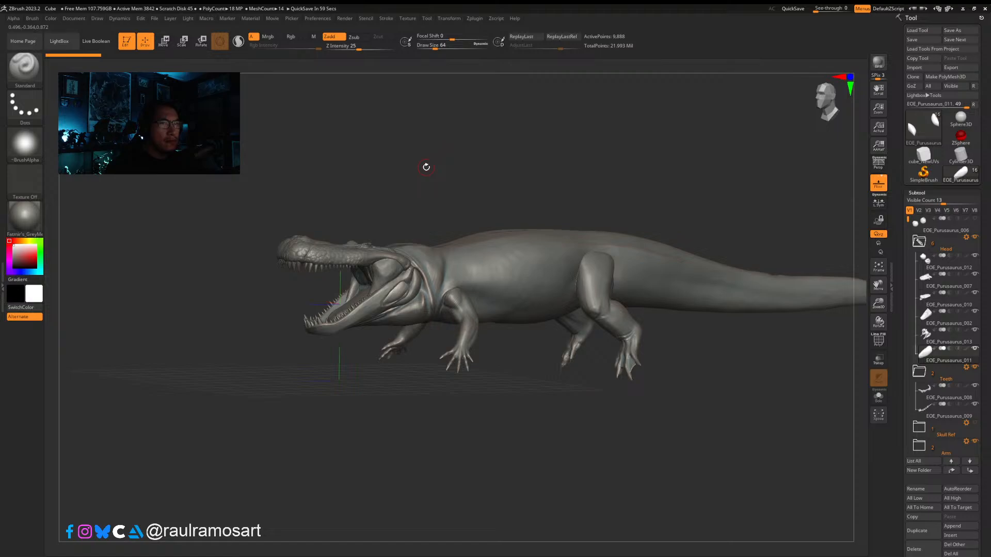
# Step: Inspect the crocodilian's head, open jaws, neck folds and front body from the side and from angled views
pyautogui.moveTo(376, 196); pyautogui.dragTo(366, 218)
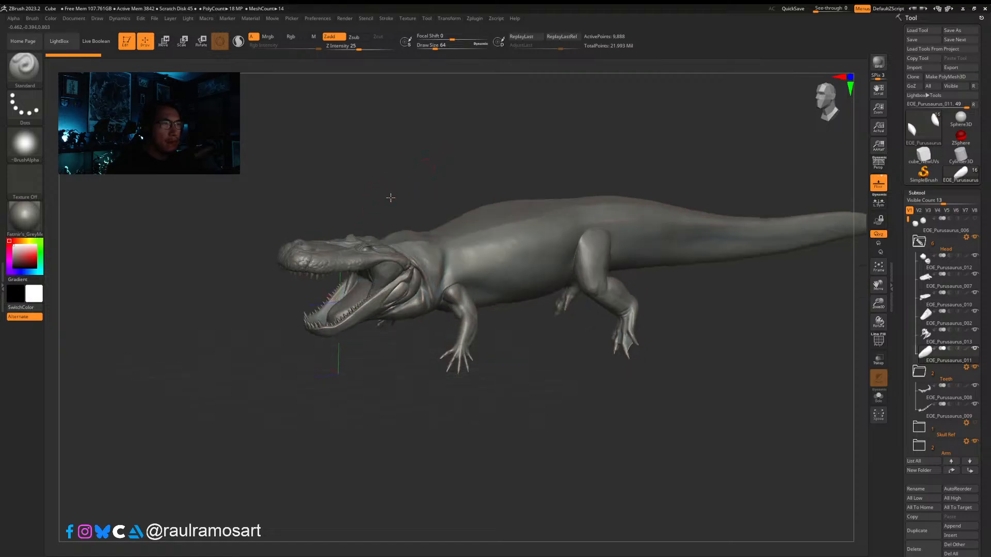
pyautogui.press('ctrl')
pyautogui.keyDown('ctrl'); pyautogui.moveTo(354, 228); pyautogui.dragTo(347, 240, button='right'); pyautogui.keyUp('ctrl')
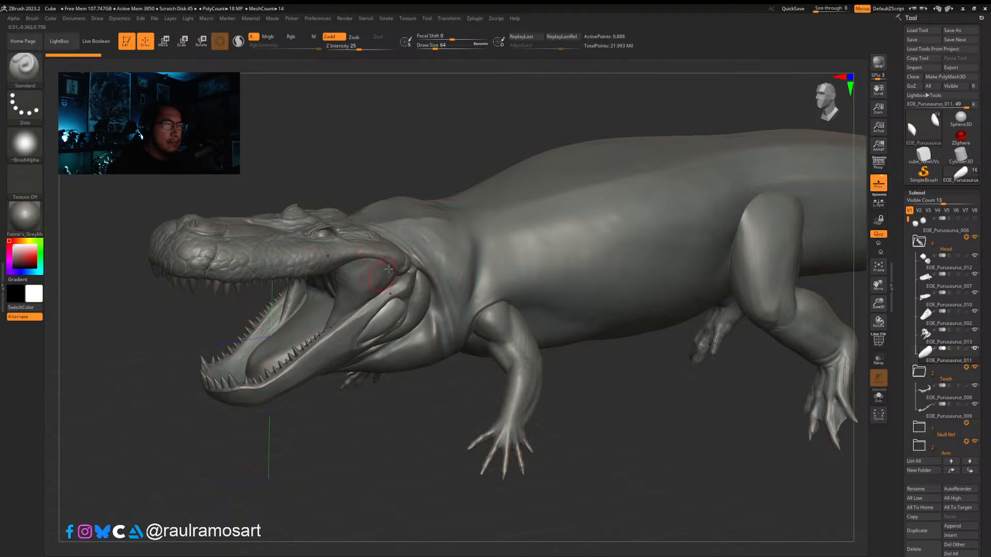
pyautogui.moveTo(343, 241); pyautogui.dragTo(335, 313, button='right')
pyautogui.keyDown('alt'); pyautogui.moveTo(377, 284); pyautogui.dragTo(411, 267, button='right'); pyautogui.keyUp('alt')
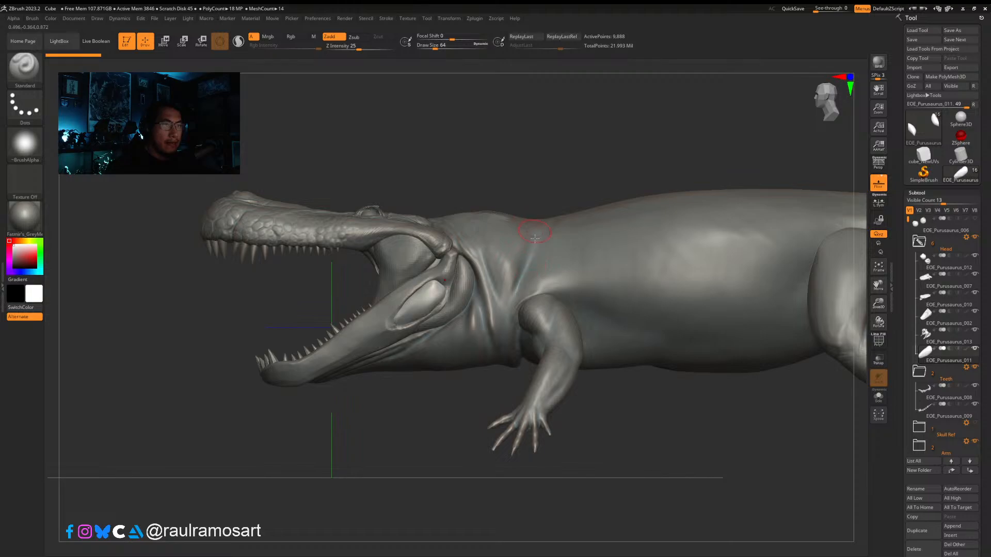
pyautogui.moveTo(521, 291); pyautogui.dragTo(551, 322, button='right')
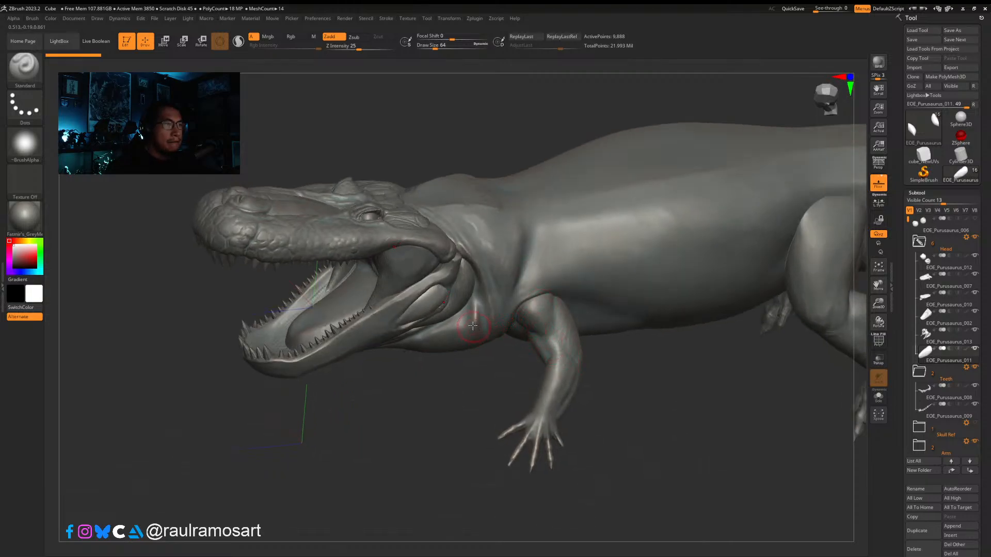
pyautogui.moveTo(483, 332); pyautogui.dragTo(465, 293, button='right')
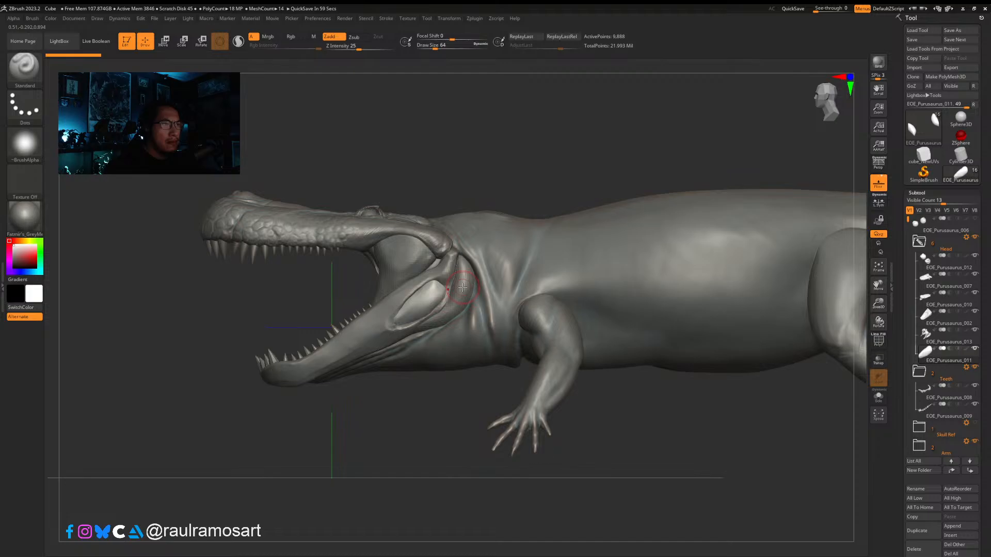
pyautogui.moveTo(460, 157); pyautogui.dragTo(425, 202, button='right')
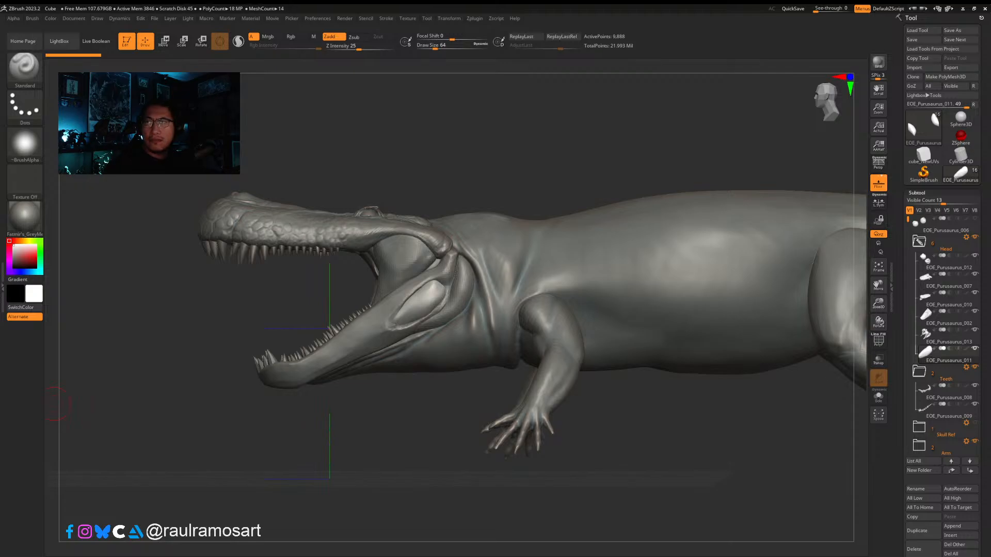
# Step: Examine the skull and lower jaw photos on the reference board close up
pyautogui.moveTo(986, 516); pyautogui.dragTo(752, 313, button='right')
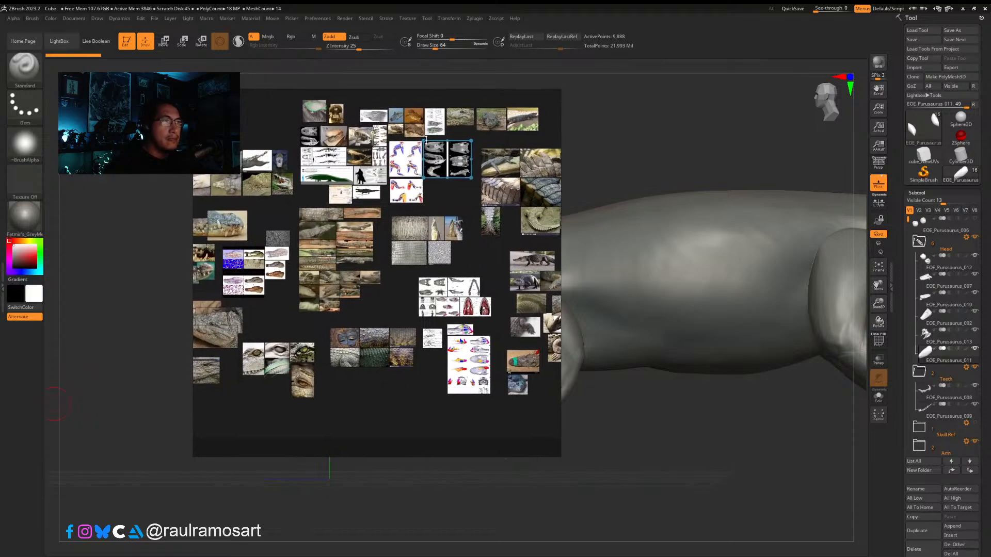
pyautogui.scroll(10, 432, 150)
pyautogui.scroll(-1, 467, 254)
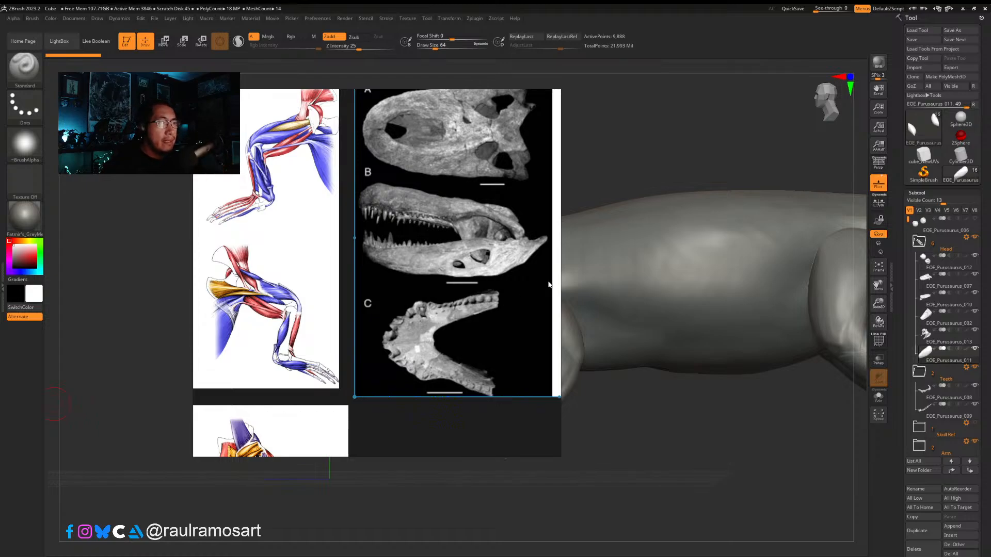
pyautogui.moveTo(548, 282); pyautogui.dragTo(990, 319, button='right')
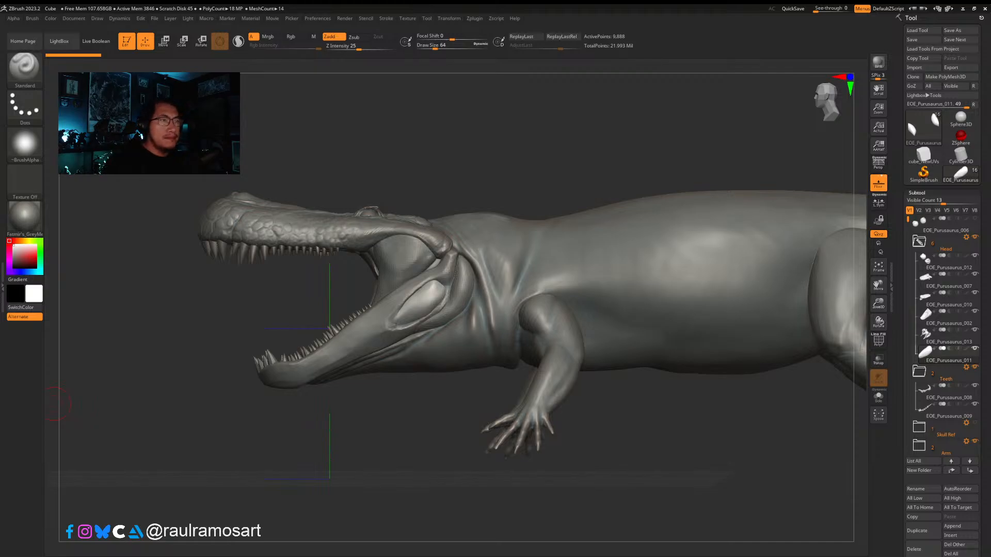
# Step: Select the lower jaw subtool EOE_Purusaurus_002 and show it in isolation
pyautogui.moveTo(533, 154)
pyautogui.mouseDown()
pyautogui.moveTo(516, 161)
pyautogui.moveTo(551, 145)
pyautogui.mouseUp()
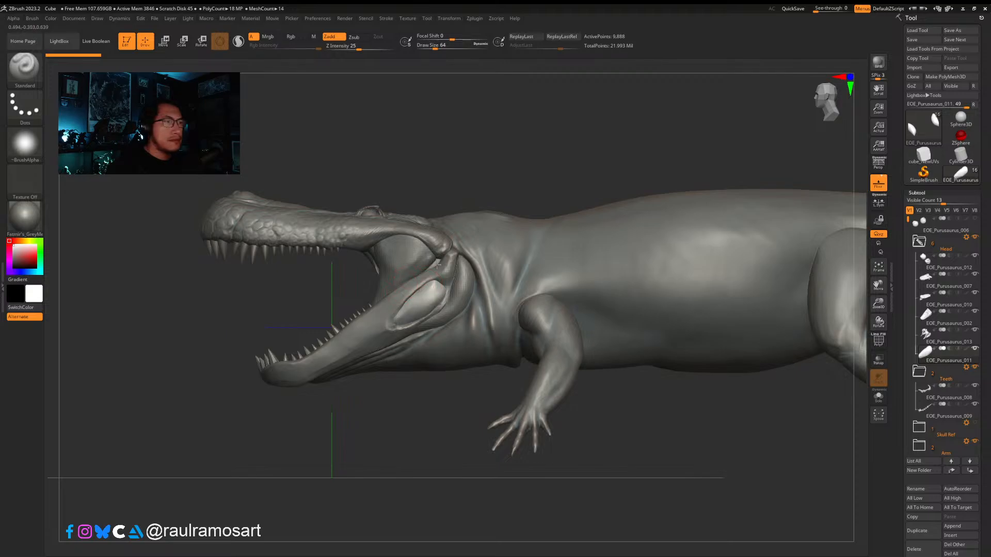
pyautogui.moveTo(437, 265); pyautogui.dragTo(397, 403, button='right')
pyautogui.keyDown('shift'); pyautogui.moveTo(403, 454); pyautogui.dragTo(398, 380, button='right'); pyautogui.keyUp('shift')
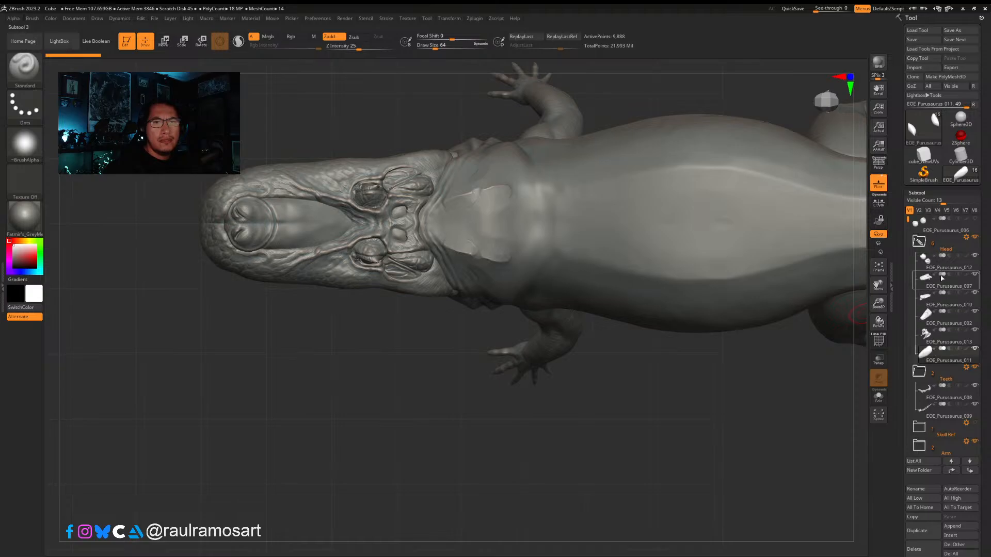
pyautogui.click(940, 311)
pyautogui.moveTo(474, 432); pyautogui.dragTo(859, 404)
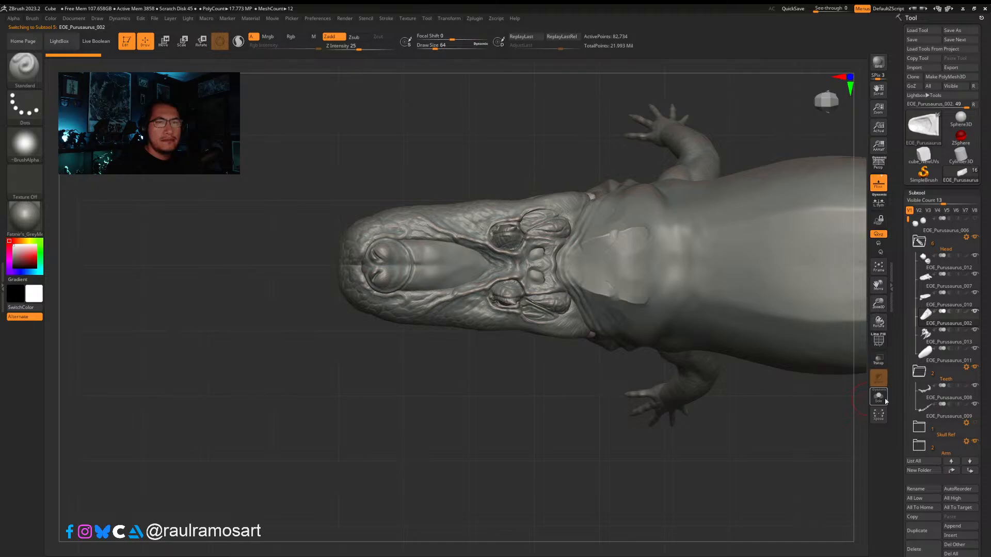
pyautogui.click(886, 400)
# Step: Reshape the lower jaw's side walls behind the rounded tip with the Move brush at a draw size of about 128 to 149
pyautogui.press('b')
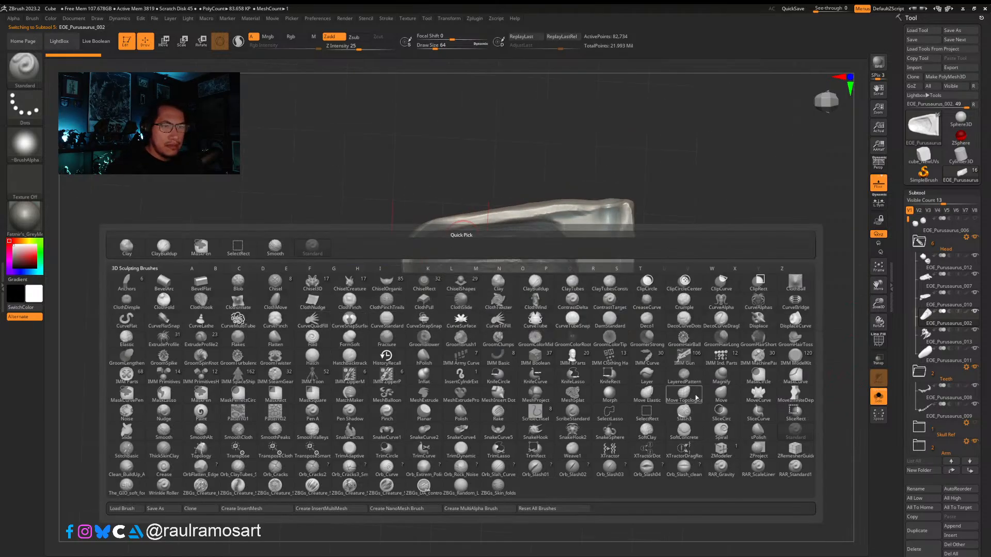
pyautogui.click(723, 394)
pyautogui.press('s')
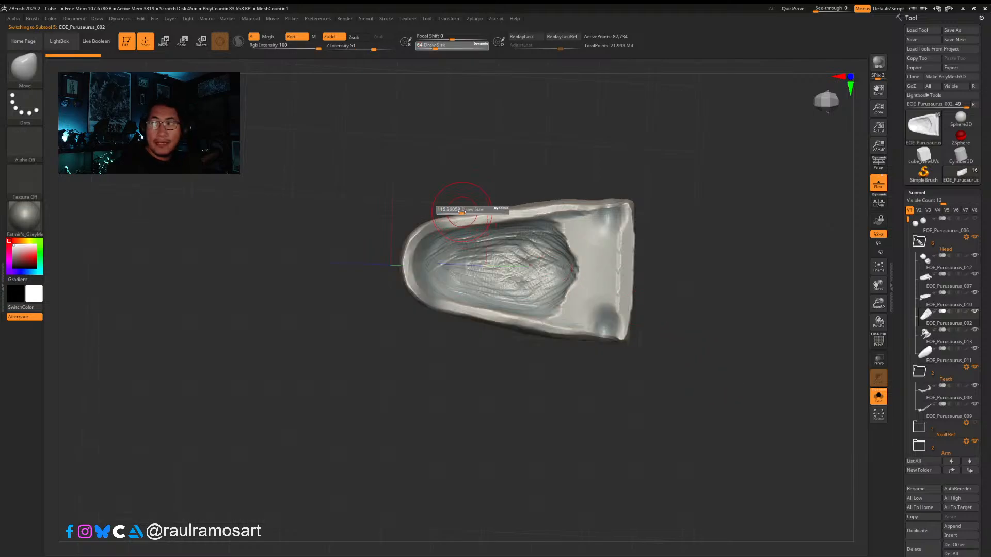
pyautogui.moveTo(461, 211); pyautogui.dragTo(464, 216)
pyautogui.press('s')
pyautogui.click(463, 211)
pyautogui.hotkey('ctrl', 'shift', 'z')
pyautogui.hotkey('ctrl', 'shift', 'z')
pyautogui.hotkey('ctrl', 'shift', 'z')
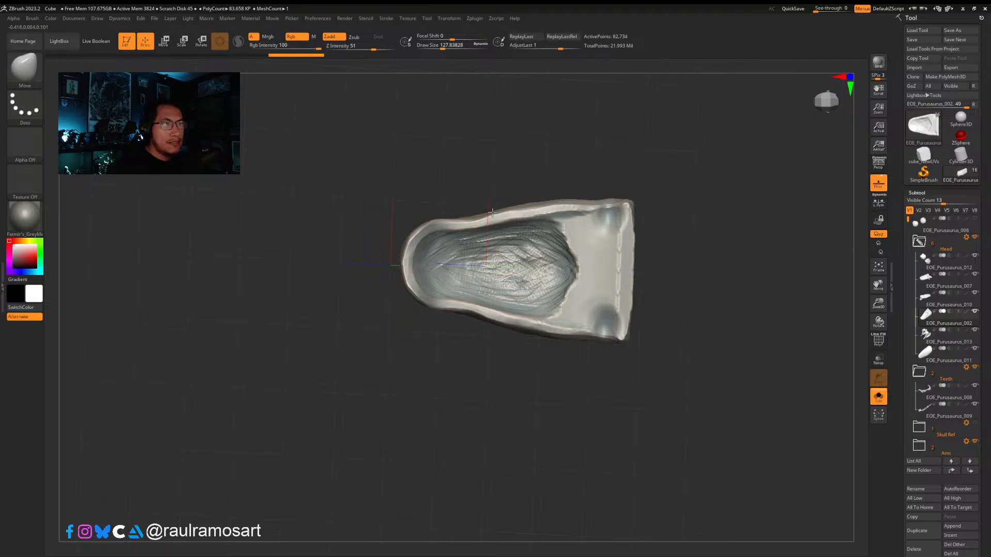
pyautogui.hotkey('ctrl', 'shift', 'z')
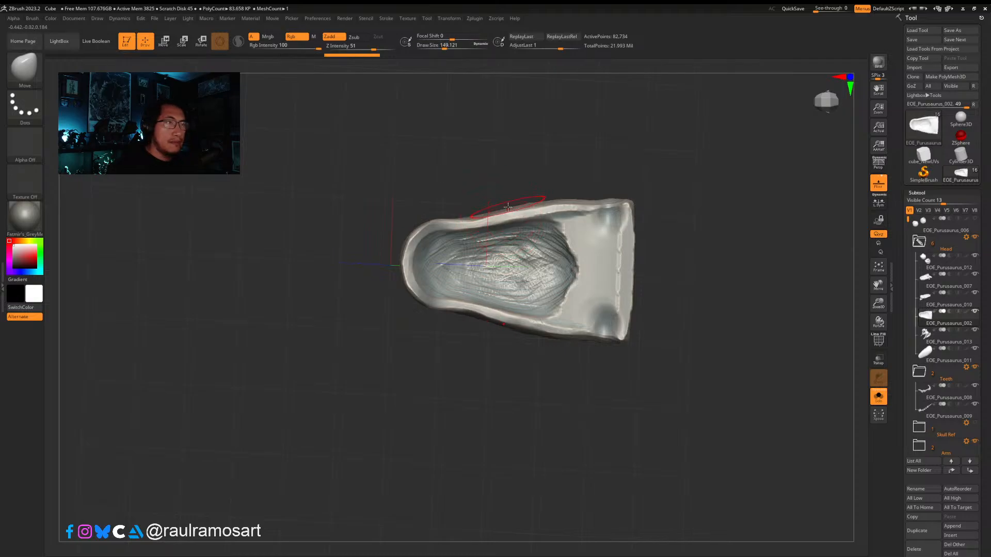
pyautogui.hotkey('ctrl', 'shift', 'z')
pyautogui.hotkey('ctrl', 'shift', 'z')
pyautogui.hotkey('ctrl', 'shift', 'z')
# Step: Refine the pinched contour and front rim of the lower jaw with the Move brush at about 108 to 132 draw size
pyautogui.press('[')
pyautogui.press('[')
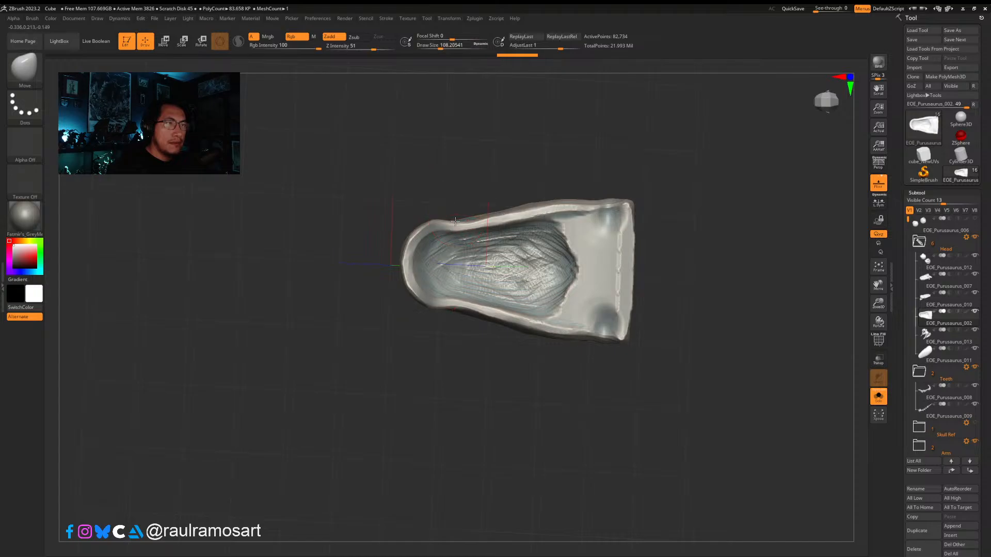
pyautogui.hotkey('ctrl', 'shift', 'z')
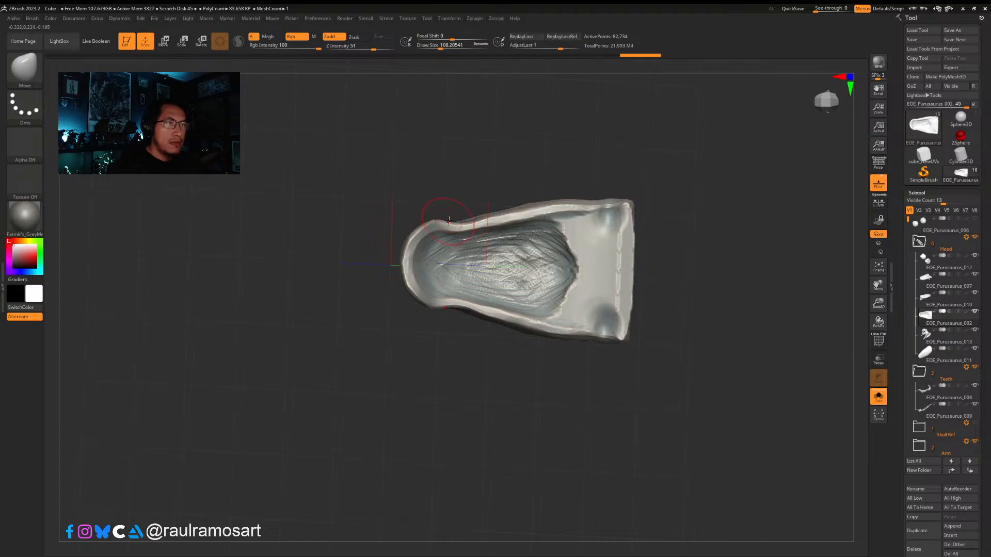
pyautogui.moveTo(449, 215)
pyautogui.mouseDown(button='right')
pyautogui.moveTo(498, 230)
pyautogui.moveTo(589, 336)
pyautogui.moveTo(578, 320)
pyautogui.mouseUp(button='right')
pyautogui.press('[')
pyautogui.moveTo(495, 237)
pyautogui.mouseDown(button='right')
pyautogui.moveTo(447, 231)
pyautogui.moveTo(453, 206)
pyautogui.moveTo(513, 217)
pyautogui.moveTo(496, 263)
pyautogui.moveTo(439, 230)
pyautogui.mouseUp(button='right')
pyautogui.press('[')
pyautogui.press(']')
pyautogui.press(']')
pyautogui.press(']')
pyautogui.press(']')
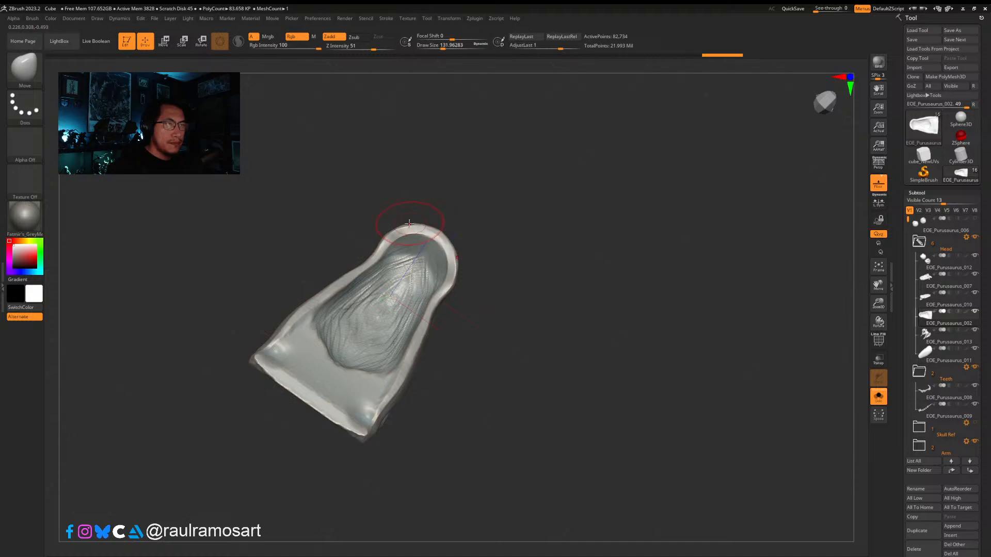
# Step: Smooth away the wrinkles on the lower jaw's inner floor and show the other subtools again
pyautogui.moveTo(429, 249)
pyautogui.keyDown('shift'); pyautogui.mouseDown()
pyautogui.moveTo(442, 265)
pyautogui.moveTo(379, 290)
pyautogui.mouseUp(); pyautogui.keyUp('shift')
pyautogui.keyDown('shift'); pyautogui.moveTo(322, 371); pyautogui.dragTo(348, 342); pyautogui.keyUp('shift')
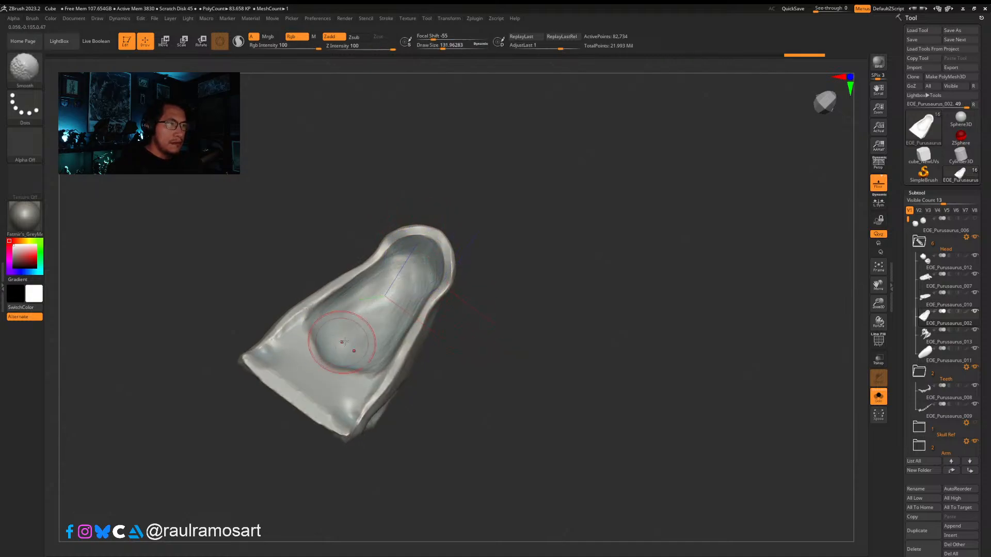
pyautogui.moveTo(348, 343); pyautogui.dragTo(324, 316, button='right')
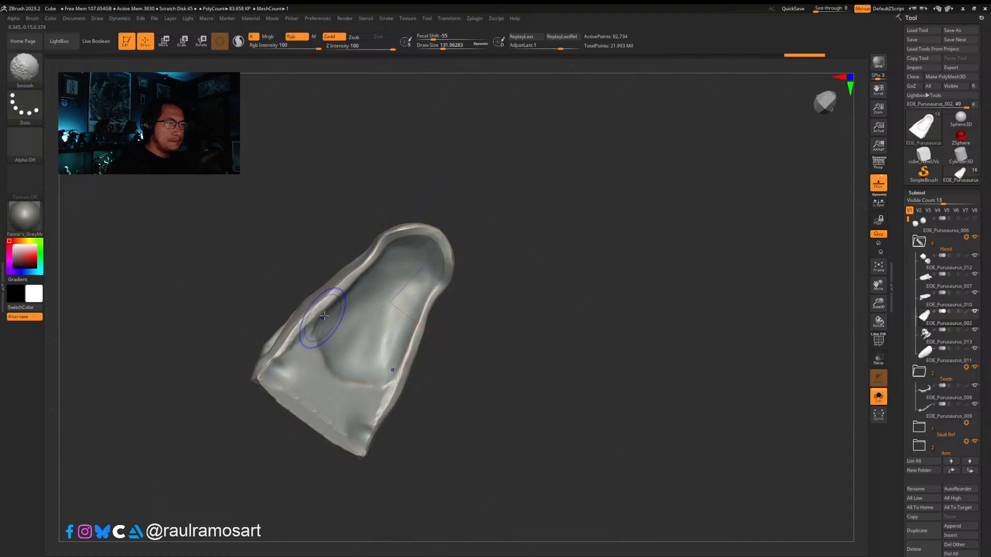
pyautogui.click(879, 396)
# Step: Adjust the lower jaw's front outline from below with the Move brush, reducing the draw size to 112
pyautogui.moveTo(589, 360)
pyautogui.mouseDown()
pyautogui.moveTo(602, 327)
pyautogui.moveTo(588, 405)
pyautogui.moveTo(357, 369)
pyautogui.moveTo(354, 294)
pyautogui.moveTo(285, 357)
pyautogui.moveTo(290, 377)
pyautogui.mouseUp()
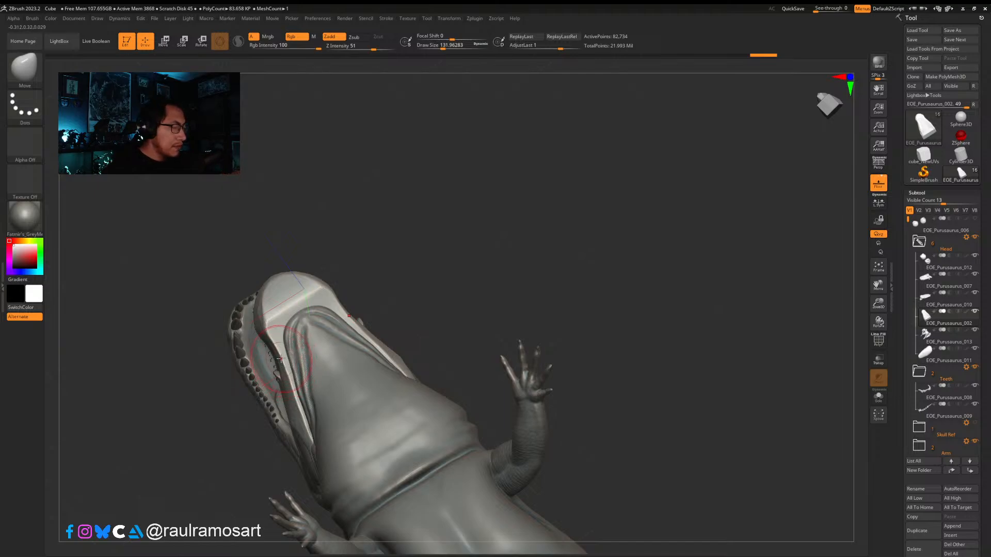
pyautogui.moveTo(394, 252)
pyautogui.mouseDown()
pyautogui.moveTo(408, 276)
pyautogui.moveTo(315, 329)
pyautogui.moveTo(361, 351)
pyautogui.moveTo(538, 349)
pyautogui.moveTo(423, 352)
pyautogui.moveTo(431, 303)
pyautogui.moveTo(380, 274)
pyautogui.moveTo(484, 411)
pyautogui.moveTo(469, 341)
pyautogui.mouseUp()
pyautogui.press('s')
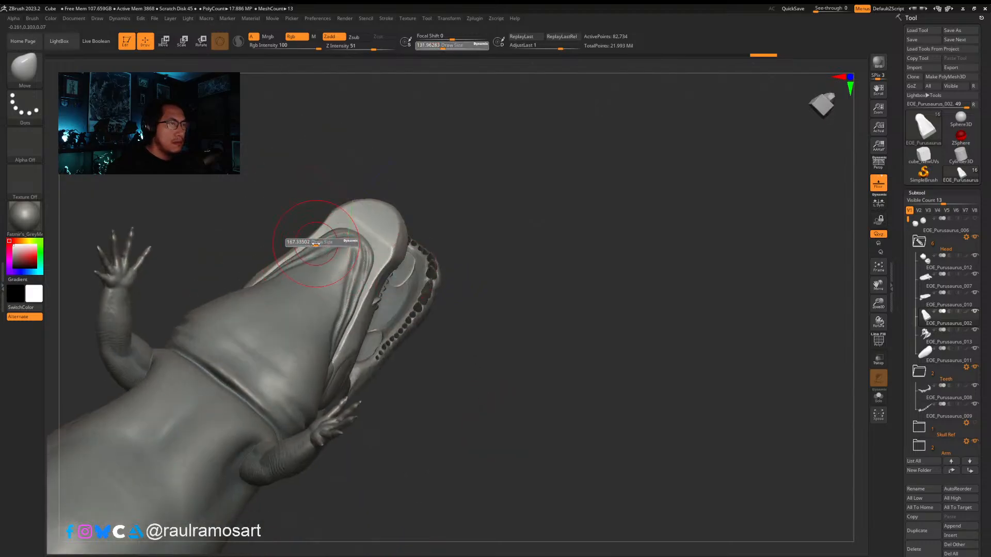
pyautogui.moveTo(316, 244); pyautogui.dragTo(312, 234, button='right')
pyautogui.moveTo(315, 235); pyautogui.dragTo(333, 223)
pyautogui.press('s')
pyautogui.moveTo(332, 223); pyautogui.dragTo(357, 204, button='right')
pyautogui.press('s')
pyautogui.moveTo(356, 203); pyautogui.dragTo(354, 204)
pyautogui.moveTo(355, 205); pyautogui.dragTo(364, 197, button='right')
pyautogui.press('s')
pyautogui.moveTo(363, 198); pyautogui.dragTo(344, 205)
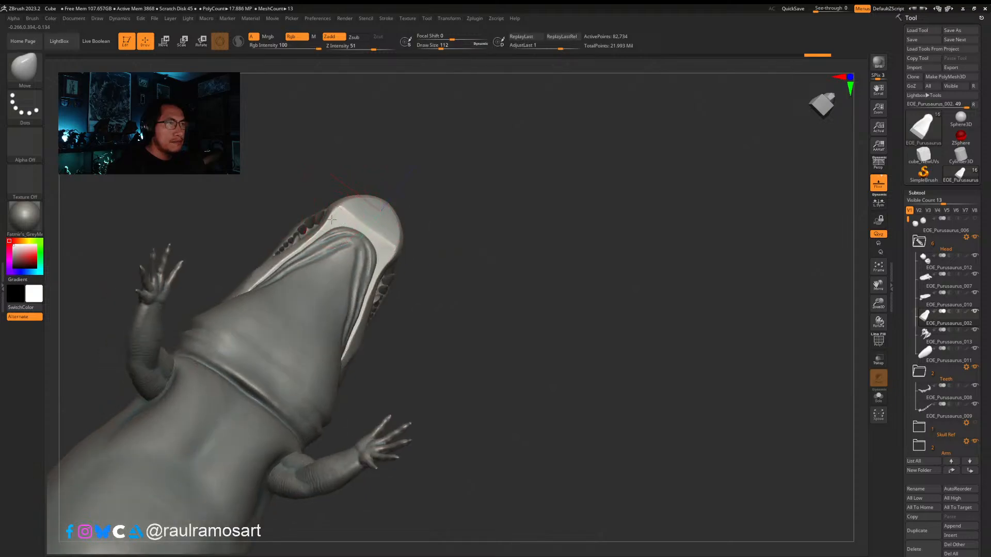
pyautogui.moveTo(333, 211)
pyautogui.mouseDown(button='right')
pyautogui.moveTo(376, 268)
pyautogui.moveTo(398, 254)
pyautogui.moveTo(496, 281)
pyautogui.moveTo(485, 242)
pyautogui.moveTo(471, 290)
pyautogui.mouseUp(button='right')
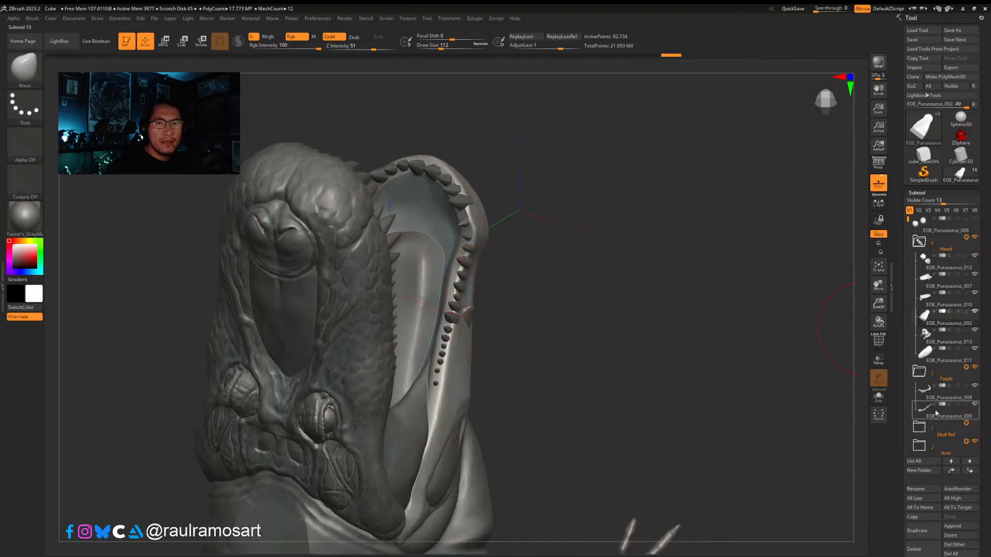
# Step: Select the lower teeth subtool EOE_Purusaurus_009 and mask all its teeth except the group along the narrowed middle of the jaw
pyautogui.click(937, 412)
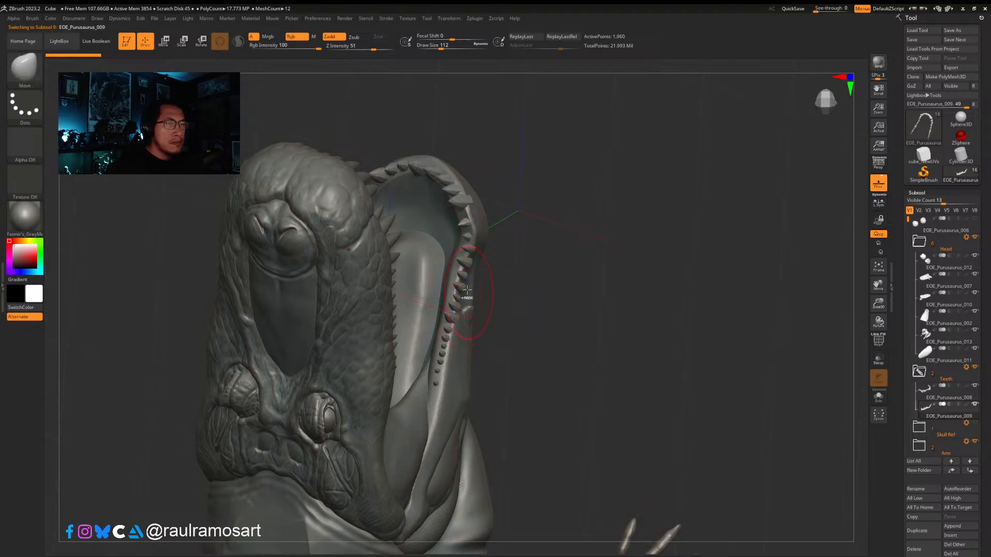
pyautogui.moveTo(467, 290)
pyautogui.keyDown('ctrl'); pyautogui.mouseDown(button='right')
pyautogui.moveTo(471, 310)
pyautogui.moveTo(469, 296)
pyautogui.mouseUp(button='right'); pyautogui.keyUp('ctrl')
pyautogui.press('s')
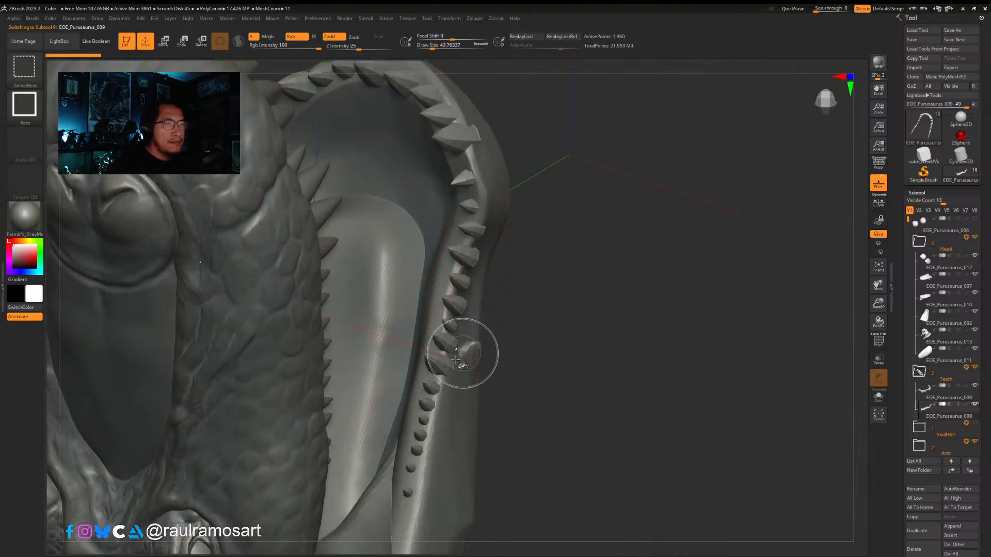
pyautogui.keyDown('ctrl'); pyautogui.keyDown('shift'); pyautogui.click(454, 352); pyautogui.keyUp('shift'); pyautogui.keyUp('ctrl')
pyautogui.keyDown('ctrl'); pyautogui.keyDown('shift'); pyautogui.click(455, 341); pyautogui.keyUp('shift'); pyautogui.keyUp('ctrl')
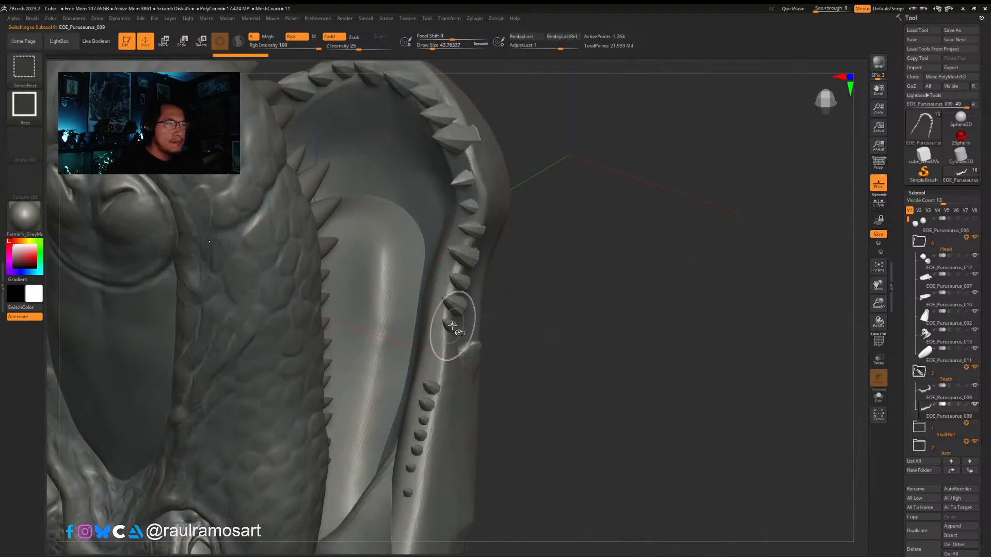
pyautogui.keyDown('ctrl'); pyautogui.keyDown('alt'); pyautogui.keyDown('shift'); pyautogui.click(457, 294); pyautogui.keyUp('shift'); pyautogui.keyUp('alt'); pyautogui.keyUp('ctrl')
pyautogui.keyDown('ctrl'); pyautogui.keyDown('alt'); pyautogui.keyDown('shift'); pyautogui.click(465, 256); pyautogui.keyUp('shift'); pyautogui.keyUp('alt'); pyautogui.keyUp('ctrl')
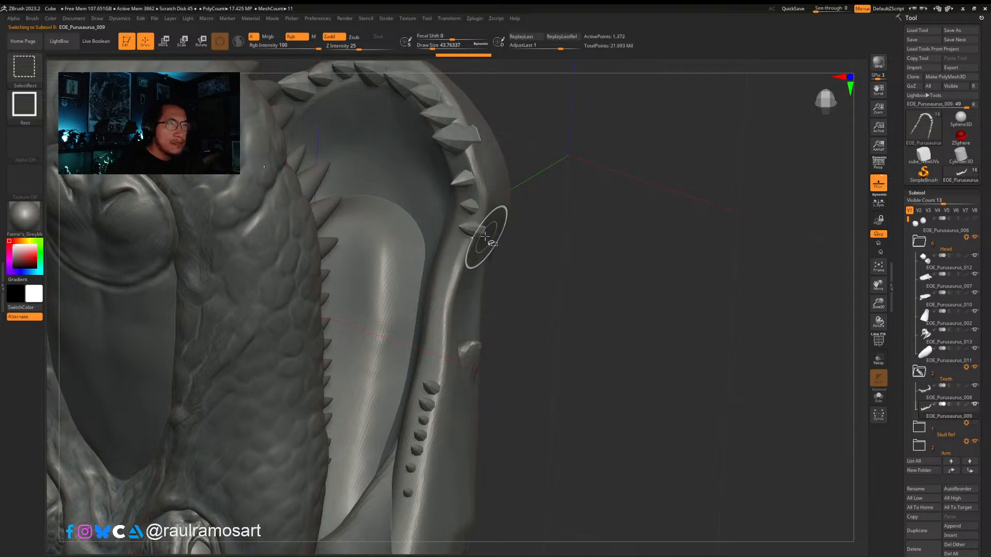
pyautogui.keyDown('ctrl'); pyautogui.keyDown('shift'); pyautogui.click(539, 266); pyautogui.keyUp('shift'); pyautogui.keyUp('ctrl')
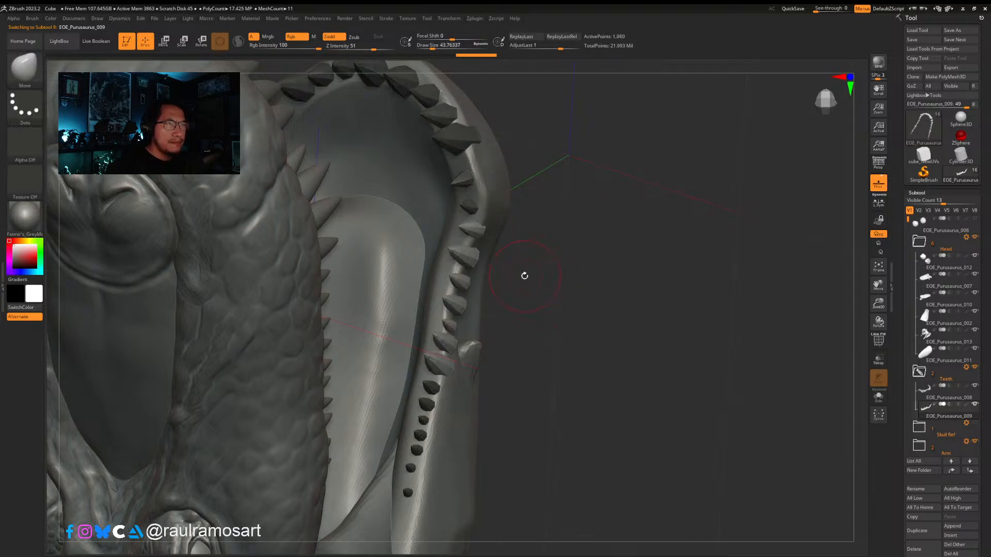
# Step: Move the unmasked middle lower teeth inward onto the narrowed jaw rim
pyautogui.press('w')
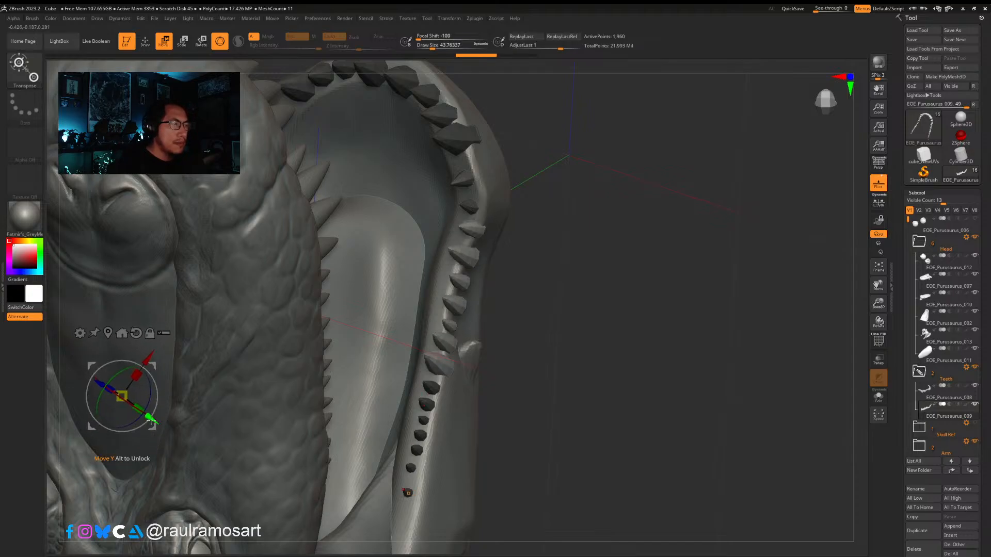
pyautogui.moveTo(150, 417); pyautogui.dragTo(161, 427)
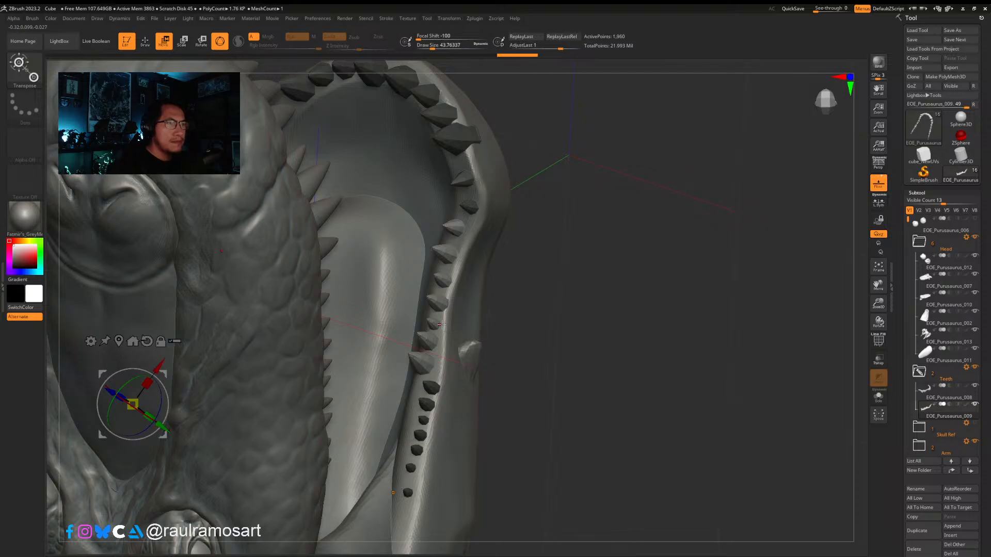
pyautogui.press('q')
# Step: Mask all lower teeth except the four just behind the jaw's narrowed middle, shift them slightly inward, and clear the mask
pyautogui.keyDown('ctrl'); pyautogui.keyDown('shift'); pyautogui.click(446, 282); pyautogui.keyUp('shift'); pyautogui.keyUp('ctrl')
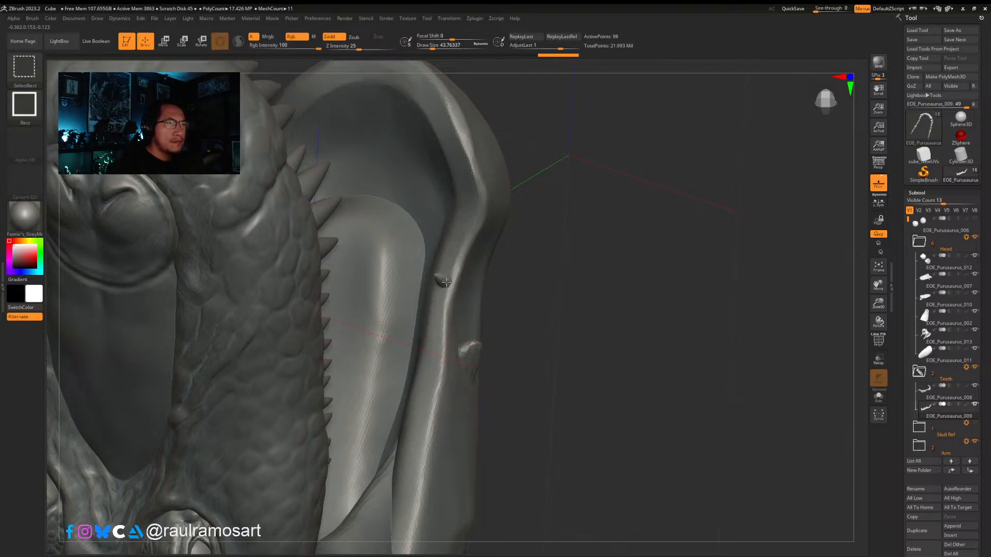
pyautogui.keyDown('ctrl'); pyautogui.keyDown('shift'); pyautogui.click(474, 293); pyautogui.keyUp('shift'); pyautogui.keyUp('ctrl')
pyautogui.keyDown('ctrl'); pyautogui.keyDown('shift'); pyautogui.click(435, 326); pyautogui.keyUp('shift'); pyautogui.keyUp('ctrl')
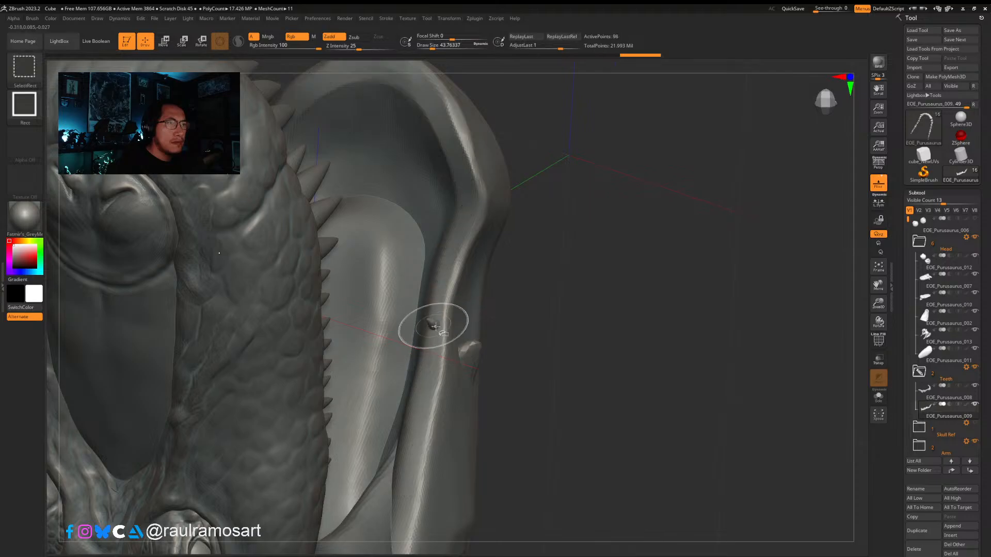
pyautogui.keyDown('ctrl'); pyautogui.keyDown('shift'); pyautogui.click(433, 333); pyautogui.keyUp('shift'); pyautogui.keyUp('ctrl')
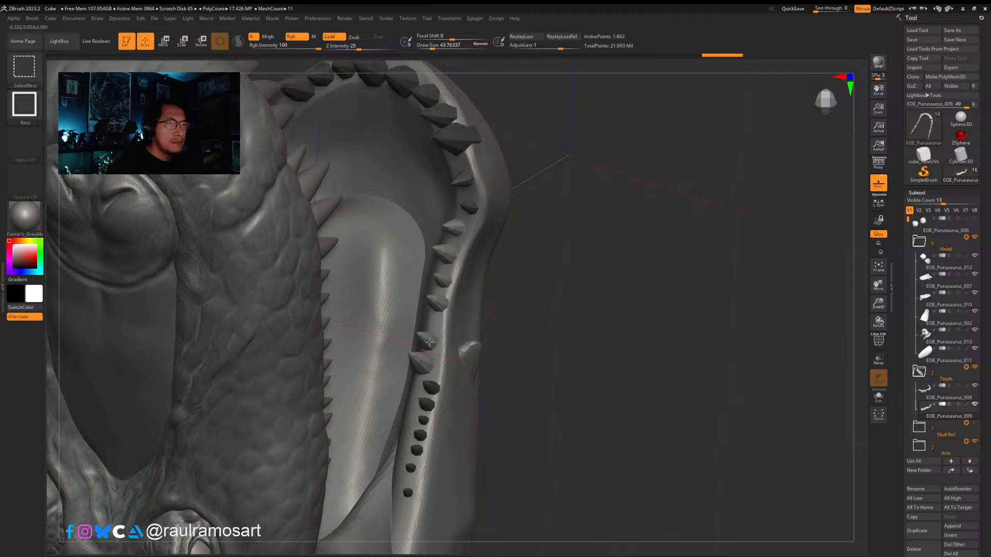
pyautogui.keyDown('ctrl'); pyautogui.keyDown('shift'); pyautogui.click(534, 324); pyautogui.keyUp('shift'); pyautogui.keyUp('ctrl')
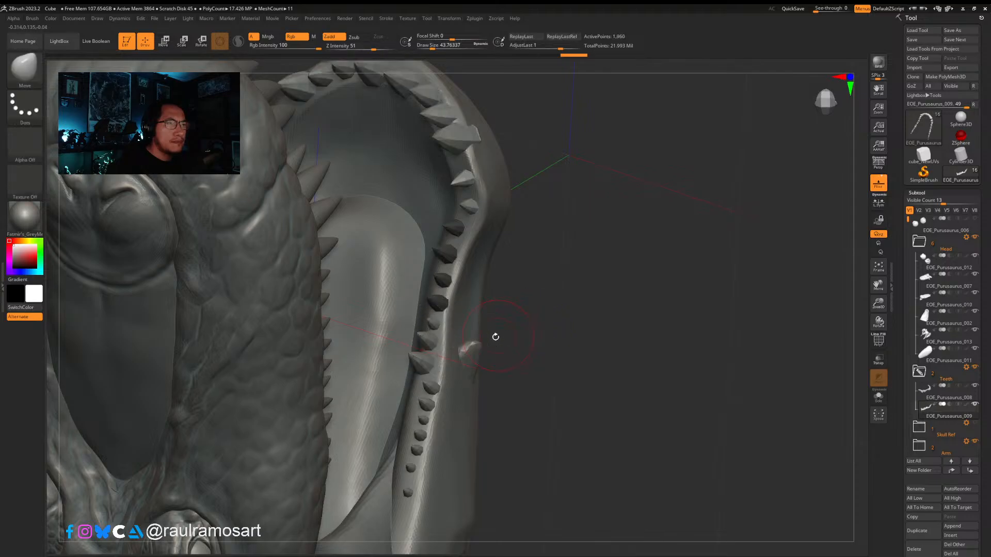
pyautogui.keyDown('ctrl'); pyautogui.keyDown('shift'); pyautogui.click(424, 361); pyautogui.keyUp('shift'); pyautogui.keyUp('ctrl')
pyautogui.keyDown('ctrl'); pyautogui.keyDown('shift'); pyautogui.click(429, 354); pyautogui.keyUp('shift'); pyautogui.keyUp('ctrl')
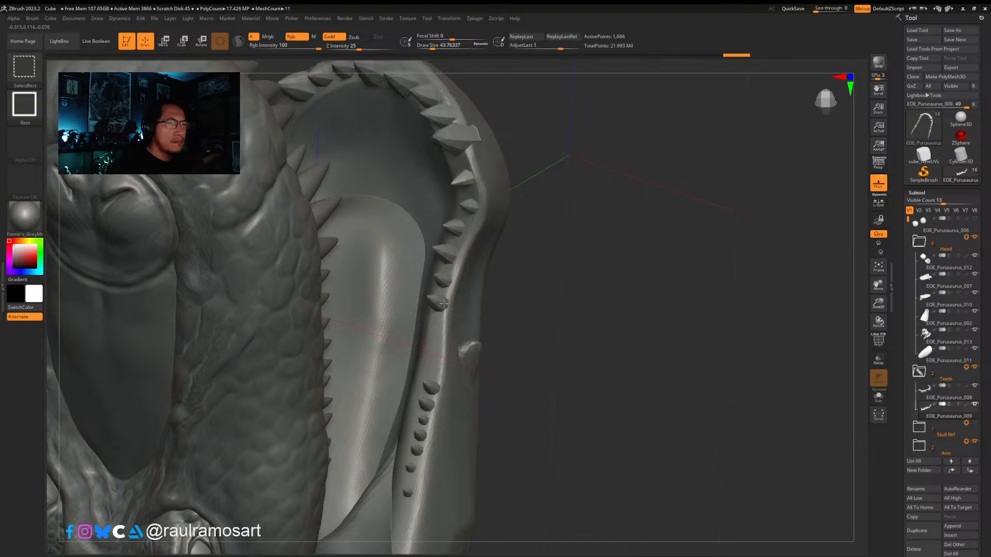
pyautogui.keyDown('ctrl'); pyautogui.keyDown('shift'); pyautogui.click(548, 288); pyautogui.keyUp('shift'); pyautogui.keyUp('ctrl')
pyautogui.press('w')
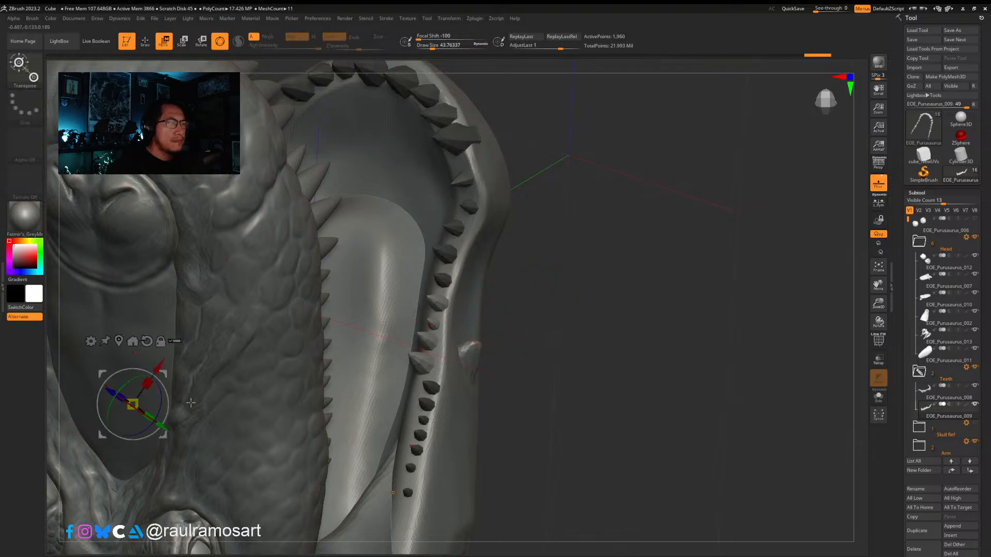
pyautogui.moveTo(167, 426); pyautogui.dragTo(171, 428)
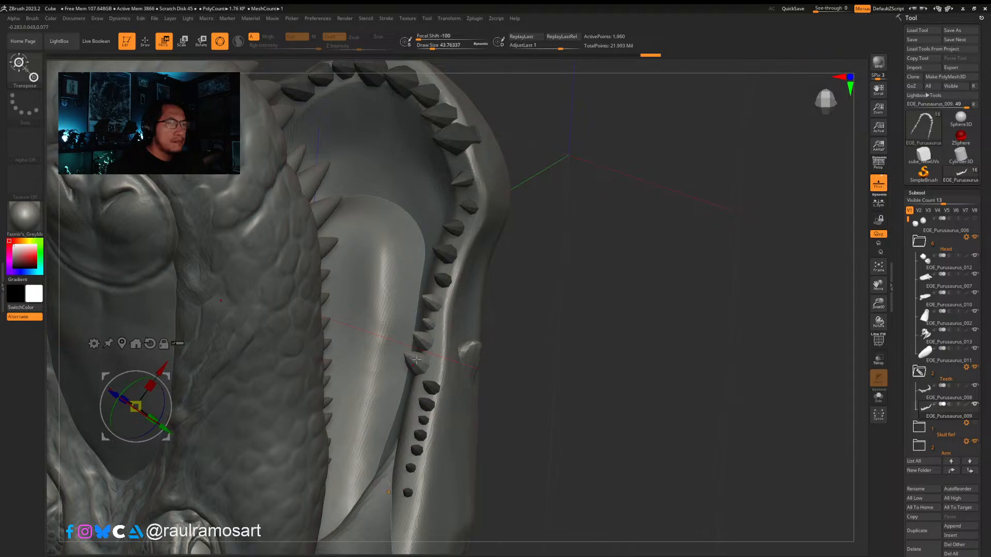
pyautogui.keyDown('ctrl'); pyautogui.moveTo(537, 364); pyautogui.dragTo(553, 384); pyautogui.keyUp('ctrl')
pyautogui.press('q')
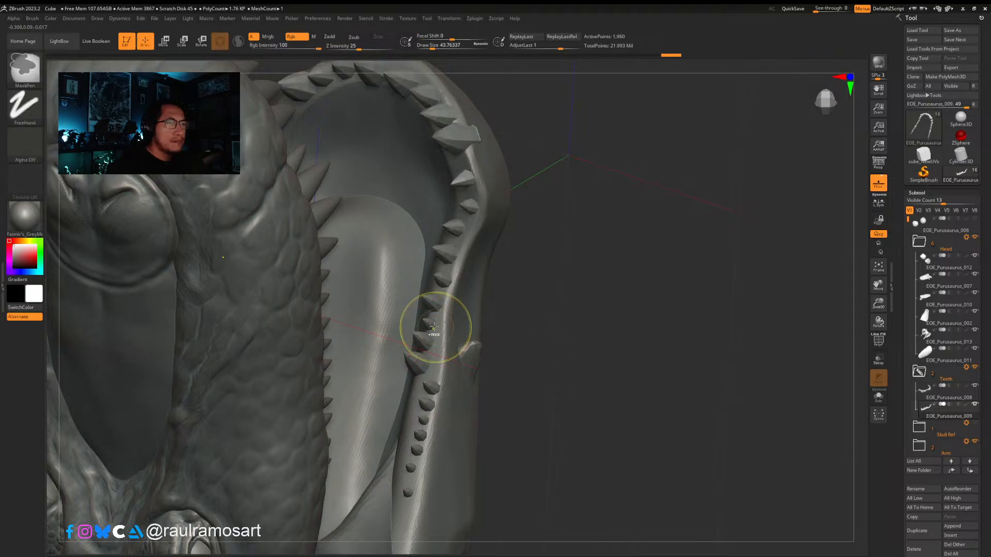
# Step: Mask the lower teeth except the rear ones of that group, nudge them back outward onto the rim, and clear the mask
pyautogui.keyDown('ctrl'); pyautogui.keyDown('shift'); pyautogui.click(432, 331); pyautogui.keyUp('shift'); pyautogui.keyUp('ctrl')
pyautogui.keyDown('ctrl'); pyautogui.keyDown('shift'); pyautogui.click(433, 332); pyautogui.keyUp('shift'); pyautogui.keyUp('ctrl')
pyautogui.keyDown('ctrl'); pyautogui.keyDown('shift'); pyautogui.click(424, 341); pyautogui.keyUp('shift'); pyautogui.keyUp('ctrl')
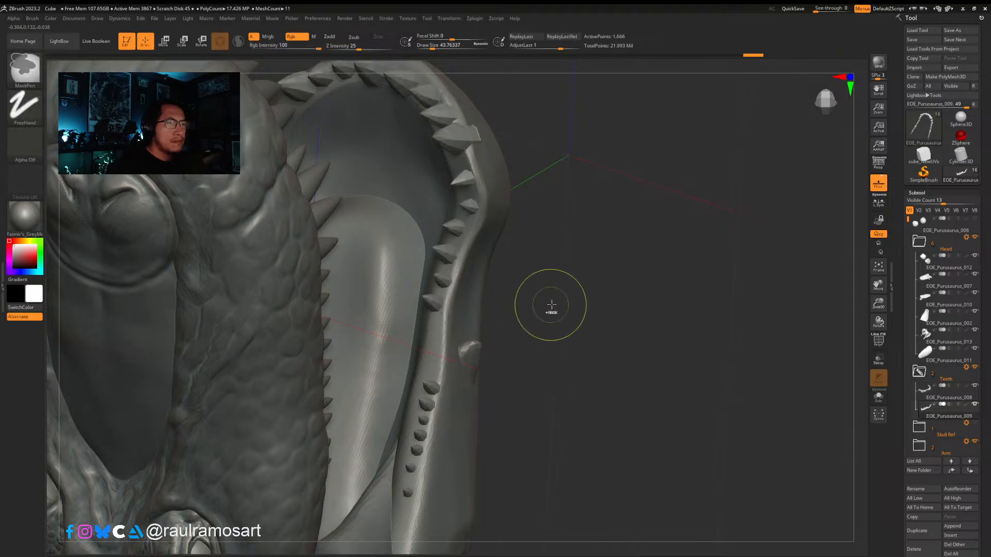
pyautogui.keyDown('ctrl'); pyautogui.keyDown('shift'); pyautogui.click(548, 307); pyautogui.keyUp('shift'); pyautogui.keyUp('ctrl')
pyautogui.press('w')
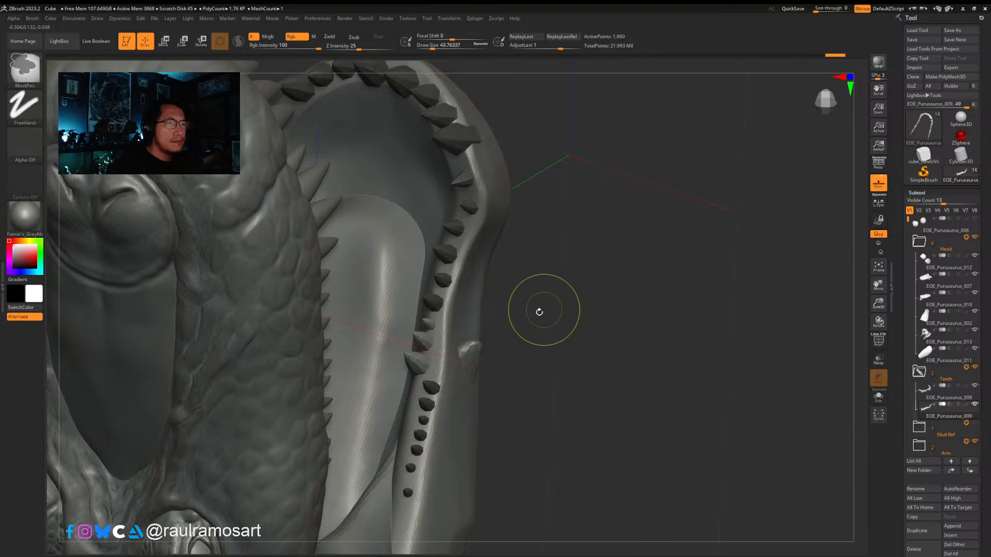
pyautogui.moveTo(166, 428); pyautogui.dragTo(165, 424)
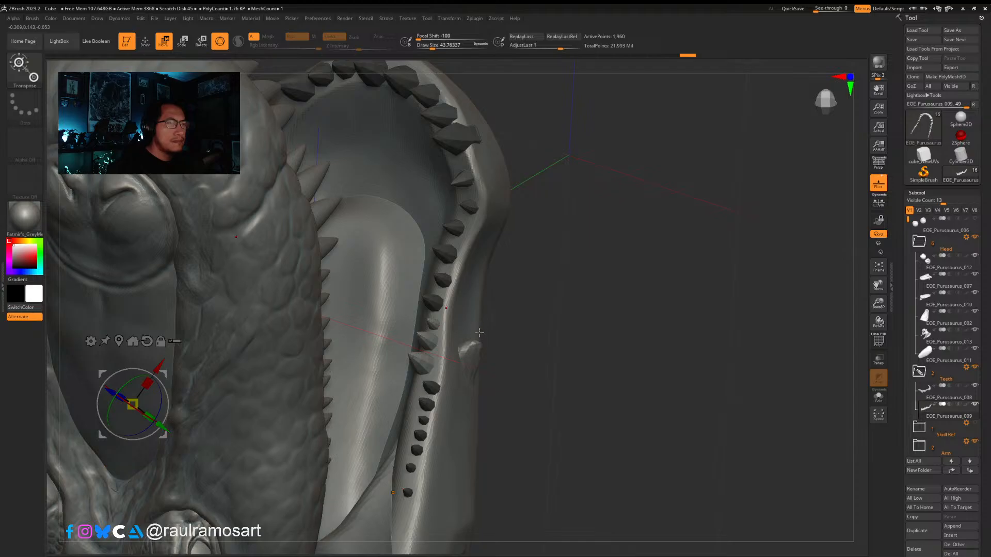
pyautogui.moveTo(479, 333); pyautogui.dragTo(473, 329)
pyautogui.press('q')
pyautogui.keyDown('ctrl'); pyautogui.moveTo(524, 304); pyautogui.dragTo(516, 361); pyautogui.keyUp('ctrl')
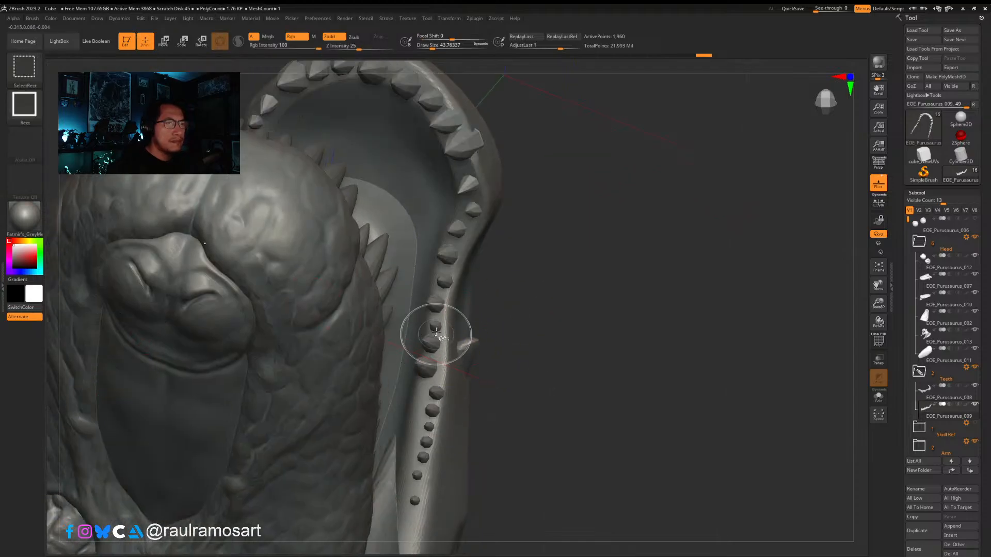
# Step: Isolate the two large teeth just ahead of the rear row with a mask, fine-tune their sideways position, and unmask everything
pyautogui.keyDown('ctrl'); pyautogui.keyDown('shift'); pyautogui.click(431, 344); pyautogui.keyUp('shift'); pyautogui.keyUp('ctrl')
pyautogui.keyDown('ctrl'); pyautogui.keyDown('shift'); pyautogui.click(431, 344); pyautogui.keyUp('shift'); pyautogui.keyUp('ctrl')
pyautogui.keyDown('ctrl'); pyautogui.keyDown('shift'); pyautogui.click(427, 367); pyautogui.keyUp('shift'); pyautogui.keyUp('ctrl')
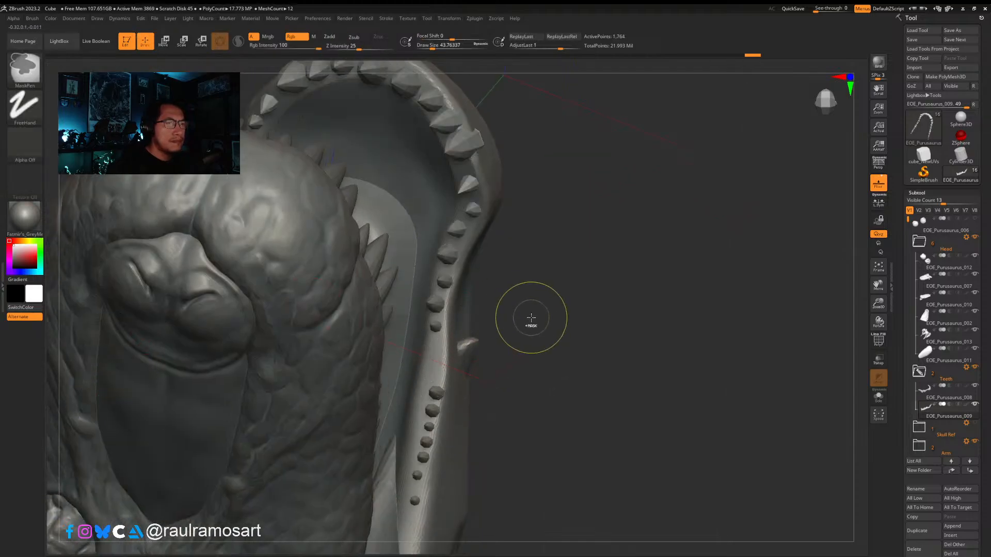
pyautogui.keyDown('ctrl'); pyautogui.keyDown('shift'); pyautogui.click(531, 318); pyautogui.keyUp('shift'); pyautogui.keyUp('ctrl')
pyautogui.press('w')
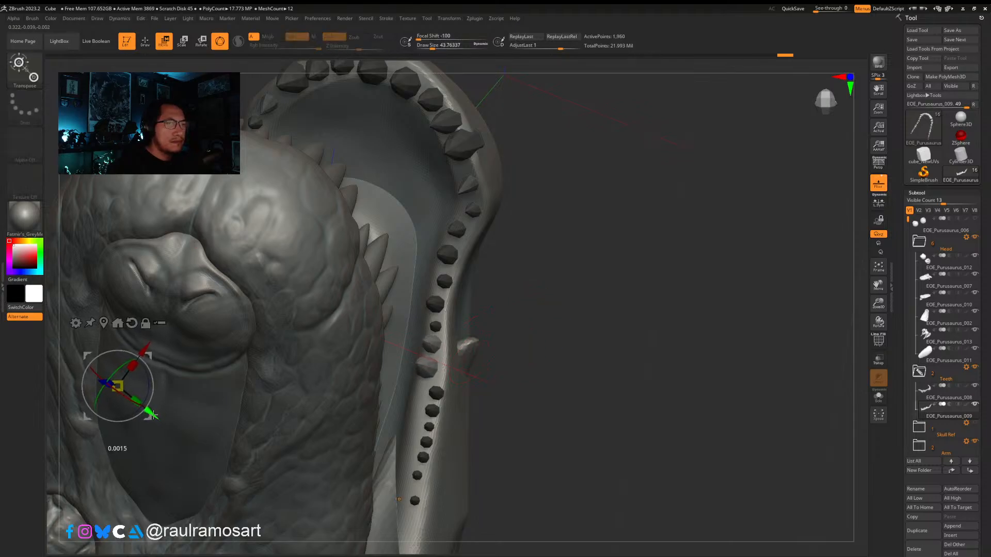
pyautogui.press('q')
pyautogui.keyDown('ctrl'); pyautogui.moveTo(531, 413); pyautogui.dragTo(558, 424); pyautogui.keyUp('ctrl')
# Step: Mask only the rear row of small lower teeth from the front one backward and move the row sideways along the jaw rim
pyautogui.keyDown('ctrl'); pyautogui.keyDown('shift'); pyautogui.click(438, 395); pyautogui.keyUp('shift'); pyautogui.keyUp('ctrl')
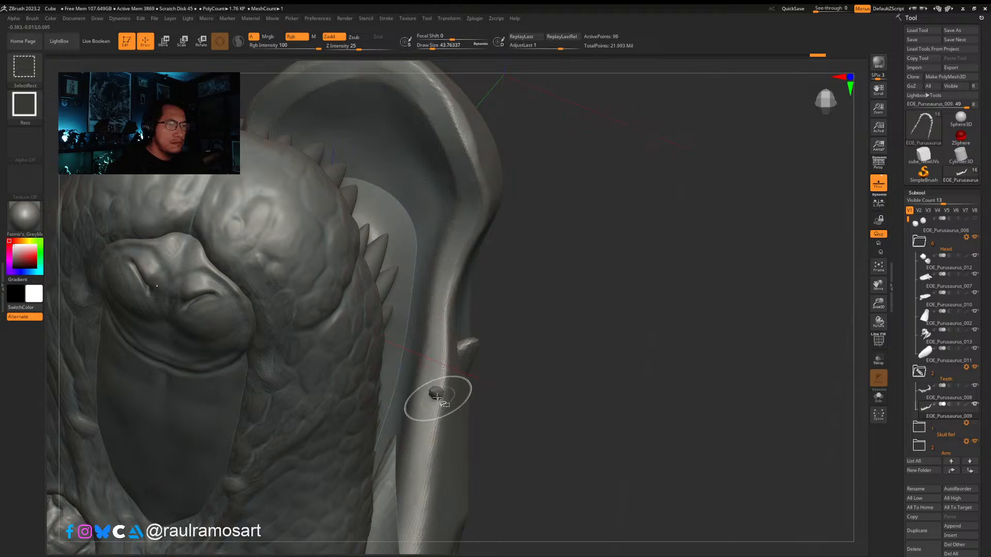
pyautogui.keyDown('ctrl'); pyautogui.keyDown('shift'); pyautogui.click(436, 395); pyautogui.keyUp('shift'); pyautogui.keyUp('ctrl')
pyautogui.keyDown('ctrl'); pyautogui.keyDown('shift'); pyautogui.click(431, 411); pyautogui.keyUp('shift'); pyautogui.keyUp('ctrl')
pyautogui.keyDown('ctrl'); pyautogui.keyDown('shift'); pyautogui.click(428, 427); pyautogui.keyUp('shift'); pyautogui.keyUp('ctrl')
pyautogui.keyDown('ctrl'); pyautogui.keyDown('shift'); pyautogui.click(427, 442); pyautogui.keyUp('shift'); pyautogui.keyUp('ctrl')
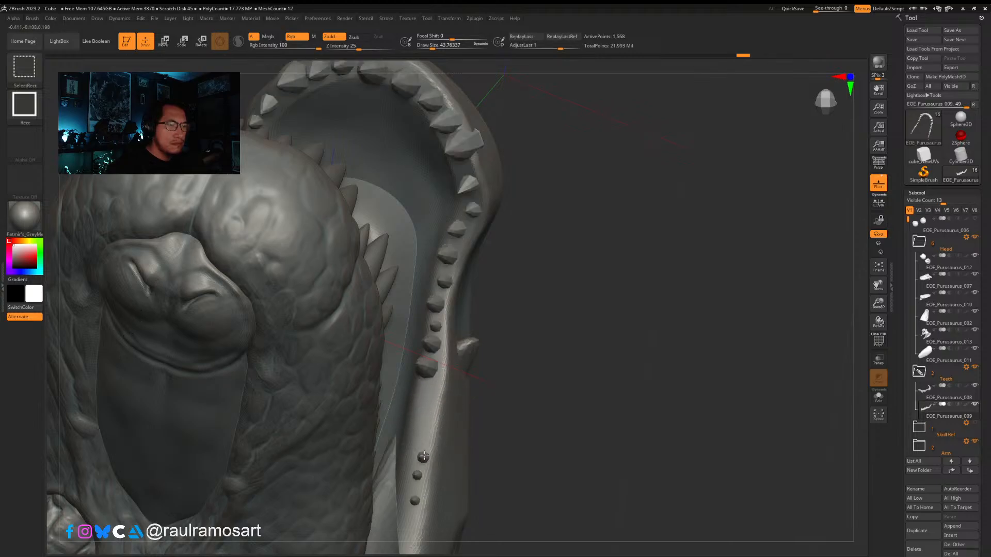
pyautogui.keyDown('ctrl'); pyautogui.keyDown('shift'); pyautogui.click(423, 457); pyautogui.keyUp('shift'); pyautogui.keyUp('ctrl')
pyautogui.keyDown('ctrl'); pyautogui.keyDown('shift'); pyautogui.click(535, 387); pyautogui.keyUp('shift'); pyautogui.keyUp('ctrl')
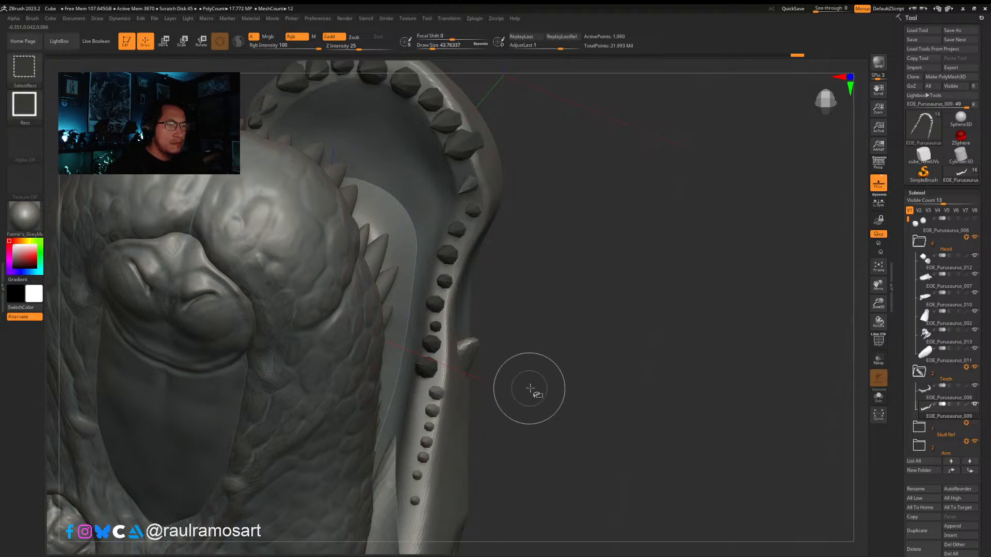
pyautogui.press('w')
pyautogui.moveTo(149, 413); pyautogui.dragTo(160, 420)
pyautogui.press('q')
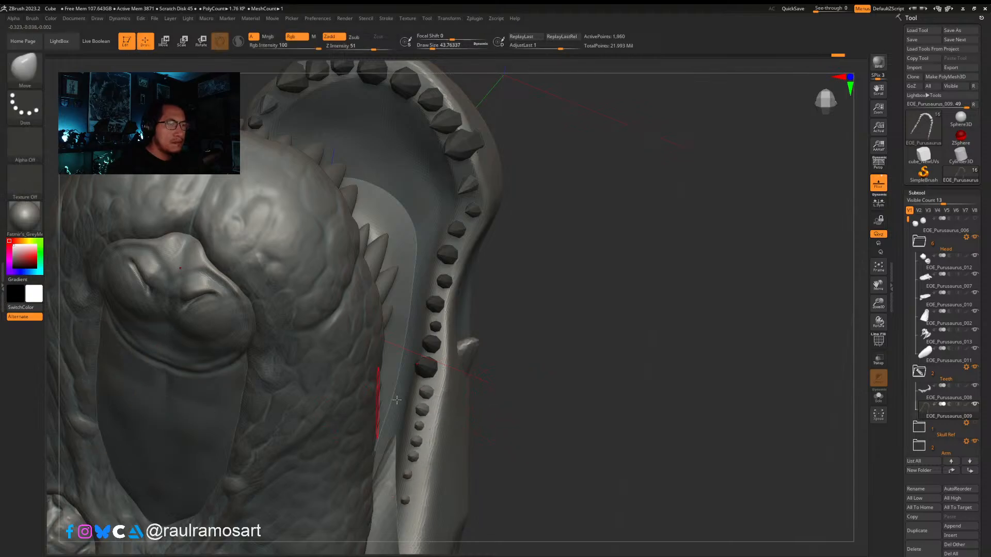
# Step: Subdivide the lower teeth mesh for a smoother surface
pyautogui.moveTo(583, 420)
pyautogui.mouseDown()
pyautogui.moveTo(555, 398)
pyautogui.moveTo(551, 378)
pyautogui.mouseUp()
pyautogui.keyDown('ctrl'); pyautogui.moveTo(551, 378); pyautogui.dragTo(944, 347, button='right'); pyautogui.keyUp('ctrl')
pyautogui.moveTo(428, 332)
pyautogui.keyDown('ctrl'); pyautogui.mouseDown(button='right')
pyautogui.moveTo(404, 265)
pyautogui.moveTo(500, 218)
pyautogui.moveTo(487, 242)
pyautogui.moveTo(500, 222)
pyautogui.moveTo(491, 215)
pyautogui.moveTo(526, 172)
pyautogui.moveTo(547, 211)
pyautogui.moveTo(535, 201)
pyautogui.mouseUp(button='right'); pyautogui.keyUp('ctrl')
pyautogui.hotkey('ctrl', 'd')
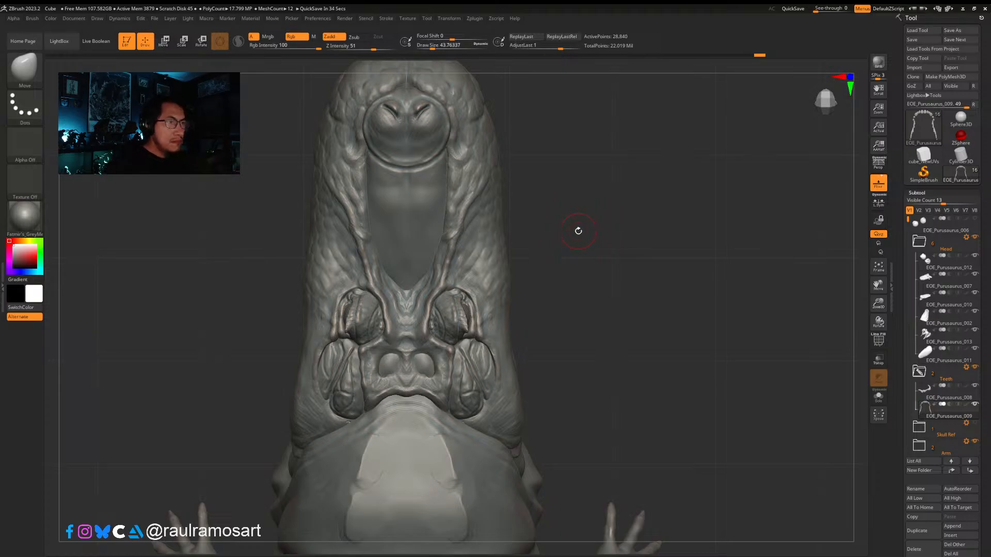
# Step: Select subtool EOE_Purusaurus_013 and flatten its bump protruding through the lower jaw's outer side with the TrimDynamic brush
pyautogui.moveTo(602, 214); pyautogui.dragTo(466, 236)
pyautogui.keyDown('alt'); pyautogui.click(439, 285); pyautogui.keyUp('alt')
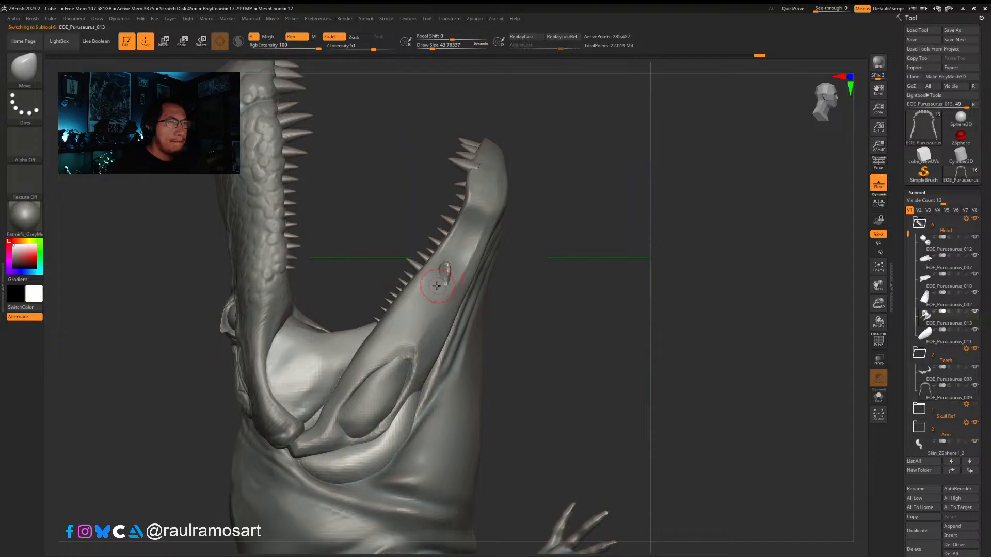
pyautogui.press('b')
pyautogui.press('t')
pyautogui.press('d')
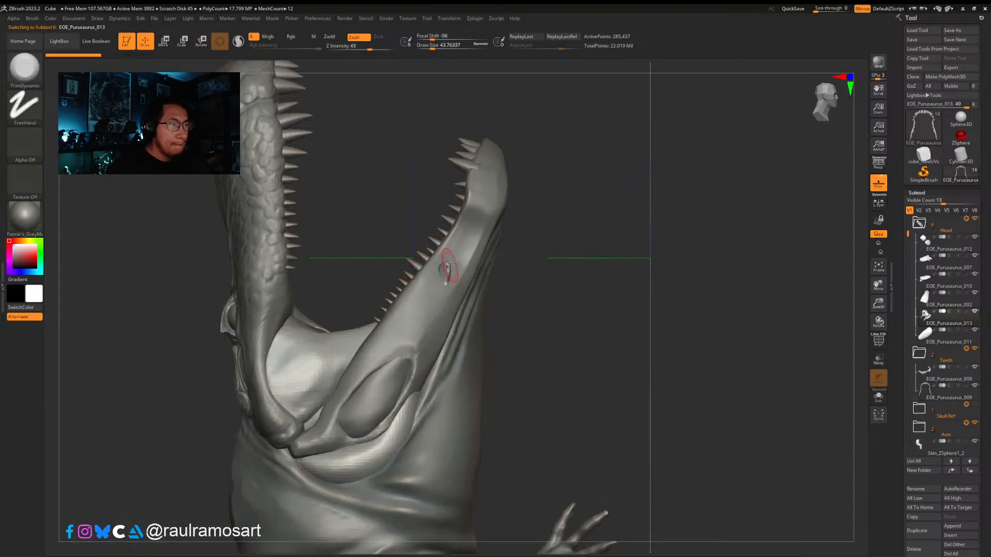
pyautogui.moveTo(446, 274); pyautogui.dragTo(441, 294)
pyautogui.moveTo(568, 263); pyautogui.dragTo(433, 283)
pyautogui.click(438, 279)
pyautogui.moveTo(438, 326); pyautogui.dragTo(514, 327, button='right')
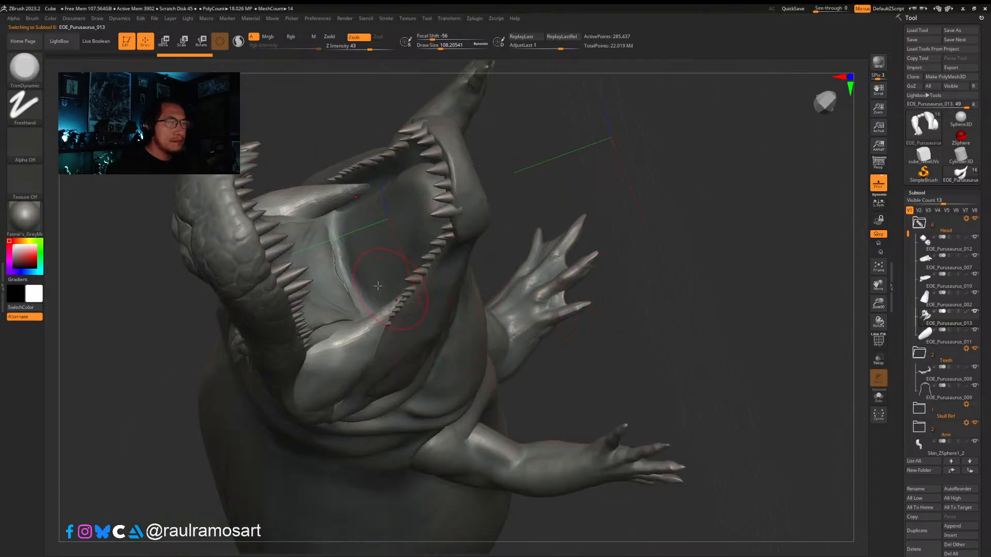
# Step: Build up volume on the jaw muscles at the mouth corners with the ClayBuildup brush, reducing the draw size to about 68
pyautogui.moveTo(378, 285)
pyautogui.mouseDown(button='right')
pyautogui.moveTo(439, 206)
pyautogui.moveTo(335, 227)
pyautogui.moveTo(362, 219)
pyautogui.mouseUp(button='right')
pyautogui.press('b')
pyautogui.press('c')
pyautogui.press('b')
pyautogui.press('[')
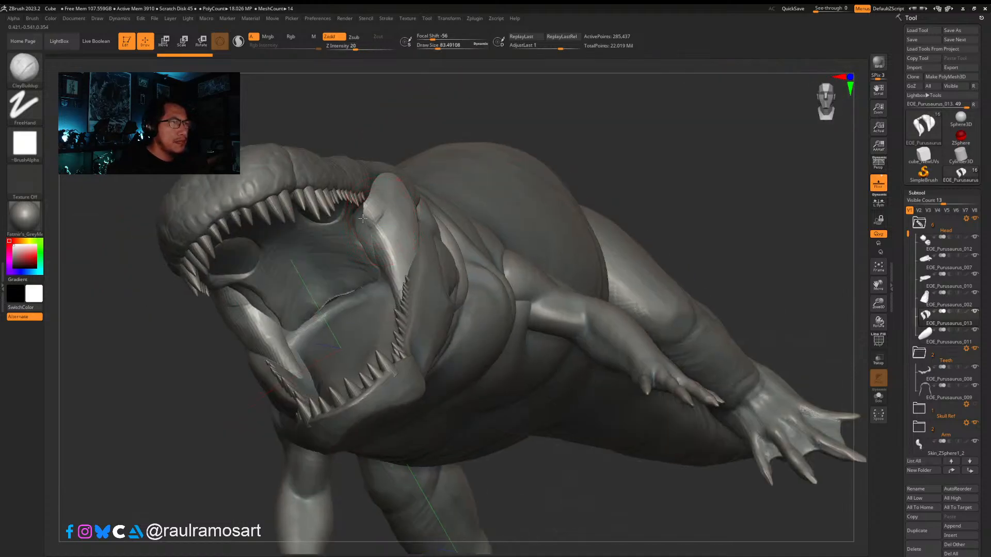
pyautogui.moveTo(363, 218)
pyautogui.mouseDown()
pyautogui.moveTo(367, 212)
pyautogui.moveTo(387, 237)
pyautogui.moveTo(377, 228)
pyautogui.mouseUp()
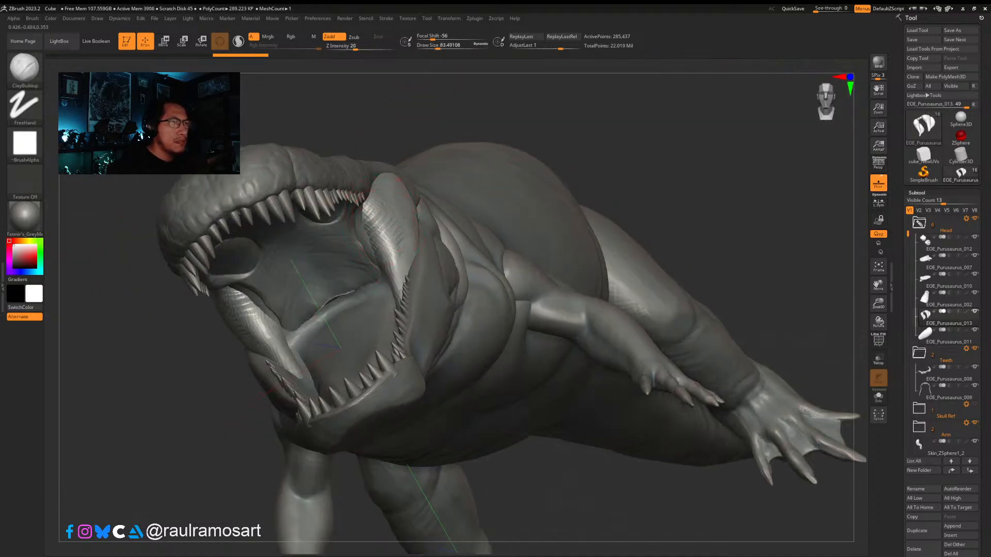
pyautogui.moveTo(391, 256); pyautogui.dragTo(372, 205, button='right')
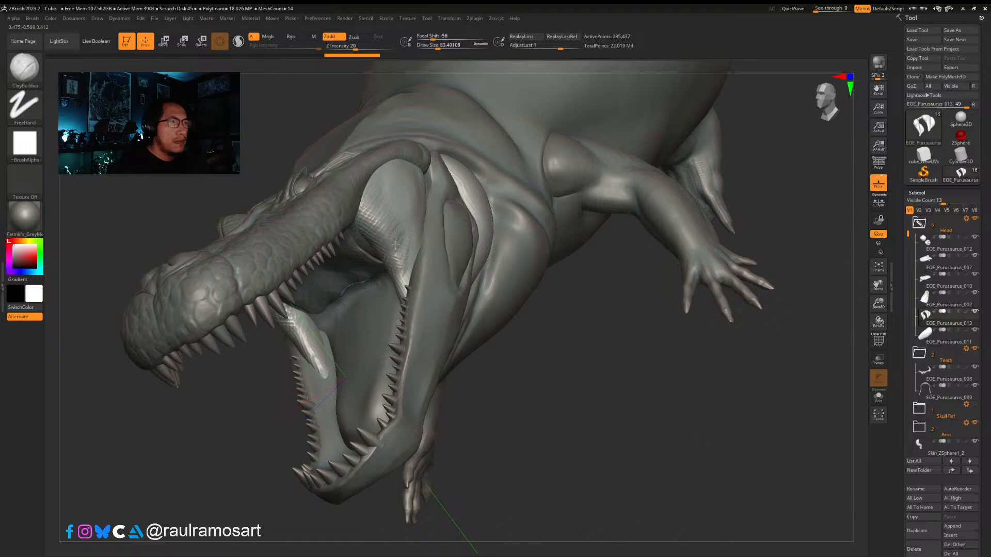
pyautogui.moveTo(396, 244); pyautogui.dragTo(394, 231, button='right')
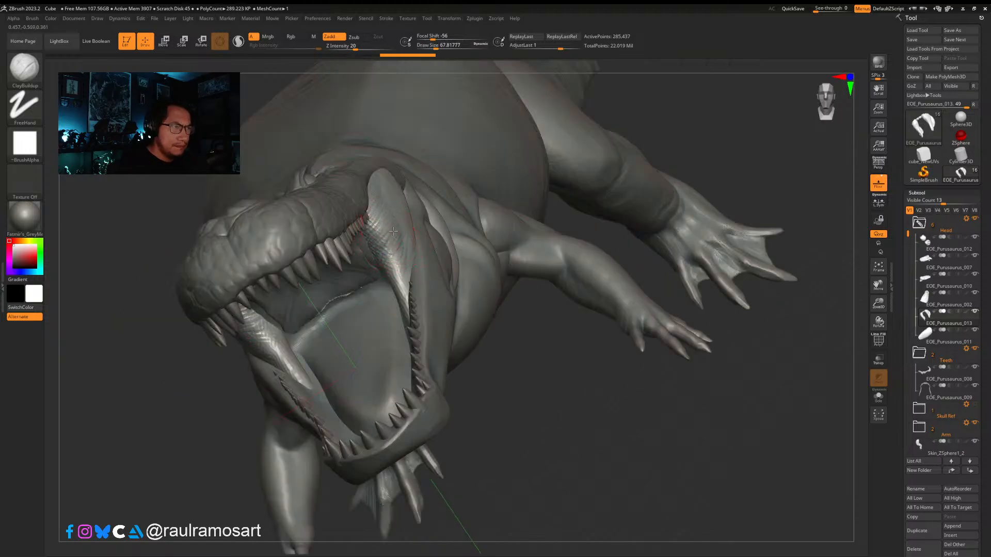
pyautogui.moveTo(393, 232)
pyautogui.mouseDown(button='right')
pyautogui.moveTo(407, 313)
pyautogui.moveTo(398, 301)
pyautogui.mouseUp(button='right')
# Step: Reshape the jaw muscles inside the mouth with the Move brush, using draw sizes of about 163 and 112
pyautogui.press('b')
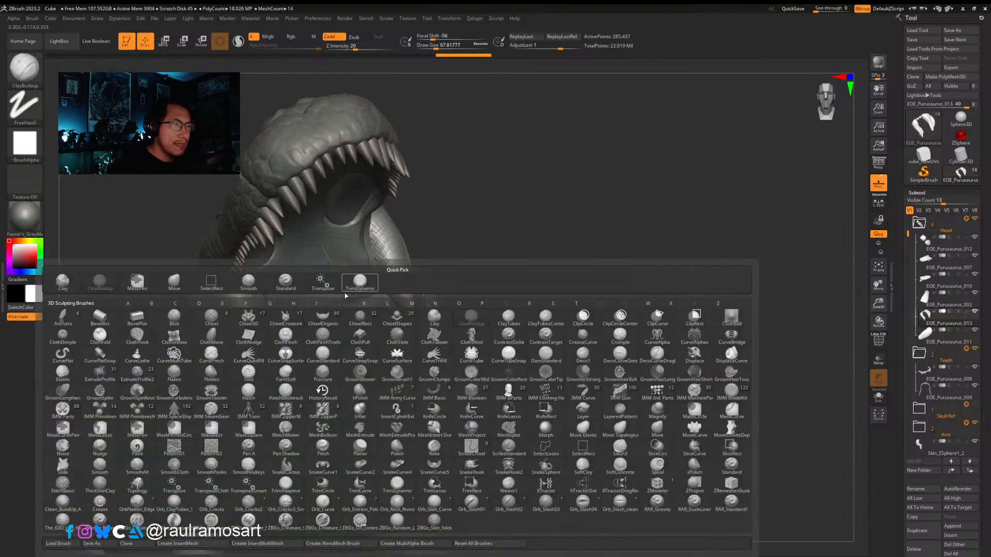
pyautogui.press('m')
pyautogui.press('v')
pyautogui.press('s')
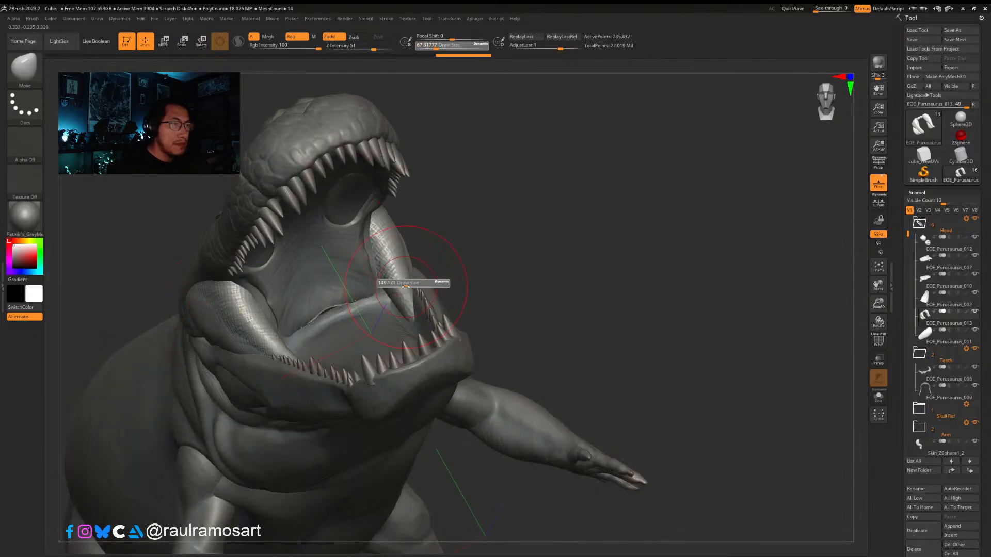
pyautogui.moveTo(406, 287); pyautogui.dragTo(407, 286)
pyautogui.moveTo(407, 304)
pyautogui.mouseDown()
pyautogui.moveTo(410, 319)
pyautogui.moveTo(399, 300)
pyautogui.mouseUp()
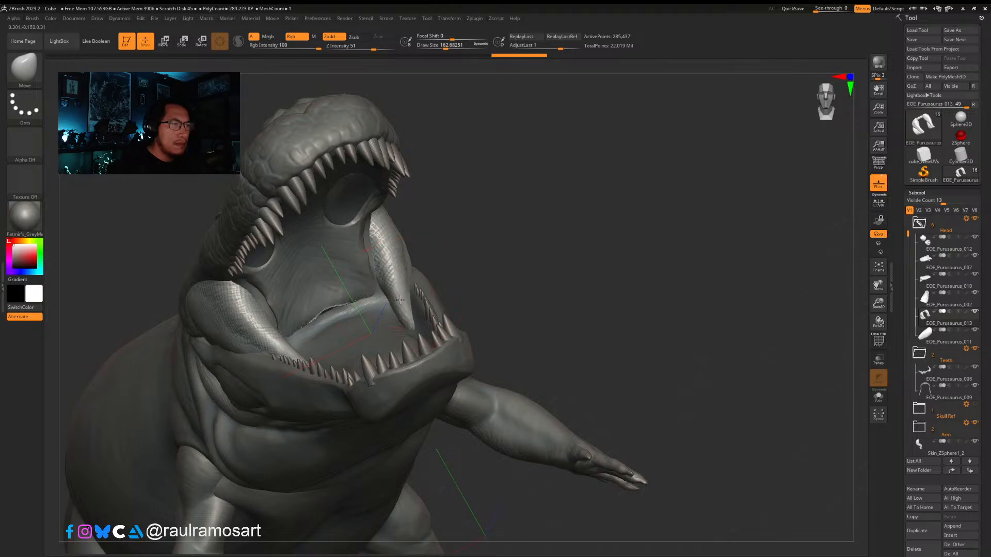
pyautogui.moveTo(400, 300)
pyautogui.mouseDown(button='right')
pyautogui.moveTo(369, 303)
pyautogui.moveTo(418, 300)
pyautogui.moveTo(403, 303)
pyautogui.mouseUp(button='right')
pyautogui.press('s')
pyautogui.moveTo(403, 303); pyautogui.dragTo(415, 288)
pyautogui.press('s')
pyautogui.moveTo(413, 287); pyautogui.dragTo(416, 274)
pyautogui.moveTo(416, 274); pyautogui.dragTo(420, 255, button='right')
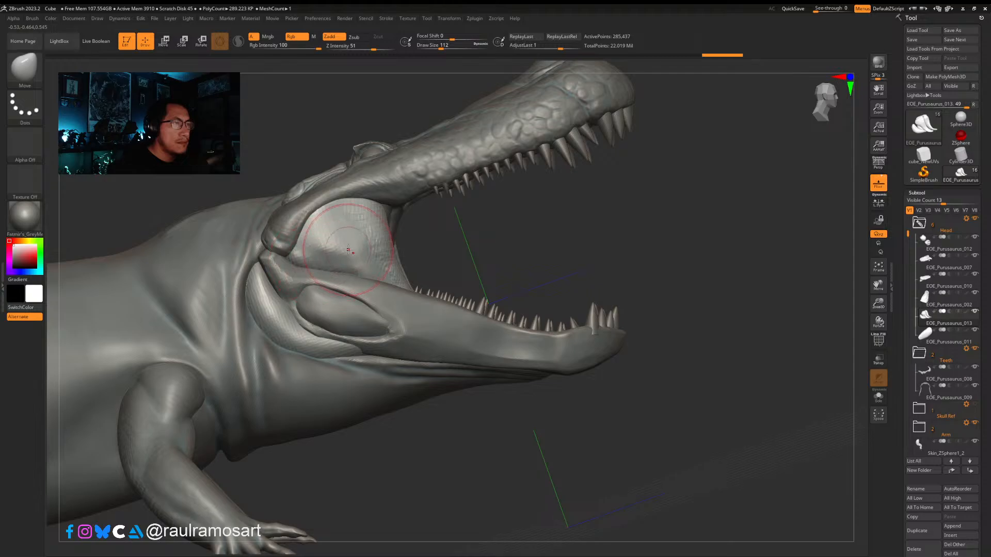
# Step: Flatten the clay texture on the jaw muscles' outer surface with TrimDynamic and smooth the strokes
pyautogui.press('b')
pyautogui.press('t')
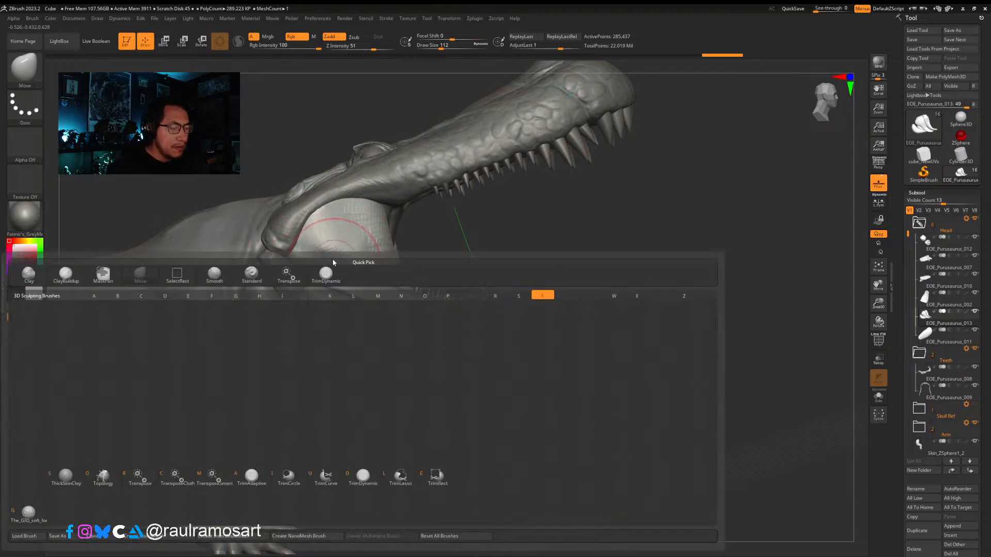
pyautogui.press('d')
pyautogui.moveTo(329, 251)
pyautogui.mouseDown()
pyautogui.moveTo(339, 261)
pyautogui.moveTo(344, 246)
pyautogui.moveTo(312, 261)
pyautogui.moveTo(346, 203)
pyautogui.moveTo(362, 260)
pyautogui.mouseUp()
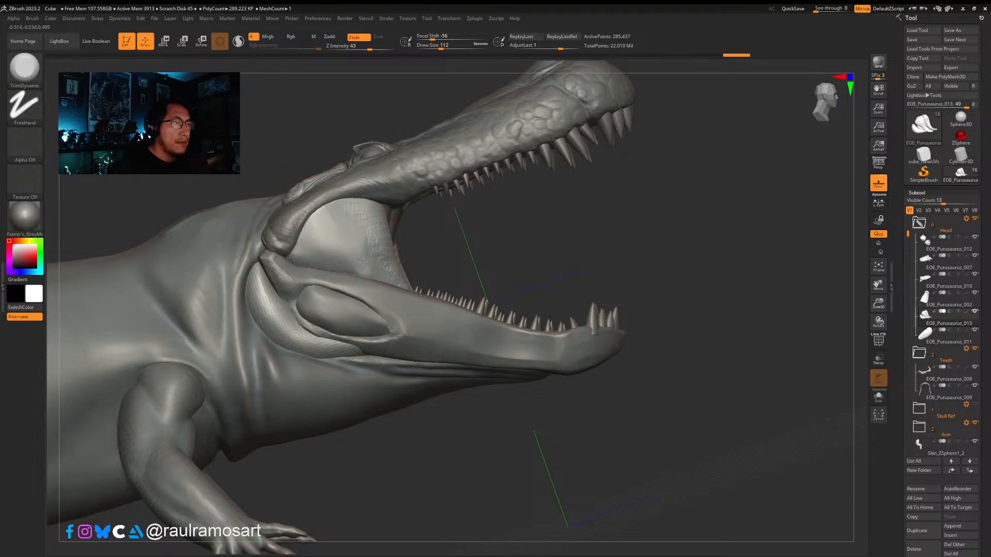
pyautogui.moveTo(307, 227)
pyautogui.mouseDown()
pyautogui.moveTo(350, 255)
pyautogui.moveTo(326, 206)
pyautogui.moveTo(315, 215)
pyautogui.moveTo(367, 196)
pyautogui.moveTo(354, 206)
pyautogui.mouseUp()
pyautogui.moveTo(354, 206); pyautogui.dragTo(345, 210, button='right')
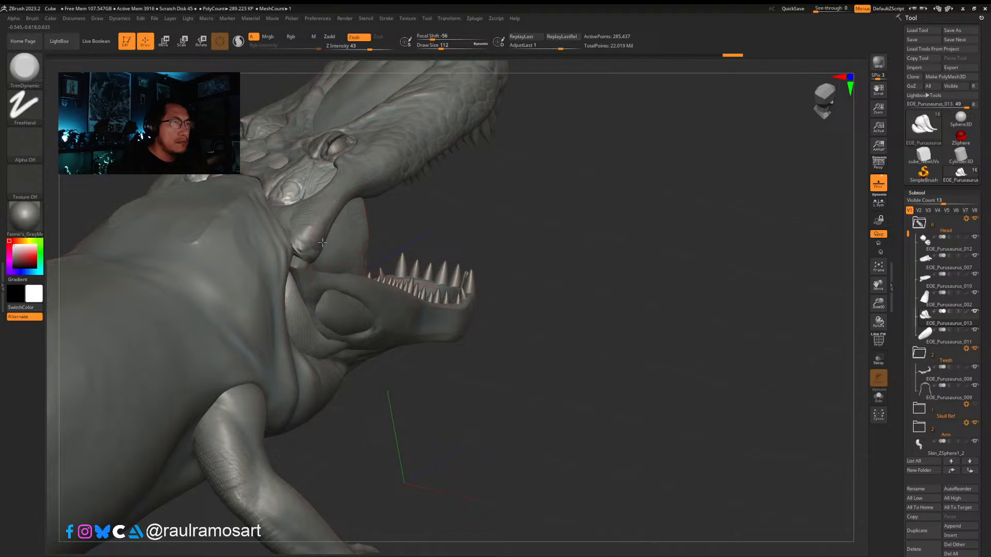
pyautogui.moveTo(322, 242); pyautogui.dragTo(379, 222, button='right')
pyautogui.press('shift')
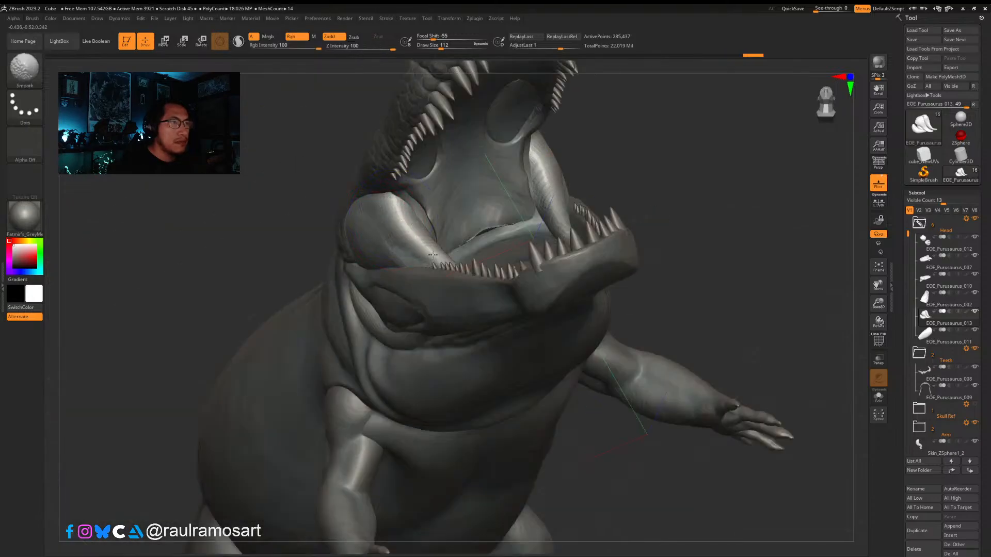
# Step: Reshape the jaw muscles' inner edges around the mouth opening with the Move brush, reducing the draw size to about 97
pyautogui.moveTo(567, 169)
pyautogui.mouseDown(button='right')
pyautogui.moveTo(567, 202)
pyautogui.moveTo(594, 216)
pyautogui.moveTo(565, 208)
pyautogui.moveTo(553, 219)
pyautogui.mouseUp(button='right')
pyautogui.press('b')
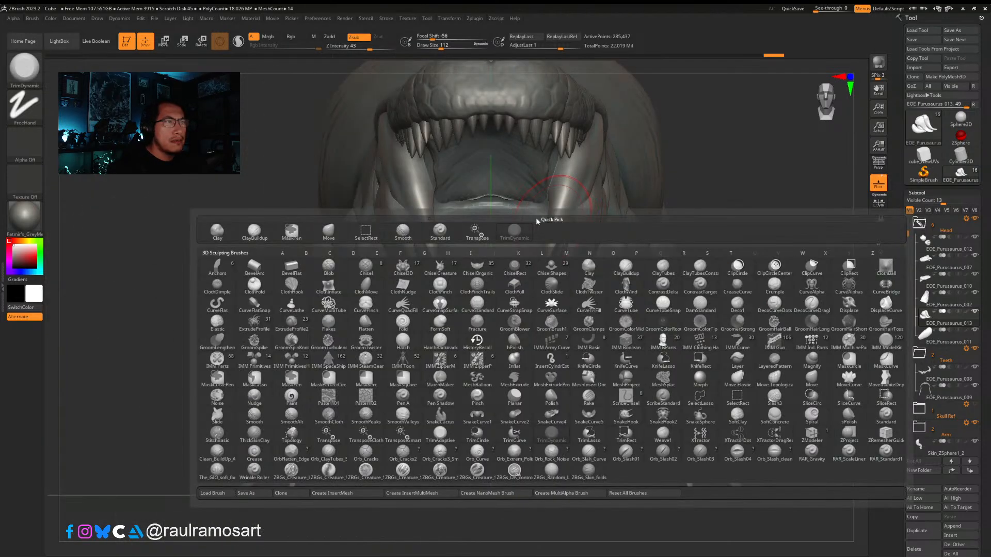
pyautogui.click(329, 232)
pyautogui.moveTo(429, 227); pyautogui.dragTo(433, 259)
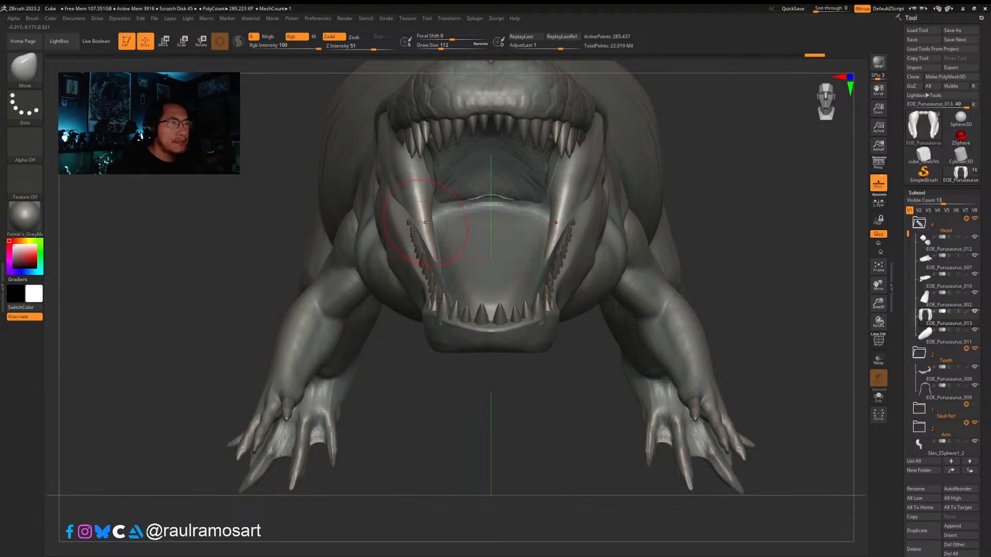
pyautogui.press('s')
pyautogui.moveTo(425, 218); pyautogui.dragTo(422, 166)
pyautogui.press('s')
pyautogui.press('s')
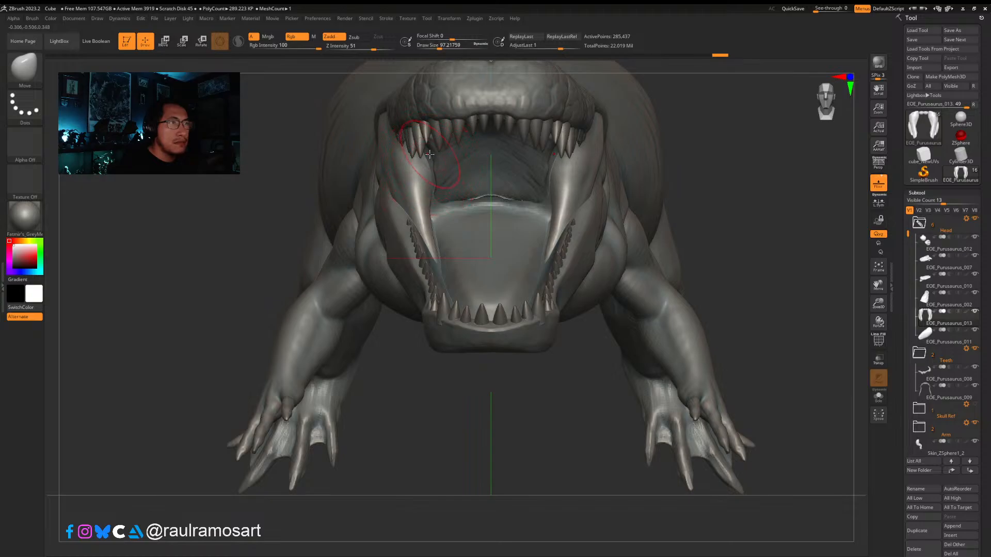
pyautogui.moveTo(430, 138); pyautogui.dragTo(424, 146, button='right')
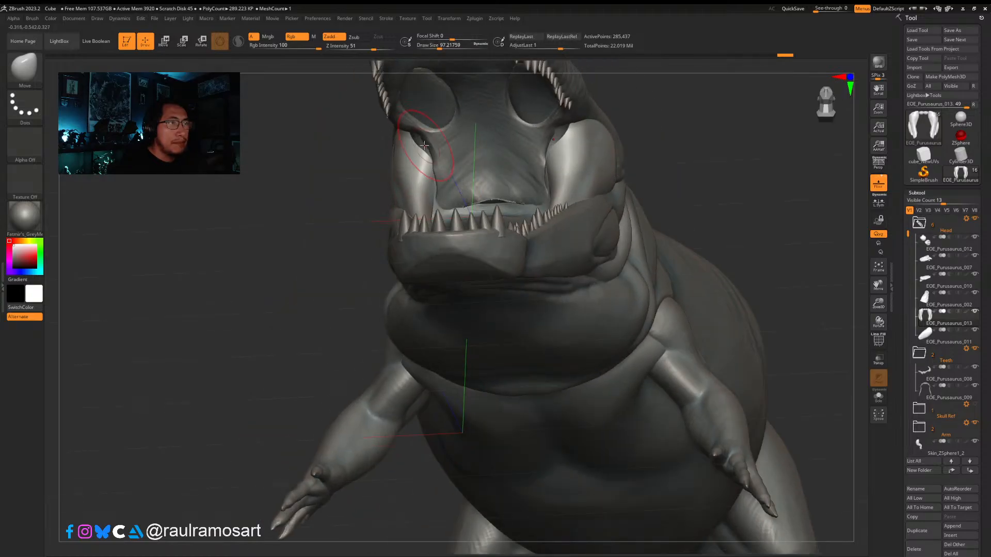
pyautogui.moveTo(424, 146); pyautogui.dragTo(431, 170)
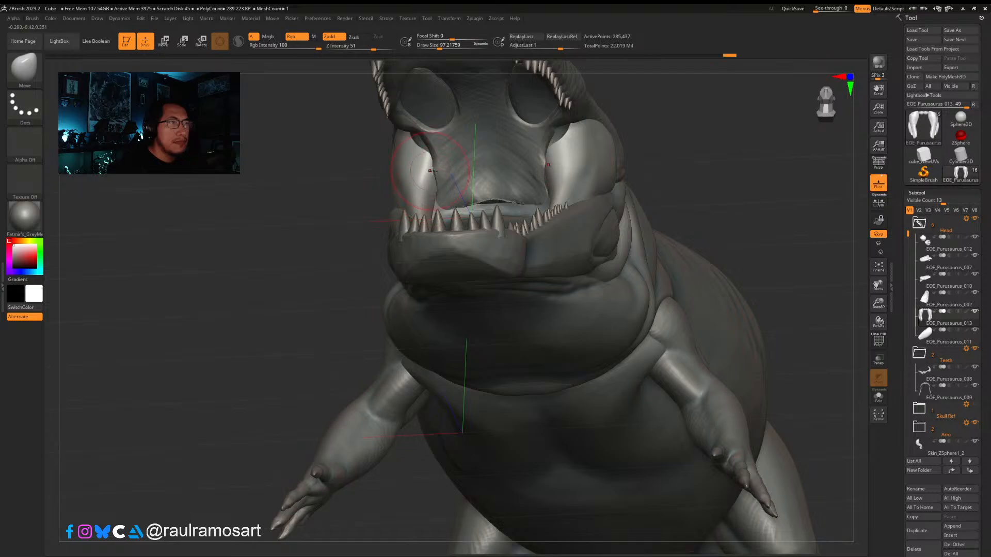
pyautogui.moveTo(431, 171)
pyautogui.mouseDown(button='right')
pyautogui.moveTo(450, 173)
pyautogui.moveTo(433, 176)
pyautogui.mouseUp(button='right')
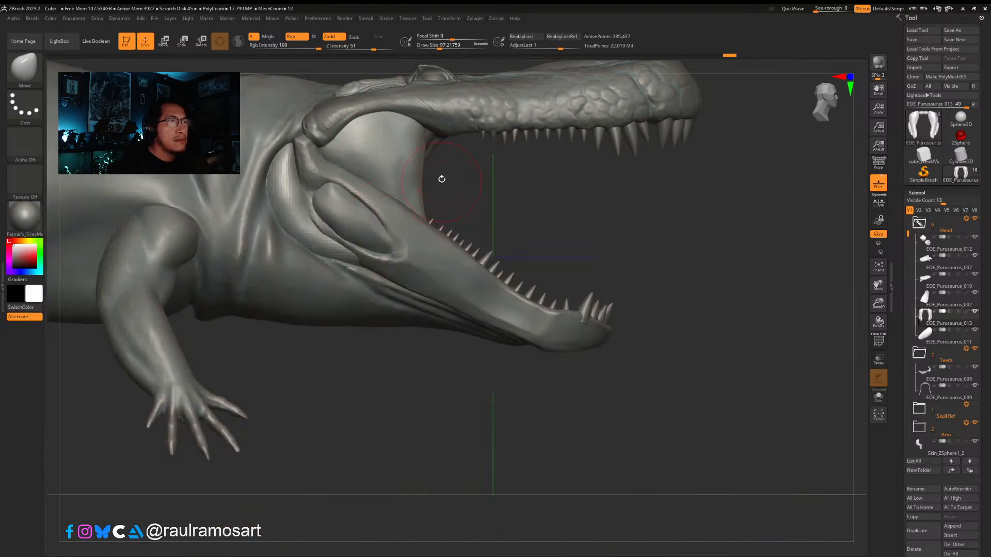
# Step: Build up volume on the jaw muscles' front edge below the upper jaw with the ClayBuildup brush and smooth the strokes
pyautogui.press('b')
pyautogui.click(68, 265)
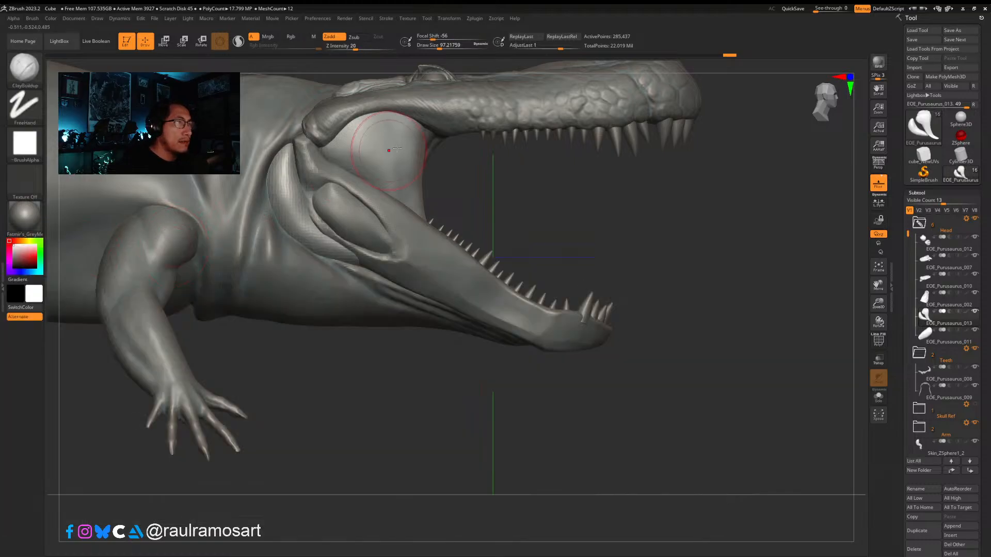
pyautogui.moveTo(382, 132)
pyautogui.mouseDown(button='right')
pyautogui.moveTo(423, 134)
pyautogui.moveTo(428, 112)
pyautogui.moveTo(436, 137)
pyautogui.mouseUp(button='right')
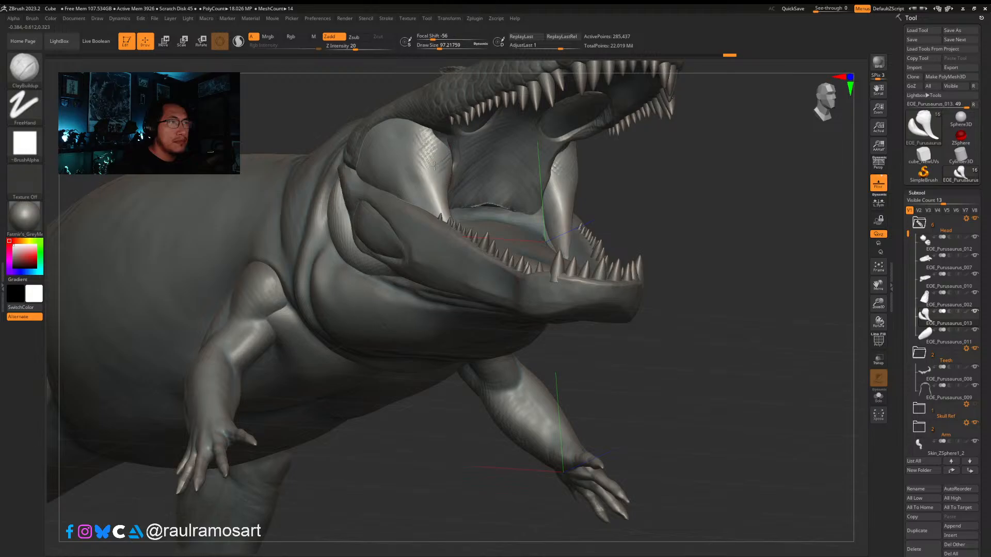
pyautogui.moveTo(435, 166); pyautogui.dragTo(428, 181)
pyautogui.moveTo(425, 141); pyautogui.dragTo(427, 180)
pyautogui.moveTo(430, 138)
pyautogui.mouseDown()
pyautogui.moveTo(428, 176)
pyautogui.moveTo(433, 145)
pyautogui.mouseUp()
pyautogui.moveTo(432, 145); pyautogui.dragTo(454, 168, button='right')
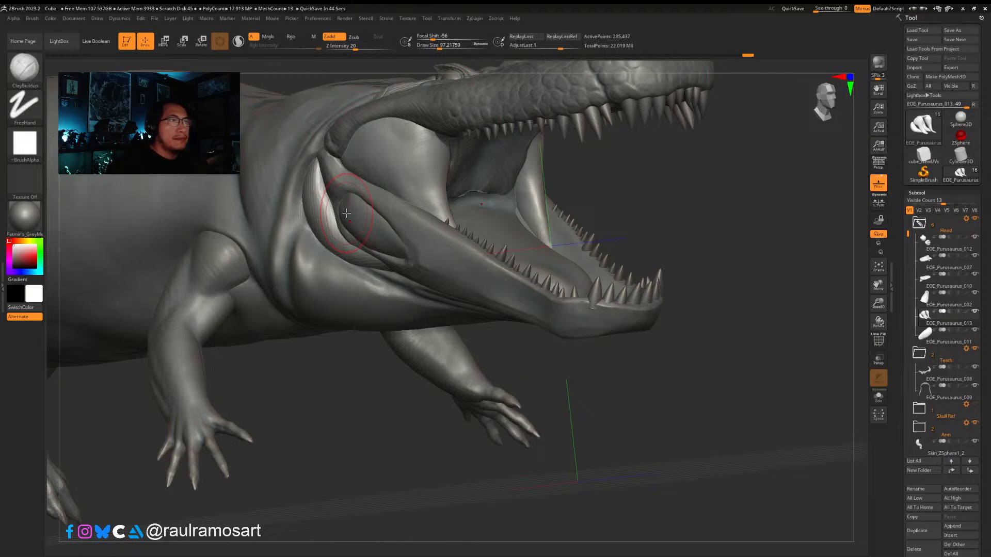
# Step: Adjust the jaw muscles' front contour in profile with the Move brush, using draw sizes of about 145, 136 and 116
pyautogui.moveTo(671, 186)
pyautogui.mouseDown()
pyautogui.moveTo(683, 187)
pyautogui.moveTo(432, 155)
pyautogui.moveTo(428, 129)
pyautogui.mouseUp()
pyautogui.press('b')
pyautogui.click(245, 153)
pyautogui.press('s')
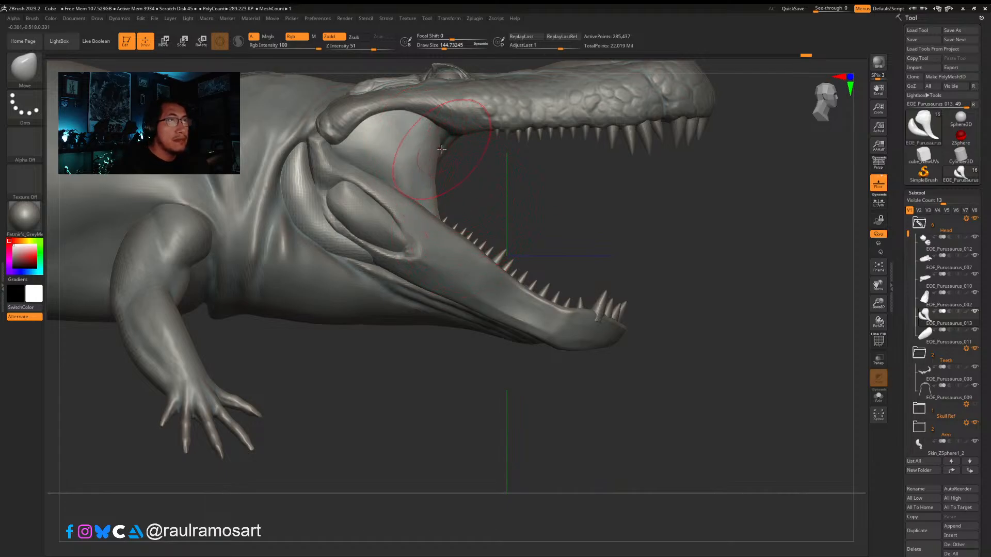
pyautogui.press('s')
pyautogui.moveTo(443, 150); pyautogui.dragTo(446, 139)
pyautogui.press('s')
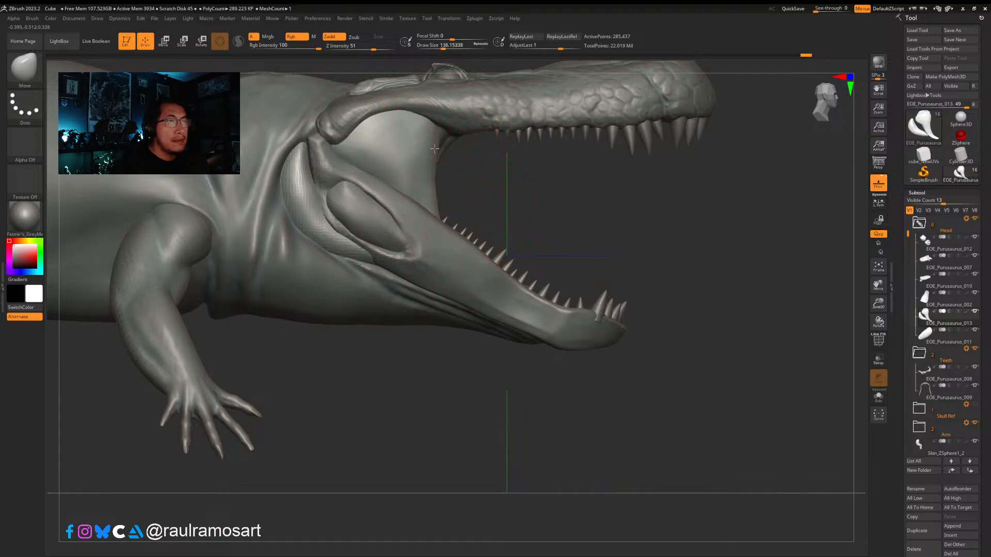
pyautogui.moveTo(438, 217); pyautogui.dragTo(429, 204)
pyautogui.hotkey('ctrl', 'z')
pyautogui.press('s')
pyautogui.press('s')
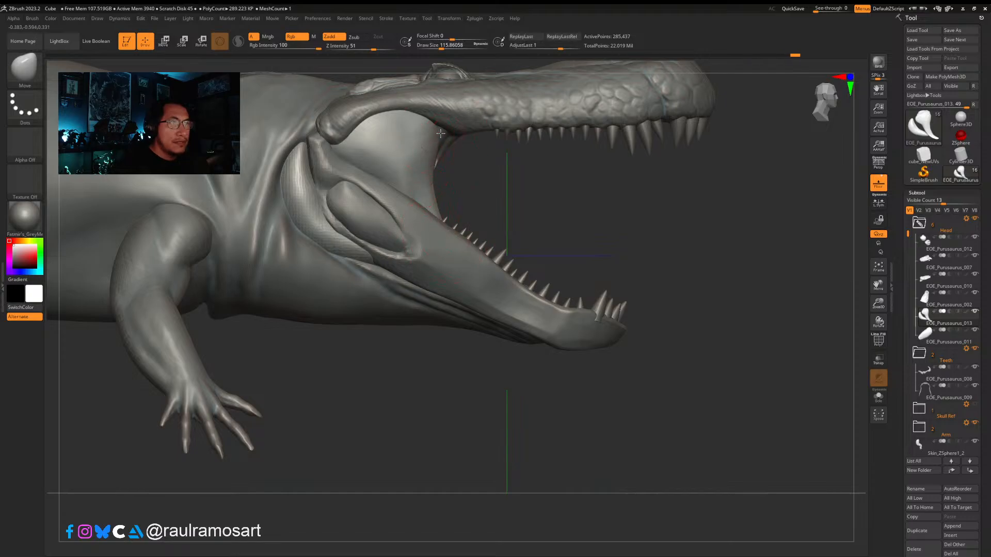
# Step: Set the Move brush draw size to about 154 and reshape the jaw muscles' inner sides within the open mouth
pyautogui.moveTo(635, 206)
pyautogui.mouseDown()
pyautogui.moveTo(430, 216)
pyautogui.moveTo(435, 203)
pyautogui.moveTo(447, 206)
pyautogui.moveTo(459, 252)
pyautogui.mouseUp()
pyautogui.press('s')
pyautogui.press('s')
pyautogui.press('s')
pyautogui.moveTo(537, 248); pyautogui.dragTo(454, 243, button='right')
pyautogui.press('s')
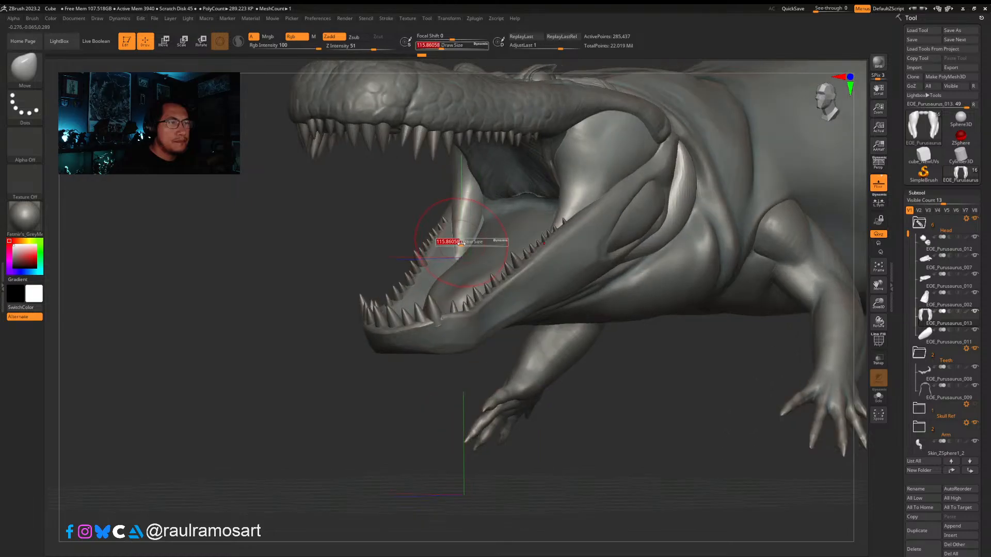
pyautogui.moveTo(461, 244); pyautogui.dragTo(465, 244)
pyautogui.moveTo(462, 262); pyautogui.dragTo(454, 284, button='right')
pyautogui.moveTo(461, 256); pyautogui.dragTo(465, 245)
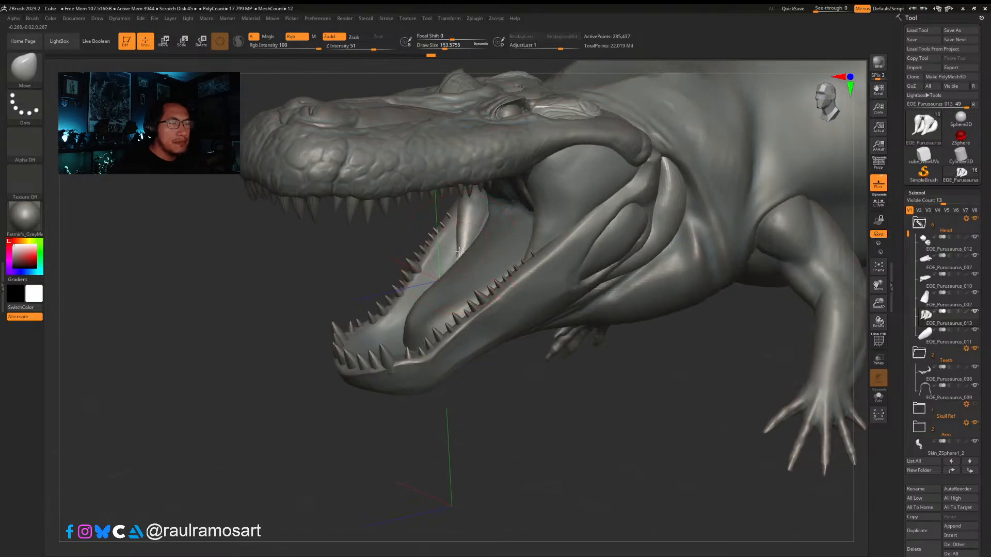
pyautogui.moveTo(458, 246)
pyautogui.mouseDown(button='right')
pyautogui.moveTo(472, 245)
pyautogui.moveTo(464, 237)
pyautogui.mouseUp(button='right')
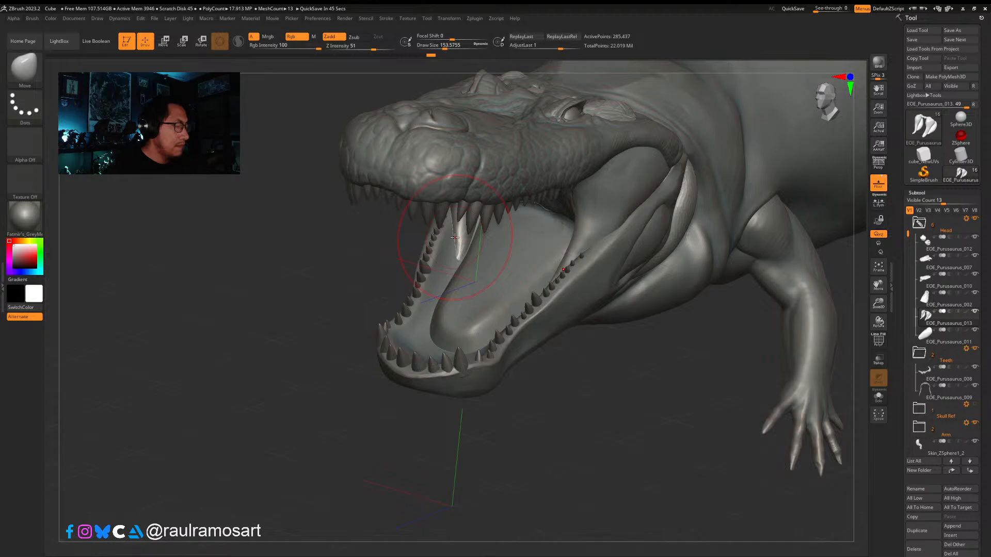
# Step: Refine the curve of the jaw muscles' front edge between the upper and lower jaws with the Move brush
pyautogui.moveTo(388, 246); pyautogui.dragTo(456, 240, button='right')
pyautogui.moveTo(465, 215)
pyautogui.mouseDown()
pyautogui.moveTo(456, 237)
pyautogui.moveTo(470, 211)
pyautogui.mouseUp()
pyautogui.moveTo(470, 210); pyautogui.dragTo(412, 165, button='right')
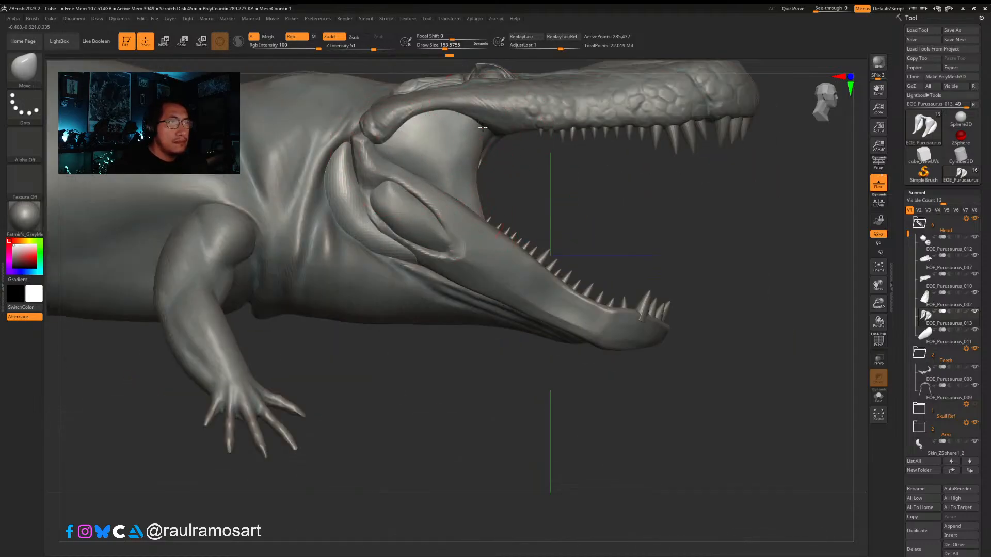
pyautogui.moveTo(478, 148); pyautogui.dragTo(475, 147)
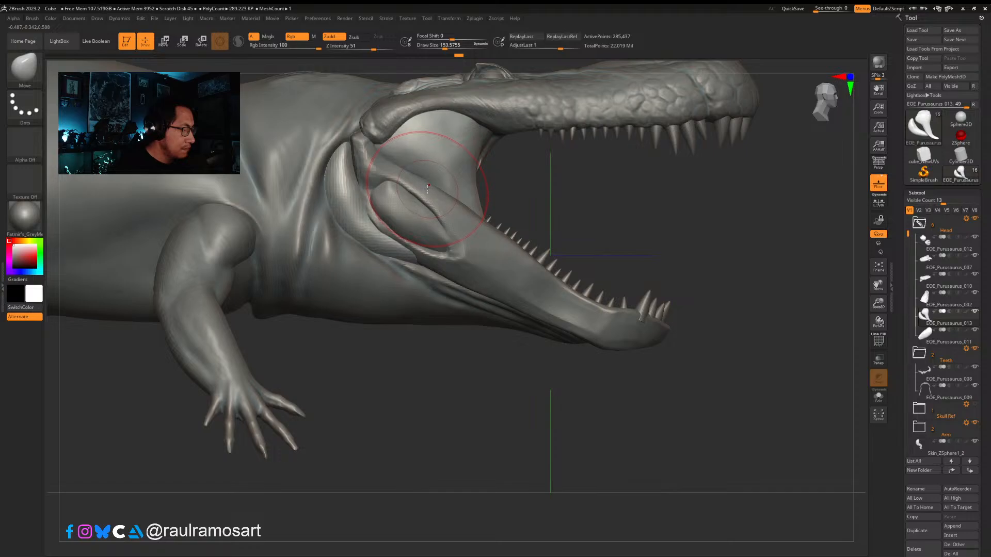
pyautogui.click(558, 196)
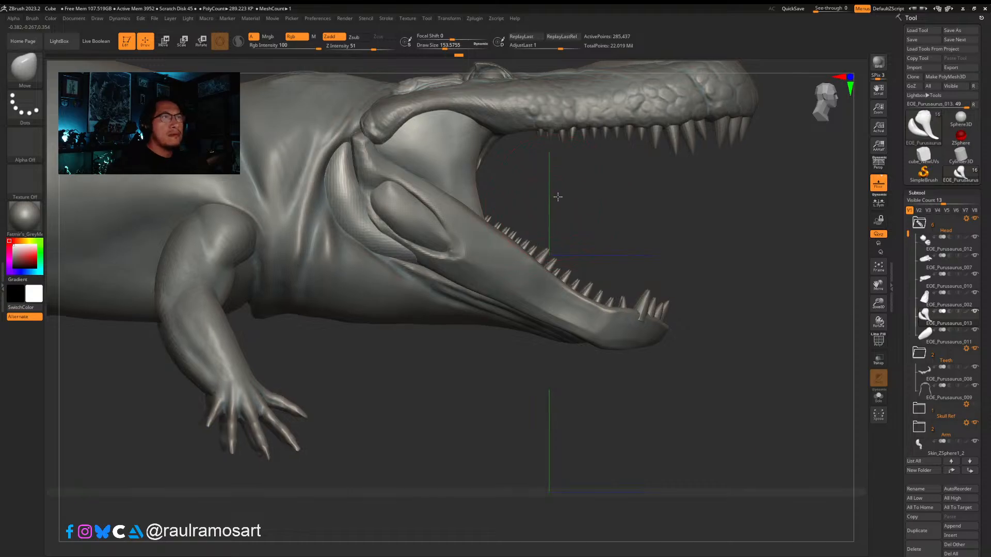
# Step: Add clay to the jaw muscles with ClayBuildup at a draw size of about 80 and smooth the strokes
pyautogui.keyDown('alt'); pyautogui.moveTo(462, 151); pyautogui.dragTo(449, 212, button='right'); pyautogui.keyUp('alt')
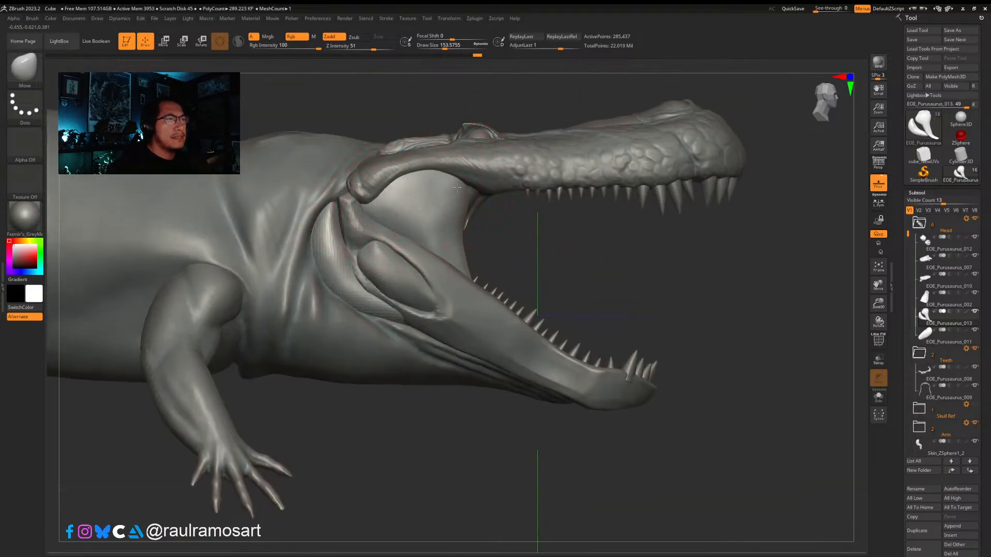
pyautogui.moveTo(422, 216)
pyautogui.keyDown('ctrl'); pyautogui.mouseDown(button='right')
pyautogui.moveTo(580, 255)
pyautogui.moveTo(527, 259)
pyautogui.mouseUp(button='right'); pyautogui.keyUp('ctrl')
pyautogui.press('b')
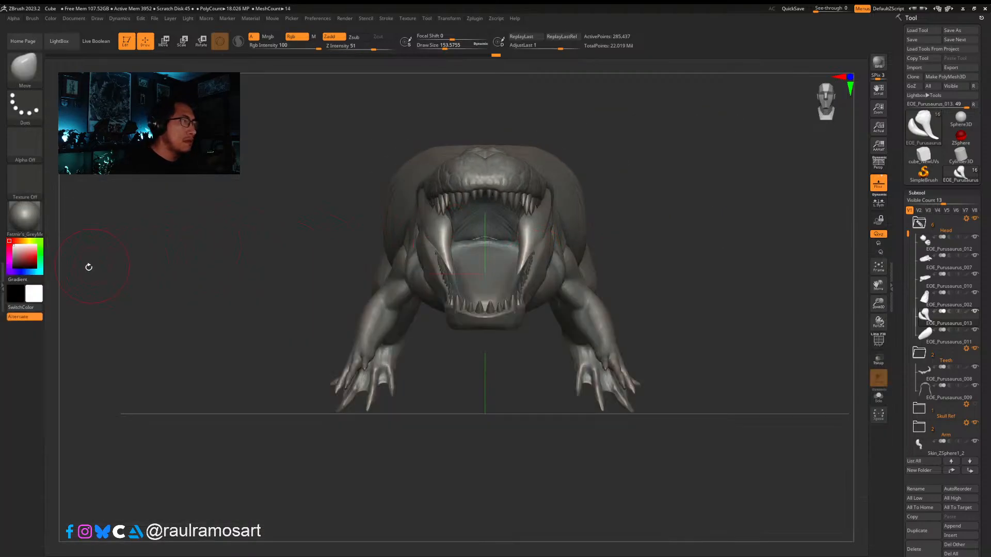
pyautogui.press('b')
pyautogui.click(66, 278)
pyautogui.moveTo(103, 287); pyautogui.dragTo(529, 205, button='right')
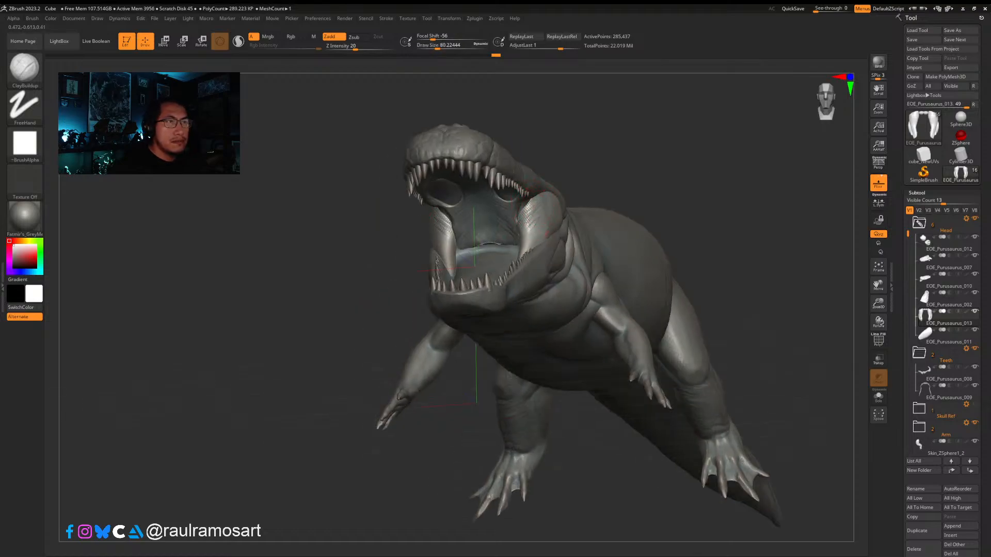
pyautogui.press('shift')
pyautogui.keyDown('shift'); pyautogui.moveTo(540, 205); pyautogui.dragTo(529, 225); pyautogui.keyUp('shift')
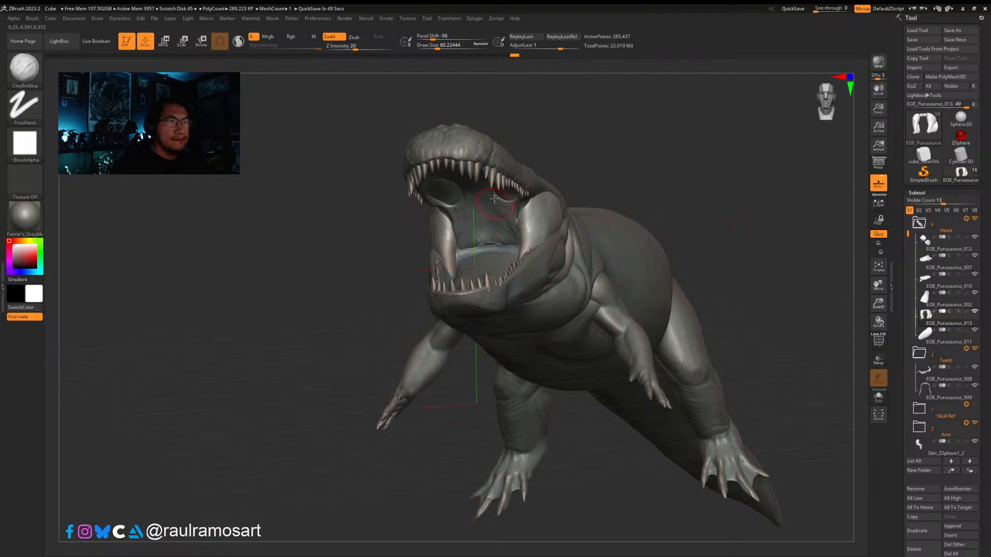
# Step: Build up the inner and upper front of the jaw muscles with ClayBuildup and smooth the clay texture
pyautogui.moveTo(482, 199); pyautogui.dragTo(524, 207, button='right')
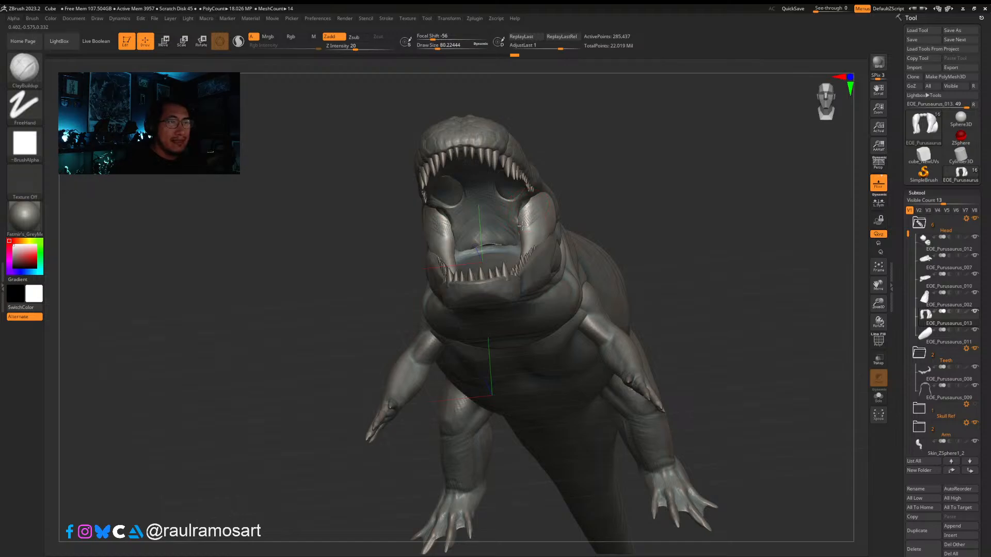
pyautogui.moveTo(524, 231); pyautogui.dragTo(536, 227, button='right')
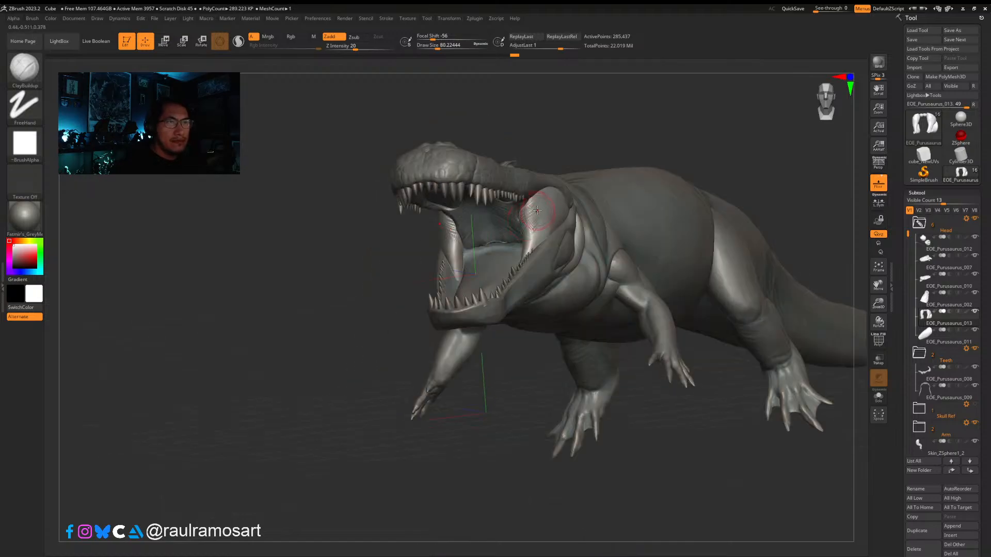
pyautogui.moveTo(529, 211); pyautogui.dragTo(532, 239)
pyautogui.press('shift')
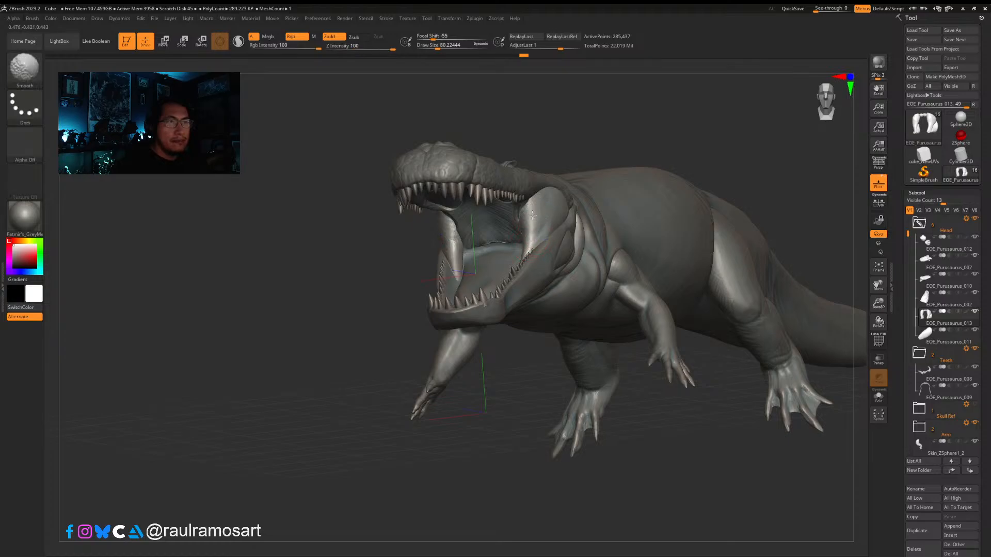
pyautogui.moveTo(542, 221)
pyautogui.keyDown('shift'); pyautogui.mouseDown(button='right')
pyautogui.moveTo(519, 256)
pyautogui.moveTo(547, 213)
pyautogui.moveTo(553, 219)
pyautogui.mouseUp(button='right'); pyautogui.keyUp('shift')
pyautogui.press('shift')
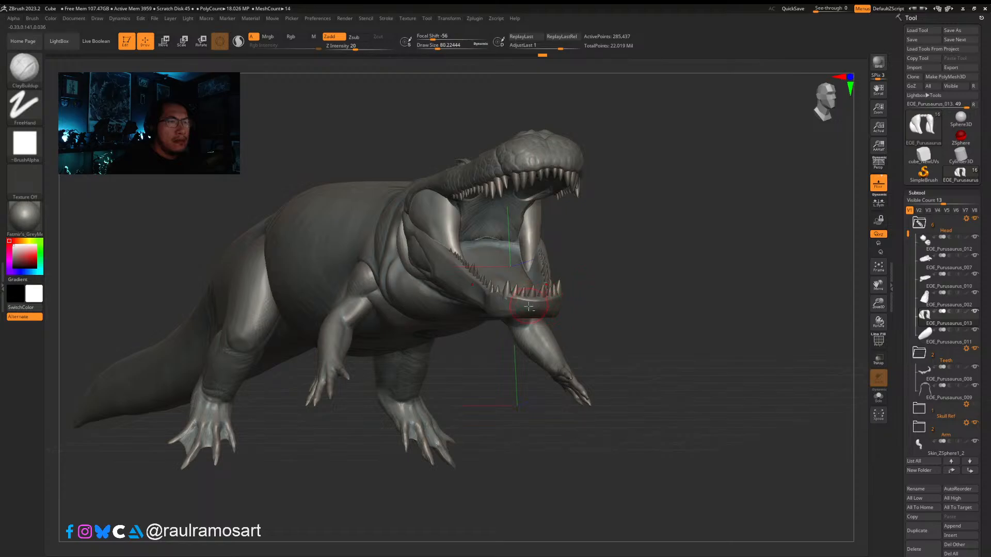
# Step: Select lower jaw subtool EOE_Purusaurus_002 and build up the rim around its side opening with ClayBuildup, using draw sizes of about 68 and 77
pyautogui.keyDown('alt'); pyautogui.click(529, 308); pyautogui.keyUp('alt')
pyautogui.moveTo(534, 314)
pyautogui.mouseDown(button='right')
pyautogui.moveTo(526, 291)
pyautogui.moveTo(553, 369)
pyautogui.moveTo(552, 255)
pyautogui.moveTo(582, 295)
pyautogui.moveTo(624, 436)
pyautogui.moveTo(597, 449)
pyautogui.moveTo(578, 335)
pyautogui.moveTo(552, 273)
pyautogui.mouseUp(button='right')
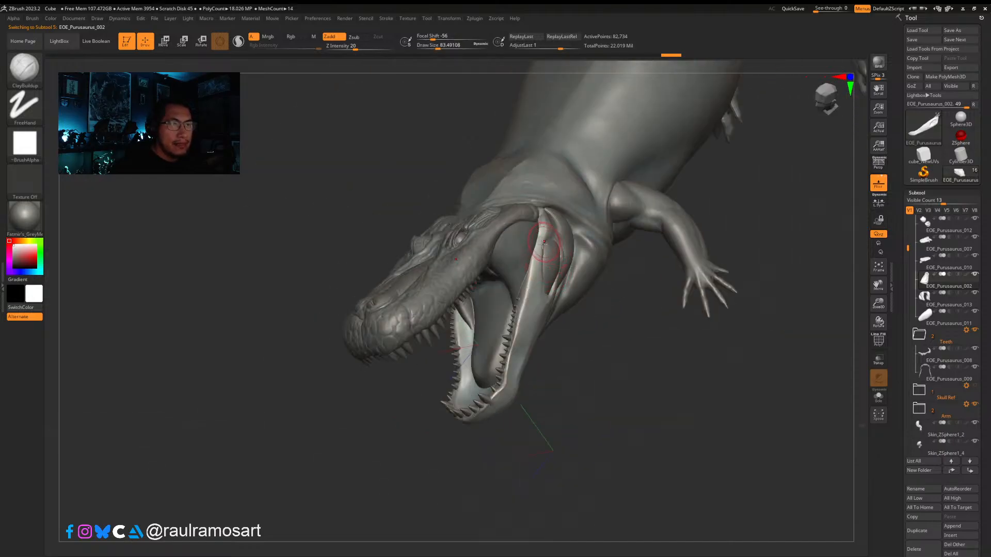
pyautogui.moveTo(542, 240); pyautogui.dragTo(545, 223, button='right')
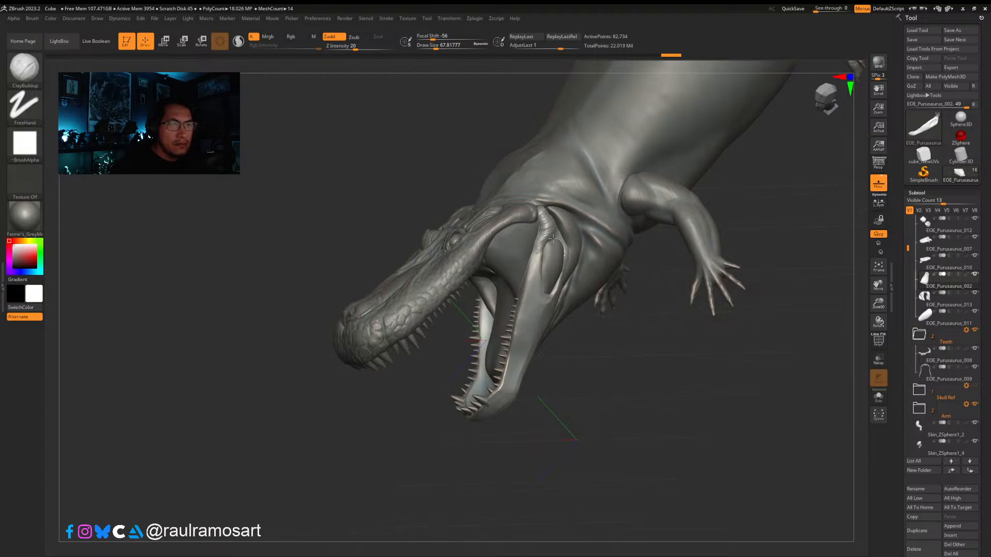
pyautogui.keyDown('alt'); pyautogui.click(539, 266); pyautogui.keyUp('alt')
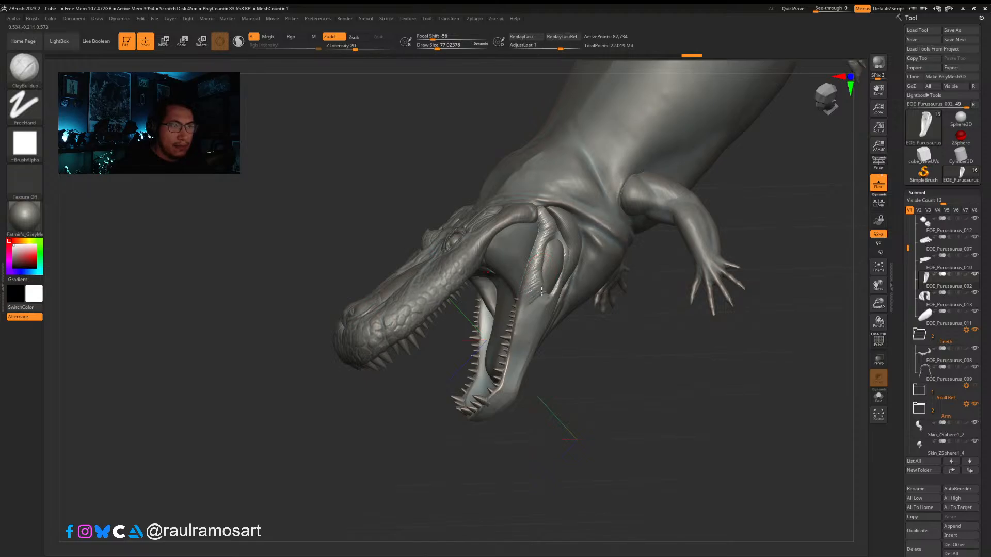
pyautogui.moveTo(547, 279); pyautogui.dragTo(561, 226, button='right')
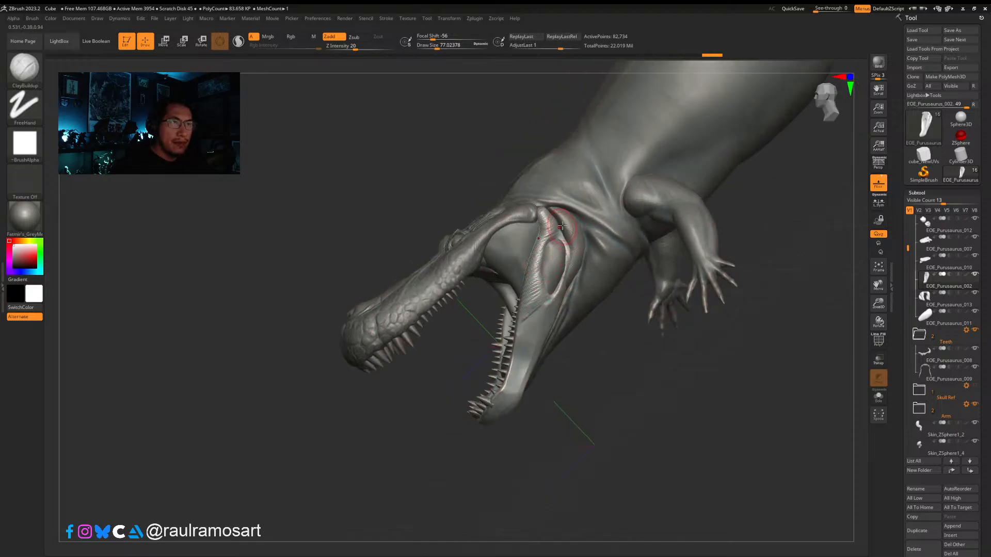
pyautogui.moveTo(562, 226); pyautogui.dragTo(552, 290)
pyautogui.moveTo(554, 293); pyautogui.dragTo(609, 341, button='right')
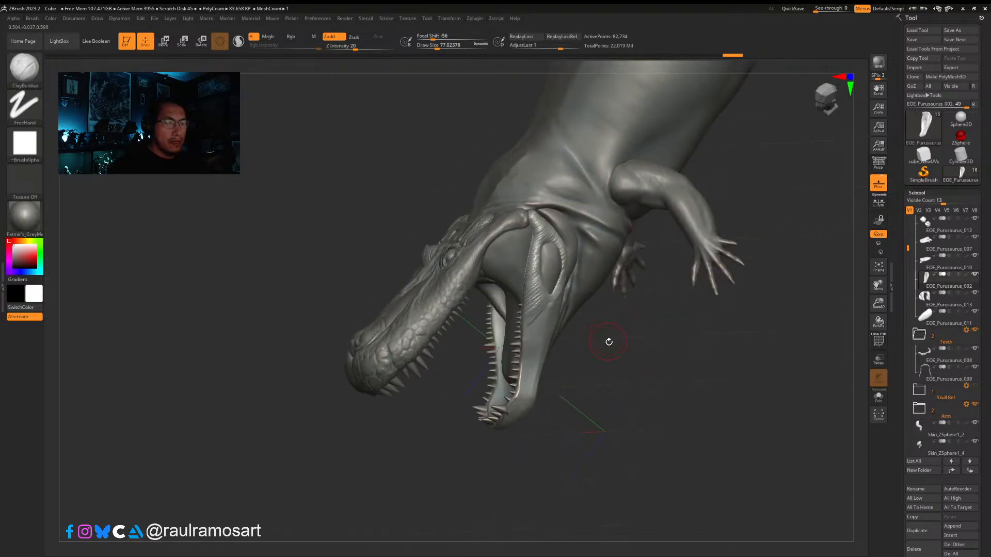
# Step: Flatten the clay strokes around the lower jaw's side opening with the TrimDynamic brush
pyautogui.press('b')
pyautogui.press('t')
pyautogui.press('d')
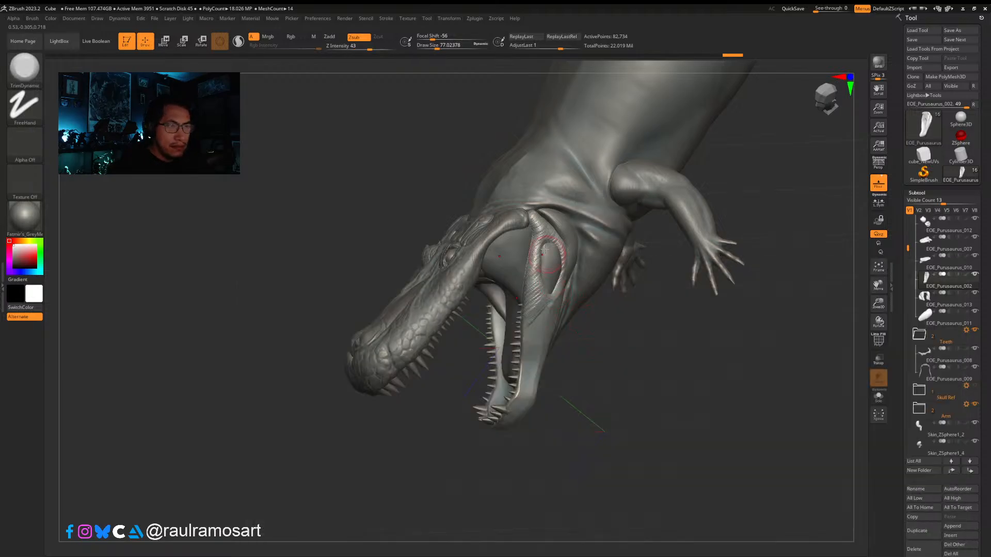
pyautogui.moveTo(540, 229); pyautogui.dragTo(530, 327)
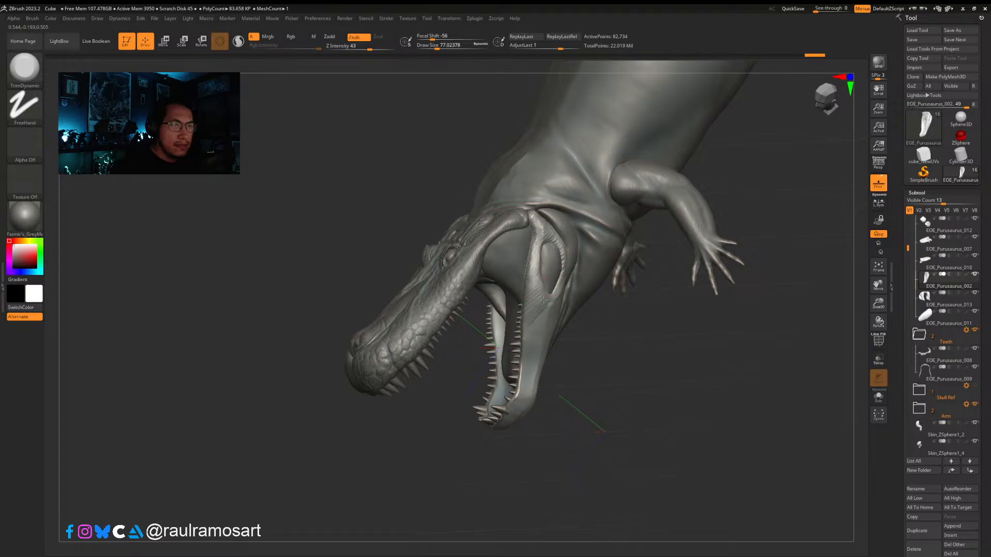
pyautogui.moveTo(544, 300); pyautogui.dragTo(562, 294, button='right')
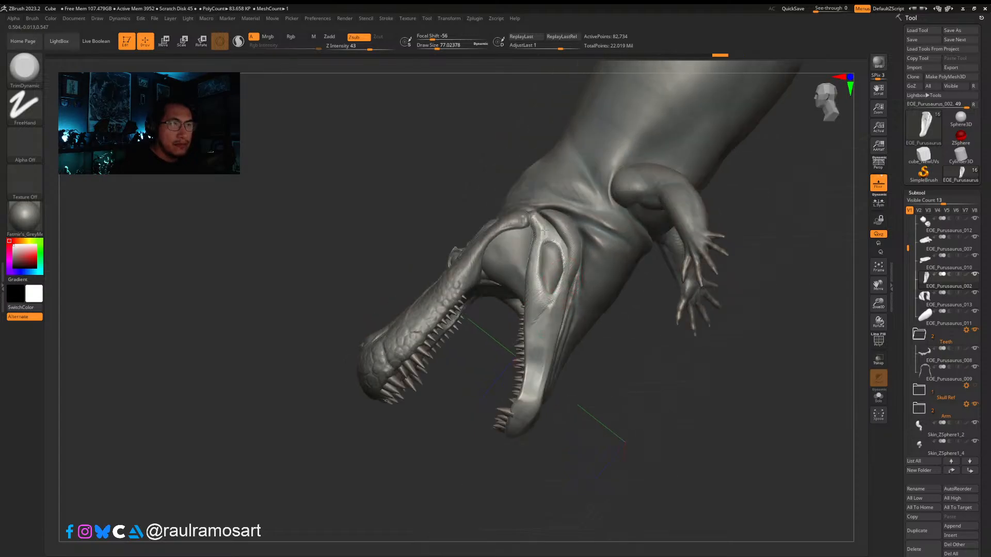
pyautogui.moveTo(530, 213)
pyautogui.mouseDown()
pyautogui.moveTo(539, 247)
pyautogui.moveTo(534, 302)
pyautogui.mouseUp()
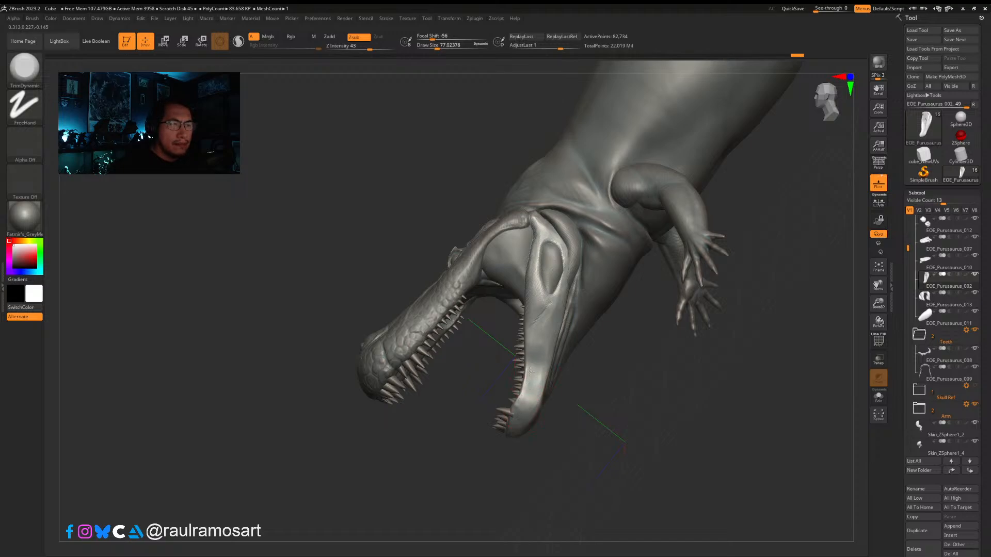
# Step: Flatten the outer side and front end of the lower jaw with the TrimDynamic brush
pyautogui.moveTo(534, 393); pyautogui.dragTo(529, 418)
pyautogui.moveTo(520, 376); pyautogui.dragTo(547, 377, button='right')
pyautogui.moveTo(544, 376)
pyautogui.mouseDown()
pyautogui.moveTo(534, 404)
pyautogui.moveTo(543, 375)
pyautogui.mouseUp()
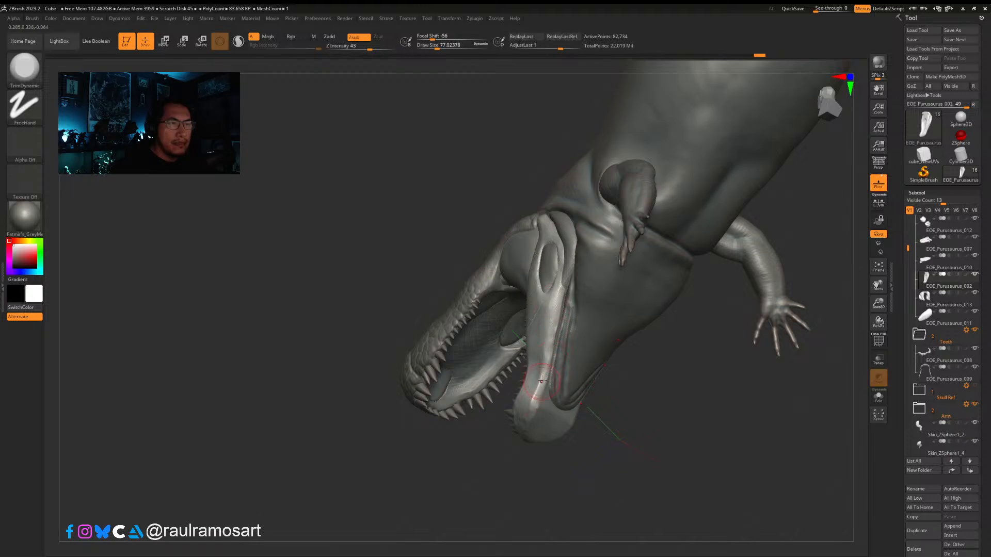
pyautogui.hotkey('ctrl', 'z')
pyautogui.moveTo(532, 415); pyautogui.dragTo(533, 406, button='right')
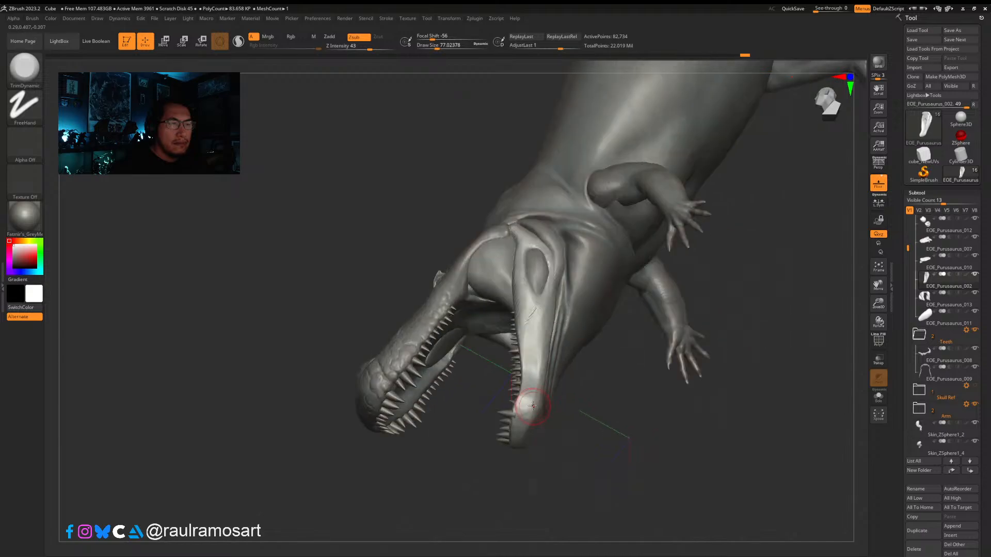
pyautogui.hotkey('ctrl', 'shift', 'z')
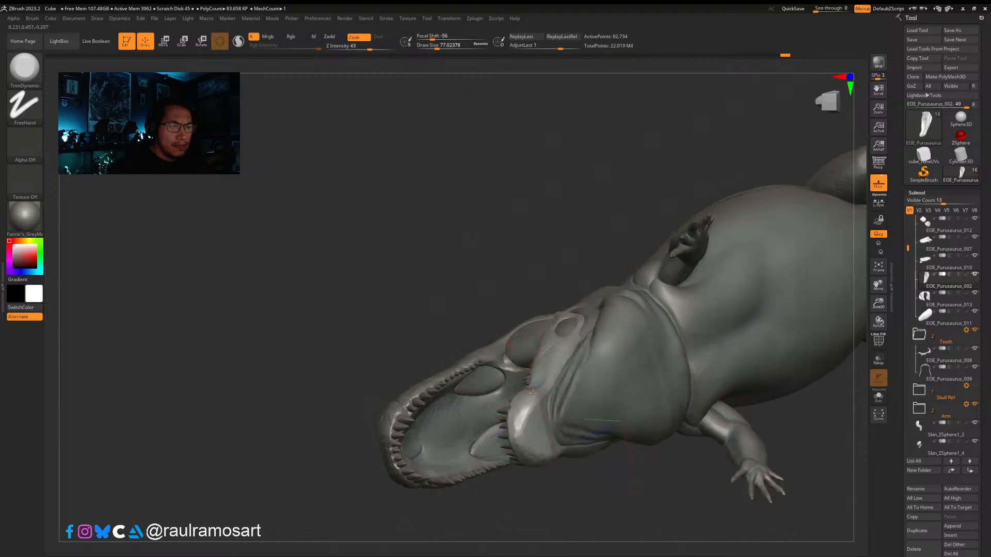
pyautogui.moveTo(541, 388); pyautogui.dragTo(544, 396, button='right')
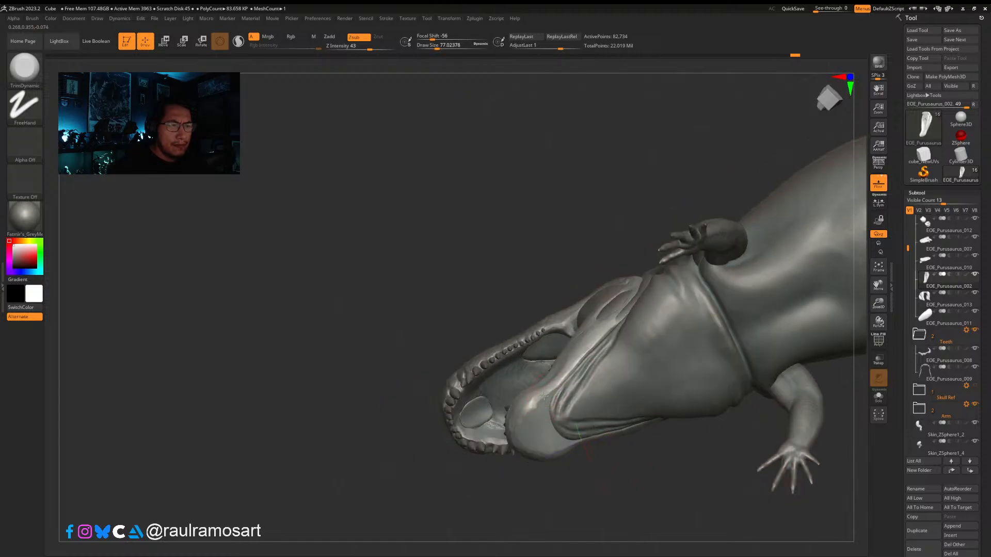
# Step: Trim the rear side and upper rear edge of the lower jaw up to the tooth line with TrimDynamic
pyautogui.moveTo(582, 364)
pyautogui.mouseDown()
pyautogui.moveTo(599, 335)
pyautogui.moveTo(588, 347)
pyautogui.mouseUp()
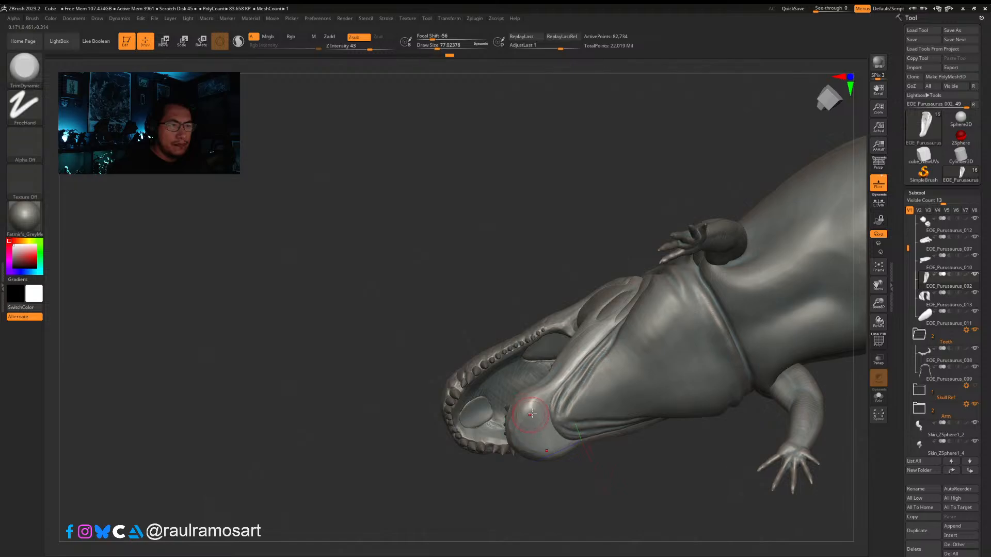
pyautogui.moveTo(537, 413)
pyautogui.mouseDown(button='right')
pyautogui.moveTo(517, 426)
pyautogui.moveTo(514, 409)
pyautogui.mouseUp(button='right')
pyautogui.moveTo(502, 311); pyautogui.dragTo(507, 344)
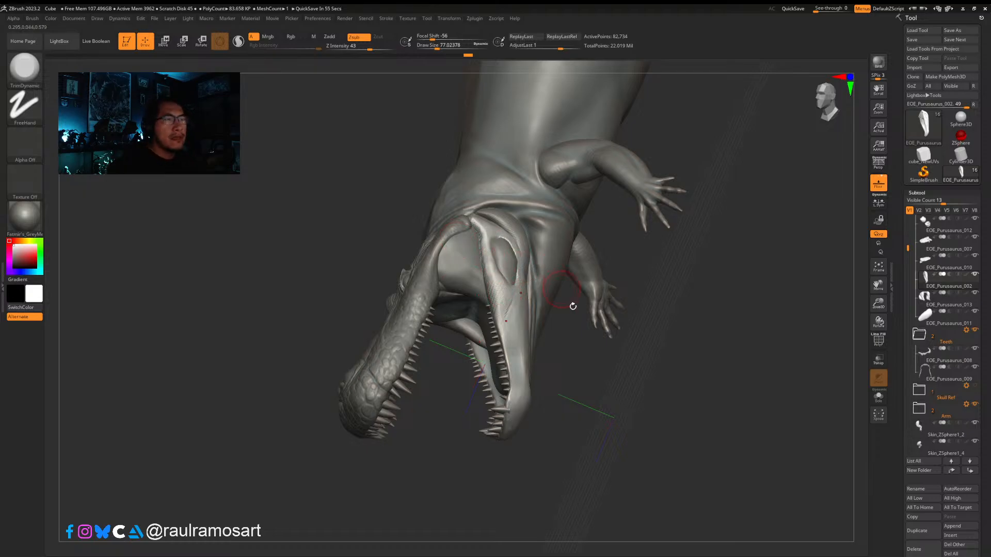
pyautogui.moveTo(573, 307)
pyautogui.mouseDown()
pyautogui.moveTo(472, 203)
pyautogui.moveTo(484, 221)
pyautogui.mouseUp()
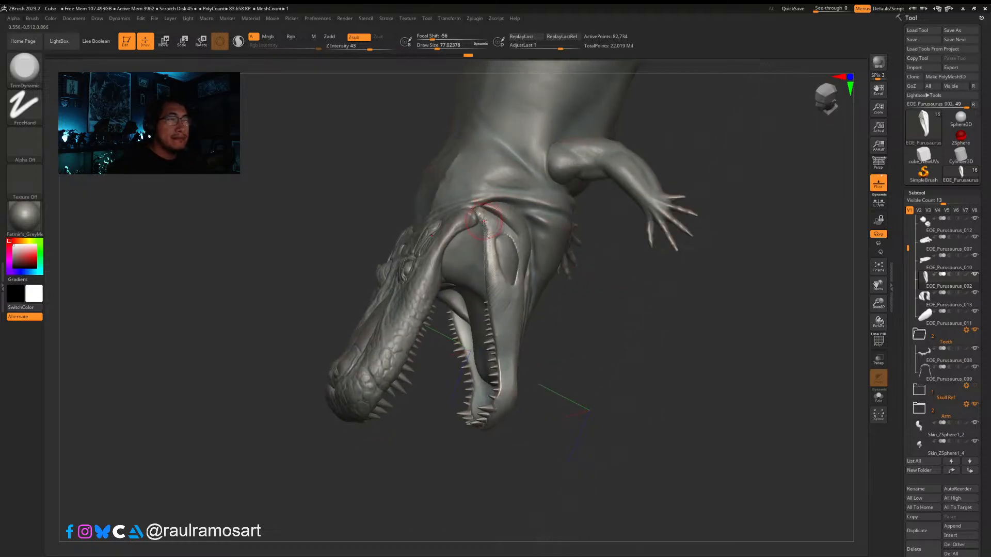
pyautogui.moveTo(484, 220); pyautogui.dragTo(481, 214, button='right')
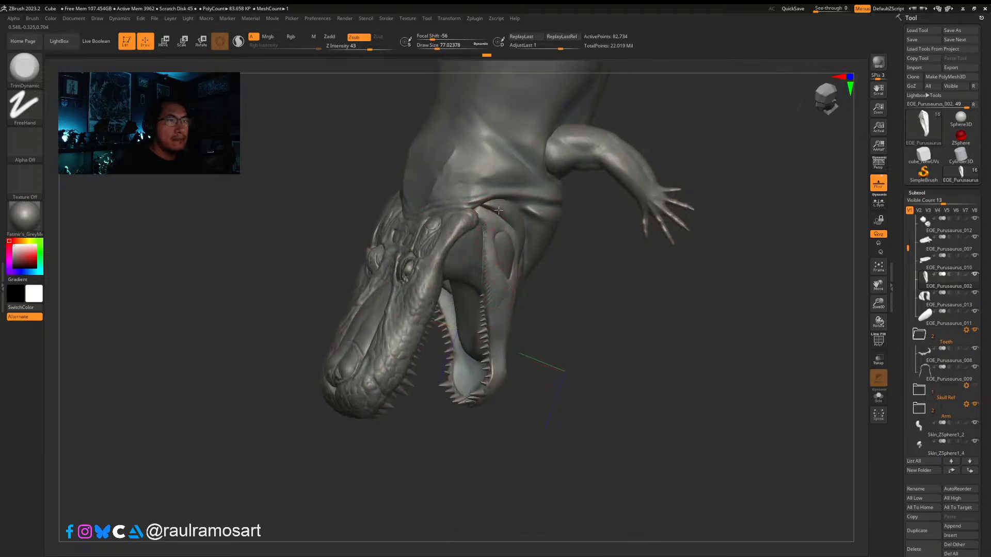
pyautogui.moveTo(493, 251); pyautogui.dragTo(493, 278, button='right')
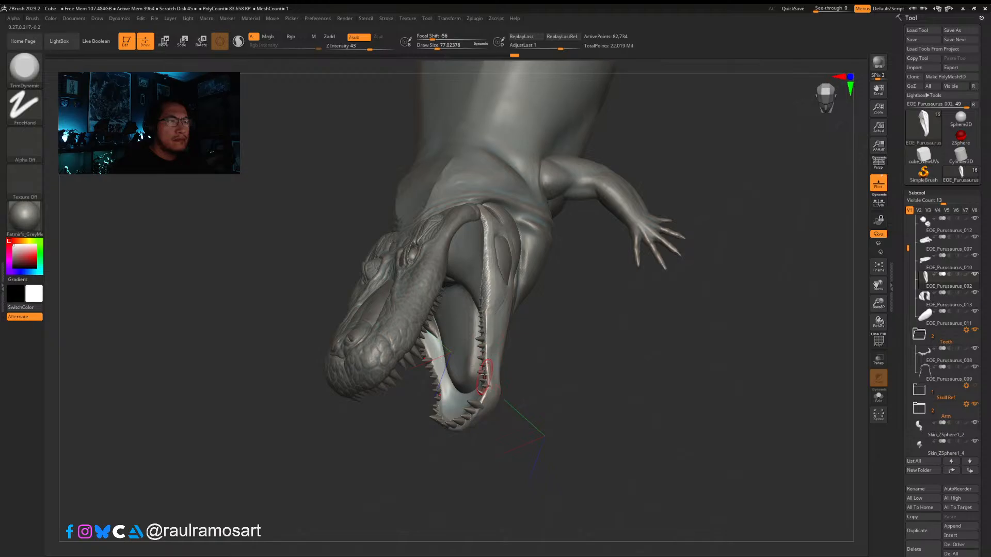
pyautogui.moveTo(489, 378); pyautogui.dragTo(494, 390, button='right')
# Step: Add clay along the lower jaw's front tooth line with ClayBuildup, using draw sizes of about 65 and 54
pyautogui.press('b')
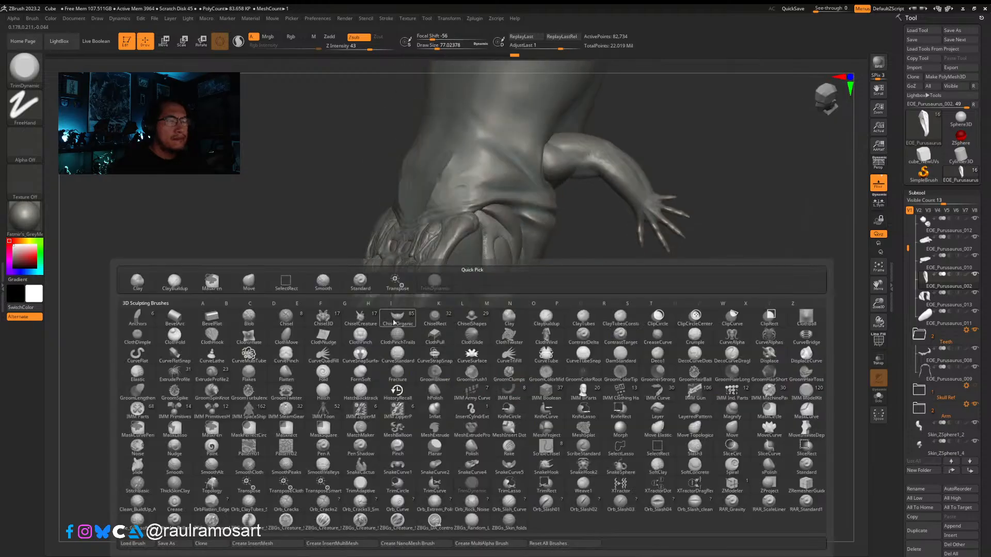
pyautogui.press('c')
pyautogui.press('b')
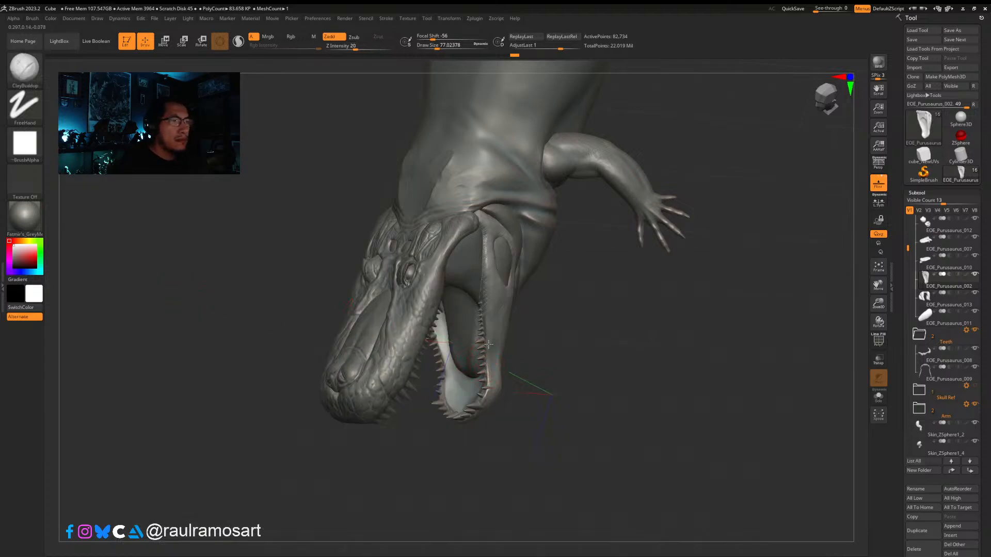
pyautogui.moveTo(318, 311); pyautogui.dragTo(319, 302, button='right')
pyautogui.press('s')
pyautogui.moveTo(489, 370); pyautogui.dragTo(487, 370)
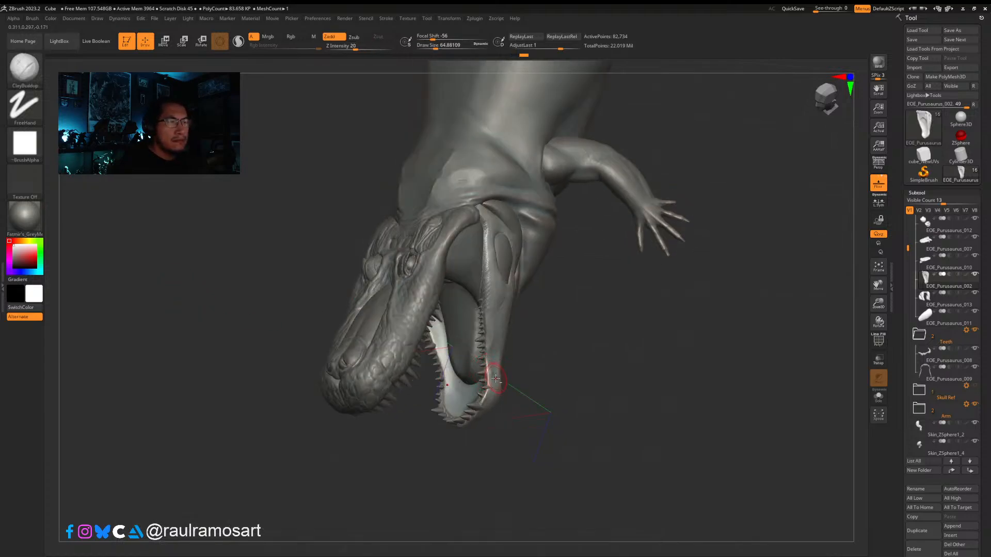
pyautogui.moveTo(496, 382)
pyautogui.mouseDown(button='right')
pyautogui.moveTo(505, 325)
pyautogui.moveTo(566, 398)
pyautogui.moveTo(488, 299)
pyautogui.moveTo(491, 351)
pyautogui.mouseUp(button='right')
pyautogui.press('s')
pyautogui.moveTo(486, 292); pyautogui.dragTo(483, 292)
pyautogui.moveTo(470, 281)
pyautogui.mouseDown()
pyautogui.moveTo(494, 295)
pyautogui.moveTo(485, 293)
pyautogui.mouseUp()
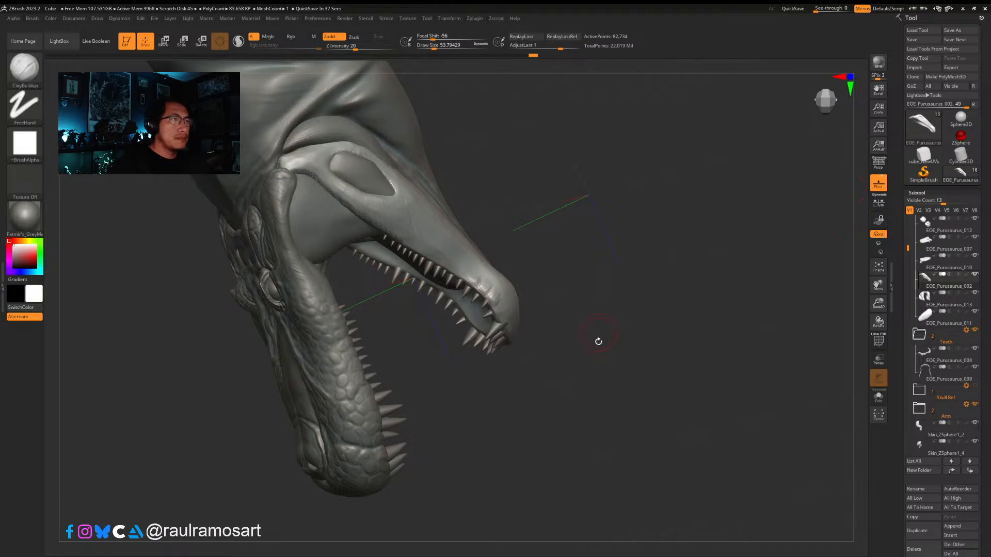
# Step: Build up the outer side of the lower jaw in front of its opening with ClayBuildup, raising the draw size to about 90
pyautogui.moveTo(598, 338)
pyautogui.mouseDown()
pyautogui.moveTo(639, 316)
pyautogui.moveTo(583, 303)
pyautogui.mouseUp()
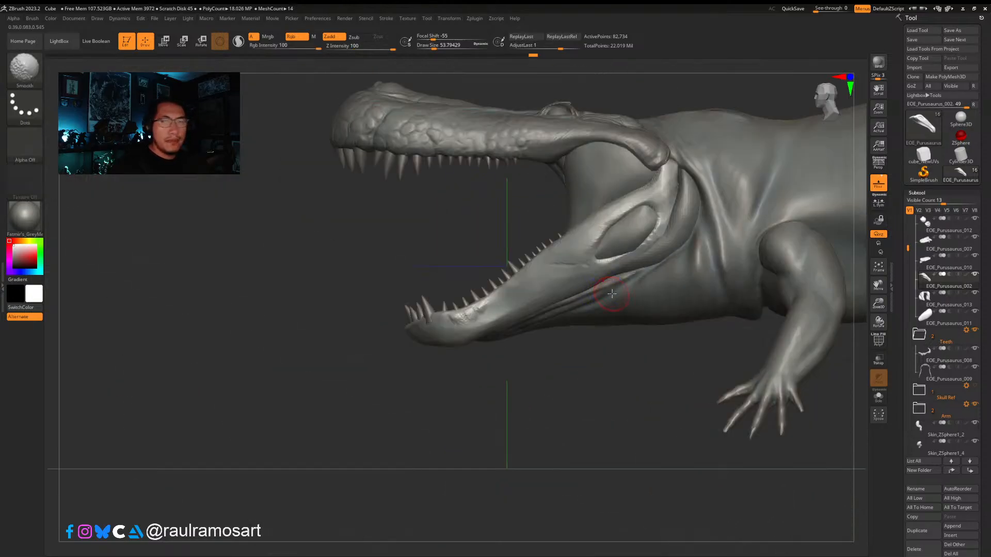
pyautogui.keyDown('alt'); pyautogui.moveTo(611, 294); pyautogui.dragTo(553, 310, button='right'); pyautogui.keyUp('alt')
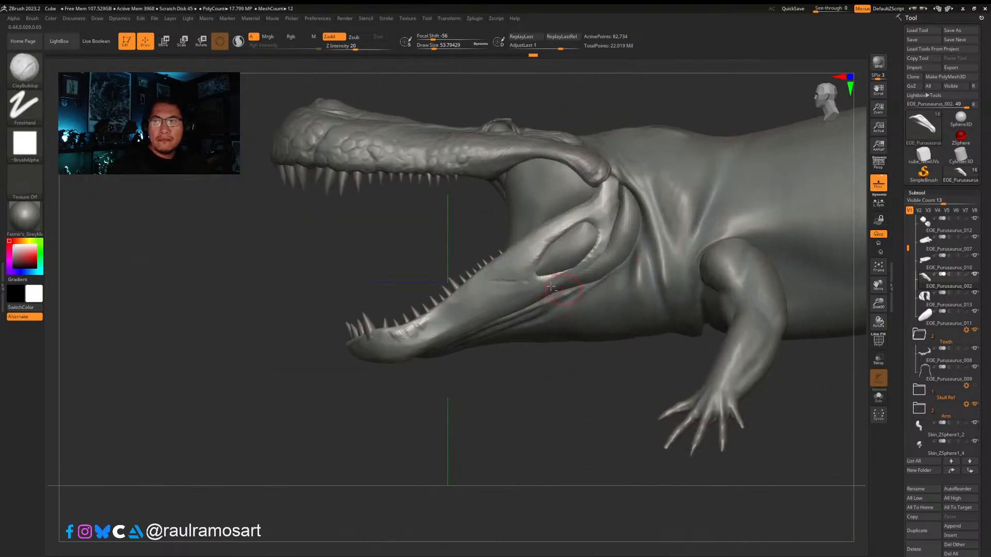
pyautogui.moveTo(465, 308)
pyautogui.mouseDown()
pyautogui.moveTo(531, 255)
pyautogui.moveTo(440, 328)
pyautogui.moveTo(552, 227)
pyautogui.mouseUp()
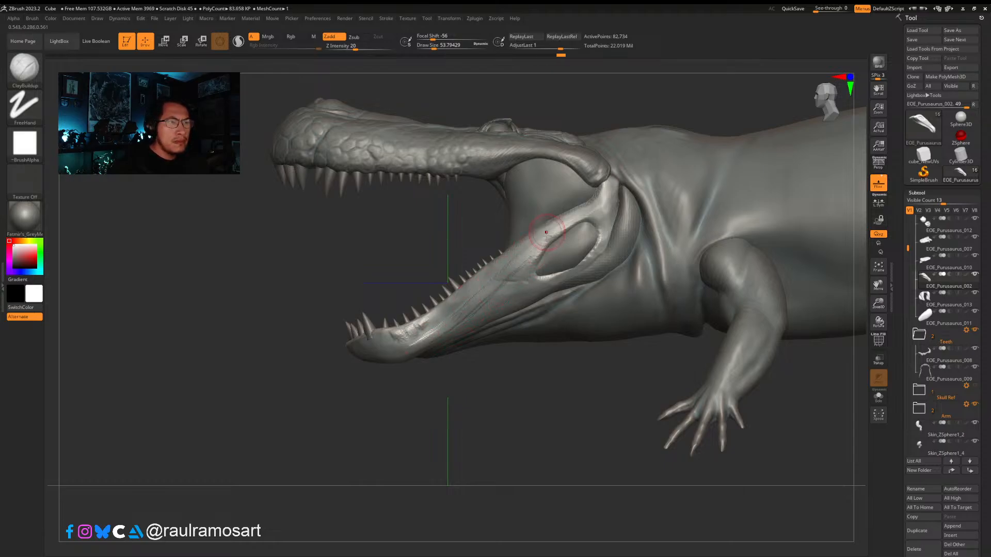
pyautogui.press('s')
pyautogui.moveTo(494, 306)
pyautogui.mouseDown()
pyautogui.moveTo(503, 282)
pyautogui.moveTo(478, 314)
pyautogui.moveTo(442, 320)
pyautogui.mouseUp()
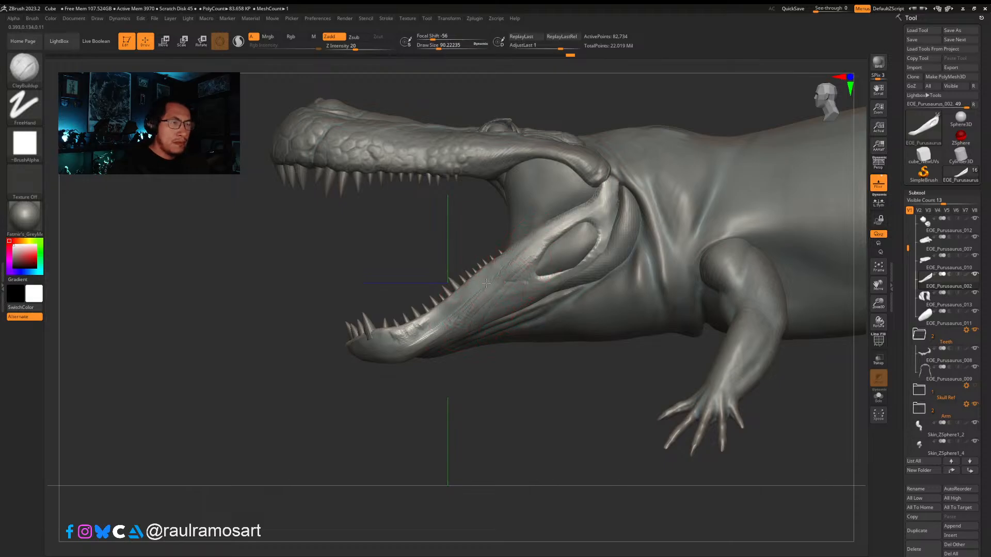
pyautogui.moveTo(444, 339); pyautogui.dragTo(477, 307, button='right')
pyautogui.moveTo(477, 307)
pyautogui.mouseDown()
pyautogui.moveTo(444, 348)
pyautogui.moveTo(398, 350)
pyautogui.mouseUp()
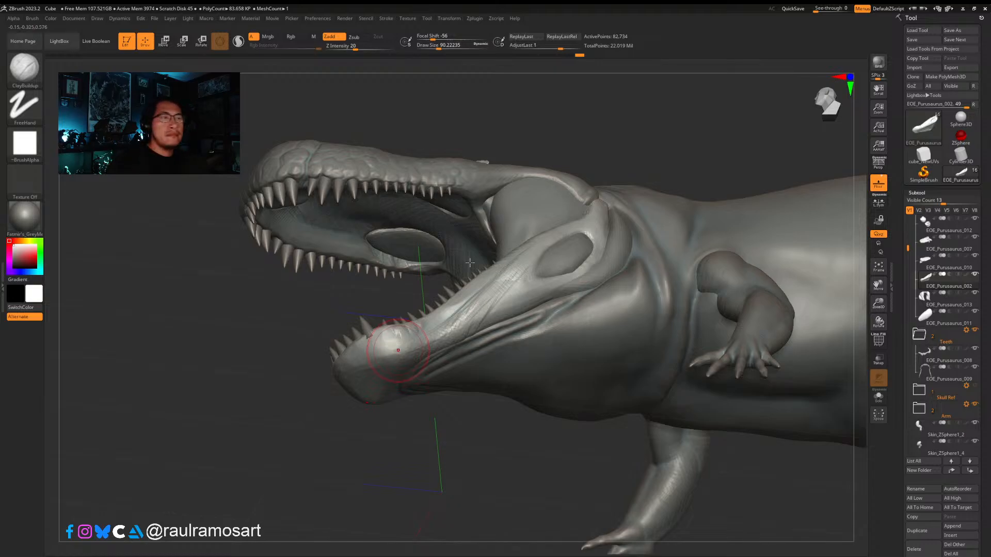
# Step: Add clay along the lower jaw's upper edge from behind the teeth towards the jaw joint
pyautogui.moveTo(469, 262); pyautogui.dragTo(498, 299, button='right')
pyautogui.moveTo(503, 273)
pyautogui.mouseDown()
pyautogui.moveTo(465, 310)
pyautogui.moveTo(469, 336)
pyautogui.moveTo(477, 331)
pyautogui.mouseUp()
pyautogui.moveTo(517, 251); pyautogui.dragTo(553, 217)
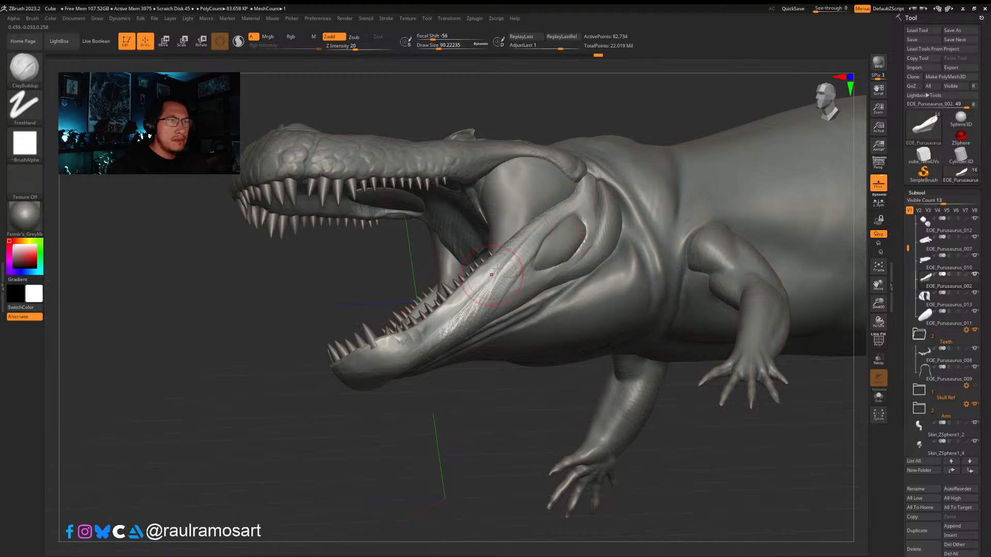
pyautogui.moveTo(497, 268); pyautogui.dragTo(497, 272, button='right')
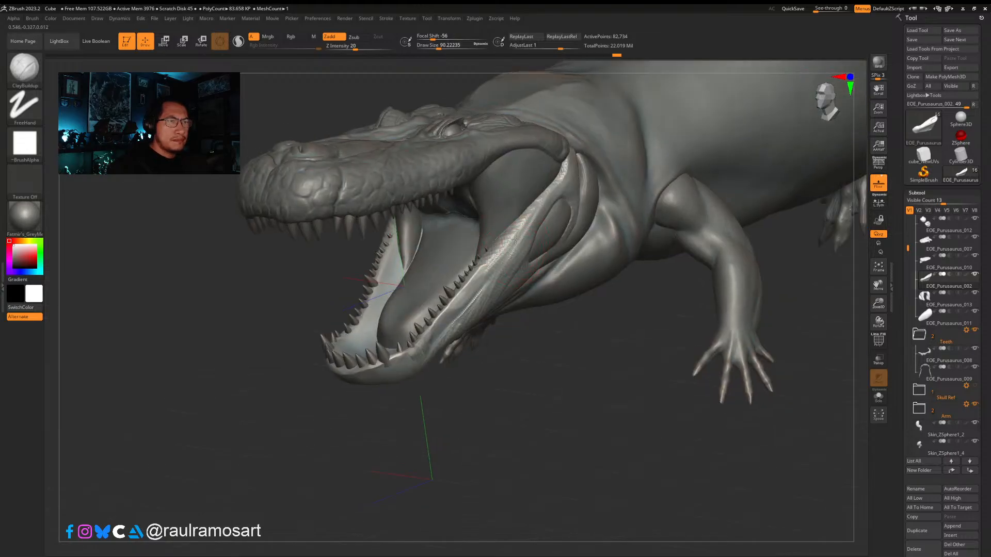
pyautogui.moveTo(515, 239)
pyautogui.mouseDown()
pyautogui.moveTo(457, 311)
pyautogui.moveTo(466, 299)
pyautogui.mouseUp()
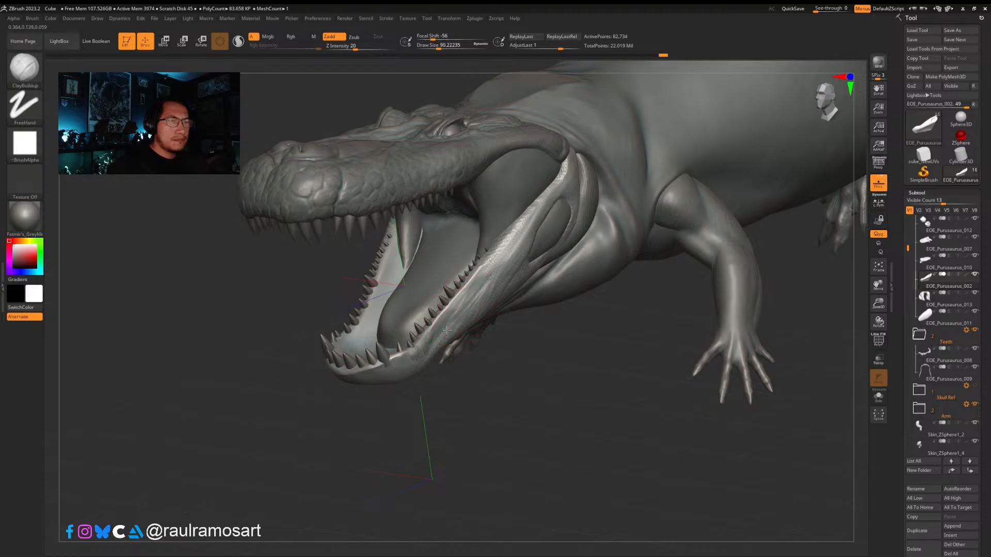
# Step: Layer more ClayBuildup strokes on the lower jaw's outer side below the tooth row
pyautogui.moveTo(439, 345); pyautogui.dragTo(432, 363, button='right')
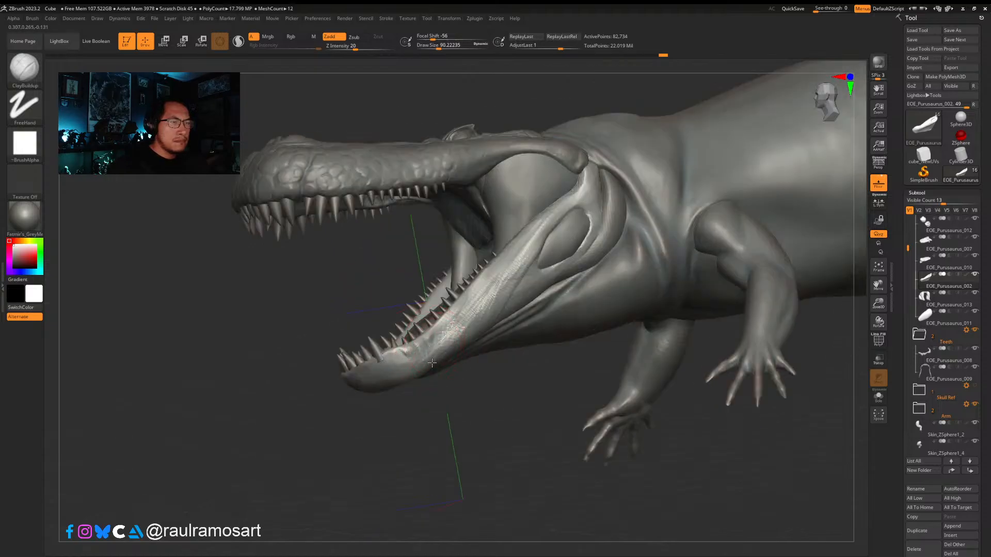
pyautogui.moveTo(419, 364); pyautogui.dragTo(412, 369)
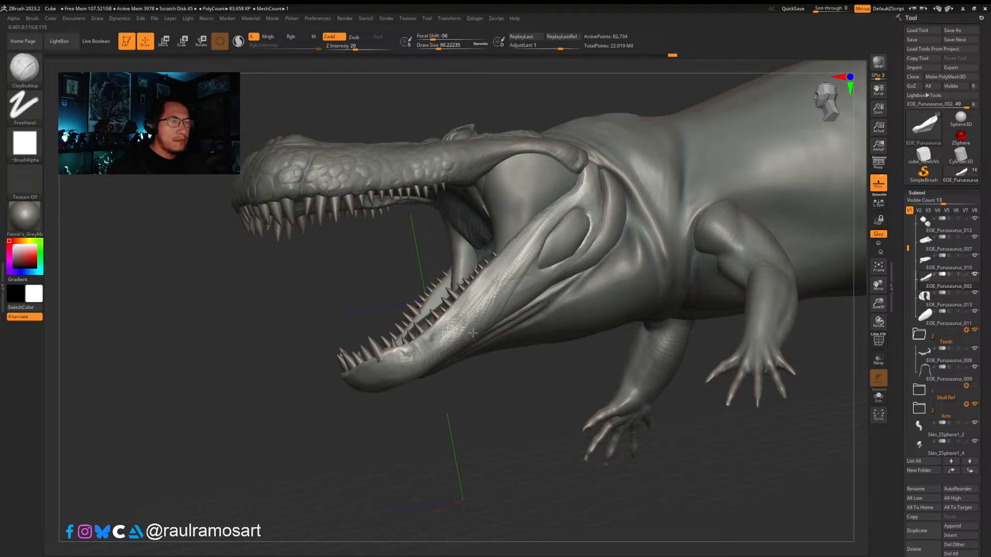
pyautogui.moveTo(495, 297); pyautogui.dragTo(469, 321)
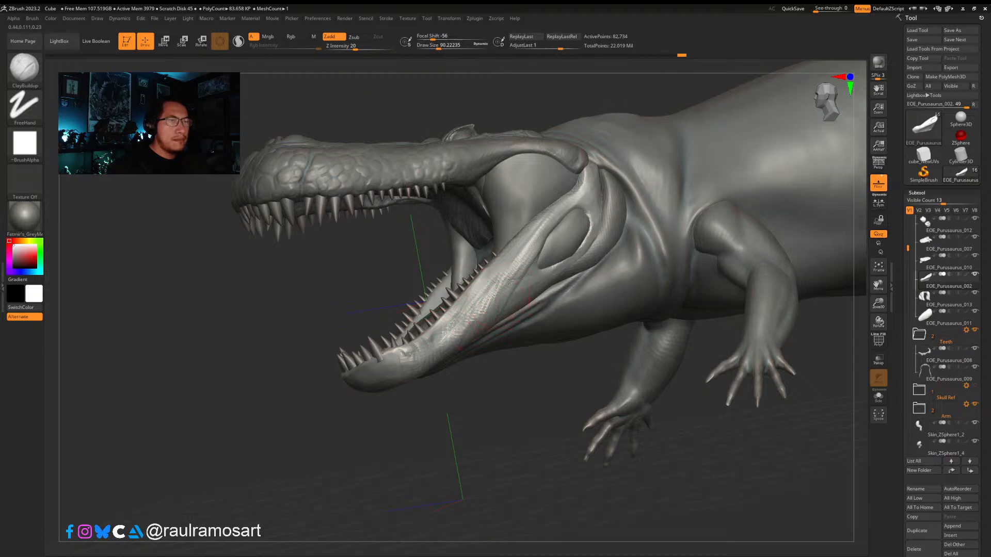
pyautogui.moveTo(510, 285)
pyautogui.mouseDown()
pyautogui.moveTo(487, 301)
pyautogui.moveTo(494, 271)
pyautogui.mouseUp()
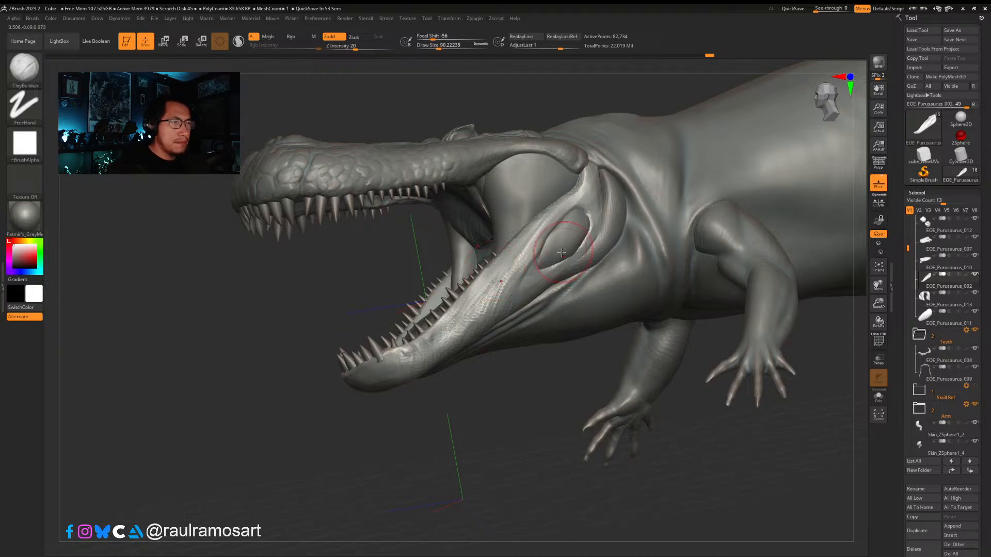
# Step: Build up the lower jaw's edge above its side opening with ClayBuildup at draw sizes of about 74, 56 and 62
pyautogui.press('s')
pyautogui.moveTo(525, 258); pyautogui.dragTo(522, 259)
pyautogui.moveTo(525, 249); pyautogui.dragTo(542, 258, button='right')
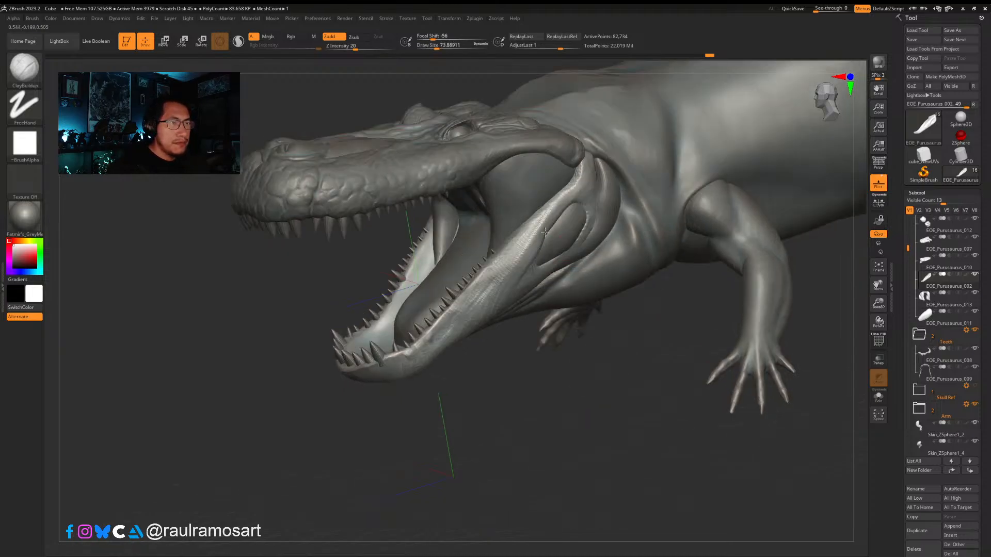
pyautogui.press('s')
pyautogui.moveTo(539, 232); pyautogui.dragTo(528, 261)
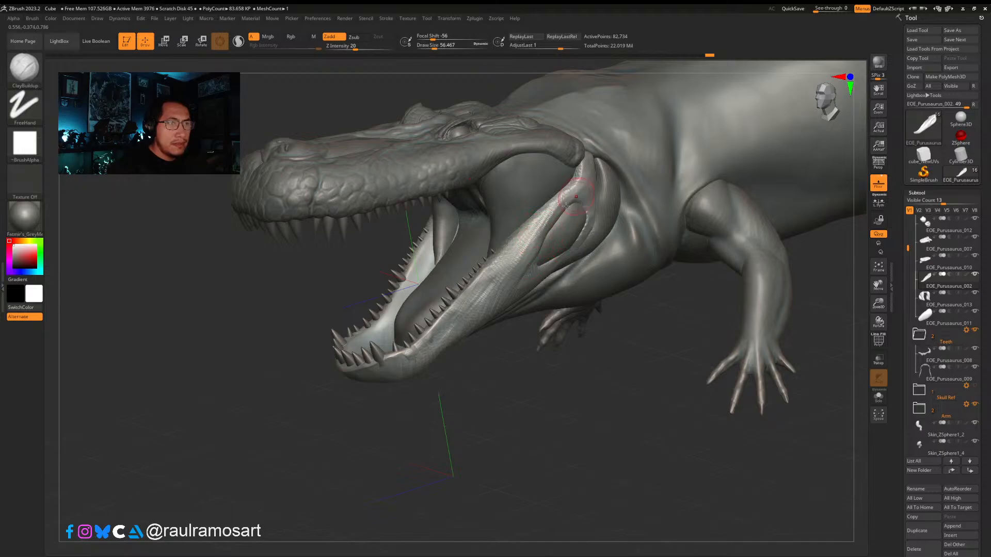
pyautogui.moveTo(565, 205); pyautogui.dragTo(530, 251)
pyautogui.press('s')
pyautogui.moveTo(569, 204)
pyautogui.mouseDown()
pyautogui.moveTo(560, 216)
pyautogui.moveTo(572, 198)
pyautogui.mouseUp()
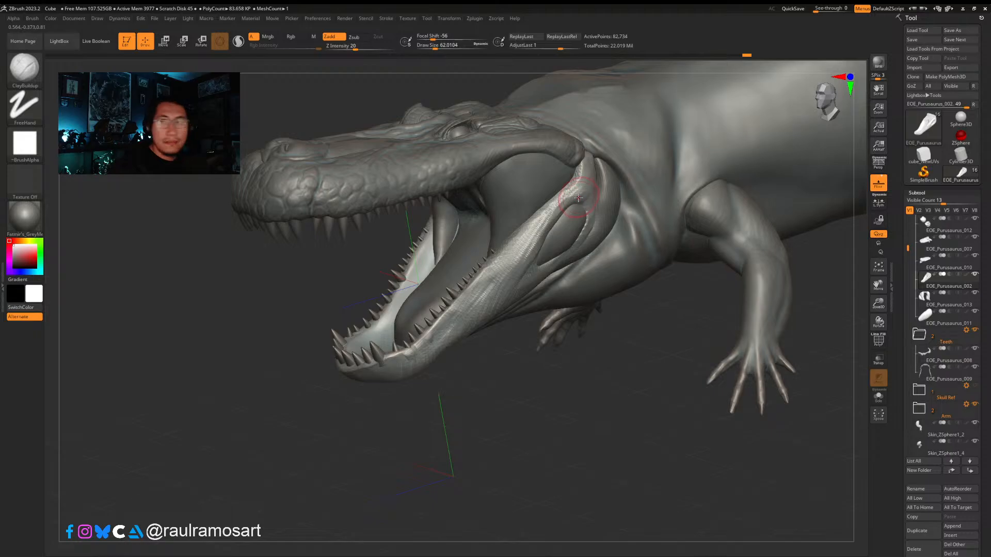
pyautogui.moveTo(588, 199)
pyautogui.mouseDown(button='right')
pyautogui.moveTo(590, 208)
pyautogui.moveTo(640, 222)
pyautogui.mouseUp(button='right')
# Step: Hide the jaw muscle subtool to expose the rear of the lower jaw
pyautogui.click(966, 445)
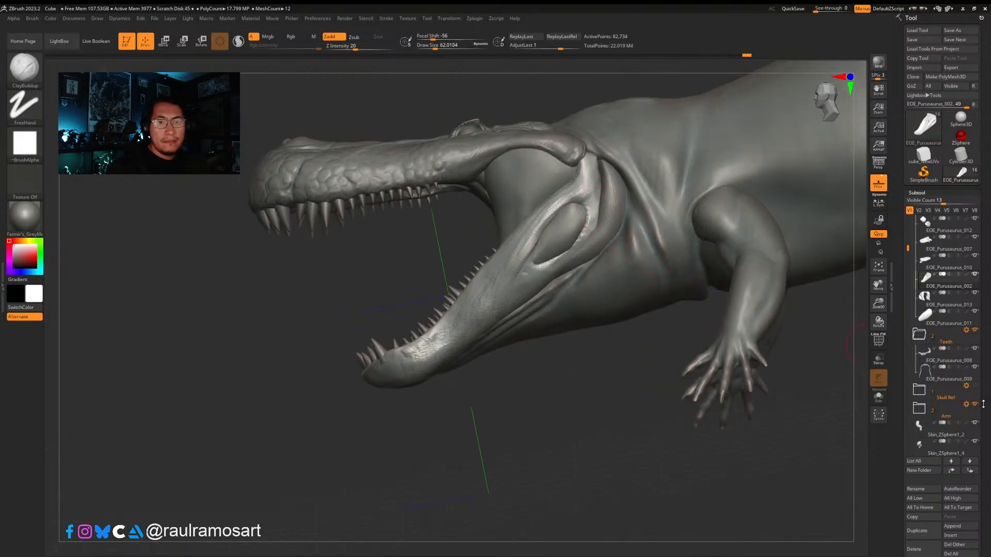
pyautogui.scroll(-3, 910, 161)
pyautogui.moveTo(910, 161); pyautogui.dragTo(909, 165)
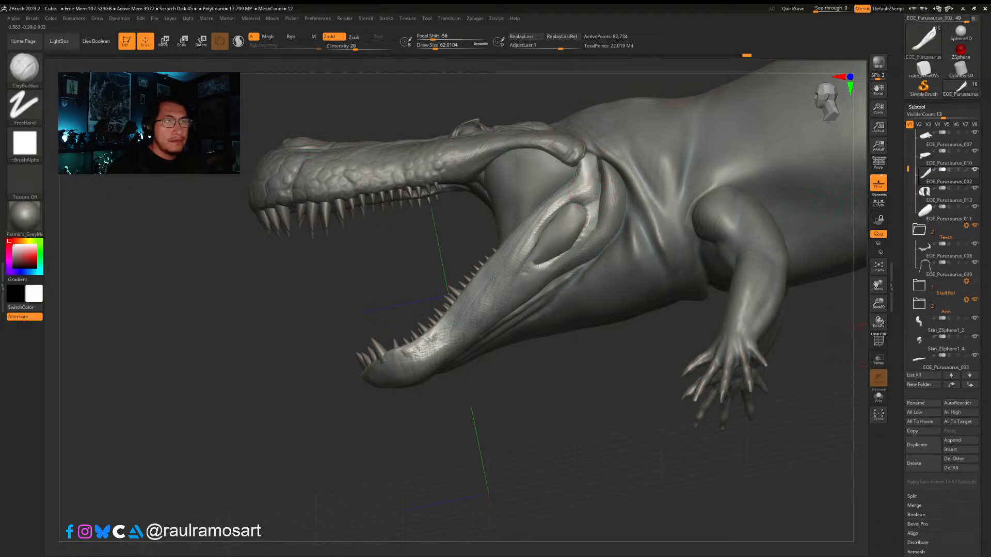
pyautogui.moveTo(603, 198)
pyautogui.keyDown('shift'); pyautogui.mouseDown()
pyautogui.moveTo(594, 219)
pyautogui.moveTo(590, 193)
pyautogui.mouseUp(); pyautogui.keyUp('shift')
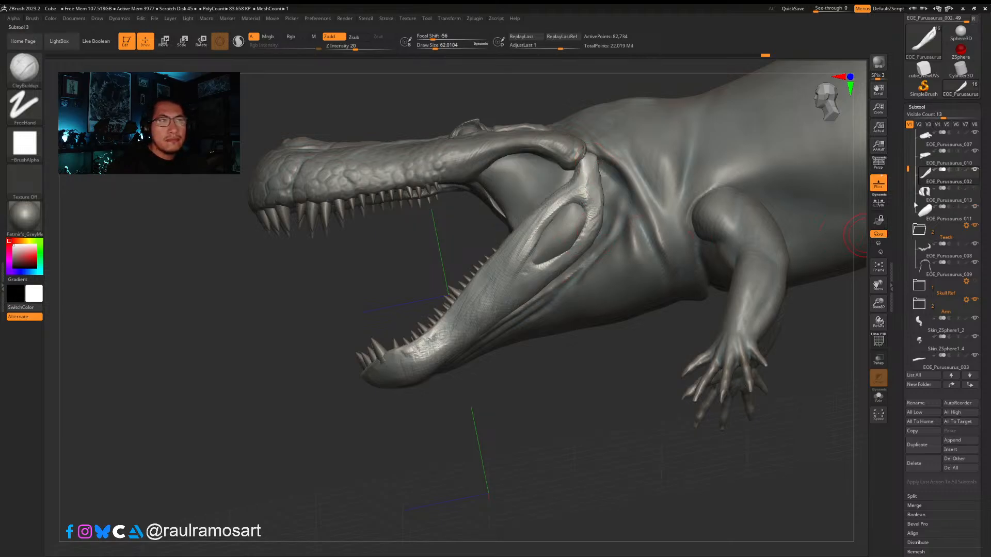
# Step: Build up the rear, lower and upper rims of the lower jaw's side opening with ClayBuildup at draw size 62
pyautogui.moveTo(594, 190)
pyautogui.mouseDown()
pyautogui.moveTo(589, 240)
pyautogui.moveTo(588, 222)
pyautogui.mouseUp()
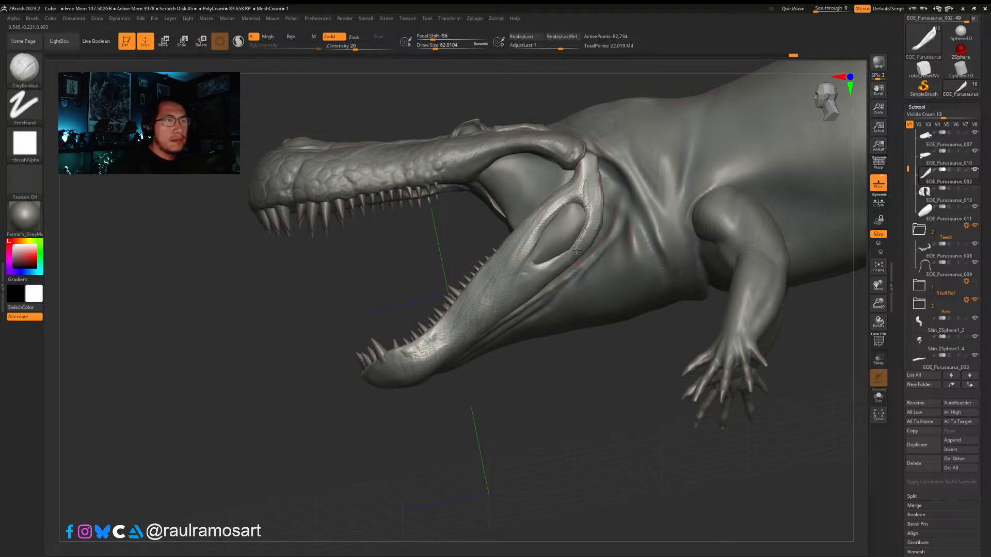
pyautogui.moveTo(547, 250)
pyautogui.mouseDown()
pyautogui.moveTo(562, 257)
pyautogui.moveTo(534, 267)
pyautogui.mouseUp()
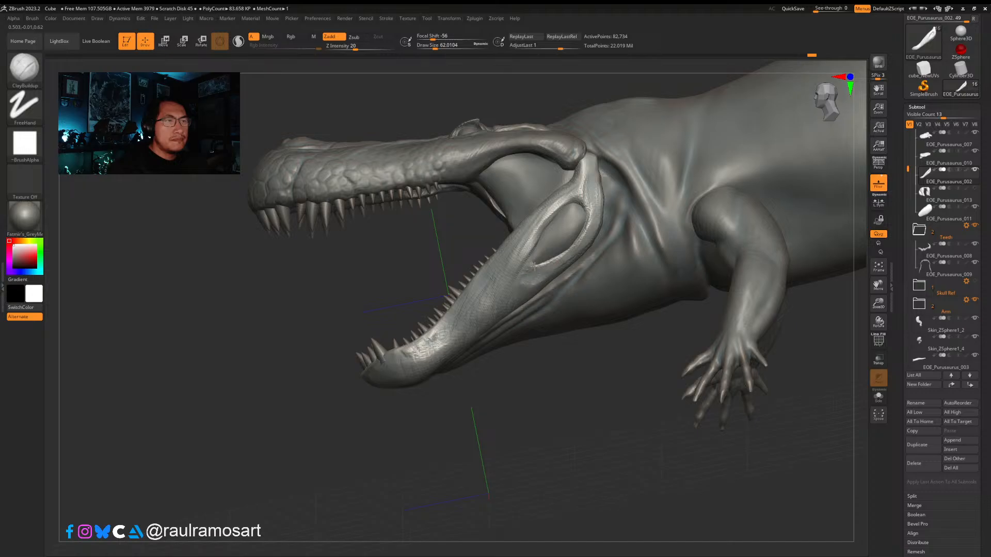
pyautogui.hotkey('ctrl', 'z')
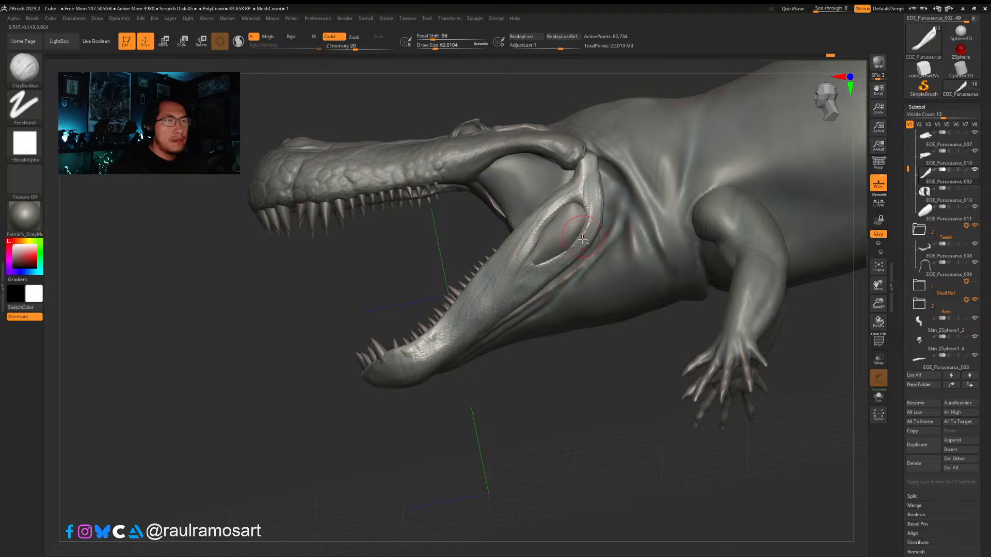
pyautogui.moveTo(582, 233)
pyautogui.mouseDown()
pyautogui.moveTo(594, 206)
pyautogui.moveTo(577, 207)
pyautogui.moveTo(587, 192)
pyautogui.moveTo(595, 217)
pyautogui.moveTo(584, 246)
pyautogui.mouseUp()
pyautogui.moveTo(591, 196)
pyautogui.mouseDown()
pyautogui.moveTo(587, 233)
pyautogui.moveTo(589, 203)
pyautogui.moveTo(545, 231)
pyautogui.mouseUp()
pyautogui.moveTo(500, 293); pyautogui.dragTo(491, 304, button='right')
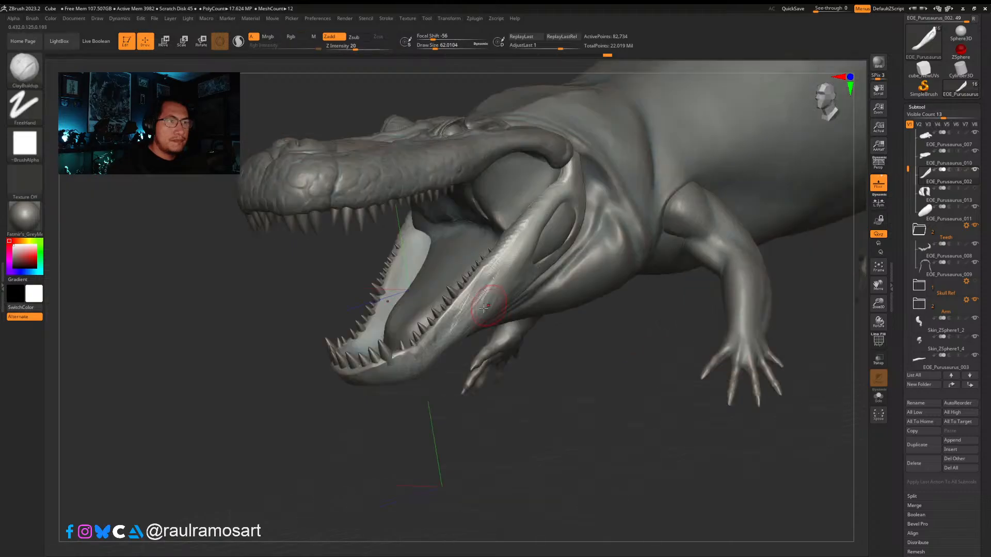
# Step: Add a ClayBuildup stroke to the lower jaw's outer side and flatten the area toward the chin with TrimDynamic at draw size about 68
pyautogui.moveTo(493, 283); pyautogui.dragTo(502, 268)
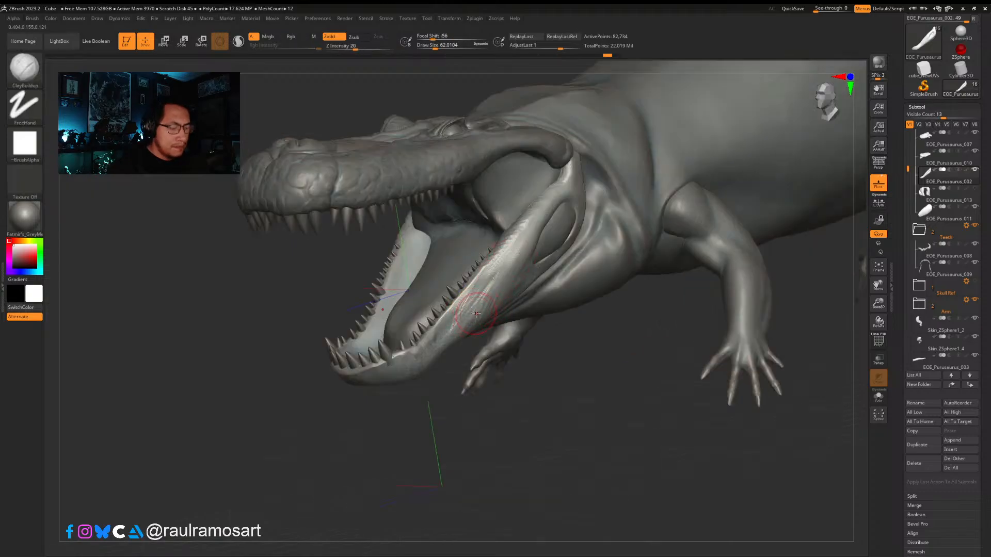
pyautogui.press('b')
pyautogui.press('t')
pyautogui.press('d')
pyautogui.moveTo(480, 290); pyautogui.dragTo(456, 314)
pyautogui.press('s')
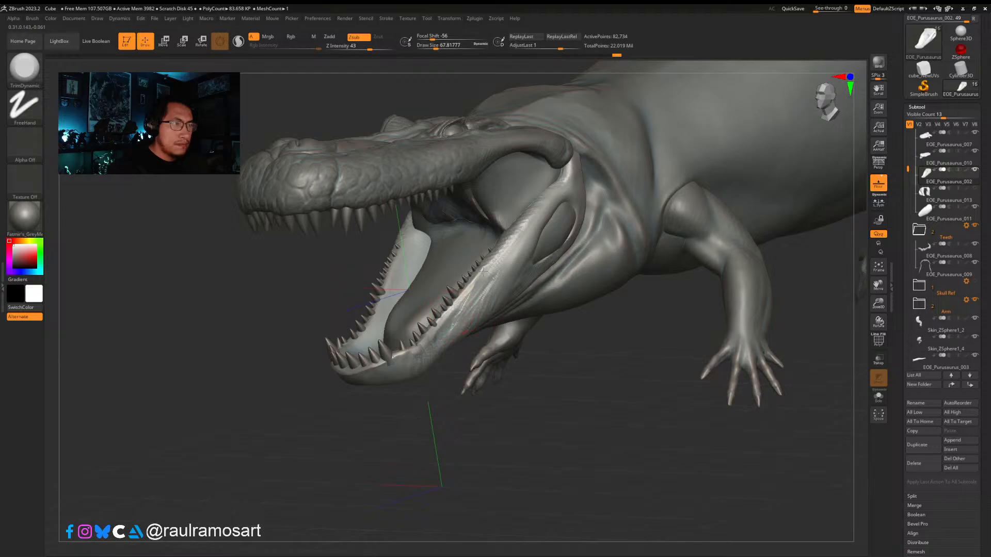
pyautogui.moveTo(455, 311); pyautogui.dragTo(472, 300)
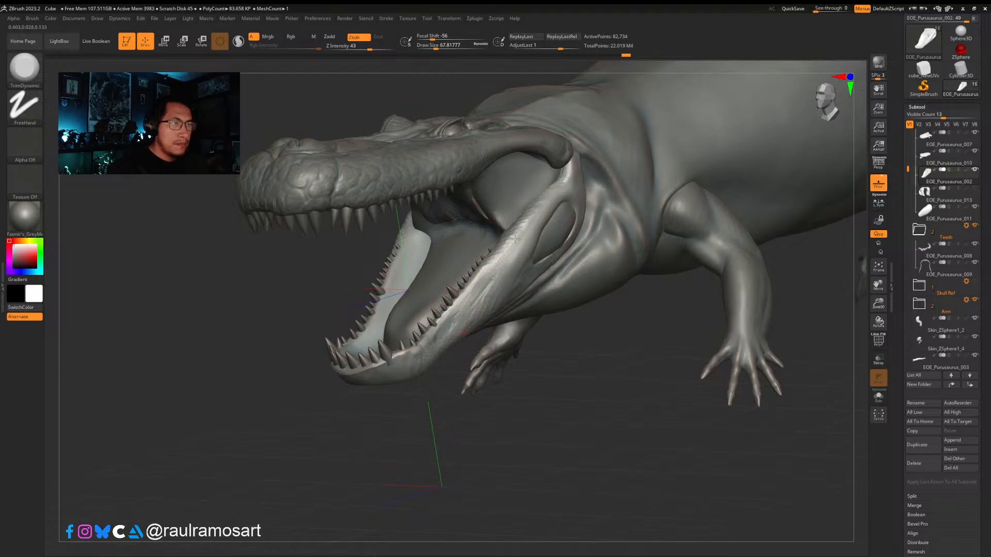
pyautogui.moveTo(493, 289); pyautogui.dragTo(439, 330, button='right')
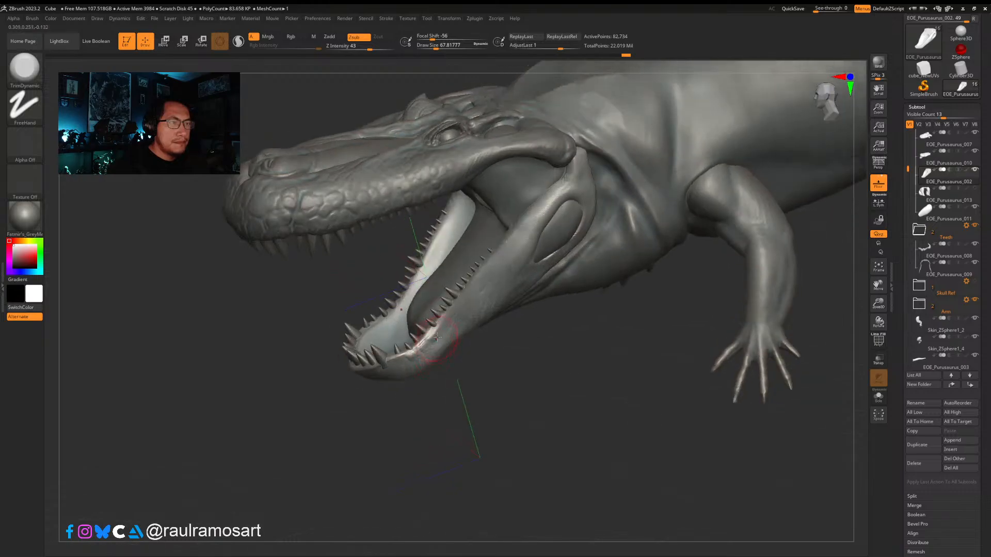
pyautogui.moveTo(439, 331); pyautogui.dragTo(418, 367)
pyautogui.moveTo(418, 367); pyautogui.dragTo(463, 304, button='right')
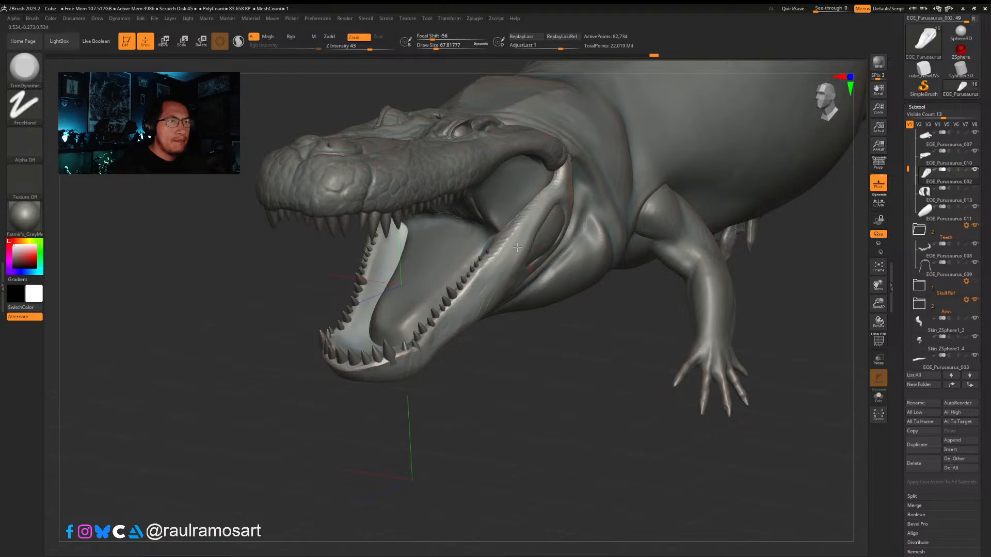
# Step: Flatten the lower jaw's rear upper edge, from the jaw joint down to the tooth row, with TrimDynamic strokes
pyautogui.moveTo(532, 222); pyautogui.dragTo(506, 255)
pyautogui.moveTo(545, 201); pyautogui.dragTo(544, 200)
pyautogui.moveTo(491, 258)
pyautogui.mouseDown()
pyautogui.moveTo(527, 222)
pyautogui.moveTo(510, 248)
pyautogui.mouseUp()
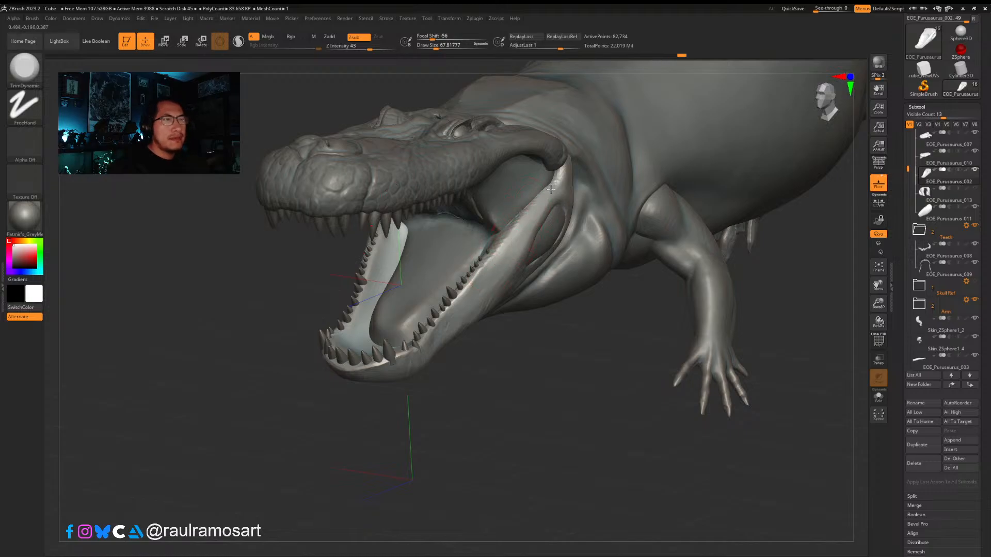
pyautogui.moveTo(561, 184); pyautogui.dragTo(565, 179)
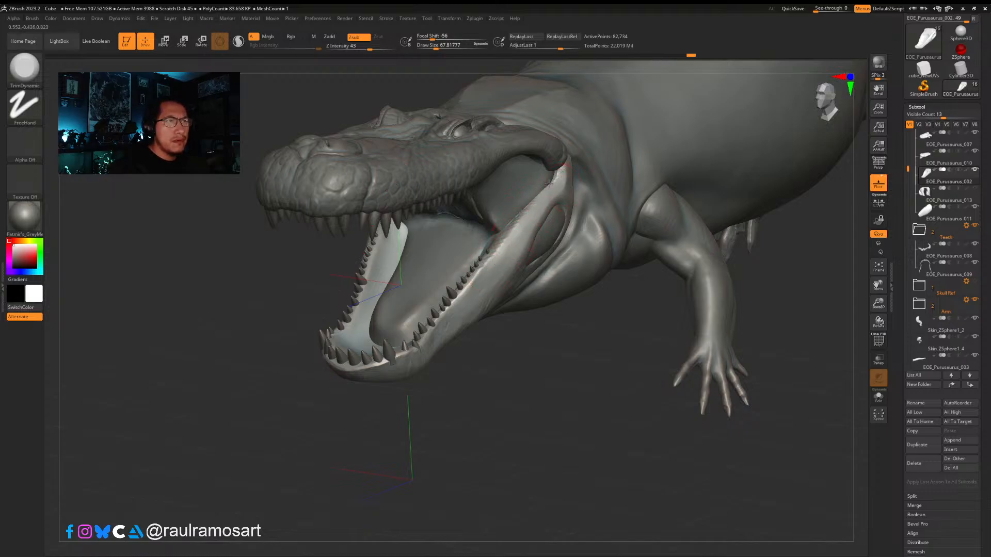
pyautogui.moveTo(632, 184); pyautogui.dragTo(571, 185, button='right')
pyautogui.moveTo(565, 179); pyautogui.dragTo(494, 273)
pyautogui.moveTo(434, 254); pyautogui.dragTo(480, 283, button='right')
pyautogui.moveTo(448, 301); pyautogui.dragTo(460, 270)
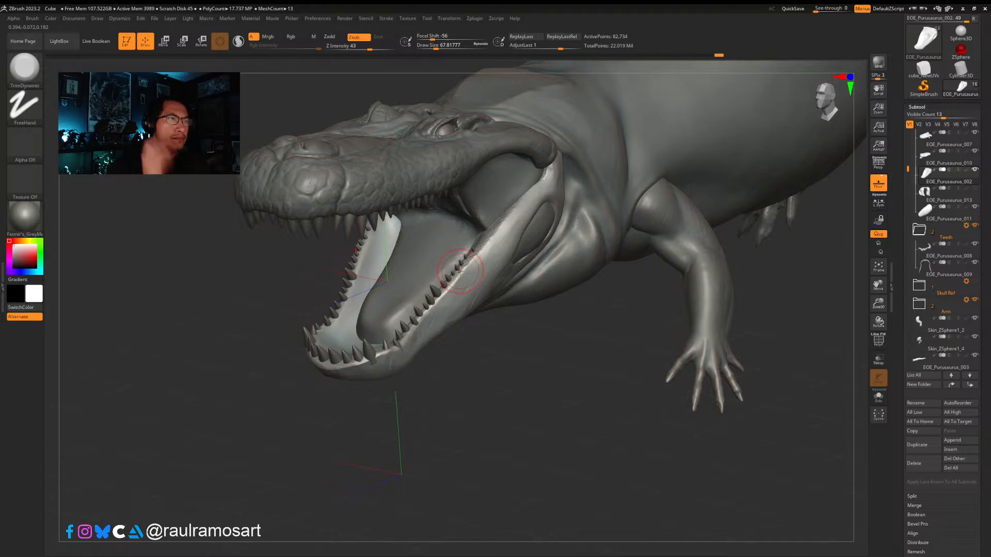
# Step: Build up the gum ridge along the lower jaw's side teeth with ClayBuildup at draw size about 46
pyautogui.moveTo(463, 334)
pyautogui.mouseDown(button='right')
pyautogui.moveTo(392, 348)
pyautogui.moveTo(423, 324)
pyautogui.moveTo(414, 331)
pyautogui.mouseUp(button='right')
pyautogui.moveTo(369, 360)
pyautogui.mouseDown(button='right')
pyautogui.moveTo(380, 339)
pyautogui.moveTo(358, 344)
pyautogui.mouseUp(button='right')
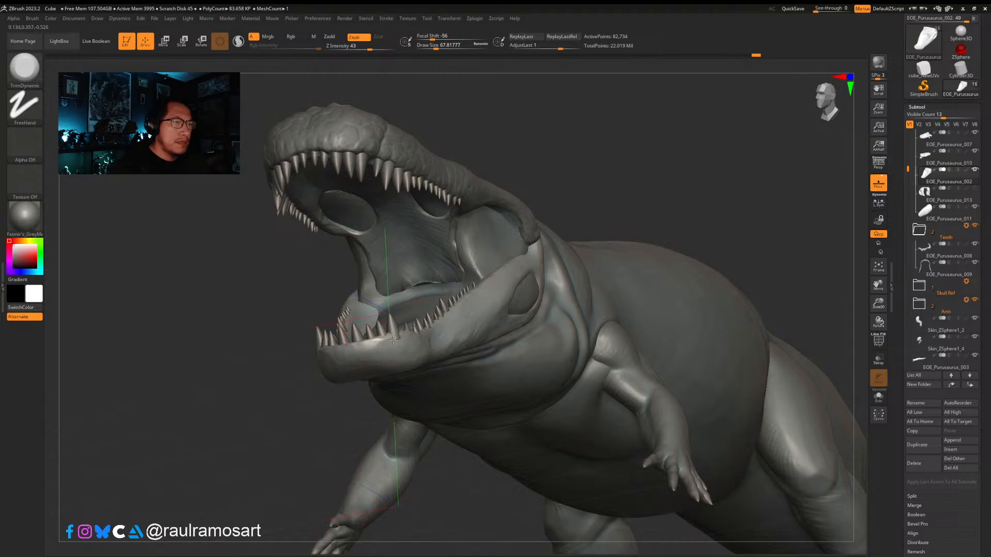
pyautogui.moveTo(376, 351)
pyautogui.mouseDown(button='right')
pyautogui.moveTo(516, 298)
pyautogui.moveTo(646, 325)
pyautogui.moveTo(420, 318)
pyautogui.moveTo(413, 306)
pyautogui.mouseUp(button='right')
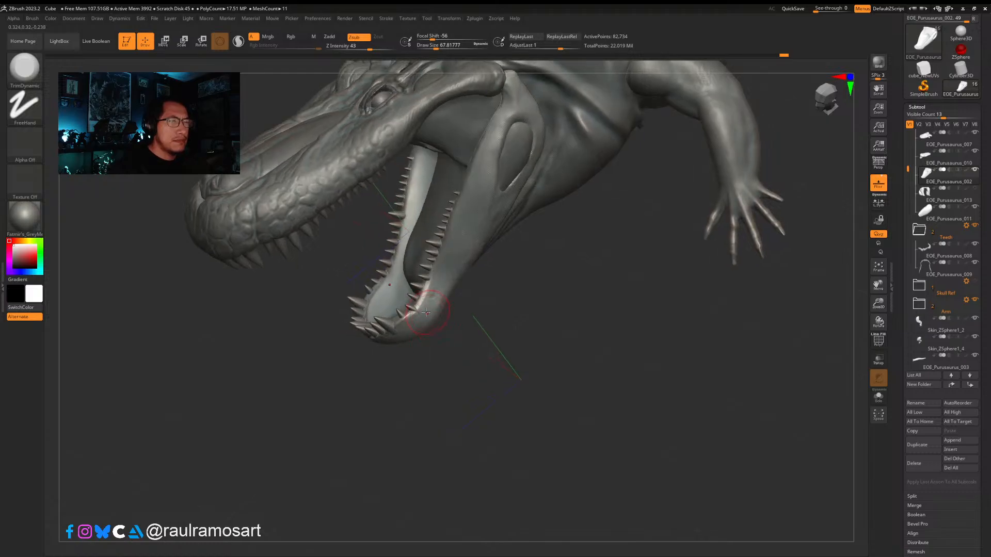
pyautogui.press('b')
pyautogui.click(112, 283)
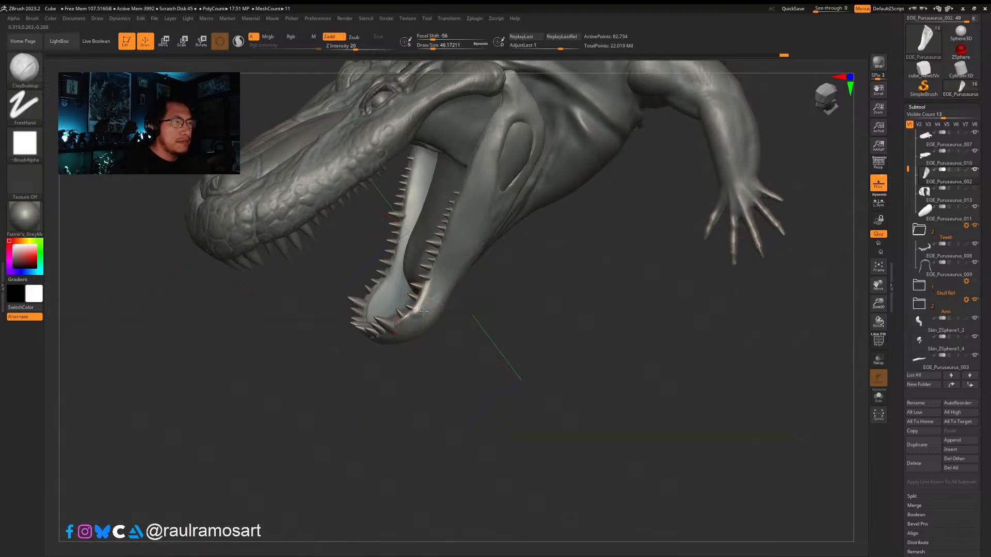
pyautogui.moveTo(424, 311)
pyautogui.mouseDown()
pyautogui.moveTo(432, 275)
pyautogui.moveTo(432, 287)
pyautogui.mouseUp()
pyautogui.moveTo(438, 279); pyautogui.dragTo(434, 259, button='right')
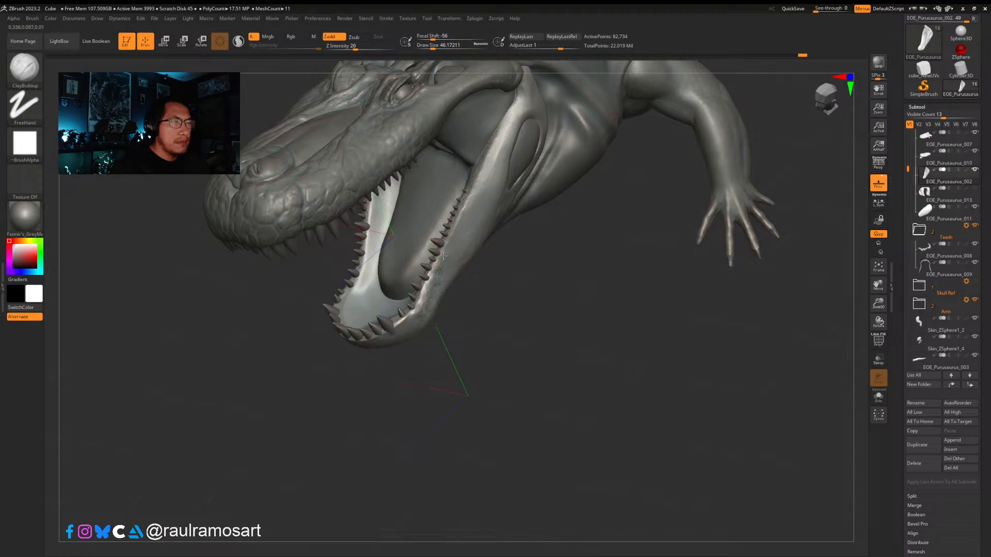
pyautogui.moveTo(442, 250); pyautogui.dragTo(442, 260)
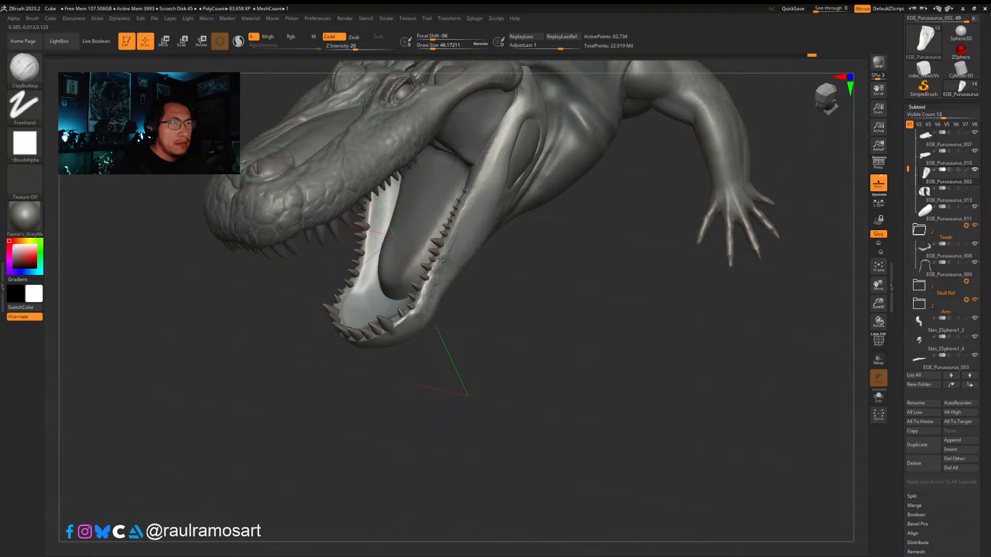
pyautogui.moveTo(440, 260); pyautogui.dragTo(442, 255)
# Step: Add ClayBuildup strokes below the lower jaw's front corner teeth and undo the last stroke
pyautogui.moveTo(415, 305); pyautogui.dragTo(415, 309)
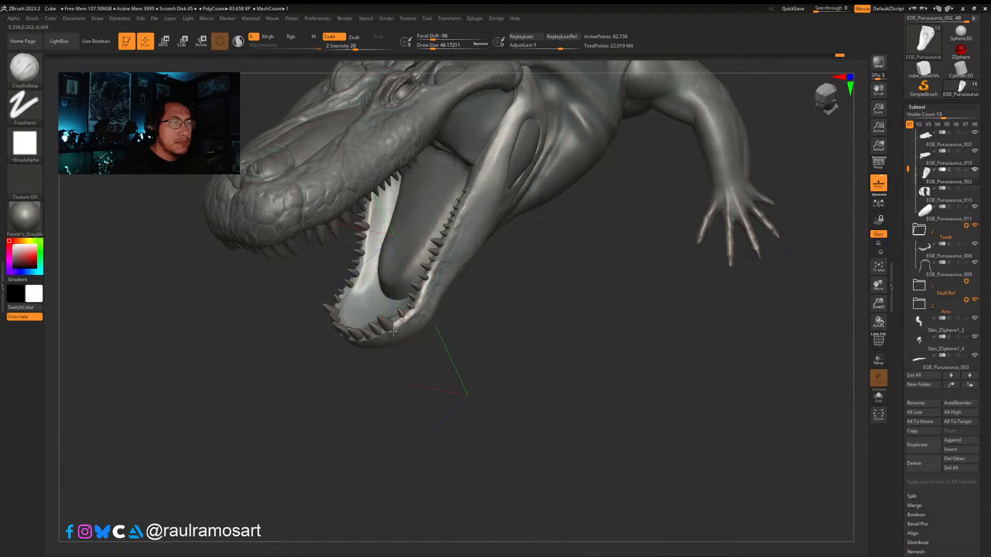
pyautogui.moveTo(391, 334); pyautogui.dragTo(406, 326)
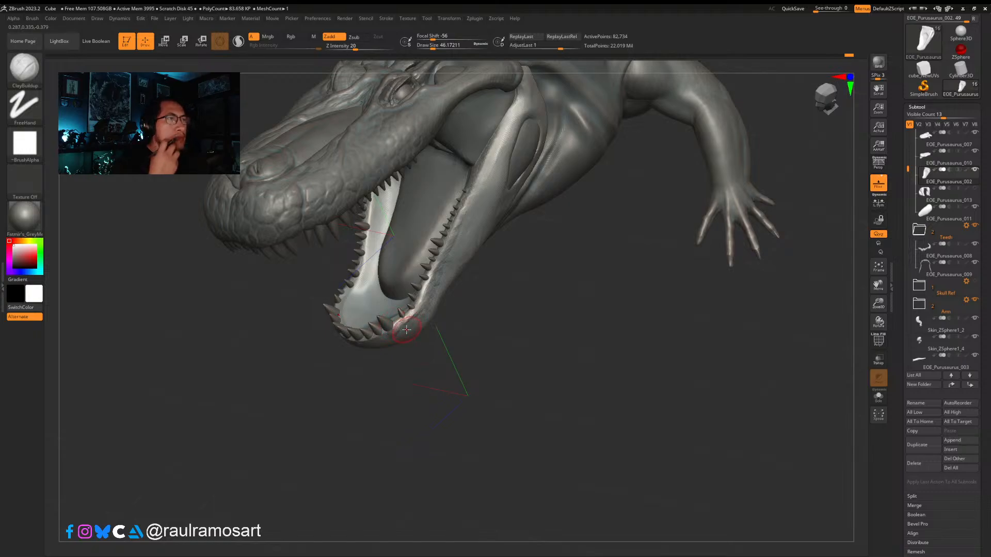
pyautogui.moveTo(576, 336)
pyautogui.mouseDown()
pyautogui.moveTo(524, 326)
pyautogui.moveTo(438, 379)
pyautogui.moveTo(422, 377)
pyautogui.mouseUp()
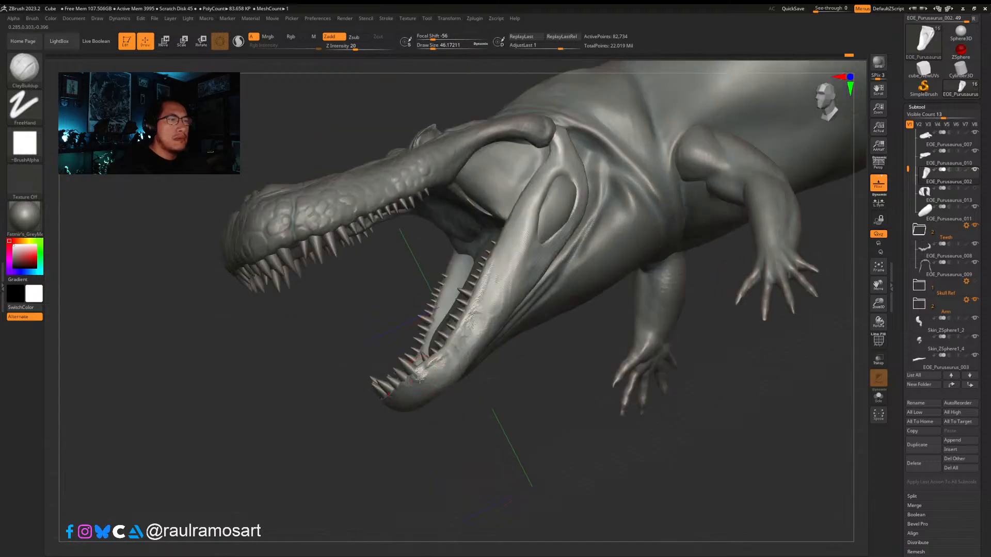
pyautogui.hotkey('ctrl', 'z')
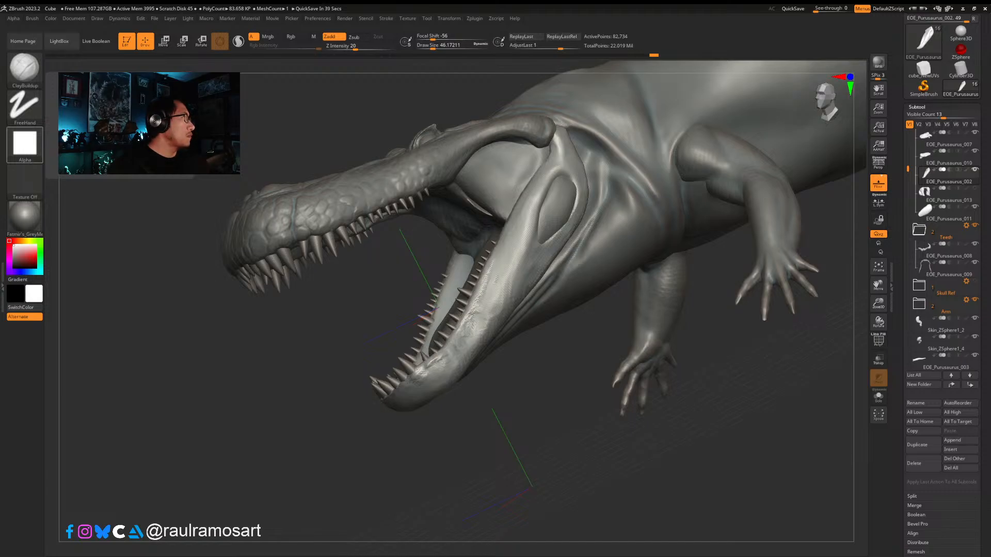
# Step: Switch to the browser and examine the jaws, teeth and scales in the ArtStation renders of FACTS Sarcosuchus - Textured Model
pyautogui.moveTo(1, 103); pyautogui.dragTo(423, 105)
pyautogui.click(527, 106)
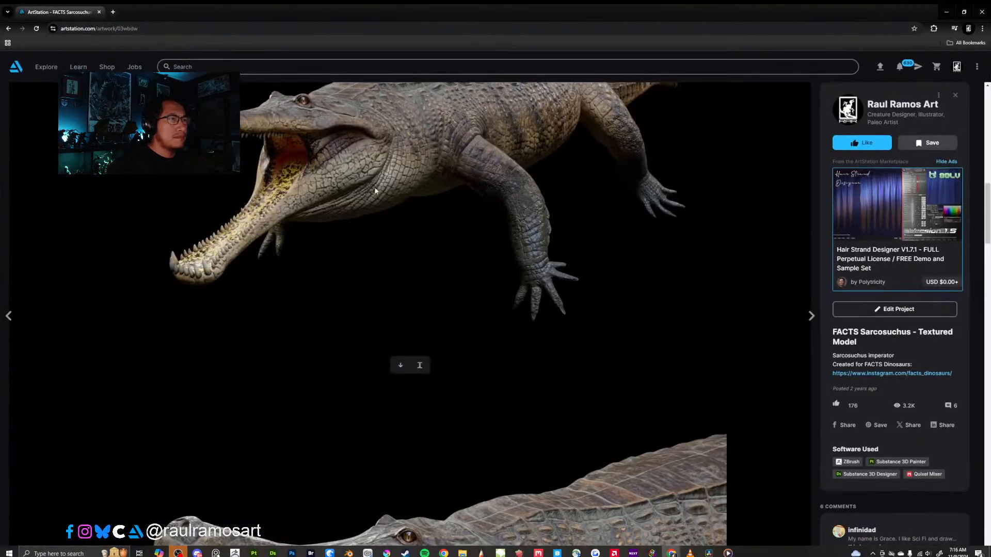
pyautogui.scroll(2, 289, 248)
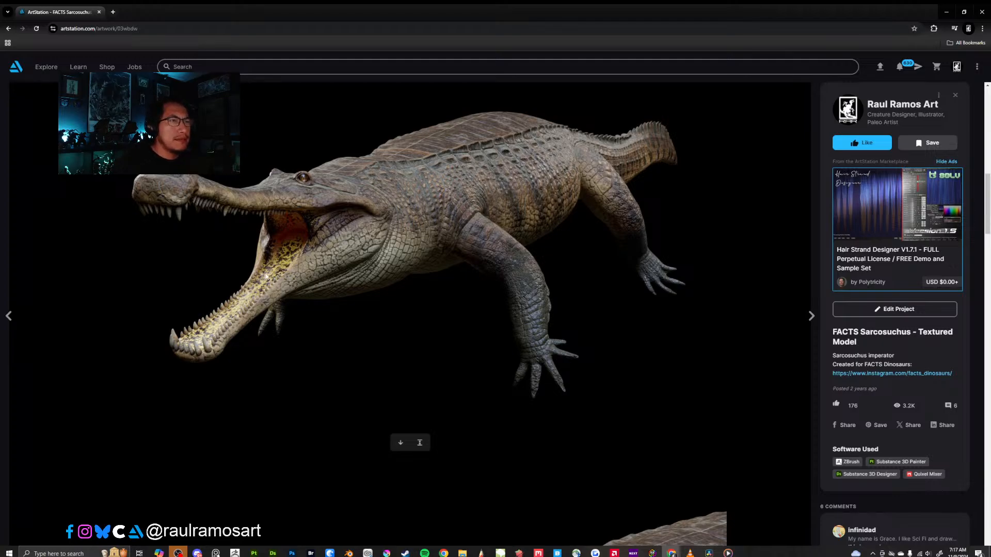
pyautogui.scroll(-1, 448, 269)
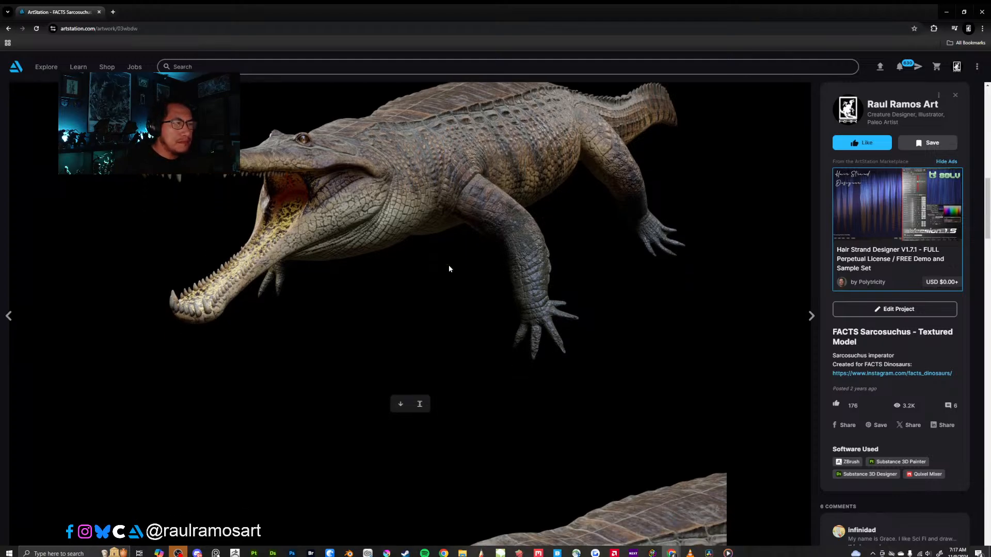
pyautogui.scroll(-6, 449, 268)
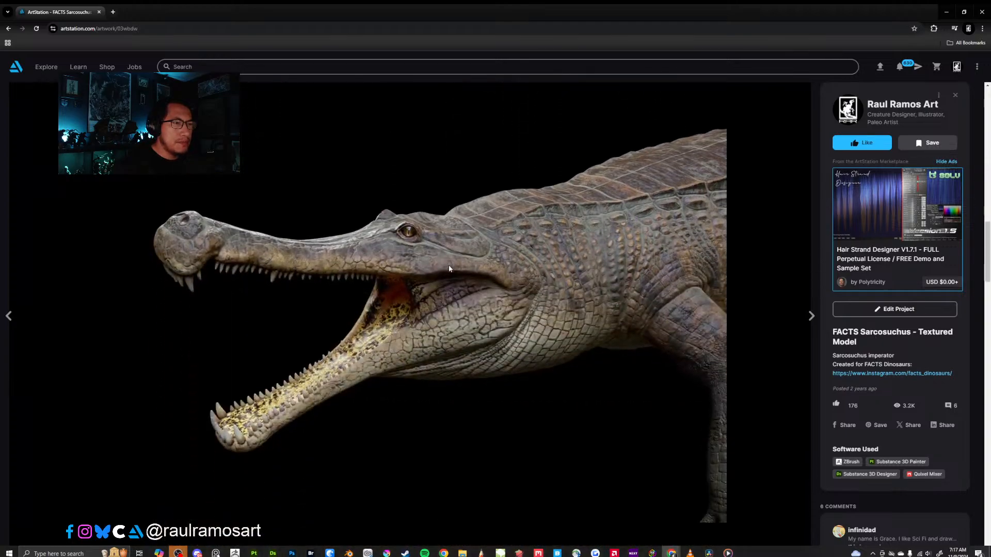
pyautogui.scroll(-6, 449, 268)
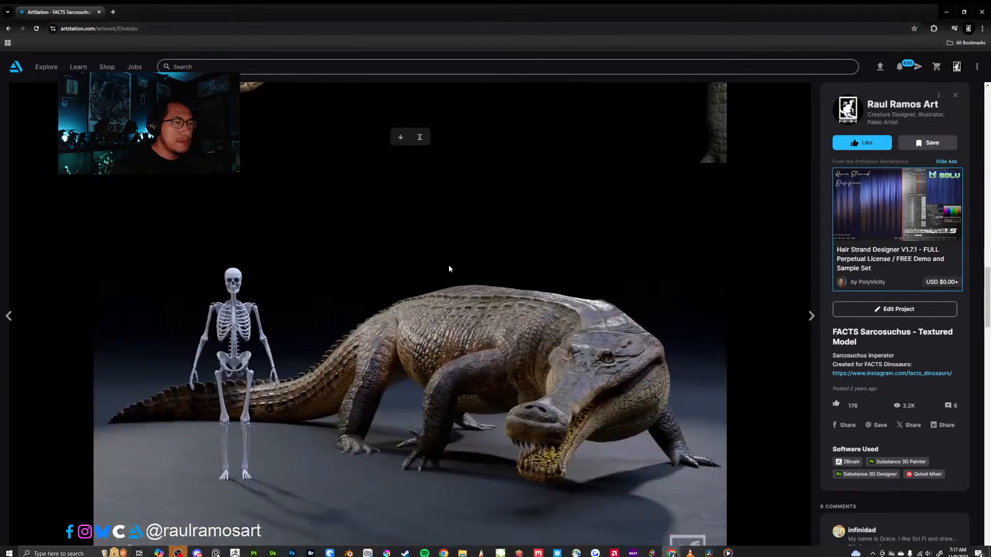
pyautogui.scroll(-2, 449, 268)
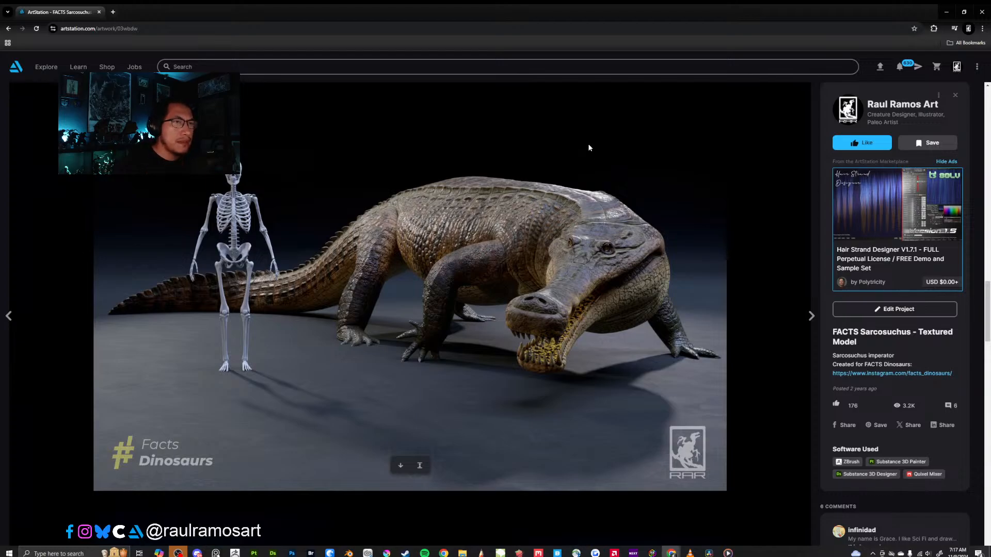
pyautogui.scroll(-8, 552, 241)
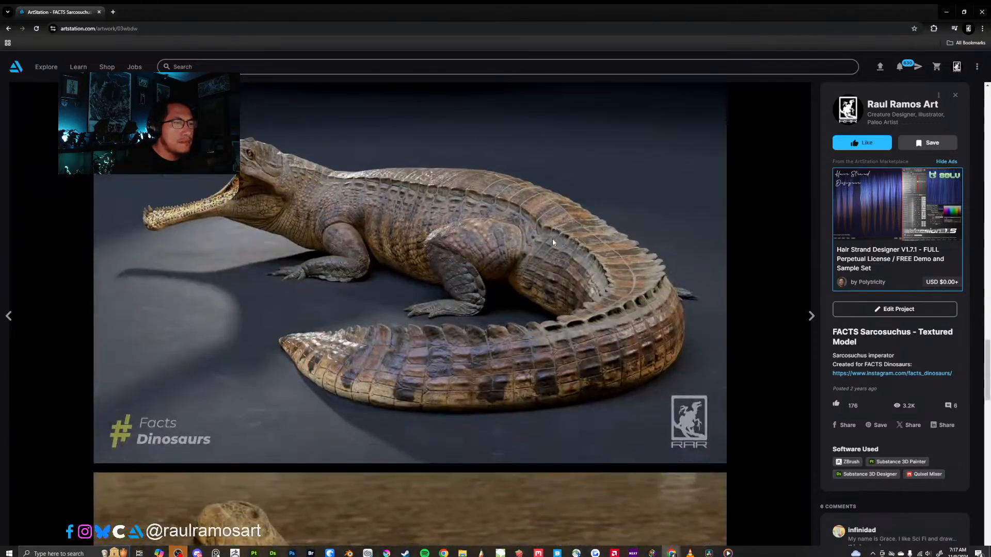
pyautogui.scroll(-7, 552, 238)
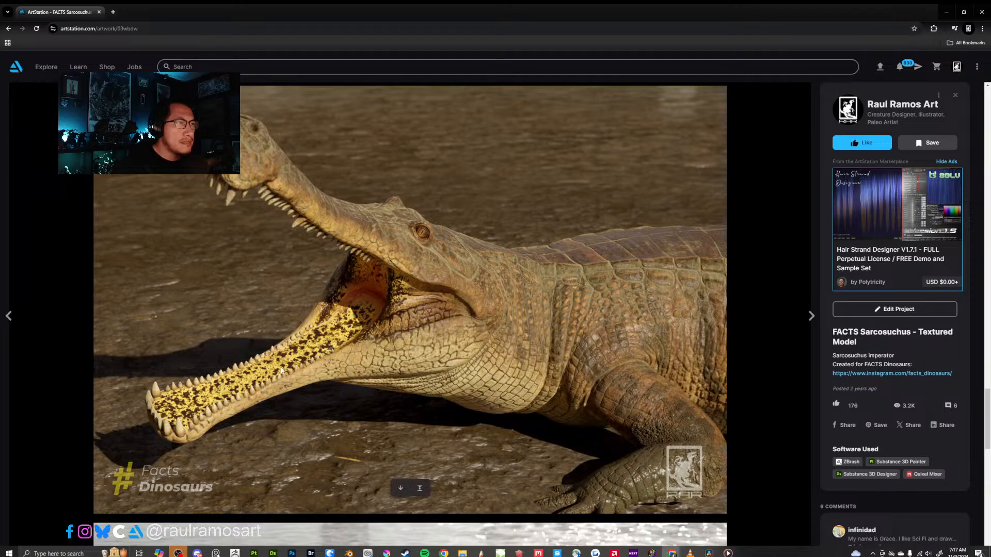
pyautogui.click(982, 13)
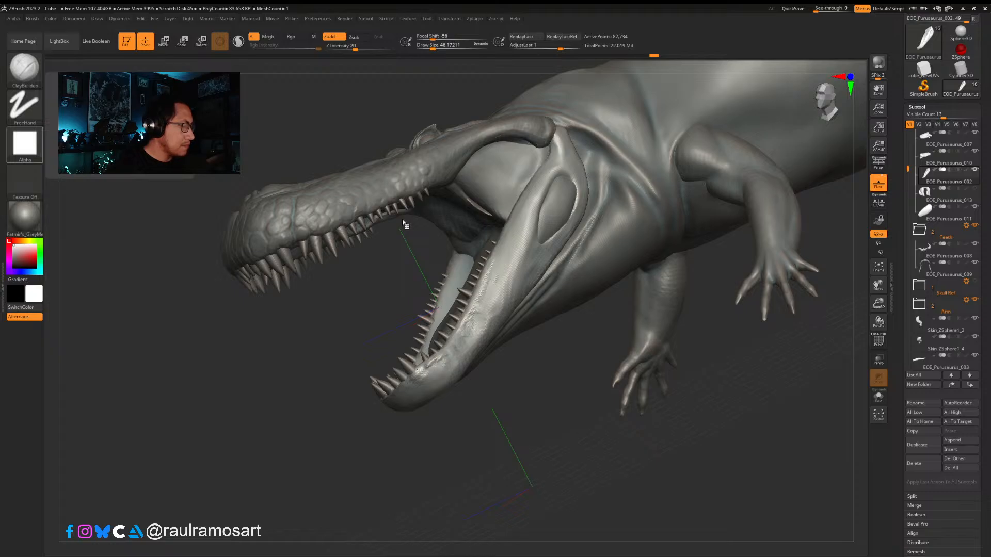
# Step: Build up the lower jaw's outer side and chin below the teeth with ClayBuildup at draw size about 56
pyautogui.moveTo(483, 287); pyautogui.dragTo(483, 281, button='right')
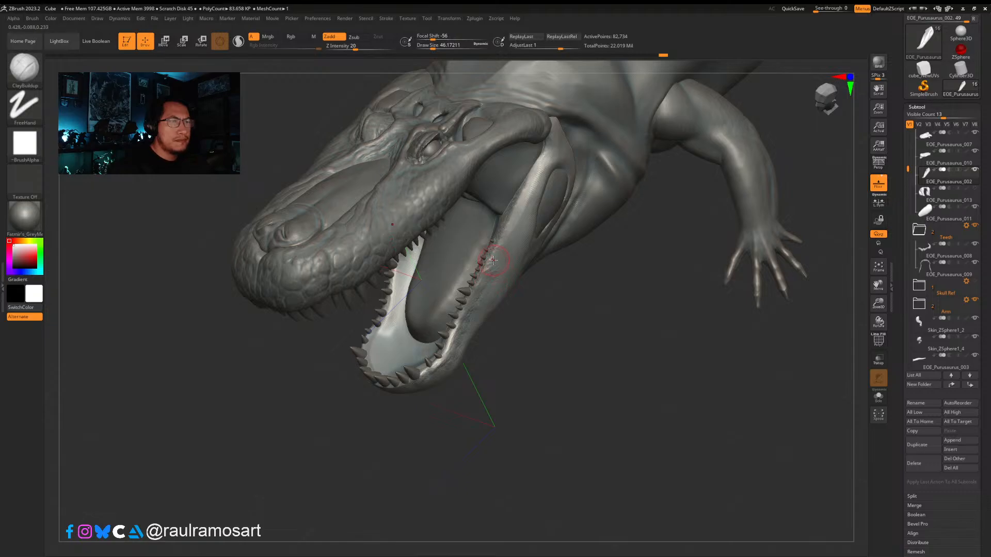
pyautogui.press(']')
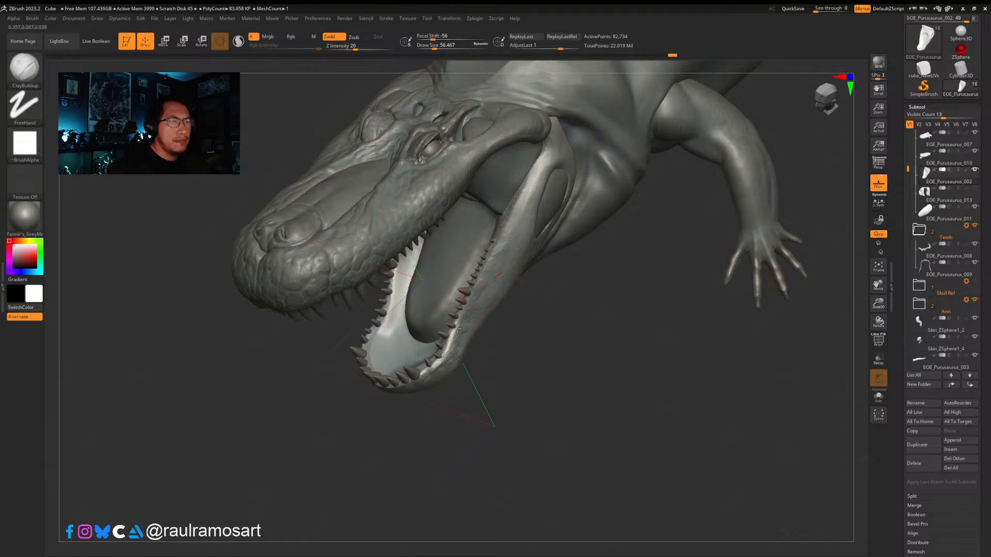
pyautogui.moveTo(447, 330)
pyautogui.mouseDown(button='right')
pyautogui.moveTo(440, 367)
pyautogui.moveTo(401, 364)
pyautogui.moveTo(435, 358)
pyautogui.moveTo(451, 331)
pyautogui.mouseUp(button='right')
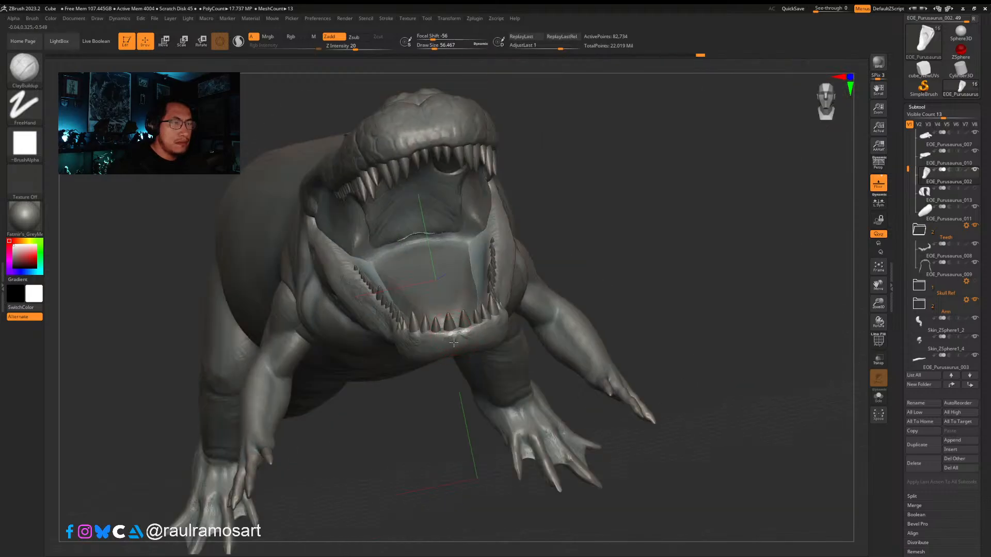
pyautogui.moveTo(445, 324); pyautogui.dragTo(441, 345, button='right')
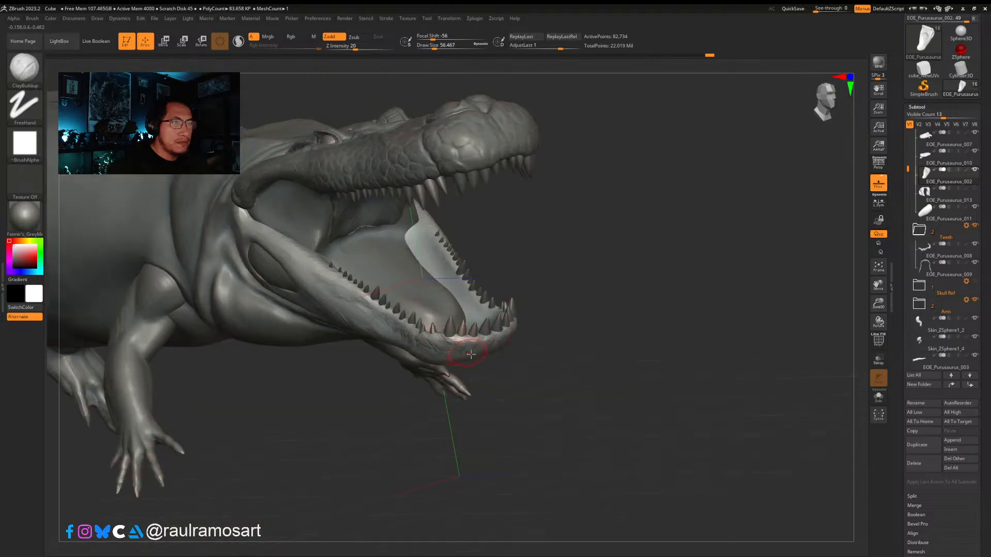
pyautogui.moveTo(471, 354); pyautogui.dragTo(507, 338, button='right')
pyautogui.moveTo(583, 358); pyautogui.dragTo(538, 329, button='right')
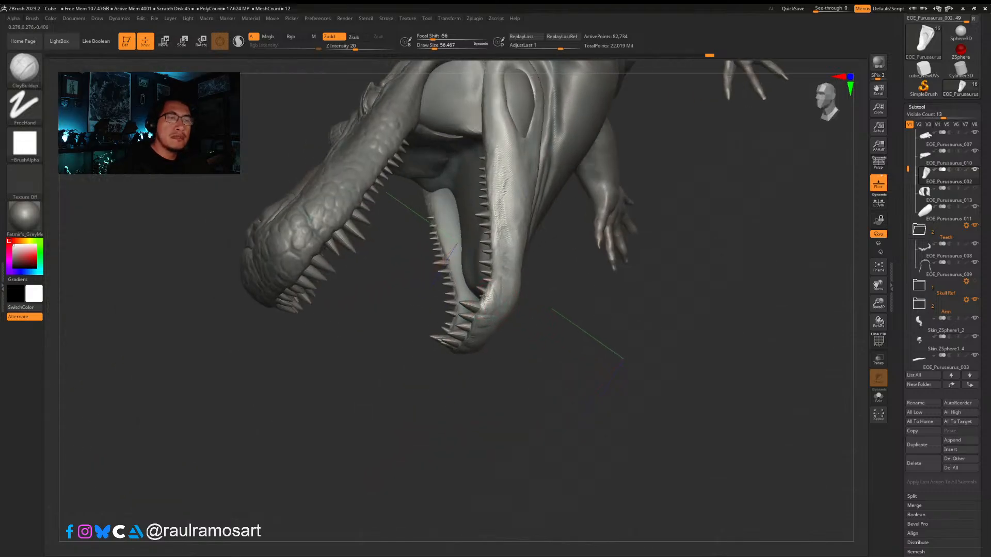
# Step: Layer ClayBuildup strokes along the lower jaw's rear upper edge, from the jaw joint to the rear teeth
pyautogui.moveTo(483, 296)
pyautogui.mouseDown(button='right')
pyautogui.moveTo(478, 304)
pyautogui.moveTo(497, 309)
pyautogui.moveTo(499, 347)
pyautogui.moveTo(485, 268)
pyautogui.moveTo(510, 383)
pyautogui.moveTo(562, 358)
pyautogui.moveTo(574, 339)
pyautogui.moveTo(556, 340)
pyautogui.moveTo(438, 248)
pyautogui.moveTo(401, 238)
pyautogui.mouseUp(button='right')
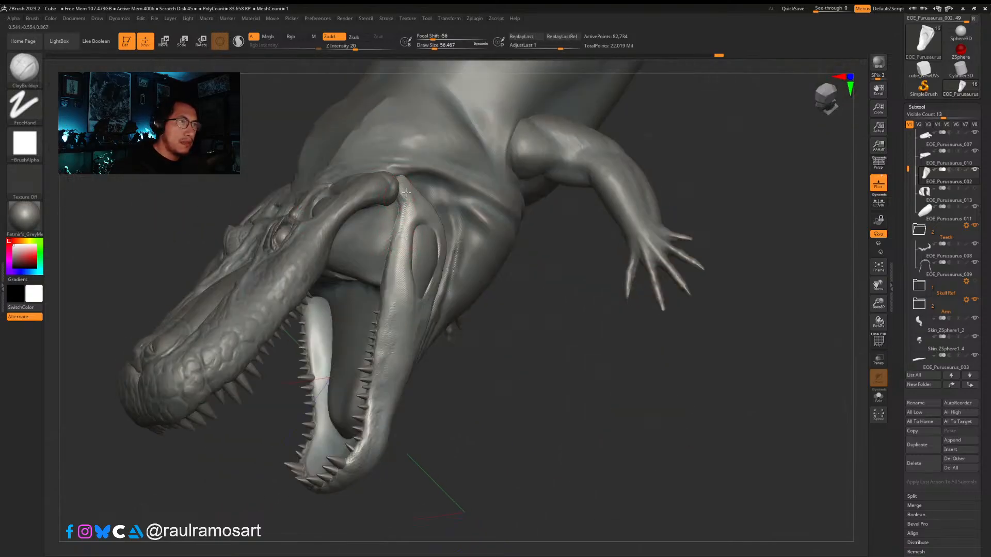
pyautogui.moveTo(406, 193); pyautogui.dragTo(392, 318)
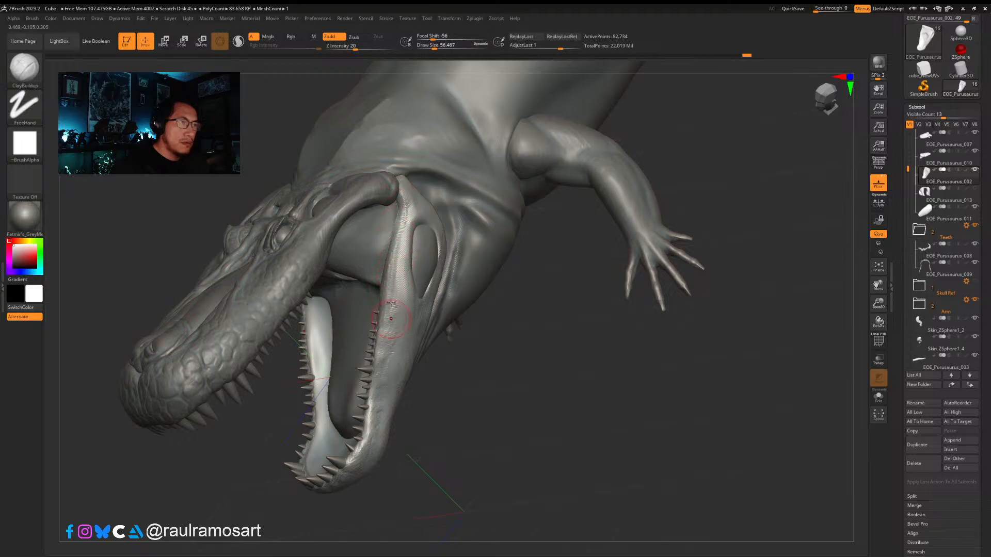
pyautogui.moveTo(399, 275)
pyautogui.mouseDown()
pyautogui.moveTo(390, 361)
pyautogui.moveTo(382, 357)
pyautogui.moveTo(393, 331)
pyautogui.mouseUp()
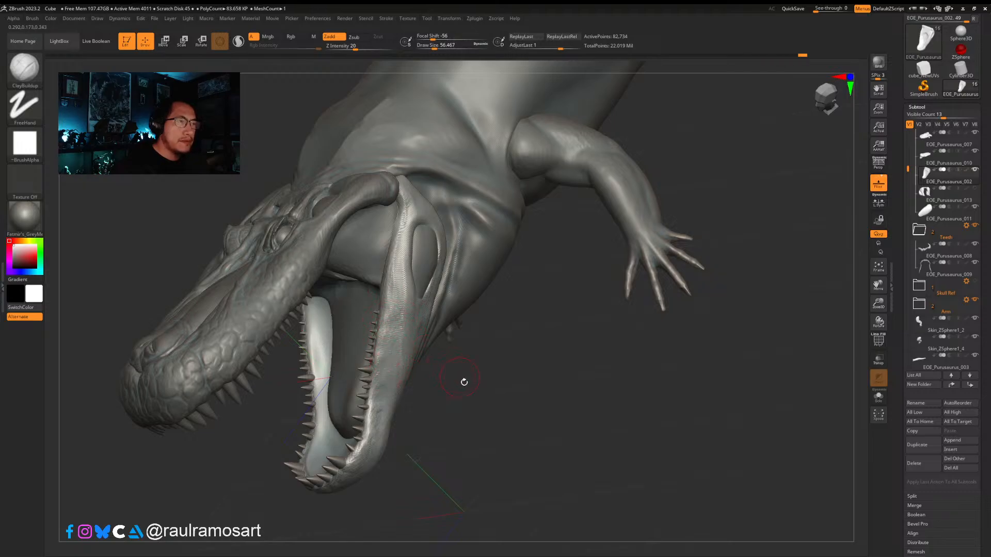
pyautogui.moveTo(465, 380); pyautogui.dragTo(459, 376)
pyautogui.moveTo(403, 322); pyautogui.dragTo(457, 338, button='right')
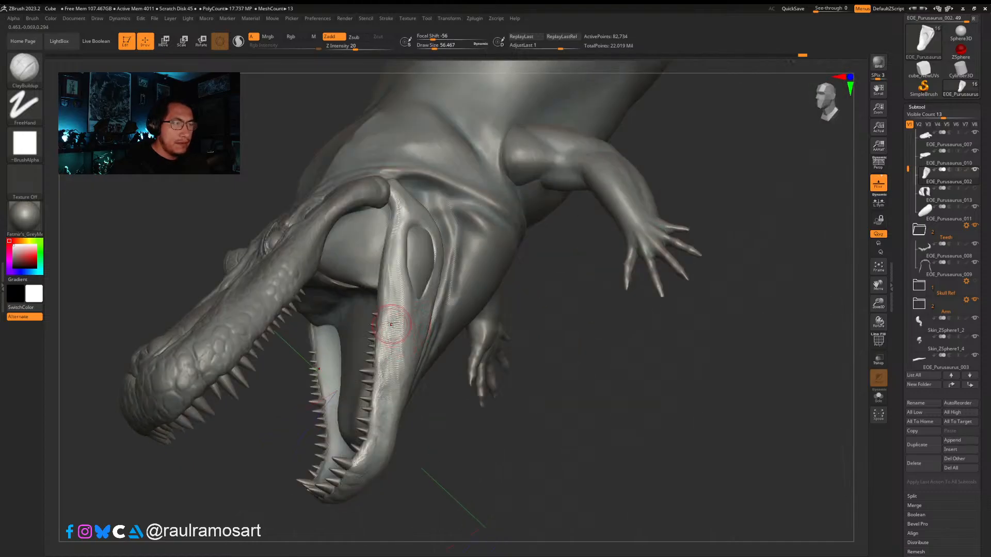
# Step: Add ClayBuildup strokes along the lower jaw's outer side below the rear and middle teeth
pyautogui.moveTo(385, 351)
pyautogui.mouseDown()
pyautogui.moveTo(392, 369)
pyautogui.moveTo(382, 395)
pyautogui.moveTo(387, 356)
pyautogui.moveTo(385, 394)
pyautogui.moveTo(390, 369)
pyautogui.moveTo(373, 402)
pyautogui.moveTo(393, 393)
pyautogui.mouseUp()
pyautogui.moveTo(371, 431); pyautogui.dragTo(381, 423)
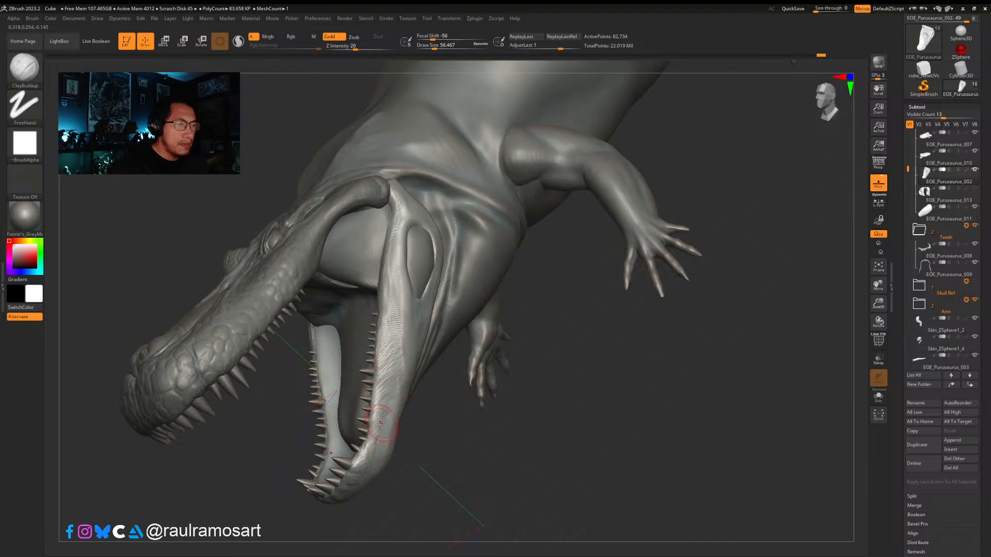
pyautogui.moveTo(505, 444)
pyautogui.mouseDown()
pyautogui.moveTo(482, 456)
pyautogui.moveTo(471, 435)
pyautogui.moveTo(522, 374)
pyautogui.mouseUp()
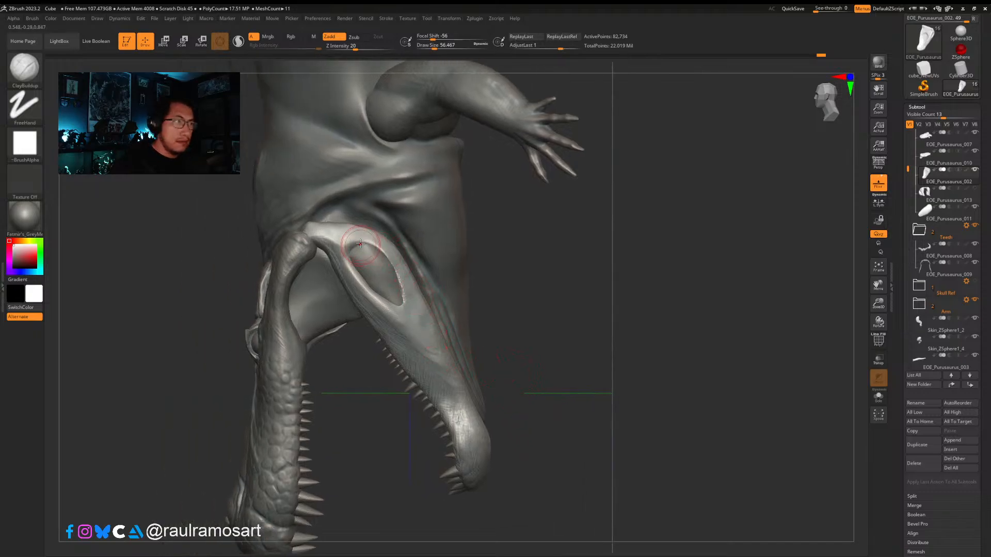
# Step: Build up the lower jaw's surface around the oval opening and along its rear edge with ClayBuildup at draw size about 68
pyautogui.moveTo(359, 233); pyautogui.dragTo(361, 246, button='right')
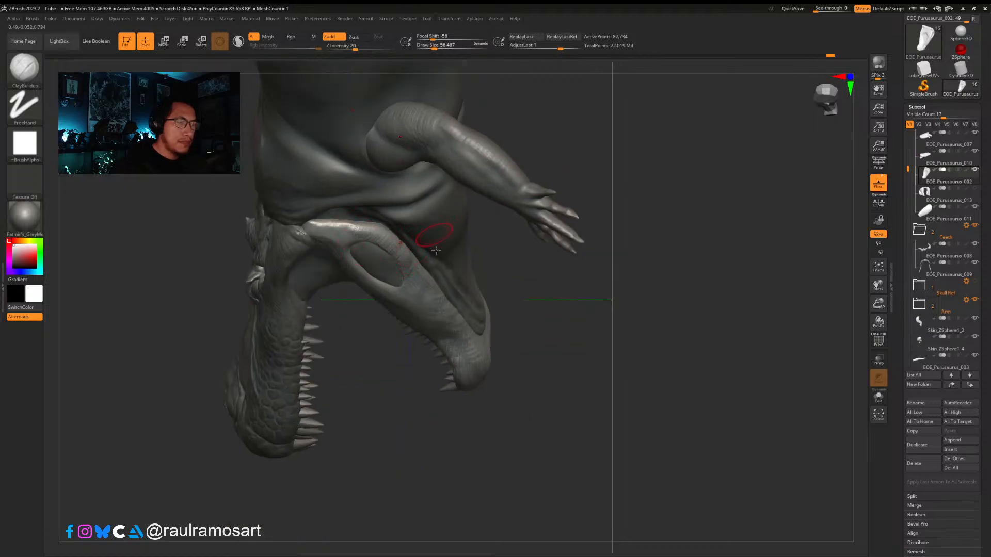
pyautogui.press(']')
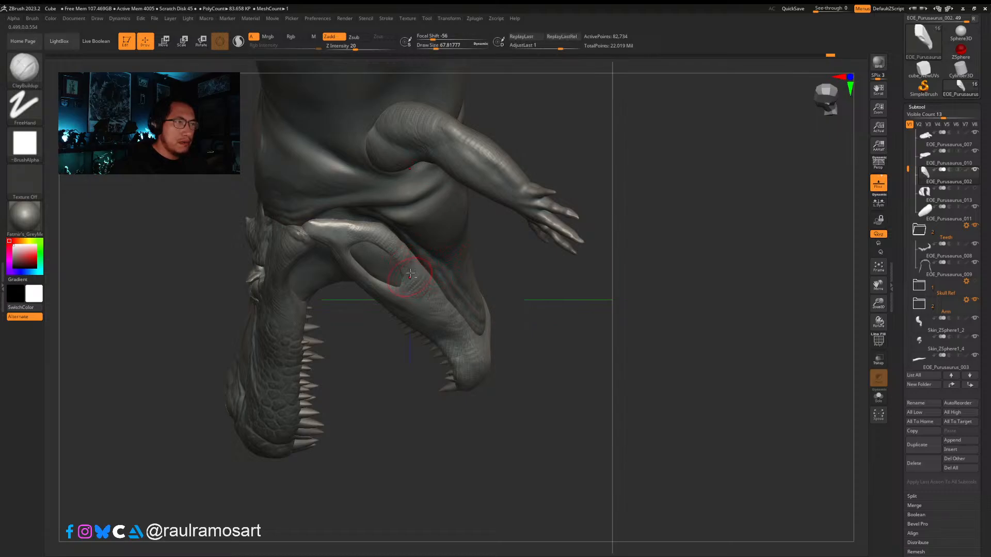
pyautogui.moveTo(417, 288); pyautogui.dragTo(412, 273)
pyautogui.moveTo(382, 237); pyautogui.dragTo(357, 229, button='right')
pyautogui.moveTo(357, 229)
pyautogui.mouseDown()
pyautogui.moveTo(347, 241)
pyautogui.moveTo(357, 223)
pyautogui.moveTo(337, 230)
pyautogui.moveTo(324, 218)
pyautogui.mouseUp()
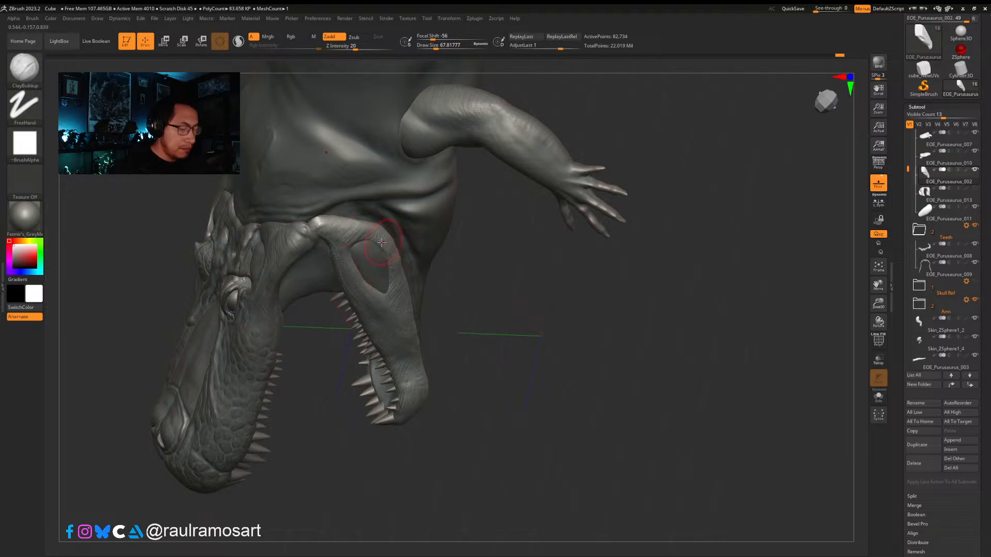
# Step: Flatten the lower jaw's rear edge behind the oval opening with TrimDynamic, undoing the first stroke
pyautogui.press('b')
pyautogui.press('t')
pyautogui.press('d')
pyautogui.moveTo(493, 273)
pyautogui.mouseDown(button='right')
pyautogui.moveTo(524, 305)
pyautogui.moveTo(522, 374)
pyautogui.moveTo(376, 266)
pyautogui.mouseUp(button='right')
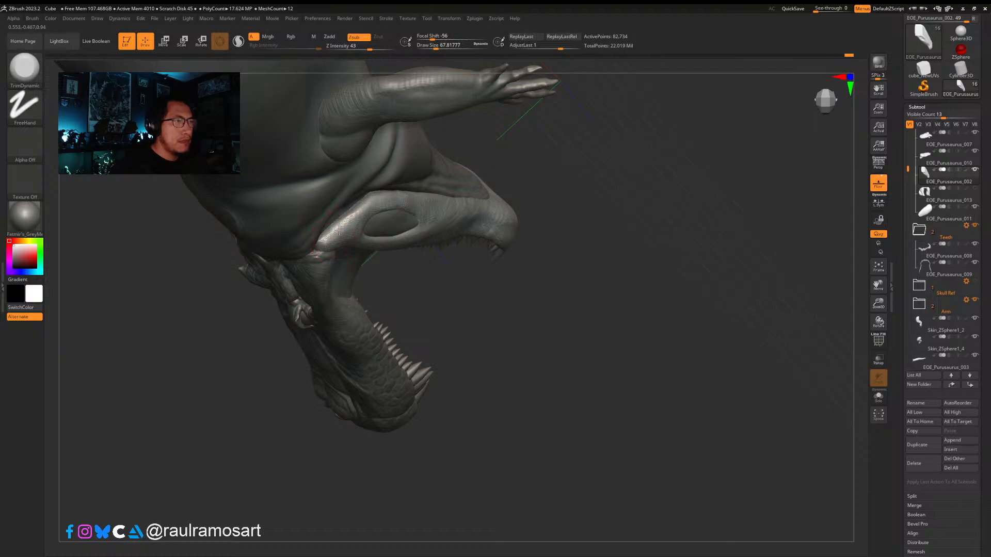
pyautogui.moveTo(394, 198); pyautogui.dragTo(343, 227)
pyautogui.hotkey('ctrl', 'z')
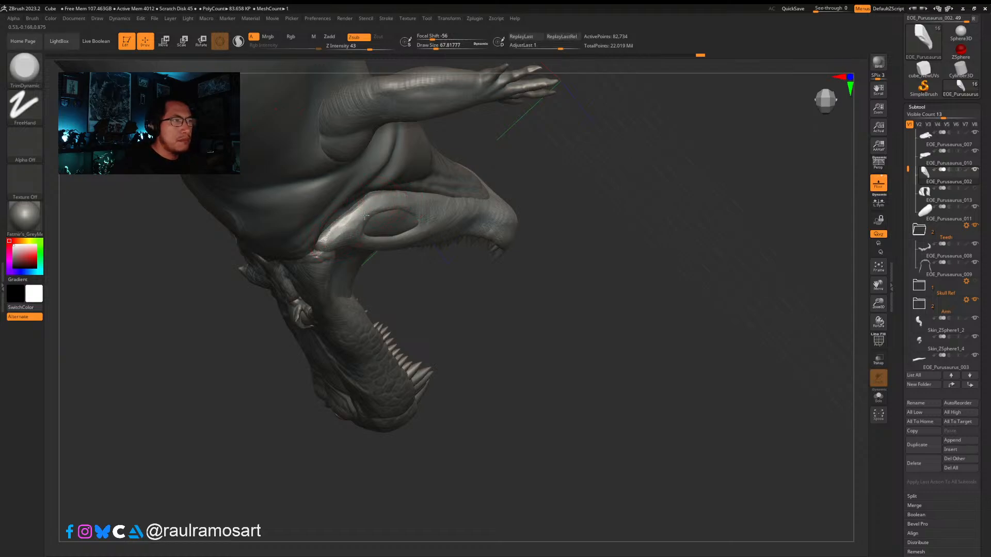
pyautogui.moveTo(408, 199); pyautogui.dragTo(385, 204)
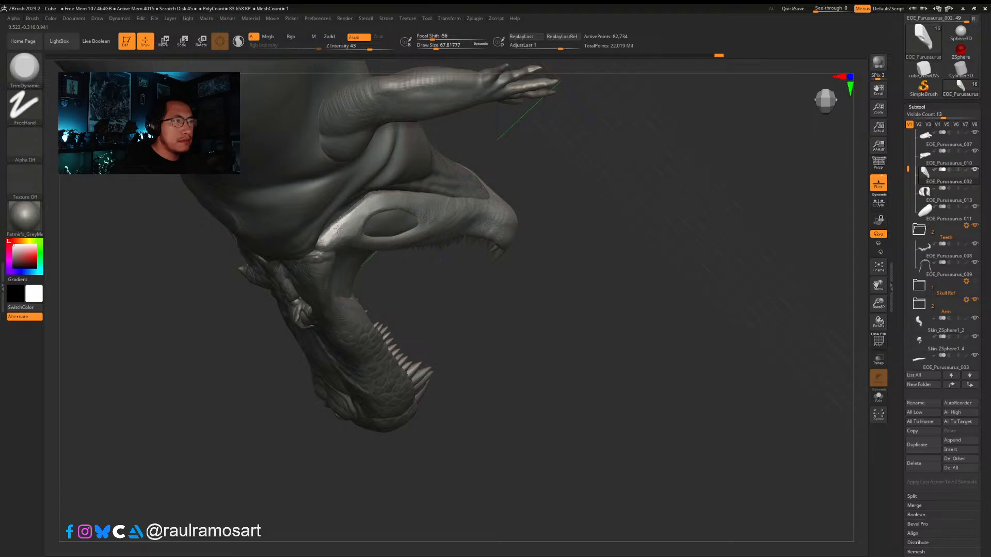
pyautogui.moveTo(337, 229); pyautogui.dragTo(333, 238)
# Step: Reshape the lower jaw's rear contour above the oval opening with the Move brush, reducing the draw size to about 59
pyautogui.moveTo(372, 215); pyautogui.dragTo(440, 208, button='right')
pyautogui.press('b')
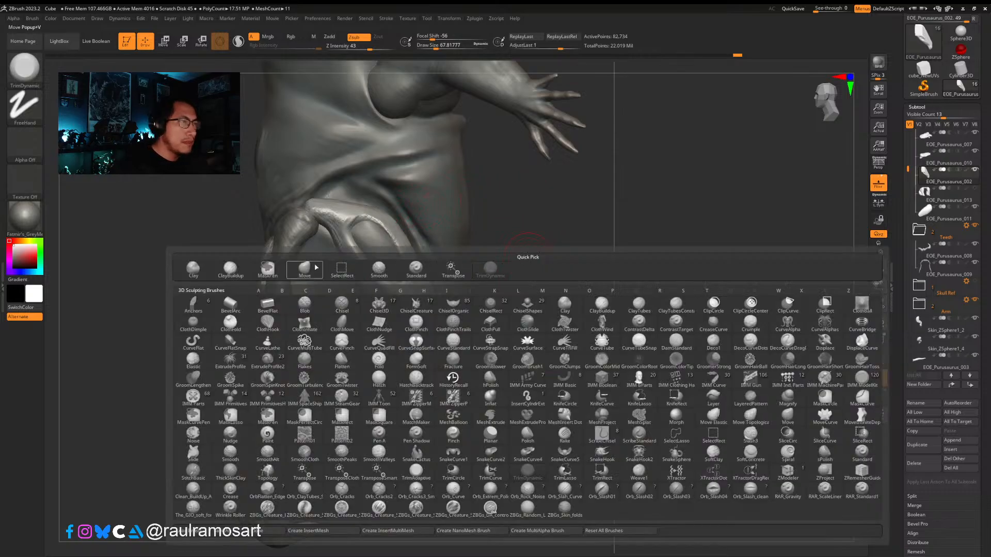
pyautogui.press('m')
pyautogui.press('v')
pyautogui.press('s')
pyautogui.moveTo(363, 205); pyautogui.dragTo(343, 208)
pyautogui.press('s')
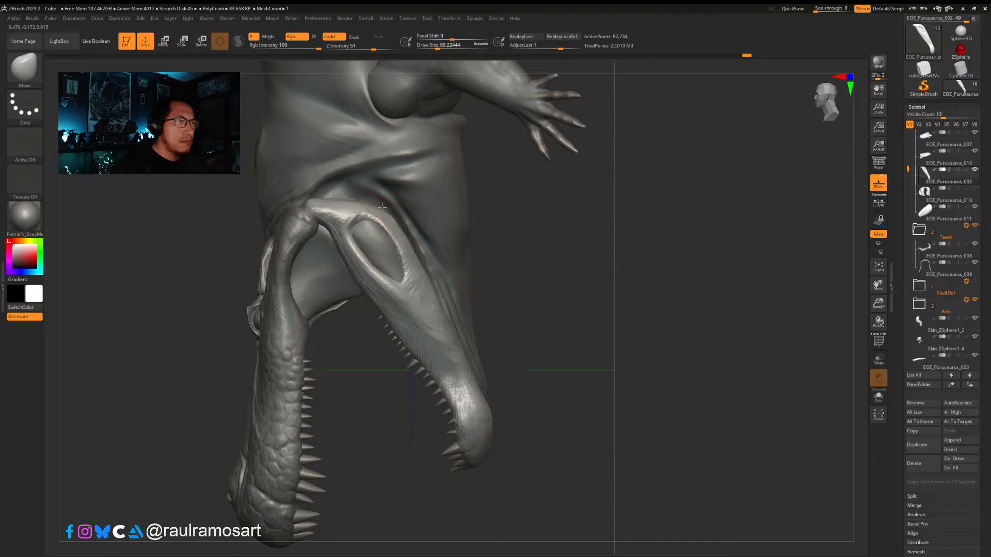
pyautogui.press('s')
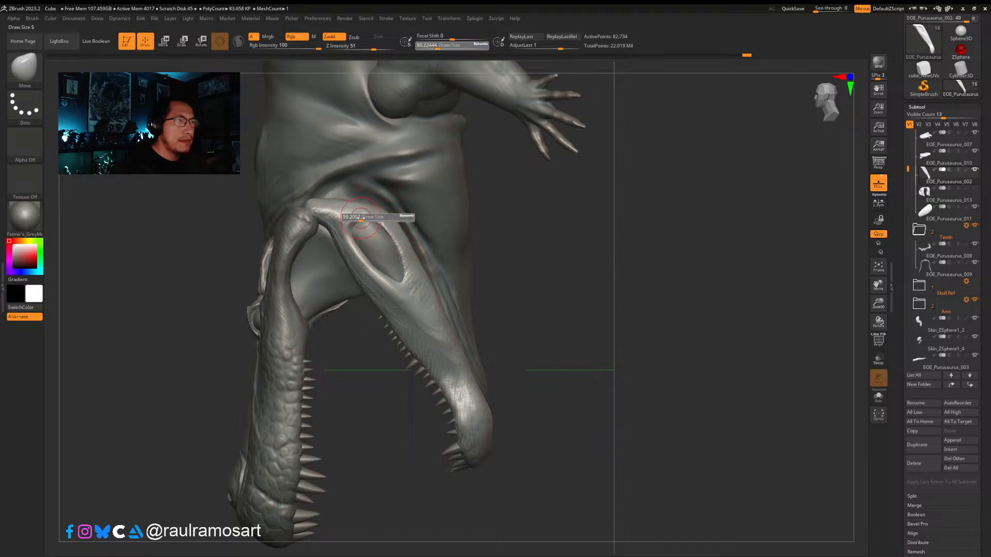
pyautogui.moveTo(359, 216); pyautogui.dragTo(355, 217)
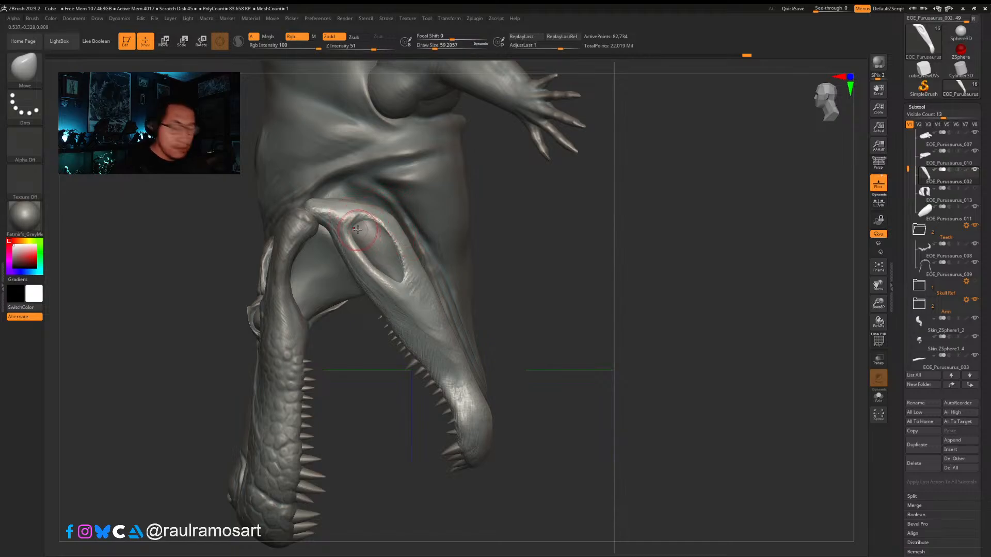
# Step: Build up the corner between the jaw joint and oval opening, and the upper edge leading forward, with ClayBuildup
pyautogui.moveTo(356, 218)
pyautogui.mouseDown(button='right')
pyautogui.moveTo(563, 354)
pyautogui.moveTo(365, 232)
pyautogui.moveTo(370, 442)
pyautogui.moveTo(363, 221)
pyautogui.moveTo(373, 231)
pyautogui.mouseUp(button='right')
pyautogui.press('b')
pyautogui.click(70, 250)
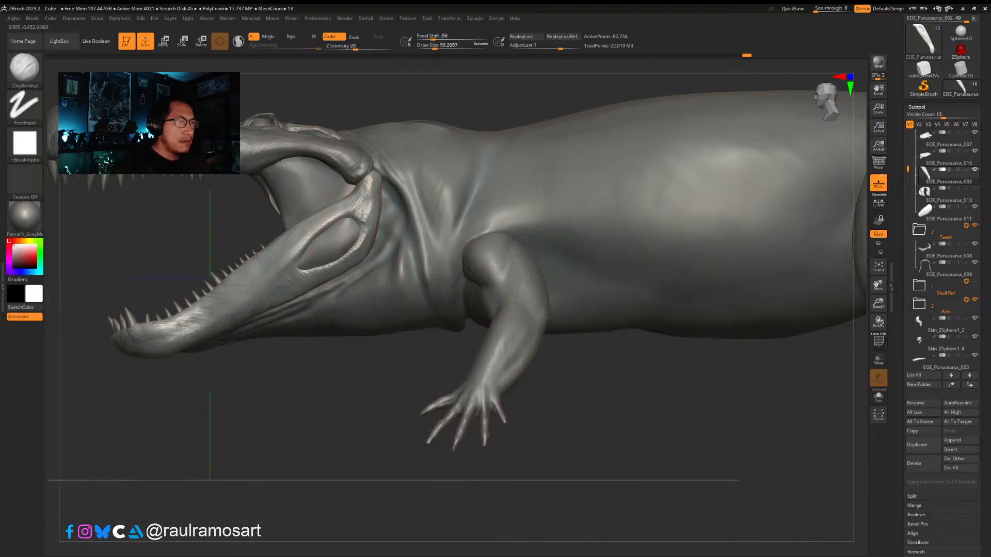
pyautogui.moveTo(366, 228)
pyautogui.mouseDown()
pyautogui.moveTo(353, 254)
pyautogui.moveTo(355, 238)
pyautogui.moveTo(312, 273)
pyautogui.moveTo(365, 227)
pyautogui.moveTo(356, 214)
pyautogui.mouseUp()
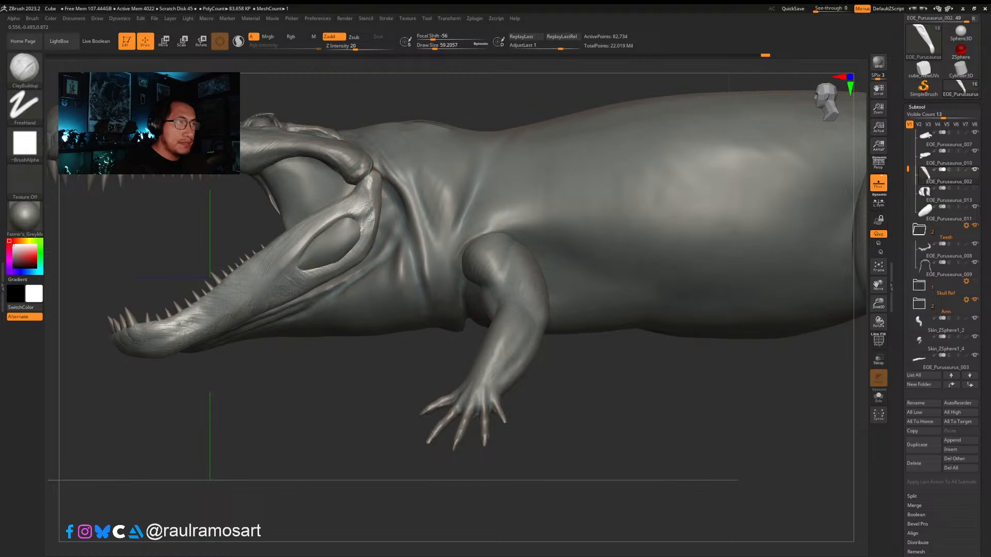
pyautogui.moveTo(370, 205); pyautogui.dragTo(364, 214)
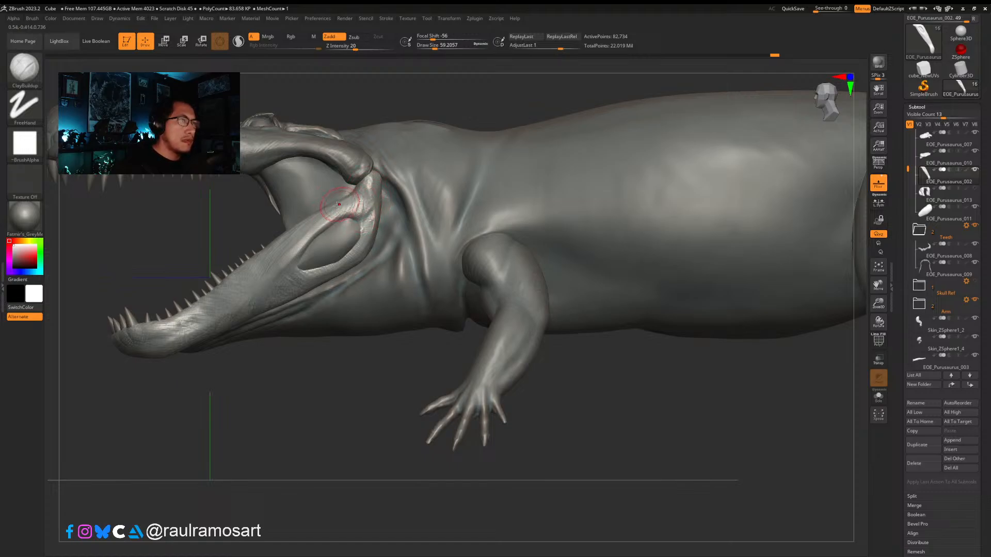
pyautogui.moveTo(330, 210); pyautogui.dragTo(283, 252)
# Step: Add ClayBuildup strokes on the lower jaw's side just in front of the oval opening
pyautogui.moveTo(345, 250); pyautogui.dragTo(492, 223, button='right')
pyautogui.moveTo(487, 214); pyautogui.dragTo(481, 243)
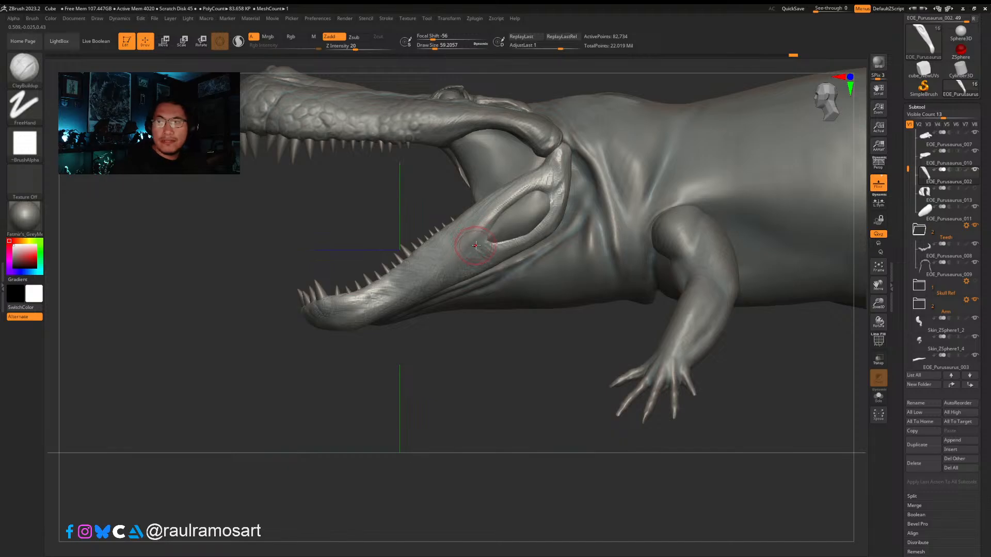
pyautogui.moveTo(476, 241); pyautogui.dragTo(459, 263)
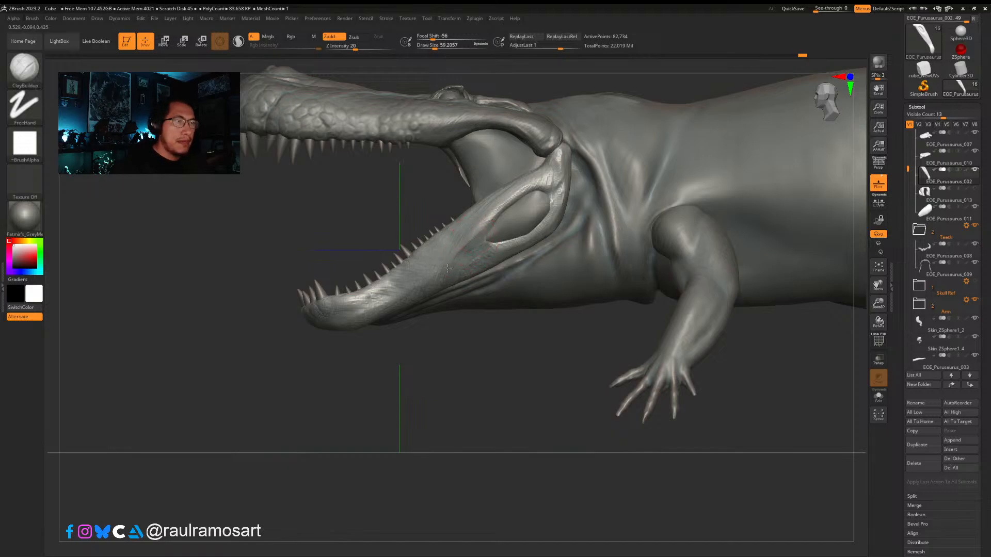
# Step: Layer ClayBuildup strokes from the oval opening's front along the lower jaw's outer side below the teeth
pyautogui.moveTo(471, 223); pyautogui.dragTo(491, 218, button='right')
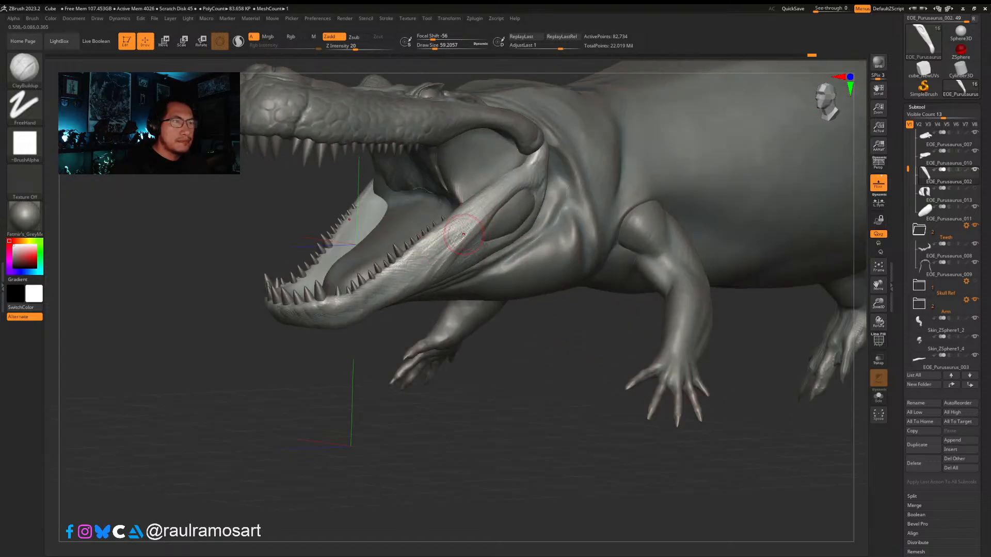
pyautogui.moveTo(447, 257)
pyautogui.mouseDown()
pyautogui.moveTo(457, 230)
pyautogui.moveTo(446, 252)
pyautogui.moveTo(436, 242)
pyautogui.moveTo(411, 265)
pyautogui.moveTo(437, 279)
pyautogui.moveTo(432, 247)
pyautogui.moveTo(413, 267)
pyautogui.mouseUp()
pyautogui.moveTo(413, 266); pyautogui.dragTo(428, 253, button='right')
pyautogui.moveTo(429, 253)
pyautogui.mouseDown()
pyautogui.moveTo(412, 280)
pyautogui.moveTo(421, 274)
pyautogui.moveTo(402, 280)
pyautogui.mouseUp()
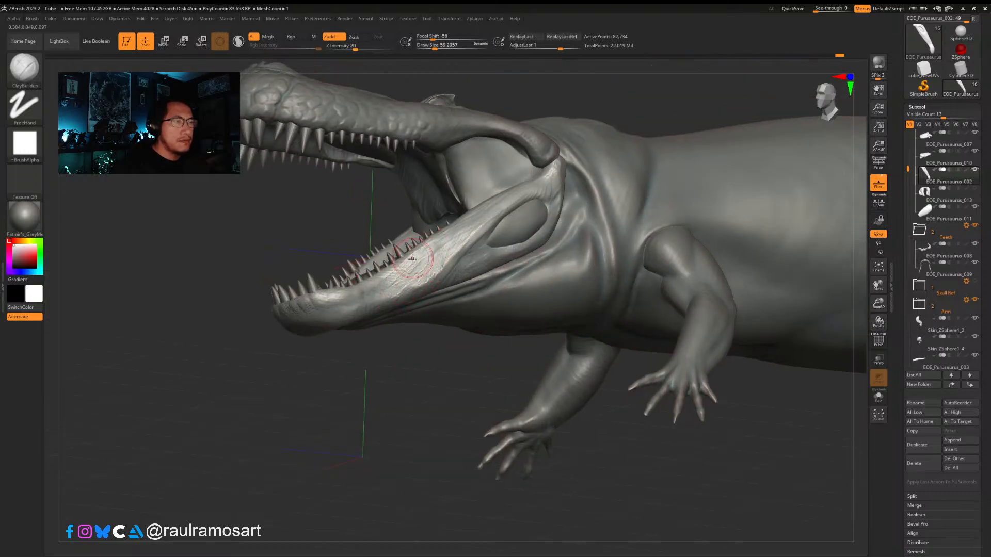
# Step: Build up the inner gum surface just behind the lower jaw's front teeth with ClayBuildup
pyautogui.moveTo(418, 297); pyautogui.dragTo(478, 281, button='right')
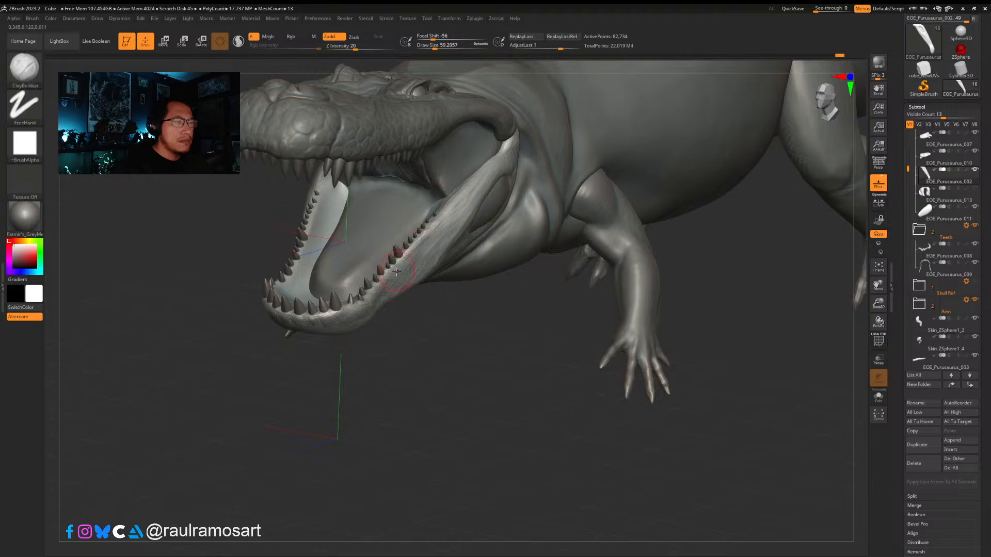
pyautogui.moveTo(319, 226); pyautogui.dragTo(307, 240, button='right')
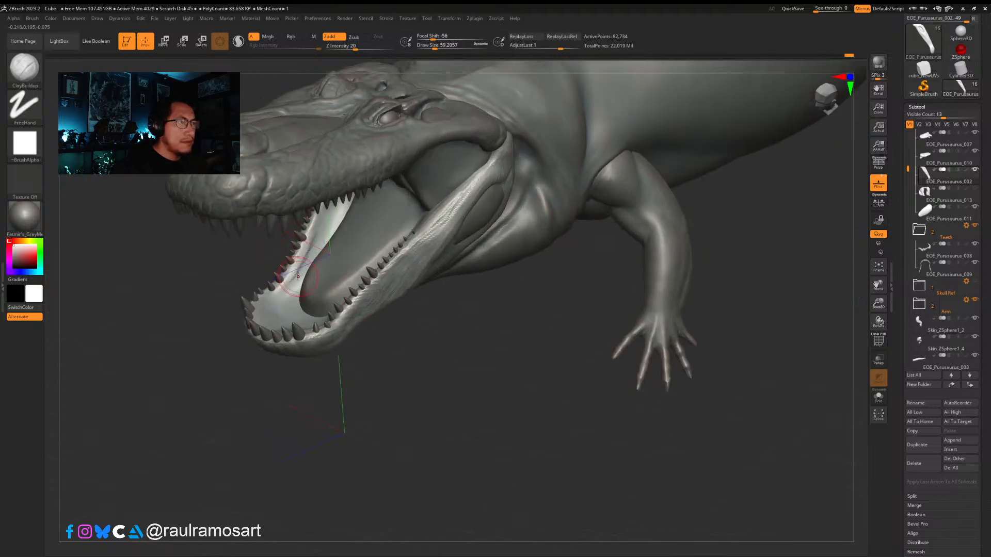
pyautogui.moveTo(287, 279); pyautogui.dragTo(271, 294, button='right')
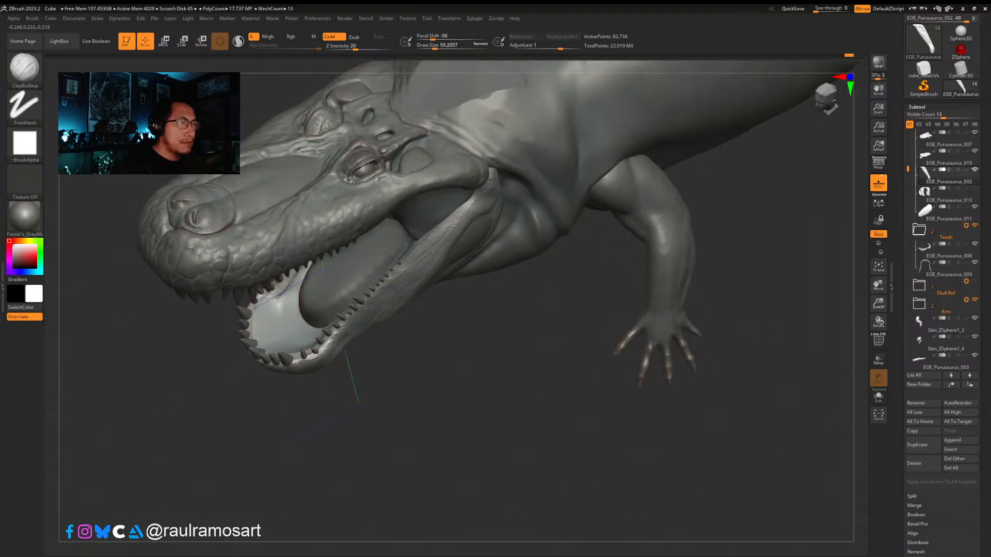
pyautogui.keyDown('alt'); pyautogui.moveTo(262, 328); pyautogui.dragTo(359, 302, button='right'); pyautogui.keyUp('alt')
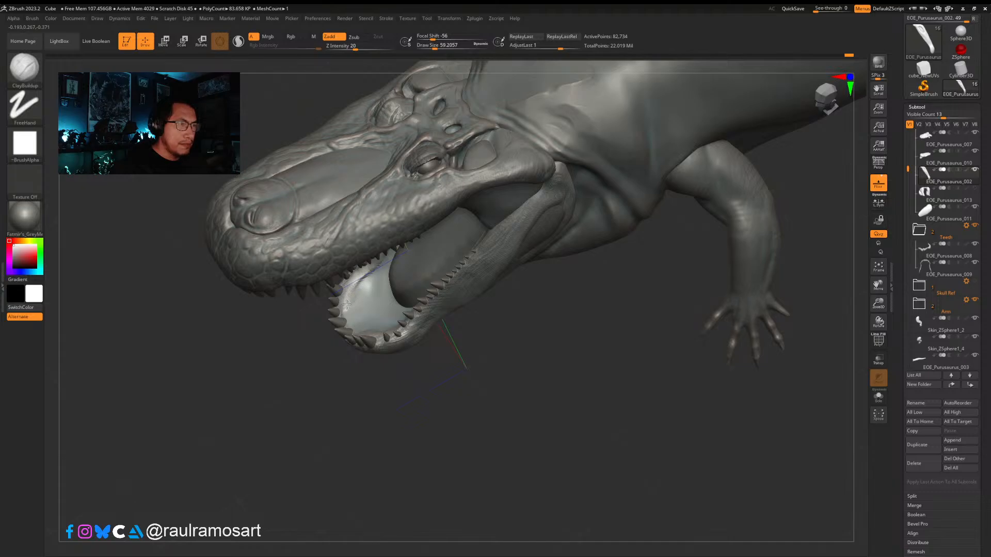
pyautogui.moveTo(350, 313); pyautogui.dragTo(342, 324)
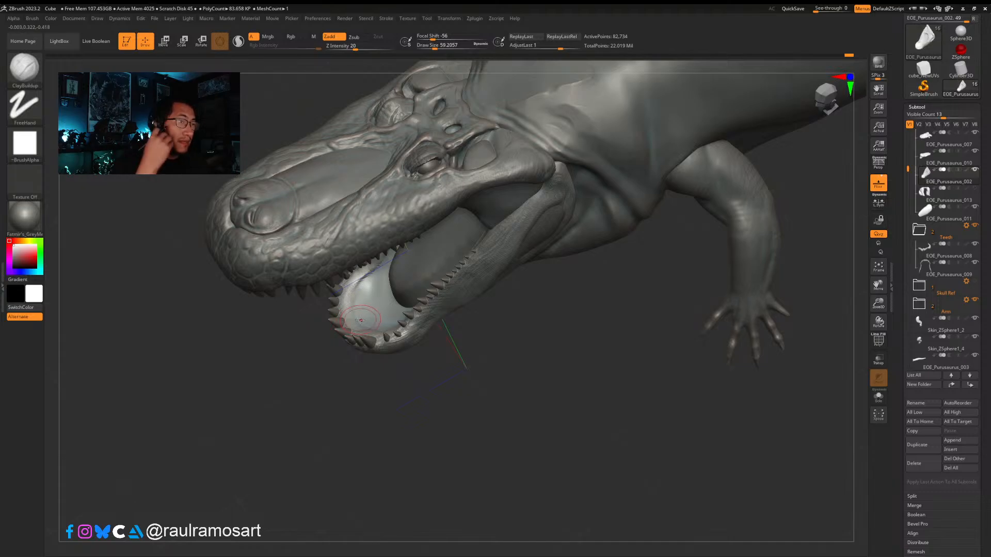
# Step: Thicken the inner gum ridge along the lower jaw's far side teeth with ClayBuildup strokes
pyautogui.moveTo(359, 320); pyautogui.dragTo(364, 265, button='right')
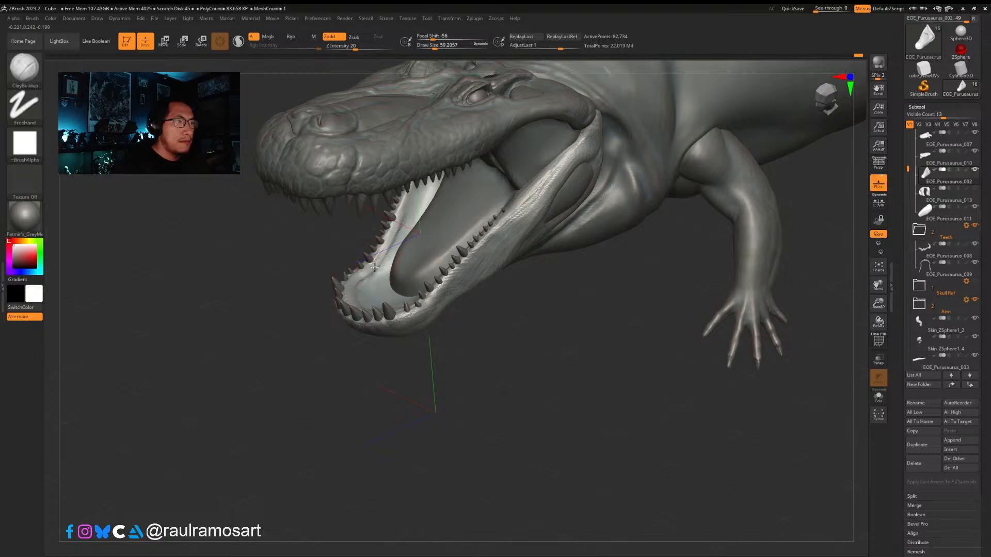
pyautogui.moveTo(402, 215); pyautogui.dragTo(392, 236)
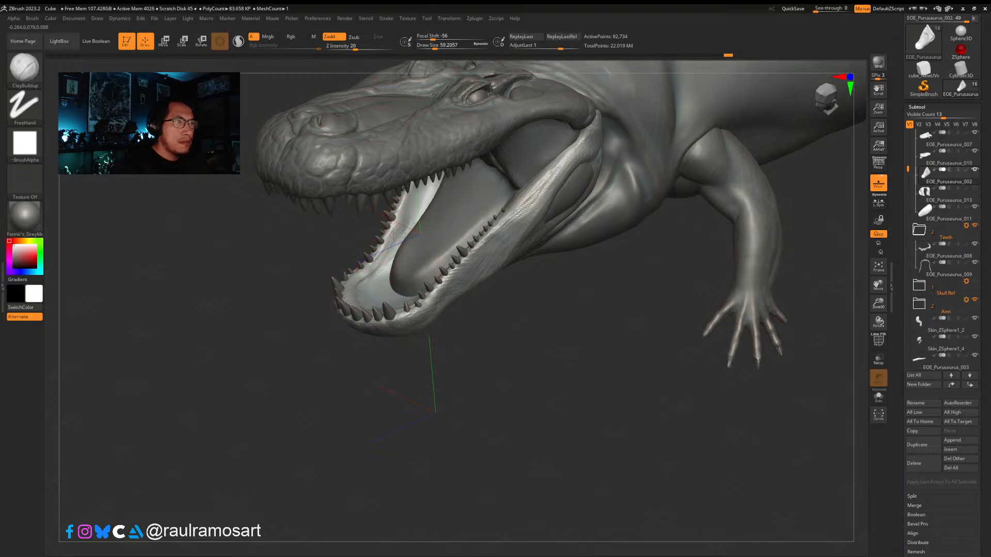
pyautogui.moveTo(376, 279); pyautogui.dragTo(359, 281, button='right')
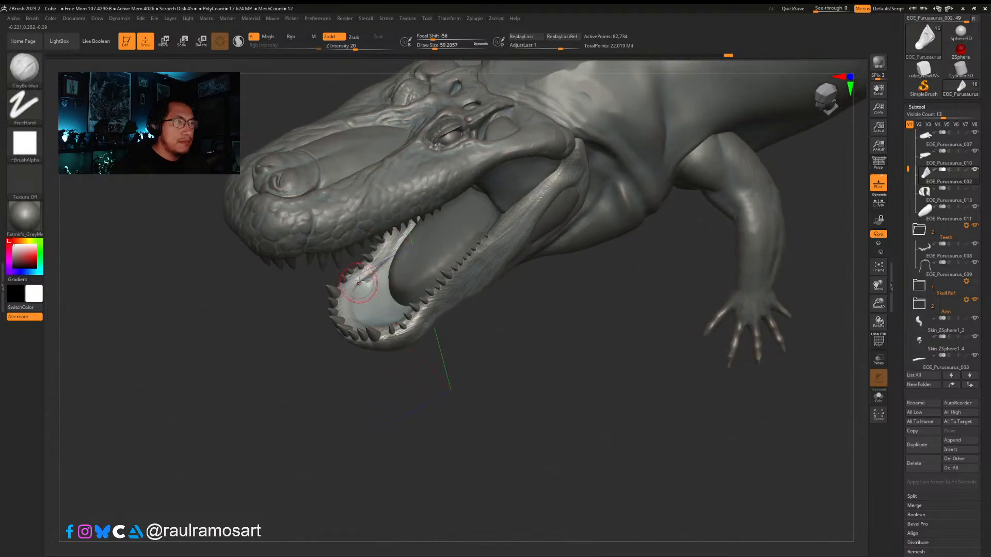
pyautogui.moveTo(371, 279); pyautogui.dragTo(357, 285)
pyautogui.moveTo(356, 282); pyautogui.dragTo(345, 286, button='right')
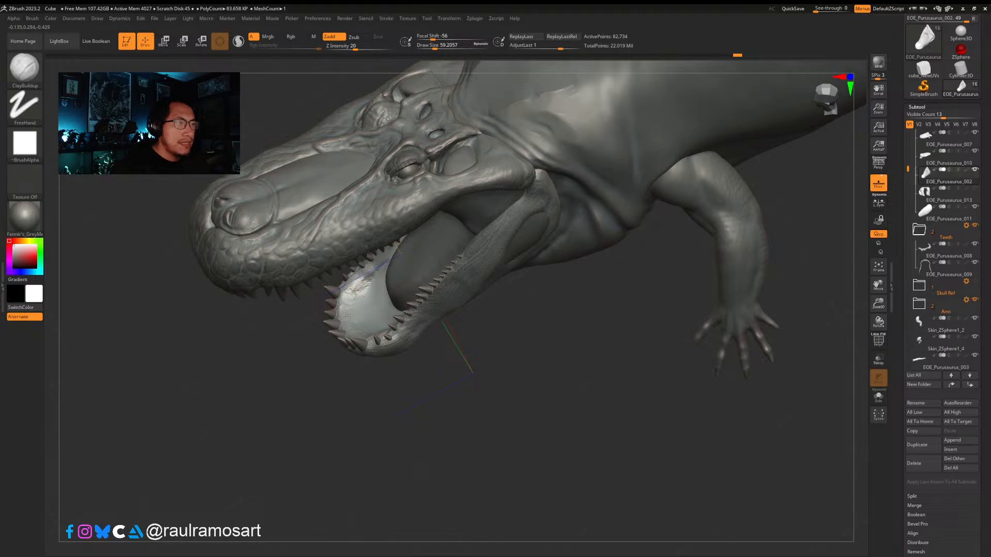
# Step: Continue the ClayBuildup ridge from the front gum back along the inside of the far side teeth
pyautogui.moveTo(347, 316); pyautogui.dragTo(351, 340, button='right')
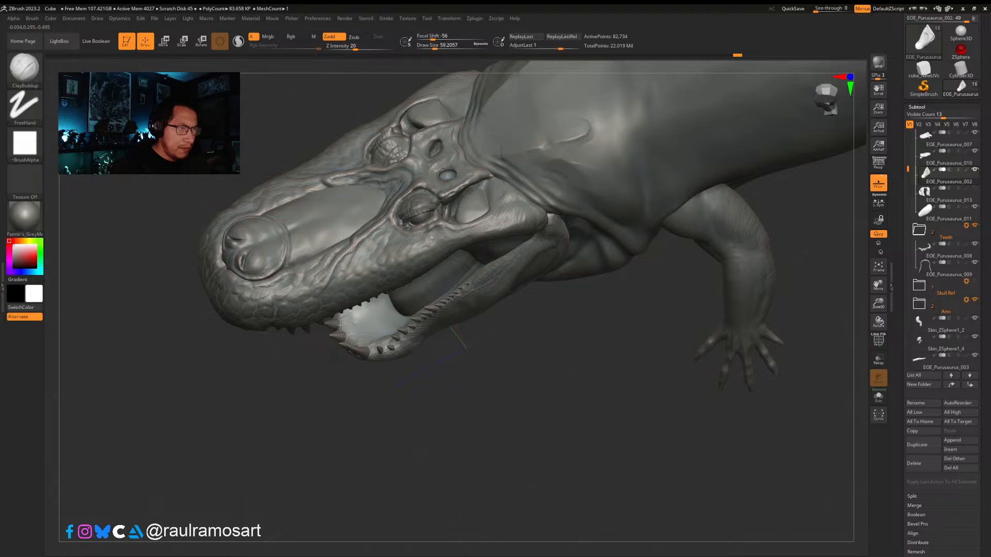
pyautogui.moveTo(352, 318)
pyautogui.mouseDown(button='right')
pyautogui.moveTo(366, 283)
pyautogui.moveTo(361, 263)
pyautogui.mouseUp(button='right')
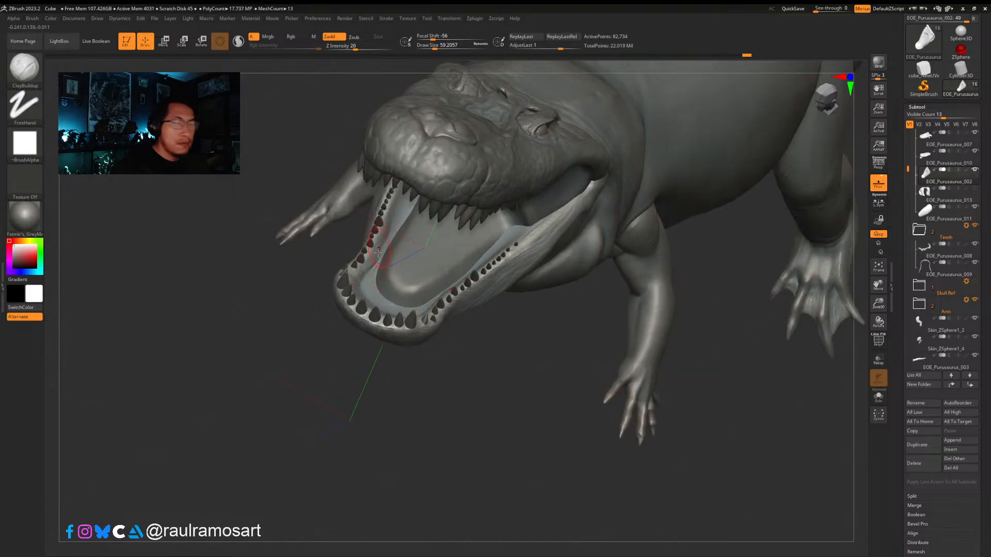
pyautogui.moveTo(400, 281); pyautogui.dragTo(381, 241, button='right')
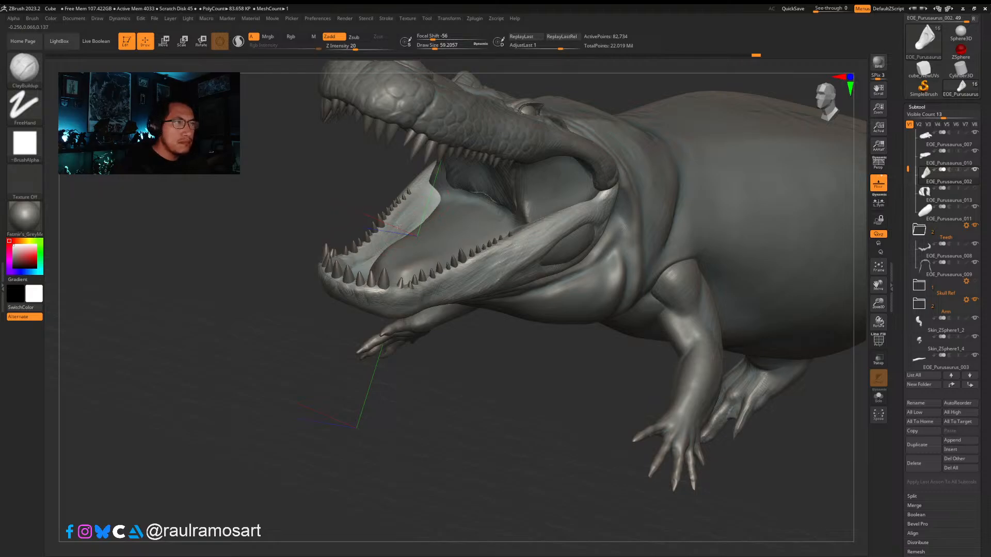
pyautogui.moveTo(421, 193); pyautogui.dragTo(398, 240, button='right')
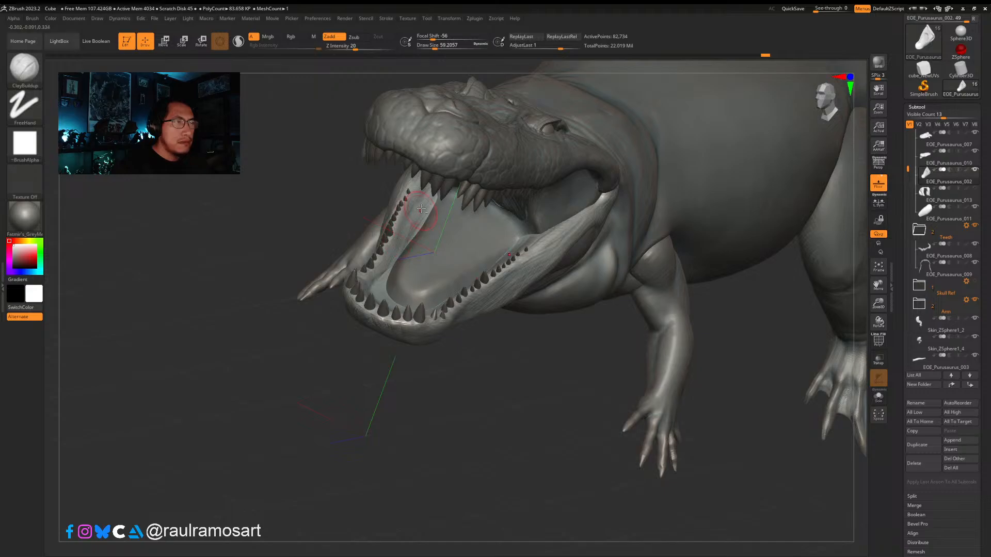
pyautogui.moveTo(422, 208); pyautogui.dragTo(412, 215, button='right')
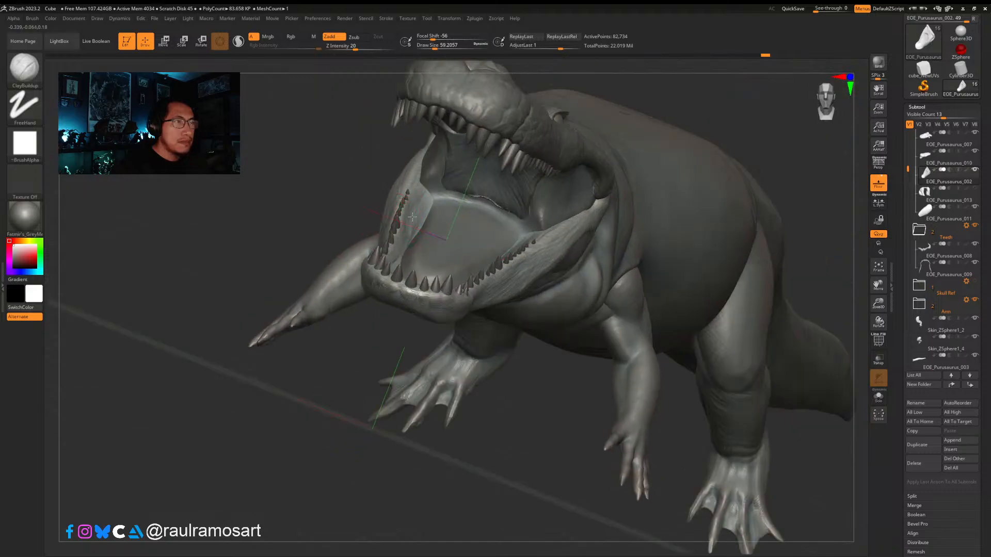
# Step: Smooth the lower jaw's inner wall beside the rear teeth and add more ClayBuildup strokes along it
pyautogui.moveTo(412, 217)
pyautogui.keyDown('shift'); pyautogui.mouseDown()
pyautogui.moveTo(422, 212)
pyautogui.moveTo(413, 216)
pyautogui.mouseUp(); pyautogui.keyUp('shift')
pyautogui.moveTo(413, 216)
pyautogui.mouseDown(button='right')
pyautogui.moveTo(391, 233)
pyautogui.moveTo(422, 206)
pyautogui.mouseUp(button='right')
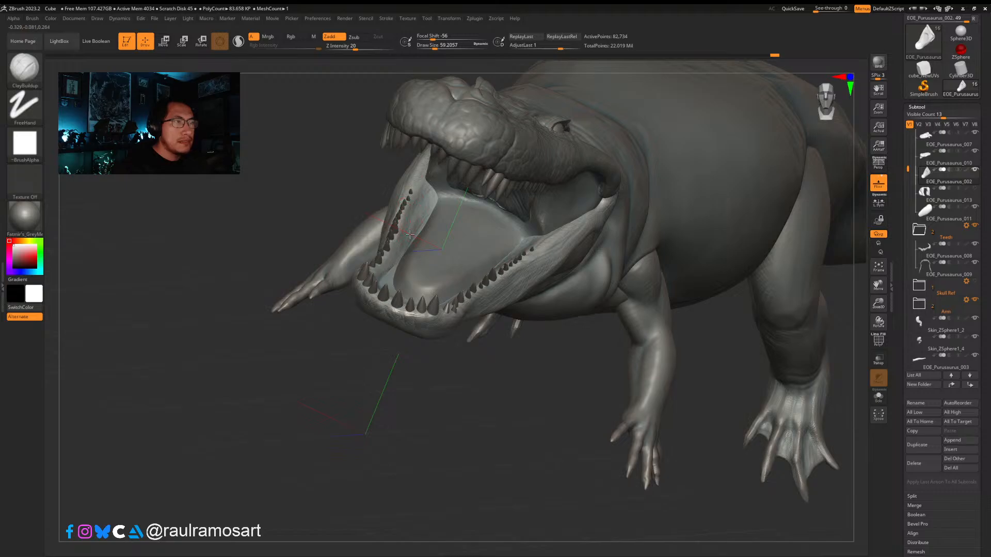
pyautogui.moveTo(431, 194); pyautogui.dragTo(435, 206)
pyautogui.moveTo(399, 244); pyautogui.dragTo(396, 261)
pyautogui.moveTo(396, 261)
pyautogui.mouseDown(button='right')
pyautogui.moveTo(413, 304)
pyautogui.moveTo(377, 299)
pyautogui.mouseUp(button='right')
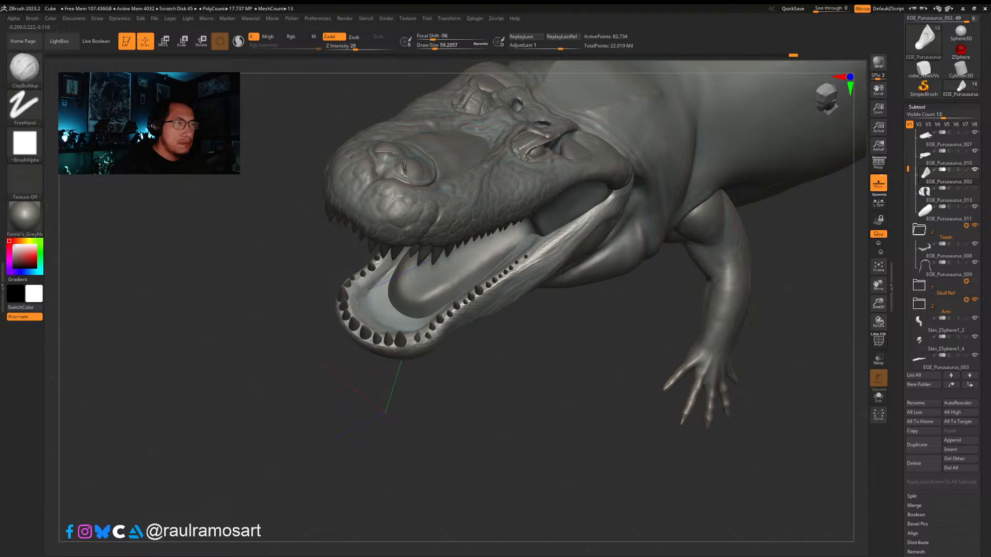
# Step: Build up the inner gum surface between the tongue and the lower jaw's front teeth with more ClayBuildup strokes
pyautogui.moveTo(357, 279); pyautogui.dragTo(364, 282)
pyautogui.moveTo(381, 282); pyautogui.dragTo(377, 299, button='right')
pyautogui.moveTo(377, 303); pyautogui.dragTo(400, 316)
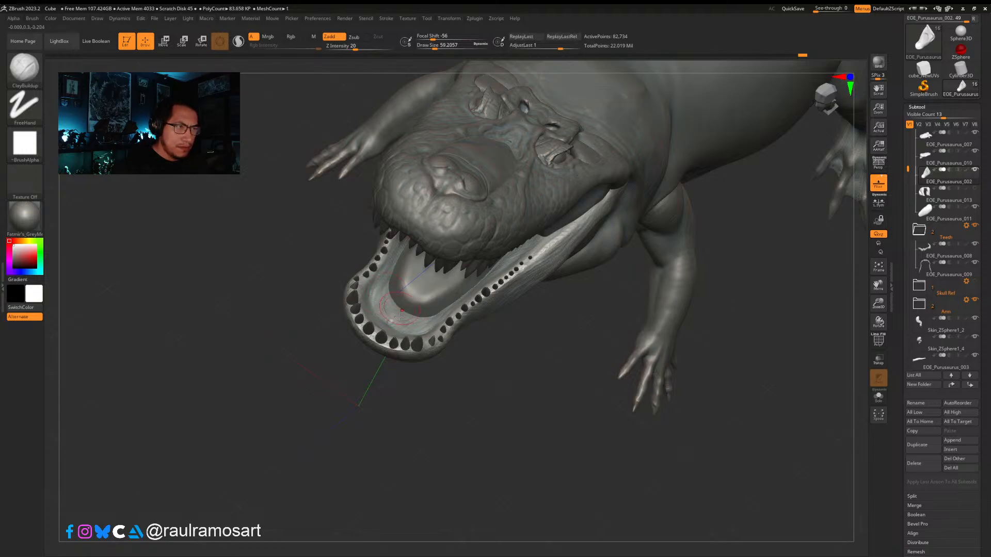
pyautogui.moveTo(485, 440); pyautogui.dragTo(478, 421, button='right')
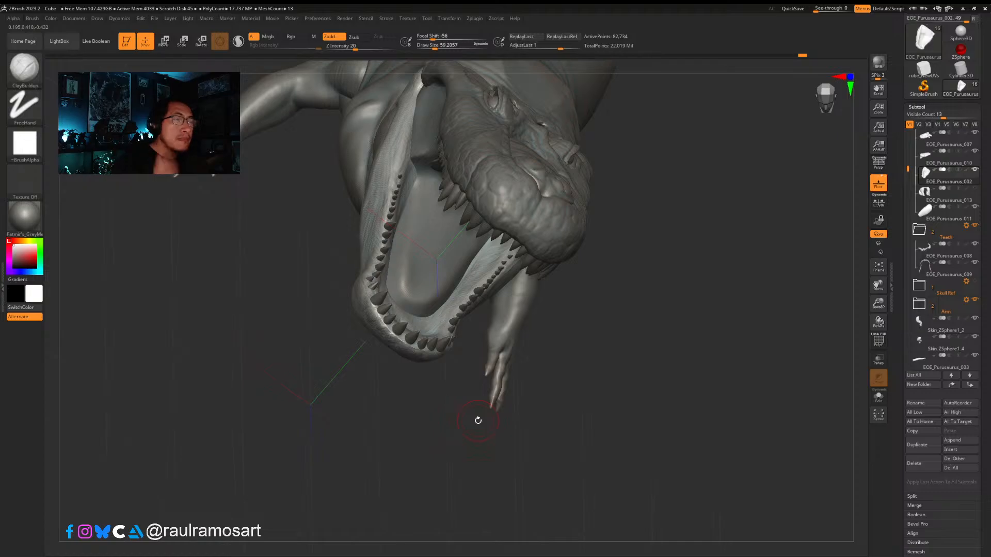
# Step: Add volume to the underside of the chin at the lower jaw's tip with ClayBuildup strokes
pyautogui.moveTo(555, 429); pyautogui.dragTo(626, 294, button='right')
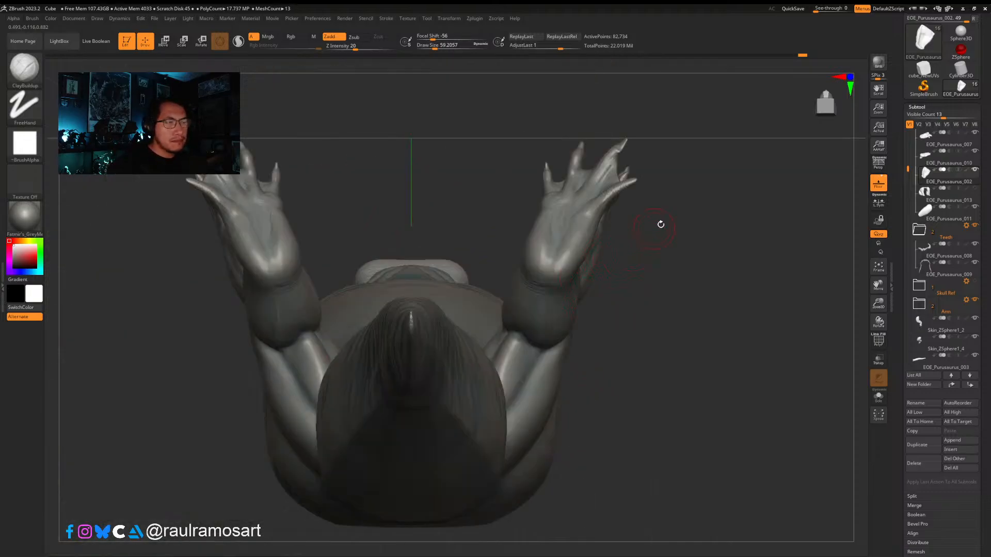
pyautogui.moveTo(660, 224); pyautogui.dragTo(380, 235, button='right')
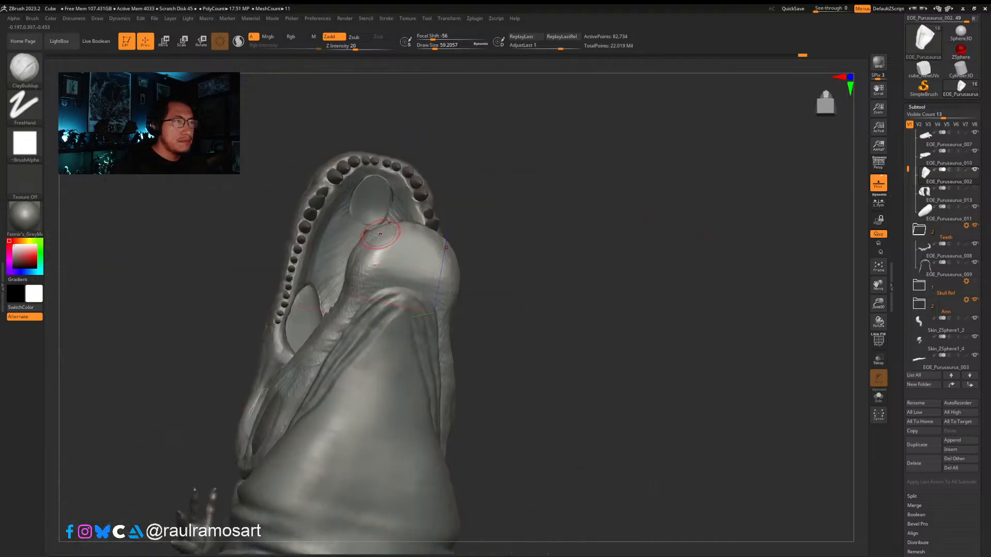
pyautogui.moveTo(380, 234)
pyautogui.mouseDown()
pyautogui.moveTo(447, 262)
pyautogui.moveTo(381, 256)
pyautogui.moveTo(431, 261)
pyautogui.moveTo(384, 278)
pyautogui.moveTo(434, 242)
pyautogui.moveTo(392, 286)
pyautogui.moveTo(426, 260)
pyautogui.moveTo(384, 269)
pyautogui.mouseUp()
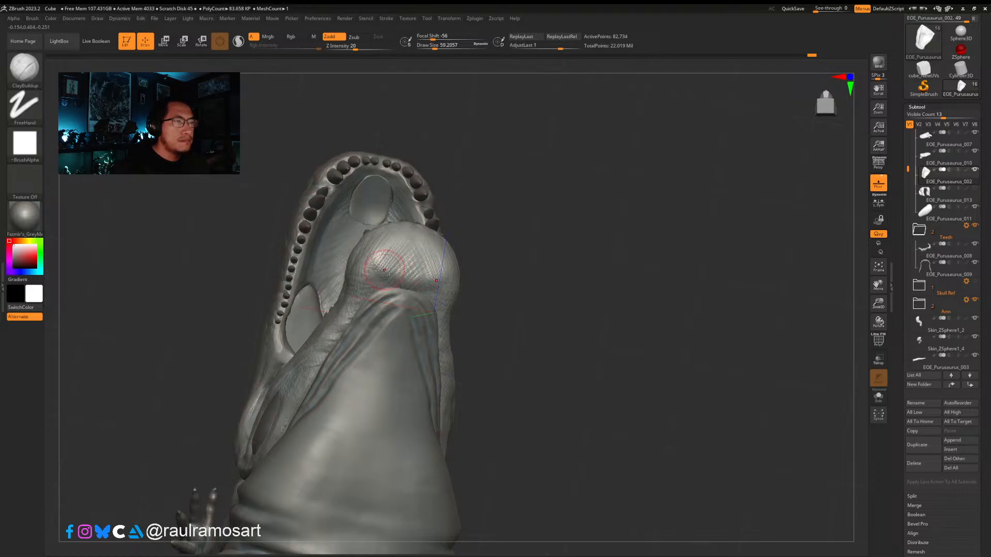
pyautogui.moveTo(385, 270); pyautogui.dragTo(381, 249, button='right')
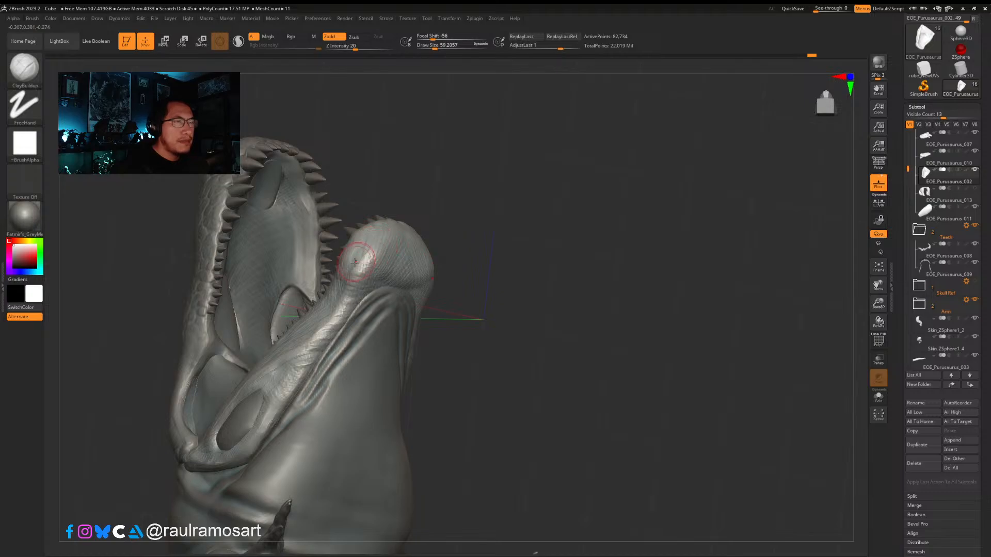
# Step: Build up the outer side of the lower jaw's tip just below the front teeth with ClayBuildup
pyautogui.moveTo(349, 274); pyautogui.dragTo(370, 253, button='right')
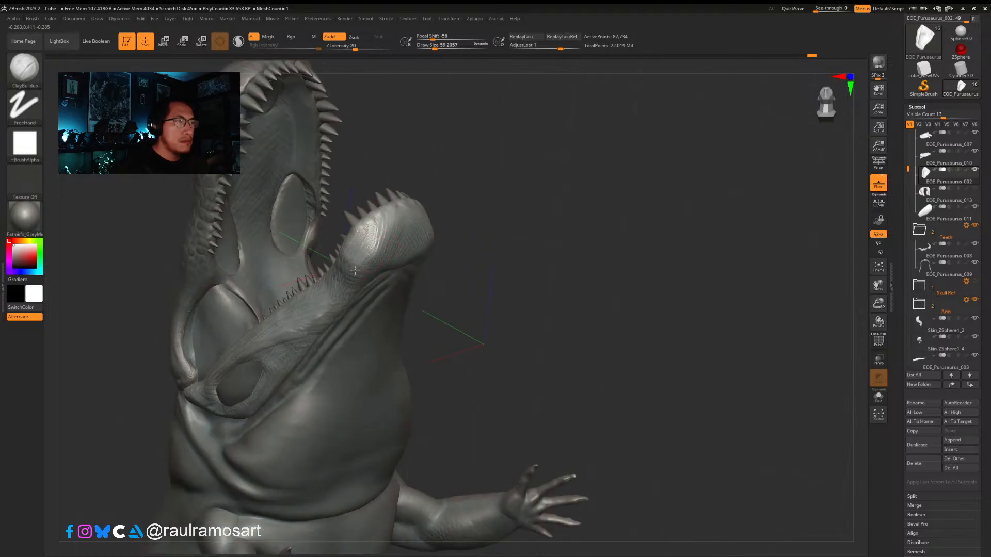
pyautogui.moveTo(360, 258); pyautogui.dragTo(355, 242, button='right')
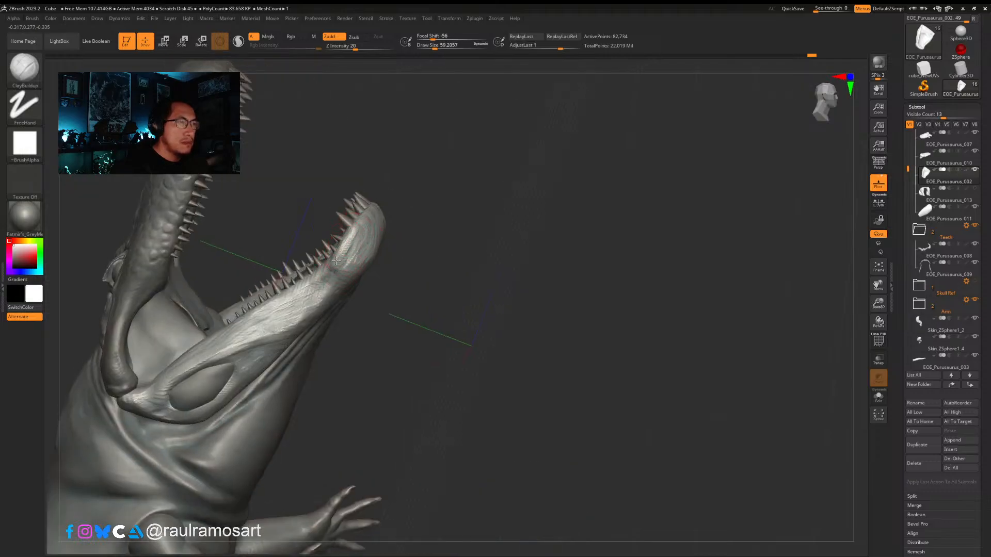
pyautogui.moveTo(336, 261); pyautogui.dragTo(352, 250)
pyautogui.moveTo(345, 257); pyautogui.dragTo(456, 317, button='right')
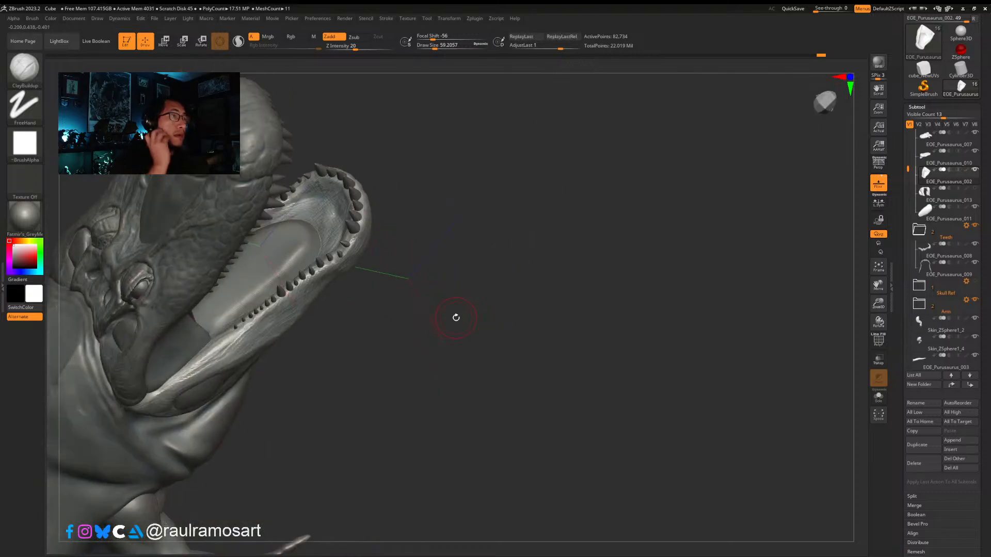
# Step: Add ClayBuildup strokes across the mouth floor between the tongue tip and the front tooth row
pyautogui.moveTo(532, 294); pyautogui.dragTo(432, 217, button='right')
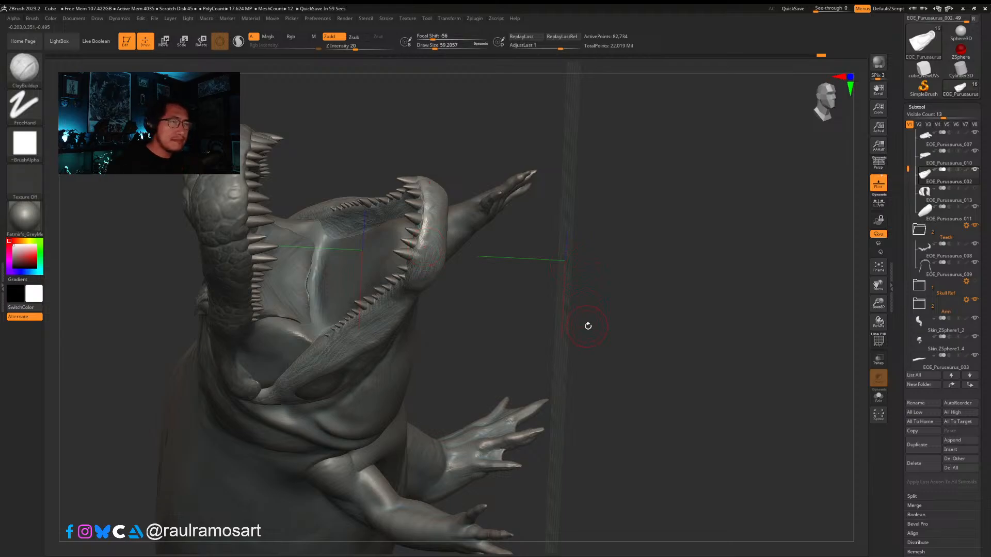
pyautogui.moveTo(588, 326); pyautogui.dragTo(502, 327)
pyautogui.moveTo(433, 222)
pyautogui.mouseDown(button='right')
pyautogui.moveTo(441, 183)
pyautogui.moveTo(443, 237)
pyautogui.moveTo(471, 175)
pyautogui.moveTo(438, 195)
pyautogui.moveTo(470, 274)
pyautogui.moveTo(471, 249)
pyautogui.moveTo(474, 263)
pyautogui.mouseUp(button='right')
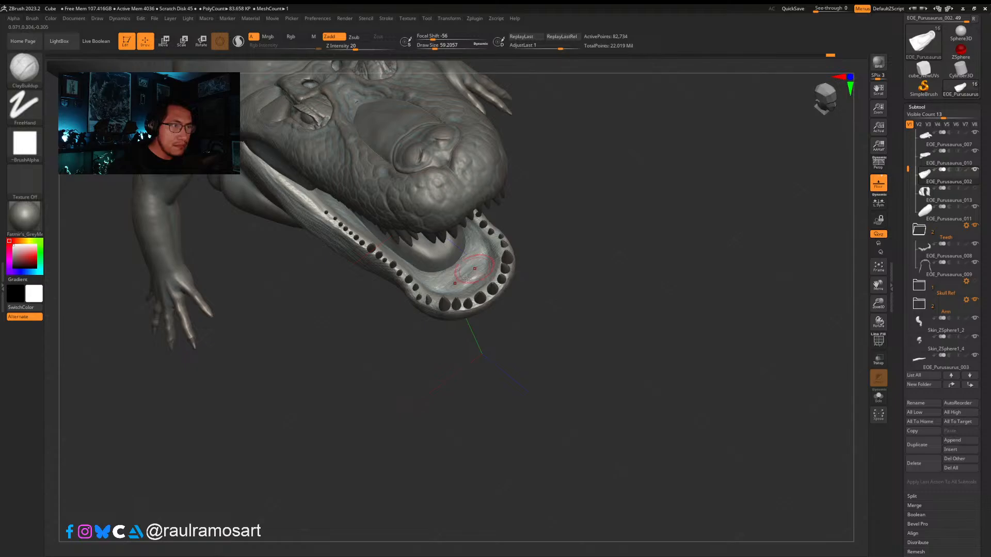
pyautogui.moveTo(474, 263); pyautogui.dragTo(457, 269)
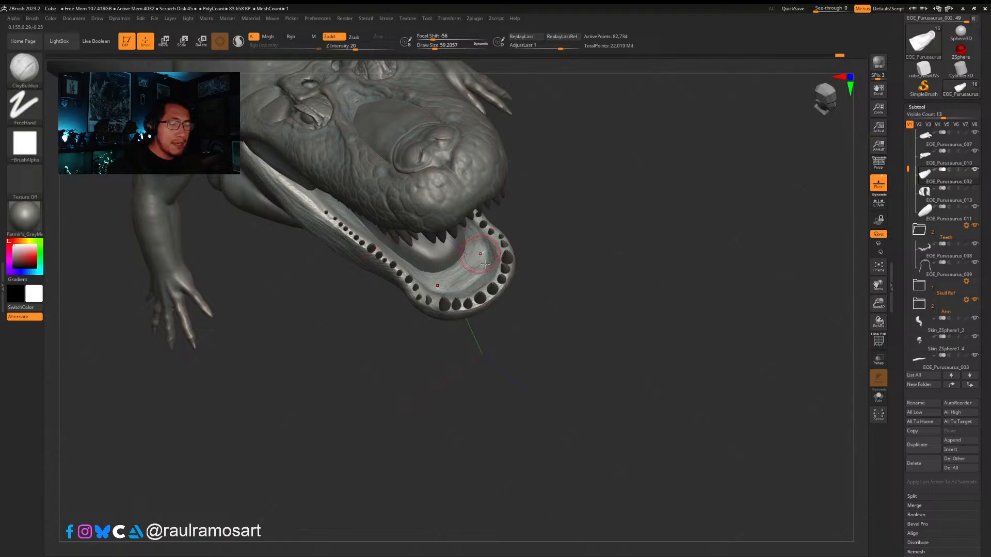
pyautogui.moveTo(485, 264)
pyautogui.mouseDown(button='right')
pyautogui.moveTo(464, 265)
pyautogui.moveTo(544, 381)
pyautogui.moveTo(533, 309)
pyautogui.mouseUp(button='right')
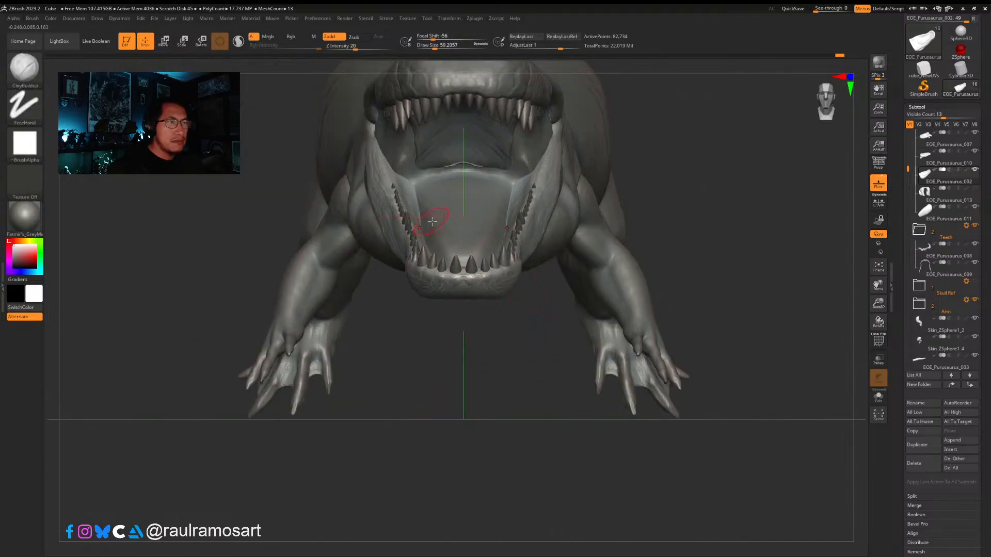
# Step: Fill out the front gum surface around the tongue tip with ClayBuildup, working it from several angles
pyautogui.moveTo(433, 222)
pyautogui.mouseDown(button='right')
pyautogui.moveTo(397, 256)
pyautogui.moveTo(402, 248)
pyautogui.moveTo(404, 278)
pyautogui.moveTo(388, 288)
pyautogui.mouseUp(button='right')
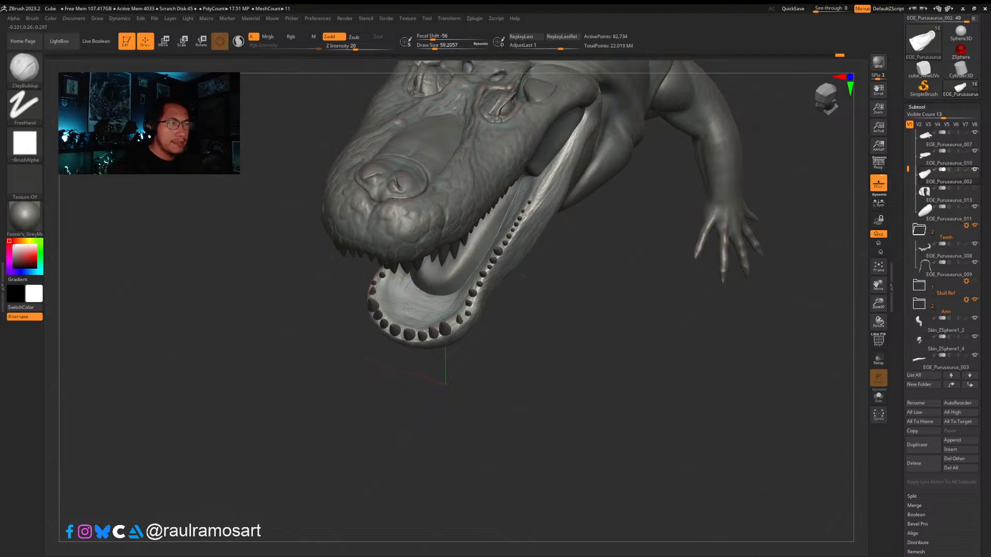
pyautogui.moveTo(408, 309); pyautogui.dragTo(406, 294)
pyautogui.moveTo(408, 285); pyautogui.dragTo(422, 295, button='right')
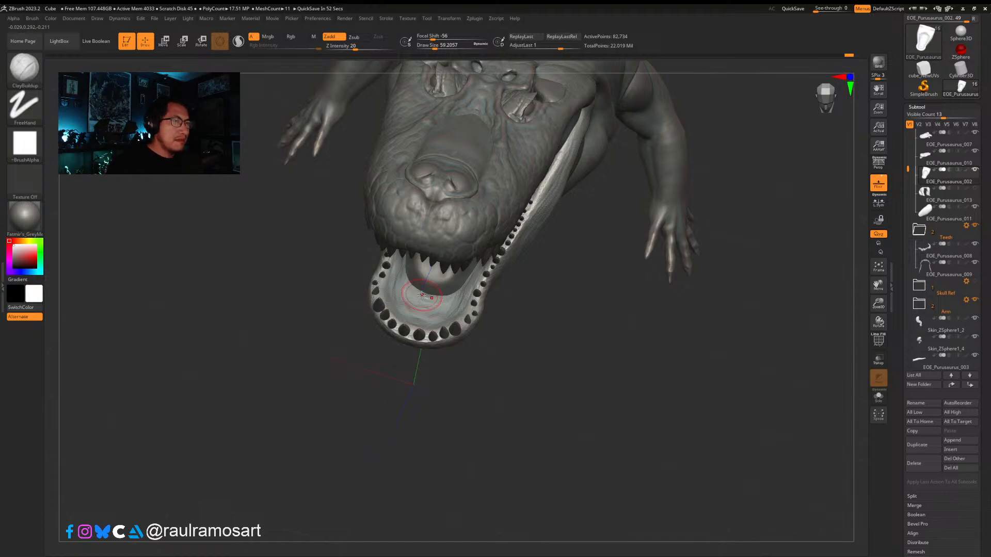
pyautogui.moveTo(422, 295); pyautogui.dragTo(399, 270, button='right')
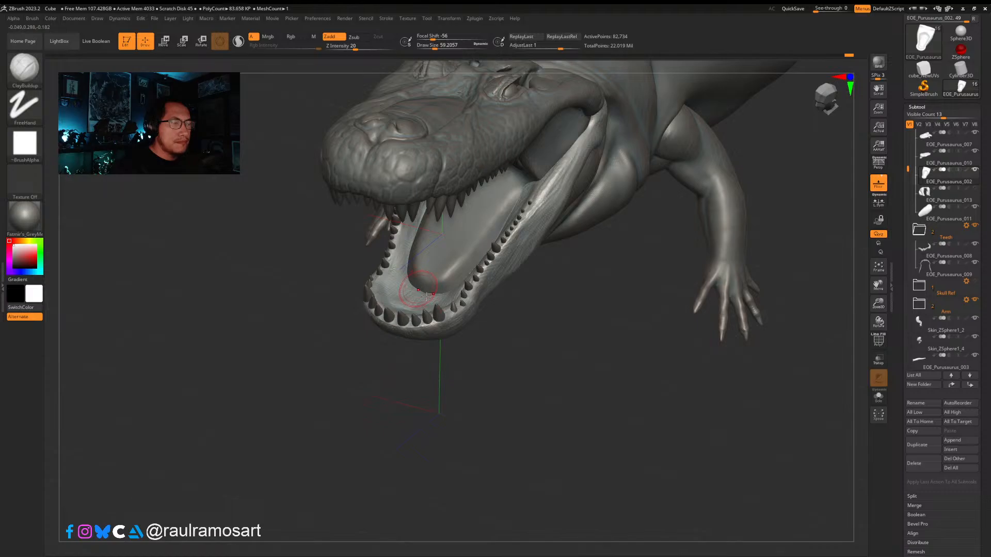
pyautogui.moveTo(408, 294); pyautogui.dragTo(396, 289, button='right')
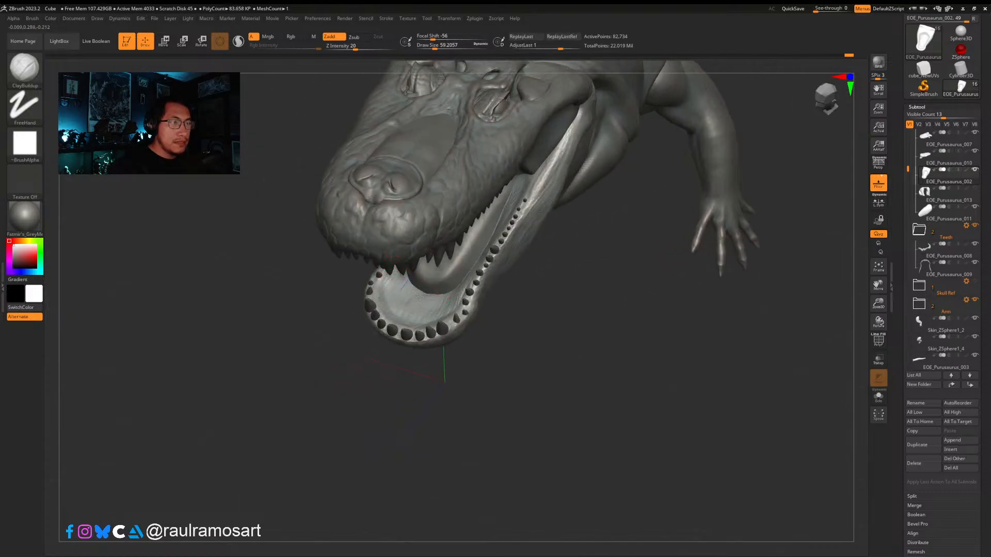
# Step: Build up the lower jaw's inner wall between the side teeth and the tongue, back to the rear teeth
pyautogui.moveTo(422, 309)
pyautogui.mouseDown(button='right')
pyautogui.moveTo(395, 248)
pyautogui.moveTo(396, 258)
pyautogui.mouseUp(button='right')
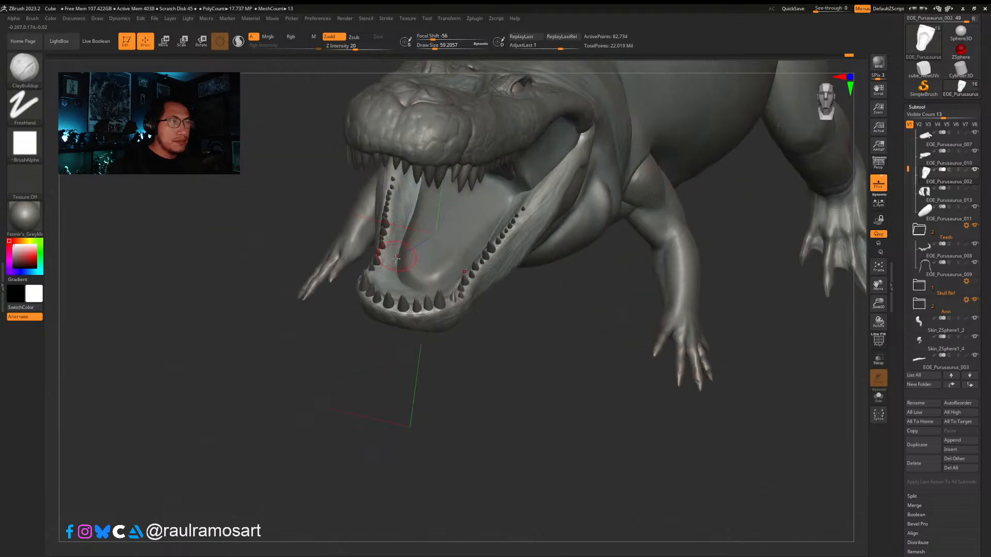
pyautogui.moveTo(409, 214); pyautogui.dragTo(403, 170, button='right')
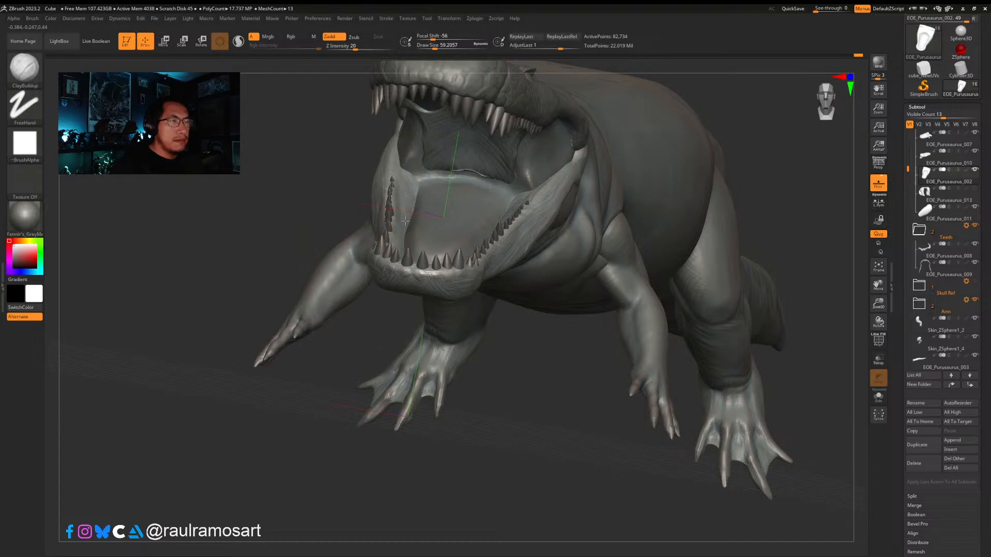
pyautogui.moveTo(419, 198); pyautogui.dragTo(410, 220, button='right')
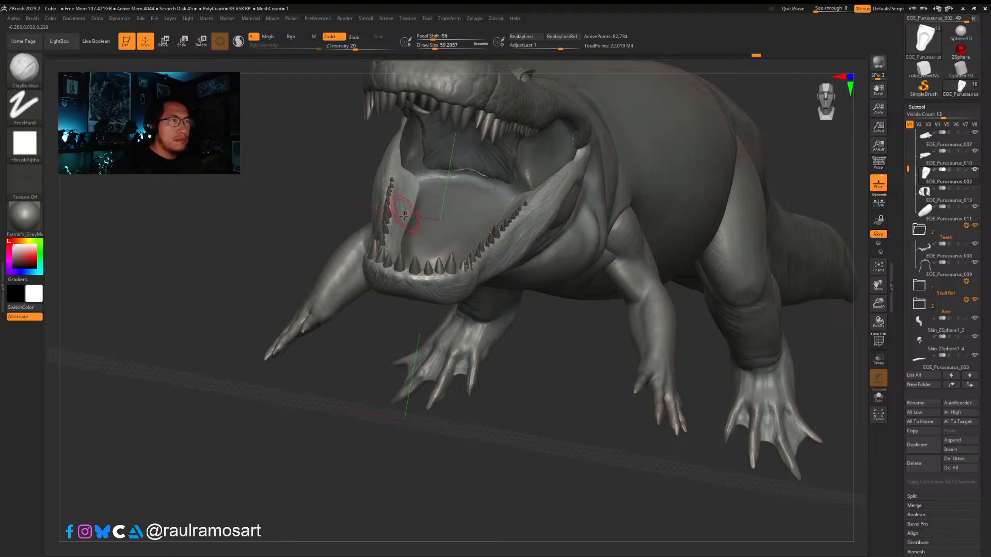
# Step: Reduce the brush's draw size to about 34.8 and build up the outer gum edge along the lower side teeth
pyautogui.moveTo(404, 215); pyautogui.dragTo(376, 205, button='right')
pyautogui.press('s')
pyautogui.moveTo(376, 206); pyautogui.dragTo(372, 206)
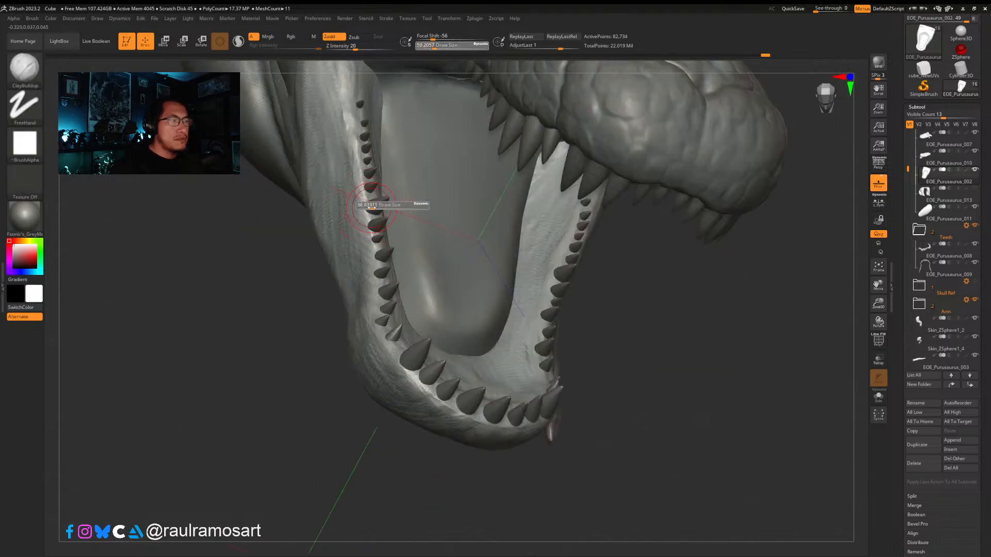
pyautogui.moveTo(384, 210); pyautogui.dragTo(361, 214, button='right')
pyautogui.moveTo(362, 206)
pyautogui.mouseDown()
pyautogui.moveTo(367, 257)
pyautogui.moveTo(369, 242)
pyautogui.moveTo(377, 266)
pyautogui.moveTo(383, 250)
pyautogui.moveTo(394, 278)
pyautogui.mouseUp()
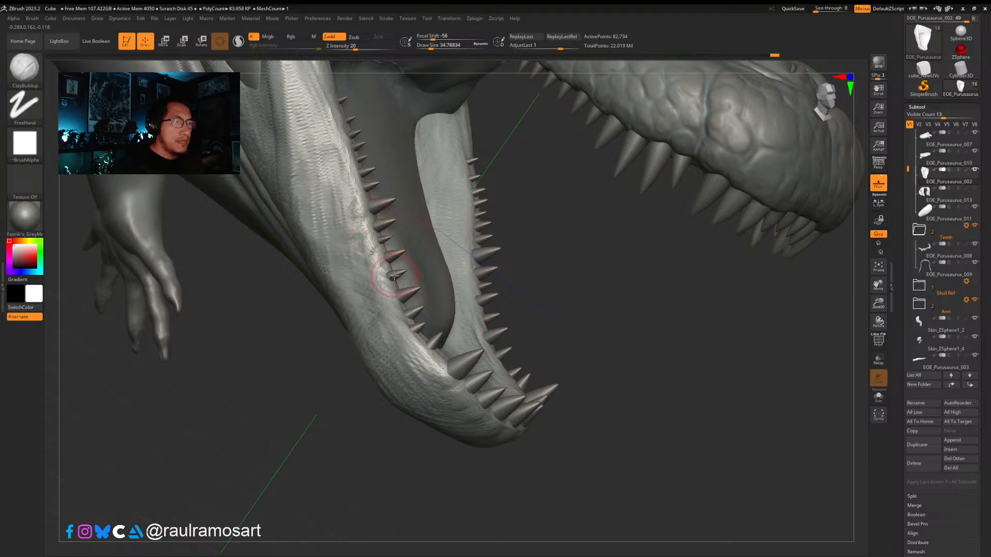
# Step: Extend the raised outer gum line with ClayBuildup along the bases of the lower jaw's middle and rear teeth
pyautogui.moveTo(402, 281)
pyautogui.mouseDown(button='right')
pyautogui.moveTo(606, 447)
pyautogui.moveTo(482, 452)
pyautogui.mouseUp(button='right')
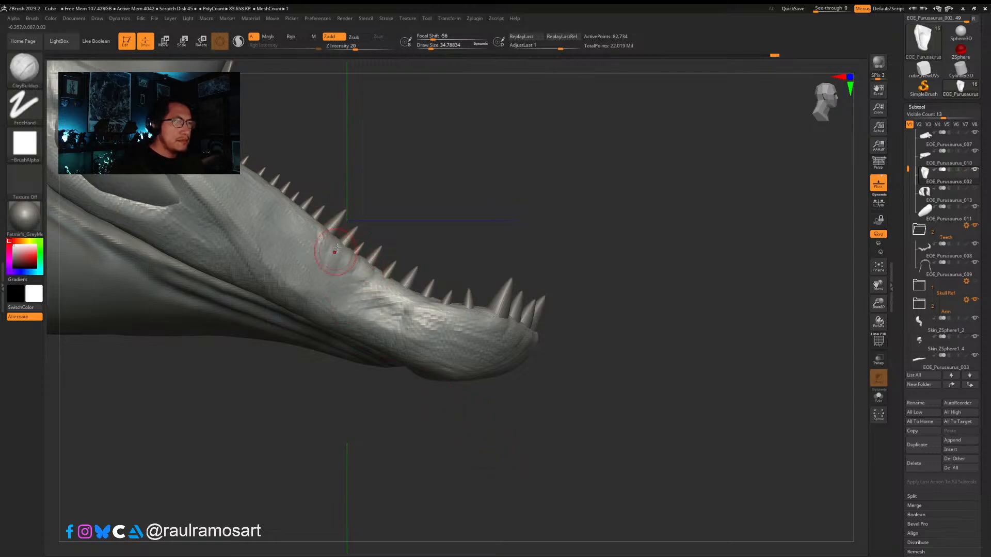
pyautogui.keyDown('alt'); pyautogui.moveTo(324, 237); pyautogui.dragTo(420, 310, button='right'); pyautogui.keyUp('alt')
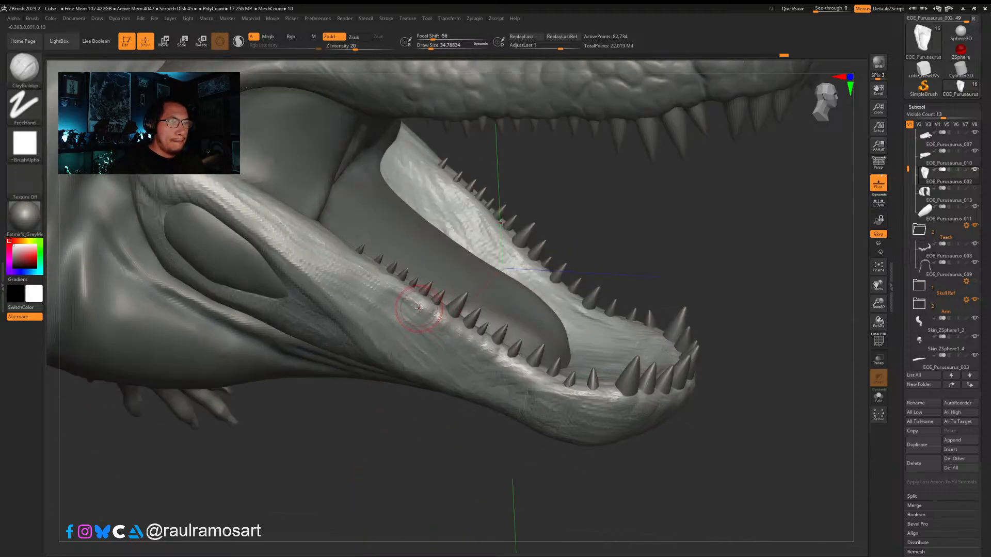
pyautogui.moveTo(419, 308); pyautogui.dragTo(408, 297)
pyautogui.press('shift')
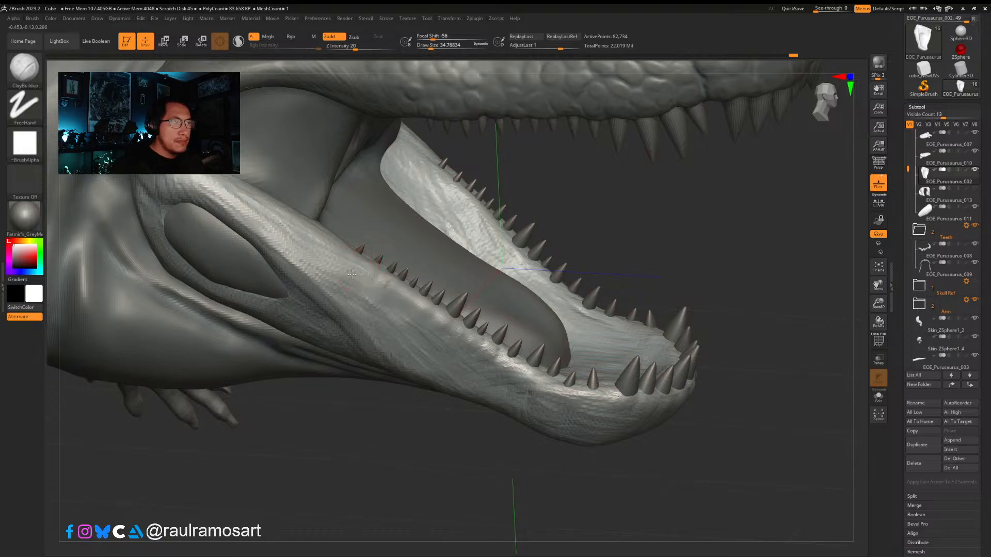
# Step: Increase the draw size to about 51.2 and build up the jaw surface just behind and below the rearmost teeth
pyautogui.press('s')
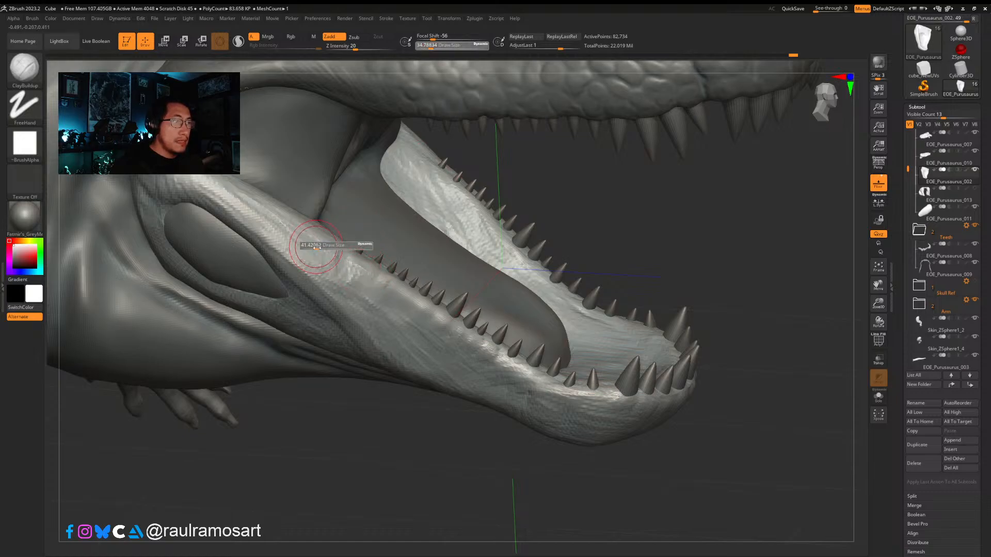
pyautogui.moveTo(317, 248); pyautogui.dragTo(319, 248)
pyautogui.moveTo(324, 255)
pyautogui.mouseDown()
pyautogui.moveTo(330, 260)
pyautogui.moveTo(313, 244)
pyautogui.moveTo(333, 272)
pyautogui.mouseUp()
pyautogui.moveTo(333, 272)
pyautogui.mouseDown()
pyautogui.moveTo(336, 296)
pyautogui.moveTo(269, 232)
pyautogui.moveTo(400, 366)
pyautogui.moveTo(361, 314)
pyautogui.mouseUp()
# Step: Build up the lower jaw's outer side from the rear teeth back to the rim of the rear opening
pyautogui.moveTo(394, 361); pyautogui.dragTo(665, 369, button='right')
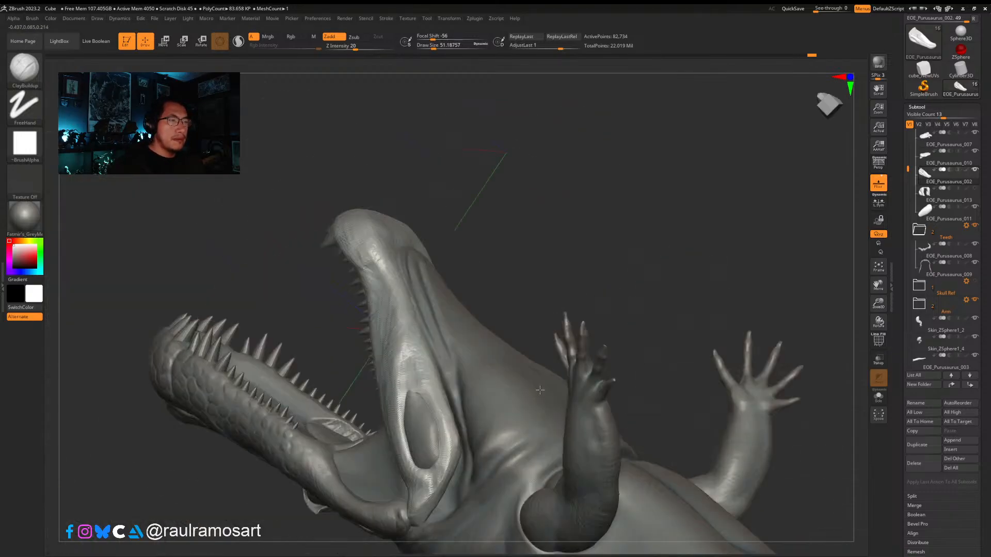
pyautogui.keyDown('alt'); pyautogui.moveTo(432, 429); pyautogui.dragTo(430, 312, button='right'); pyautogui.keyUp('alt')
pyautogui.moveTo(405, 251)
pyautogui.mouseDown()
pyautogui.moveTo(404, 222)
pyautogui.moveTo(447, 330)
pyautogui.moveTo(423, 392)
pyautogui.moveTo(417, 383)
pyautogui.mouseUp()
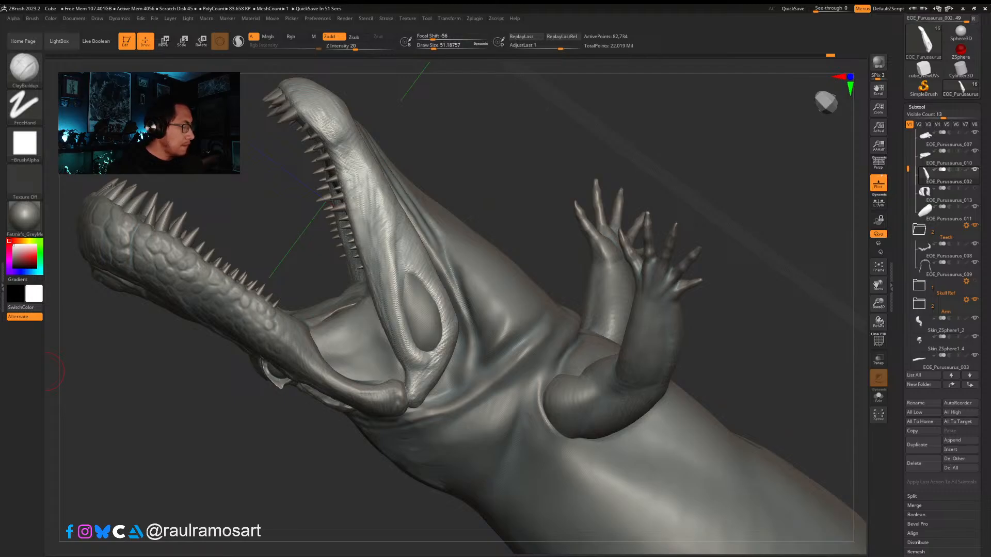
pyautogui.press('super')
pyautogui.press('super')
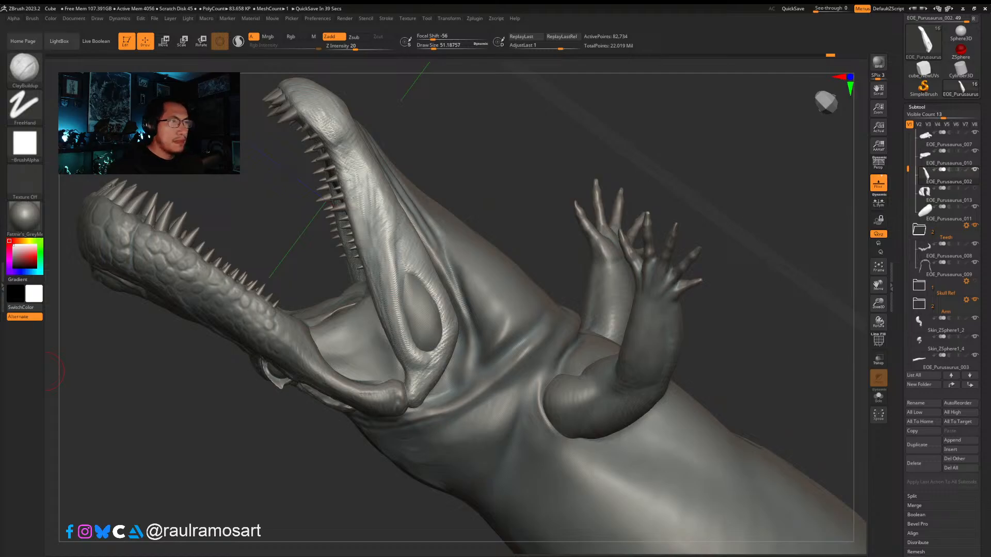
# Step: Add ClayBuildup strokes along the jaw bar beside and ahead of the rear opening, undoing one stroke
pyautogui.moveTo(457, 147)
pyautogui.mouseDown()
pyautogui.moveTo(356, 205)
pyautogui.moveTo(388, 281)
pyautogui.moveTo(405, 365)
pyautogui.moveTo(387, 294)
pyautogui.mouseUp()
pyautogui.moveTo(388, 294); pyautogui.dragTo(422, 343, button='right')
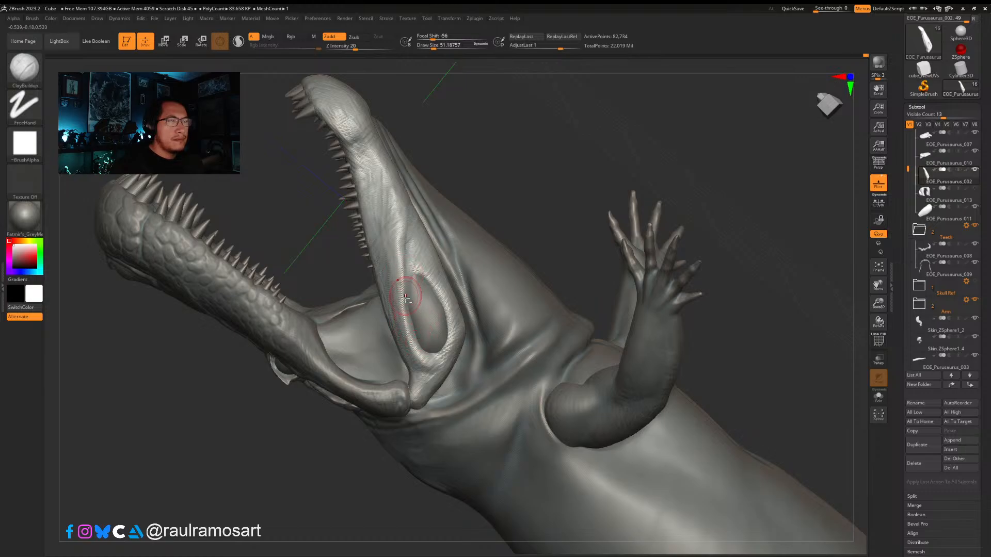
pyautogui.hotkey('ctrl', 'z')
pyautogui.moveTo(397, 227)
pyautogui.mouseDown()
pyautogui.moveTo(397, 279)
pyautogui.moveTo(398, 230)
pyautogui.mouseUp()
pyautogui.keyDown('alt'); pyautogui.moveTo(391, 234); pyautogui.dragTo(418, 309, button='right'); pyautogui.keyUp('alt')
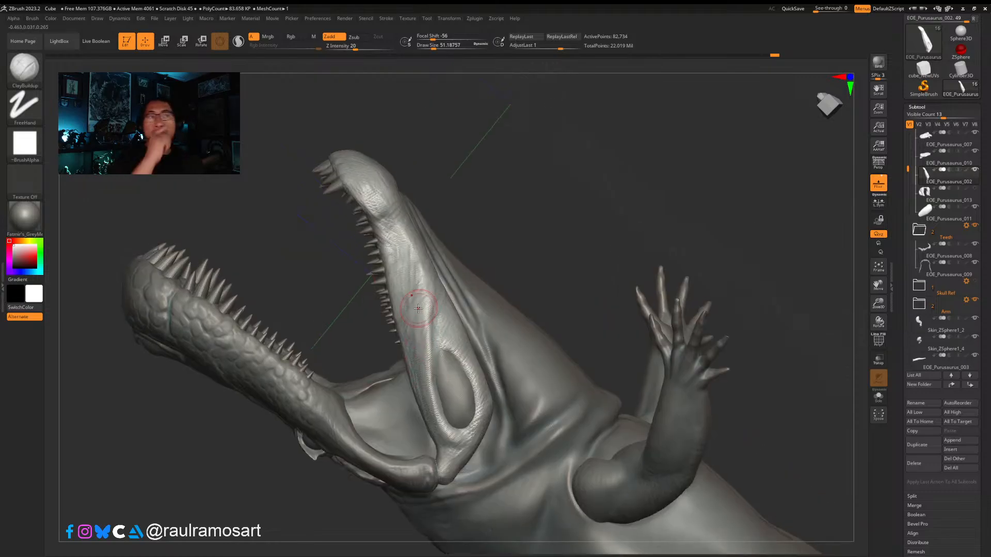
# Step: Build up the inner wall behind the lower jaw's front teeth with ClayBuildup, raising the draw size to about 73.9
pyautogui.moveTo(354, 215); pyautogui.dragTo(348, 183, button='right')
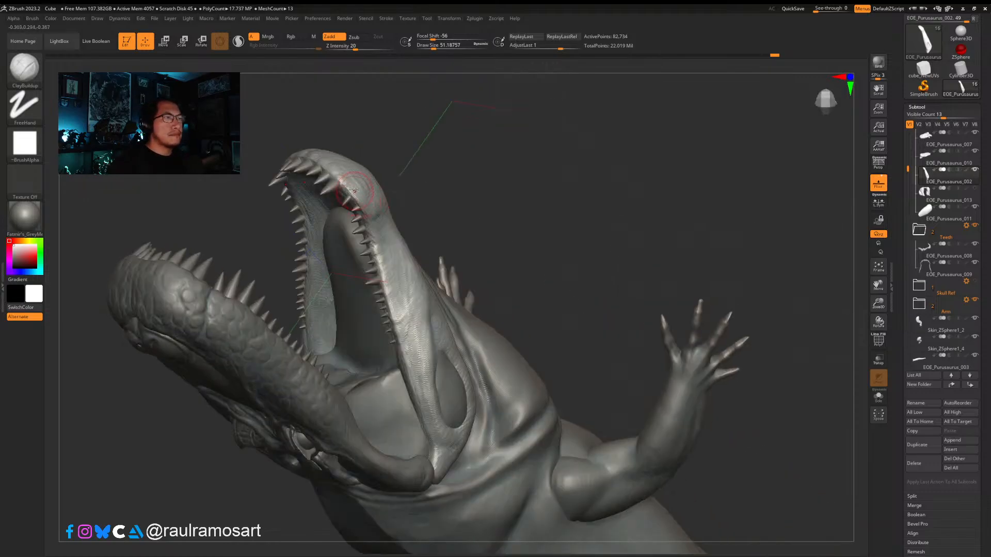
pyautogui.keyDown('ctrl'); pyautogui.keyDown('shift'); pyautogui.click(361, 194); pyautogui.keyUp('shift'); pyautogui.keyUp('ctrl')
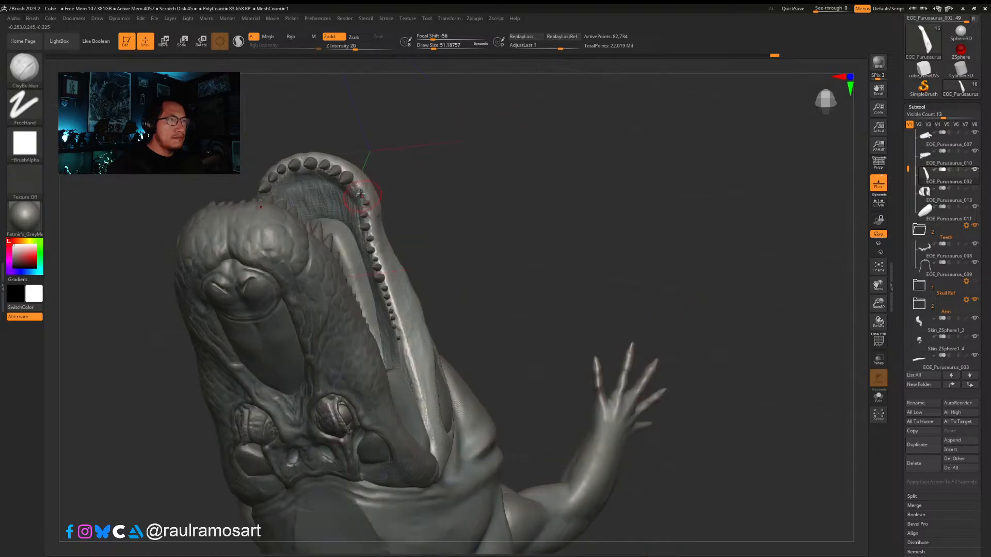
pyautogui.moveTo(351, 199); pyautogui.dragTo(365, 187)
pyautogui.moveTo(385, 202); pyautogui.dragTo(312, 199, button='right')
pyautogui.press('s')
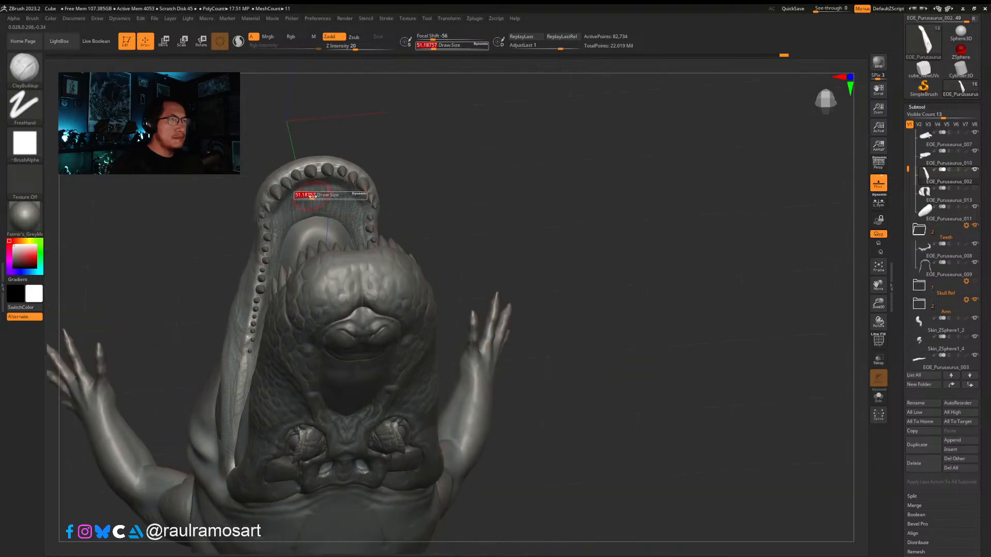
pyautogui.moveTo(310, 196); pyautogui.dragTo(314, 196)
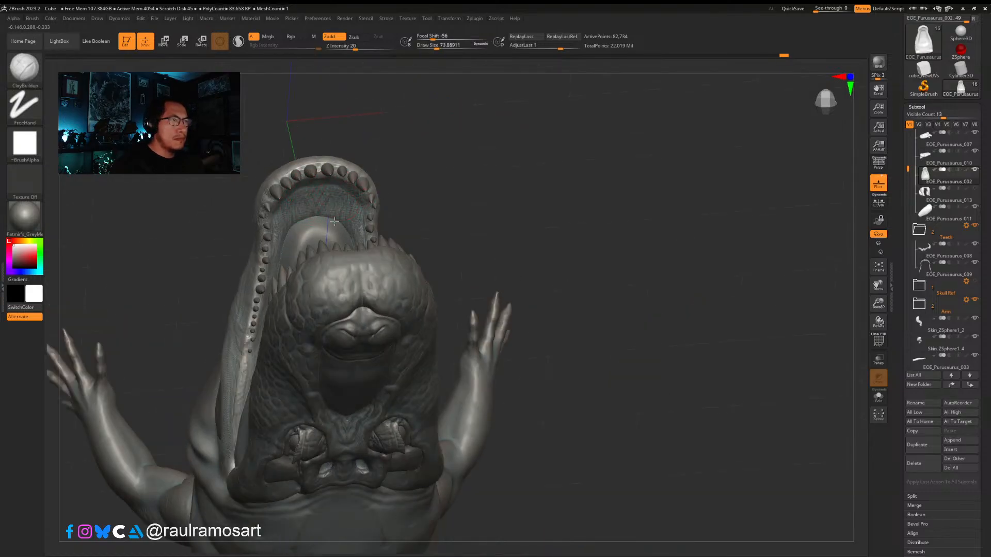
pyautogui.keyDown('ctrl'); pyautogui.keyDown('shift'); pyautogui.click(358, 211); pyautogui.keyUp('shift'); pyautogui.keyUp('ctrl')
pyautogui.moveTo(358, 212)
pyautogui.mouseDown(button='right')
pyautogui.moveTo(279, 236)
pyautogui.moveTo(310, 243)
pyautogui.moveTo(279, 235)
pyautogui.mouseUp(button='right')
pyautogui.press('s')
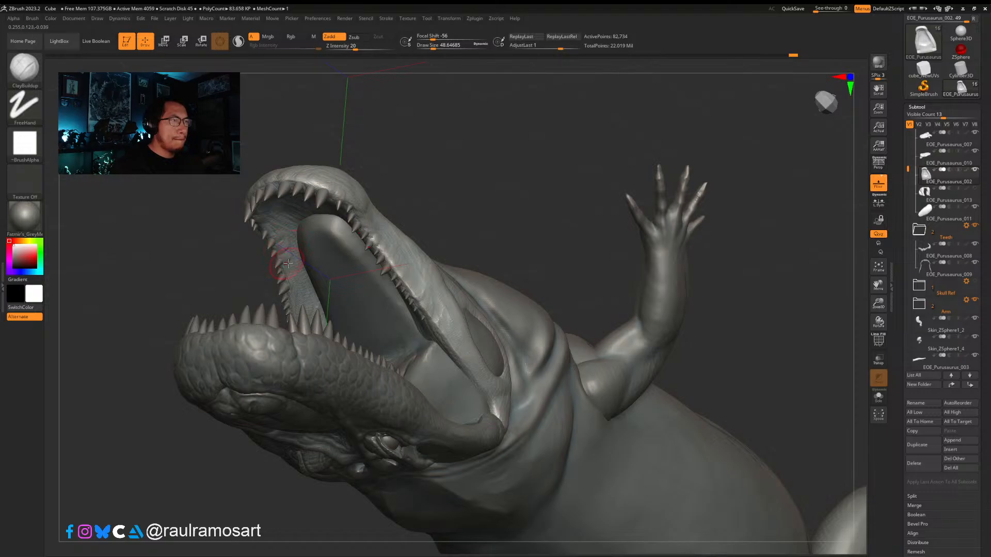
# Step: Select the EOE_Purusaurus_011 mesh filling the jaw's rear opening and add ClayBuildup strokes across it
pyautogui.moveTo(293, 285); pyautogui.dragTo(274, 261, button='right')
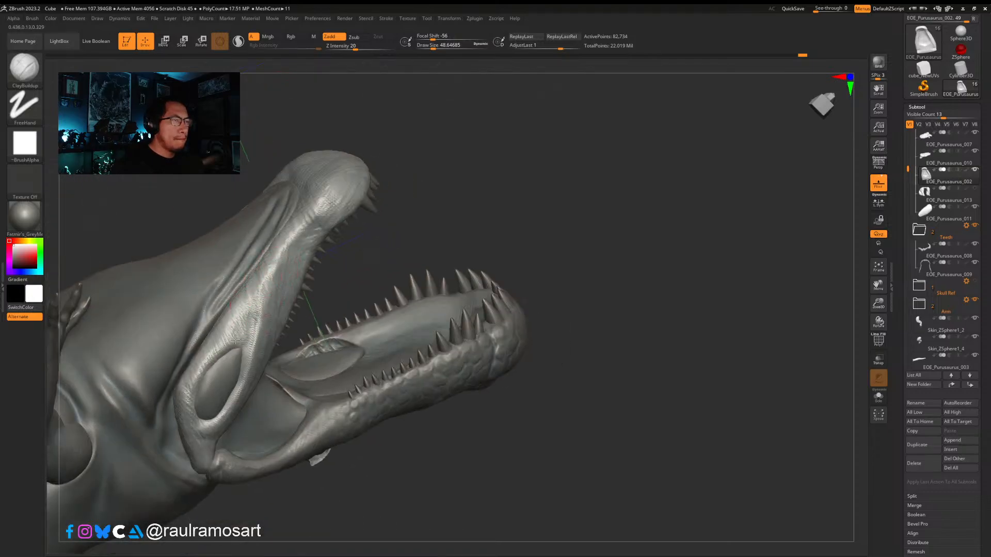
pyautogui.keyDown('alt'); pyautogui.click(211, 377); pyautogui.keyUp('alt')
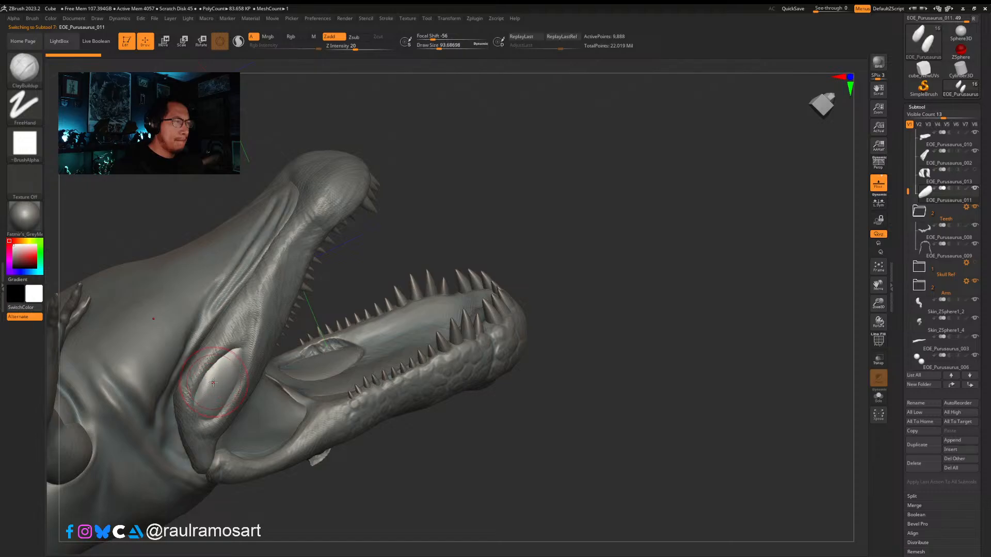
pyautogui.moveTo(213, 382); pyautogui.dragTo(214, 361)
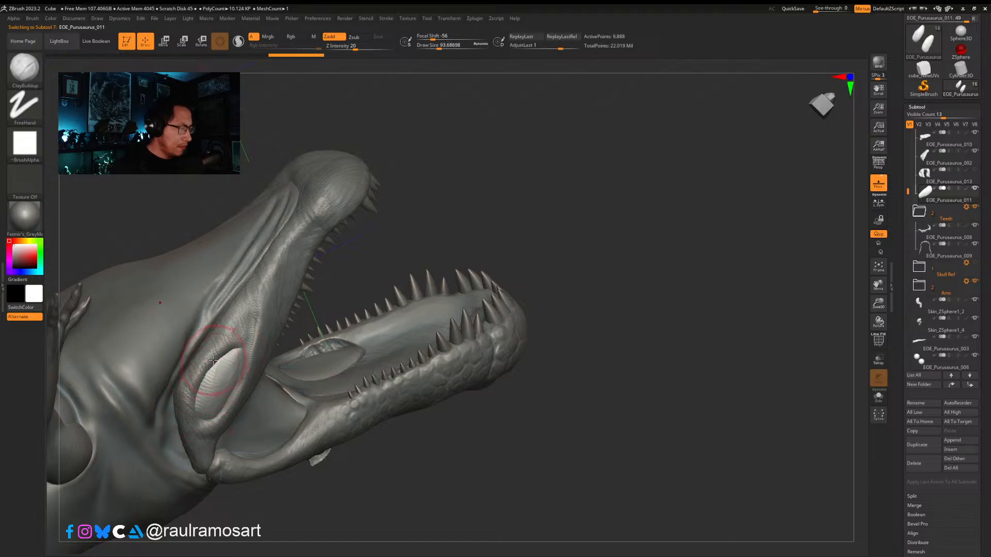
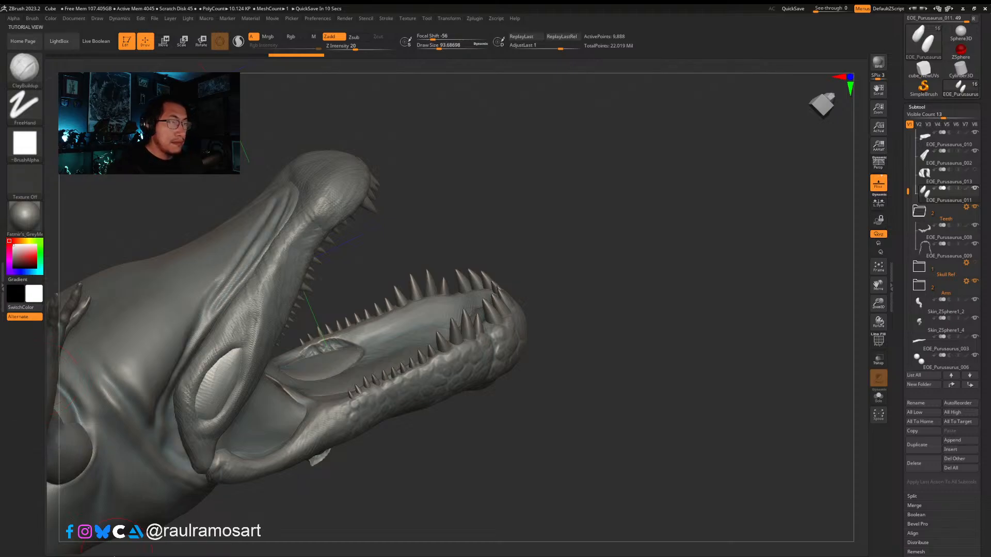
# Step: Show the hidden EOE_Purusaurus_013 jaw muscle subtool and bring the open mouth into a front view
pyautogui.moveTo(803, 294)
pyautogui.mouseDown()
pyautogui.moveTo(626, 266)
pyautogui.moveTo(551, 309)
pyautogui.moveTo(524, 277)
pyautogui.moveTo(575, 285)
pyautogui.moveTo(579, 305)
pyautogui.moveTo(579, 288)
pyautogui.moveTo(350, 270)
pyautogui.mouseUp()
pyautogui.moveTo(124, 279)
pyautogui.mouseDown()
pyautogui.moveTo(349, 282)
pyautogui.moveTo(455, 350)
pyautogui.moveTo(671, 289)
pyautogui.mouseUp()
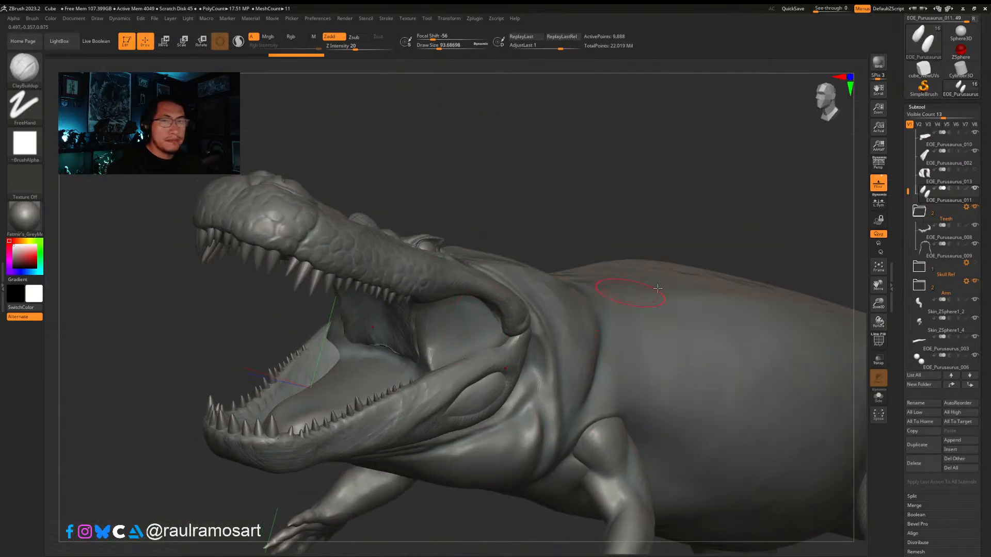
pyautogui.click(974, 173)
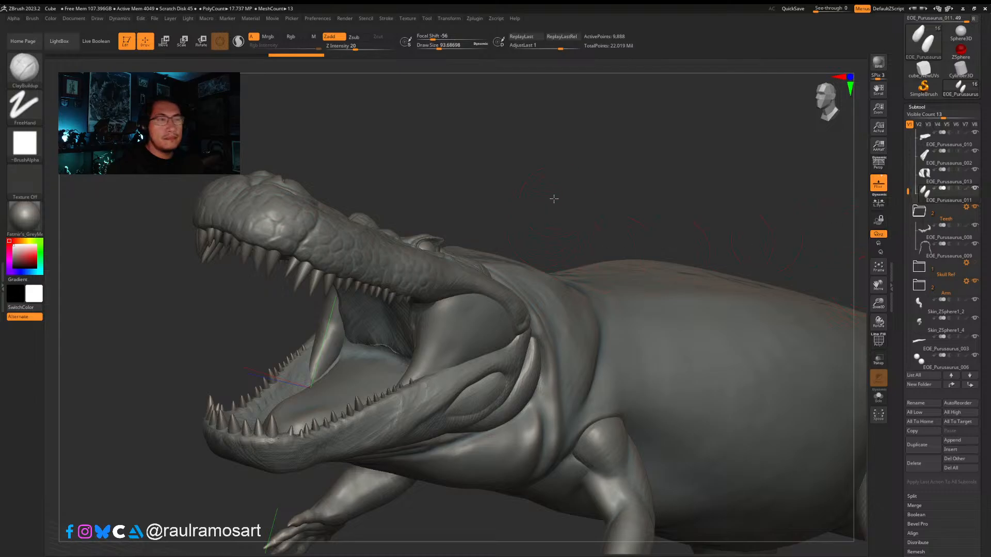
pyautogui.moveTo(554, 199); pyautogui.dragTo(563, 207)
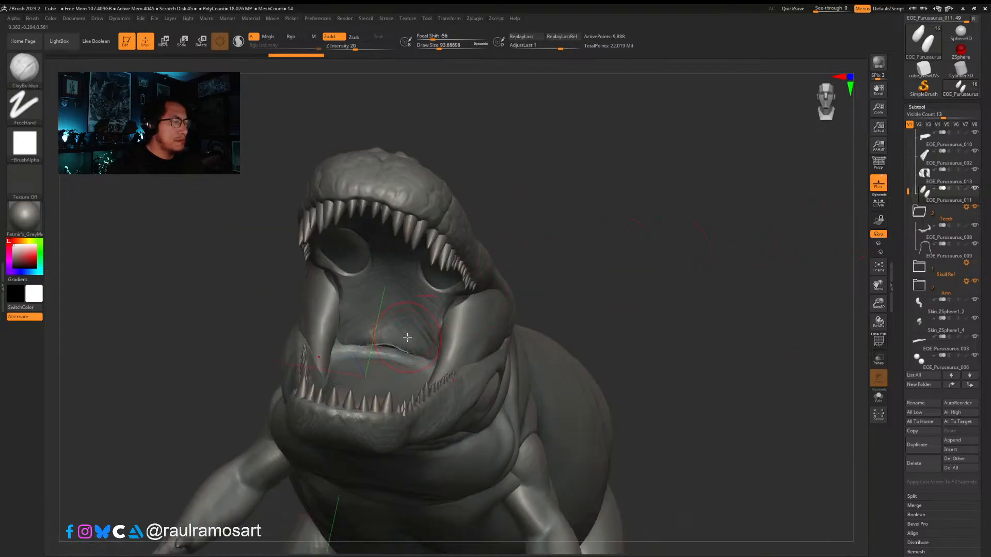
pyautogui.moveTo(416, 338)
pyautogui.mouseDown(button='right')
pyautogui.moveTo(428, 334)
pyautogui.moveTo(351, 342)
pyautogui.mouseUp(button='right')
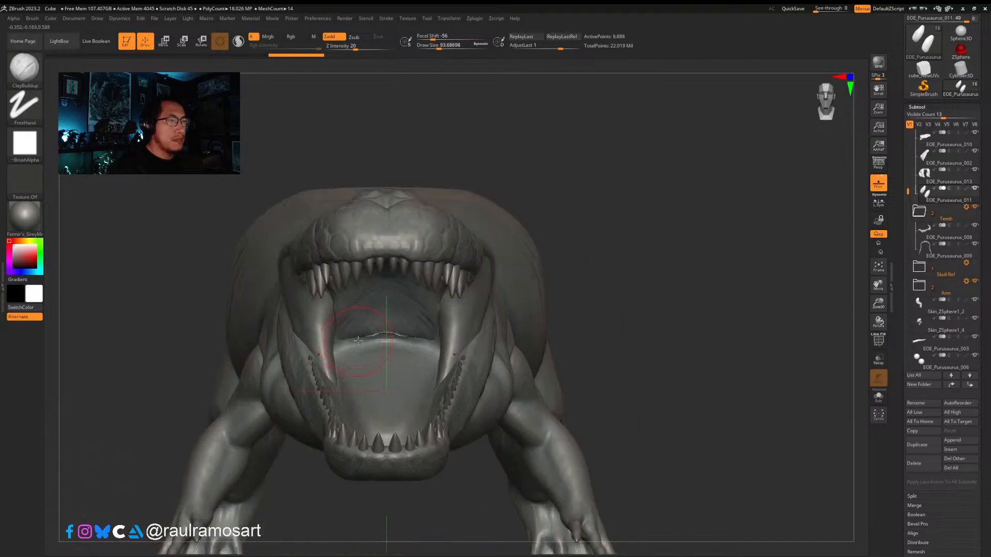
# Step: Make the EOE_Purusaurus_013 jaw muscles active and adjust their inner contour from the front with the Move brush
pyautogui.press('b')
pyautogui.press('m')
pyautogui.press('v')
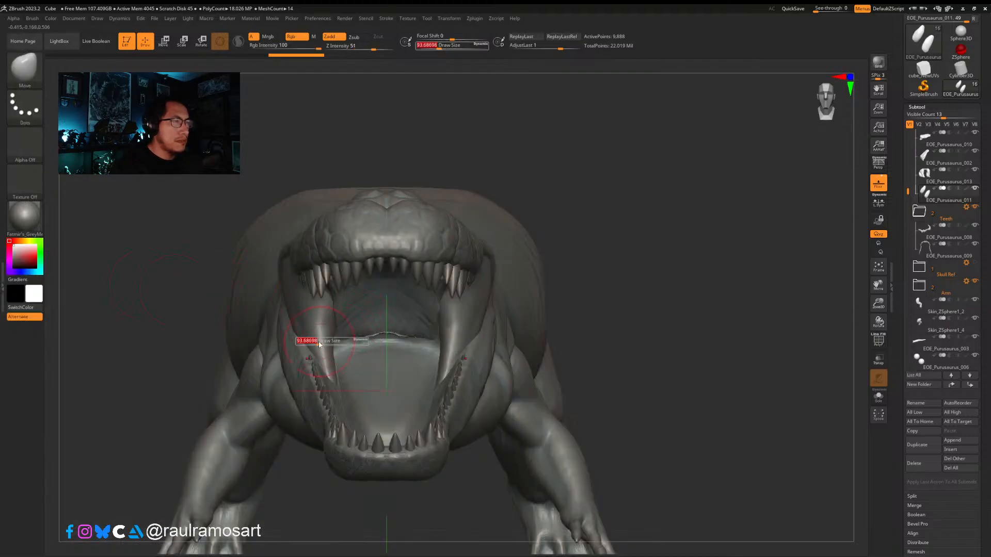
pyautogui.keyDown('alt'); pyautogui.click(323, 341); pyautogui.keyUp('alt')
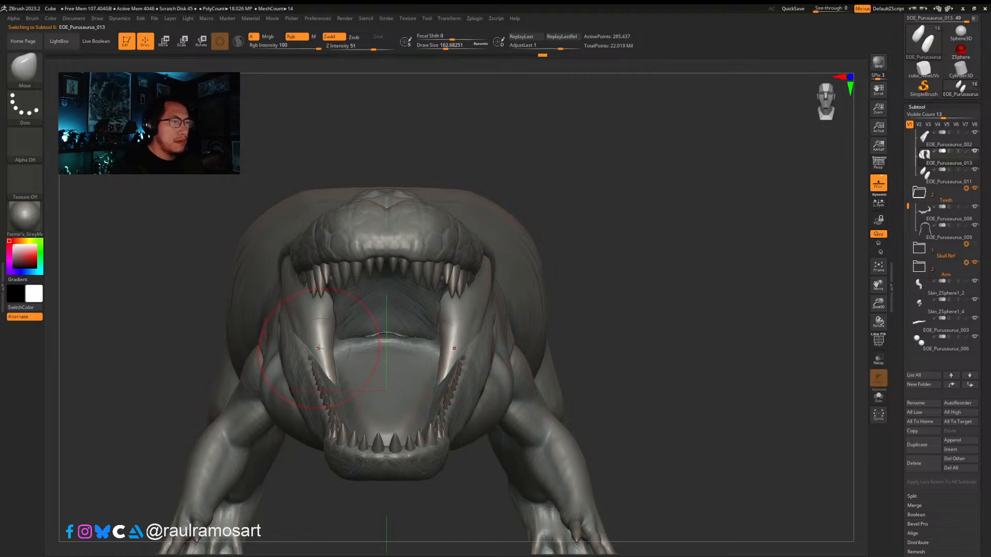
pyautogui.press('s')
pyautogui.moveTo(329, 336); pyautogui.dragTo(321, 337)
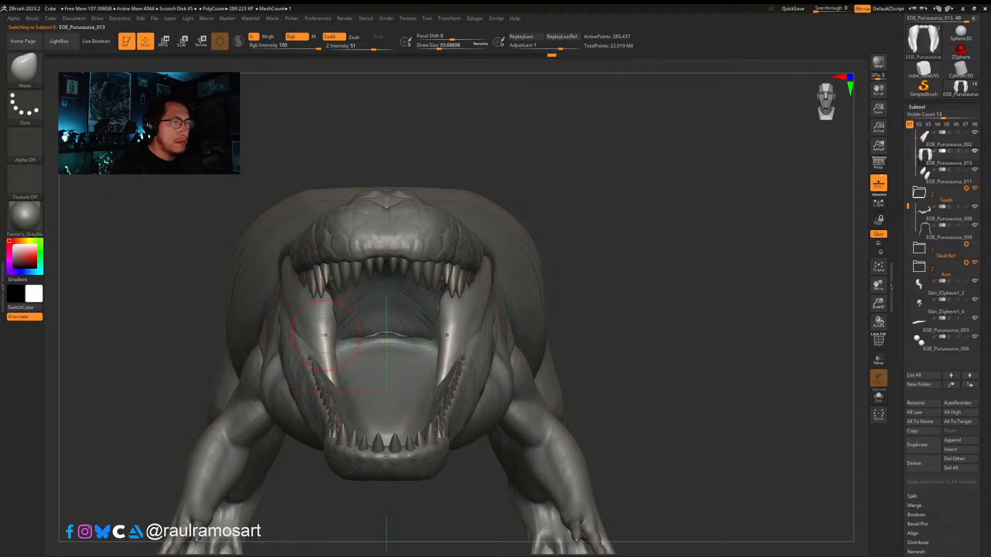
pyautogui.press('s')
pyautogui.moveTo(331, 377); pyautogui.dragTo(323, 347)
pyautogui.moveTo(321, 341); pyautogui.dragTo(464, 334, button='right')
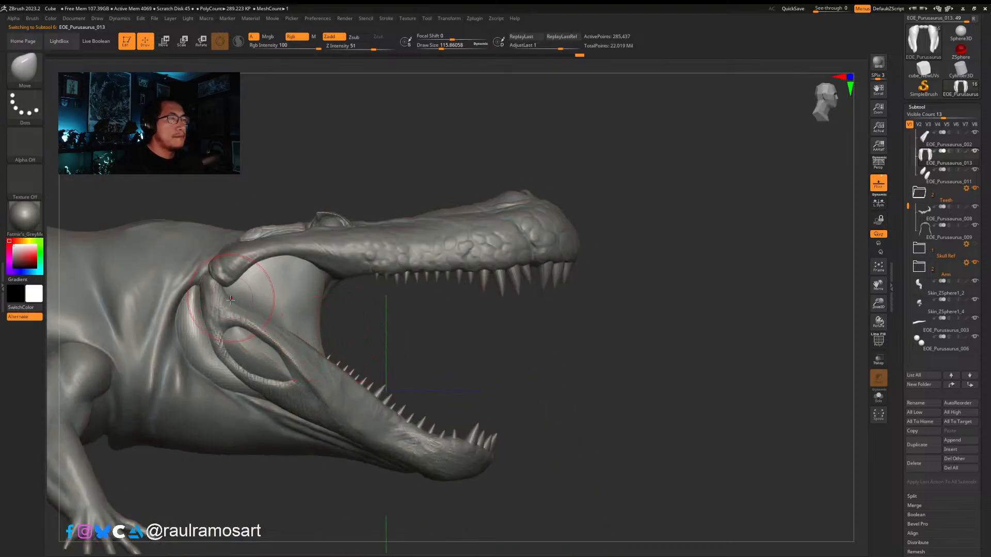
# Step: Inflate the outer jaw muscle behind and below the rear opening with the Inflat brush at a draw size of about 324.4
pyautogui.press('s')
pyautogui.moveTo(184, 343)
pyautogui.mouseDown()
pyautogui.moveTo(198, 348)
pyautogui.moveTo(190, 342)
pyautogui.mouseUp()
pyautogui.press('s')
pyautogui.press('b')
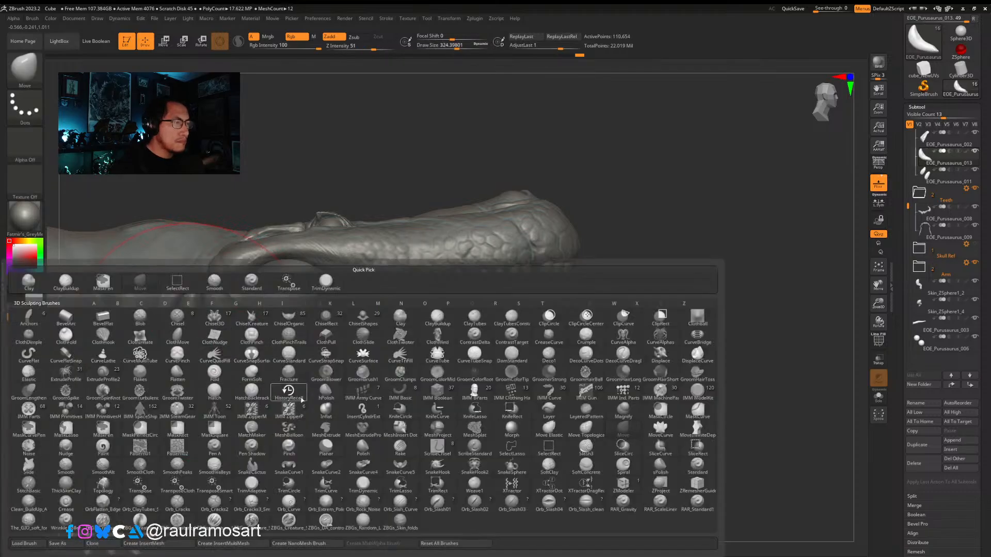
pyautogui.click(324, 410)
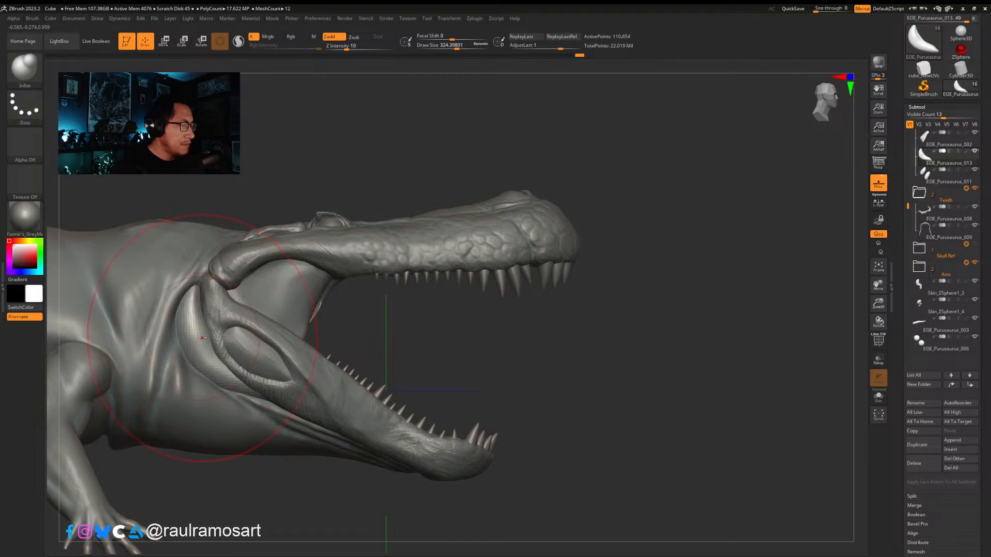
pyautogui.moveTo(194, 335)
pyautogui.mouseDown()
pyautogui.moveTo(186, 320)
pyautogui.moveTo(211, 371)
pyautogui.moveTo(243, 382)
pyautogui.moveTo(185, 322)
pyautogui.moveTo(186, 300)
pyautogui.moveTo(201, 343)
pyautogui.moveTo(192, 347)
pyautogui.moveTo(279, 398)
pyautogui.mouseUp()
# Step: Flatten and smooth the inflated outer jaw muscle with TrimDynamic at a draw size of about 239.4
pyautogui.press('b')
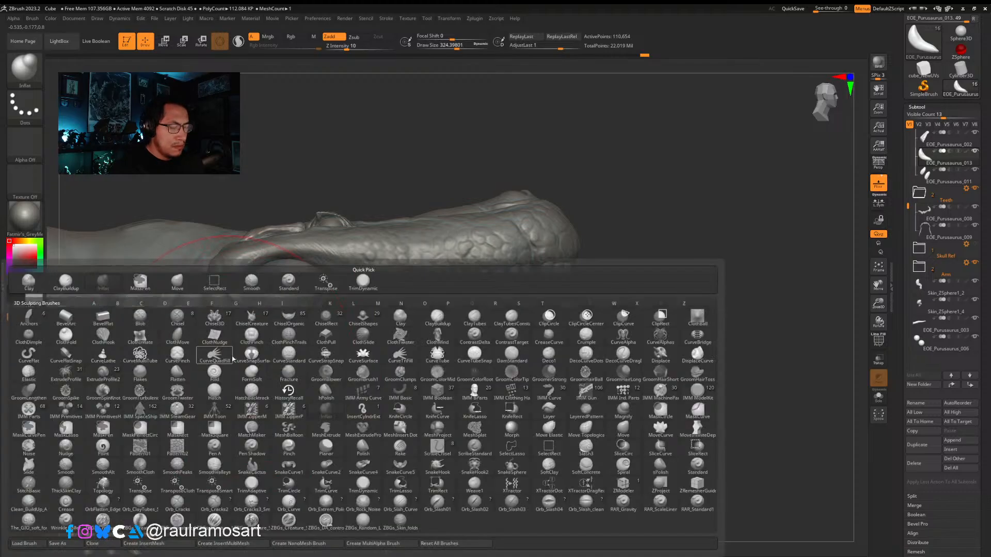
pyautogui.press('t')
pyautogui.press('d')
pyautogui.press('s')
pyautogui.moveTo(201, 315)
pyautogui.mouseDown()
pyautogui.moveTo(200, 291)
pyautogui.moveTo(256, 384)
pyautogui.mouseUp()
pyautogui.moveTo(184, 291)
pyautogui.mouseDown()
pyautogui.moveTo(207, 351)
pyautogui.moveTo(276, 396)
pyautogui.moveTo(209, 296)
pyautogui.moveTo(188, 307)
pyautogui.moveTo(190, 349)
pyautogui.moveTo(253, 382)
pyautogui.mouseUp()
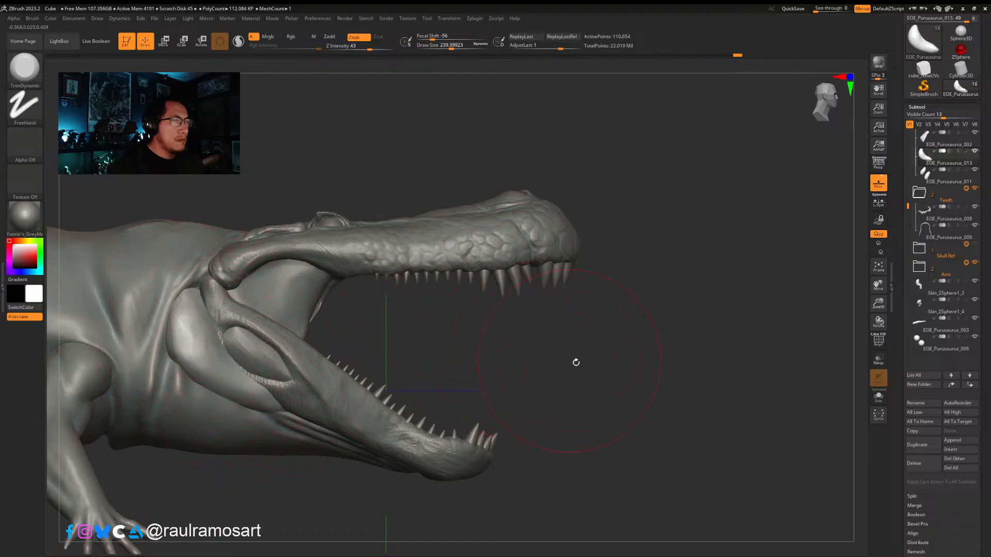
pyautogui.moveTo(575, 363)
pyautogui.mouseDown()
pyautogui.moveTo(640, 346)
pyautogui.moveTo(641, 385)
pyautogui.mouseUp()
pyautogui.moveTo(497, 322)
pyautogui.mouseDown()
pyautogui.moveTo(666, 336)
pyautogui.moveTo(637, 276)
pyautogui.moveTo(599, 281)
pyautogui.moveTo(666, 282)
pyautogui.mouseUp()
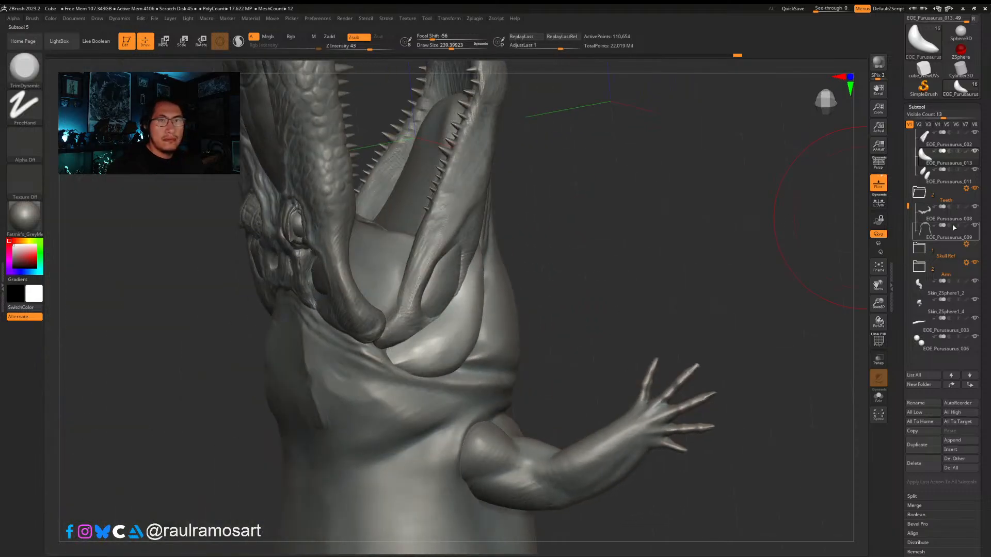
# Step: Hide the body and inner-mouth meshes to expose the jaw muscles, keeping EOE_Purusaurus_011 shown
pyautogui.click(973, 170)
pyautogui.moveTo(975, 173)
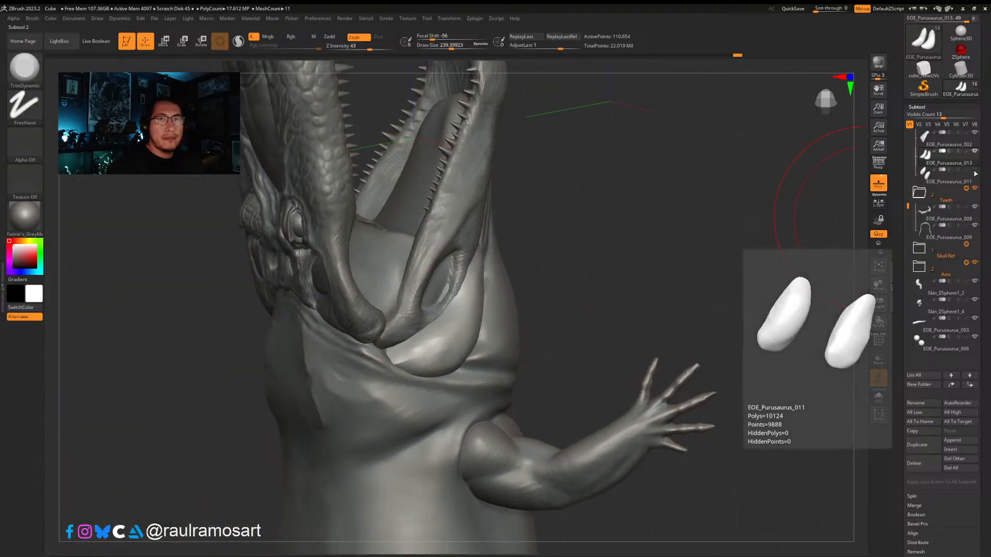
pyautogui.click(973, 324)
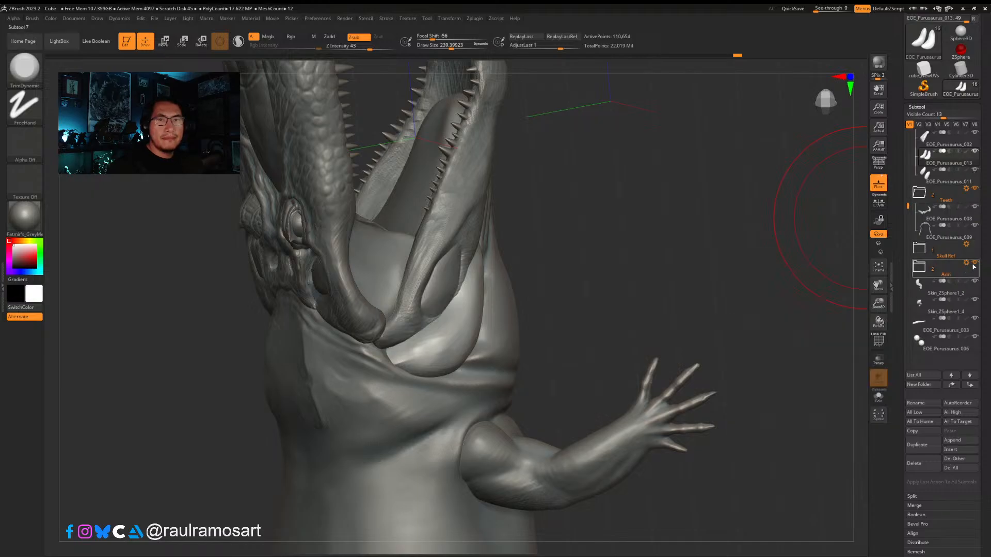
pyautogui.click(974, 338)
pyautogui.click(975, 320)
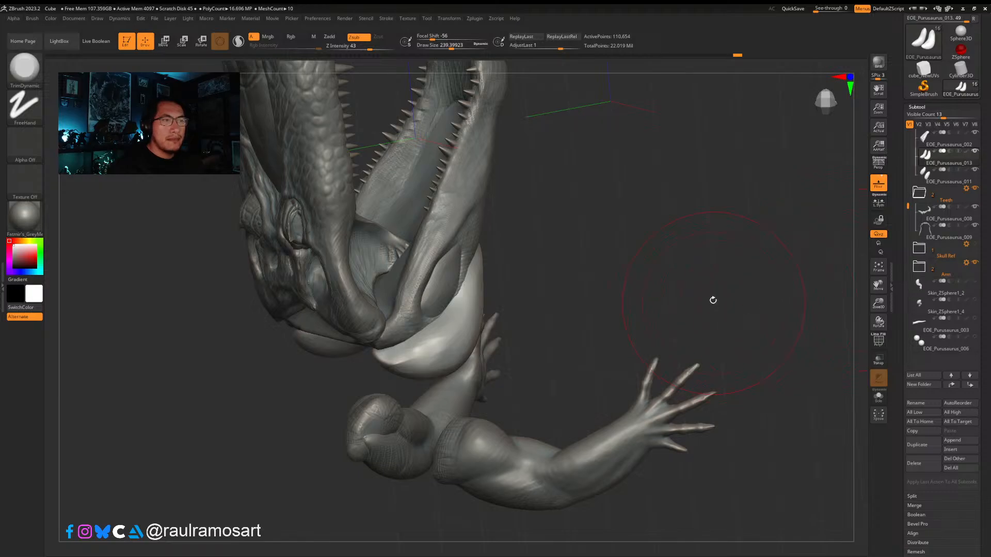
# Step: Reshape the jaw muscle's edge around the underside of the rear opening with the Move brush
pyautogui.moveTo(713, 298); pyautogui.dragTo(695, 261)
pyautogui.press('b')
pyautogui.press('m')
pyautogui.press('v')
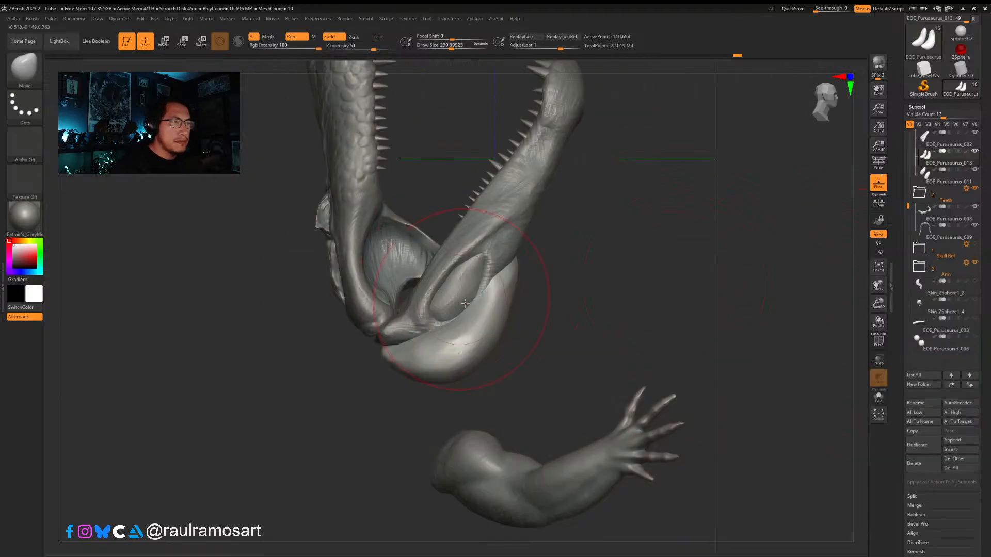
pyautogui.press('s')
pyautogui.click(439, 325)
pyautogui.moveTo(443, 324); pyautogui.dragTo(505, 275)
# Step: Reduce the Move brush to a draw size of about 158.1 and adjust the muscle's front edge and its end below the jaw joint
pyautogui.press('s')
pyautogui.click(507, 276)
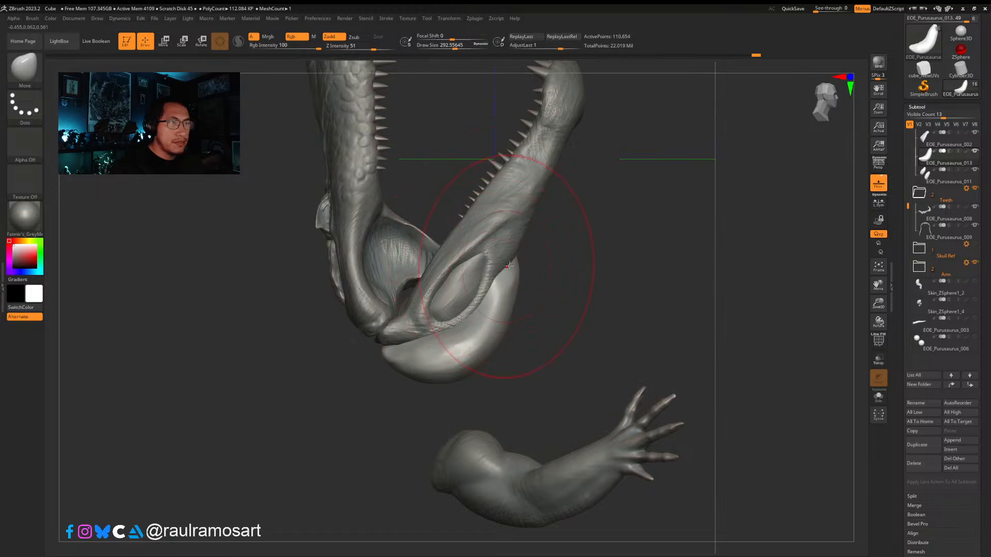
pyautogui.moveTo(504, 262)
pyautogui.mouseDown(button='right')
pyautogui.moveTo(537, 274)
pyautogui.moveTo(533, 255)
pyautogui.mouseUp(button='right')
pyautogui.press('s')
pyautogui.click(516, 268)
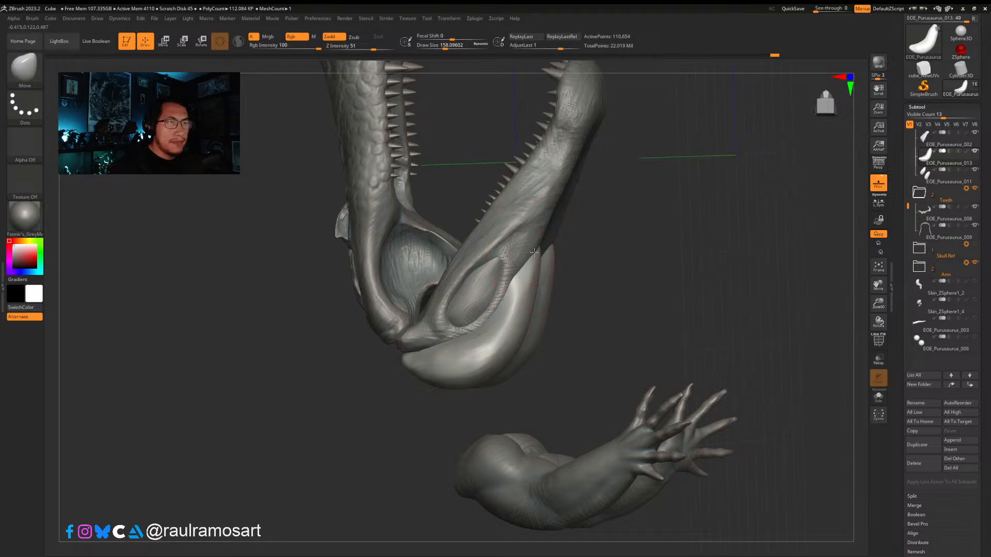
pyautogui.moveTo(455, 359); pyautogui.dragTo(413, 362, button='right')
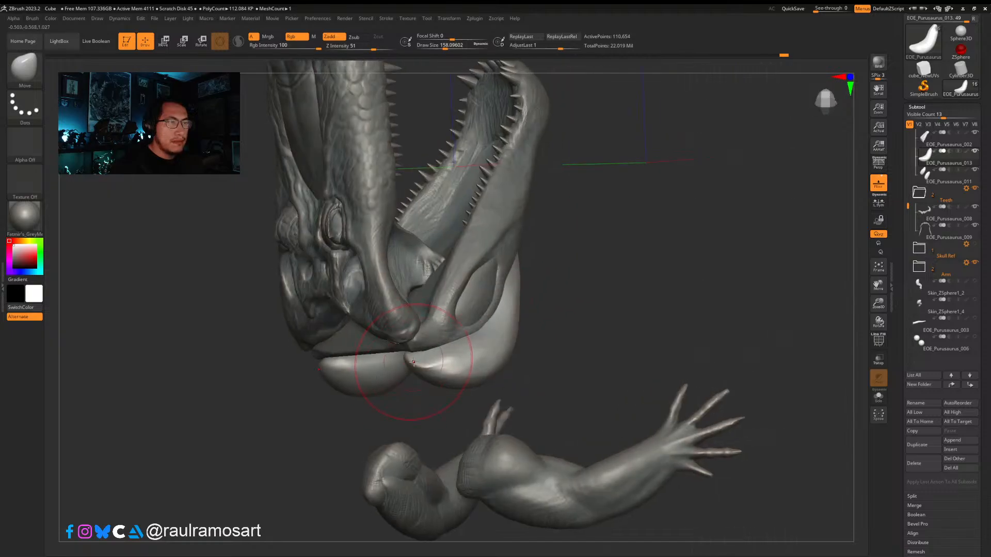
pyautogui.moveTo(414, 363); pyautogui.dragTo(415, 351)
pyautogui.moveTo(435, 339); pyautogui.dragTo(454, 343, button='right')
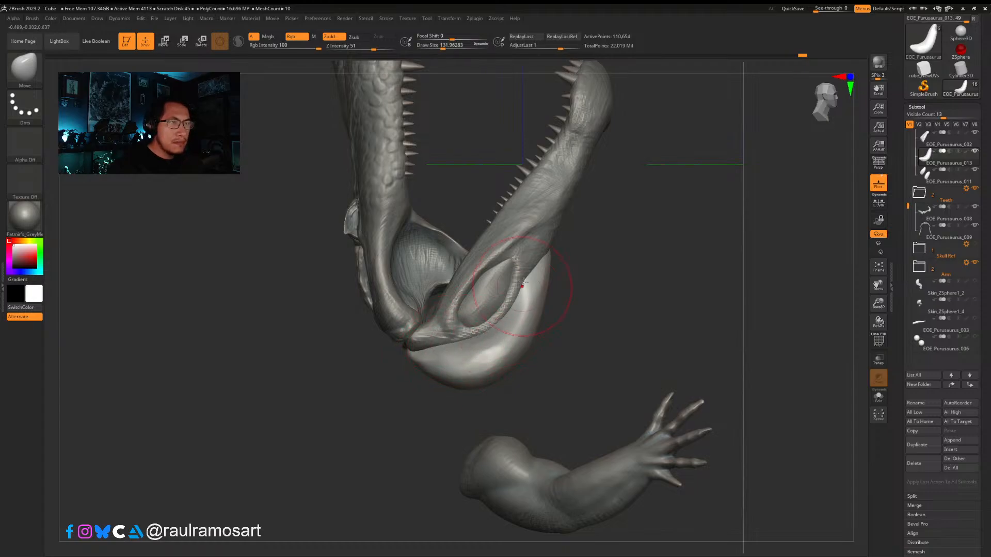
# Step: Adjust the muscle's outer contour below the rear opening with the Move brush, using a draw size of about 176.8
pyautogui.moveTo(518, 316)
pyautogui.mouseDown()
pyautogui.moveTo(524, 306)
pyautogui.moveTo(525, 315)
pyautogui.mouseUp()
pyautogui.moveTo(526, 335)
pyautogui.mouseDown(button='right')
pyautogui.moveTo(533, 361)
pyautogui.moveTo(548, 345)
pyautogui.moveTo(523, 367)
pyautogui.mouseUp(button='right')
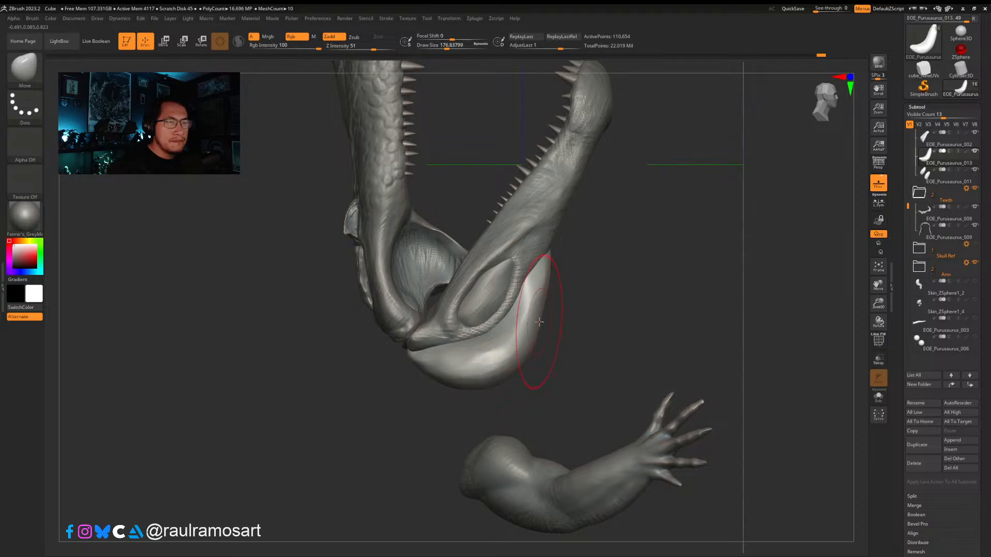
pyautogui.moveTo(527, 333)
pyautogui.mouseDown()
pyautogui.moveTo(549, 307)
pyautogui.moveTo(539, 288)
pyautogui.mouseUp()
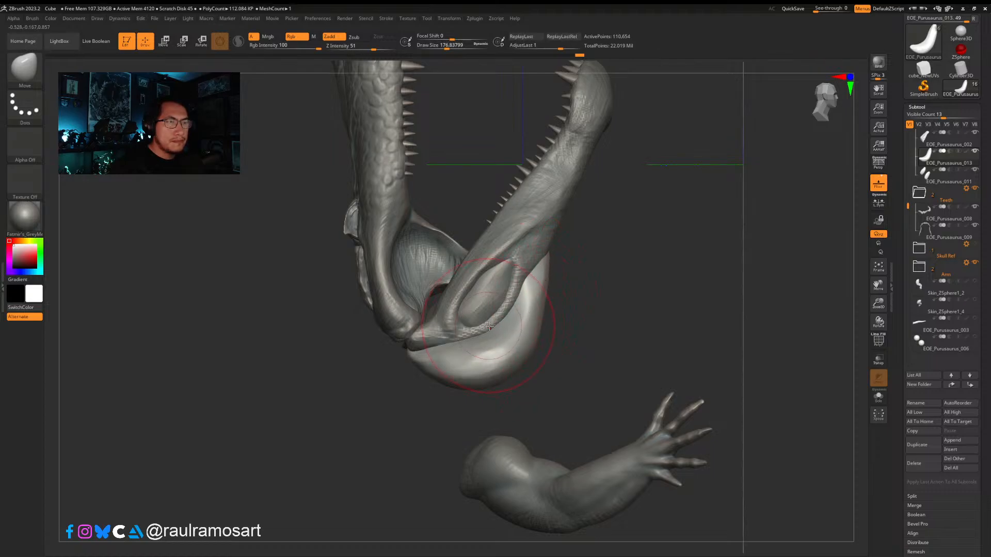
# Step: Set the draw size to 112 and fit the muscle's inner edge along the rim of the jaw's rear opening
pyautogui.click(441, 45)
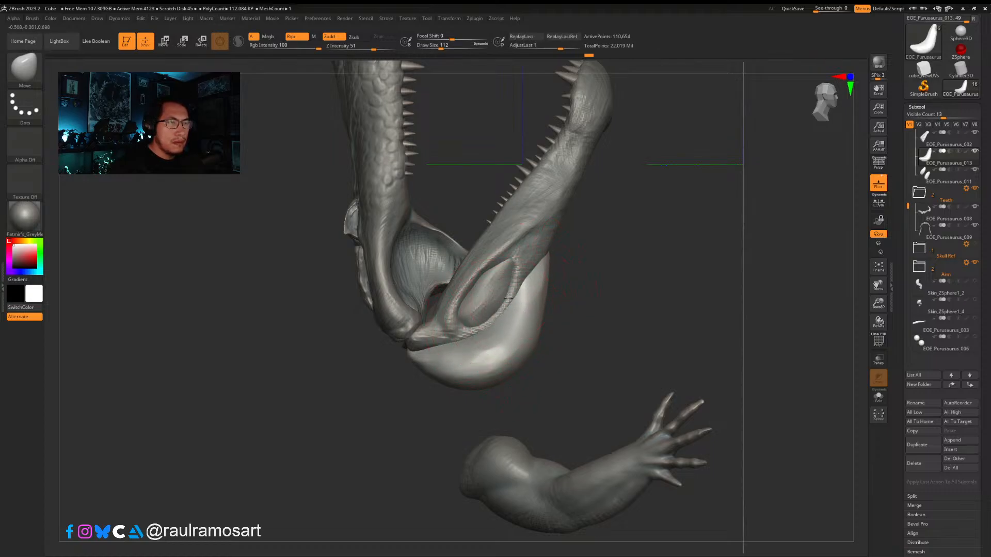
pyautogui.moveTo(485, 344); pyautogui.dragTo(480, 333)
pyautogui.moveTo(483, 271)
pyautogui.mouseDown()
pyautogui.moveTo(516, 287)
pyautogui.moveTo(540, 259)
pyautogui.mouseUp()
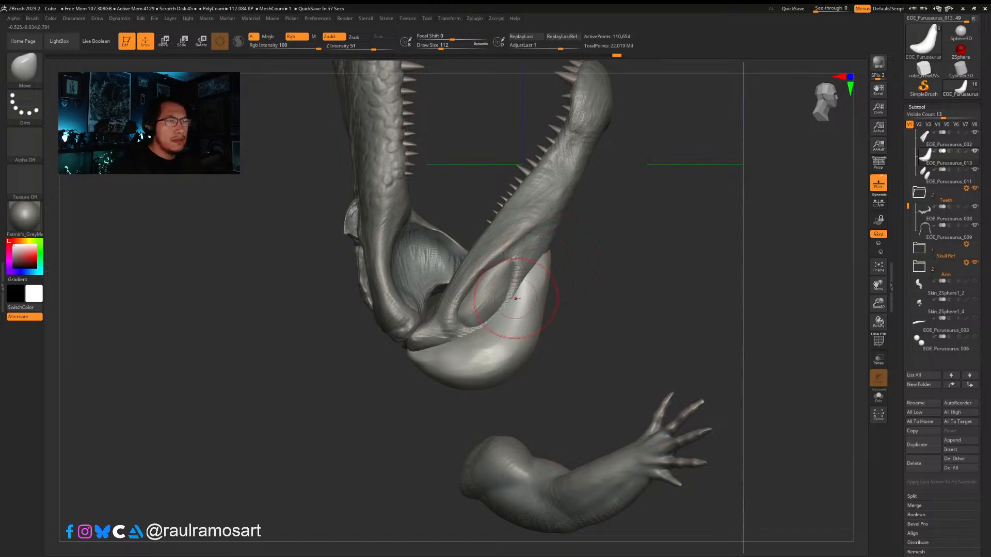
pyautogui.moveTo(472, 330); pyautogui.dragTo(458, 340)
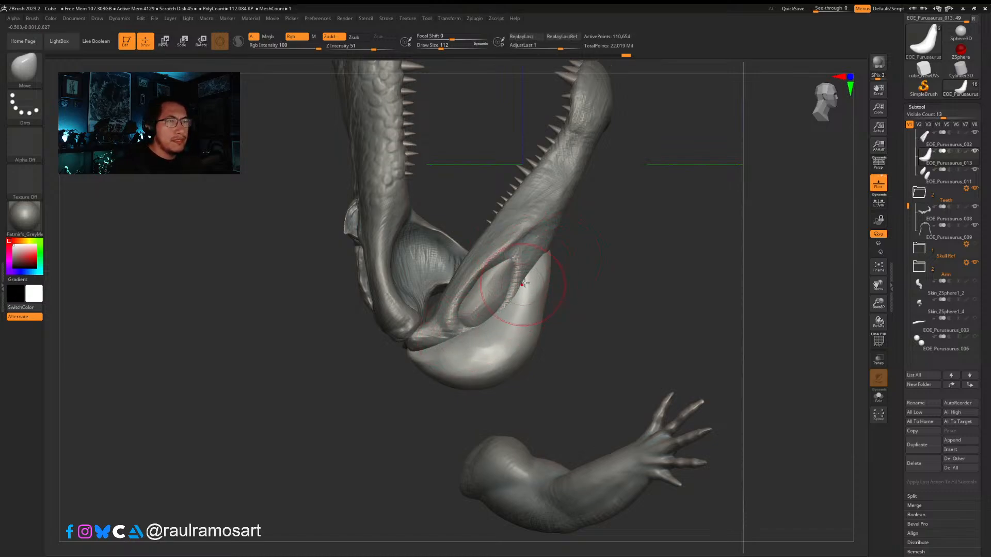
# Step: Nudge the jaw muscle's inner edge beside the rear opening towards its front tip with the Move brush
pyautogui.moveTo(527, 279); pyautogui.dragTo(536, 271)
pyautogui.moveTo(621, 256); pyautogui.dragTo(553, 254)
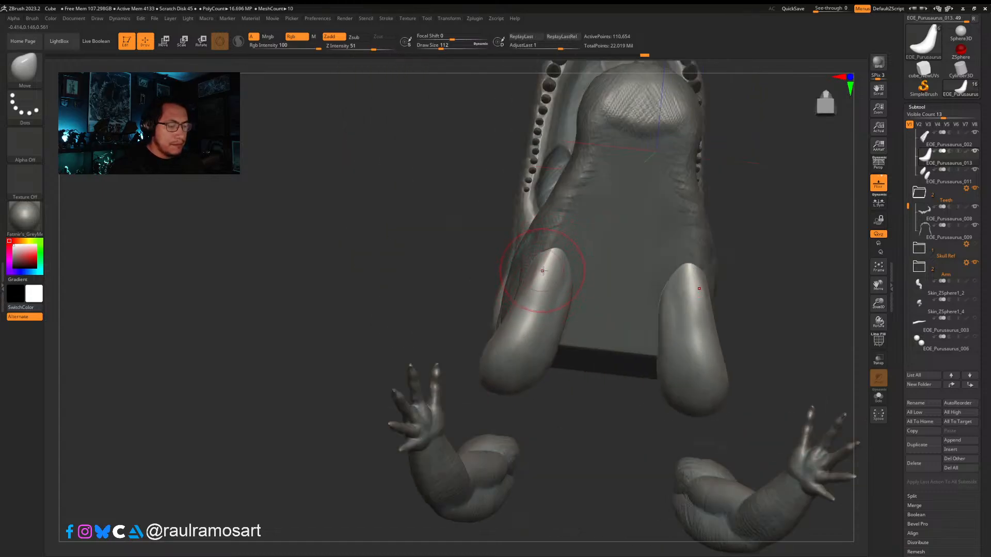
pyautogui.press('b')
pyautogui.press('m')
pyautogui.press('v')
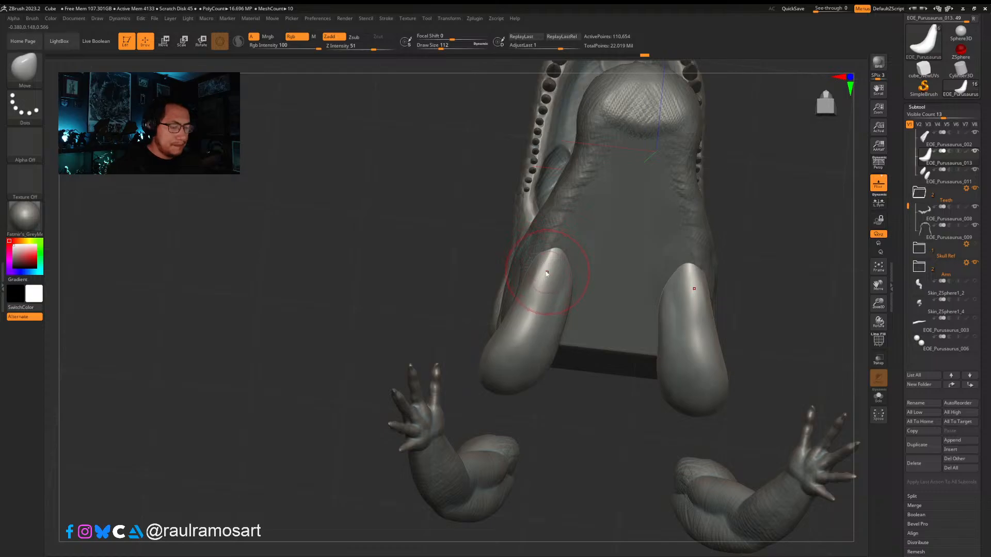
# Step: Flatten the jaw muscle's surface from its rounded lower part up to its front tip with the TrimDynamic brush
pyautogui.press('b')
pyautogui.press('t')
pyautogui.press('d')
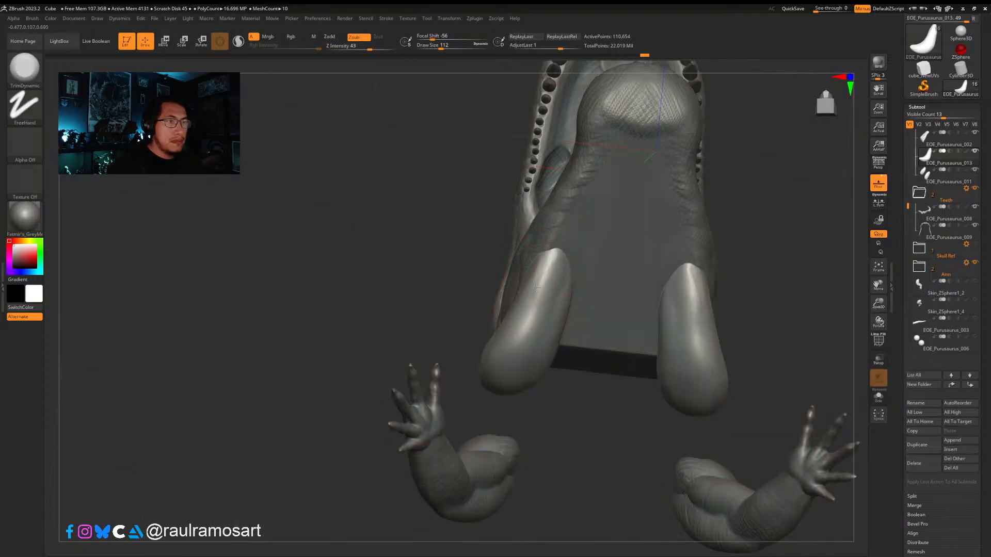
pyautogui.moveTo(555, 267); pyautogui.dragTo(467, 361, button='right')
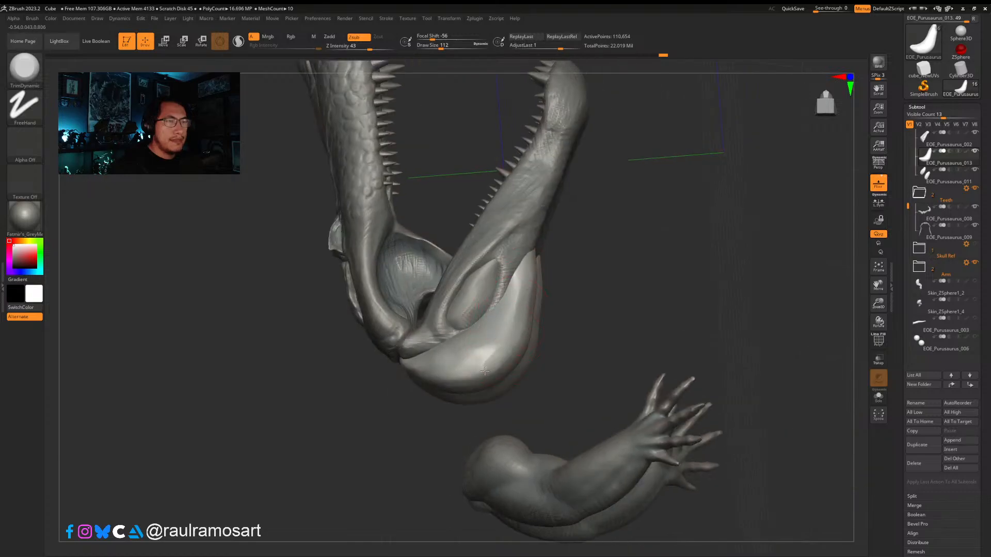
pyautogui.moveTo(419, 369)
pyautogui.mouseDown()
pyautogui.moveTo(447, 376)
pyautogui.moveTo(500, 345)
pyautogui.mouseUp()
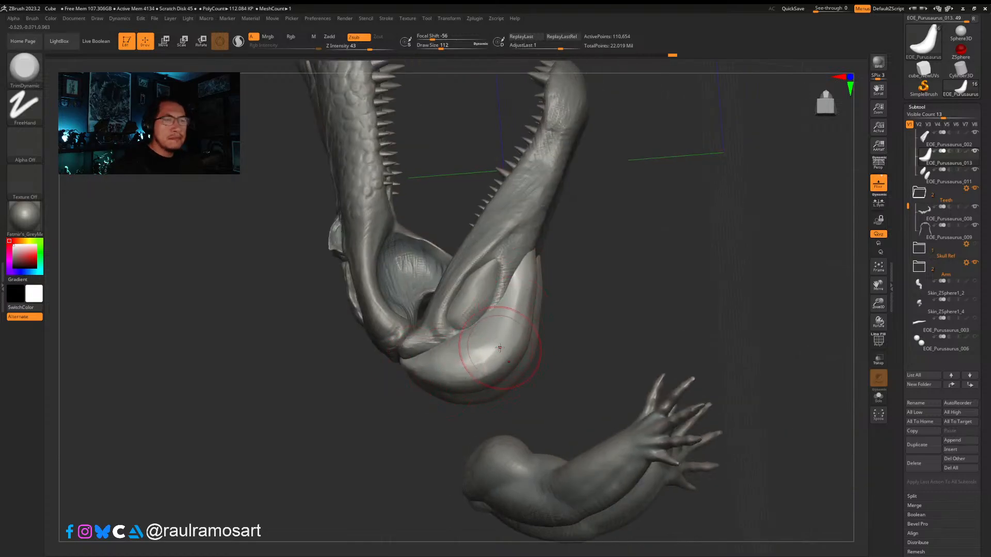
pyautogui.moveTo(501, 283); pyautogui.dragTo(506, 285, button='right')
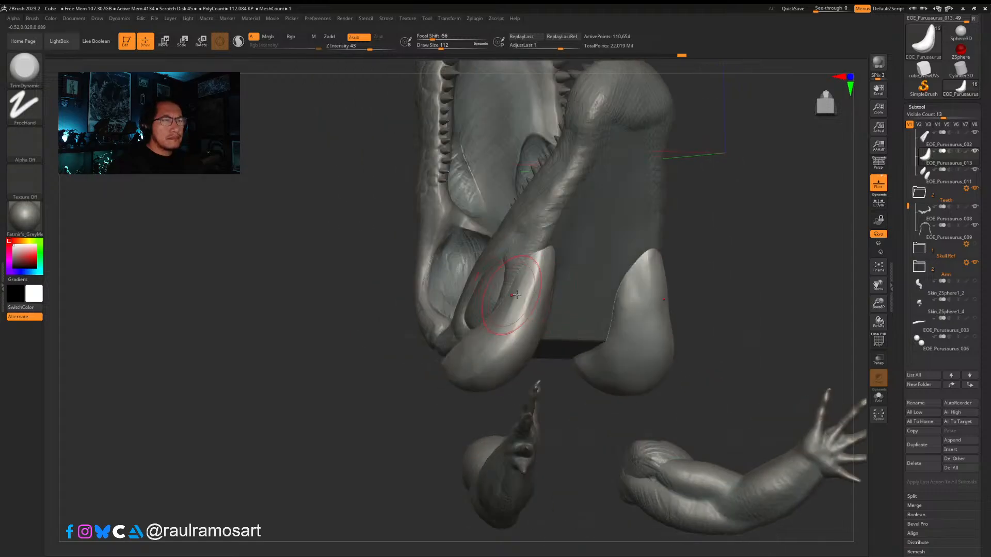
pyautogui.moveTo(528, 292); pyautogui.dragTo(543, 259)
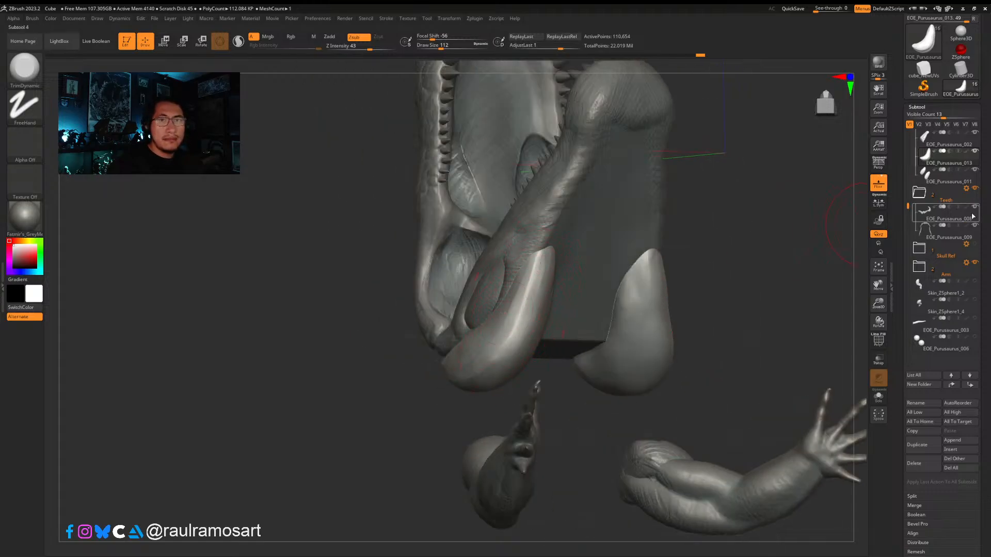
# Step: Make the body subtool EOE_Purusaurus_003 visible together with the head
pyautogui.moveTo(753, 316); pyautogui.dragTo(653, 305)
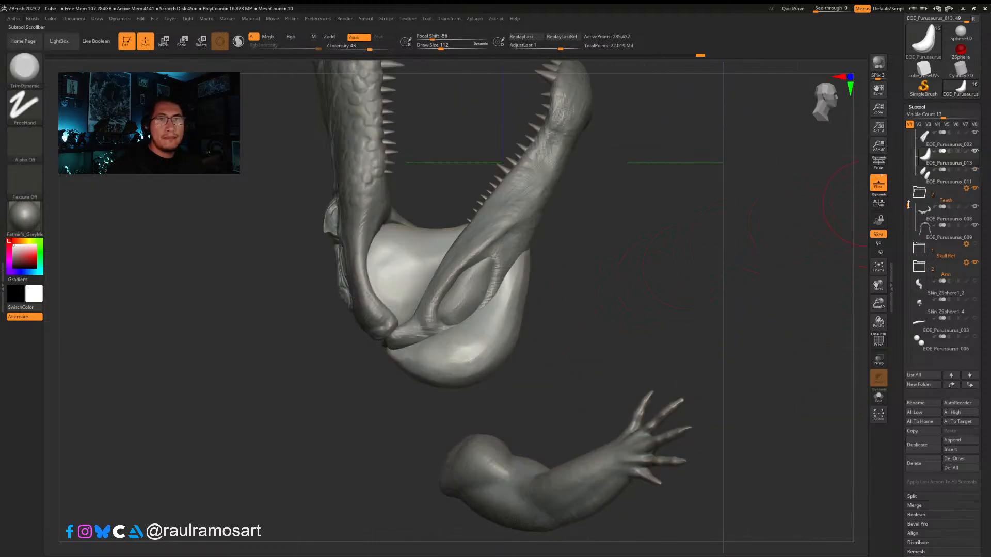
pyautogui.moveTo(908, 206); pyautogui.dragTo(908, 133)
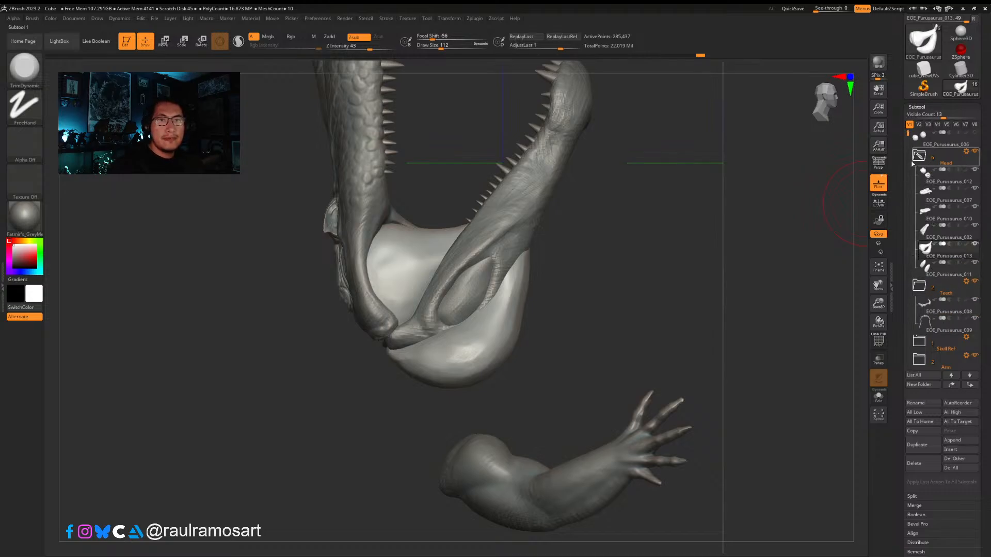
pyautogui.scroll(-5, 952, 258)
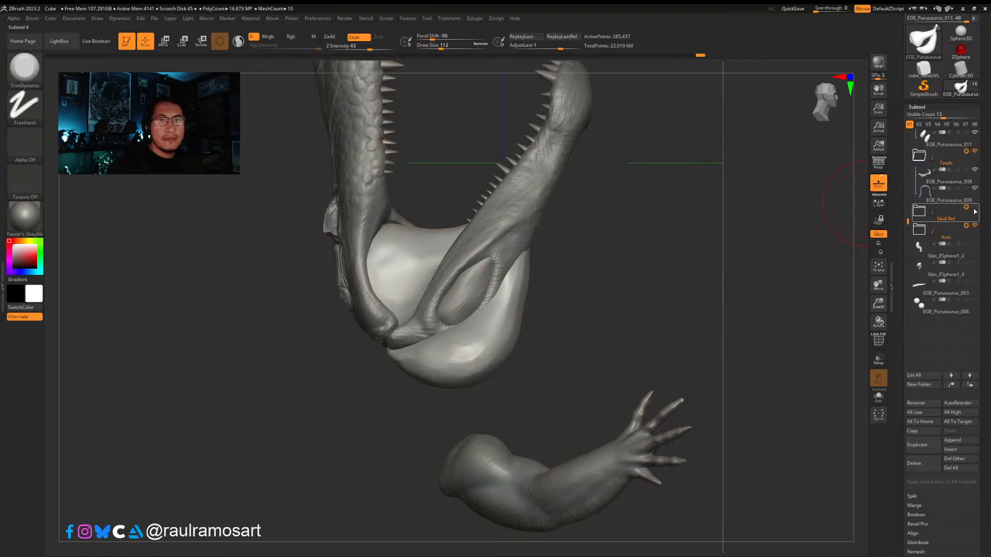
pyautogui.moveTo(978, 211)
pyautogui.moveTo(976, 268)
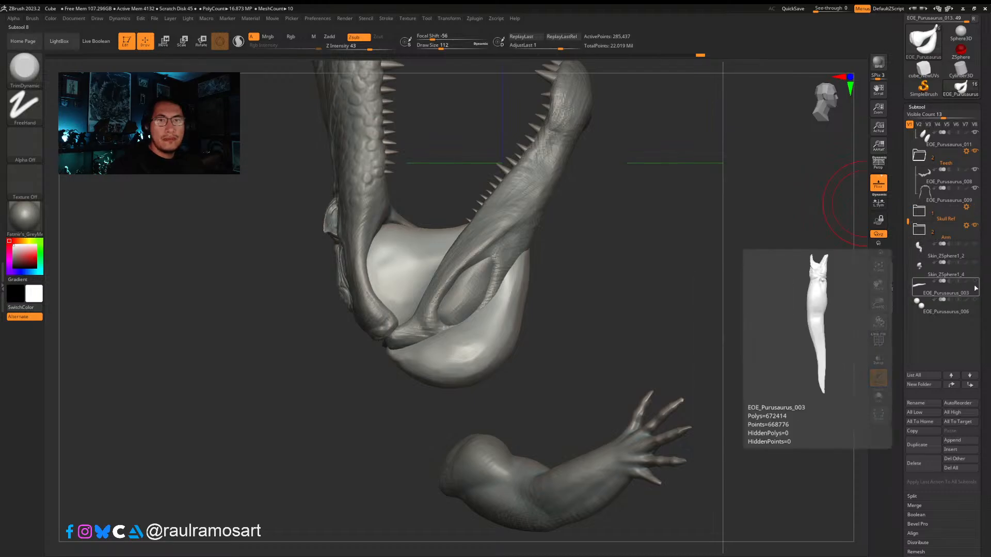
pyautogui.click(976, 290)
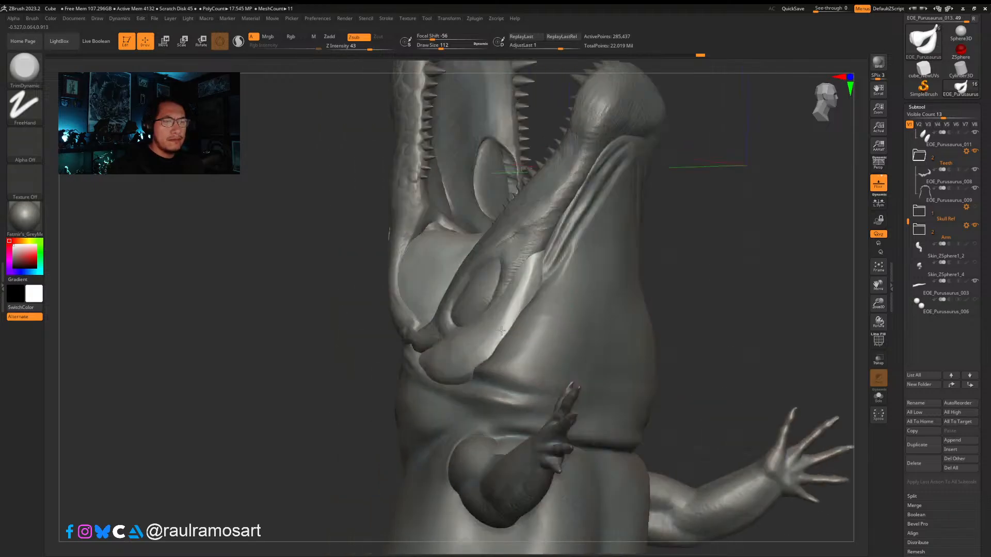
# Step: Select the body and reshape the side of the throat around the jaw muscle with the Move brush at a draw size of about 149.1
pyautogui.keyDown('alt'); pyautogui.click(542, 350); pyautogui.keyUp('alt')
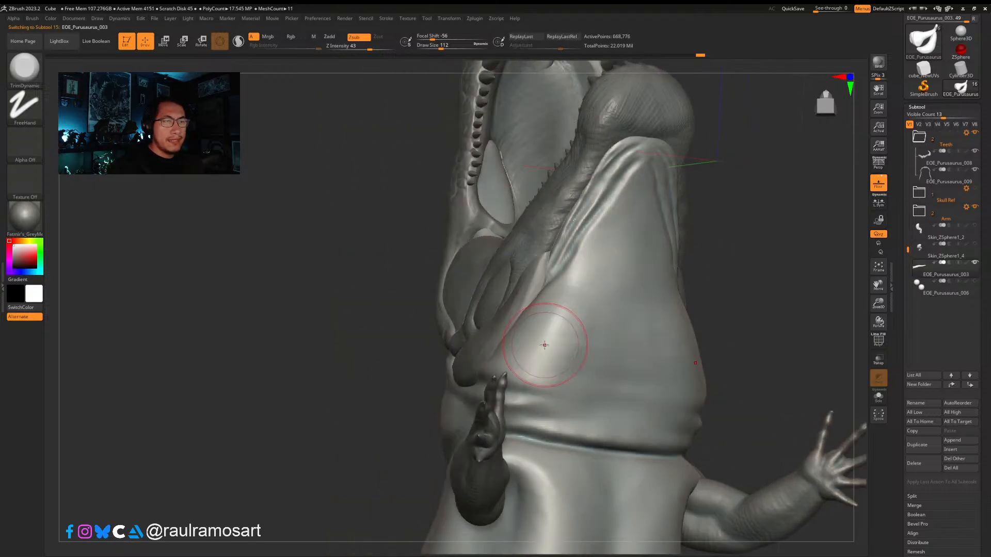
pyautogui.press('b')
pyautogui.press('m')
pyautogui.press('v')
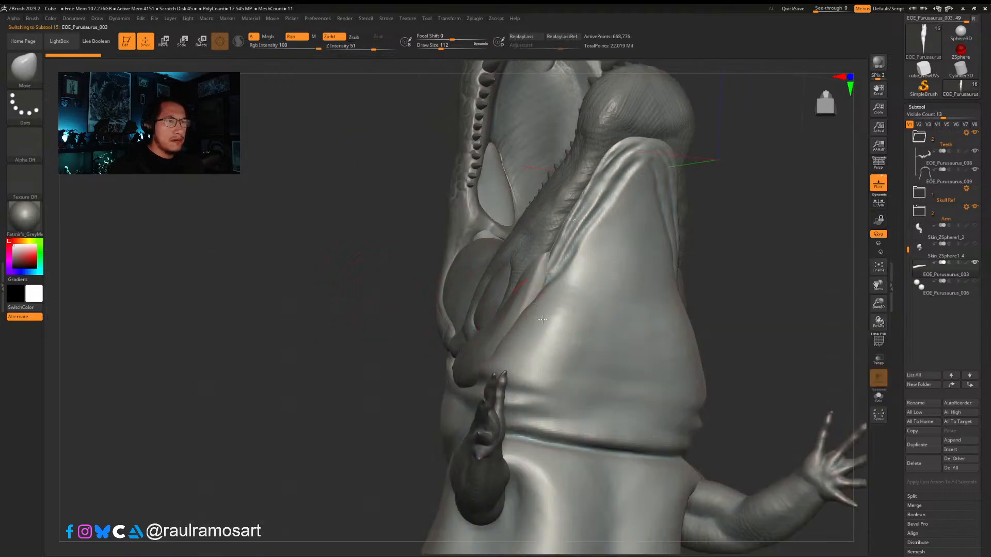
pyautogui.press('s')
pyautogui.moveTo(525, 330); pyautogui.dragTo(531, 332)
pyautogui.moveTo(531, 331); pyautogui.dragTo(500, 332, button='right')
pyautogui.press('s')
pyautogui.moveTo(526, 331); pyautogui.dragTo(548, 310)
pyautogui.press('s')
pyautogui.moveTo(550, 308); pyautogui.dragTo(558, 297)
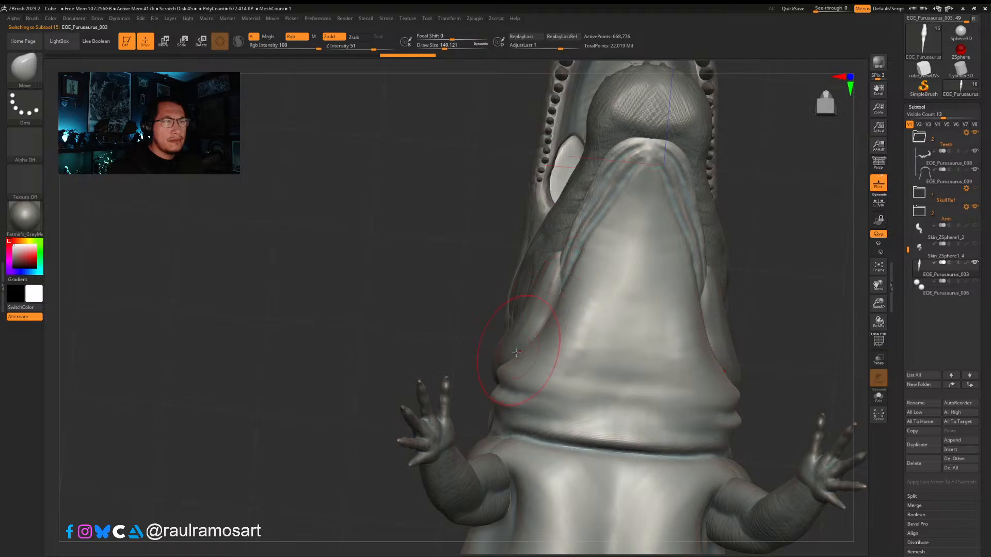
pyautogui.moveTo(517, 354); pyautogui.dragTo(535, 339)
# Step: Enlarge the Move brush to a draw size of about 186.6 and adjust the throat's profile below the lower jaw
pyautogui.moveTo(539, 318); pyautogui.dragTo(609, 335, button='right')
pyautogui.press('s')
pyautogui.moveTo(476, 387)
pyautogui.mouseDown()
pyautogui.moveTo(473, 400)
pyautogui.moveTo(509, 396)
pyautogui.moveTo(451, 391)
pyautogui.moveTo(493, 397)
pyautogui.moveTo(480, 413)
pyautogui.mouseUp()
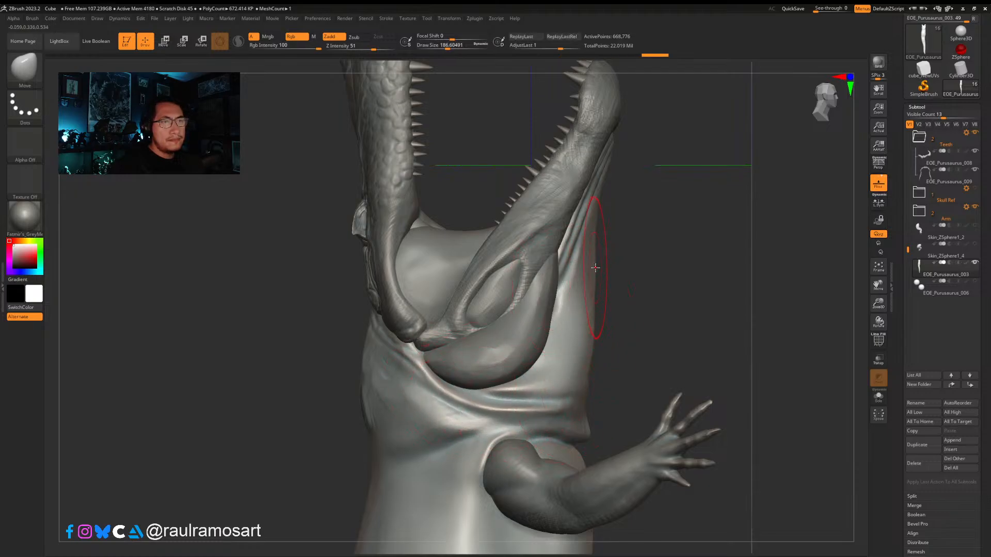
pyautogui.moveTo(595, 298); pyautogui.dragTo(594, 305)
pyautogui.keyDown('ctrl'); pyautogui.moveTo(562, 304); pyautogui.dragTo(530, 305, button='right'); pyautogui.keyUp('ctrl')
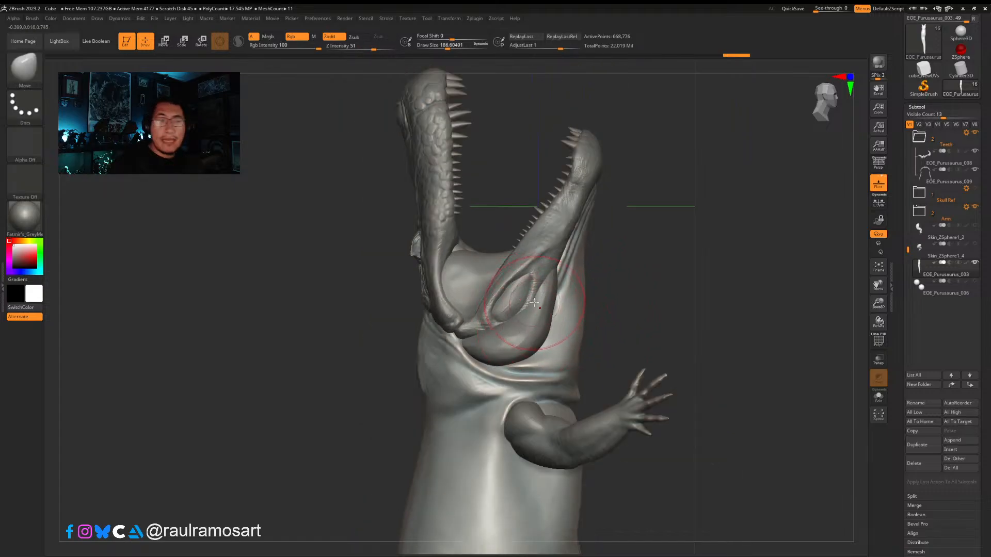
pyautogui.moveTo(524, 335); pyautogui.dragTo(531, 313)
pyautogui.moveTo(516, 325)
pyautogui.mouseDown(button='right')
pyautogui.moveTo(562, 326)
pyautogui.moveTo(513, 321)
pyautogui.mouseUp(button='right')
# Step: Select the jaw muscle subtool and adjust its outer edge and jaw joint end with the Move brush at a draw size of about 149.1
pyautogui.keyDown('alt'); pyautogui.click(521, 318); pyautogui.keyUp('alt')
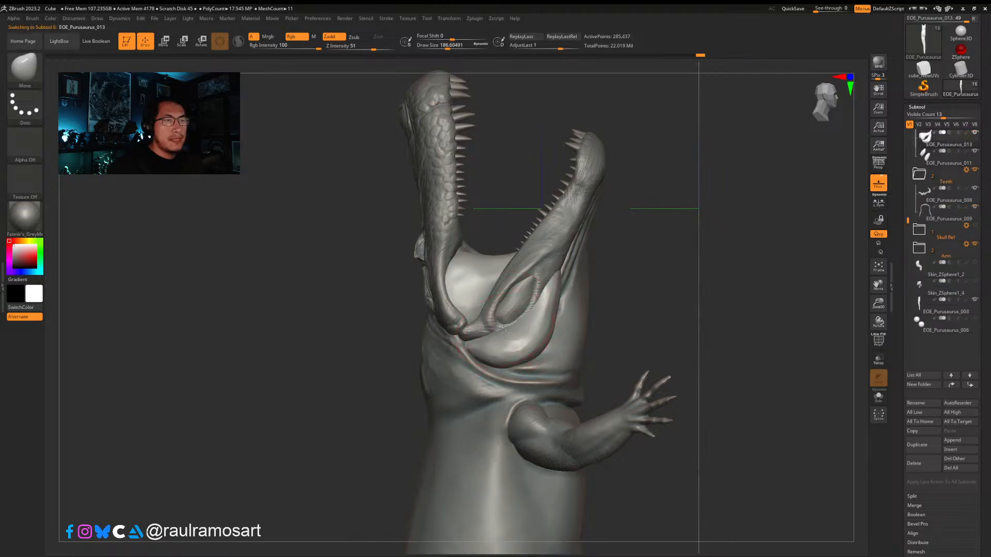
pyautogui.press('s')
pyautogui.moveTo(561, 276)
pyautogui.mouseDown()
pyautogui.moveTo(545, 294)
pyautogui.moveTo(594, 312)
pyautogui.moveTo(558, 294)
pyautogui.moveTo(562, 309)
pyautogui.mouseUp()
pyautogui.press('s')
pyautogui.press('s')
pyautogui.press('s')
pyautogui.moveTo(504, 337); pyautogui.dragTo(462, 344)
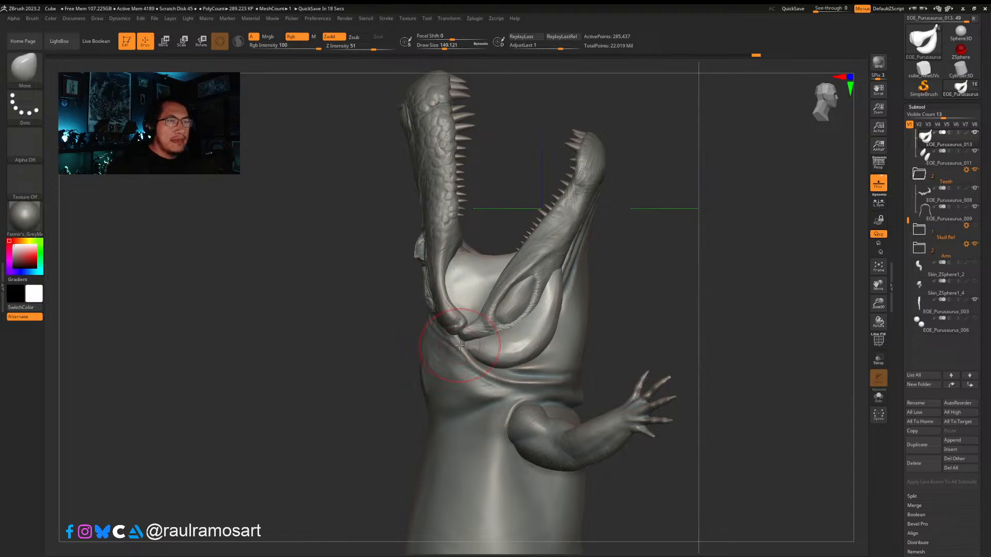
pyautogui.moveTo(631, 302)
pyautogui.mouseDown()
pyautogui.moveTo(593, 294)
pyautogui.moveTo(537, 323)
pyautogui.moveTo(530, 254)
pyautogui.moveTo(561, 252)
pyautogui.moveTo(548, 276)
pyautogui.mouseUp()
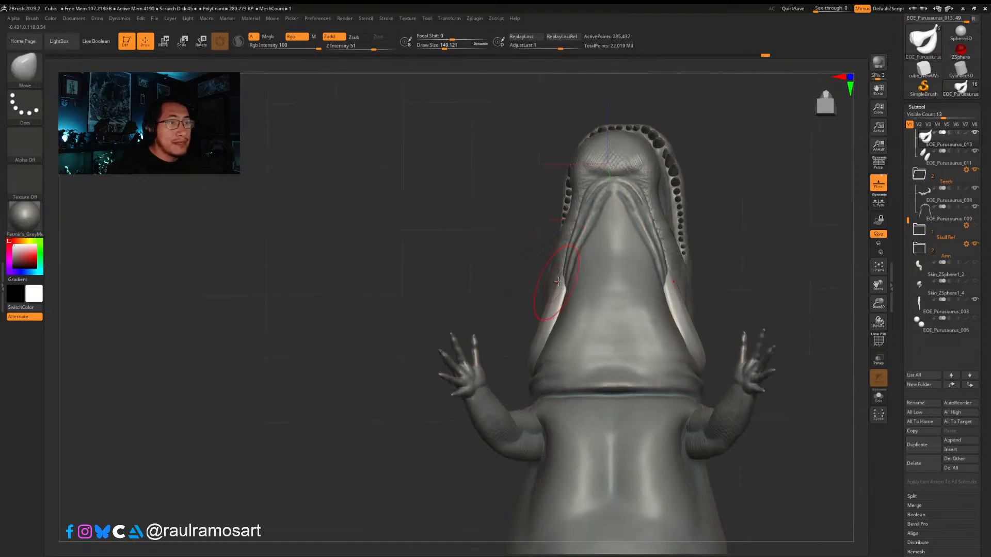
# Step: Set the draw size to about 158.1 and reshape the muscle's front end alongside the throat with the Move brush
pyautogui.moveTo(558, 282)
pyautogui.mouseDown(button='right')
pyautogui.moveTo(606, 274)
pyautogui.moveTo(564, 286)
pyautogui.mouseUp(button='right')
pyautogui.press('s')
pyautogui.moveTo(560, 285); pyautogui.dragTo(563, 261)
pyautogui.press('s')
pyautogui.press('s')
pyautogui.press('s')
pyautogui.moveTo(555, 312); pyautogui.dragTo(567, 266)
pyautogui.press('s')
pyautogui.press('s')
pyautogui.press('s')
# Step: Adjust the muscle's end at the jaw joint, and refine its outer and lower edges at a draw size of about 127.8
pyautogui.moveTo(545, 299); pyautogui.dragTo(495, 344, button='right')
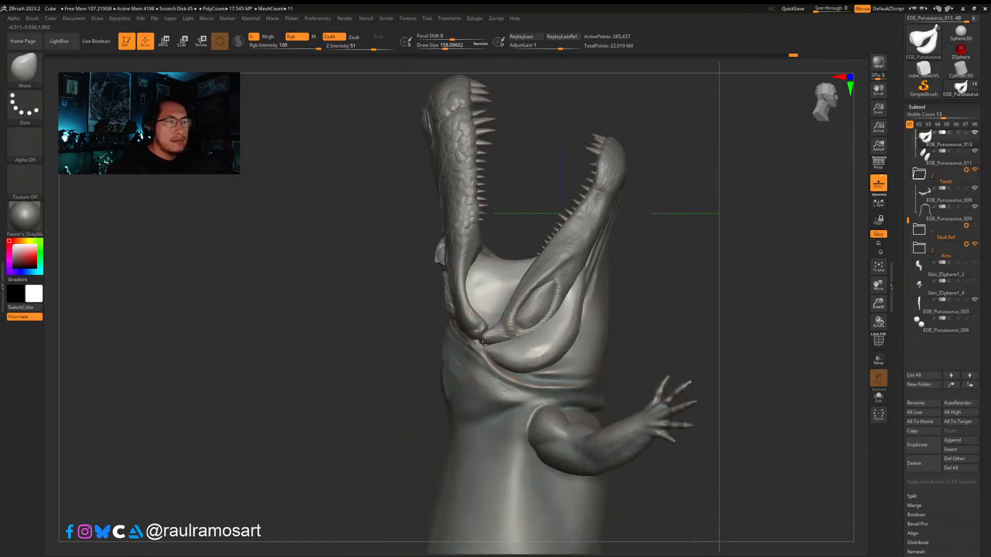
pyautogui.moveTo(493, 345); pyautogui.dragTo(490, 352)
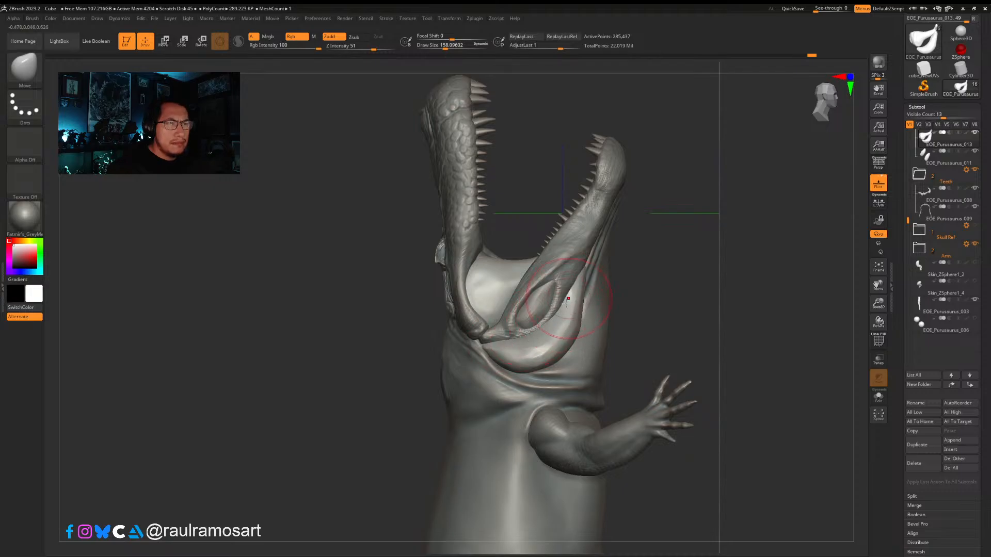
pyautogui.moveTo(560, 310); pyautogui.dragTo(545, 326, button='right')
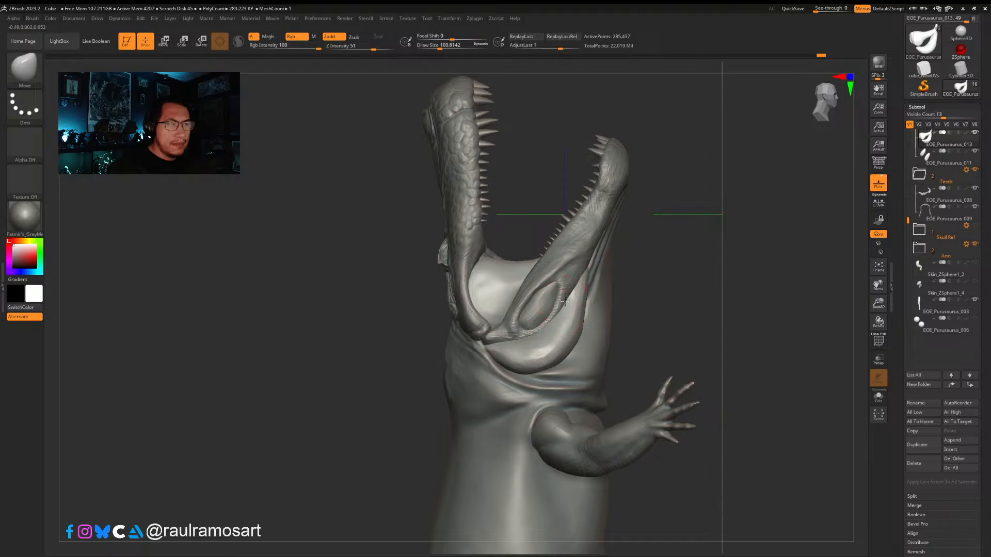
pyautogui.press('s')
pyautogui.moveTo(586, 310); pyautogui.dragTo(590, 310)
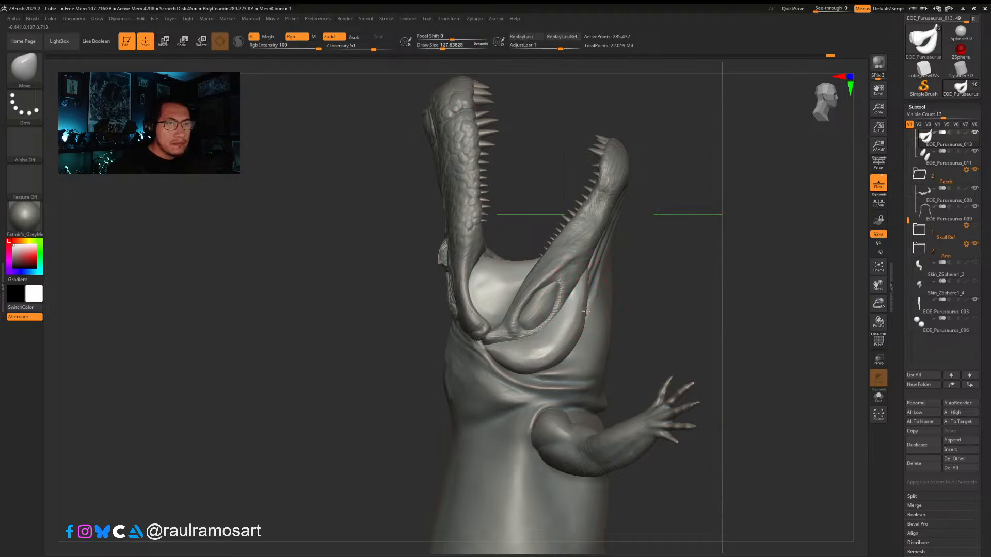
pyautogui.moveTo(518, 375); pyautogui.dragTo(513, 373)
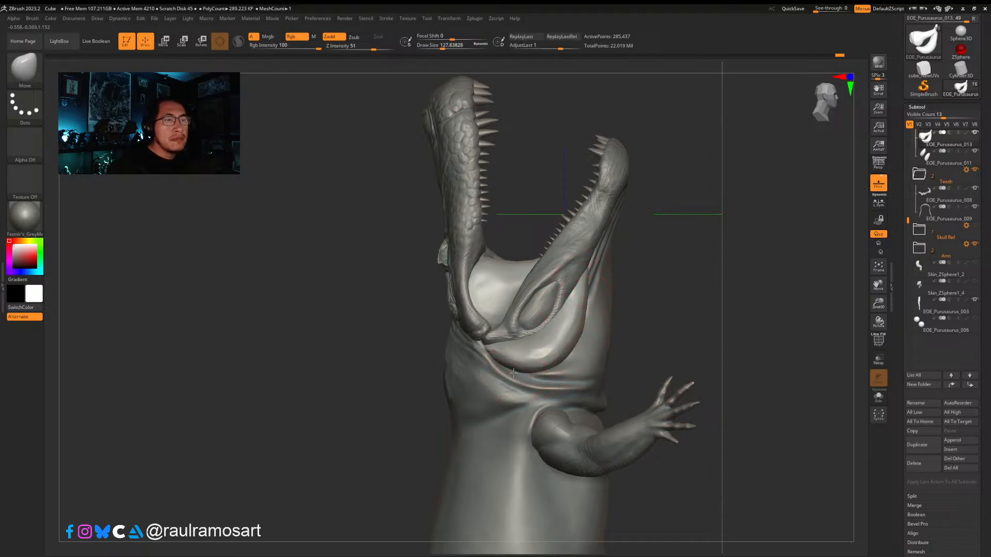
pyautogui.moveTo(522, 348)
pyautogui.mouseDown(button='right')
pyautogui.moveTo(581, 320)
pyautogui.moveTo(589, 294)
pyautogui.mouseUp(button='right')
# Step: Build up fibre strokes along the jaw muscle with the ClayBuildup brush at a draw size of about 73.9
pyautogui.press('b')
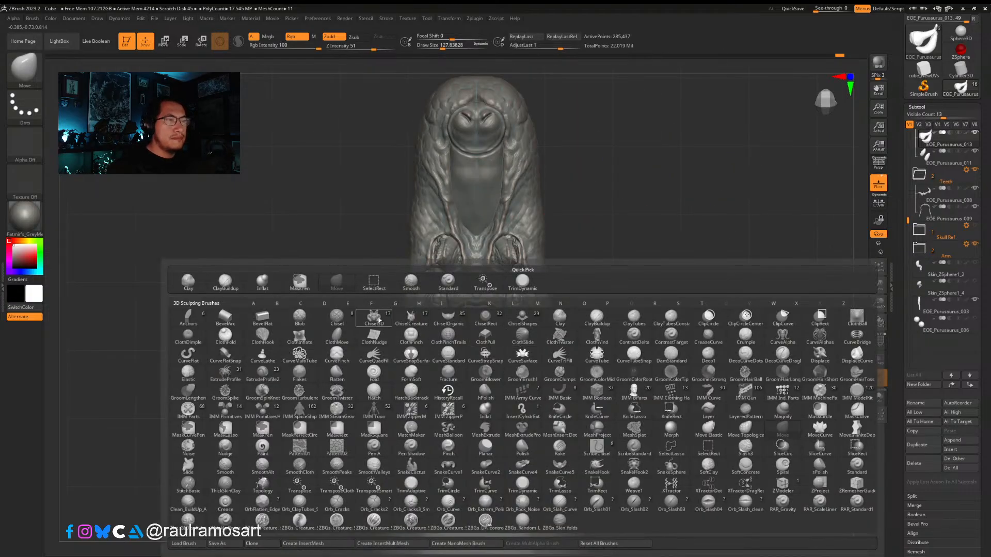
pyautogui.click(226, 283)
pyautogui.moveTo(549, 314)
pyautogui.mouseDown(button='right')
pyautogui.moveTo(486, 321)
pyautogui.moveTo(467, 309)
pyautogui.moveTo(453, 320)
pyautogui.mouseUp(button='right')
pyautogui.press('s')
pyautogui.moveTo(453, 320); pyautogui.dragTo(498, 307)
pyautogui.moveTo(441, 321)
pyautogui.mouseDown()
pyautogui.moveTo(495, 314)
pyautogui.moveTo(519, 302)
pyautogui.moveTo(529, 280)
pyautogui.mouseUp()
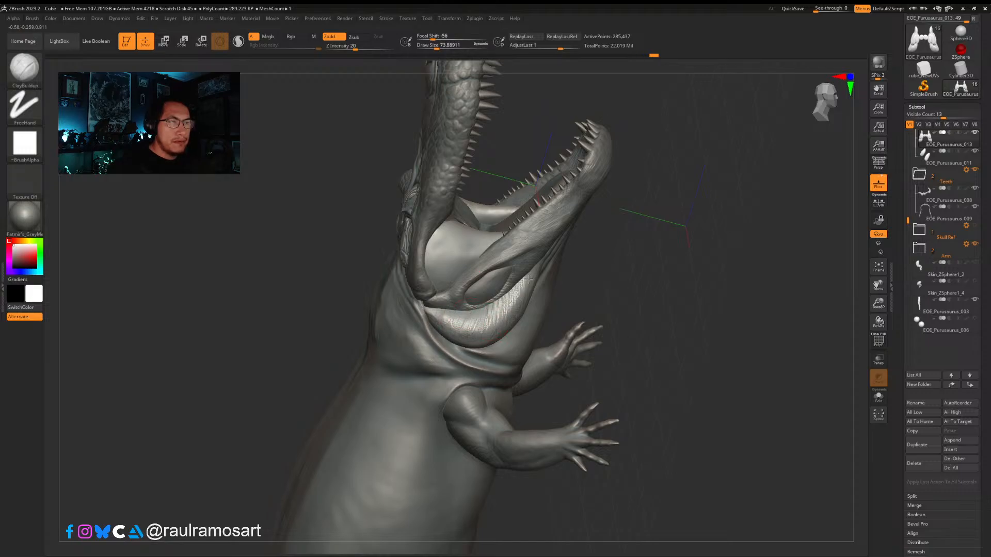
# Step: Extend the ClayBuildup strokes across the muscle's underside and up to its front tip
pyautogui.moveTo(540, 254)
pyautogui.mouseDown(button='right')
pyautogui.moveTo(531, 289)
pyautogui.moveTo(482, 312)
pyautogui.mouseUp(button='right')
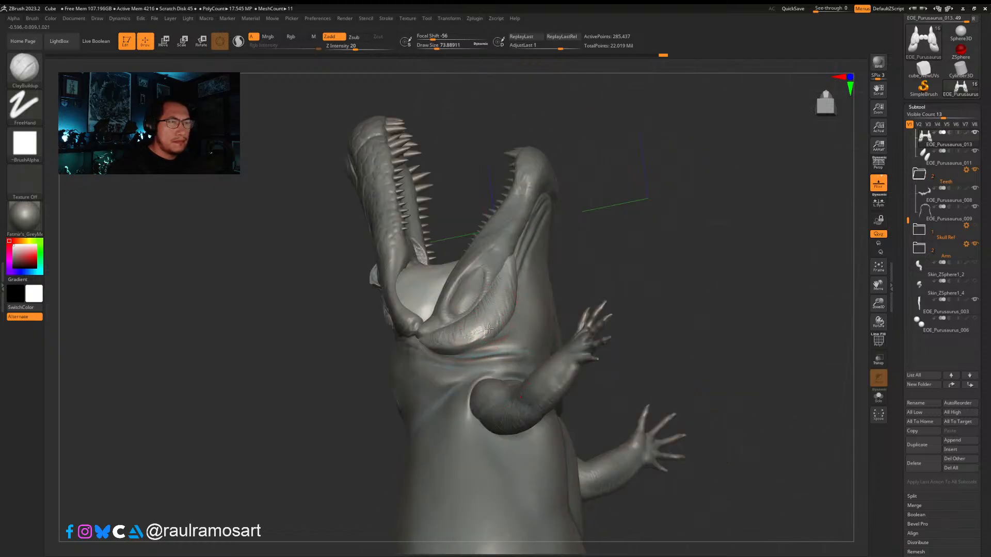
pyautogui.moveTo(467, 350)
pyautogui.mouseDown(button='right')
pyautogui.moveTo(454, 360)
pyautogui.moveTo(426, 338)
pyautogui.moveTo(464, 324)
pyautogui.mouseUp(button='right')
pyautogui.moveTo(444, 314)
pyautogui.mouseDown()
pyautogui.moveTo(457, 288)
pyautogui.moveTo(440, 280)
pyautogui.moveTo(438, 255)
pyautogui.mouseUp()
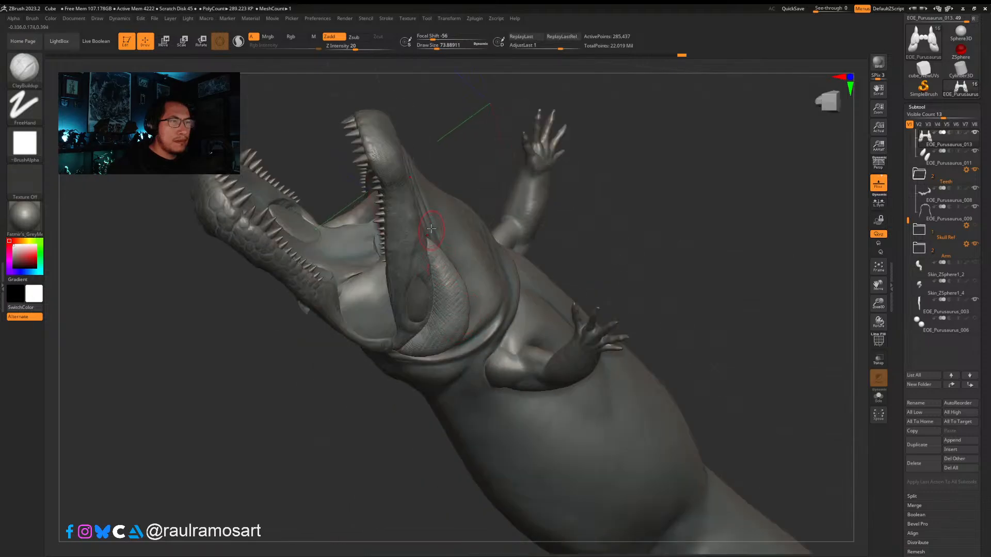
pyautogui.moveTo(456, 236)
pyautogui.mouseDown(button='right')
pyautogui.moveTo(505, 200)
pyautogui.moveTo(672, 248)
pyautogui.moveTo(695, 288)
pyautogui.moveTo(511, 270)
pyautogui.moveTo(508, 336)
pyautogui.moveTo(429, 294)
pyautogui.moveTo(465, 320)
pyautogui.moveTo(490, 304)
pyautogui.moveTo(457, 312)
pyautogui.moveTo(432, 288)
pyautogui.mouseUp(button='right')
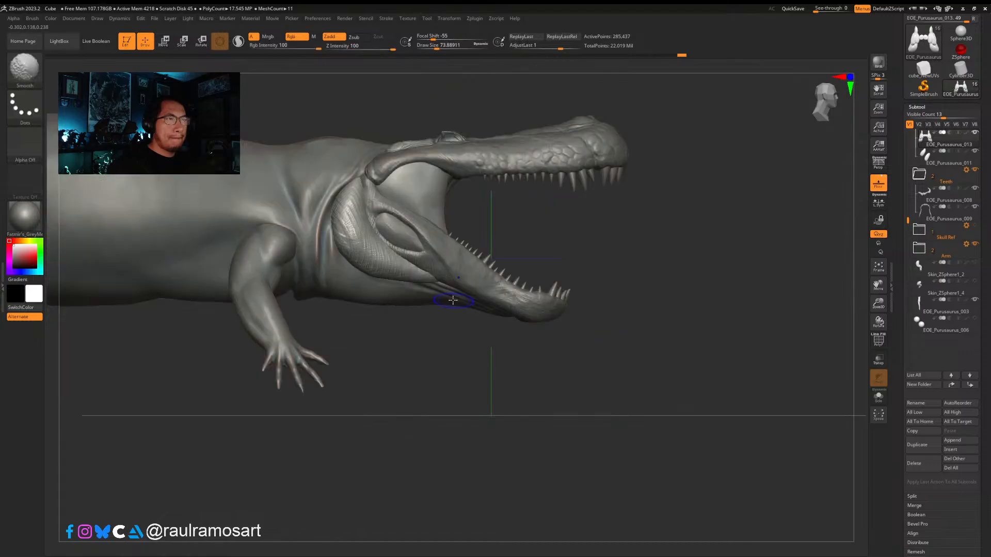
# Step: Smooth the small muscle inside the rear opening, and smooth the outer jaw muscle's strokes at a draw size of 112
pyautogui.keyDown('alt'); pyautogui.click(400, 258); pyautogui.keyUp('alt')
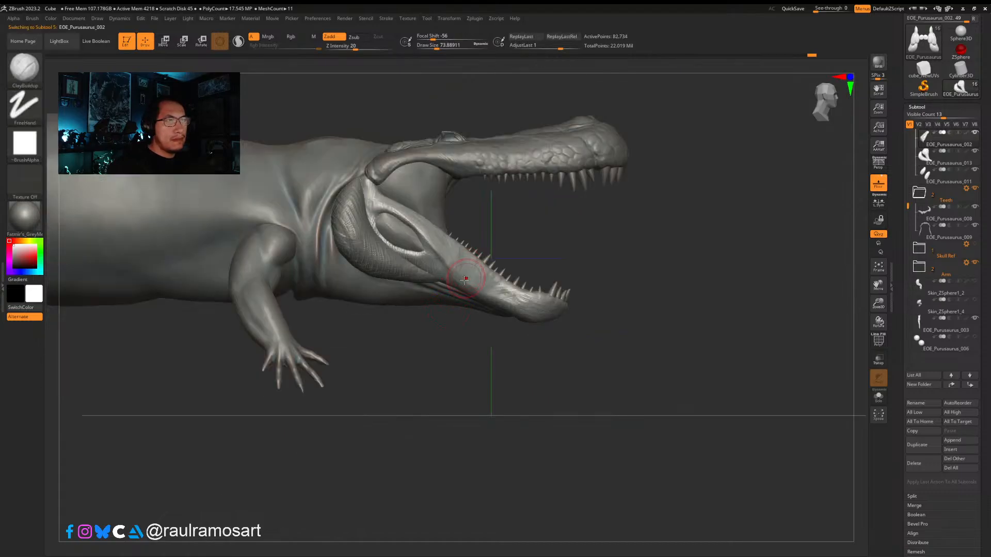
pyautogui.keyDown('alt'); pyautogui.click(397, 235); pyautogui.keyUp('alt')
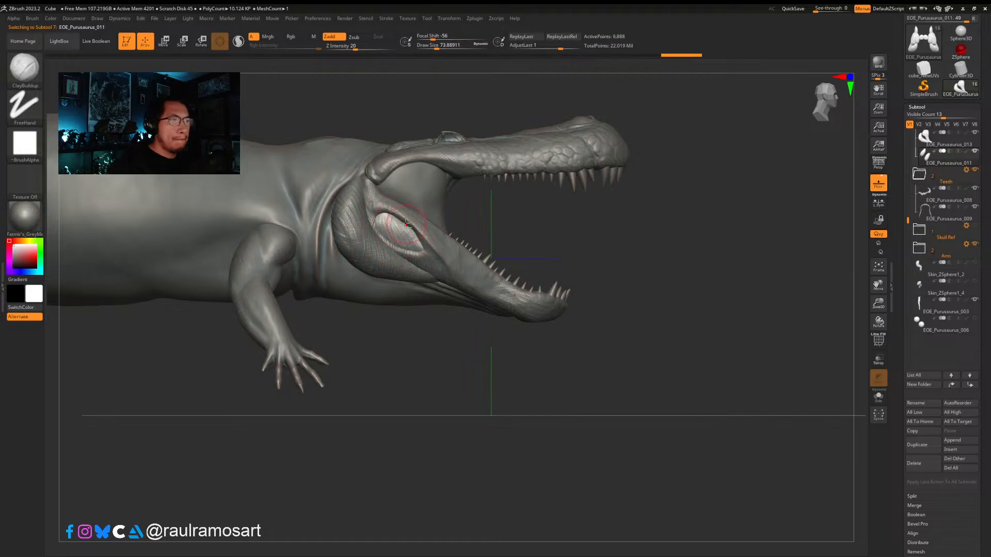
pyautogui.press('shift')
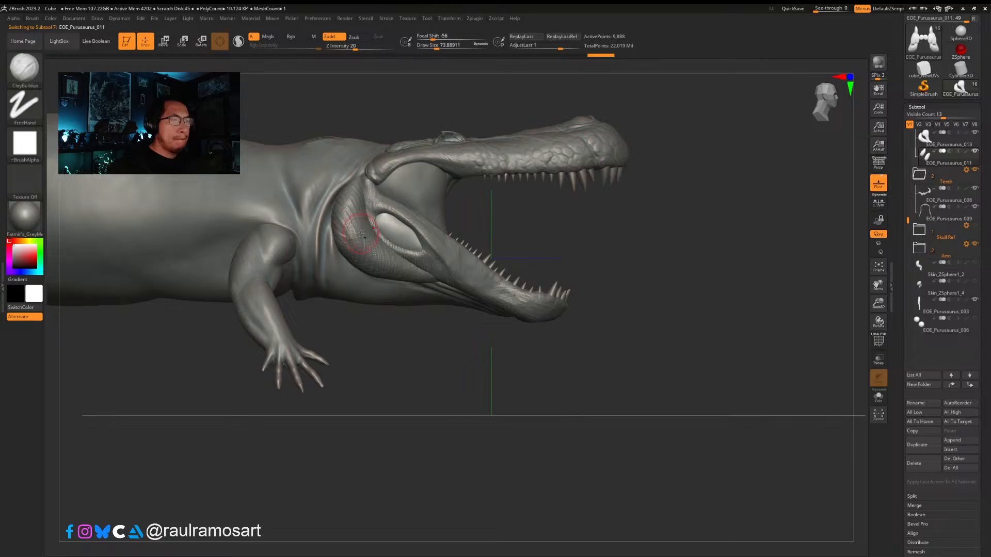
pyautogui.keyDown('alt'); pyautogui.click(347, 197); pyautogui.keyUp('alt')
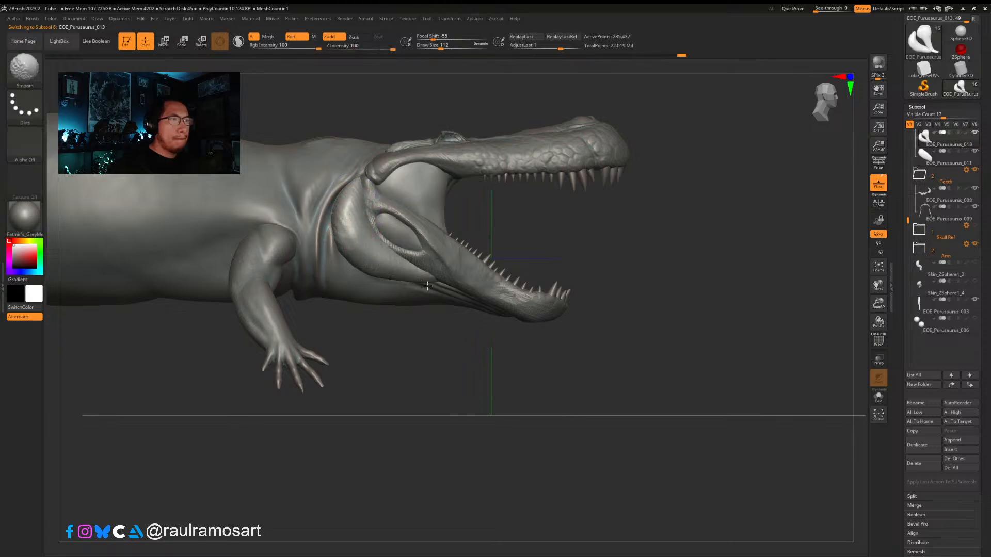
pyautogui.moveTo(428, 286); pyautogui.dragTo(482, 313, button='right')
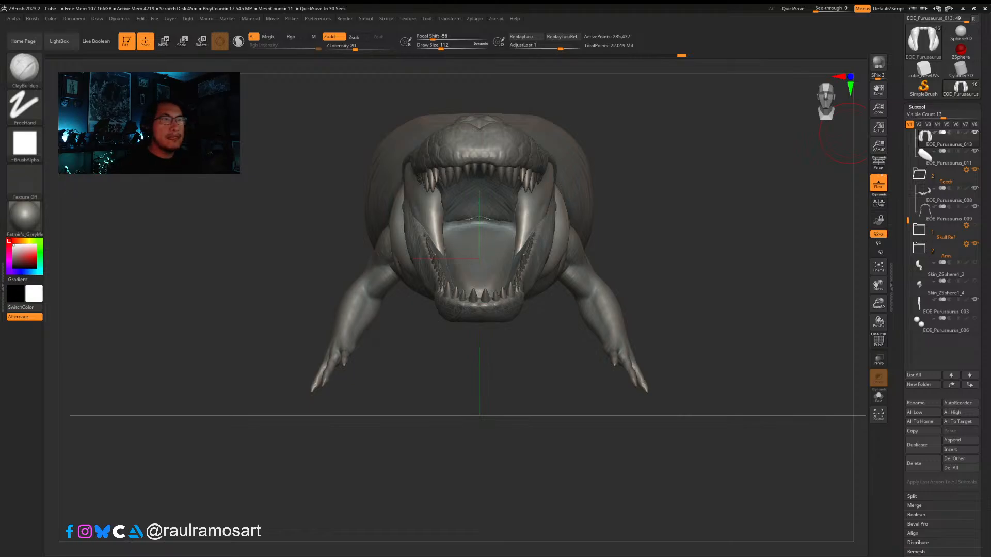
# Step: Reshape the jaw muscles behind the open mouth with the Move brush, adjusting their contour near the jaw hinge
pyautogui.moveTo(704, 298); pyautogui.dragTo(643, 303)
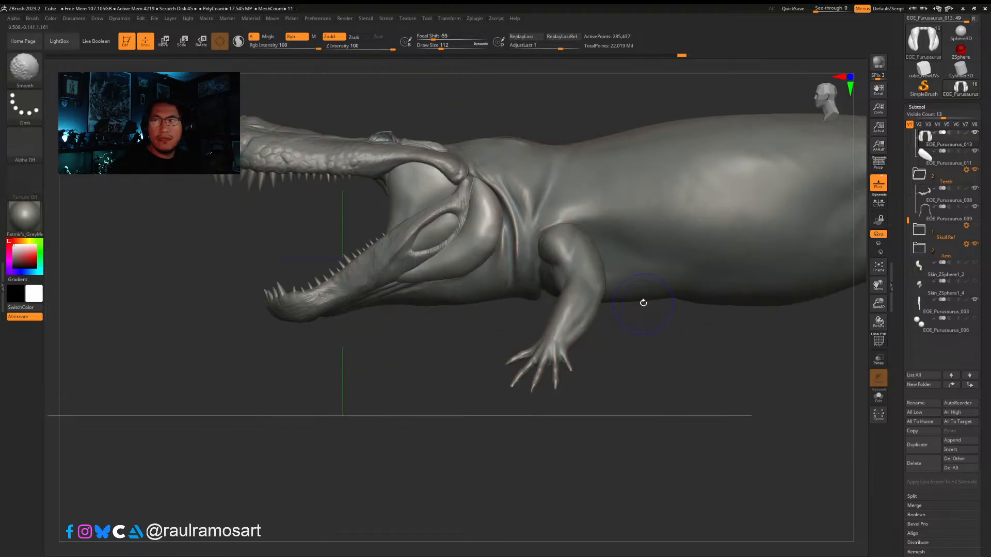
pyautogui.keyDown('alt'); pyautogui.moveTo(477, 238); pyautogui.dragTo(489, 267, button='right'); pyautogui.keyUp('alt')
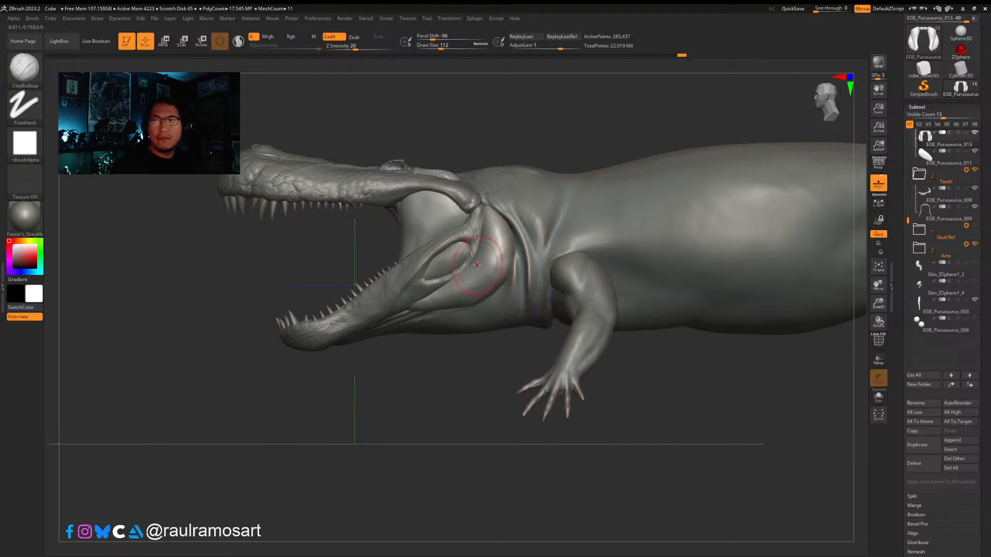
pyautogui.press('b')
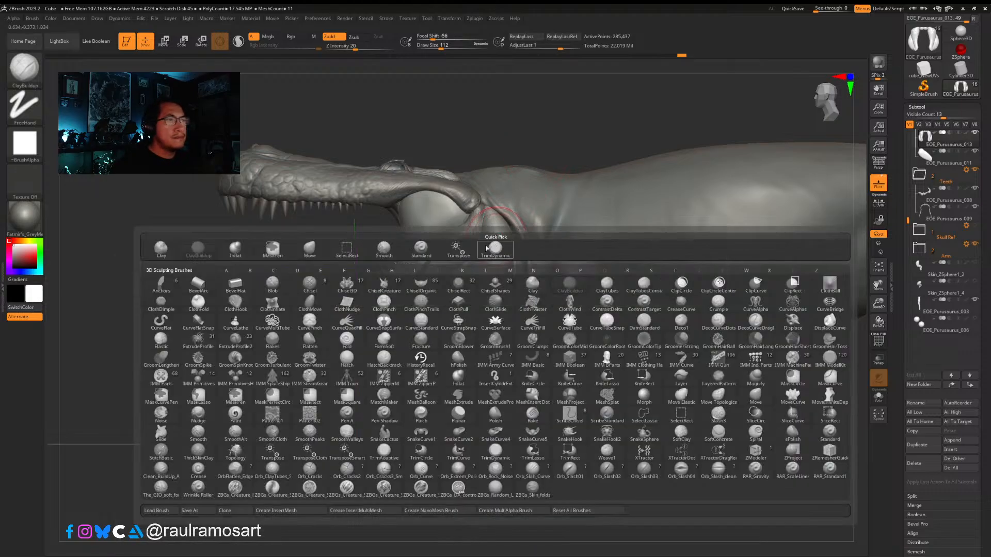
pyautogui.press('m')
pyautogui.press('v')
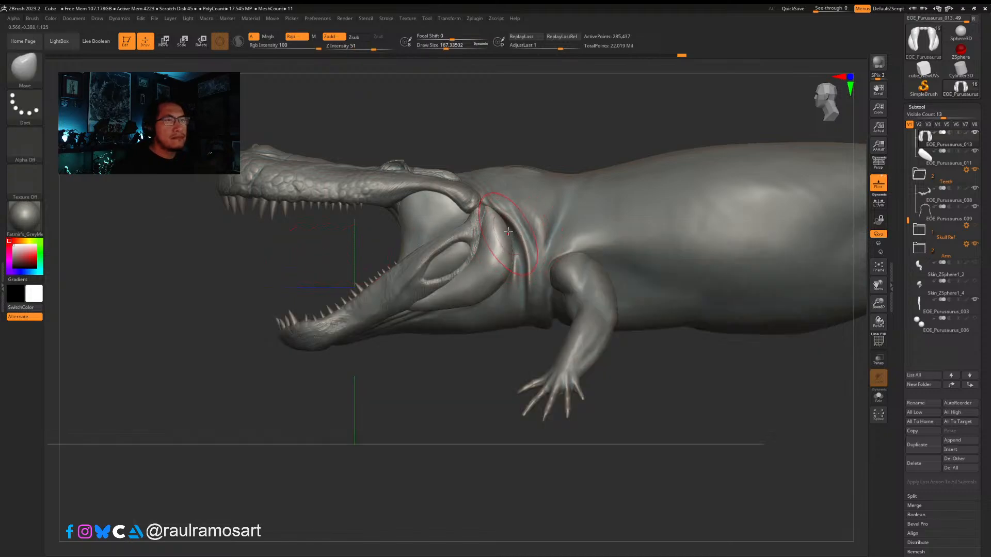
pyautogui.moveTo(506, 225); pyautogui.dragTo(482, 250)
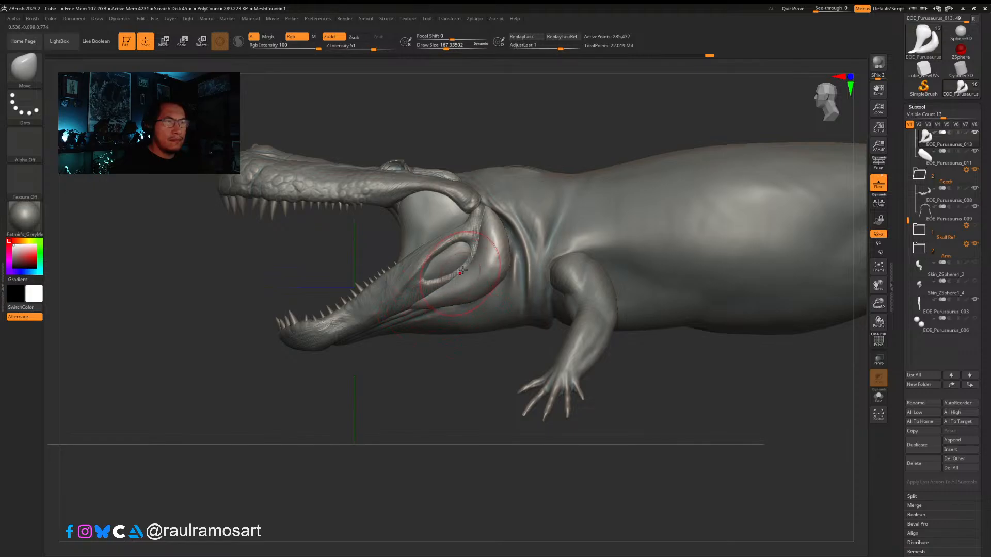
pyautogui.moveTo(506, 257)
pyautogui.mouseDown()
pyautogui.moveTo(508, 227)
pyautogui.moveTo(493, 232)
pyautogui.mouseUp()
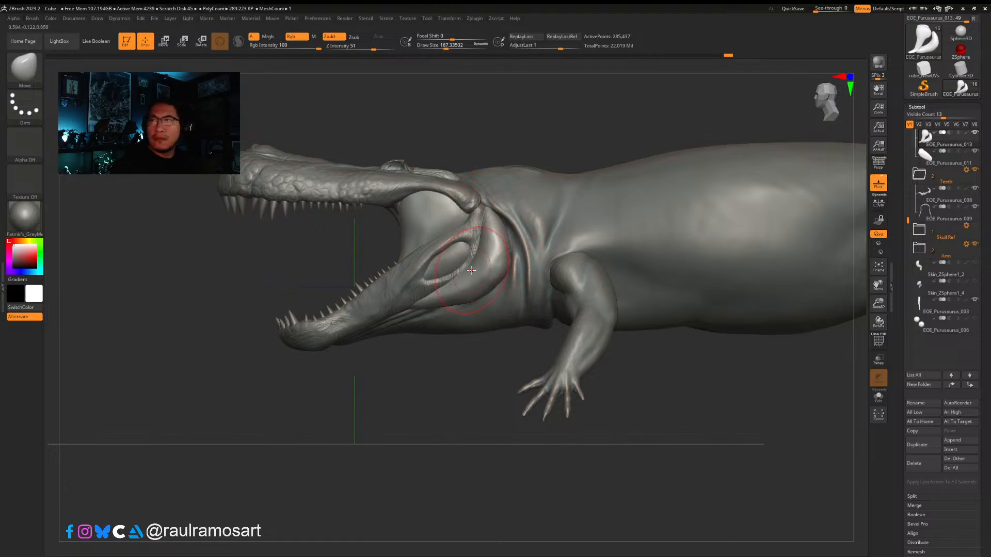
pyautogui.keyDown('alt'); pyautogui.moveTo(418, 268); pyautogui.dragTo(481, 273, button='right'); pyautogui.keyUp('alt')
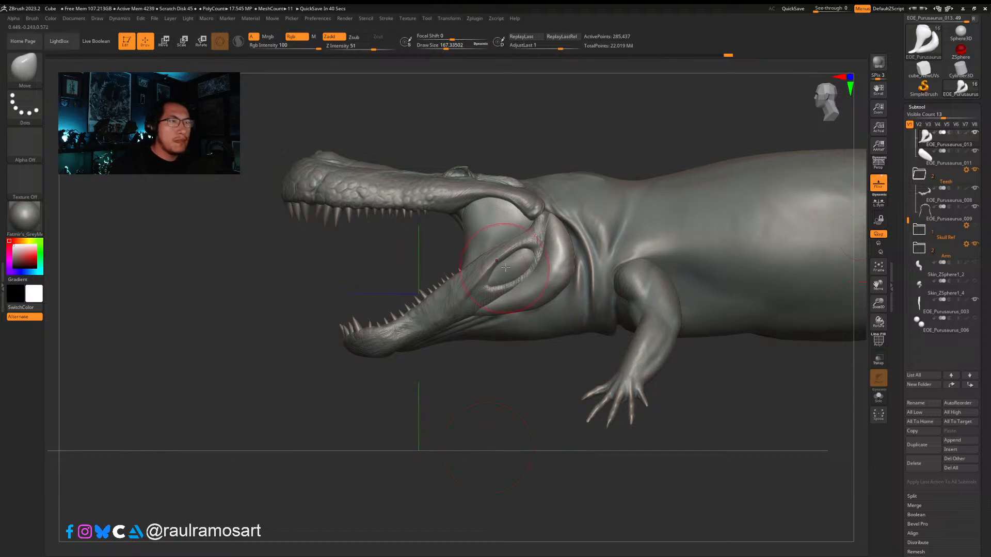
pyautogui.moveTo(488, 448); pyautogui.dragTo(489, 289)
pyautogui.press('b')
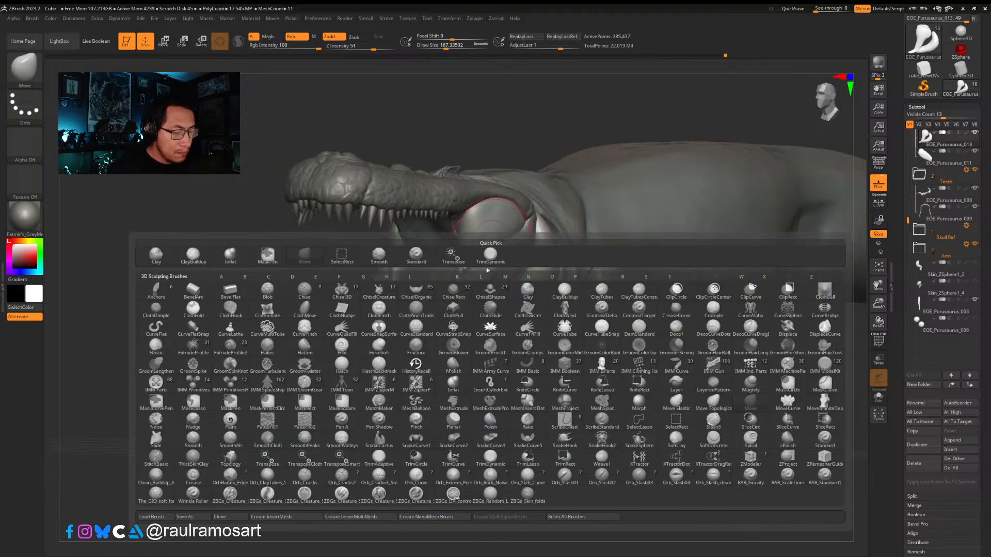
pyautogui.press('b')
pyautogui.press('s')
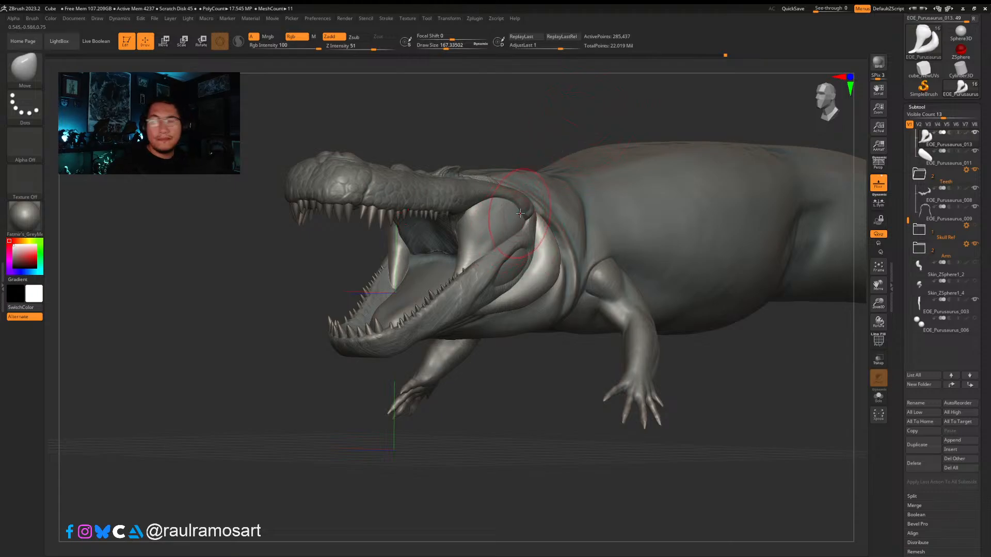
# Step: Carve diagonal creases into the muscle at the mouth corner with the DamStandard brush, working from the side and front
pyautogui.moveTo(458, 239); pyautogui.dragTo(470, 247)
pyautogui.press('b')
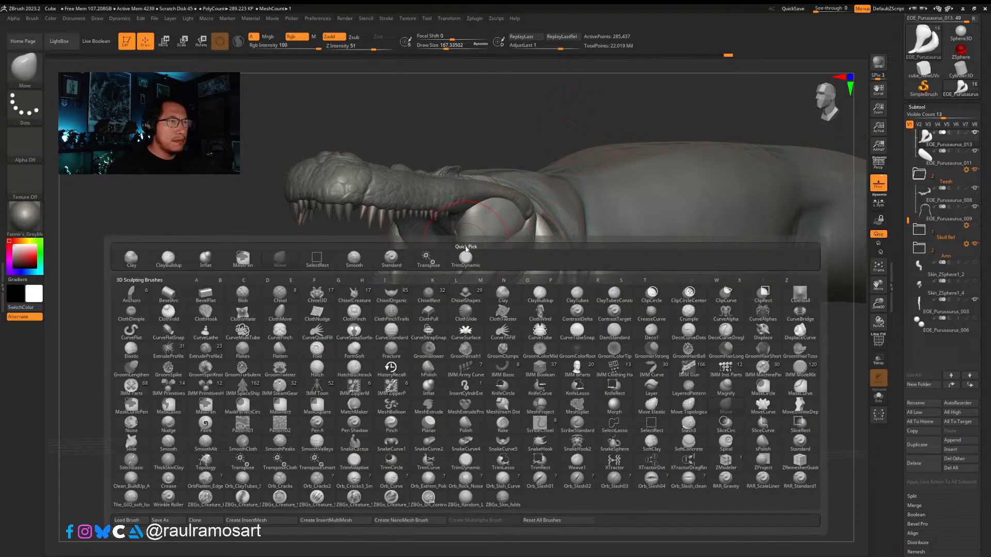
pyautogui.press('d')
pyautogui.press('s')
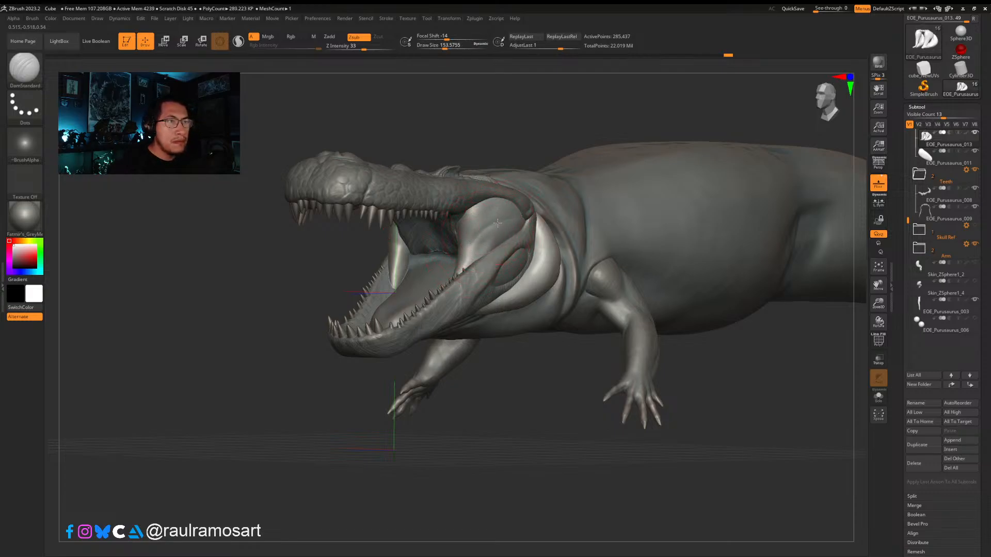
pyautogui.moveTo(498, 223); pyautogui.dragTo(488, 230)
pyautogui.moveTo(464, 243); pyautogui.dragTo(584, 240, button='right')
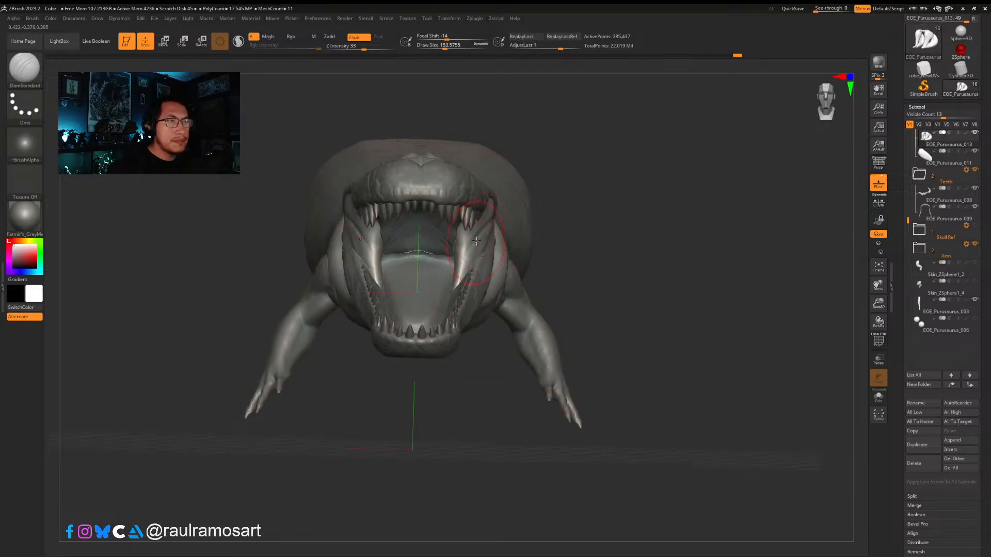
pyautogui.moveTo(472, 244); pyautogui.dragTo(464, 268)
pyautogui.moveTo(475, 245); pyautogui.dragTo(473, 221, button='right')
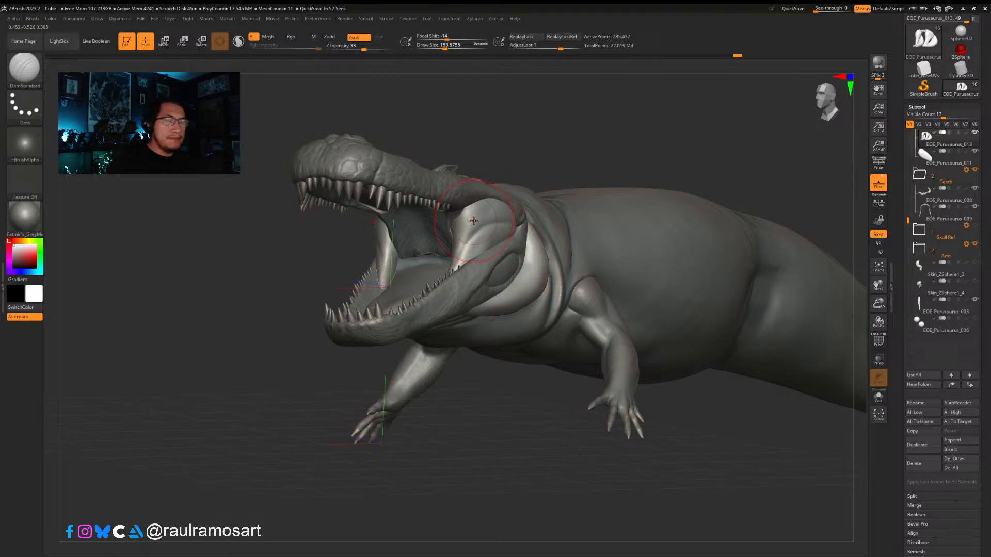
# Step: Build up fibrous strands on the outer face of the mouth-corner muscle with ClayBuildup, reducing the draw size to about 87
pyautogui.moveTo(564, 147); pyautogui.dragTo(493, 237)
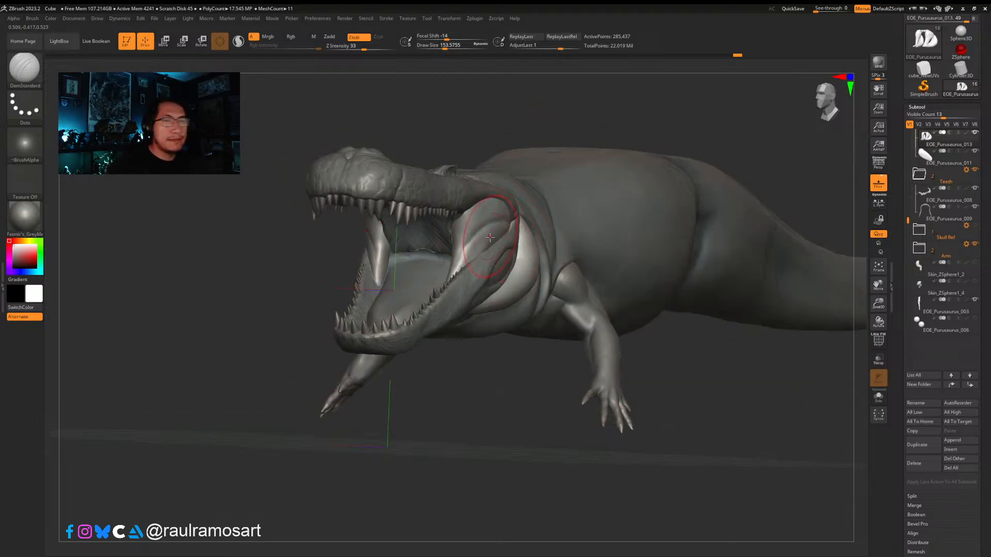
pyautogui.press('b')
pyautogui.press('c')
pyautogui.press('b')
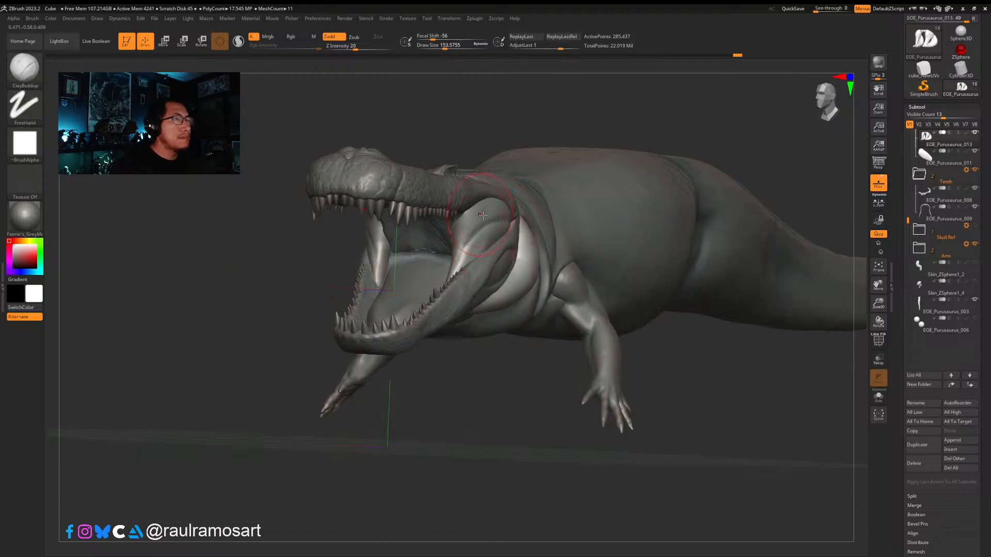
pyautogui.press('s')
pyautogui.moveTo(483, 211); pyautogui.dragTo(480, 210)
pyautogui.moveTo(564, 139)
pyautogui.mouseDown()
pyautogui.moveTo(575, 155)
pyautogui.moveTo(518, 211)
pyautogui.moveTo(465, 214)
pyautogui.mouseUp()
pyautogui.press('s')
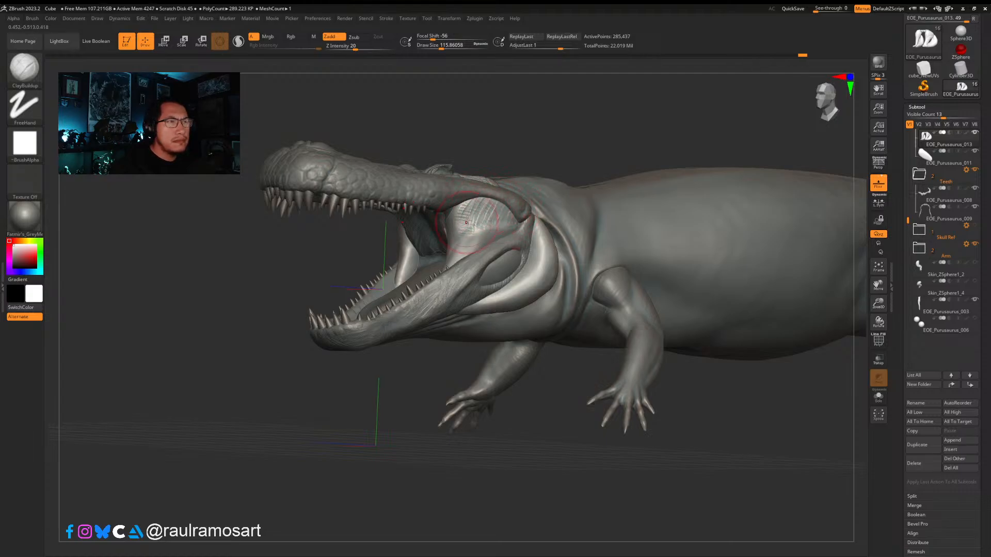
pyautogui.moveTo(461, 249)
pyautogui.mouseDown()
pyautogui.moveTo(469, 212)
pyautogui.moveTo(498, 232)
pyautogui.moveTo(483, 206)
pyautogui.moveTo(467, 216)
pyautogui.moveTo(512, 219)
pyautogui.moveTo(485, 213)
pyautogui.mouseUp()
pyautogui.press('s')
pyautogui.press('s')
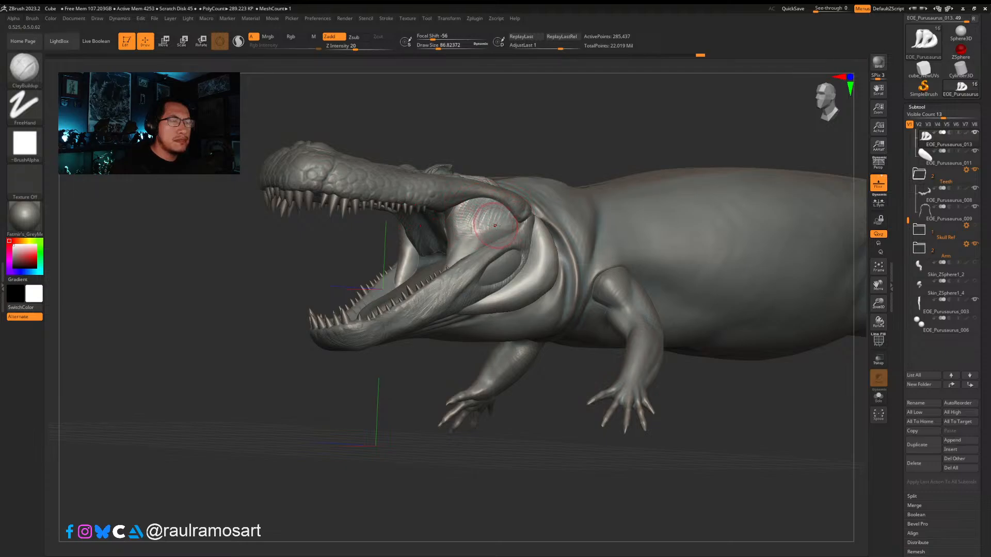
# Step: Add ClayBuildup volume to the front and inner faces of the mouth-corner muscles, reducing the draw size to about 54
pyautogui.moveTo(488, 216); pyautogui.dragTo(507, 232, button='right')
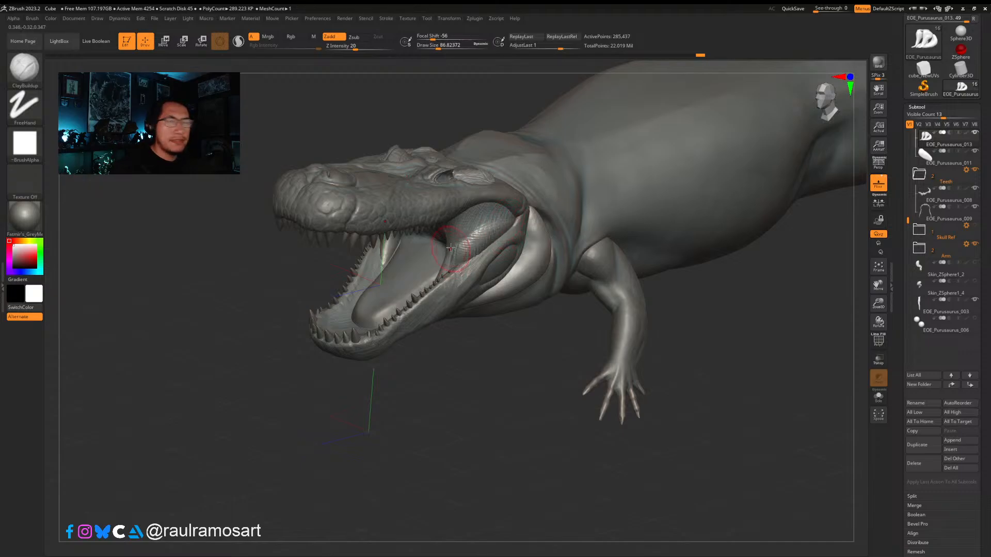
pyautogui.moveTo(435, 264)
pyautogui.mouseDown(button='right')
pyautogui.moveTo(463, 260)
pyautogui.moveTo(382, 226)
pyautogui.mouseUp(button='right')
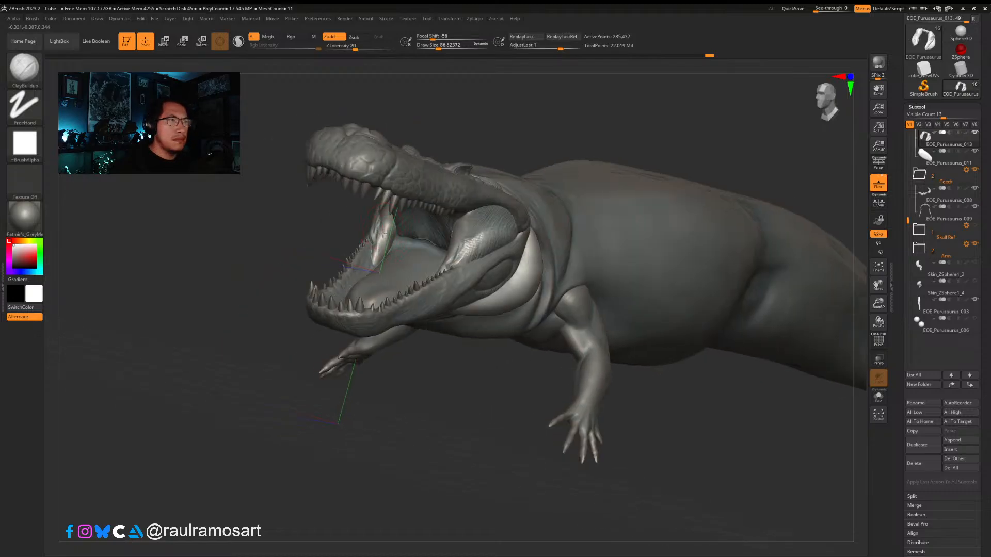
pyautogui.moveTo(382, 233); pyautogui.dragTo(376, 259)
pyautogui.press('s')
pyautogui.press('s')
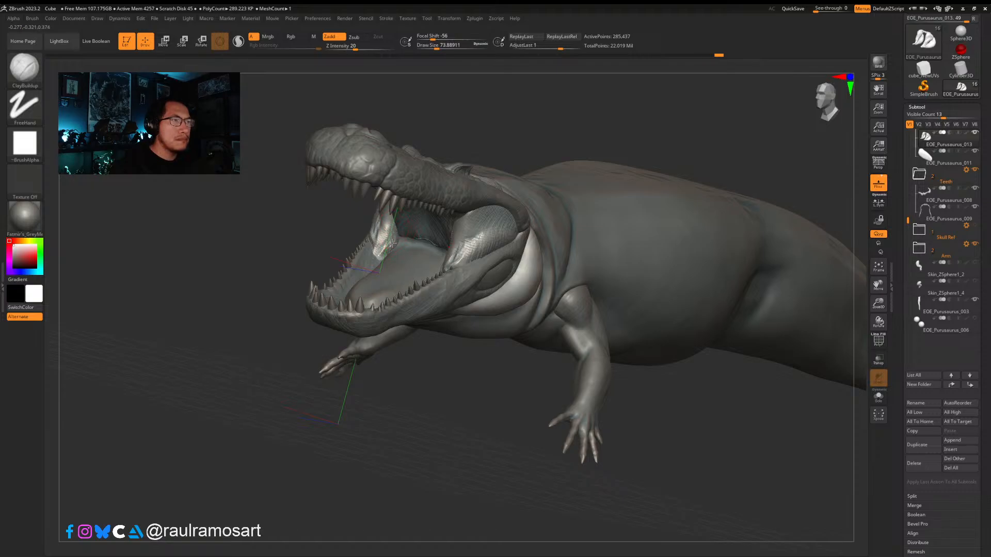
pyautogui.moveTo(384, 258); pyautogui.dragTo(430, 278, button='right')
pyautogui.press('s')
pyautogui.moveTo(381, 242); pyautogui.dragTo(375, 243)
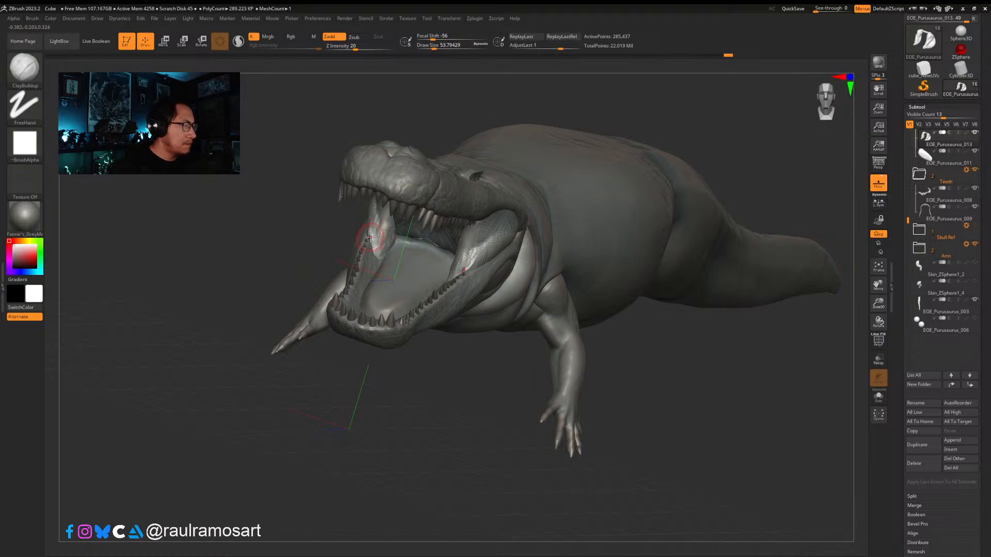
pyautogui.moveTo(372, 226); pyautogui.dragTo(464, 227, button='right')
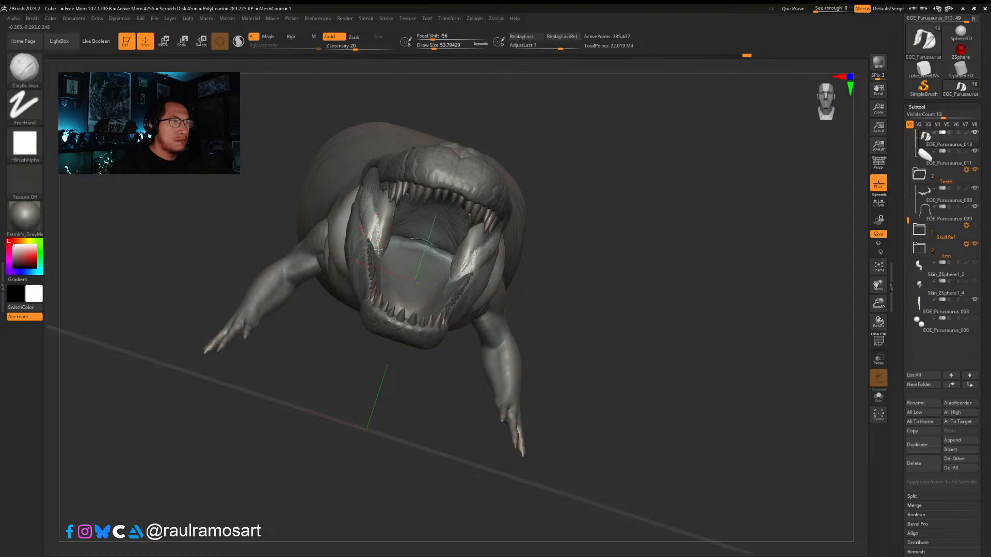
pyautogui.moveTo(371, 237); pyautogui.dragTo(381, 227, button='right')
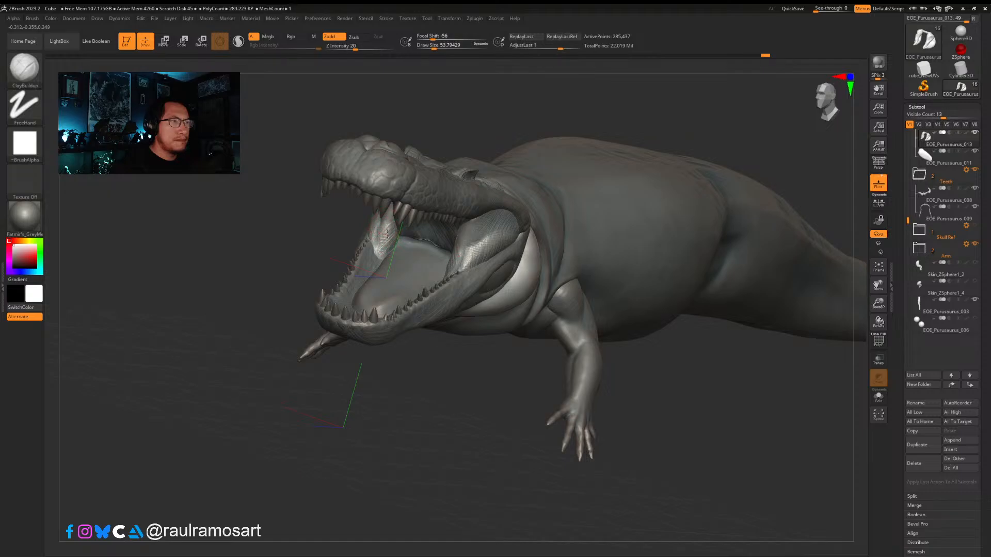
pyautogui.moveTo(394, 244); pyautogui.dragTo(376, 239, button='right')
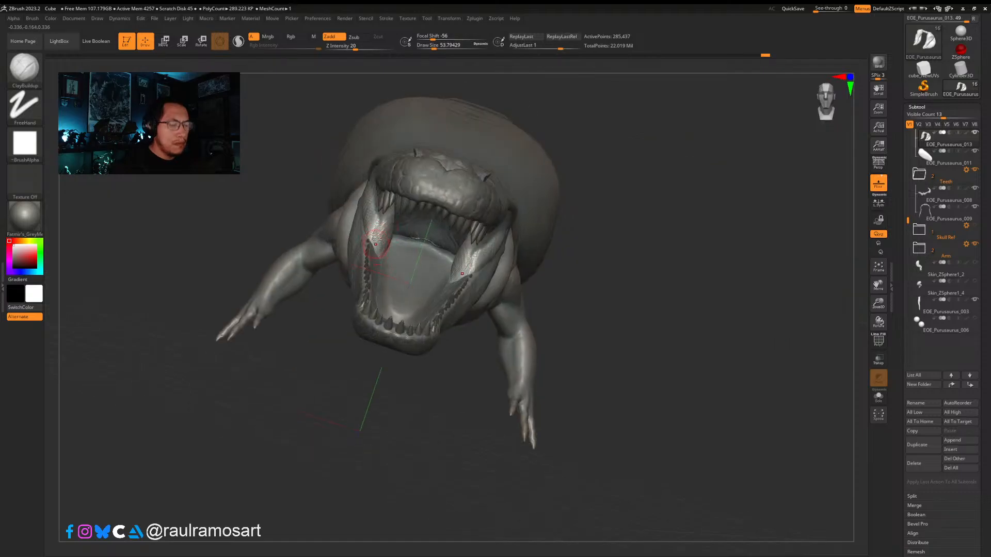
# Step: Flatten the built-up clay on the mouth-corner muscles with TrimDynamic at a draw size of about 77
pyautogui.press('b')
pyautogui.press('t')
pyautogui.press('d')
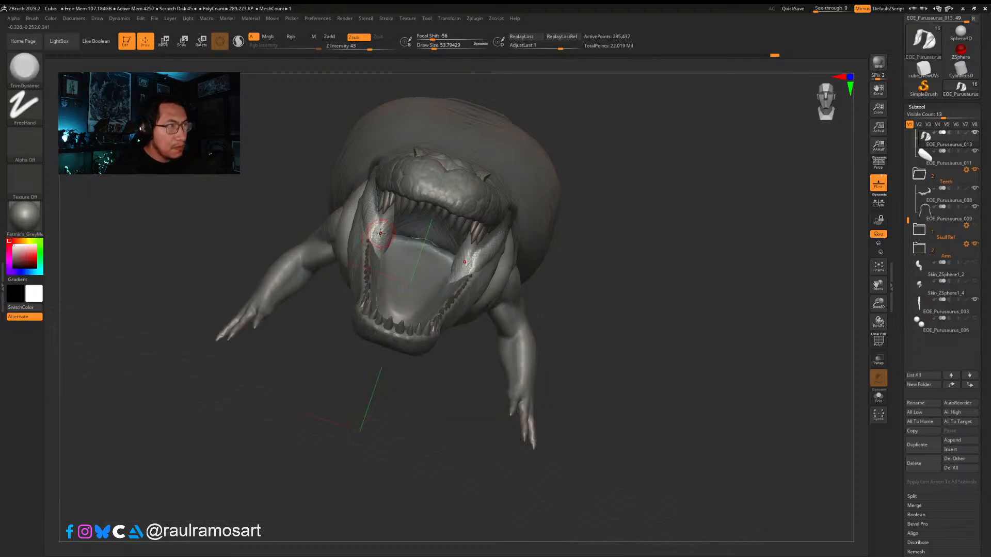
pyautogui.press('s')
pyautogui.moveTo(379, 224); pyautogui.dragTo(377, 251)
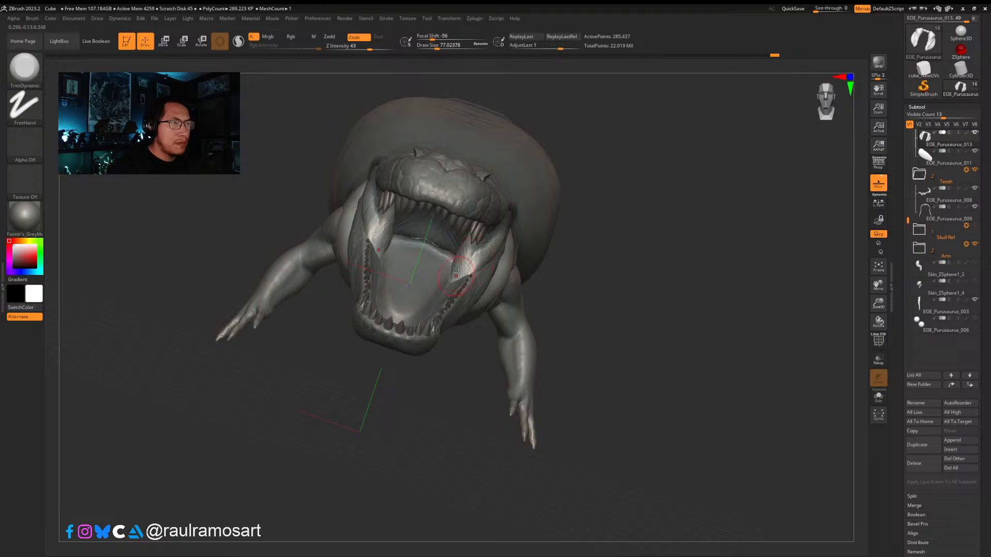
pyautogui.moveTo(472, 262)
pyautogui.mouseDown(button='right')
pyautogui.moveTo(462, 251)
pyautogui.moveTo(475, 259)
pyautogui.mouseUp(button='right')
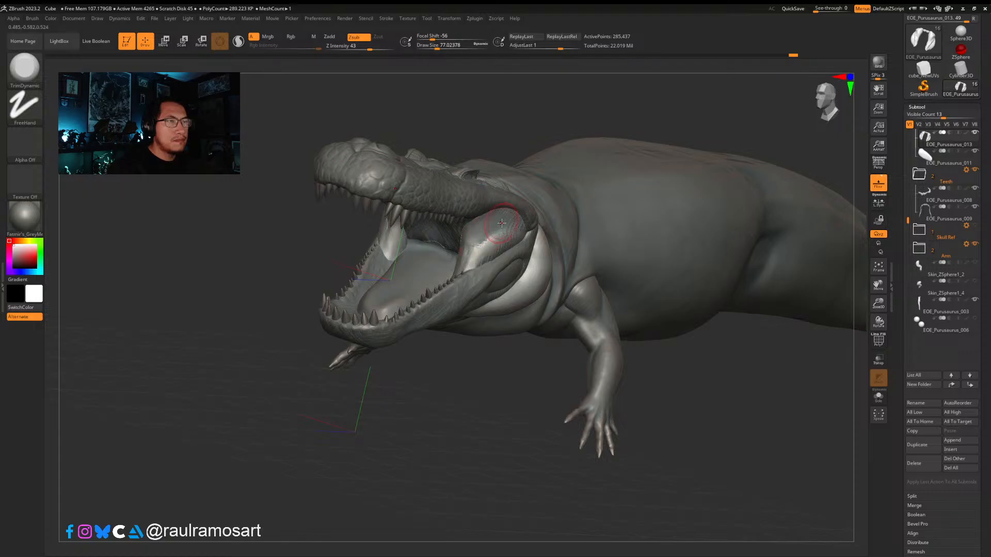
# Step: Refine the creases in the mouth-corner muscle with DamStandard and smooth its surface
pyautogui.press('b')
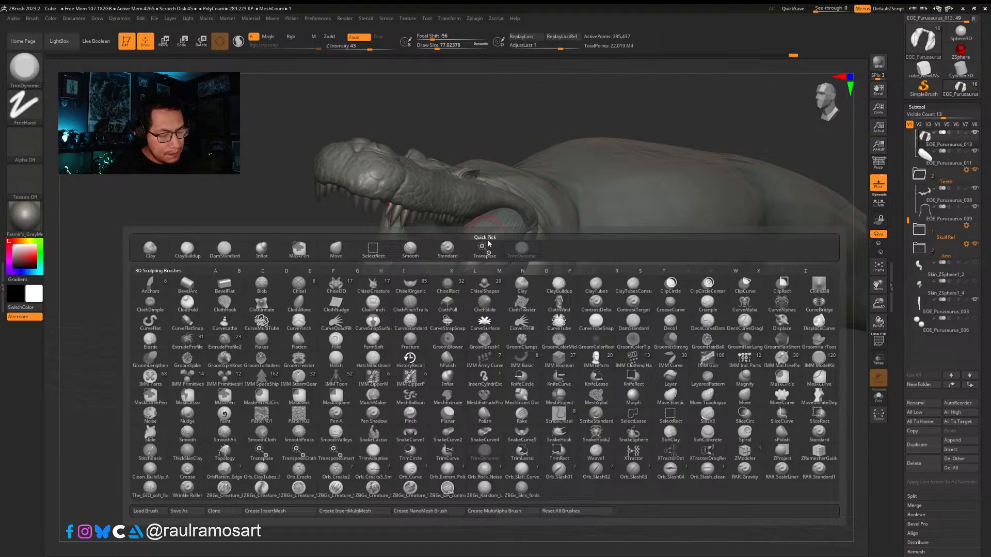
pyautogui.press('d')
pyautogui.press('s')
pyautogui.moveTo(488, 243)
pyautogui.mouseDown(button='right')
pyautogui.moveTo(452, 271)
pyautogui.moveTo(470, 253)
pyautogui.mouseUp(button='right')
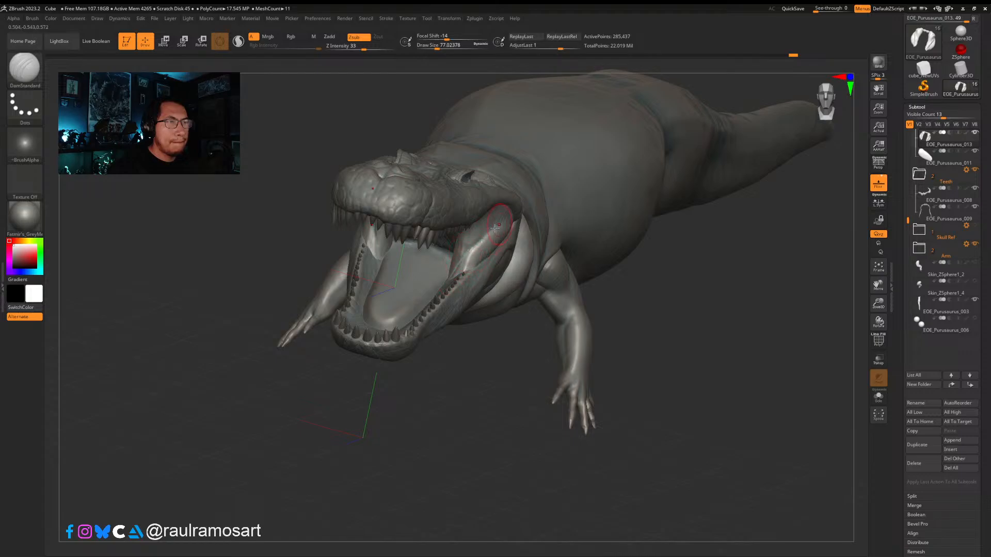
pyautogui.keyDown('shift'); pyautogui.moveTo(489, 238); pyautogui.dragTo(447, 274); pyautogui.keyUp('shift')
pyautogui.moveTo(477, 256)
pyautogui.mouseDown(button='right')
pyautogui.moveTo(446, 253)
pyautogui.moveTo(498, 246)
pyautogui.mouseUp(button='right')
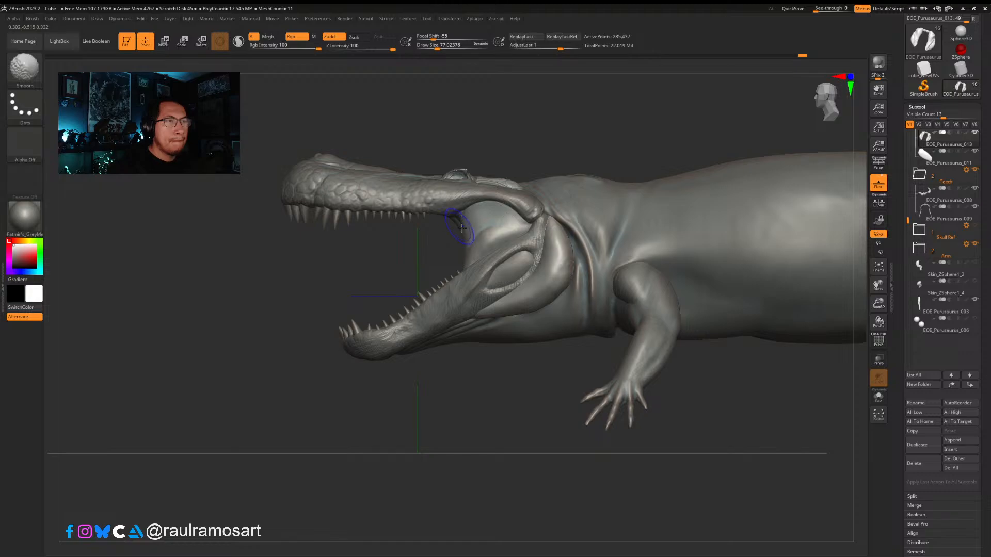
pyautogui.moveTo(480, 221)
pyautogui.mouseDown(button='right')
pyautogui.moveTo(494, 237)
pyautogui.moveTo(471, 228)
pyautogui.mouseUp(button='right')
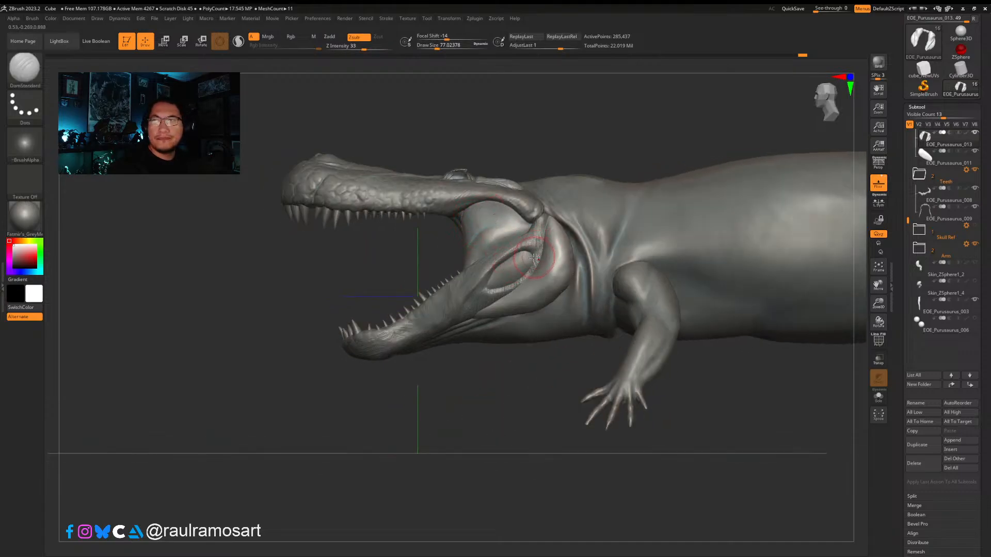
# Step: Isolate the outer jaw muscle behind the mouth corner and reshape it with the Move brush at draw sizes of about 286 and 158
pyautogui.press('b')
pyautogui.press('m')
pyautogui.press('v')
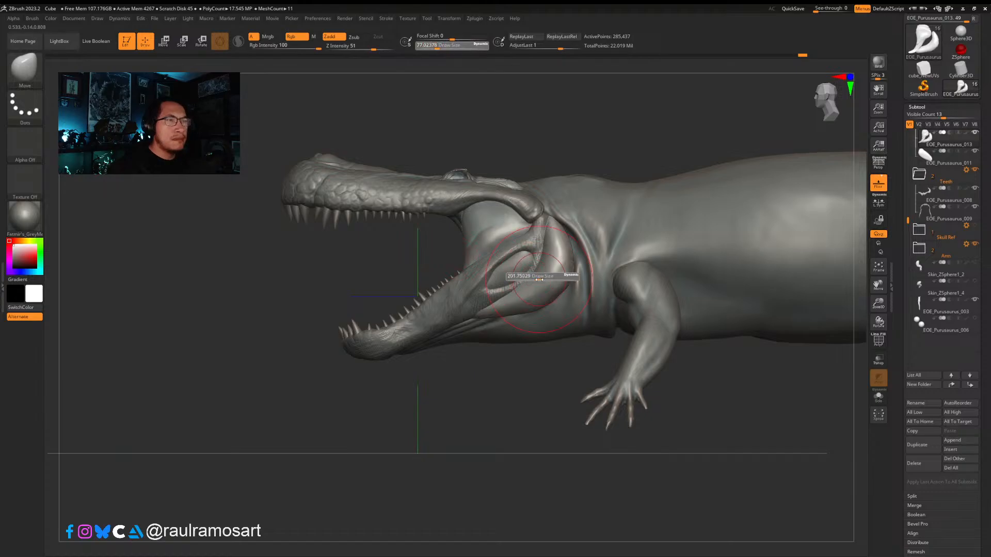
pyautogui.keyDown('ctrl'); pyautogui.keyDown('shift'); pyautogui.click(537, 285); pyautogui.keyUp('shift'); pyautogui.keyUp('ctrl')
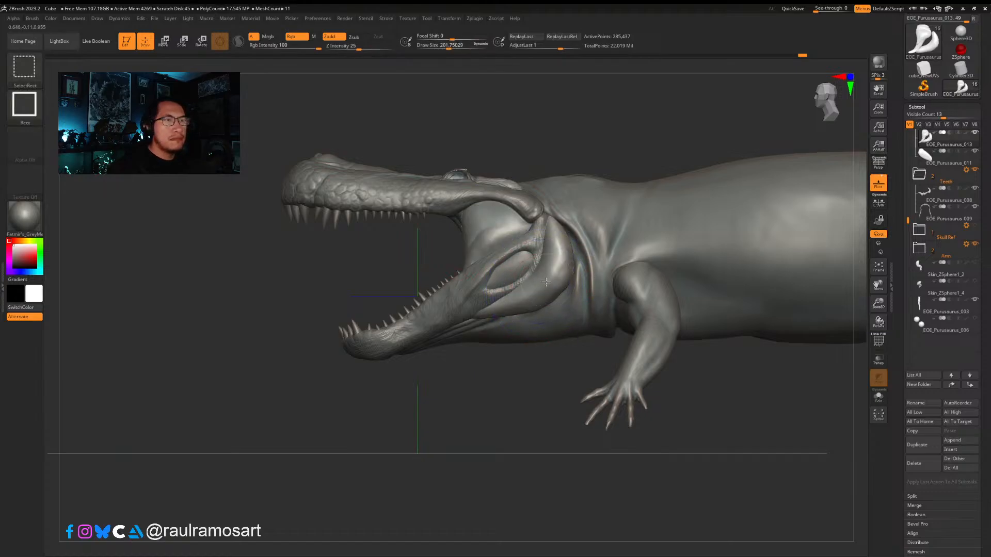
pyautogui.press(']')
pyautogui.moveTo(502, 303); pyautogui.dragTo(555, 242)
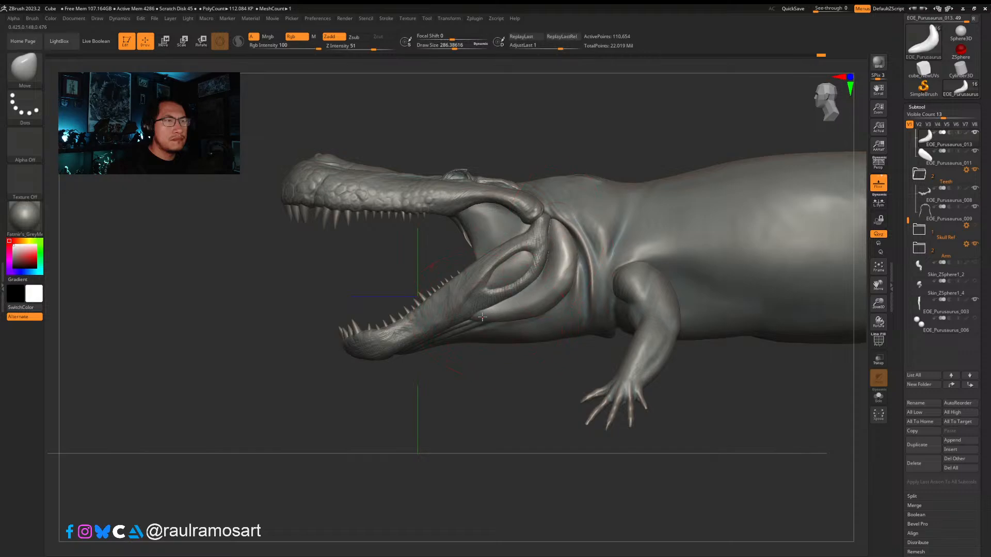
pyautogui.press('[')
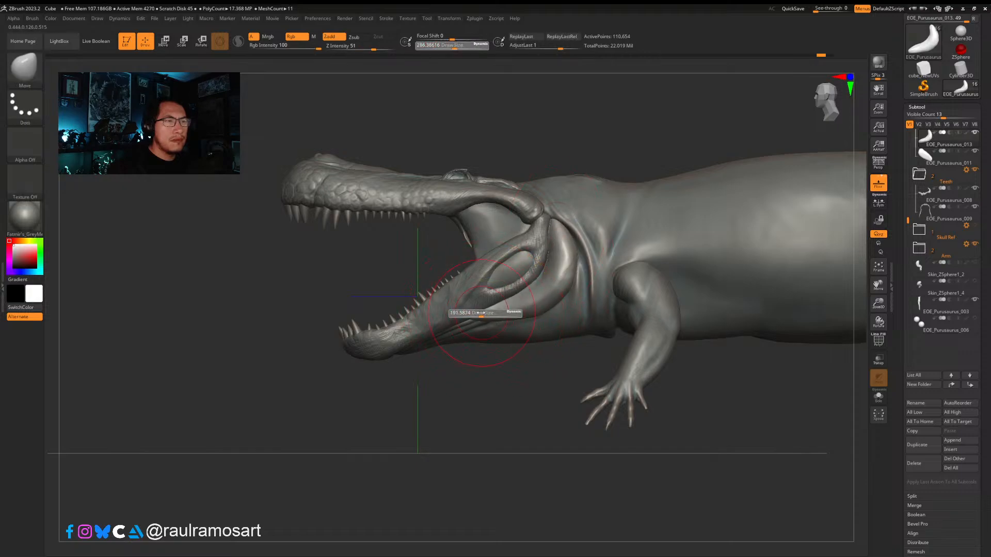
pyautogui.moveTo(524, 308)
pyautogui.mouseDown()
pyautogui.moveTo(552, 280)
pyautogui.moveTo(562, 302)
pyautogui.moveTo(570, 284)
pyautogui.mouseUp()
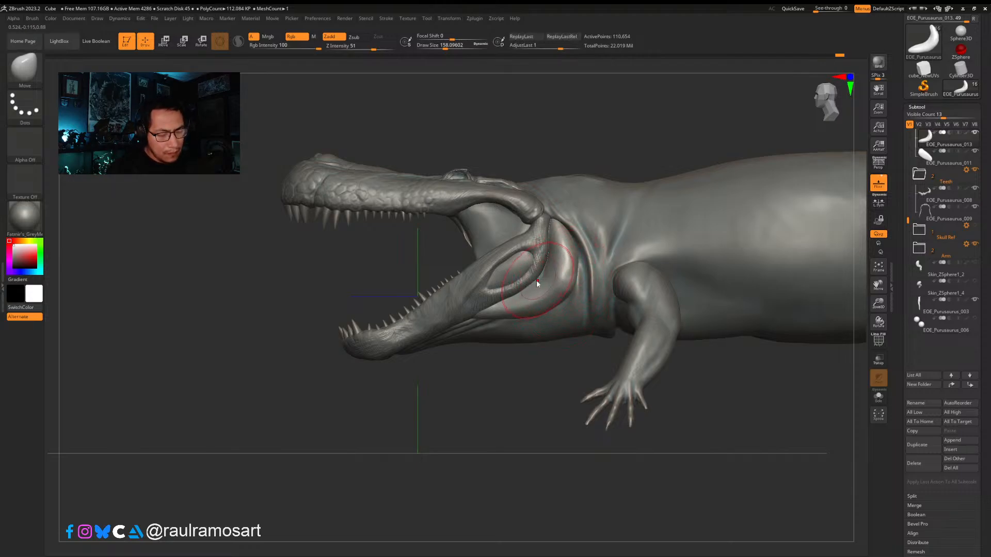
# Step: Flatten the isolated outer jaw muscle with TrimDynamic at a draw size of about 158 and smooth it toward the lower jaw
pyautogui.press('b')
pyautogui.press('t')
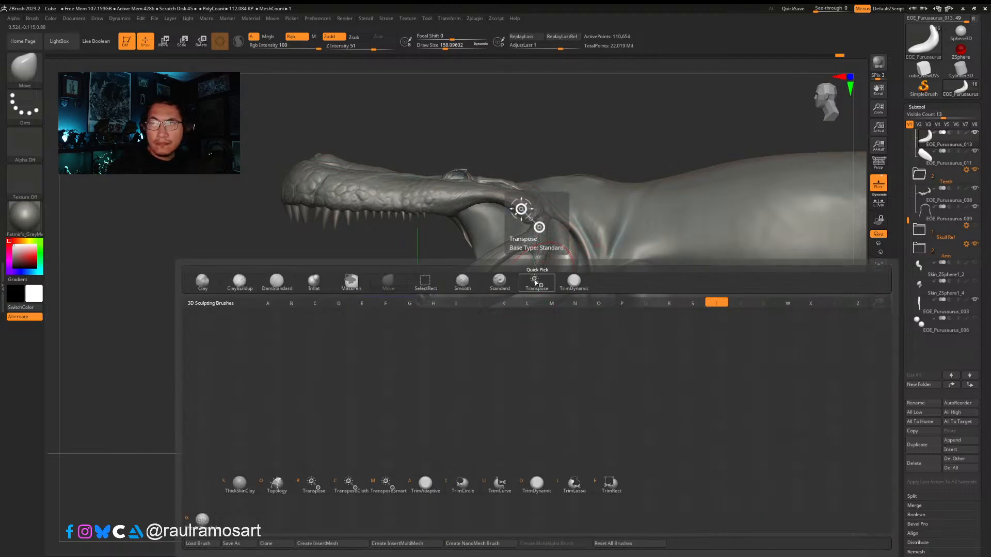
pyautogui.press('d')
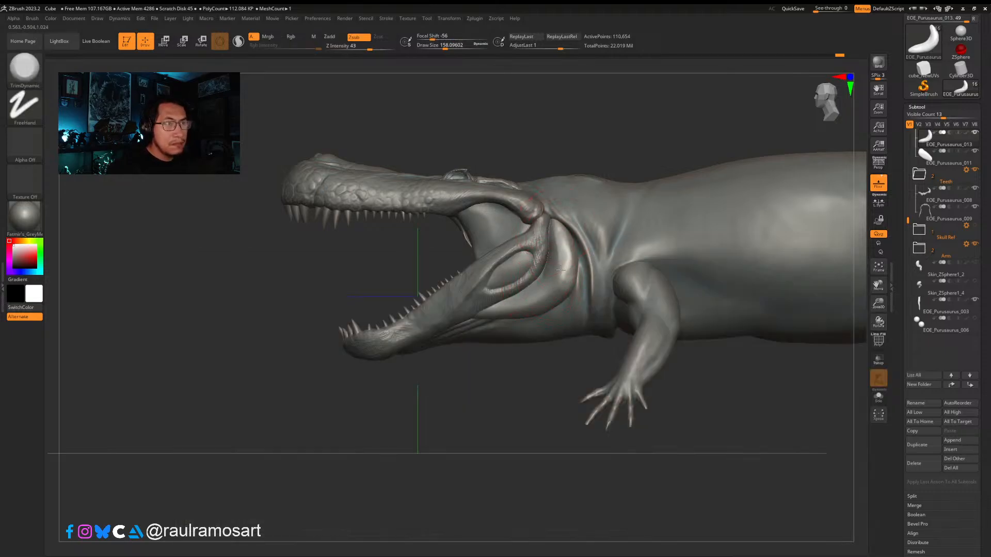
pyautogui.press('shift')
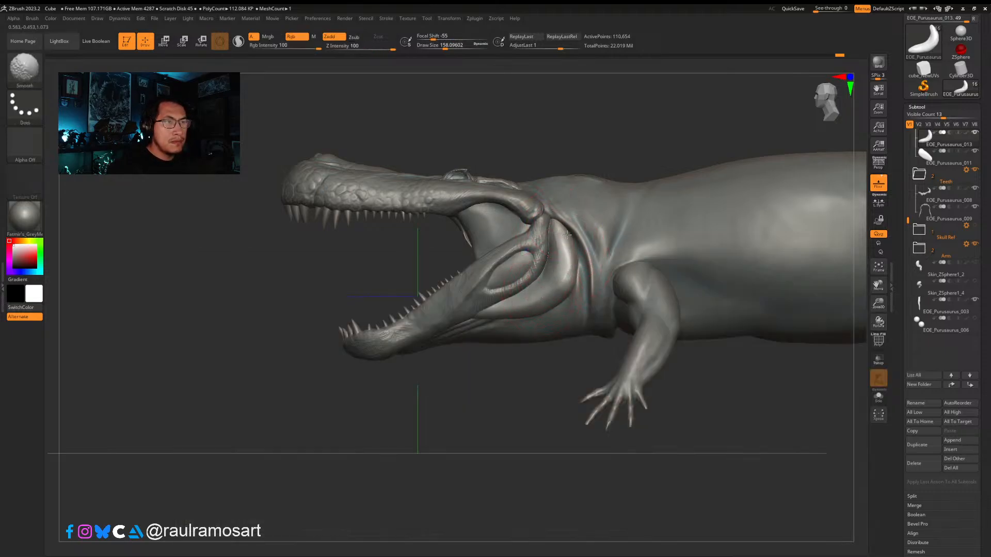
pyautogui.keyDown('shift'); pyautogui.moveTo(524, 305); pyautogui.dragTo(479, 317); pyautogui.keyUp('shift')
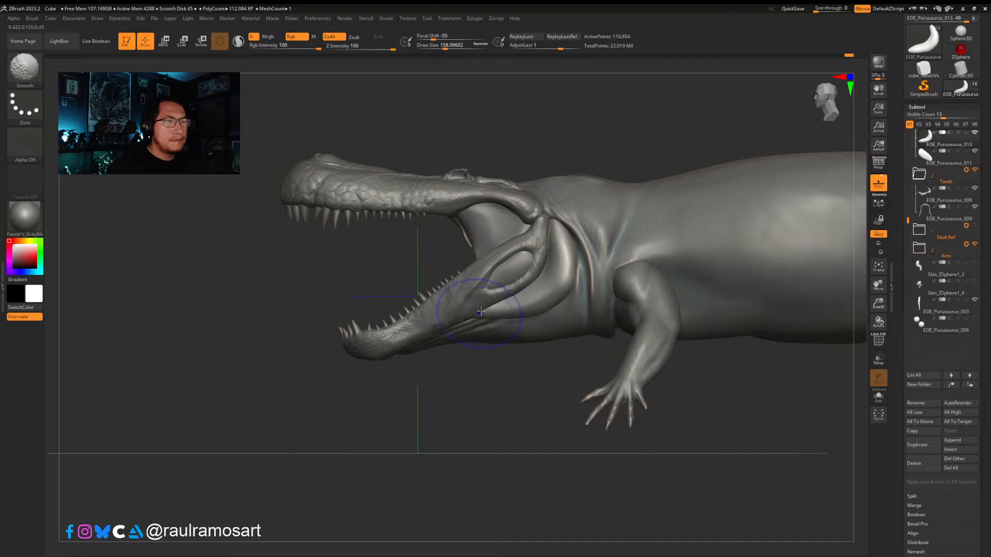
pyautogui.moveTo(480, 307)
pyautogui.mouseDown(button='right')
pyautogui.moveTo(540, 276)
pyautogui.moveTo(506, 263)
pyautogui.mouseUp(button='right')
# Step: Make the jaw-muscle subtool active again and unhide all of its hidden parts
pyautogui.keyDown('alt'); pyautogui.click(494, 229); pyautogui.keyUp('alt')
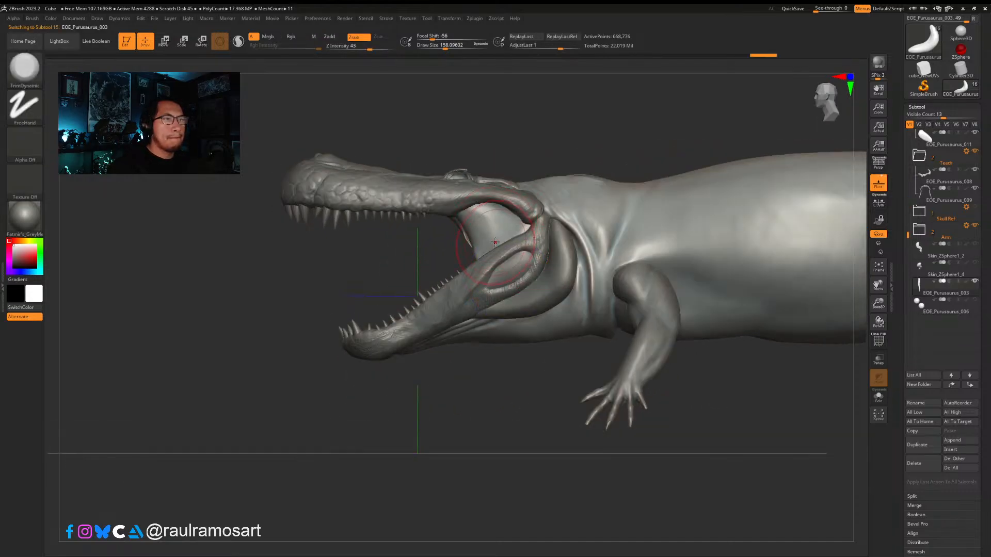
pyautogui.moveTo(494, 229)
pyautogui.mouseDown(button='right')
pyautogui.moveTo(522, 252)
pyautogui.moveTo(532, 236)
pyautogui.moveTo(501, 238)
pyautogui.mouseUp(button='right')
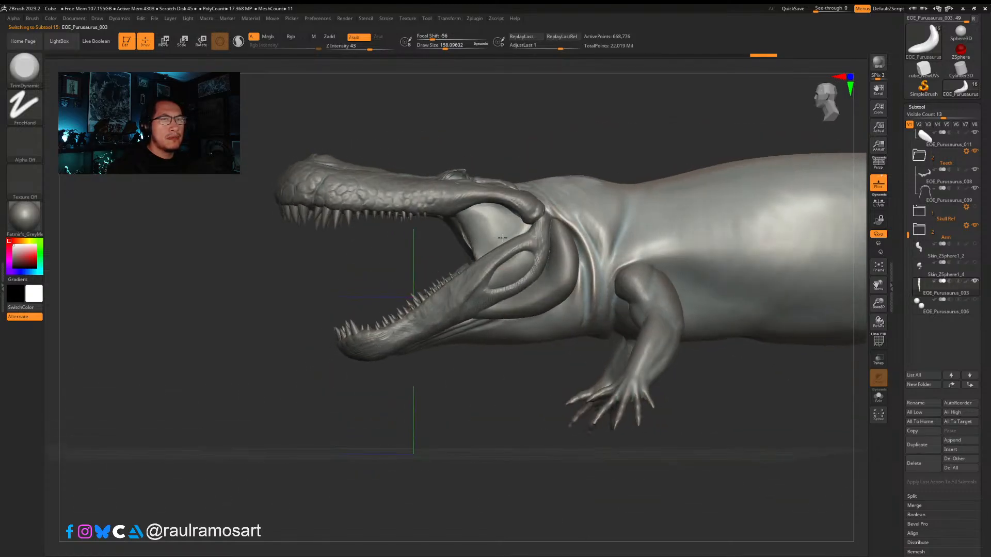
pyautogui.hotkey('ctrl', 'shift')
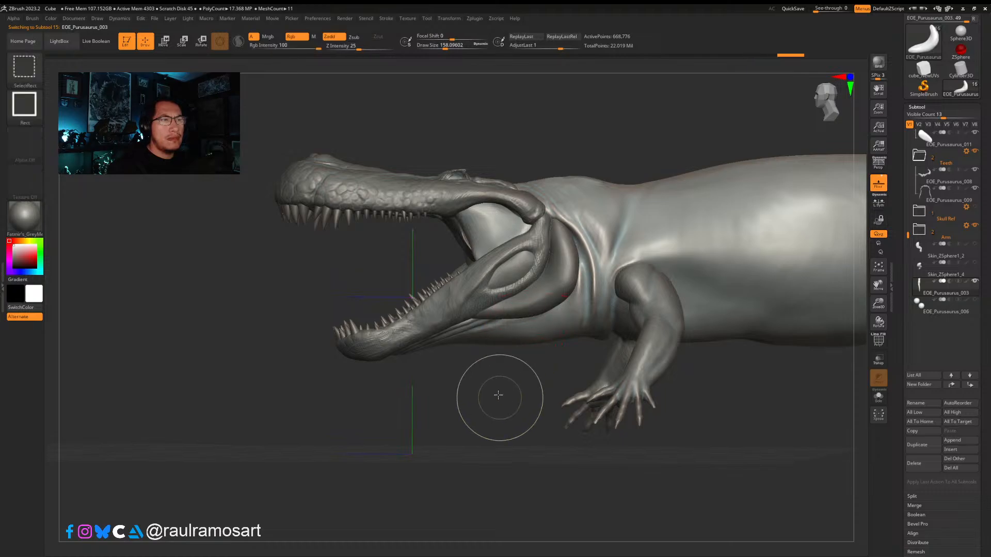
pyautogui.keyDown('alt'); pyautogui.click(548, 289); pyautogui.keyUp('alt')
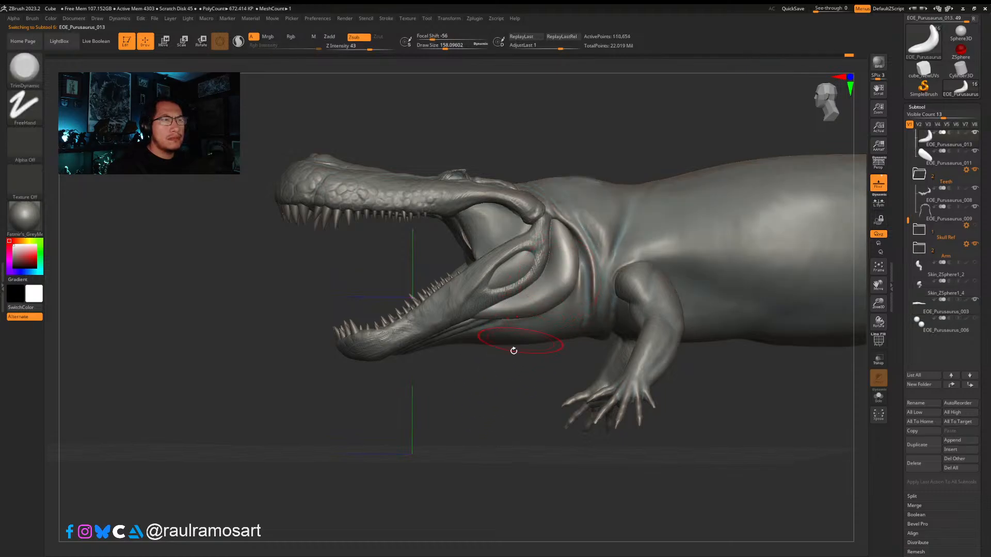
pyautogui.keyDown('ctrl'); pyautogui.moveTo(490, 370); pyautogui.dragTo(518, 428); pyautogui.keyUp('ctrl')
pyautogui.keyDown('ctrl'); pyautogui.keyDown('shift'); pyautogui.click(499, 392); pyautogui.keyUp('shift'); pyautogui.keyUp('ctrl')
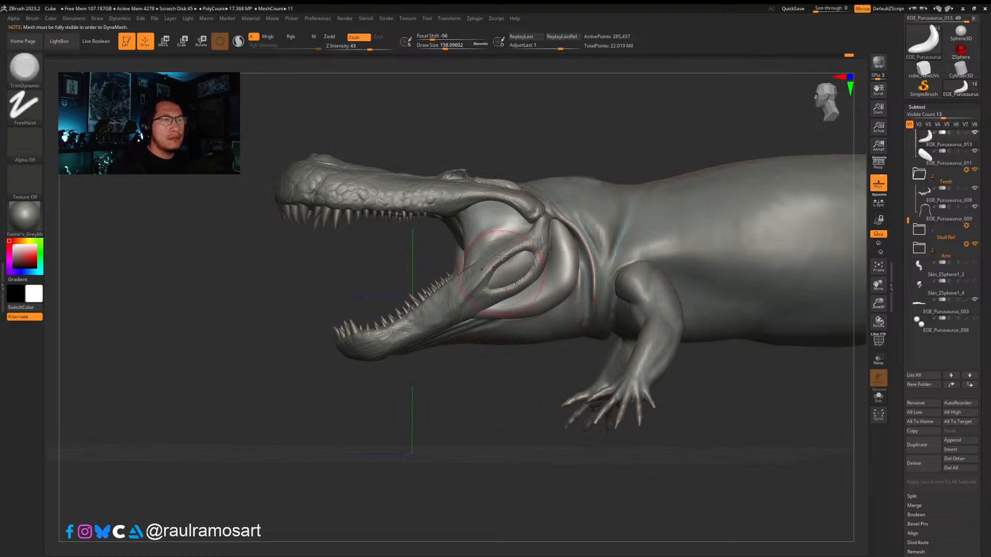
# Step: Add fine muscle strands to the inner mouth-corner muscle with the Standard brush at a draw size of about 33
pyautogui.moveTo(502, 256)
pyautogui.mouseDown(button='right')
pyautogui.moveTo(516, 252)
pyautogui.moveTo(487, 262)
pyautogui.moveTo(444, 310)
pyautogui.mouseUp(button='right')
pyautogui.press('b')
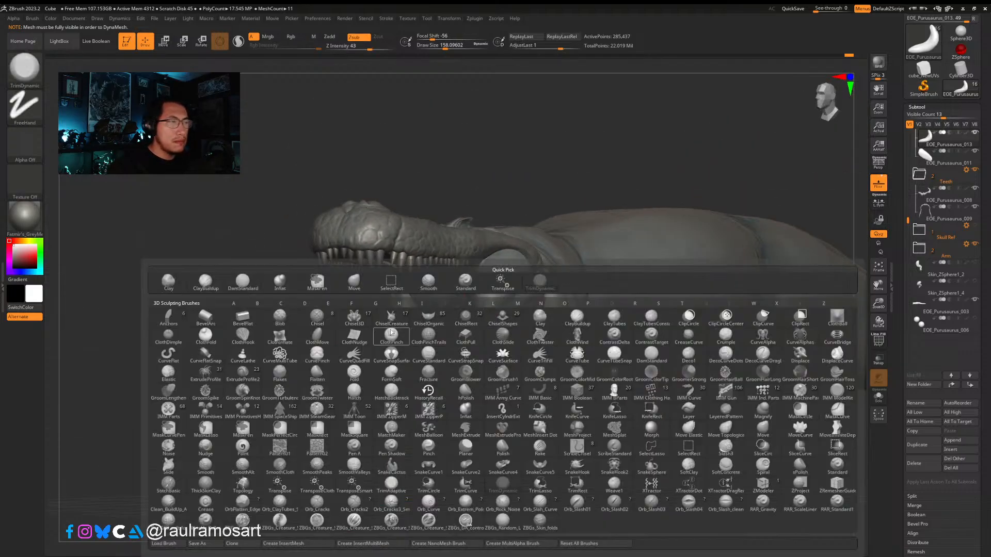
pyautogui.click(463, 294)
pyautogui.moveTo(462, 294); pyautogui.dragTo(493, 294, button='right')
pyautogui.press('s')
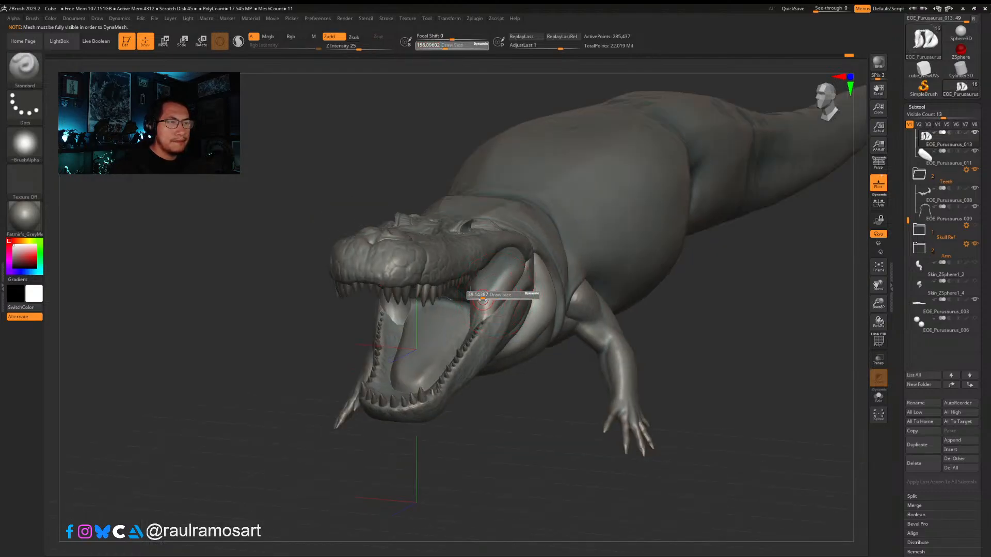
pyautogui.moveTo(483, 299); pyautogui.dragTo(479, 304)
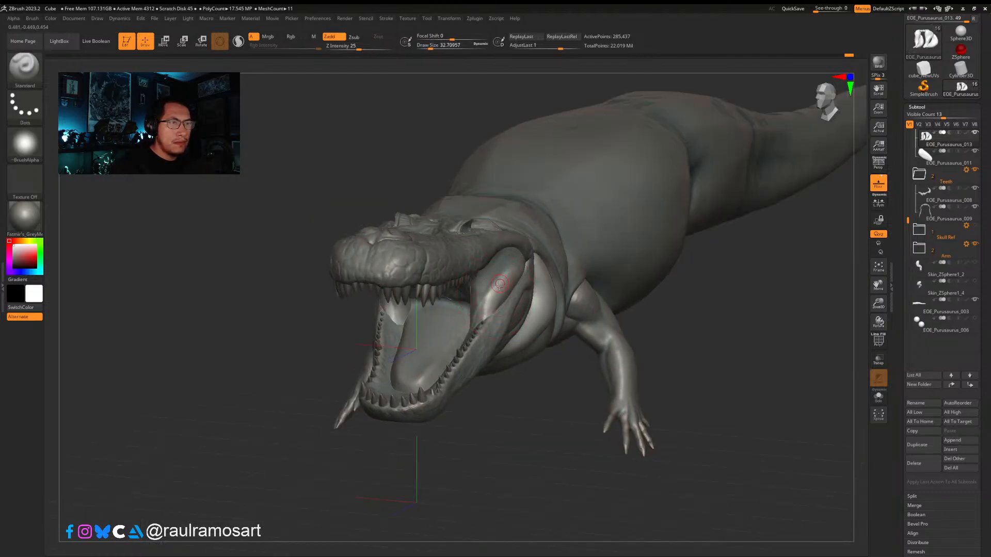
pyautogui.moveTo(499, 283); pyautogui.dragTo(504, 269, button='right')
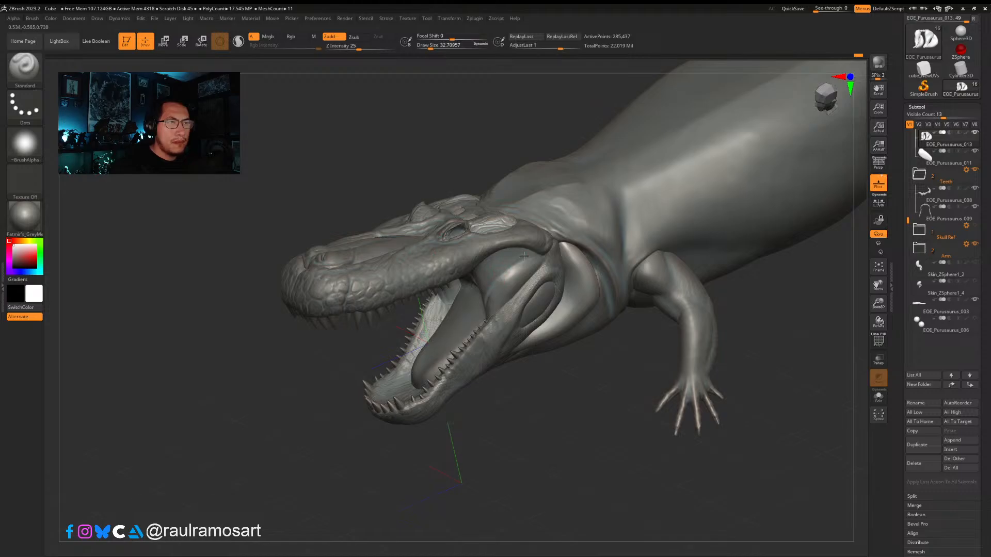
pyautogui.moveTo(484, 288); pyautogui.dragTo(476, 267, button='right')
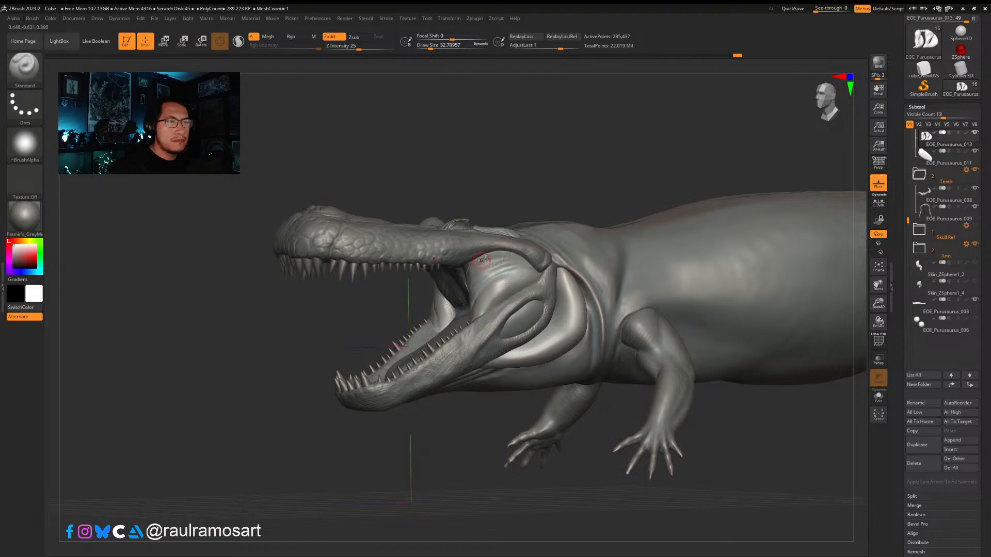
# Step: Add broader Standard-brush forms to the upper mouth-corner muscle at draw size about 90, and smooth its front at about 74
pyautogui.press('s')
pyautogui.moveTo(504, 256); pyautogui.dragTo(513, 256)
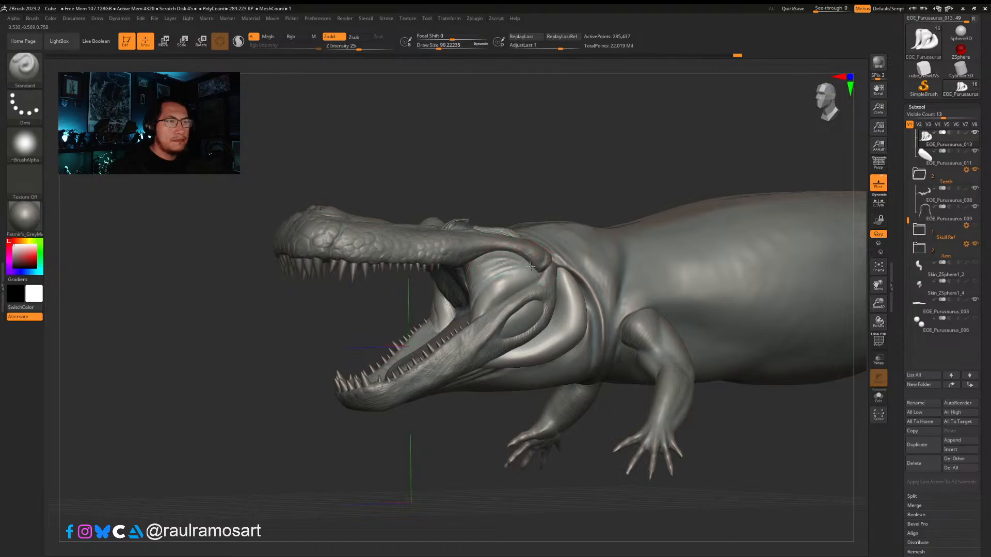
pyautogui.moveTo(481, 289); pyautogui.dragTo(459, 316, button='right')
pyautogui.press('s')
pyautogui.moveTo(459, 316); pyautogui.dragTo(464, 303)
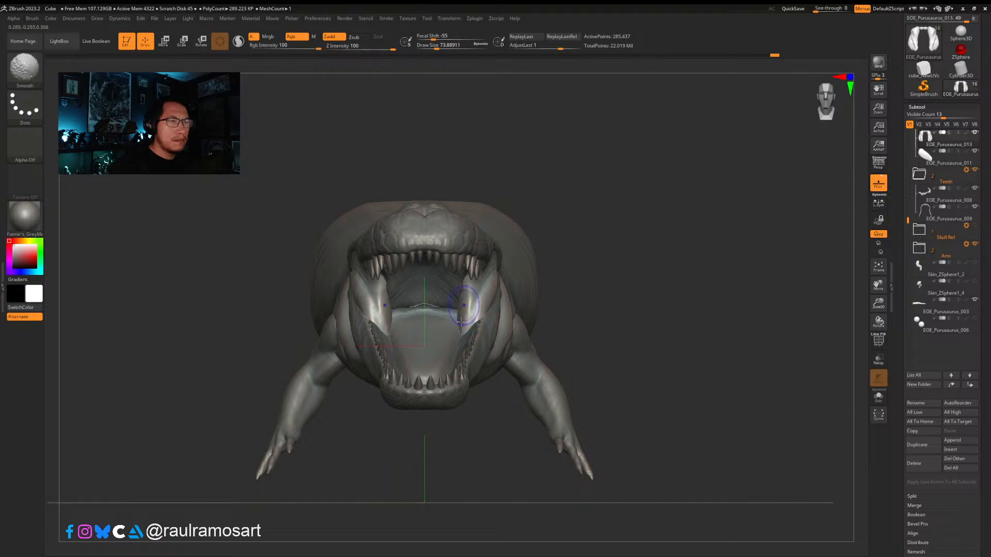
pyautogui.moveTo(471, 316)
pyautogui.mouseDown(button='right')
pyautogui.moveTo(430, 312)
pyautogui.moveTo(490, 276)
pyautogui.mouseUp(button='right')
# Step: Build up the upper part of the mouth-corner muscle with ClayBuildup at a draw size of about 74 and smooth it
pyautogui.press('b')
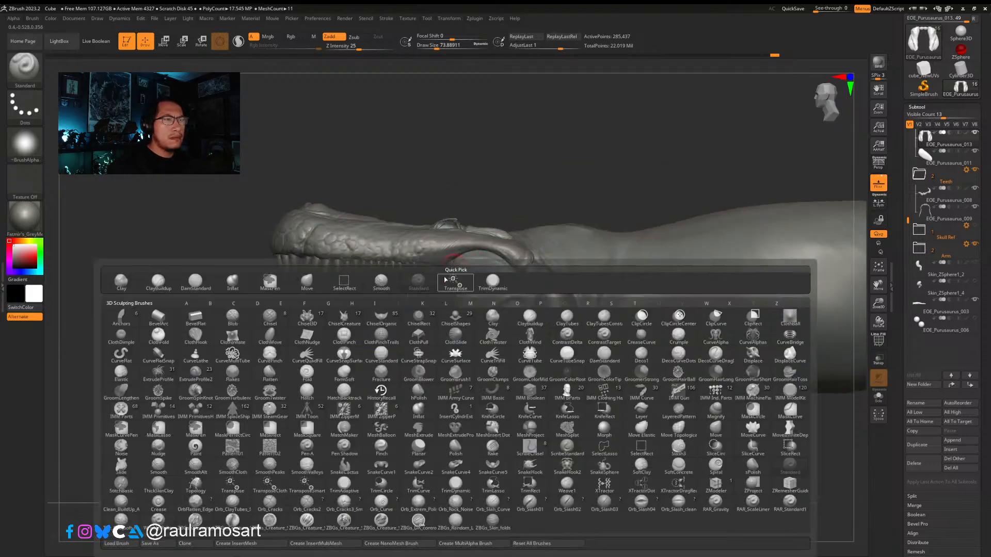
pyautogui.click(159, 283)
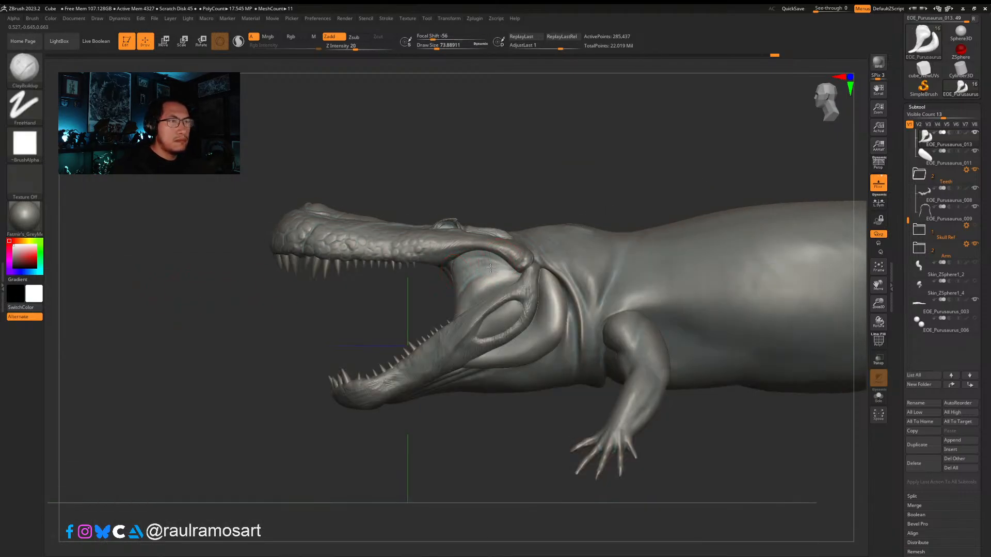
pyautogui.press('shift')
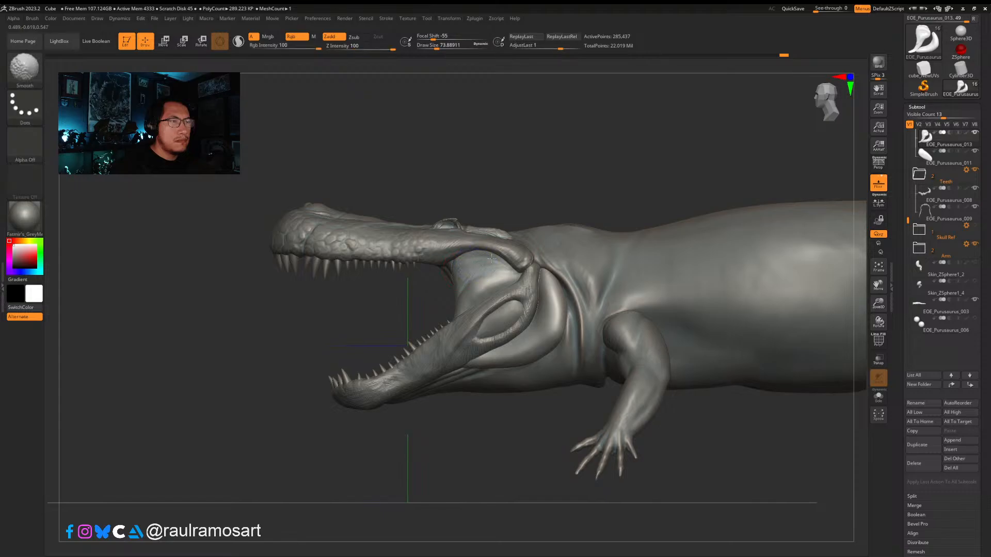
# Step: Select the lower jaw subtool and build up its outer side with ClayBuildup at draw sizes of about 87 and 77
pyautogui.keyDown('alt'); pyautogui.click(458, 360); pyautogui.keyUp('alt')
pyautogui.moveTo(458, 361); pyautogui.dragTo(445, 348, button='right')
pyautogui.press('s')
pyautogui.moveTo(445, 347); pyautogui.dragTo(450, 347)
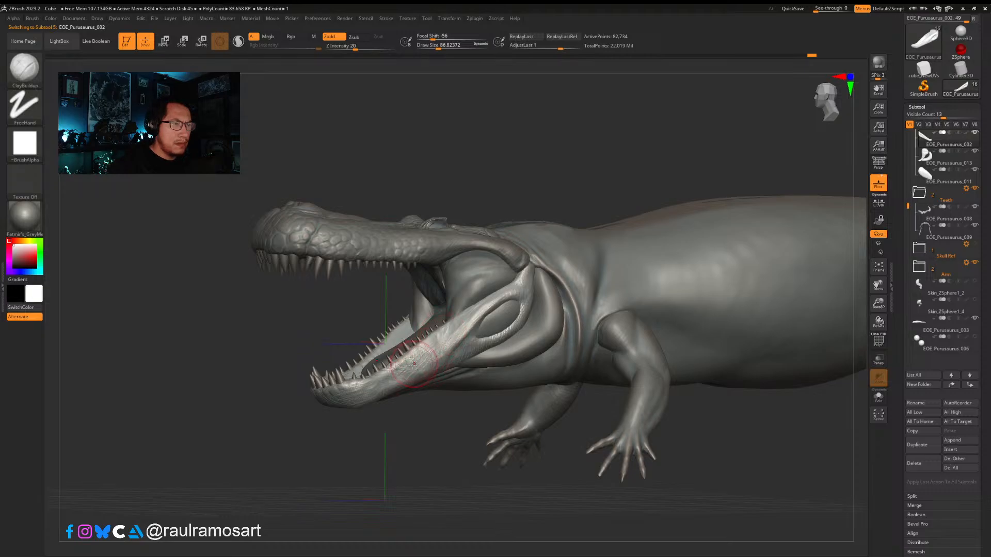
pyautogui.moveTo(361, 406)
pyautogui.mouseDown(button='right')
pyautogui.moveTo(416, 338)
pyautogui.moveTo(447, 353)
pyautogui.moveTo(468, 325)
pyautogui.mouseUp(button='right')
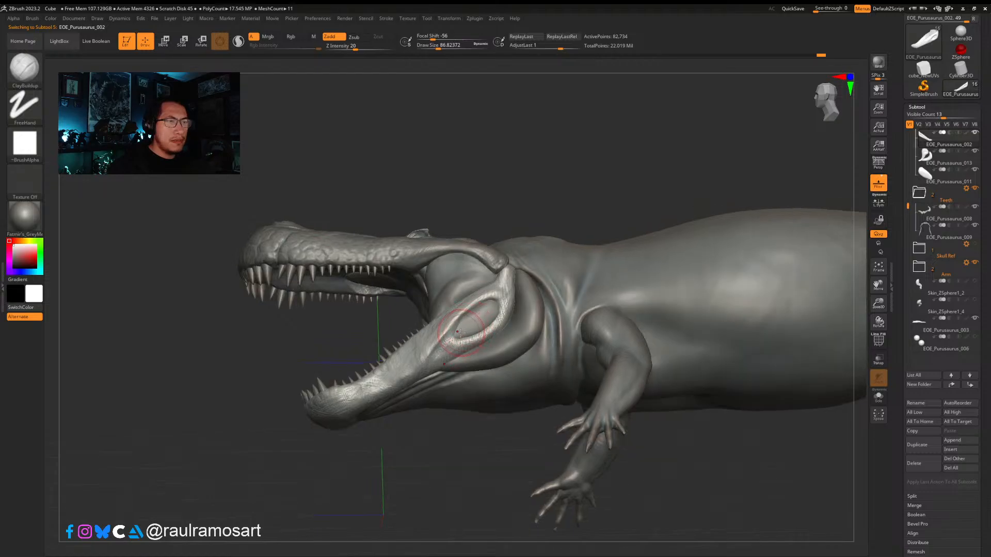
pyautogui.press('s')
pyautogui.moveTo(455, 339); pyautogui.dragTo(450, 339)
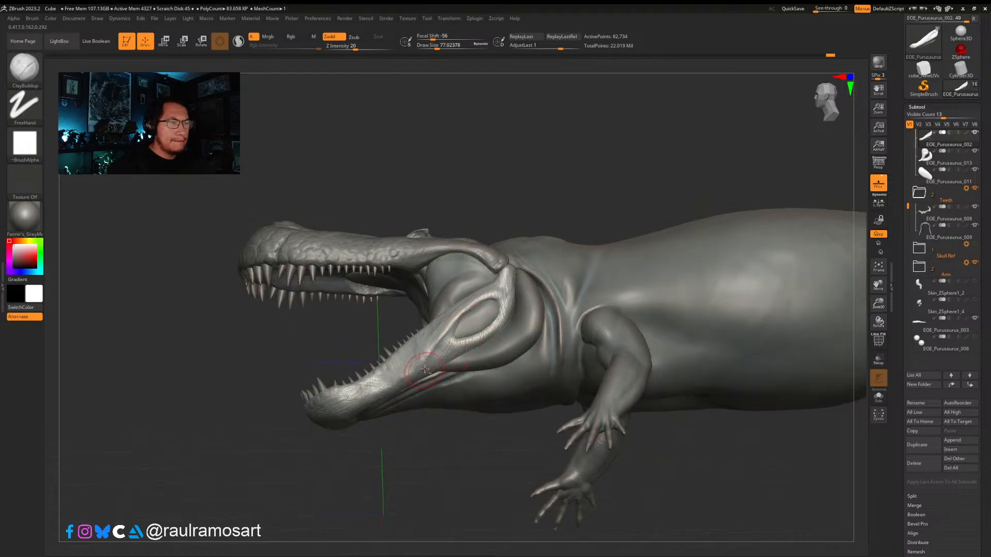
pyautogui.moveTo(443, 337); pyautogui.dragTo(432, 353)
pyautogui.moveTo(424, 349); pyautogui.dragTo(418, 351, button='right')
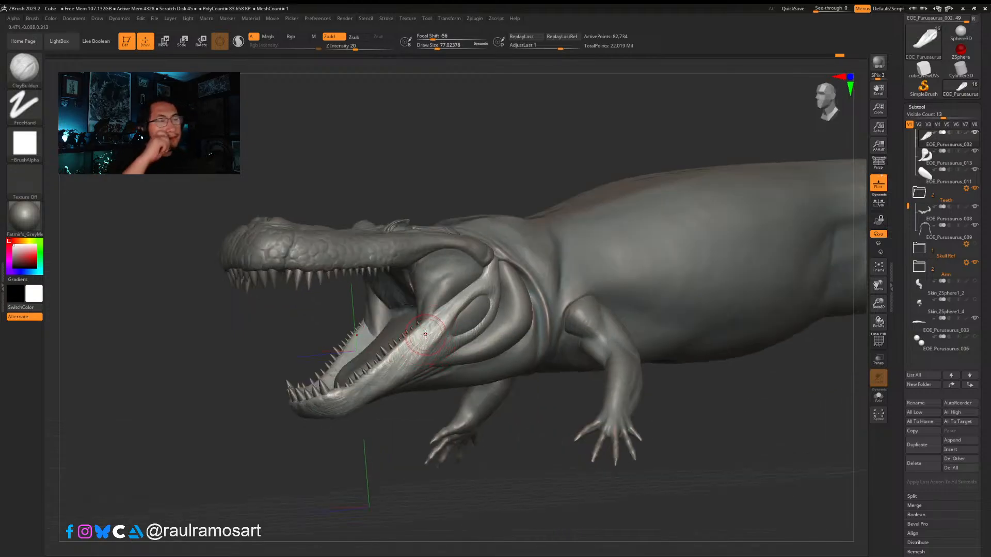
# Step: Reshape the lower jaw's upper rear edge around the opening with the Move brush, reducing the draw size from about 116 to 71
pyautogui.moveTo(467, 309)
pyautogui.mouseDown(button='right')
pyautogui.moveTo(503, 346)
pyautogui.moveTo(470, 314)
pyautogui.mouseUp(button='right')
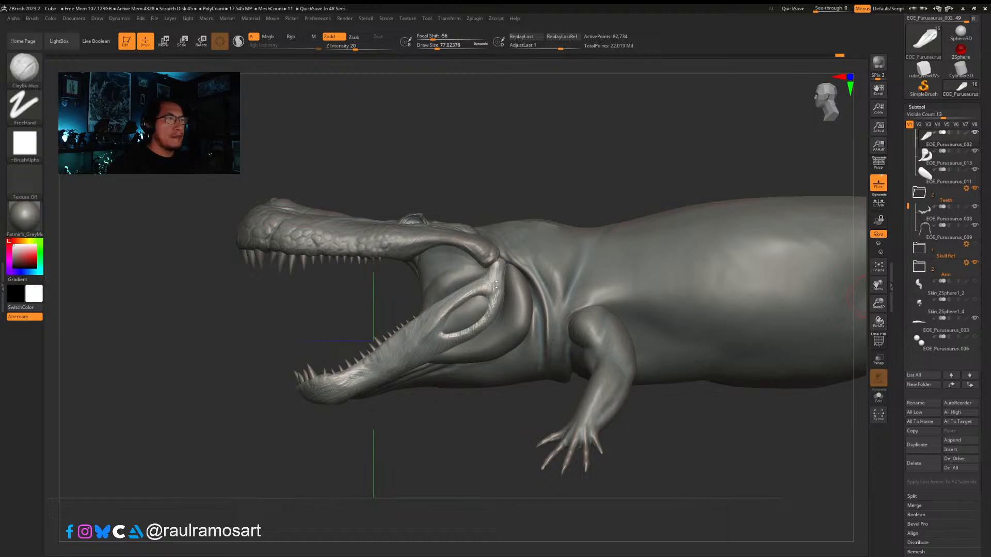
pyautogui.press('b')
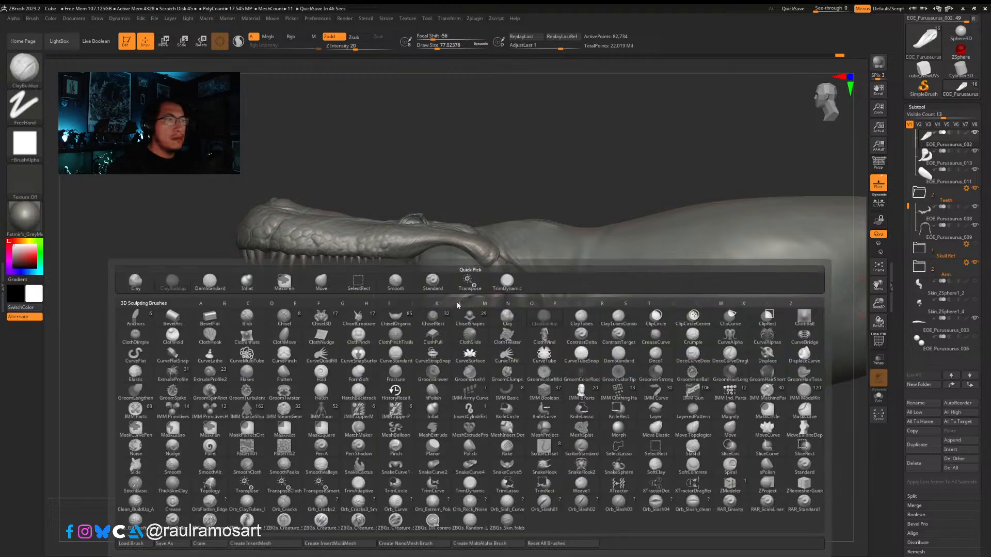
pyautogui.press('m')
pyautogui.press('v')
pyautogui.press('s')
pyautogui.moveTo(453, 295); pyautogui.dragTo(424, 310)
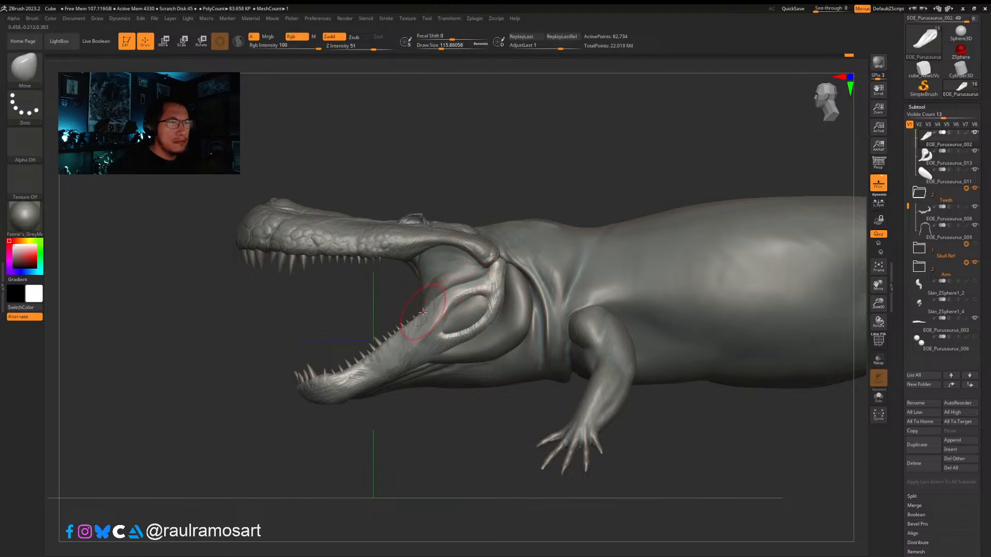
pyautogui.press('s')
pyautogui.moveTo(471, 280); pyautogui.dragTo(422, 316)
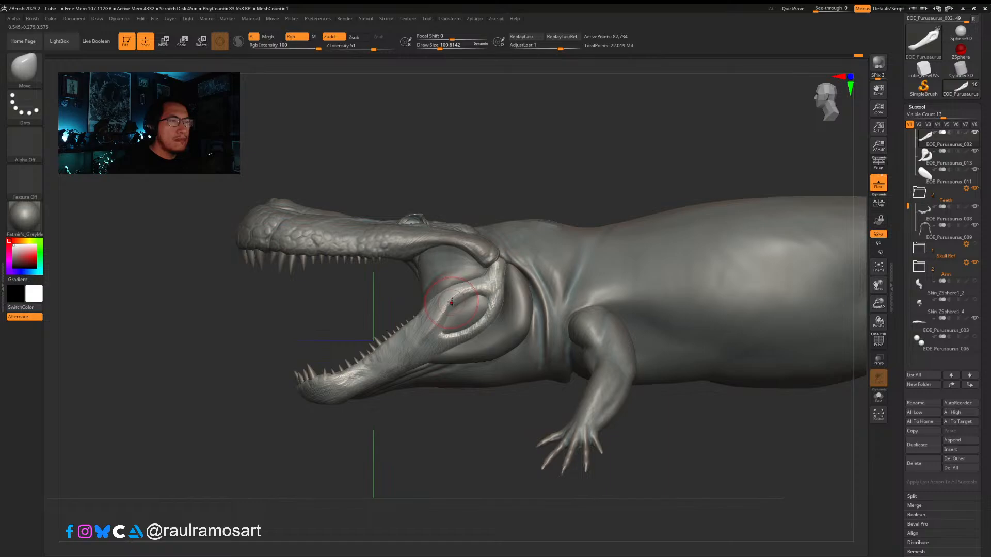
pyautogui.press('s')
pyautogui.moveTo(459, 301); pyautogui.dragTo(467, 278)
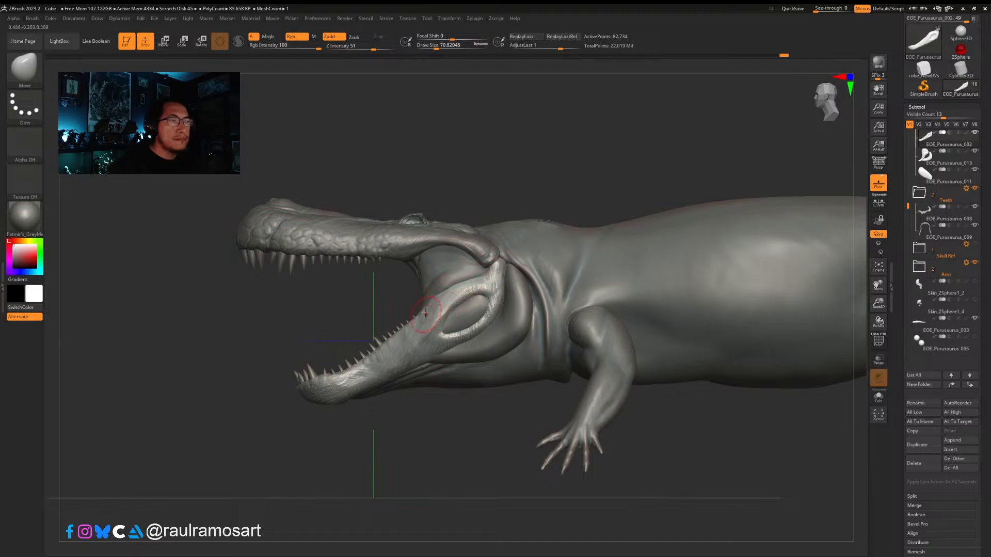
# Step: Set the draw size to about 136 and select the mouth-corner muscle subtool
pyautogui.moveTo(426, 313); pyautogui.dragTo(547, 310, button='right')
pyautogui.press('s')
pyautogui.moveTo(434, 293); pyautogui.dragTo(441, 292)
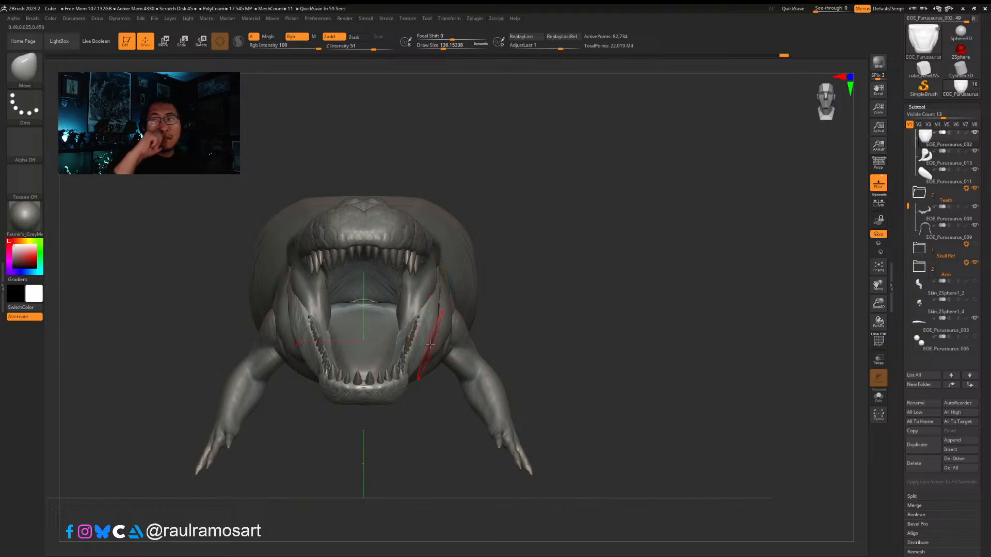
pyautogui.moveTo(459, 331); pyautogui.dragTo(447, 272, button='right')
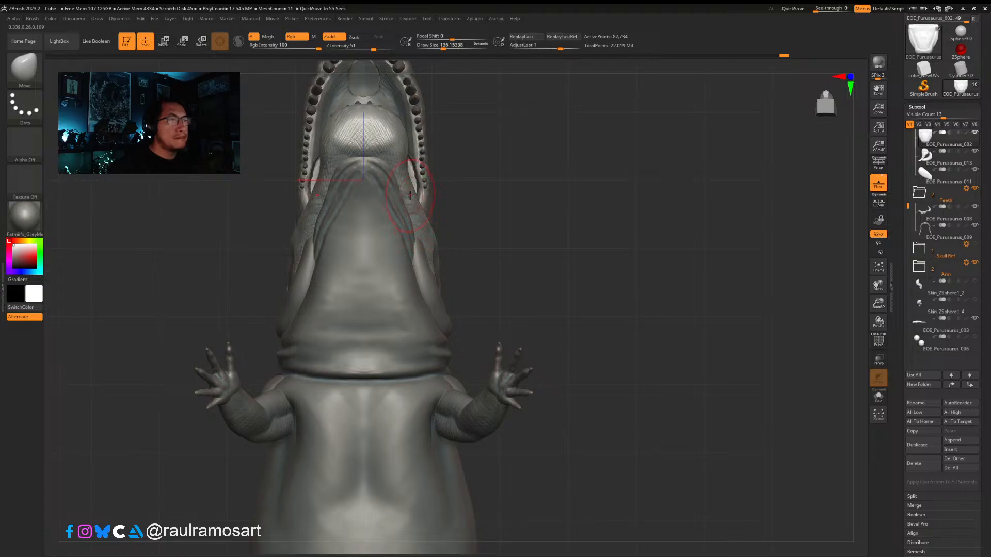
pyautogui.moveTo(410, 195)
pyautogui.mouseDown(button='right')
pyautogui.moveTo(466, 201)
pyautogui.moveTo(443, 234)
pyautogui.mouseUp(button='right')
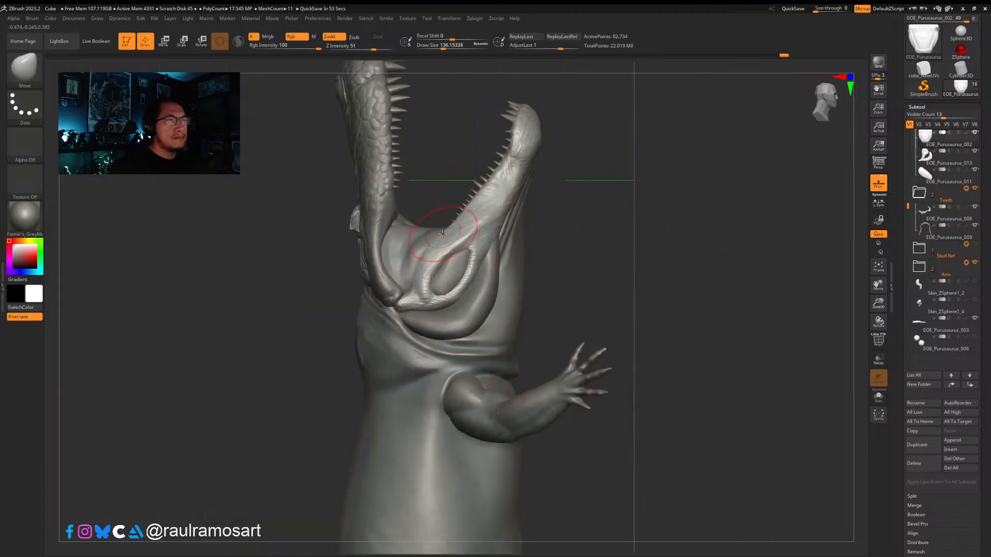
pyautogui.keyDown('alt'); pyautogui.click(421, 252); pyautogui.keyUp('alt')
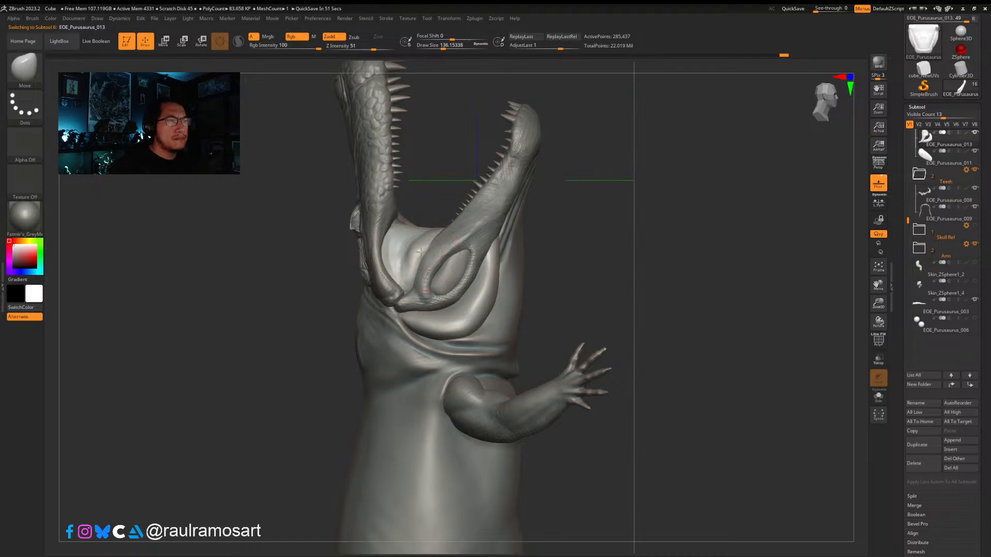
pyautogui.press('b')
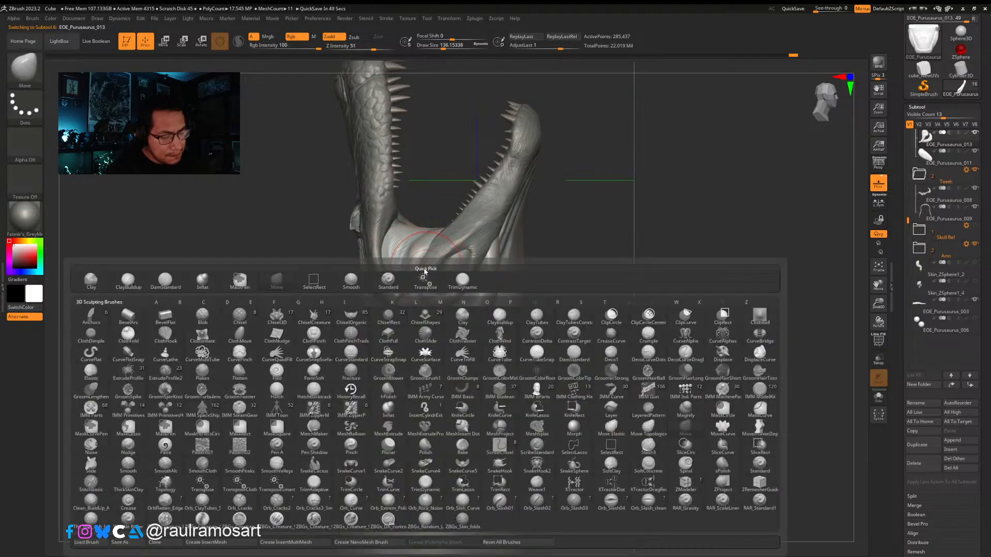
pyautogui.press('t')
pyautogui.press('d')
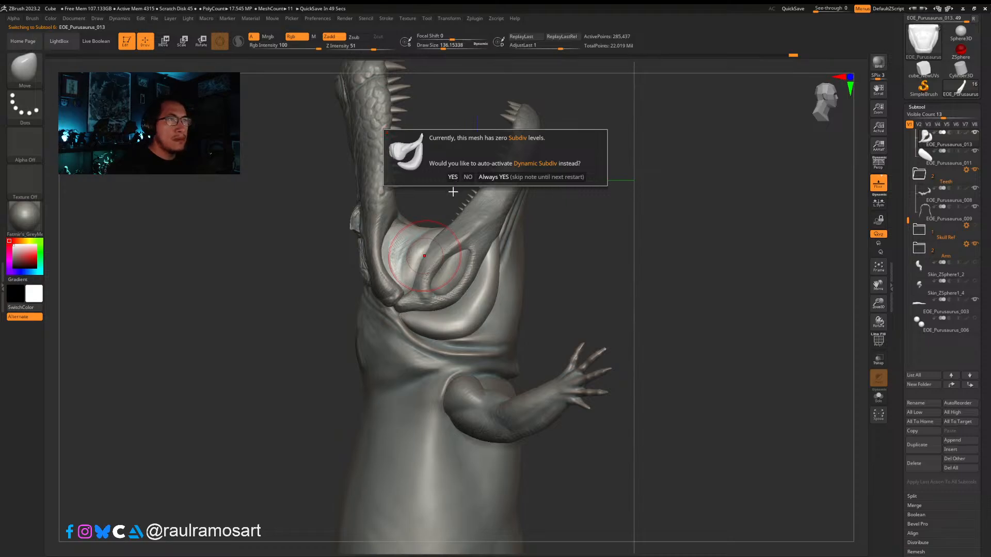
pyautogui.click(468, 177)
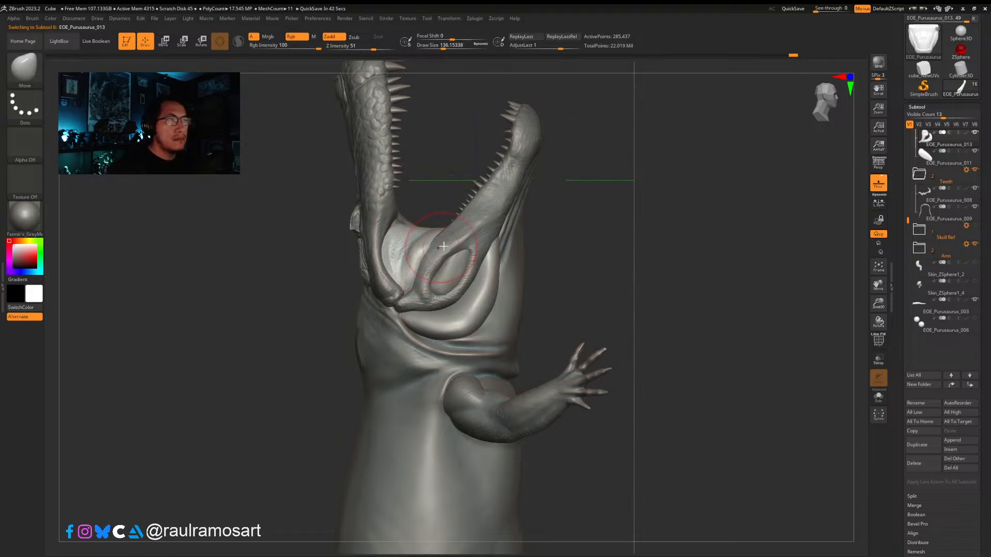
# Step: Flatten the surface of the mouth-corner muscle with TrimDynamic at a draw size of about 136
pyautogui.moveTo(429, 257); pyautogui.dragTo(437, 252, button='right')
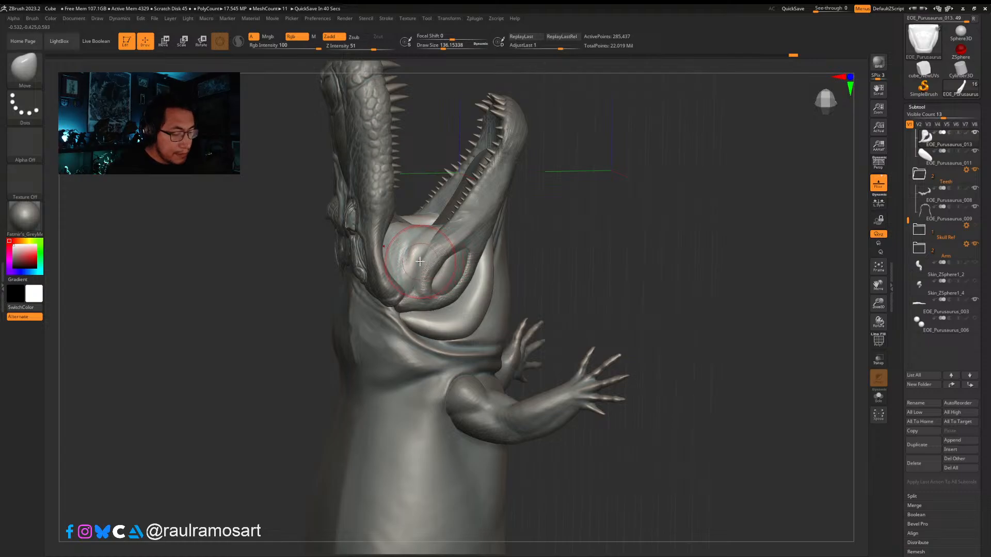
pyautogui.press('b')
pyautogui.press('t')
pyautogui.press('d')
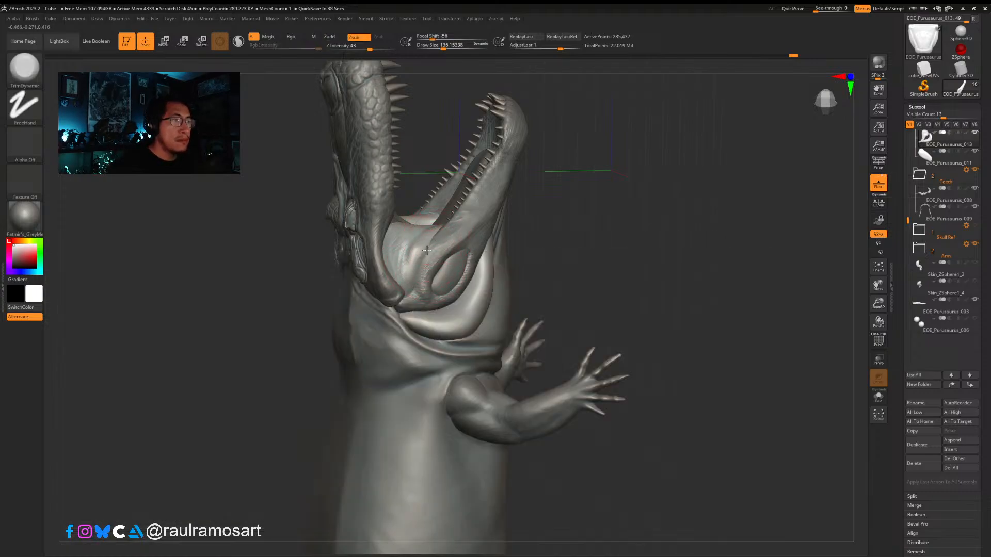
pyautogui.moveTo(422, 236)
pyautogui.mouseDown()
pyautogui.moveTo(413, 256)
pyautogui.moveTo(410, 242)
pyautogui.moveTo(416, 253)
pyautogui.moveTo(422, 246)
pyautogui.moveTo(408, 279)
pyautogui.moveTo(410, 258)
pyautogui.mouseUp()
# Step: Build up the upper front of the mouth-corner muscle with ClayBuildup at a draw size of about 74
pyautogui.moveTo(583, 258); pyautogui.dragTo(610, 229)
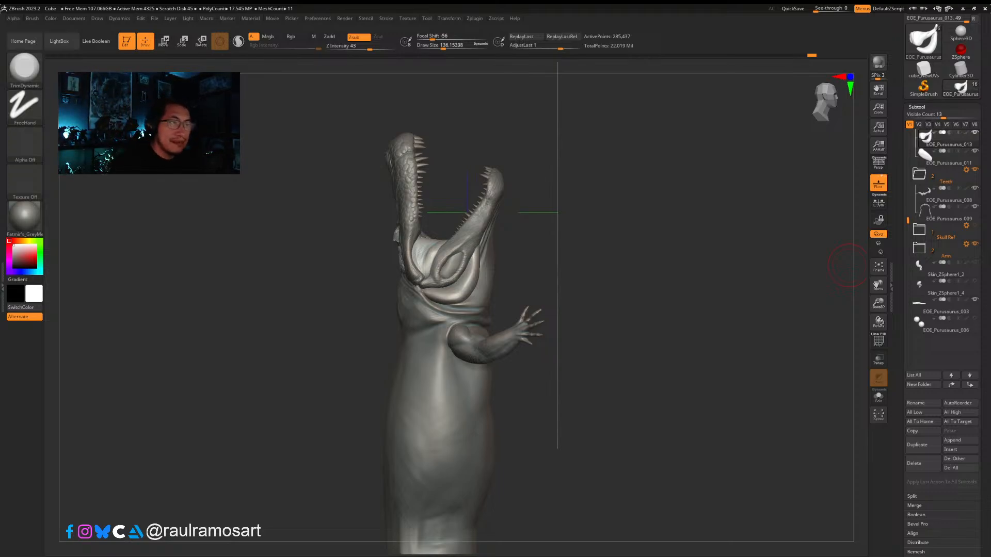
pyautogui.moveTo(683, 255)
pyautogui.mouseDown()
pyautogui.moveTo(670, 248)
pyautogui.moveTo(630, 305)
pyautogui.moveTo(469, 272)
pyautogui.moveTo(325, 271)
pyautogui.mouseUp()
pyautogui.moveTo(525, 187)
pyautogui.keyDown('ctrl'); pyautogui.mouseDown(button='right')
pyautogui.moveTo(538, 219)
pyautogui.moveTo(555, 210)
pyautogui.moveTo(509, 210)
pyautogui.mouseUp(button='right'); pyautogui.keyUp('ctrl')
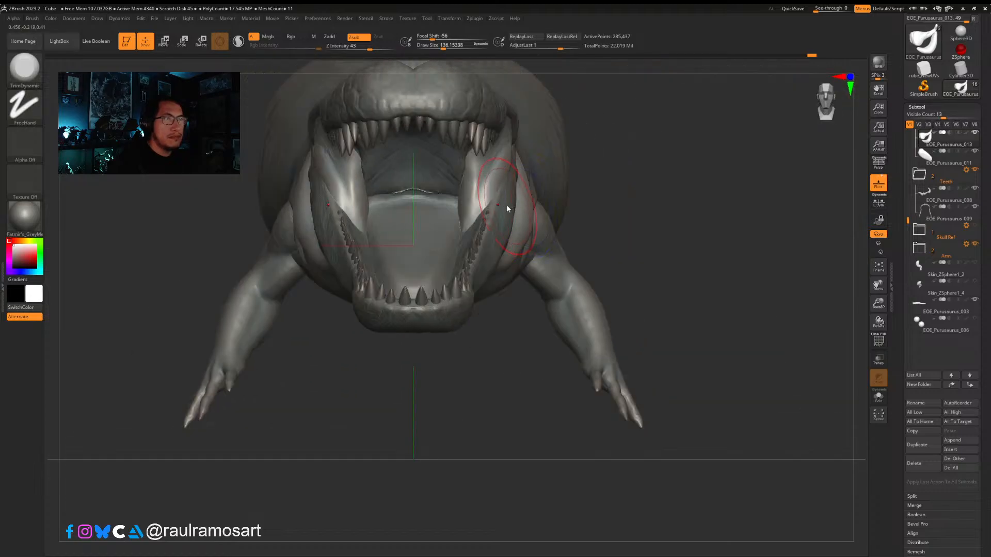
pyautogui.press('b')
pyautogui.click(209, 218)
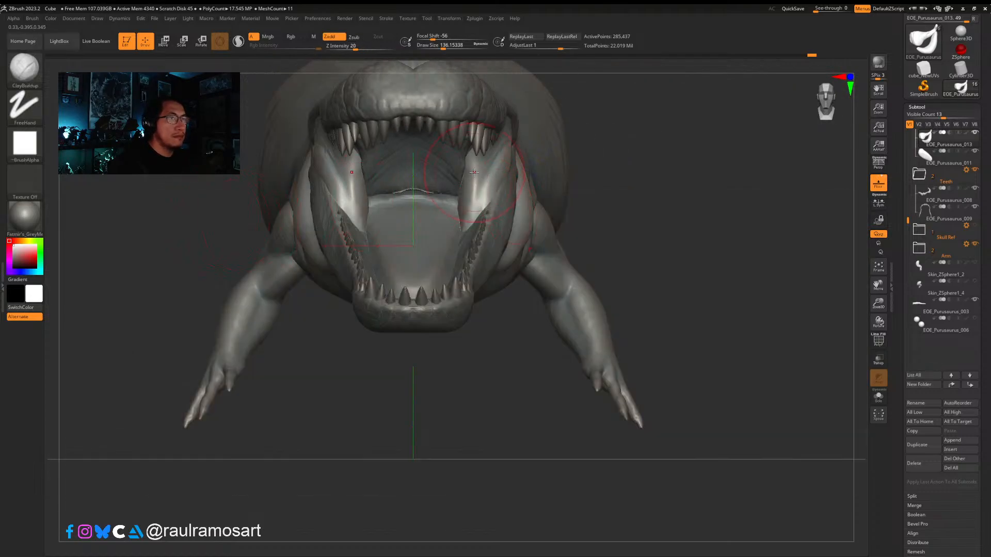
pyautogui.press('s')
pyautogui.moveTo(476, 171); pyautogui.dragTo(474, 170)
pyautogui.moveTo(483, 180)
pyautogui.mouseDown(button='right')
pyautogui.moveTo(448, 161)
pyautogui.moveTo(486, 154)
pyautogui.moveTo(478, 140)
pyautogui.mouseUp(button='right')
pyautogui.press('s')
pyautogui.click(486, 146)
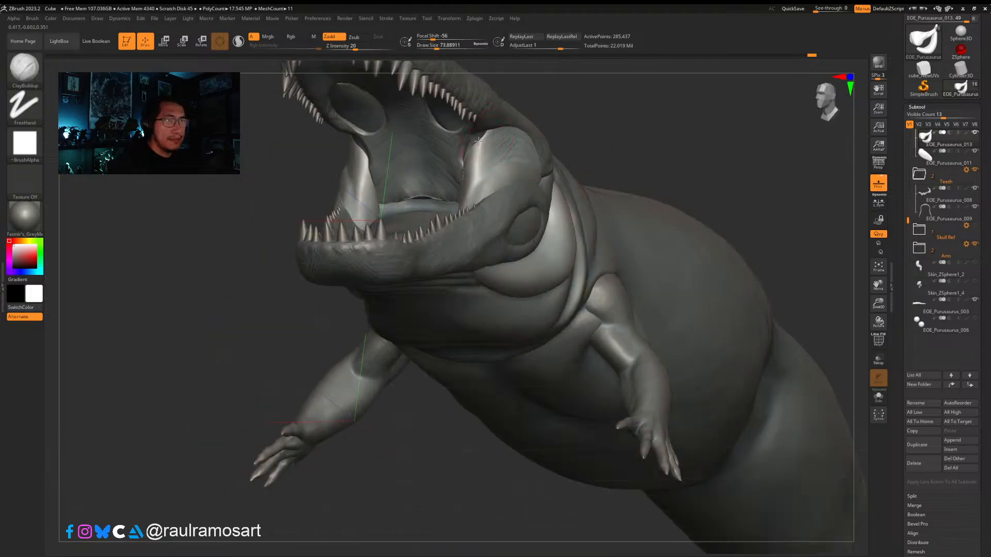
pyautogui.moveTo(484, 132)
pyautogui.mouseDown()
pyautogui.moveTo(471, 173)
pyautogui.moveTo(476, 166)
pyautogui.mouseUp()
# Step: Add more ClayBuildup strokes down the front and inner face of the mouth-corner muscle and smooth the inner face
pyautogui.moveTo(476, 165); pyautogui.dragTo(495, 155, button='right')
pyautogui.moveTo(480, 192); pyautogui.dragTo(463, 181, button='right')
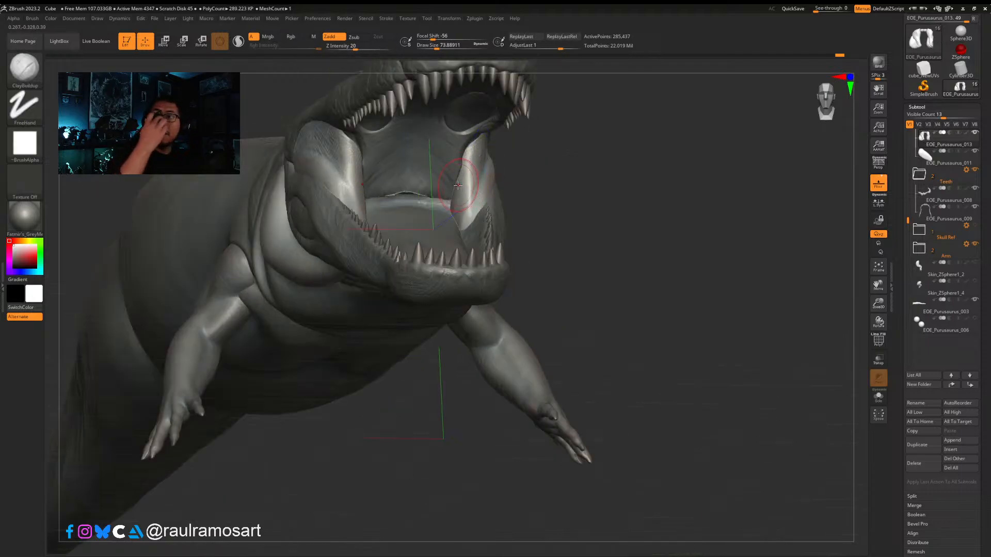
pyautogui.moveTo(458, 185)
pyautogui.mouseDown(button='right')
pyautogui.moveTo(504, 140)
pyautogui.moveTo(523, 196)
pyautogui.moveTo(694, 219)
pyautogui.moveTo(460, 187)
pyautogui.mouseUp(button='right')
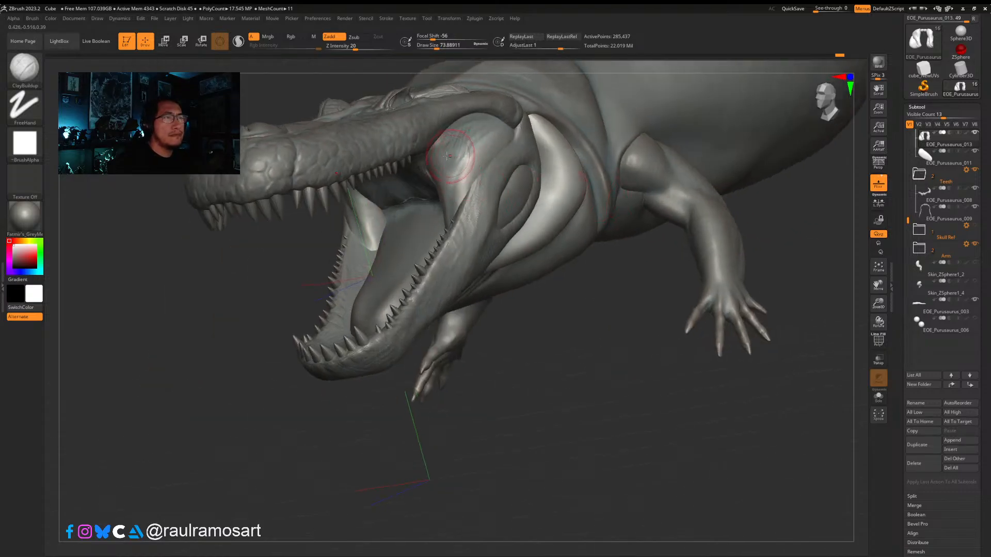
pyautogui.moveTo(454, 135); pyautogui.dragTo(454, 187)
pyautogui.moveTo(447, 176)
pyautogui.mouseDown(button='right')
pyautogui.moveTo(495, 180)
pyautogui.moveTo(442, 181)
pyautogui.mouseUp(button='right')
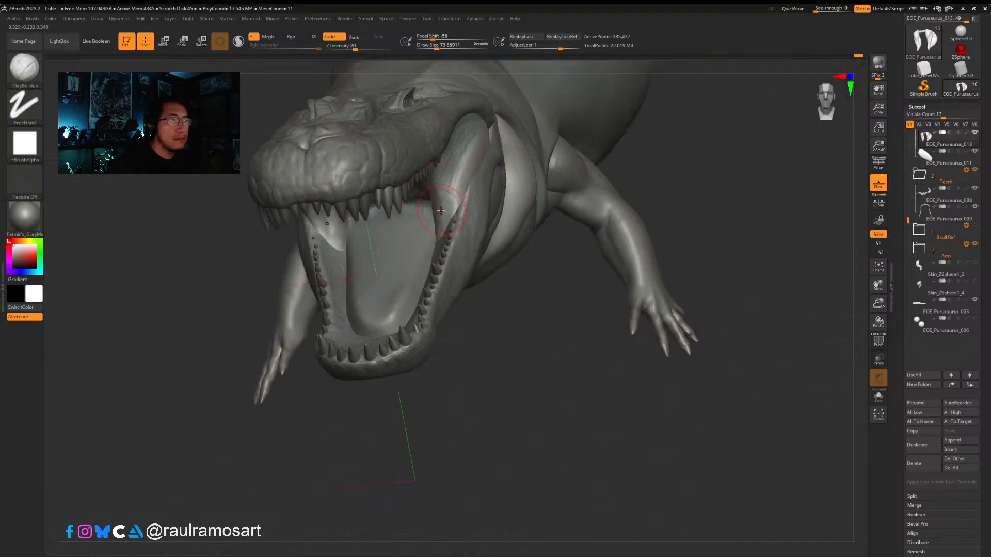
pyautogui.moveTo(442, 211)
pyautogui.mouseDown(button='right')
pyautogui.moveTo(440, 199)
pyautogui.moveTo(316, 201)
pyautogui.mouseUp(button='right')
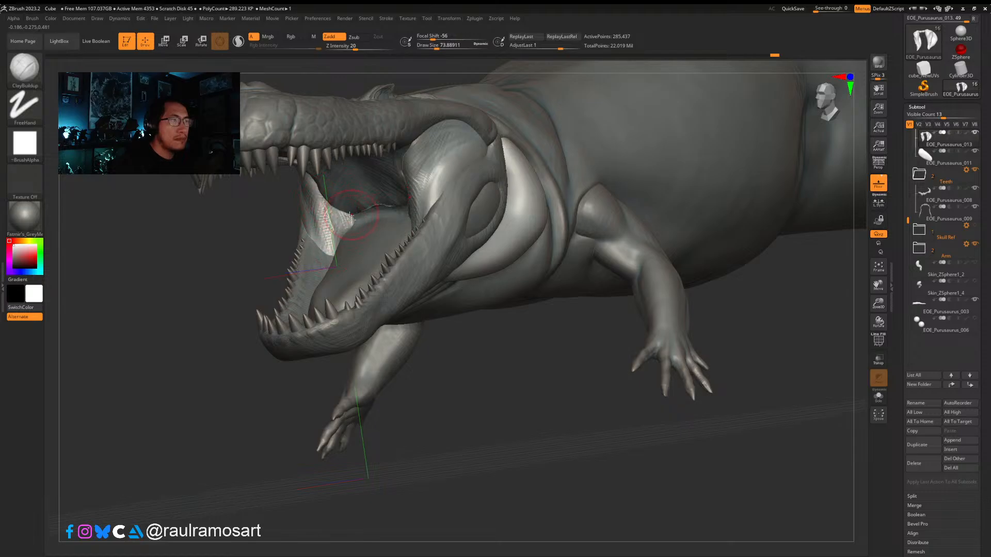
pyautogui.moveTo(347, 231); pyautogui.dragTo(325, 206)
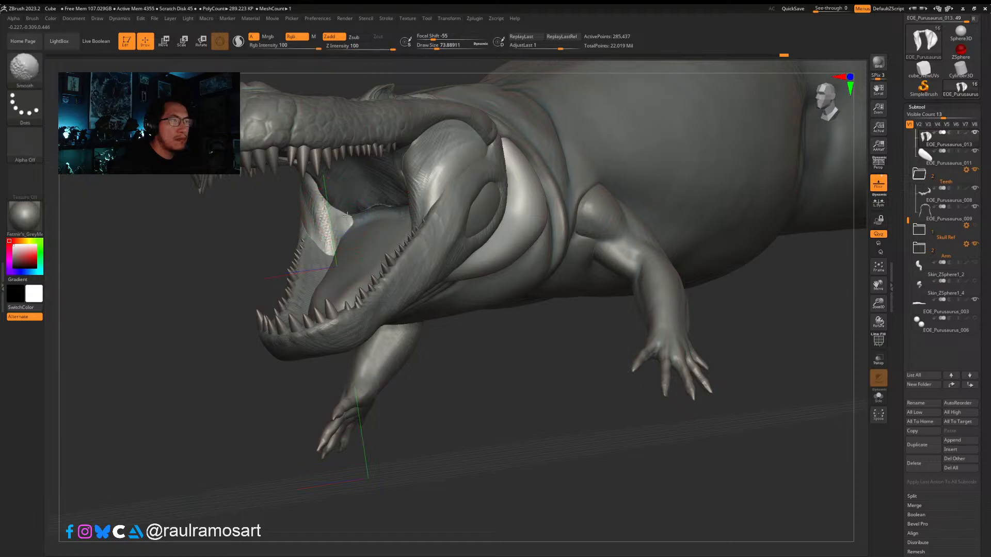
# Step: Examine the jaw muscles and open mouth from the side, from above and from the front
pyautogui.moveTo(334, 221); pyautogui.dragTo(374, 210, button='right')
pyautogui.keyDown('ctrl'); pyautogui.moveTo(429, 281); pyautogui.dragTo(490, 404, button='right'); pyautogui.keyUp('ctrl')
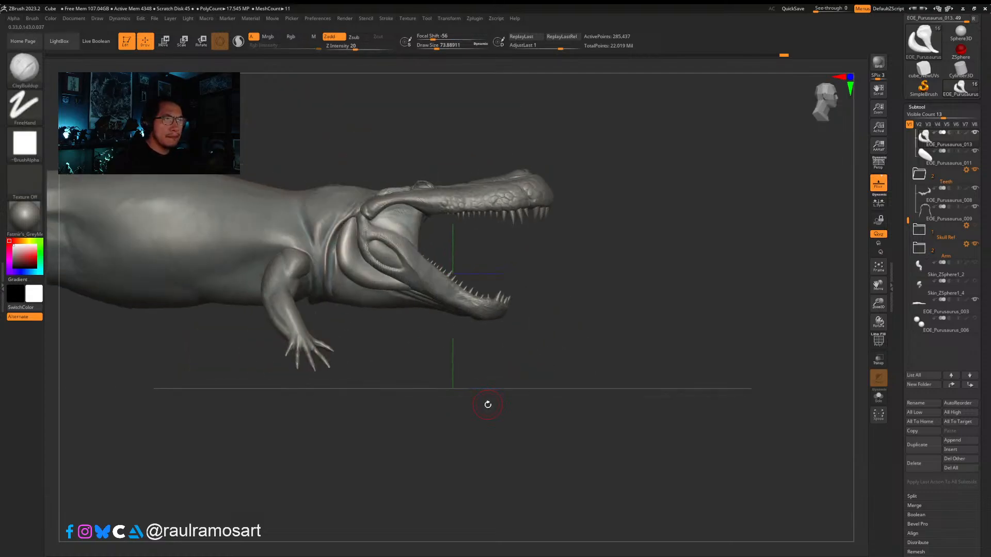
pyautogui.moveTo(474, 386); pyautogui.dragTo(440, 394, button='right')
pyautogui.moveTo(414, 268); pyautogui.dragTo(393, 327, button='right')
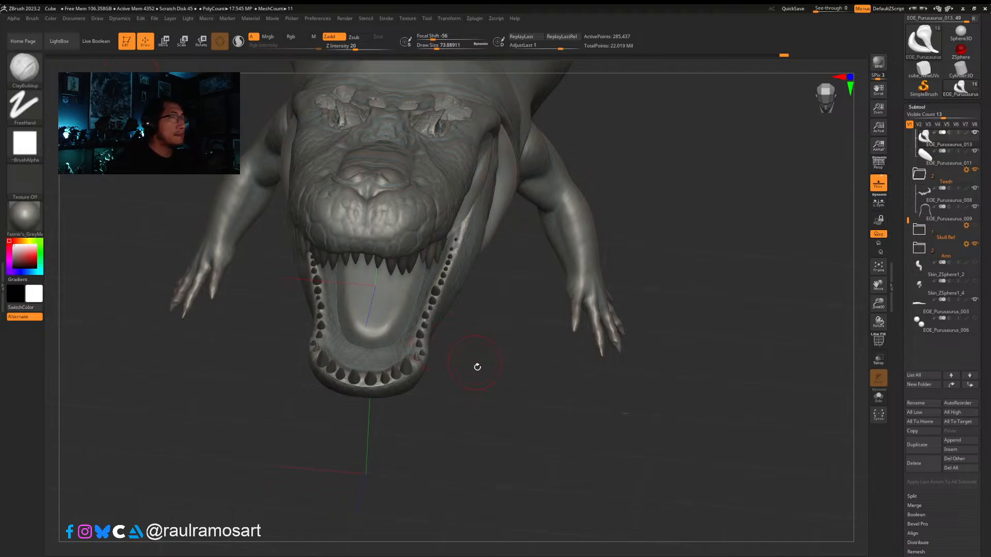
pyautogui.moveTo(477, 367); pyautogui.dragTo(456, 338)
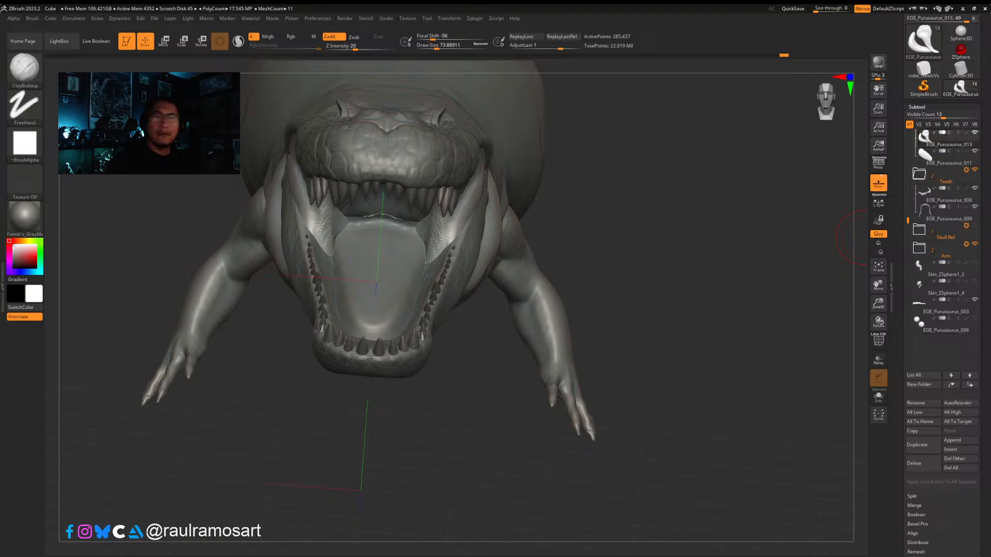
pyautogui.moveTo(371, 259); pyautogui.dragTo(380, 274, button='right')
pyautogui.press('b')
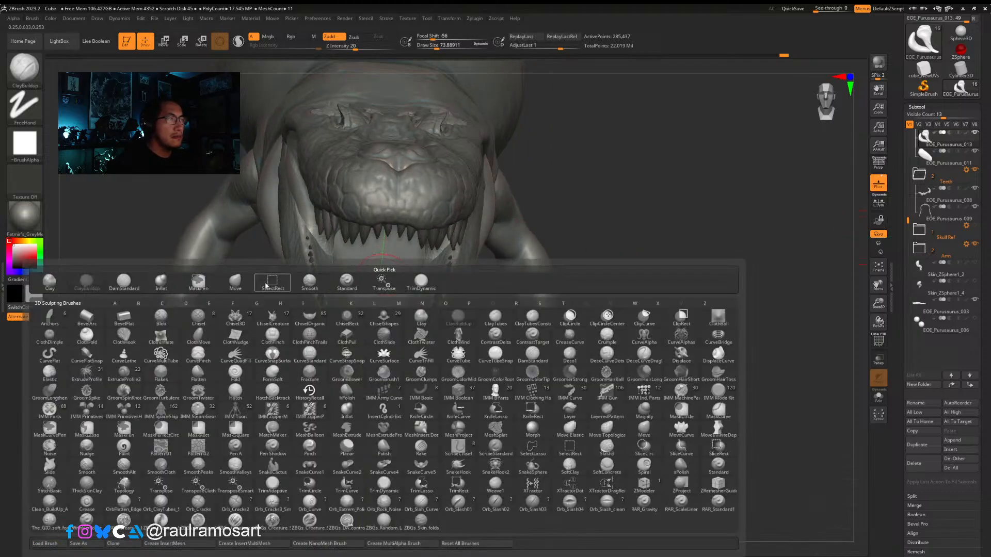
pyautogui.press('Escape')
# Step: Select the tongue subtool and build up its upper surface with ClayBuildup at a draw size of about 87
pyautogui.moveTo(120, 282)
pyautogui.mouseDown(button='right')
pyautogui.moveTo(171, 289)
pyautogui.moveTo(398, 261)
pyautogui.mouseUp(button='right')
pyautogui.press('s')
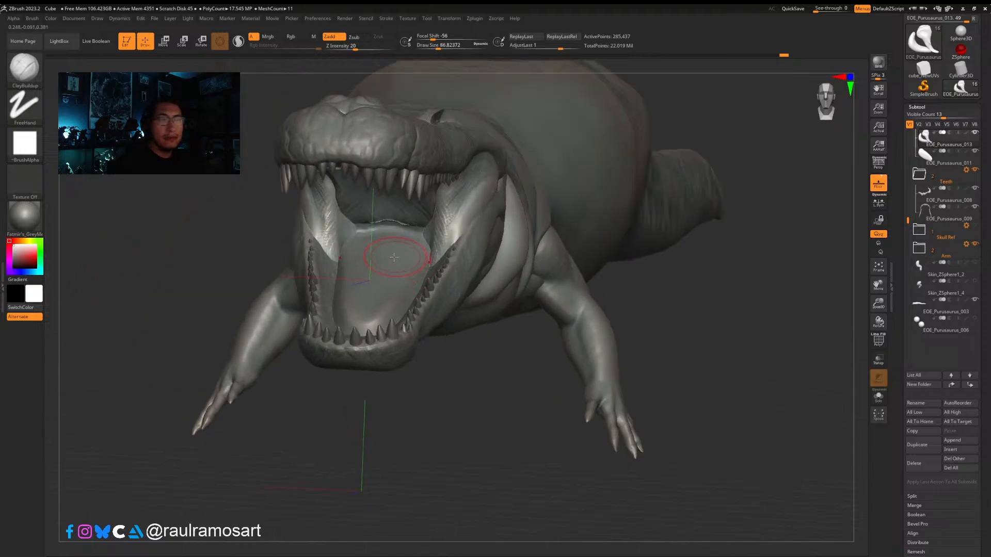
pyautogui.keyDown('alt'); pyautogui.click(378, 256); pyautogui.keyUp('alt')
pyautogui.moveTo(378, 257); pyautogui.dragTo(351, 242, button='right')
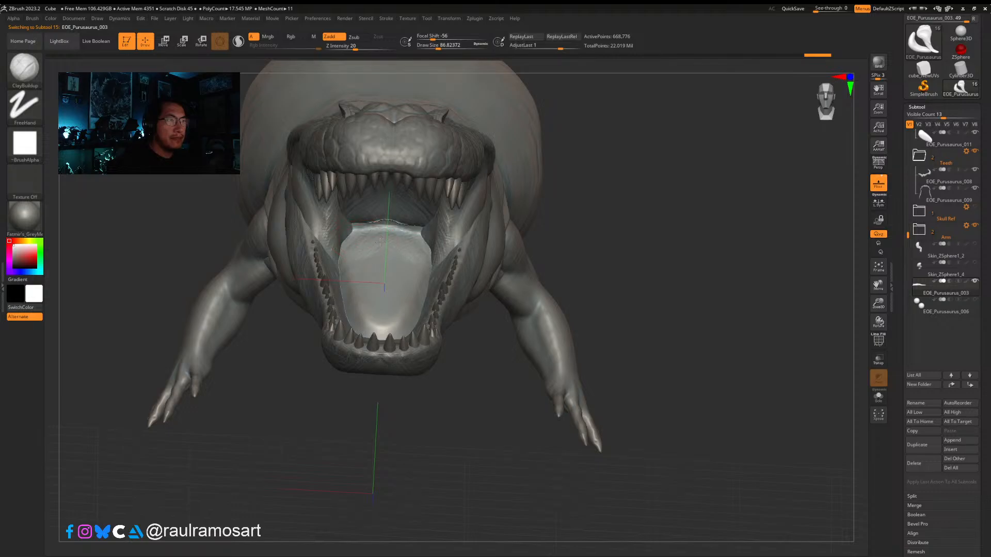
pyautogui.moveTo(417, 271)
pyautogui.mouseDown()
pyautogui.moveTo(403, 258)
pyautogui.moveTo(410, 267)
pyautogui.moveTo(345, 271)
pyautogui.moveTo(384, 253)
pyautogui.moveTo(383, 266)
pyautogui.moveTo(427, 262)
pyautogui.moveTo(423, 276)
pyautogui.moveTo(378, 285)
pyautogui.moveTo(384, 314)
pyautogui.moveTo(414, 299)
pyautogui.moveTo(382, 309)
pyautogui.mouseUp()
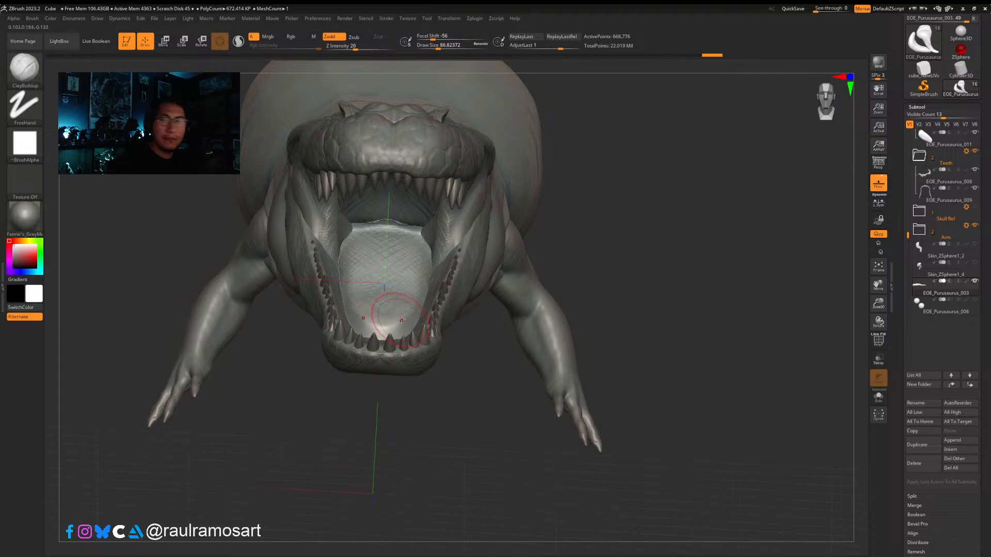
# Step: Carve a groove around the tongue's front rim with DamStandard at a draw size of about 39
pyautogui.moveTo(405, 298); pyautogui.dragTo(399, 319, button='right')
pyautogui.press('s')
pyautogui.moveTo(399, 319)
pyautogui.mouseDown()
pyautogui.moveTo(381, 336)
pyautogui.moveTo(419, 305)
pyautogui.moveTo(383, 336)
pyautogui.moveTo(412, 322)
pyautogui.mouseUp()
pyautogui.press('b')
pyautogui.press('d')
pyautogui.press('s')
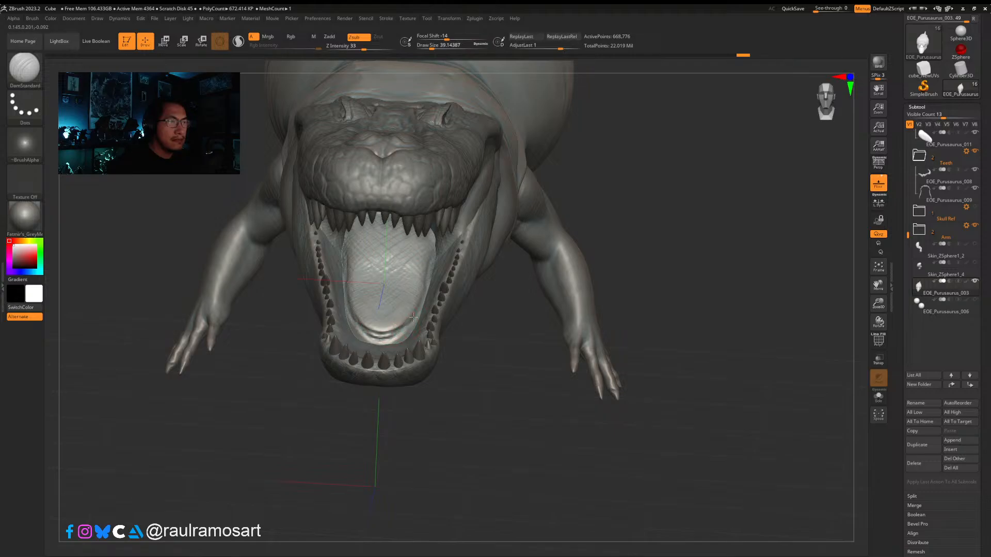
# Step: Extend the groove along the tongue's sides and rear edge, undoing and redoing strokes along the way
pyautogui.hotkey('ctrl', 'z')
pyautogui.hotkey('ctrl', 'shift', 'z')
pyautogui.moveTo(381, 284); pyautogui.dragTo(343, 245, button='right')
pyautogui.hotkey('ctrl', 'shift', 'z')
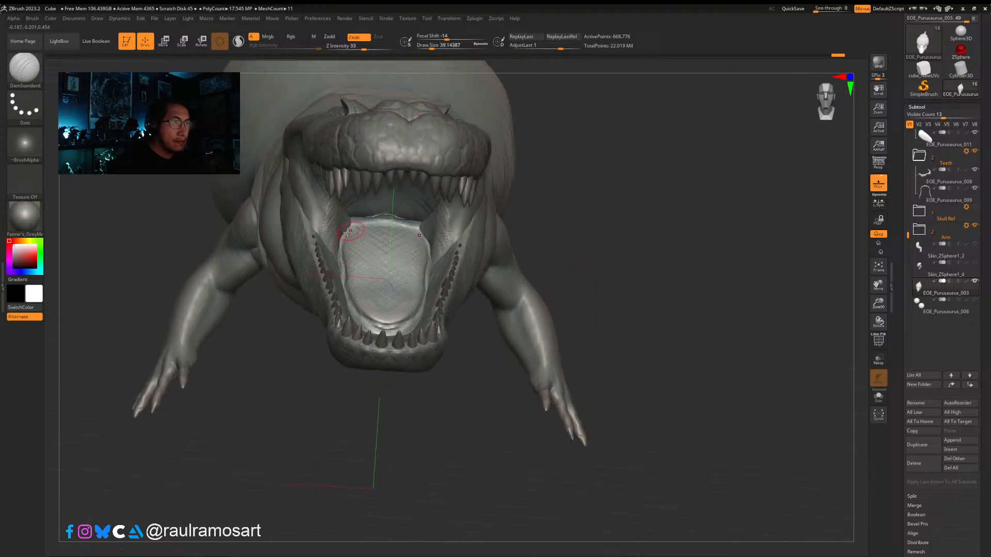
pyautogui.hotkey('ctrl', 'z')
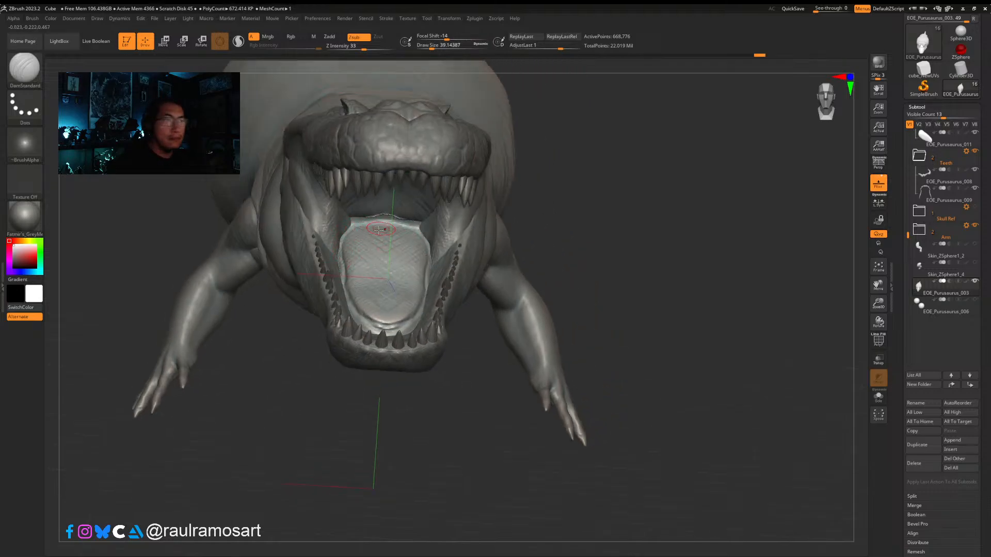
pyautogui.hotkey('ctrl', 'shift', 'z')
pyautogui.hotkey('ctrl', 'shift', 'z')
pyautogui.hotkey('ctrl', 'shift', 'z')
pyautogui.hotkey('ctrl', 'shift', 'z')
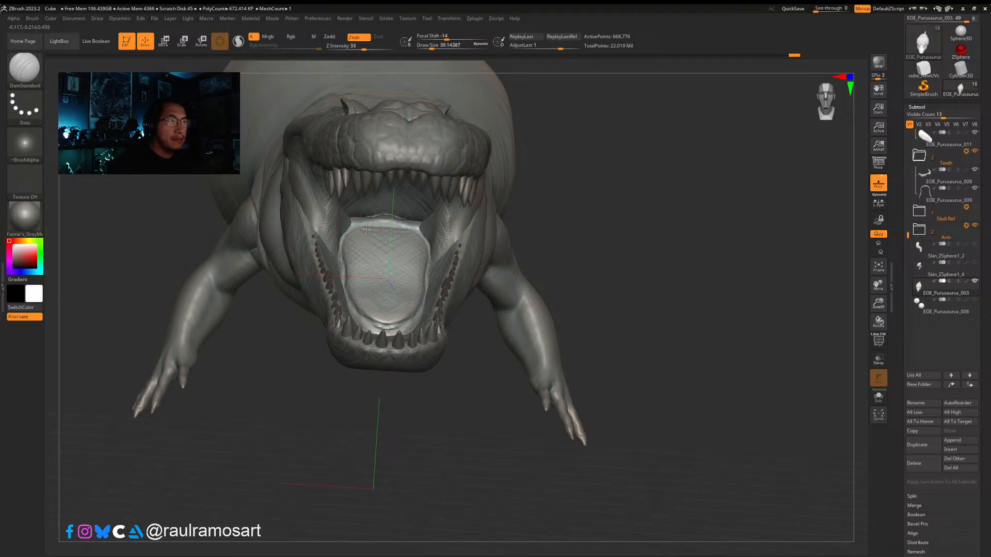
# Step: Carve creases across the rear edge of the tongue with DamStandard at a draw size of about 39
pyautogui.moveTo(391, 233)
pyautogui.mouseDown(button='right')
pyautogui.moveTo(465, 282)
pyautogui.moveTo(554, 308)
pyautogui.moveTo(598, 365)
pyautogui.moveTo(521, 330)
pyautogui.moveTo(449, 224)
pyautogui.moveTo(524, 292)
pyautogui.moveTo(438, 247)
pyautogui.moveTo(449, 228)
pyautogui.moveTo(454, 243)
pyautogui.moveTo(447, 230)
pyautogui.moveTo(460, 235)
pyautogui.moveTo(465, 224)
pyautogui.mouseUp(button='right')
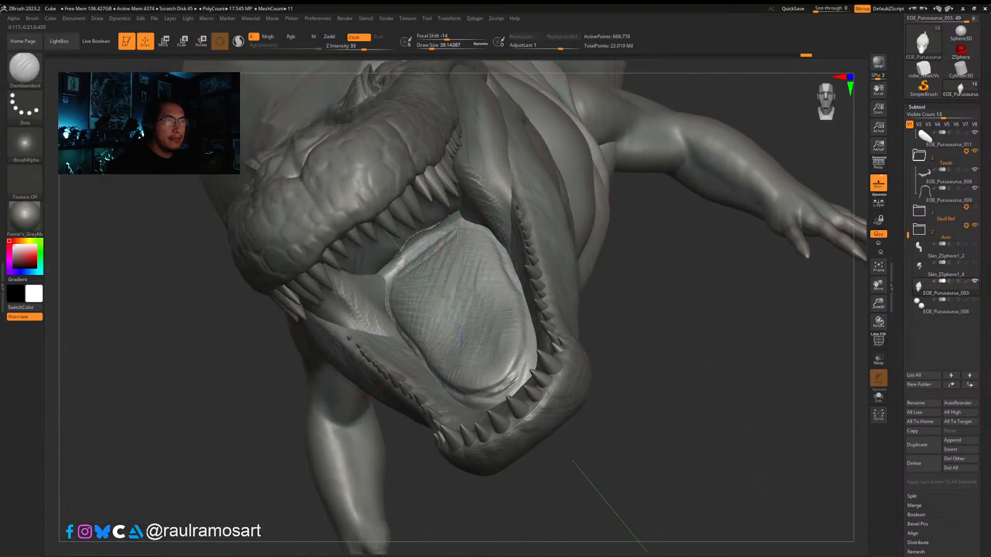
pyautogui.moveTo(412, 266); pyautogui.dragTo(458, 221)
pyautogui.moveTo(421, 248); pyautogui.dragTo(433, 239)
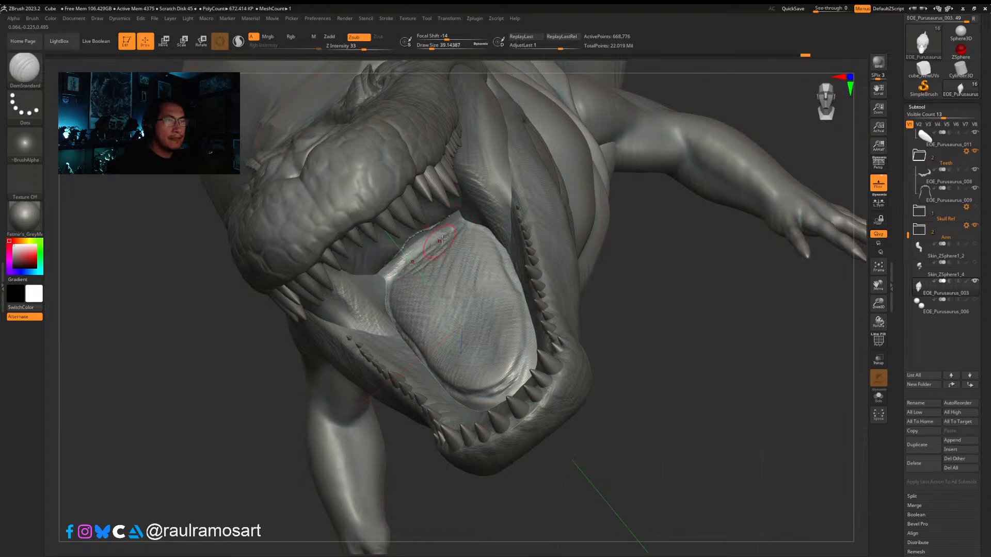
# Step: Carve a curved crease across the middle of the tongue with DamStandard at a draw size of about 49
pyautogui.moveTo(459, 242); pyautogui.dragTo(458, 273, button='right')
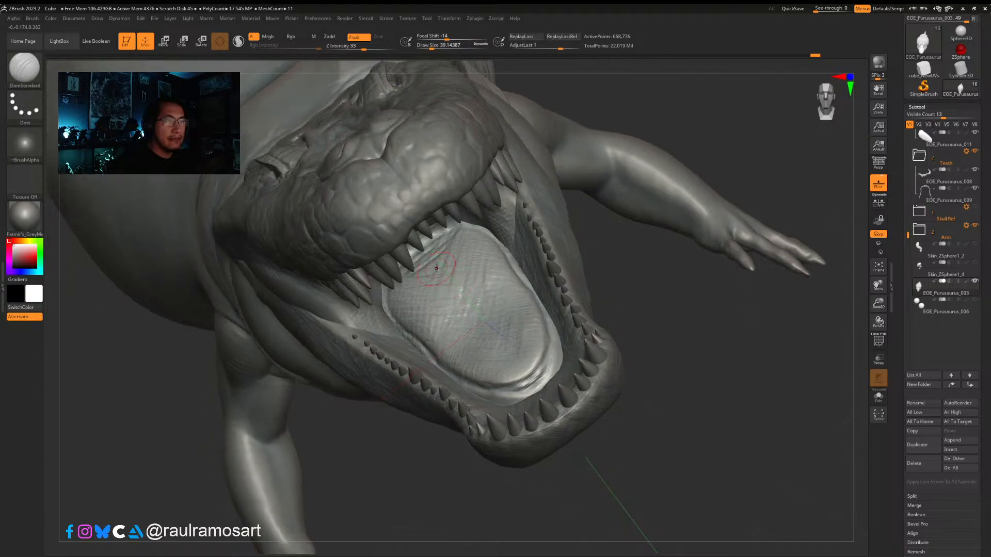
pyautogui.press(']')
pyautogui.moveTo(461, 307)
pyautogui.mouseDown()
pyautogui.moveTo(439, 263)
pyautogui.moveTo(449, 260)
pyautogui.moveTo(479, 315)
pyautogui.moveTo(450, 344)
pyautogui.mouseUp()
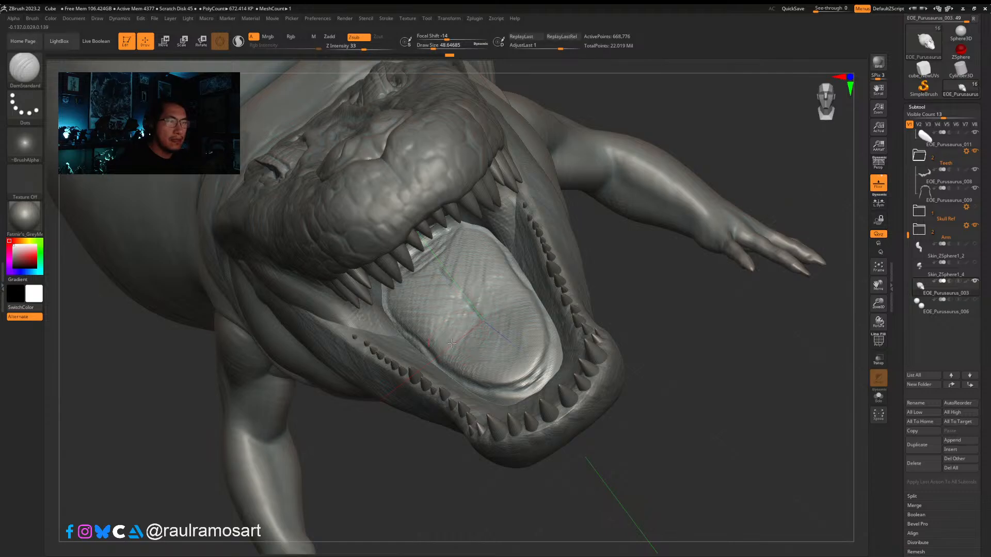
pyautogui.moveTo(480, 312)
pyautogui.mouseDown()
pyautogui.moveTo(527, 286)
pyautogui.moveTo(549, 331)
pyautogui.mouseUp()
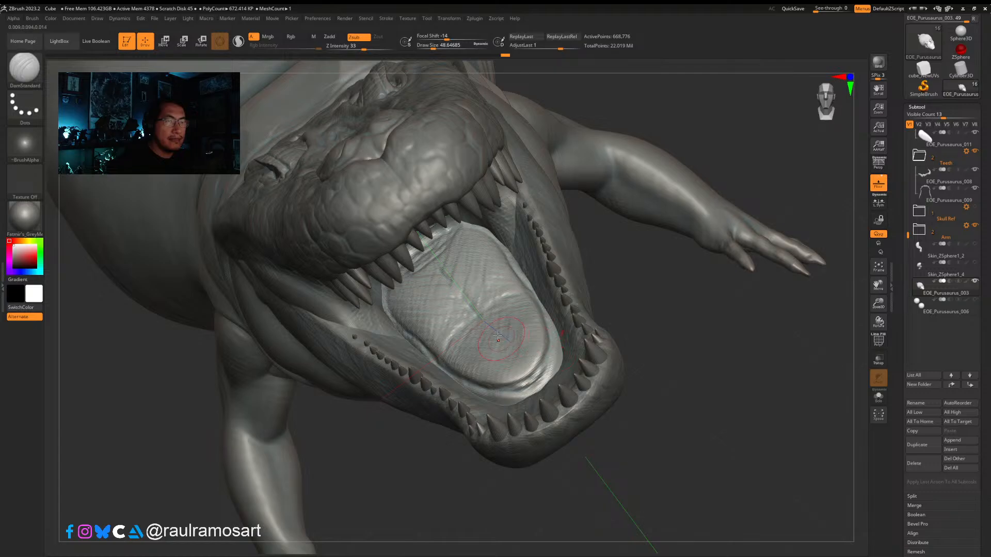
pyautogui.moveTo(497, 335); pyautogui.dragTo(563, 342, button='right')
pyautogui.moveTo(439, 343)
pyautogui.mouseDown(button='right')
pyautogui.moveTo(422, 359)
pyautogui.moveTo(416, 323)
pyautogui.mouseUp(button='right')
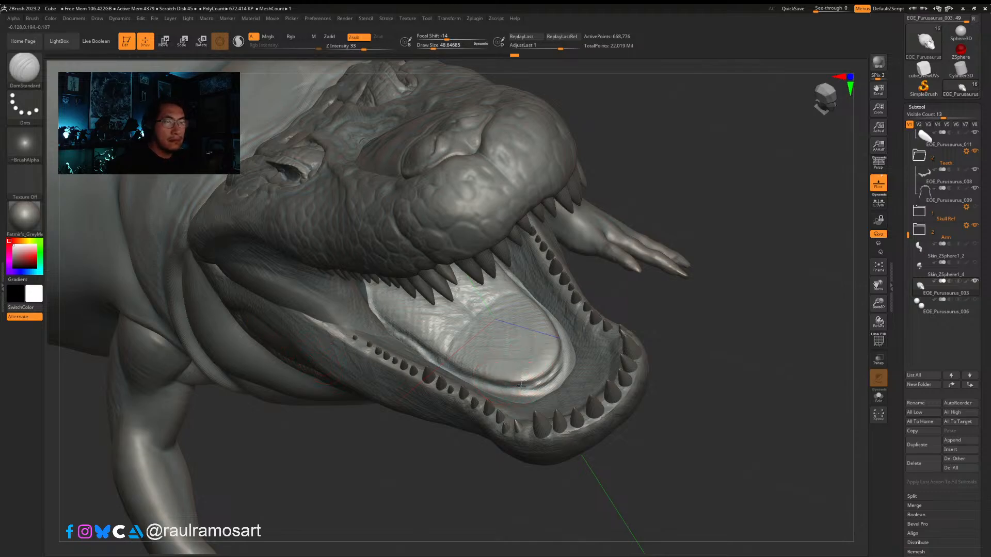
# Step: Deepen the groove at the tongue's front, build up the surrounding rim with ClayBuildup at a draw size of about 49, and smooth it
pyautogui.moveTo(521, 386)
pyautogui.mouseDown()
pyautogui.moveTo(568, 356)
pyautogui.moveTo(563, 338)
pyautogui.mouseUp()
pyautogui.press('b')
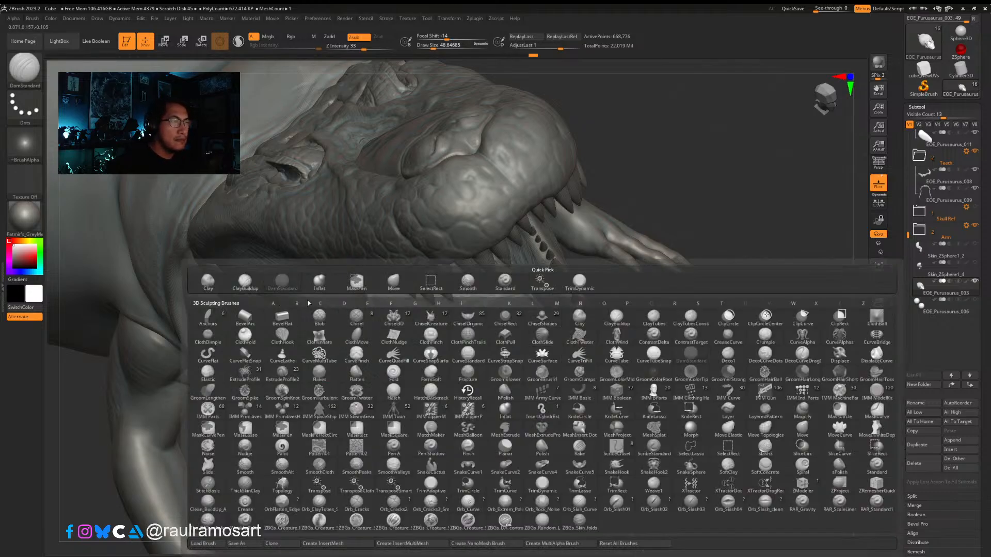
pyautogui.click(245, 281)
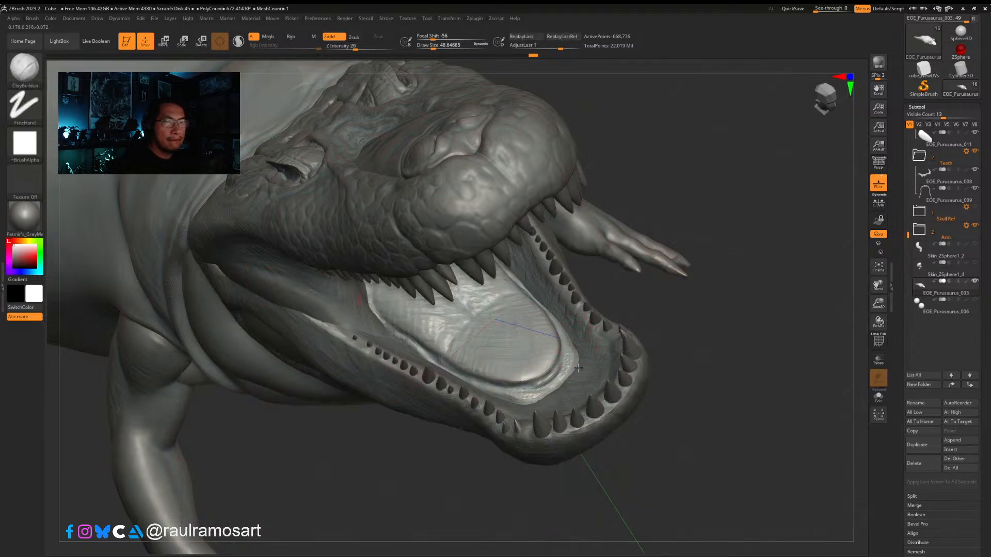
pyautogui.moveTo(564, 364); pyautogui.dragTo(511, 401, button='right')
pyautogui.moveTo(580, 352); pyautogui.dragTo(550, 377, button='right')
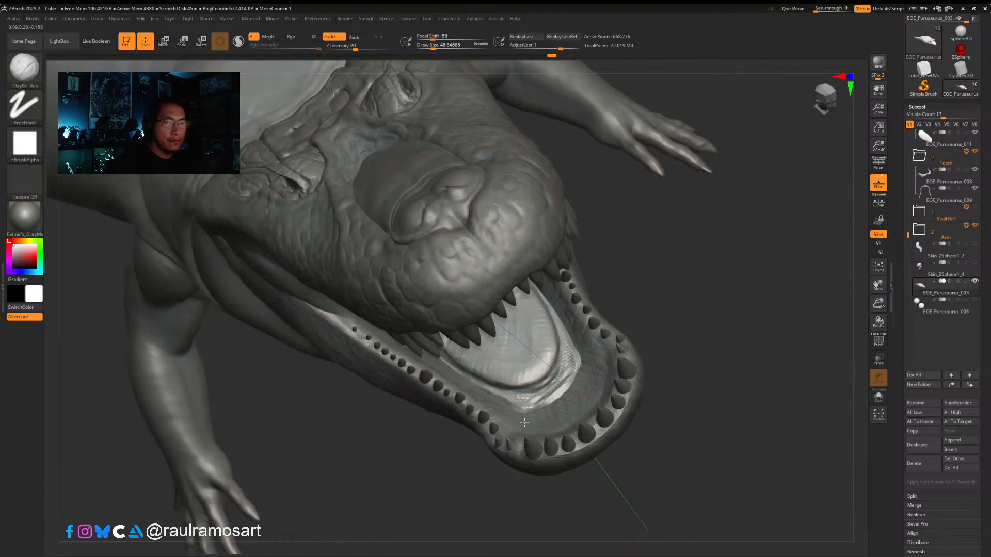
pyautogui.press('shift')
pyautogui.moveTo(533, 410)
pyautogui.keyDown('shift'); pyautogui.mouseDown()
pyautogui.moveTo(578, 373)
pyautogui.moveTo(555, 310)
pyautogui.mouseUp(); pyautogui.keyUp('shift')
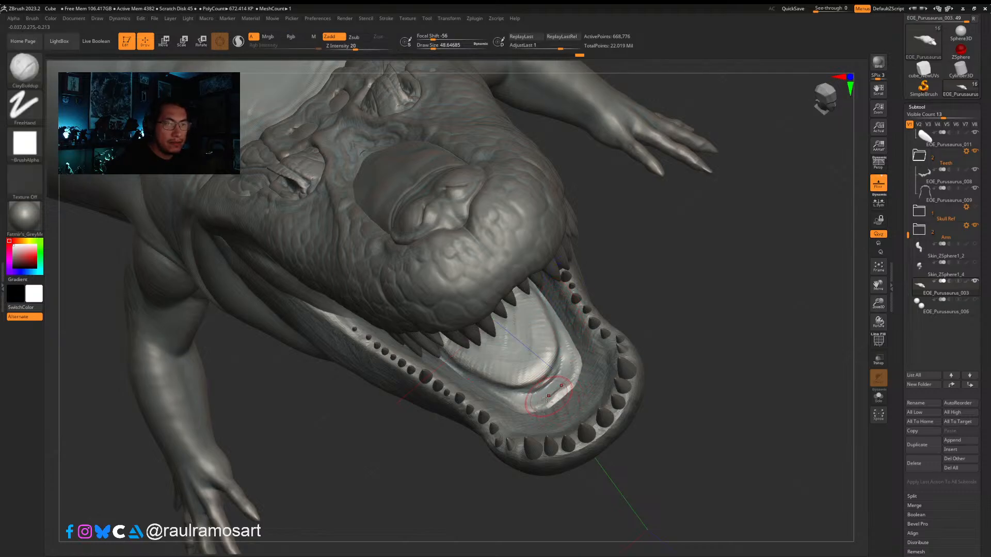
# Step: Fill out the raised rim between the tongue tip and the front teeth with ClayBuildup and smooth its surface
pyautogui.moveTo(547, 395)
pyautogui.mouseDown()
pyautogui.moveTo(558, 388)
pyautogui.moveTo(516, 400)
pyautogui.moveTo(447, 365)
pyautogui.moveTo(511, 403)
pyautogui.moveTo(533, 381)
pyautogui.mouseUp()
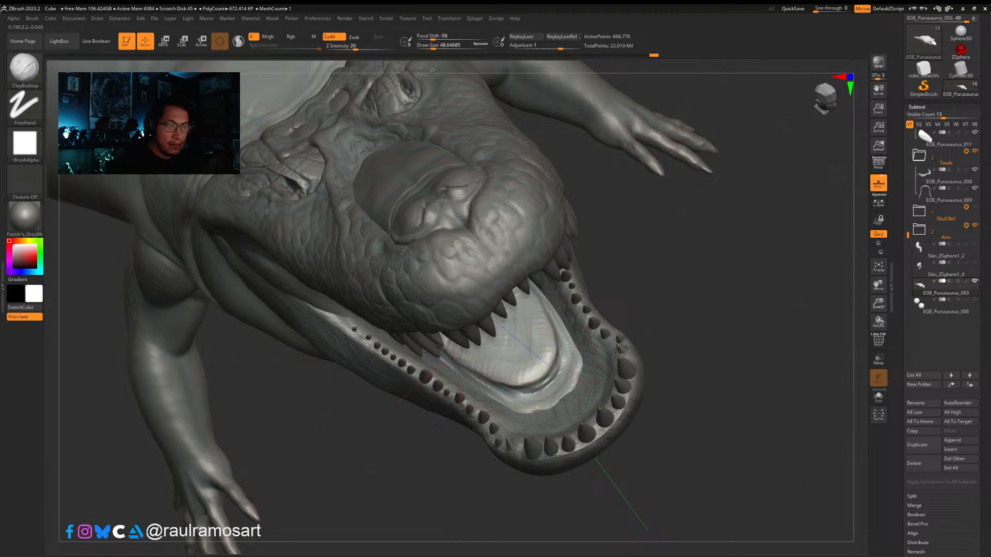
pyautogui.press('shift')
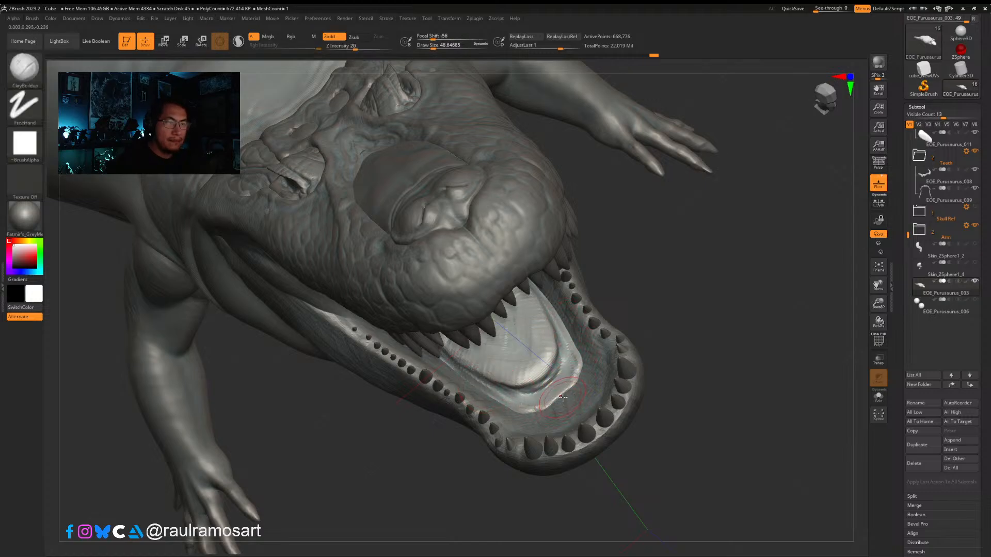
pyautogui.moveTo(562, 398); pyautogui.dragTo(572, 378, button='right')
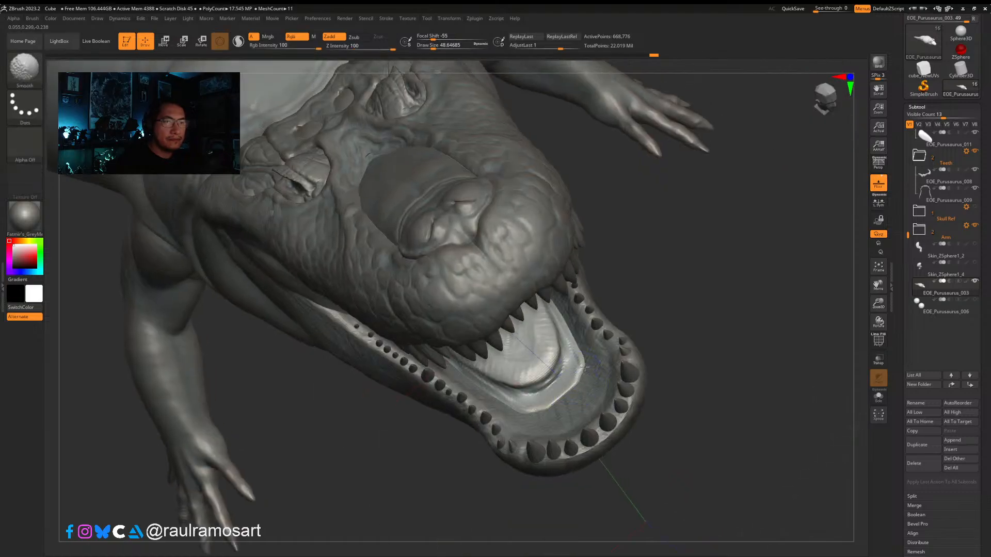
pyautogui.moveTo(577, 383)
pyautogui.mouseDown()
pyautogui.moveTo(583, 359)
pyautogui.moveTo(550, 400)
pyautogui.moveTo(500, 394)
pyautogui.mouseUp()
pyautogui.moveTo(499, 395); pyautogui.dragTo(450, 345, button='right')
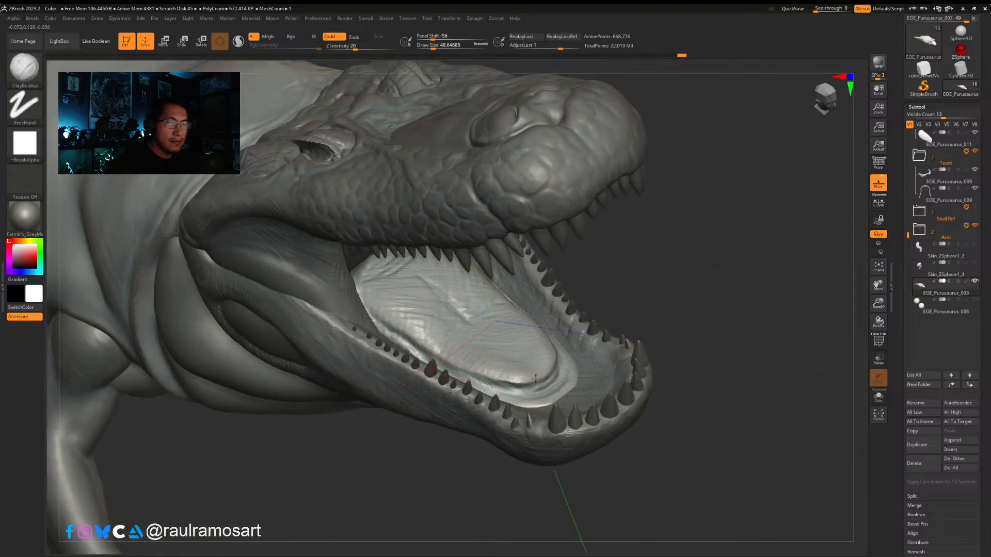
# Step: Build up the tongue's surface from the front edge towards the rear with ClayBuildup at a draw size of about 49
pyautogui.moveTo(536, 379)
pyautogui.mouseDown()
pyautogui.moveTo(505, 331)
pyautogui.moveTo(473, 360)
pyautogui.mouseUp()
pyautogui.moveTo(480, 343)
pyautogui.mouseDown()
pyautogui.moveTo(455, 316)
pyautogui.moveTo(372, 279)
pyautogui.moveTo(381, 300)
pyautogui.mouseUp()
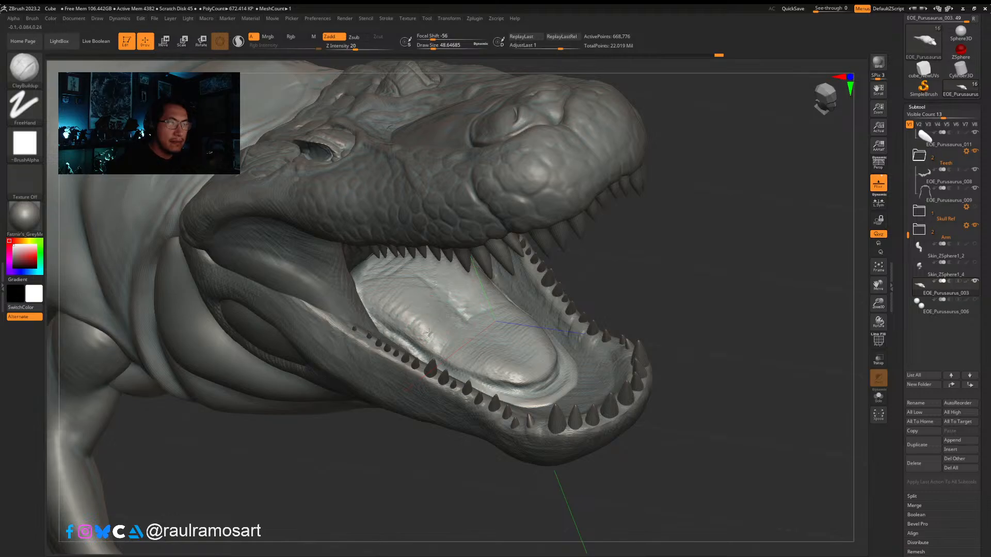
pyautogui.moveTo(454, 332); pyautogui.dragTo(457, 332)
pyautogui.moveTo(457, 332)
pyautogui.mouseDown(button='right')
pyautogui.moveTo(413, 297)
pyautogui.moveTo(420, 266)
pyautogui.mouseUp(button='right')
pyautogui.moveTo(420, 265); pyautogui.dragTo(424, 282)
pyautogui.moveTo(900, 219); pyautogui.dragTo(904, 125)
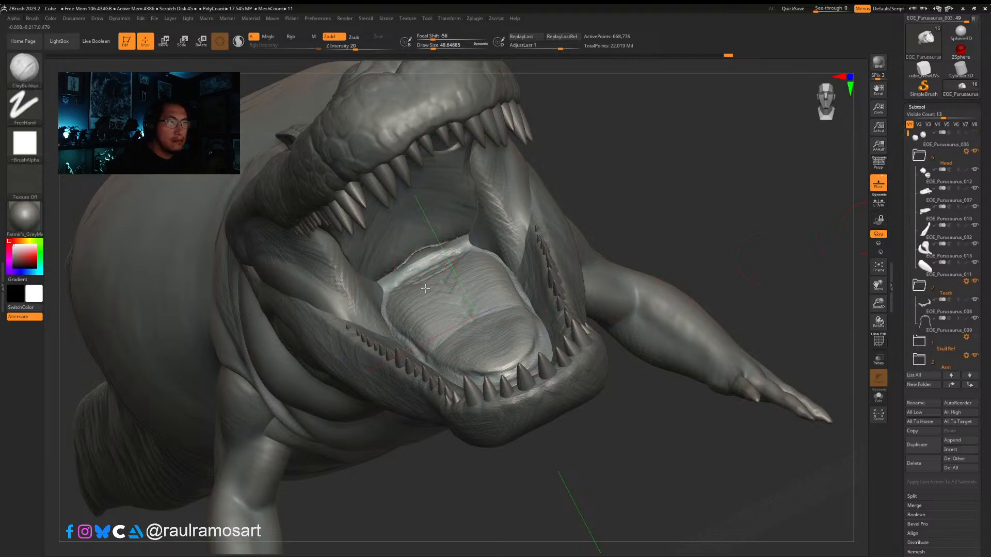
# Step: Add volume across the tongue's middle crease and front half with ClayBuildup, softening the transition between front and rear sections
pyautogui.moveTo(444, 312); pyautogui.dragTo(473, 264, button='right')
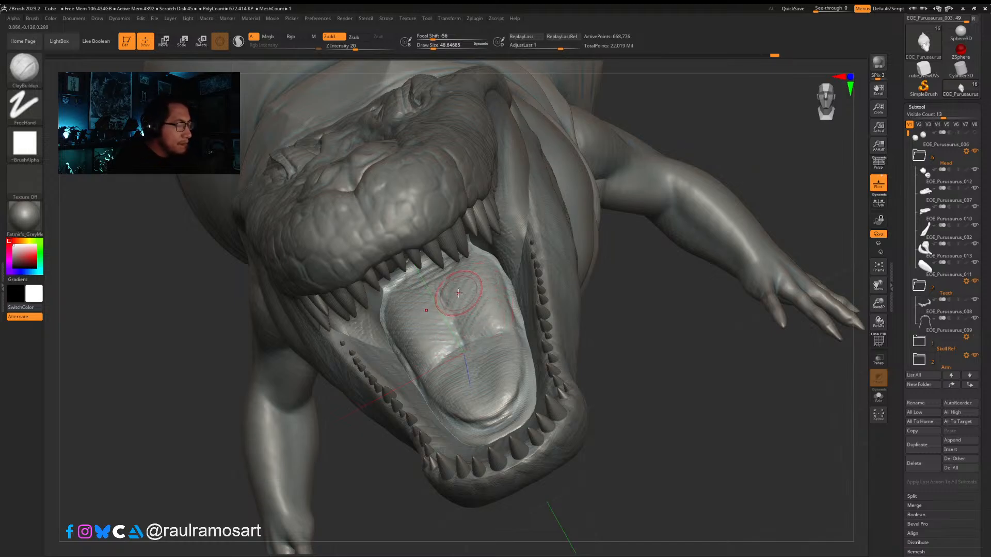
pyautogui.moveTo(458, 293)
pyautogui.mouseDown(button='right')
pyautogui.moveTo(468, 279)
pyautogui.moveTo(459, 281)
pyautogui.mouseUp(button='right')
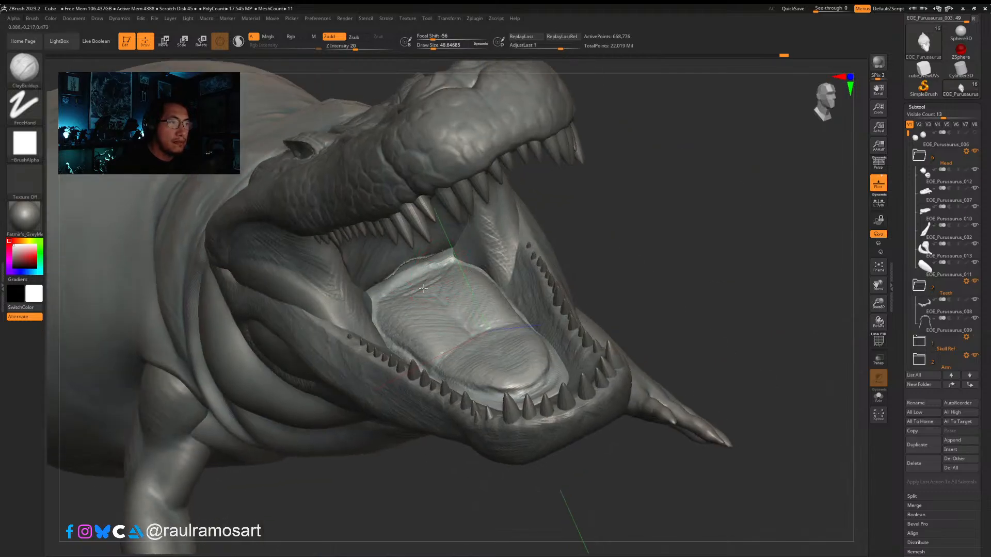
pyautogui.moveTo(428, 269)
pyautogui.mouseDown(button='right')
pyautogui.moveTo(461, 292)
pyautogui.moveTo(463, 260)
pyautogui.mouseUp(button='right')
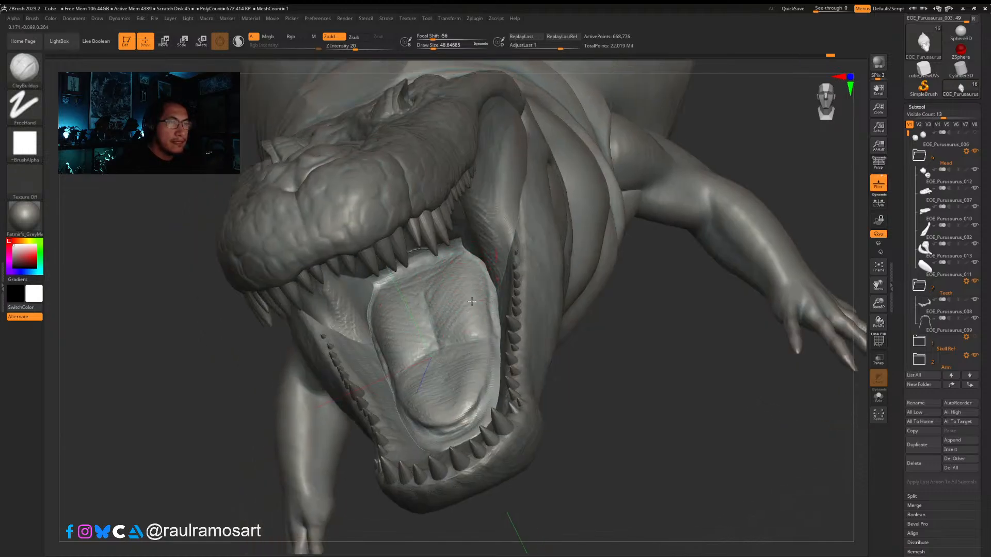
pyautogui.moveTo(456, 331)
pyautogui.mouseDown()
pyautogui.moveTo(471, 334)
pyautogui.moveTo(443, 351)
pyautogui.mouseUp()
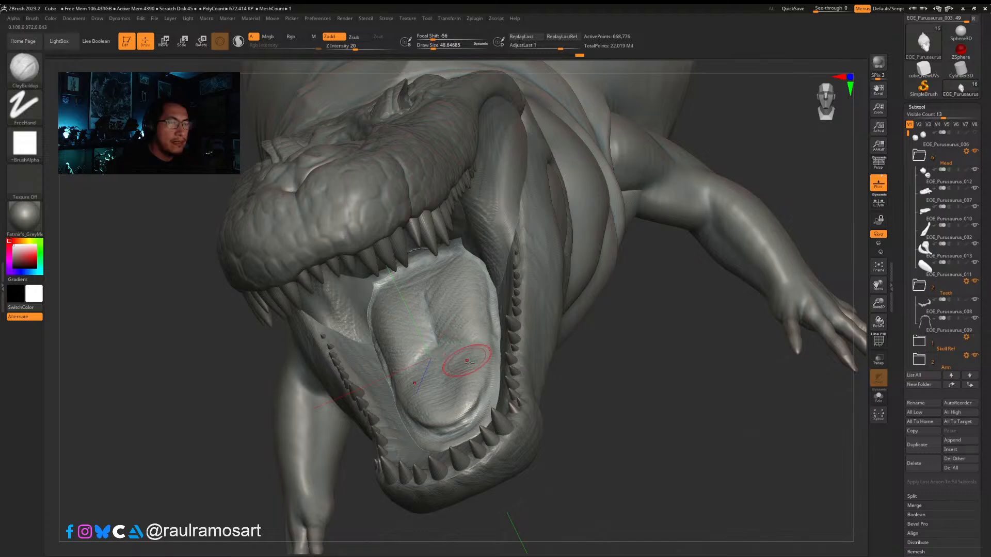
pyautogui.moveTo(465, 360); pyautogui.dragTo(458, 358, button='right')
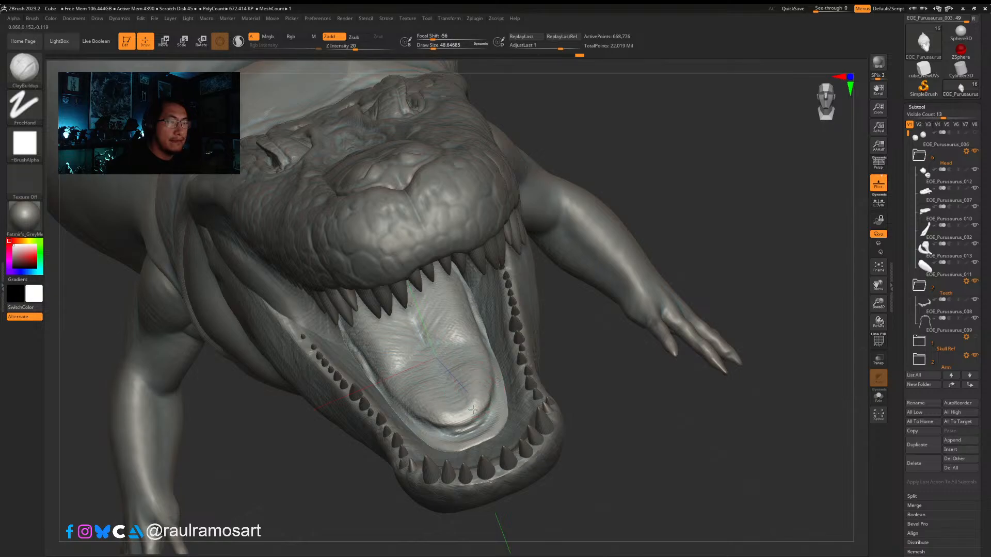
pyautogui.moveTo(472, 408); pyautogui.dragTo(472, 364)
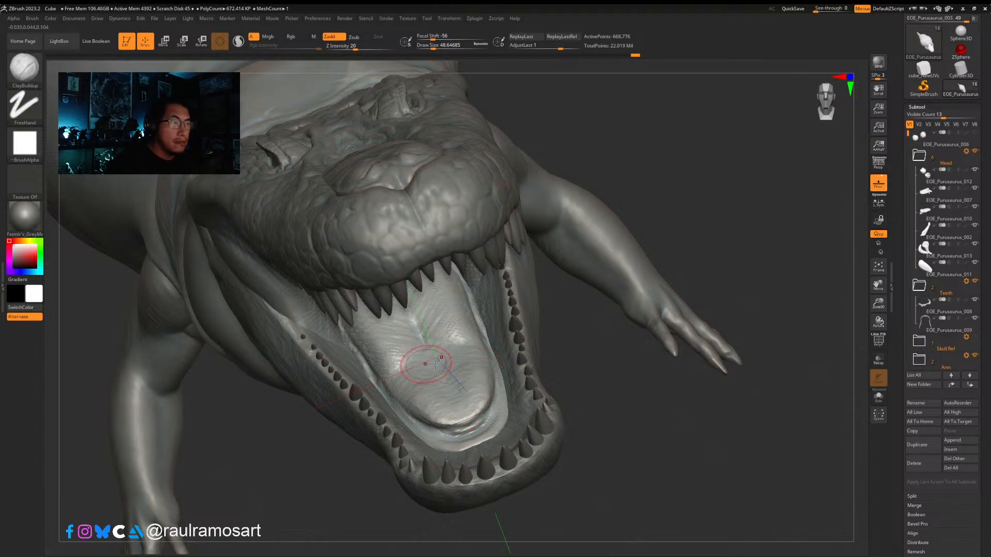
# Step: Set the ClayBuildup draw size to about 80 and broaden the forms at the middle of the tongue
pyautogui.moveTo(435, 365)
pyautogui.mouseDown(button='right')
pyautogui.moveTo(467, 362)
pyautogui.moveTo(408, 356)
pyautogui.moveTo(430, 373)
pyautogui.moveTo(390, 308)
pyautogui.mouseUp(button='right')
pyautogui.press('[')
pyautogui.press('s')
pyautogui.moveTo(390, 308); pyautogui.dragTo(378, 306)
pyautogui.press('s')
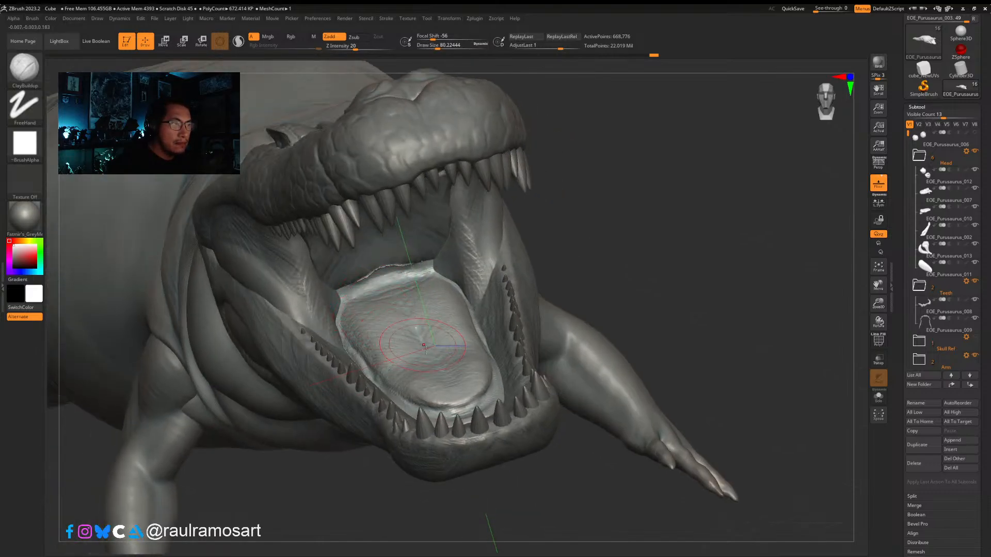
pyautogui.moveTo(425, 349); pyautogui.dragTo(453, 387, button='right')
# Step: Refine the tongue's surface with the Standard brush at a draw size of about 20
pyautogui.press('b')
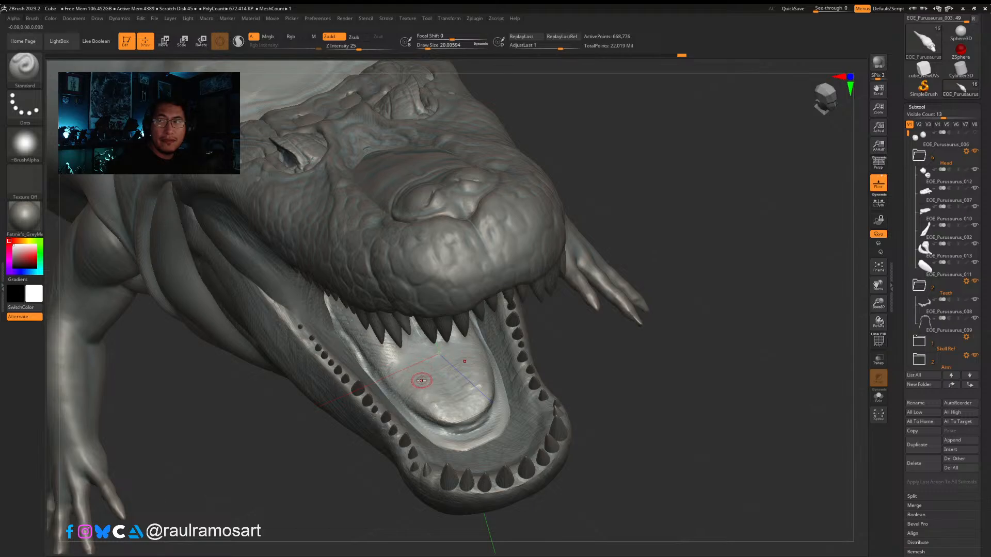
pyautogui.moveTo(422, 364); pyautogui.dragTo(465, 356, button='right')
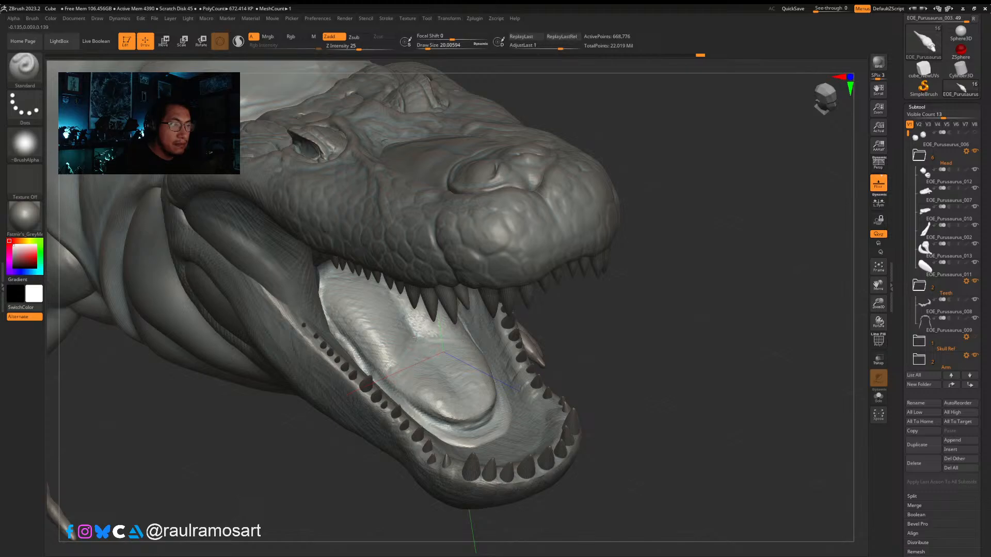
pyautogui.moveTo(416, 341); pyautogui.dragTo(394, 336, button='right')
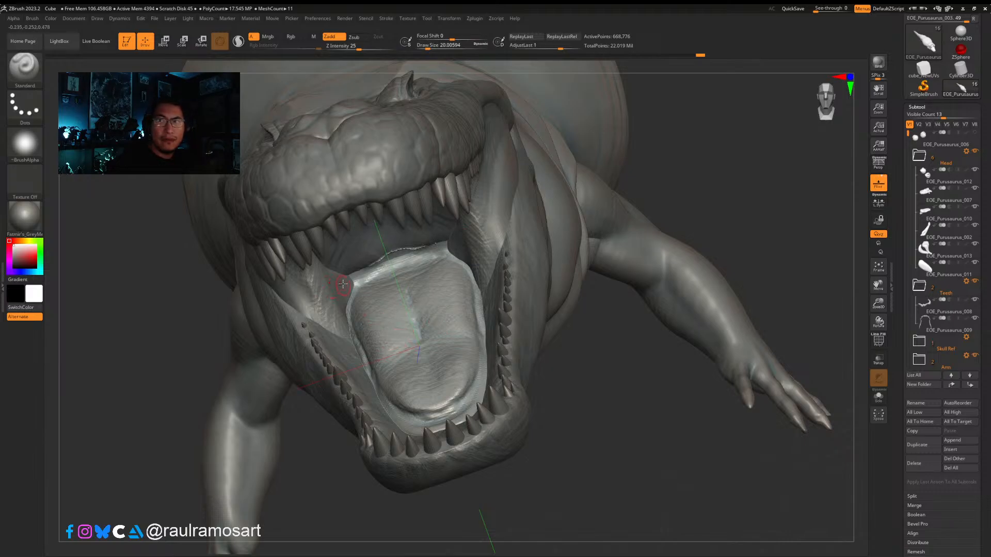
# Step: Select the jaw muscle subtool EOE_Purusaurus_013 and sculpt its lower ends beside the tongue with the Standard brush
pyautogui.keyDown('alt'); pyautogui.click(320, 317); pyautogui.keyUp('alt')
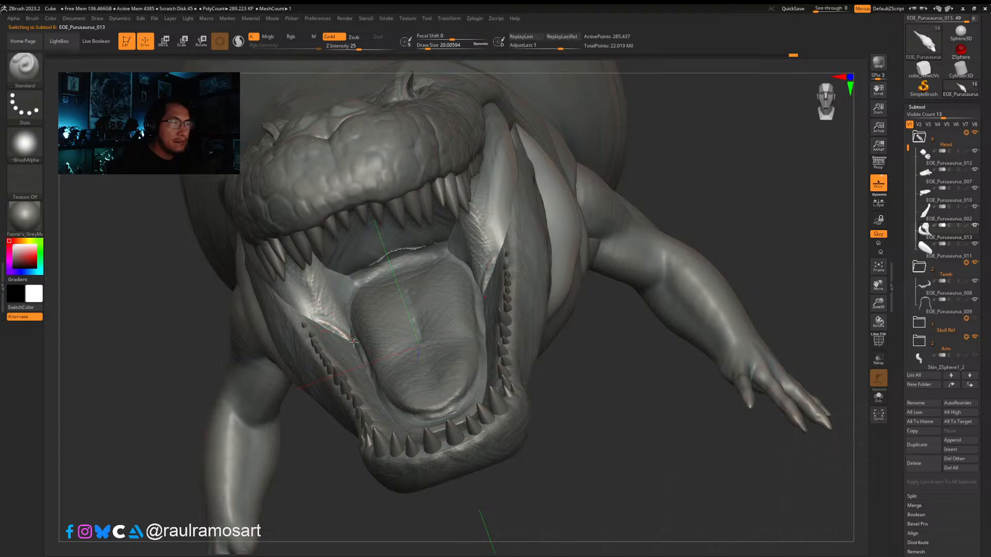
pyautogui.moveTo(353, 342); pyautogui.dragTo(323, 312)
pyautogui.press(']')
pyautogui.press(']')
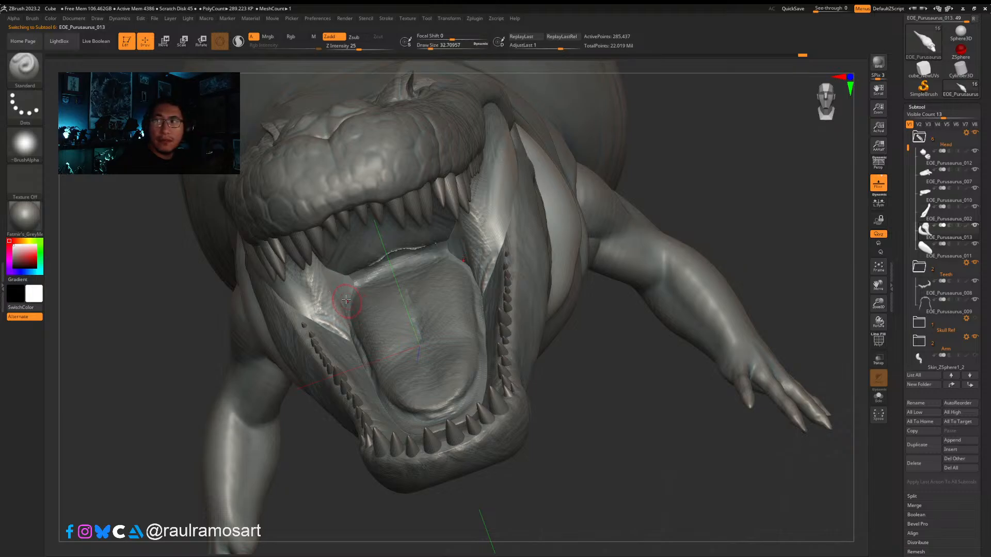
pyautogui.moveTo(347, 305); pyautogui.dragTo(335, 284)
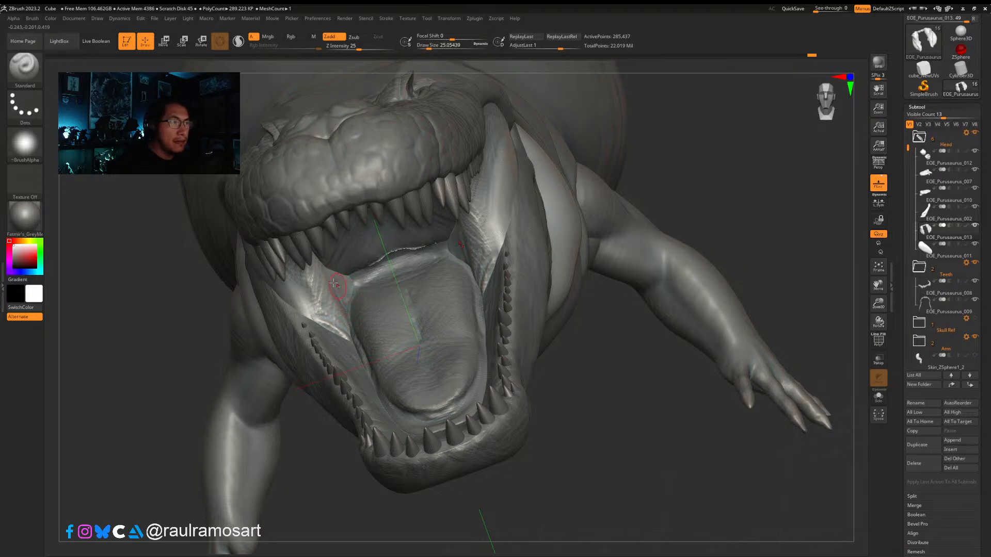
# Step: Set the Standard brush draw size to about 49 and work on the jaw muscles where they meet the tongue's rear corners
pyautogui.press('s')
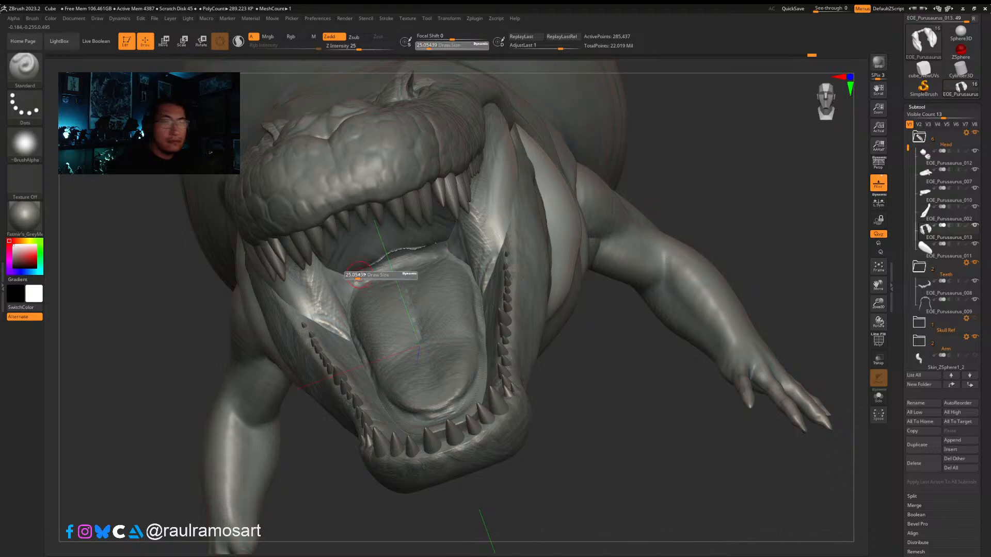
pyautogui.click(362, 275)
pyautogui.moveTo(360, 275); pyautogui.dragTo(371, 266)
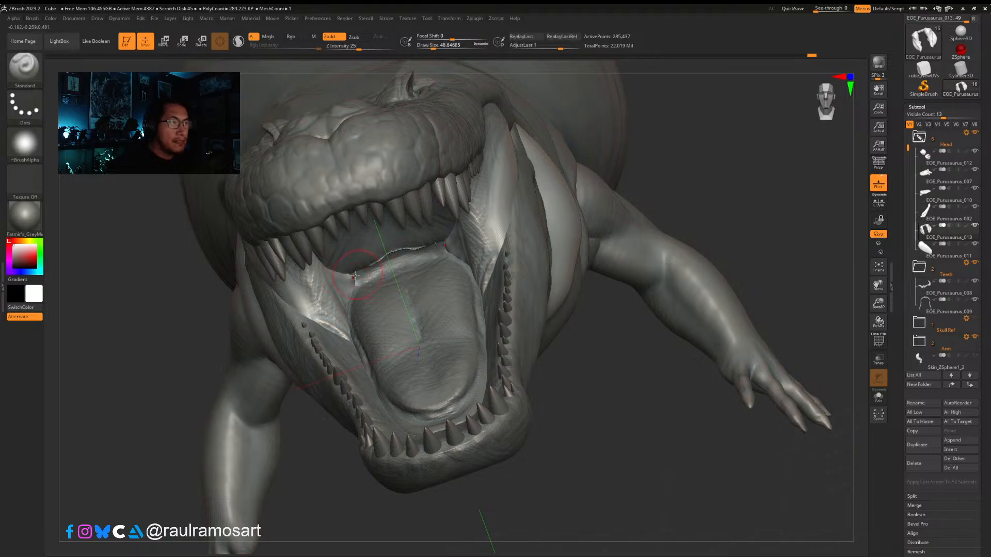
pyautogui.moveTo(343, 281)
pyautogui.mouseDown(button='right')
pyautogui.moveTo(347, 248)
pyautogui.moveTo(335, 235)
pyautogui.moveTo(342, 288)
pyautogui.mouseUp(button='right')
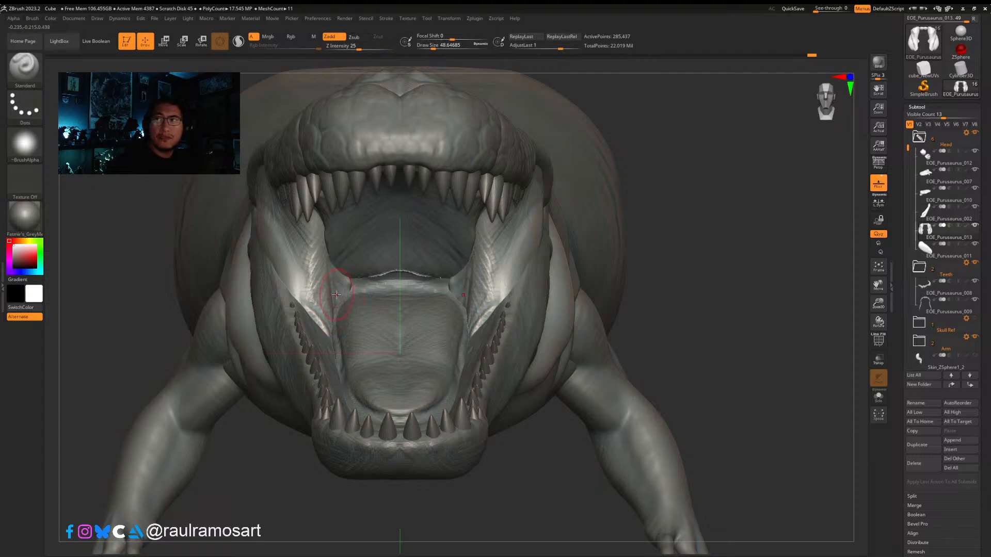
pyautogui.moveTo(924, 285)
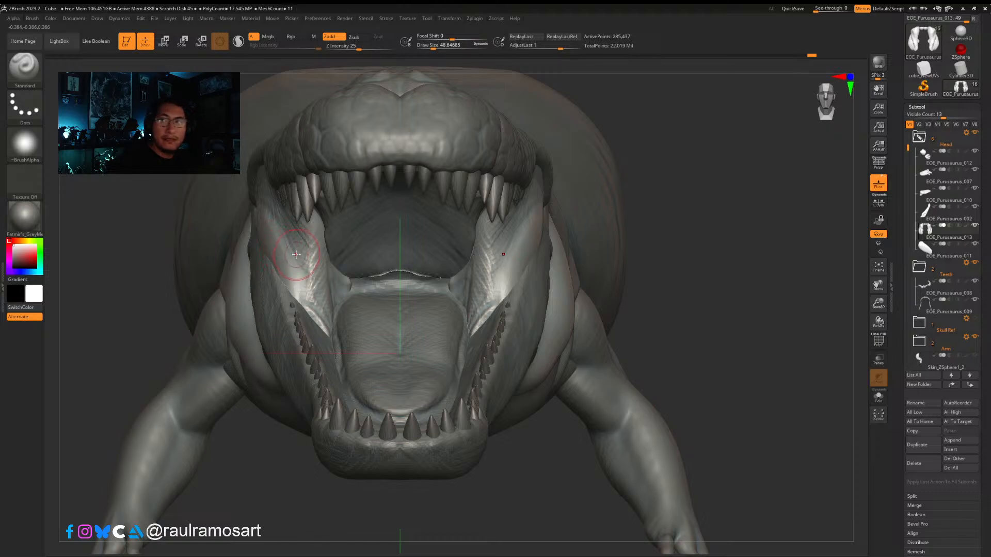
# Step: Sculpt vertical ridges along the jaw muscles' inner edges with the Standard brush at a draw size of about 22
pyautogui.moveTo(298, 241); pyautogui.dragTo(298, 208, button='right')
pyautogui.press('s')
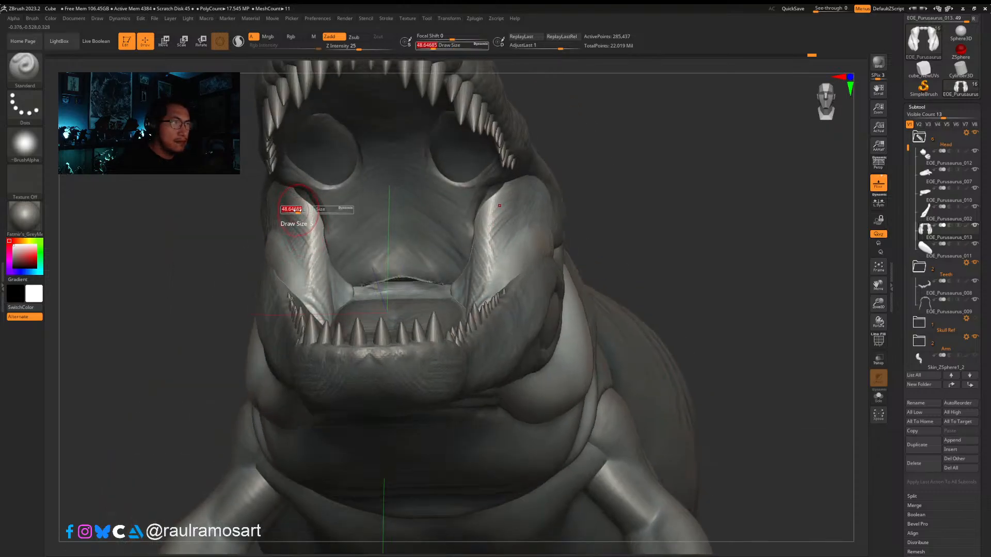
pyautogui.moveTo(297, 209); pyautogui.dragTo(309, 262)
pyautogui.moveTo(306, 268); pyautogui.dragTo(312, 297, button='right')
pyautogui.moveTo(311, 223)
pyautogui.mouseDown()
pyautogui.moveTo(309, 295)
pyautogui.moveTo(304, 238)
pyautogui.mouseUp()
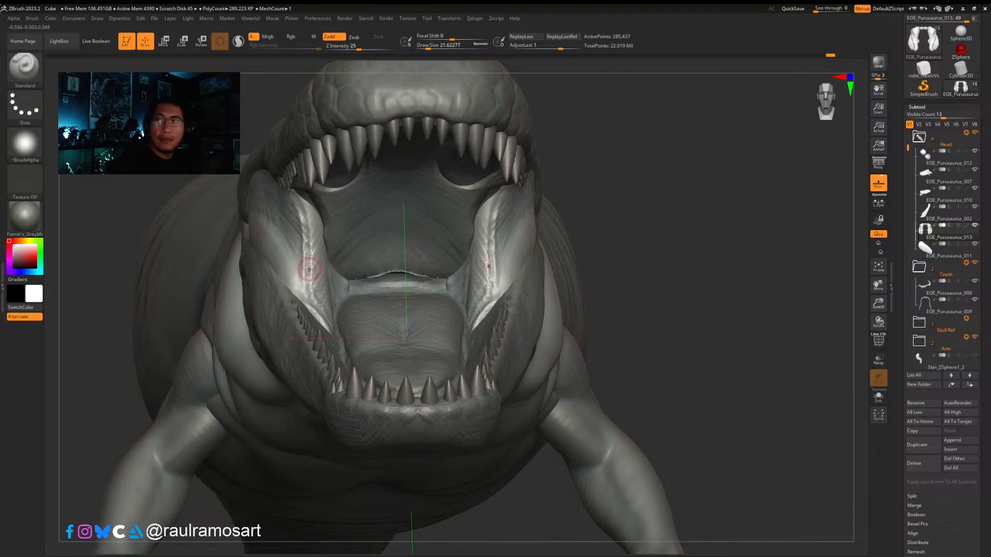
# Step: Adjust the shape of the jaw muscles' inner edges with the Move brush at a draw size of about 48
pyautogui.press('s')
pyautogui.moveTo(325, 241); pyautogui.dragTo(331, 241)
pyautogui.moveTo(330, 241)
pyautogui.mouseDown(button='right')
pyautogui.moveTo(327, 249)
pyautogui.moveTo(395, 245)
pyautogui.mouseUp(button='right')
pyautogui.press('b')
pyautogui.click(211, 266)
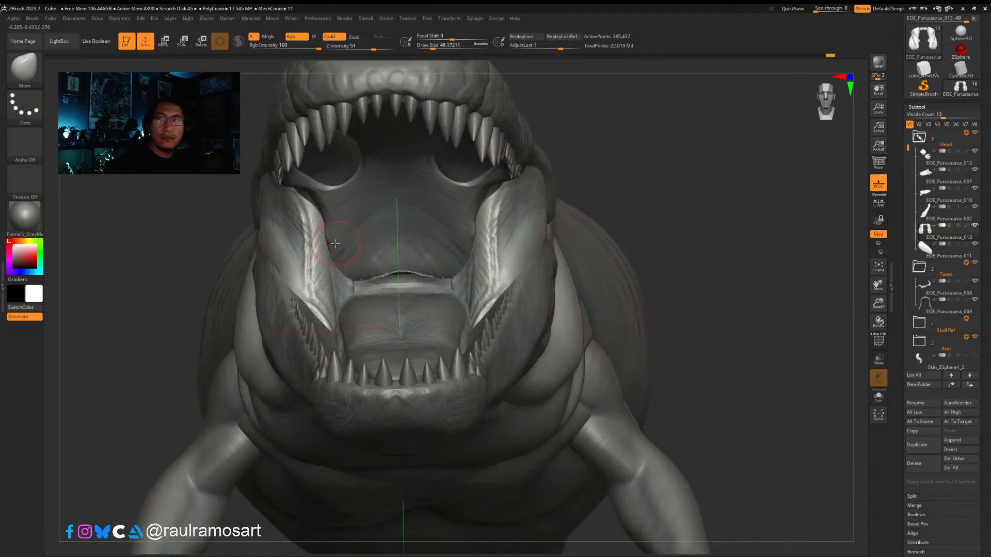
# Step: Build up rough fibrous relief along the jaw muscles' inner edges with ClayBuildup, enlarging the draw size to about 71
pyautogui.press('b')
pyautogui.click(66, 259)
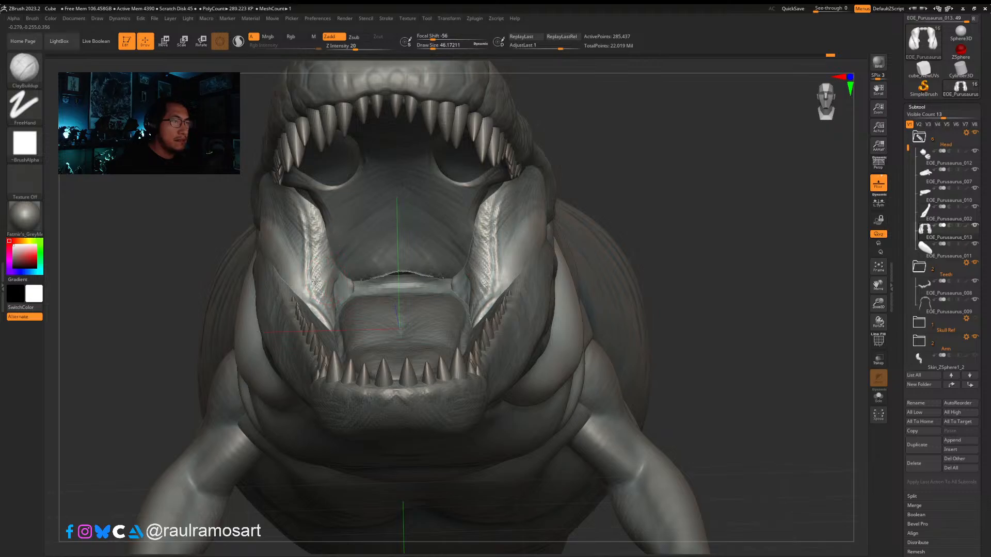
pyautogui.moveTo(316, 282); pyautogui.dragTo(333, 303, button='right')
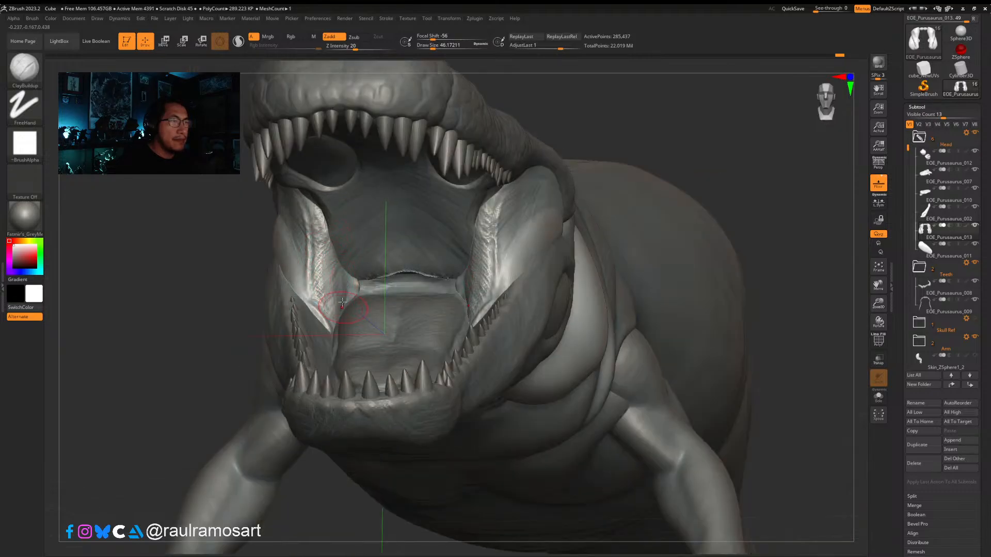
pyautogui.moveTo(332, 310)
pyautogui.mouseDown(button='right')
pyautogui.moveTo(341, 253)
pyautogui.moveTo(328, 232)
pyautogui.mouseUp(button='right')
pyautogui.press('s')
pyautogui.moveTo(330, 233); pyautogui.dragTo(335, 232)
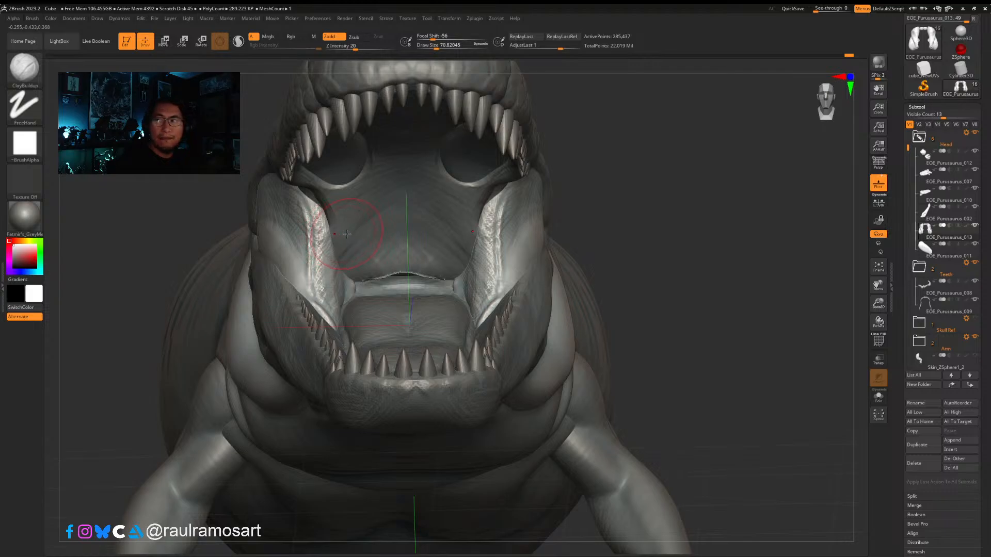
# Step: Select the inner mouth mesh and reshape the throat wall's side edges beside the jaw muscles with the Move brush at a draw size of about 59
pyautogui.keyDown('alt'); pyautogui.click(357, 225); pyautogui.keyUp('alt')
pyautogui.press('b')
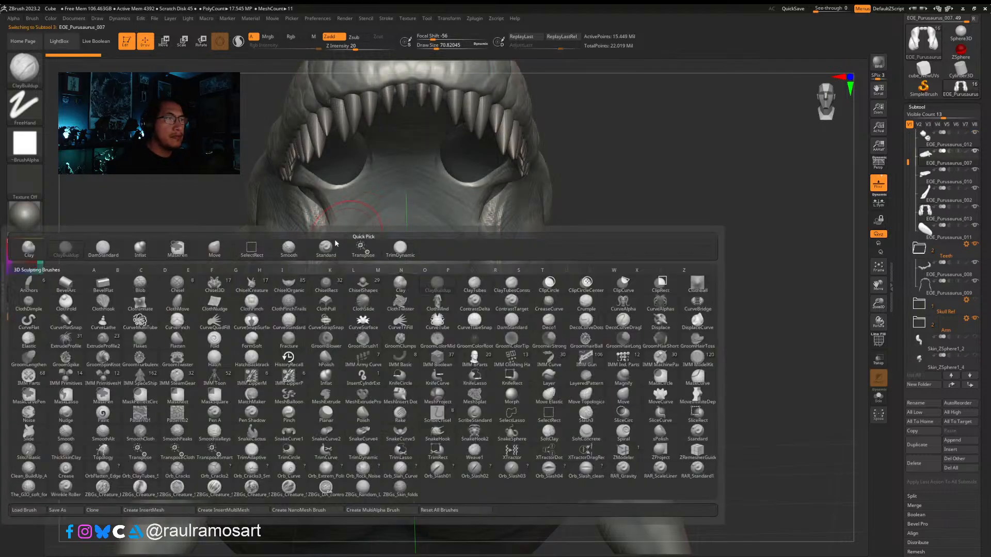
pyautogui.click(211, 248)
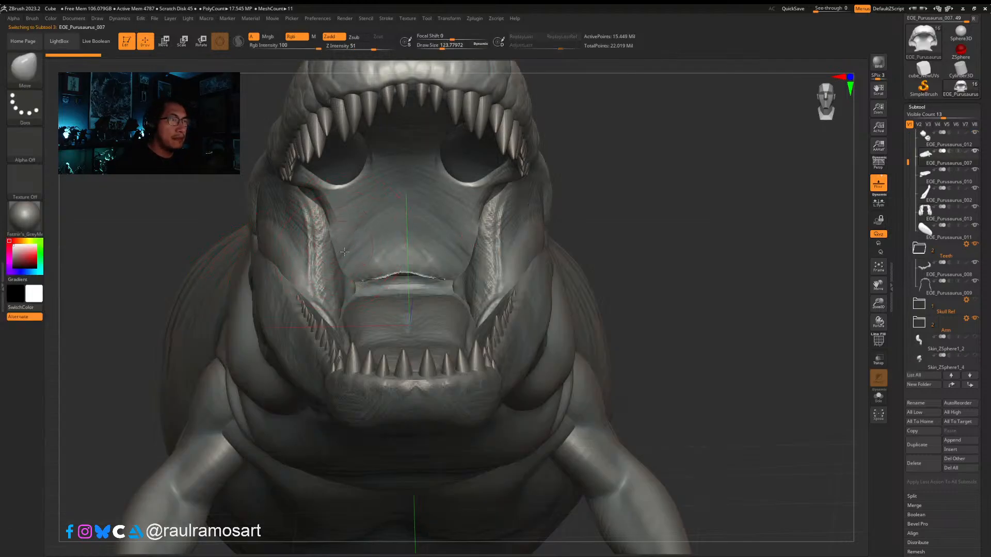
pyautogui.press('s')
pyautogui.moveTo(345, 230); pyautogui.dragTo(333, 231)
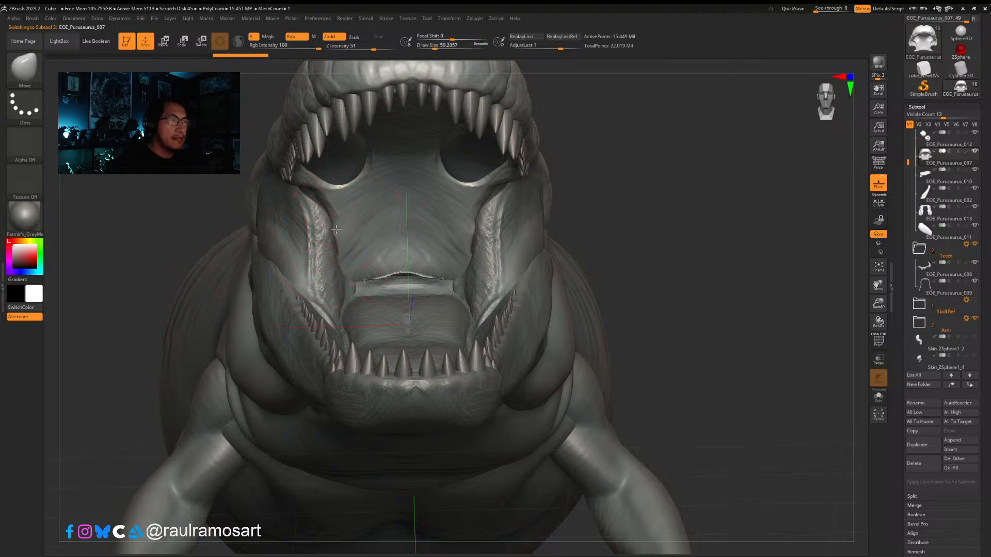
pyautogui.moveTo(315, 194)
pyautogui.mouseDown(button='right')
pyautogui.moveTo(320, 147)
pyautogui.moveTo(317, 196)
pyautogui.mouseUp(button='right')
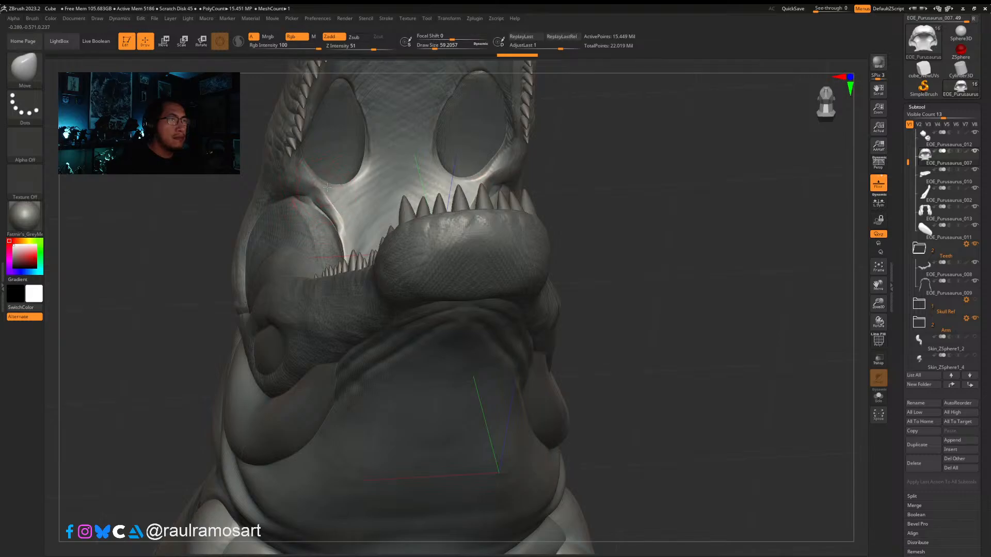
pyautogui.moveTo(330, 191); pyautogui.dragTo(342, 234, button='right')
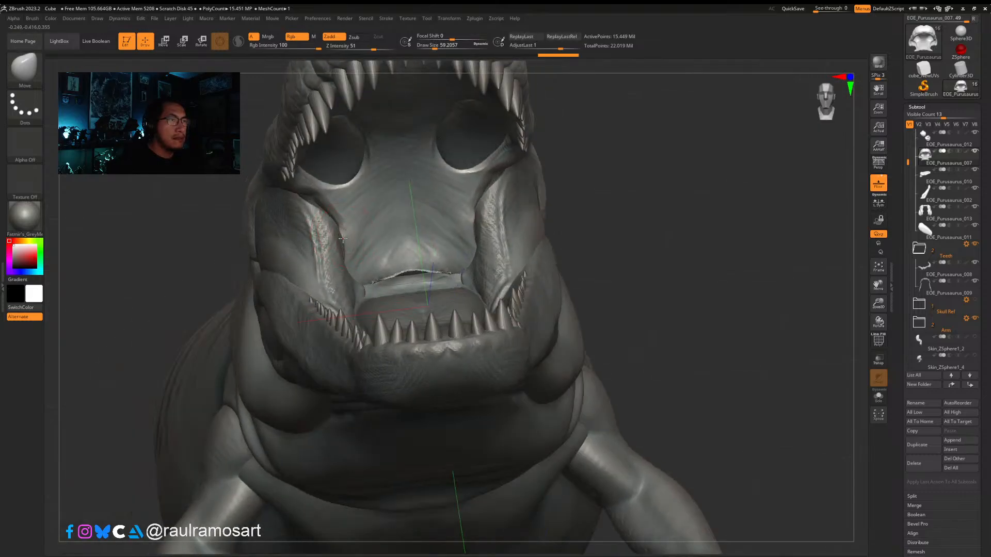
# Step: Build up the throat wall's side edges behind the jaw muscles with ClayBuildup at a draw size of about 56
pyautogui.press('b')
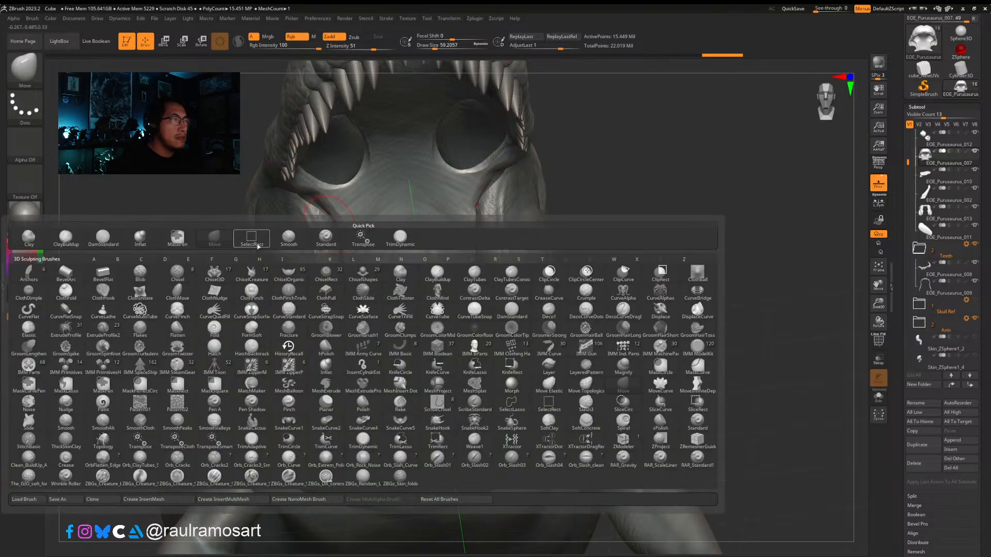
pyautogui.press('c')
pyautogui.press('b')
pyautogui.moveTo(147, 237); pyautogui.dragTo(227, 233)
pyautogui.press('s')
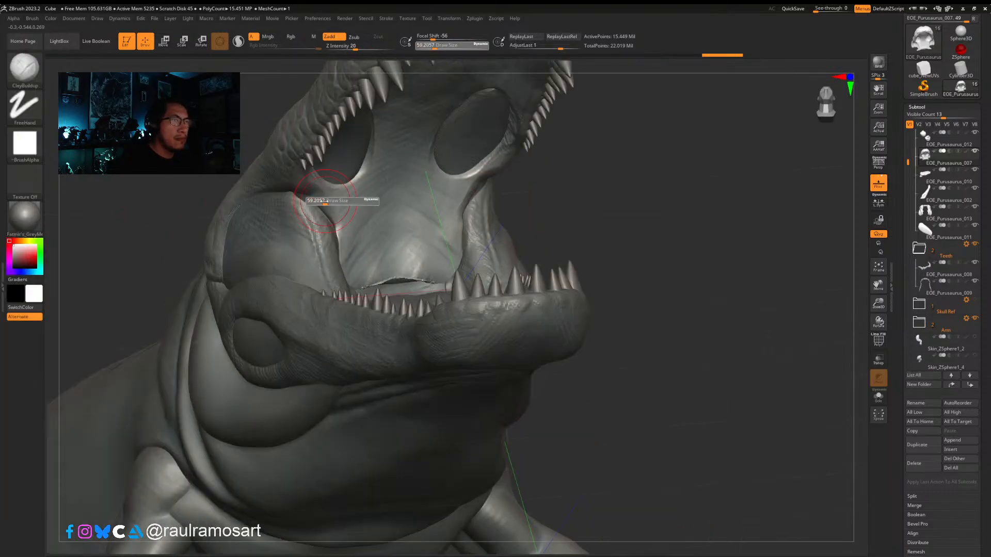
pyautogui.moveTo(331, 200)
pyautogui.mouseDown()
pyautogui.moveTo(341, 201)
pyautogui.moveTo(350, 264)
pyautogui.moveTo(341, 243)
pyautogui.mouseUp()
pyautogui.press('shift')
pyautogui.moveTo(309, 234); pyautogui.dragTo(382, 237, button='right')
pyautogui.press('s')
pyautogui.moveTo(344, 239)
pyautogui.mouseDown()
pyautogui.moveTo(331, 227)
pyautogui.moveTo(338, 217)
pyautogui.mouseUp()
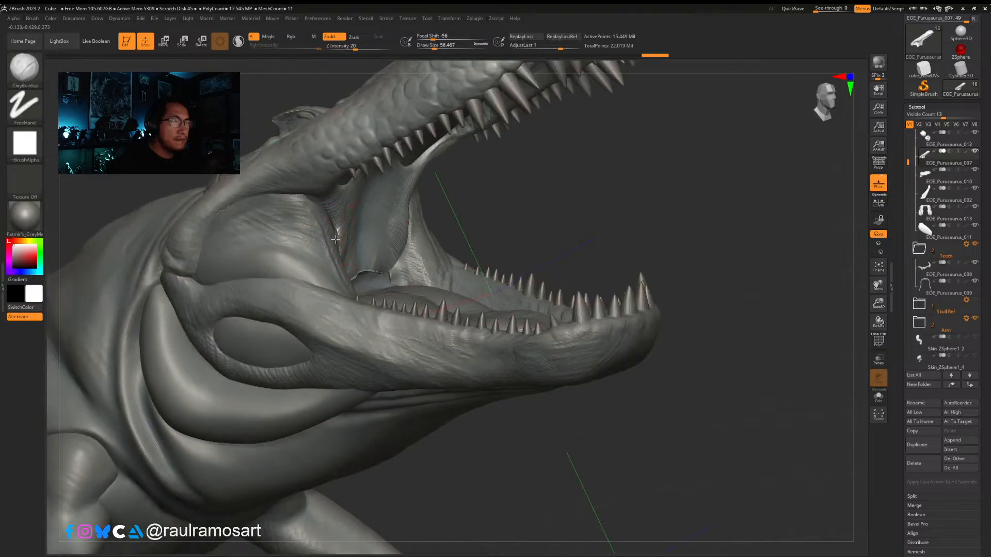
pyautogui.moveTo(336, 239); pyautogui.dragTo(289, 253, button='right')
# Step: Swell the throat wall's side folds with the Inflate brush at intensity 10 and smooth them
pyautogui.press('b')
pyautogui.press('b')
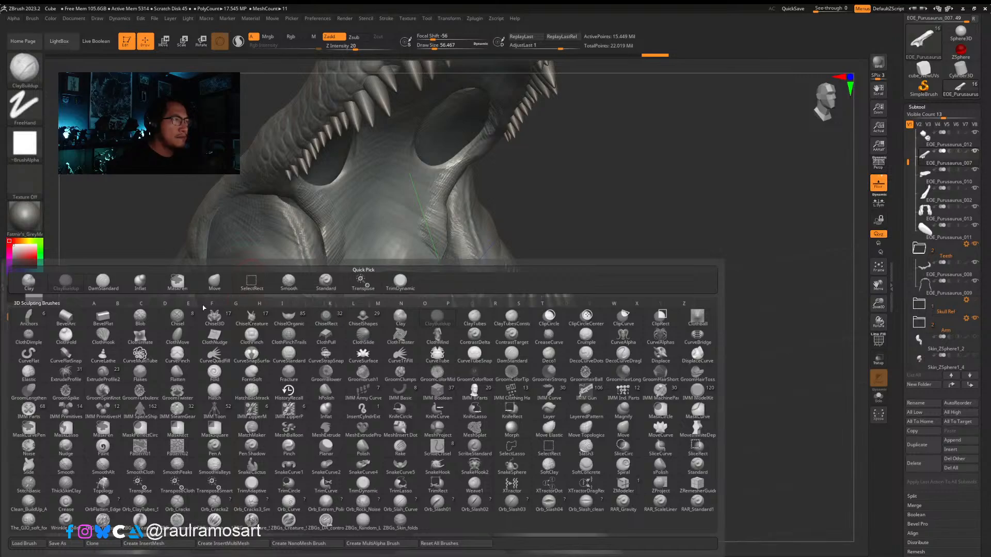
pyautogui.click(140, 281)
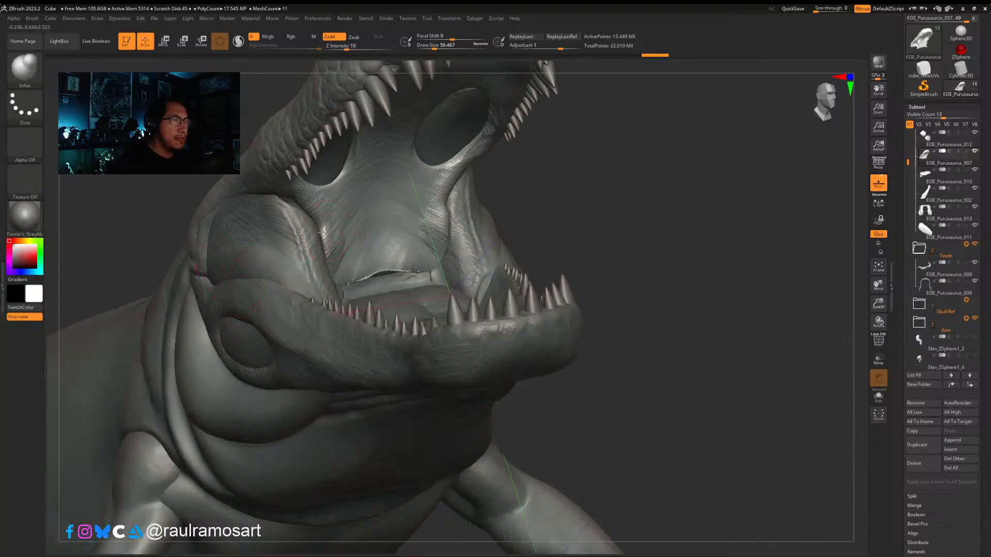
pyautogui.press('shift')
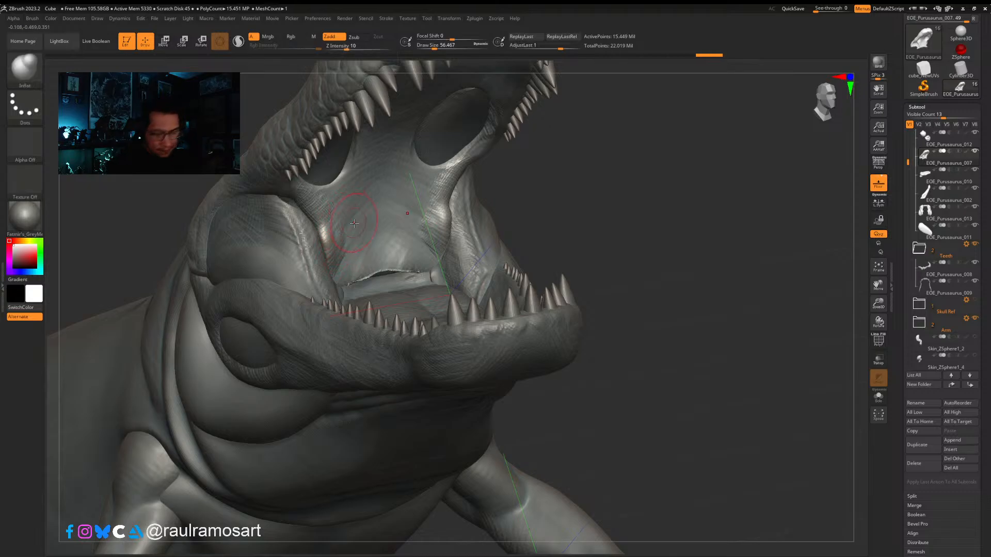
# Step: Flatten the throat wall's side folds with TrimDynamic at a draw size of about 56, undoing one unwanted stroke
pyautogui.press('b')
pyautogui.press('d')
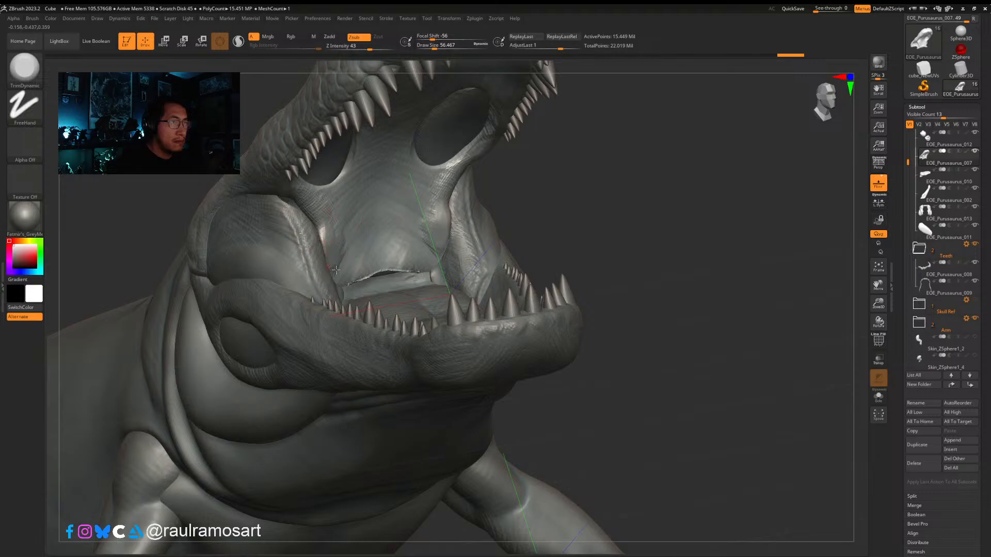
pyautogui.moveTo(322, 246); pyautogui.dragTo(329, 236)
pyautogui.moveTo(330, 236)
pyautogui.mouseDown(button='right')
pyautogui.moveTo(304, 217)
pyautogui.moveTo(330, 219)
pyautogui.mouseUp(button='right')
pyautogui.moveTo(331, 219); pyautogui.dragTo(344, 233)
pyautogui.moveTo(345, 233); pyautogui.dragTo(341, 254, button='right')
pyautogui.hotkey('ctrl', 'z')
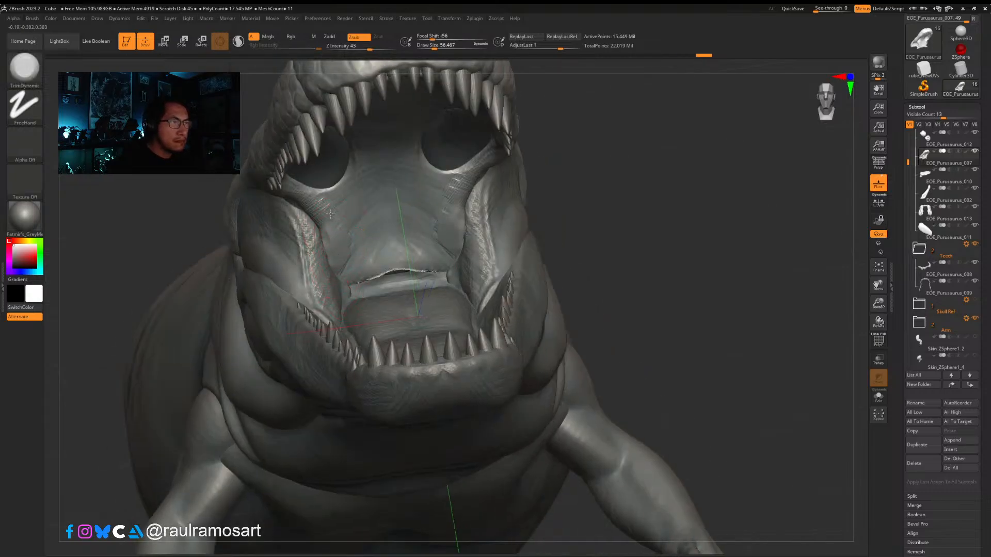
pyautogui.moveTo(330, 214); pyautogui.dragTo(340, 226)
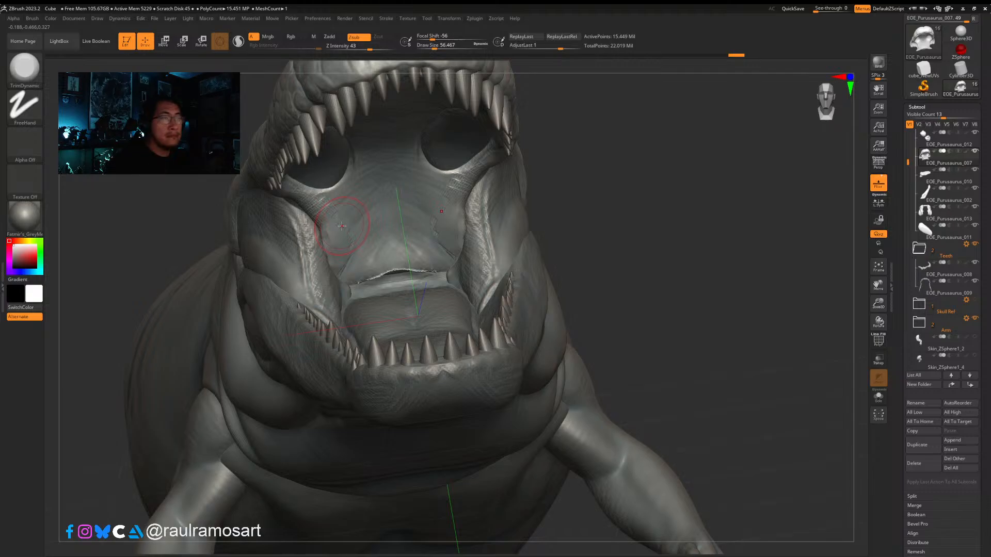
pyautogui.moveTo(341, 226); pyautogui.dragTo(333, 213, button='right')
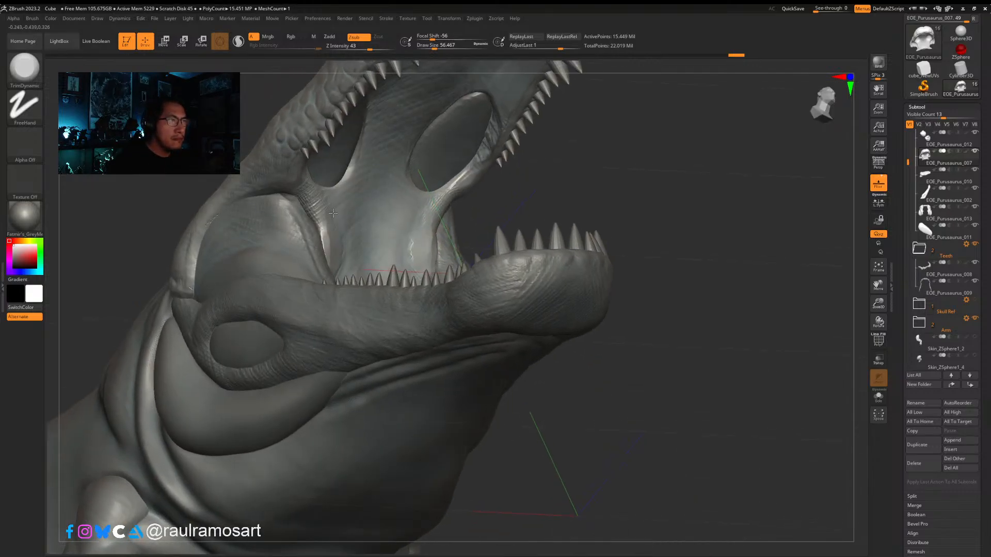
# Step: Add ClayBuildup strokes from the corners below the palate openings down the sides of the throat wall
pyautogui.press('b')
pyautogui.press('c')
pyautogui.press('b')
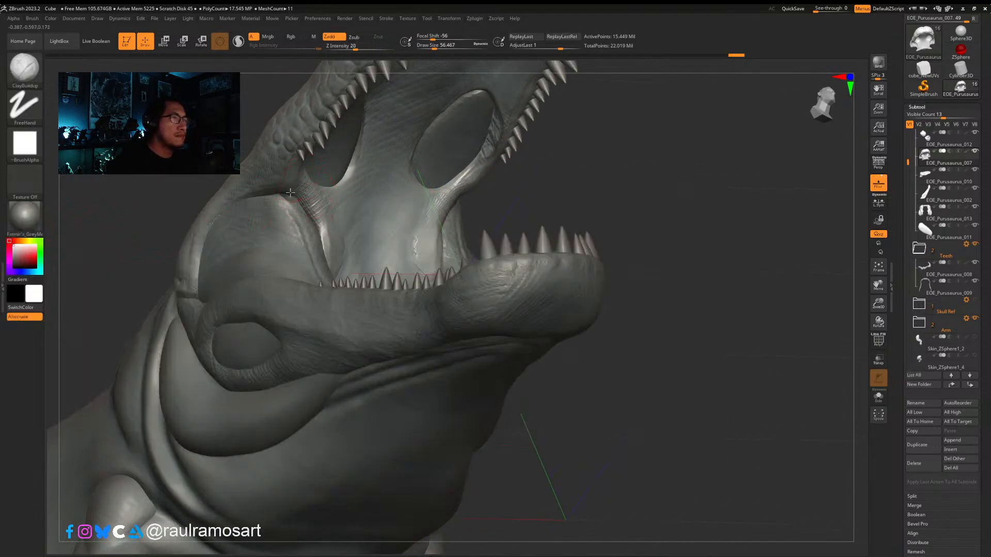
pyautogui.moveTo(306, 209)
pyautogui.mouseDown()
pyautogui.moveTo(293, 199)
pyautogui.moveTo(324, 258)
pyautogui.moveTo(331, 221)
pyautogui.moveTo(342, 243)
pyautogui.mouseUp()
pyautogui.moveTo(368, 252); pyautogui.dragTo(348, 246, button='right')
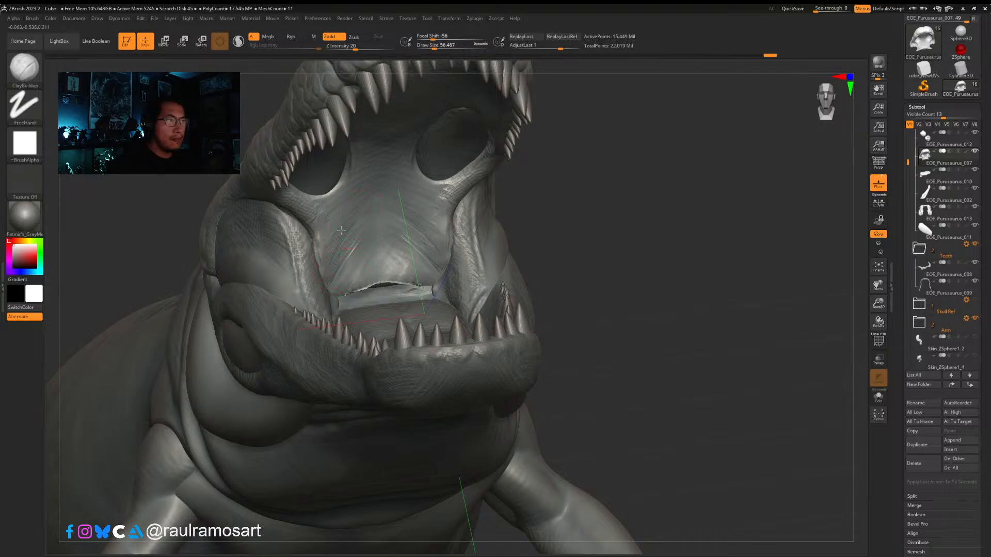
# Step: Build up fibrous diagonal and vertical striations across the back throat wall with ClayBuildup at a draw size of about 56
pyautogui.moveTo(337, 234); pyautogui.dragTo(356, 199)
pyautogui.hotkey('ctrl', 'z')
pyautogui.hotkey('ctrl', 'z')
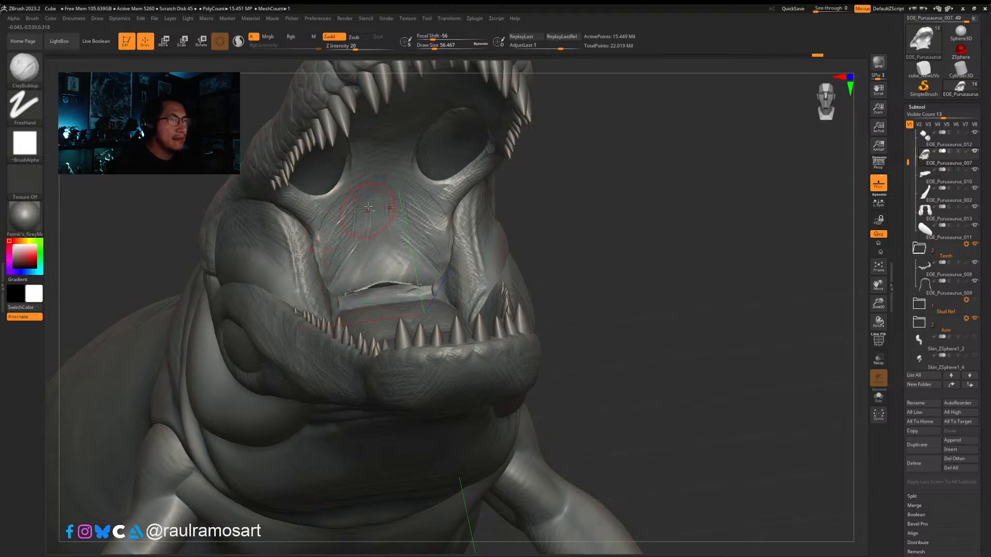
pyautogui.moveTo(355, 265)
pyautogui.mouseDown()
pyautogui.moveTo(376, 243)
pyautogui.moveTo(362, 216)
pyautogui.moveTo(350, 217)
pyautogui.moveTo(356, 200)
pyautogui.moveTo(367, 258)
pyautogui.moveTo(359, 281)
pyautogui.moveTo(342, 286)
pyautogui.mouseUp()
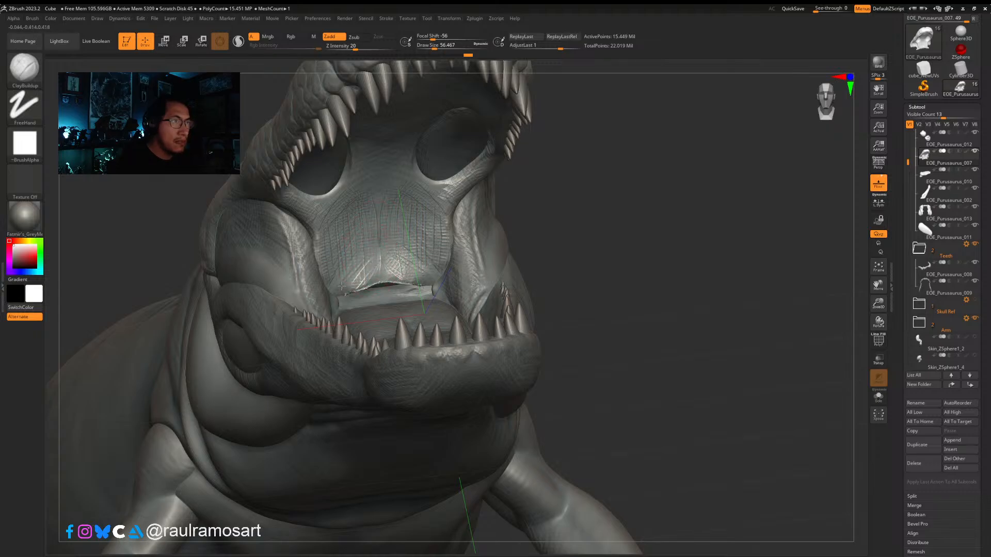
pyautogui.moveTo(361, 234); pyautogui.dragTo(336, 277)
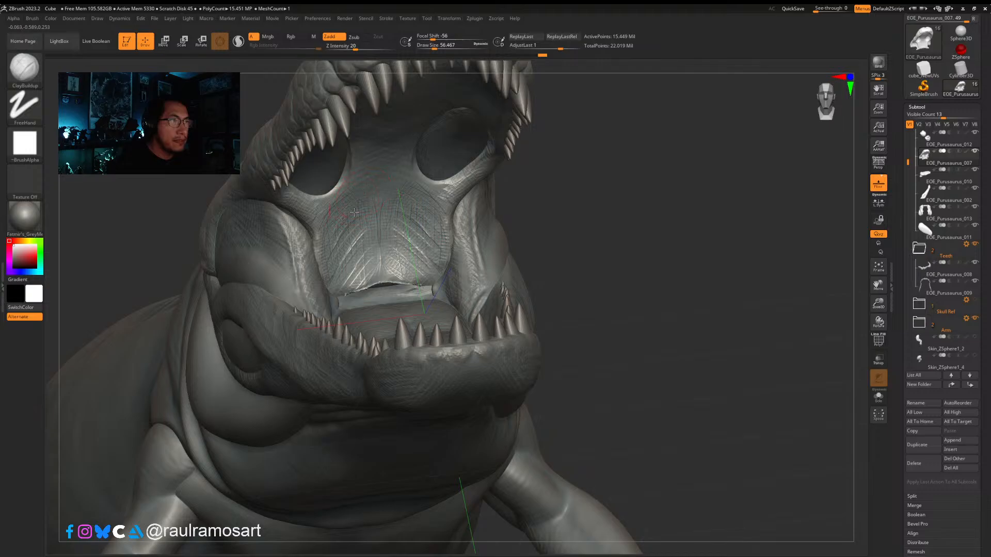
pyautogui.moveTo(367, 199); pyautogui.dragTo(370, 232)
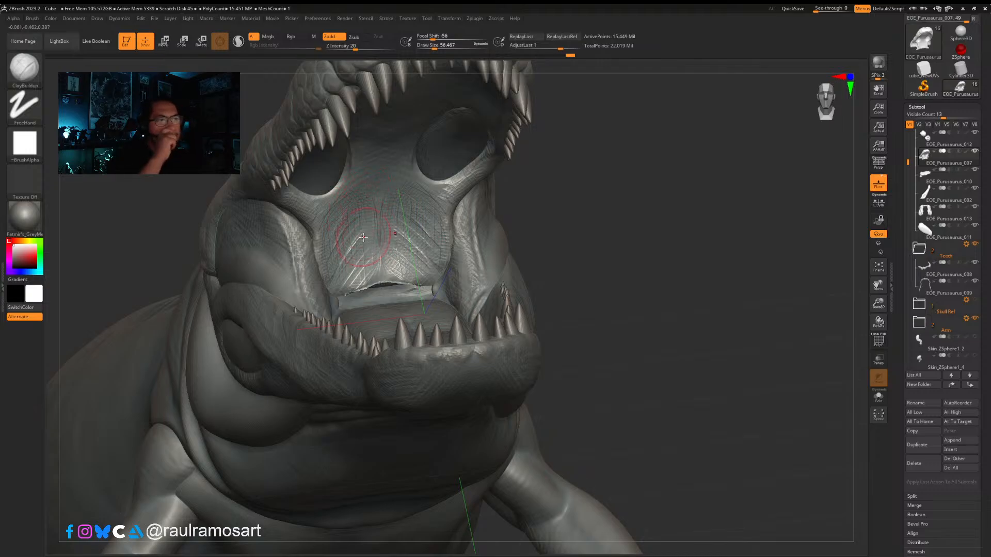
# Step: Refine the throat wall's central groove and upper folds with ClayBuildup at draw sizes of about 37 and 62, smoothing the upper area
pyautogui.moveTo(361, 192); pyautogui.dragTo(379, 196, button='right')
pyautogui.press('s')
pyautogui.moveTo(379, 194); pyautogui.dragTo(369, 194)
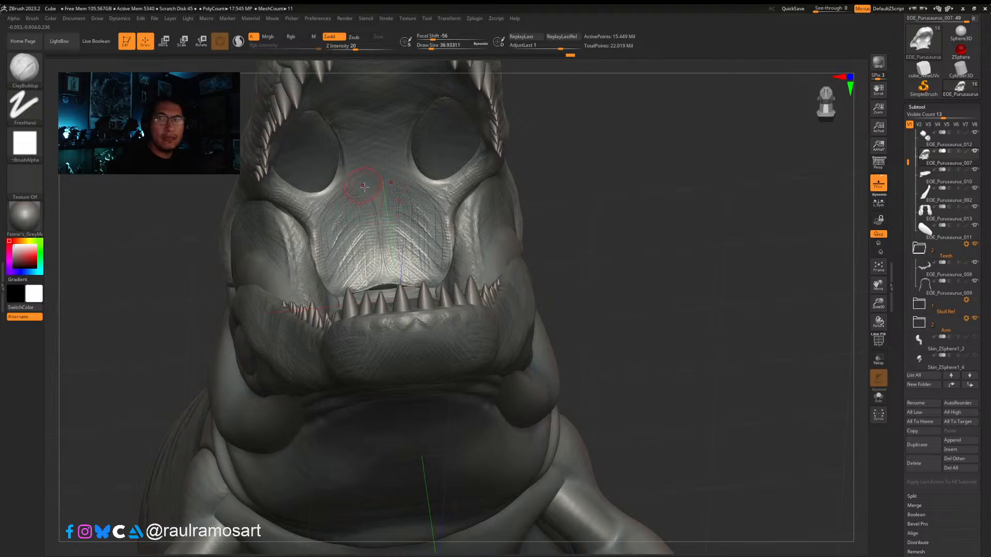
pyautogui.press('s')
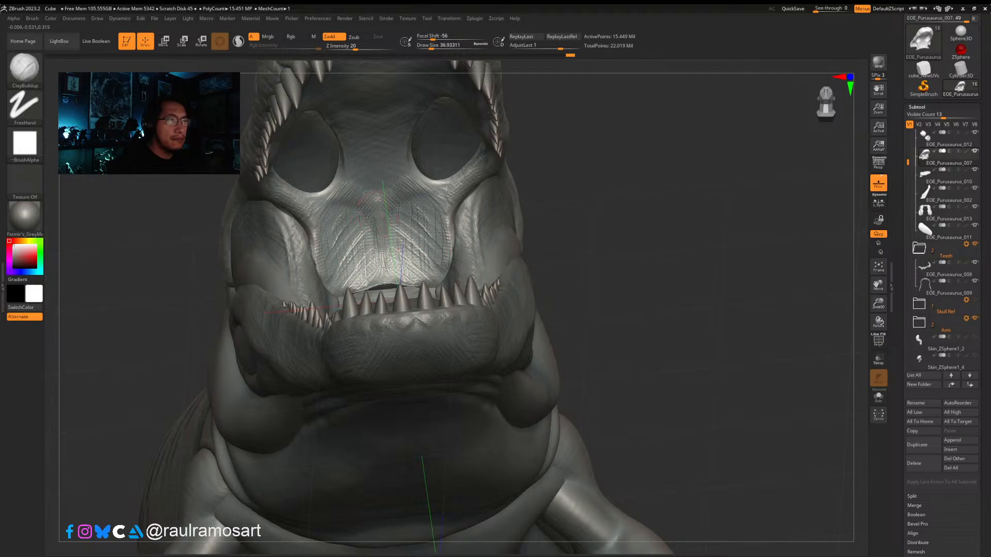
pyautogui.moveTo(381, 256)
pyautogui.mouseDown()
pyautogui.moveTo(415, 260)
pyautogui.moveTo(420, 232)
pyautogui.mouseUp()
pyautogui.keyDown('shift'); pyautogui.moveTo(360, 189); pyautogui.dragTo(384, 213); pyautogui.keyUp('shift')
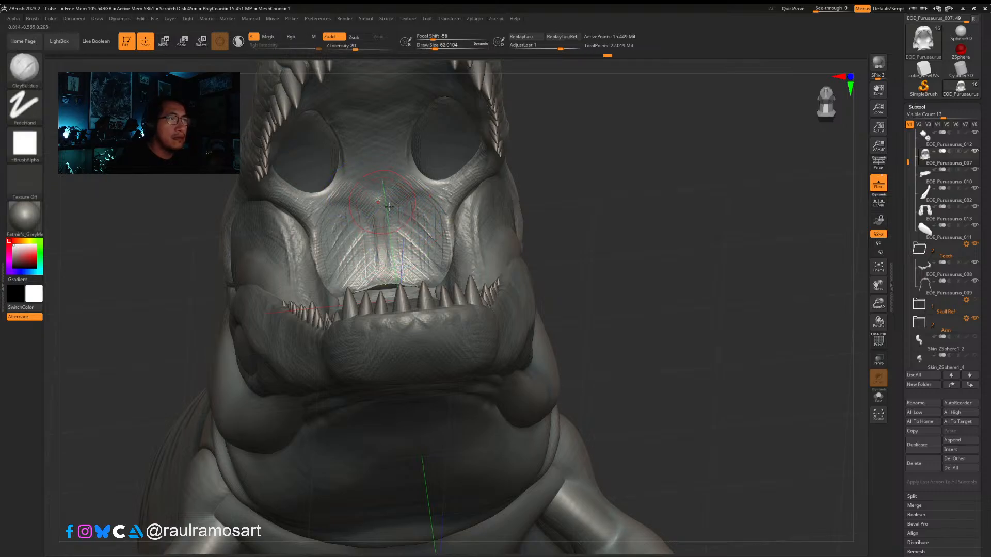
pyautogui.moveTo(388, 207)
pyautogui.mouseDown(button='right')
pyautogui.moveTo(465, 222)
pyautogui.moveTo(385, 214)
pyautogui.moveTo(382, 204)
pyautogui.moveTo(390, 214)
pyautogui.mouseUp(button='right')
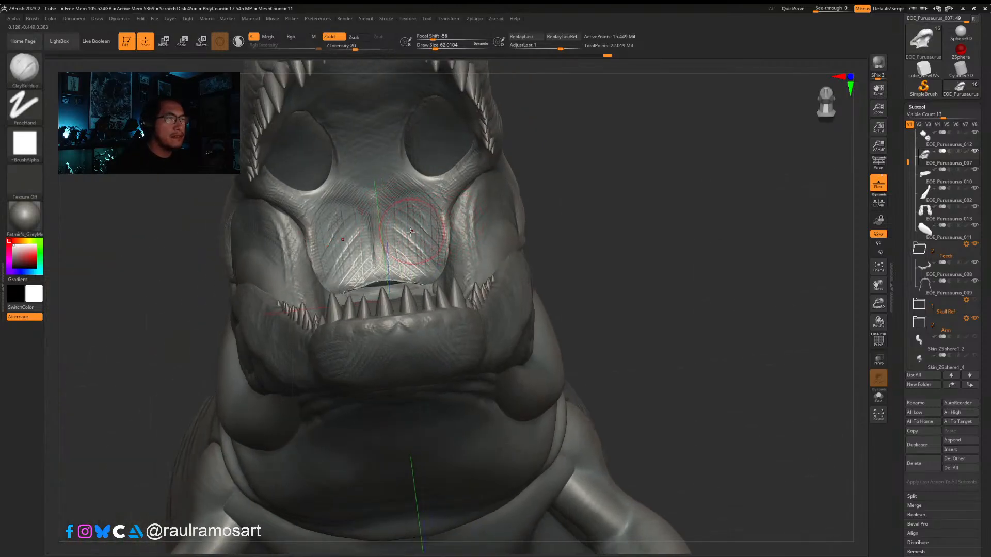
# Step: Flatten the diagonal ridges on the back throat wall with TrimDynamic at a draw size of about 62
pyautogui.press('b')
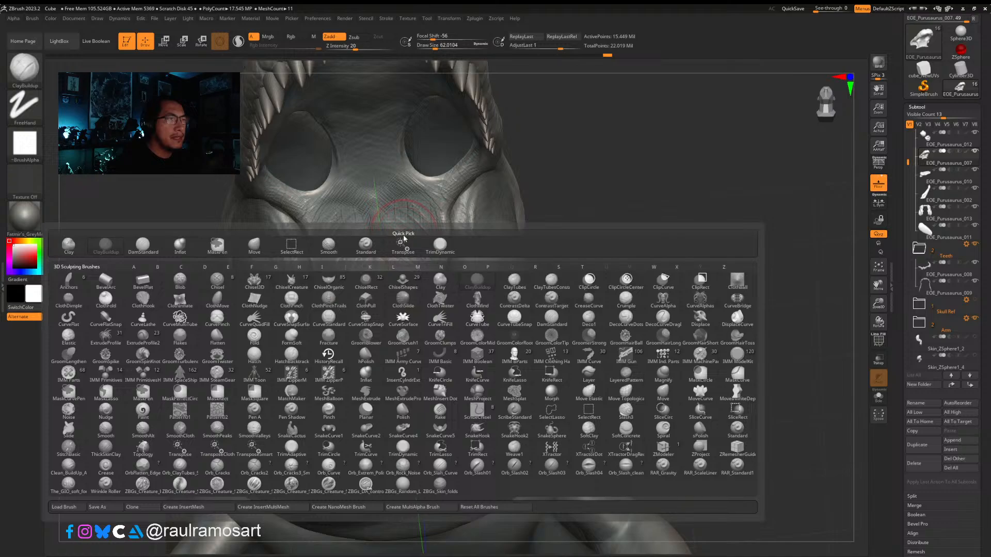
pyautogui.click(434, 245)
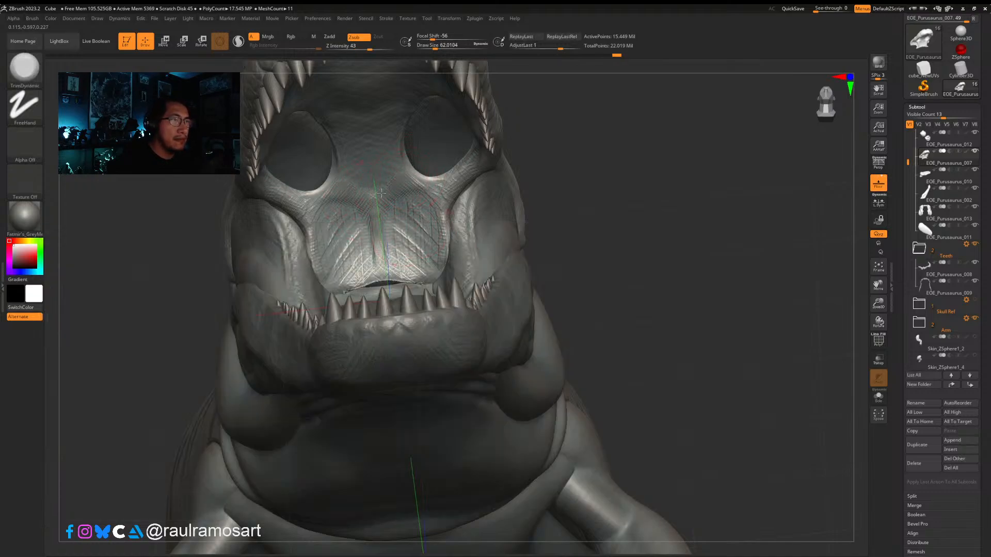
pyautogui.moveTo(381, 193)
pyautogui.mouseDown()
pyautogui.moveTo(373, 215)
pyautogui.moveTo(397, 255)
pyautogui.mouseUp()
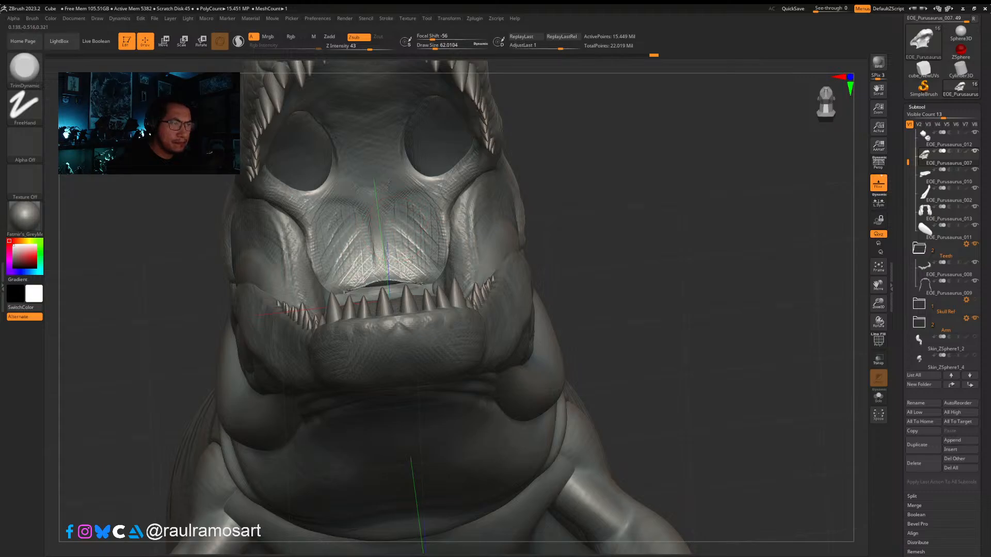
pyautogui.moveTo(410, 205); pyautogui.dragTo(408, 208)
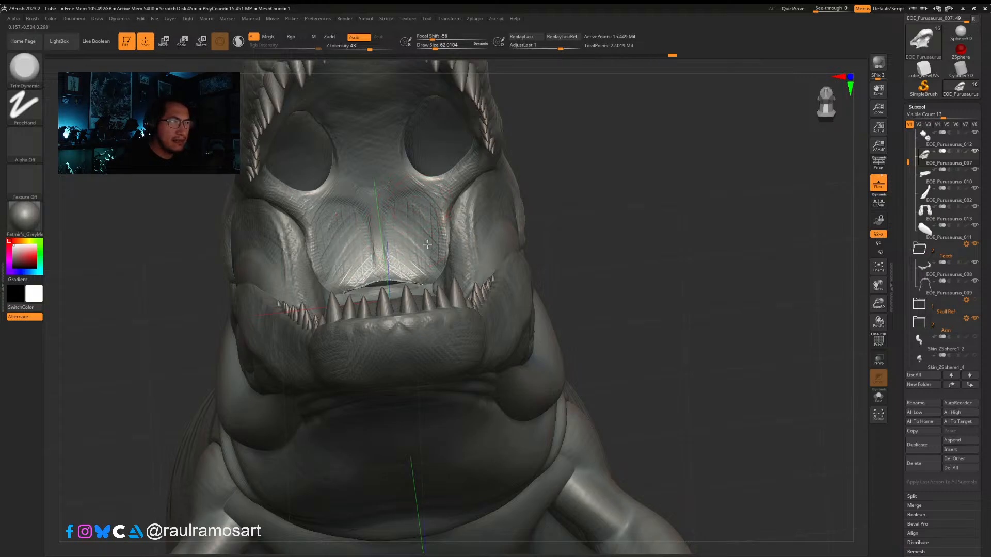
# Step: Sculpt vertical muscle fibres down both halves of the throat wall with ClayBuildup at draw sizes of about 48 to 68
pyautogui.press('b')
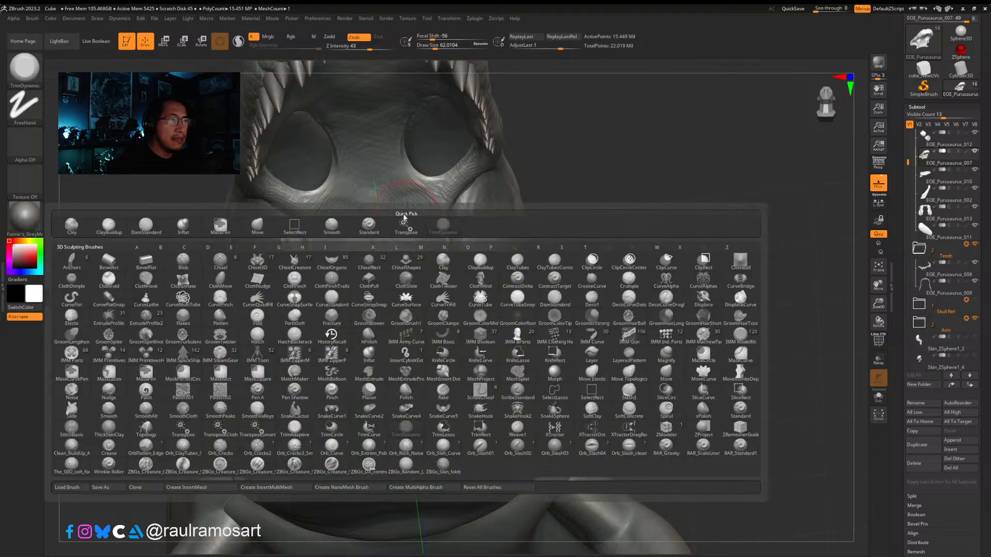
pyautogui.click(117, 235)
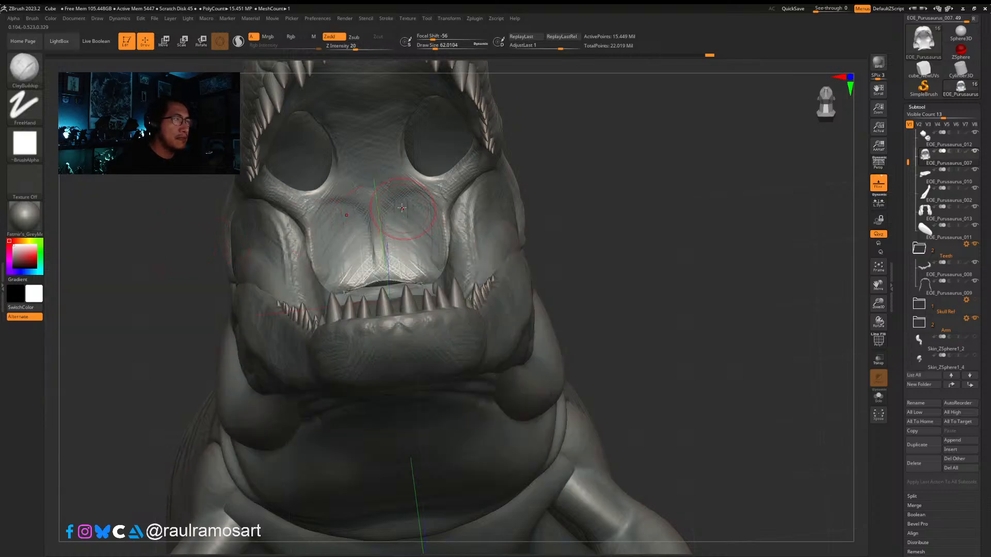
pyautogui.moveTo(389, 259)
pyautogui.mouseDown()
pyautogui.moveTo(387, 235)
pyautogui.moveTo(385, 271)
pyautogui.moveTo(394, 243)
pyautogui.moveTo(433, 254)
pyautogui.mouseUp()
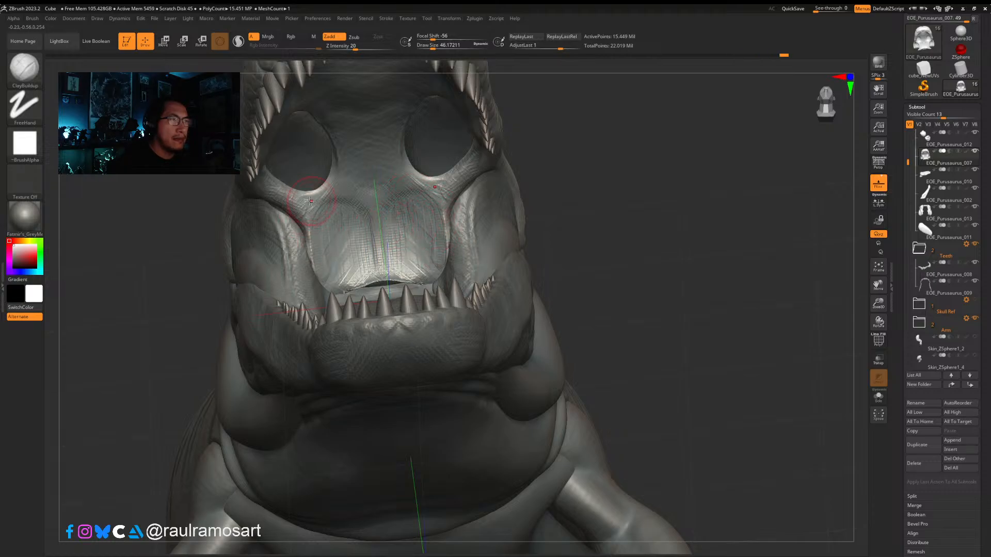
pyautogui.moveTo(312, 226)
pyautogui.mouseDown()
pyautogui.moveTo(312, 258)
pyautogui.moveTo(370, 232)
pyautogui.mouseUp()
pyautogui.press('s')
pyautogui.moveTo(336, 274)
pyautogui.mouseDown()
pyautogui.moveTo(342, 243)
pyautogui.moveTo(351, 271)
pyautogui.mouseUp()
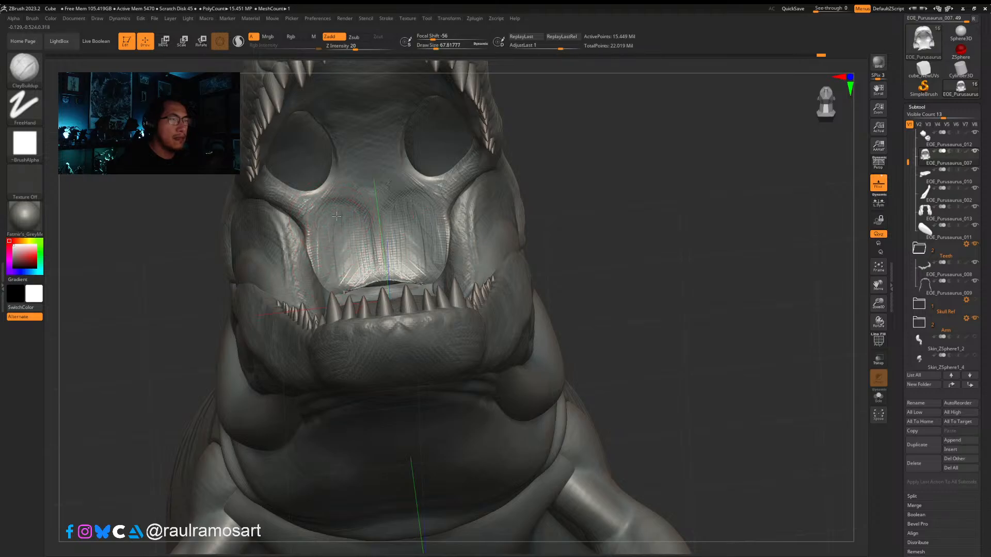
pyautogui.moveTo(341, 230)
pyautogui.mouseDown()
pyautogui.moveTo(333, 261)
pyautogui.moveTo(372, 268)
pyautogui.moveTo(367, 281)
pyautogui.mouseUp()
# Step: Sculpt fibrous striations across the rear palate between the two large openings with ClayBuildup at a draw size of about 54
pyautogui.moveTo(367, 279)
pyautogui.mouseDown(button='right')
pyautogui.moveTo(454, 279)
pyautogui.moveTo(356, 261)
pyautogui.moveTo(392, 232)
pyautogui.mouseUp(button='right')
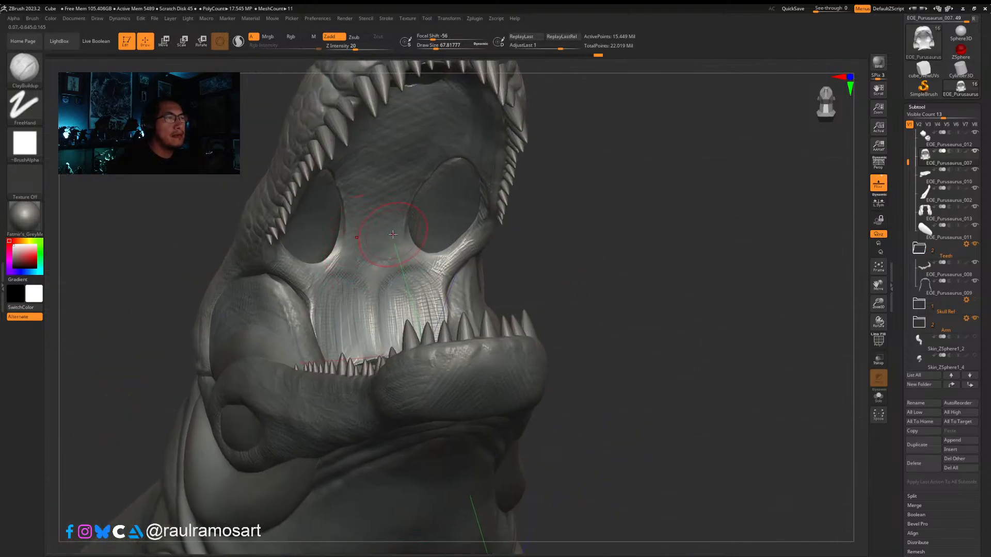
pyautogui.moveTo(418, 158); pyautogui.dragTo(446, 159, button='right')
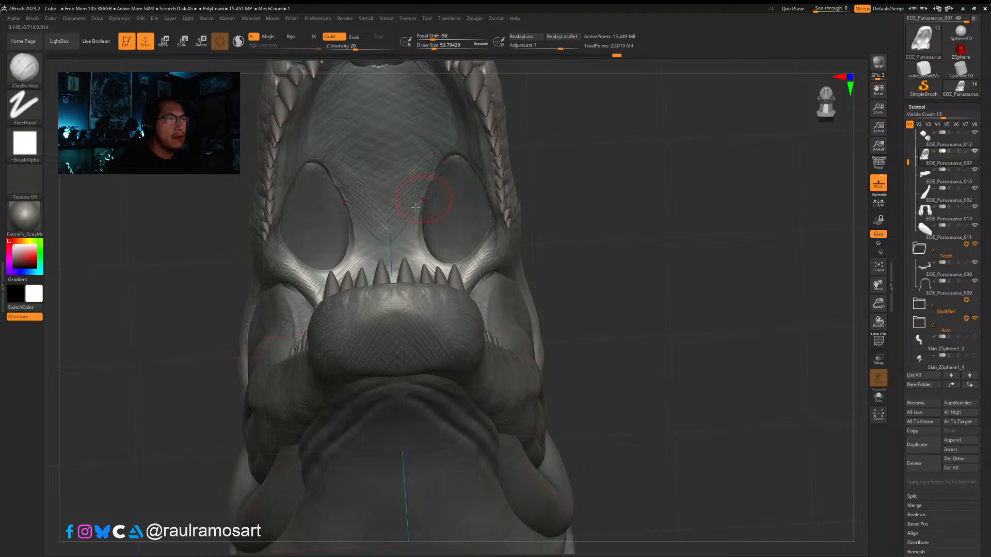
pyautogui.moveTo(410, 235); pyautogui.dragTo(417, 225, button='right')
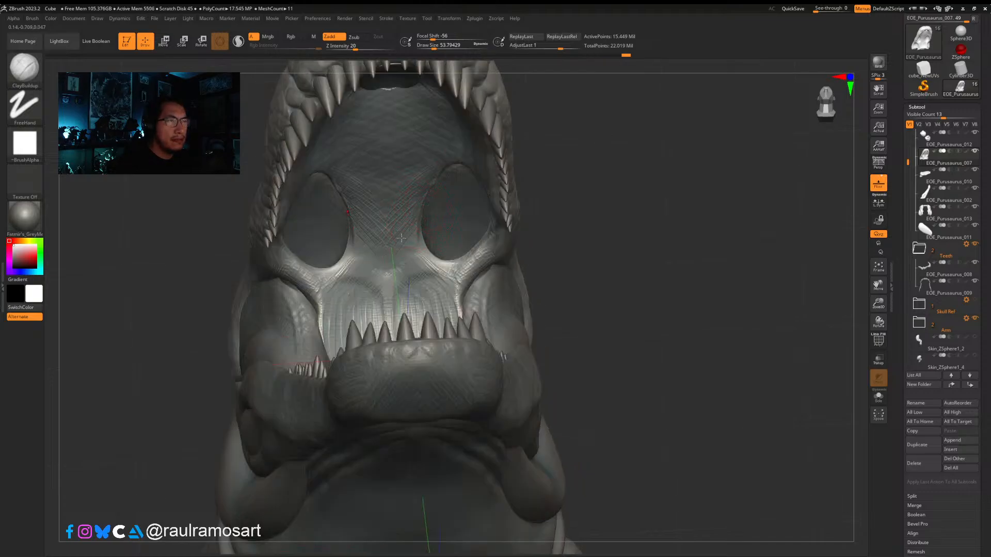
pyautogui.moveTo(401, 237)
pyautogui.mouseDown()
pyautogui.moveTo(381, 258)
pyautogui.moveTo(387, 271)
pyautogui.mouseUp()
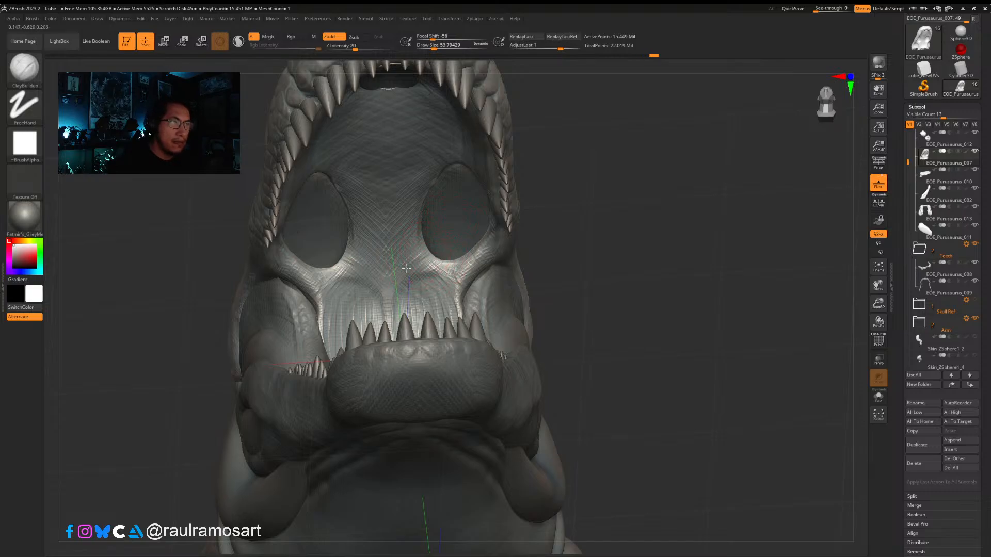
pyautogui.moveTo(439, 260)
pyautogui.mouseDown()
pyautogui.moveTo(429, 271)
pyautogui.moveTo(442, 276)
pyautogui.moveTo(440, 267)
pyautogui.mouseUp()
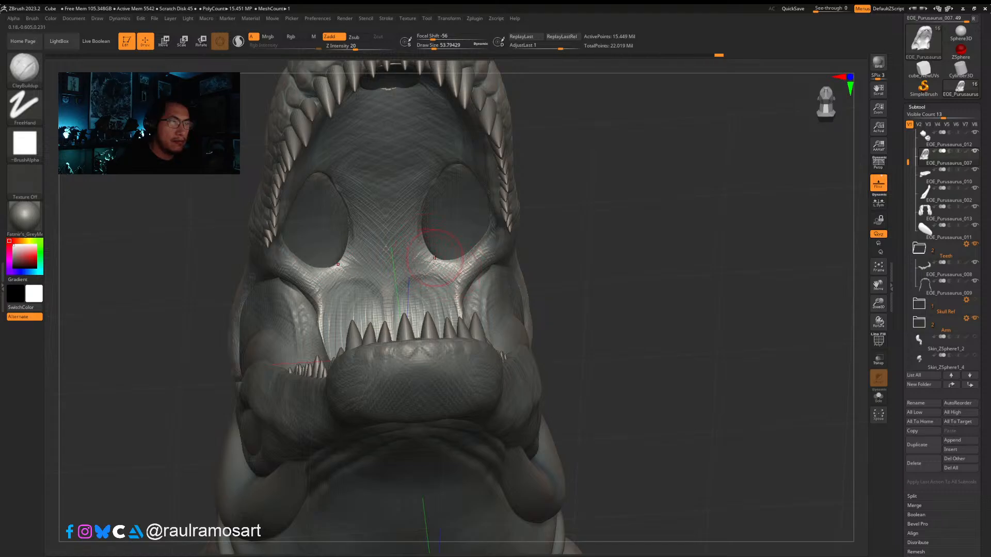
pyautogui.moveTo(408, 277); pyautogui.dragTo(422, 270)
pyautogui.moveTo(424, 273); pyautogui.dragTo(490, 244, button='right')
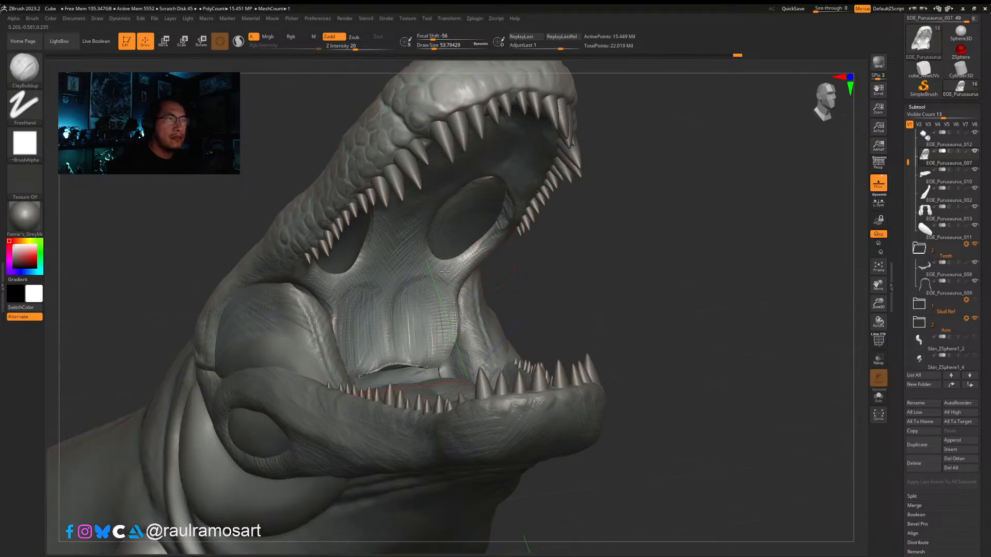
pyautogui.moveTo(445, 271); pyautogui.dragTo(413, 241)
pyautogui.moveTo(403, 248); pyautogui.dragTo(414, 260, button='right')
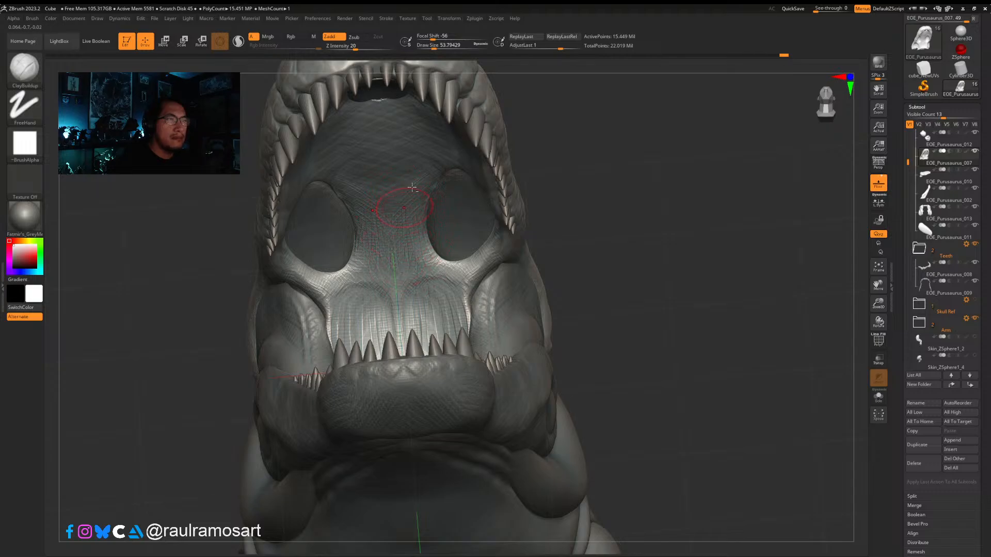
# Step: Sculpt long fibres from the front palate opening back along the palate with ClayBuildup at draw sizes of about 54 to 94
pyautogui.moveTo(415, 199)
pyautogui.mouseDown(button='right')
pyautogui.moveTo(419, 209)
pyautogui.moveTo(367, 245)
pyautogui.mouseUp(button='right')
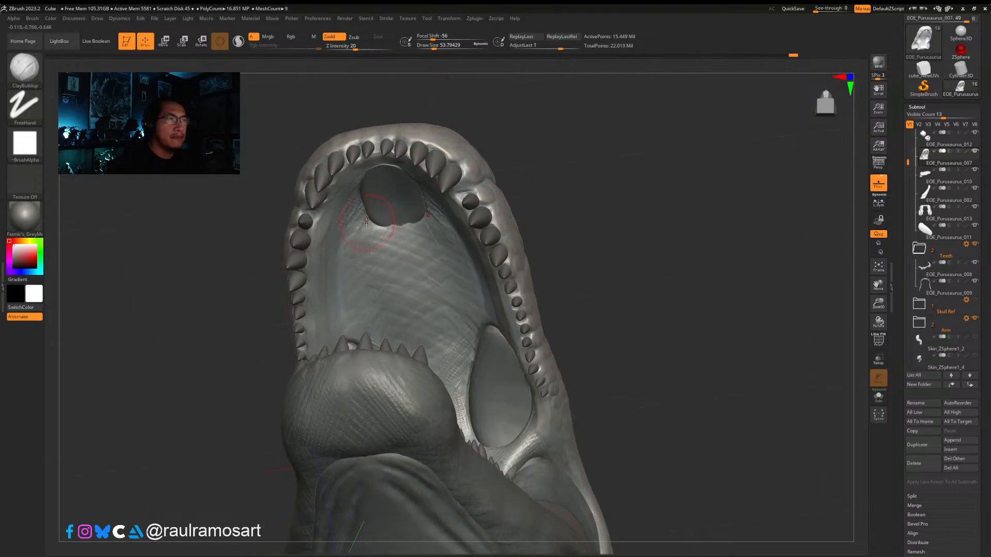
pyautogui.moveTo(366, 222); pyautogui.dragTo(352, 290)
pyautogui.press('s')
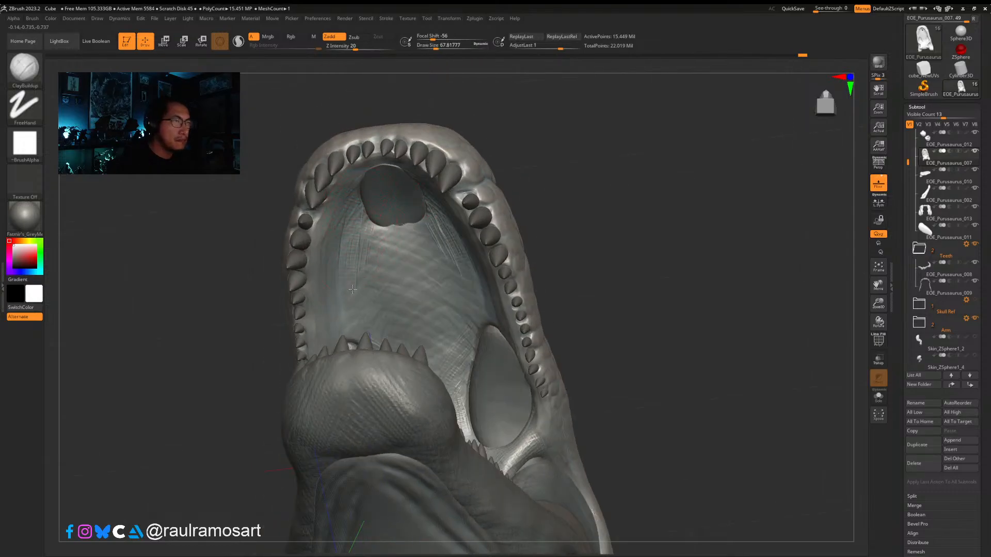
pyautogui.moveTo(407, 240); pyautogui.dragTo(360, 222, button='right')
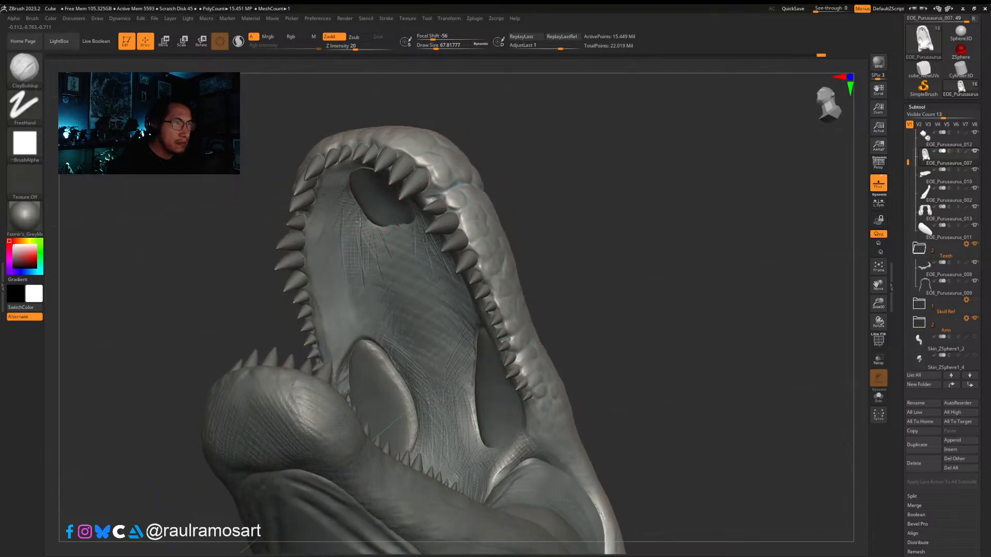
pyautogui.moveTo(356, 206); pyautogui.dragTo(358, 310)
pyautogui.moveTo(381, 261)
pyautogui.mouseDown(button='right')
pyautogui.moveTo(413, 274)
pyautogui.moveTo(386, 255)
pyautogui.mouseUp(button='right')
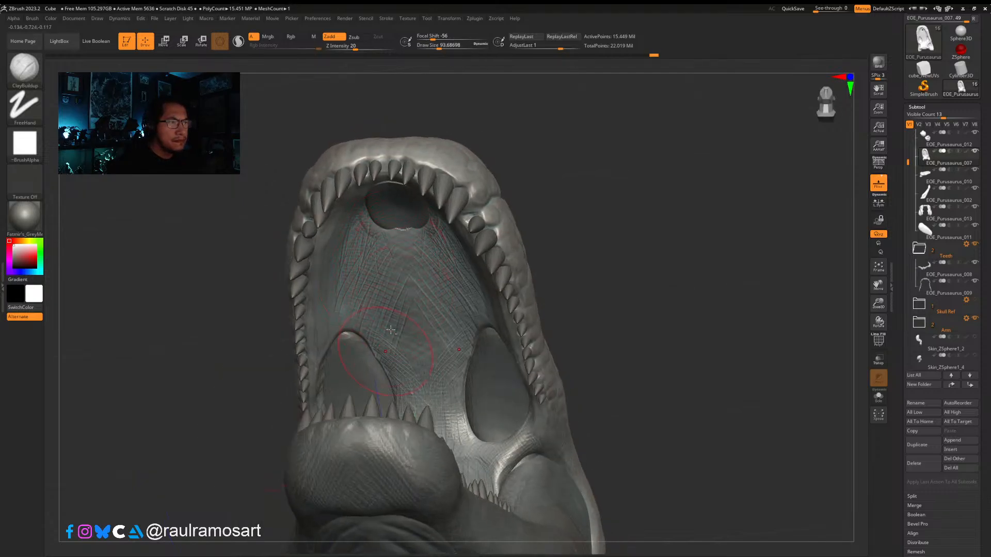
pyautogui.moveTo(403, 364); pyautogui.dragTo(405, 379)
pyautogui.moveTo(419, 367)
pyautogui.mouseDown(button='right')
pyautogui.moveTo(449, 330)
pyautogui.moveTo(450, 214)
pyautogui.mouseUp(button='right')
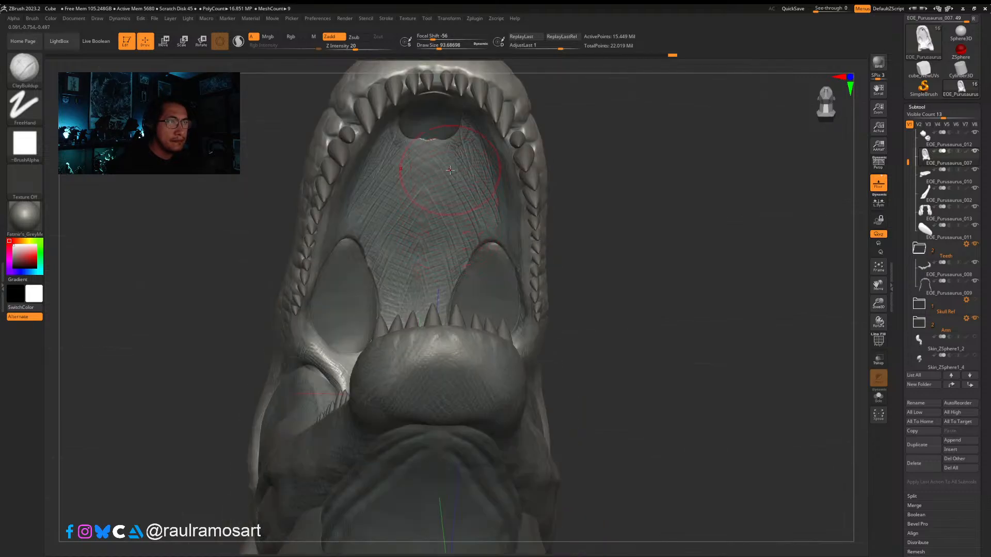
# Step: Layer crossing diagonal fibres over the middle and rear palate with ClayBuildup at a draw size of about 65
pyautogui.press('s')
pyautogui.moveTo(450, 170); pyautogui.dragTo(446, 170)
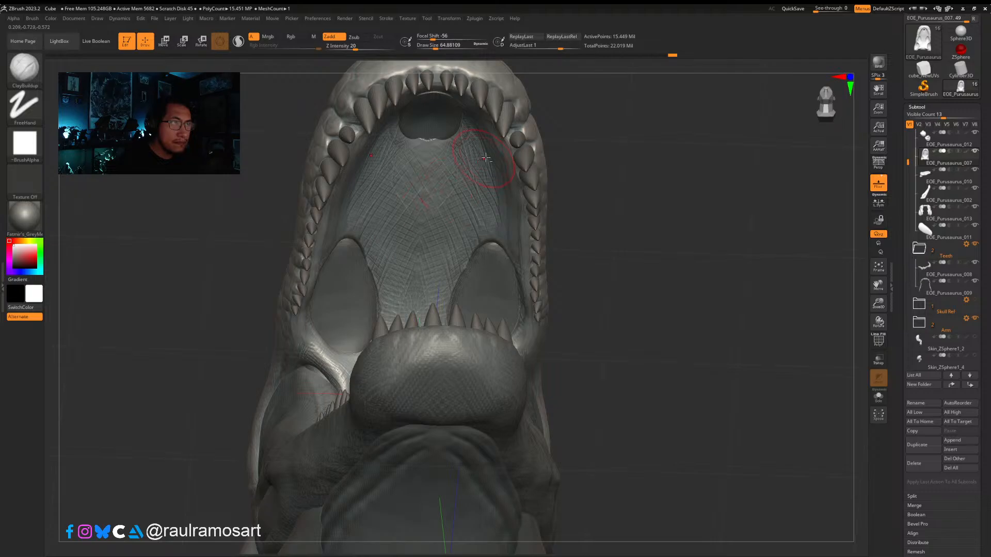
pyautogui.moveTo(486, 158); pyautogui.dragTo(423, 245)
pyautogui.moveTo(484, 191); pyautogui.dragTo(435, 267)
pyautogui.moveTo(449, 286)
pyautogui.mouseDown(button='right')
pyautogui.moveTo(496, 323)
pyautogui.moveTo(472, 318)
pyautogui.mouseUp(button='right')
pyautogui.moveTo(432, 284); pyautogui.dragTo(455, 272)
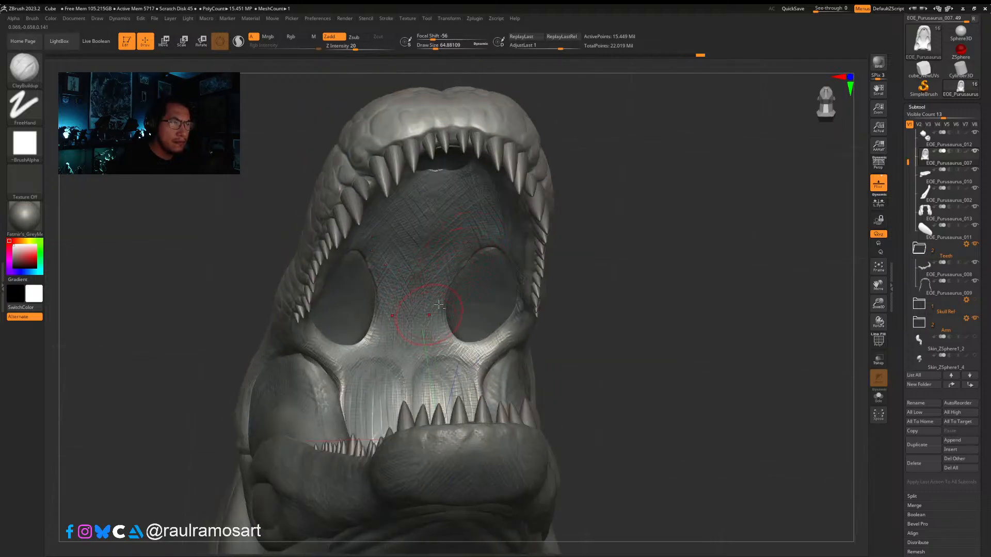
pyautogui.moveTo(439, 305)
pyautogui.mouseDown()
pyautogui.moveTo(435, 341)
pyautogui.moveTo(464, 351)
pyautogui.mouseUp()
pyautogui.moveTo(448, 285); pyautogui.dragTo(419, 323)
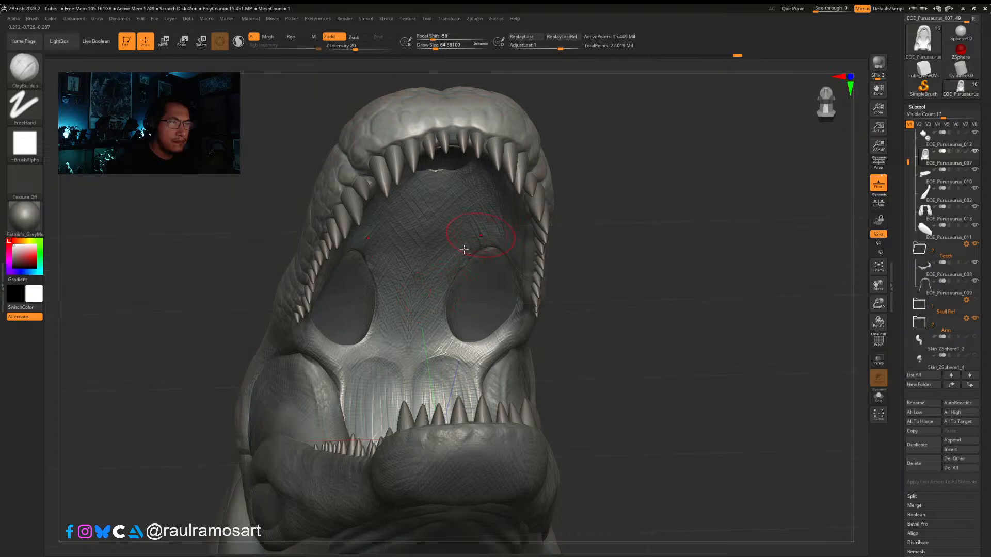
pyautogui.moveTo(448, 249); pyautogui.dragTo(458, 206)
# Step: Build up the palate rim around the front opening behind the front teeth with ClayBuildup at draw sizes of about 62 and 44
pyautogui.press('s')
pyautogui.moveTo(451, 192); pyautogui.dragTo(457, 182, button='right')
pyautogui.press('s')
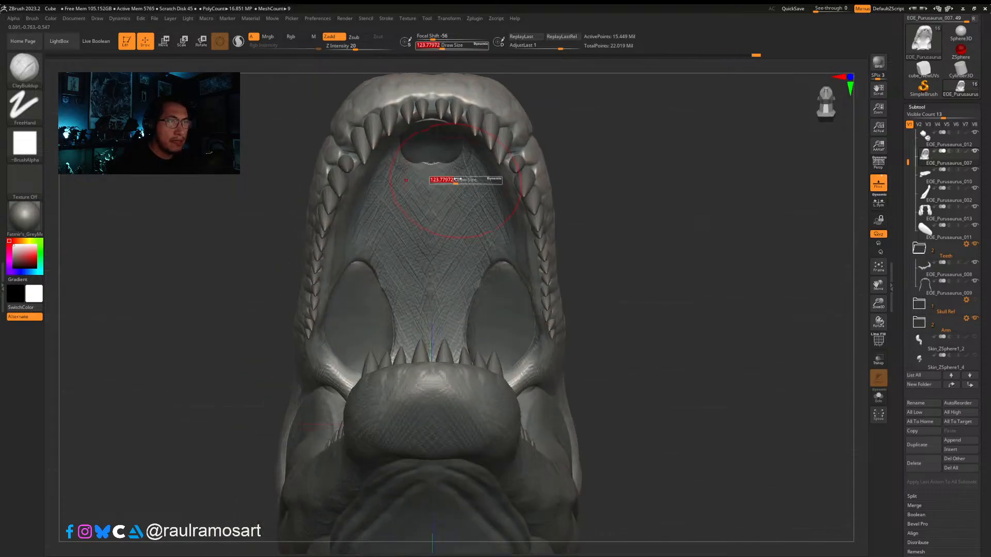
pyautogui.moveTo(457, 181); pyautogui.dragTo(451, 181)
pyautogui.moveTo(451, 181)
pyautogui.mouseDown(button='right')
pyautogui.moveTo(476, 173)
pyautogui.moveTo(482, 150)
pyautogui.moveTo(450, 260)
pyautogui.mouseUp(button='right')
pyautogui.press('s')
pyautogui.moveTo(463, 229); pyautogui.dragTo(456, 228)
pyautogui.moveTo(464, 213)
pyautogui.mouseDown(button='right')
pyautogui.moveTo(416, 206)
pyautogui.moveTo(422, 189)
pyautogui.mouseUp(button='right')
pyautogui.press('s')
pyautogui.moveTo(423, 190); pyautogui.dragTo(434, 201)
pyautogui.press('s')
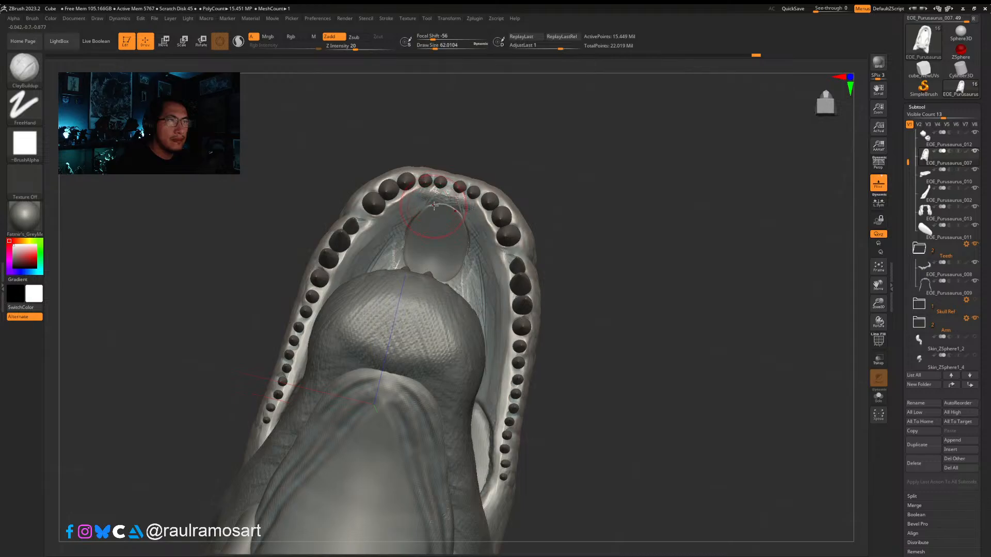
pyautogui.moveTo(434, 219); pyautogui.dragTo(429, 209, button='right')
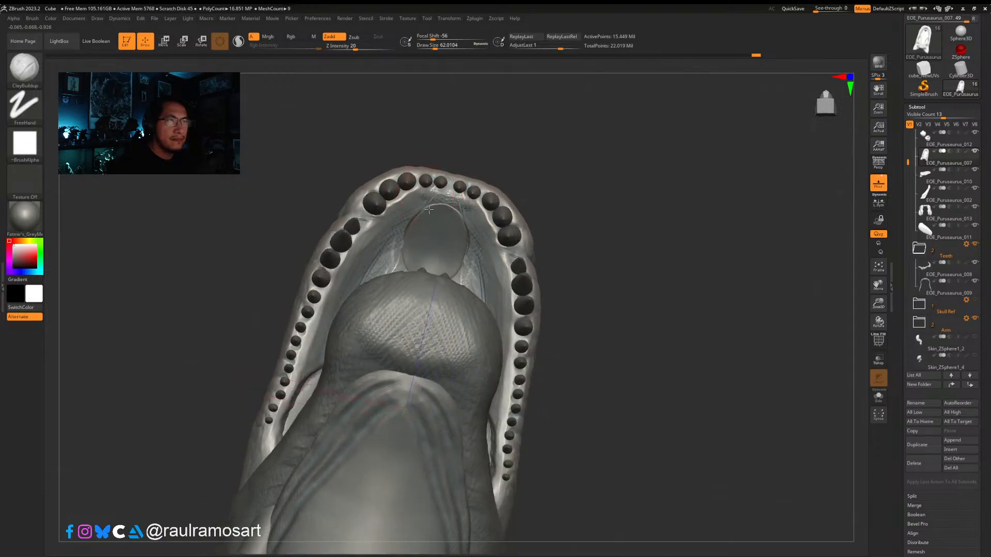
pyautogui.moveTo(426, 202)
pyautogui.mouseDown()
pyautogui.moveTo(394, 206)
pyautogui.moveTo(416, 190)
pyautogui.mouseUp()
pyautogui.press('[')
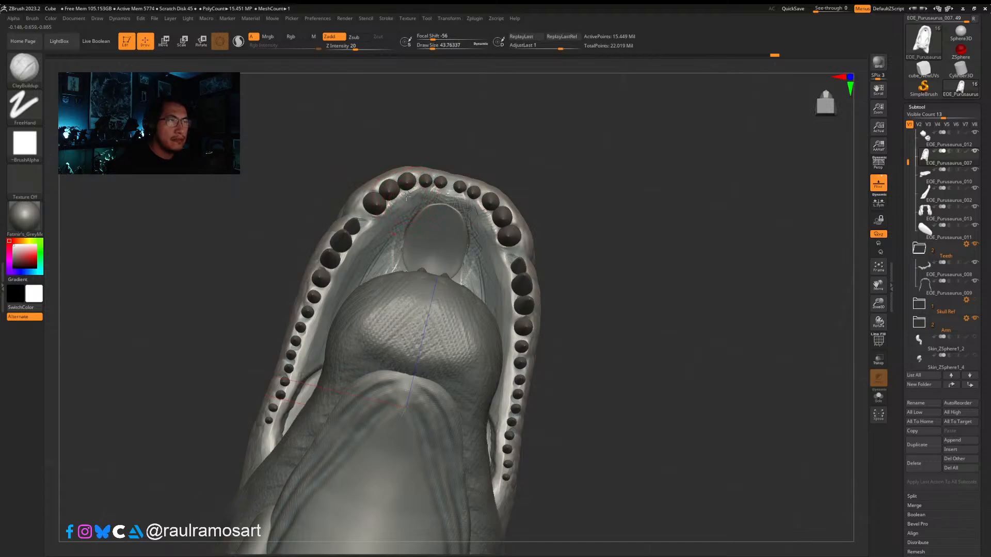
pyautogui.moveTo(395, 215); pyautogui.dragTo(413, 212)
# Step: Sculpt small gum ridges along the palate edge beside the forward side teeth with ClayBuildup at a draw size of about 35
pyautogui.moveTo(414, 214)
pyautogui.mouseDown(button='right')
pyautogui.moveTo(450, 232)
pyautogui.moveTo(434, 222)
pyautogui.mouseUp(button='right')
pyautogui.press('s')
pyautogui.moveTo(407, 217); pyautogui.dragTo(411, 217)
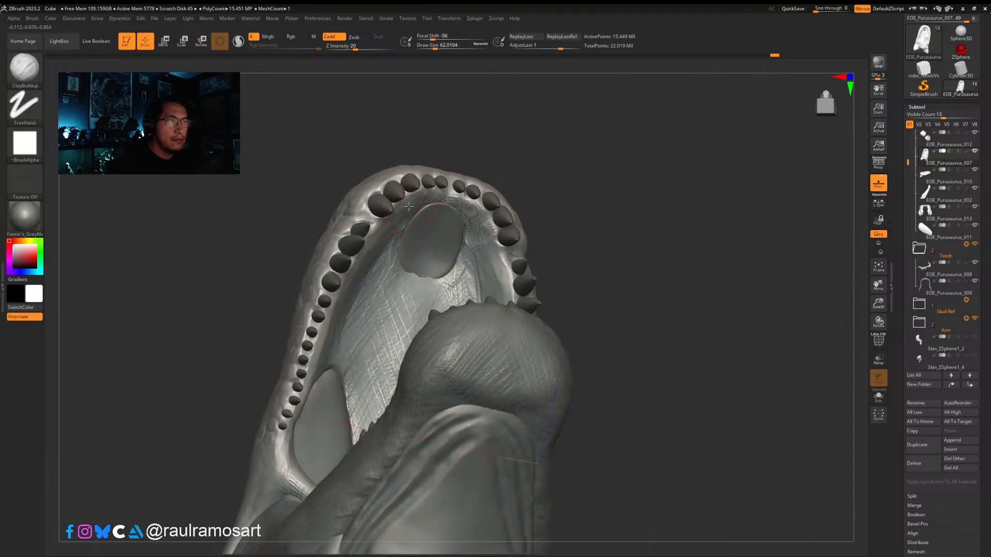
pyautogui.moveTo(413, 206); pyautogui.dragTo(392, 205, button='right')
pyautogui.press('s')
pyautogui.moveTo(413, 205); pyautogui.dragTo(409, 205)
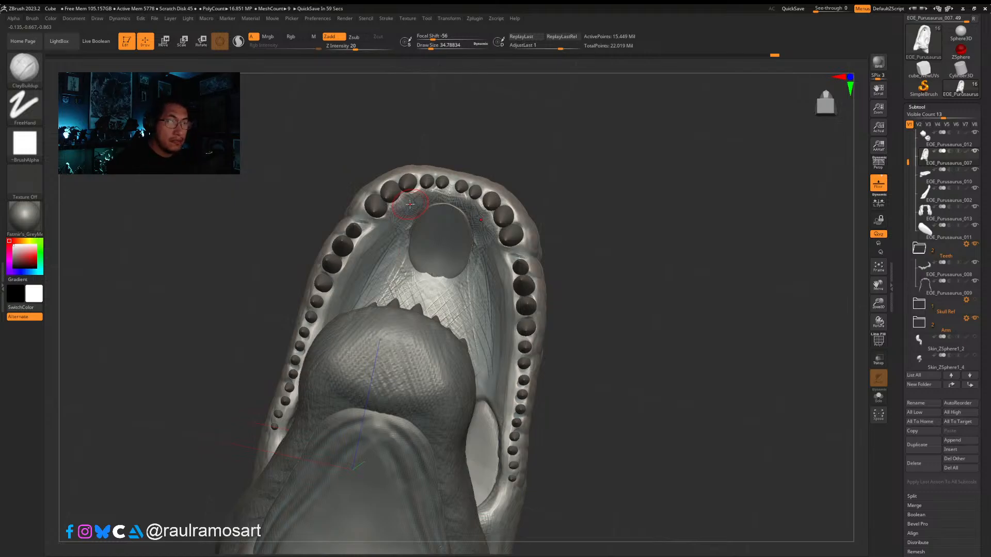
pyautogui.moveTo(376, 214); pyautogui.dragTo(378, 220, button='right')
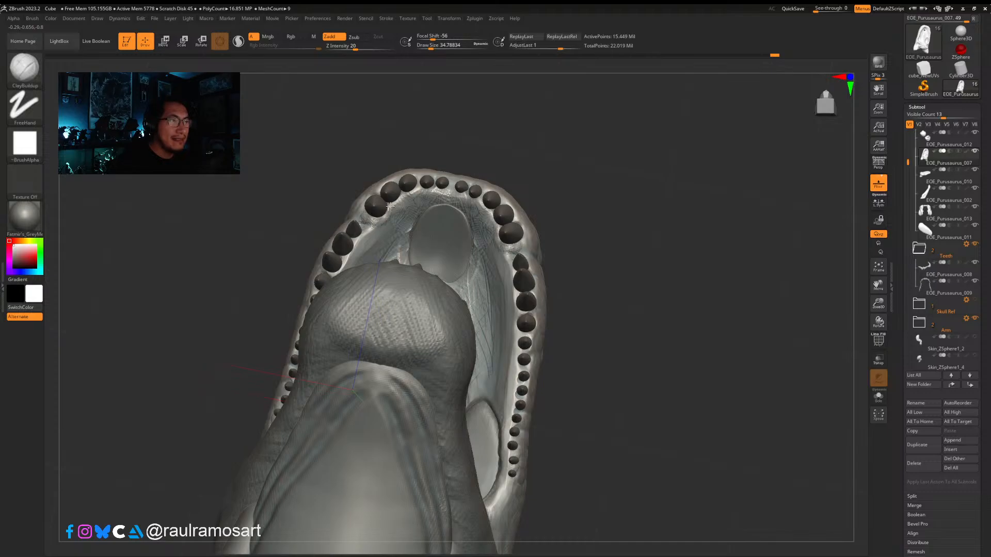
pyautogui.moveTo(367, 231); pyautogui.dragTo(359, 239, button='right')
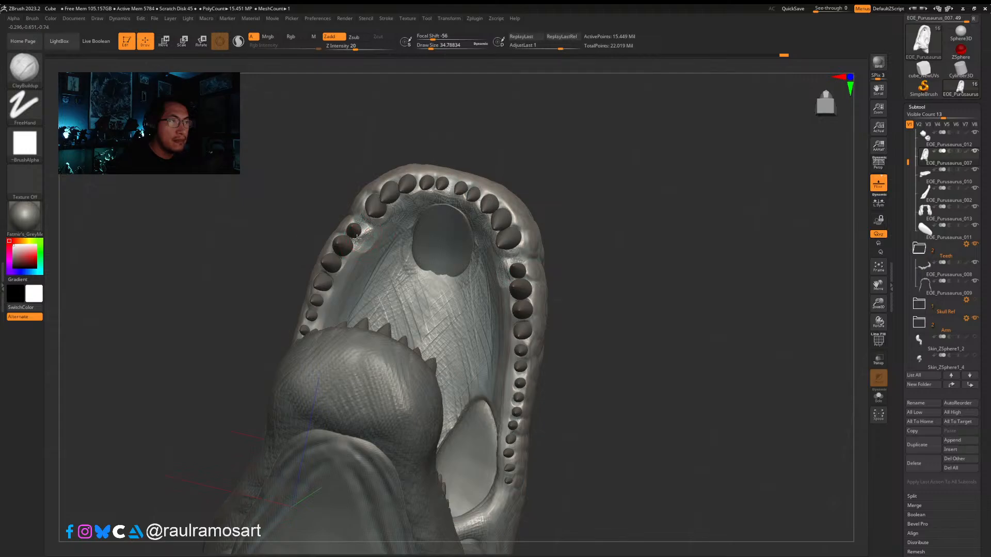
pyautogui.moveTo(364, 239); pyautogui.dragTo(367, 232)
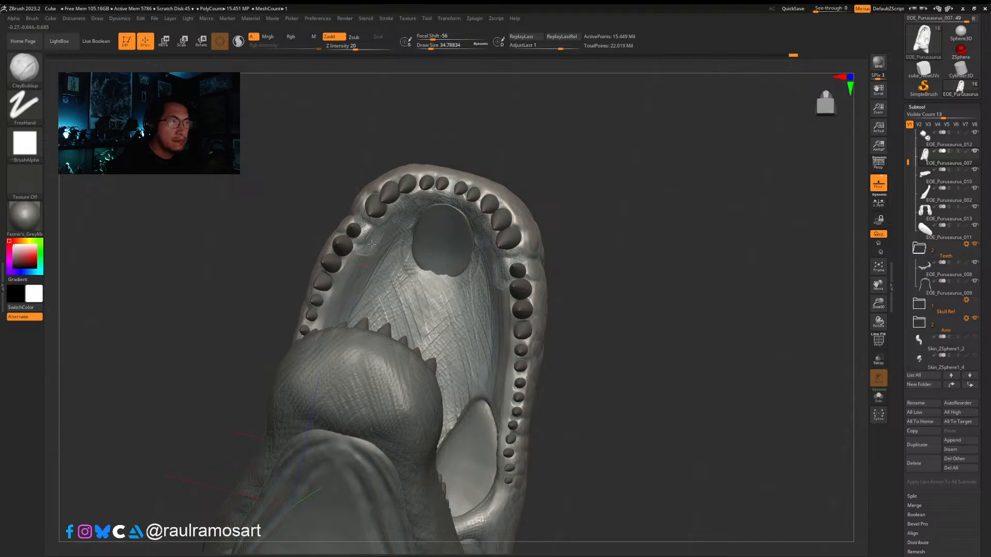
pyautogui.moveTo(365, 248); pyautogui.dragTo(375, 241)
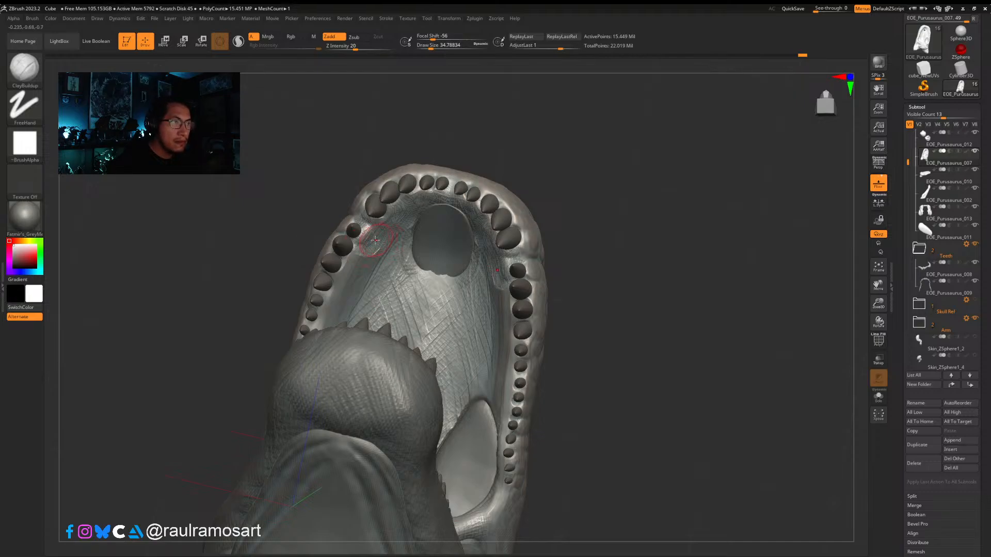
# Step: Extend the gum ridges backward along the upper tooth row at a draw size of about 35 and smooth the nearby palate surface
pyautogui.moveTo(388, 231); pyautogui.dragTo(353, 250, button='right')
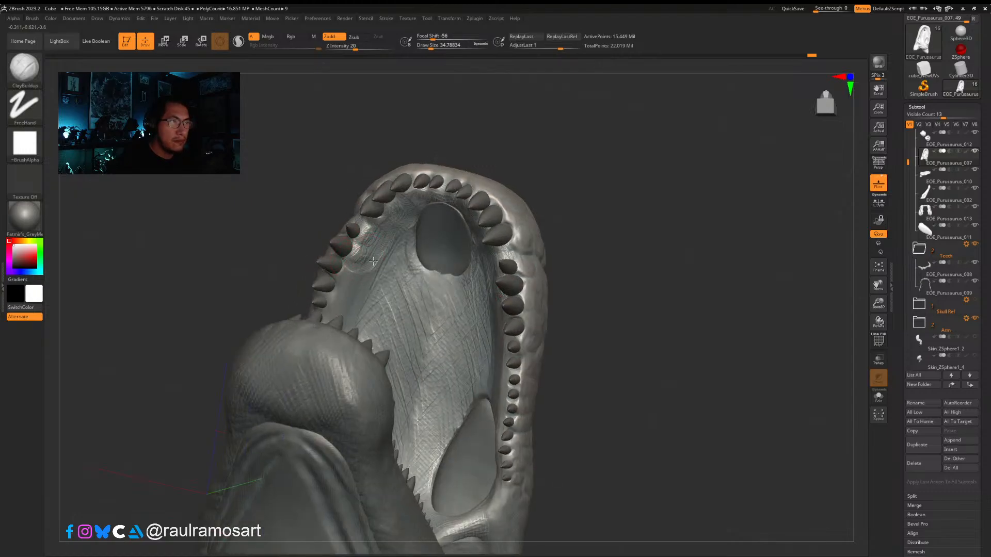
pyautogui.moveTo(375, 252); pyautogui.dragTo(332, 290, button='right')
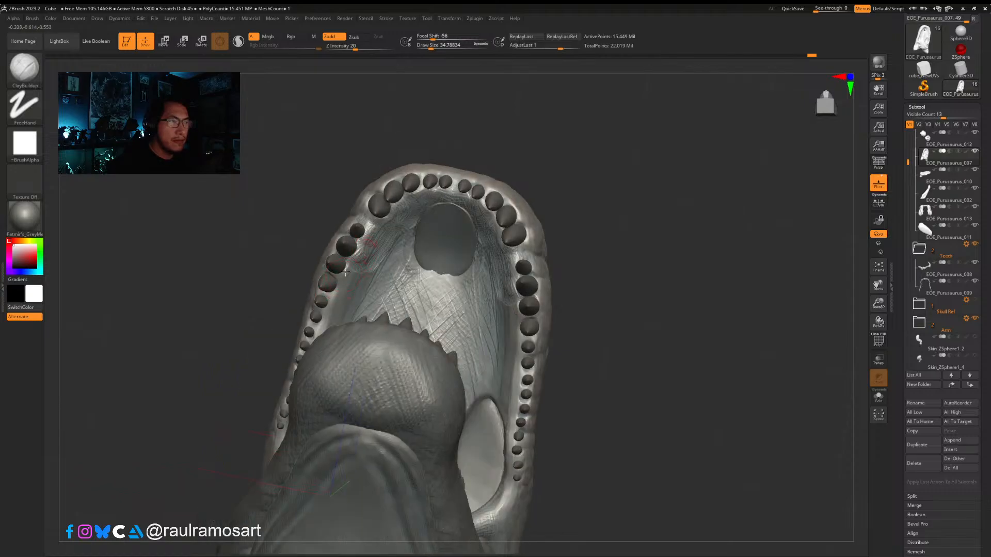
pyautogui.moveTo(341, 278); pyautogui.dragTo(370, 269)
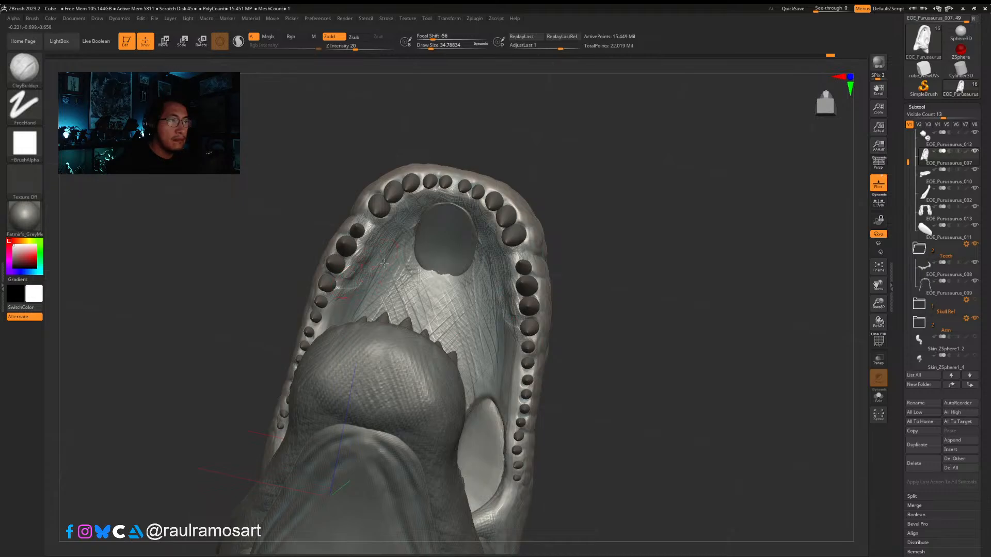
pyautogui.moveTo(384, 264); pyautogui.dragTo(367, 265, button='right')
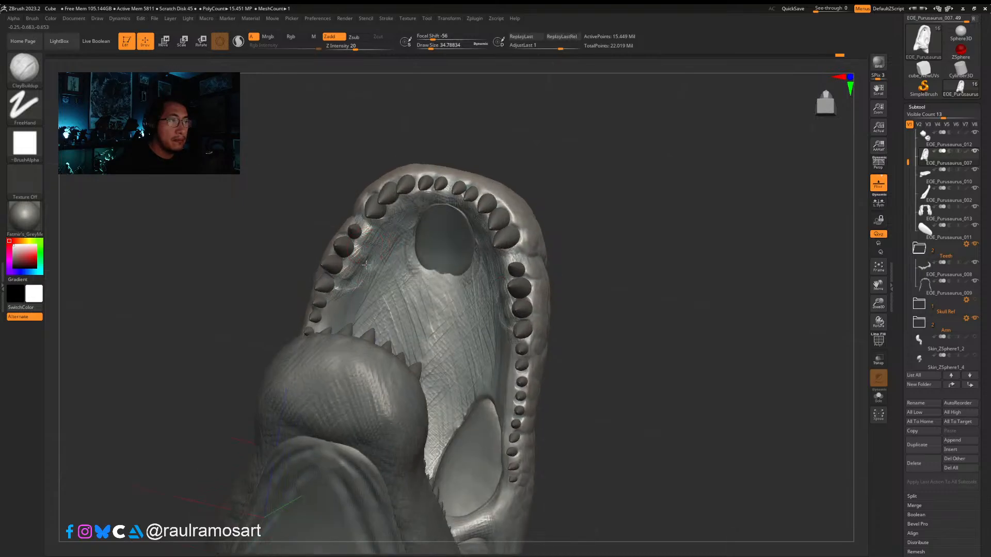
pyautogui.moveTo(366, 265); pyautogui.dragTo(365, 254)
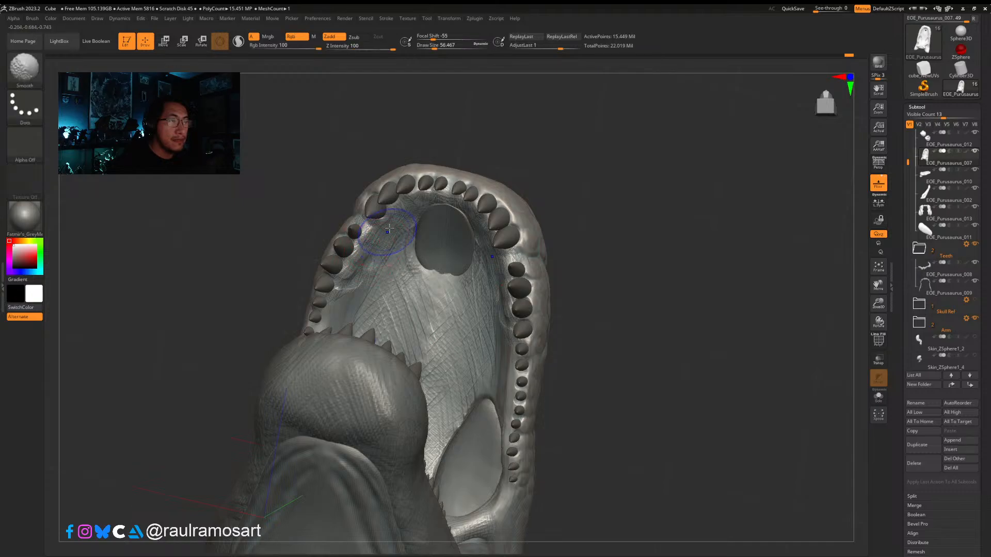
pyautogui.moveTo(408, 219)
pyautogui.keyDown('shift'); pyautogui.mouseDown(button='right')
pyautogui.moveTo(425, 204)
pyautogui.moveTo(343, 300)
pyautogui.mouseUp(button='right'); pyautogui.keyUp('shift')
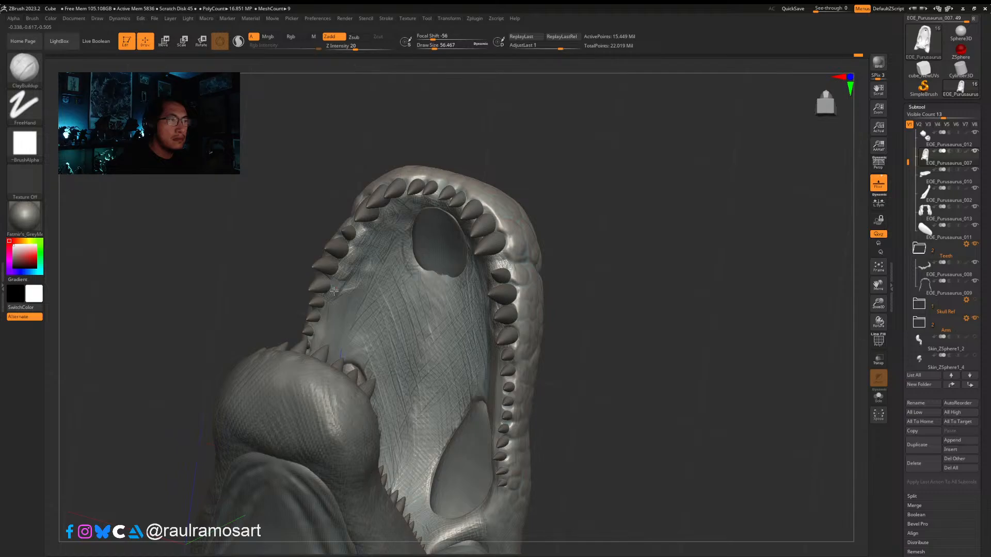
# Step: Add fibrous strokes to the palate's side and central areas with ClayBuildup at draw sizes of about 56 and 87
pyautogui.moveTo(333, 292)
pyautogui.mouseDown()
pyautogui.moveTo(346, 288)
pyautogui.moveTo(332, 311)
pyautogui.moveTo(367, 286)
pyautogui.moveTo(350, 291)
pyautogui.mouseUp()
pyautogui.moveTo(352, 303); pyautogui.dragTo(372, 303, button='right')
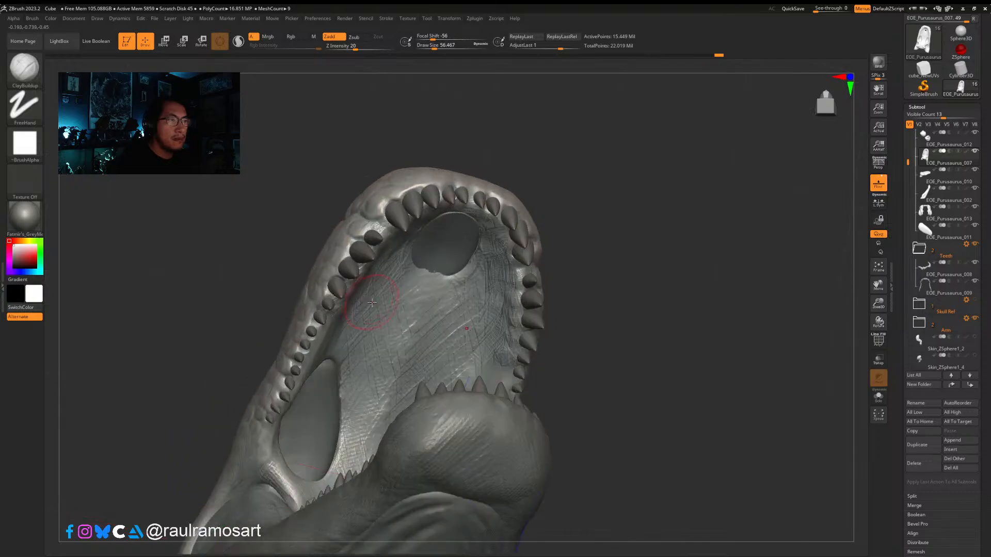
pyautogui.moveTo(368, 338); pyautogui.dragTo(401, 303)
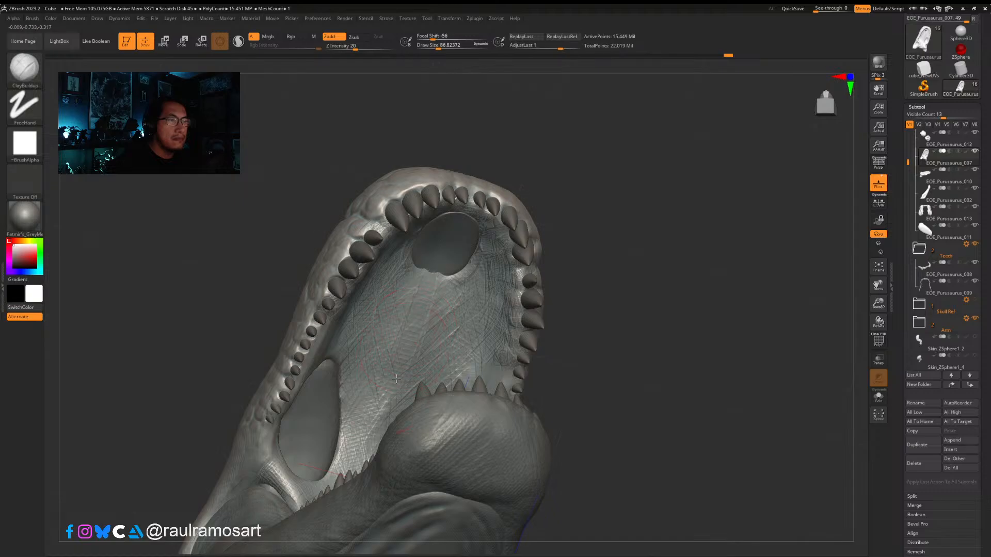
pyautogui.moveTo(397, 379)
pyautogui.mouseDown(button='right')
pyautogui.moveTo(407, 372)
pyautogui.moveTo(411, 338)
pyautogui.mouseUp(button='right')
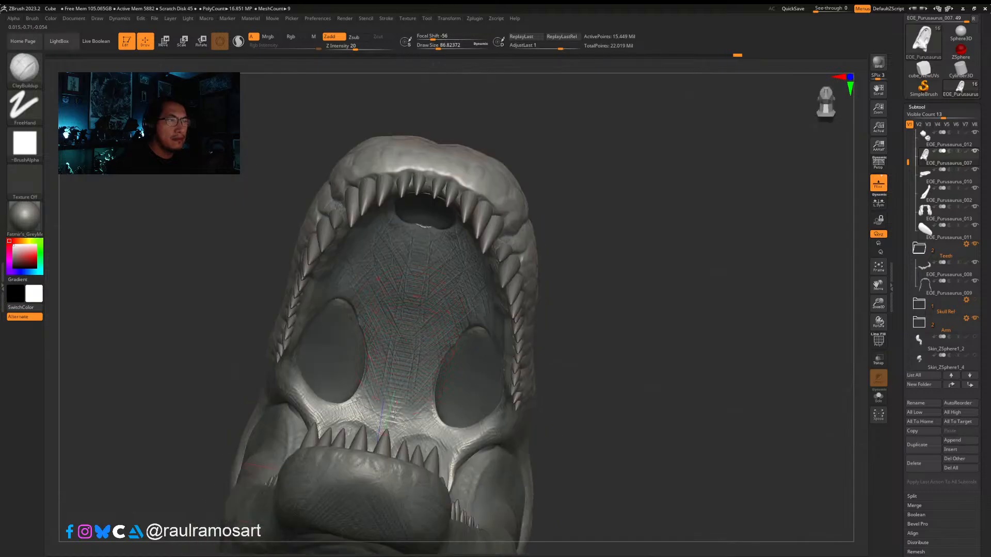
pyautogui.keyDown('alt'); pyautogui.moveTo(424, 348); pyautogui.dragTo(396, 413); pyautogui.keyUp('alt')
pyautogui.moveTo(412, 380); pyautogui.dragTo(418, 297, button='right')
pyautogui.moveTo(449, 350)
pyautogui.mouseDown(button='right')
pyautogui.moveTo(438, 422)
pyautogui.moveTo(468, 265)
pyautogui.mouseUp(button='right')
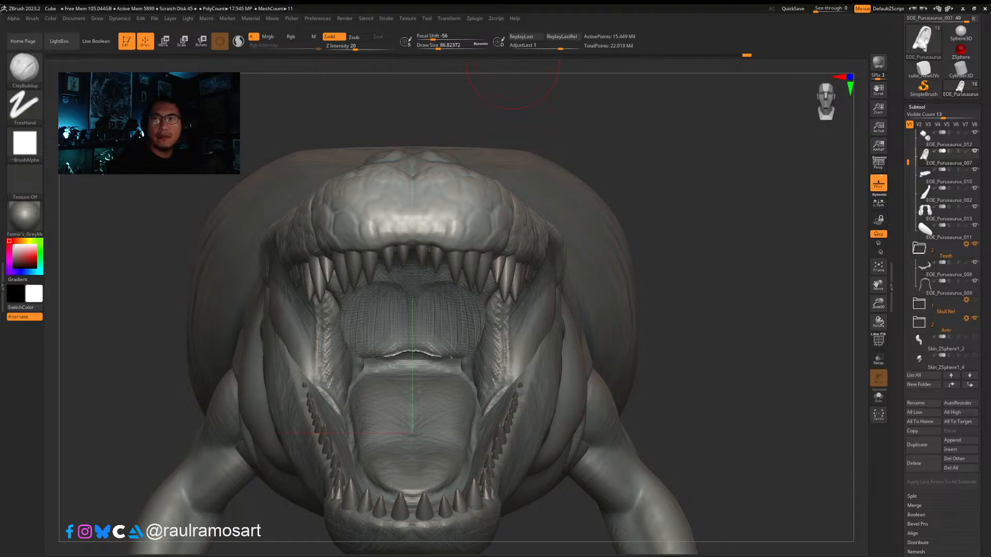
# Step: Switch to the reference board, shrink its window and frame the open crocodile mouth photo beside the model
pyautogui.hotkey('alt', 'Tab')
pyautogui.moveTo(263, 402); pyautogui.dragTo(493, 416, button='right')
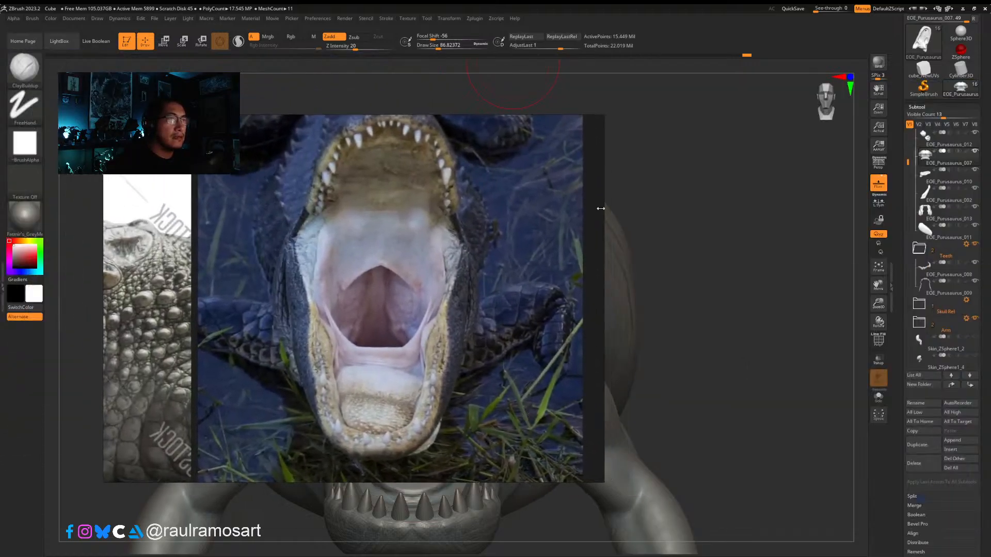
pyautogui.moveTo(602, 114)
pyautogui.mouseDown()
pyautogui.moveTo(412, 124)
pyautogui.moveTo(376, 100)
pyautogui.mouseUp()
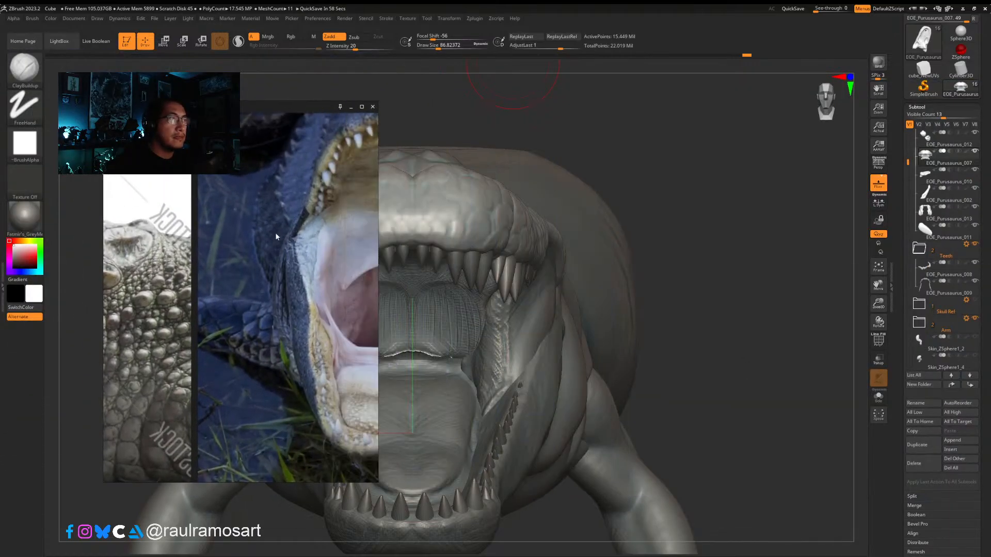
pyautogui.moveTo(227, 222); pyautogui.dragTo(175, 230, button='right')
pyautogui.moveTo(190, 300); pyautogui.dragTo(154, 295, button='middle')
pyautogui.scroll(-3, 174, 293)
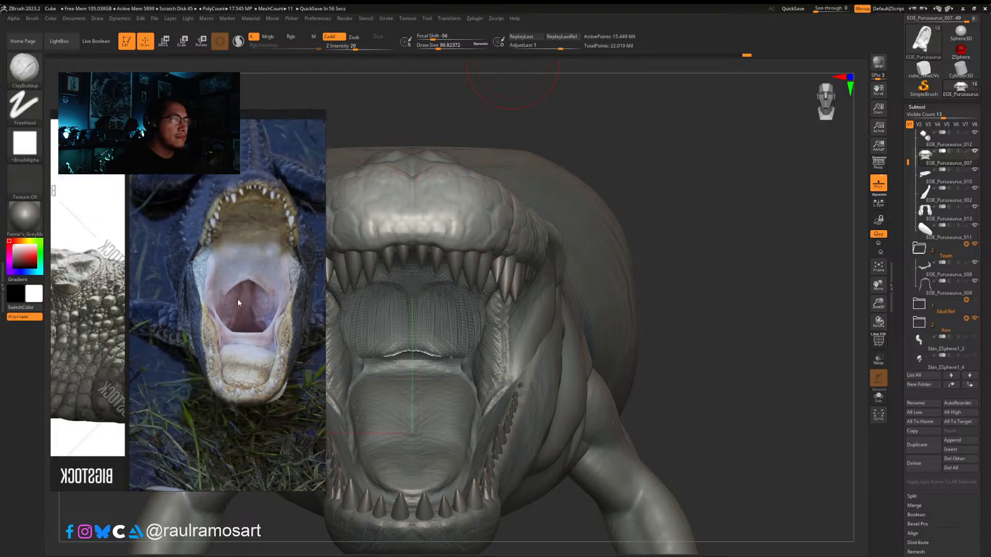
pyautogui.moveTo(215, 255); pyautogui.dragTo(191, 271, button='right')
pyautogui.scroll(4, 190, 270)
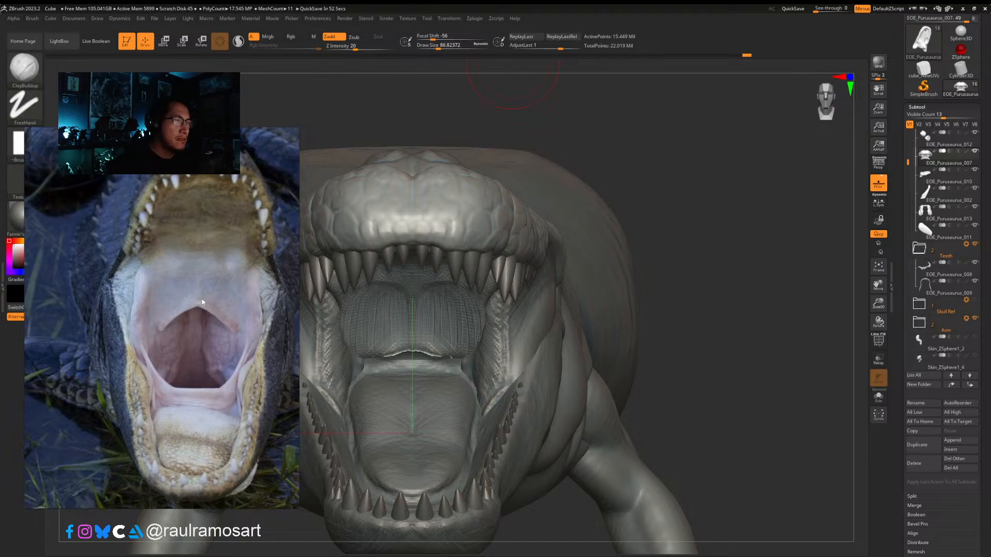
pyautogui.click(457, 336)
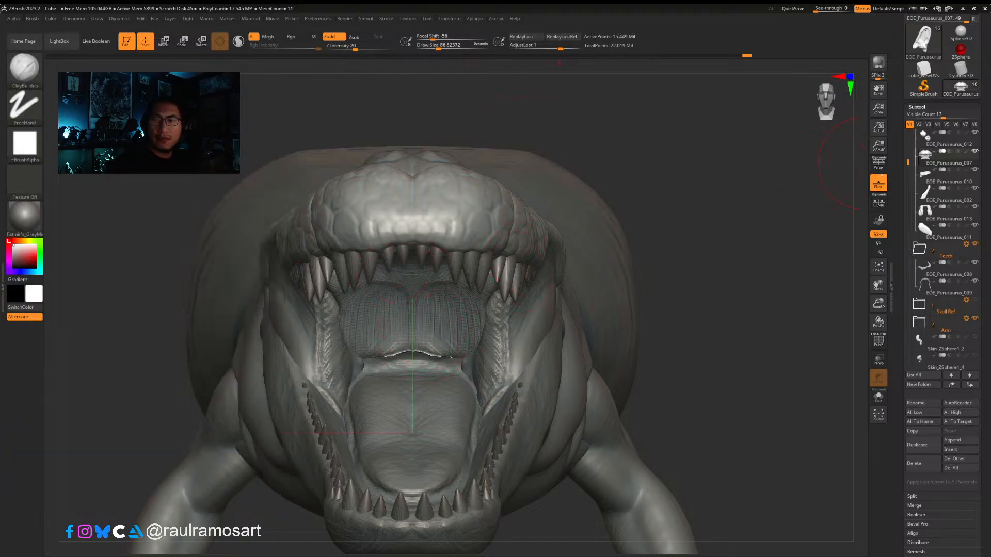
# Step: Set the reference board to stay always on top beside the sculpt, with the open crocodile mouth photo in view
pyautogui.hotkey('alt', 'Tab')
pyautogui.rightClick(198, 180)
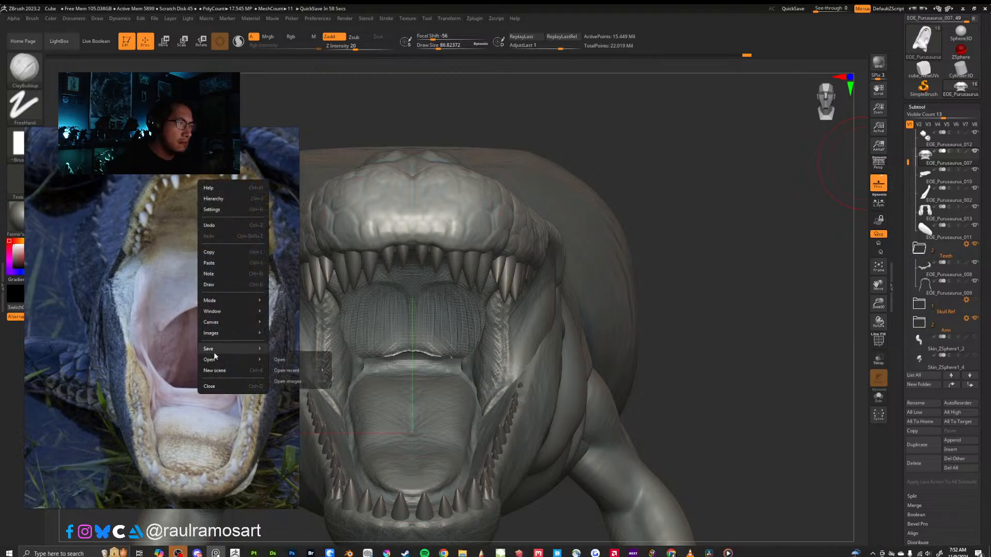
pyautogui.moveTo(225, 299)
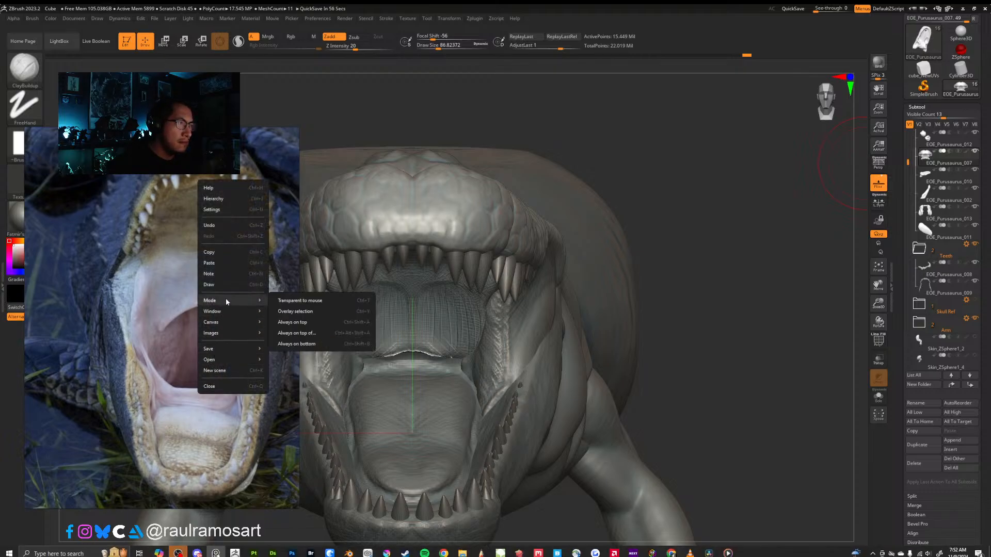
pyautogui.click(299, 322)
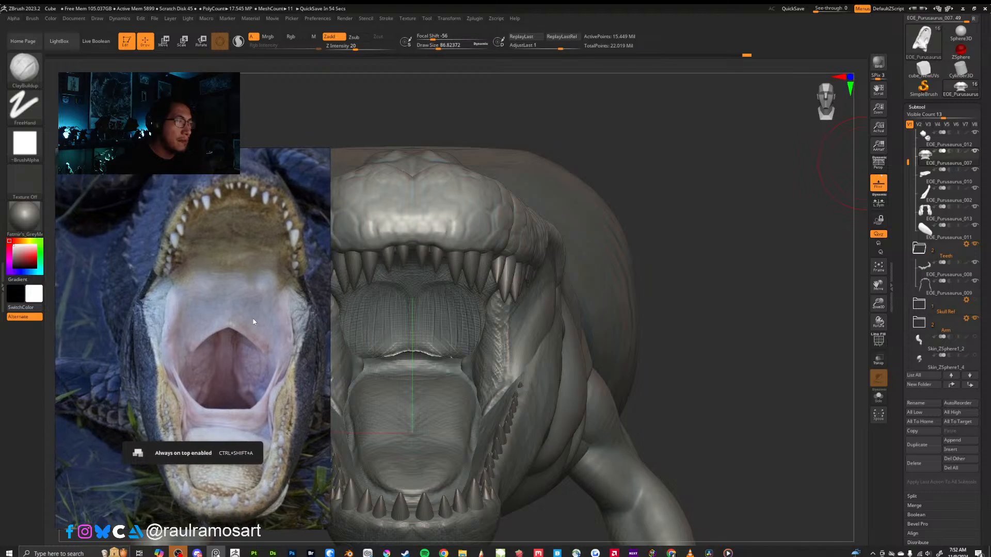
pyautogui.click(427, 316)
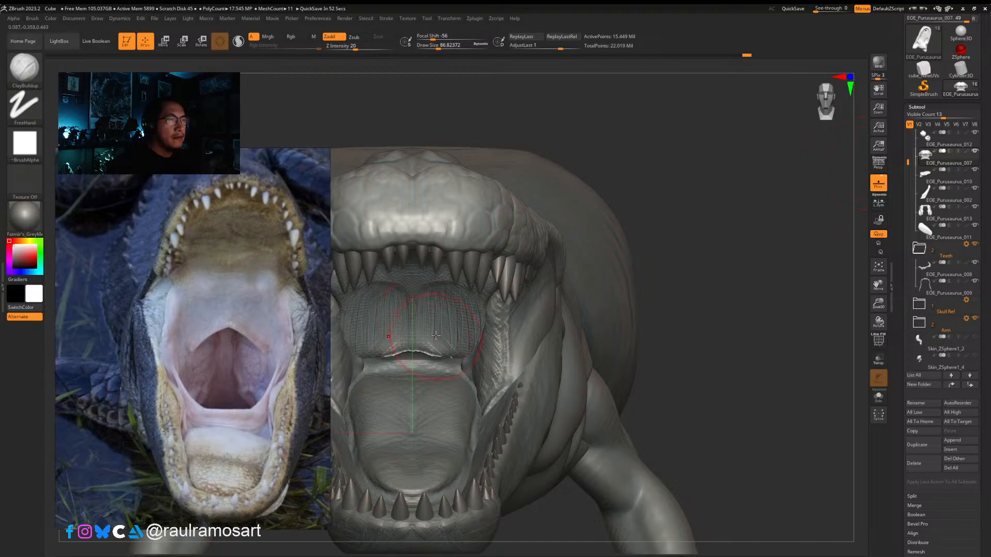
# Step: Face the palate and throat wall beside the reference photo and set the brush draw size to about 80
pyautogui.keyDown('alt'); pyautogui.moveTo(436, 335); pyautogui.dragTo(493, 339, button='right'); pyautogui.keyUp('alt')
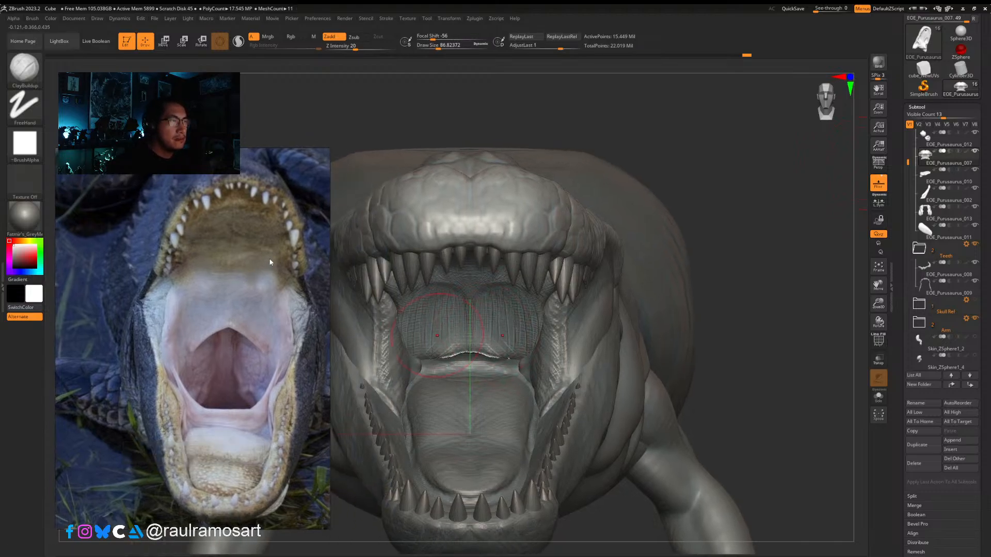
pyautogui.moveTo(527, 305); pyautogui.dragTo(519, 288, button='right')
pyautogui.press('s')
pyautogui.moveTo(517, 288); pyautogui.dragTo(511, 287)
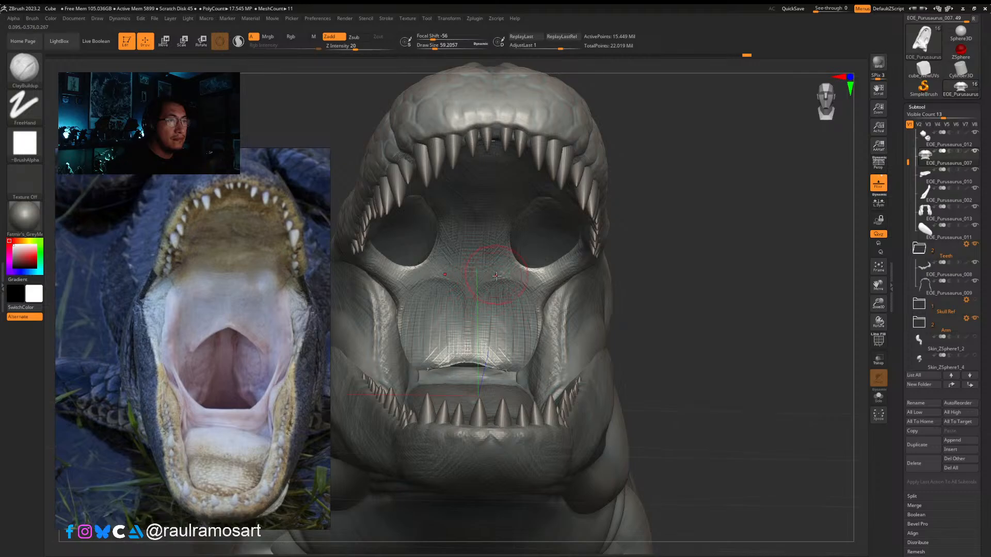
pyautogui.press('s')
pyautogui.moveTo(491, 284); pyautogui.dragTo(494, 284)
pyautogui.press('shift')
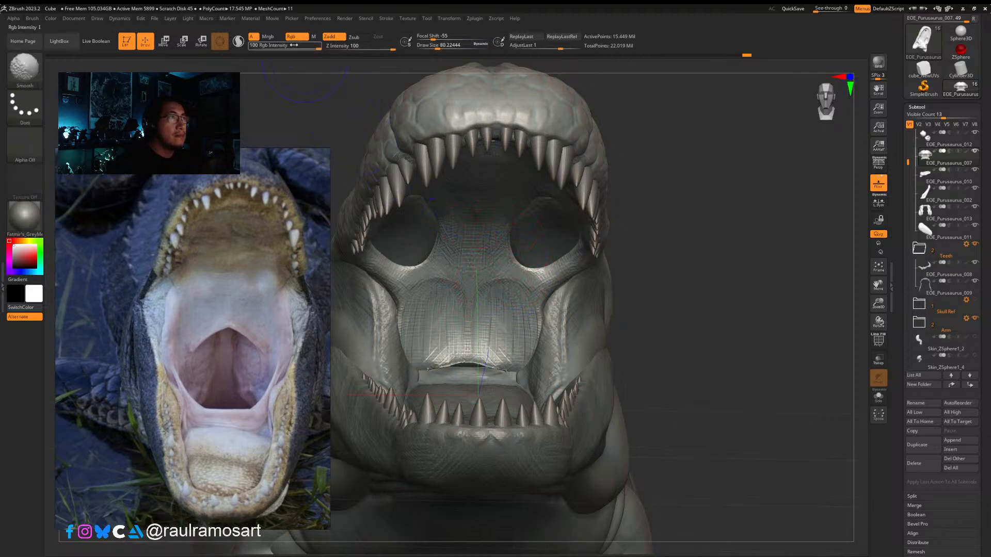
# Step: Open the LightBox brush library and move the reference board below it
pyautogui.click(66, 43)
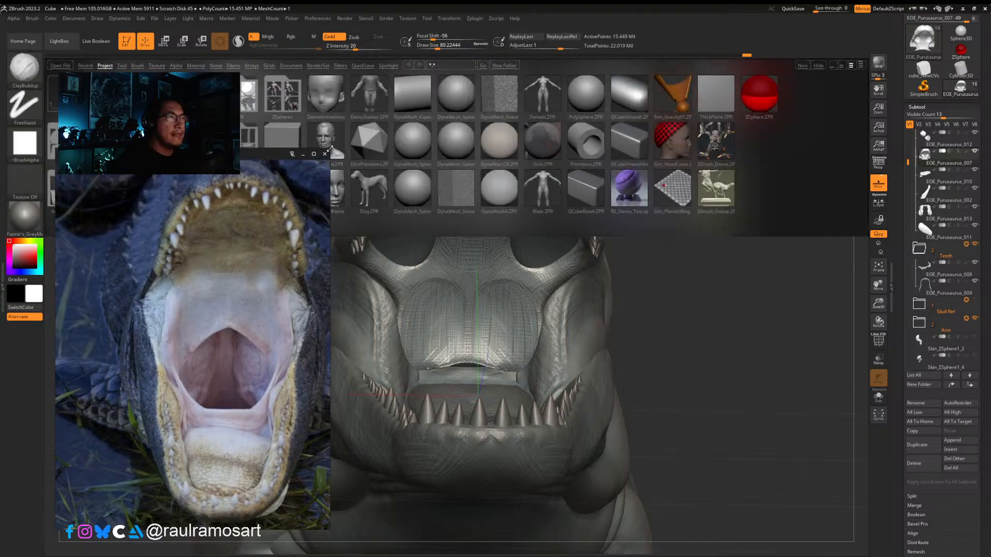
pyautogui.moveTo(329, 150); pyautogui.dragTo(306, 292)
pyautogui.click(137, 66)
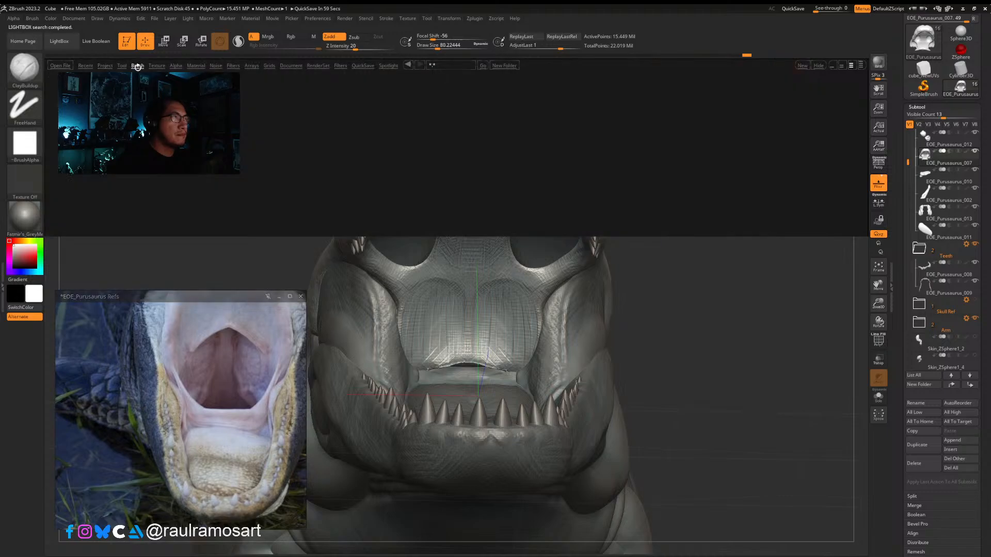
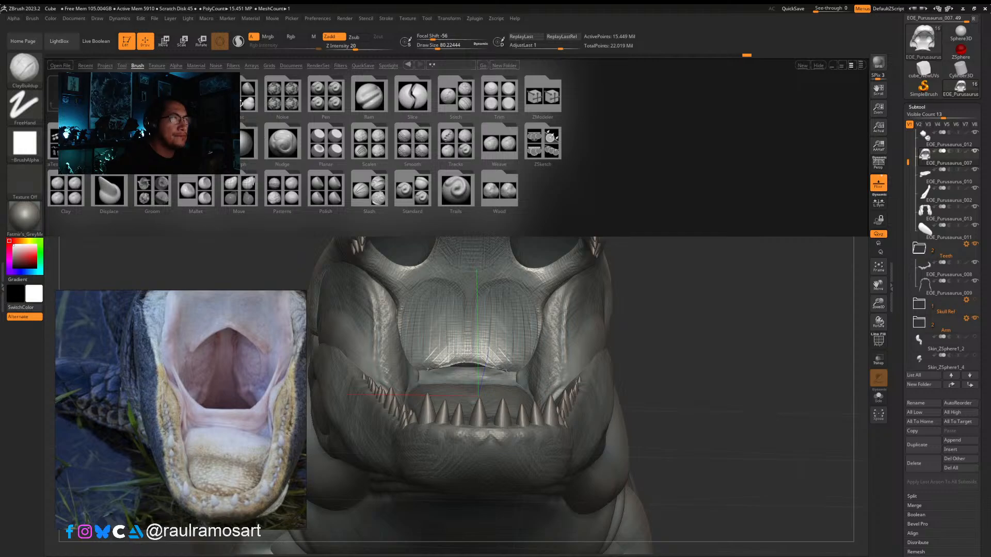
# Step: Browse the brush library folders and load the Smooth Stronger brush from the Smooth folder
pyautogui.doubleClick(326, 143)
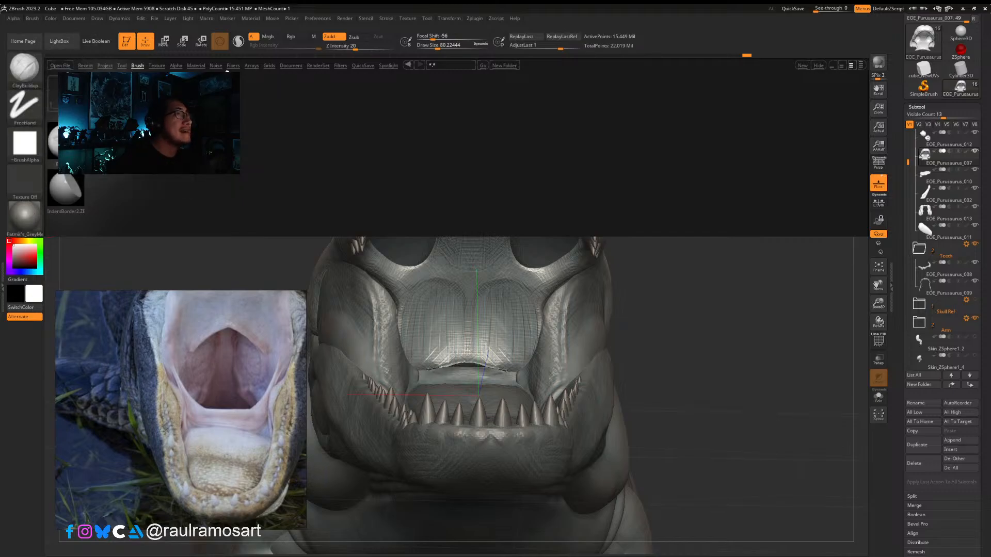
pyautogui.click(408, 64)
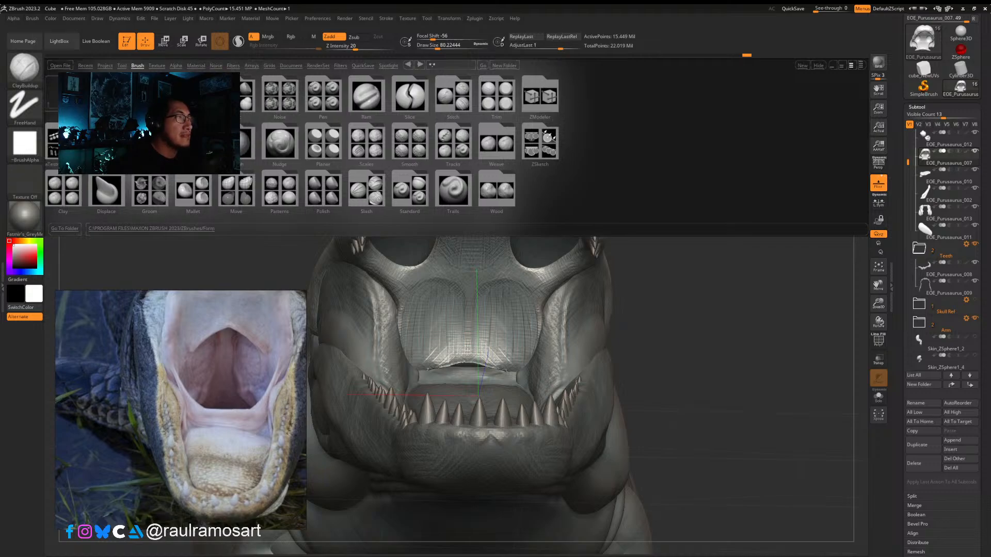
pyautogui.doubleClick(149, 146)
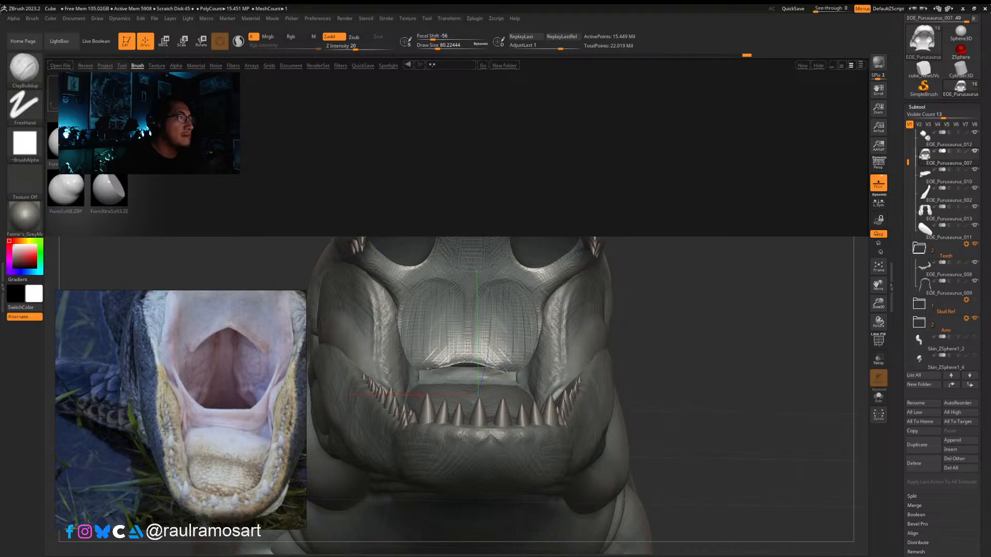
pyautogui.click(408, 64)
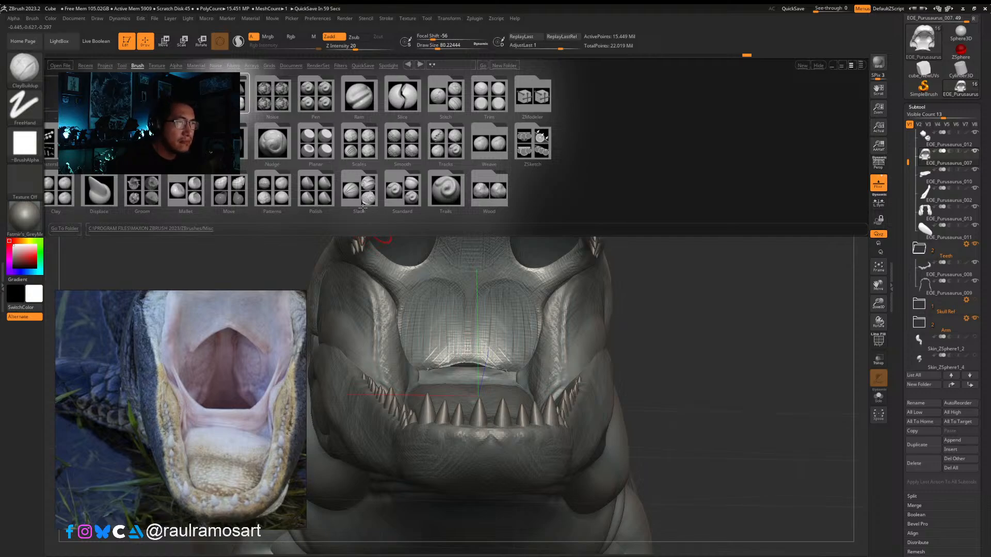
pyautogui.click(285, 199)
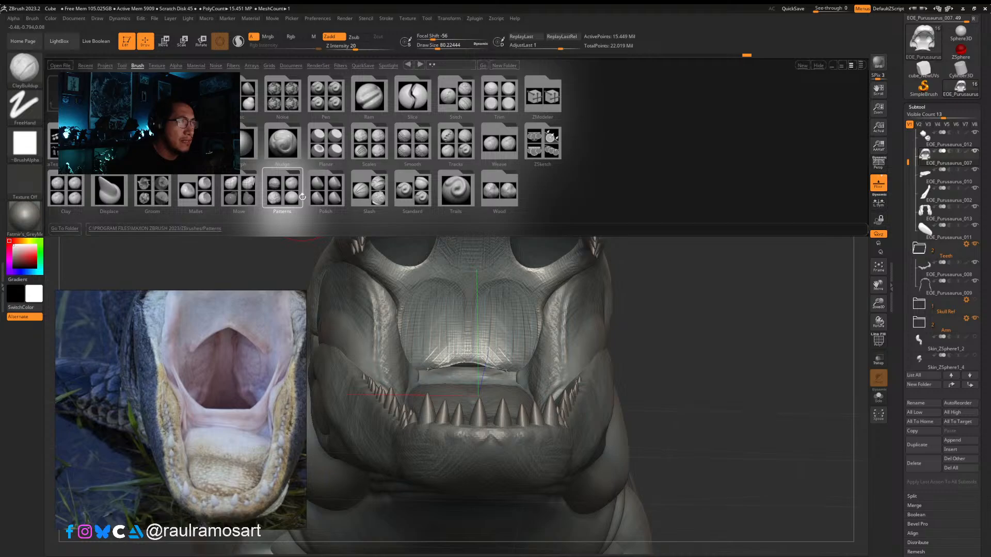
pyautogui.click(188, 191)
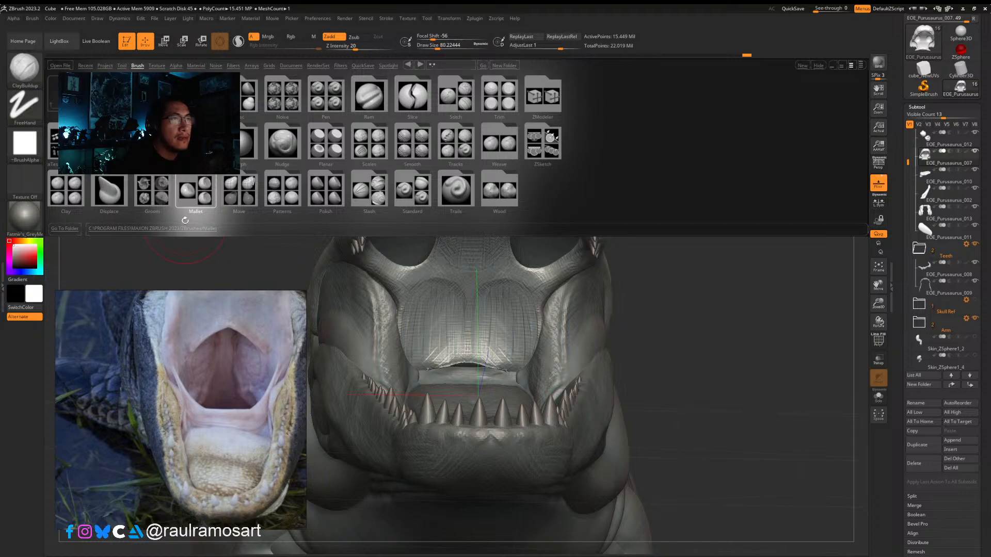
pyautogui.doubleClick(396, 147)
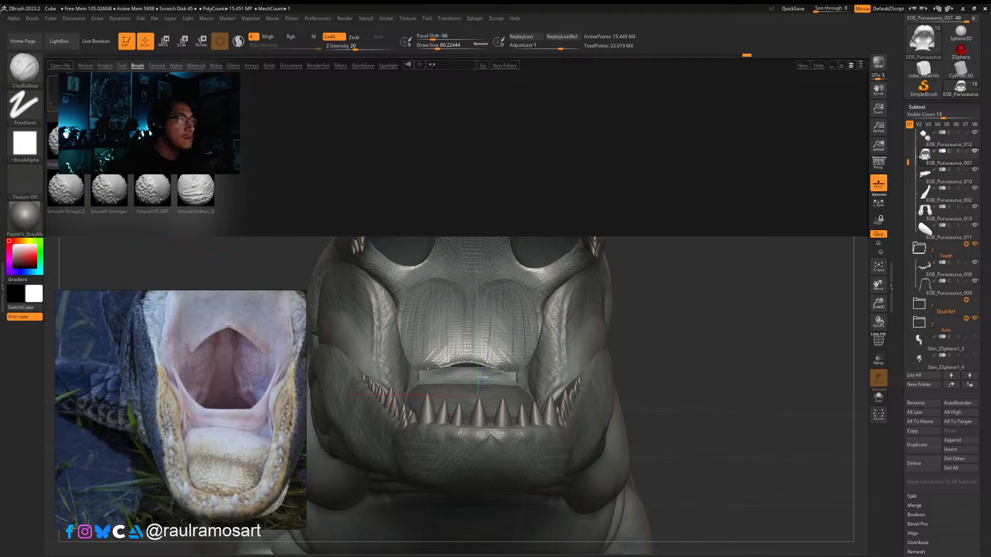
pyautogui.doubleClick(104, 192)
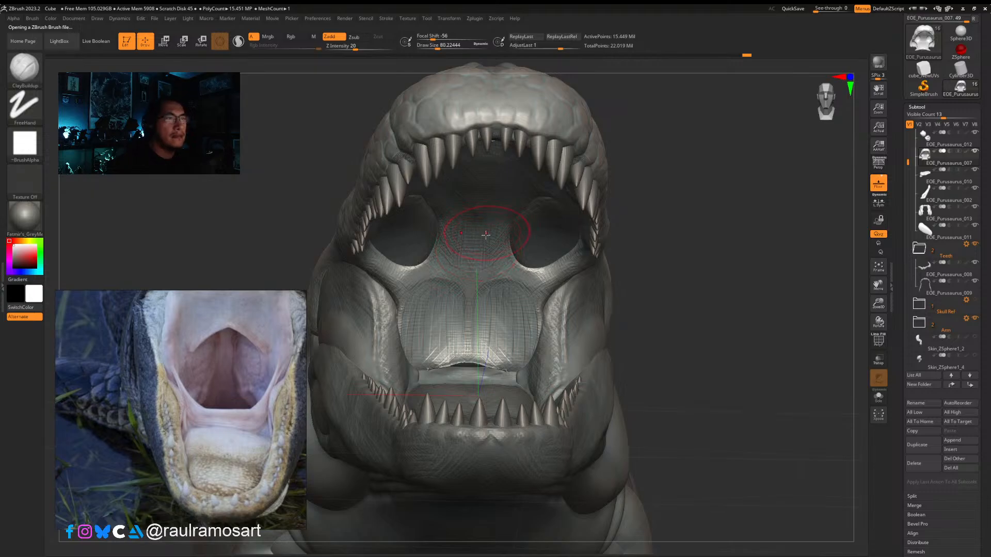
# Step: Soften the fibrous strokes along the palate with Smooth Stronger at a draw size of about 80
pyautogui.moveTo(485, 200); pyautogui.dragTo(709, 208, button='right')
pyautogui.moveTo(482, 167)
pyautogui.keyDown('alt'); pyautogui.mouseDown(button='right')
pyautogui.moveTo(460, 224)
pyautogui.moveTo(469, 187)
pyautogui.moveTo(470, 222)
pyautogui.moveTo(564, 224)
pyautogui.moveTo(510, 212)
pyautogui.mouseUp(button='right'); pyautogui.keyUp('alt')
pyautogui.press('shift')
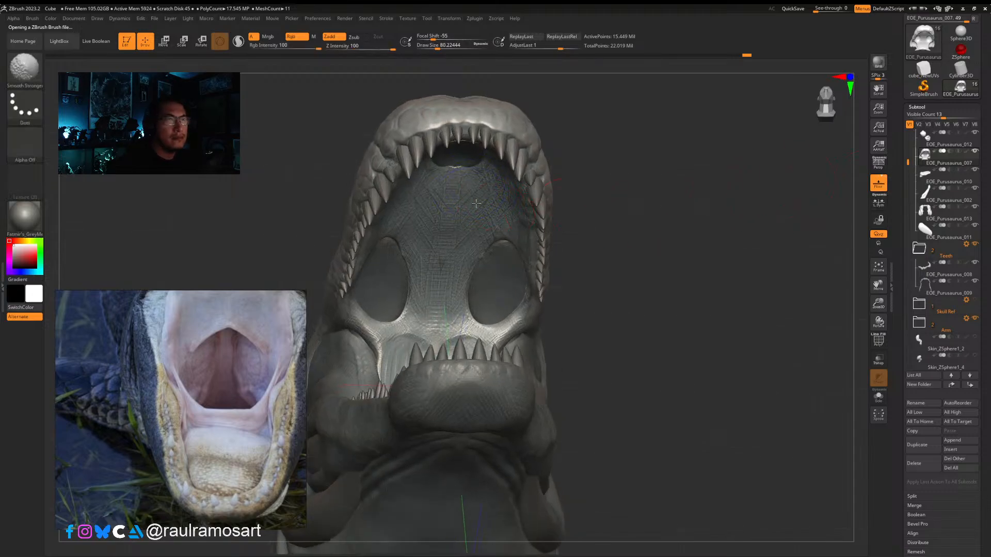
pyautogui.moveTo(449, 237)
pyautogui.mouseDown(button='right')
pyautogui.moveTo(413, 233)
pyautogui.moveTo(419, 242)
pyautogui.mouseUp(button='right')
pyautogui.press('shift')
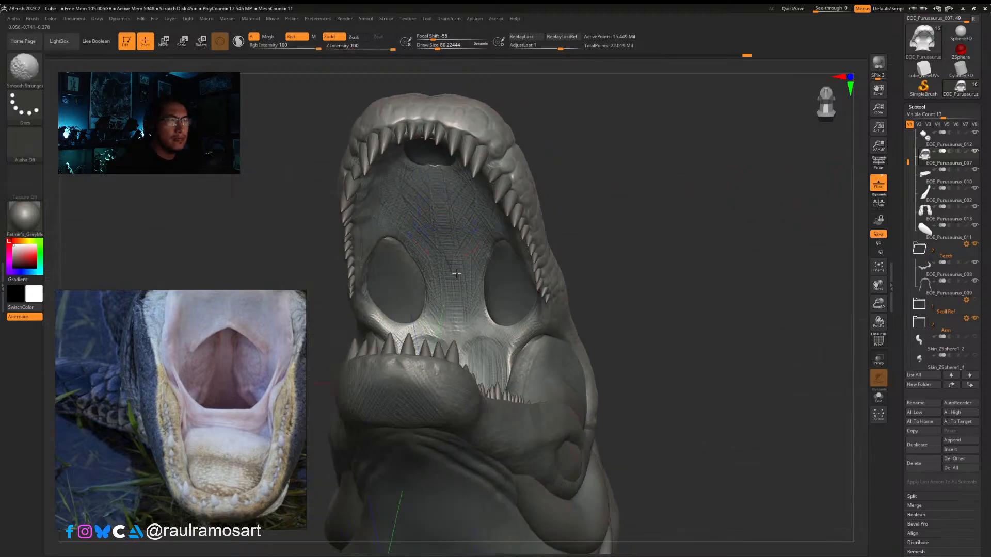
pyautogui.keyDown('shift'); pyautogui.moveTo(457, 323); pyautogui.dragTo(455, 299); pyautogui.keyUp('shift')
# Step: Smooth the ribbed surface of the two throat wall lobes with Smooth Stronger at a draw size of about 80
pyautogui.moveTo(455, 299); pyautogui.dragTo(465, 344, button='right')
pyautogui.press('shift')
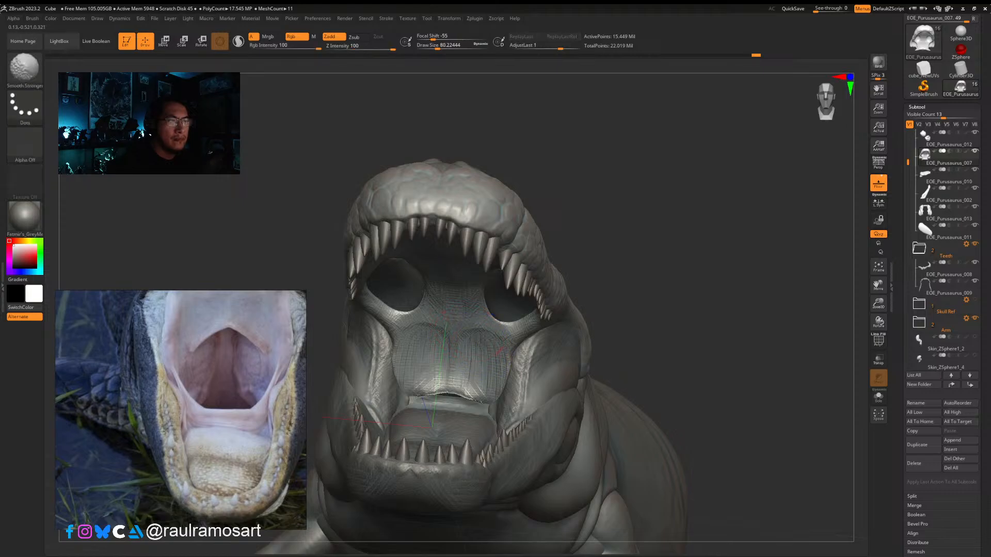
pyautogui.keyDown('shift'); pyautogui.moveTo(484, 353); pyautogui.dragTo(460, 359); pyautogui.keyUp('shift')
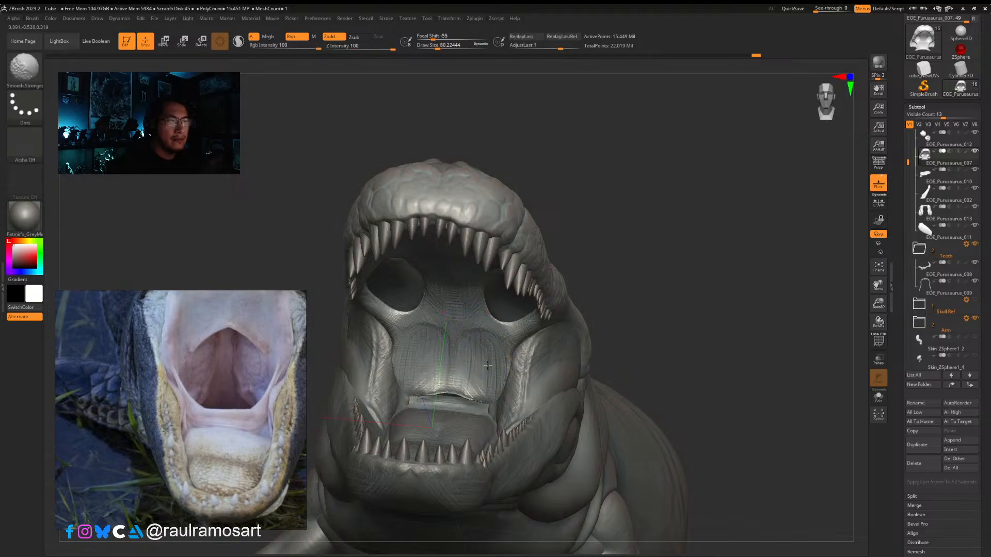
# Step: Reshape the jaw muscle edge beside the throat wall with the Move brush at a draw size of about 65
pyautogui.moveTo(488, 365)
pyautogui.mouseDown(button='right')
pyautogui.moveTo(516, 377)
pyautogui.moveTo(465, 357)
pyautogui.moveTo(448, 401)
pyautogui.moveTo(399, 366)
pyautogui.mouseUp(button='right')
pyautogui.press('b')
pyautogui.click(307, 284)
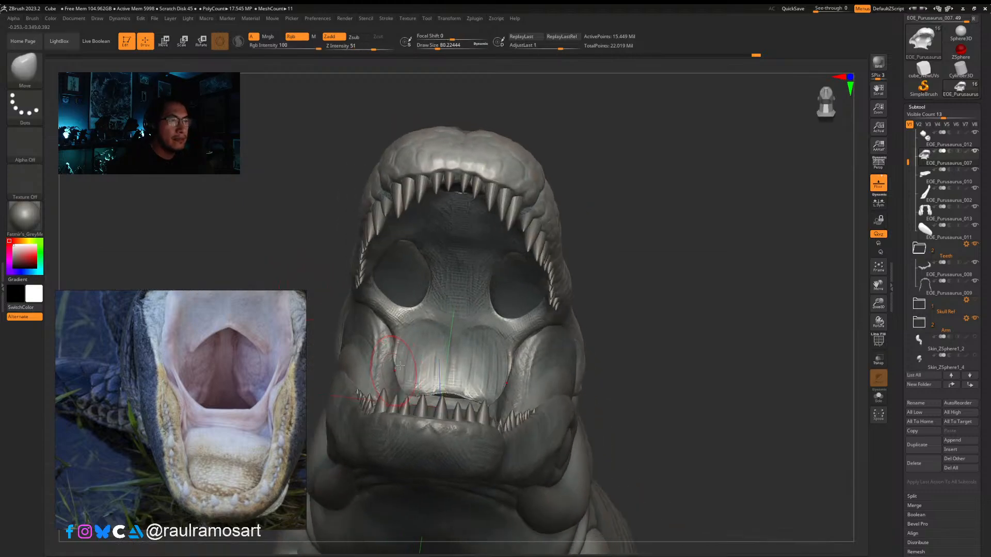
pyautogui.press('s')
pyautogui.moveTo(396, 367)
pyautogui.mouseDown()
pyautogui.moveTo(397, 378)
pyautogui.moveTo(388, 370)
pyautogui.mouseUp()
pyautogui.press('s')
pyautogui.moveTo(391, 332); pyautogui.dragTo(384, 326)
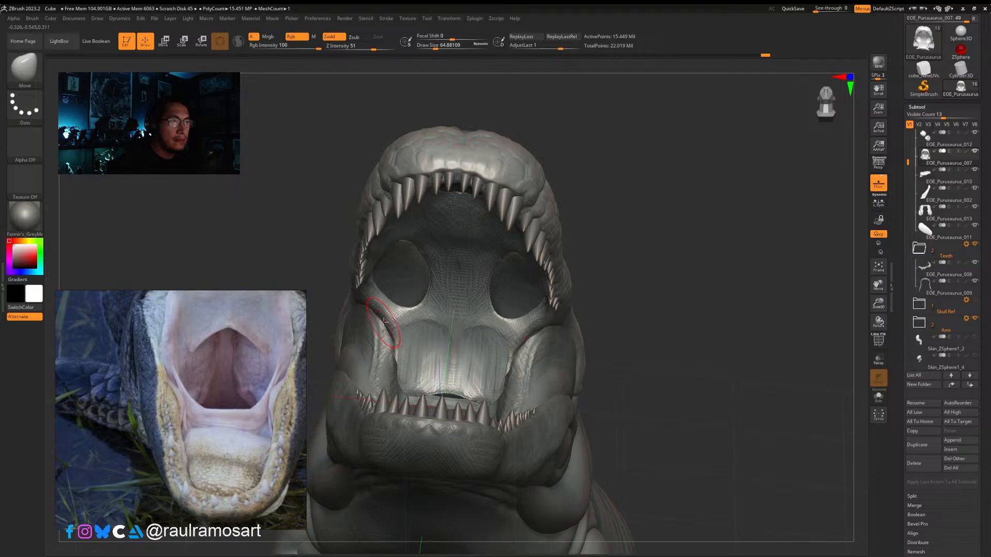
# Step: Refine the throat's outer corners with Move at a draw size of about 90 and smooth the palate with Smooth Stronger
pyautogui.moveTo(406, 308); pyautogui.dragTo(477, 312, button='right')
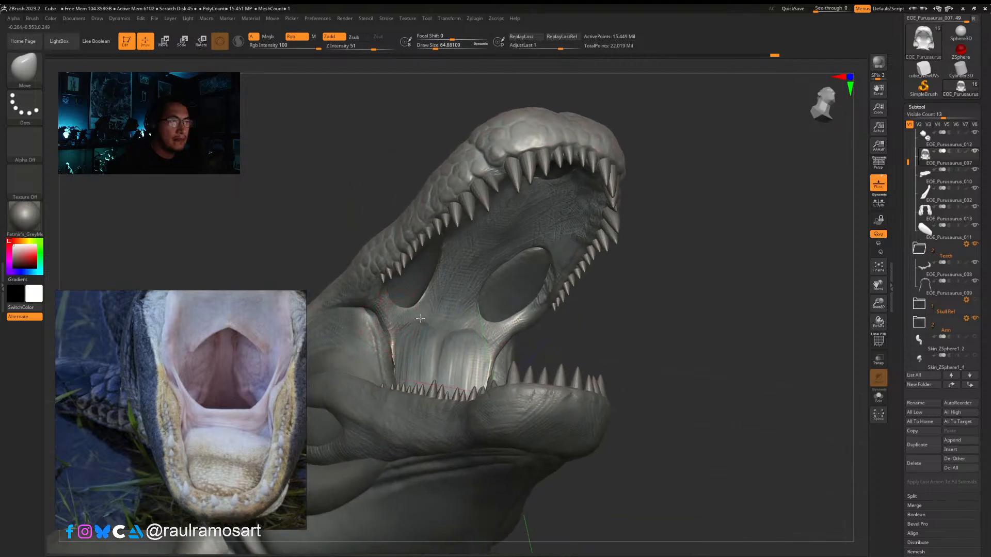
pyautogui.moveTo(401, 318); pyautogui.dragTo(320, 321, button='right')
pyautogui.press('s')
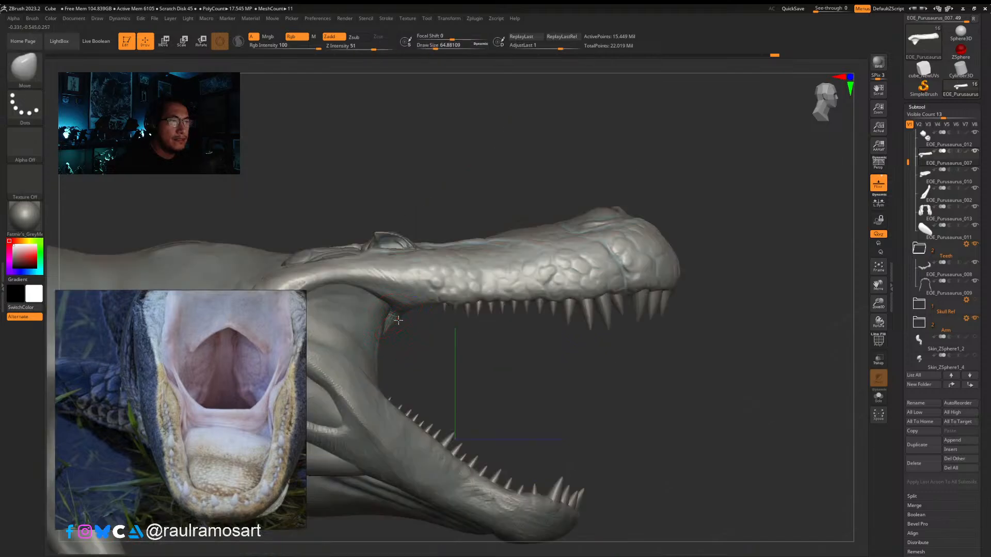
pyautogui.moveTo(393, 320)
pyautogui.mouseDown(button='right')
pyautogui.moveTo(557, 308)
pyautogui.moveTo(534, 327)
pyautogui.mouseUp(button='right')
pyautogui.press('s')
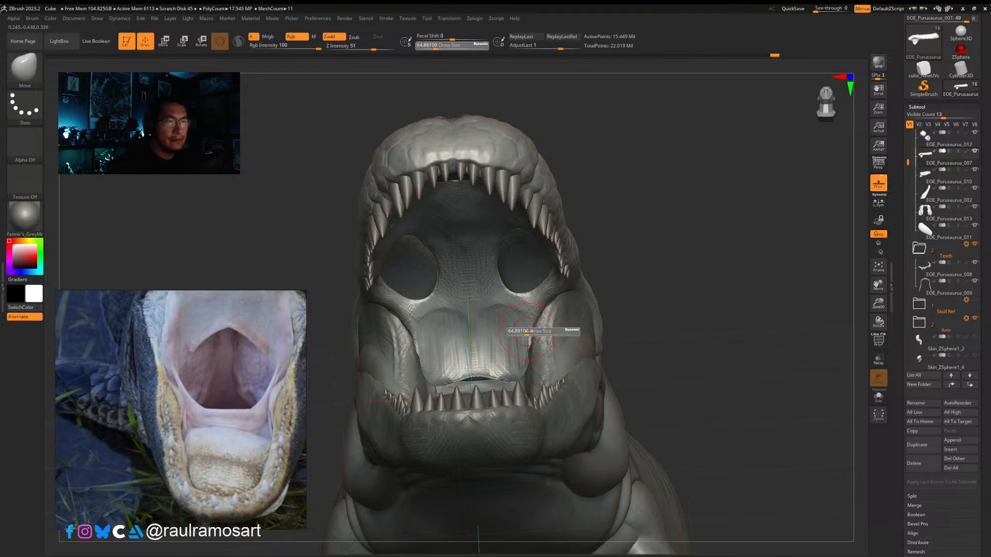
pyautogui.moveTo(531, 331); pyautogui.dragTo(546, 336)
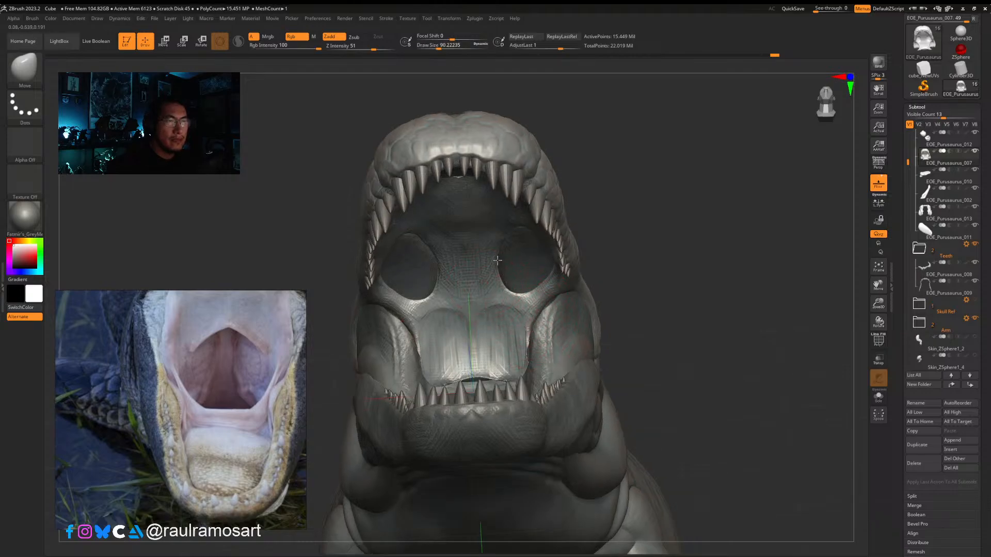
pyautogui.moveTo(539, 312)
pyautogui.mouseDown(button='right')
pyautogui.moveTo(504, 272)
pyautogui.moveTo(515, 247)
pyautogui.mouseUp(button='right')
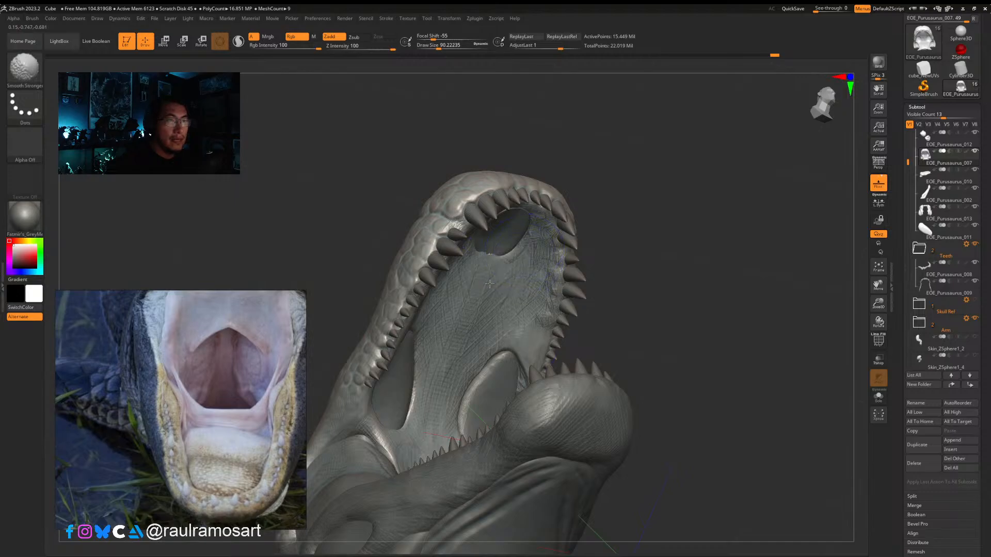
pyautogui.scroll(-2, 232, 371)
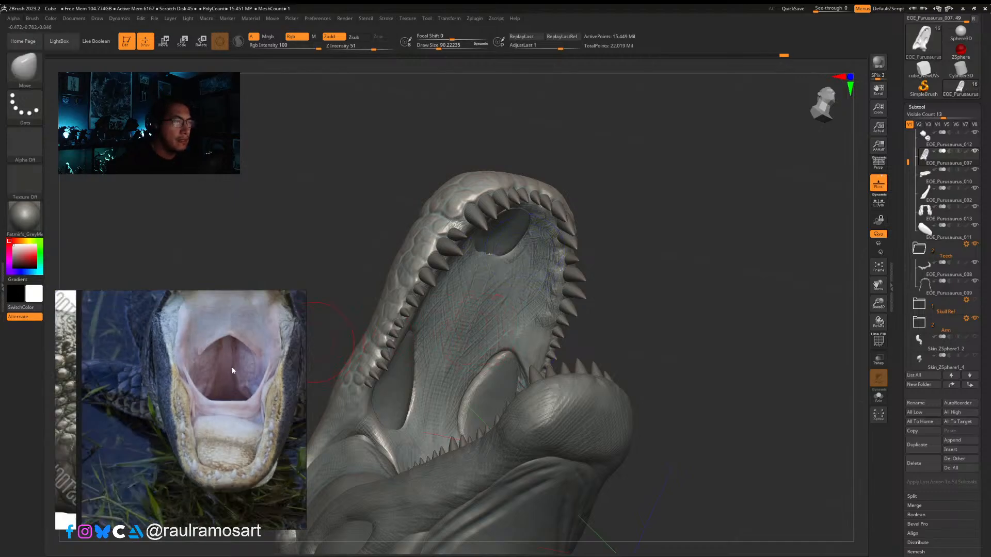
# Step: Frame the crocodile's whole open mouth in the reference photo and make the palate subtool active with the ClayBuildup brush
pyautogui.scroll(-1, 232, 368)
pyautogui.moveTo(250, 312); pyautogui.dragTo(211, 388, button='middle')
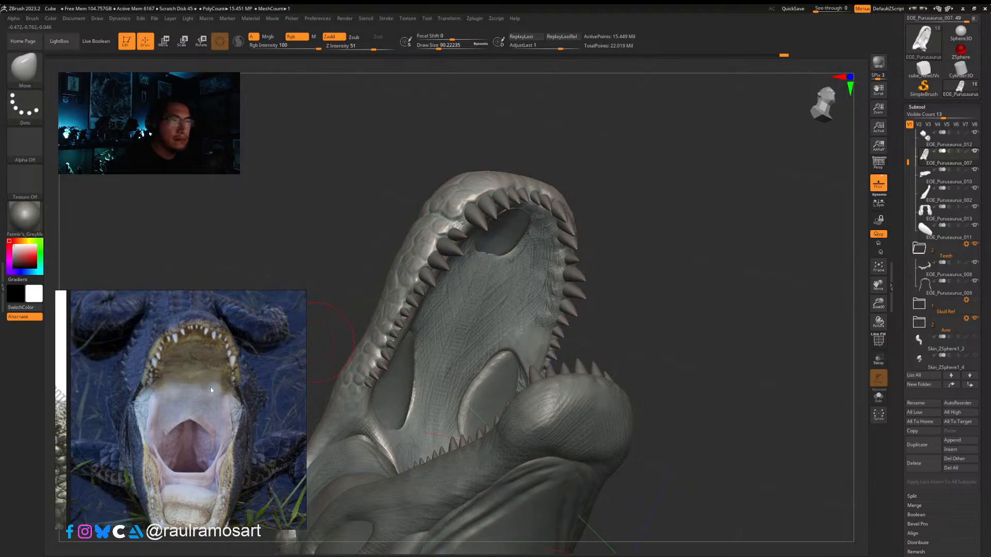
pyautogui.moveTo(520, 294); pyautogui.dragTo(454, 335, button='right')
pyautogui.keyDown('alt'); pyautogui.click(445, 358); pyautogui.keyUp('alt')
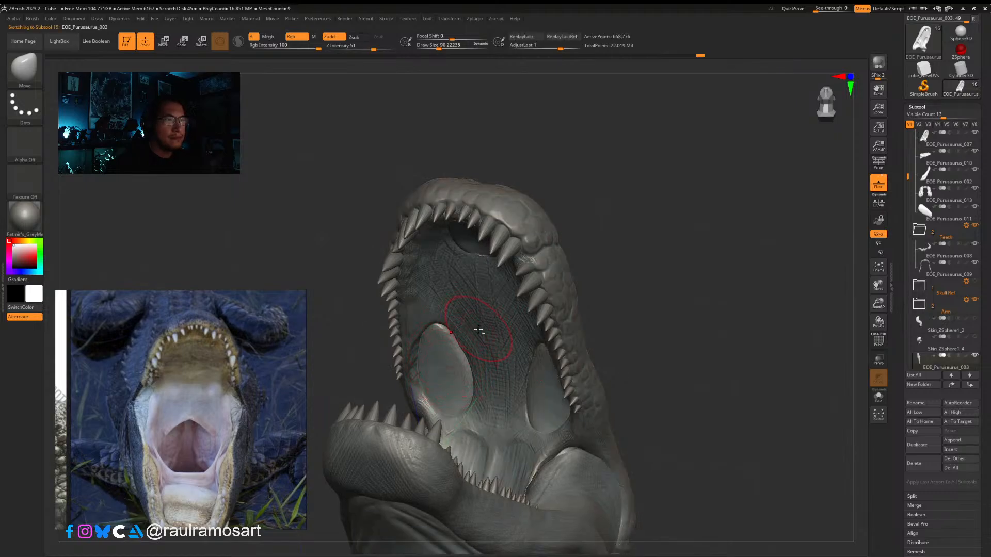
pyautogui.keyDown('alt'); pyautogui.click(469, 349); pyautogui.keyUp('alt')
pyautogui.press('b')
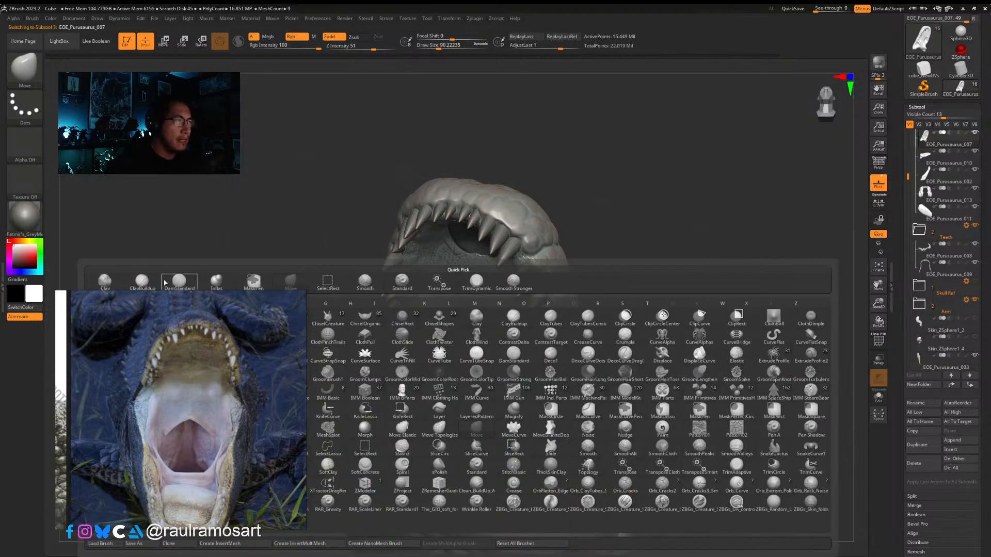
pyautogui.click(142, 281)
pyautogui.press('s')
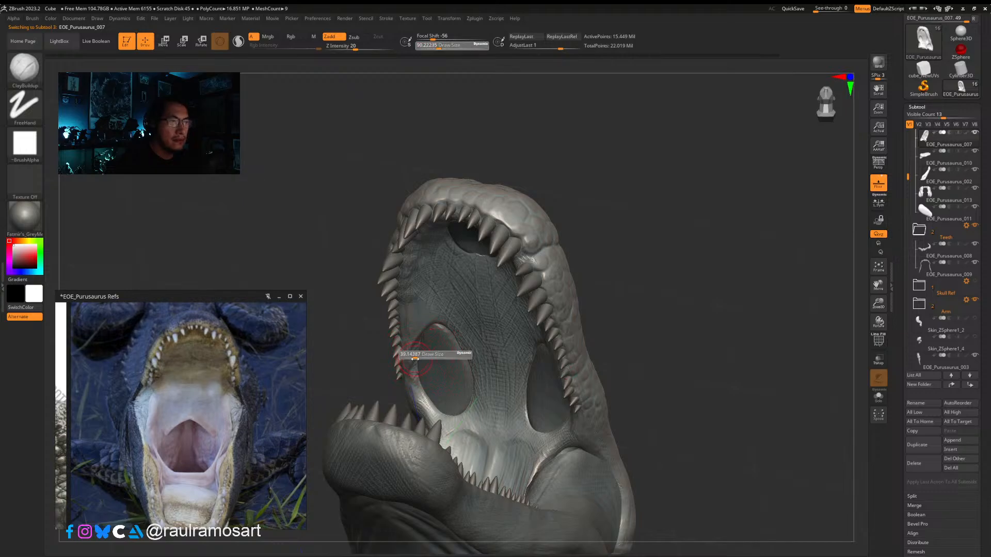
pyautogui.moveTo(415, 330); pyautogui.dragTo(409, 338, button='right')
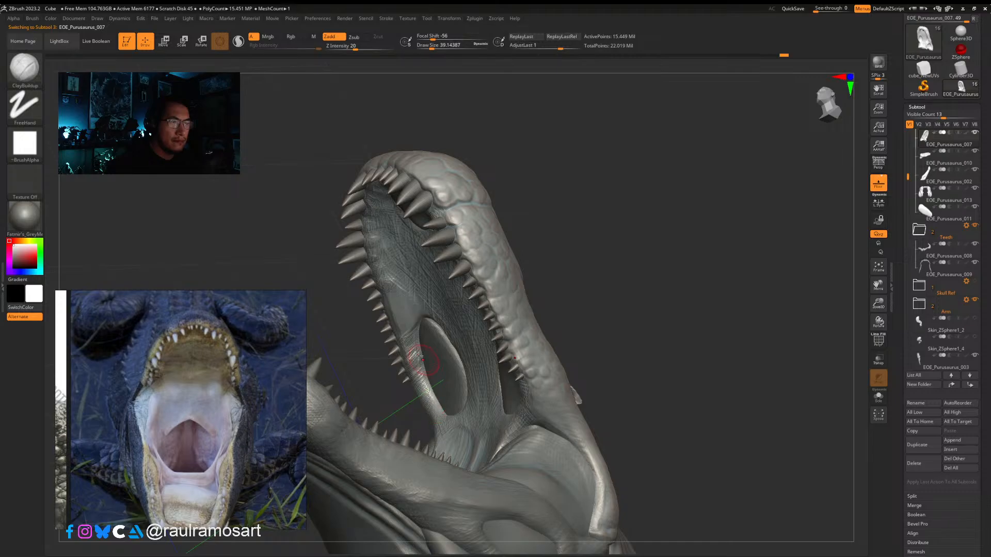
# Step: Build up the palate rim between the large side opening and the teeth with ClayBuildup at a draw size of about 59
pyautogui.press('s')
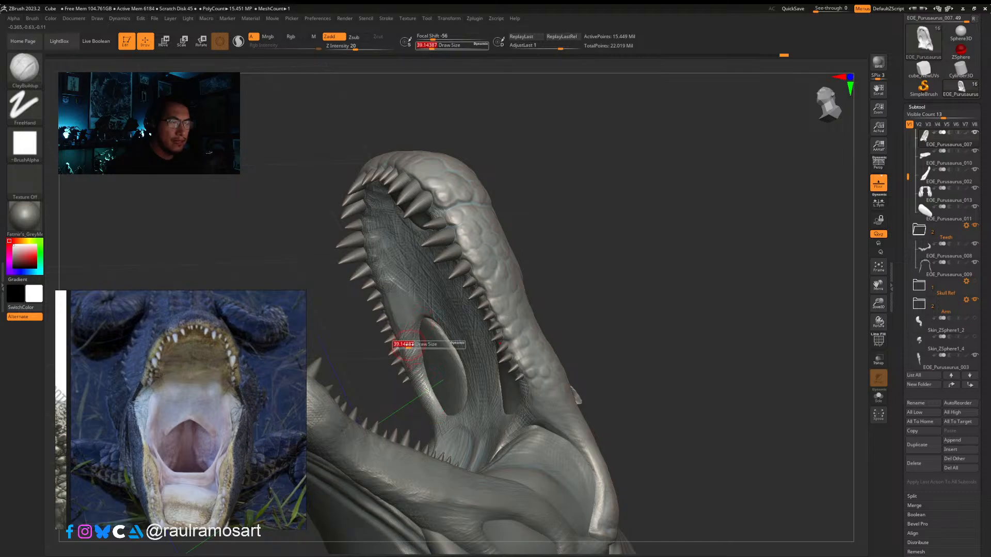
pyautogui.moveTo(406, 345); pyautogui.dragTo(410, 346)
pyautogui.moveTo(412, 347); pyautogui.dragTo(416, 320)
pyautogui.moveTo(417, 364); pyautogui.dragTo(433, 390)
pyautogui.moveTo(433, 389); pyautogui.dragTo(416, 371, button='right')
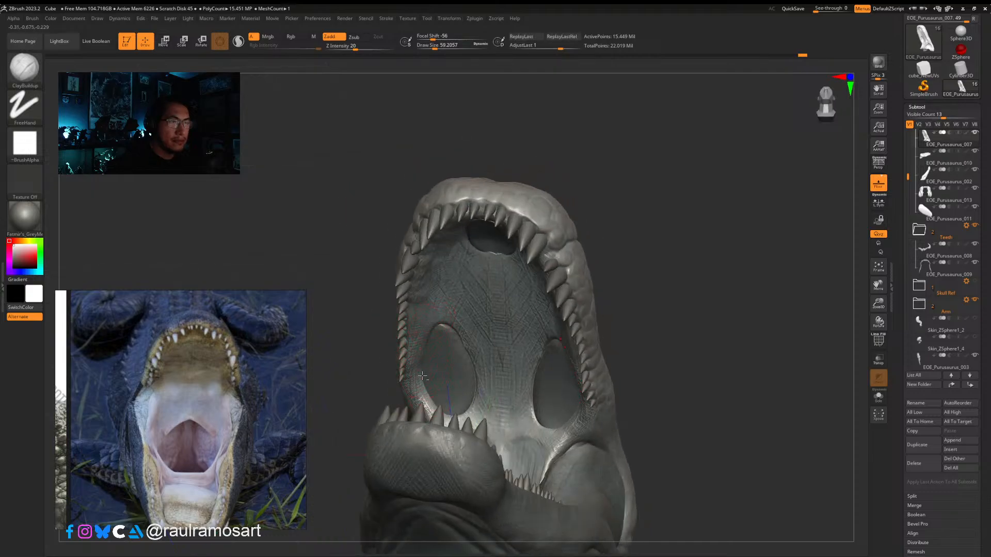
pyautogui.moveTo(422, 376); pyautogui.dragTo(429, 348)
pyautogui.moveTo(431, 393); pyautogui.dragTo(442, 414)
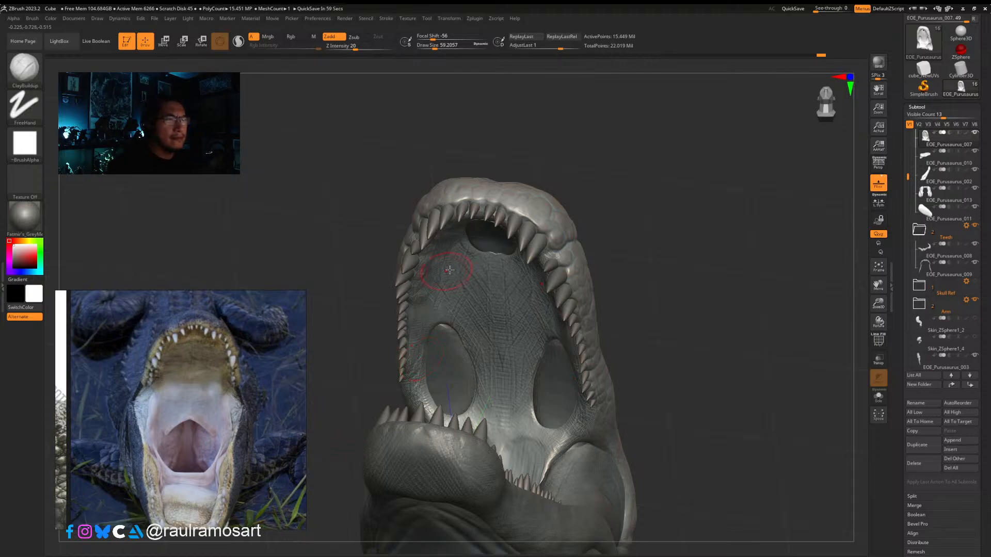
# Step: Layer ClayBuildup strokes across the palate and inner gums, undo a stray stroke, and set the draw size to about 71
pyautogui.moveTo(441, 285); pyautogui.dragTo(564, 264, button='right')
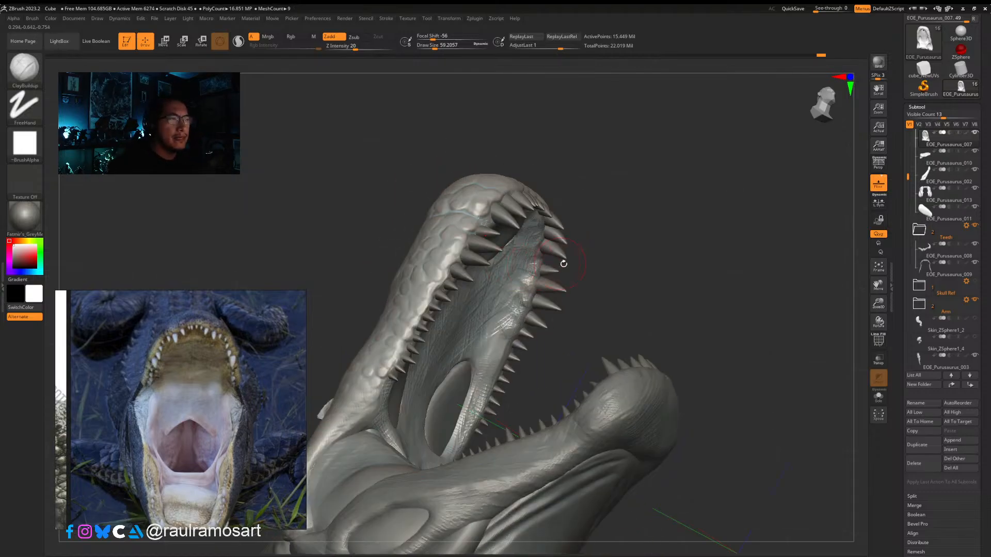
pyautogui.moveTo(680, 235)
pyautogui.mouseDown(button='right')
pyautogui.moveTo(679, 305)
pyautogui.moveTo(477, 326)
pyautogui.moveTo(407, 345)
pyautogui.moveTo(470, 343)
pyautogui.moveTo(511, 315)
pyautogui.moveTo(499, 324)
pyautogui.moveTo(504, 302)
pyautogui.mouseUp(button='right')
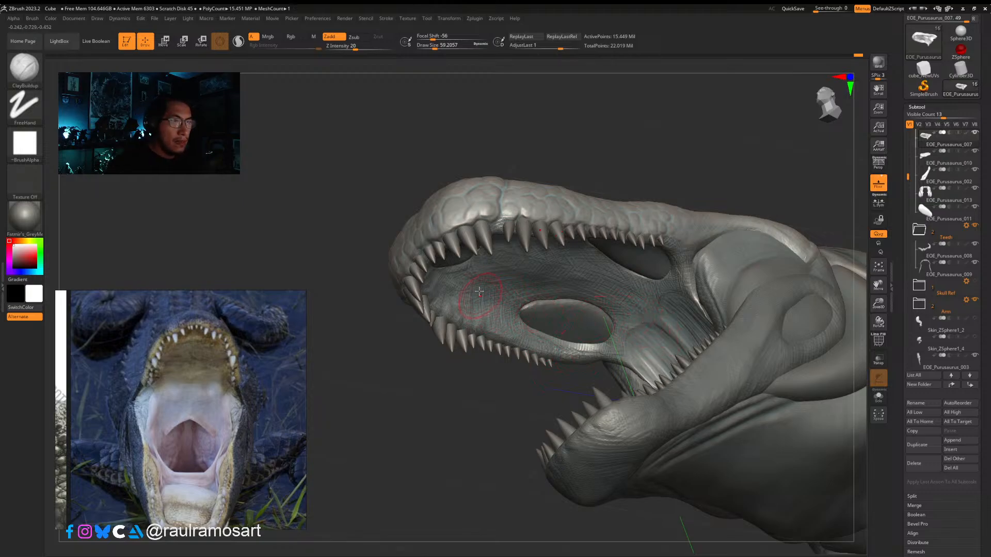
pyautogui.moveTo(479, 291); pyautogui.dragTo(459, 252, button='right')
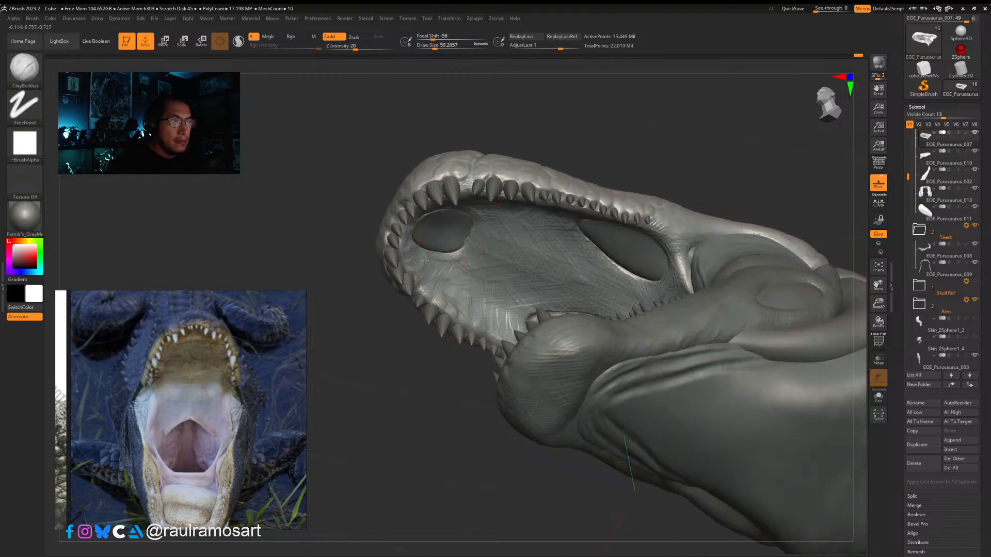
pyautogui.hotkey('ctrl', 'z')
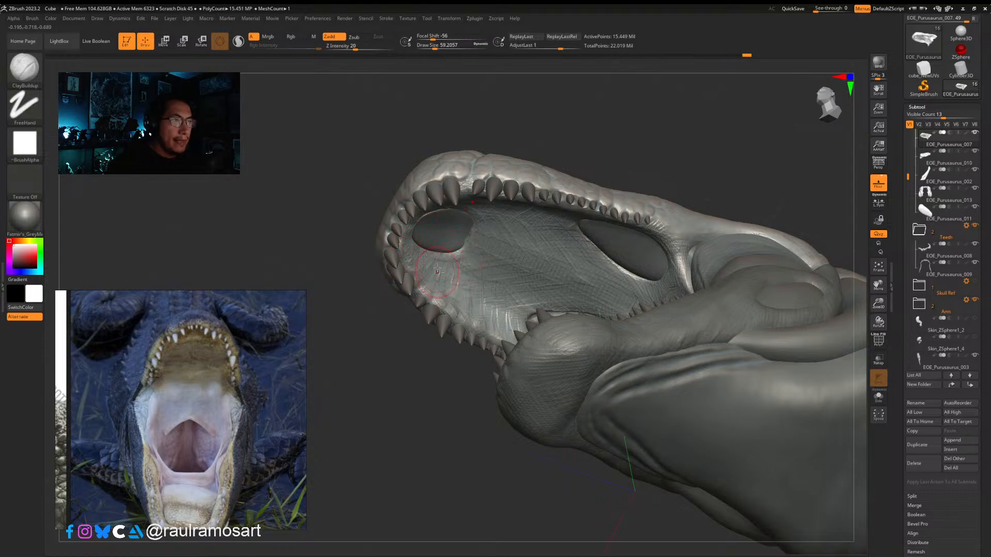
pyautogui.moveTo(454, 256)
pyautogui.mouseDown(button='right')
pyautogui.moveTo(546, 299)
pyautogui.moveTo(480, 278)
pyautogui.moveTo(529, 289)
pyautogui.moveTo(531, 319)
pyautogui.mouseUp(button='right')
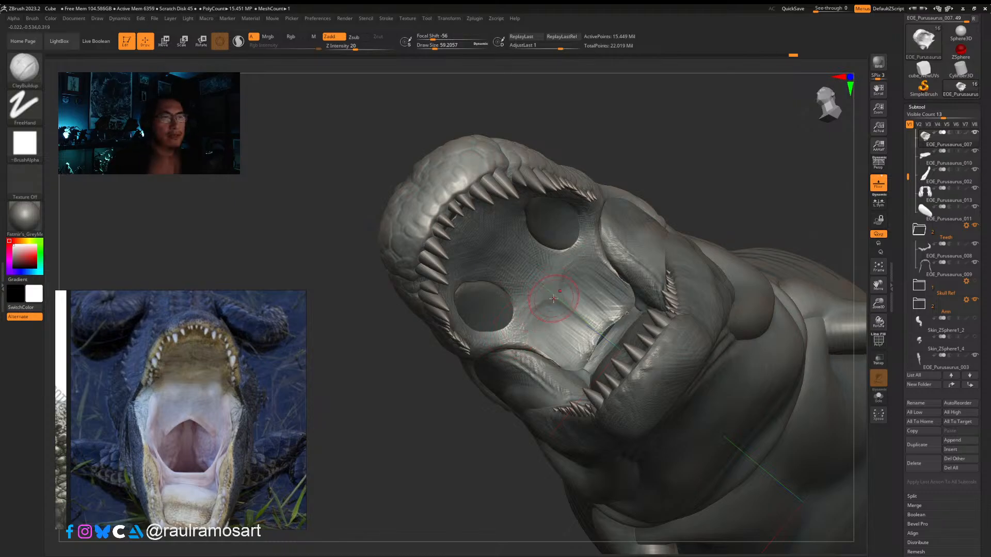
pyautogui.moveTo(535, 252); pyautogui.dragTo(461, 204, button='right')
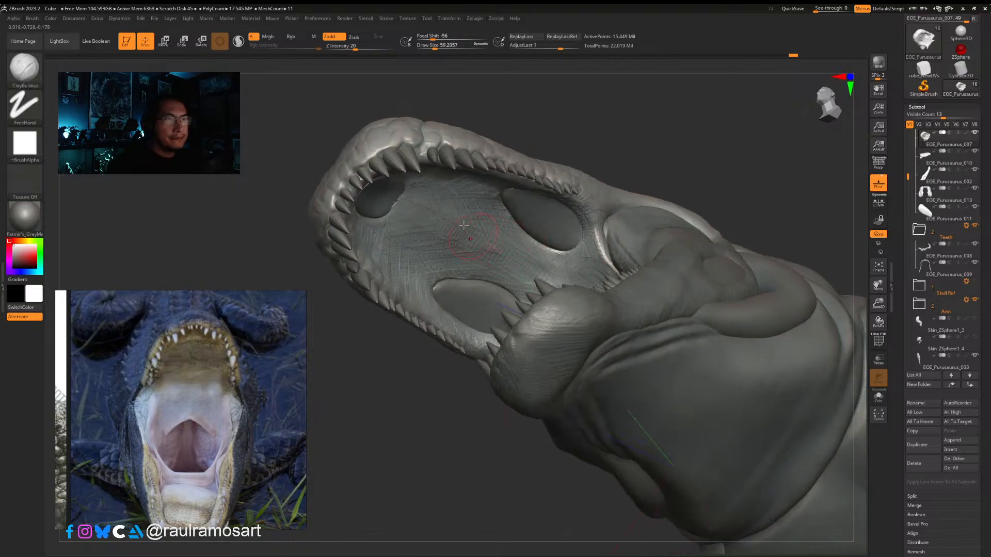
pyautogui.press('s')
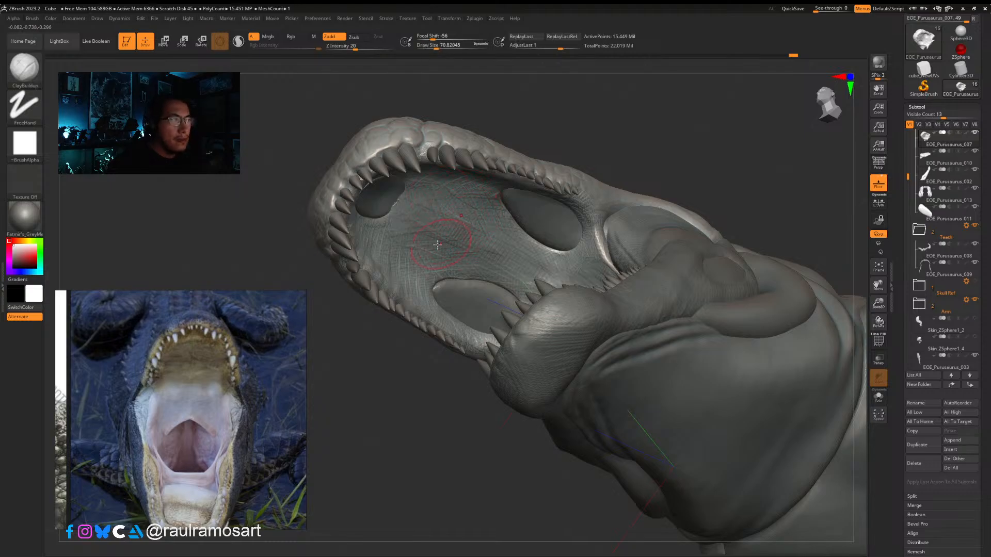
# Step: Choose the Displace brush with the DragRect stroke and Alpha 08
pyautogui.press('b')
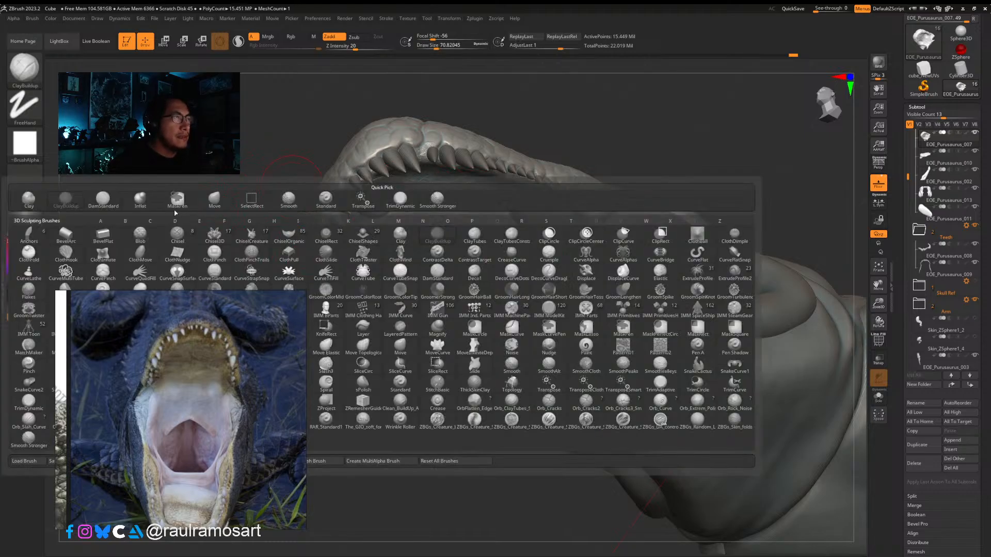
pyautogui.click(586, 272)
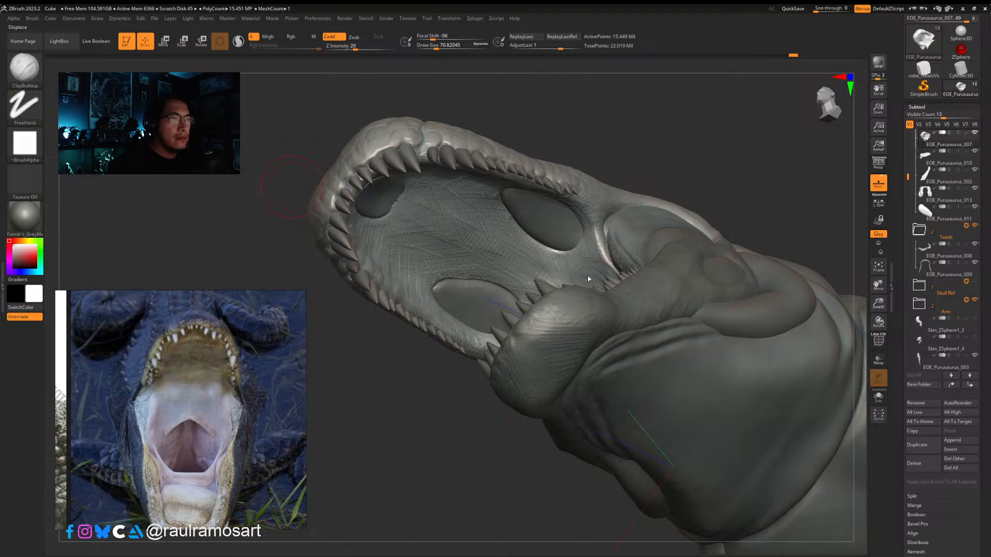
pyautogui.click(16, 117)
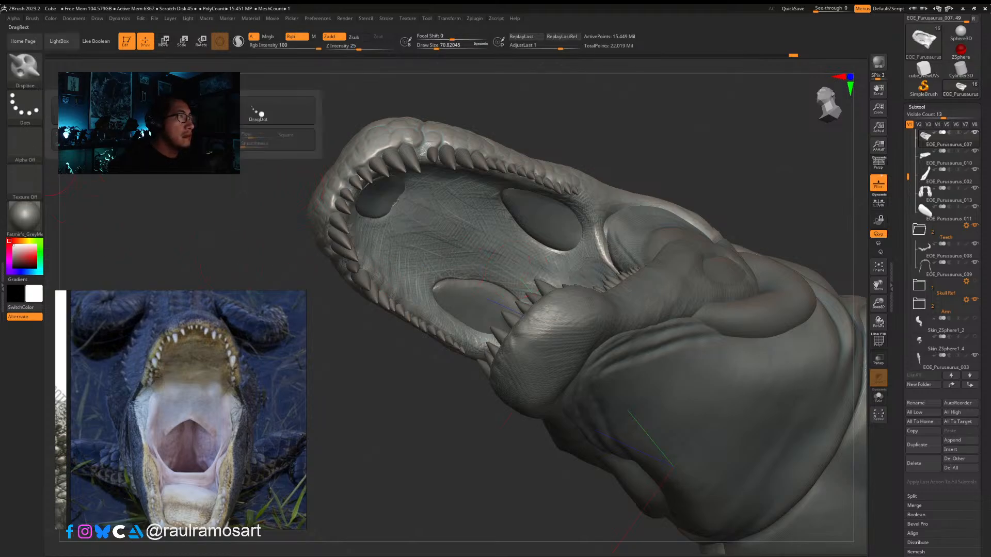
pyautogui.click(109, 111)
pyautogui.click(24, 145)
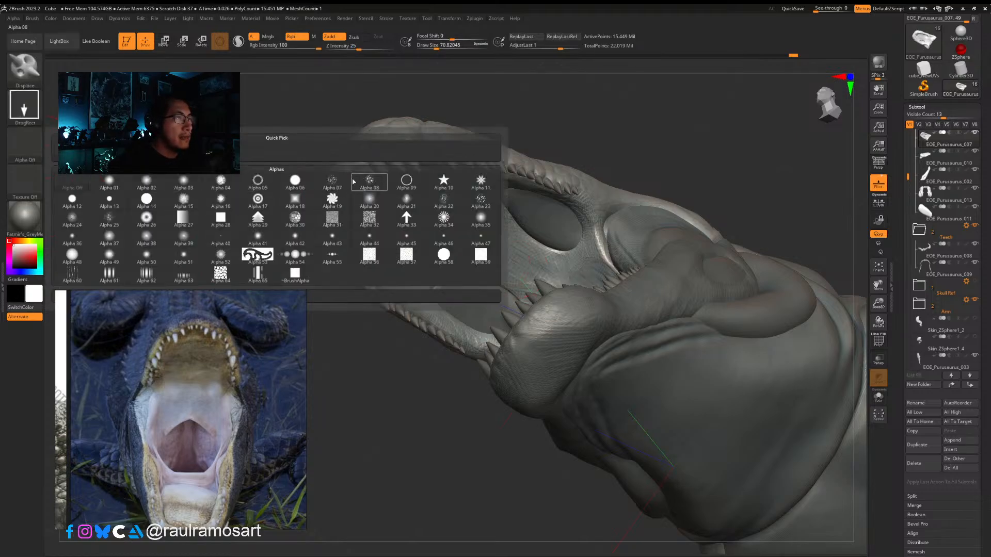
pyautogui.click(371, 184)
# Step: Try stamping the Alpha 08 bump pattern onto the middle of the palate with the Displace brush
pyautogui.moveTo(537, 237); pyautogui.dragTo(482, 224, button='right')
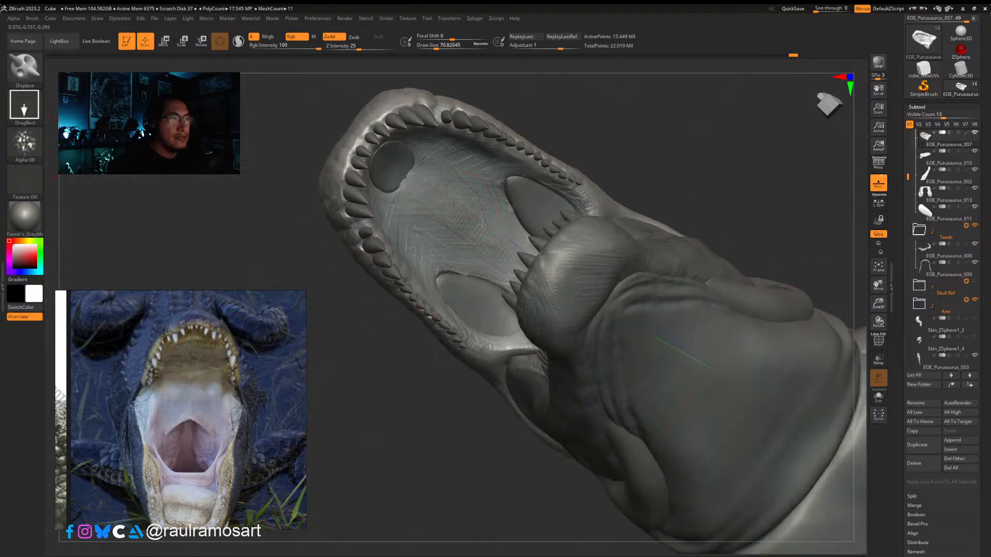
pyautogui.moveTo(458, 219); pyautogui.dragTo(472, 254)
pyautogui.hotkey('ctrl', 'z')
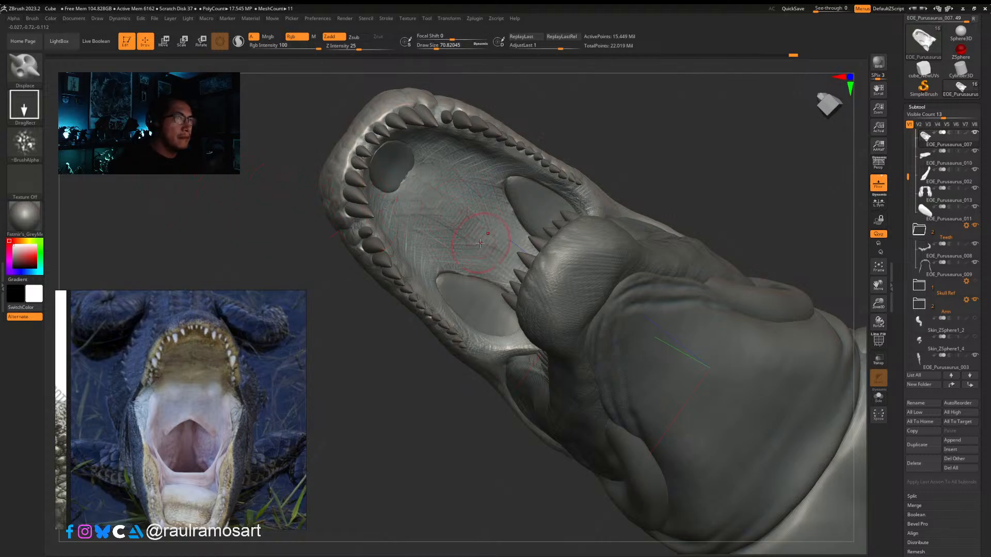
pyautogui.moveTo(463, 234)
pyautogui.mouseDown()
pyautogui.moveTo(475, 254)
pyautogui.moveTo(452, 228)
pyautogui.mouseUp()
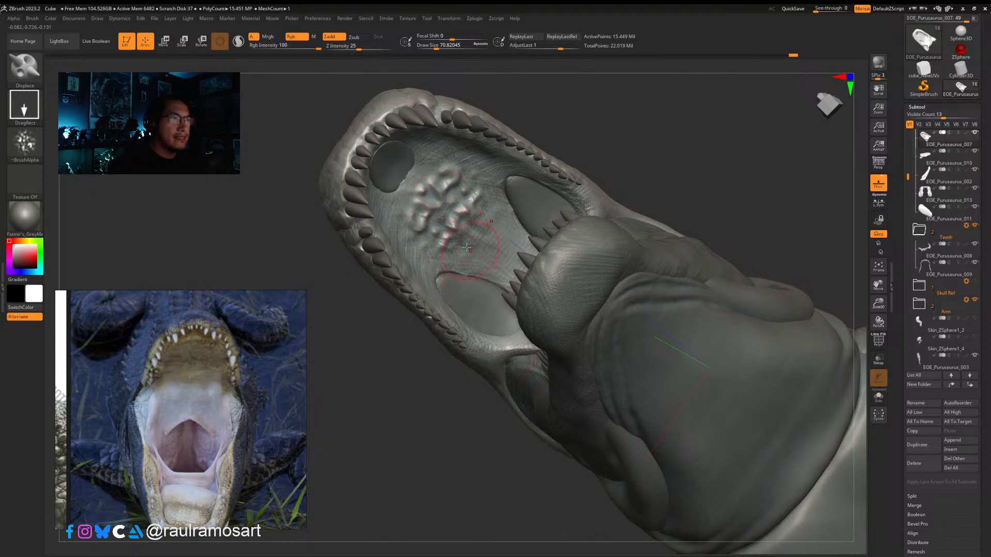
pyautogui.moveTo(466, 247)
pyautogui.mouseDown(button='right')
pyautogui.moveTo(506, 196)
pyautogui.moveTo(370, 240)
pyautogui.mouseUp(button='right')
pyautogui.moveTo(411, 203); pyautogui.dragTo(532, 250, button='right')
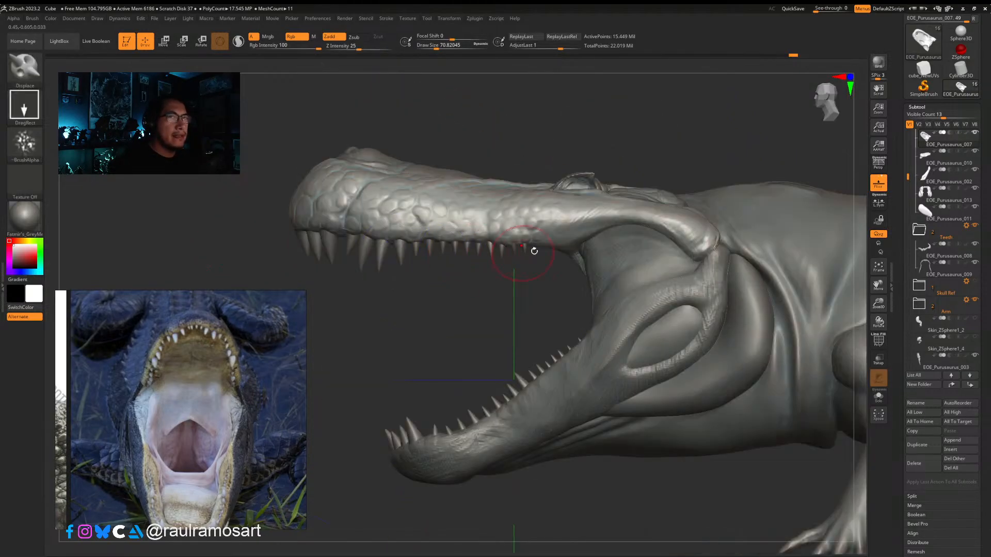
# Step: Find and launch the Epic Pen annotation app
pyautogui.press('super')
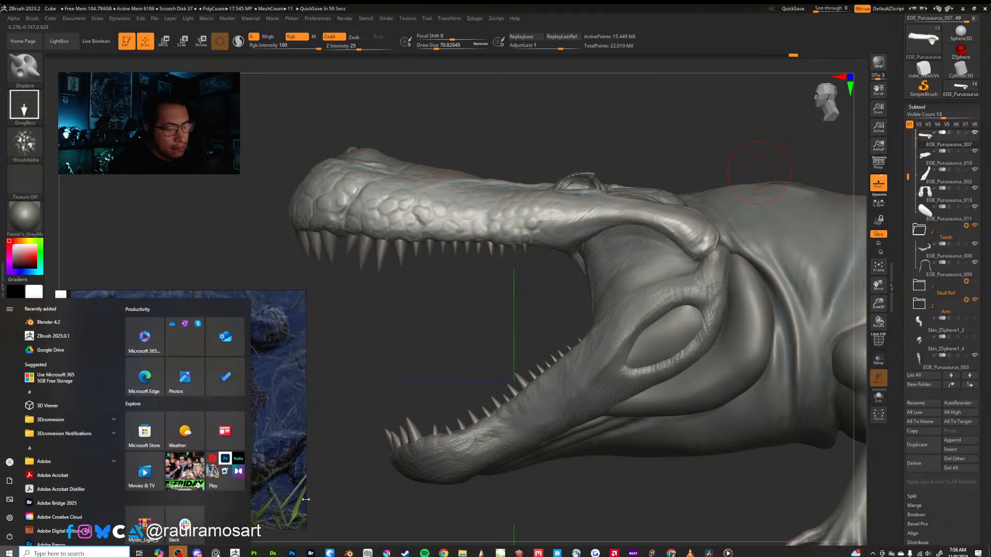
pyautogui.write('epo')
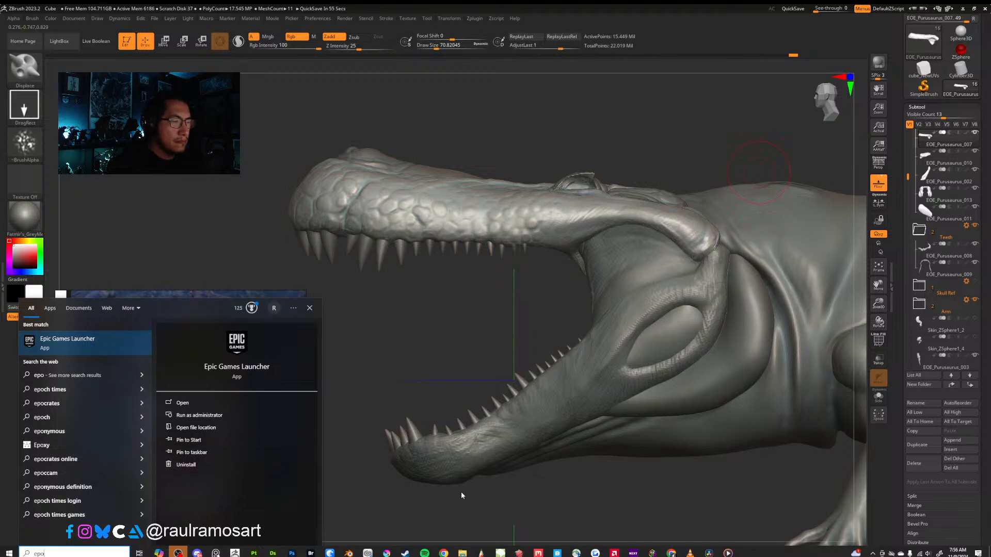
pyautogui.press('BackSpace')
pyautogui.write('ic Pen')
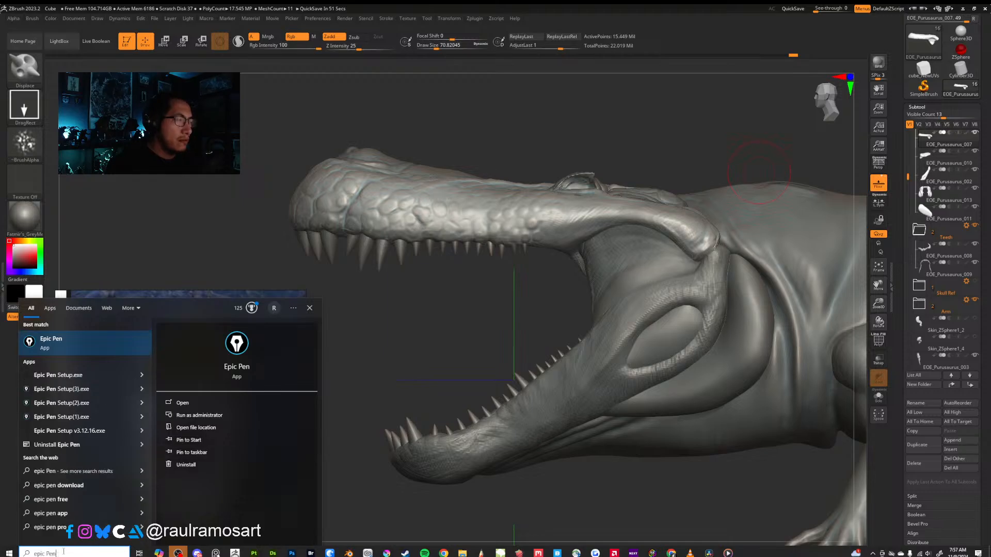
pyautogui.click(100, 339)
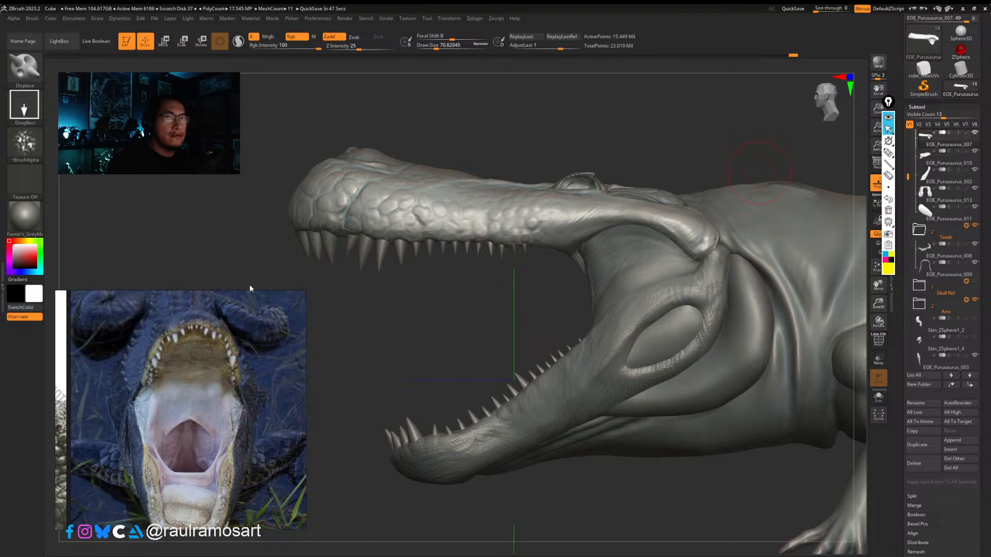
# Step: Activate Epic Pen's drawing tool, move its toolbar clear of the viewport controls, and turn the creature's open mouth into a side view
pyautogui.click(888, 153)
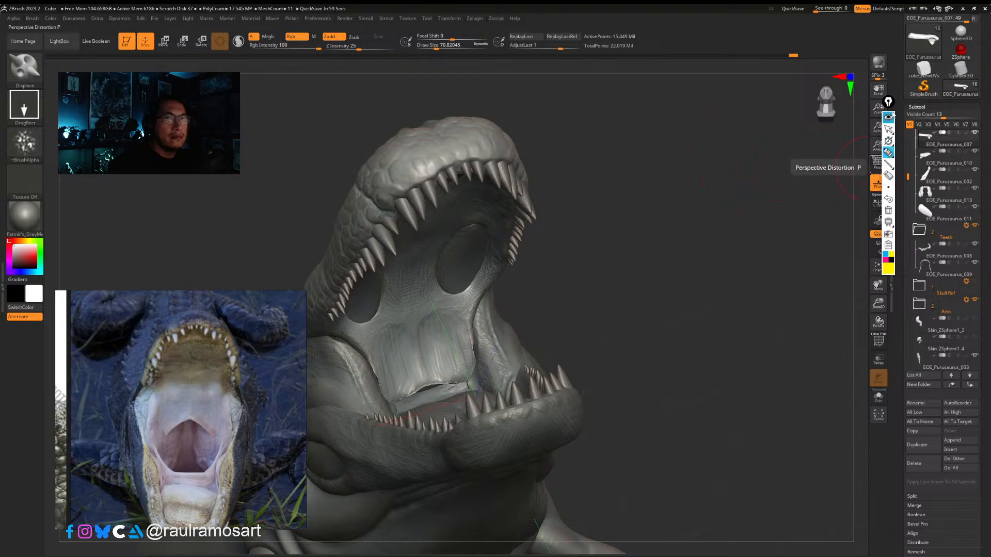
pyautogui.moveTo(888, 101); pyautogui.dragTo(763, 92)
pyautogui.click(760, 107)
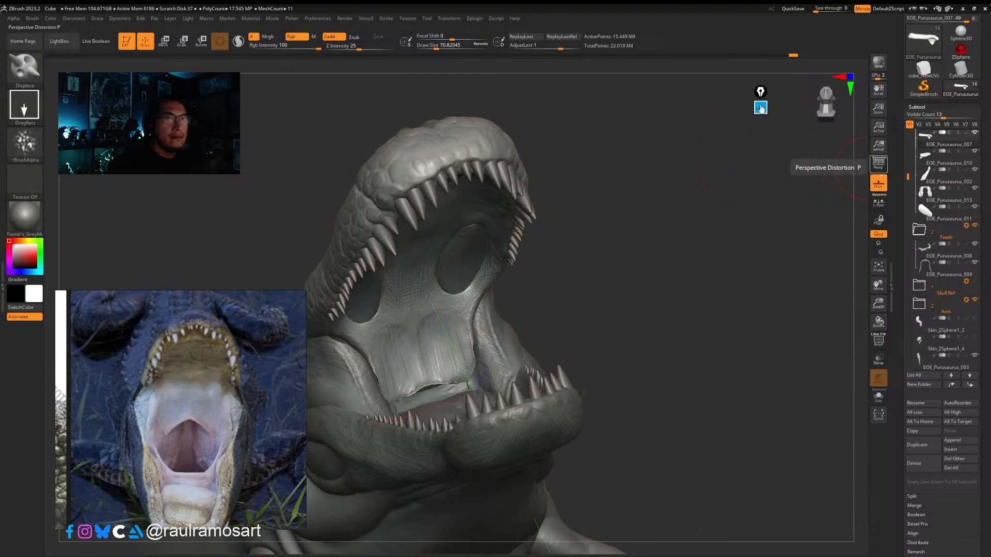
pyautogui.click(761, 107)
pyautogui.moveTo(662, 175); pyautogui.dragTo(681, 160)
# Step: Sketch a red curved wedge from the throat flap with small marks beside it over the crocodile reference photo
pyautogui.press('ctrl')
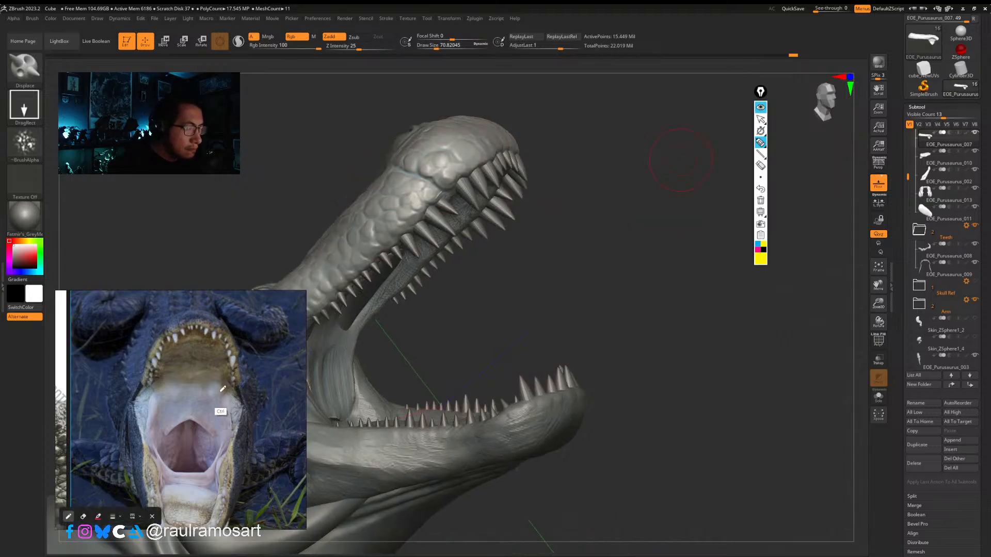
pyautogui.moveTo(151, 405)
pyautogui.mouseDown()
pyautogui.moveTo(244, 326)
pyautogui.moveTo(238, 405)
pyautogui.mouseUp()
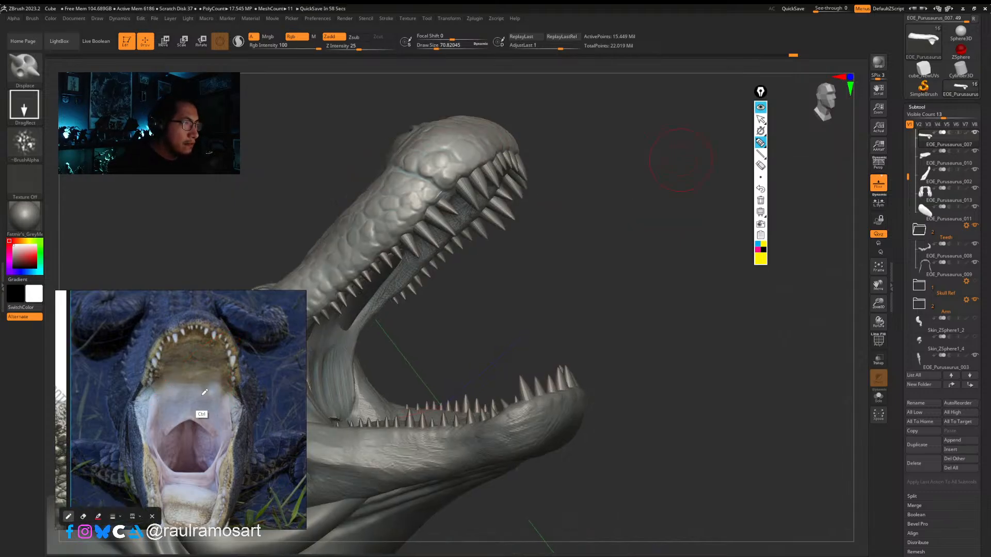
pyautogui.moveTo(157, 425)
pyautogui.mouseDown()
pyautogui.moveTo(280, 383)
pyautogui.moveTo(229, 431)
pyautogui.mouseUp()
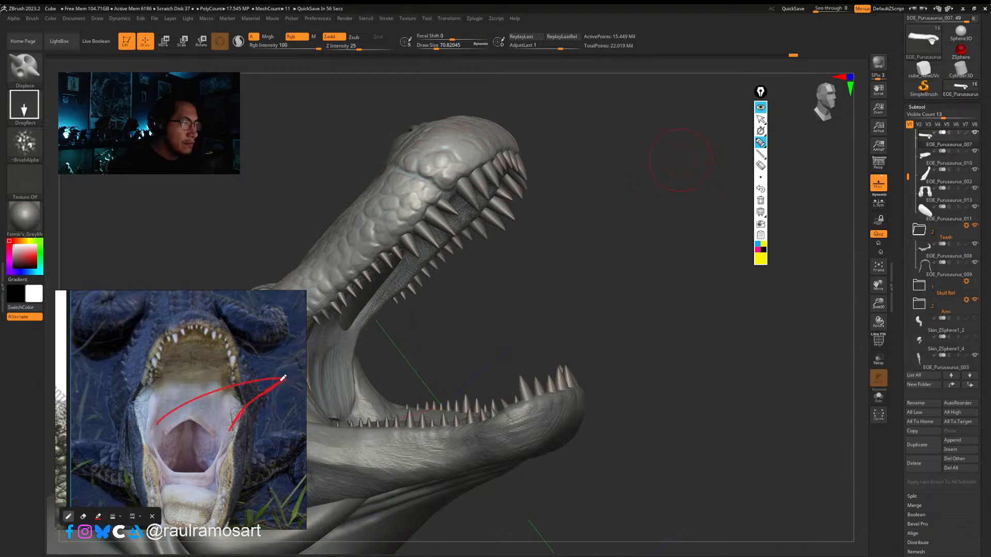
pyautogui.moveTo(297, 386)
pyautogui.mouseDown()
pyautogui.moveTo(261, 424)
pyautogui.moveTo(282, 421)
pyautogui.mouseUp()
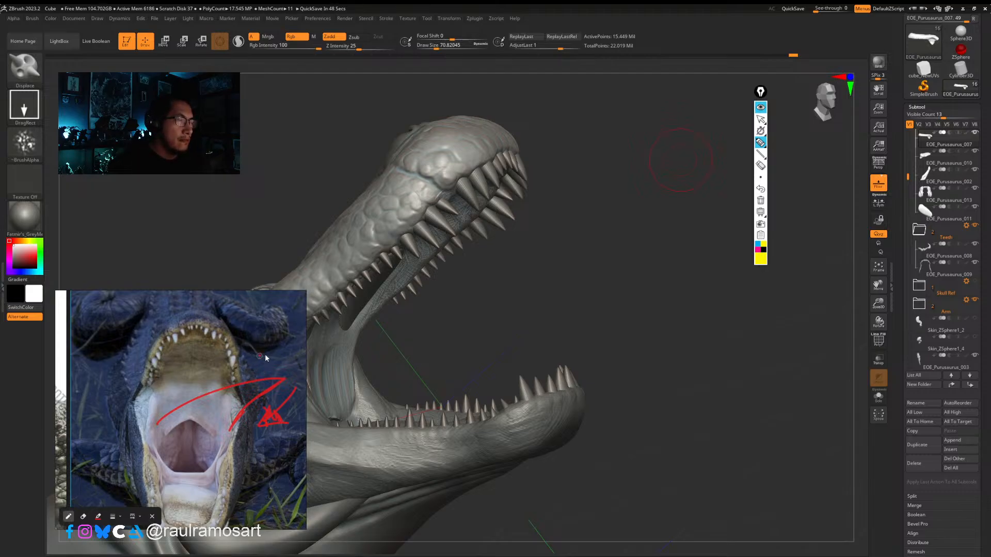
# Step: Remove the first red marks from the reference photo and redraw the wedge higher, across the palate from the jaw corner
pyautogui.hotkey('ctrl', 'z')
pyautogui.hotkey('ctrl', 'z')
pyautogui.hotkey('ctrl', 'z')
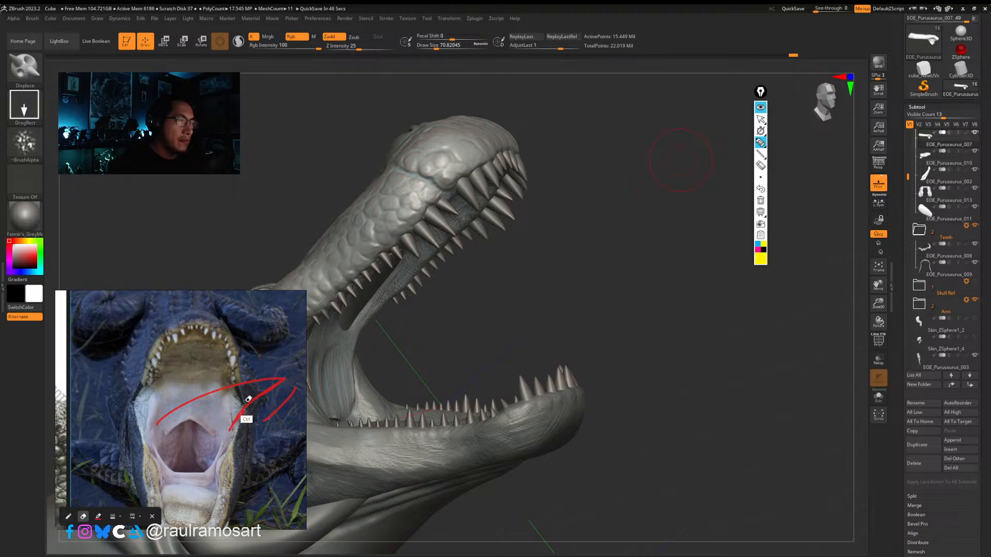
pyautogui.moveTo(124, 419)
pyautogui.mouseDown()
pyautogui.moveTo(178, 373)
pyautogui.moveTo(238, 367)
pyautogui.moveTo(202, 418)
pyautogui.mouseUp()
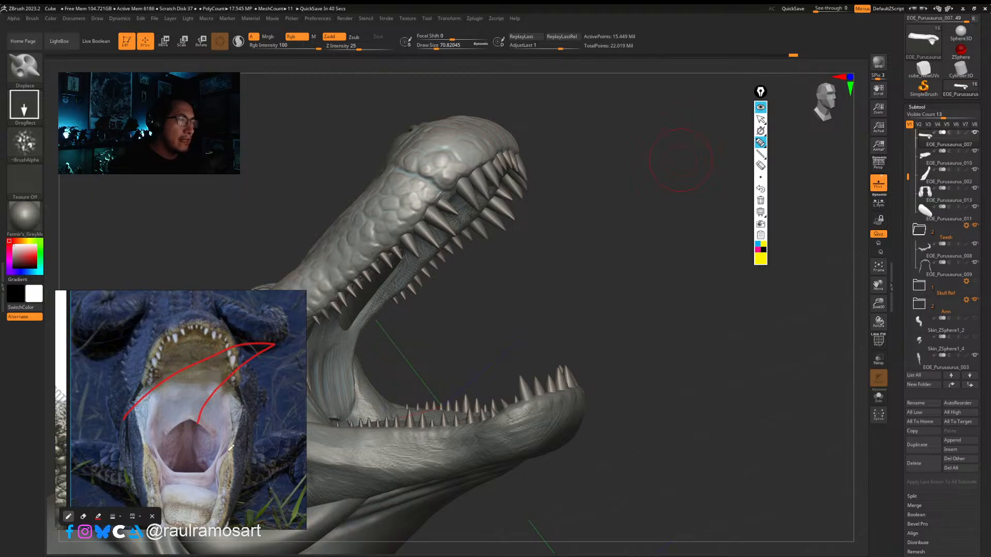
# Step: Clear the red wedge from the crocodile reference photo and collapse the Epic Pen toolbar
pyautogui.hotkey('ctrl', 'z')
pyautogui.click(760, 107)
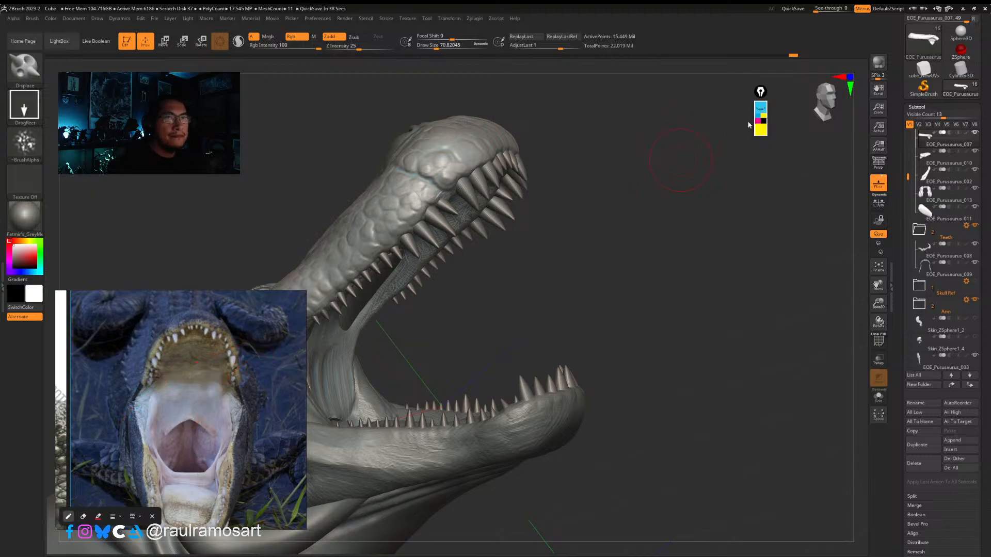
# Step: Smooth the middle of the palate between the two oval openings
pyautogui.moveTo(615, 268); pyautogui.dragTo(411, 283)
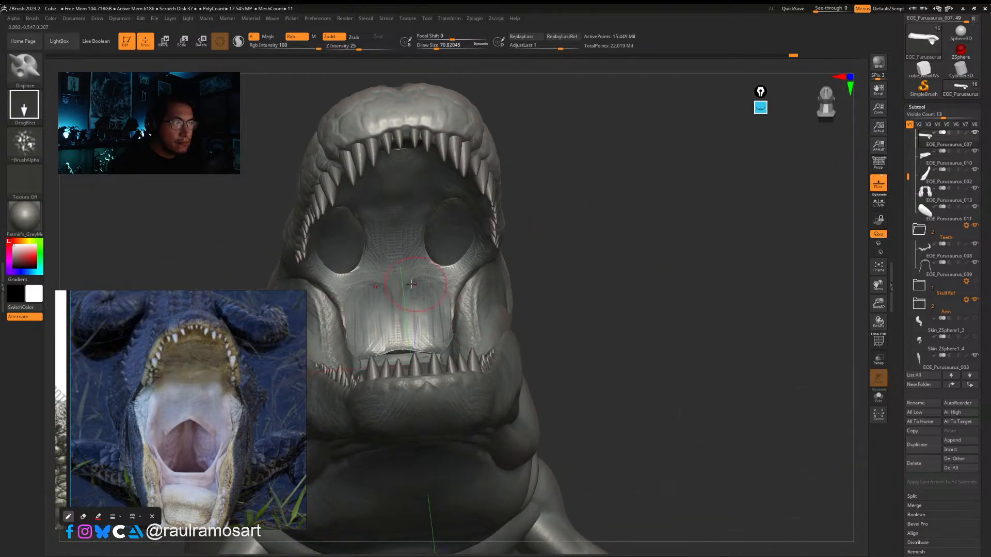
pyautogui.moveTo(411, 284)
pyautogui.keyDown('alt'); pyautogui.mouseDown(button='right')
pyautogui.moveTo(470, 332)
pyautogui.moveTo(467, 276)
pyautogui.mouseUp(button='right'); pyautogui.keyUp('alt')
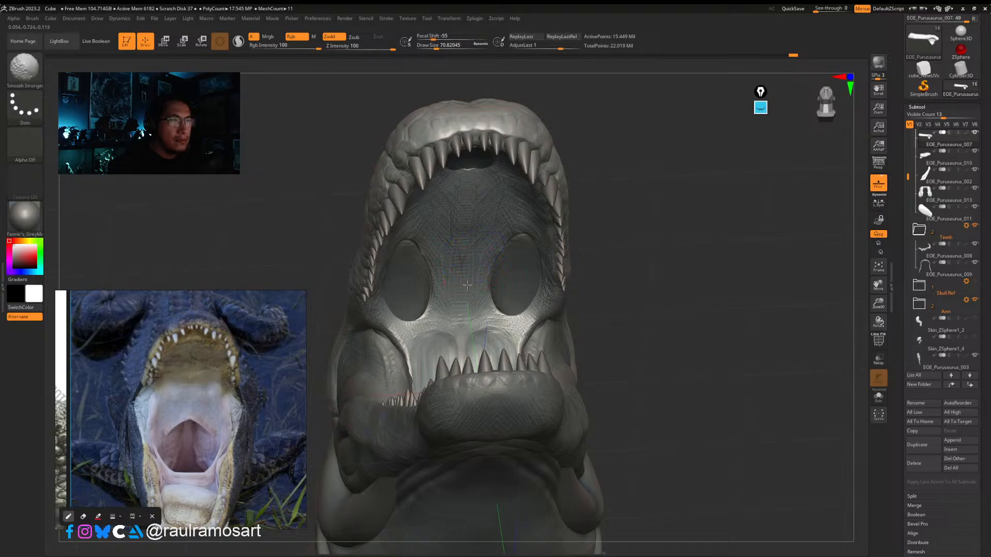
pyautogui.keyDown('shift'); pyautogui.moveTo(470, 261); pyautogui.dragTo(466, 289); pyautogui.keyUp('shift')
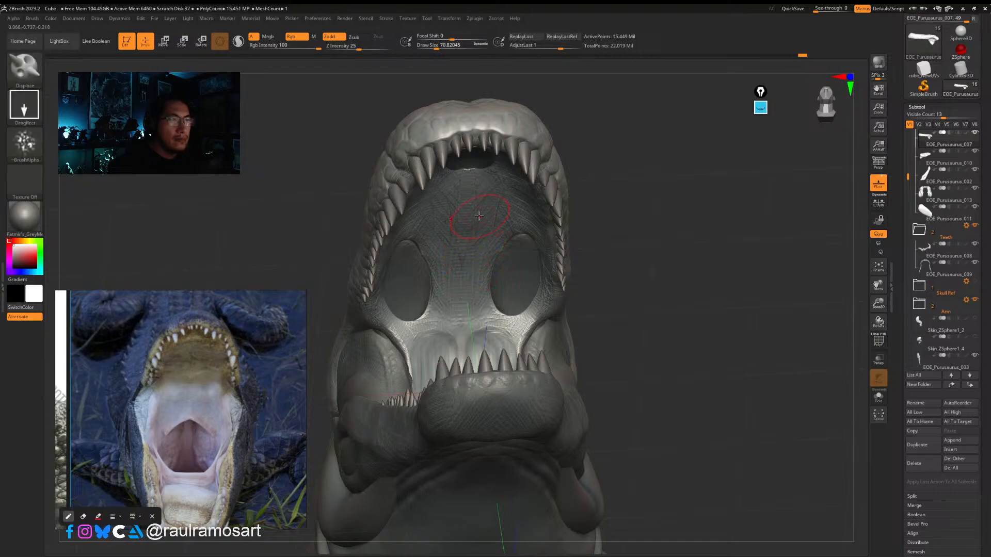
pyautogui.moveTo(479, 209)
pyautogui.mouseDown(button='right')
pyautogui.moveTo(481, 196)
pyautogui.moveTo(477, 206)
pyautogui.mouseUp(button='right')
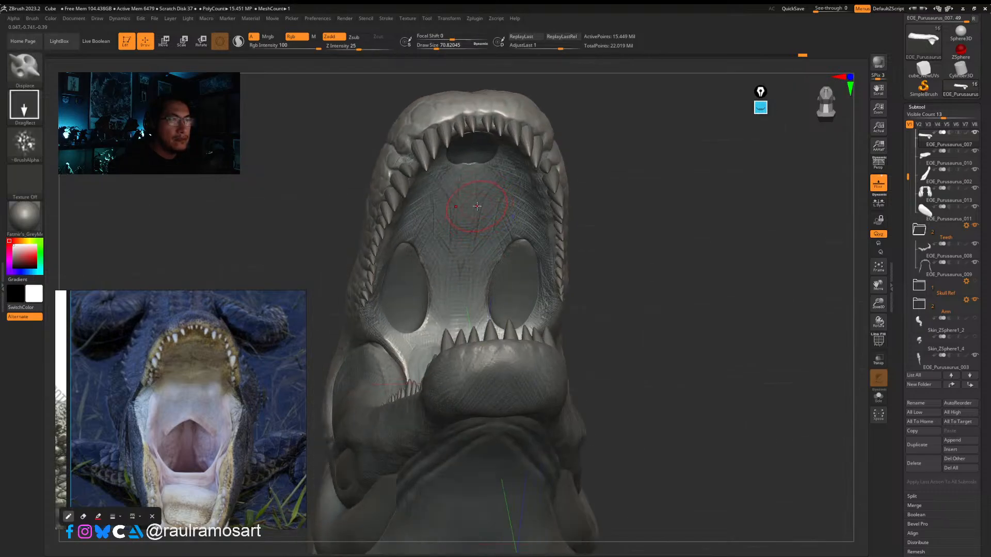
# Step: Build up the palate with the ClayBuildup brush, stroking along its sides from the front opening back to the oval openings
pyautogui.press('b')
pyautogui.press('c')
pyautogui.press('b')
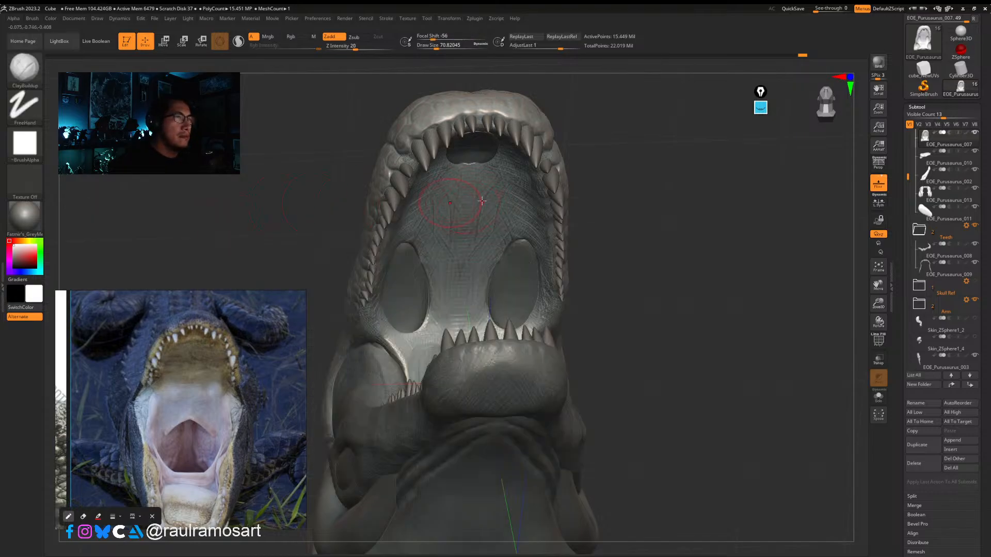
pyautogui.moveTo(479, 164); pyautogui.dragTo(436, 157, button='right')
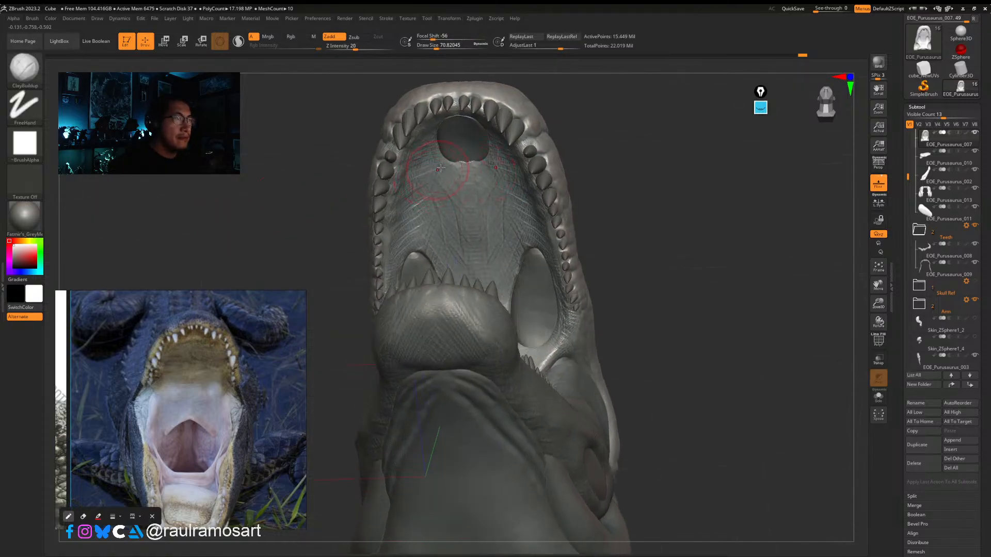
pyautogui.press('s')
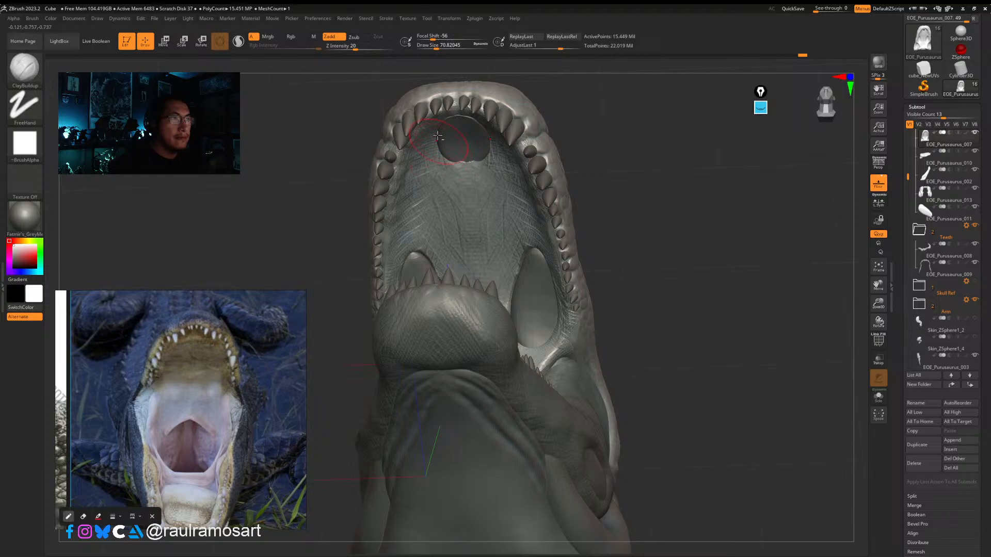
pyautogui.moveTo(421, 158)
pyautogui.mouseDown()
pyautogui.moveTo(432, 209)
pyautogui.moveTo(416, 206)
pyautogui.mouseUp()
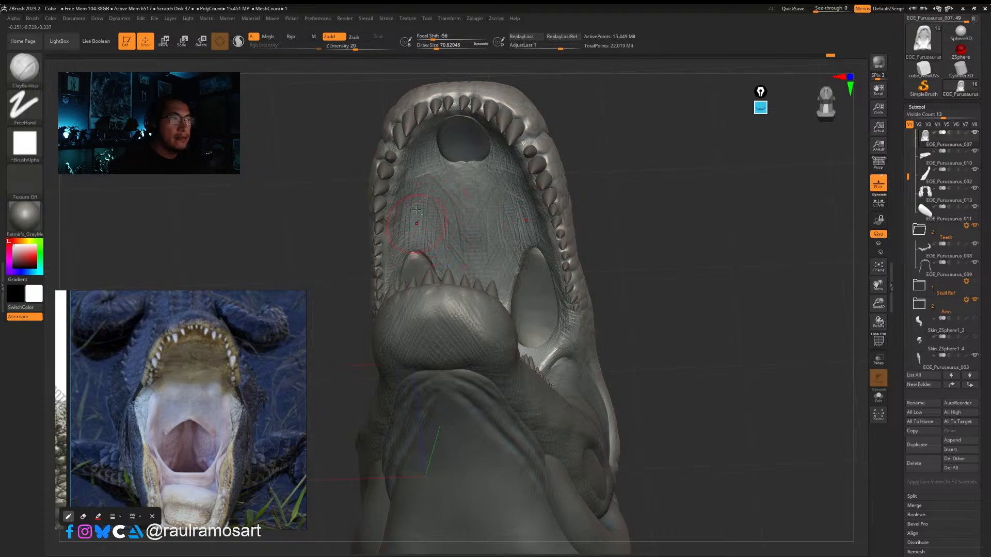
pyautogui.moveTo(403, 255); pyautogui.dragTo(421, 256)
# Step: Select the EOE_Purusaurus_003 tissue inside the oval palate openings and build up clay strokes across its surface
pyautogui.moveTo(420, 255)
pyautogui.mouseDown(button='right')
pyautogui.moveTo(439, 216)
pyautogui.moveTo(399, 239)
pyautogui.mouseUp(button='right')
pyautogui.keyDown('alt'); pyautogui.click(405, 234); pyautogui.keyUp('alt')
pyautogui.moveTo(400, 239); pyautogui.dragTo(409, 300)
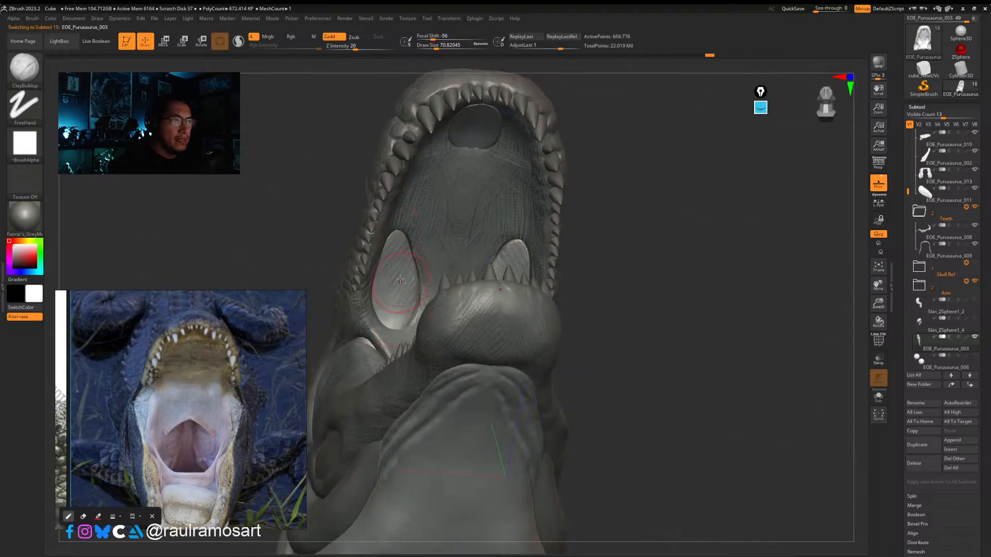
pyautogui.moveTo(384, 281); pyautogui.dragTo(393, 249, button='right')
pyautogui.moveTo(376, 278)
pyautogui.mouseDown()
pyautogui.moveTo(387, 283)
pyautogui.moveTo(401, 325)
pyautogui.moveTo(407, 273)
pyautogui.mouseUp()
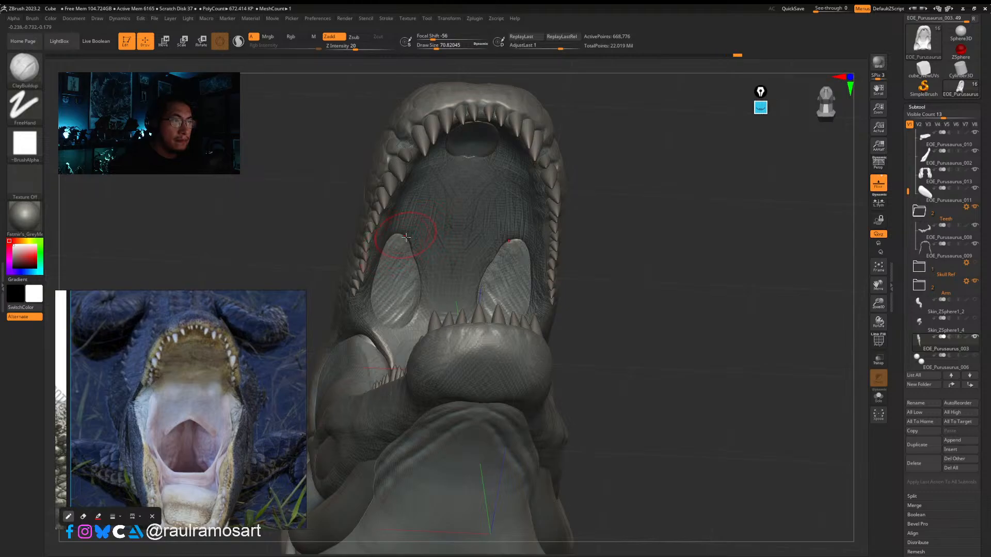
# Step: Layer more clay strokes over the tissue in the oval palate openings from several angles, and undo the last stroke
pyautogui.moveTo(396, 281)
pyautogui.mouseDown()
pyautogui.moveTo(405, 312)
pyautogui.moveTo(422, 289)
pyautogui.mouseUp()
pyautogui.moveTo(413, 302)
pyautogui.mouseDown()
pyautogui.moveTo(407, 315)
pyautogui.moveTo(416, 284)
pyautogui.moveTo(399, 241)
pyautogui.moveTo(413, 302)
pyautogui.moveTo(382, 281)
pyautogui.moveTo(413, 304)
pyautogui.mouseUp()
pyautogui.moveTo(403, 267); pyautogui.dragTo(407, 281)
pyautogui.moveTo(408, 282)
pyautogui.mouseDown(button='right')
pyautogui.moveTo(331, 268)
pyautogui.moveTo(399, 258)
pyautogui.mouseUp(button='right')
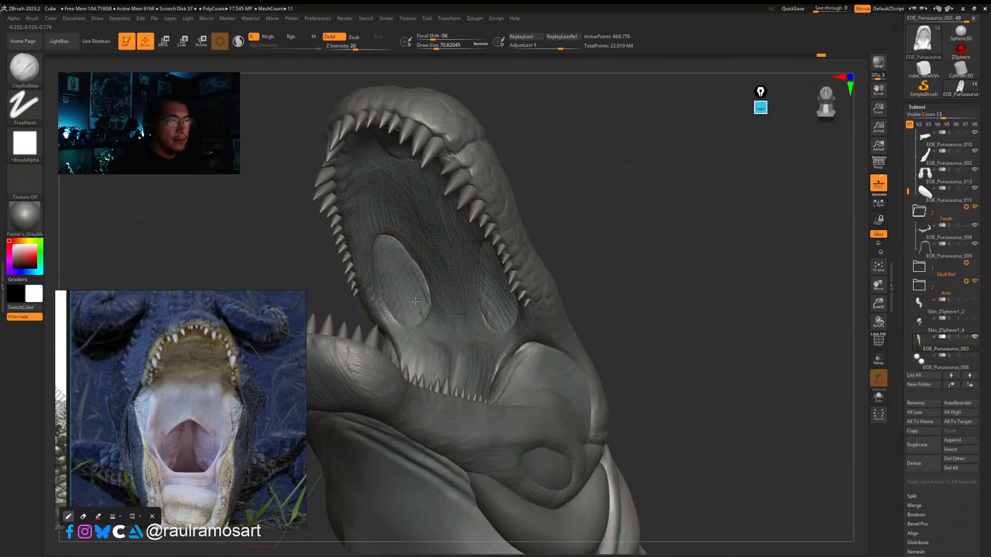
pyautogui.moveTo(415, 301)
pyautogui.mouseDown()
pyautogui.moveTo(429, 292)
pyautogui.moveTo(406, 286)
pyautogui.moveTo(397, 258)
pyautogui.moveTo(395, 281)
pyautogui.mouseUp()
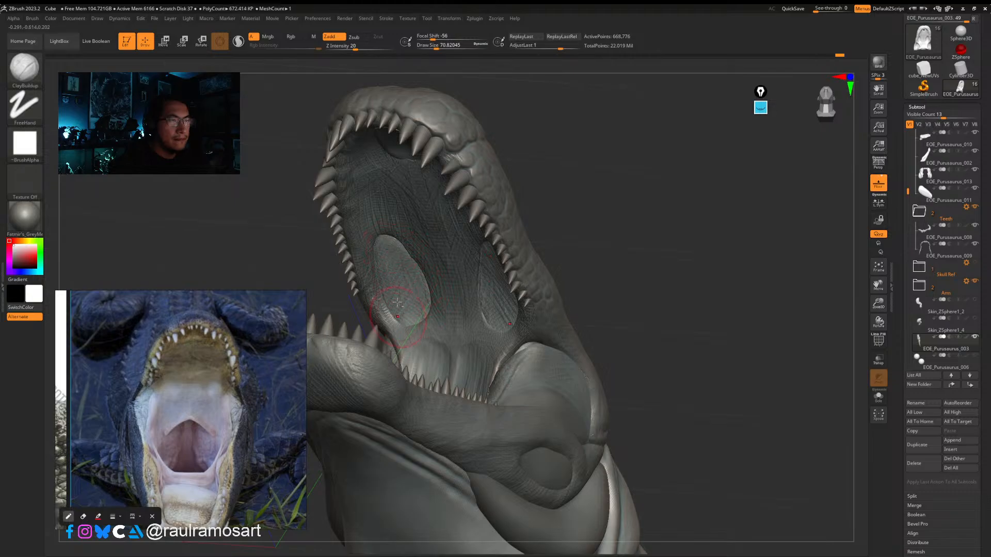
pyautogui.moveTo(399, 274); pyautogui.dragTo(411, 250, button='right')
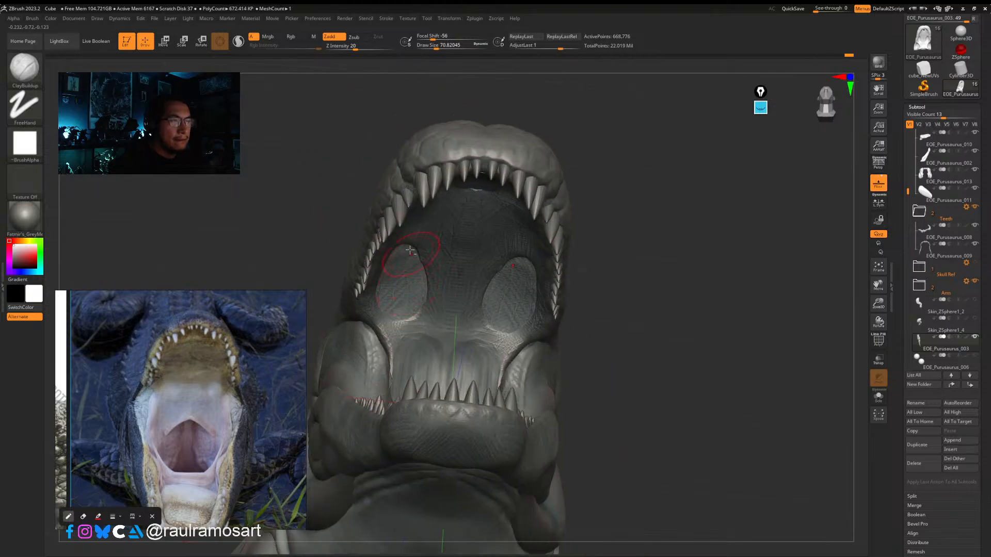
pyautogui.hotkey('ctrl', 'z')
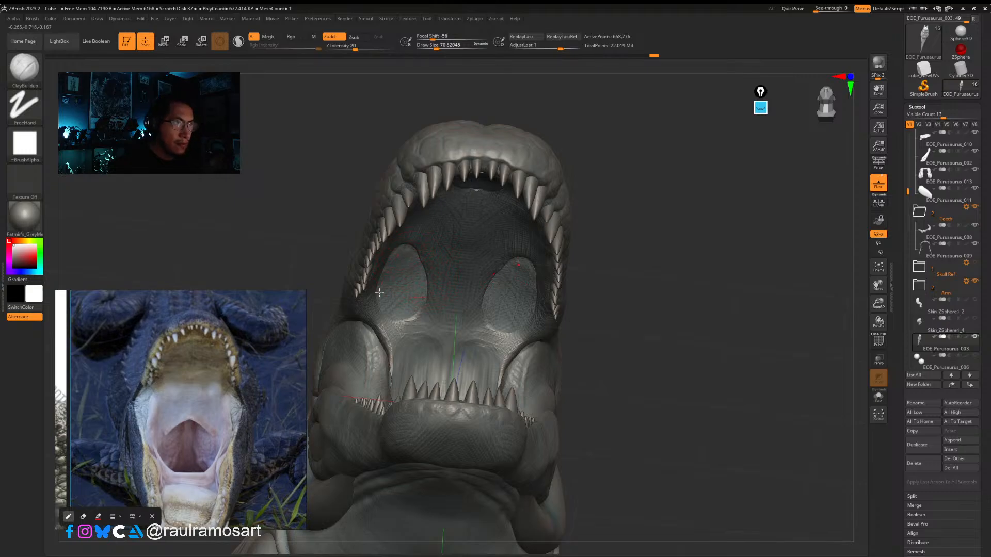
pyautogui.moveTo(421, 268); pyautogui.dragTo(421, 237, button='right')
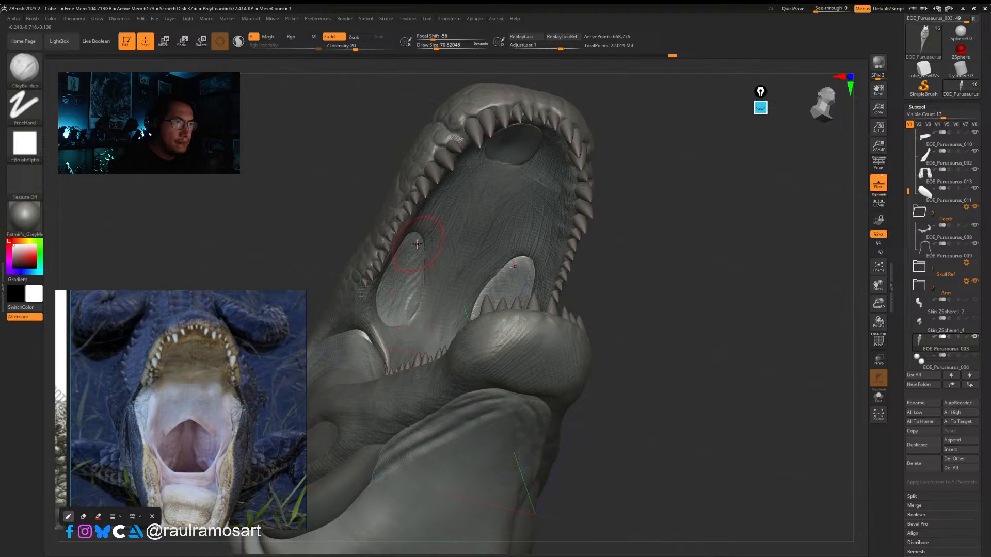
# Step: Compare the creature's open mouth from the front with the crocodile reference board, examining the throat in the overhead open-mouth photo
pyautogui.keyDown('shift'); pyautogui.moveTo(407, 298); pyautogui.dragTo(409, 324, button='right'); pyautogui.keyUp('shift')
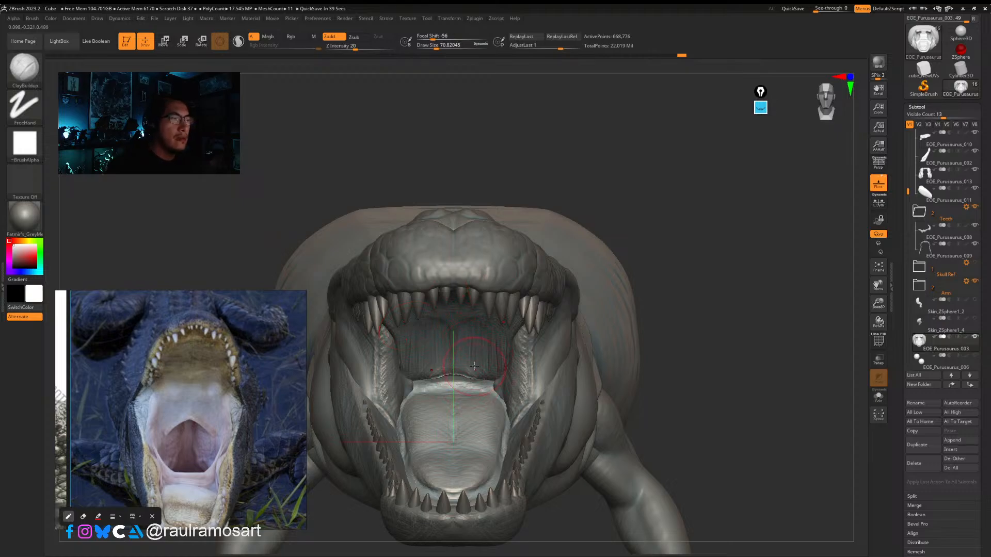
pyautogui.keyDown('alt'); pyautogui.moveTo(465, 367); pyautogui.dragTo(453, 328, button='right'); pyautogui.keyUp('alt')
pyautogui.moveTo(148, 410); pyautogui.dragTo(154, 288, button='right')
pyautogui.scroll(-3, 217, 342)
pyautogui.scroll(-1, 217, 341)
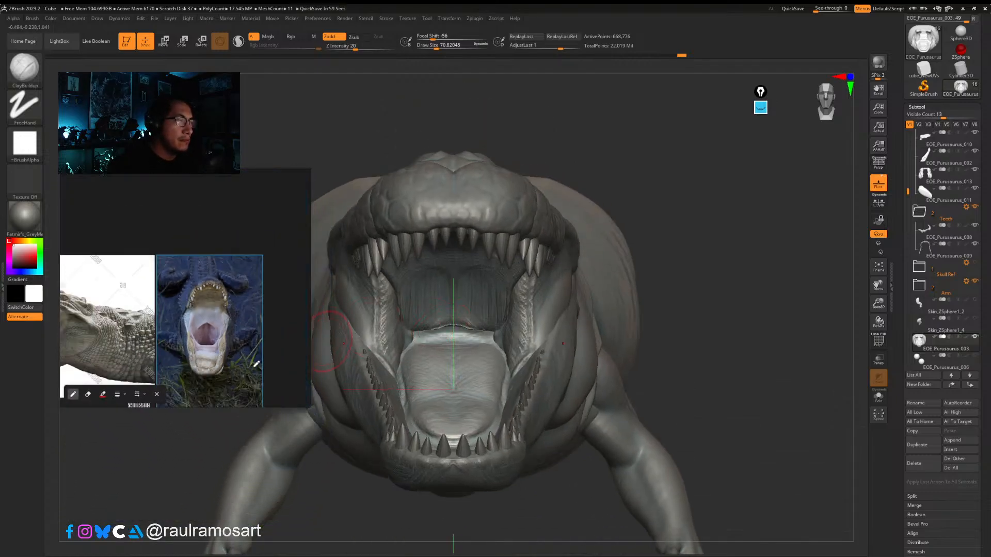
pyautogui.moveTo(133, 355)
pyautogui.mouseDown(button='middle')
pyautogui.moveTo(203, 336)
pyautogui.moveTo(216, 294)
pyautogui.moveTo(219, 336)
pyautogui.mouseUp(button='middle')
pyautogui.scroll(-1, 202, 337)
pyautogui.scroll(1, 217, 291)
pyautogui.scroll(1, 217, 289)
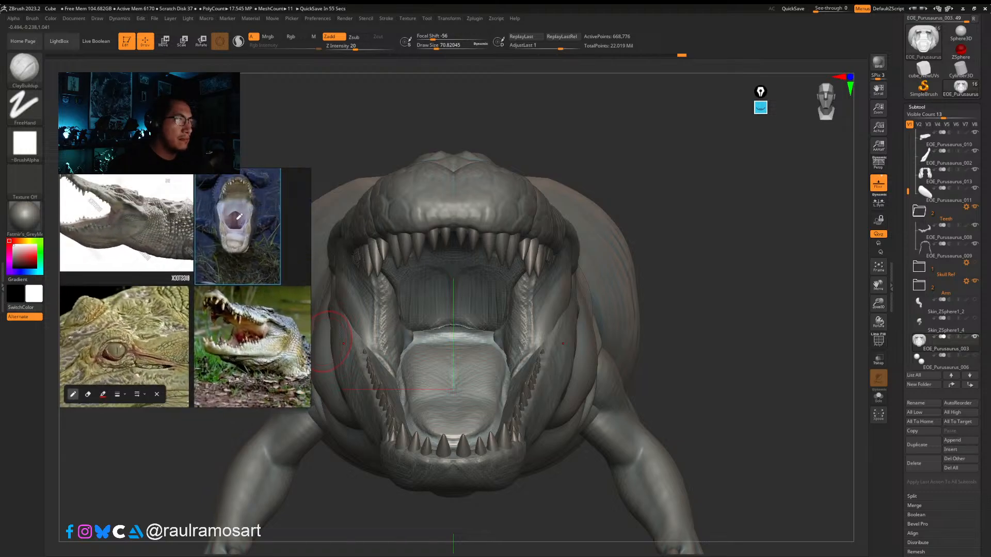
pyautogui.scroll(3, 239, 217)
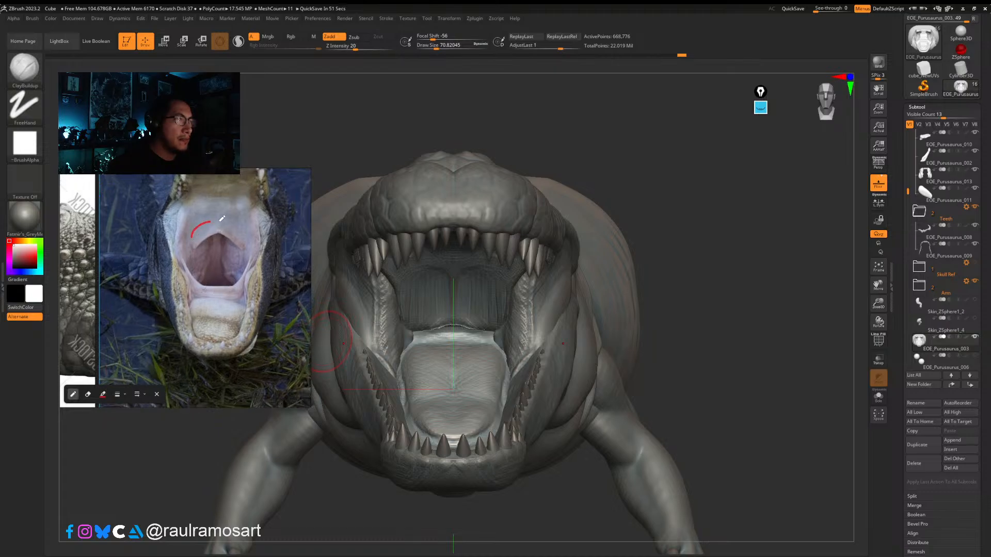
# Step: Mark the arch of the throat flap on the reference photo with temporary red strokes, clearing them after each pass
pyautogui.moveTo(219, 221); pyautogui.dragTo(253, 242)
pyautogui.rightClick(253, 241)
pyautogui.moveTo(185, 254)
pyautogui.mouseDown()
pyautogui.moveTo(190, 229)
pyautogui.moveTo(247, 229)
pyautogui.mouseUp()
pyautogui.rightClick(216, 264)
# Step: Browse the reference board for the front-facing crocodile photo on a black background and examine its open mouth
pyautogui.scroll(-4, 209, 275)
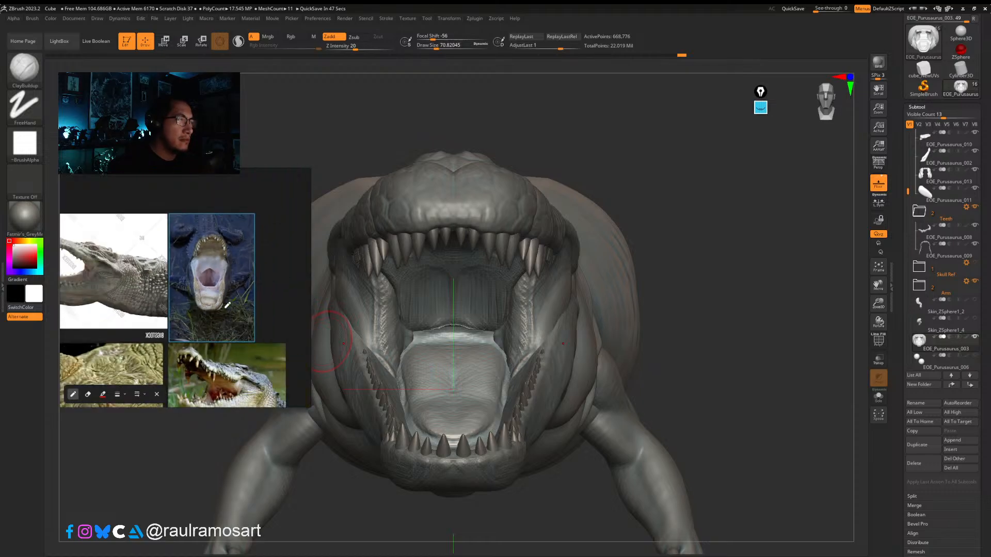
pyautogui.moveTo(173, 304); pyautogui.dragTo(222, 292, button='middle')
pyautogui.scroll(-3, 203, 315)
pyautogui.moveTo(105, 342); pyautogui.dragTo(184, 316, button='middle')
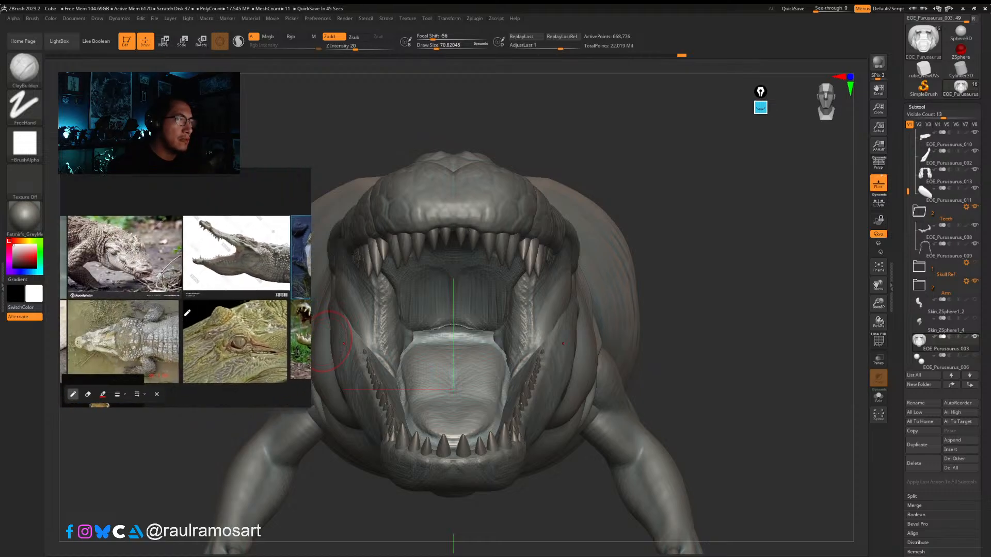
pyautogui.scroll(-2, 188, 312)
pyautogui.moveTo(108, 324); pyautogui.dragTo(187, 314, button='middle')
pyautogui.scroll(-4, 188, 314)
pyautogui.moveTo(196, 360); pyautogui.dragTo(193, 313, button='middle')
pyautogui.scroll(4, 194, 311)
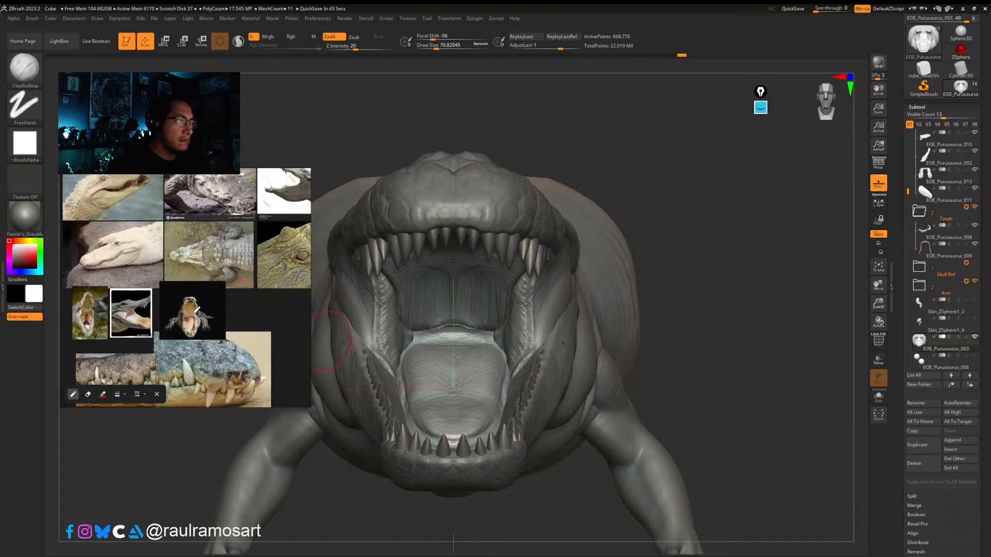
pyautogui.scroll(6, 194, 312)
pyautogui.moveTo(187, 356); pyautogui.dragTo(203, 310, button='middle')
pyautogui.scroll(2, 204, 325)
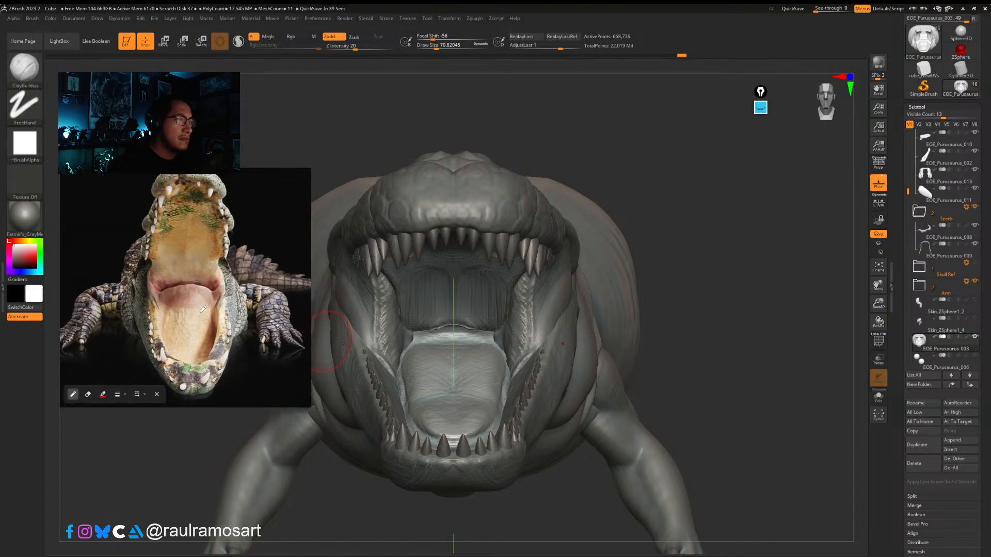
pyautogui.click(761, 107)
pyautogui.click(761, 108)
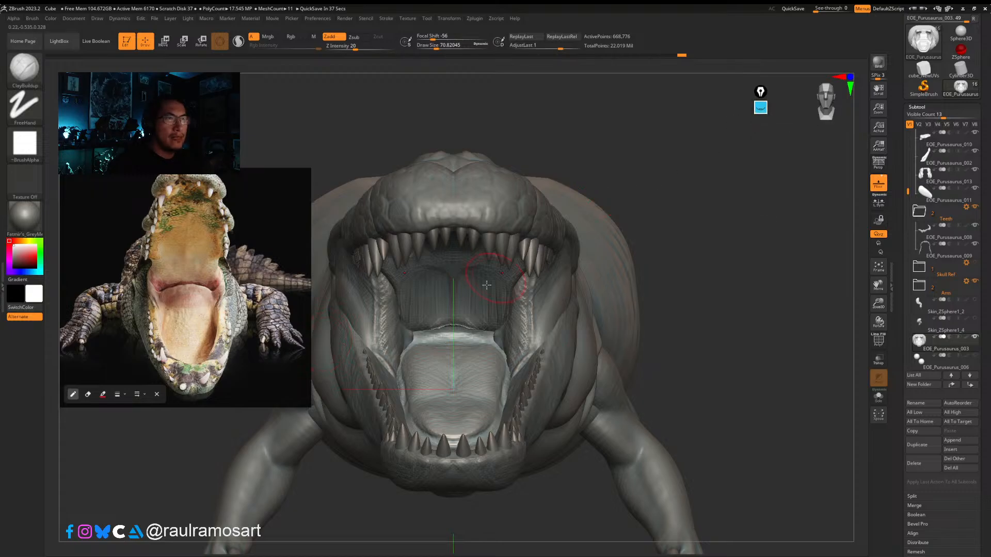
# Step: Select the palate mesh EOE_Purusaurus_007 and build up clay strokes on the back of the throat, reducing the brush size to about 54
pyautogui.keyDown('alt'); pyautogui.click(450, 309); pyautogui.keyUp('alt')
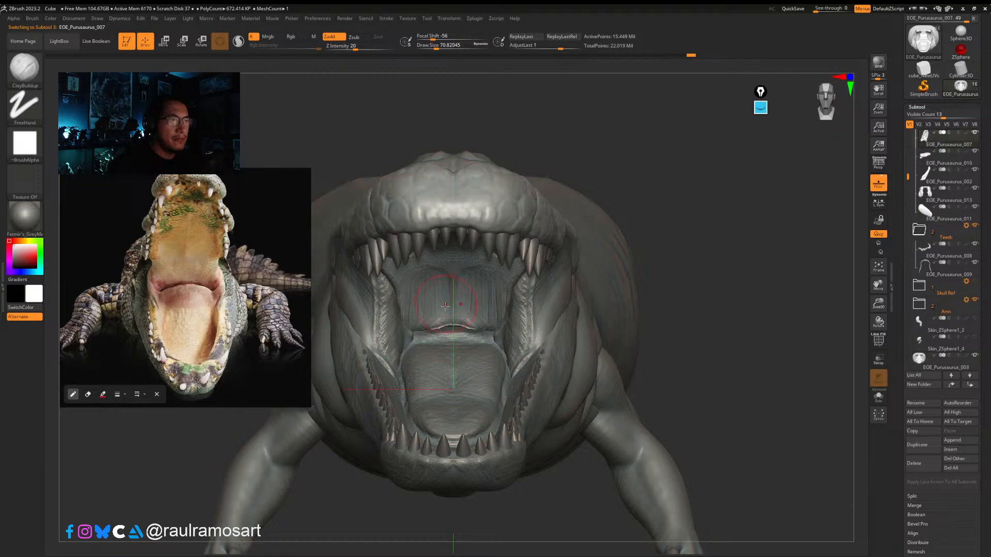
pyautogui.moveTo(443, 310)
pyautogui.mouseDown()
pyautogui.moveTo(441, 302)
pyautogui.moveTo(421, 318)
pyautogui.moveTo(418, 273)
pyautogui.mouseUp()
pyautogui.moveTo(416, 306); pyautogui.dragTo(402, 269, button='right')
pyautogui.moveTo(388, 261)
pyautogui.mouseDown()
pyautogui.moveTo(411, 287)
pyautogui.moveTo(416, 261)
pyautogui.moveTo(414, 279)
pyautogui.moveTo(418, 273)
pyautogui.mouseUp()
pyautogui.press('[')
pyautogui.moveTo(418, 272); pyautogui.dragTo(403, 301, button='right')
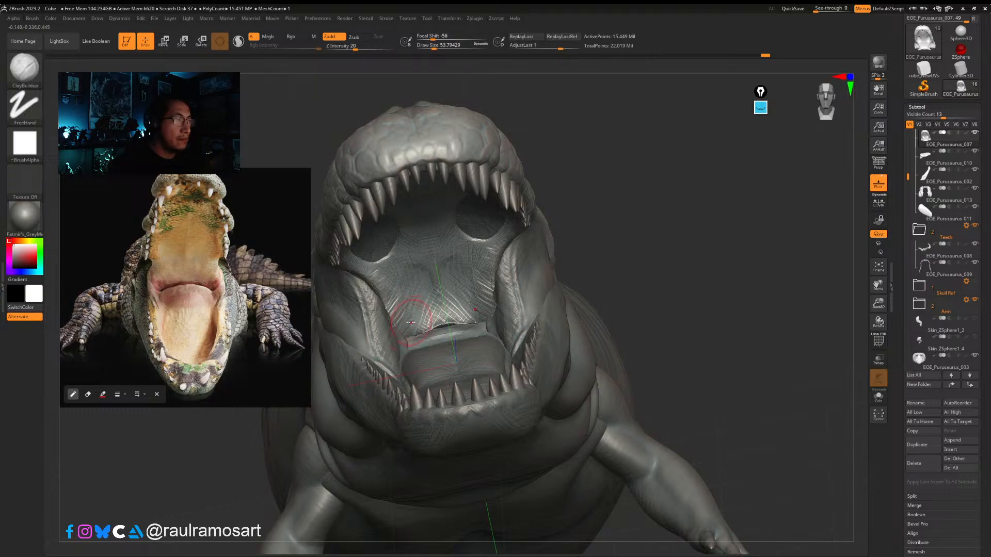
# Step: Select the jaw-corner tissue EOE_Purusaurus_013 and build up clay strokes where it meets the throat, undoing the last stroke
pyautogui.moveTo(415, 331); pyautogui.dragTo(404, 339, button='right')
pyautogui.keyDown('alt'); pyautogui.click(404, 339); pyautogui.keyUp('alt')
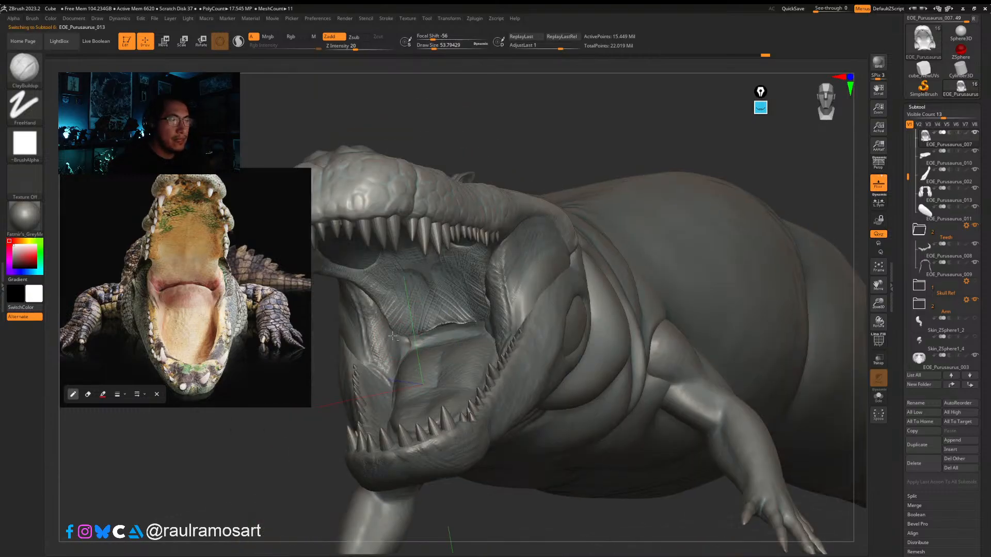
pyautogui.moveTo(404, 339); pyautogui.dragTo(422, 336)
pyautogui.moveTo(424, 332); pyautogui.dragTo(410, 347, button='right')
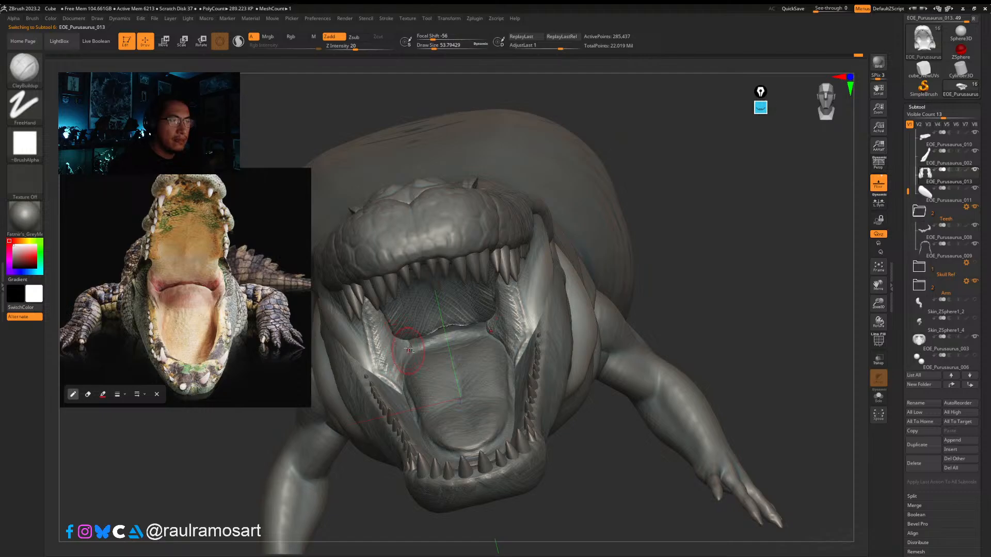
pyautogui.moveTo(407, 350); pyautogui.dragTo(410, 346, button='right')
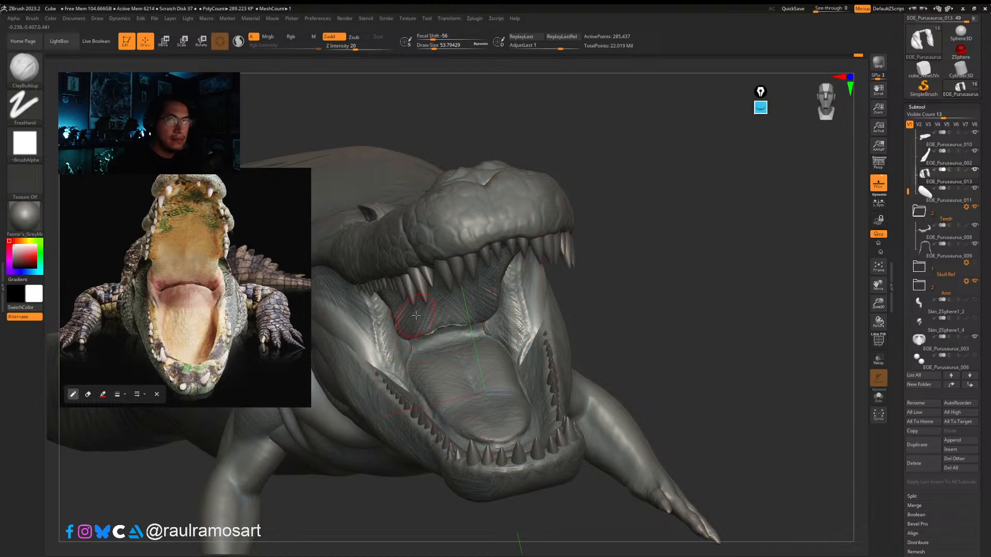
pyautogui.moveTo(522, 314); pyautogui.dragTo(510, 311, button='right')
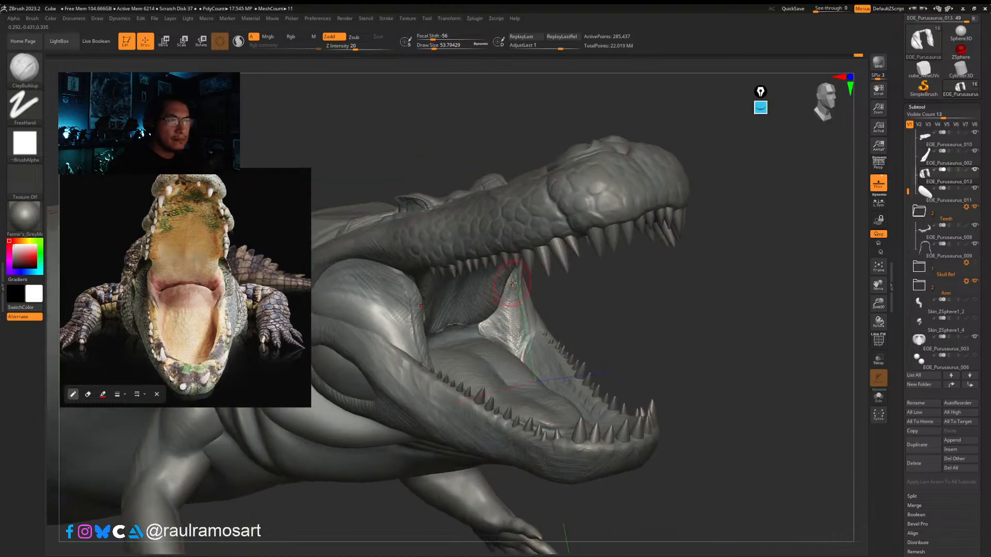
pyautogui.moveTo(488, 333); pyautogui.dragTo(505, 341)
pyautogui.hotkey('ctrl', 'z')
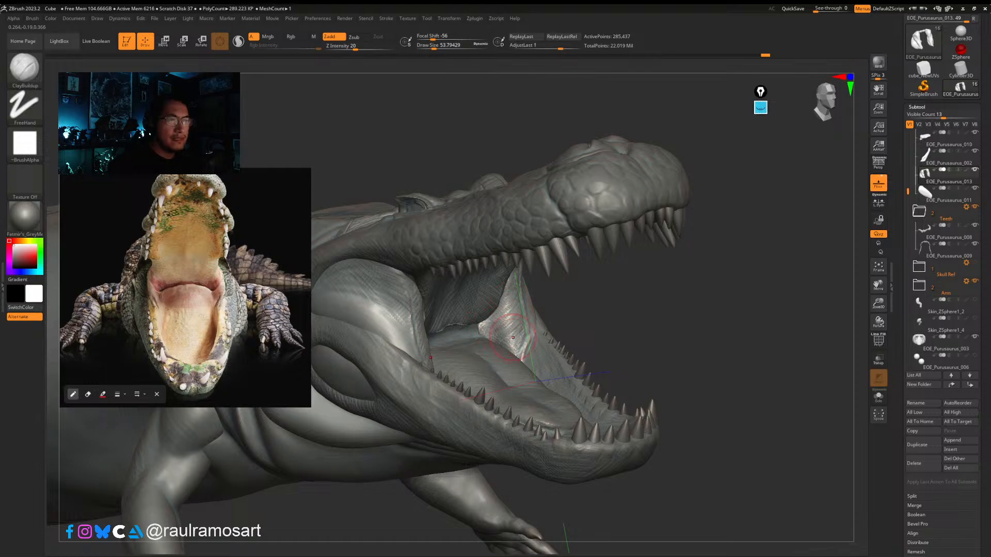
# Step: Add more clay strokes to the jaw-corner tissue on both sides, reducing the brush size to about 44
pyautogui.moveTo(510, 337); pyautogui.dragTo(472, 314, button='right')
pyautogui.moveTo(418, 331); pyautogui.dragTo(503, 270, button='right')
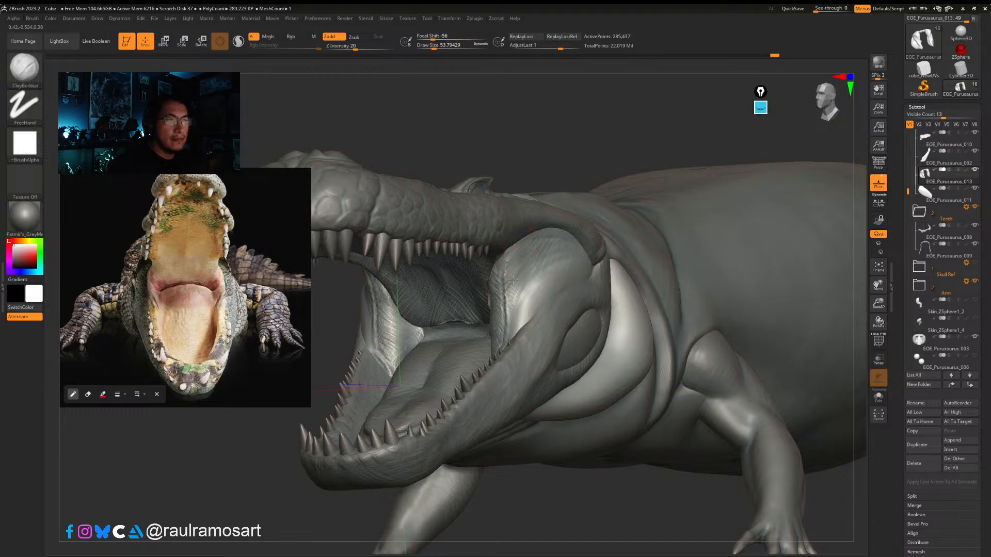
pyautogui.moveTo(513, 280); pyautogui.dragTo(509, 311)
pyautogui.moveTo(444, 289); pyautogui.dragTo(495, 280, button='right')
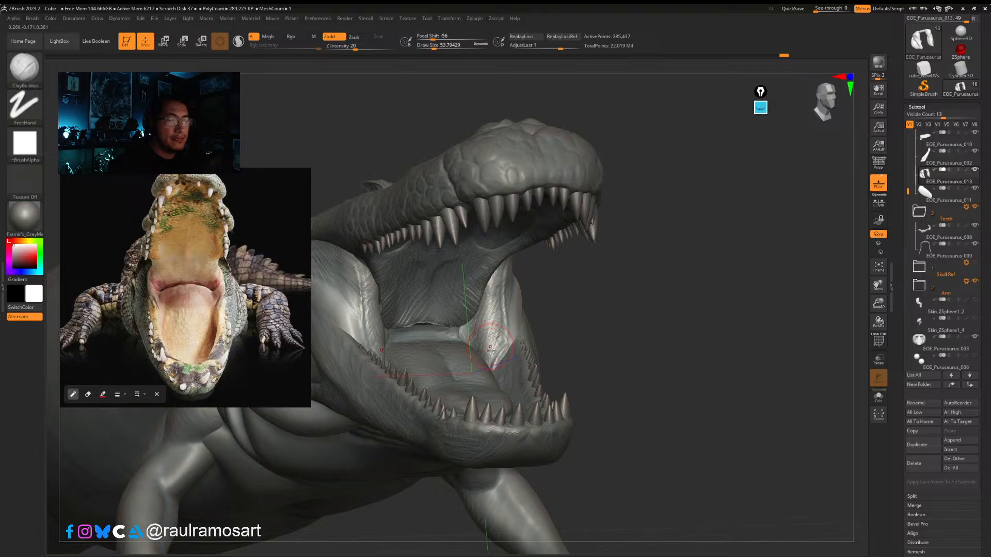
pyautogui.moveTo(490, 349)
pyautogui.mouseDown(button='right')
pyautogui.moveTo(503, 400)
pyautogui.moveTo(490, 363)
pyautogui.moveTo(504, 341)
pyautogui.mouseUp(button='right')
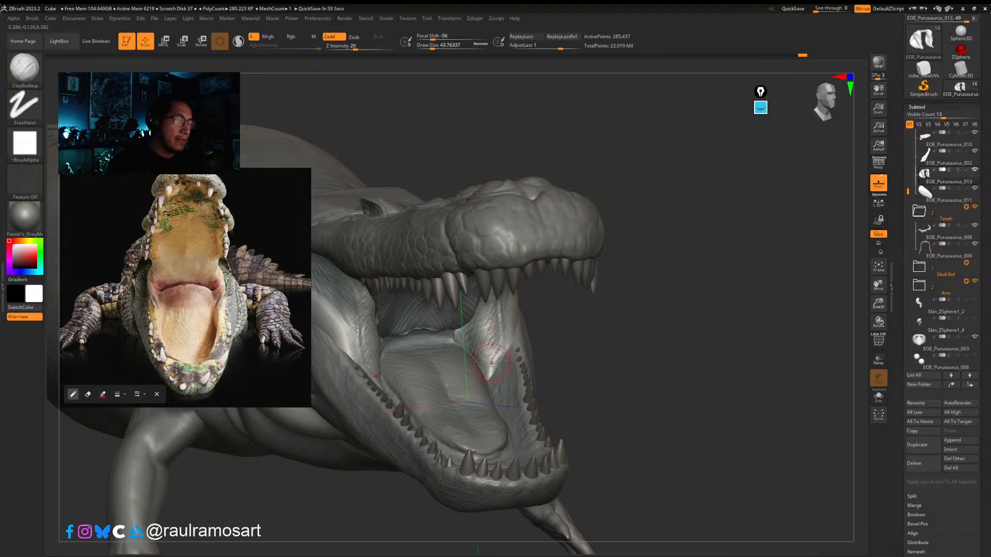
# Step: Select the lower jaw mesh EOE_Purusaurus_002 for sculpting
pyautogui.moveTo(493, 385)
pyautogui.mouseDown(button='right')
pyautogui.moveTo(542, 374)
pyautogui.moveTo(555, 392)
pyautogui.mouseUp(button='right')
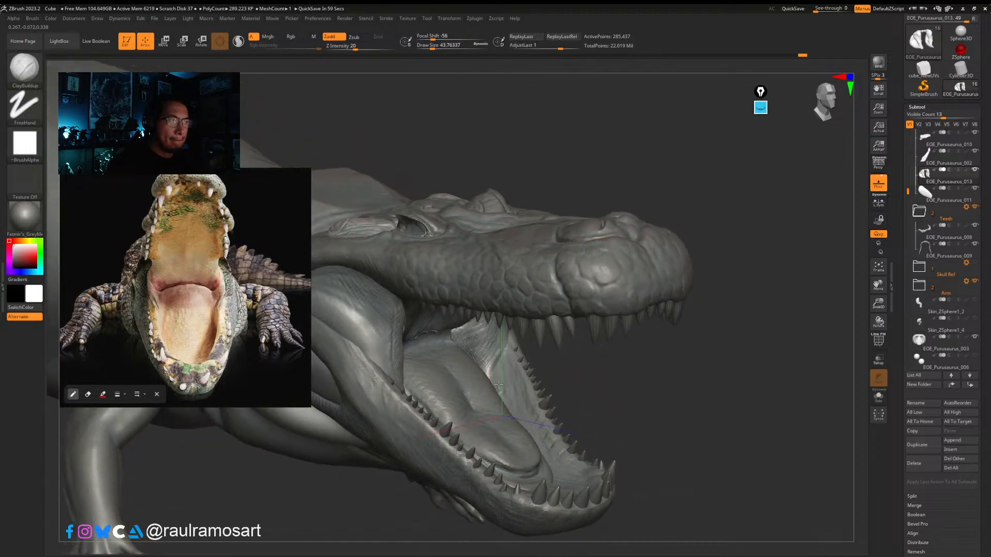
pyautogui.keyDown('alt'); pyautogui.click(510, 361); pyautogui.keyUp('alt')
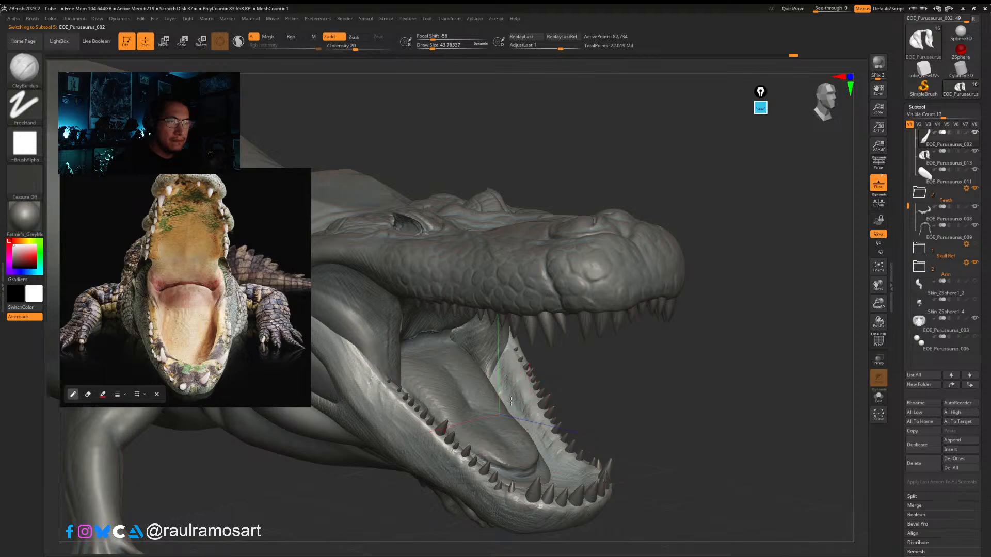
# Step: Build up the inner surface of the lower jaw near its front teeth with the ClayBuildup brush
pyautogui.moveTo(533, 422); pyautogui.dragTo(531, 385, button='right')
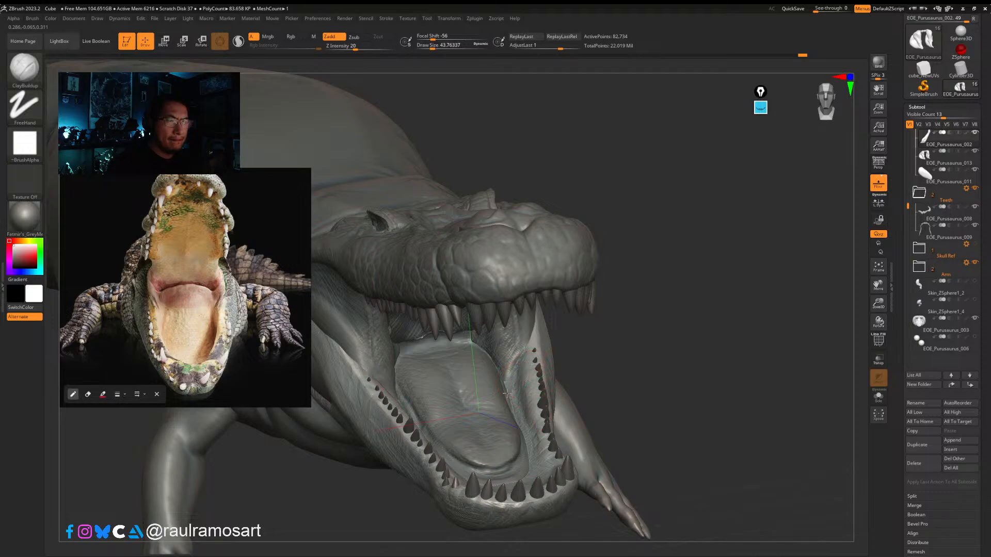
pyautogui.moveTo(517, 407)
pyautogui.mouseDown(button='right')
pyautogui.moveTo(533, 351)
pyautogui.moveTo(543, 394)
pyautogui.moveTo(571, 410)
pyautogui.mouseUp(button='right')
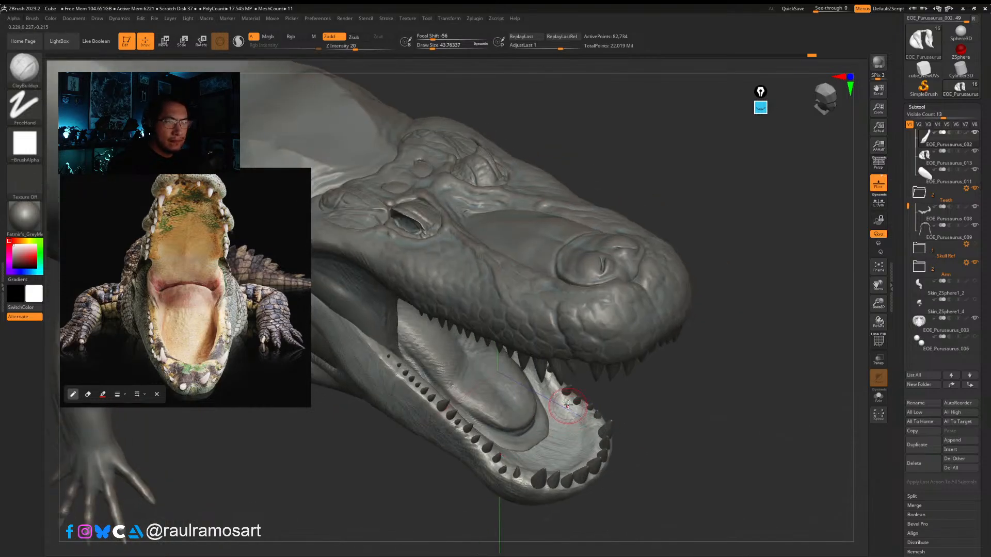
pyautogui.moveTo(578, 432); pyautogui.dragTo(566, 416)
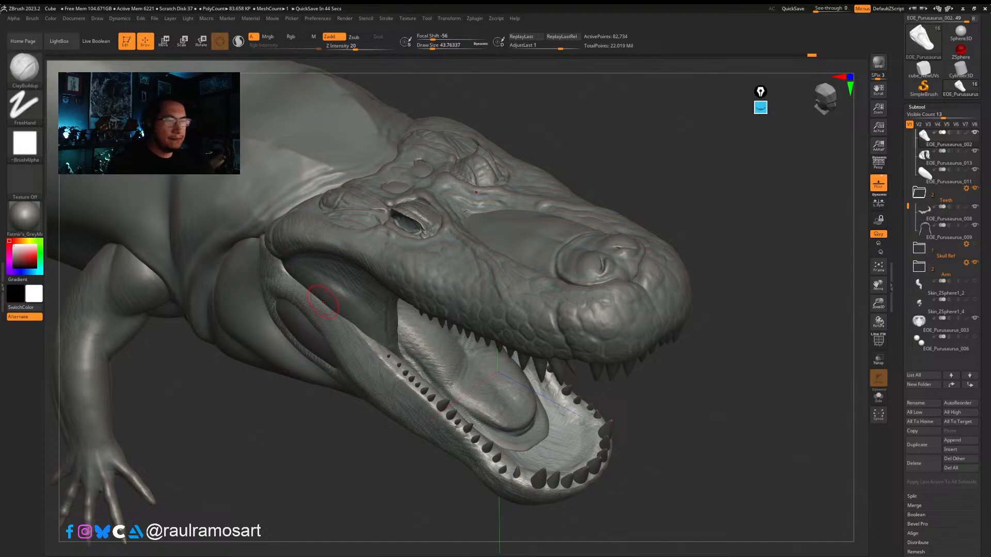
# Step: Hide the upper head subtools EOE_Purusaurus_012, EOE_Purusaurus_007 and EOE_Purusaurus_010
pyautogui.moveTo(680, 409)
pyautogui.mouseDown()
pyautogui.moveTo(648, 343)
pyautogui.moveTo(546, 373)
pyautogui.moveTo(548, 309)
pyautogui.moveTo(707, 264)
pyautogui.mouseUp()
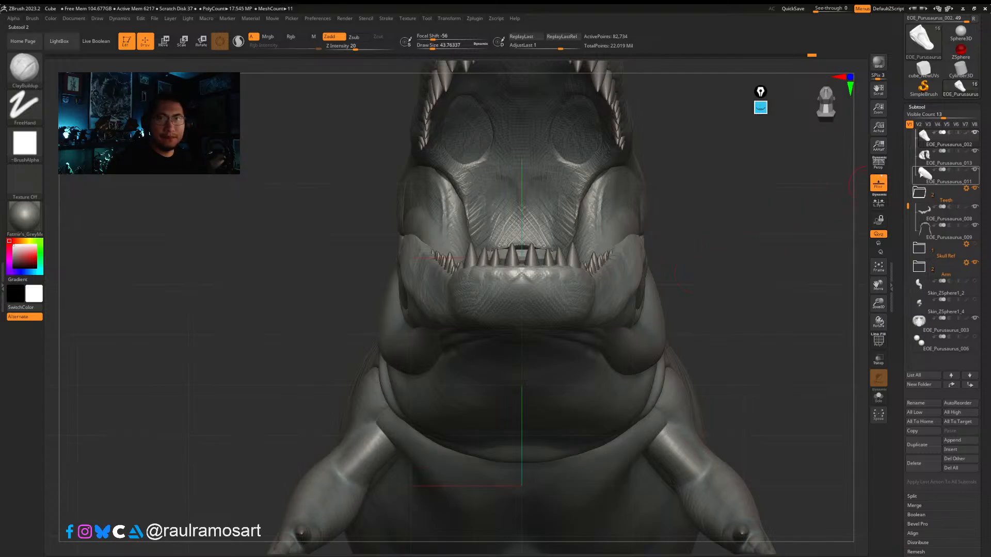
pyautogui.moveTo(908, 206); pyautogui.dragTo(909, 143)
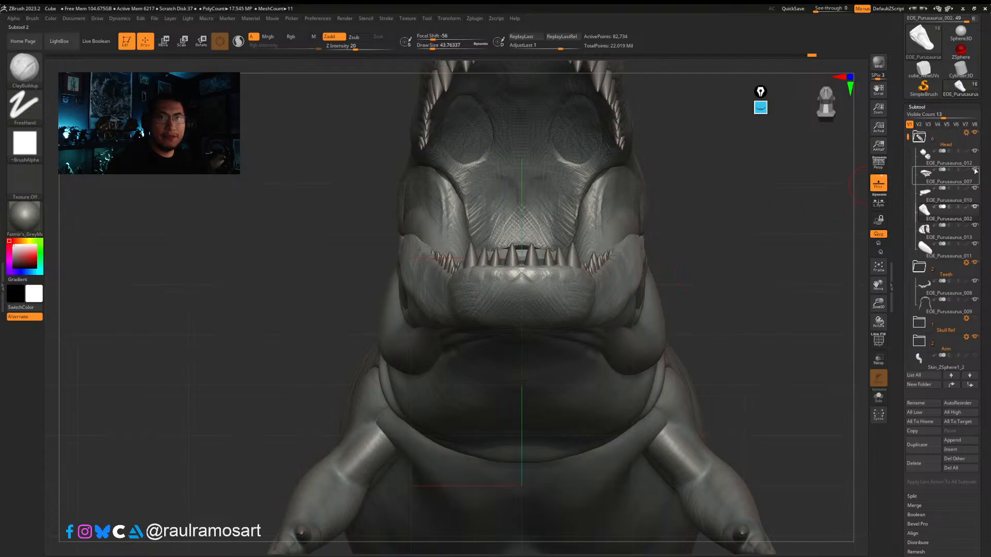
pyautogui.click(964, 164)
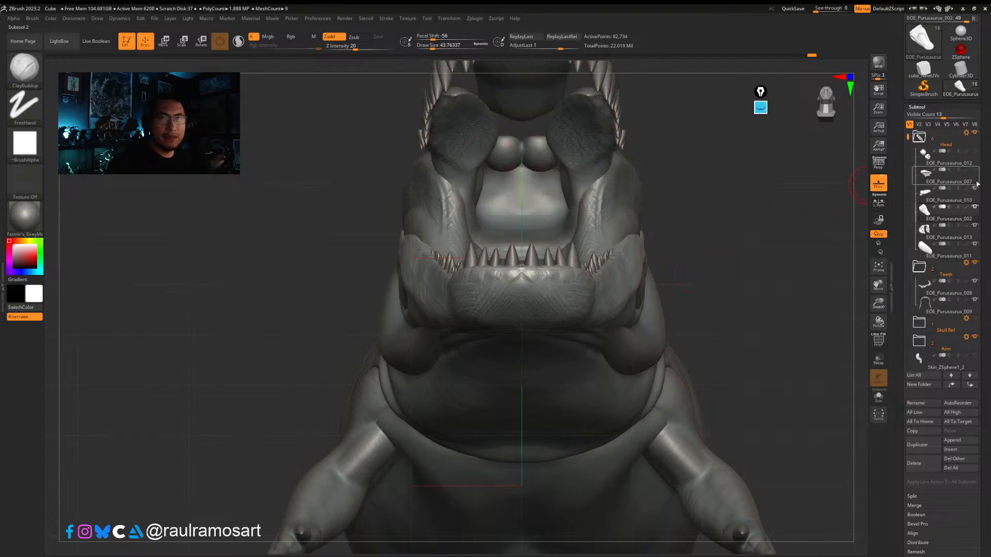
pyautogui.click(976, 190)
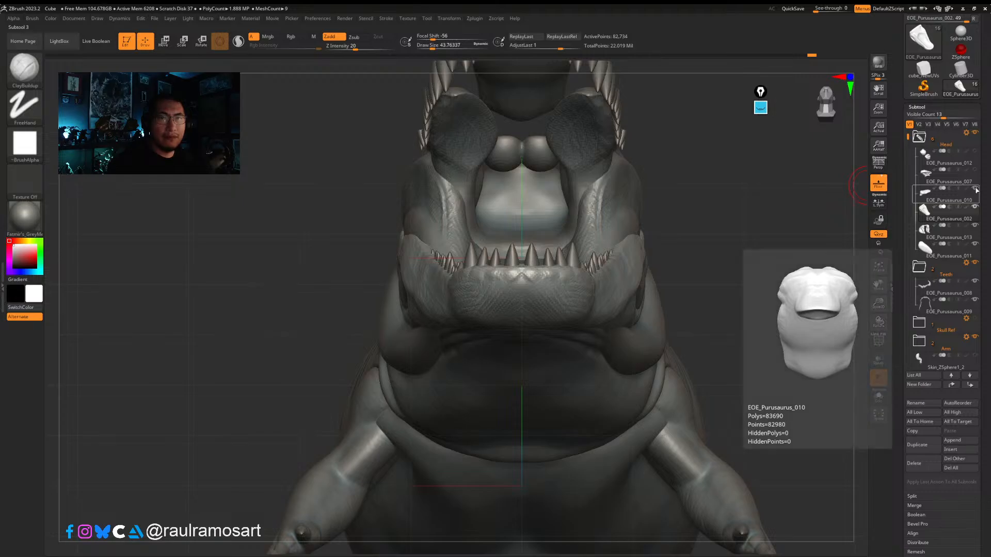
pyautogui.click(975, 189)
# Step: Hide the upper teeth subtool EOE_Purusaurus_008 and keep the lower teeth EOE_Purusaurus_009 visible
pyautogui.moveTo(750, 210); pyautogui.dragTo(749, 289)
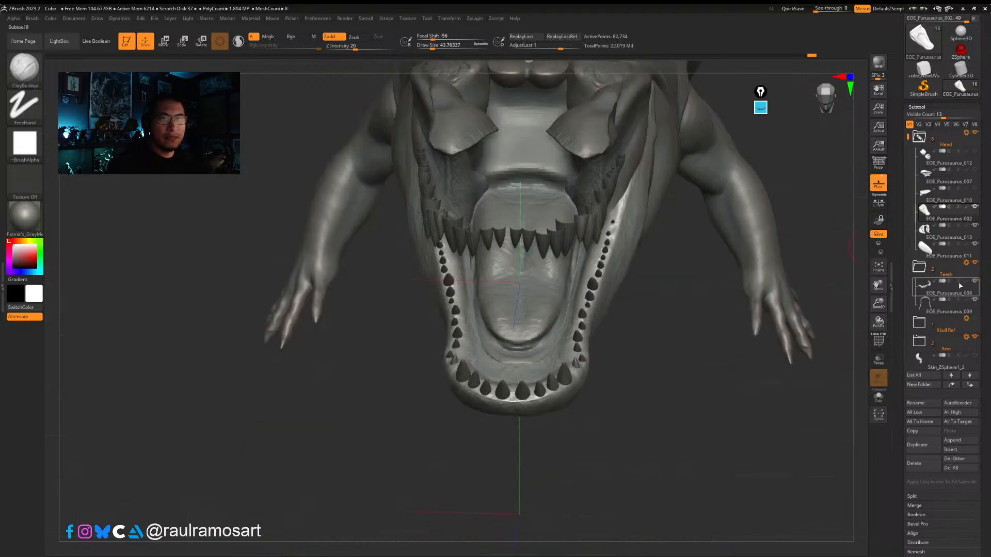
pyautogui.moveTo(908, 144); pyautogui.dragTo(907, 191)
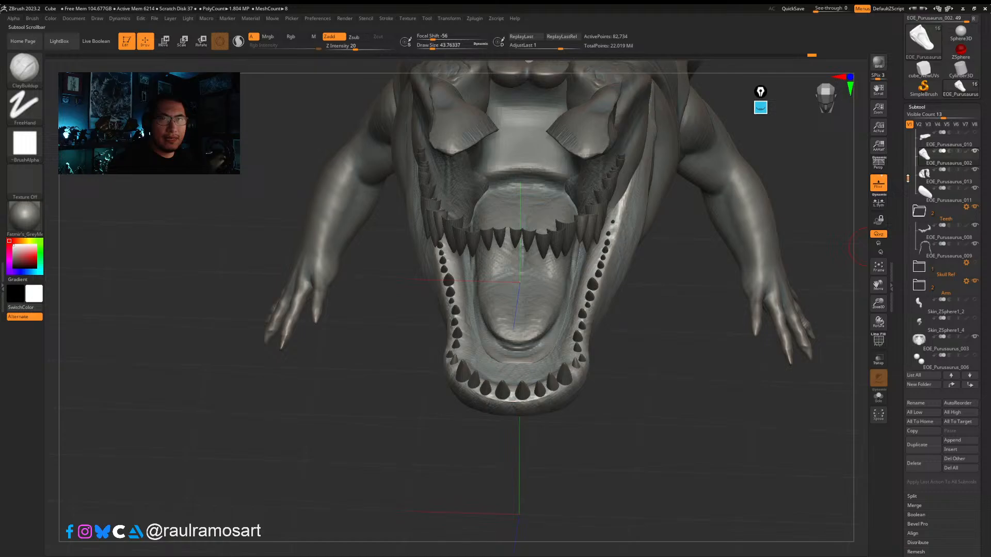
pyautogui.click(976, 227)
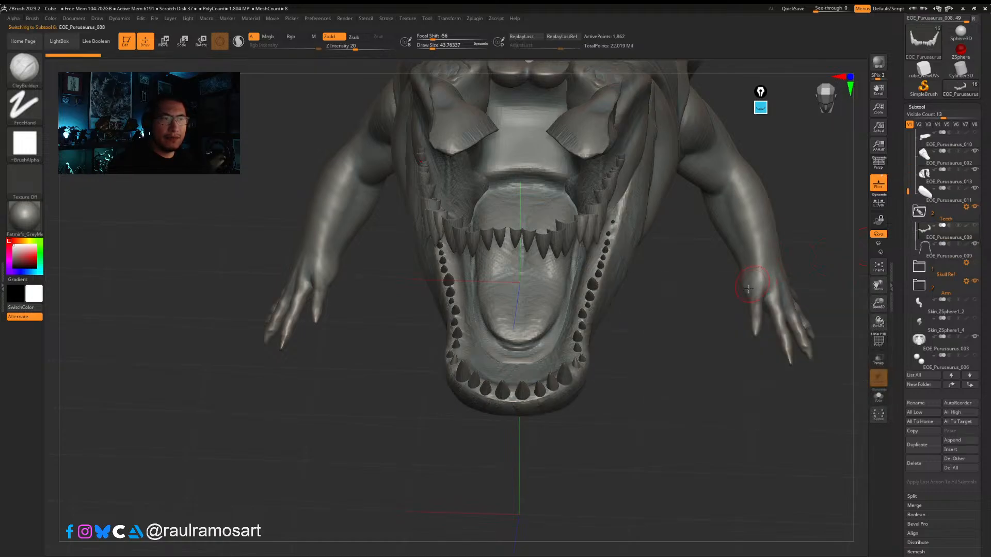
pyautogui.moveTo(706, 379)
pyautogui.mouseDown()
pyautogui.moveTo(708, 404)
pyautogui.moveTo(695, 377)
pyautogui.moveTo(693, 392)
pyautogui.mouseUp()
pyautogui.moveTo(960, 247)
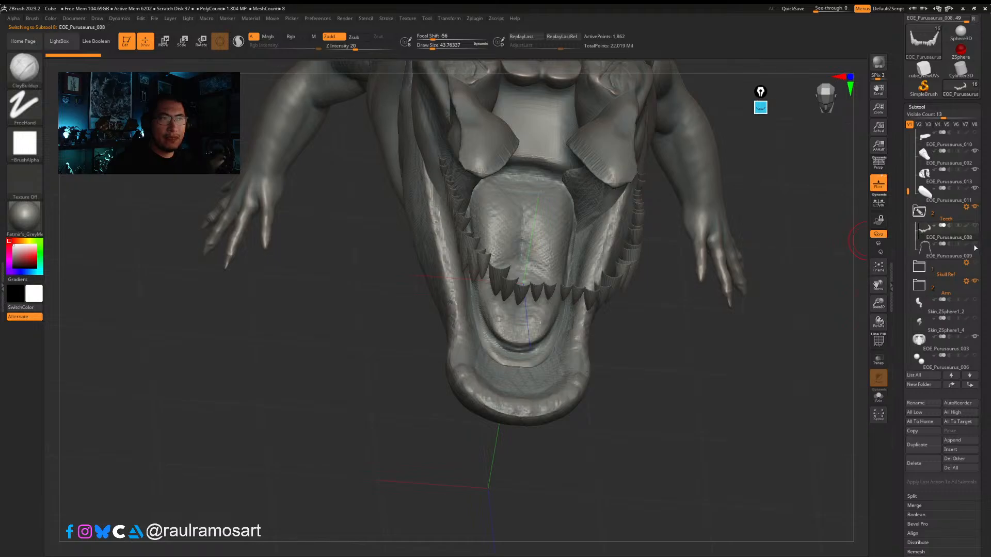
pyautogui.click(975, 244)
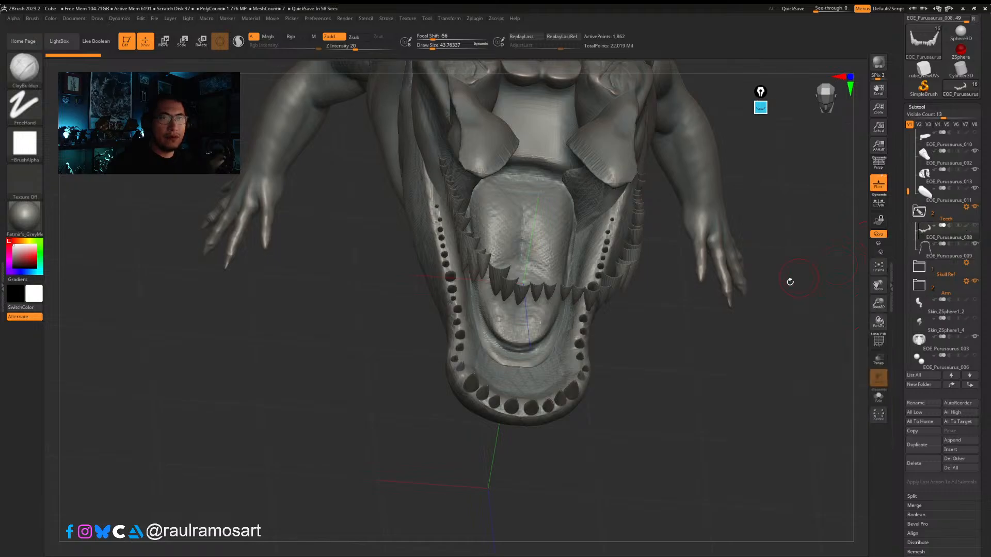
# Step: Select the lower jaw EOE_Purusaurus_002 and reshape its front side rim with the Move brush at draw size about 116
pyautogui.moveTo(789, 281)
pyautogui.mouseDown()
pyautogui.moveTo(597, 380)
pyautogui.moveTo(531, 344)
pyautogui.moveTo(529, 424)
pyautogui.moveTo(539, 362)
pyautogui.moveTo(553, 345)
pyautogui.mouseUp()
pyautogui.keyDown('alt'); pyautogui.click(553, 344); pyautogui.keyUp('alt')
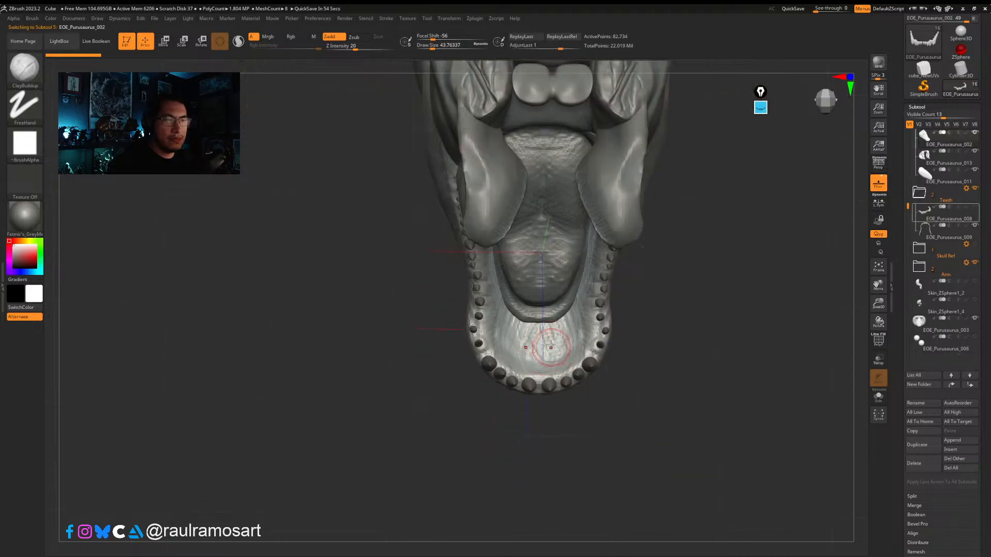
pyautogui.press('b')
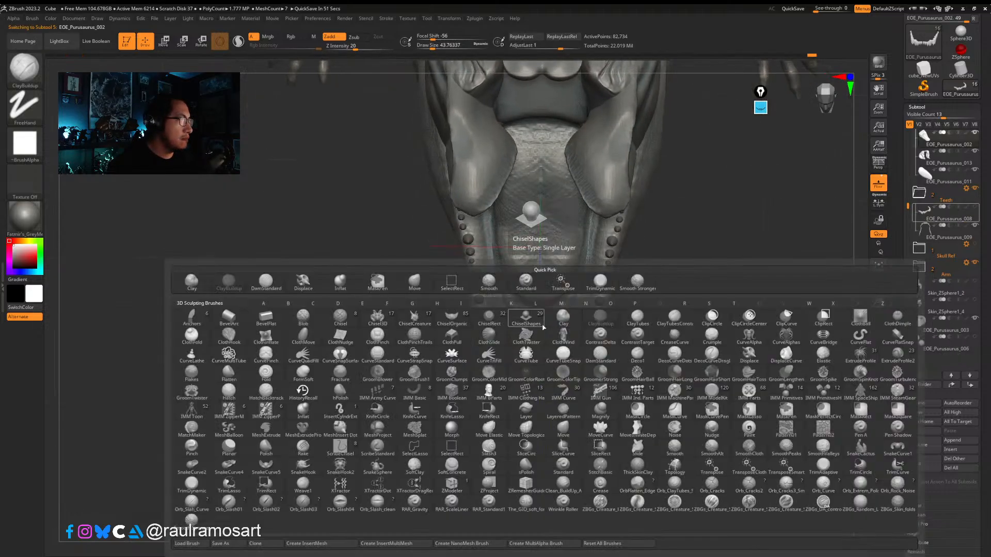
pyautogui.press('m')
pyautogui.press('v')
pyautogui.press('s')
pyautogui.moveTo(487, 316); pyautogui.dragTo(516, 310)
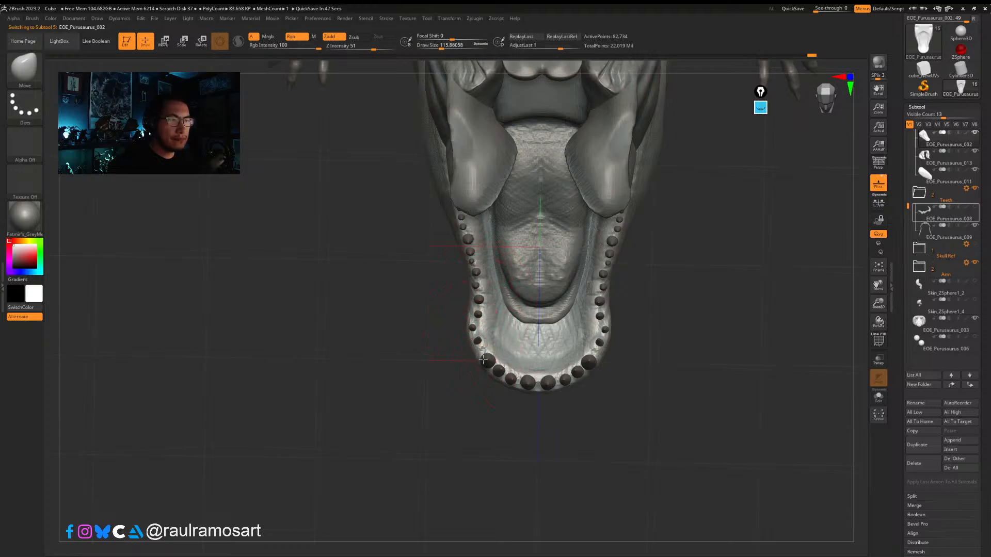
pyautogui.moveTo(479, 347)
pyautogui.mouseDown()
pyautogui.moveTo(536, 381)
pyautogui.moveTo(496, 358)
pyautogui.mouseUp()
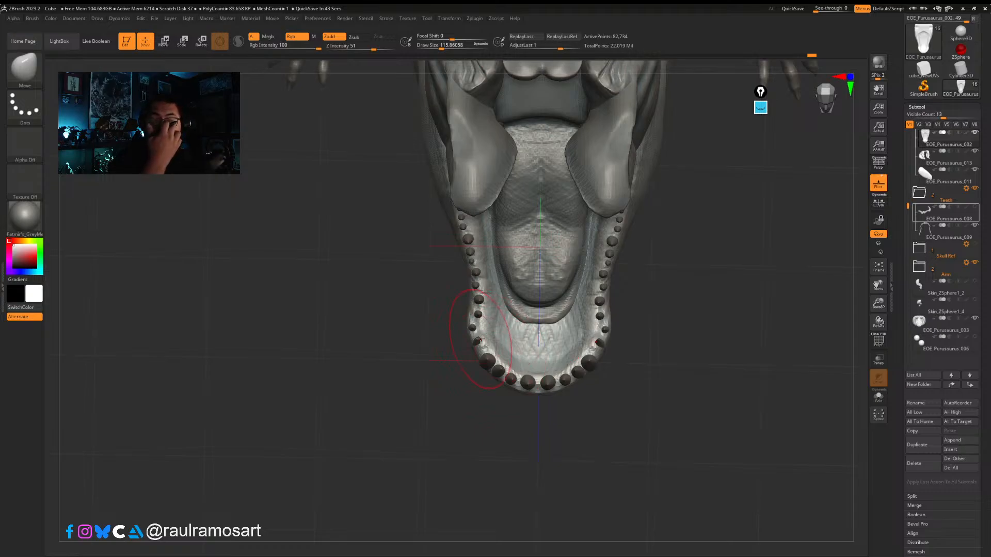
# Step: Adjust the lower jaw shape further with the Move brush at a draw size of about 108
pyautogui.press('ctrl')
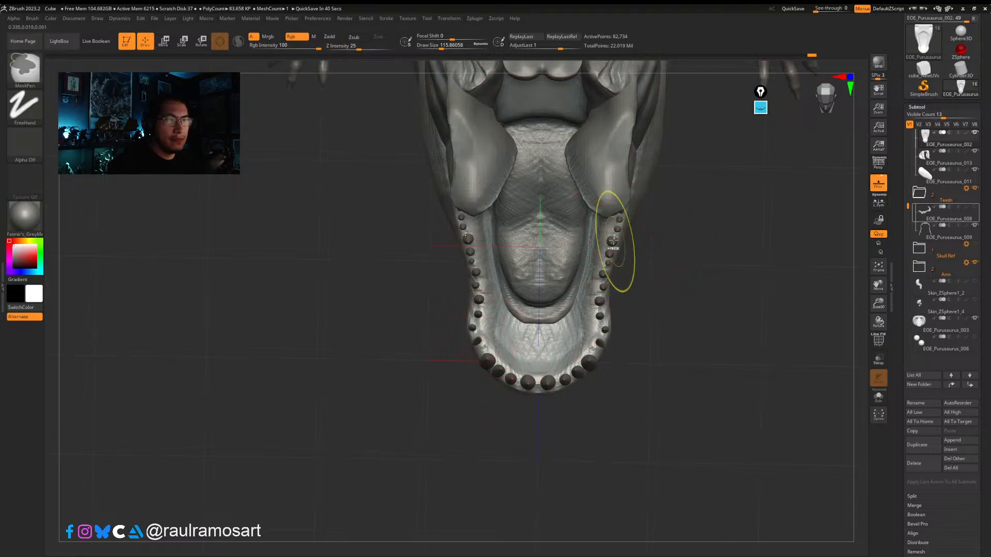
pyautogui.press('s')
pyautogui.moveTo(616, 241); pyautogui.dragTo(622, 243)
pyautogui.moveTo(620, 247)
pyautogui.mouseDown(button='right')
pyautogui.moveTo(539, 338)
pyautogui.moveTo(519, 376)
pyautogui.moveTo(529, 392)
pyautogui.mouseUp(button='right')
pyautogui.press('s')
pyautogui.moveTo(535, 378); pyautogui.dragTo(528, 379)
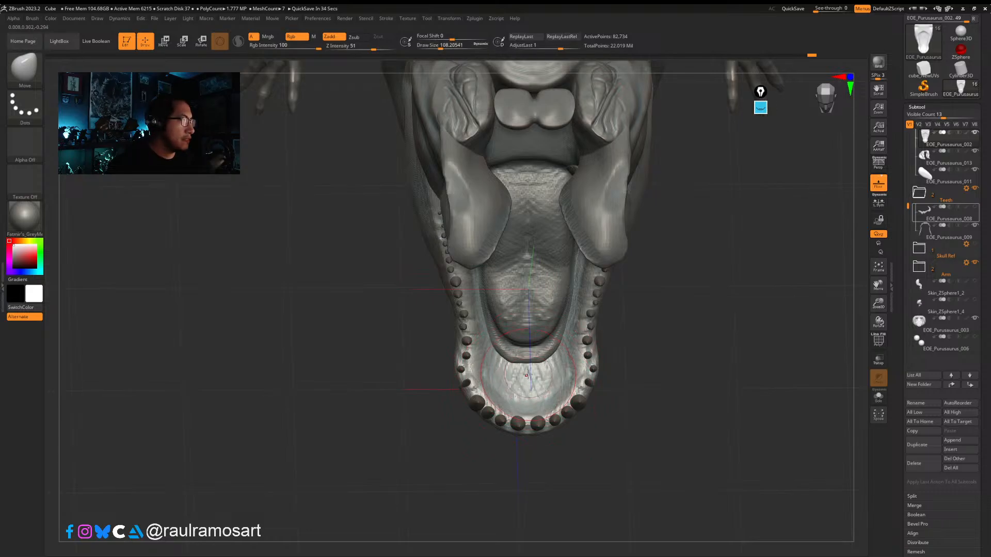
# Step: Build up the mouth floor in front of the tongue with ClayBuildup at a draw size of about 80
pyautogui.press('b')
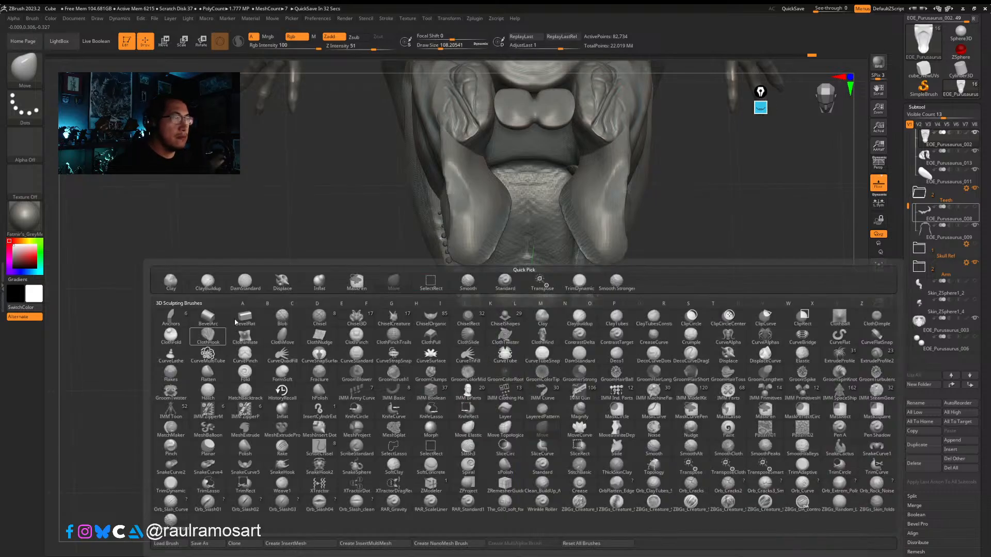
pyautogui.press('c')
pyautogui.press('b')
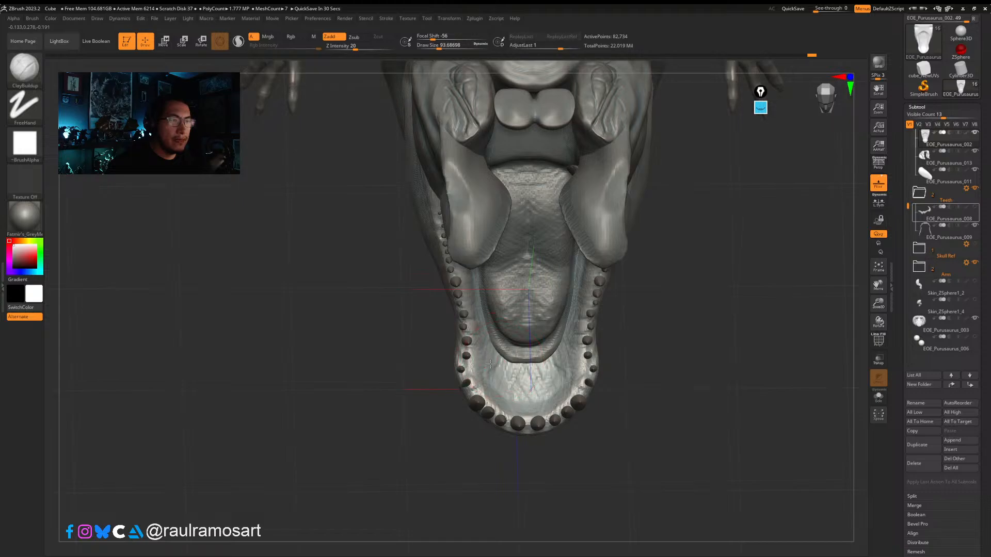
pyautogui.press('[')
pyautogui.moveTo(502, 388); pyautogui.dragTo(509, 376)
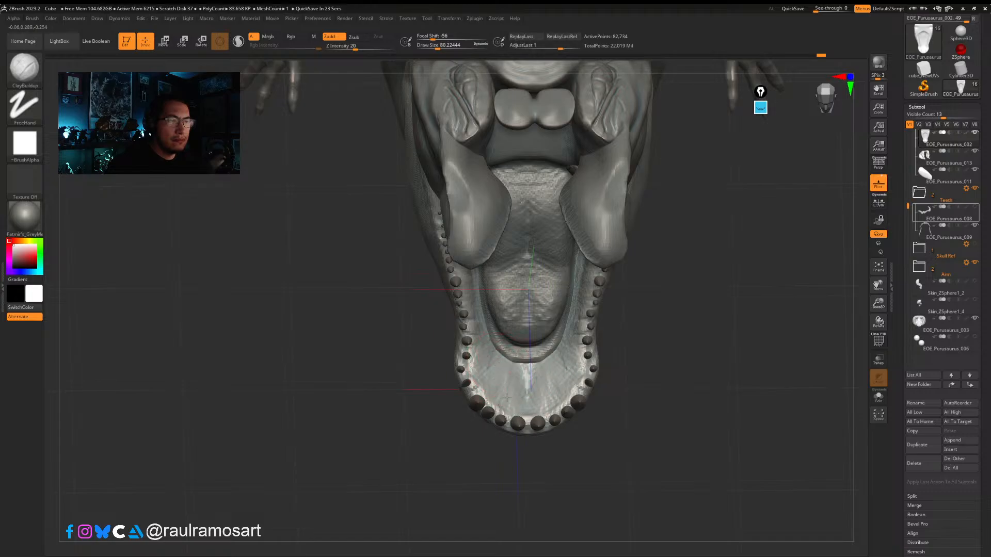
# Step: Sculpt finer ClayBuildup strokes between the front teeth and the mouth floor, reducing the draw size to about 37
pyautogui.press('[')
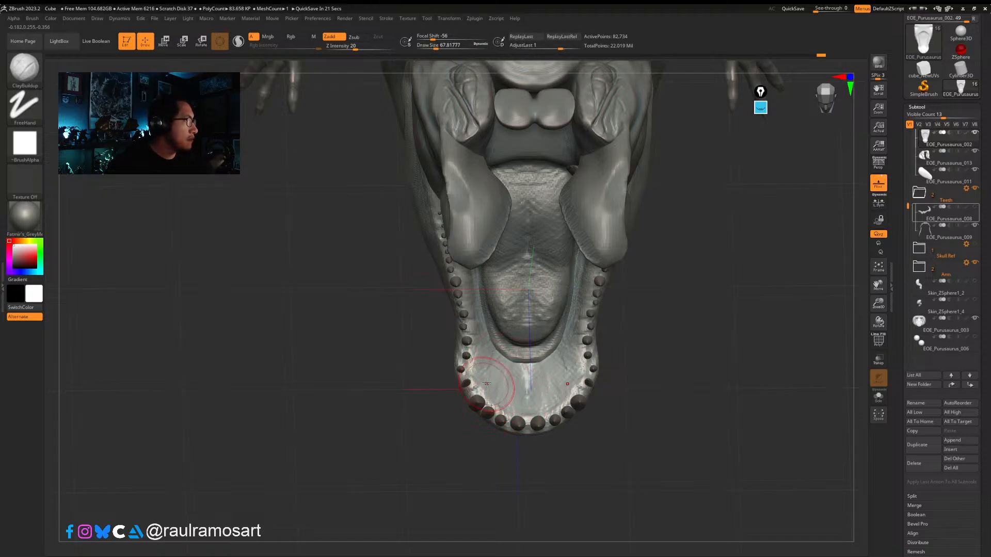
pyautogui.press('[')
pyautogui.press('[')
pyautogui.press('[')
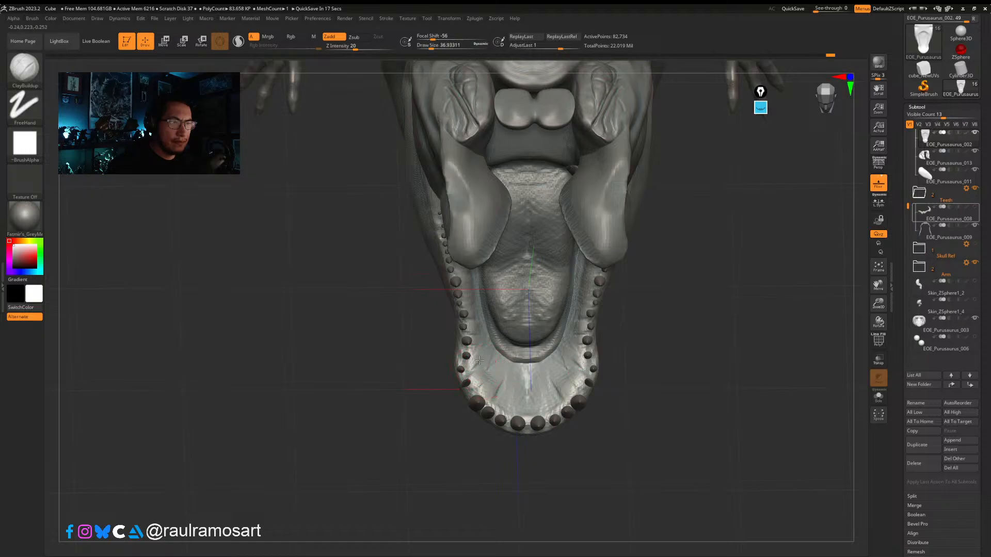
# Step: Sculpt radiating folds across the mouth floor toward the lower teeth with ClayBuildup, raising the draw size to about 54
pyautogui.press(']')
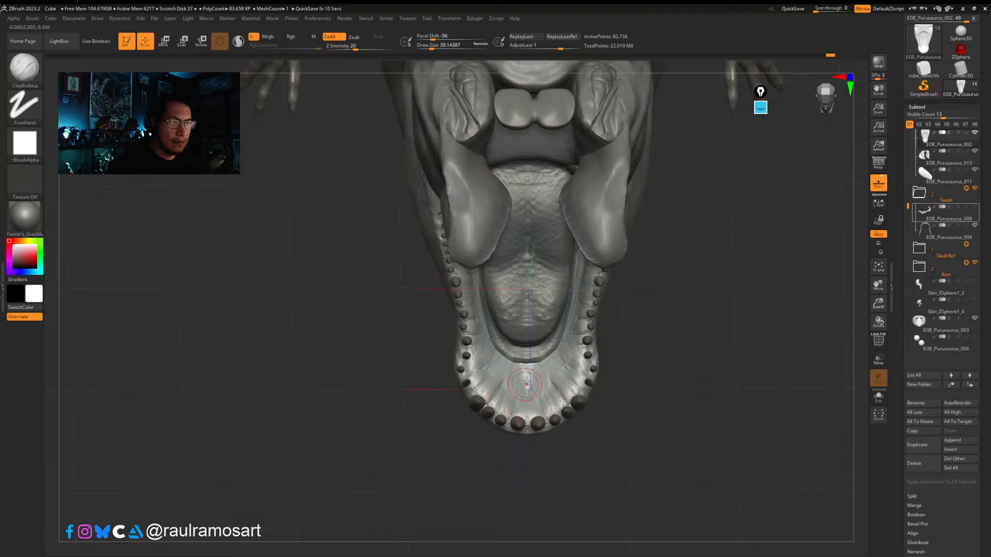
pyautogui.press(']')
pyautogui.press(']')
pyautogui.press(']')
pyautogui.press(']')
pyautogui.press(']')
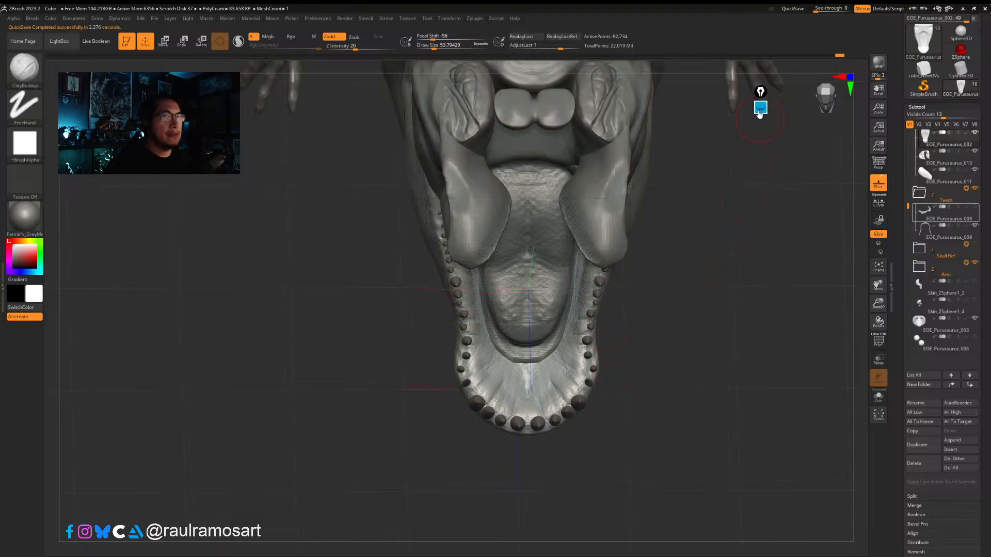
pyautogui.moveTo(495, 367)
pyautogui.mouseDown()
pyautogui.moveTo(496, 392)
pyautogui.moveTo(491, 373)
pyautogui.moveTo(478, 369)
pyautogui.moveTo(488, 363)
pyautogui.mouseUp()
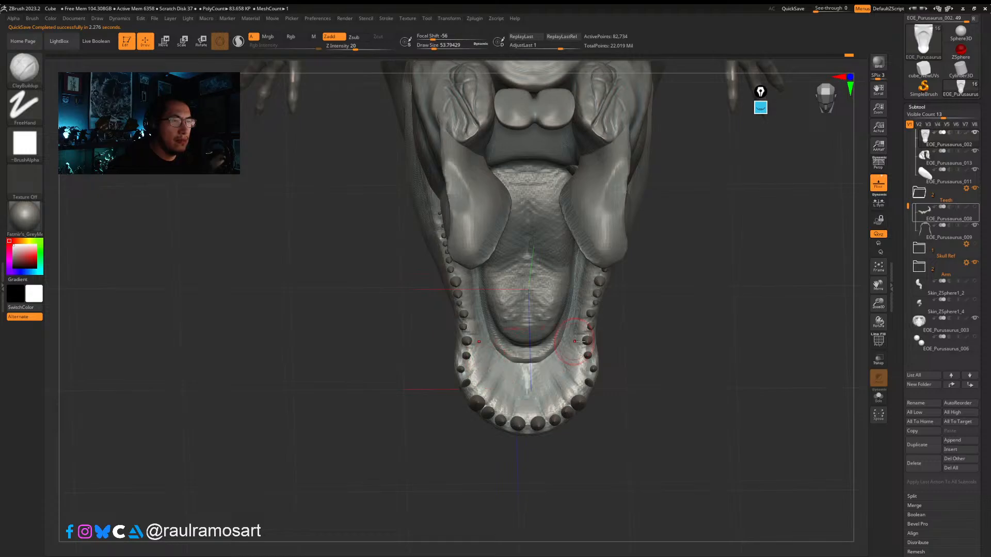
# Step: Show the head subtools EOE_Purusaurus_012, _007 and _010 and the upper teeth EOE_Purusaurus_008 again
pyautogui.moveTo(677, 330)
pyautogui.mouseDown()
pyautogui.moveTo(679, 310)
pyautogui.moveTo(665, 345)
pyautogui.mouseUp()
pyautogui.keyDown('ctrl'); pyautogui.moveTo(665, 345); pyautogui.dragTo(545, 418, button='right'); pyautogui.keyUp('ctrl')
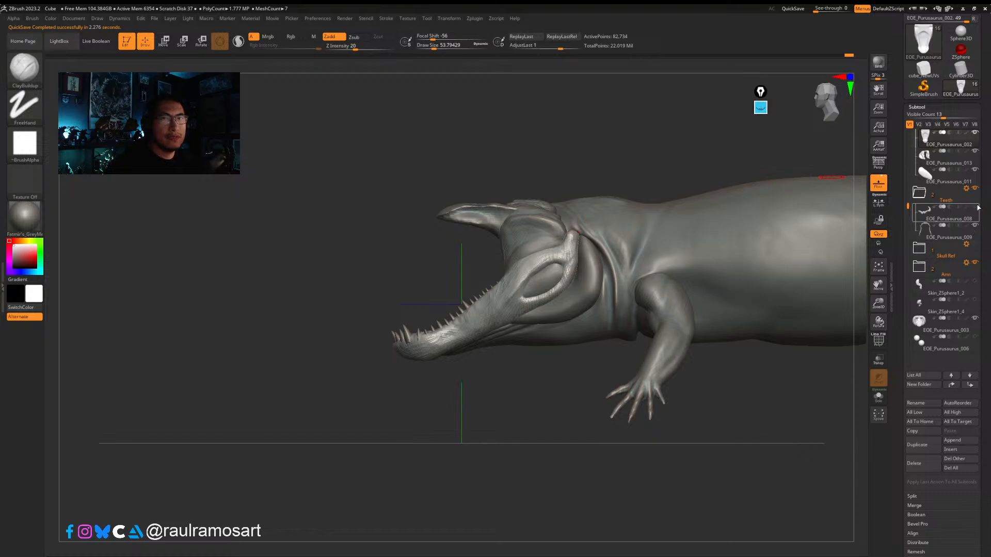
pyautogui.moveTo(908, 191); pyautogui.dragTo(908, 136)
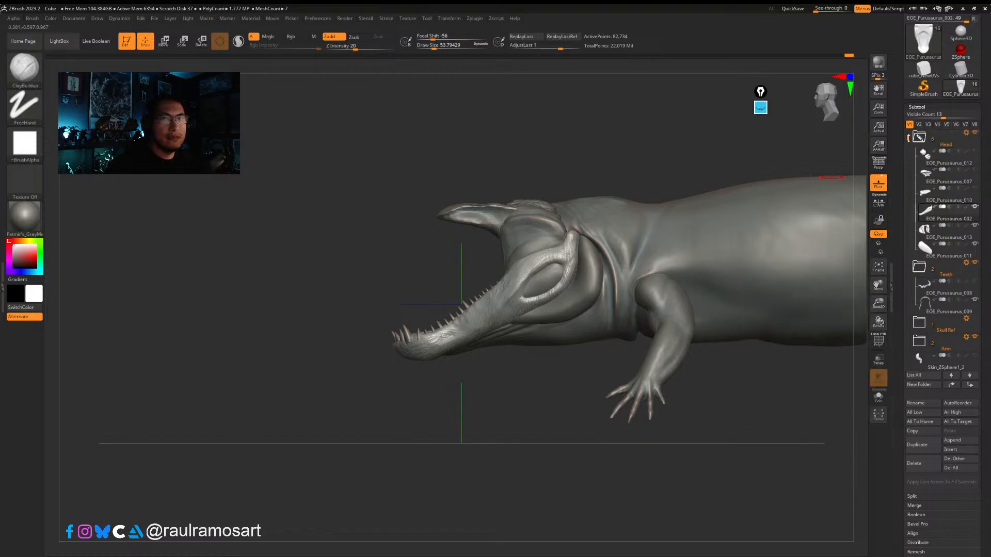
pyautogui.click(975, 156)
pyautogui.click(975, 154)
pyautogui.click(975, 172)
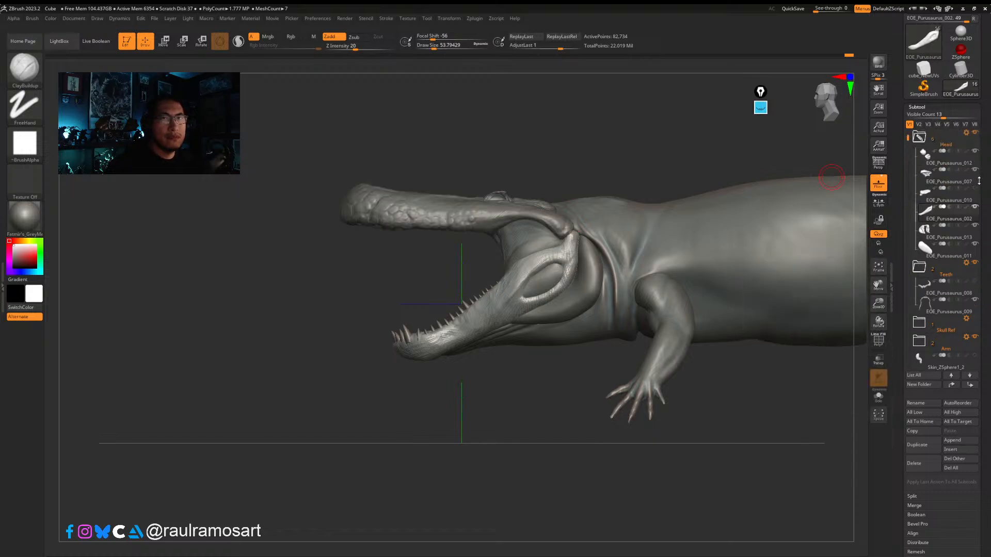
pyautogui.click(975, 190)
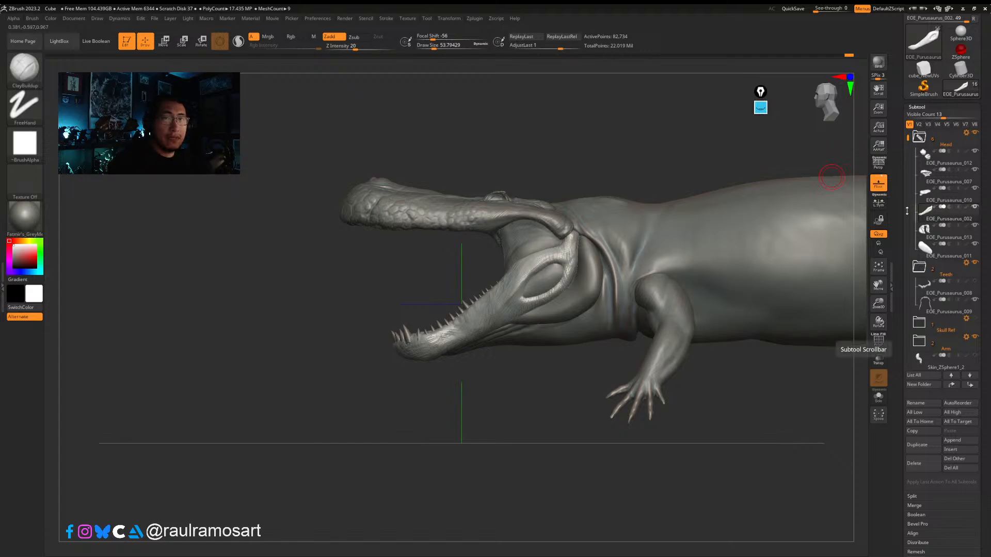
pyautogui.moveTo(941, 288)
pyautogui.click(974, 282)
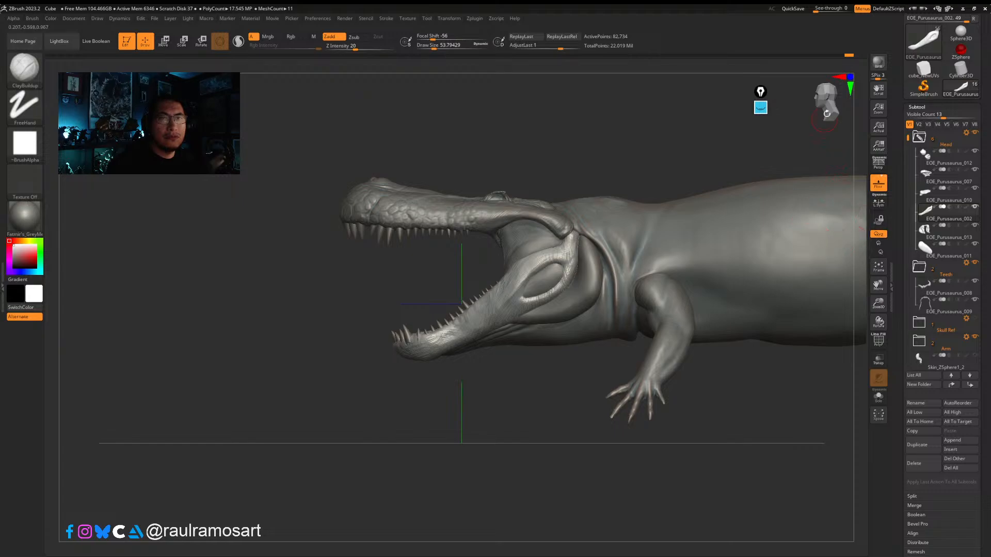
# Step: Bring up the reference board, sketch the open jaws and throat area in red below the skull references, and close the overlay
pyautogui.moveTo(761, 107)
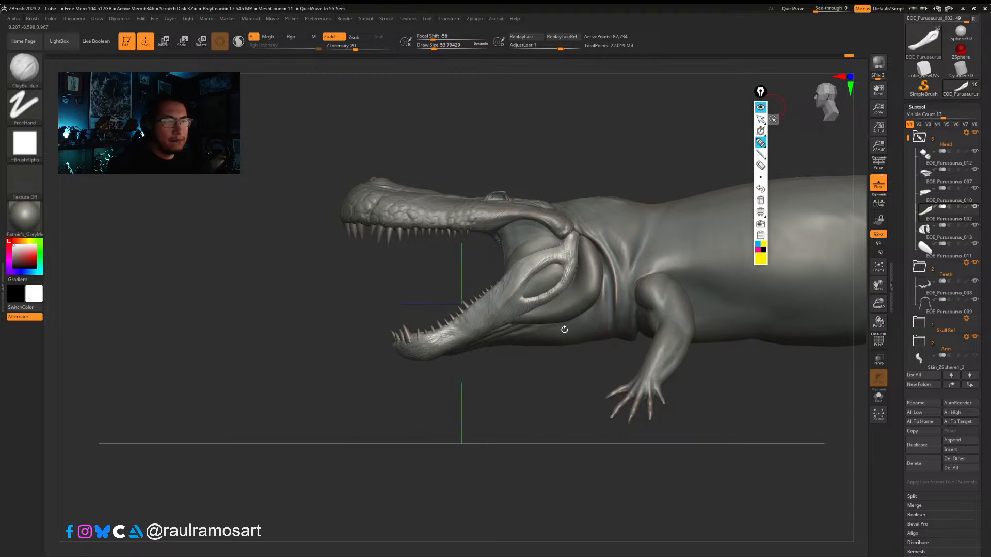
pyautogui.press('super')
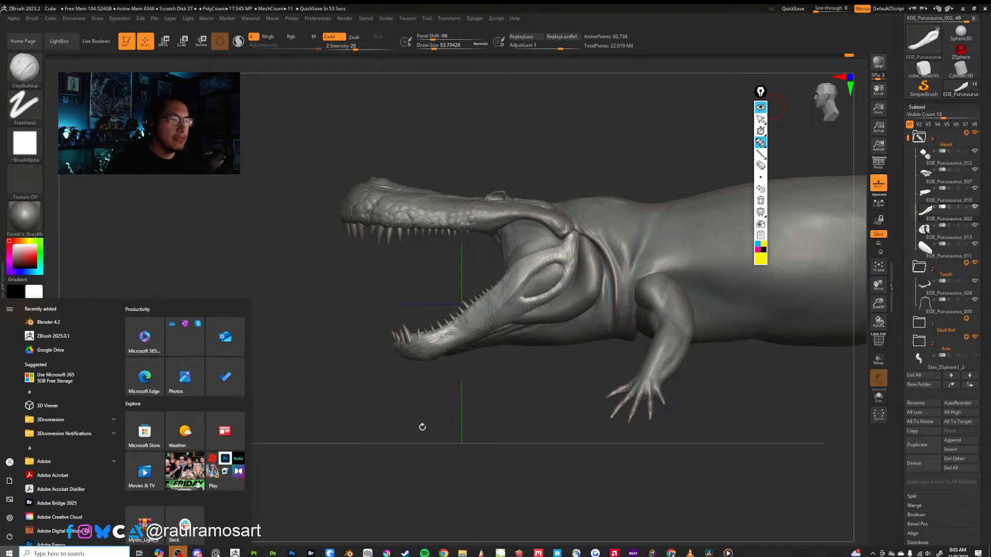
pyautogui.click(216, 551)
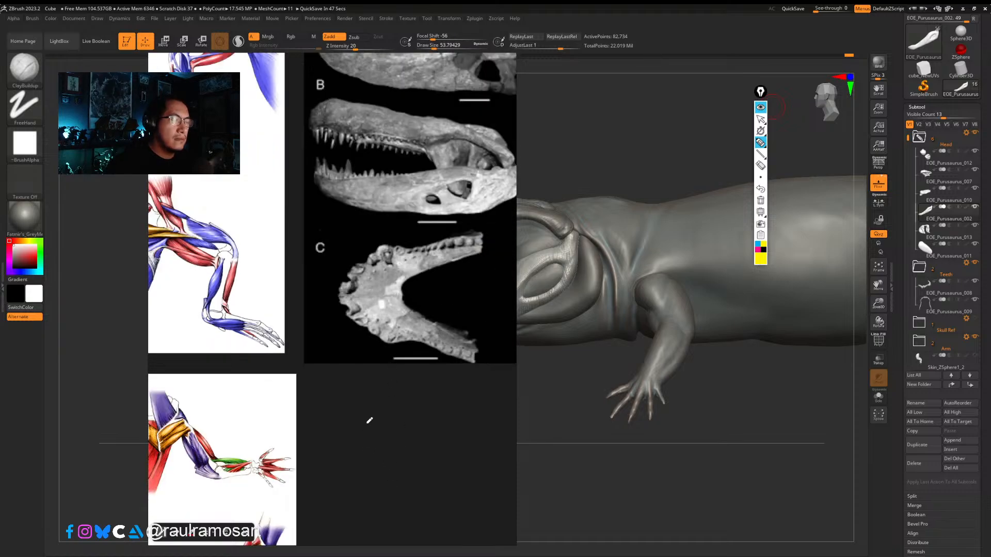
pyautogui.moveTo(429, 386)
pyautogui.mouseDown()
pyautogui.moveTo(368, 423)
pyautogui.moveTo(406, 425)
pyautogui.mouseUp()
pyautogui.moveTo(420, 389)
pyautogui.mouseDown()
pyautogui.moveTo(443, 391)
pyautogui.moveTo(421, 390)
pyautogui.mouseUp()
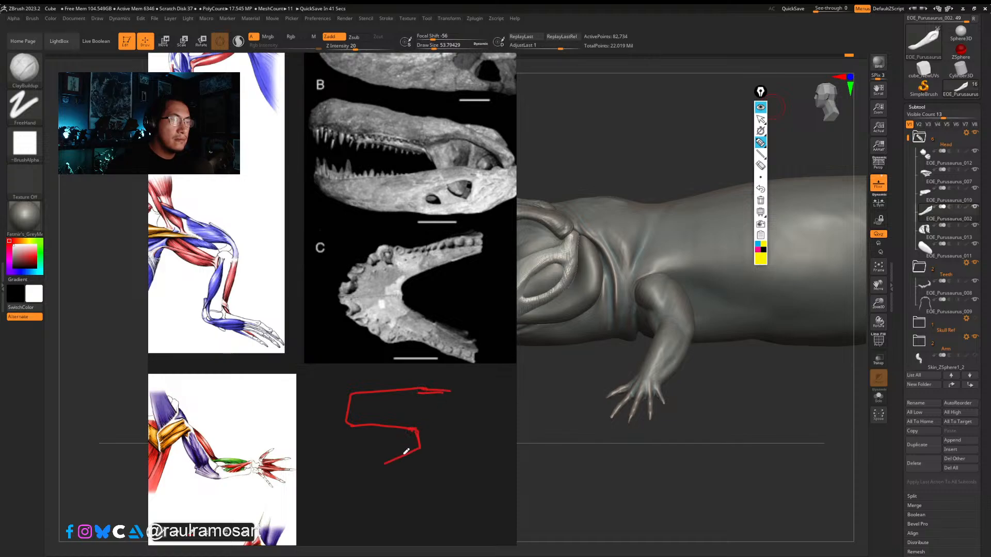
pyautogui.moveTo(430, 473); pyautogui.dragTo(482, 490)
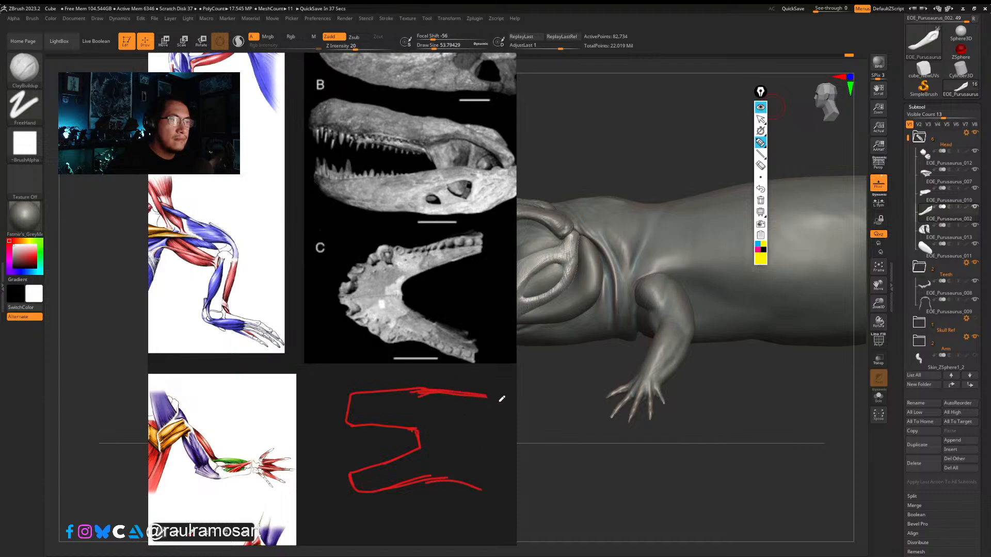
pyautogui.moveTo(499, 401); pyautogui.dragTo(478, 406)
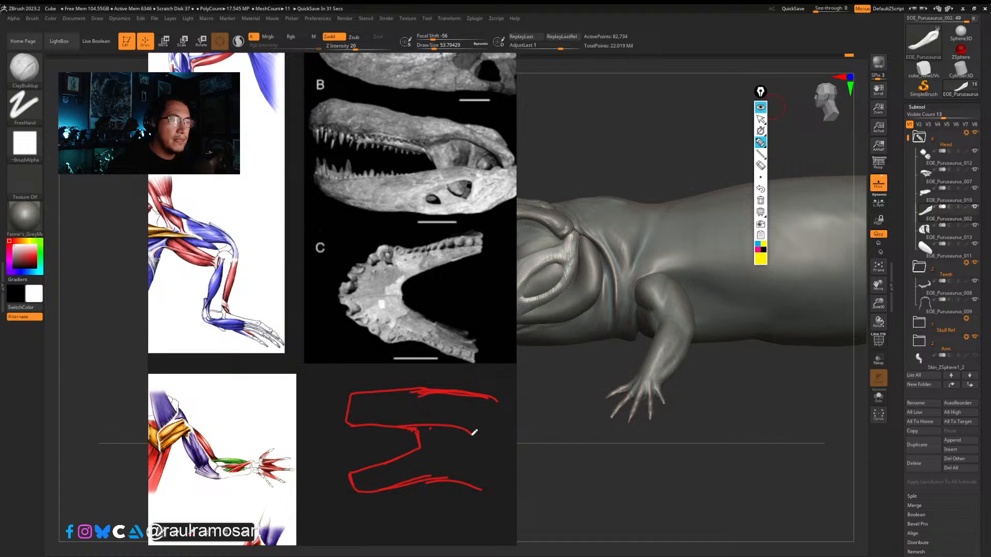
pyautogui.moveTo(474, 432); pyautogui.dragTo(469, 440)
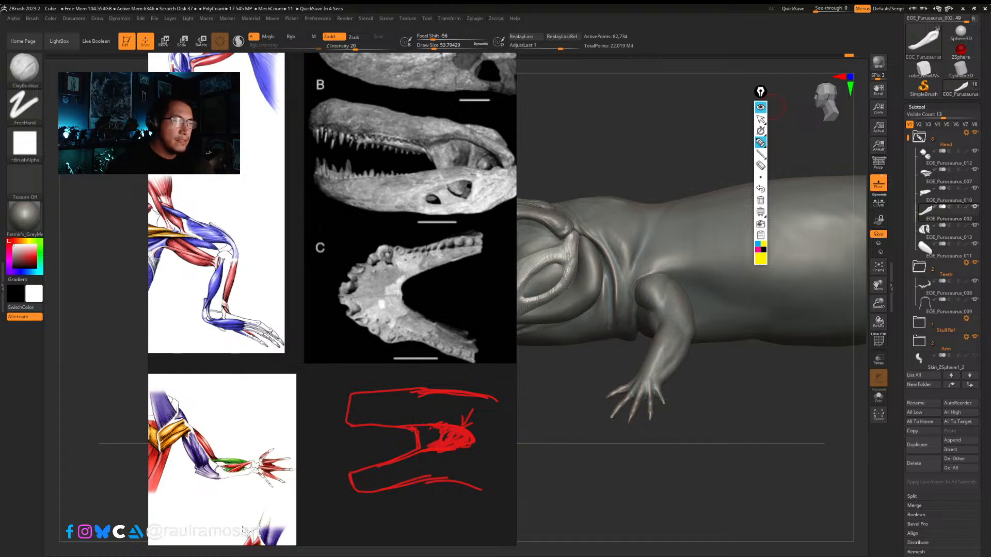
pyautogui.moveTo(320, 308); pyautogui.dragTo(0, 322, button='right')
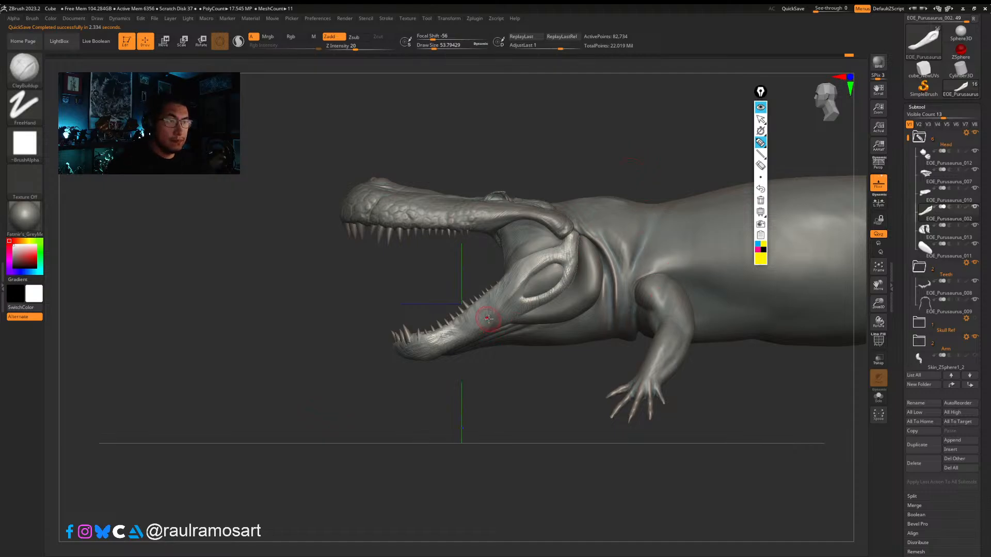
# Step: Soften and fill the mouth floor in front of the tongue with the Clay brush at a draw size of about 51
pyautogui.moveTo(489, 319); pyautogui.dragTo(448, 324, button='right')
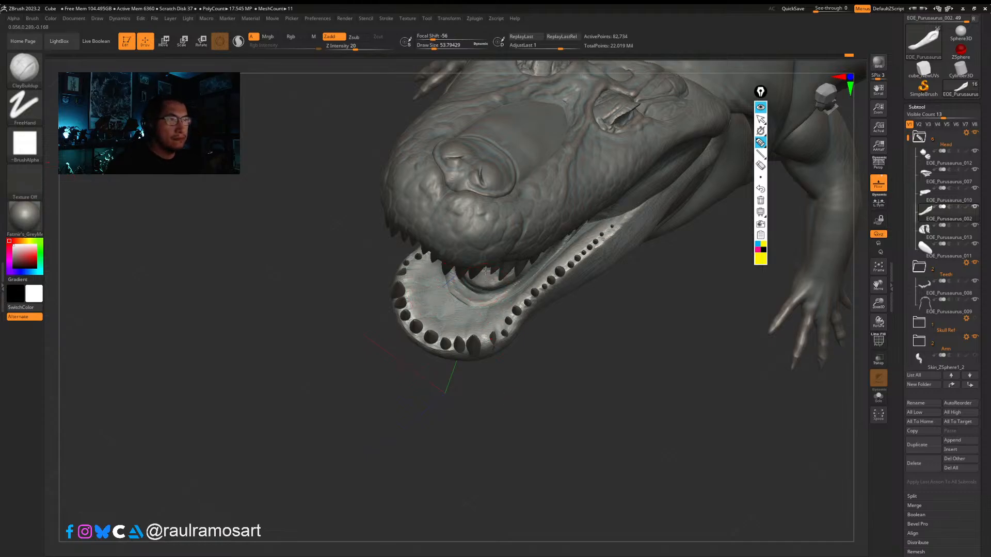
pyautogui.moveTo(485, 271); pyautogui.dragTo(453, 296, button='right')
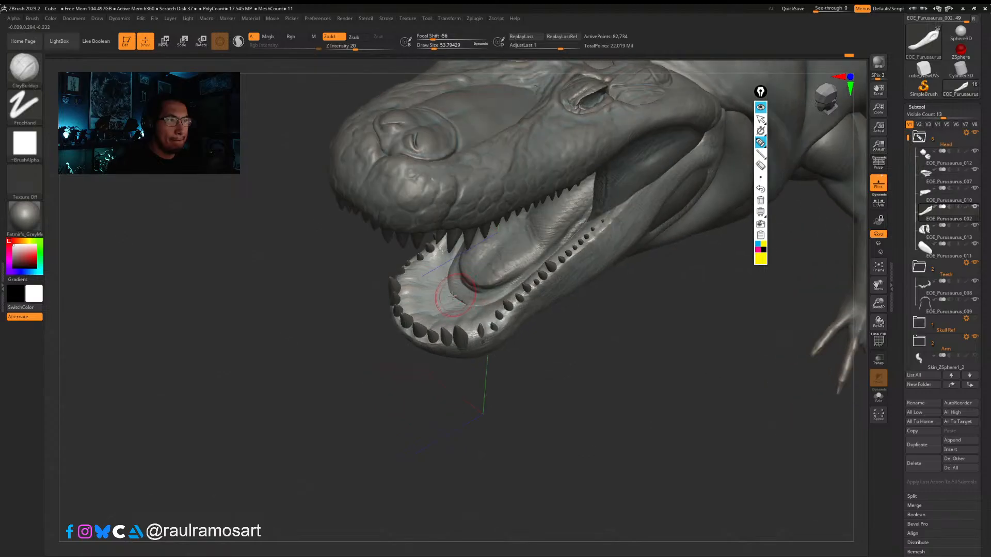
pyautogui.press('b')
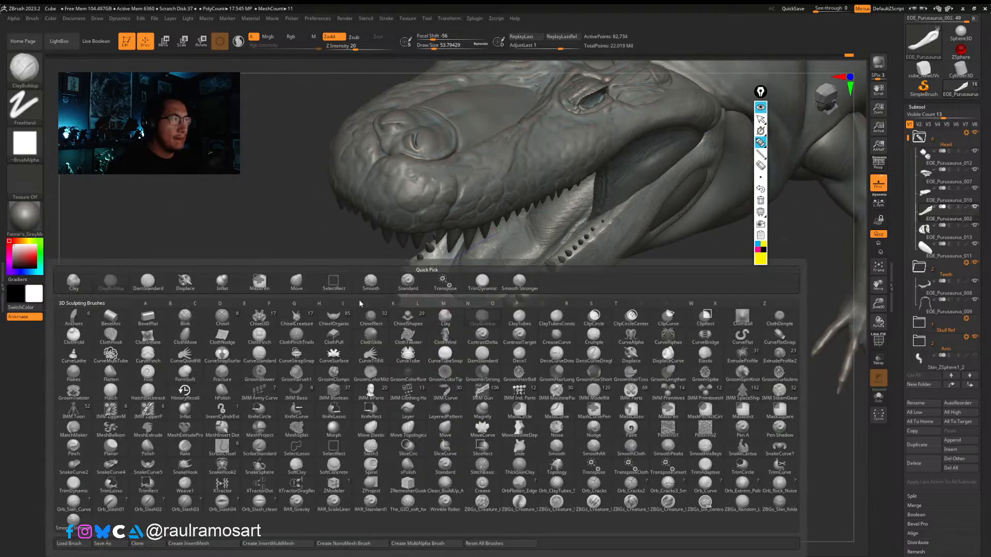
pyautogui.click(74, 283)
pyautogui.moveTo(365, 283)
pyautogui.mouseDown(button='right')
pyautogui.moveTo(403, 310)
pyautogui.moveTo(439, 298)
pyautogui.mouseUp(button='right')
pyautogui.press('s')
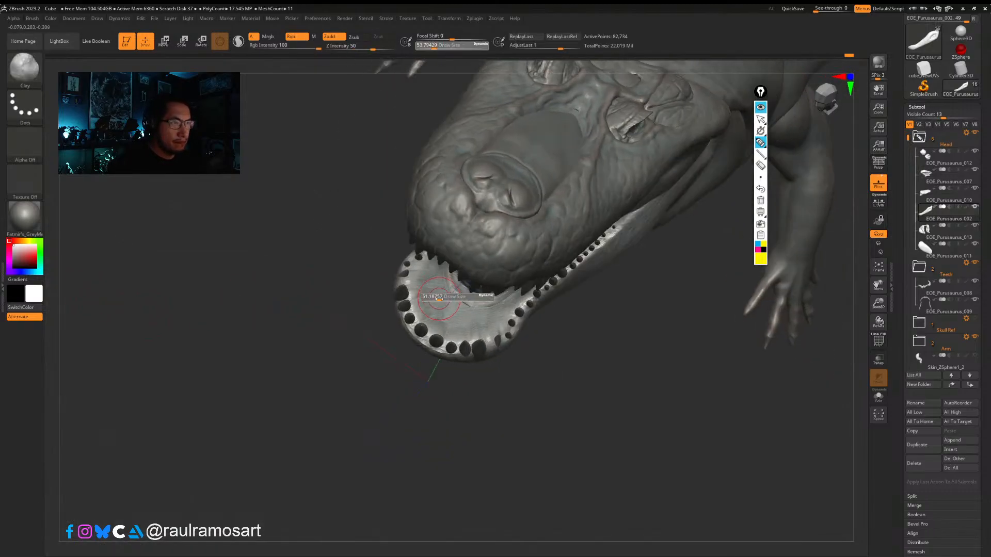
pyautogui.moveTo(439, 298); pyautogui.dragTo(448, 299)
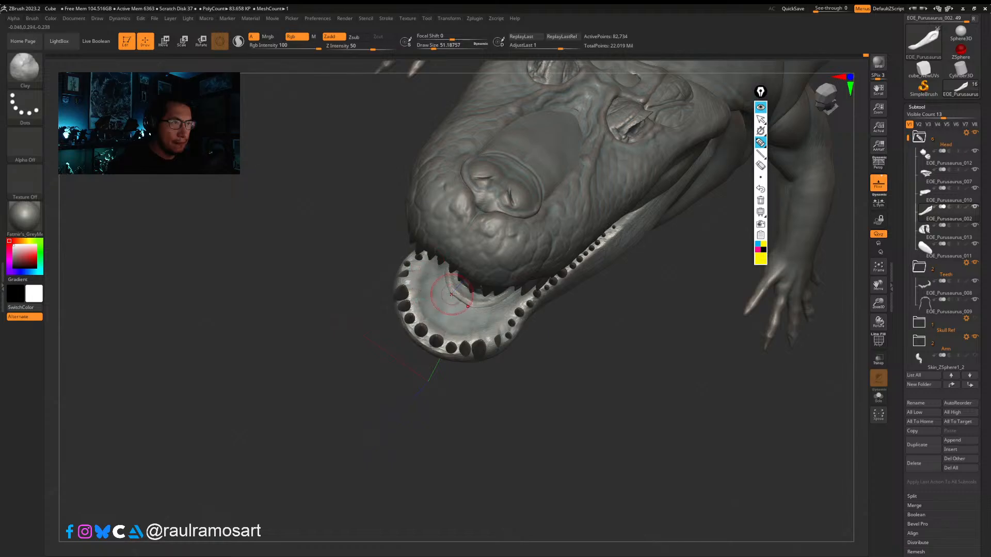
pyautogui.moveTo(452, 294); pyautogui.dragTo(439, 282, button='right')
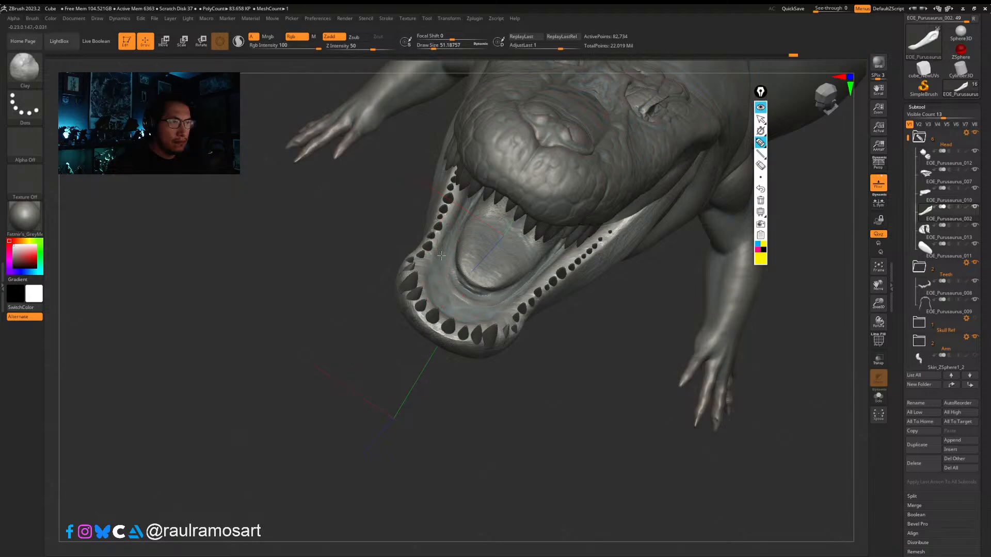
pyautogui.moveTo(439, 264)
pyautogui.mouseDown(button='right')
pyautogui.moveTo(425, 324)
pyautogui.moveTo(452, 317)
pyautogui.moveTo(416, 326)
pyautogui.mouseUp(button='right')
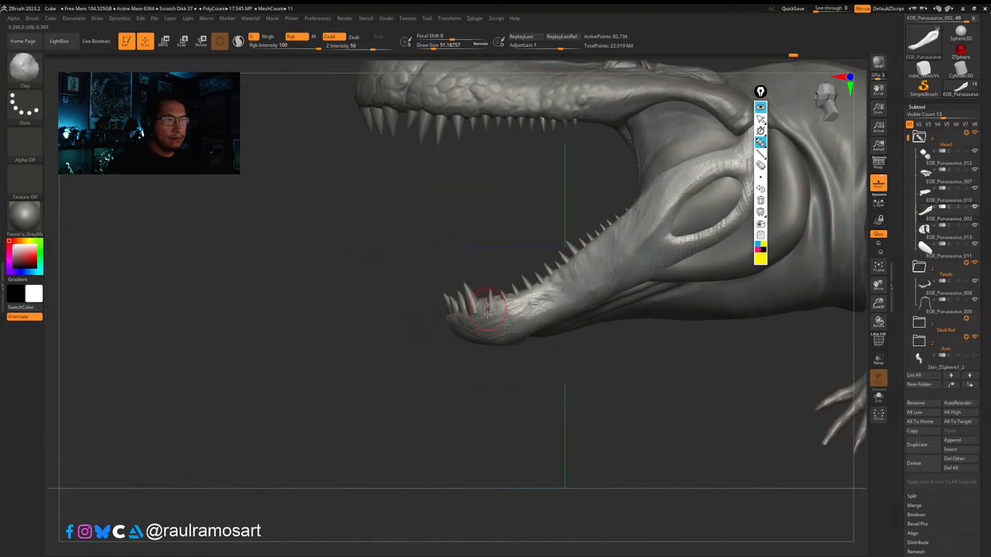
# Step: Select the lower teeth subtool EOE_Purusaurus_009 and mask every tooth except the central front pair
pyautogui.moveTo(487, 312); pyautogui.dragTo(446, 379, button='right')
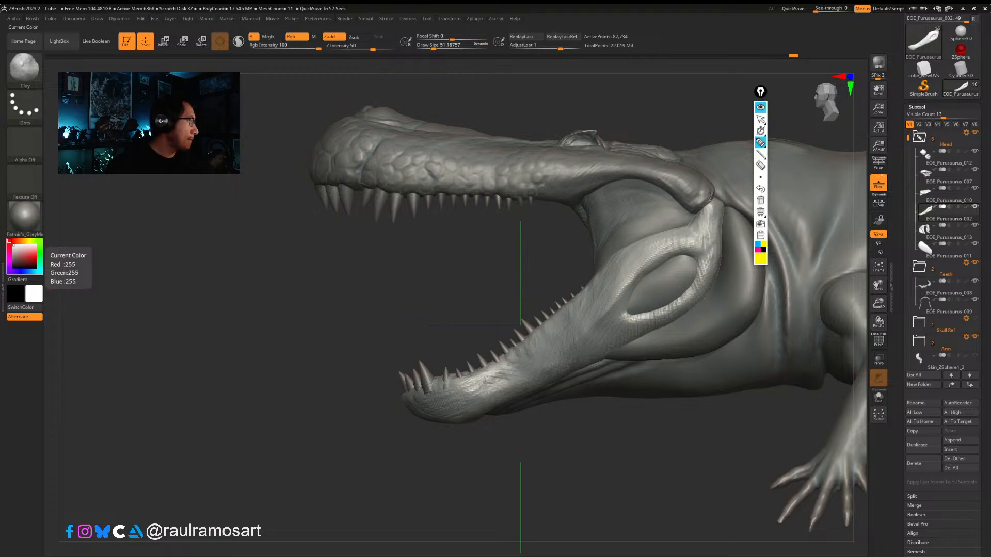
pyautogui.moveTo(525, 468)
pyautogui.mouseDown(button='right')
pyautogui.moveTo(385, 369)
pyautogui.moveTo(415, 419)
pyautogui.moveTo(510, 364)
pyautogui.mouseUp(button='right')
pyautogui.press('b')
pyautogui.press('c')
pyautogui.press('l')
pyautogui.keyDown('alt'); pyautogui.click(507, 366); pyautogui.keyUp('alt')
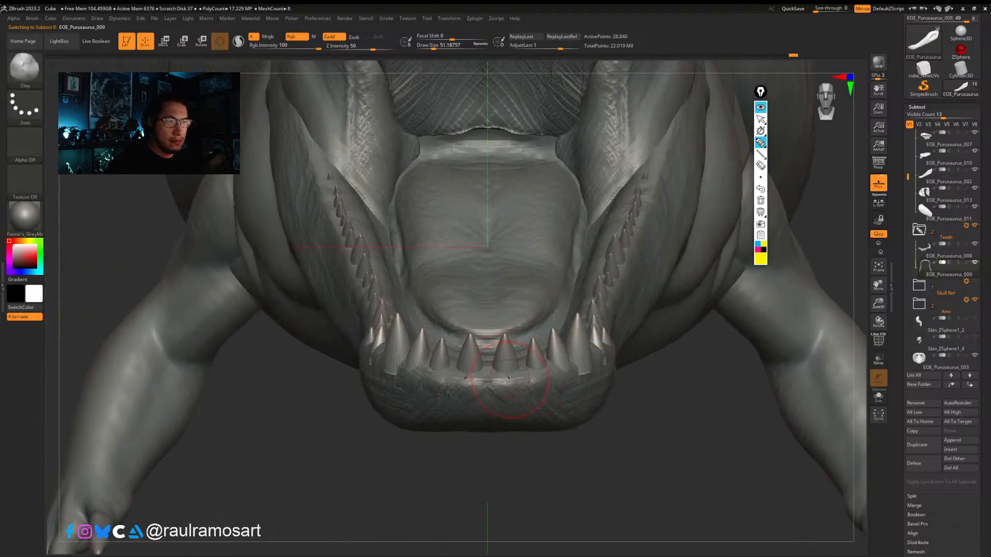
pyautogui.keyDown('ctrl'); pyautogui.keyDown('shift'); pyautogui.click(504, 354); pyautogui.keyUp('shift'); pyautogui.keyUp('ctrl')
pyautogui.keyDown('ctrl'); pyautogui.keyDown('shift'); pyautogui.click(530, 473); pyautogui.keyUp('shift'); pyautogui.keyUp('ctrl')
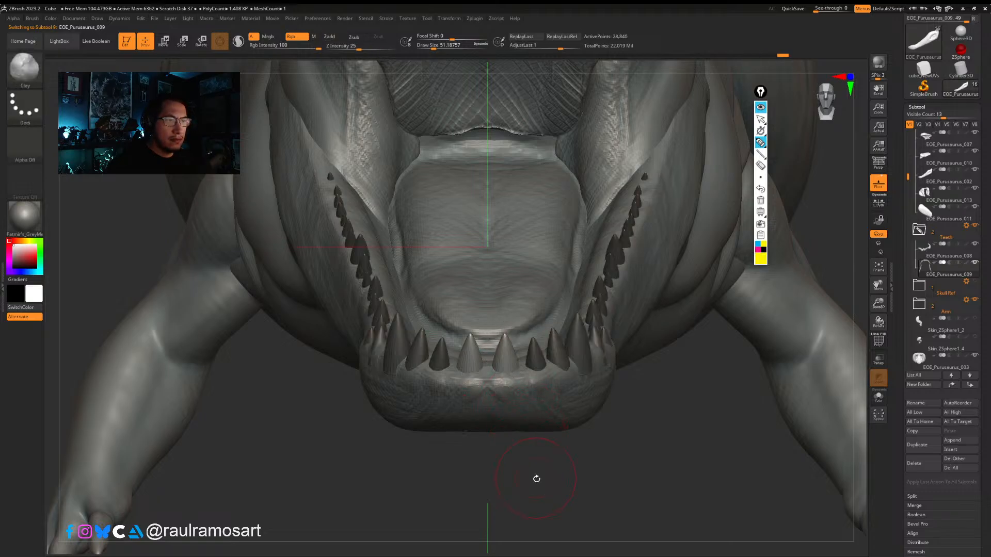
# Step: Place the transform gizmo at the base of the central front teeth and align it with their slant
pyautogui.moveTo(513, 469); pyautogui.dragTo(502, 458)
pyautogui.press('w')
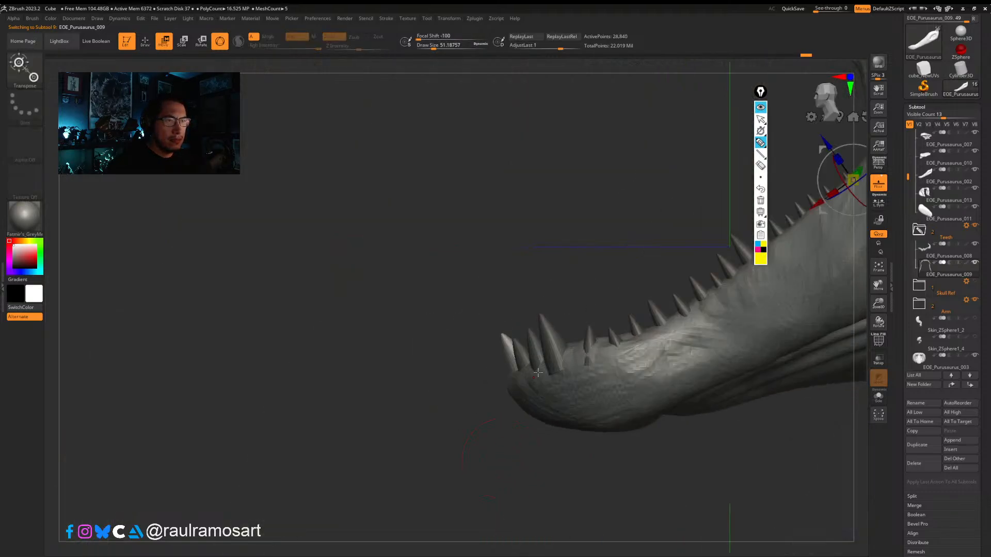
pyautogui.click(220, 41)
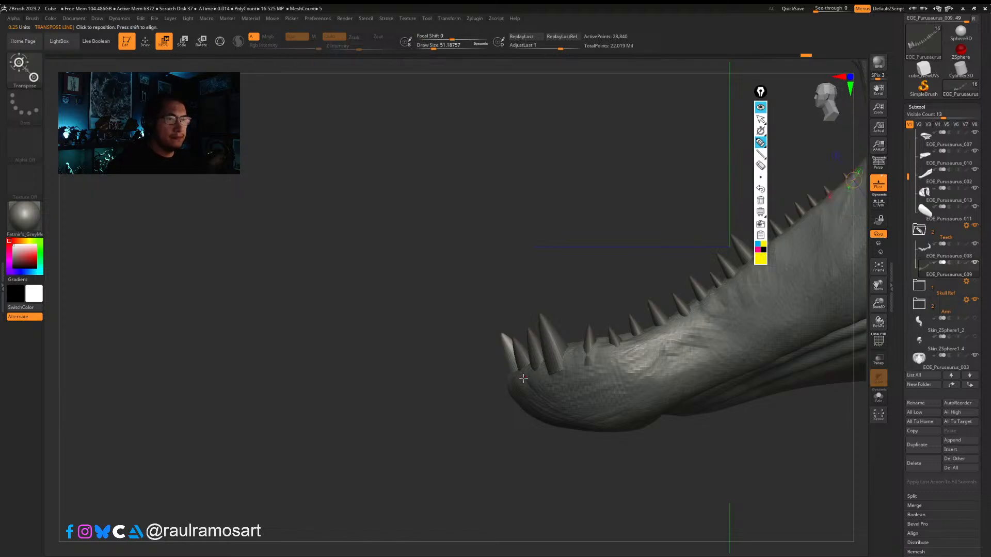
pyautogui.moveTo(523, 378); pyautogui.dragTo(490, 316)
pyautogui.press('y')
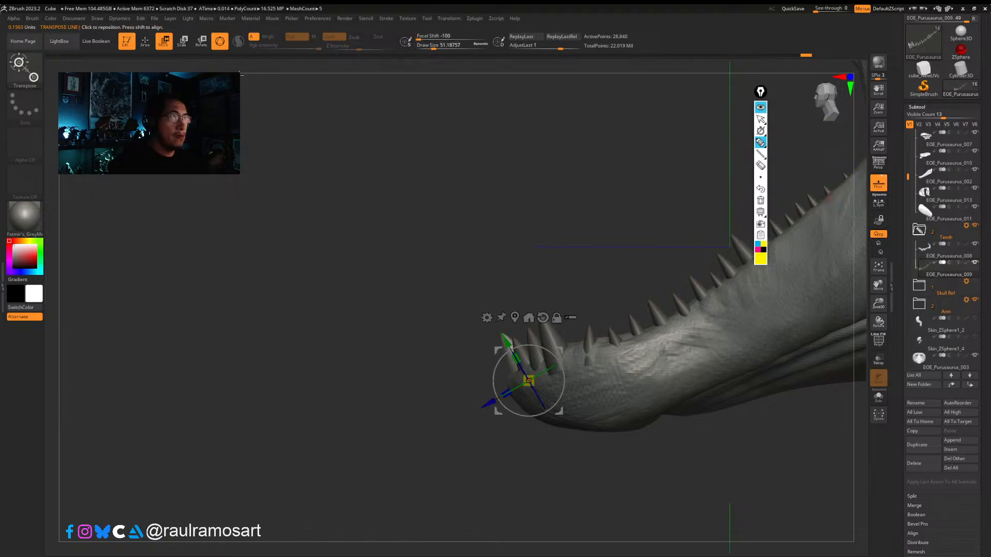
# Step: Enlarge the central pair of lower front teeth and spread the two teeth slightly apart
pyautogui.moveTo(467, 397); pyautogui.dragTo(522, 390, button='right')
pyautogui.keyDown('alt'); pyautogui.moveTo(523, 391); pyautogui.dragTo(470, 395); pyautogui.keyUp('alt')
pyautogui.moveTo(480, 392); pyautogui.dragTo(508, 388, button='right')
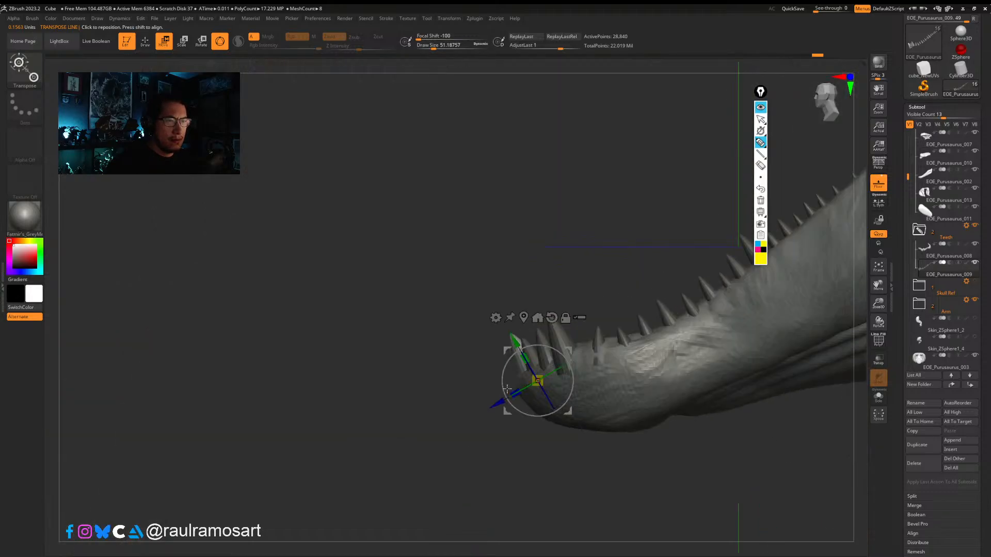
pyautogui.moveTo(494, 467); pyautogui.dragTo(531, 432, button='right')
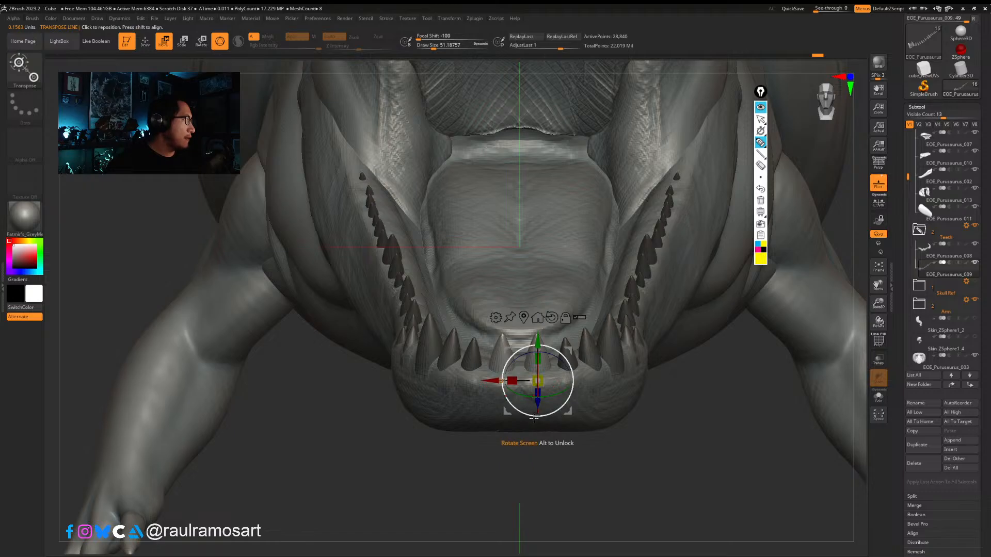
pyautogui.moveTo(537, 381)
pyautogui.mouseDown()
pyautogui.moveTo(550, 380)
pyautogui.moveTo(513, 383)
pyautogui.moveTo(525, 383)
pyautogui.mouseUp()
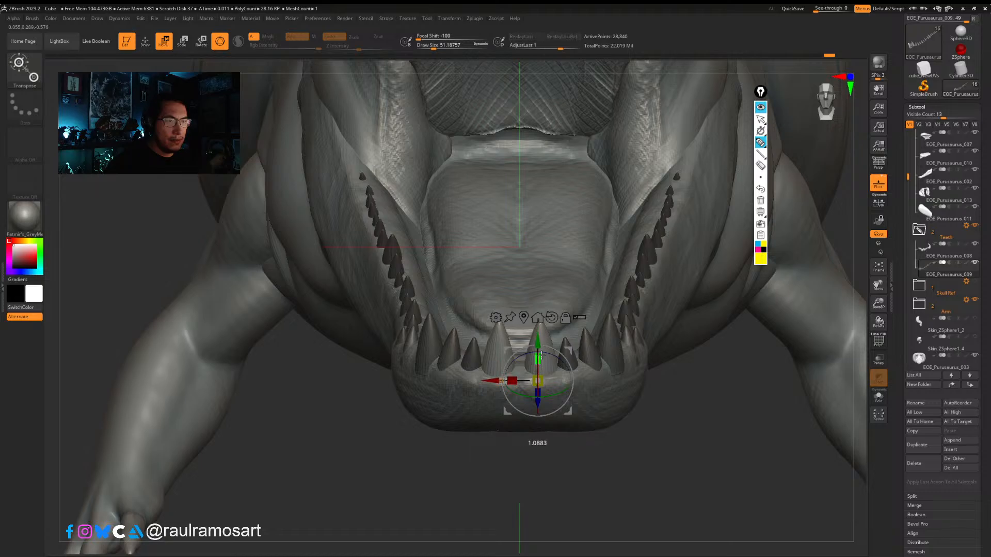
pyautogui.moveTo(559, 355); pyautogui.dragTo(580, 364)
# Step: Switch to the Move brush and lower the teeth subtool to subdivision level 1
pyautogui.press('b')
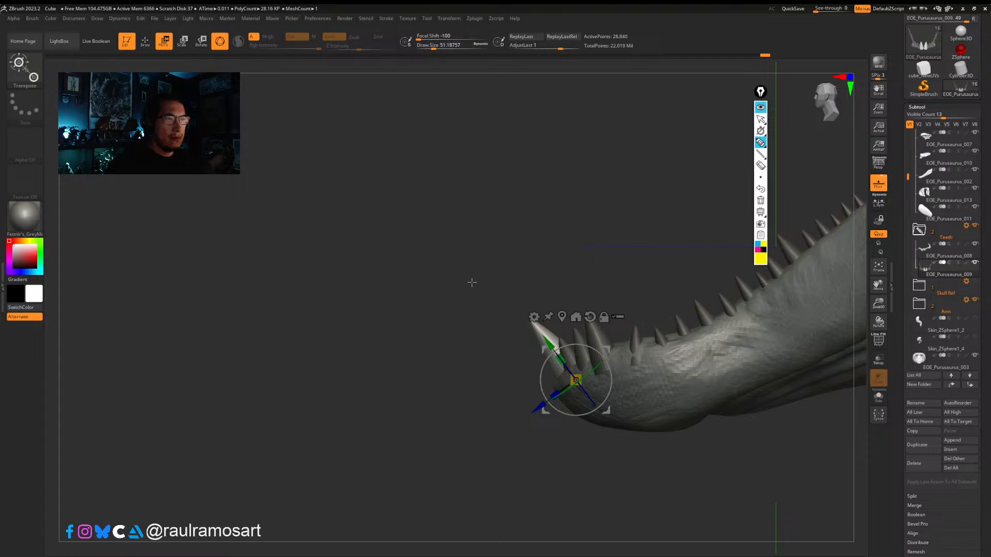
pyautogui.press('b')
pyautogui.click(337, 281)
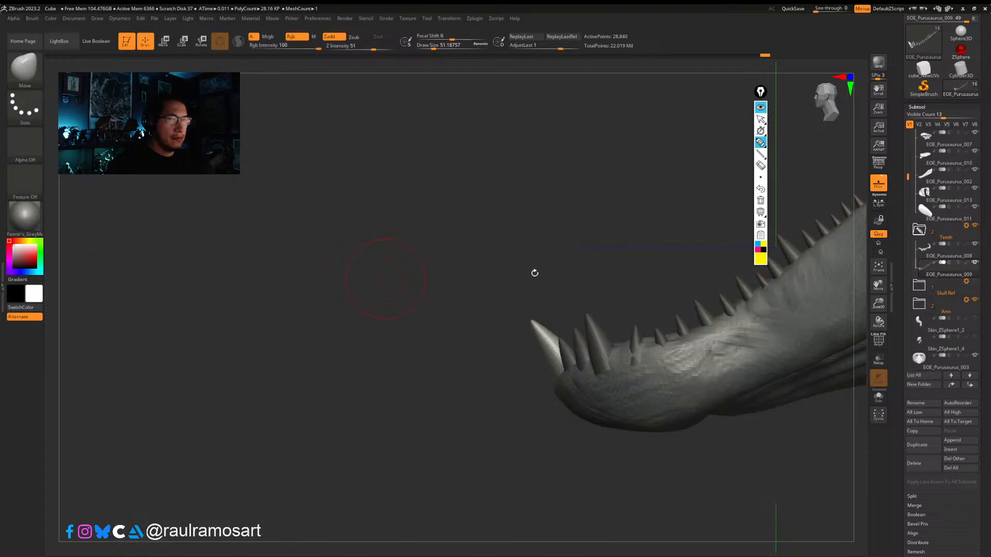
pyautogui.scroll(-10, 989, 229)
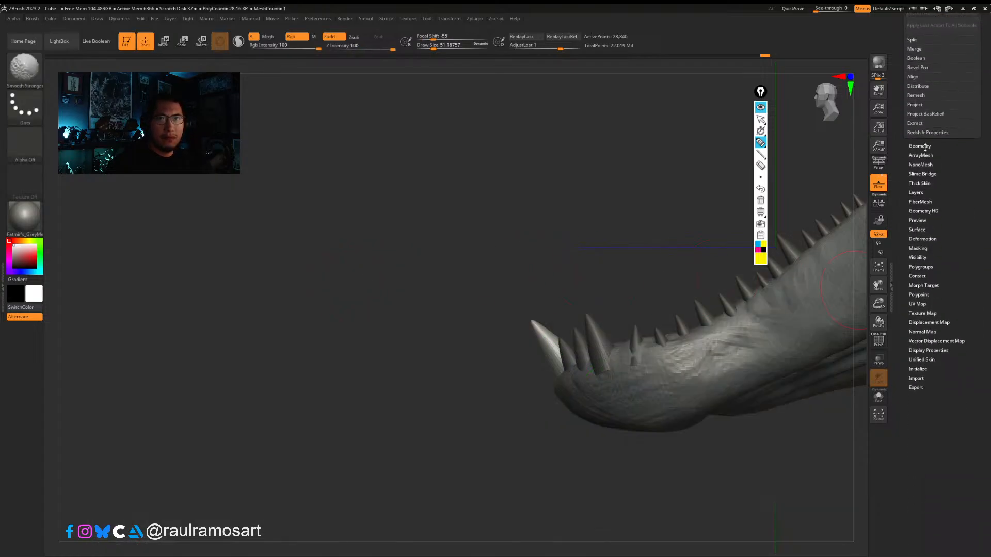
pyautogui.click(926, 146)
pyautogui.moveTo(934, 163); pyautogui.dragTo(904, 164)
# Step: Reshape the central front teeth with the Move brush, raising the draw size to about 59
pyautogui.press('s')
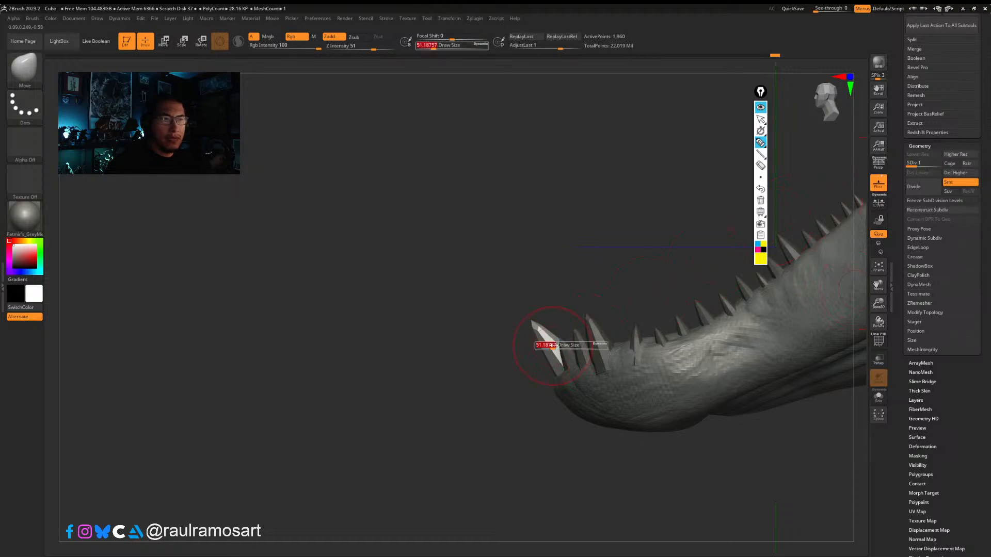
pyautogui.moveTo(552, 346)
pyautogui.mouseDown()
pyautogui.moveTo(532, 319)
pyautogui.moveTo(543, 340)
pyautogui.mouseUp()
pyautogui.press('s')
pyautogui.press('s')
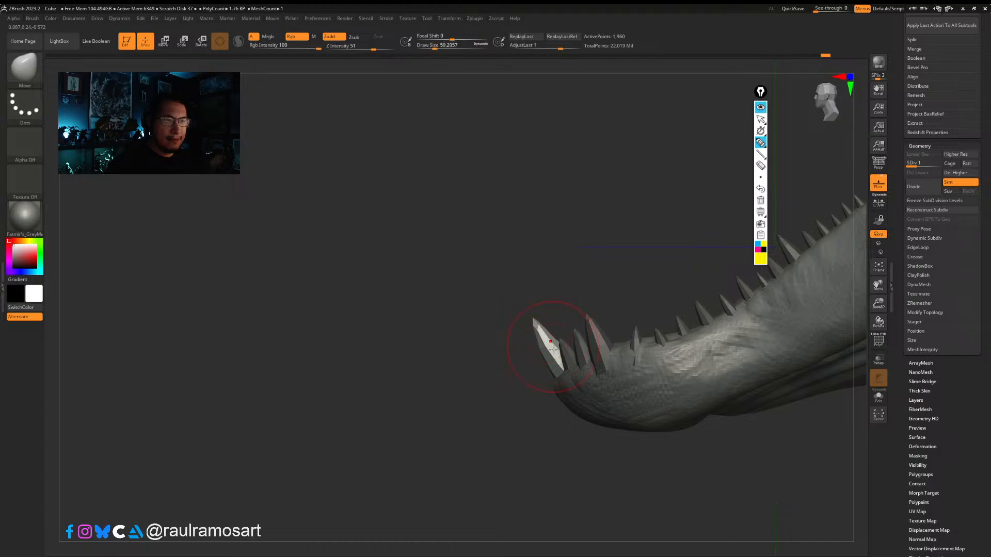
pyautogui.moveTo(559, 366); pyautogui.dragTo(686, 377, button='right')
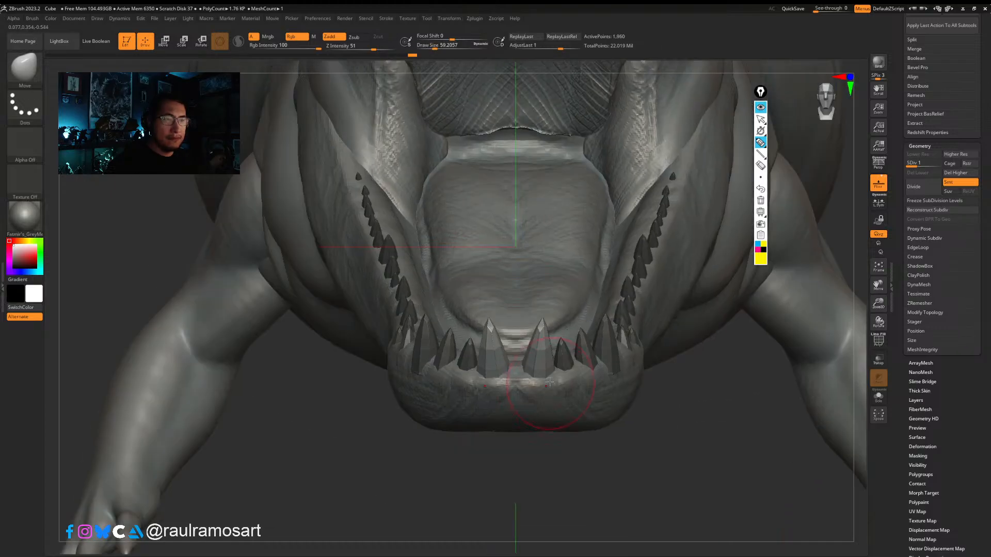
pyautogui.moveTo(550, 383); pyautogui.dragTo(594, 386, button='right')
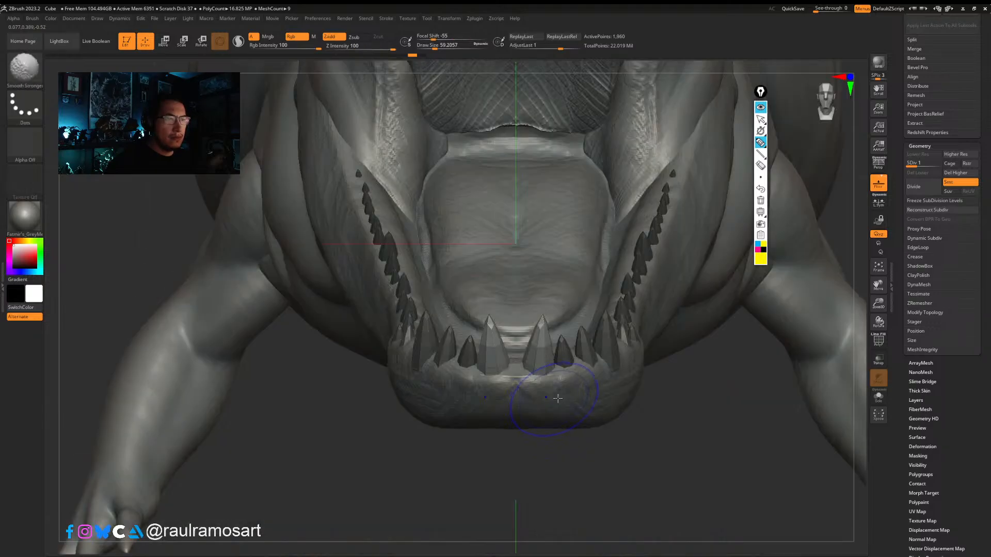
# Step: Isolate the small teeth beside the central front pair, anchor the transform gizmo at their base and rotate their tips outward
pyautogui.keyDown('ctrl'); pyautogui.moveTo(610, 460); pyautogui.dragTo(618, 499); pyautogui.keyUp('ctrl')
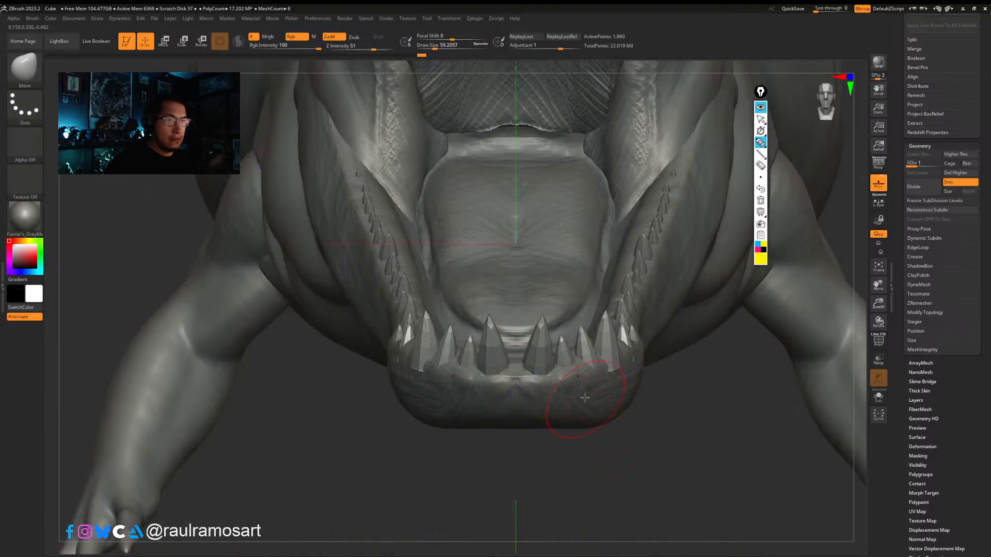
pyautogui.keyDown('ctrl'); pyautogui.keyDown('shift'); pyautogui.click(567, 359); pyautogui.keyUp('shift'); pyautogui.keyUp('ctrl')
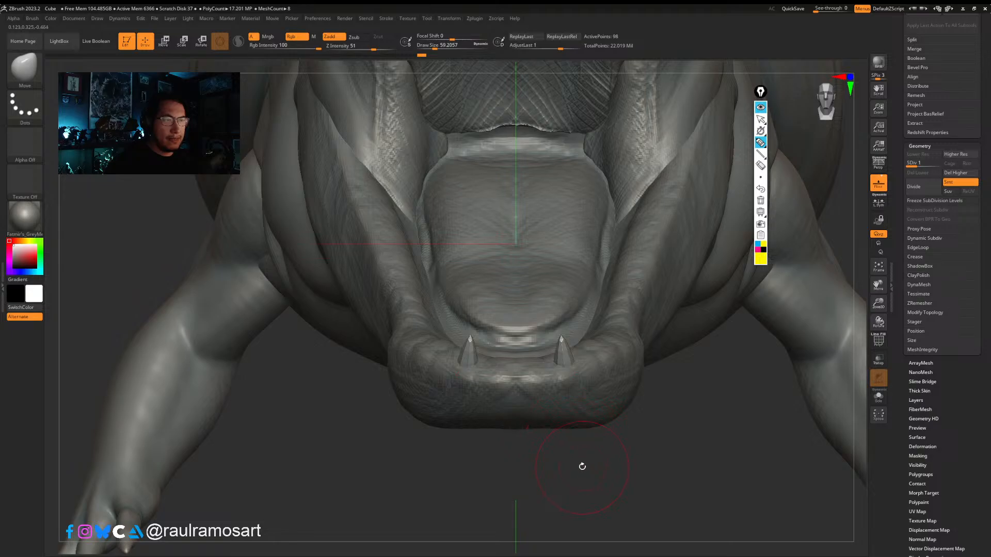
pyautogui.press('w')
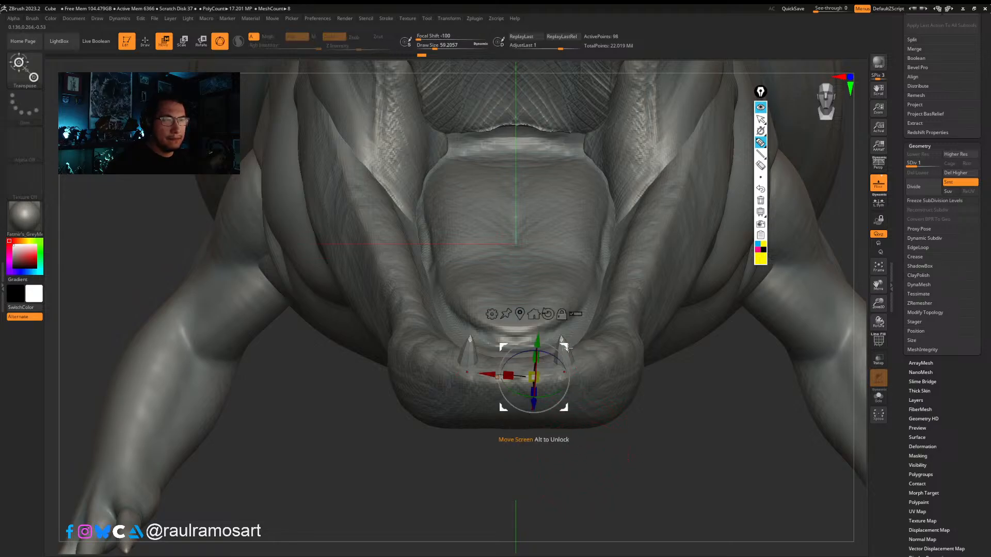
pyautogui.click(562, 314)
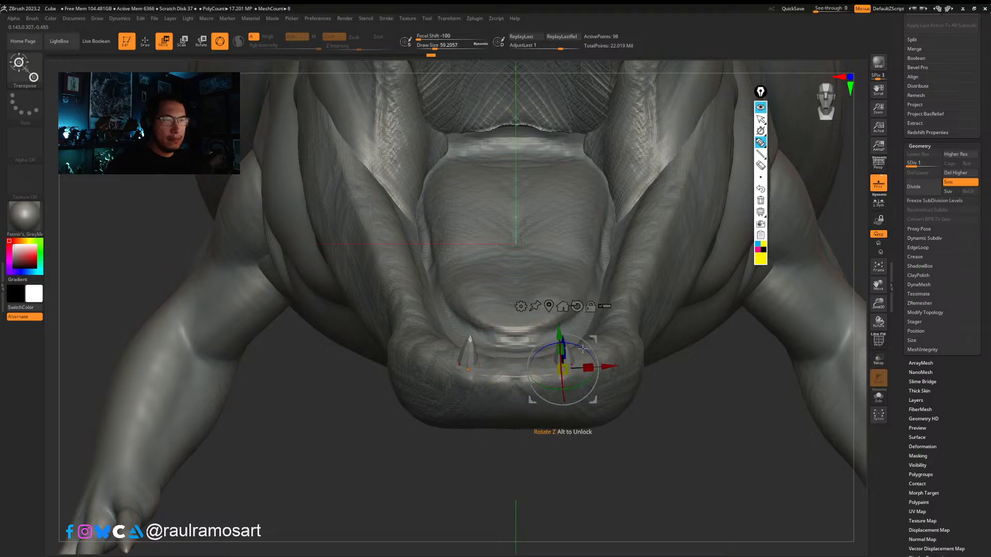
pyautogui.moveTo(583, 349); pyautogui.dragTo(573, 378)
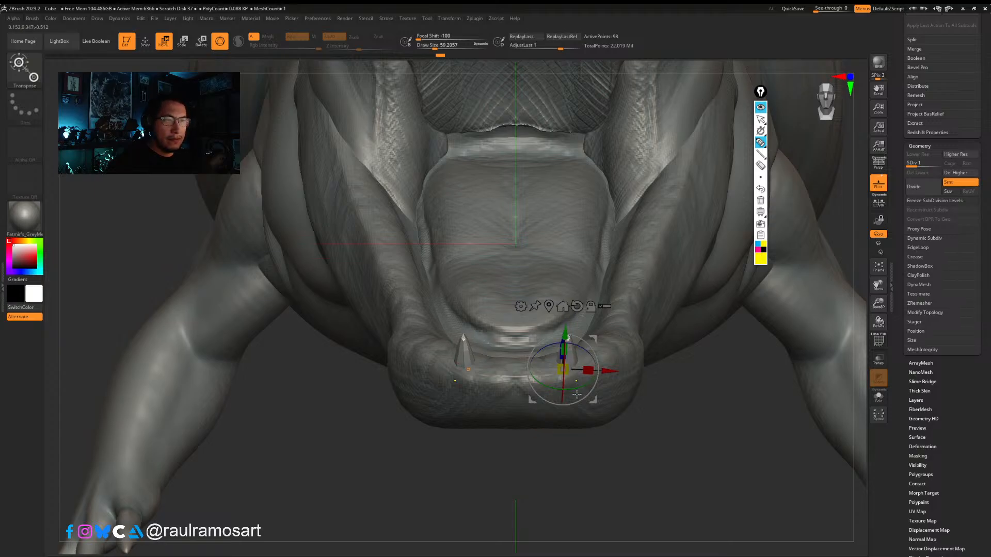
# Step: Solo the small front teeth and center the transform gizmo on their base from below, then restore the other subtools
pyautogui.moveTo(637, 407); pyautogui.dragTo(633, 378)
pyautogui.moveTo(736, 281); pyautogui.dragTo(738, 398)
pyautogui.click(879, 396)
pyautogui.keyDown('ctrl'); pyautogui.moveTo(643, 416); pyautogui.dragTo(623, 412, button='right'); pyautogui.keyUp('ctrl')
pyautogui.moveTo(658, 423); pyautogui.dragTo(654, 459)
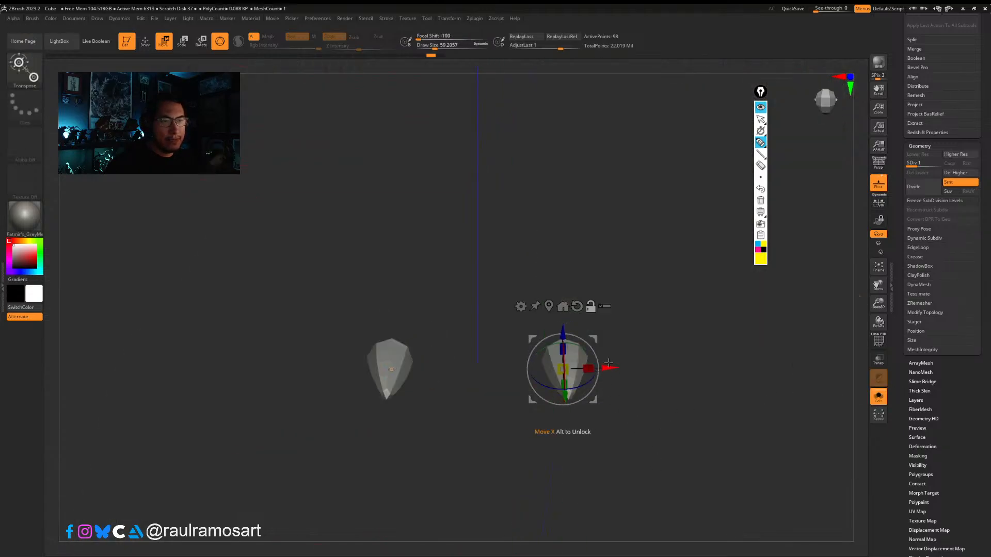
pyautogui.moveTo(609, 363); pyautogui.dragTo(612, 364)
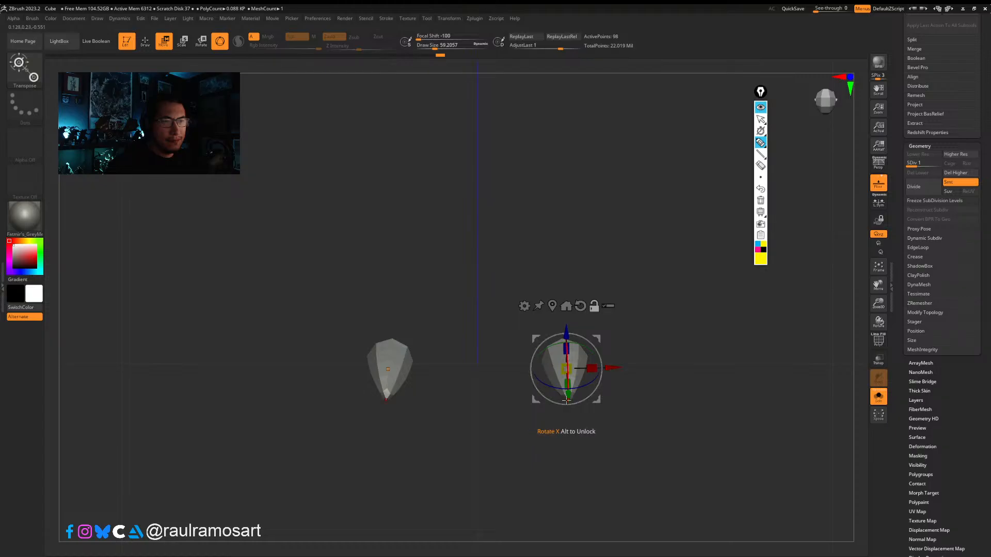
pyautogui.moveTo(567, 399); pyautogui.dragTo(567, 395)
pyautogui.click(878, 397)
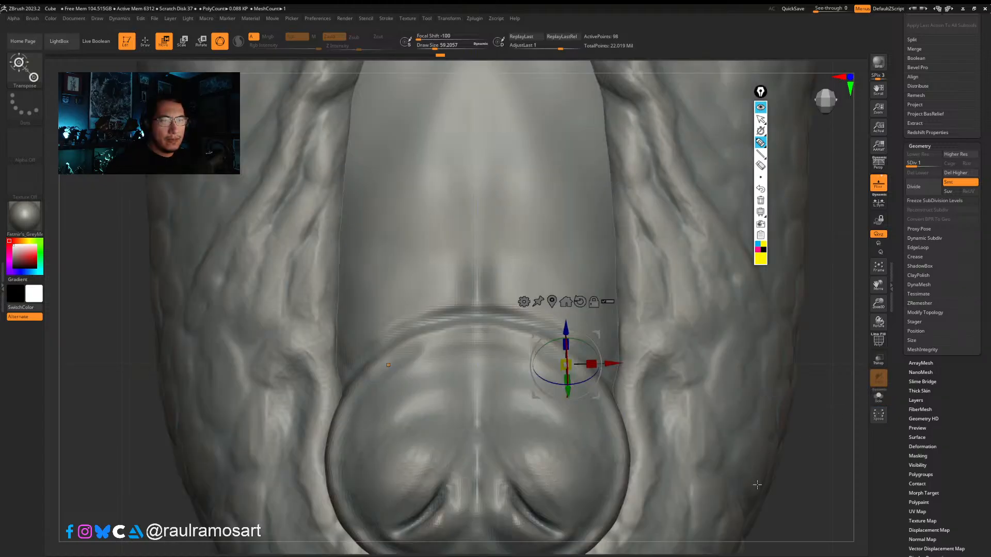
# Step: Lengthen the small pair of front teeth, shift them slightly inward and restore the whole lower tooth row
pyautogui.moveTo(802, 493); pyautogui.dragTo(805, 361)
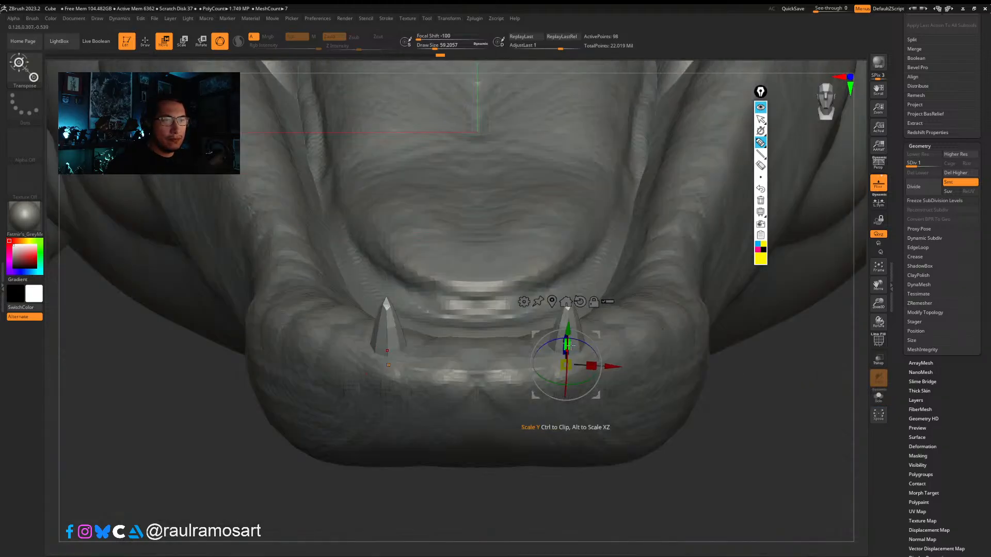
pyautogui.moveTo(568, 345); pyautogui.dragTo(605, 367)
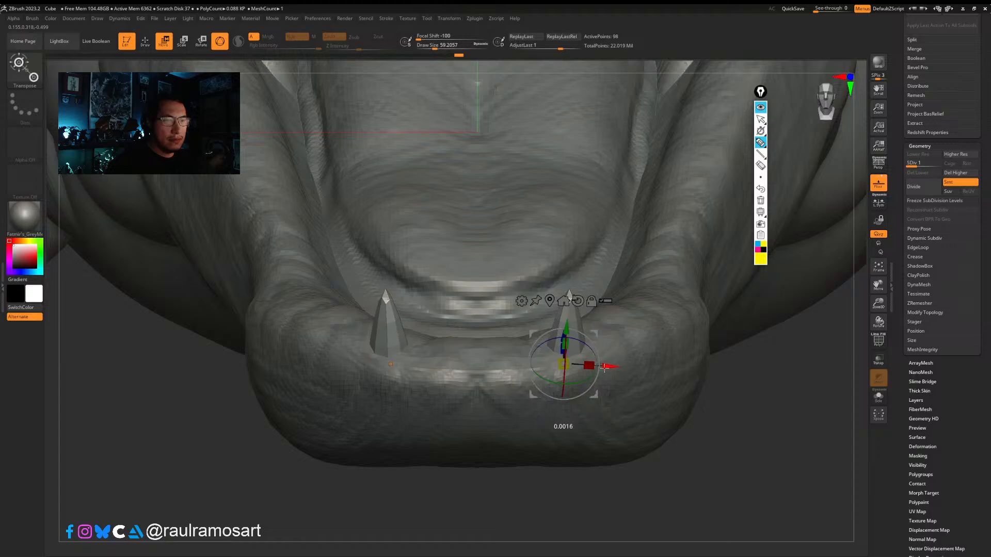
pyautogui.press('q')
pyautogui.keyDown('ctrl'); pyautogui.keyDown('shift'); pyautogui.click(702, 457); pyautogui.keyUp('shift'); pyautogui.keyUp('ctrl')
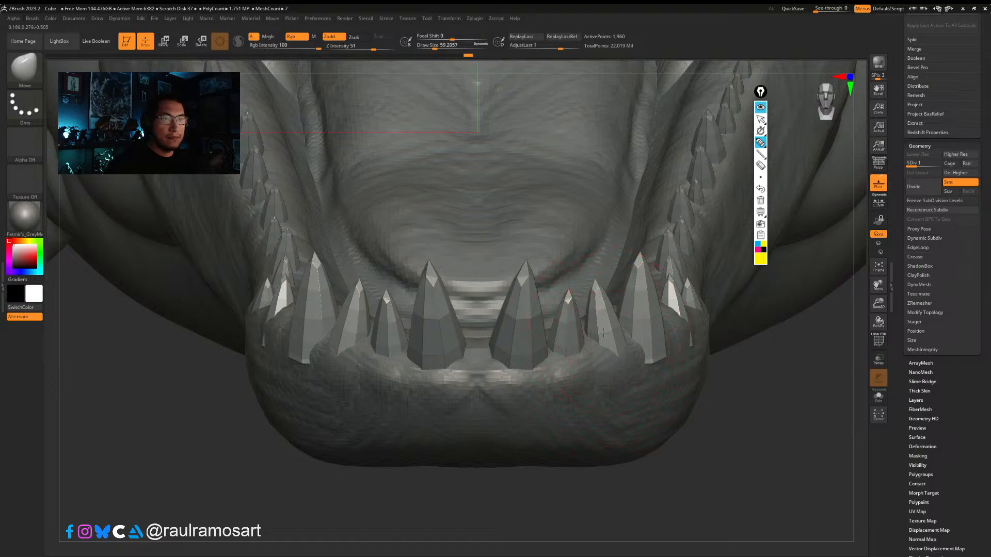
# Step: Isolate the large corner pair of lower teeth and align the transform gizmo with their base and slant
pyautogui.moveTo(604, 333); pyautogui.dragTo(630, 331, button='right')
pyautogui.keyDown('ctrl'); pyautogui.keyDown('shift'); pyautogui.click(646, 323); pyautogui.keyUp('shift'); pyautogui.keyUp('ctrl')
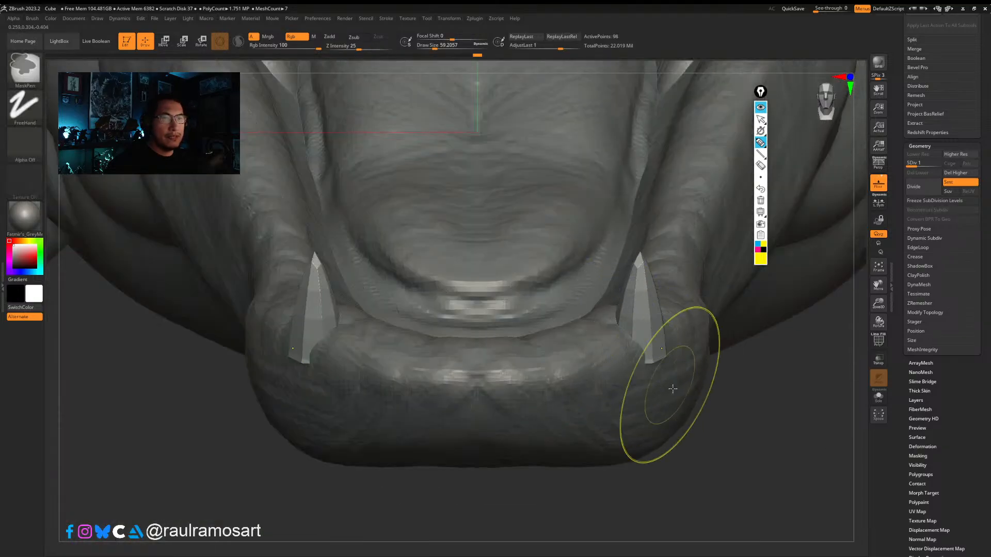
pyautogui.press('w')
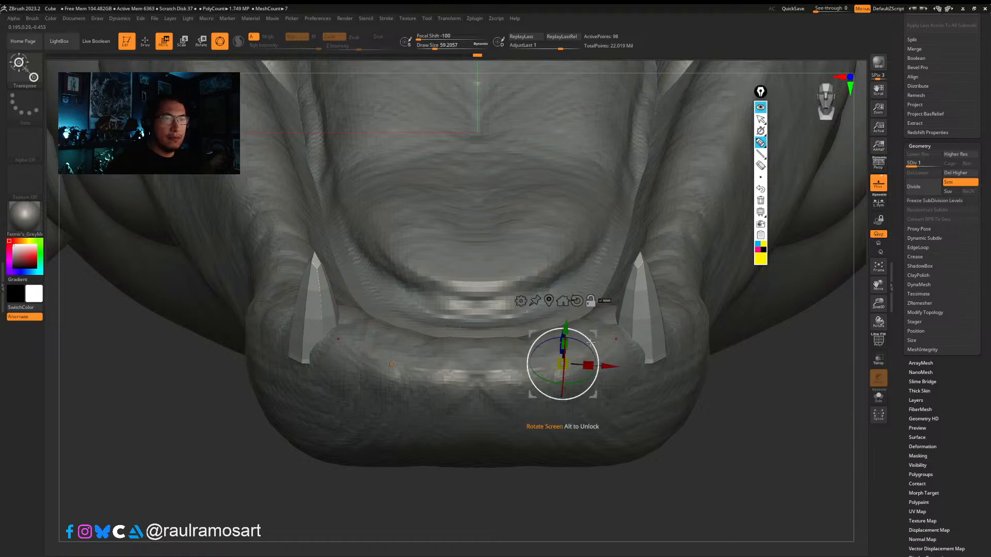
pyautogui.keyDown('shift'); pyautogui.moveTo(754, 425); pyautogui.dragTo(692, 399, button='right'); pyautogui.keyUp('shift')
pyautogui.moveTo(610, 326); pyautogui.dragTo(631, 327)
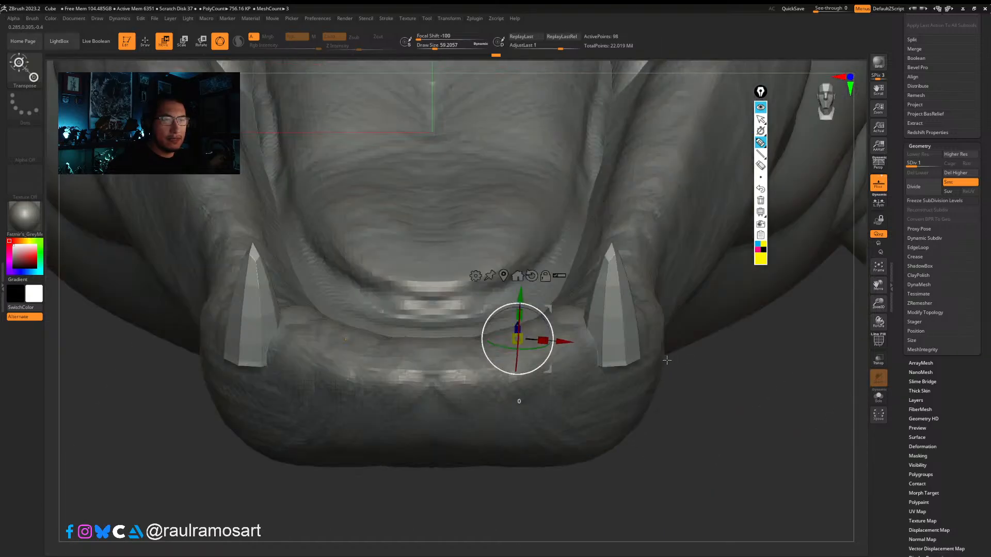
pyautogui.keyDown('alt'); pyautogui.moveTo(575, 338); pyautogui.dragTo(656, 350); pyautogui.keyUp('alt')
pyautogui.moveTo(639, 323)
pyautogui.mouseDown()
pyautogui.moveTo(636, 354)
pyautogui.moveTo(627, 321)
pyautogui.mouseUp()
pyautogui.moveTo(694, 363)
pyautogui.keyDown('shift'); pyautogui.mouseDown()
pyautogui.moveTo(620, 356)
pyautogui.moveTo(602, 342)
pyautogui.mouseUp(); pyautogui.keyUp('shift')
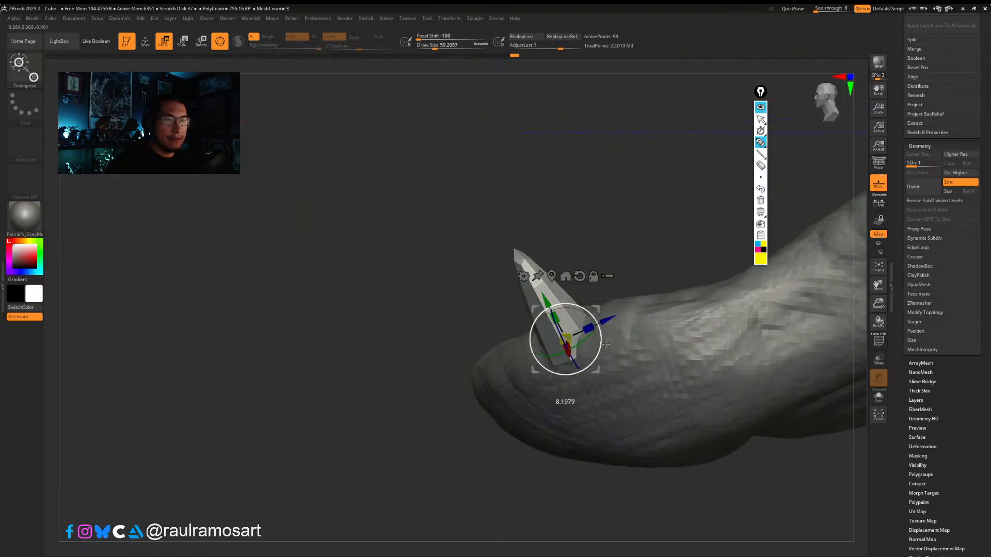
# Step: Enlarge the large corner teeth and reposition them slightly on the jaw in side view
pyautogui.press('b')
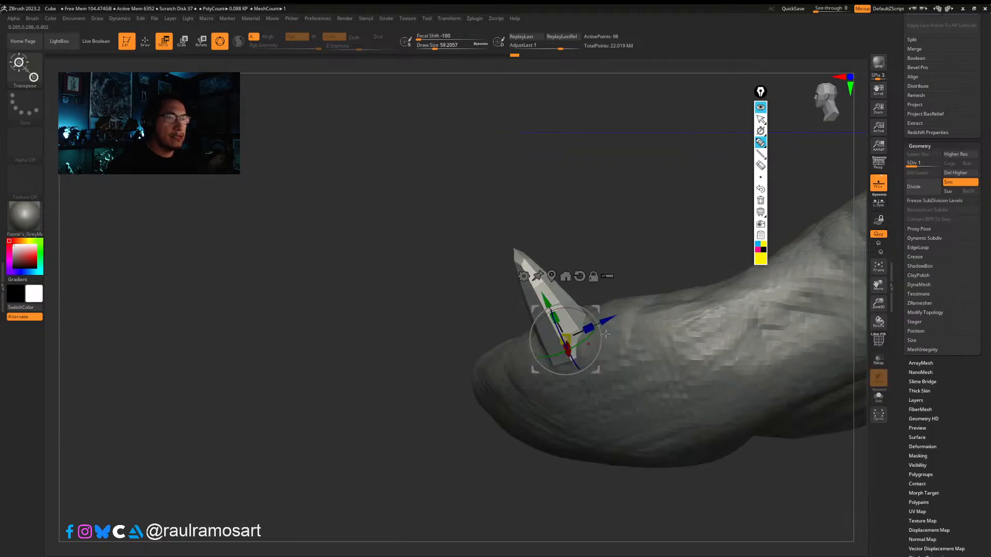
pyautogui.moveTo(569, 334); pyautogui.dragTo(586, 319)
pyautogui.moveTo(532, 351); pyautogui.dragTo(635, 351, button='right')
pyautogui.moveTo(563, 355); pyautogui.dragTo(547, 350)
pyautogui.moveTo(610, 379); pyautogui.dragTo(568, 368, button='right')
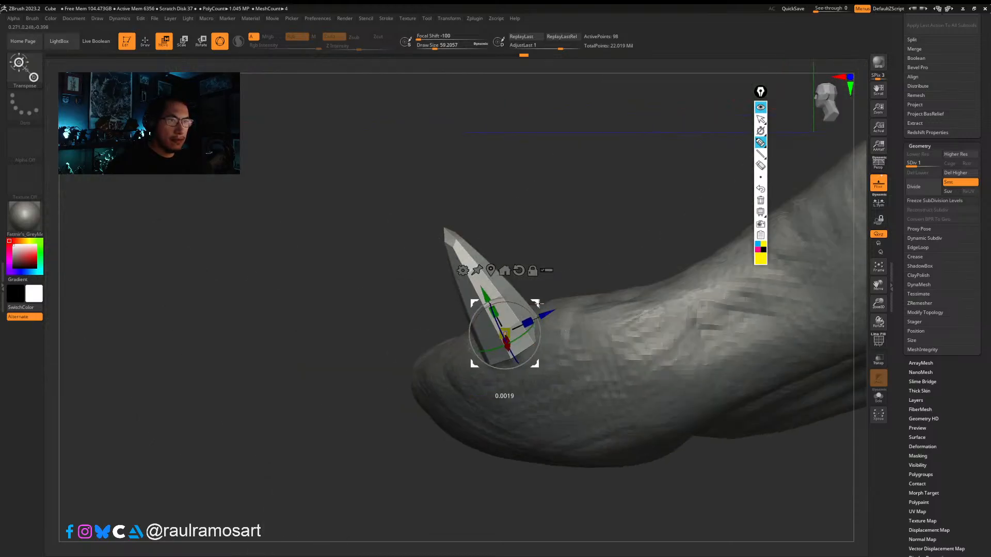
# Step: Curve the large corner teeth in side profile using the Move brush at a draw size of about 77
pyautogui.press('b')
pyautogui.press('m')
pyautogui.press('v')
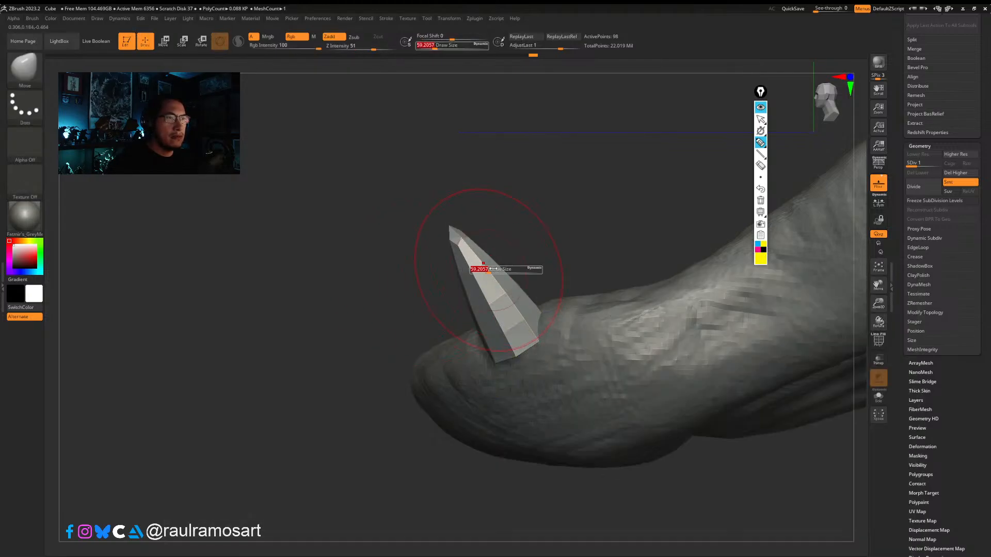
pyautogui.press('s')
pyautogui.moveTo(482, 263)
pyautogui.mouseDown()
pyautogui.moveTo(447, 227)
pyautogui.moveTo(458, 249)
pyautogui.mouseUp()
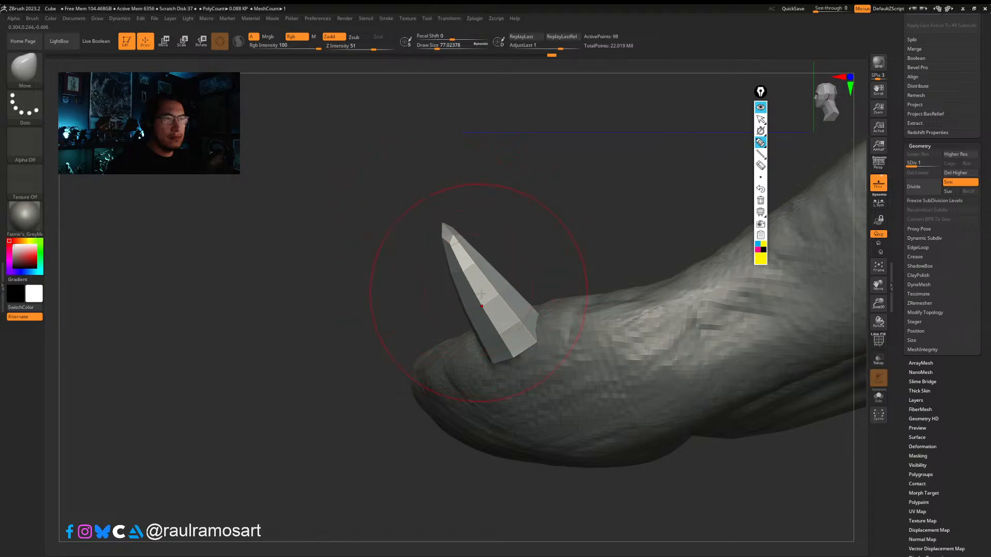
pyautogui.moveTo(480, 294); pyautogui.dragTo(510, 293, button='right')
# Step: Bend the large corner teeth outward from the front with the Move brush and unhide the remaining lower teeth
pyautogui.press('[')
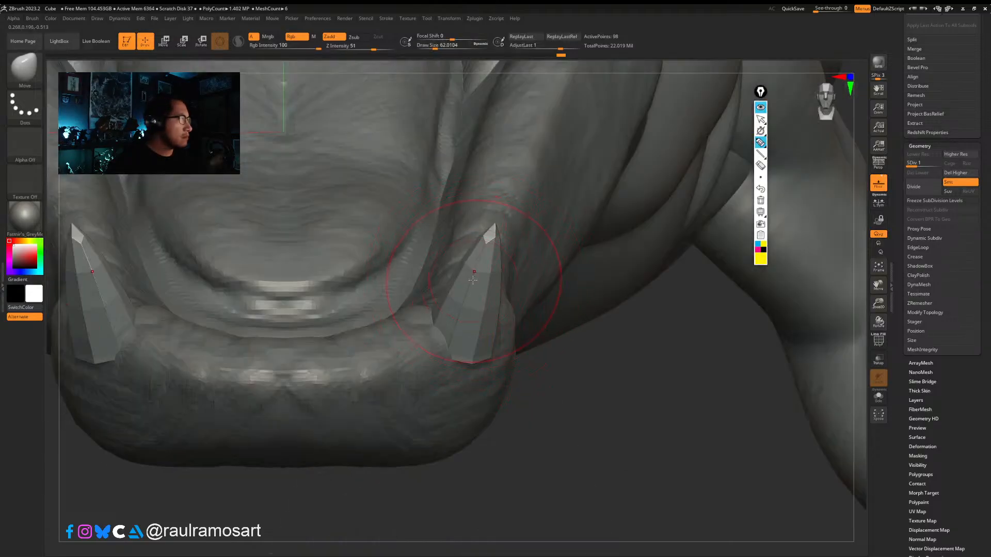
pyautogui.moveTo(473, 280); pyautogui.dragTo(479, 278)
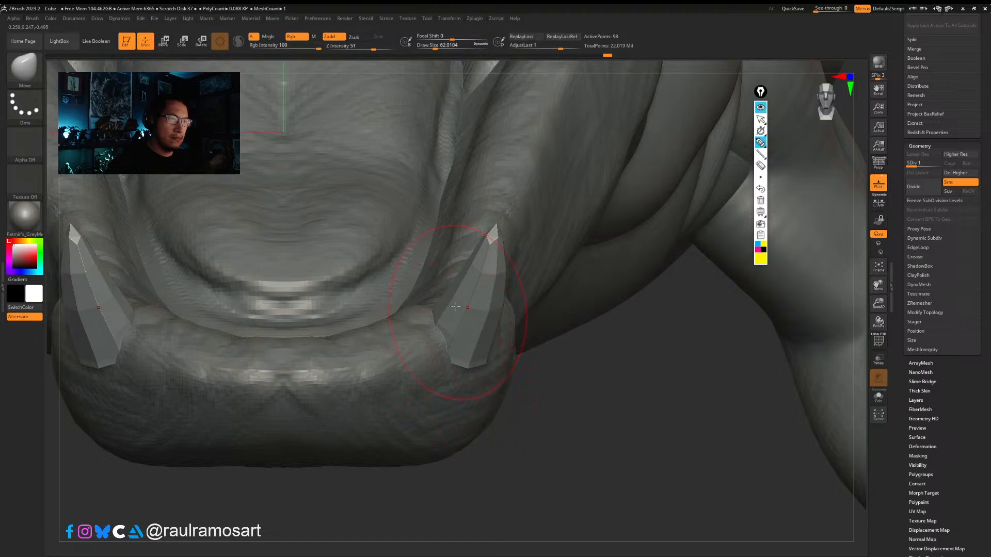
pyautogui.press('s')
pyautogui.moveTo(482, 262)
pyautogui.mouseDown()
pyautogui.moveTo(473, 262)
pyautogui.moveTo(479, 240)
pyautogui.moveTo(511, 247)
pyautogui.mouseUp()
pyautogui.press('s')
pyautogui.keyDown('ctrl'); pyautogui.keyDown('shift'); pyautogui.click(592, 442); pyautogui.keyUp('shift'); pyautogui.keyUp('ctrl')
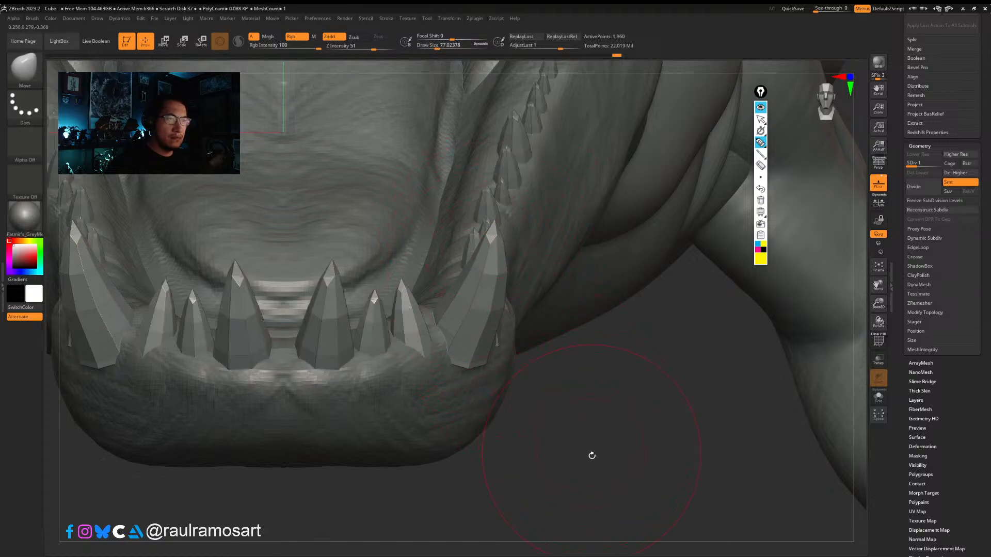
# Step: Isolate the large corner teeth again, nudge them along and into the jaw with the gizmo, and unhide all lower teeth
pyautogui.moveTo(591, 455)
pyautogui.mouseDown()
pyautogui.moveTo(587, 464)
pyautogui.moveTo(577, 430)
pyautogui.moveTo(480, 380)
pyautogui.moveTo(458, 382)
pyautogui.moveTo(511, 338)
pyautogui.mouseUp()
pyautogui.moveTo(516, 325); pyautogui.dragTo(517, 360, button='right')
pyautogui.keyDown('ctrl'); pyautogui.keyDown('shift'); pyautogui.click(508, 293); pyautogui.keyUp('shift'); pyautogui.keyUp('ctrl')
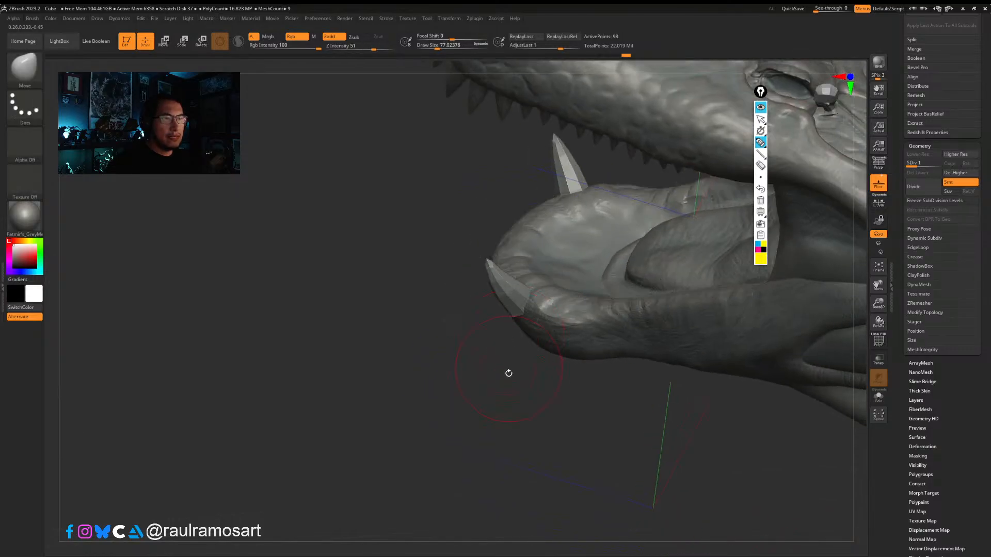
pyautogui.press('w')
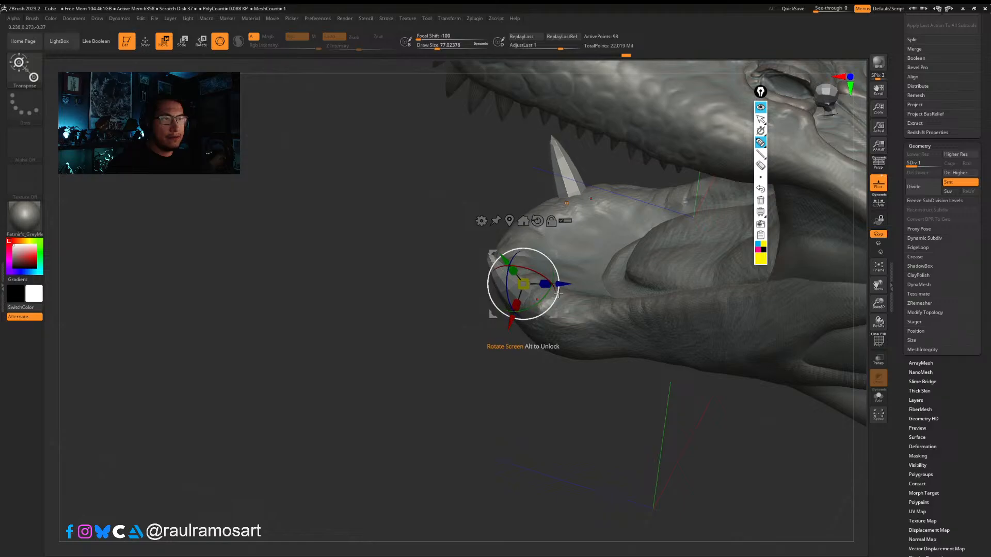
pyautogui.moveTo(565, 284); pyautogui.dragTo(566, 284)
pyautogui.moveTo(513, 325); pyautogui.dragTo(514, 323)
pyautogui.press('q')
pyautogui.moveTo(502, 400); pyautogui.dragTo(509, 400, button='right')
pyautogui.keyDown('ctrl'); pyautogui.keyDown('shift'); pyautogui.click(504, 431); pyautogui.keyUp('shift'); pyautogui.keyUp('ctrl')
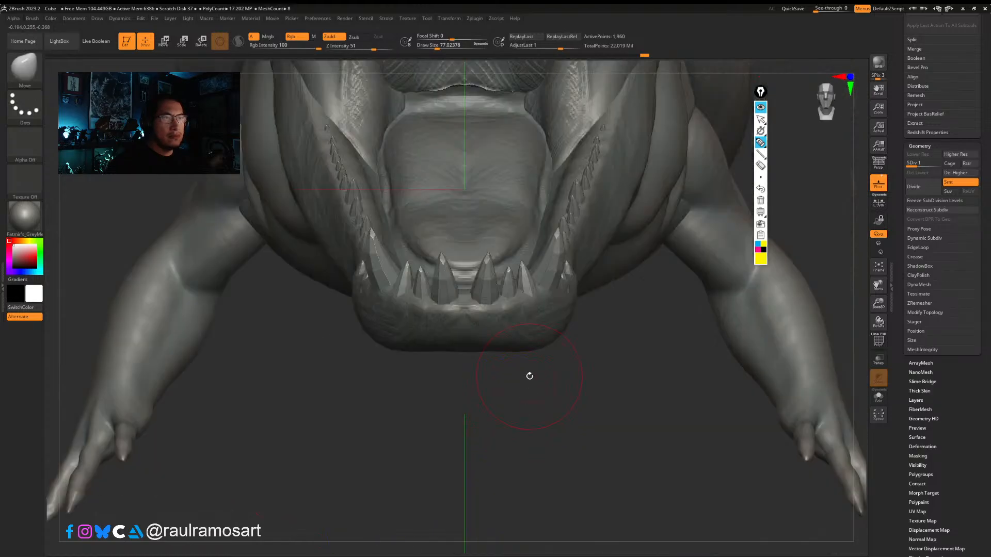
# Step: Refine the shapes of the lower front teeth from the side using the Move brush at a draw size of about 33
pyautogui.keyDown('ctrl'); pyautogui.moveTo(528, 376); pyautogui.dragTo(507, 332); pyautogui.keyUp('ctrl')
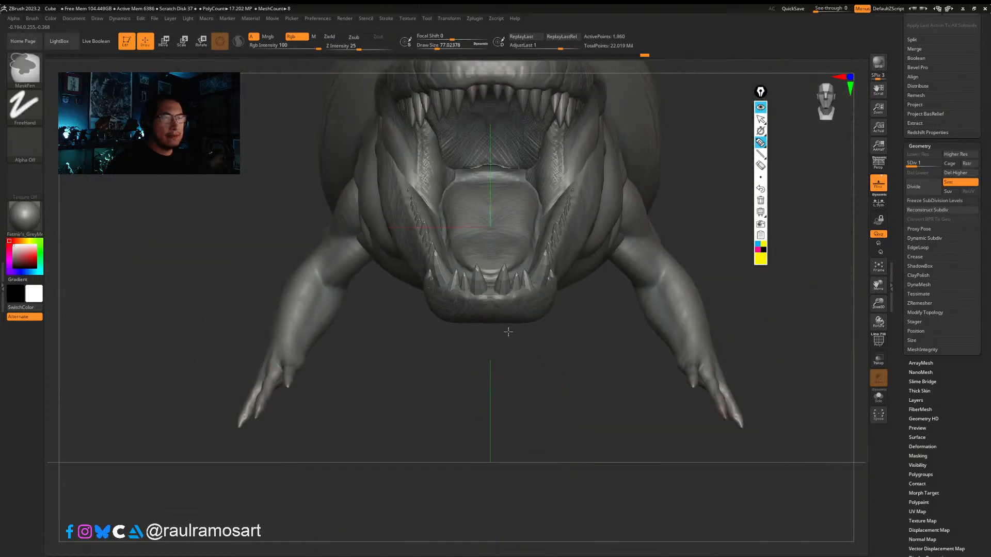
pyautogui.moveTo(506, 332); pyautogui.dragTo(502, 388, button='right')
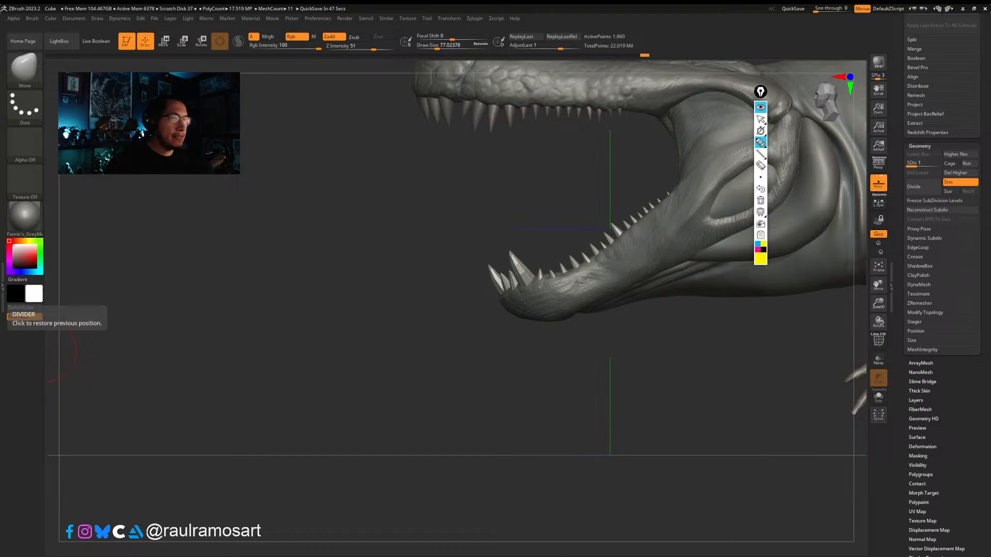
pyautogui.press('ctrl')
pyautogui.keyDown('ctrl'); pyautogui.moveTo(563, 336); pyautogui.dragTo(493, 275, button='right'); pyautogui.keyUp('ctrl')
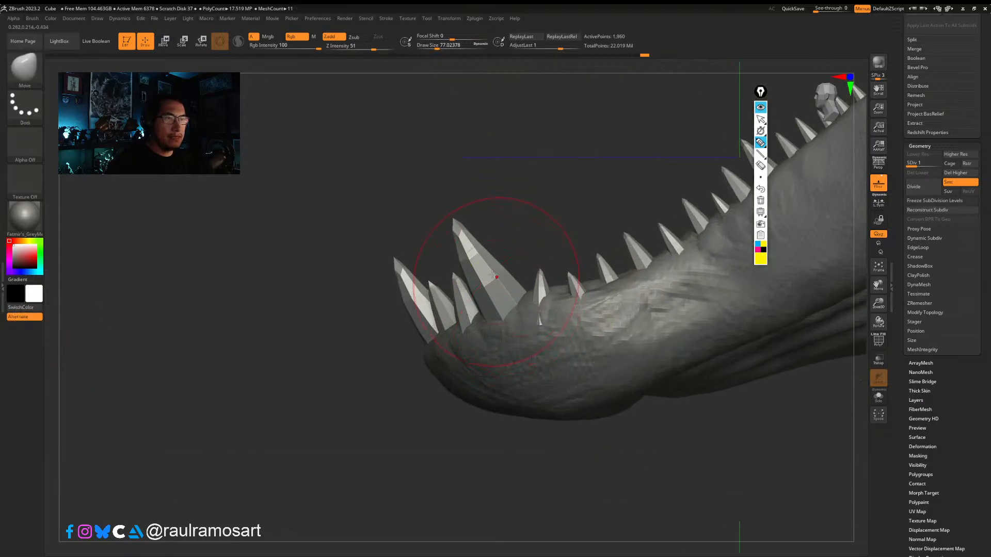
pyautogui.press('s')
pyautogui.moveTo(458, 225); pyautogui.dragTo(466, 252)
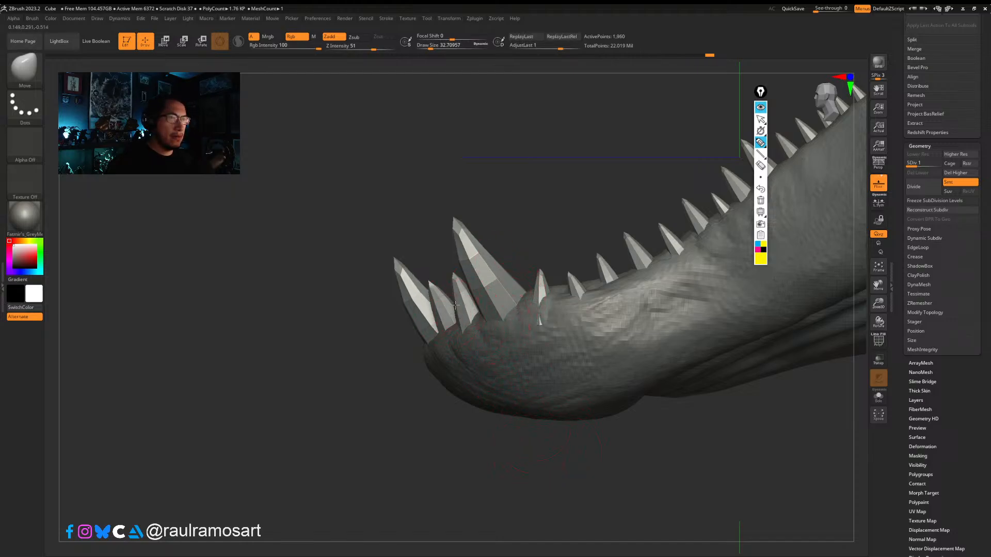
pyautogui.moveTo(455, 304); pyautogui.dragTo(417, 309, button='right')
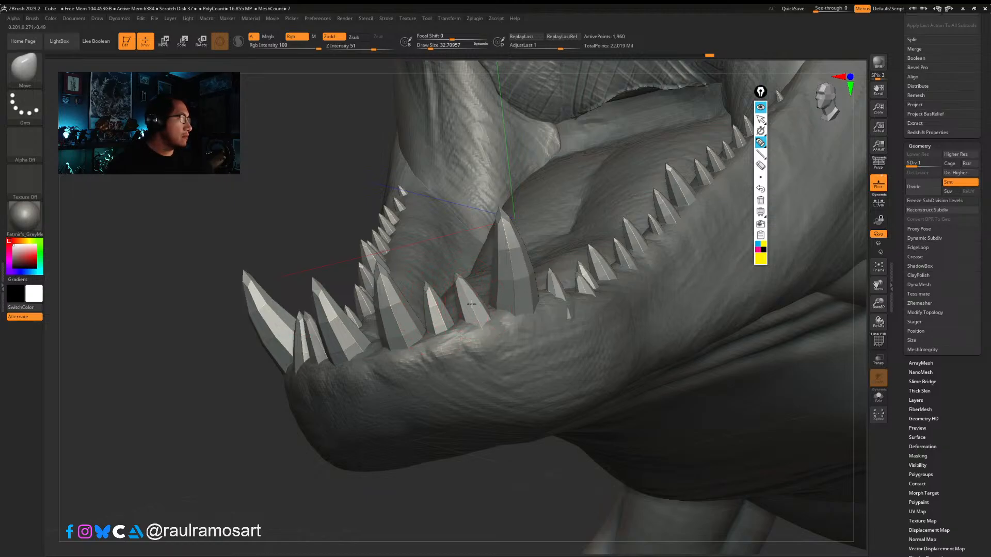
# Step: Switch to the body subtool and reshape the side of the lower jaw with the Move brush at a draw size of about 120
pyautogui.moveTo(471, 304); pyautogui.dragTo(616, 222, button='right')
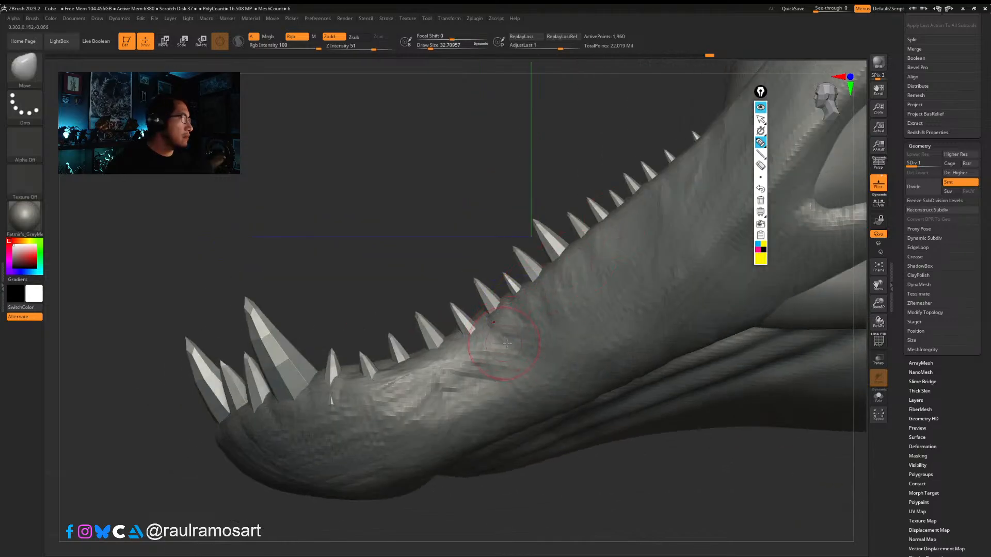
pyautogui.keyDown('ctrl'); pyautogui.moveTo(511, 327); pyautogui.dragTo(516, 310, button='right'); pyautogui.keyUp('ctrl')
pyautogui.keyDown('alt'); pyautogui.click(516, 310); pyautogui.keyUp('alt')
pyautogui.press('s')
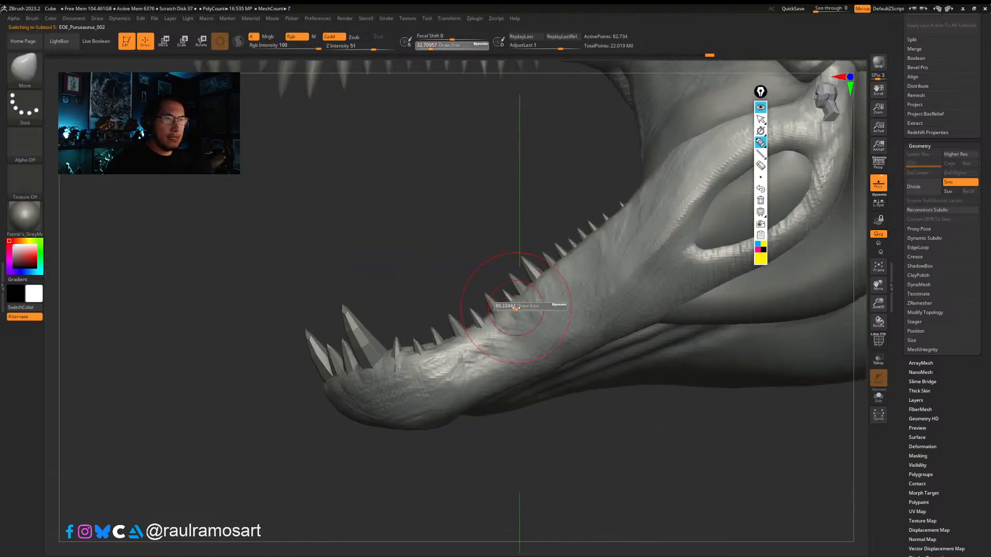
pyautogui.moveTo(516, 308); pyautogui.dragTo(519, 307)
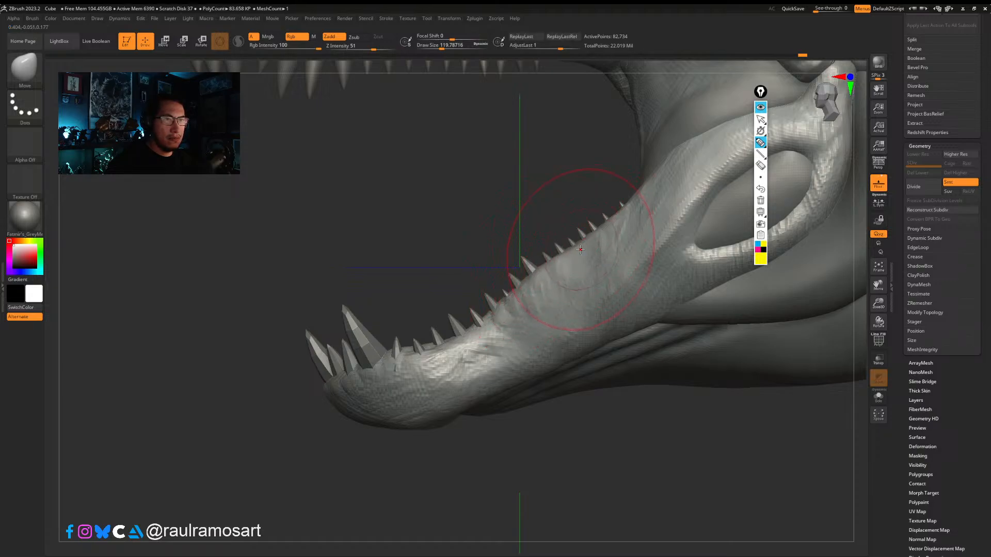
pyautogui.moveTo(662, 162); pyautogui.dragTo(673, 159)
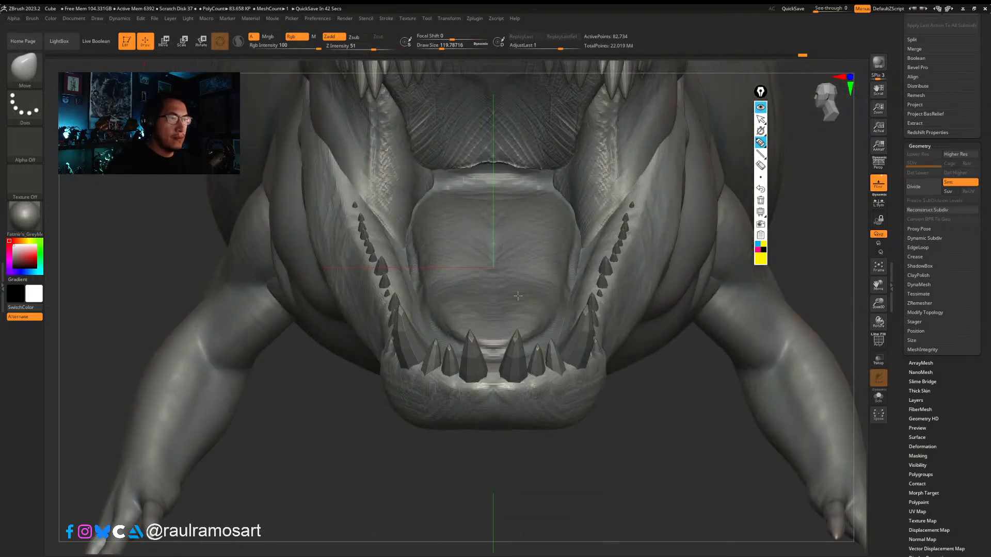
# Step: Check the jaw from the front and switch back to the lower teeth subtool
pyautogui.moveTo(604, 279)
pyautogui.mouseDown()
pyautogui.moveTo(574, 377)
pyautogui.moveTo(489, 388)
pyautogui.mouseUp()
pyautogui.moveTo(489, 388)
pyautogui.mouseDown(button='right')
pyautogui.moveTo(516, 356)
pyautogui.moveTo(526, 309)
pyautogui.mouseUp(button='right')
pyautogui.keyDown('alt'); pyautogui.click(540, 372); pyautogui.keyUp('alt')
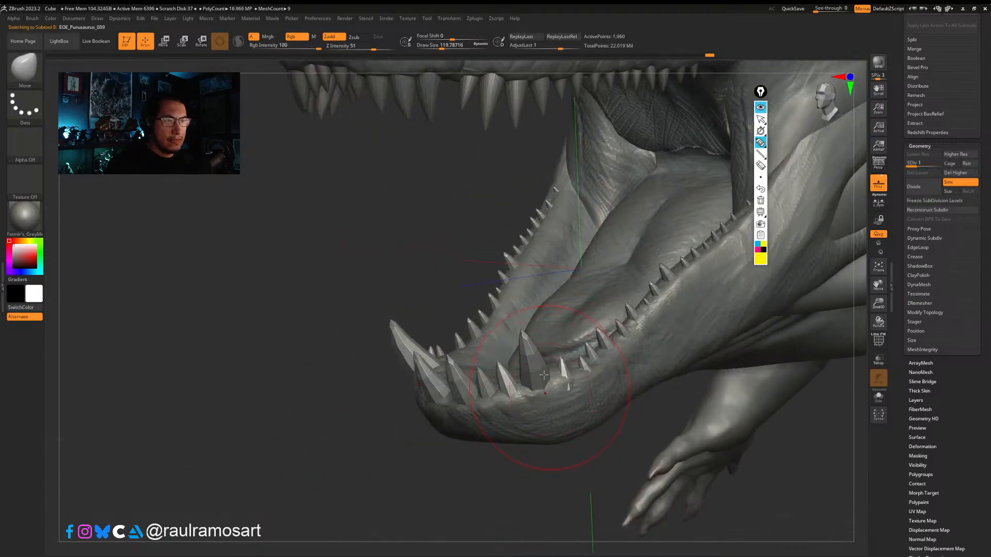
# Step: Isolate the large corner teeth, adjust their shape with the Move brush at a draw size of about 108, and unhide all lower teeth
pyautogui.moveTo(550, 381); pyautogui.dragTo(545, 387, button='right')
pyautogui.press('s')
pyautogui.moveTo(545, 386); pyautogui.dragTo(537, 363)
pyautogui.keyDown('ctrl'); pyautogui.keyDown('shift'); pyautogui.click(533, 357); pyautogui.keyUp('shift'); pyautogui.keyUp('ctrl')
pyautogui.press('s')
pyautogui.press('s')
pyautogui.press('s')
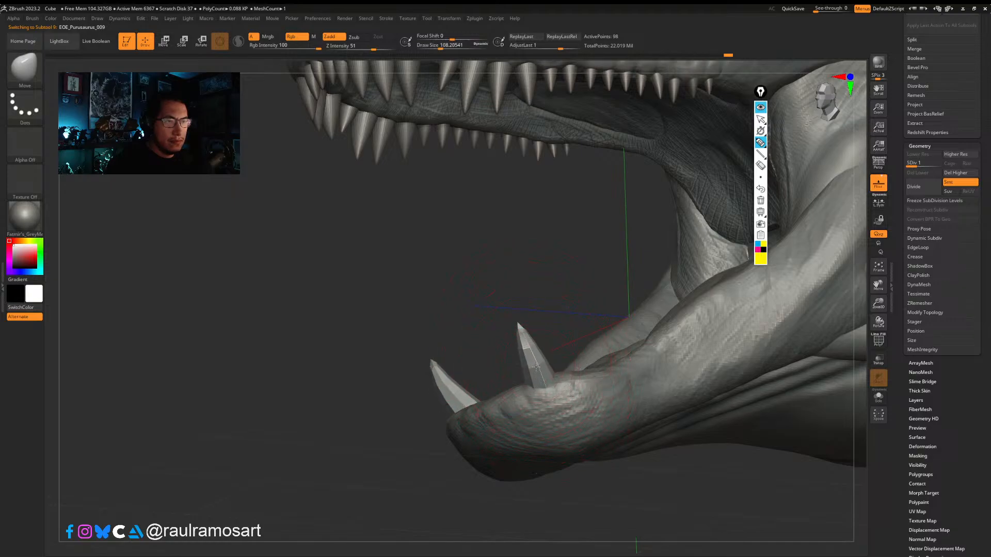
pyautogui.keyDown('ctrl'); pyautogui.keyDown('shift'); pyautogui.click(513, 294); pyautogui.keyUp('shift'); pyautogui.keyUp('ctrl')
pyautogui.moveTo(513, 294); pyautogui.dragTo(537, 362)
pyautogui.moveTo(619, 434); pyautogui.dragTo(526, 469)
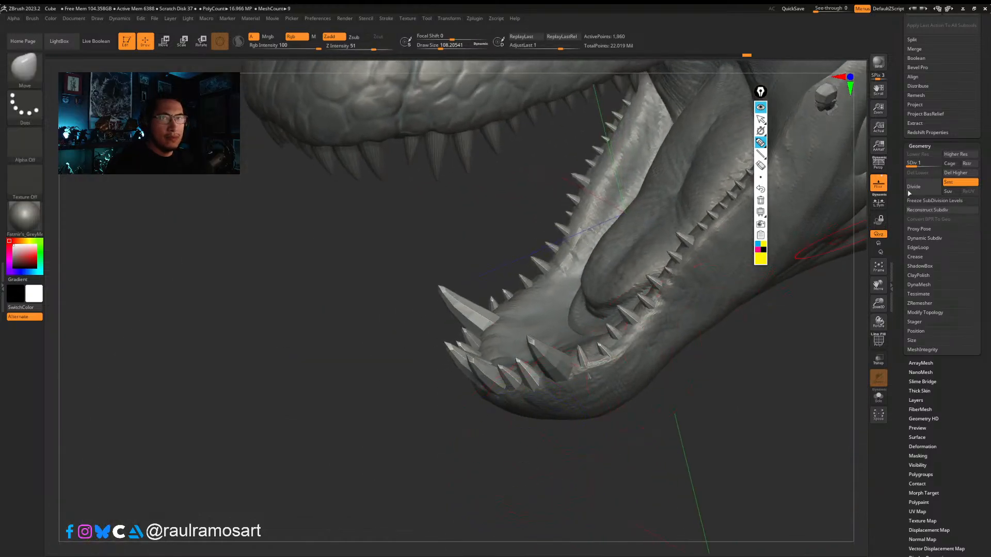
# Step: Raise the lower teeth to subdivision level 3 and check their smoothed shapes along the jaw
pyautogui.press('d')
pyautogui.press('d')
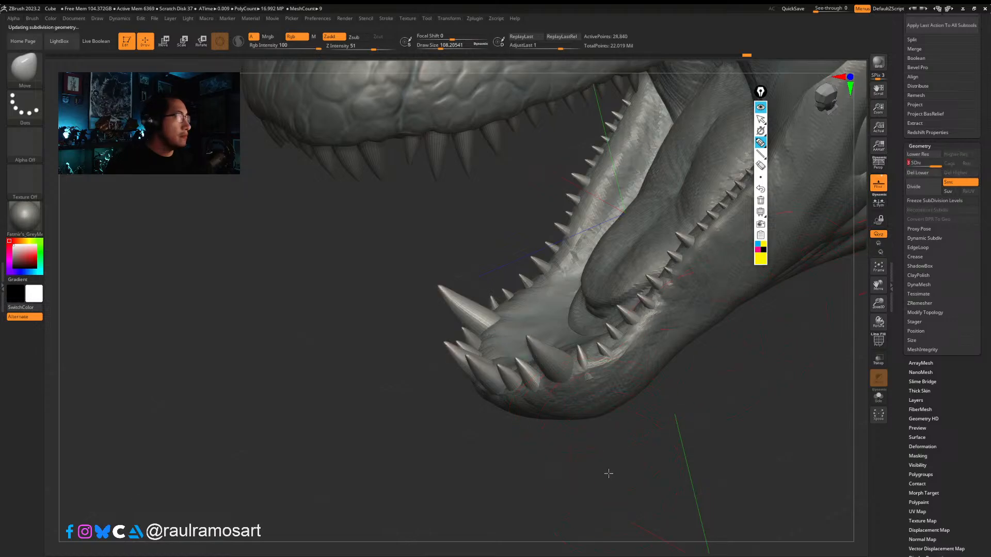
pyautogui.keyDown('shift'); pyautogui.moveTo(608, 474); pyautogui.dragTo(604, 472); pyautogui.keyUp('shift')
pyautogui.press('ctrl')
pyautogui.moveTo(598, 381)
pyautogui.mouseDown()
pyautogui.moveTo(586, 409)
pyautogui.moveTo(635, 384)
pyautogui.moveTo(596, 395)
pyautogui.moveTo(597, 406)
pyautogui.mouseUp()
# Step: Isolate the large corner teeth, nudge them slightly with the gizmo, and check the full set of lower teeth from the front
pyautogui.moveTo(597, 406)
pyautogui.mouseDown(button='right')
pyautogui.moveTo(609, 397)
pyautogui.moveTo(601, 382)
pyautogui.moveTo(592, 384)
pyautogui.moveTo(577, 423)
pyautogui.moveTo(587, 405)
pyautogui.moveTo(566, 354)
pyautogui.mouseUp(button='right')
pyautogui.keyDown('ctrl'); pyautogui.keyDown('shift'); pyautogui.click(569, 365); pyautogui.keyUp('shift'); pyautogui.keyUp('ctrl')
pyautogui.press('w')
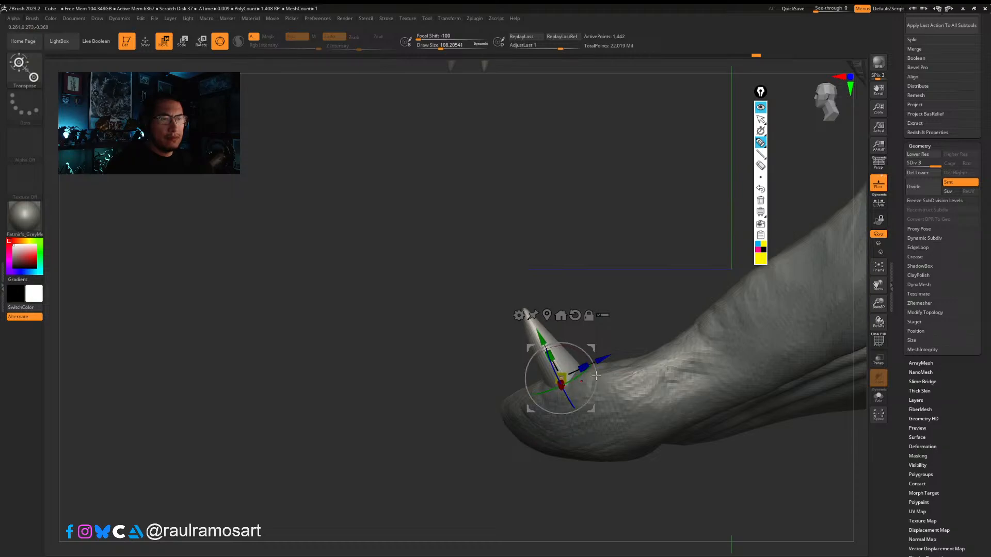
pyautogui.moveTo(596, 376); pyautogui.dragTo(597, 375)
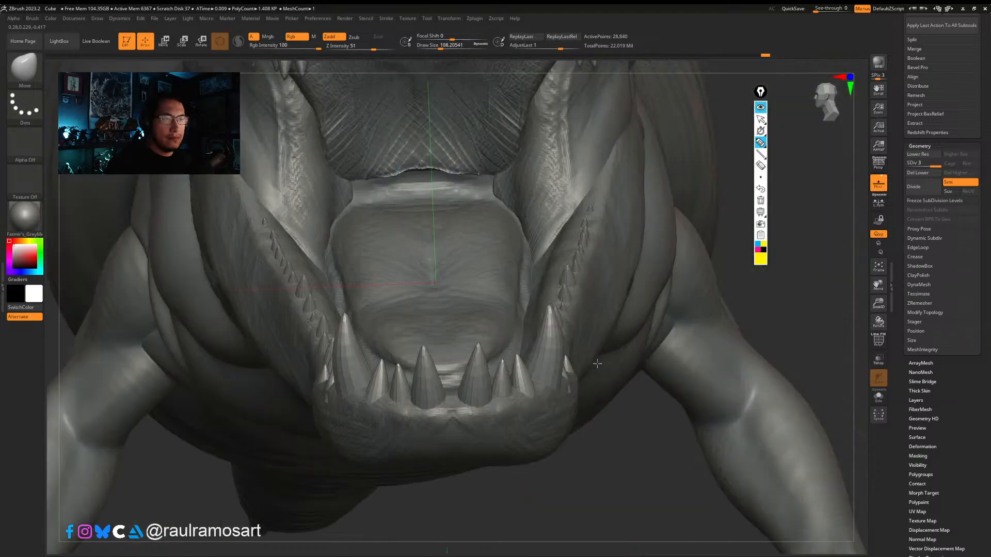
pyautogui.keyDown('shift'); pyautogui.moveTo(597, 364); pyautogui.dragTo(522, 381, button='right'); pyautogui.keyUp('shift')
pyautogui.moveTo(587, 380)
pyautogui.mouseDown(button='right')
pyautogui.moveTo(553, 382)
pyautogui.moveTo(587, 385)
pyautogui.moveTo(588, 361)
pyautogui.mouseUp(button='right')
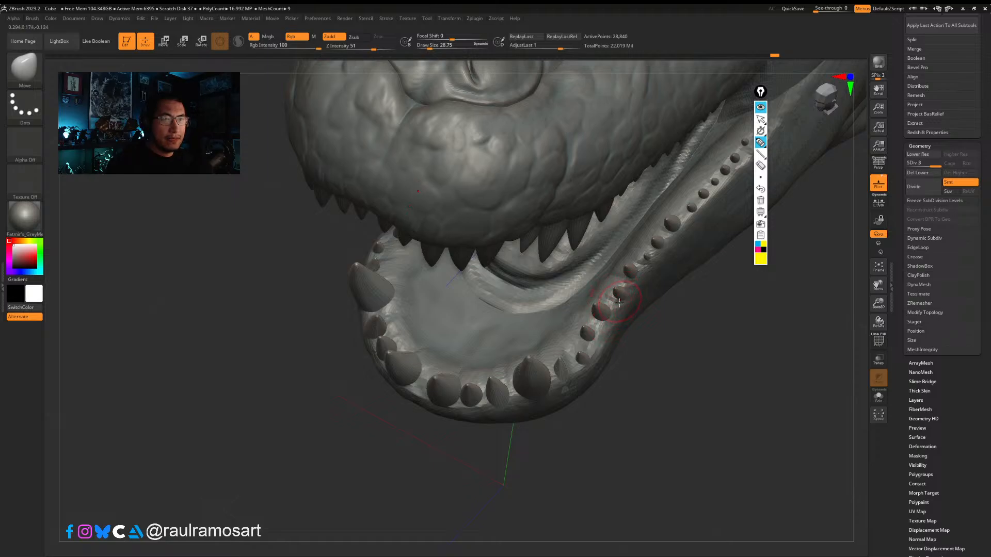
# Step: Mask all lower teeth except the small pair directly behind the large corner teeth and move that pair inward with the gizmo
pyautogui.keyDown('ctrl'); pyautogui.keyDown('shift'); pyautogui.click(561, 368); pyautogui.keyUp('shift'); pyautogui.keyUp('ctrl')
pyautogui.keyDown('ctrl'); pyautogui.click(591, 433); pyautogui.keyUp('ctrl')
pyautogui.keyDown('ctrl'); pyautogui.keyDown('shift'); pyautogui.click(587, 432); pyautogui.keyUp('shift'); pyautogui.keyUp('ctrl')
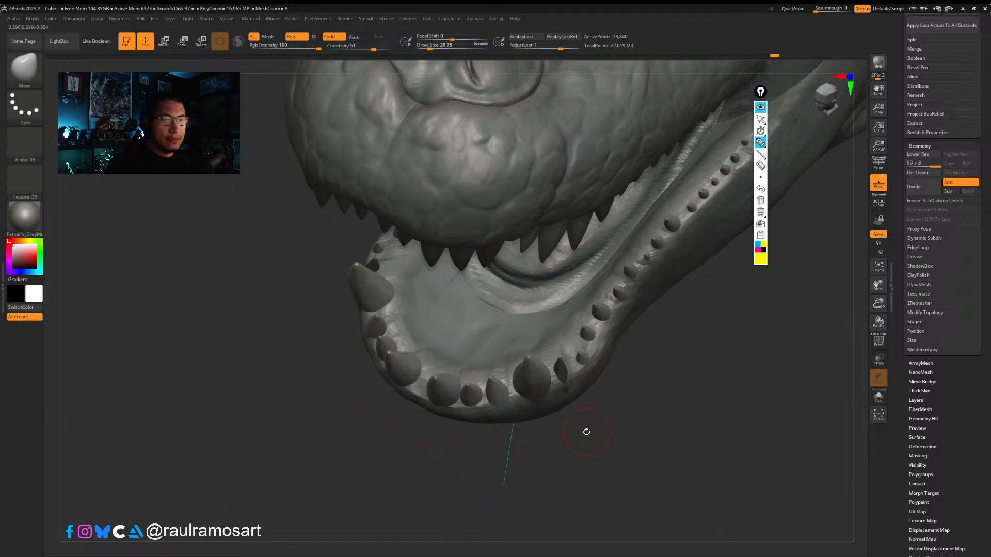
pyautogui.press('w')
pyautogui.moveTo(554, 406); pyautogui.dragTo(548, 400)
pyautogui.hotkey('ctrl', 'z')
pyautogui.keyDown('ctrl'); pyautogui.click(575, 422); pyautogui.keyUp('ctrl')
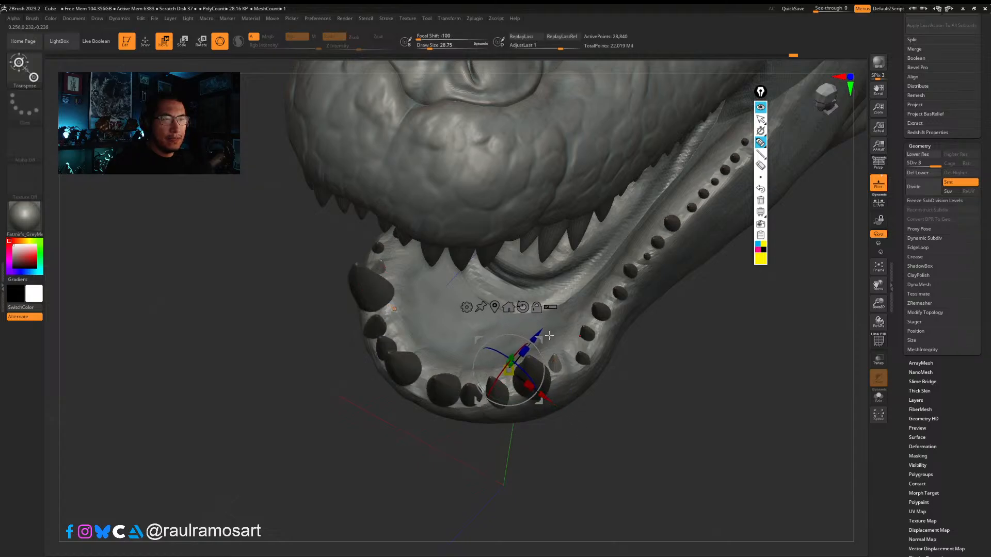
pyautogui.moveTo(539, 341); pyautogui.dragTo(544, 335)
pyautogui.moveTo(550, 392); pyautogui.dragTo(549, 390)
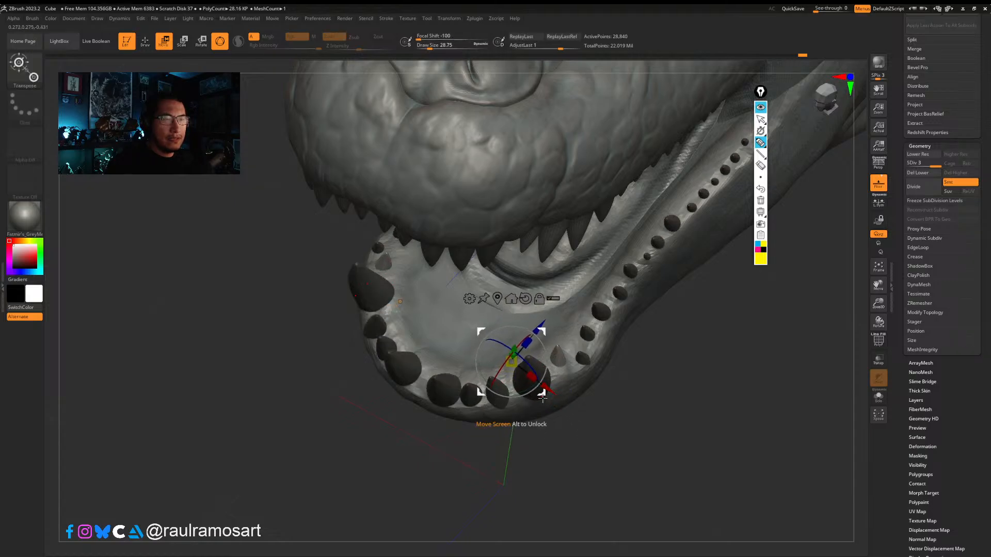
pyautogui.press('q')
# Step: Mask all but the second small pair of teeth behind the corner teeth and reposition that pair along the jaw with the gizmo
pyautogui.moveTo(633, 438)
pyautogui.mouseDown()
pyautogui.moveTo(600, 395)
pyautogui.moveTo(609, 404)
pyautogui.mouseUp()
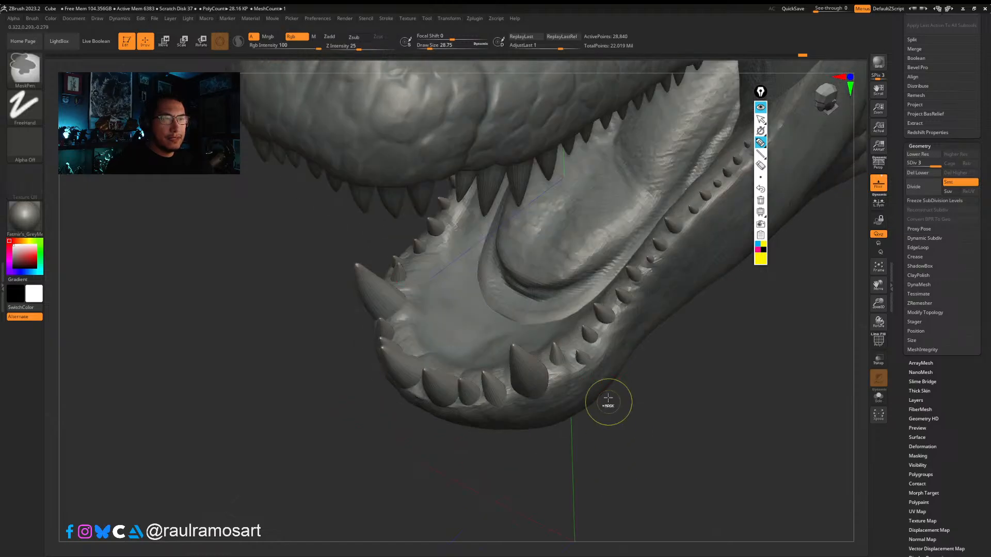
pyautogui.keyDown('ctrl'); pyautogui.keyDown('shift'); pyautogui.click(587, 362); pyautogui.keyUp('shift'); pyautogui.keyUp('ctrl')
pyautogui.keyDown('ctrl'); pyautogui.click(617, 428); pyautogui.keyUp('ctrl')
pyautogui.keyDown('ctrl'); pyautogui.keyDown('shift'); pyautogui.click(617, 433); pyautogui.keyUp('shift'); pyautogui.keyUp('ctrl')
pyautogui.keyDown('ctrl'); pyautogui.click(611, 454); pyautogui.keyUp('ctrl')
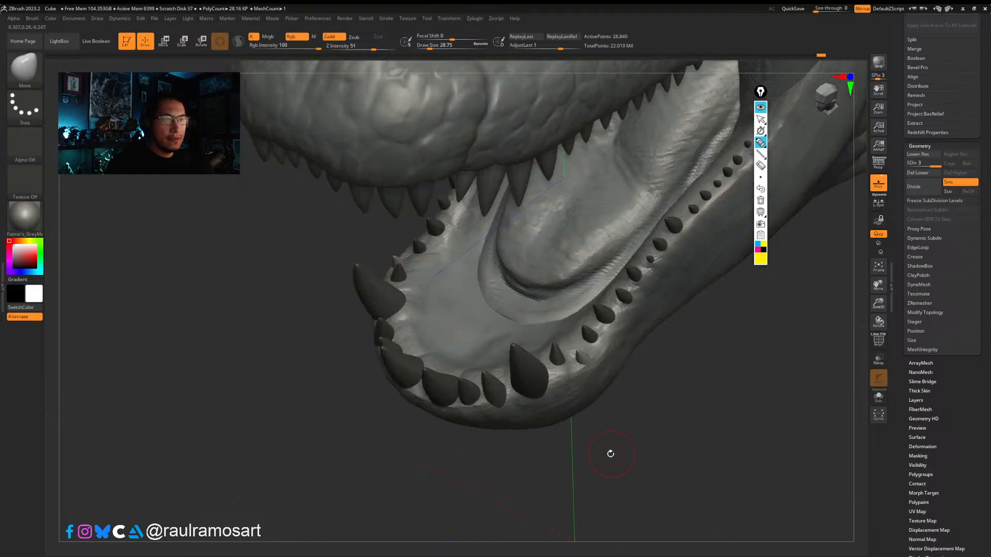
pyautogui.press('w')
pyautogui.moveTo(544, 387); pyautogui.dragTo(533, 380)
pyautogui.moveTo(594, 433); pyautogui.dragTo(574, 393)
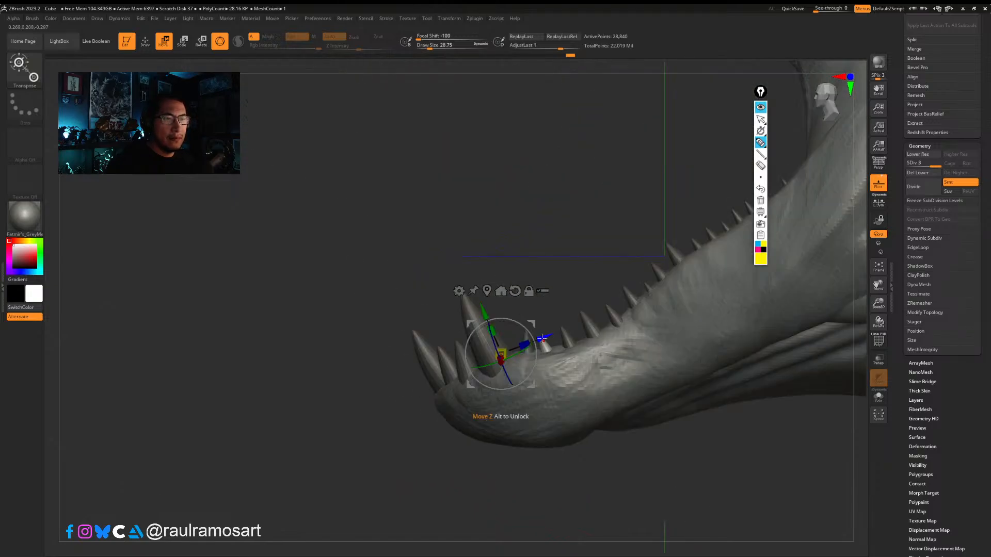
pyautogui.keyDown('alt'); pyautogui.moveTo(528, 324); pyautogui.dragTo(587, 317); pyautogui.keyUp('alt')
pyautogui.press('q')
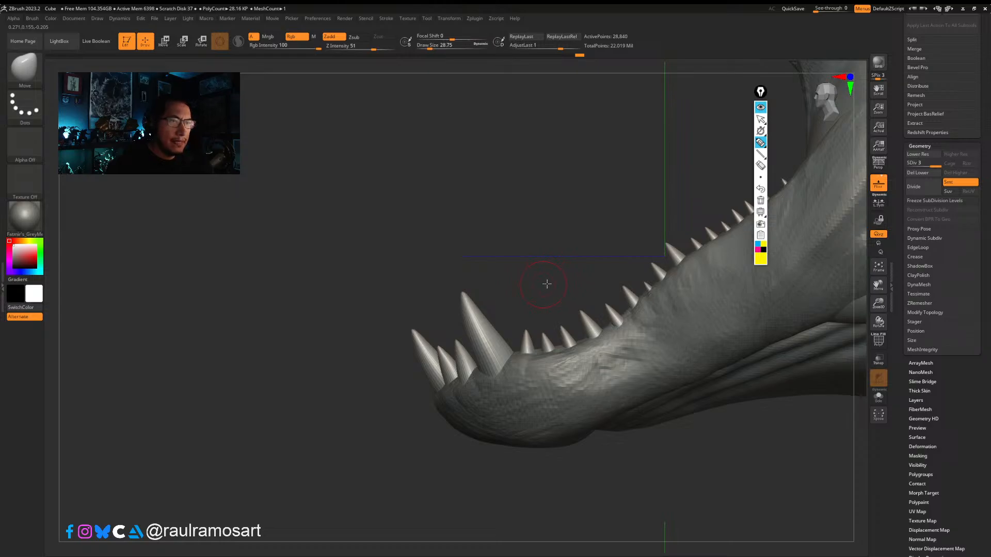
# Step: Refine the small teeth behind the large corner teeth with the Move brush at a draw size of about 17
pyautogui.moveTo(547, 284); pyautogui.dragTo(546, 283)
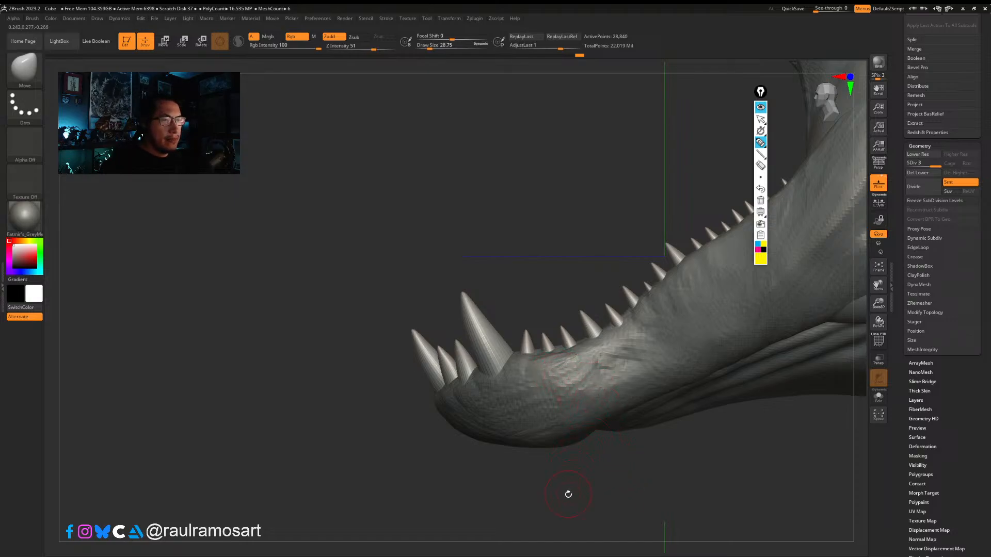
pyautogui.moveTo(568, 494); pyautogui.dragTo(569, 386)
pyautogui.moveTo(587, 359); pyautogui.dragTo(594, 393, button='right')
pyautogui.press('s')
pyautogui.moveTo(590, 361); pyautogui.dragTo(587, 361)
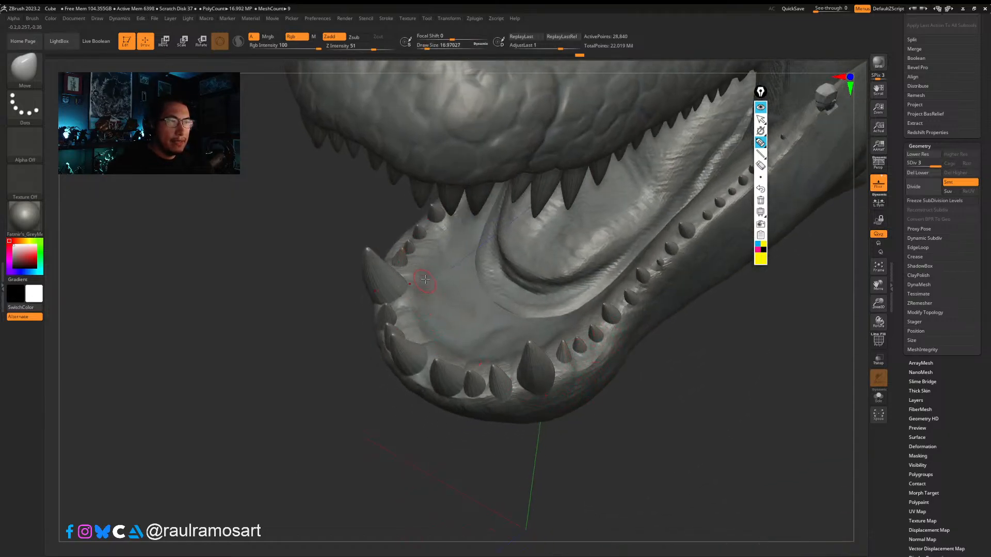
pyautogui.moveTo(579, 368); pyautogui.dragTo(683, 333, button='right')
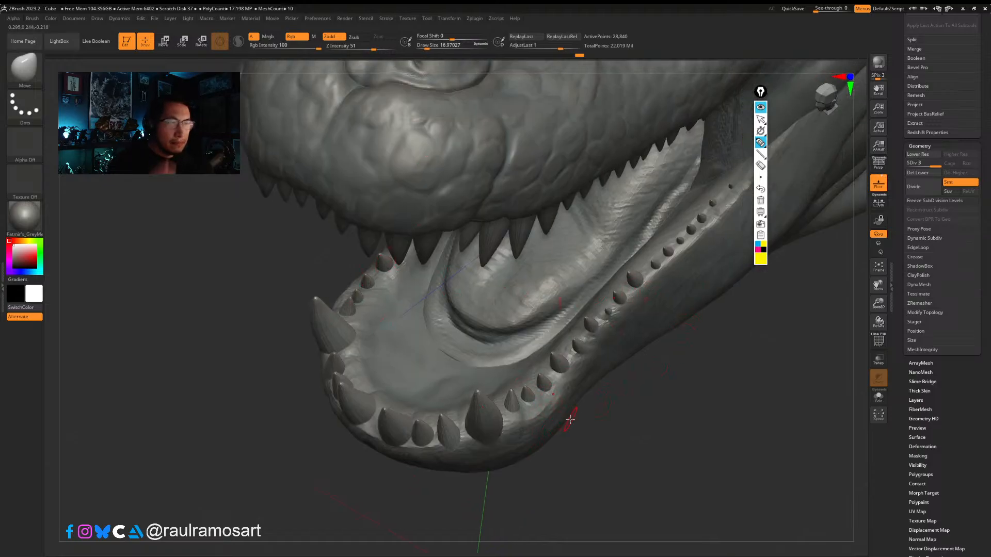
# Step: Switch to the tongue subtool and carve creases around the tongue's base with the DamStandard brush at a draw size of about 35
pyautogui.keyDown('alt'); pyautogui.click(534, 310); pyautogui.keyUp('alt')
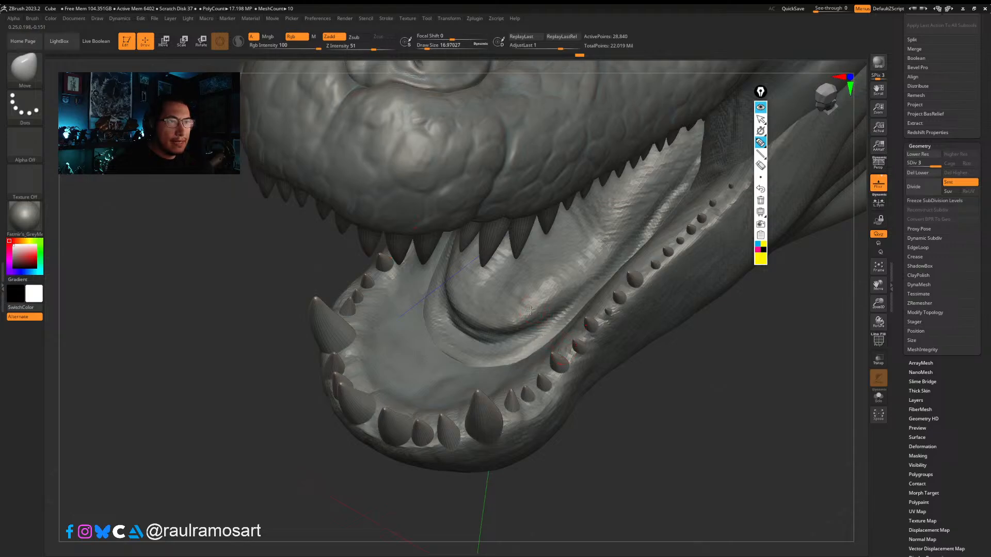
pyautogui.press('b')
pyautogui.press('d')
pyautogui.press('s')
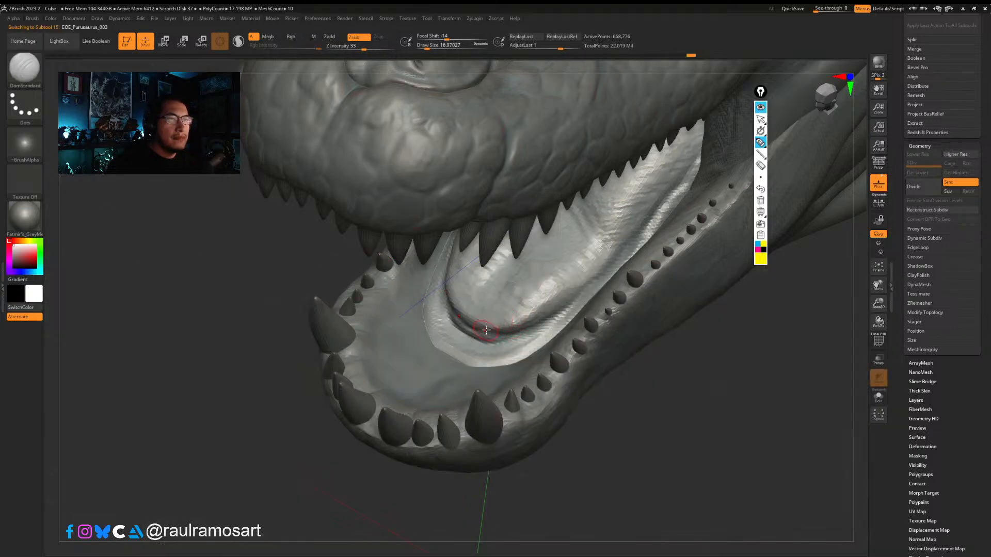
pyautogui.moveTo(475, 327)
pyautogui.mouseDown()
pyautogui.moveTo(590, 287)
pyautogui.moveTo(504, 349)
pyautogui.mouseUp()
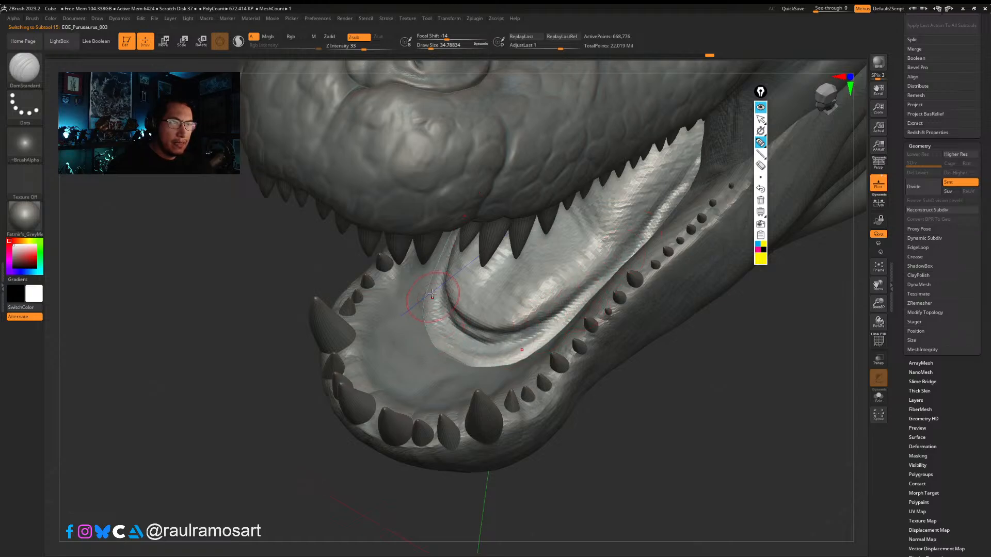
pyautogui.moveTo(432, 294)
pyautogui.mouseDown()
pyautogui.moveTo(450, 350)
pyautogui.moveTo(516, 356)
pyautogui.moveTo(581, 304)
pyautogui.mouseUp()
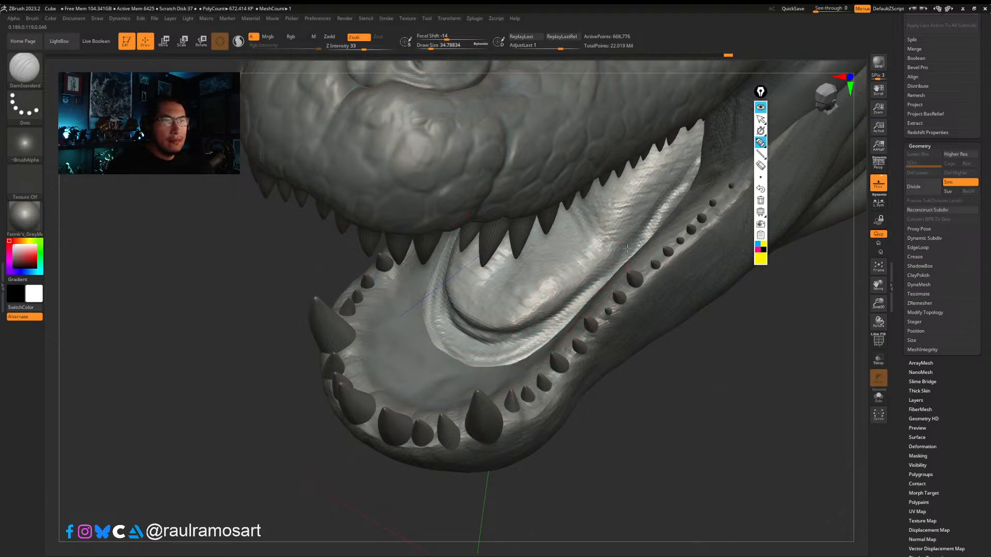
pyautogui.moveTo(602, 315)
pyautogui.keyDown('alt'); pyautogui.mouseDown(button='right')
pyautogui.moveTo(571, 379)
pyautogui.moveTo(533, 286)
pyautogui.moveTo(500, 339)
pyautogui.mouseUp(button='right'); pyautogui.keyUp('alt')
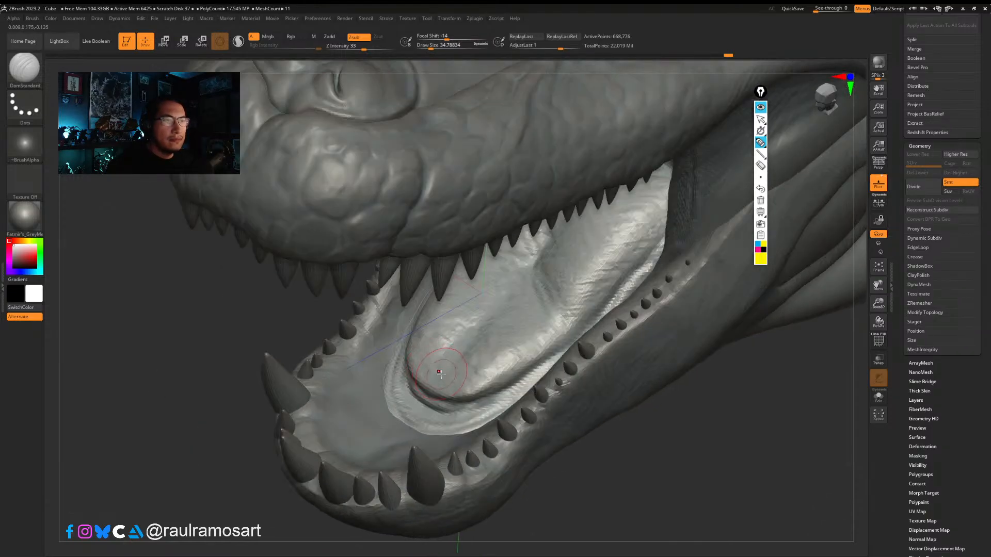
# Step: Build up volume on the front of the tongue with the ClayBuildup brush at a Z intensity of 20
pyautogui.press('b')
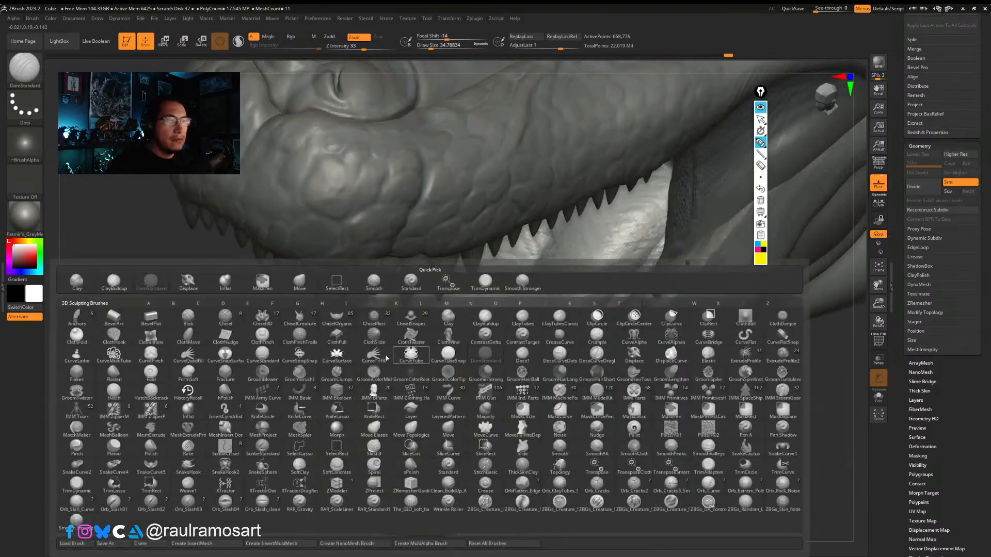
pyautogui.click(103, 285)
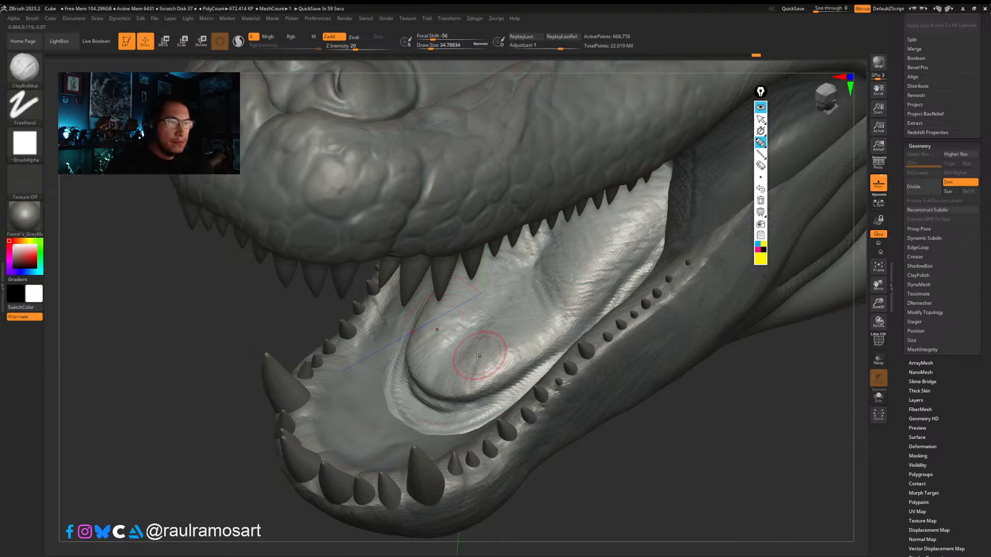
pyautogui.moveTo(469, 358); pyautogui.dragTo(469, 371, button='right')
pyautogui.moveTo(454, 368)
pyautogui.mouseDown()
pyautogui.moveTo(456, 346)
pyautogui.moveTo(474, 361)
pyautogui.mouseUp()
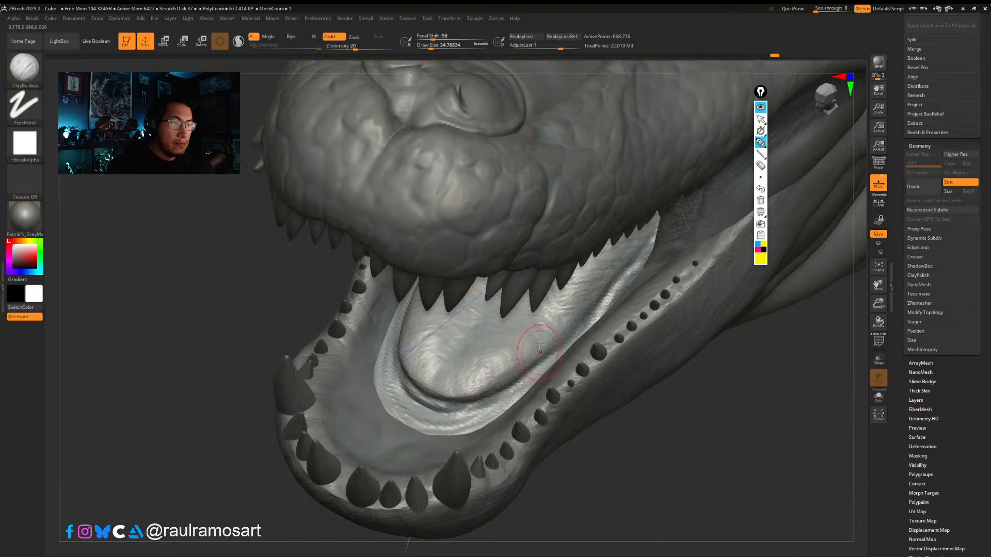
pyautogui.moveTo(496, 372)
pyautogui.mouseDown()
pyautogui.moveTo(465, 370)
pyautogui.moveTo(454, 349)
pyautogui.moveTo(422, 340)
pyautogui.moveTo(485, 377)
pyautogui.mouseUp()
# Step: Smooth the tongue from its tip to the back of the mouth with the Smooth Stronger brush at a draw size of about 49
pyautogui.moveTo(476, 360)
pyautogui.keyDown('ctrl'); pyautogui.mouseDown(button='right')
pyautogui.moveTo(448, 335)
pyautogui.moveTo(454, 361)
pyautogui.moveTo(496, 356)
pyautogui.mouseUp(button='right'); pyautogui.keyUp('ctrl')
pyautogui.moveTo(495, 356)
pyautogui.keyDown('shift'); pyautogui.mouseDown()
pyautogui.moveTo(516, 356)
pyautogui.moveTo(489, 359)
pyautogui.moveTo(482, 336)
pyautogui.moveTo(516, 310)
pyautogui.moveTo(542, 318)
pyautogui.mouseUp(); pyautogui.keyUp('shift')
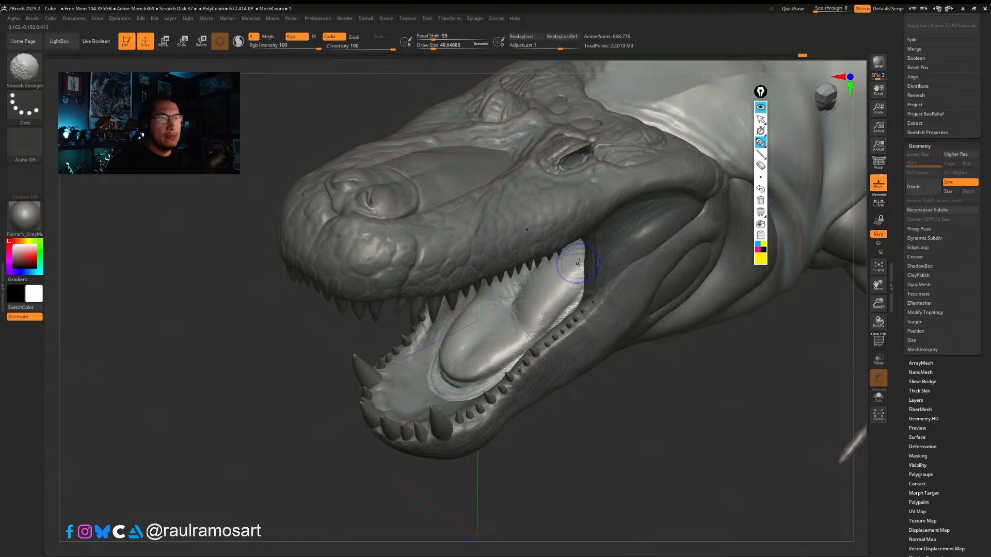
pyautogui.moveTo(571, 285); pyautogui.dragTo(550, 256, button='right')
pyautogui.moveTo(551, 257)
pyautogui.keyDown('shift'); pyautogui.mouseDown()
pyautogui.moveTo(499, 289)
pyautogui.moveTo(521, 318)
pyautogui.mouseUp(); pyautogui.keyUp('shift')
pyautogui.moveTo(521, 318)
pyautogui.mouseDown(button='right')
pyautogui.moveTo(520, 350)
pyautogui.moveTo(531, 284)
pyautogui.moveTo(513, 294)
pyautogui.mouseUp(button='right')
pyautogui.press('ctrl')
pyautogui.moveTo(529, 273)
pyautogui.keyDown('shift'); pyautogui.mouseDown()
pyautogui.moveTo(552, 260)
pyautogui.moveTo(535, 242)
pyautogui.moveTo(563, 263)
pyautogui.moveTo(531, 258)
pyautogui.moveTo(506, 303)
pyautogui.moveTo(546, 295)
pyautogui.mouseUp(); pyautogui.keyUp('shift')
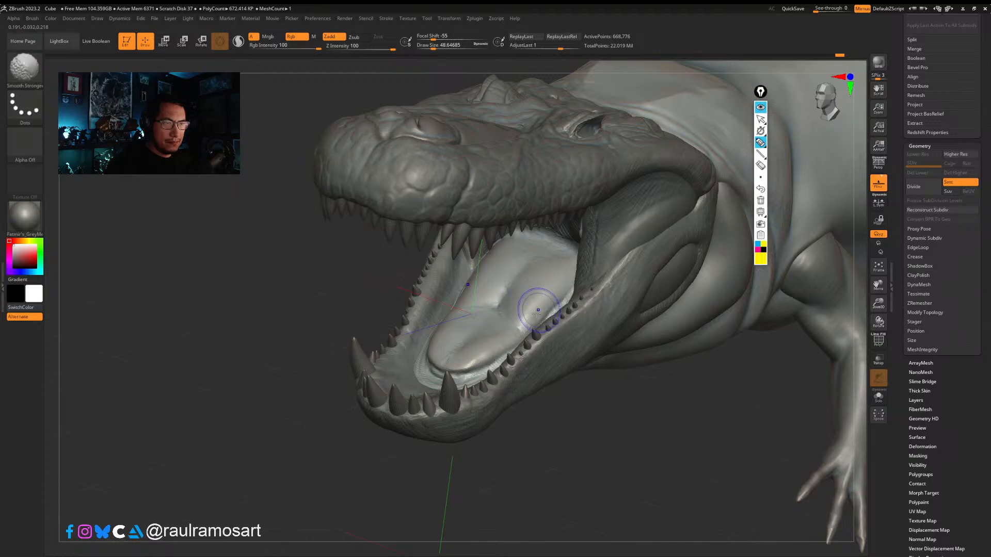
# Step: Add more volume across the tongue's upper surface with the ClayBuildup brush at a draw size of about 48
pyautogui.moveTo(475, 348)
pyautogui.mouseDown(button='right')
pyautogui.moveTo(473, 378)
pyautogui.moveTo(461, 359)
pyautogui.mouseUp(button='right')
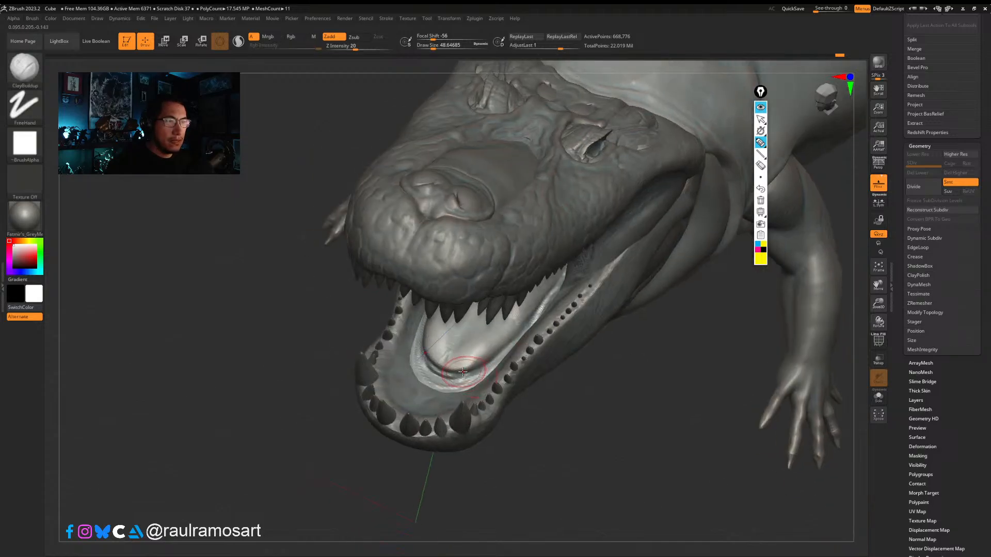
pyautogui.press('b')
pyautogui.click(117, 288)
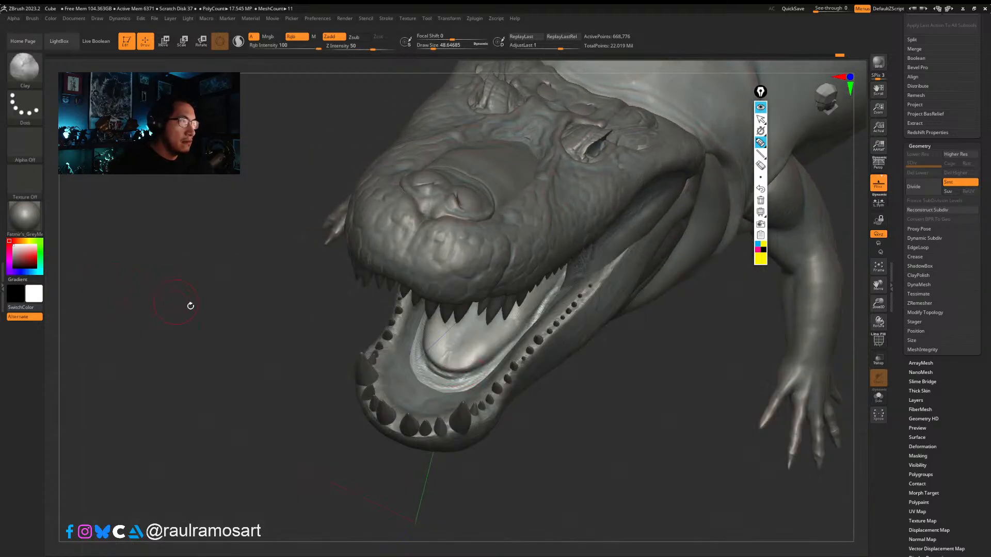
pyautogui.press('b')
pyautogui.click(68, 283)
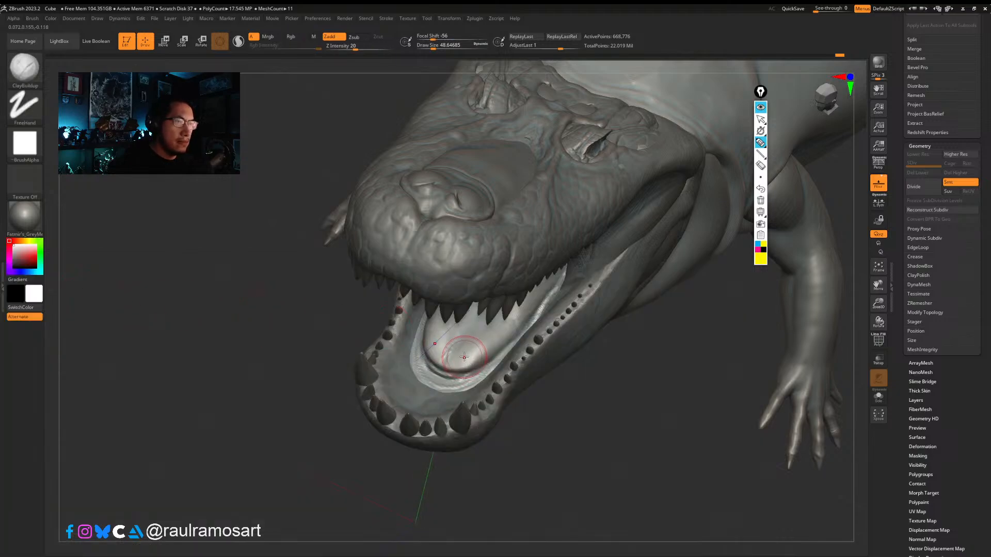
pyautogui.press('s')
pyautogui.moveTo(460, 355)
pyautogui.mouseDown()
pyautogui.moveTo(470, 362)
pyautogui.moveTo(458, 337)
pyautogui.moveTo(476, 361)
pyautogui.mouseUp()
pyautogui.press('s')
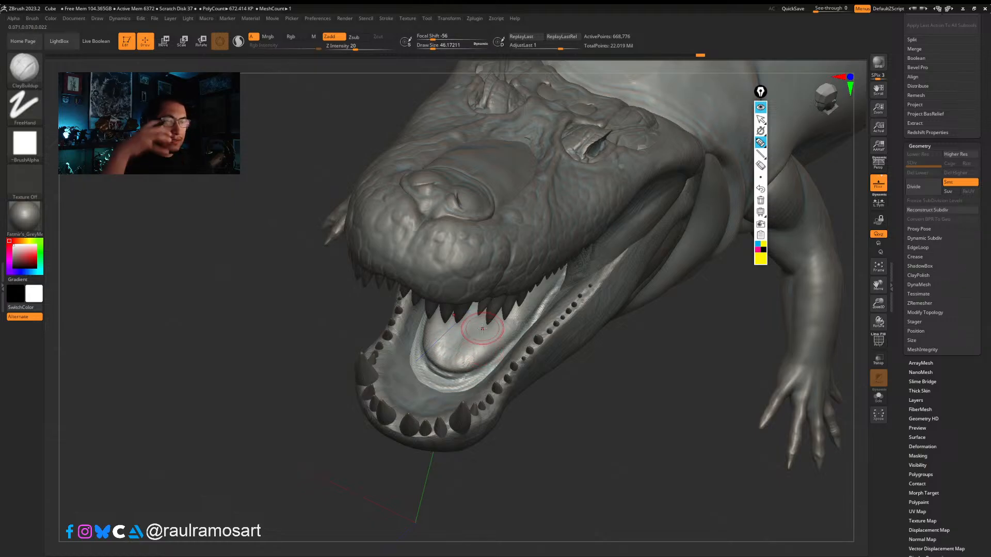
pyautogui.moveTo(476, 311); pyautogui.dragTo(441, 352)
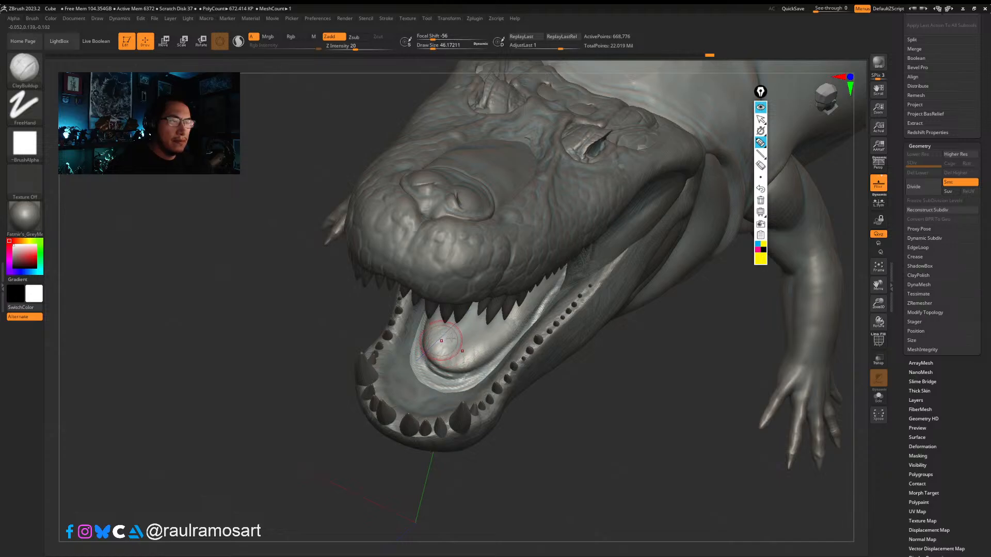
# Step: Build up more volume on the front of the tongue with the ClayBuildup brush at a draw size of about 56
pyautogui.moveTo(450, 338); pyautogui.dragTo(427, 327, button='right')
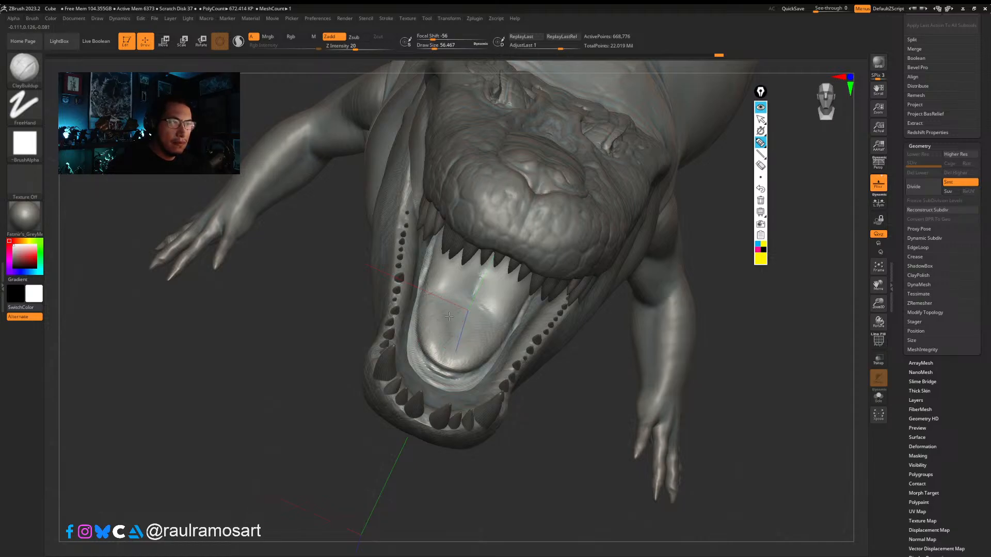
pyautogui.press('ctrl')
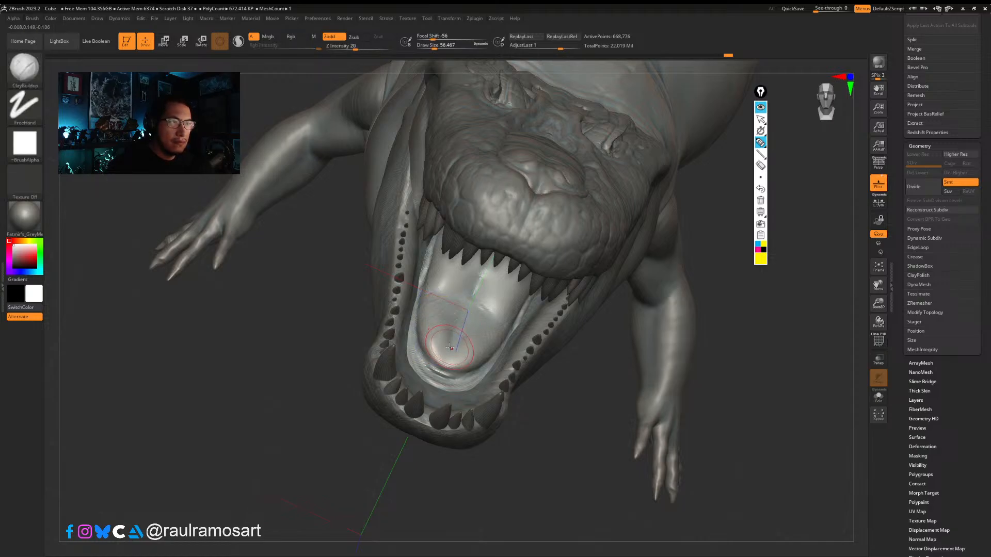
pyautogui.press('ctrl')
pyautogui.hotkey('ctrl', 'z')
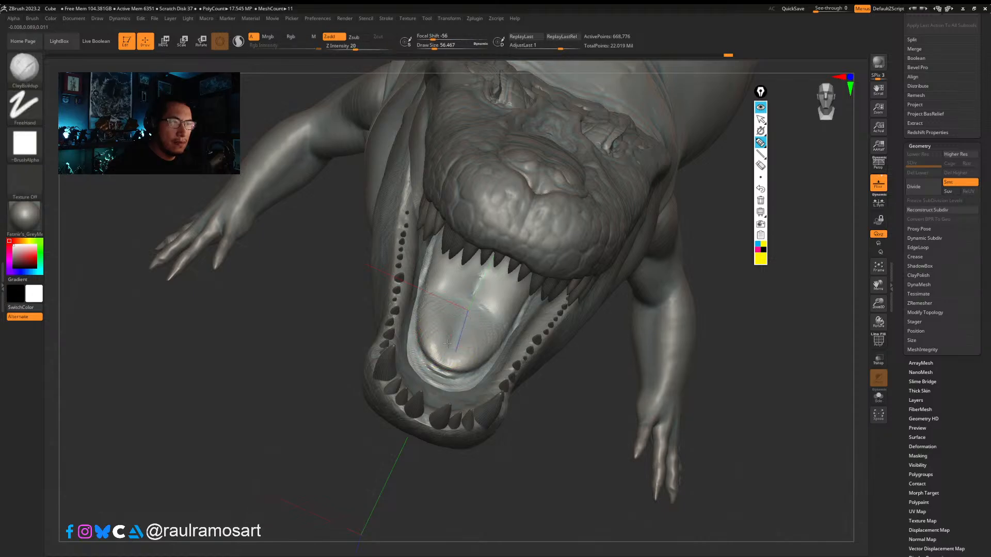
pyautogui.moveTo(427, 349); pyautogui.dragTo(434, 327)
pyautogui.moveTo(439, 307)
pyautogui.mouseDown(button='right')
pyautogui.moveTo(412, 314)
pyautogui.moveTo(441, 317)
pyautogui.mouseUp(button='right')
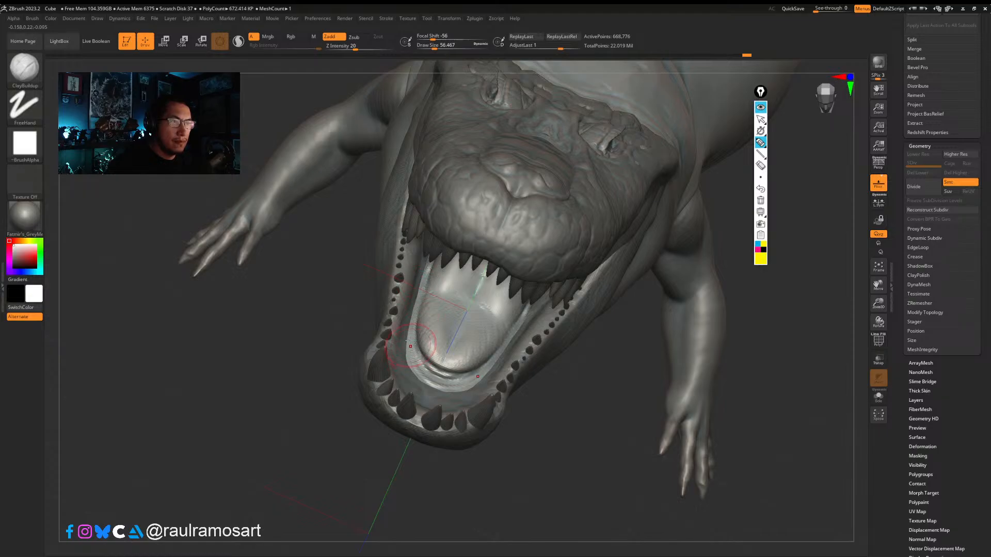
# Step: Switch to the lower jaw subtool and inspect the mouth floor around the tongue
pyautogui.moveTo(394, 343); pyautogui.dragTo(378, 355, button='right')
pyautogui.keyDown('alt'); pyautogui.click(385, 353); pyautogui.keyUp('alt')
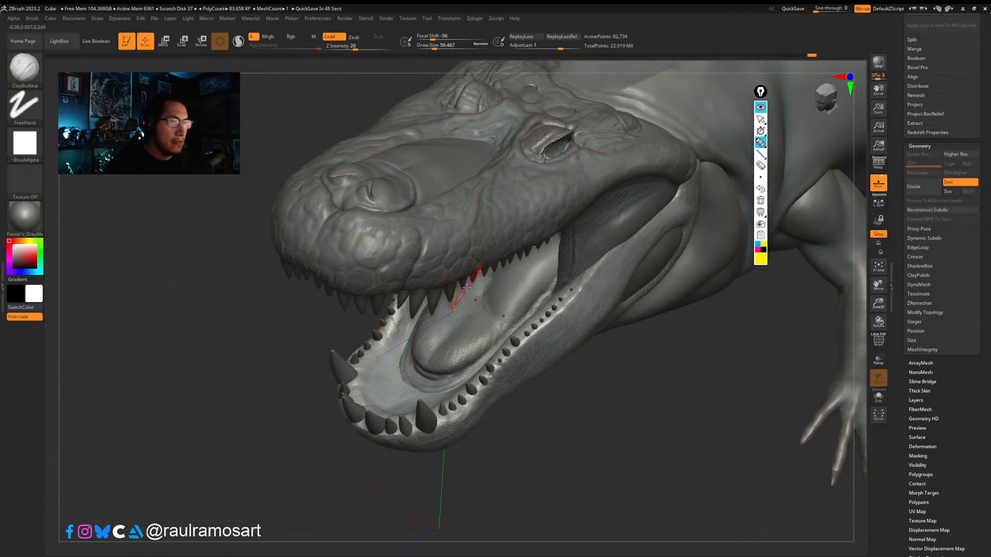
pyautogui.moveTo(441, 345); pyautogui.dragTo(518, 349, button='right')
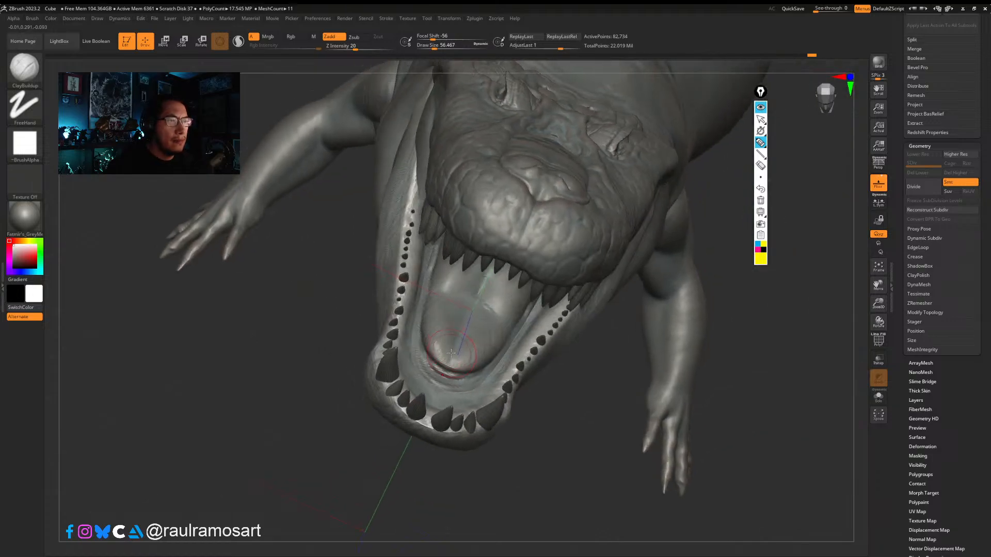
# Step: Return to the tongue subtool and shape its middle and back with ClayBuildup strokes at Z intensity 20 and light smoothing
pyautogui.keyDown('alt'); pyautogui.click(444, 345); pyautogui.keyUp('alt')
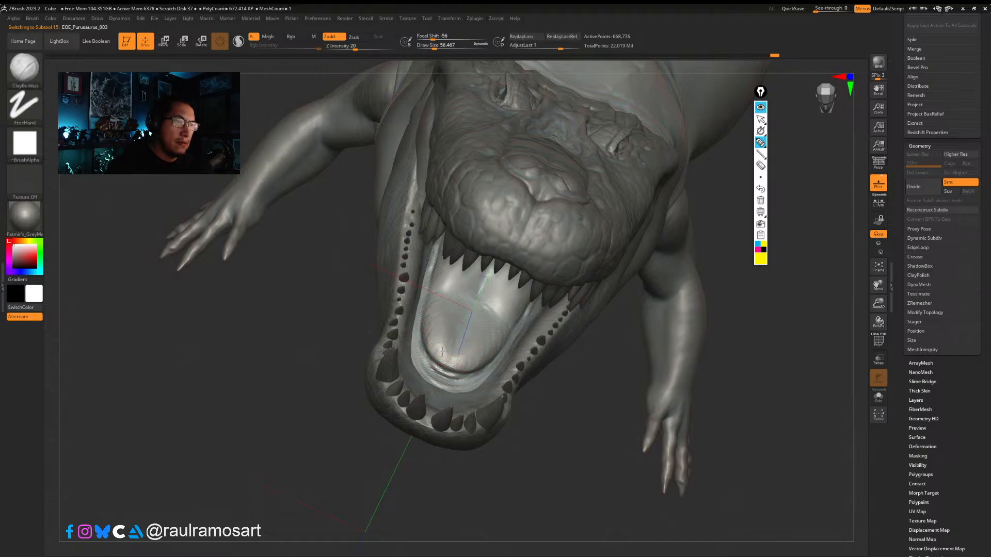
pyautogui.moveTo(439, 343)
pyautogui.mouseDown(button='right')
pyautogui.moveTo(437, 283)
pyautogui.moveTo(679, 377)
pyautogui.moveTo(644, 416)
pyautogui.moveTo(672, 422)
pyautogui.moveTo(659, 411)
pyautogui.mouseUp(button='right')
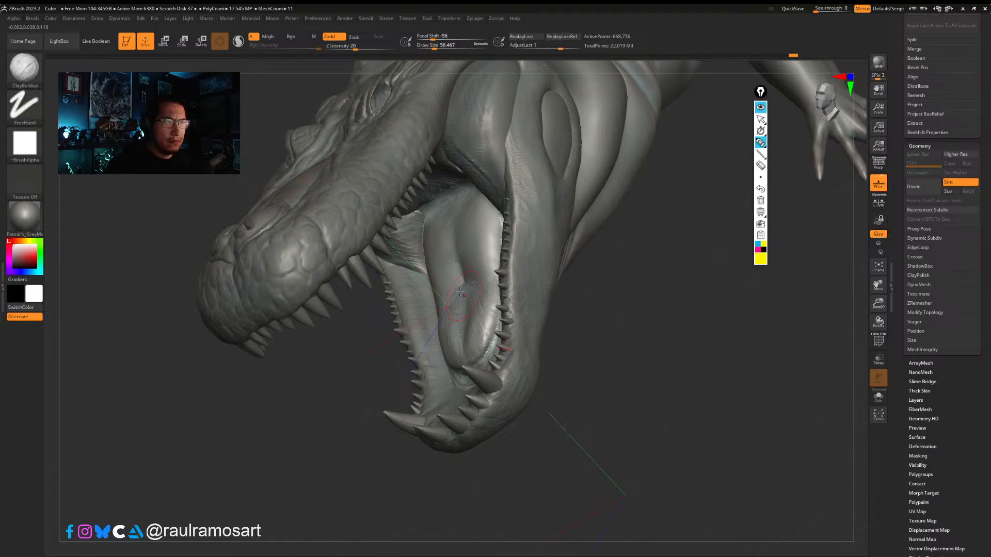
pyautogui.moveTo(459, 291)
pyautogui.mouseDown(button='right')
pyautogui.moveTo(455, 266)
pyautogui.moveTo(443, 284)
pyautogui.mouseUp(button='right')
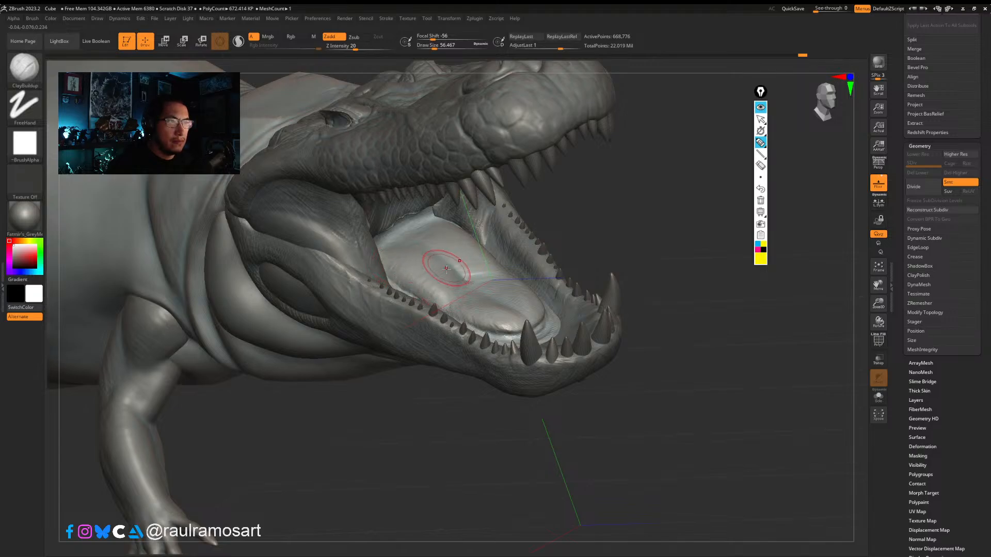
pyautogui.moveTo(441, 280); pyautogui.dragTo(388, 252, button='right')
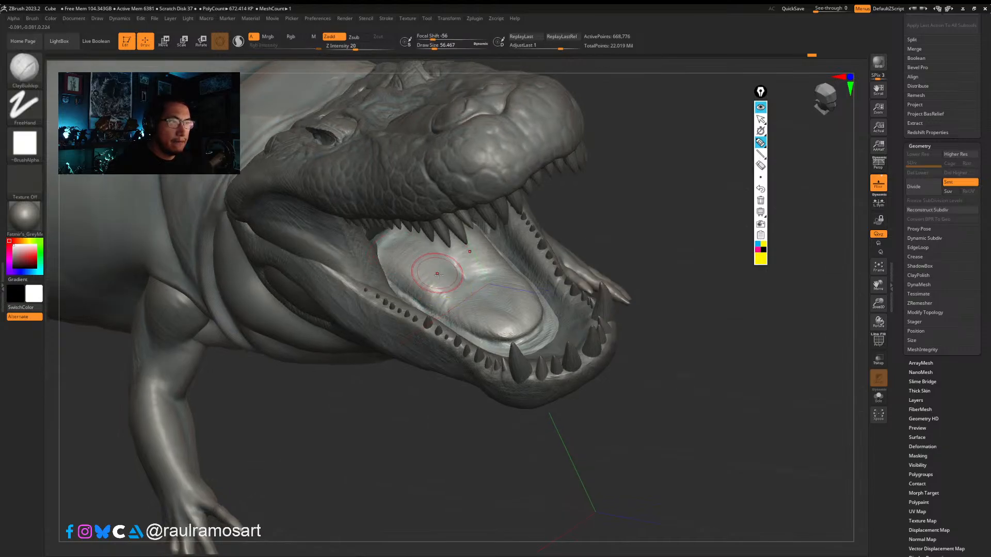
pyautogui.moveTo(437, 274)
pyautogui.keyDown('shift'); pyautogui.mouseDown()
pyautogui.moveTo(444, 294)
pyautogui.moveTo(433, 298)
pyautogui.moveTo(447, 278)
pyautogui.mouseUp(); pyautogui.keyUp('shift')
pyautogui.moveTo(445, 268); pyautogui.dragTo(462, 260, button='right')
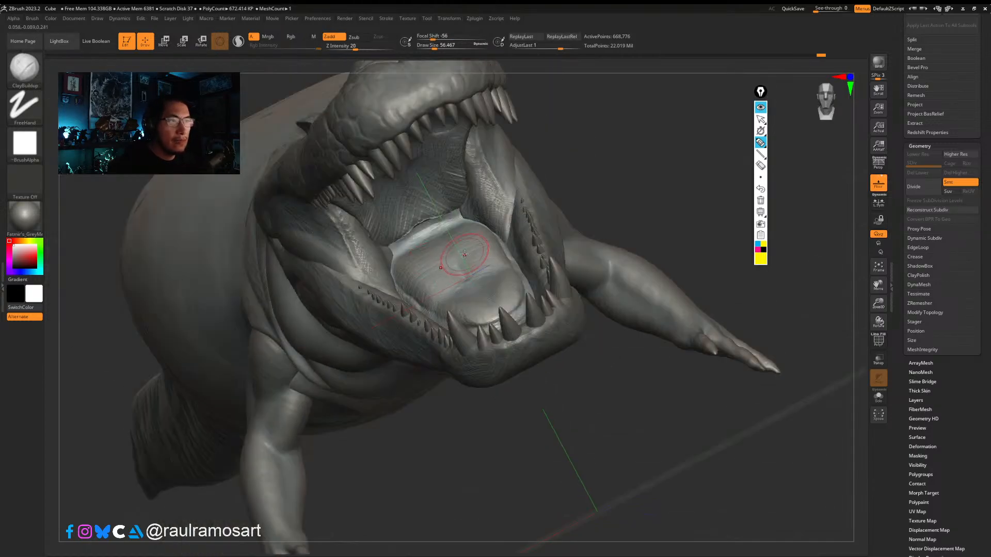
pyautogui.moveTo(485, 230); pyautogui.dragTo(471, 261)
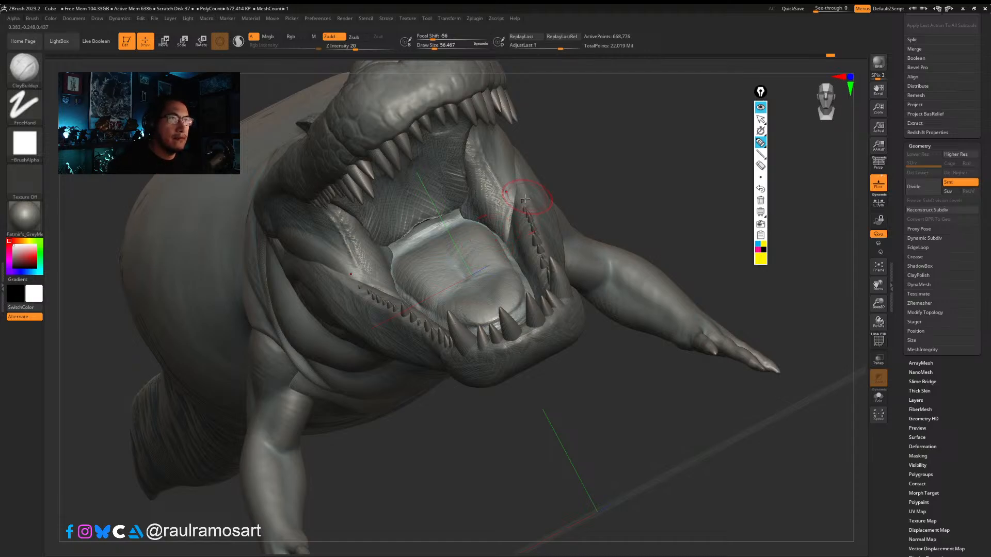
# Step: Switch to the EOE_Purusaurus_013 subtool and build up the inner cheek muscles at the mouth corners with the ClayBuildup brush
pyautogui.keyDown('alt'); pyautogui.click(481, 153); pyautogui.keyUp('alt')
pyautogui.moveTo(481, 154); pyautogui.dragTo(482, 134, button='right')
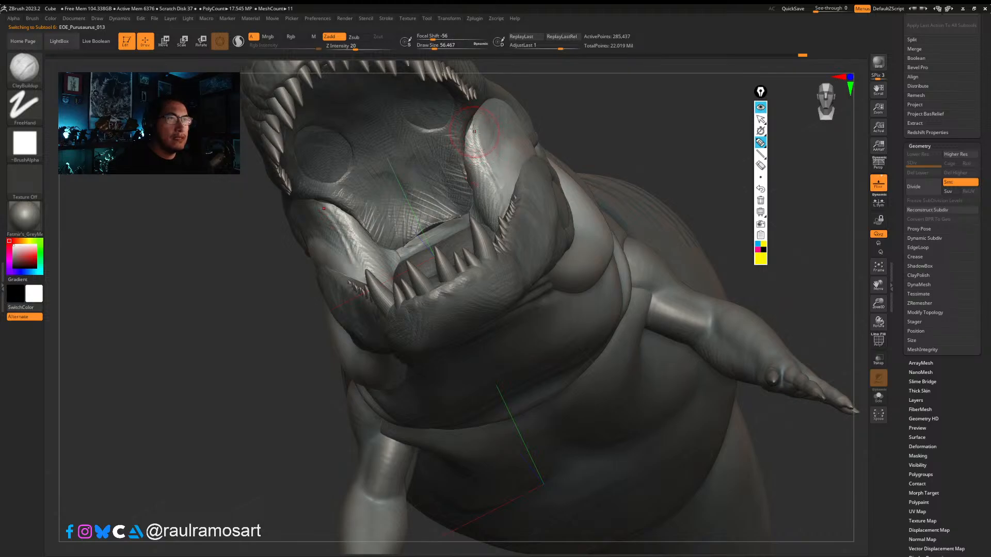
pyautogui.moveTo(478, 138); pyautogui.dragTo(475, 168, button='right')
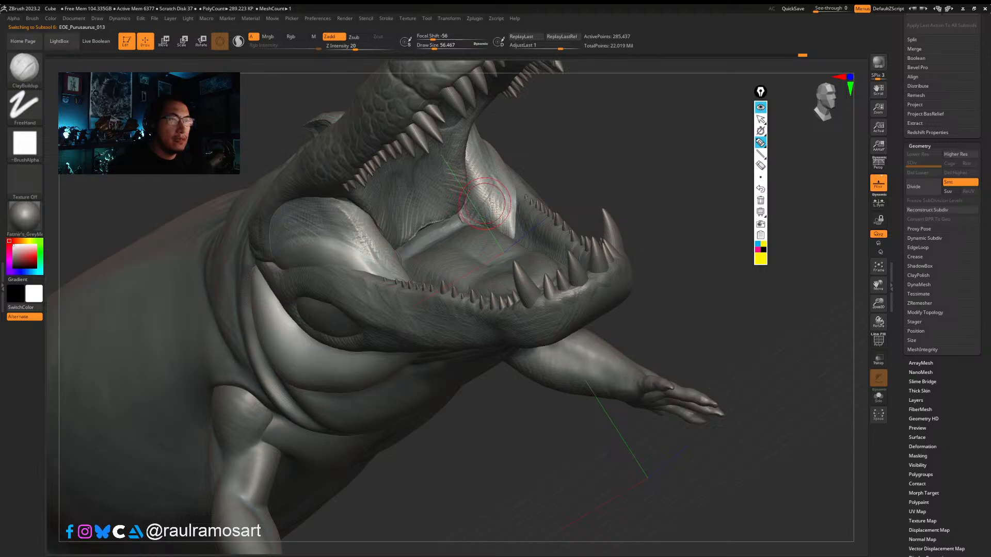
pyautogui.moveTo(498, 205); pyautogui.dragTo(498, 212, button='right')
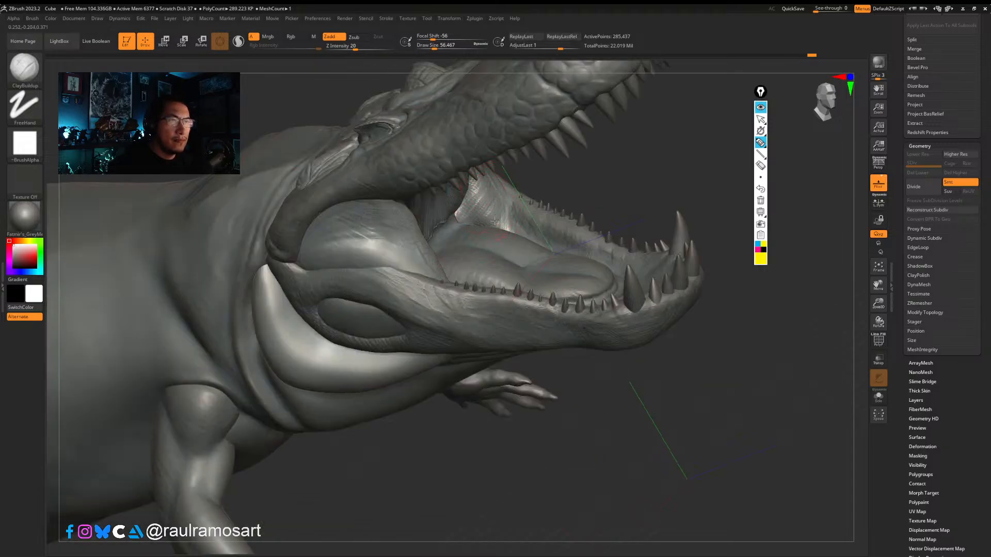
pyautogui.moveTo(474, 201); pyautogui.dragTo(486, 187, button='right')
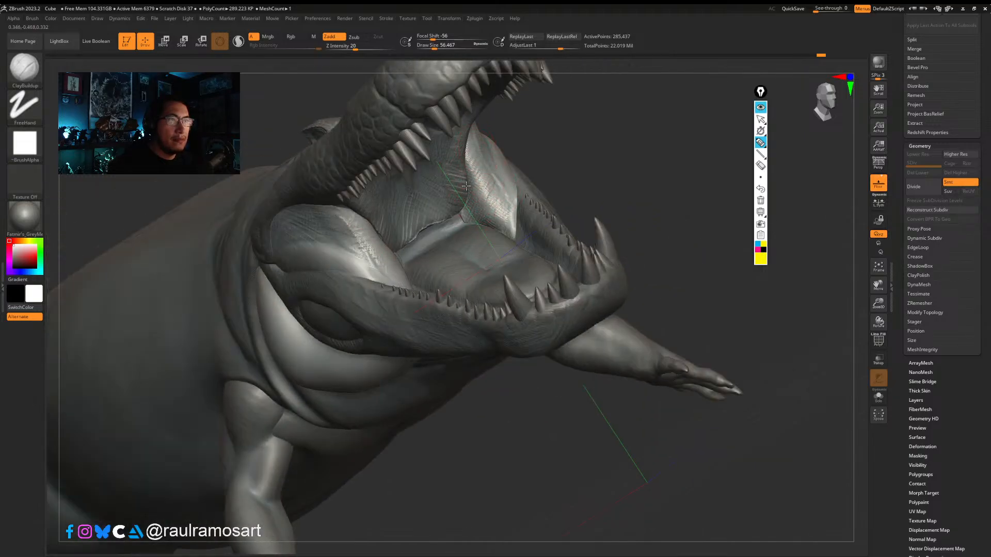
pyautogui.moveTo(477, 198); pyautogui.dragTo(460, 228, button='right')
pyautogui.moveTo(488, 141); pyautogui.dragTo(496, 119, button='right')
pyautogui.moveTo(483, 96)
pyautogui.mouseDown()
pyautogui.moveTo(468, 112)
pyautogui.moveTo(467, 135)
pyautogui.mouseUp()
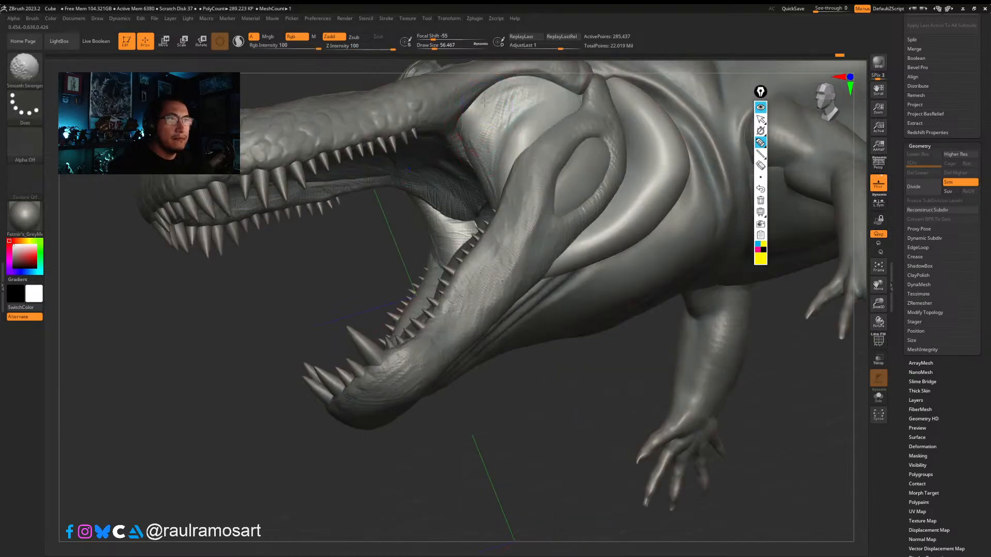
# Step: Smooth the inner cheek muscles with the Smooth Stronger brush and touch up their surface with ClayBuildup
pyautogui.moveTo(467, 139); pyautogui.dragTo(491, 146, button='right')
pyautogui.keyDown('shift'); pyautogui.moveTo(474, 143); pyautogui.dragTo(479, 222); pyautogui.keyUp('shift')
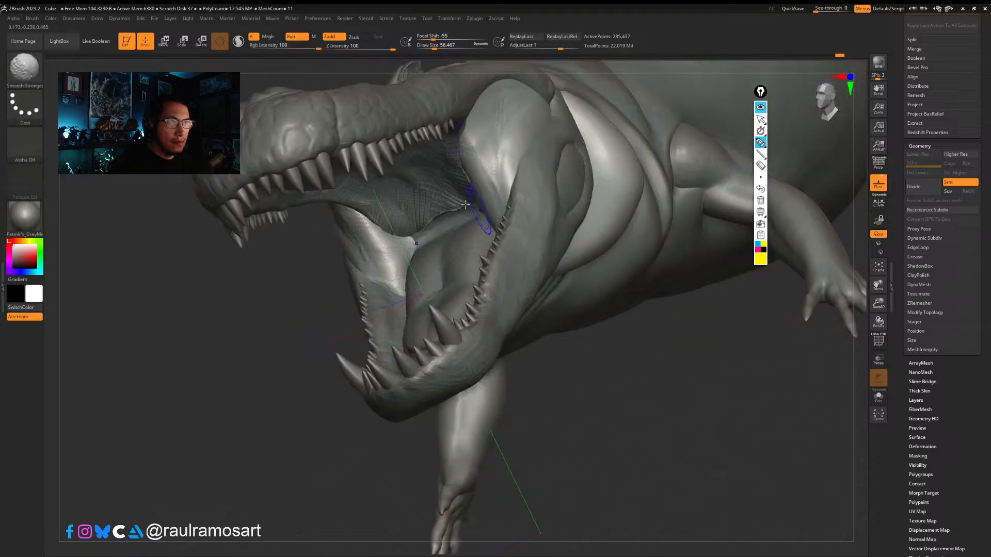
pyautogui.moveTo(404, 274)
pyautogui.keyDown('shift'); pyautogui.mouseDown()
pyautogui.moveTo(393, 284)
pyautogui.moveTo(400, 293)
pyautogui.moveTo(393, 254)
pyautogui.mouseUp(); pyautogui.keyUp('shift')
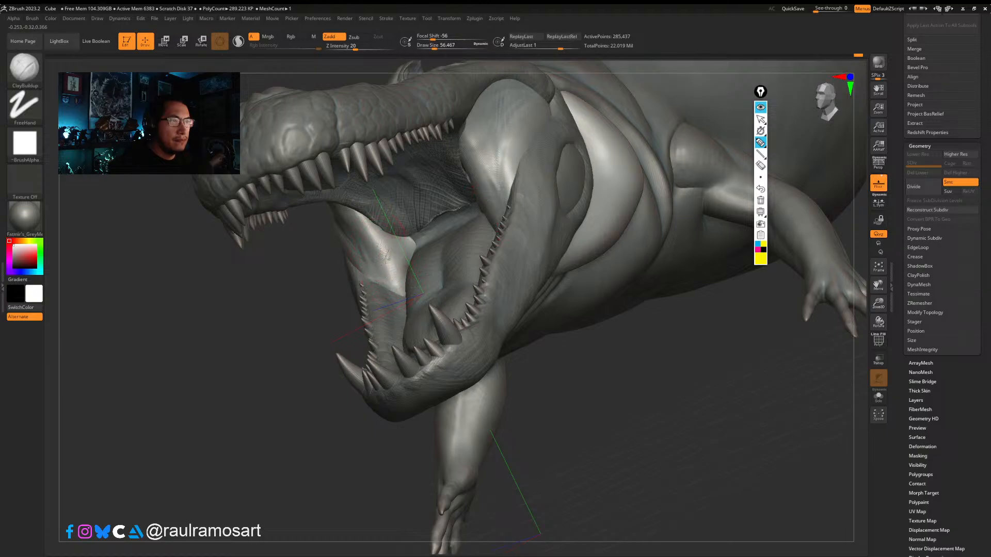
pyautogui.moveTo(390, 279)
pyautogui.mouseDown()
pyautogui.moveTo(396, 293)
pyautogui.moveTo(391, 258)
pyautogui.mouseUp()
# Step: Switch to the lower jaw subtool and build up its outer side below the tooth row with the ClayBuildup brush
pyautogui.moveTo(391, 258)
pyautogui.mouseDown(button='right')
pyautogui.moveTo(444, 245)
pyautogui.moveTo(449, 282)
pyautogui.moveTo(582, 366)
pyautogui.moveTo(593, 387)
pyautogui.moveTo(570, 383)
pyautogui.moveTo(520, 403)
pyautogui.mouseUp(button='right')
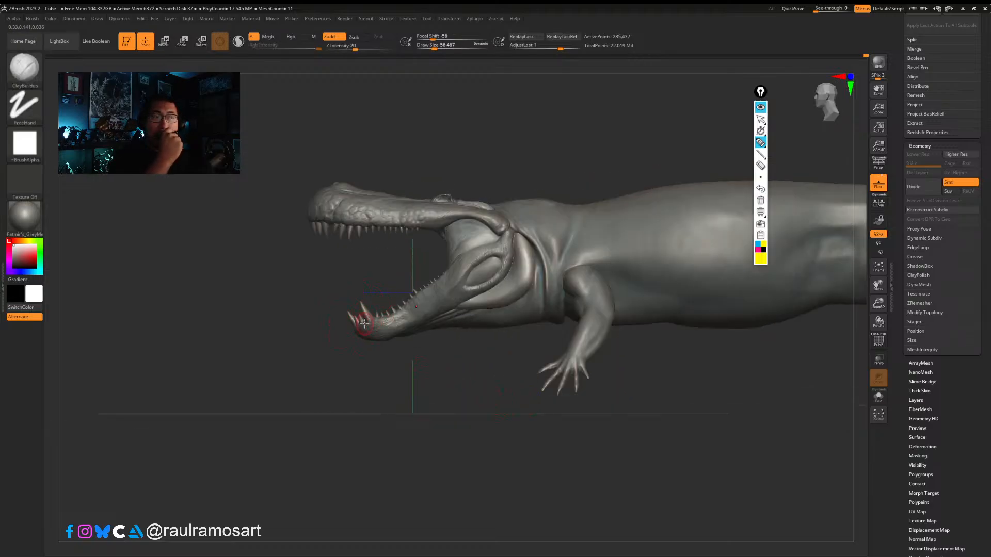
pyautogui.keyDown('ctrl'); pyautogui.moveTo(376, 330); pyautogui.dragTo(364, 352, button='right'); pyautogui.keyUp('ctrl')
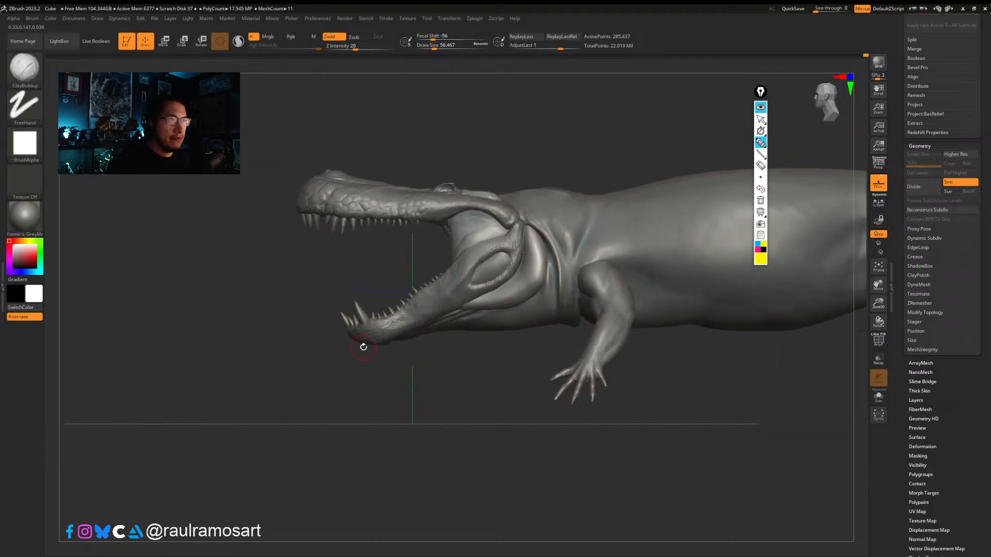
pyautogui.keyDown('alt'); pyautogui.click(389, 338); pyautogui.keyUp('alt')
pyautogui.keyDown('ctrl'); pyautogui.moveTo(392, 341); pyautogui.dragTo(383, 324, button='right'); pyautogui.keyUp('ctrl')
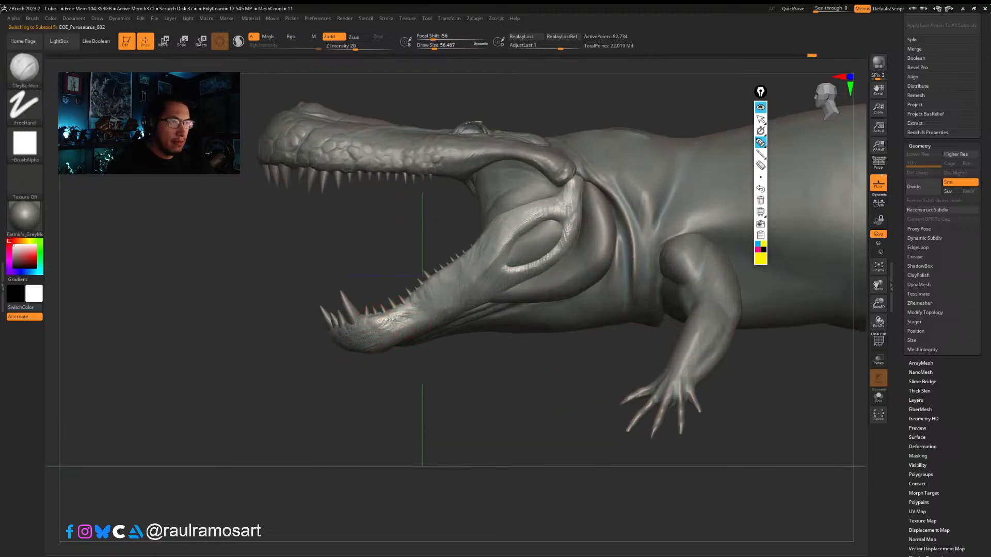
pyautogui.moveTo(387, 321); pyautogui.dragTo(397, 316)
pyautogui.moveTo(417, 303); pyautogui.dragTo(470, 247)
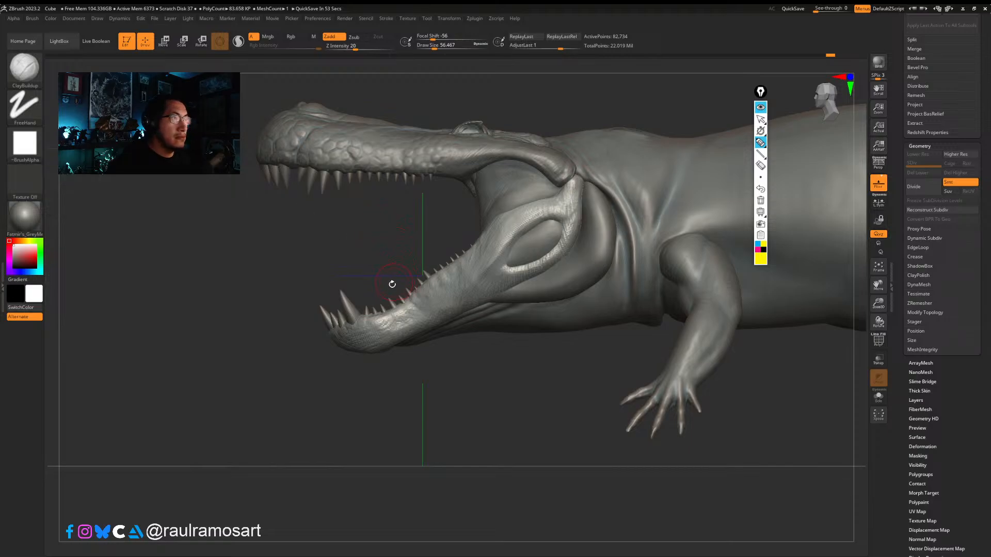
pyautogui.moveTo(435, 288); pyautogui.dragTo(482, 253, button='right')
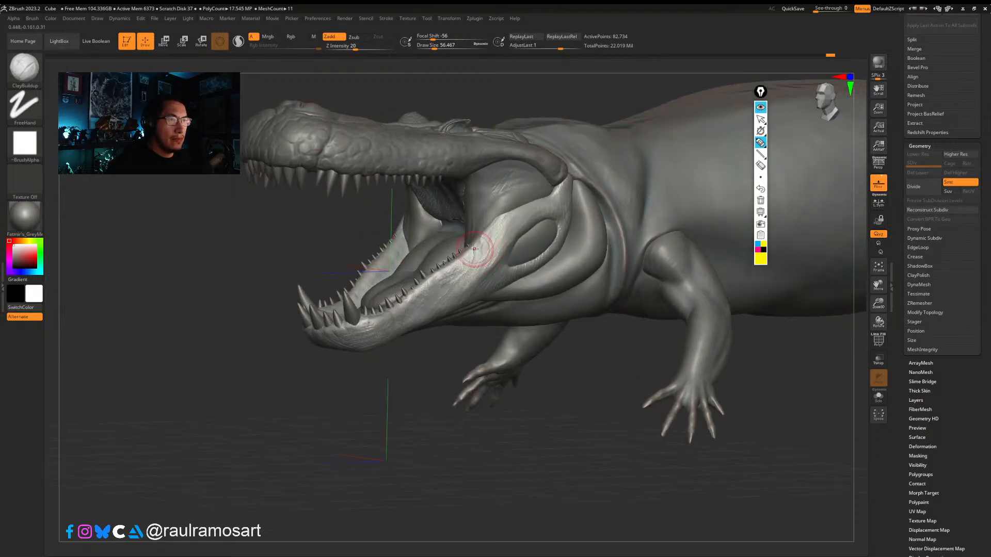
# Step: Make the EOE_Purusaurus_006 subtool visible and review the head in profile and three-quarter view
pyautogui.moveTo(984, 137); pyautogui.dragTo(981, 243)
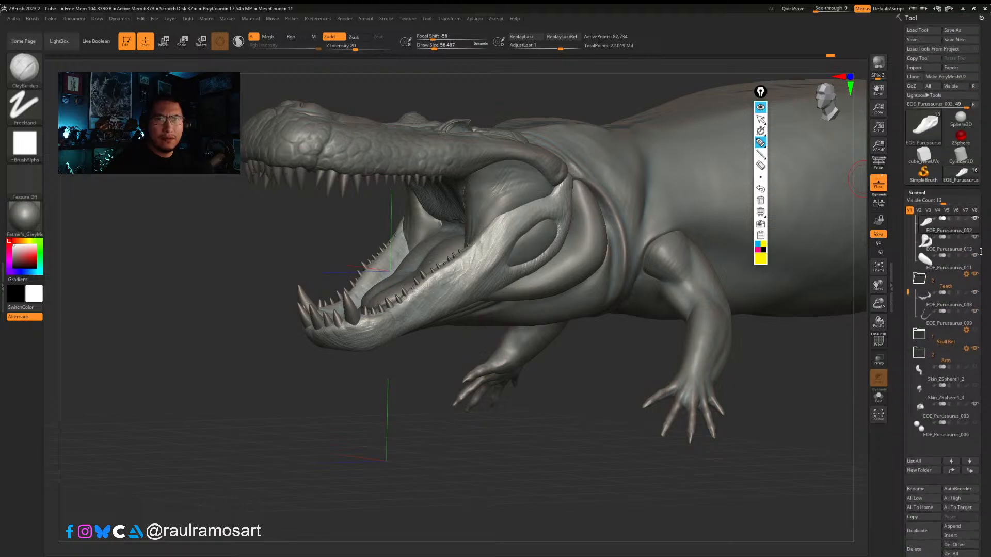
pyautogui.click(975, 423)
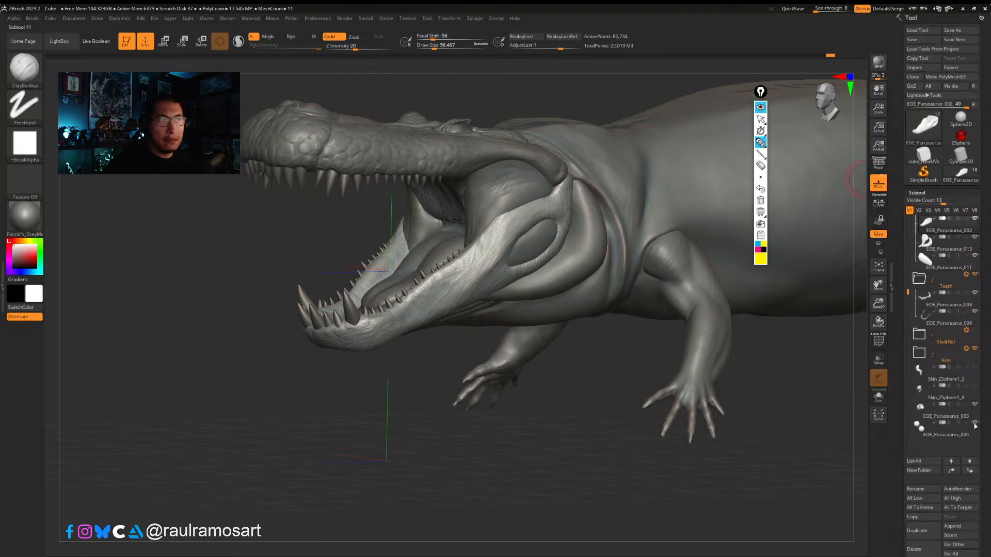
pyautogui.moveTo(720, 454); pyautogui.dragTo(531, 343, button='right')
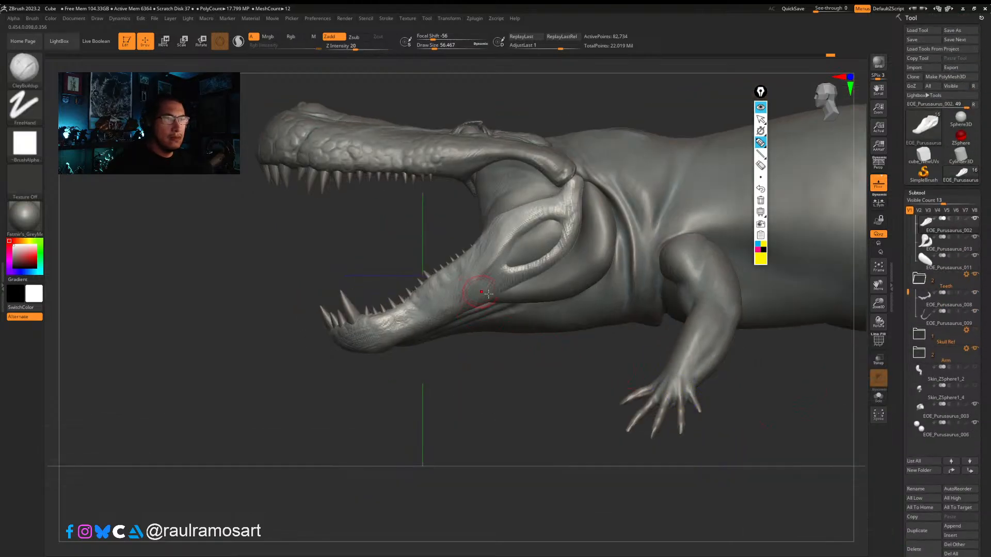
pyautogui.moveTo(514, 278); pyautogui.dragTo(463, 275, button='right')
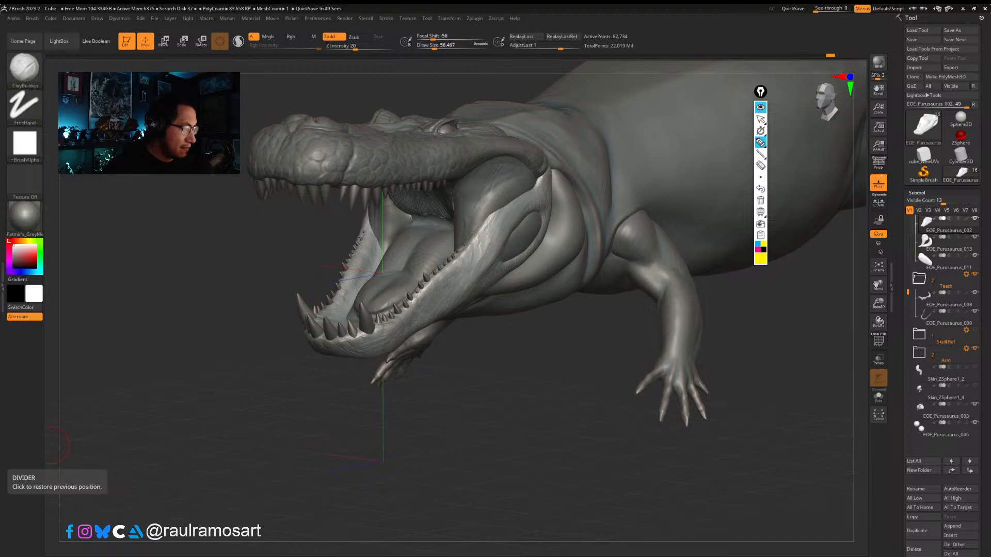
# Step: Refine the rear outer side of the lower jaw near its oval opening with the ClayBuildup brush at a draw size of about 56
pyautogui.moveTo(464, 404); pyautogui.dragTo(489, 231)
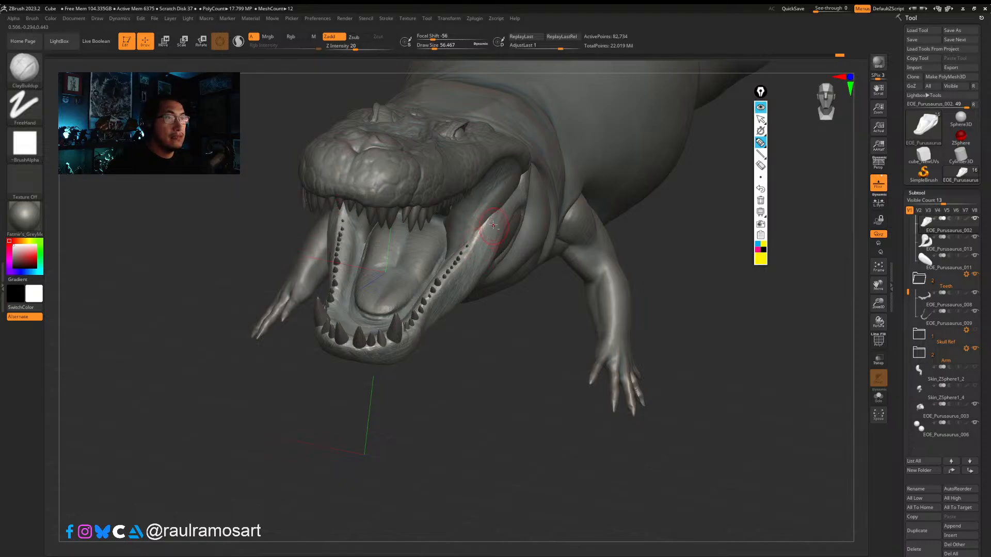
pyautogui.moveTo(497, 248); pyautogui.dragTo(481, 225, button='right')
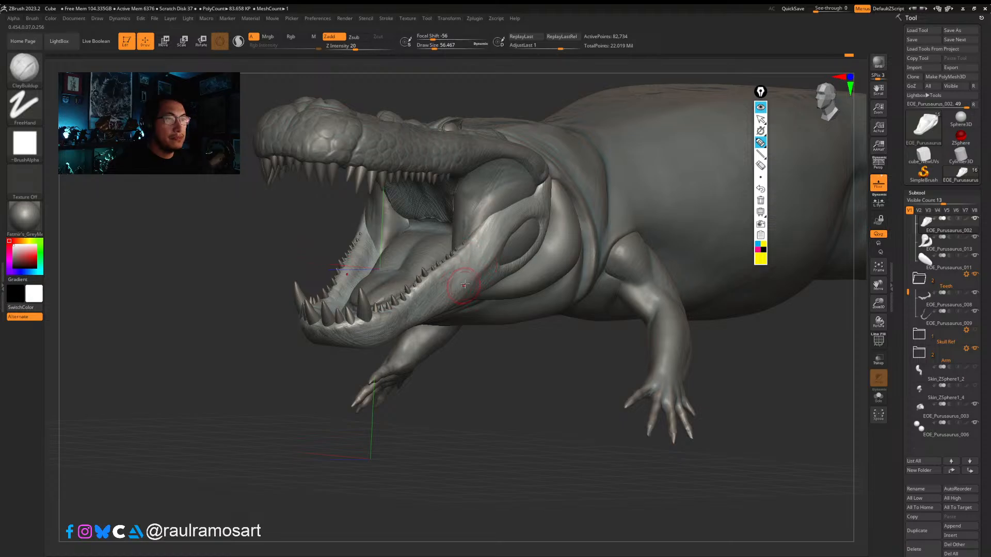
pyautogui.moveTo(465, 285); pyautogui.dragTo(508, 262, button='right')
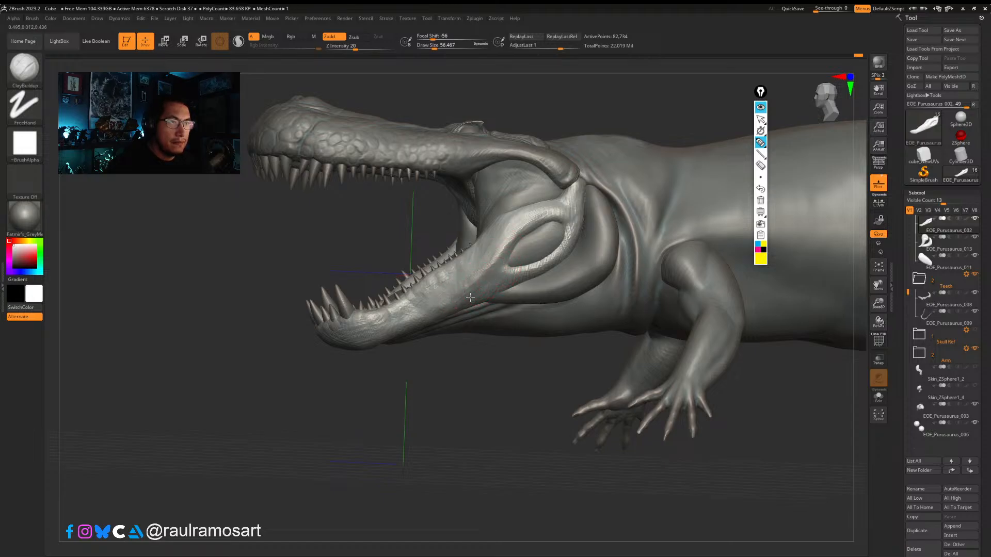
pyautogui.moveTo(471, 287); pyautogui.dragTo(489, 264, button='right')
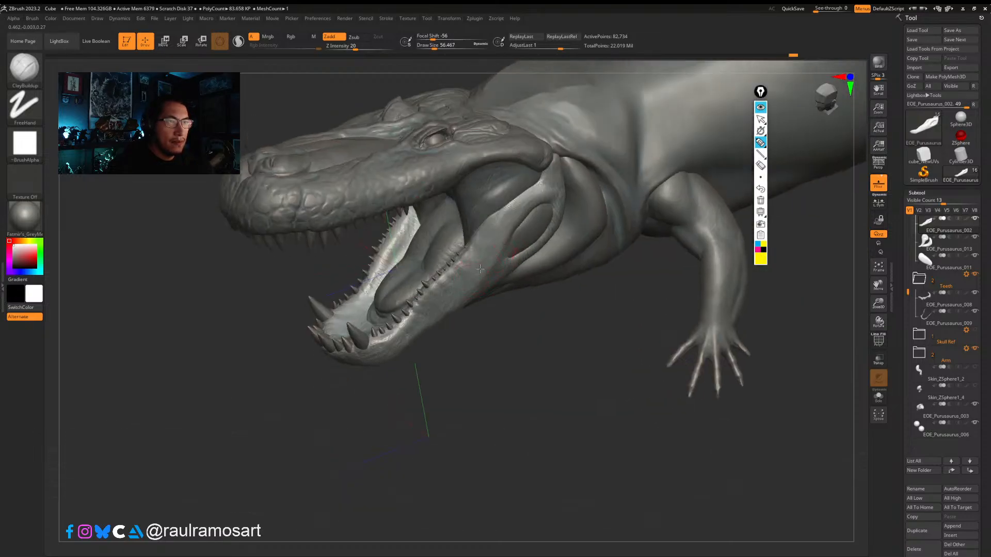
# Step: Try rotating the lower jaw by itself about its hinge in profile view, then undo the rotation
pyautogui.moveTo(526, 219); pyautogui.dragTo(519, 221, button='right')
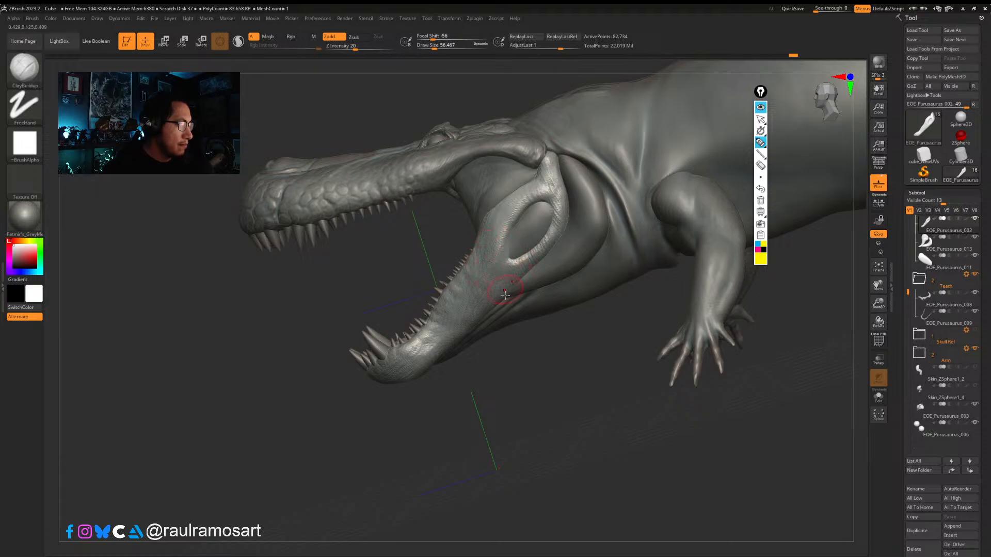
pyautogui.moveTo(555, 383); pyautogui.dragTo(547, 411)
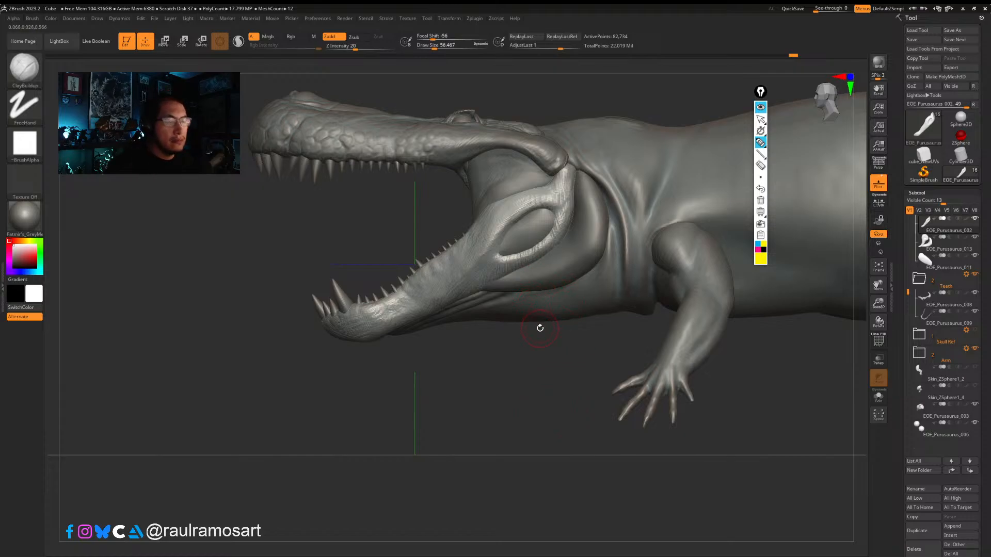
pyautogui.press('w')
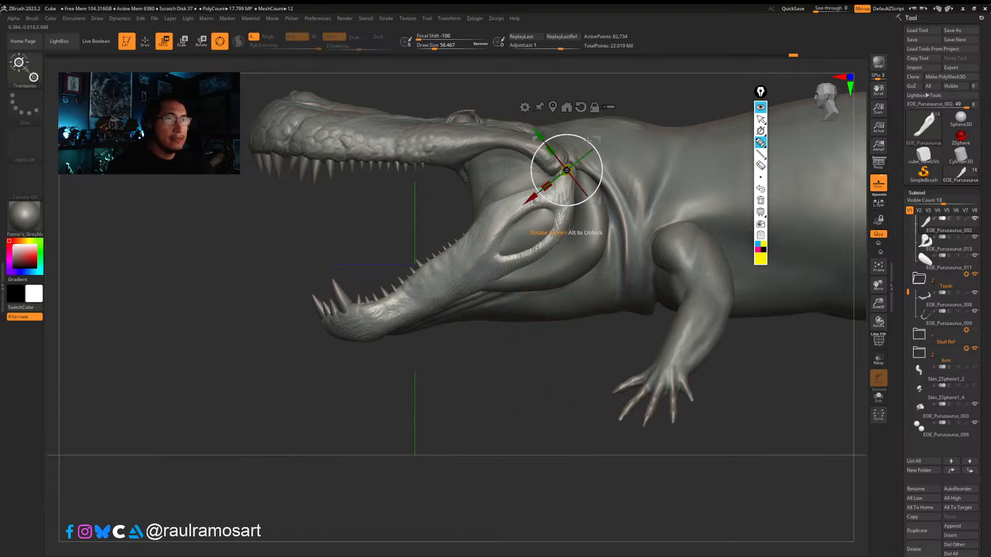
pyautogui.moveTo(588, 140)
pyautogui.mouseDown()
pyautogui.moveTo(574, 175)
pyautogui.moveTo(599, 155)
pyautogui.moveTo(602, 164)
pyautogui.mouseUp()
pyautogui.hotkey('ctrl', 'z')
# Step: Enable transposing of all selected subtools and limit the selection to the lower jaw and its teeth
pyautogui.click(609, 107)
pyautogui.hotkey('ctrl', 'z')
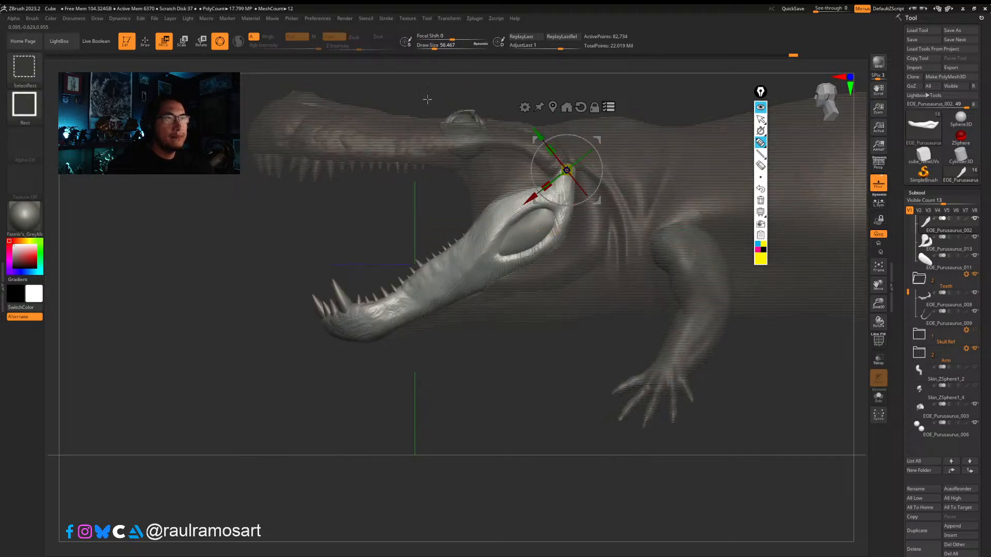
pyautogui.keyDown('ctrl'); pyautogui.keyDown('shift'); pyautogui.moveTo(408, 82); pyautogui.dragTo(486, 139); pyautogui.keyUp('shift'); pyautogui.keyUp('ctrl')
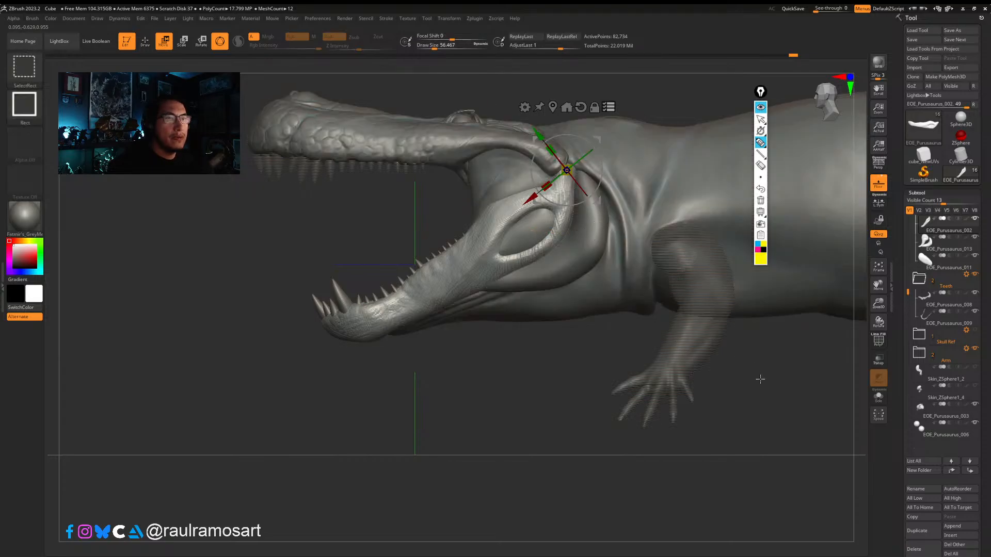
pyautogui.keyDown('ctrl'); pyautogui.keyDown('shift'); pyautogui.moveTo(283, 230); pyautogui.dragTo(359, 313); pyautogui.keyUp('shift'); pyautogui.keyUp('ctrl')
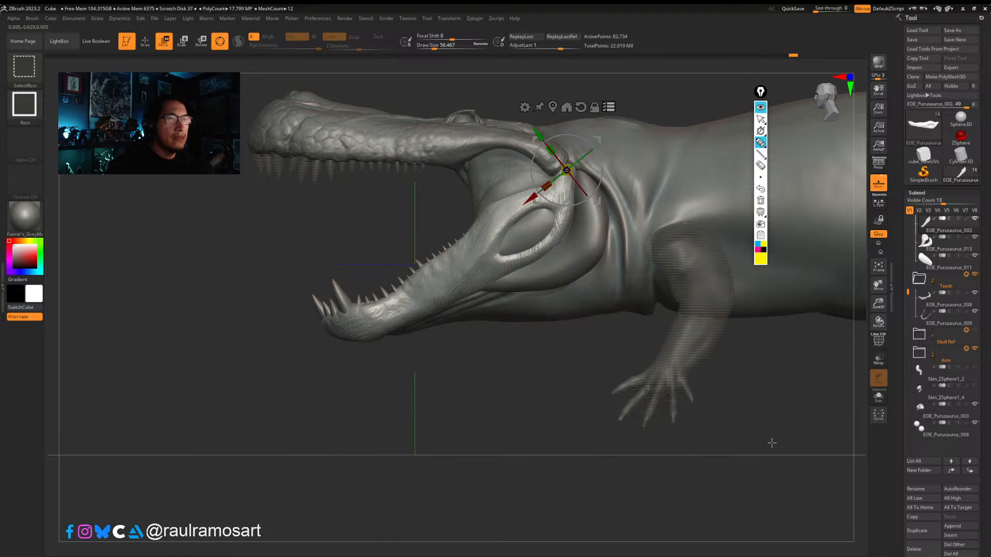
pyautogui.keyDown('ctrl'); pyautogui.keyDown('shift'); pyautogui.moveTo(776, 445); pyautogui.dragTo(586, 225); pyautogui.keyUp('shift'); pyautogui.keyUp('ctrl')
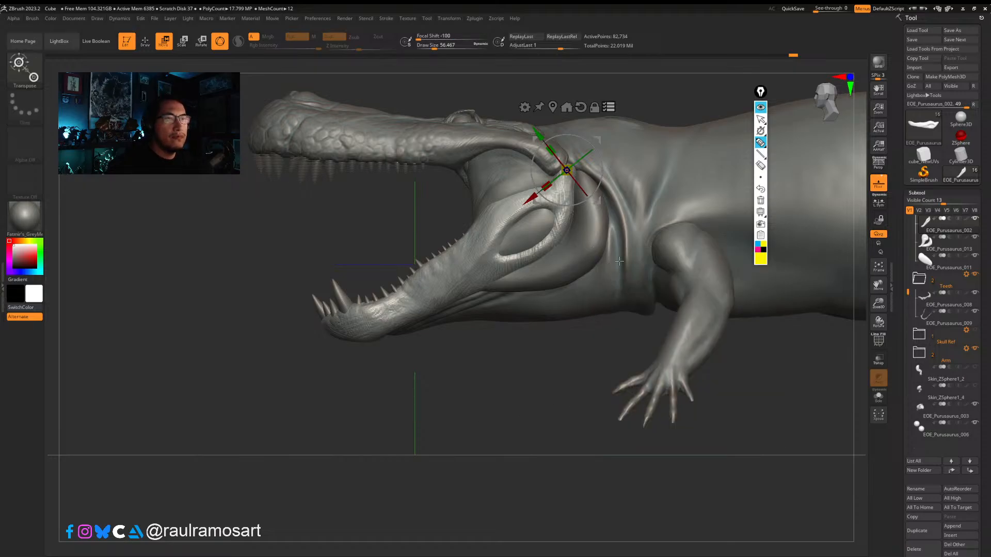
pyautogui.click(609, 108)
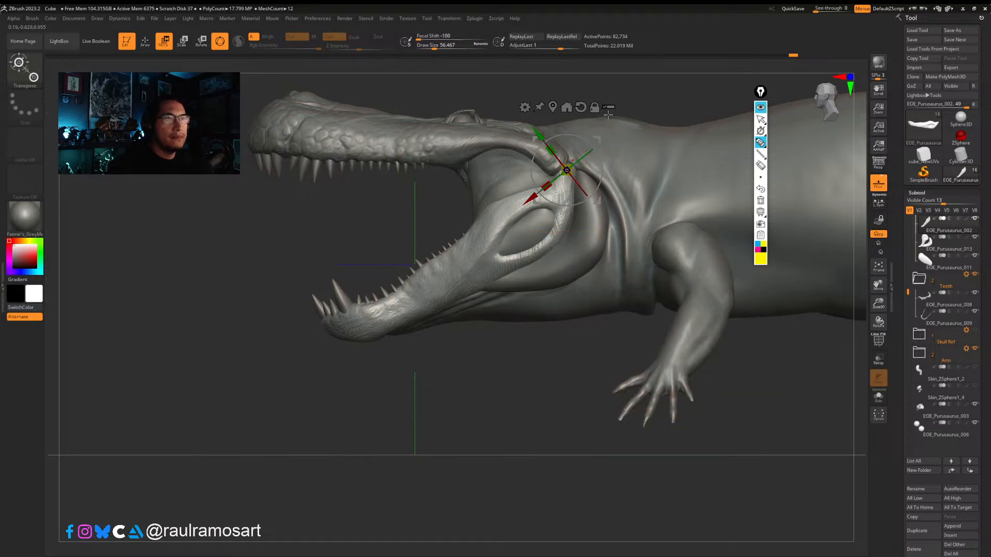
pyautogui.click(609, 108)
pyautogui.keyDown('ctrl'); pyautogui.keyDown('shift'); pyautogui.moveTo(260, 240); pyautogui.dragTo(366, 339); pyautogui.keyUp('shift'); pyautogui.keyUp('ctrl')
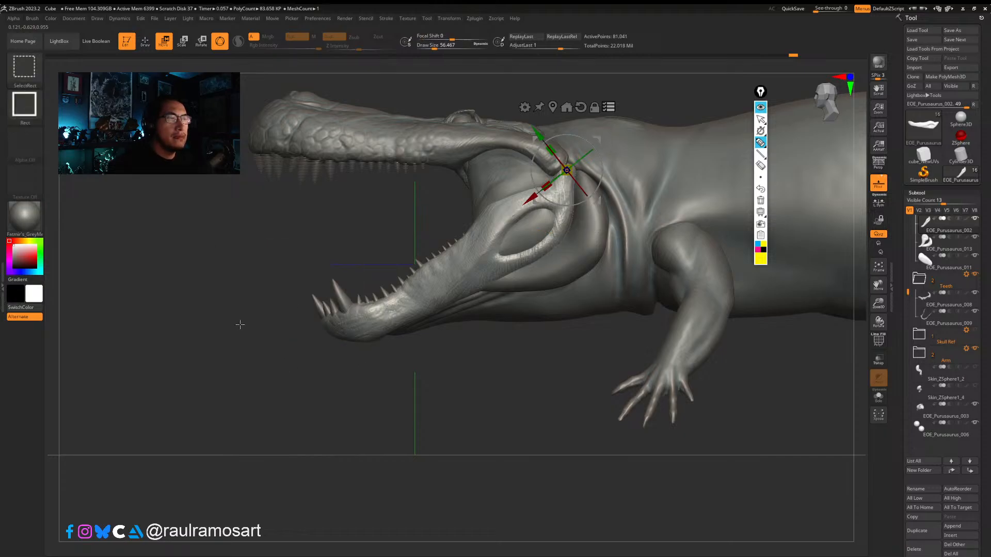
pyautogui.keyDown('ctrl'); pyautogui.keyDown('shift'); pyautogui.click(263, 344); pyautogui.keyUp('shift'); pyautogui.keyUp('ctrl')
pyautogui.keyDown('ctrl'); pyautogui.keyDown('shift'); pyautogui.moveTo(259, 254); pyautogui.dragTo(336, 336); pyautogui.keyUp('shift'); pyautogui.keyUp('ctrl')
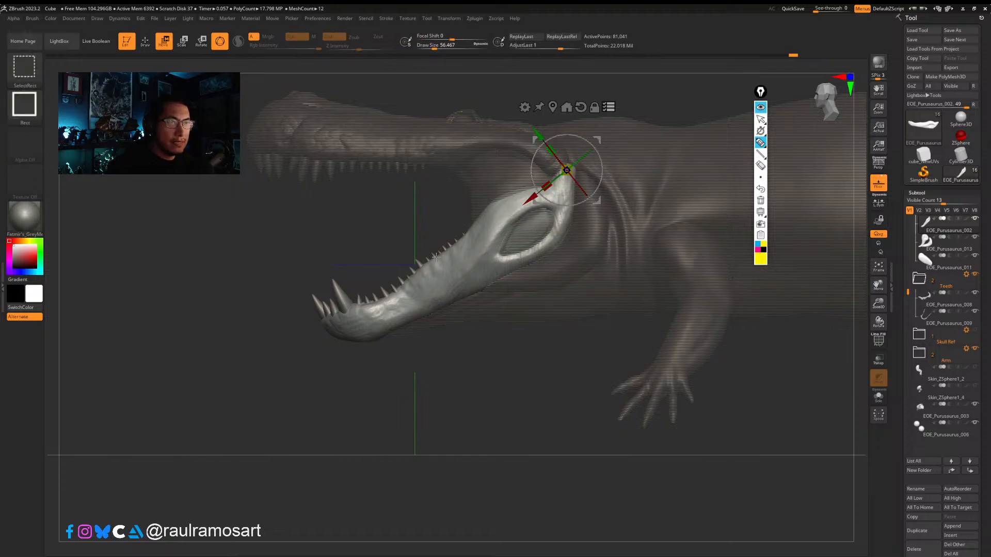
pyautogui.keyDown('ctrl'); pyautogui.keyDown('shift'); pyautogui.moveTo(394, 272); pyautogui.dragTo(499, 274); pyautogui.keyUp('shift'); pyautogui.keyUp('ctrl')
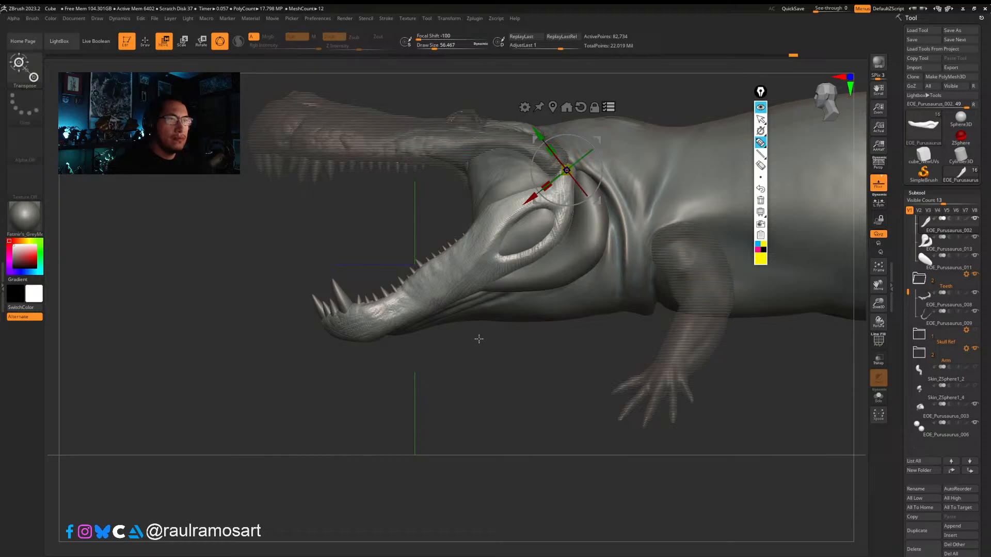
pyautogui.keyDown('ctrl'); pyautogui.keyDown('shift'); pyautogui.click(294, 410); pyautogui.keyUp('shift'); pyautogui.keyUp('ctrl')
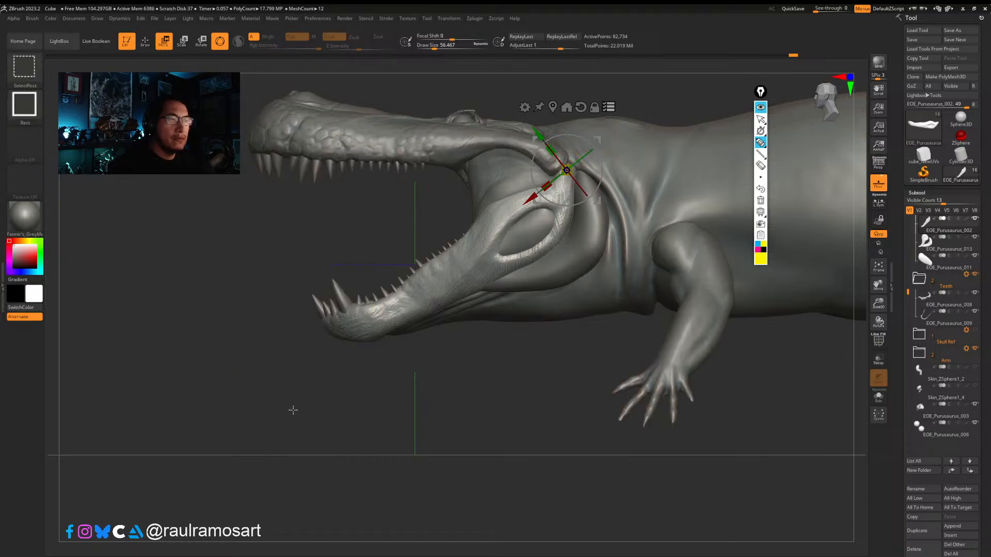
pyautogui.keyDown('ctrl'); pyautogui.keyDown('shift'); pyautogui.moveTo(240, 256); pyautogui.dragTo(356, 336); pyautogui.keyUp('shift'); pyautogui.keyUp('ctrl')
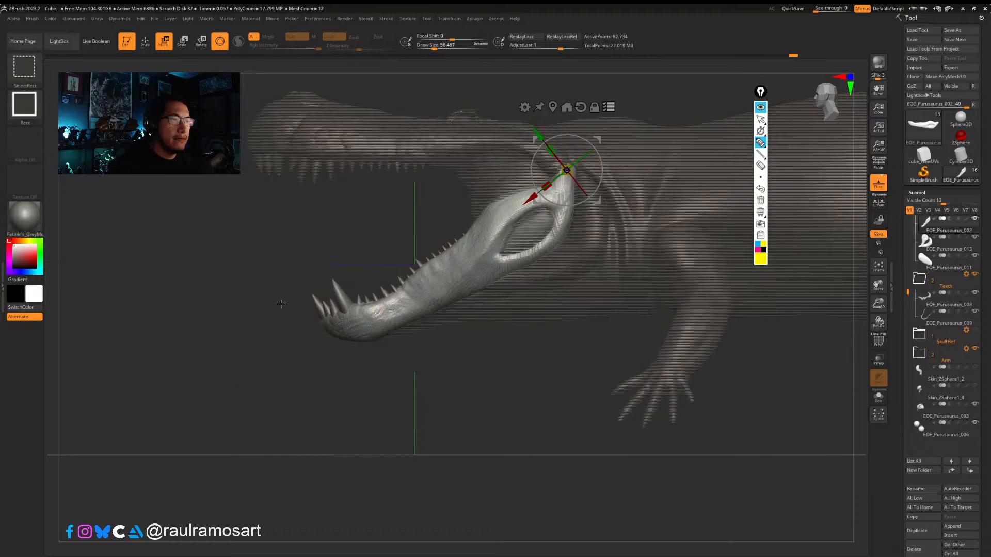
# Step: Try rotating the lower jaw and its teeth up to close the mouth, then undo it and return to sculpting
pyautogui.moveTo(599, 153)
pyautogui.mouseDown()
pyautogui.moveTo(600, 175)
pyautogui.moveTo(592, 170)
pyautogui.mouseUp()
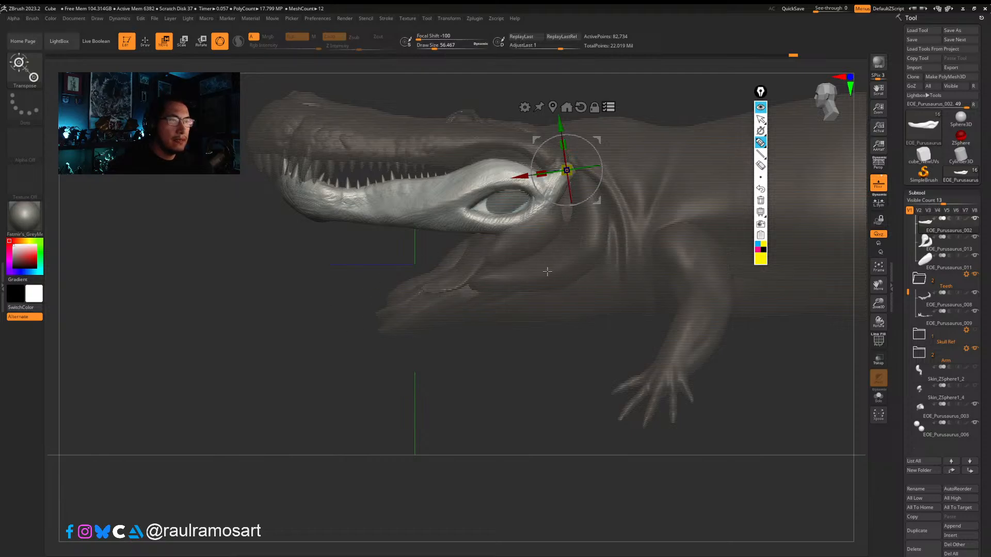
pyautogui.hotkey('ctrl', 'z')
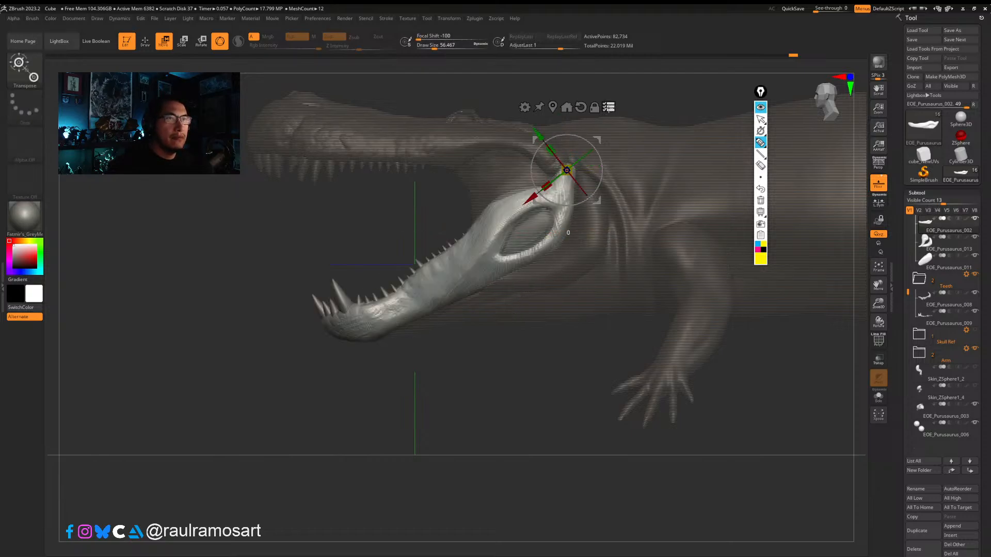
pyautogui.click(609, 107)
pyautogui.press('q')
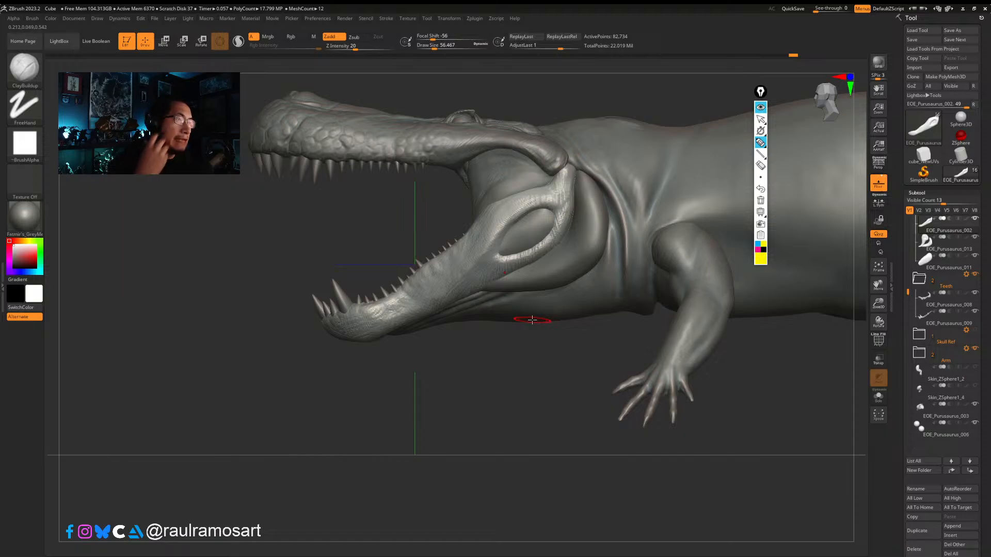
# Step: Set the draw size to about 108 and rotate the lower jaw with its teeth about the hinge to close the mouth
pyautogui.press('s')
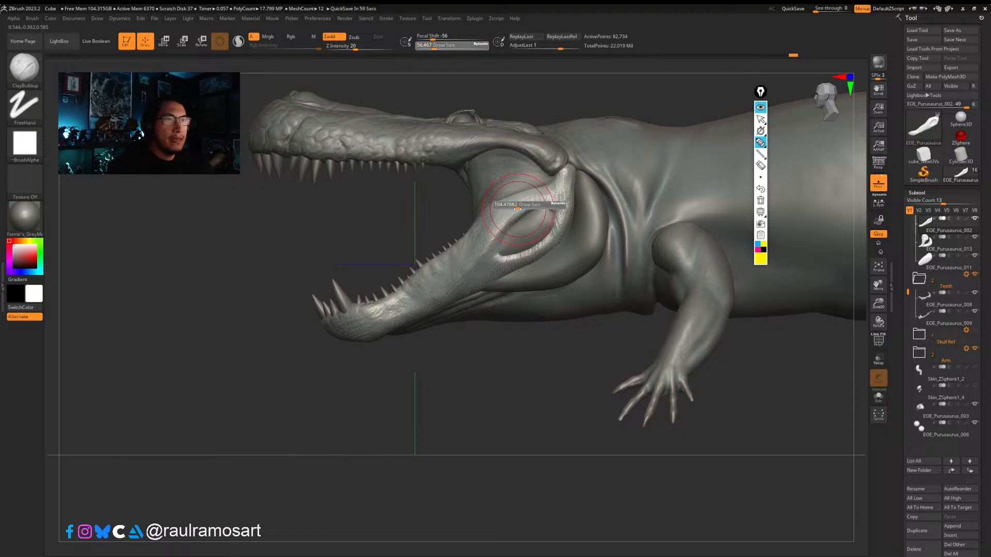
pyautogui.click(517, 209)
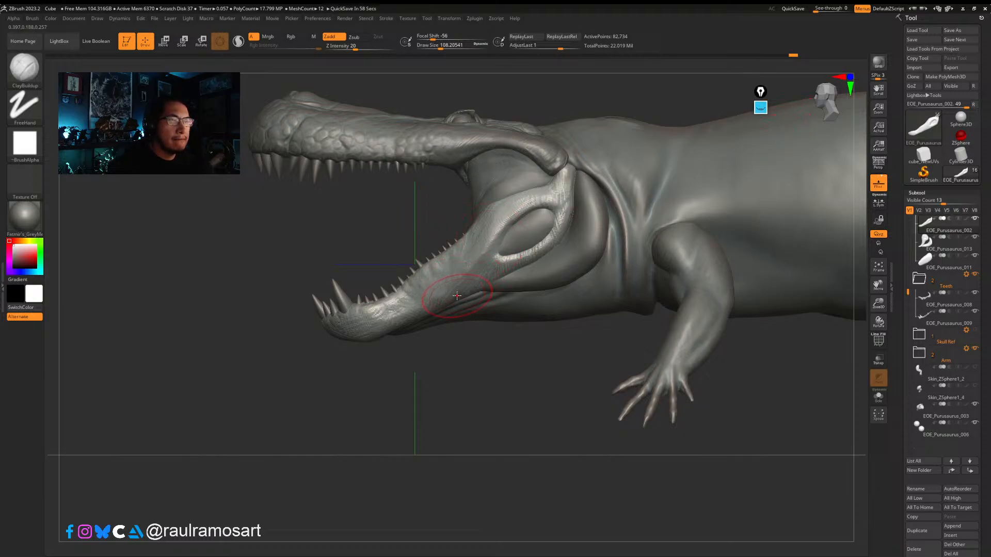
pyautogui.press('w')
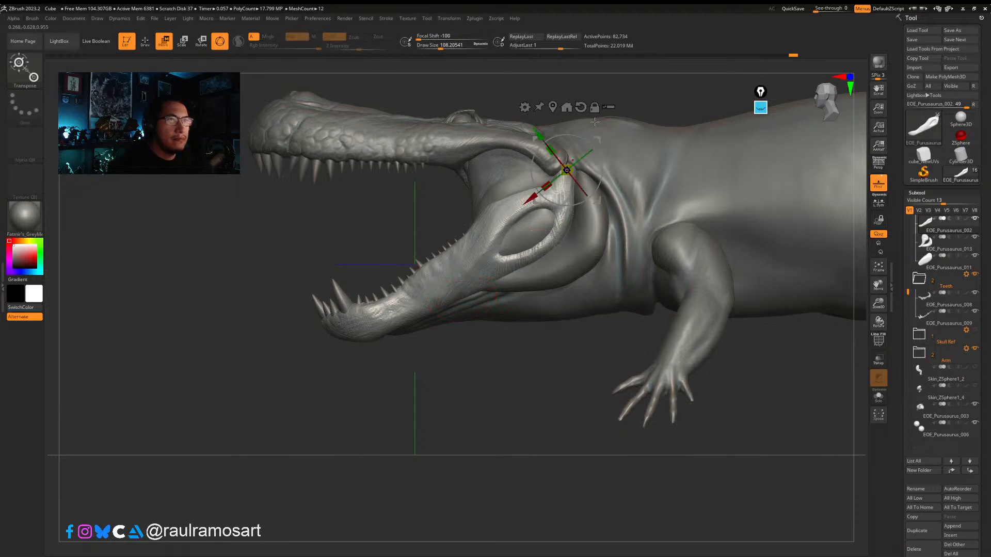
pyautogui.click(608, 107)
pyautogui.moveTo(588, 141); pyautogui.dragTo(594, 156)
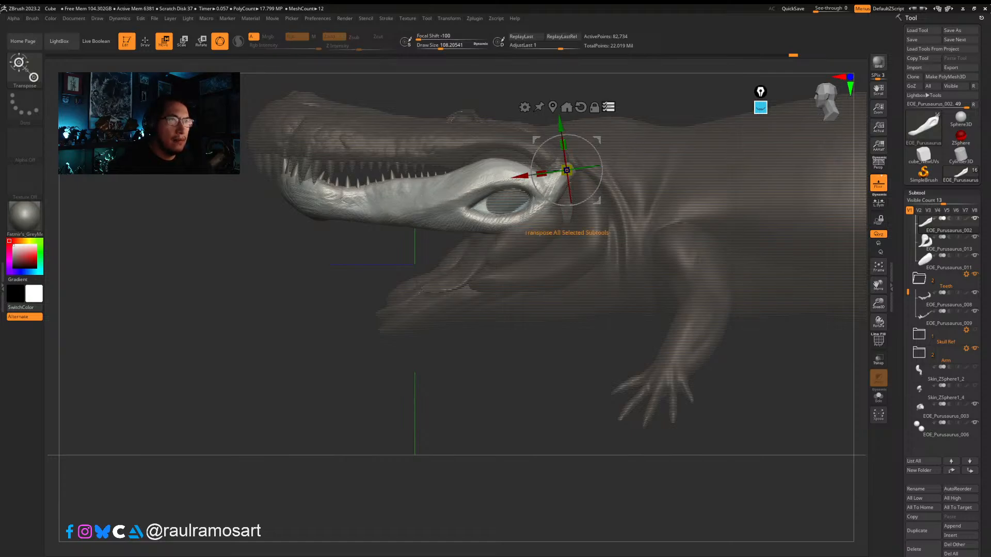
pyautogui.moveTo(593, 141)
pyautogui.mouseDown()
pyautogui.moveTo(599, 149)
pyautogui.moveTo(586, 141)
pyautogui.mouseUp()
pyautogui.moveTo(413, 292); pyautogui.dragTo(388, 273)
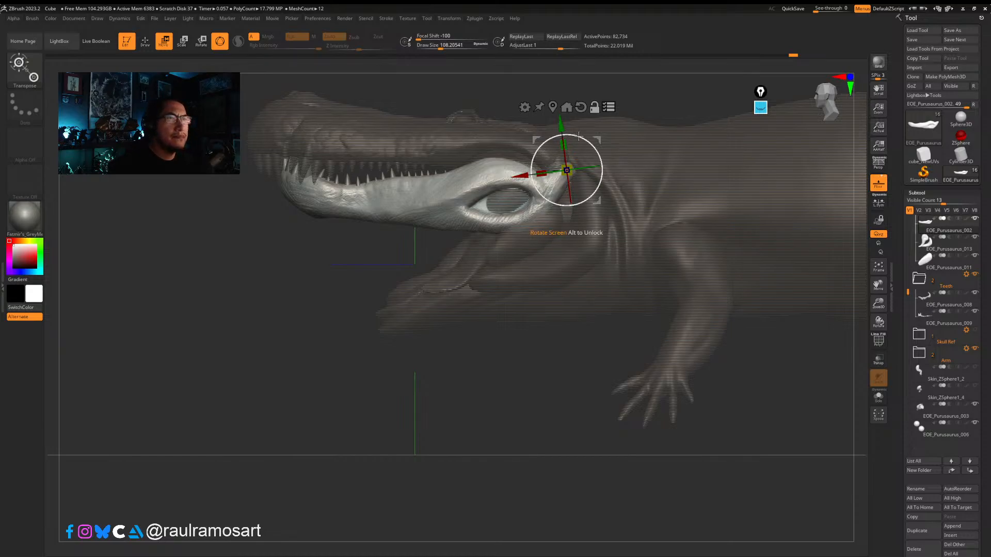
pyautogui.moveTo(579, 135); pyautogui.dragTo(583, 143)
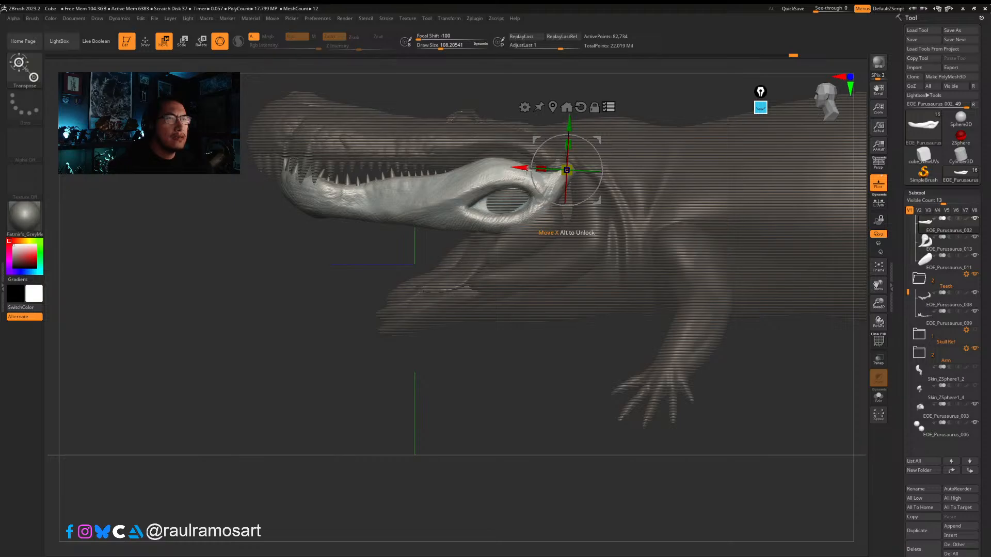
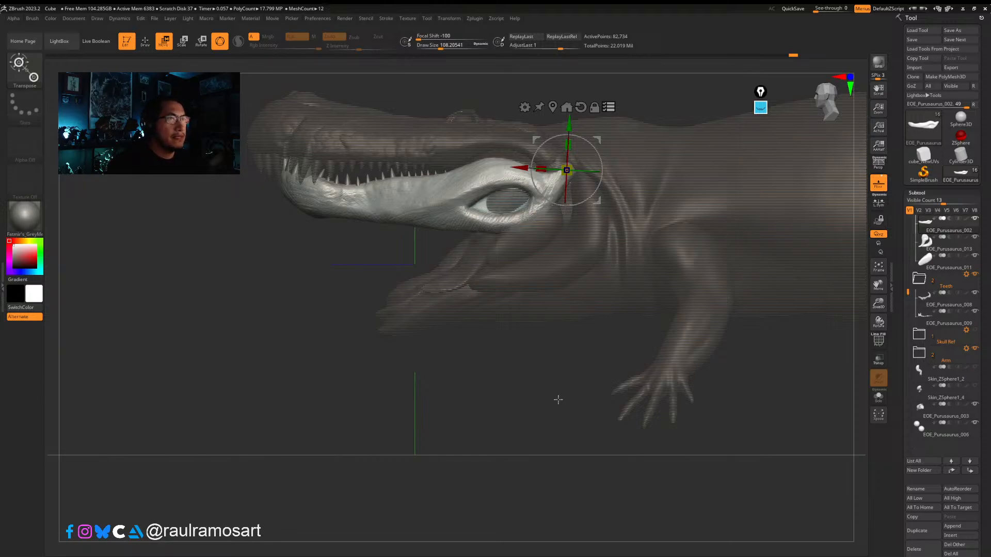
# Step: Nudge the closed jaw and its teeth slightly forward, then undo the transforms back to the open mouth
pyautogui.moveTo(539, 162); pyautogui.dragTo(533, 164)
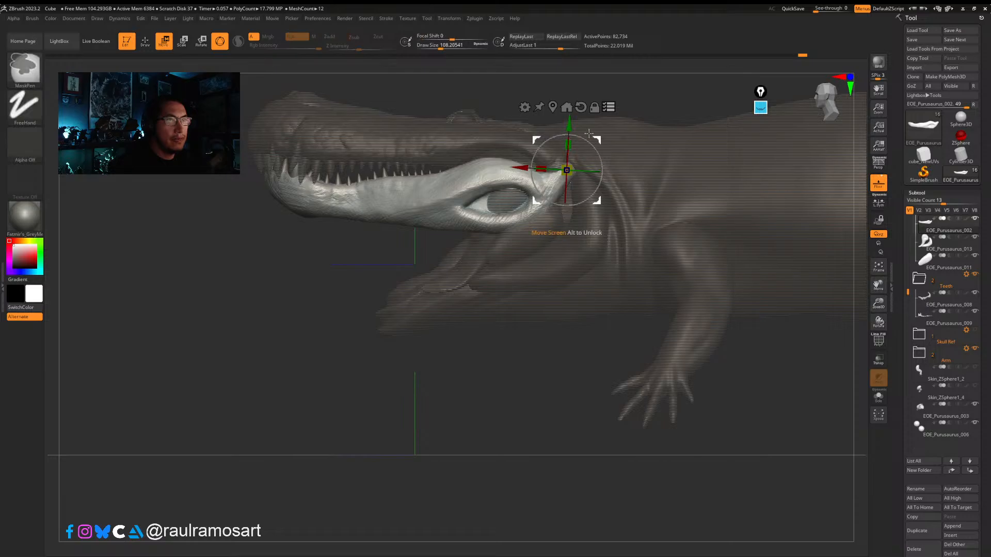
pyautogui.hotkey('ctrl', 'z')
pyautogui.hotkey('ctrl', 'z')
pyautogui.click(608, 106)
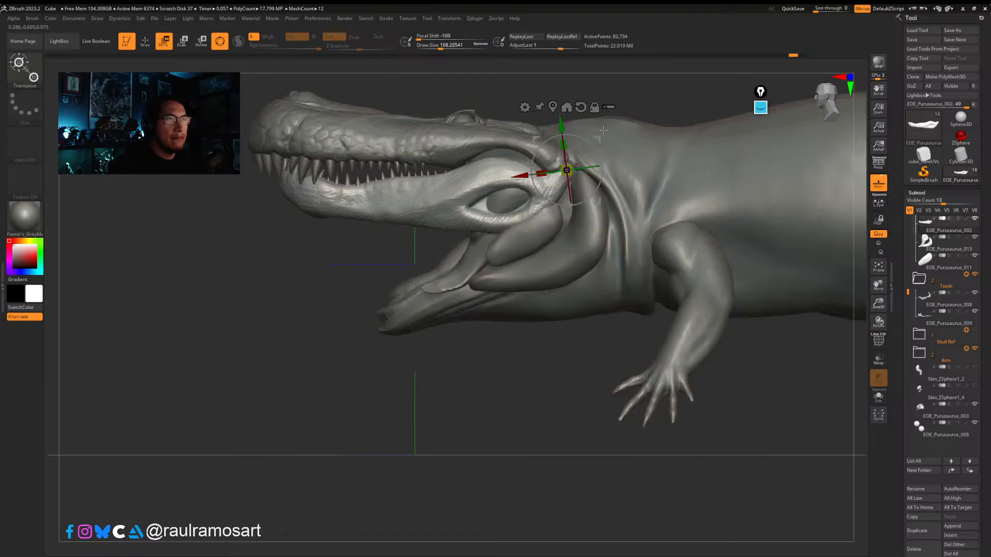
pyautogui.hotkey('ctrl', 'z')
pyautogui.press('q')
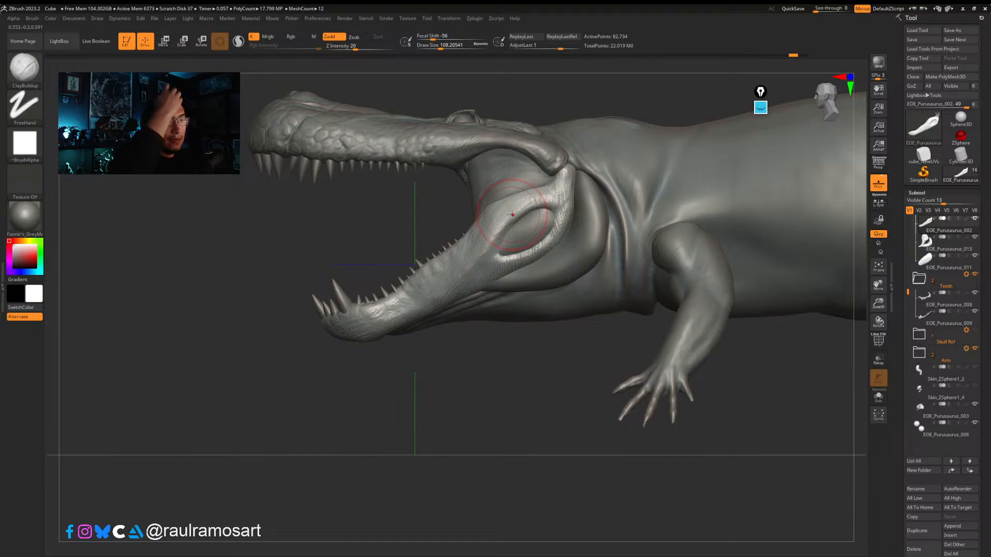
pyautogui.hotkey('ctrl', 'z')
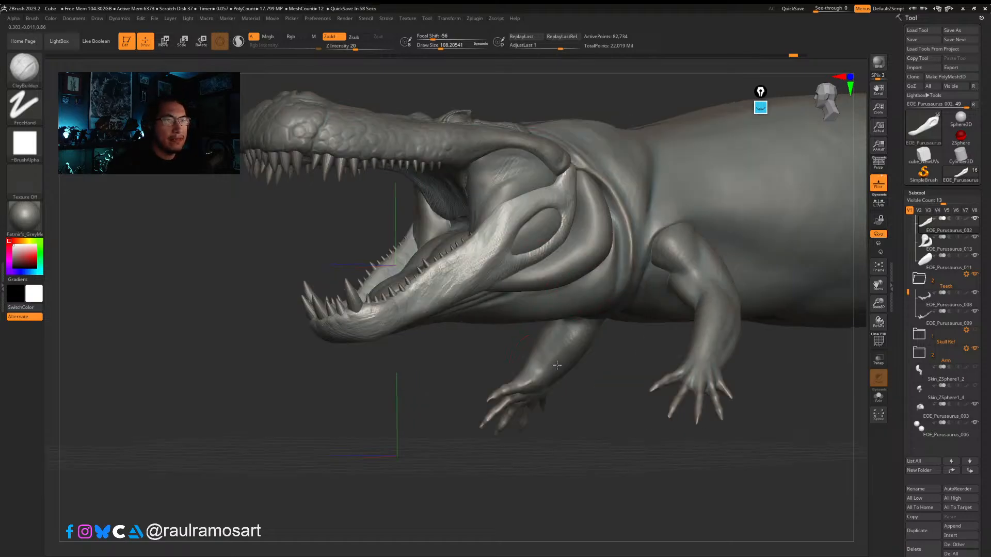
pyautogui.hotkey('ctrl', 'shift', 'z')
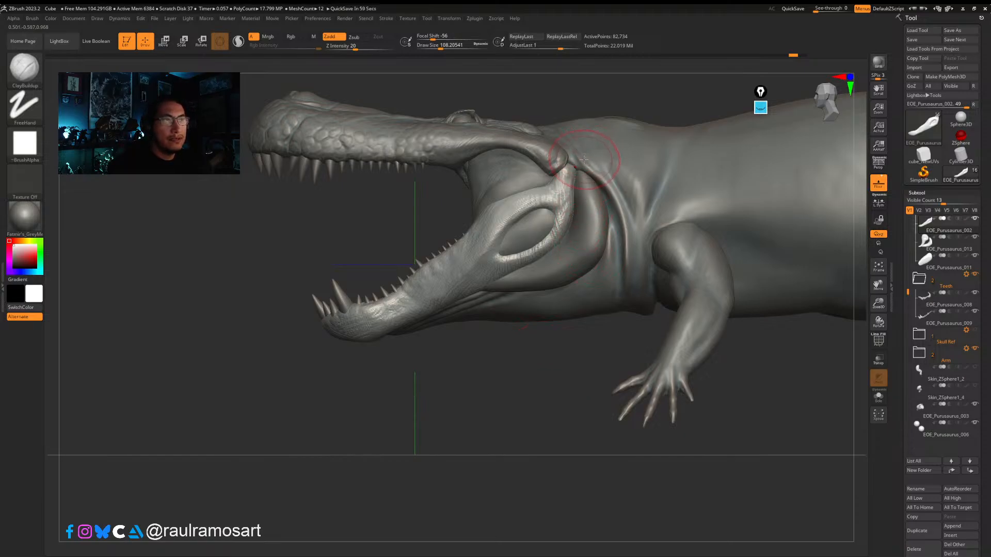
# Step: Switch to the EOE_Purusaurus_003 body subtool and adjust the neck skin behind the jaw hinge with the Move brush
pyautogui.press('b')
pyautogui.click(439, 174)
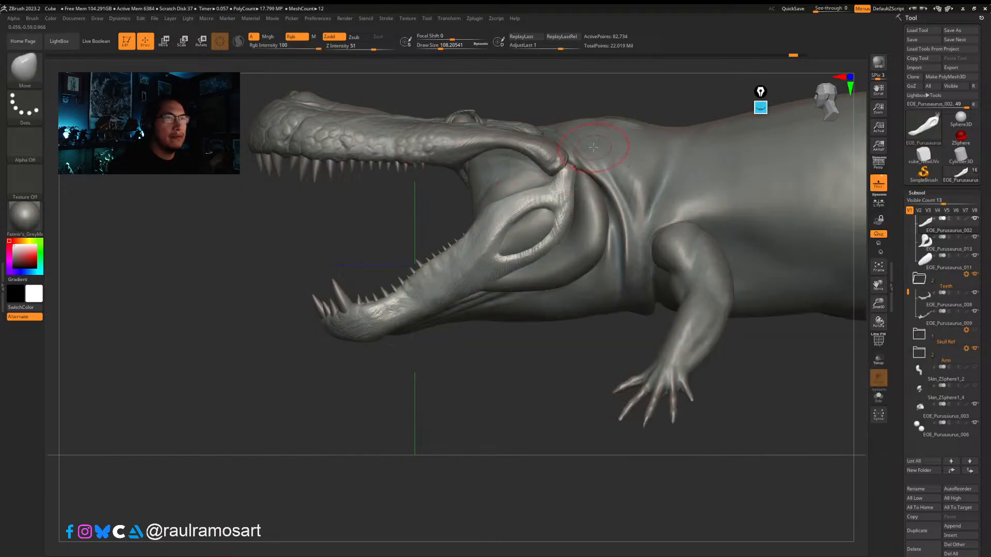
pyautogui.keyDown('alt'); pyautogui.click(579, 162); pyautogui.keyUp('alt')
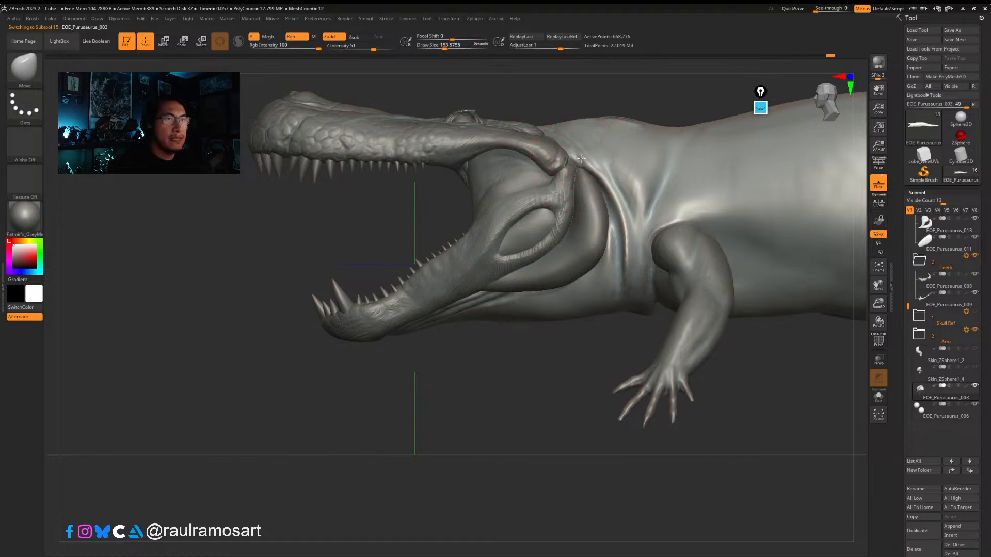
pyautogui.press('[')
pyautogui.press('[')
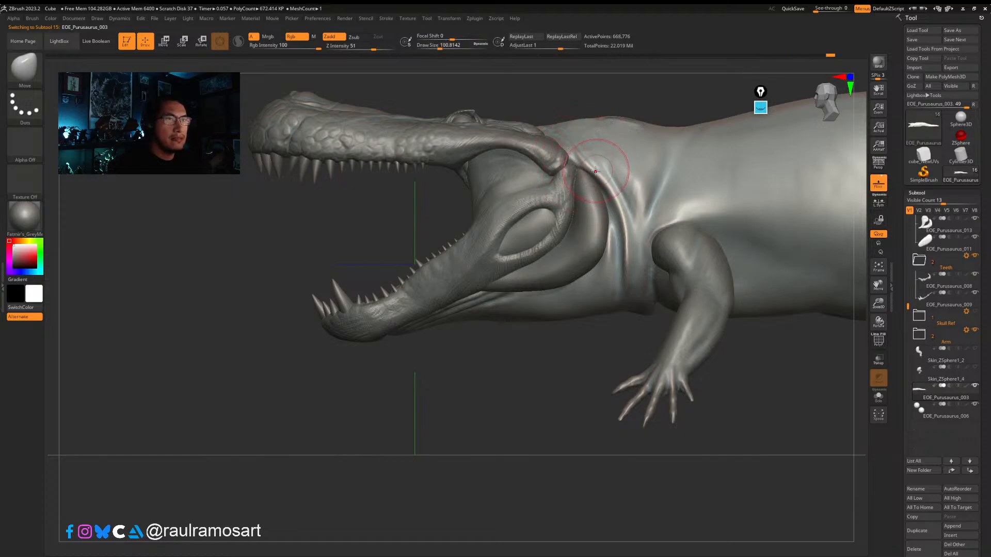
pyautogui.press(']')
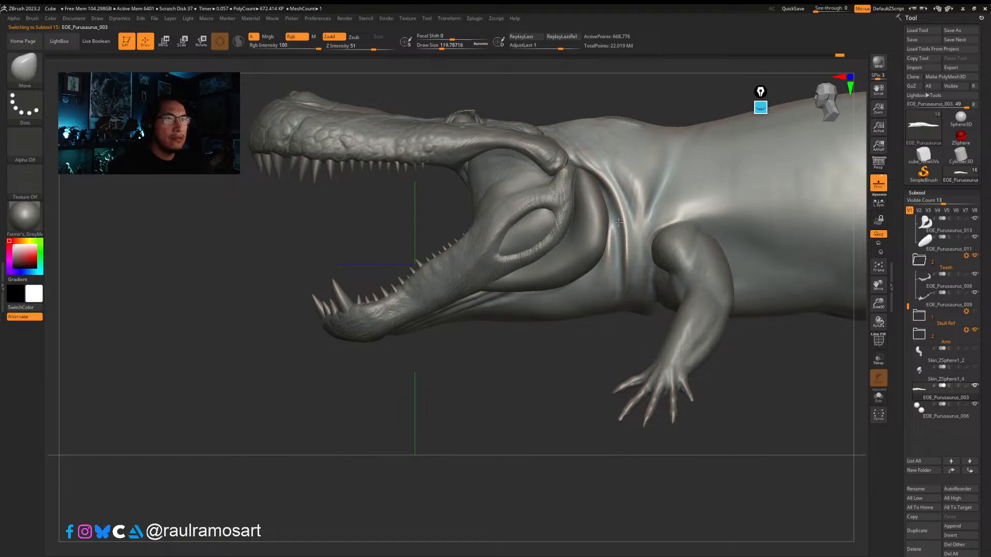
# Step: Reshape the underside of the throat with the Move brush at a draw size of about 212
pyautogui.press(']')
pyautogui.press(']')
pyautogui.press(']')
pyautogui.press(']')
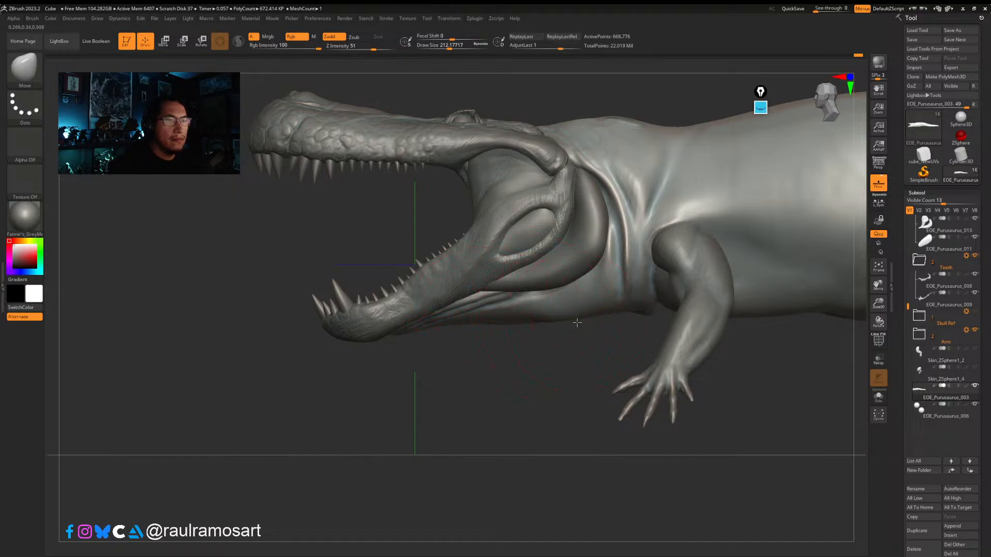
pyautogui.hotkey('ctrl', 'z')
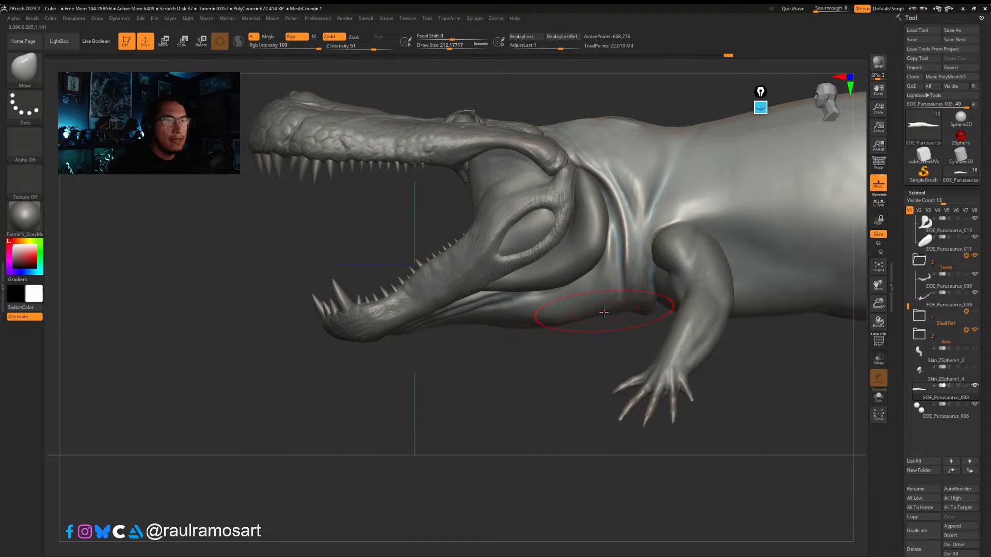
pyautogui.moveTo(560, 315); pyautogui.dragTo(546, 318)
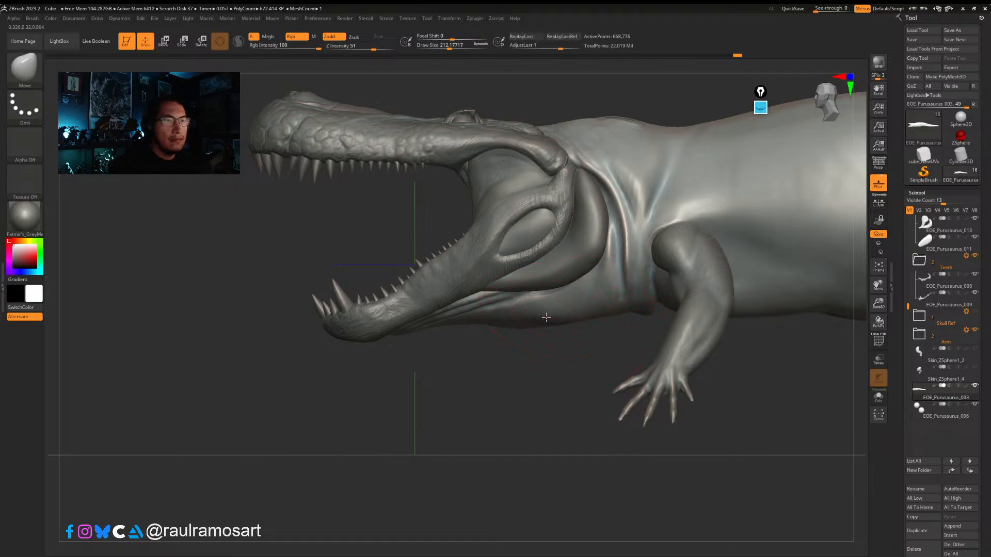
# Step: Switch to the EOE_Purusaurus_002 lower jaw subtool with the draw size reduced to about 74
pyautogui.press('s')
pyautogui.moveTo(499, 214); pyautogui.dragTo(483, 214)
pyautogui.keyDown('alt'); pyautogui.click(457, 274); pyautogui.keyUp('alt')
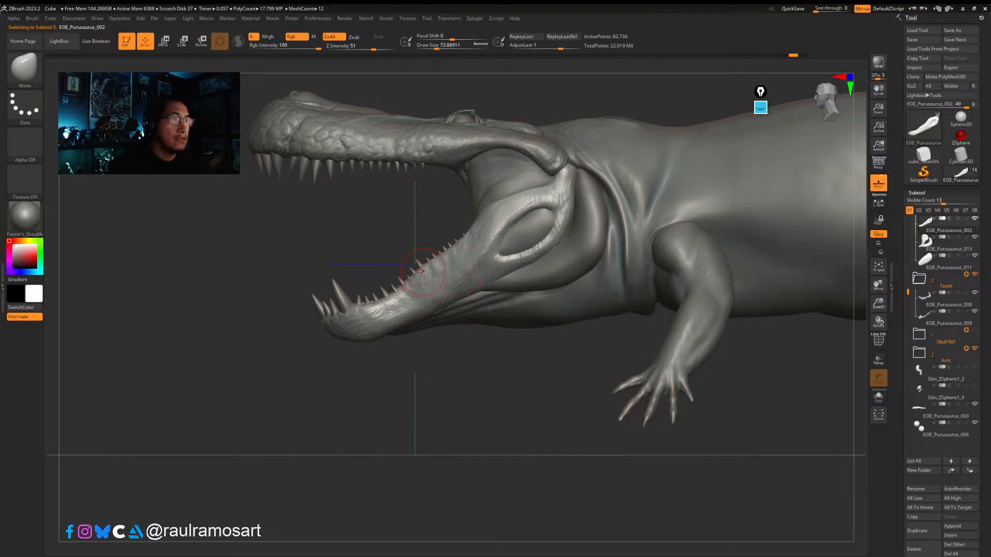
pyautogui.press('shift')
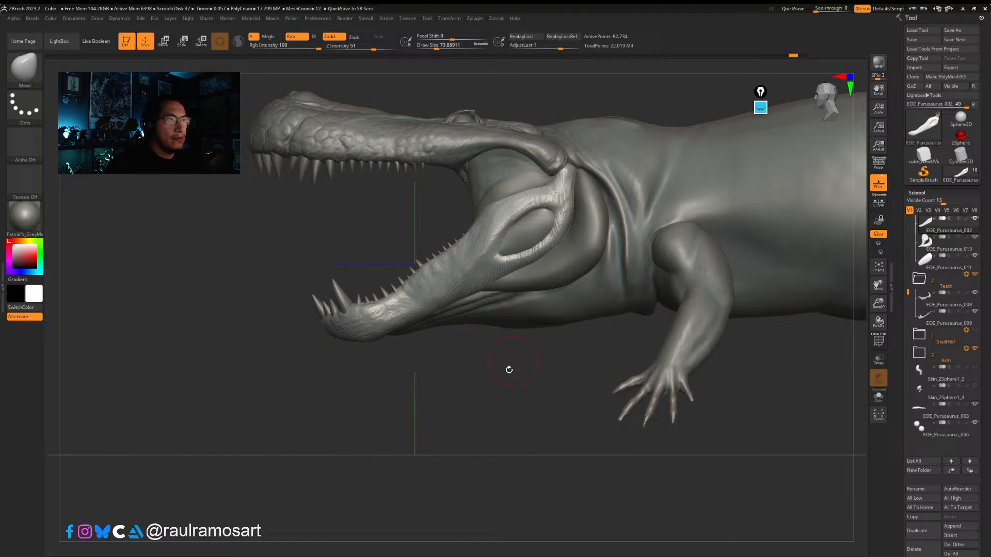
pyautogui.moveTo(502, 402)
pyautogui.mouseDown()
pyautogui.moveTo(486, 403)
pyautogui.moveTo(411, 261)
pyautogui.moveTo(465, 246)
pyautogui.moveTo(454, 245)
pyautogui.mouseUp()
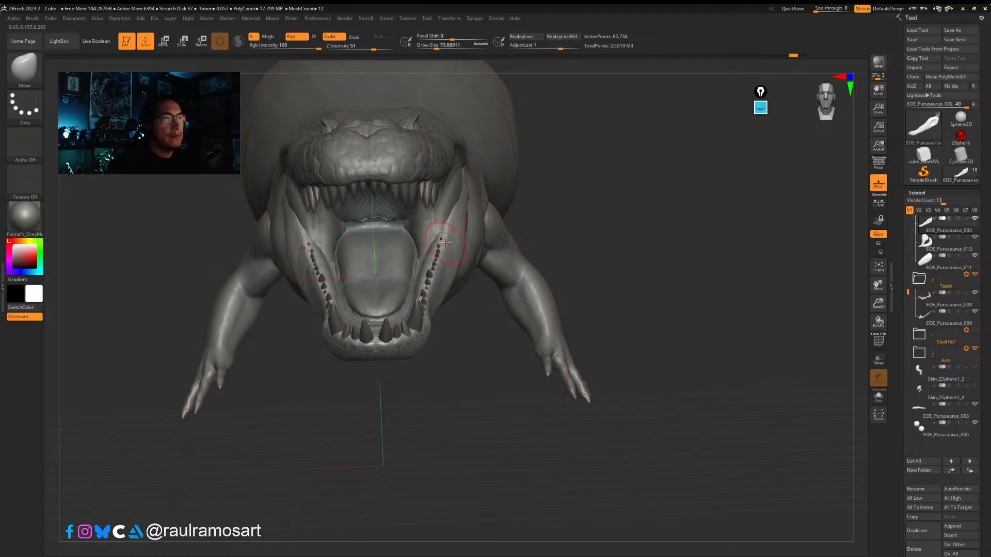
# Step: Reshape the rear edge of the lower jaw behind the teeth with the Move brush at a draw size of 112
pyautogui.press('b')
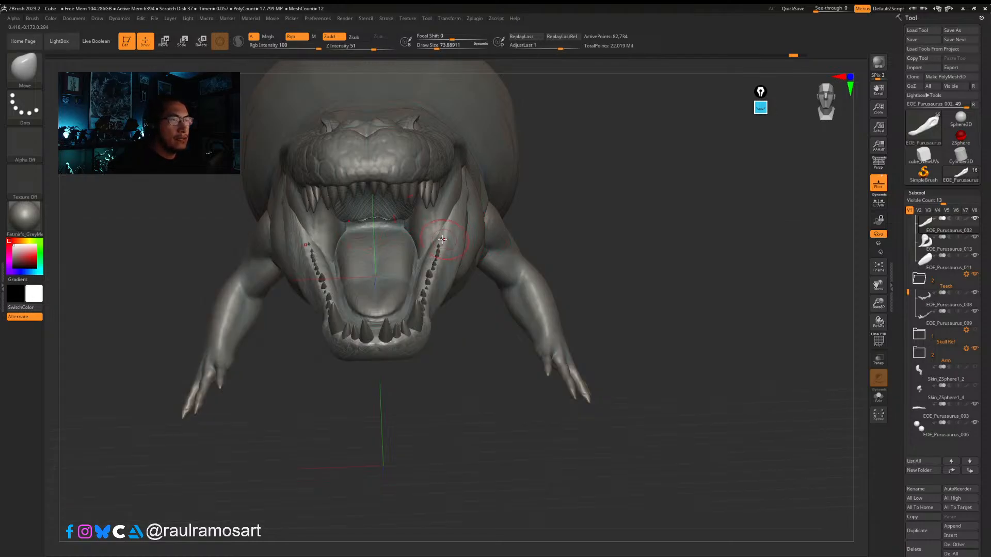
pyautogui.press('s')
pyautogui.click(444, 238)
pyautogui.press('s')
pyautogui.click(448, 226)
pyautogui.press('s')
pyautogui.click(455, 207)
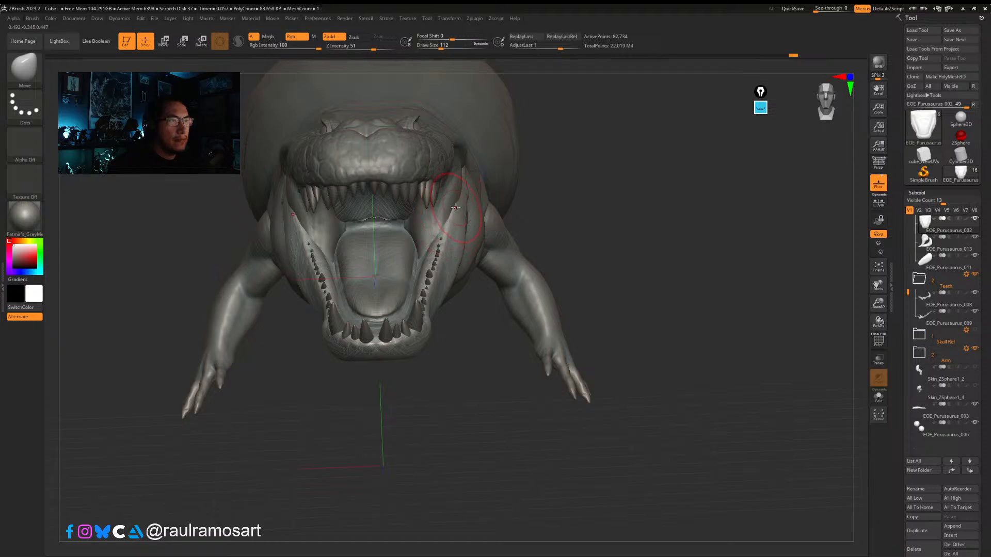
pyautogui.moveTo(456, 207); pyautogui.dragTo(448, 222)
pyautogui.moveTo(453, 218); pyautogui.dragTo(309, 207, button='right')
# Step: Build up muscle fibres on the EOE_Purusaurus_013 cheek muscle with the ClayBuildup brush at a draw size of about 90
pyautogui.press('s')
pyautogui.click(484, 192)
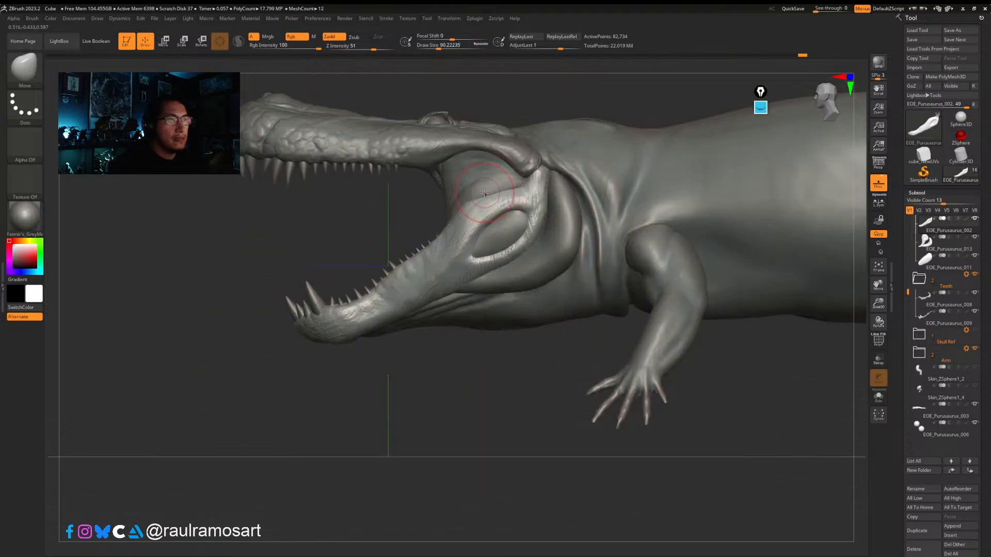
pyautogui.keyDown('alt'); pyautogui.click(481, 203); pyautogui.keyUp('alt')
pyautogui.moveTo(459, 194); pyautogui.dragTo(479, 198, button='right')
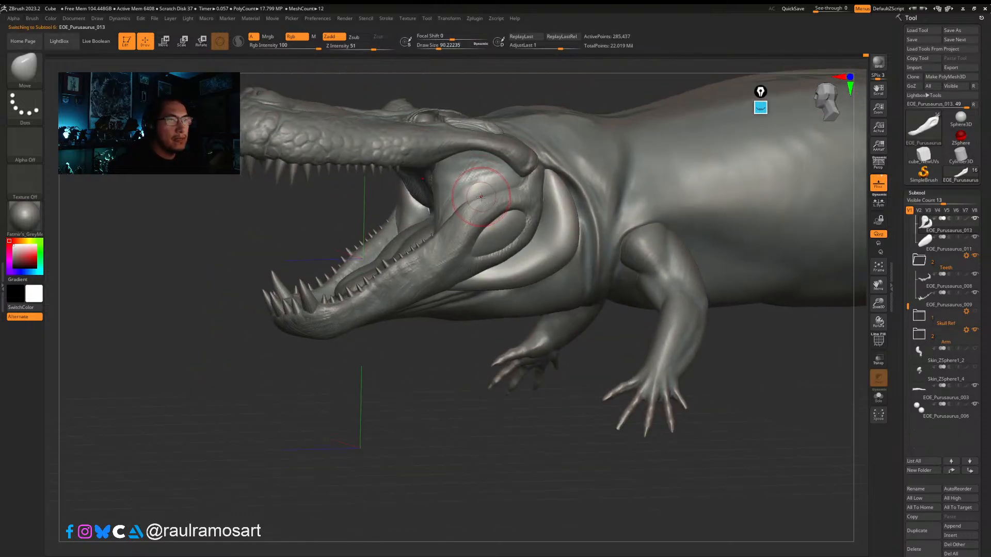
pyautogui.press('b')
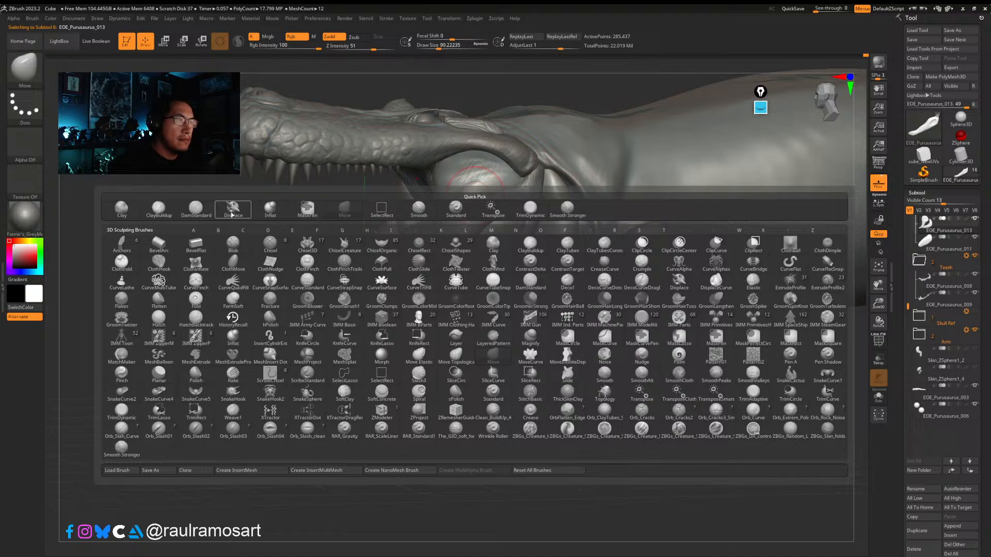
pyautogui.click(159, 209)
pyautogui.moveTo(454, 206); pyautogui.dragTo(468, 206, button='right')
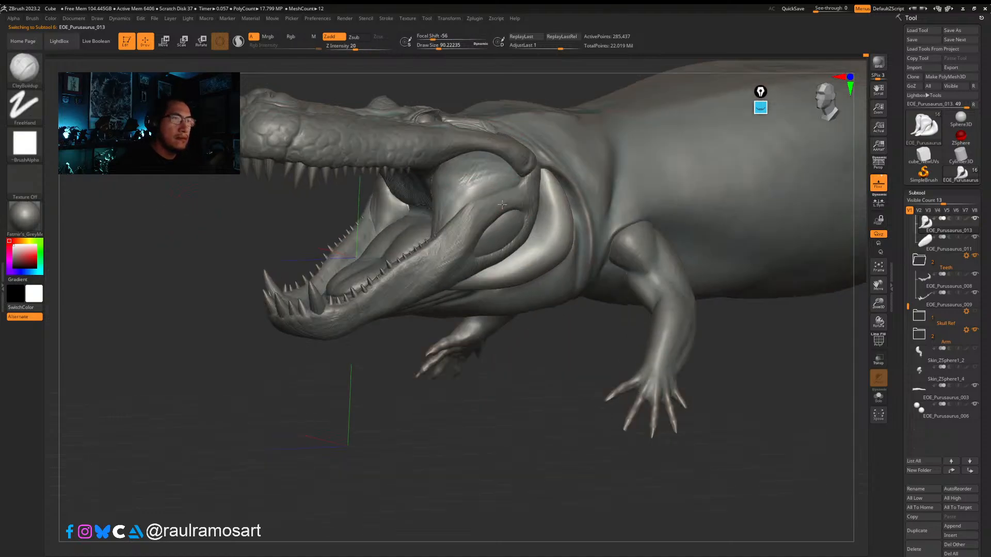
pyautogui.moveTo(480, 200)
pyautogui.keyDown('alt'); pyautogui.mouseDown()
pyautogui.moveTo(496, 191)
pyautogui.moveTo(485, 205)
pyautogui.mouseUp(); pyautogui.keyUp('alt')
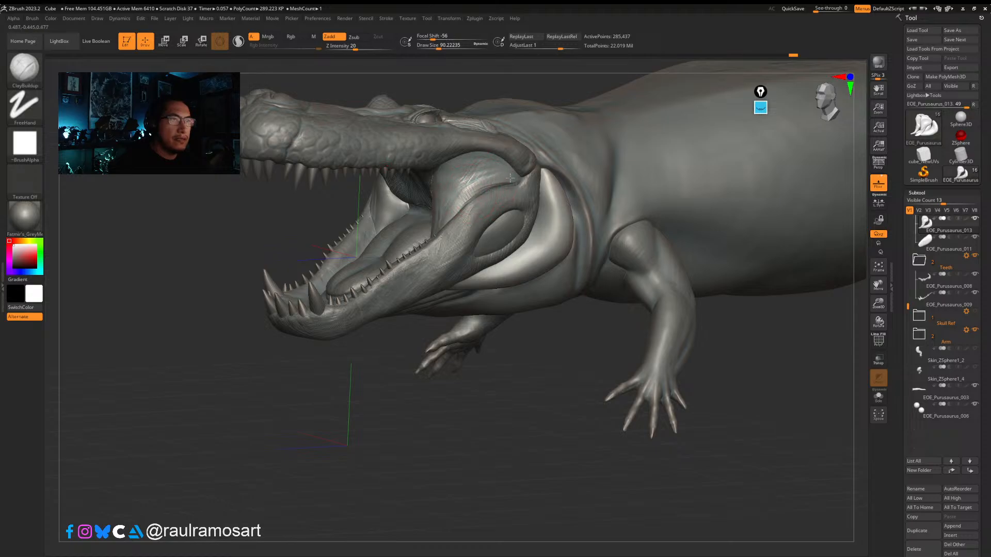
pyautogui.moveTo(450, 221)
pyautogui.mouseDown()
pyautogui.moveTo(472, 186)
pyautogui.moveTo(456, 206)
pyautogui.moveTo(492, 195)
pyautogui.moveTo(480, 178)
pyautogui.moveTo(510, 190)
pyautogui.moveTo(467, 180)
pyautogui.moveTo(451, 230)
pyautogui.mouseUp()
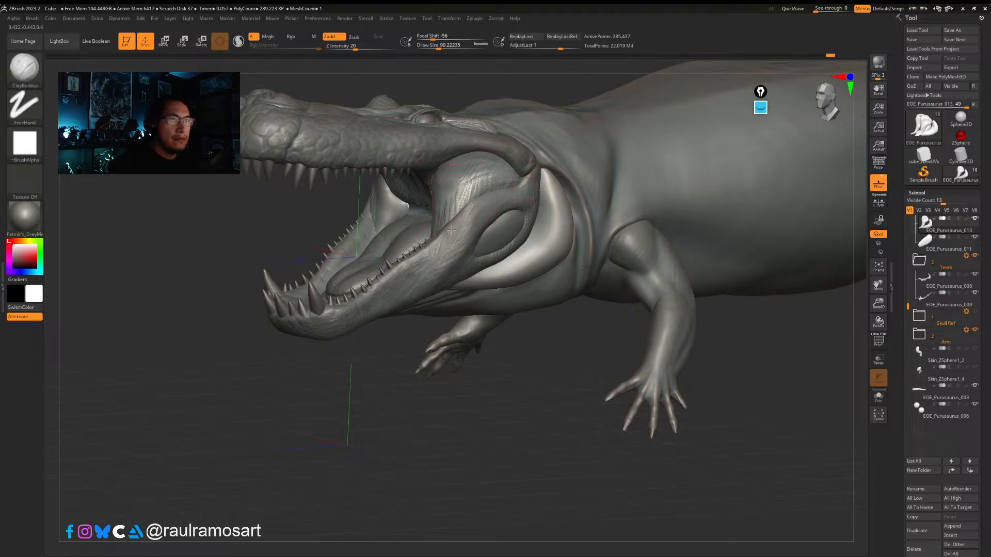
# Step: Smooth the built-up cheek muscle and refine its surface toward the inside of the mouth with the DamStandard brush
pyautogui.moveTo(450, 217); pyautogui.dragTo(521, 211, button='right')
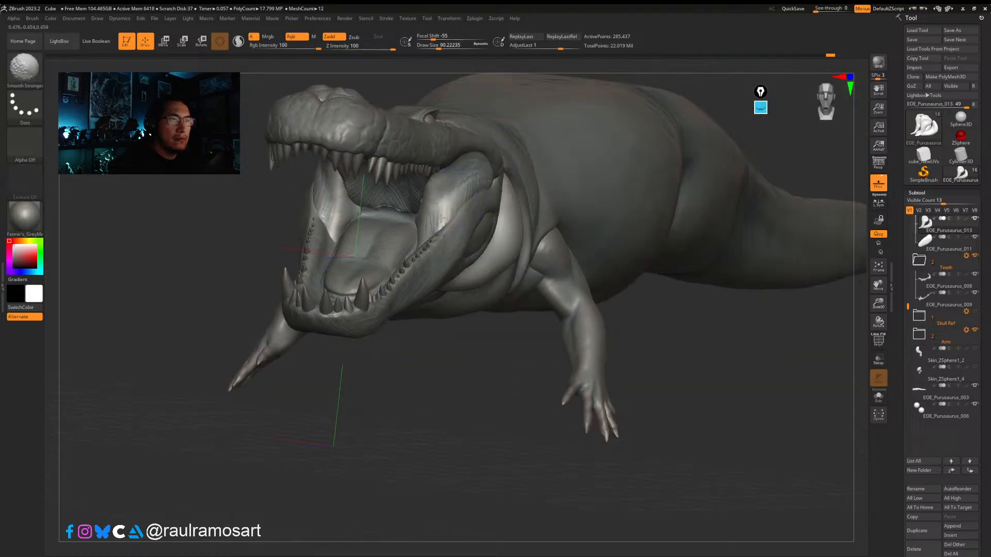
pyautogui.moveTo(476, 189); pyautogui.dragTo(421, 195, button='right')
pyautogui.keyDown('shift'); pyautogui.moveTo(468, 188); pyautogui.dragTo(477, 195); pyautogui.keyUp('shift')
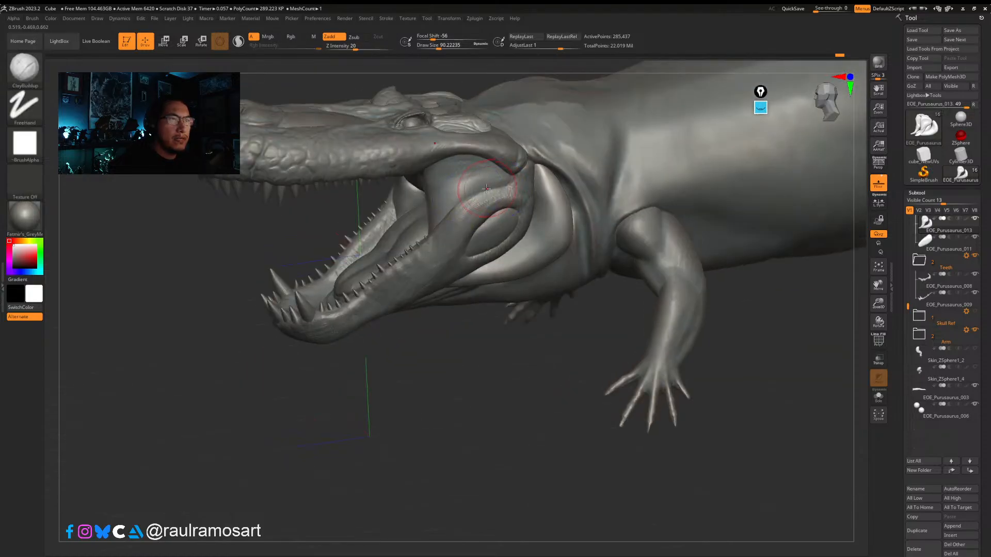
pyautogui.moveTo(479, 195); pyautogui.dragTo(444, 185, button='right')
pyautogui.moveTo(461, 178); pyautogui.dragTo(441, 192)
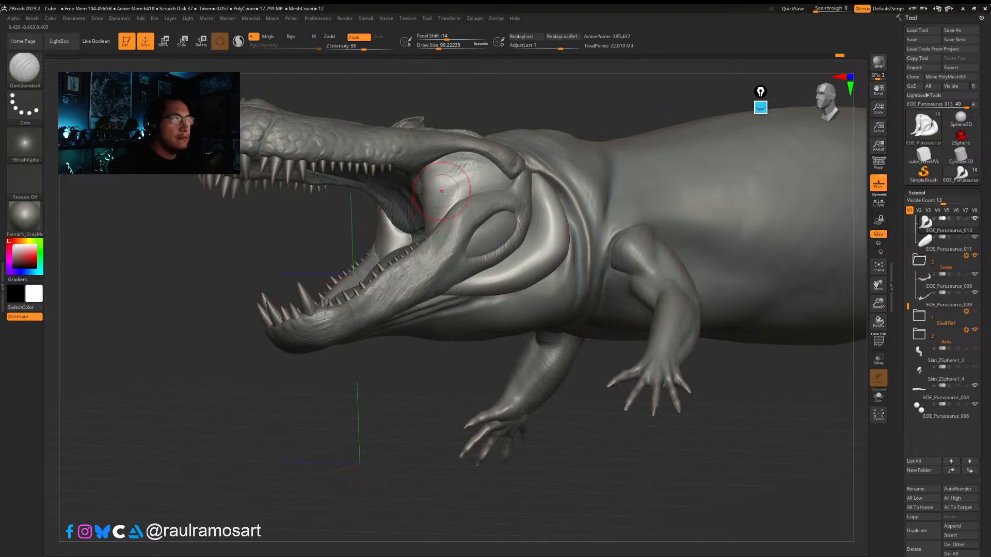
pyautogui.moveTo(433, 205)
pyautogui.mouseDown(button='right')
pyautogui.moveTo(451, 190)
pyautogui.moveTo(437, 202)
pyautogui.mouseUp(button='right')
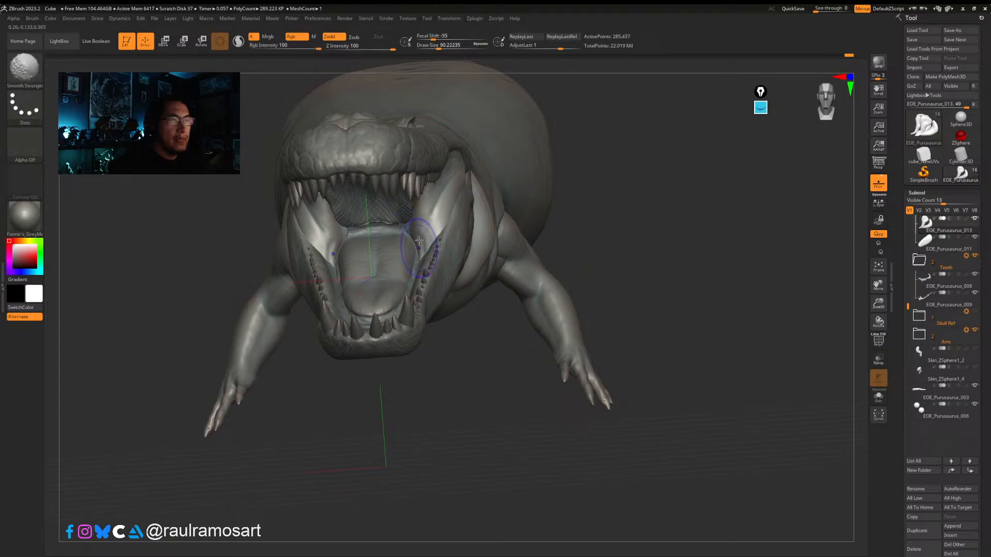
pyautogui.moveTo(422, 244); pyautogui.dragTo(423, 232, button='right')
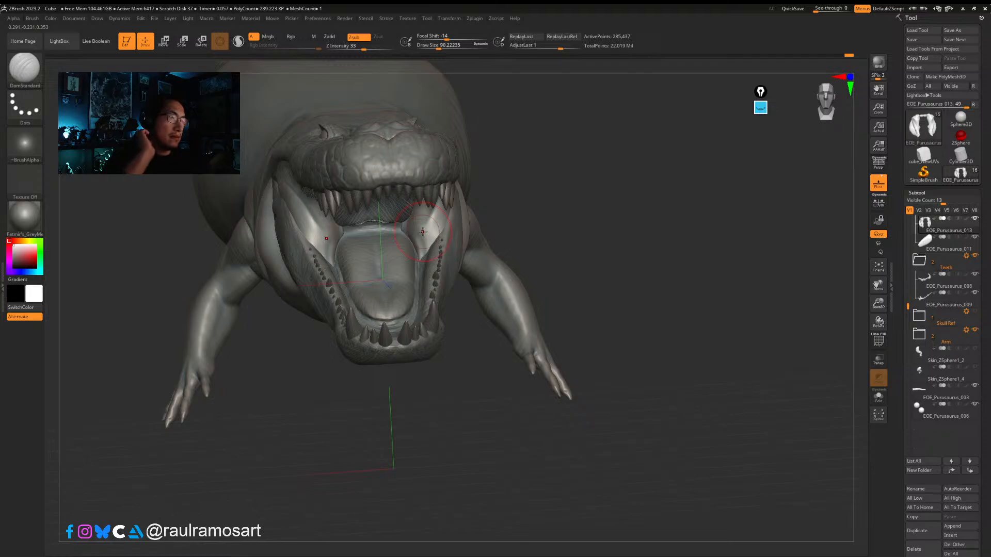
# Step: Examine the neck folds, jaw hinge and cheek muscle from both sides, checking the body, lower jaw and muscle subtools
pyautogui.press('super')
pyautogui.press('super')
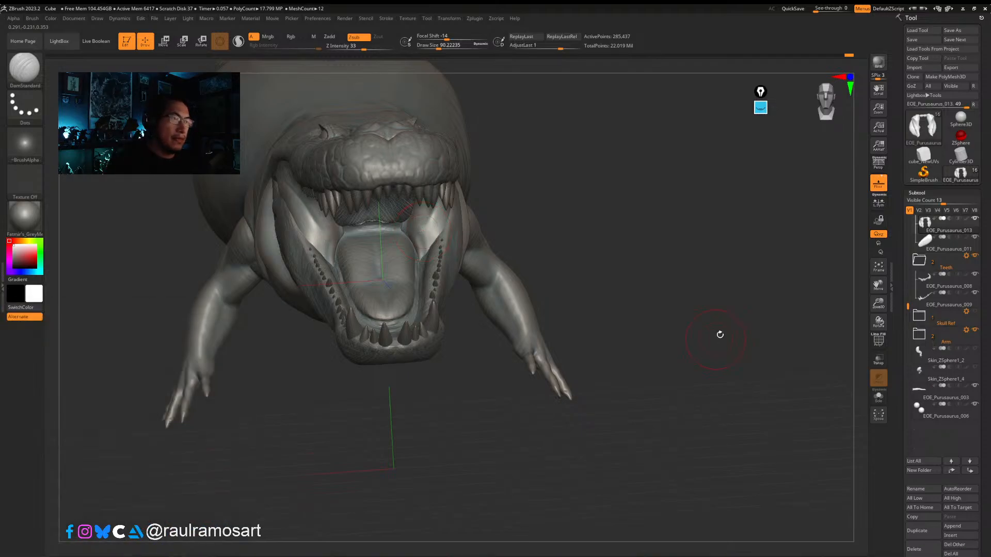
pyautogui.moveTo(718, 332)
pyautogui.mouseDown()
pyautogui.moveTo(670, 400)
pyautogui.moveTo(494, 256)
pyautogui.moveTo(525, 214)
pyautogui.mouseUp()
pyautogui.keyDown('alt'); pyautogui.click(521, 206); pyautogui.keyUp('alt')
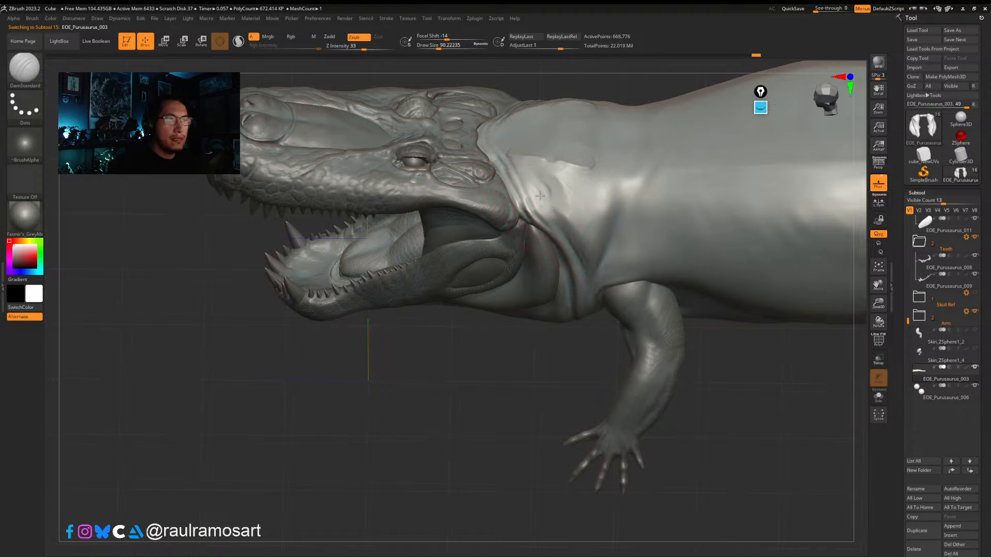
pyautogui.keyDown('shift'); pyautogui.moveTo(540, 196); pyautogui.dragTo(522, 195, button='right'); pyautogui.keyUp('shift')
pyautogui.keyDown('alt'); pyautogui.moveTo(466, 443); pyautogui.dragTo(470, 374, button='right'); pyautogui.keyUp('alt')
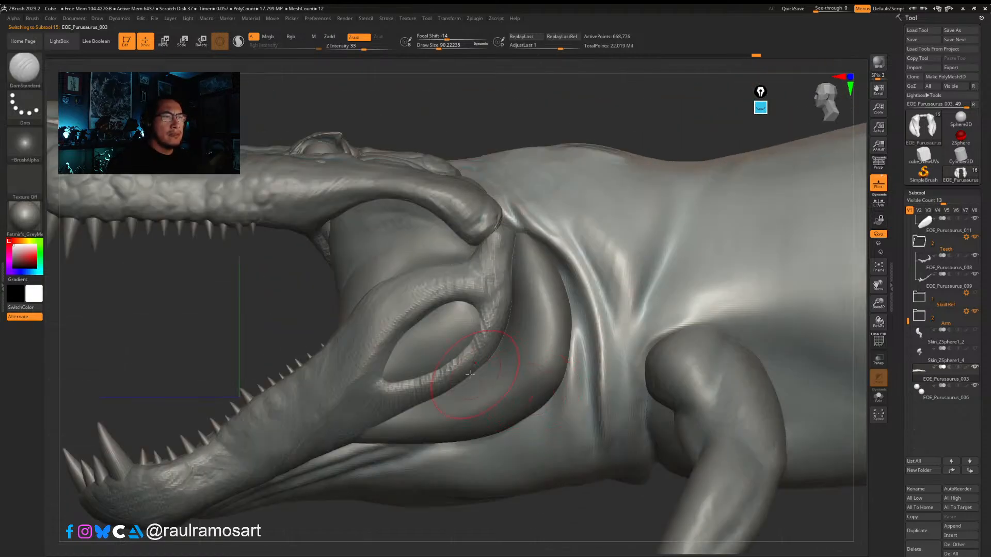
pyautogui.moveTo(398, 343)
pyautogui.keyDown('ctrl'); pyautogui.mouseDown(button='right')
pyautogui.moveTo(381, 356)
pyautogui.moveTo(534, 269)
pyautogui.moveTo(558, 264)
pyautogui.moveTo(551, 293)
pyautogui.moveTo(584, 274)
pyautogui.moveTo(510, 267)
pyautogui.moveTo(517, 244)
pyautogui.moveTo(481, 273)
pyautogui.mouseUp(button='right'); pyautogui.keyUp('ctrl')
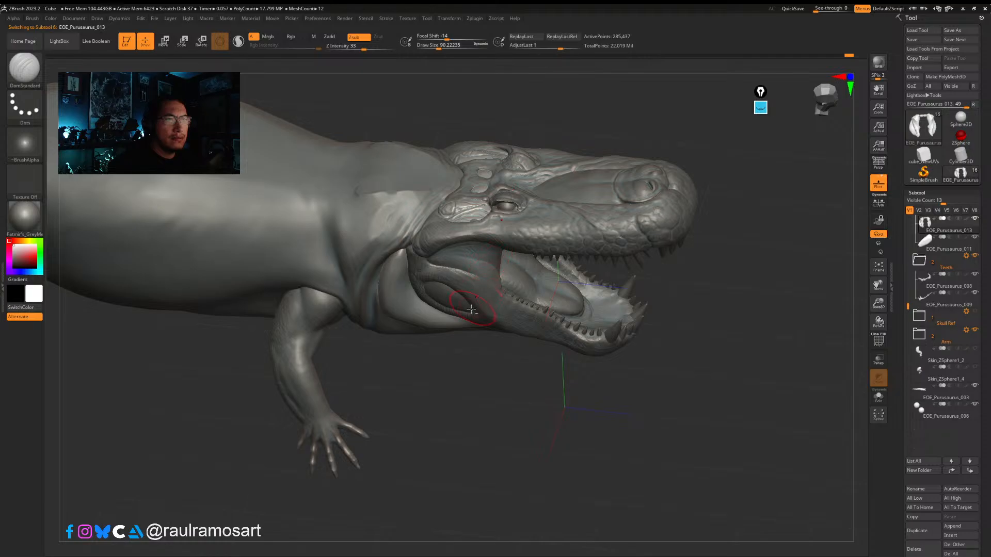
pyautogui.keyDown('alt'); pyautogui.click(443, 311); pyautogui.keyUp('alt')
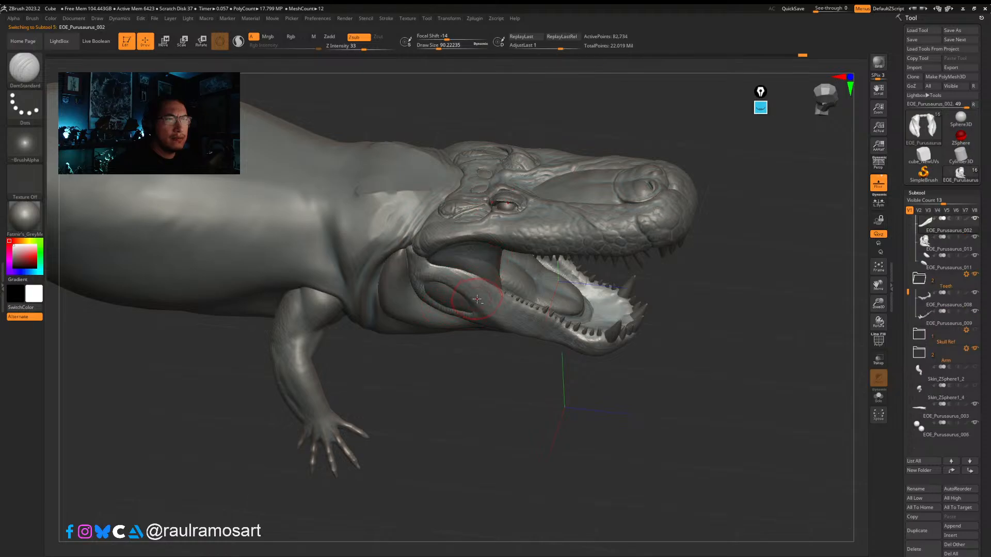
pyautogui.keyDown('alt'); pyautogui.click(486, 268); pyautogui.keyUp('alt')
pyautogui.moveTo(492, 269); pyautogui.dragTo(499, 246, button='right')
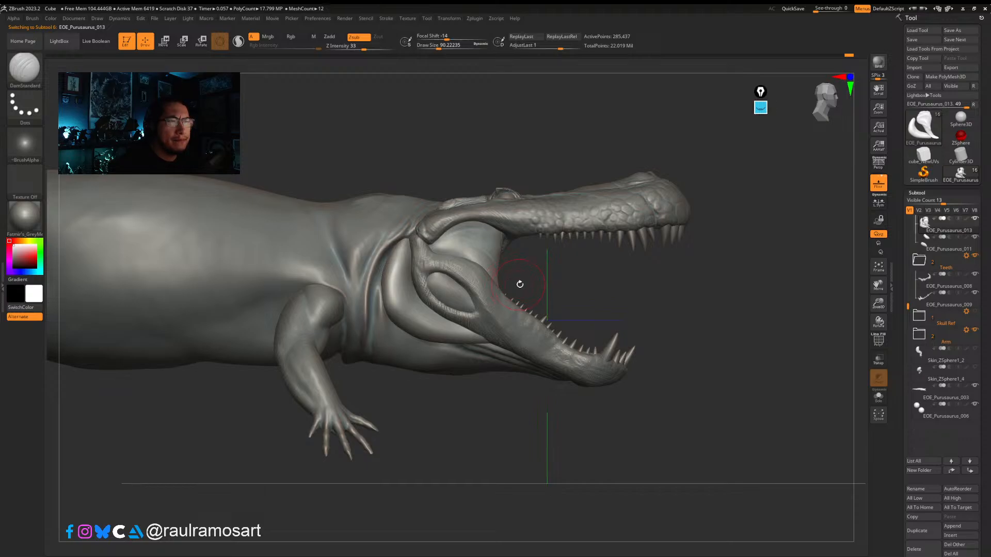
pyautogui.moveTo(537, 290)
pyautogui.mouseDown(button='right')
pyautogui.moveTo(494, 284)
pyautogui.moveTo(555, 294)
pyautogui.mouseUp(button='right')
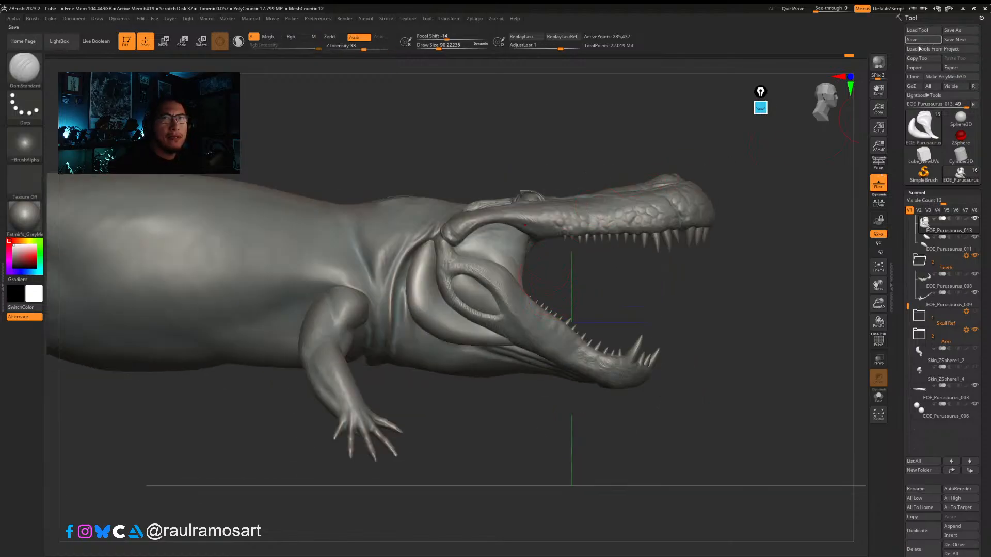
# Step: Duplicate the EOE_Purusaurus_002 lower jaw subtool and move the copy into the Skull Ref folder
pyautogui.moveTo(907, 306); pyautogui.dragTo(904, 222)
pyautogui.click(935, 314)
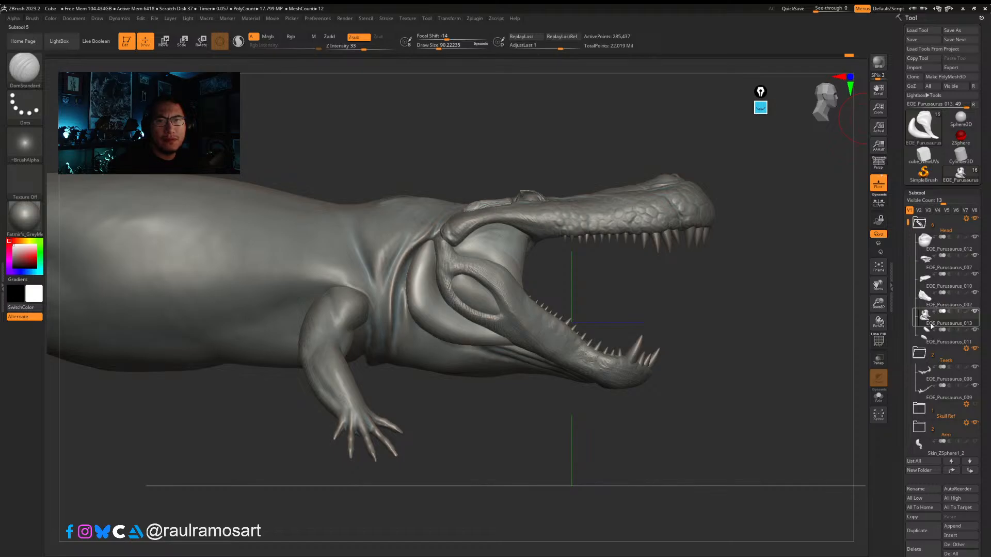
pyautogui.moveTo(752, 351); pyautogui.dragTo(780, 399)
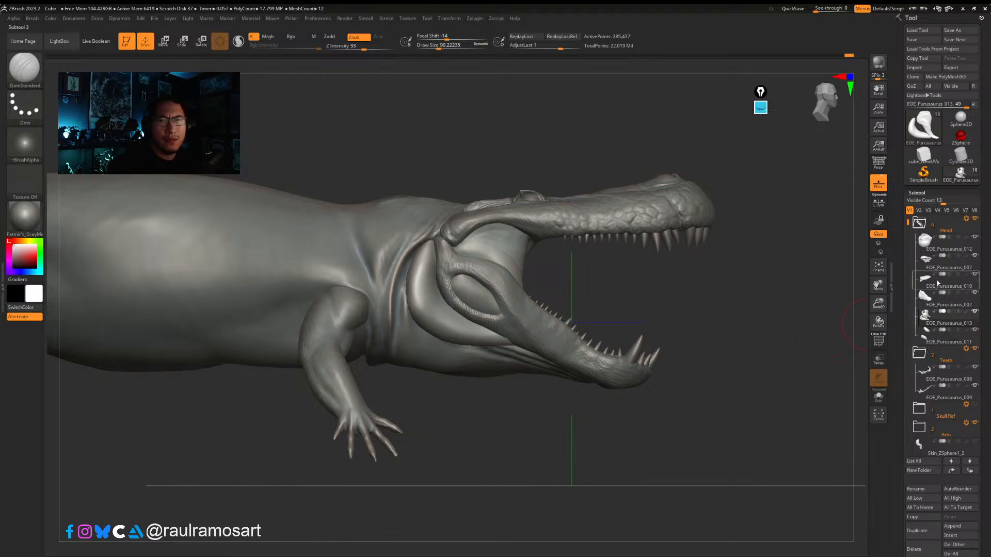
pyautogui.moveTo(935, 249)
pyautogui.moveTo(932, 334)
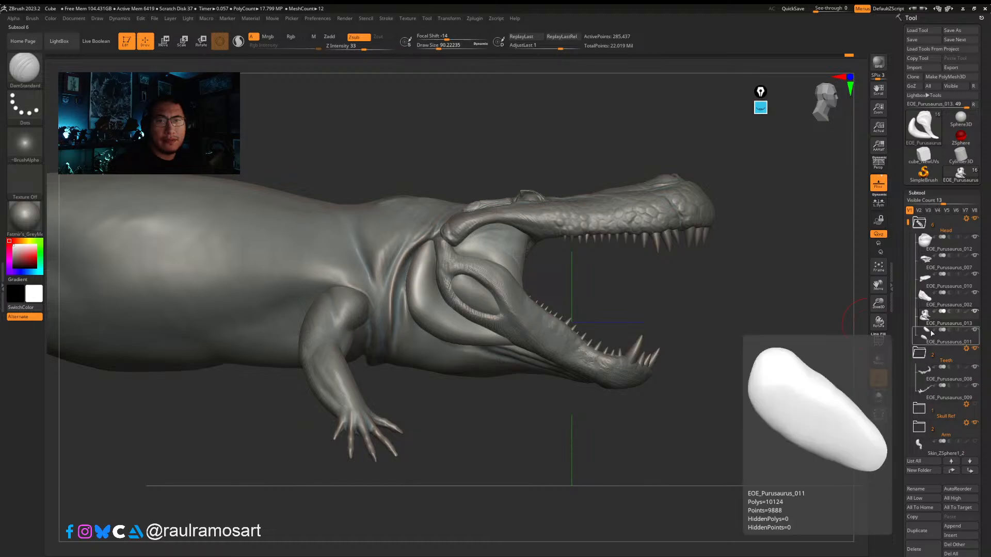
pyautogui.click(934, 301)
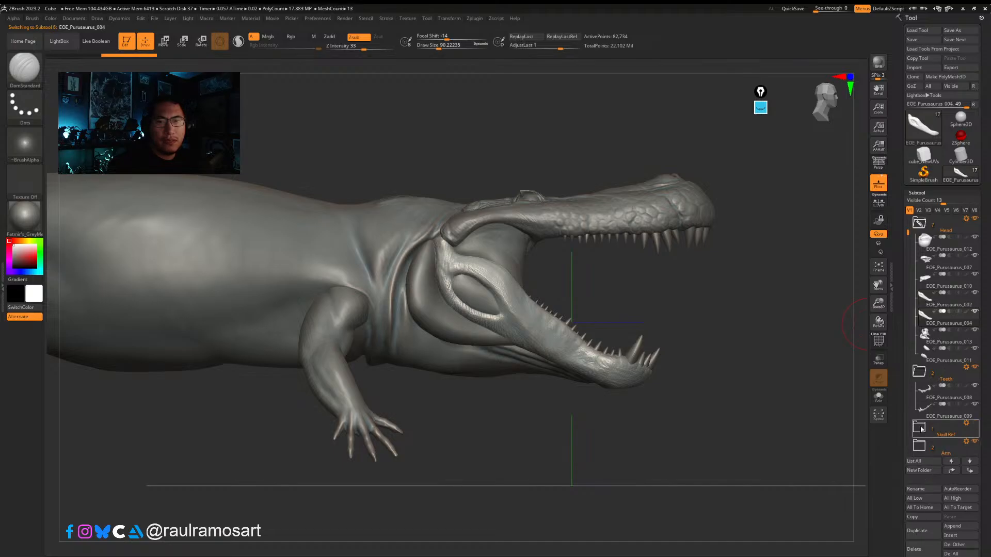
pyautogui.moveTo(946, 323); pyautogui.dragTo(948, 428)
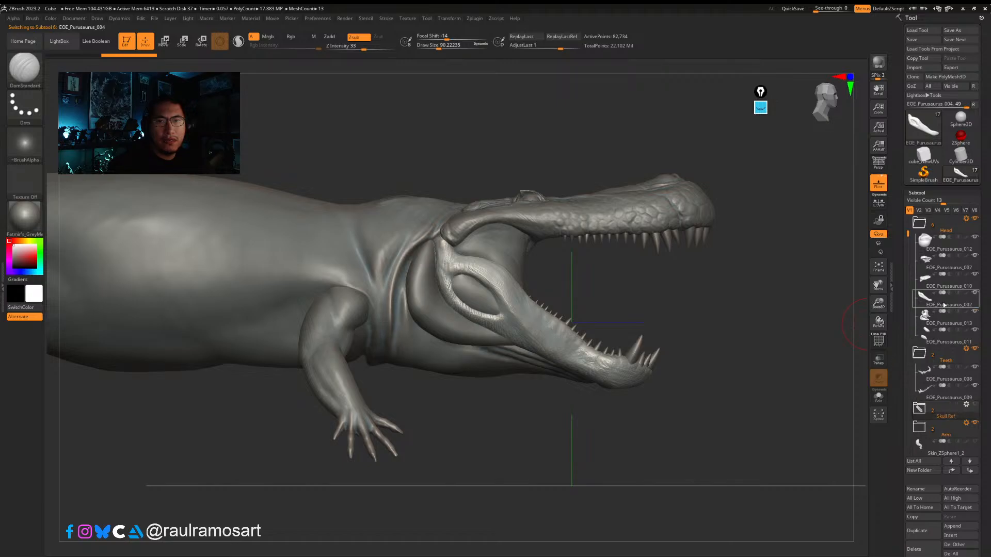
# Step: Review the subtools in the Head folder and make the EOE_Purusaurus_013 cheek muscle active
pyautogui.moveTo(941, 304)
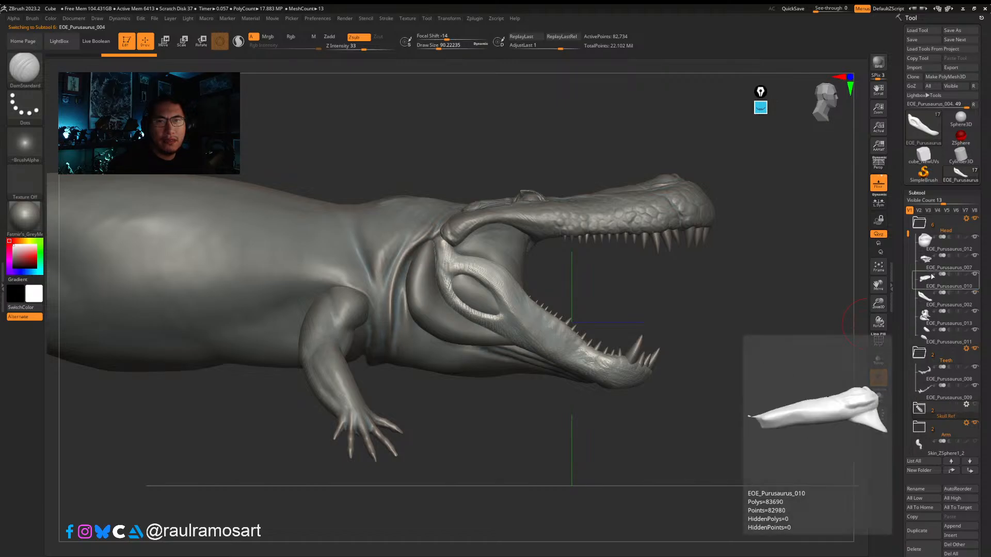
pyautogui.moveTo(935, 268)
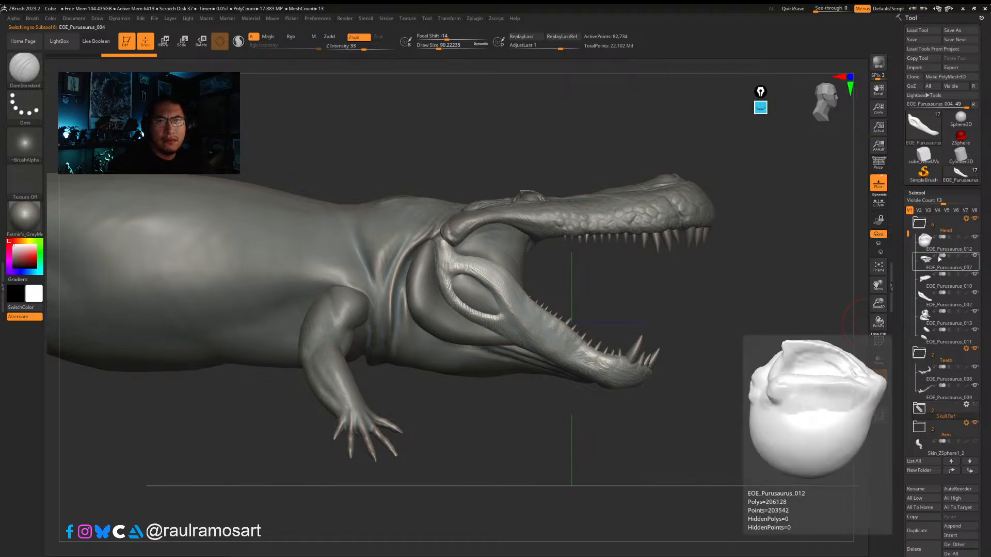
pyautogui.click(940, 248)
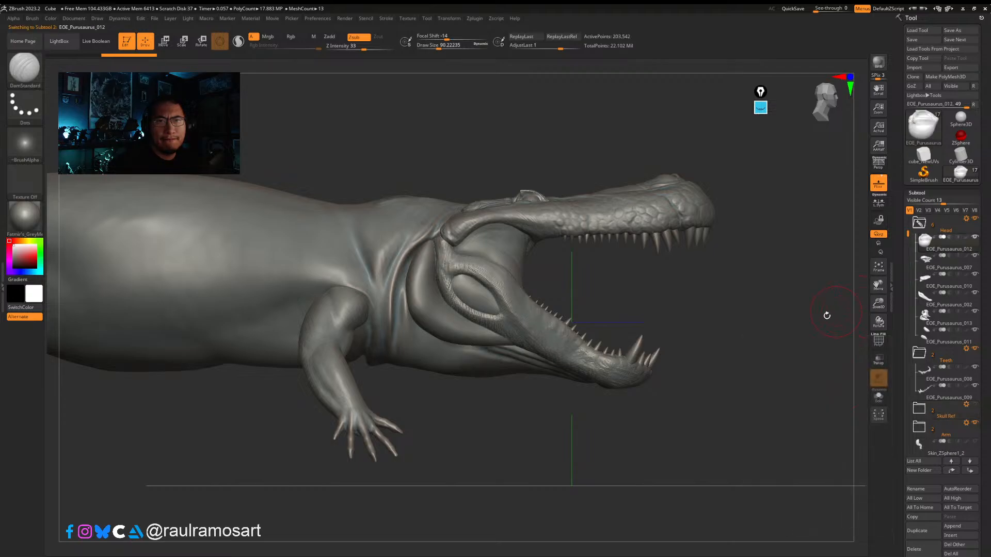
pyautogui.moveTo(825, 314); pyautogui.dragTo(889, 308)
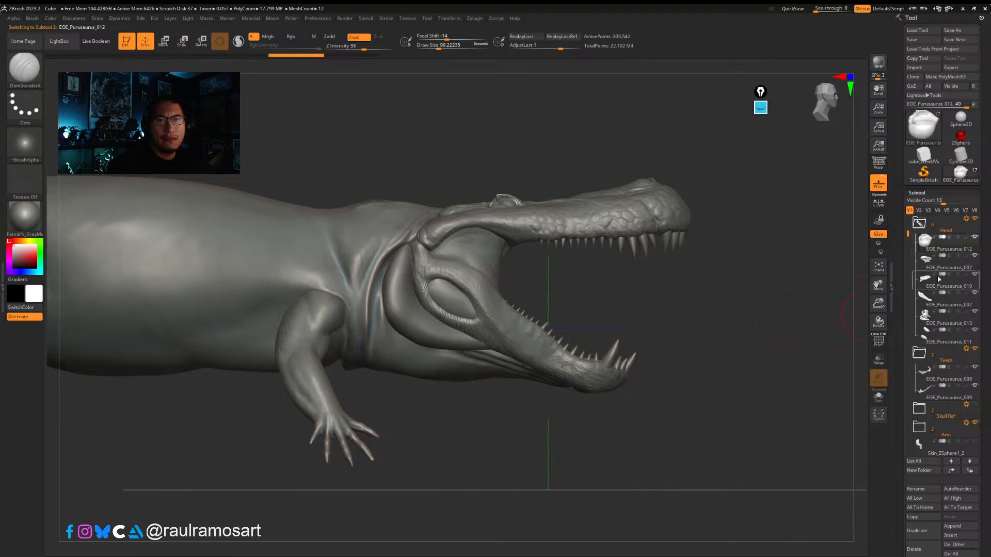
pyautogui.moveTo(923, 285)
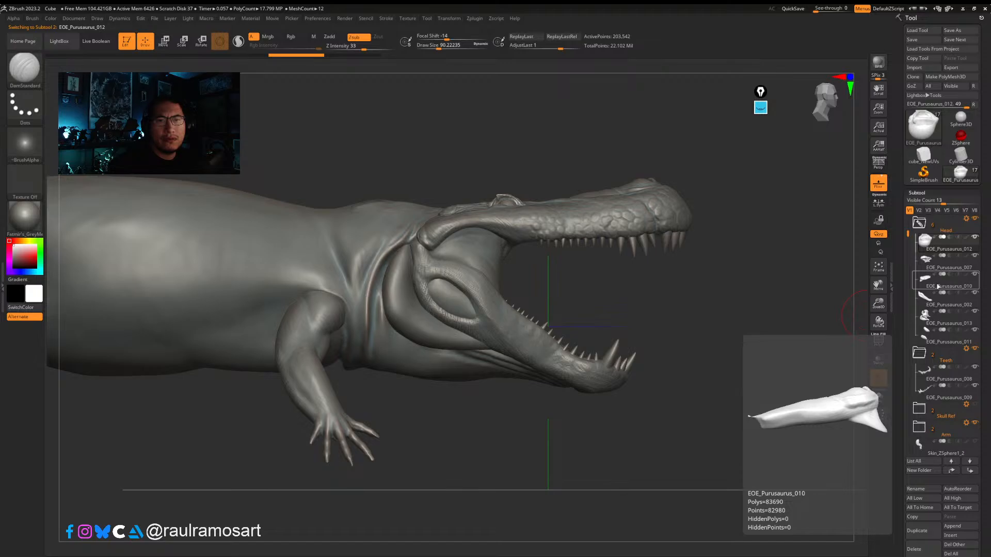
pyautogui.moveTo(933, 330)
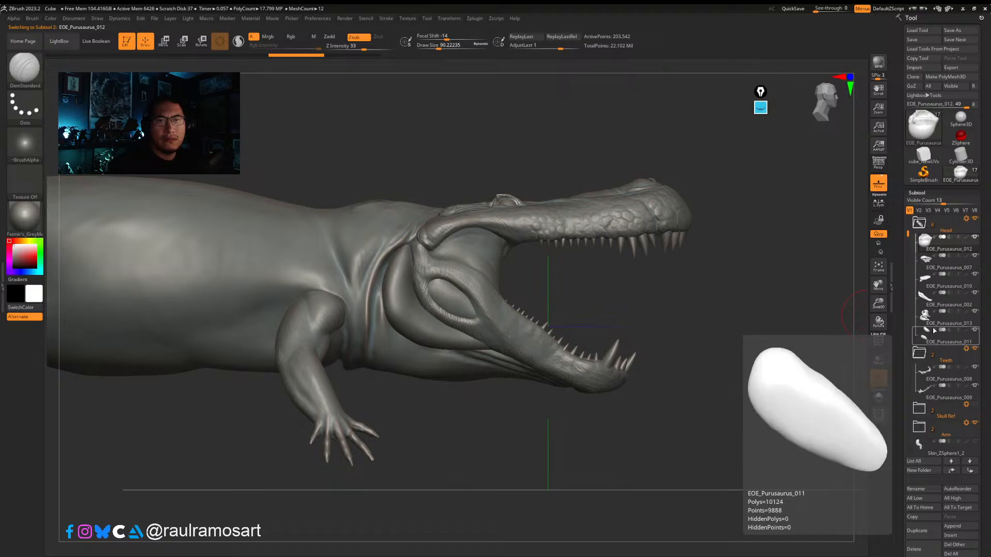
pyautogui.click(924, 314)
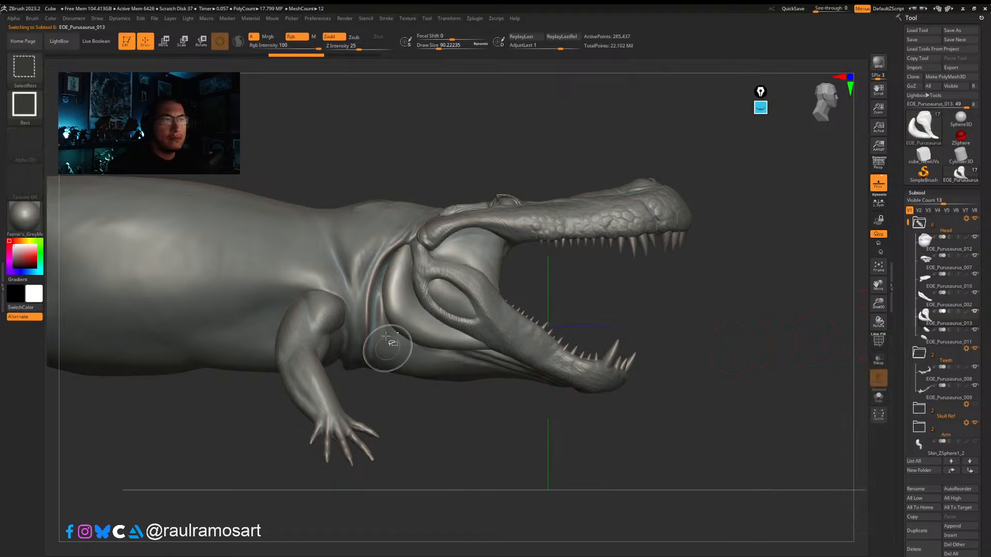
# Step: Split the hidden muscle portion of EOE_Purusaurus_013 into its own subtool and move it to the end of the Head folder
pyautogui.hotkey('ctrl', 'z')
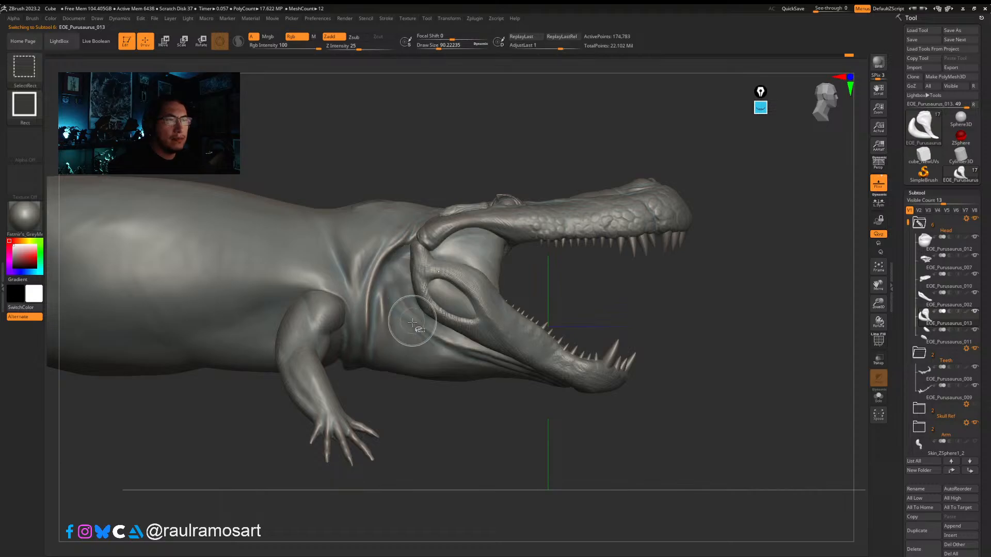
pyautogui.scroll(-10, 985, 400)
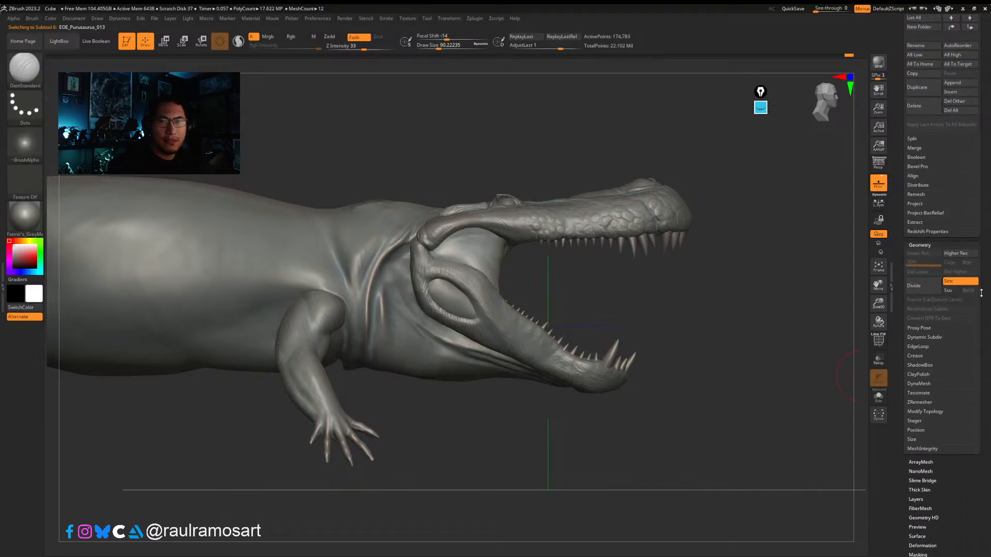
pyautogui.click(913, 139)
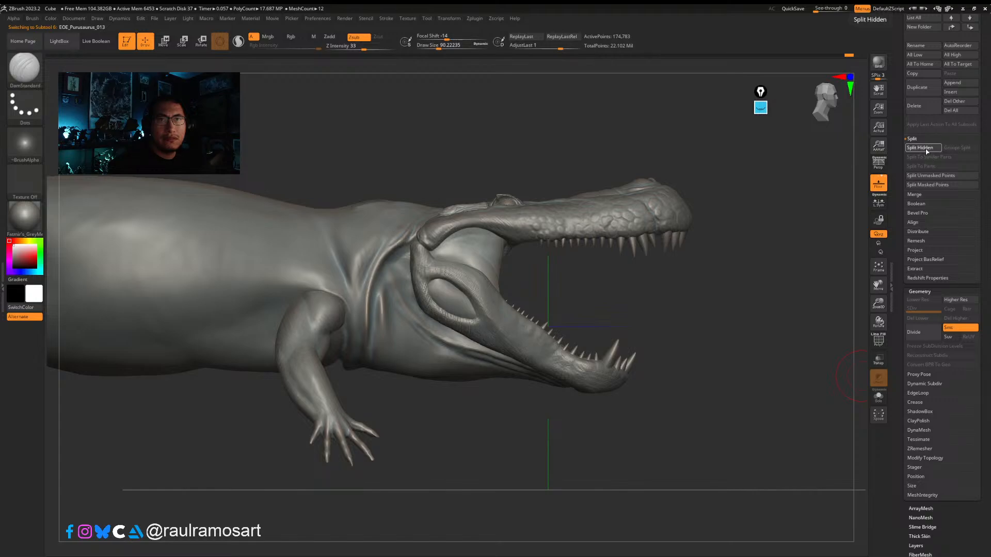
pyautogui.scroll(2, 979, 189)
pyautogui.scroll(4, 979, 189)
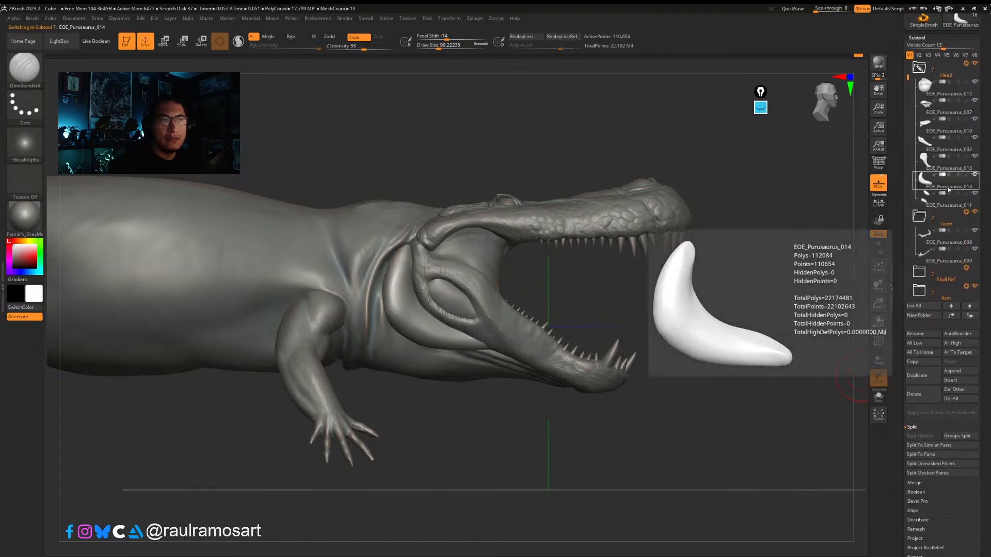
pyautogui.click(949, 206)
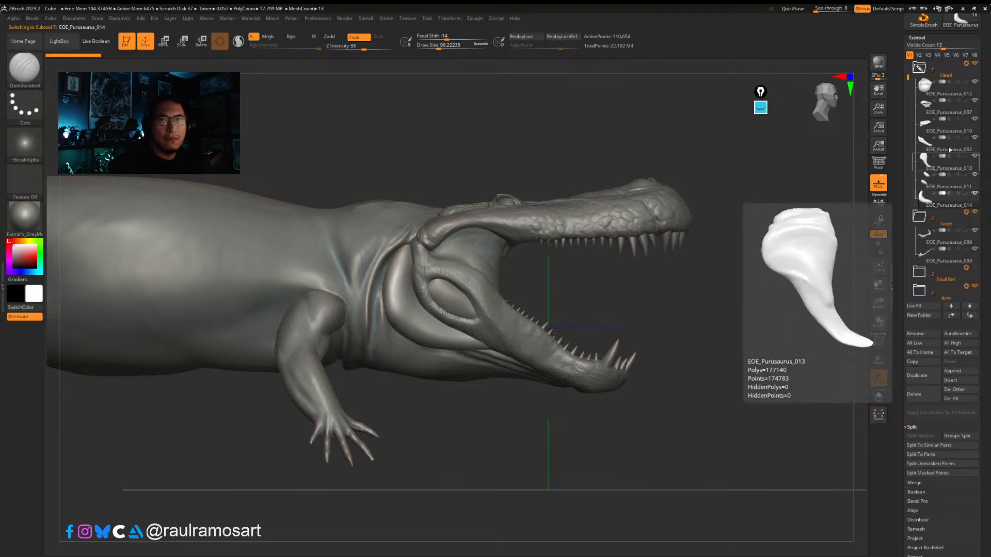
# Step: Check the Head folder's subtools and merge EOE_Purusaurus_012 down with the EOE_Purusaurus_007 upper jaw
pyautogui.scroll(2, 939, 160)
pyautogui.click(943, 158)
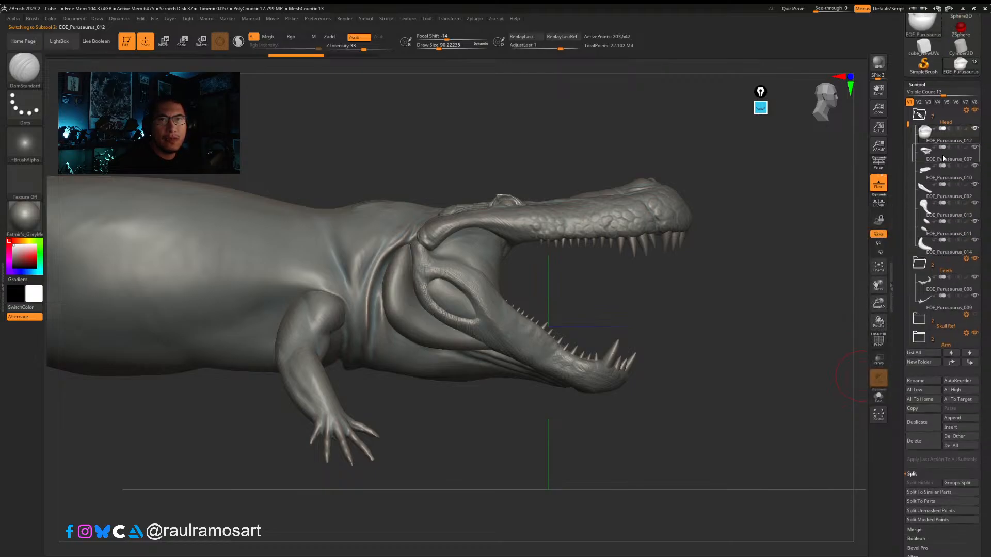
pyautogui.click(941, 178)
pyautogui.click(941, 208)
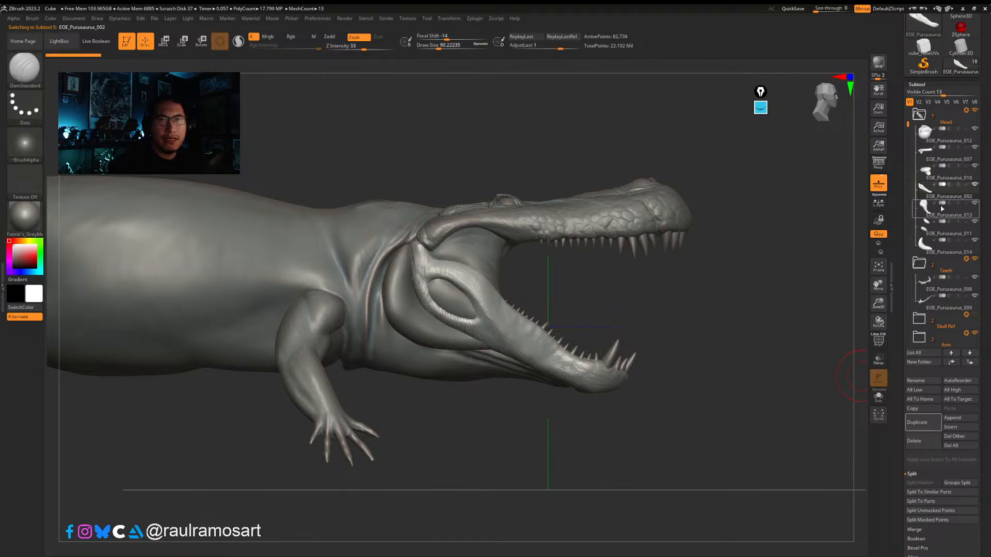
pyautogui.click(942, 233)
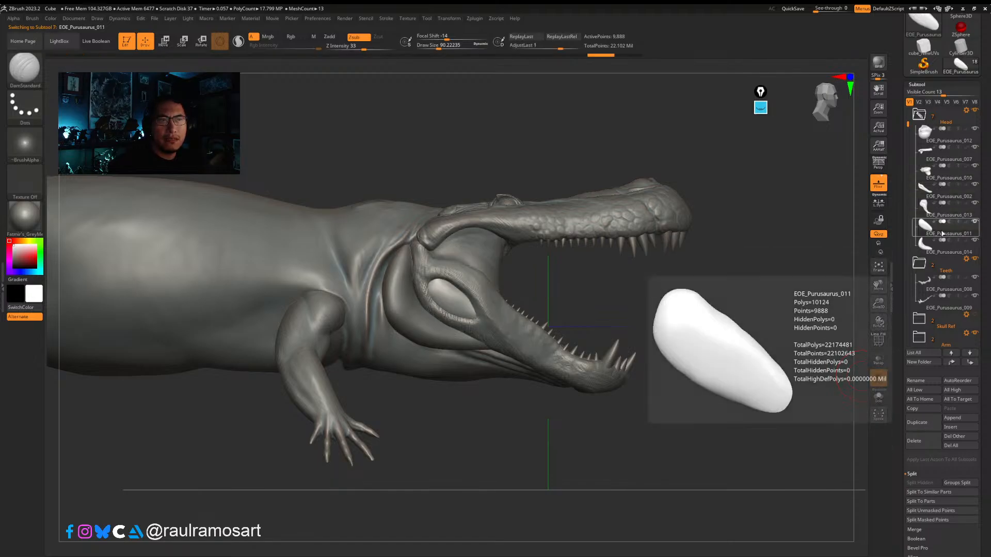
pyautogui.click(942, 139)
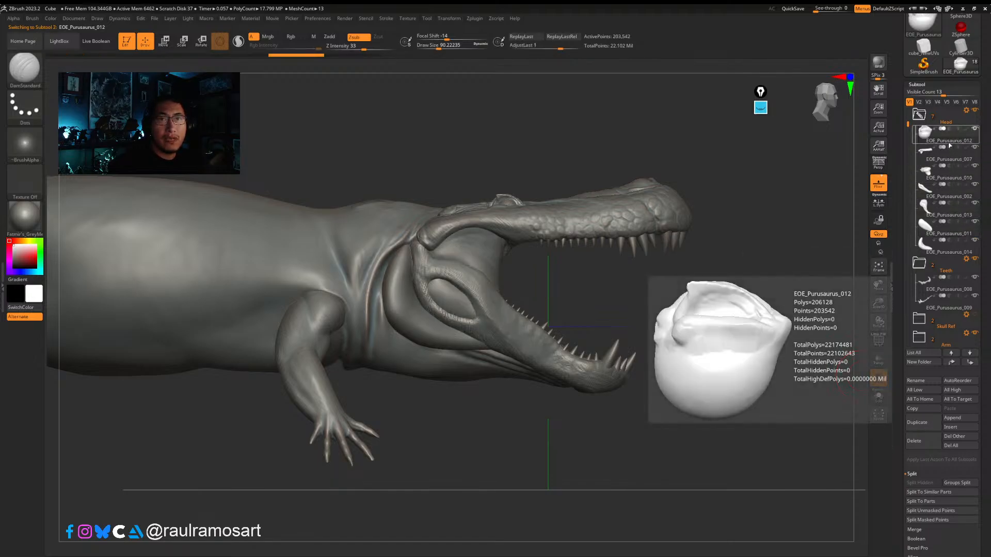
pyautogui.scroll(-5, 984, 349)
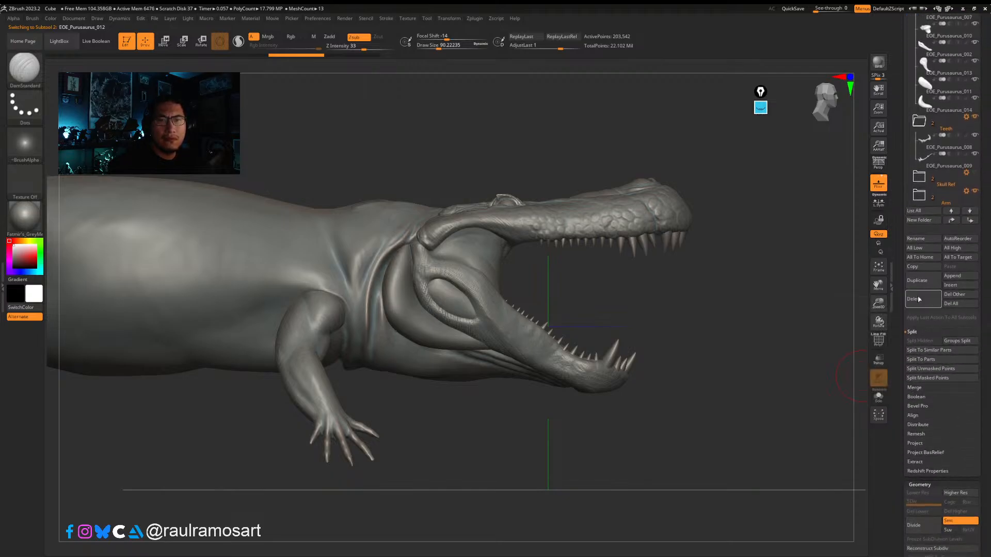
pyautogui.click(918, 387)
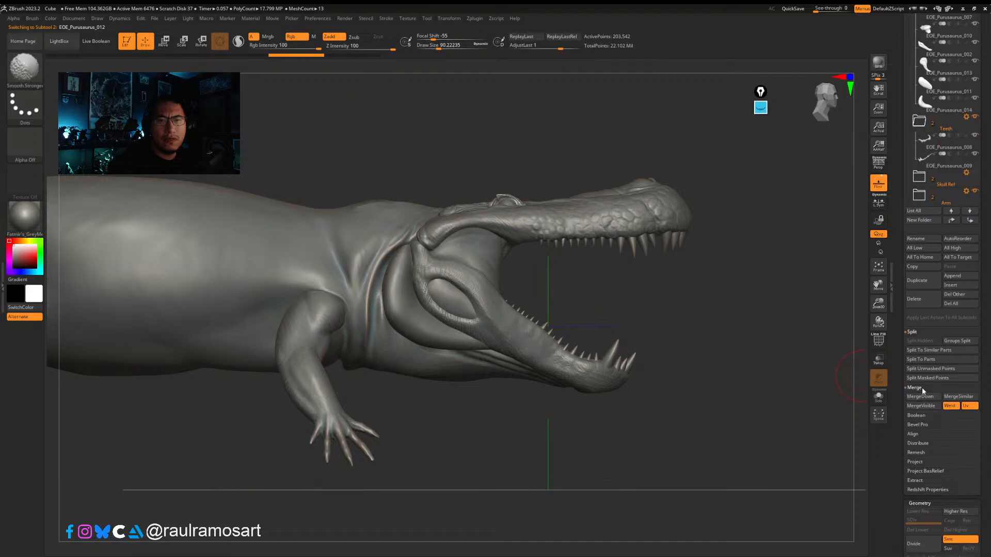
pyautogui.click(921, 397)
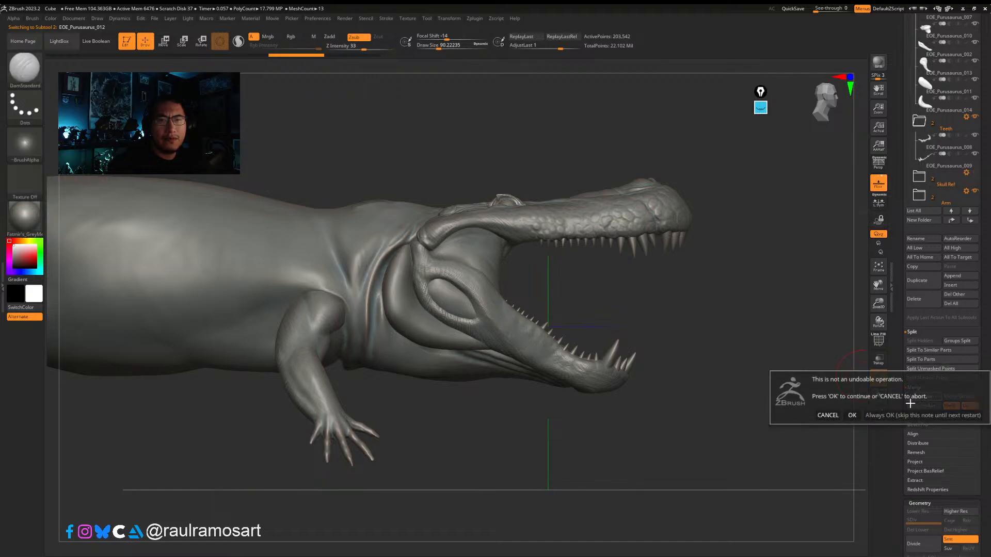
pyautogui.click(853, 415)
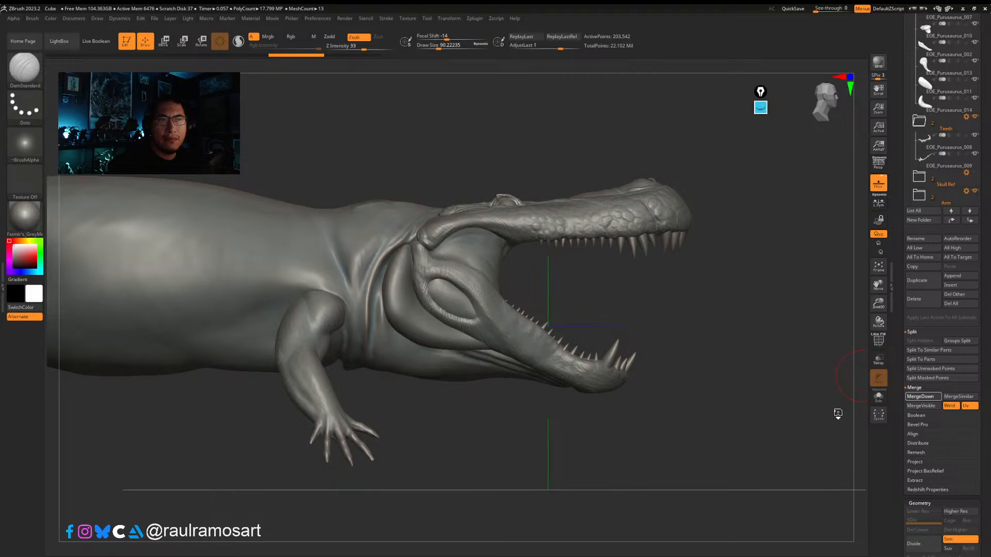
# Step: Review the subtool list and merge the combined EOE_Purusaurus_012 down with EOE_Purusaurus_010
pyautogui.scroll(5, 985, 269)
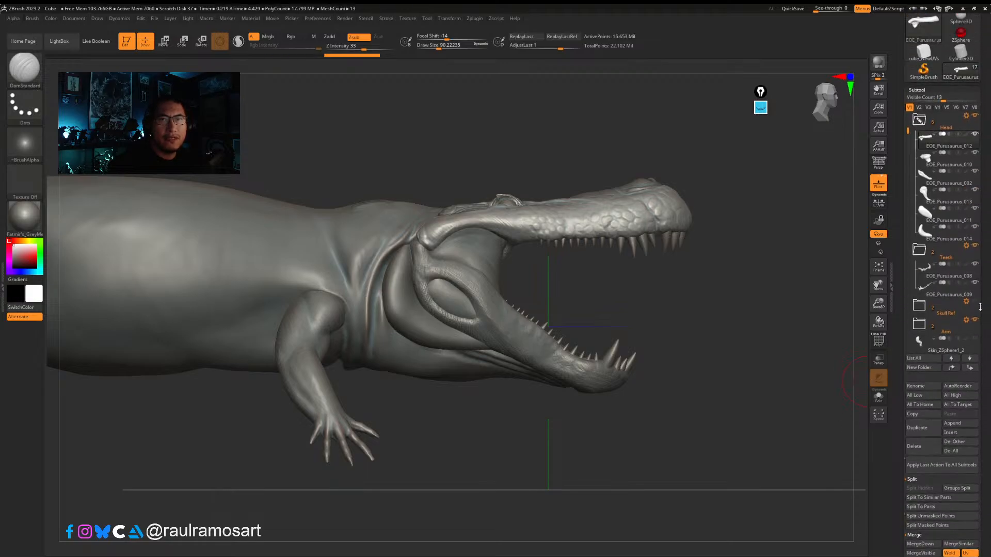
pyautogui.moveTo(977, 307)
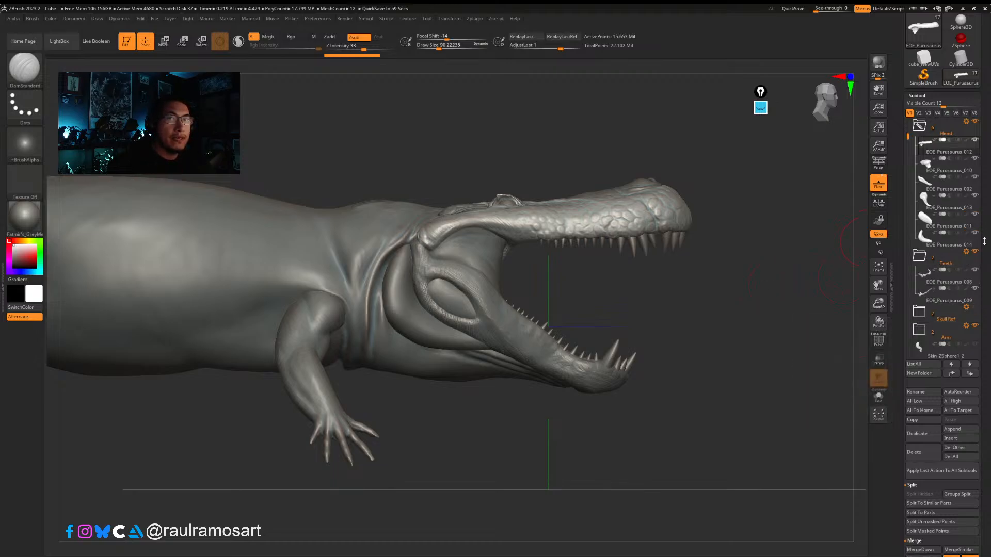
pyautogui.scroll(-3, 984, 241)
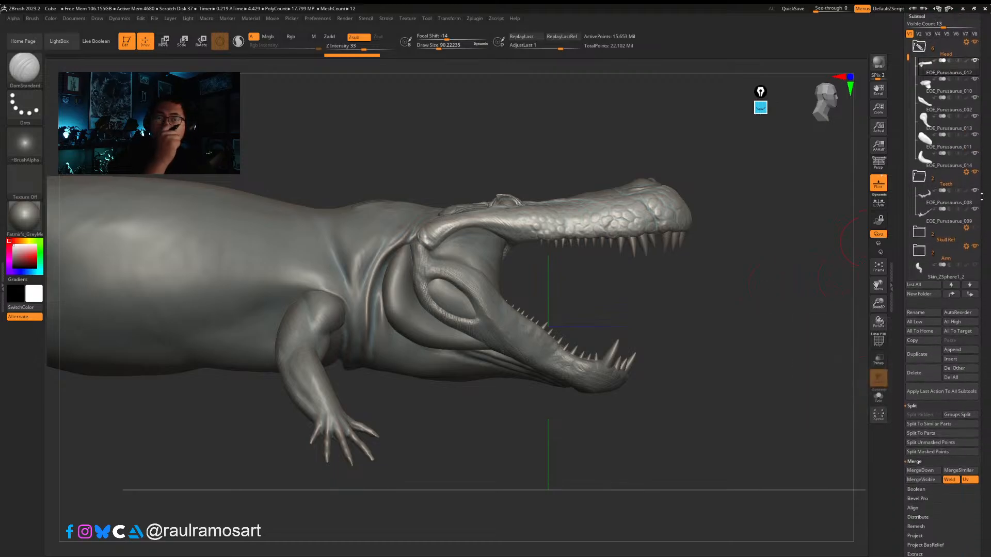
pyautogui.scroll(-6, 986, 279)
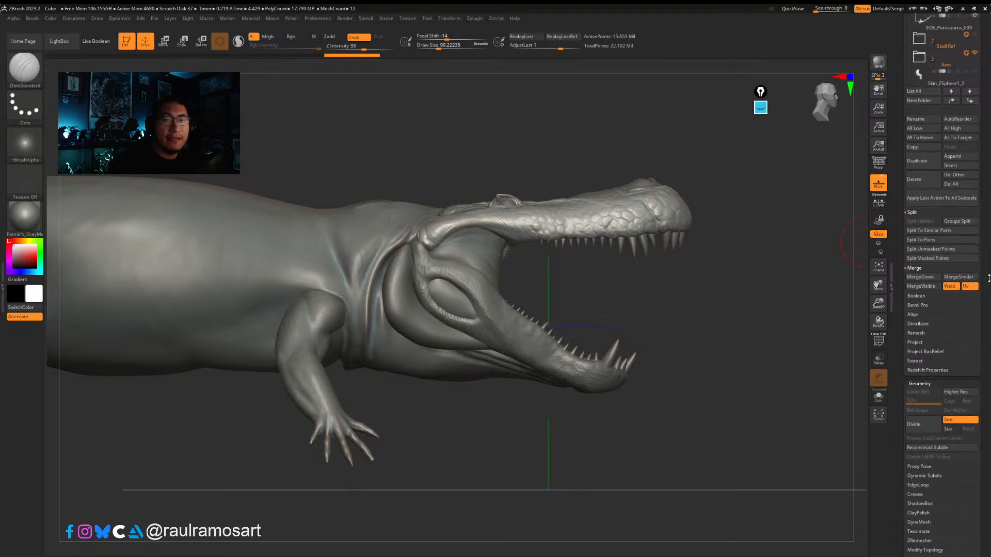
pyautogui.scroll(5, 989, 279)
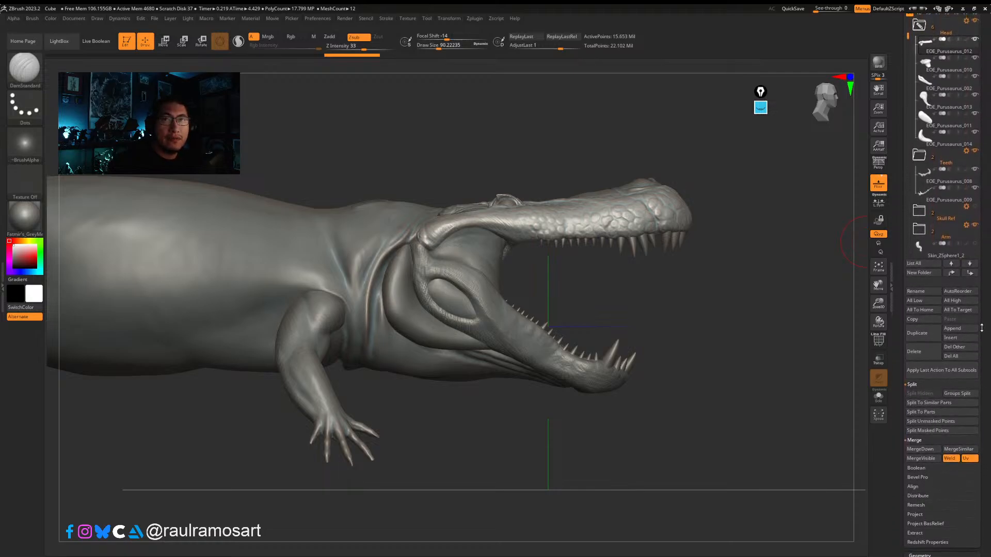
pyautogui.scroll(-3, 982, 327)
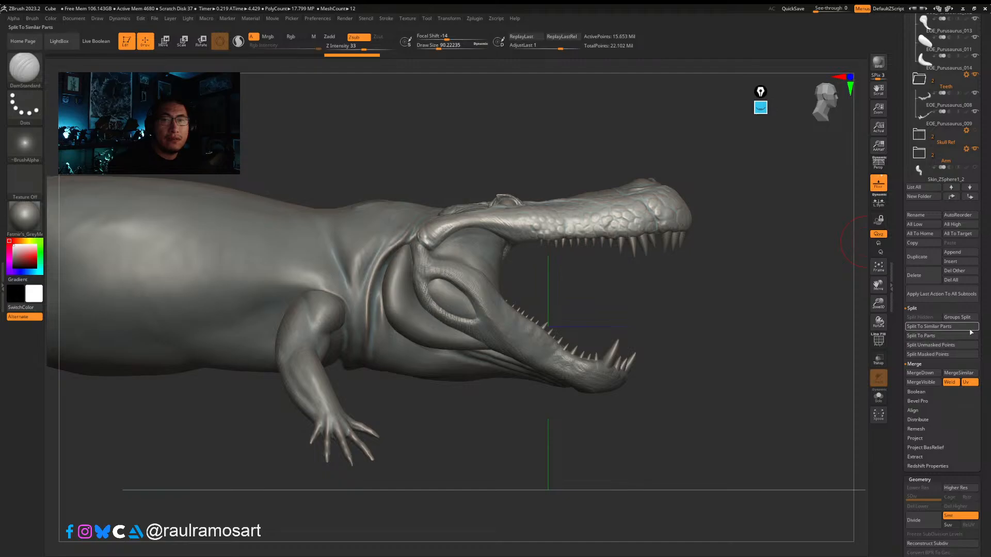
pyautogui.scroll(3, 979, 340)
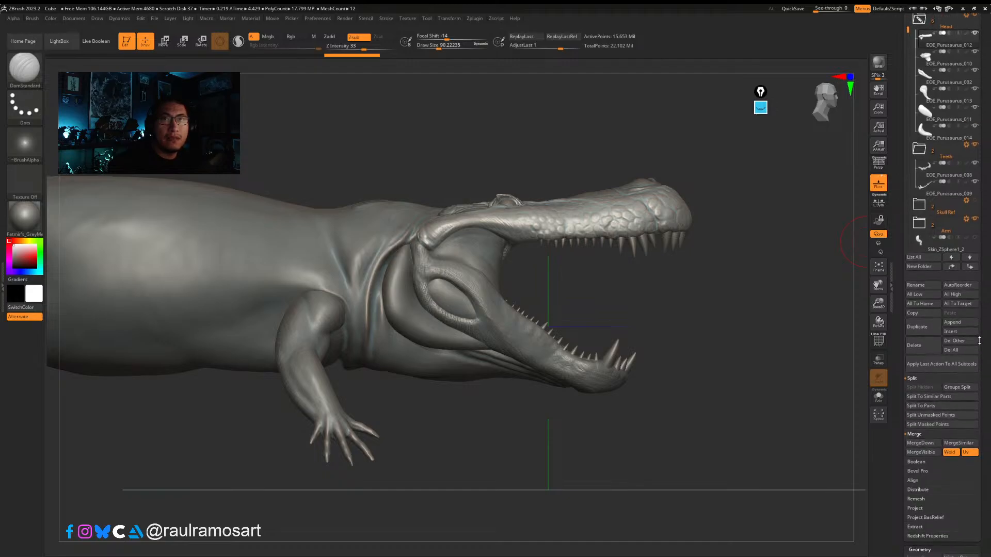
pyautogui.click(920, 449)
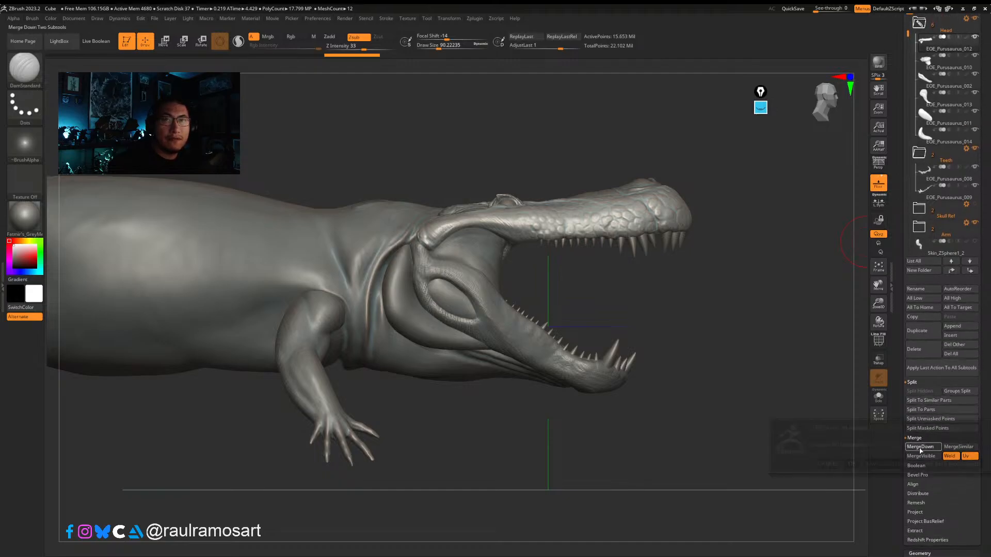
pyautogui.click(852, 464)
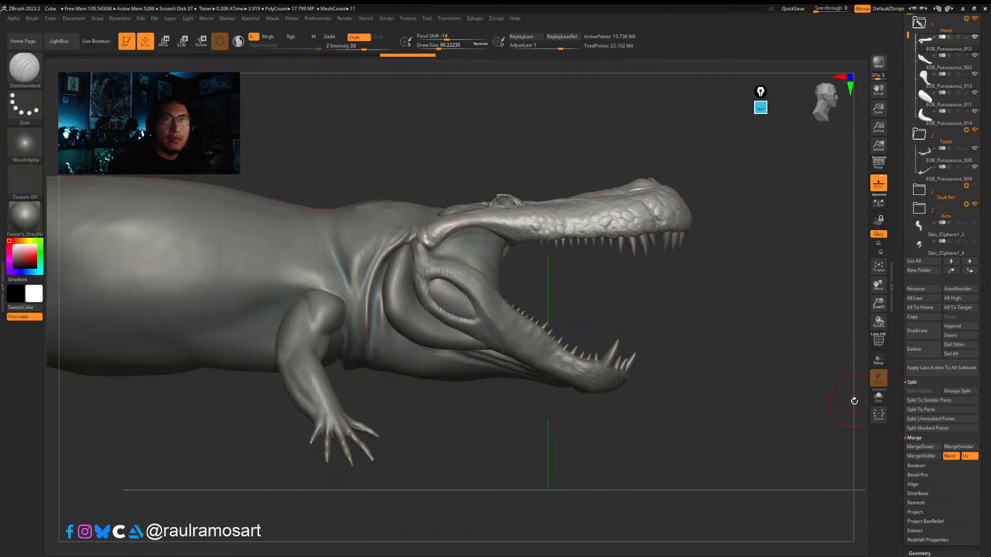
# Step: Merge the lower jaw EOE_Purusaurus_002, cheek muscle EOE_Purusaurus_013 and EOE_Purusaurus_011 one by one into the combined head subtool
pyautogui.click(920, 447)
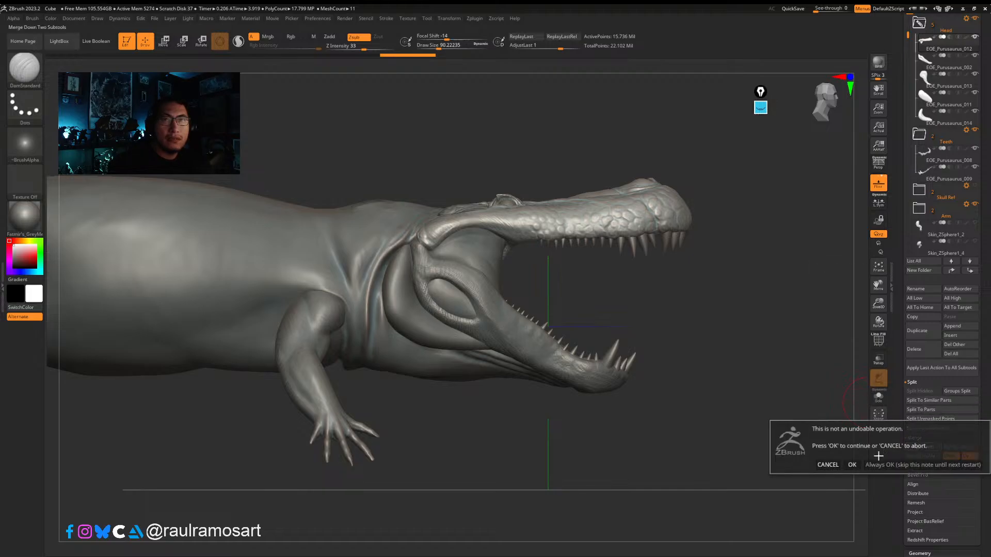
pyautogui.click(852, 465)
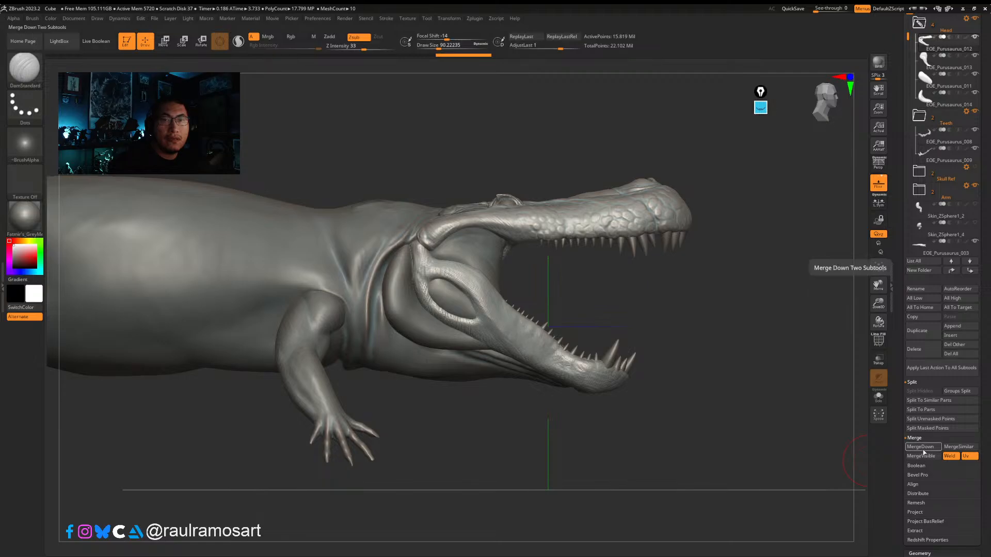
pyautogui.click(924, 448)
pyautogui.click(853, 466)
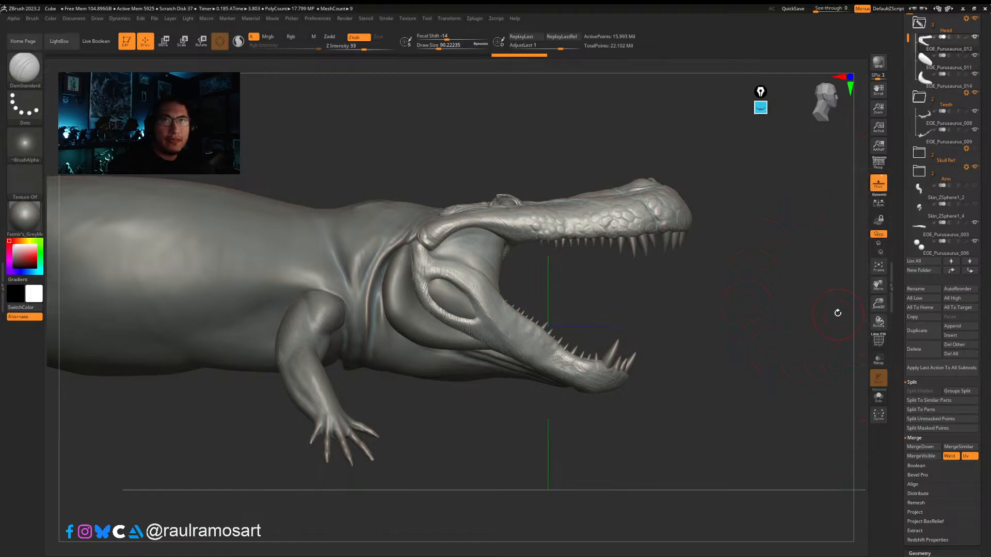
pyautogui.click(920, 446)
pyautogui.click(856, 461)
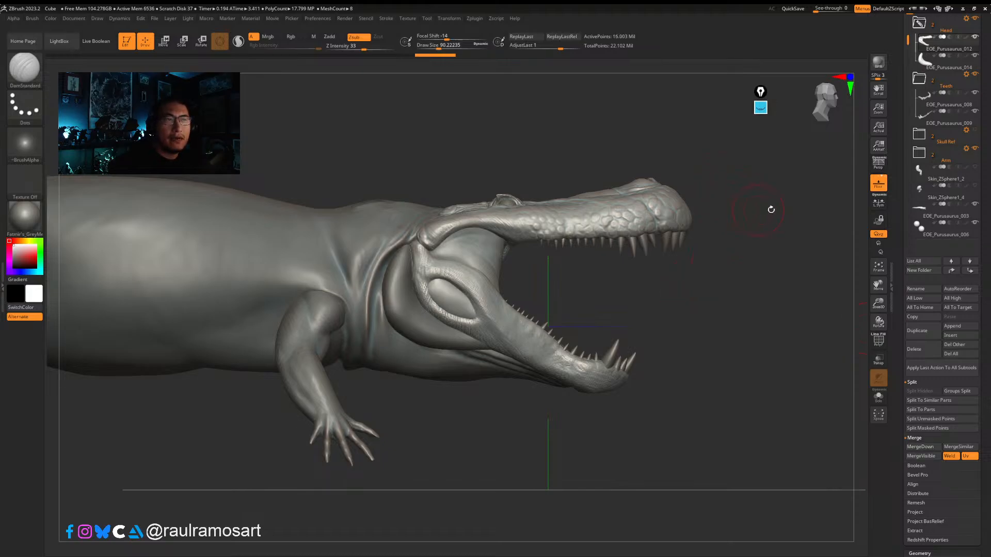
# Step: Duplicate the merged head subtool as a backup and examine the mouth interior from the front, with the head isolated
pyautogui.click(918, 331)
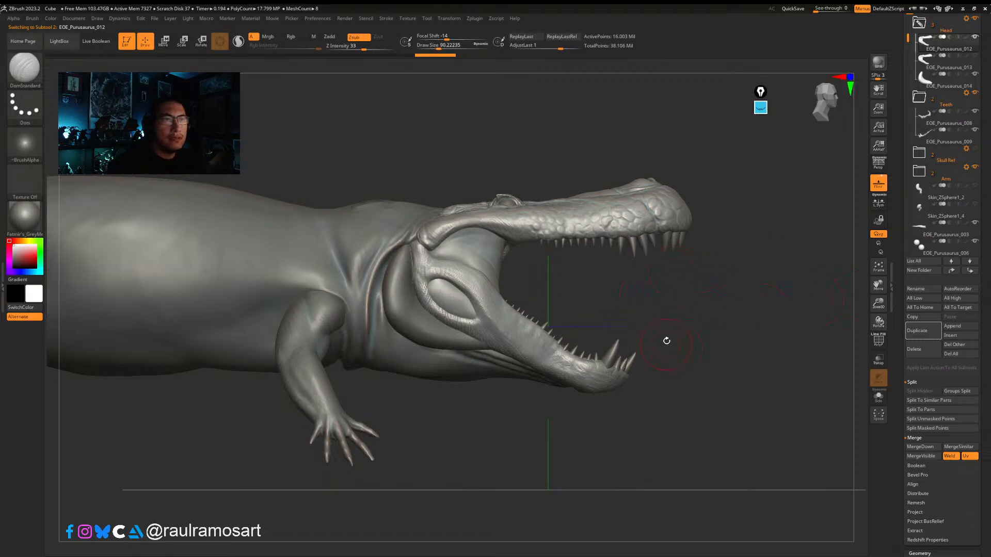
pyautogui.press('s')
pyautogui.moveTo(591, 240); pyautogui.dragTo(585, 239)
pyautogui.moveTo(682, 281)
pyautogui.mouseDown()
pyautogui.moveTo(610, 291)
pyautogui.moveTo(888, 385)
pyautogui.mouseUp()
pyautogui.moveTo(751, 438)
pyautogui.mouseDown()
pyautogui.moveTo(708, 442)
pyautogui.moveTo(334, 277)
pyautogui.moveTo(398, 284)
pyautogui.moveTo(381, 281)
pyautogui.moveTo(404, 272)
pyautogui.moveTo(387, 299)
pyautogui.moveTo(460, 310)
pyautogui.moveTo(467, 354)
pyautogui.moveTo(612, 358)
pyautogui.mouseUp()
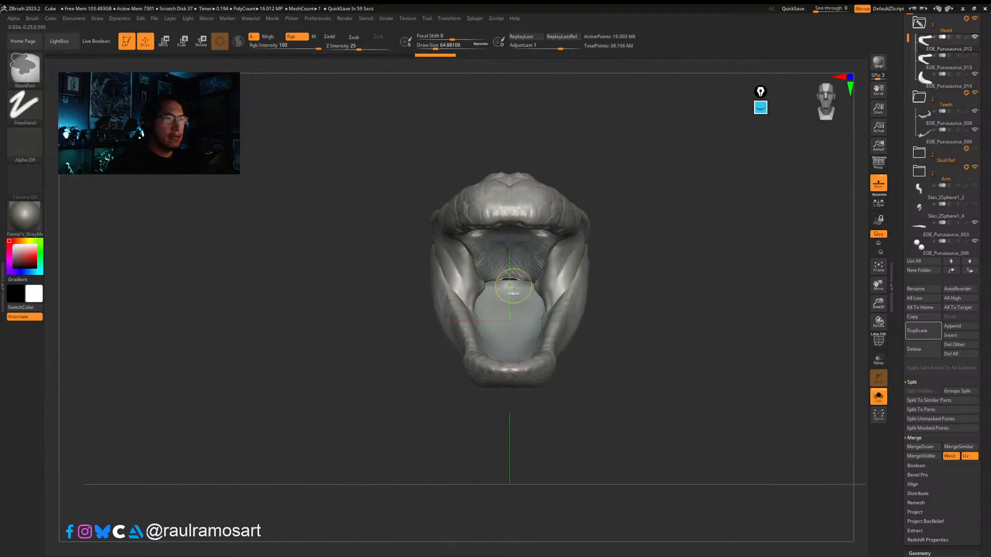
pyautogui.press('f')
pyautogui.click(878, 396)
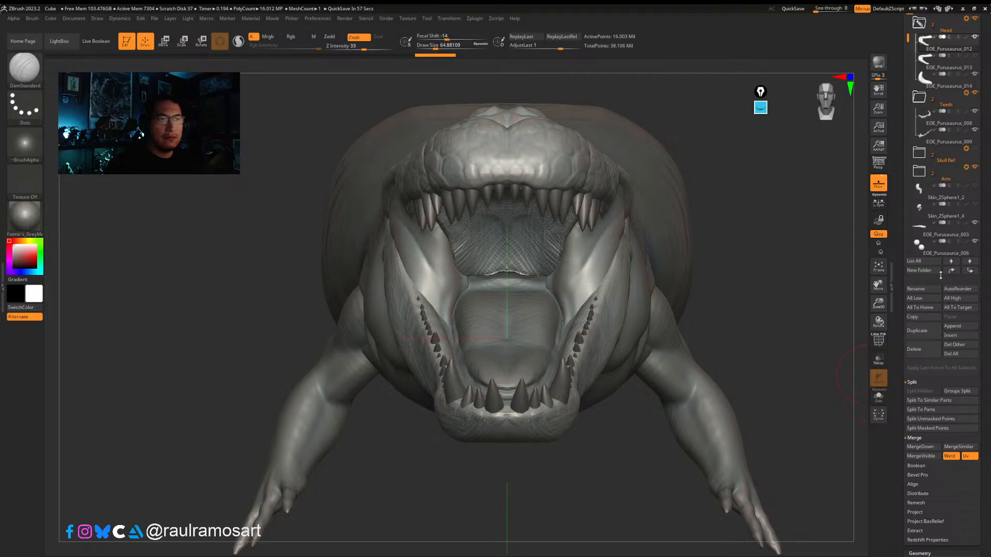
# Step: Select the body subtool EOE_Purusaurus_003, isolate it in side view and show its polygroup wireframe
pyautogui.moveTo(986, 165); pyautogui.dragTo(983, 294)
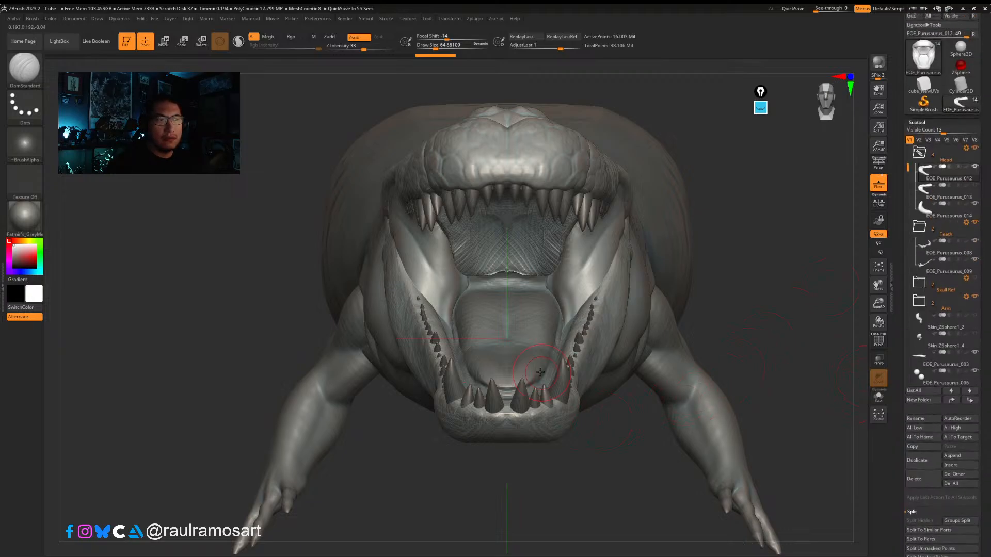
pyautogui.moveTo(540, 373)
pyautogui.mouseDown(button='right')
pyautogui.moveTo(454, 376)
pyautogui.moveTo(547, 374)
pyautogui.mouseUp(button='right')
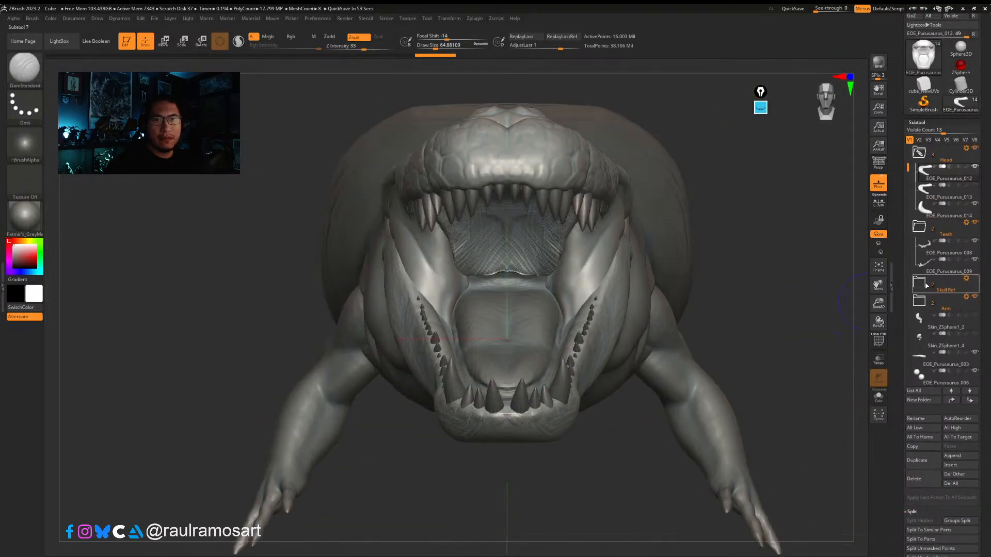
pyautogui.moveTo(907, 168); pyautogui.dragTo(908, 188)
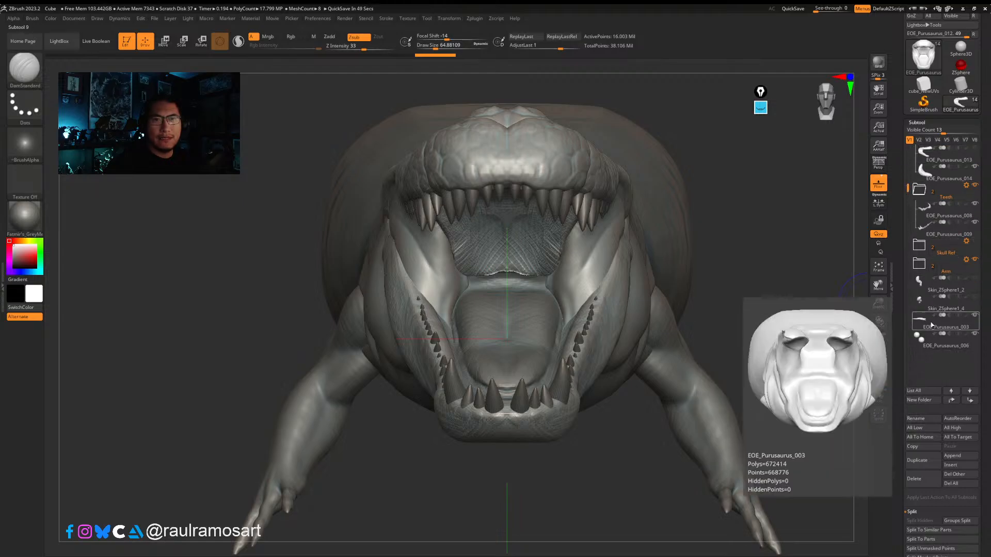
pyautogui.click(931, 325)
pyautogui.moveTo(613, 458); pyautogui.dragTo(671, 472, button='right')
pyautogui.click(883, 399)
pyautogui.moveTo(686, 403)
pyautogui.keyDown('ctrl'); pyautogui.mouseDown(button='right')
pyautogui.moveTo(639, 330)
pyautogui.moveTo(645, 348)
pyautogui.moveTo(631, 359)
pyautogui.moveTo(653, 380)
pyautogui.moveTo(617, 338)
pyautogui.mouseUp(button='right'); pyautogui.keyUp('ctrl')
pyautogui.hotkey('shift', 'f')
pyautogui.hotkey('shift', 'f')
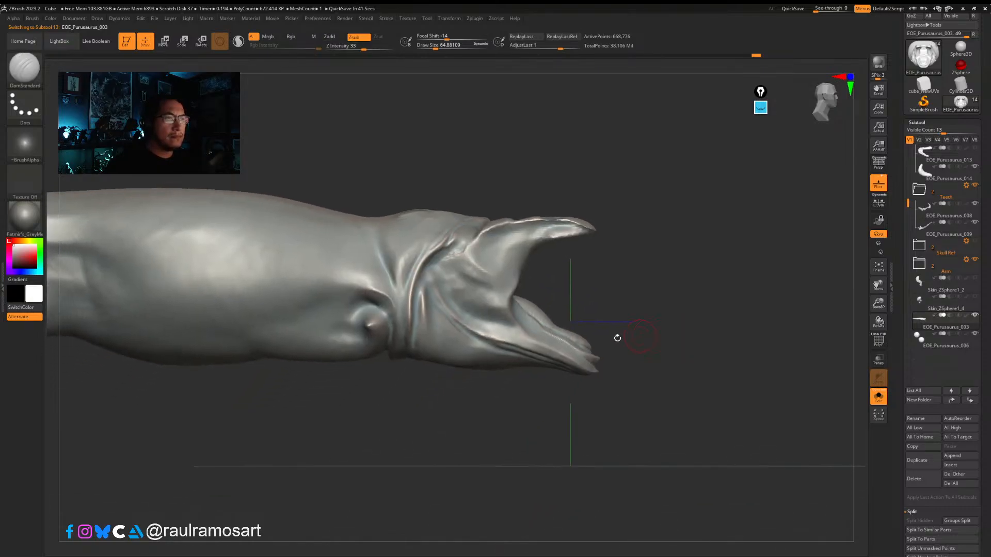
pyautogui.hotkey('shift', 'f')
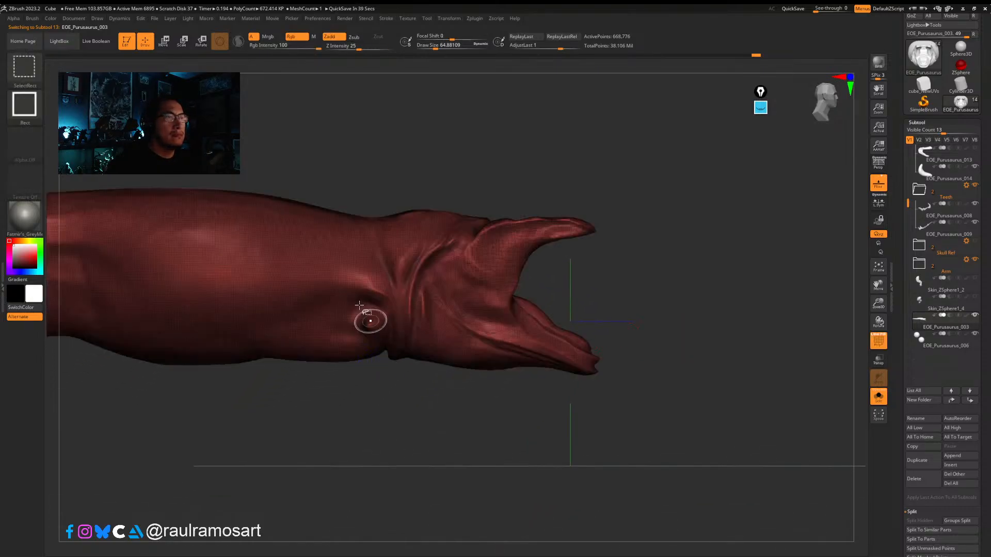
# Step: Hide the body behind the neck using the SelectLasso brush, keeping only the front mouth and throat portion visible
pyautogui.click(39, 64)
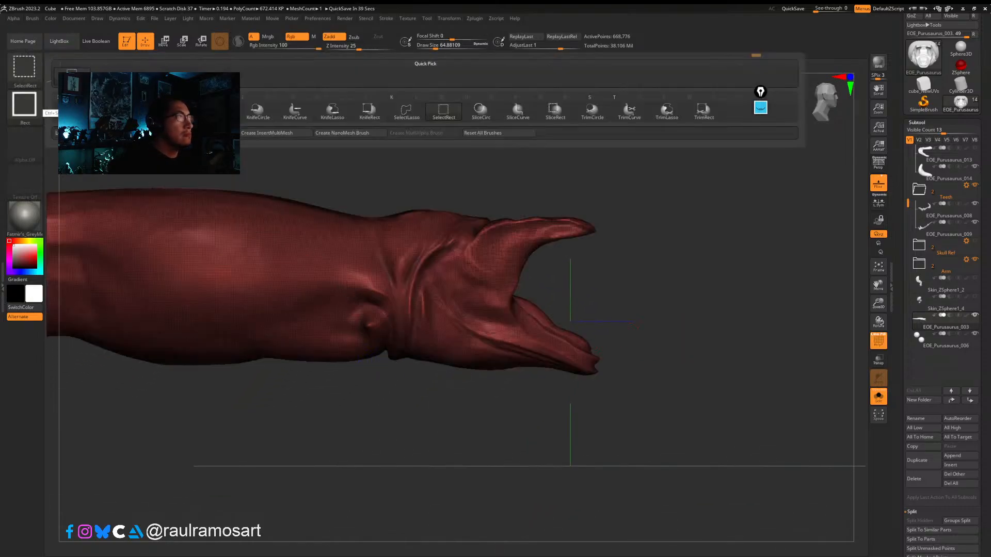
pyautogui.click(407, 110)
pyautogui.moveTo(698, 246)
pyautogui.keyDown('ctrl'); pyautogui.keyDown('shift'); pyautogui.mouseDown()
pyautogui.moveTo(486, 216)
pyautogui.moveTo(443, 241)
pyautogui.moveTo(478, 329)
pyautogui.moveTo(568, 368)
pyautogui.mouseUp(); pyautogui.keyUp('shift'); pyautogui.keyUp('ctrl')
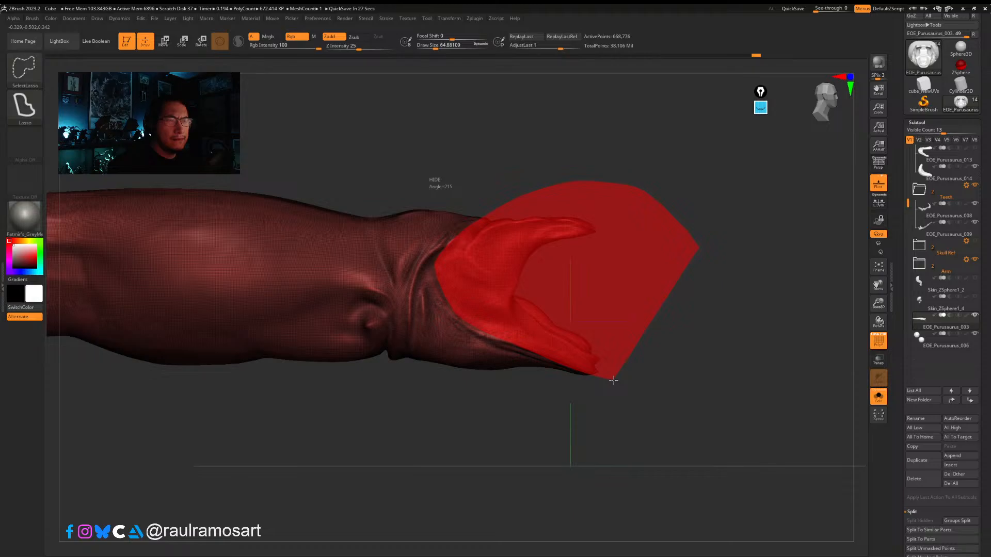
pyautogui.keyDown('ctrl'); pyautogui.keyDown('alt'); pyautogui.keyDown('shift'); pyautogui.moveTo(614, 380); pyautogui.dragTo(611, 411); pyautogui.keyUp('shift'); pyautogui.keyUp('alt'); pyautogui.keyUp('ctrl')
pyautogui.keyDown('ctrl'); pyautogui.keyDown('shift'); pyautogui.click(605, 415); pyautogui.keyUp('shift'); pyautogui.keyUp('ctrl')
pyautogui.moveTo(691, 313)
pyautogui.keyDown('ctrl'); pyautogui.keyDown('shift'); pyautogui.mouseDown()
pyautogui.moveTo(515, 190)
pyautogui.moveTo(428, 248)
pyautogui.moveTo(413, 355)
pyautogui.moveTo(606, 420)
pyautogui.moveTo(705, 398)
pyautogui.mouseUp(); pyautogui.keyUp('shift'); pyautogui.keyUp('ctrl')
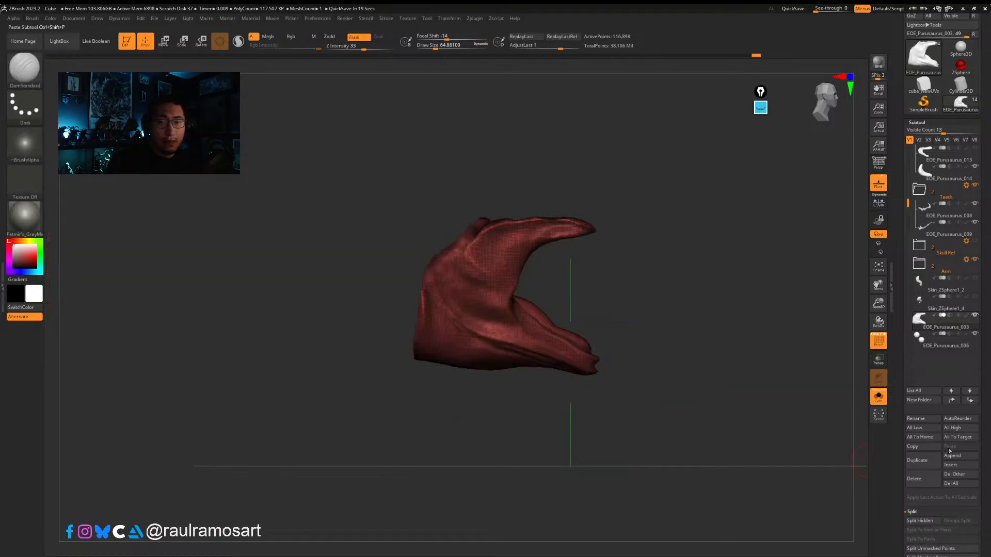
# Step: Split the hidden body into its own subtool and remesh the remaining throat piece to close its open back
pyautogui.click(920, 521)
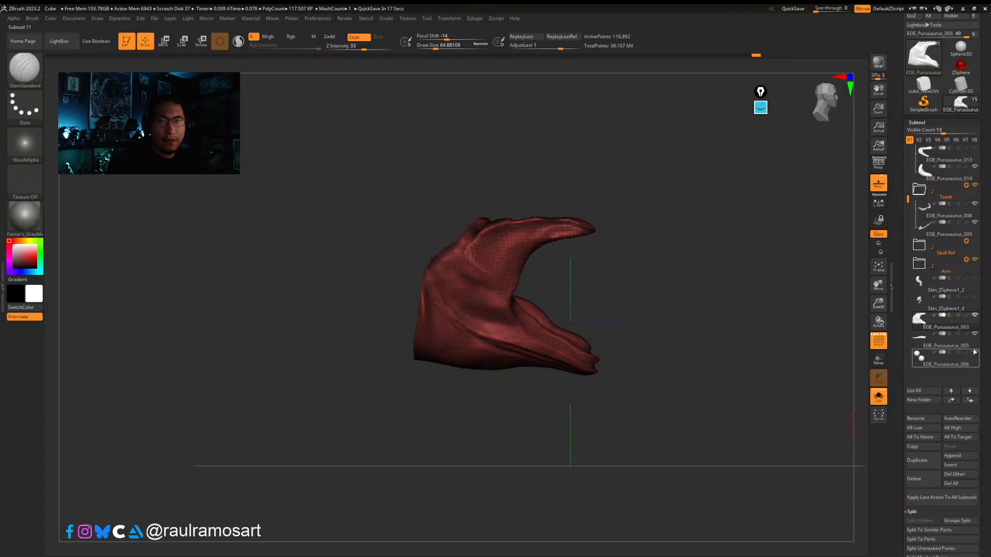
pyautogui.scroll(-10, 951, 352)
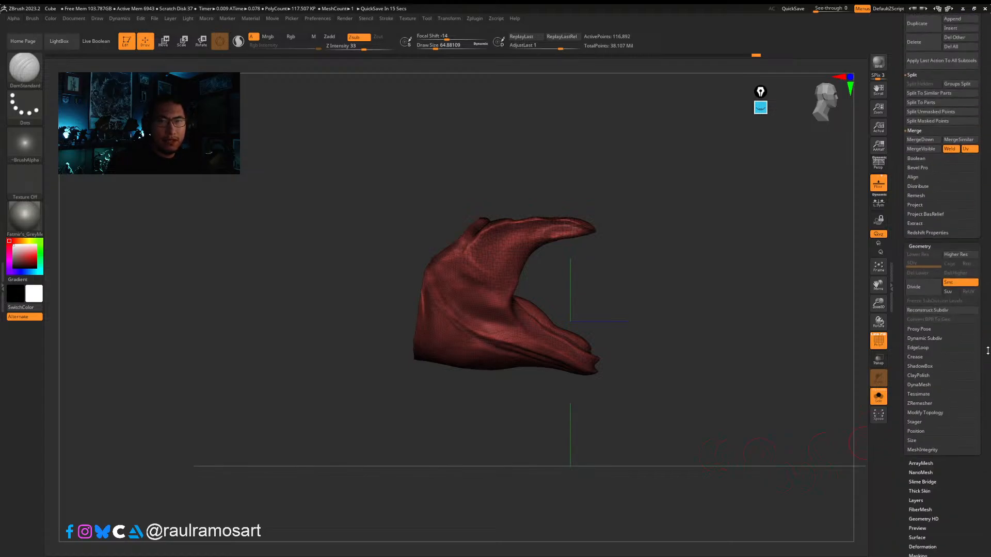
pyautogui.press('shift')
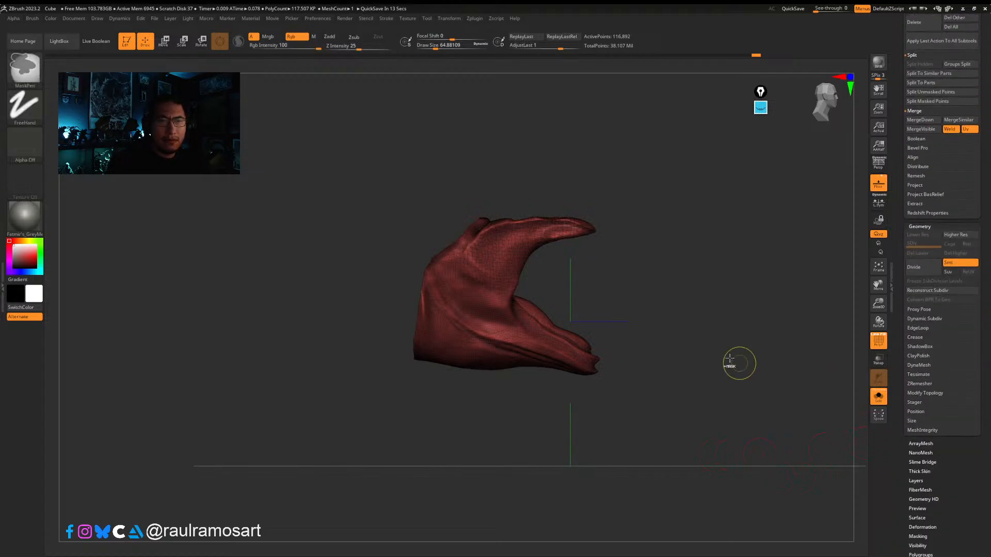
pyautogui.keyDown('ctrl'); pyautogui.moveTo(732, 456); pyautogui.dragTo(751, 454); pyautogui.keyUp('ctrl')
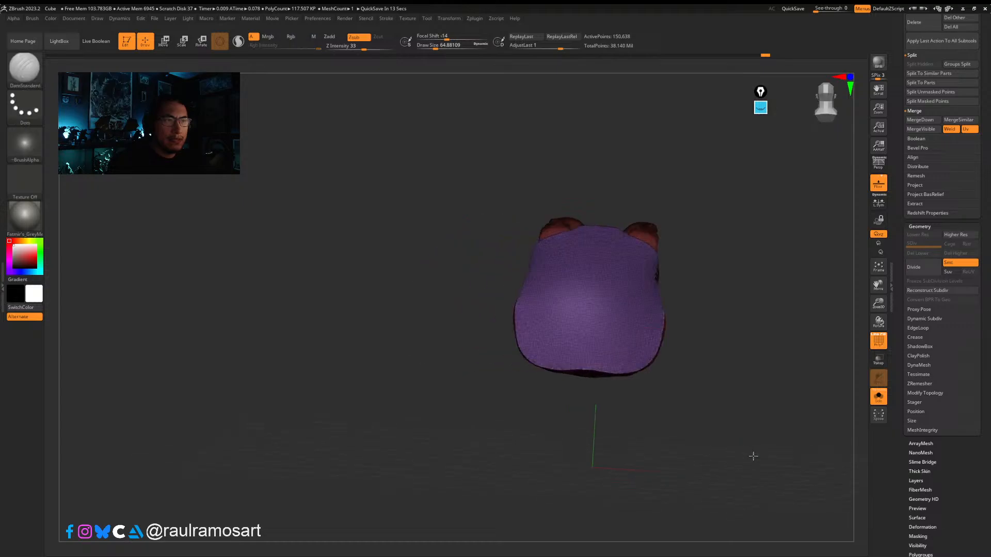
# Step: Show all subtools, move the throat piece EOE_Purusaurus_003 into the Head folder below EOE_Purusaurus_012, and merge EOE_Purusaurus_012 down with it
pyautogui.click(878, 396)
pyautogui.scroll(2, 990, 297)
pyautogui.scroll(5, 989, 297)
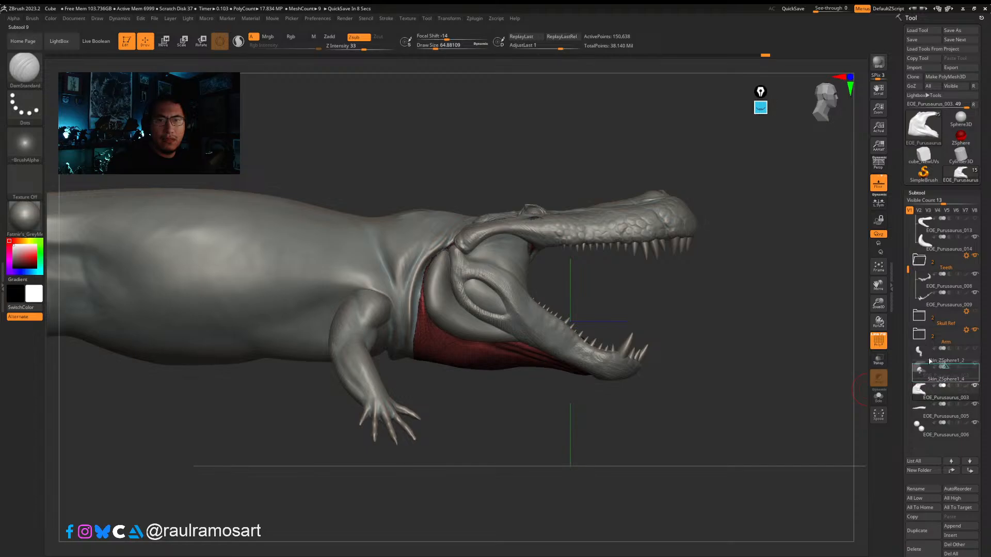
pyautogui.scroll(3, 944, 267)
pyautogui.click(943, 268)
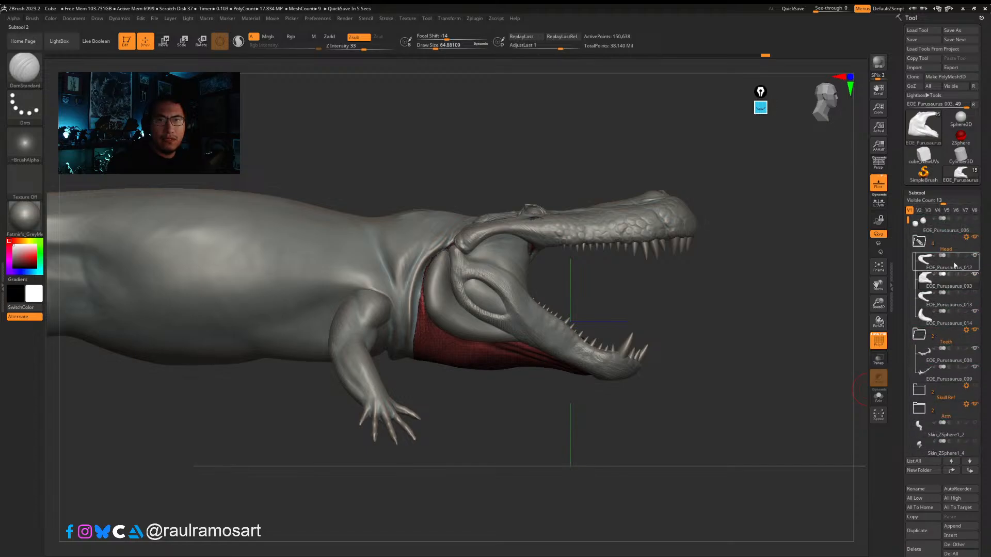
pyautogui.scroll(-10, 929, 387)
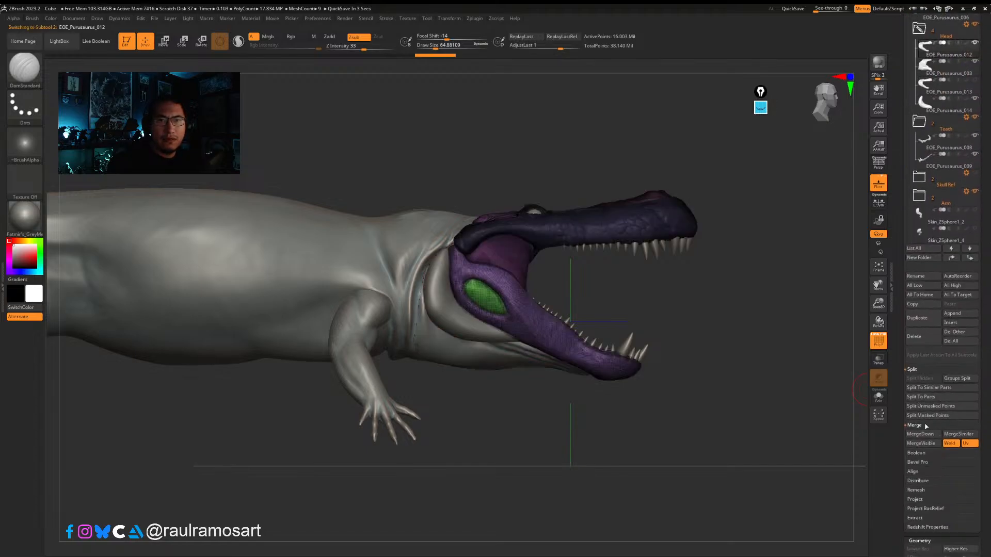
pyautogui.click(922, 435)
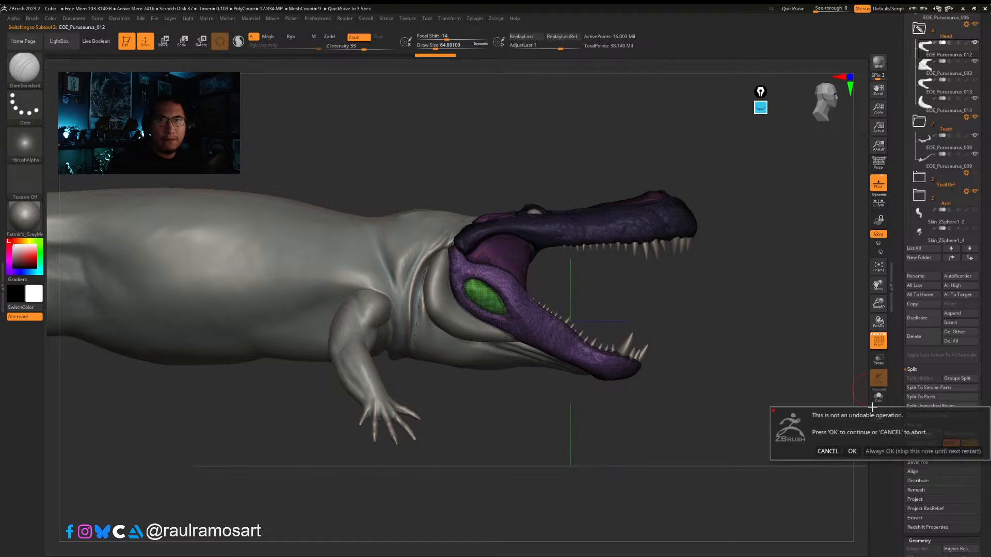
pyautogui.click(851, 450)
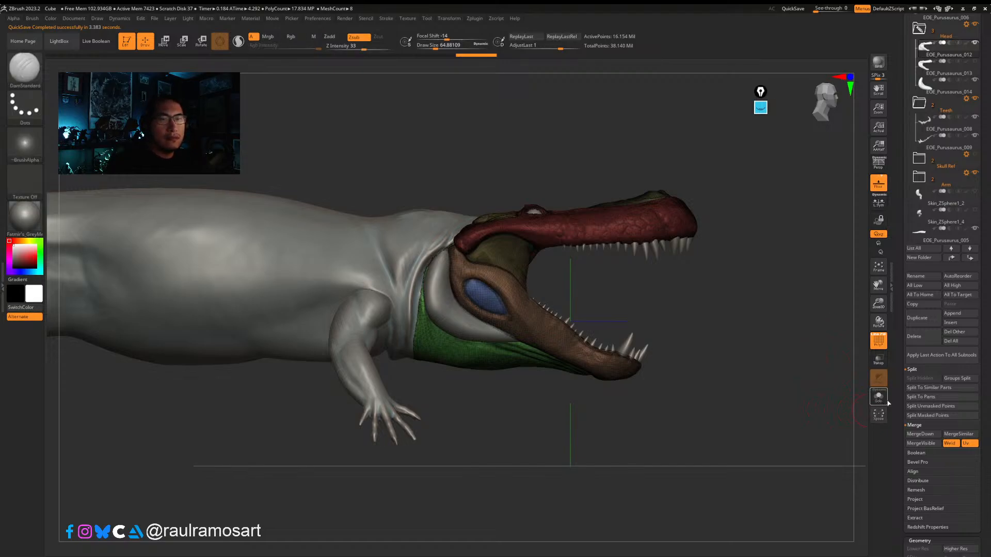
# Step: Isolate the merged head without the wireframe and mask its upper jaw polygroup, with the other parts shown again
pyautogui.hotkey('shift', 'f')
pyautogui.moveTo(699, 376); pyautogui.dragTo(795, 364)
pyautogui.moveTo(640, 285); pyautogui.dragTo(609, 328)
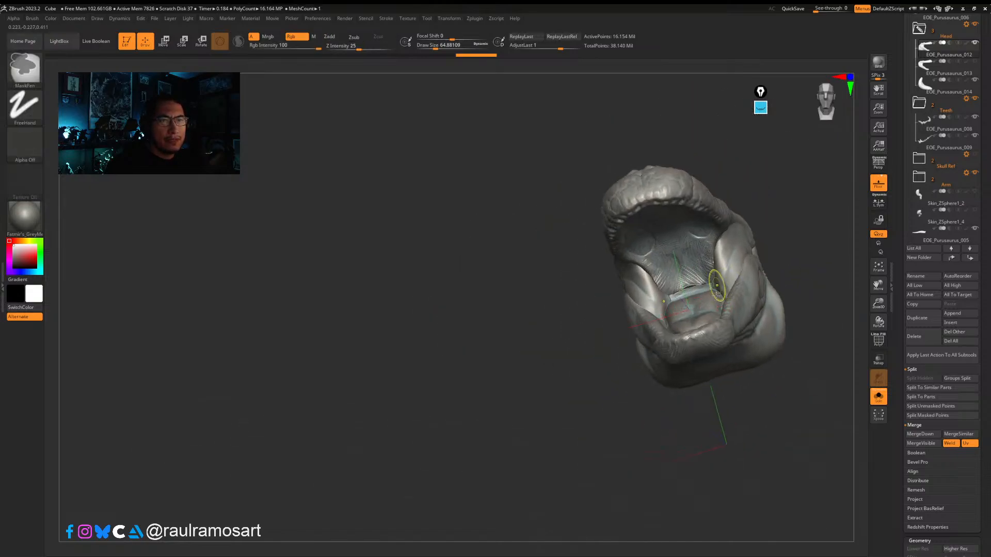
pyautogui.keyDown('alt'); pyautogui.moveTo(712, 277); pyautogui.dragTo(677, 284); pyautogui.keyUp('alt')
pyautogui.moveTo(677, 283)
pyautogui.mouseDown(button='right')
pyautogui.moveTo(671, 277)
pyautogui.moveTo(676, 404)
pyautogui.mouseUp(button='right')
pyautogui.keyDown('ctrl'); pyautogui.keyDown('shift'); pyautogui.click(662, 298); pyautogui.keyUp('shift'); pyautogui.keyUp('ctrl')
pyautogui.keyDown('ctrl'); pyautogui.click(669, 417); pyautogui.keyUp('ctrl')
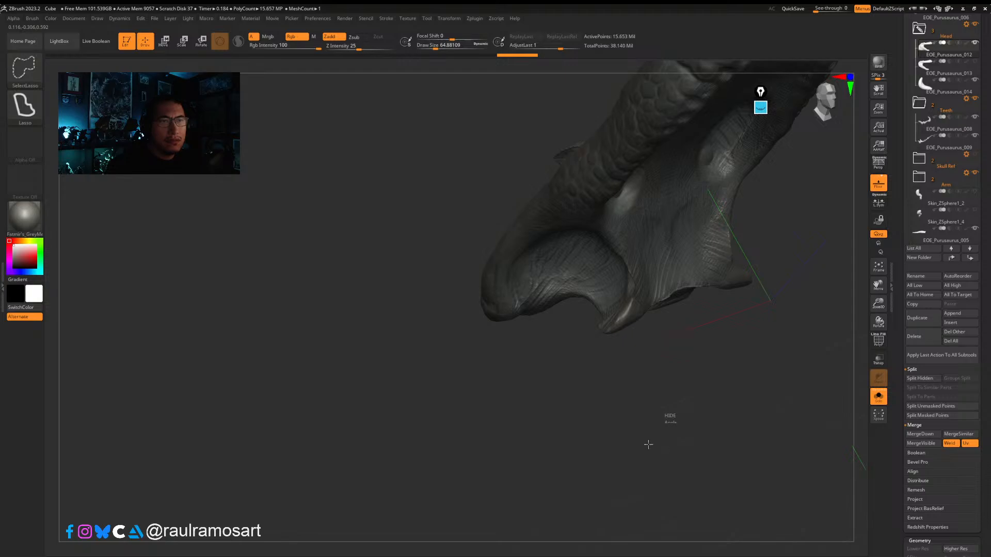
pyautogui.keyDown('ctrl'); pyautogui.keyDown('shift'); pyautogui.click(610, 382); pyautogui.keyUp('shift'); pyautogui.keyUp('ctrl')
# Step: Invert the mask so only the upper jaw is editable and adjust its rear palate edges with the Move brush
pyautogui.moveTo(653, 361)
pyautogui.mouseDown(button='right')
pyautogui.moveTo(663, 310)
pyautogui.moveTo(667, 320)
pyautogui.moveTo(648, 302)
pyautogui.mouseUp(button='right')
pyautogui.press('b')
pyautogui.press('m')
pyautogui.press('v')
pyautogui.press(']')
pyautogui.press(']')
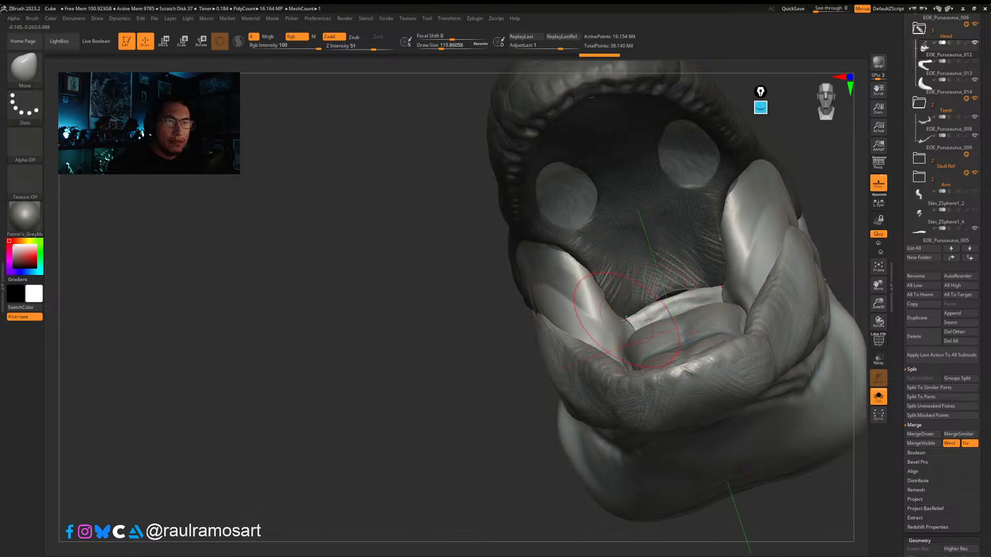
pyautogui.keyDown('ctrl'); pyautogui.click(426, 391); pyautogui.keyUp('ctrl')
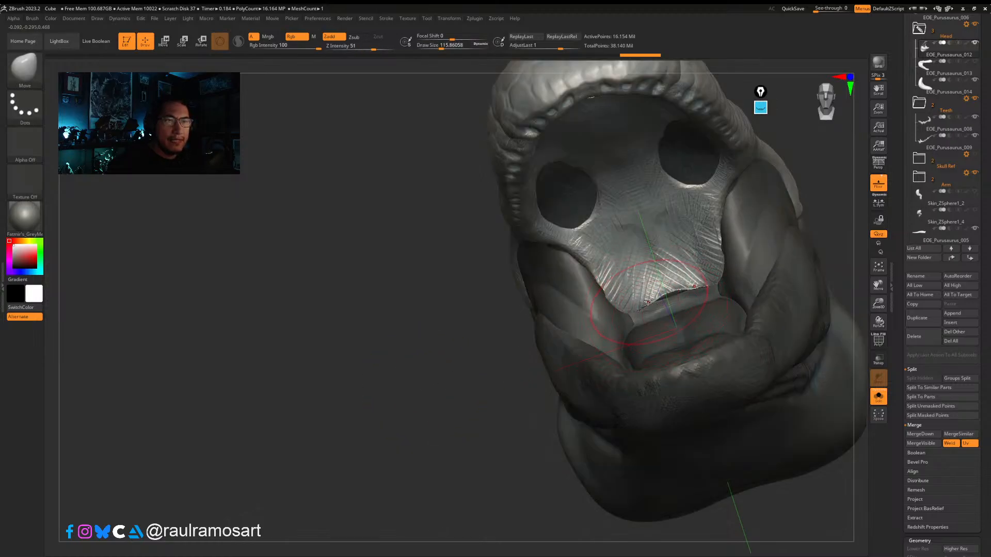
pyautogui.moveTo(663, 298)
pyautogui.mouseDown(button='right')
pyautogui.moveTo(675, 308)
pyautogui.moveTo(711, 290)
pyautogui.moveTo(708, 226)
pyautogui.mouseUp(button='right')
pyautogui.press('[')
pyautogui.press(']')
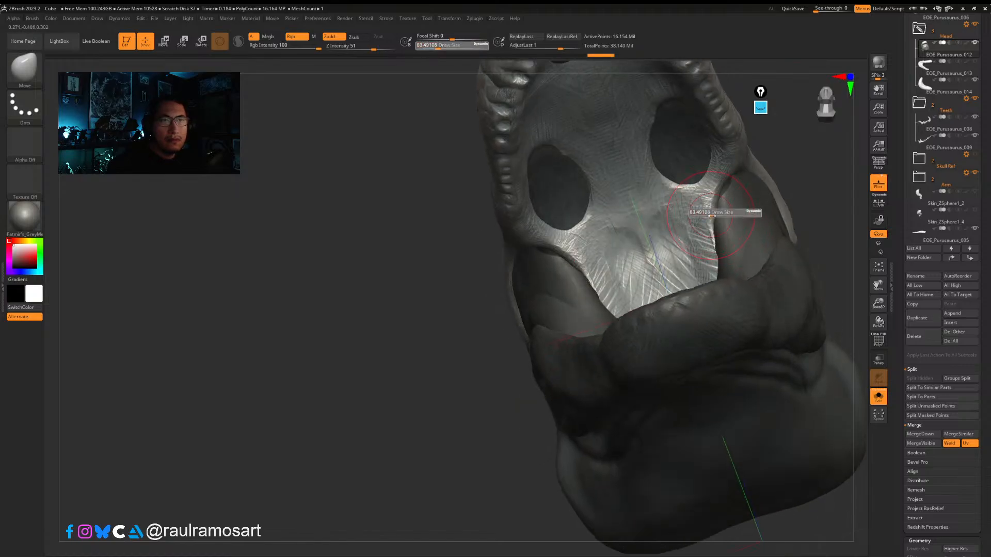
pyautogui.keyDown('shift'); pyautogui.moveTo(707, 228); pyautogui.dragTo(711, 227); pyautogui.keyUp('shift')
pyautogui.press('[')
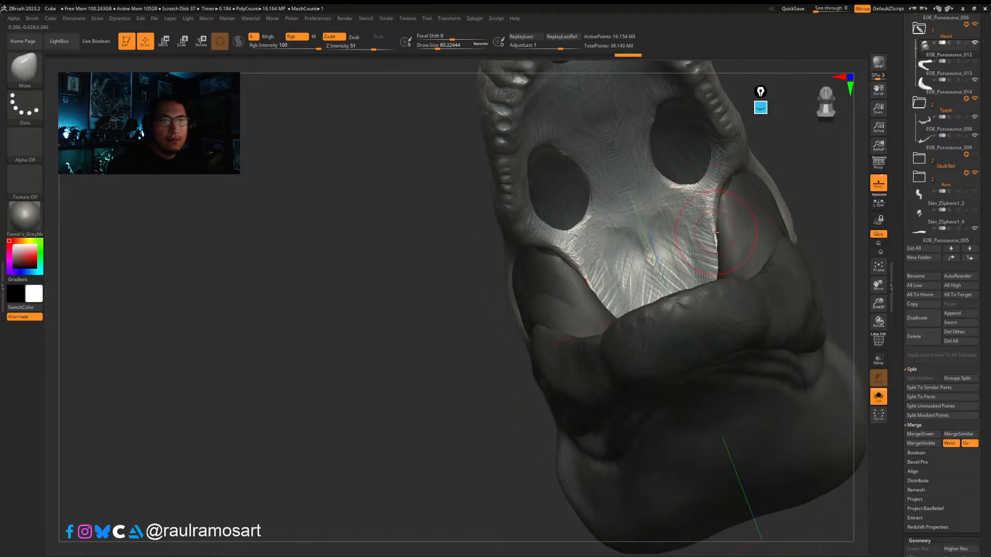
# Step: Thicken the palate's rear edge, the upper jaw's hinge area and the back of the skull with the Inflate brush
pyautogui.moveTo(717, 234)
pyautogui.mouseDown(button='right')
pyautogui.moveTo(719, 223)
pyautogui.moveTo(685, 275)
pyautogui.mouseUp(button='right')
pyautogui.press('b')
pyautogui.press('i')
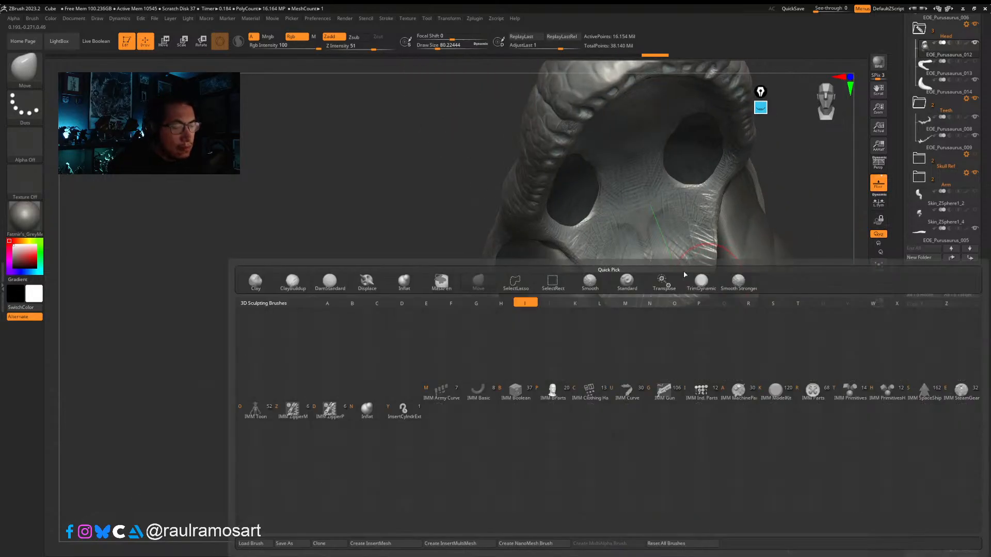
pyautogui.press('n')
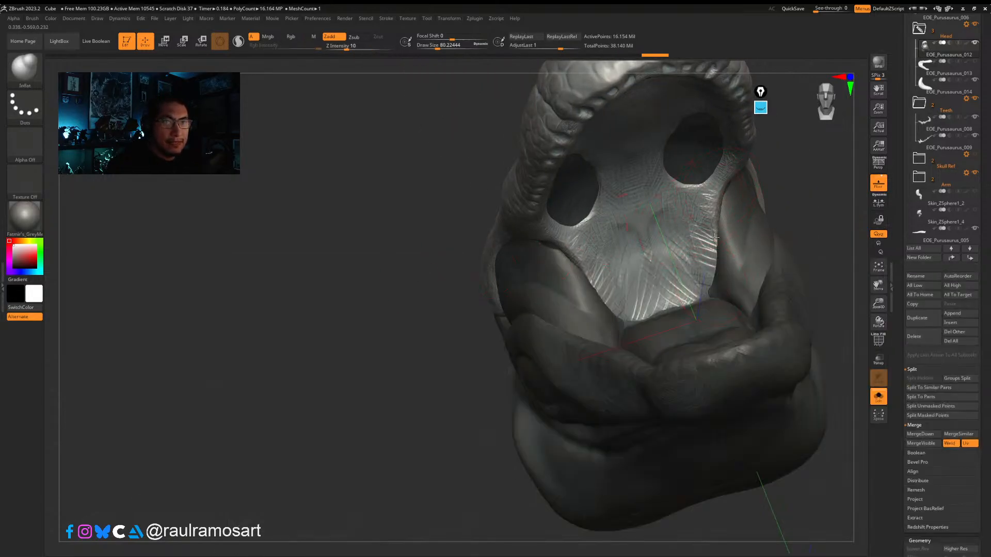
pyautogui.moveTo(701, 291); pyautogui.dragTo(647, 316)
pyautogui.moveTo(610, 288)
pyautogui.mouseDown(button='right')
pyautogui.moveTo(650, 285)
pyautogui.moveTo(610, 250)
pyautogui.moveTo(612, 239)
pyautogui.mouseUp(button='right')
pyautogui.moveTo(568, 232); pyautogui.dragTo(547, 237)
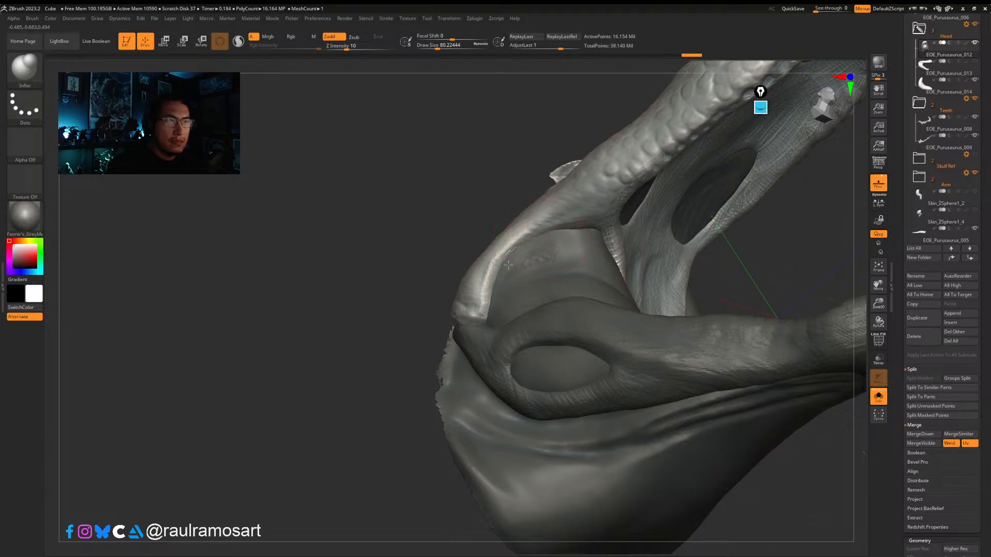
pyautogui.moveTo(516, 253)
pyautogui.mouseDown(button='right')
pyautogui.moveTo(507, 303)
pyautogui.moveTo(484, 322)
pyautogui.moveTo(638, 319)
pyautogui.mouseUp(button='right')
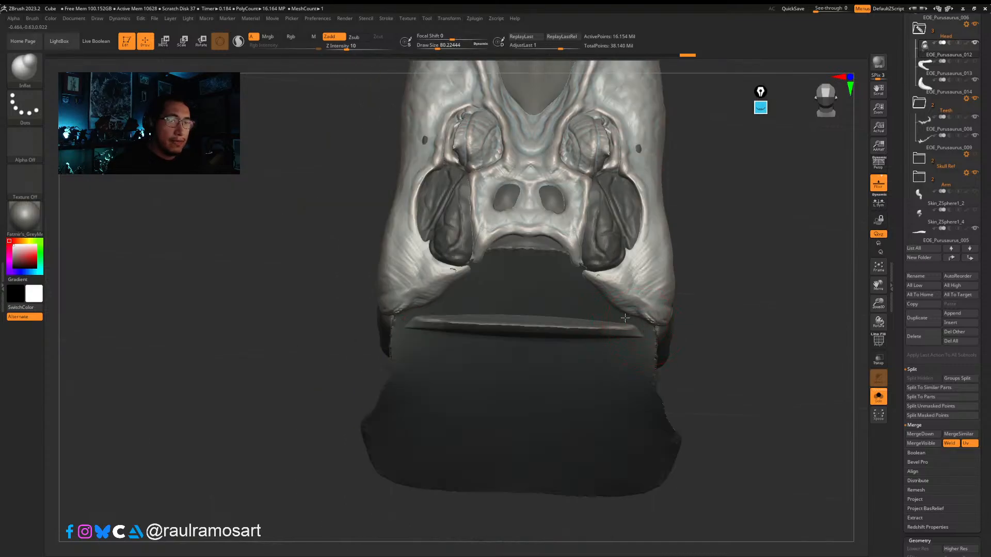
pyautogui.moveTo(476, 270); pyautogui.dragTo(512, 243)
pyautogui.moveTo(513, 263); pyautogui.dragTo(520, 251, button='right')
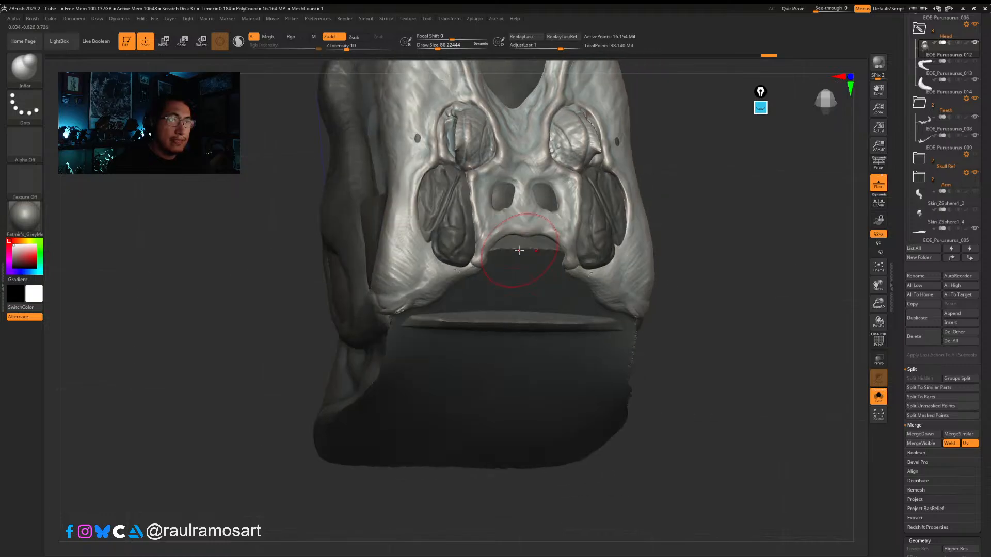
# Step: Clear the mask and inflate the lower jaw's underside along its seam with the throat folds
pyautogui.keyDown('ctrl'); pyautogui.moveTo(759, 276); pyautogui.dragTo(748, 361); pyautogui.keyUp('ctrl')
pyautogui.moveTo(734, 407); pyautogui.dragTo(730, 398, button='right')
pyautogui.moveTo(407, 337); pyautogui.dragTo(517, 278, button='right')
pyautogui.moveTo(458, 318); pyautogui.dragTo(419, 337)
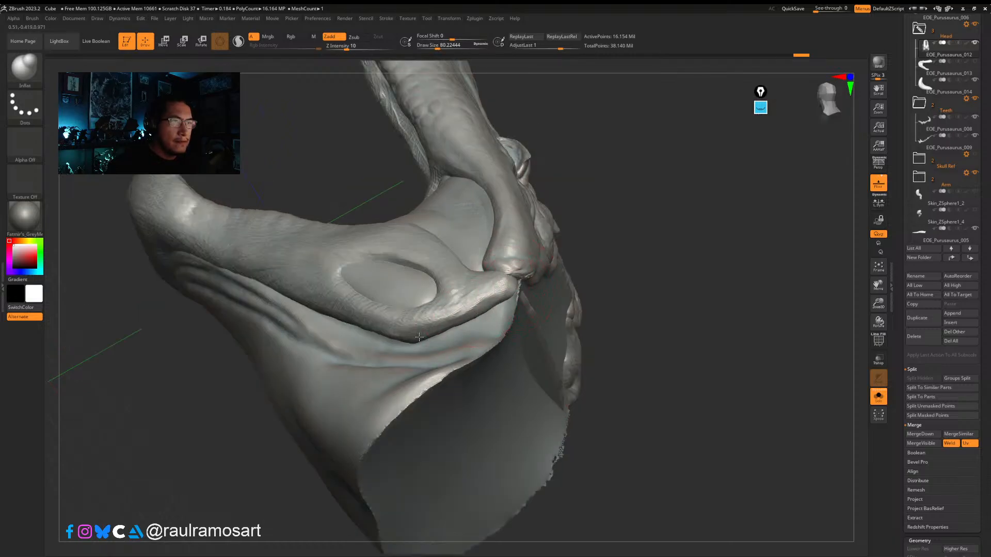
pyautogui.moveTo(448, 335)
pyautogui.mouseDown(button='right')
pyautogui.moveTo(578, 320)
pyautogui.moveTo(626, 342)
pyautogui.mouseUp(button='right')
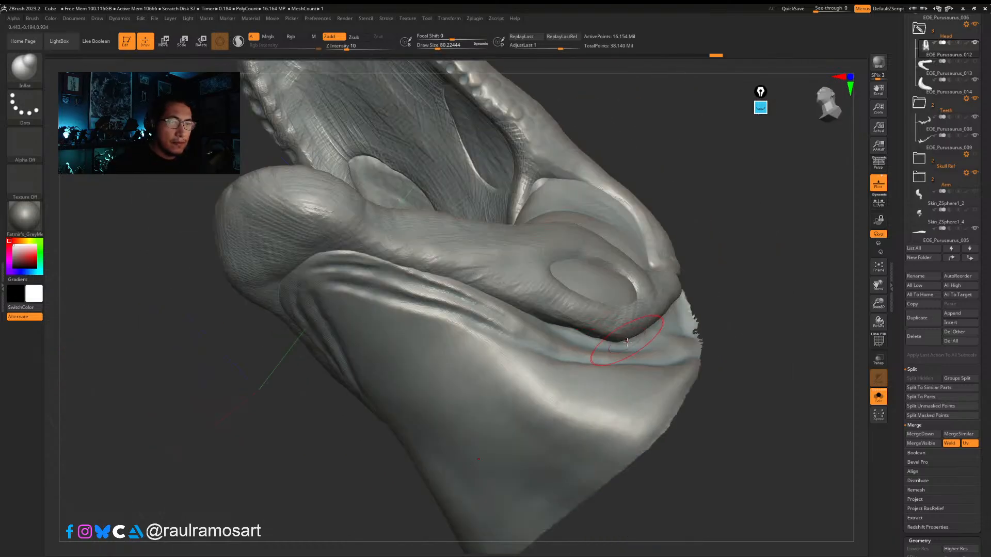
pyautogui.moveTo(568, 278); pyautogui.dragTo(590, 342, button='right')
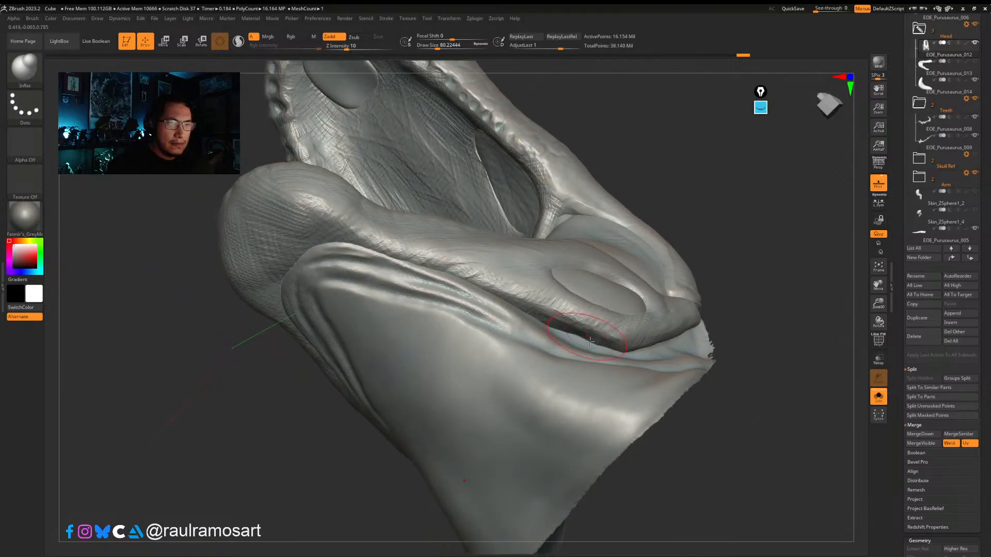
pyautogui.moveTo(542, 321); pyautogui.dragTo(581, 341)
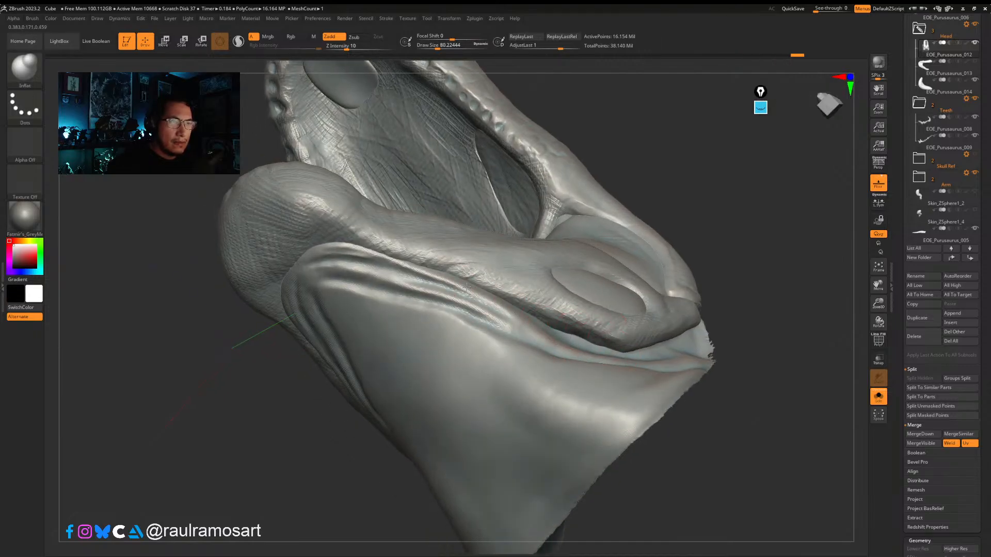
pyautogui.moveTo(374, 256)
pyautogui.mouseDown(button='right')
pyautogui.moveTo(505, 291)
pyautogui.moveTo(453, 303)
pyautogui.mouseUp(button='right')
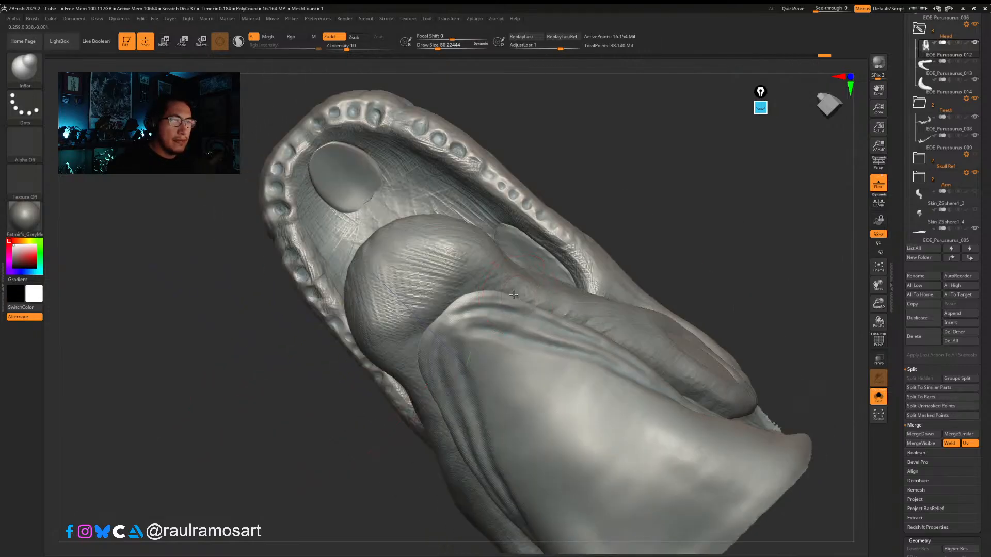
pyautogui.moveTo(475, 338)
pyautogui.mouseDown(button='right')
pyautogui.moveTo(505, 394)
pyautogui.moveTo(487, 420)
pyautogui.moveTo(545, 265)
pyautogui.moveTo(542, 289)
pyautogui.moveTo(521, 305)
pyautogui.mouseUp(button='right')
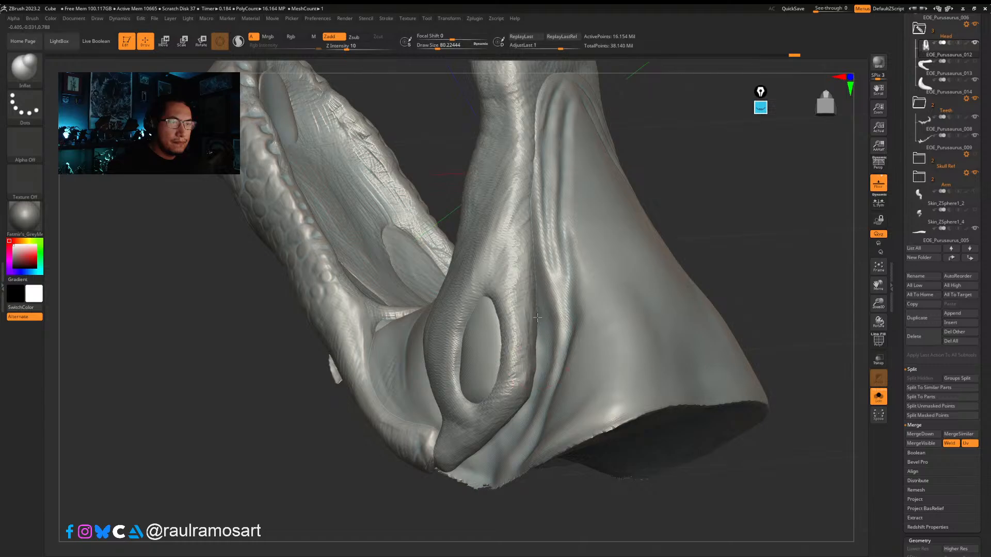
pyautogui.moveTo(538, 318); pyautogui.dragTo(535, 302)
pyautogui.moveTo(553, 329)
pyautogui.mouseDown(button='right')
pyautogui.moveTo(531, 332)
pyautogui.moveTo(508, 292)
pyautogui.moveTo(773, 343)
pyautogui.mouseUp(button='right')
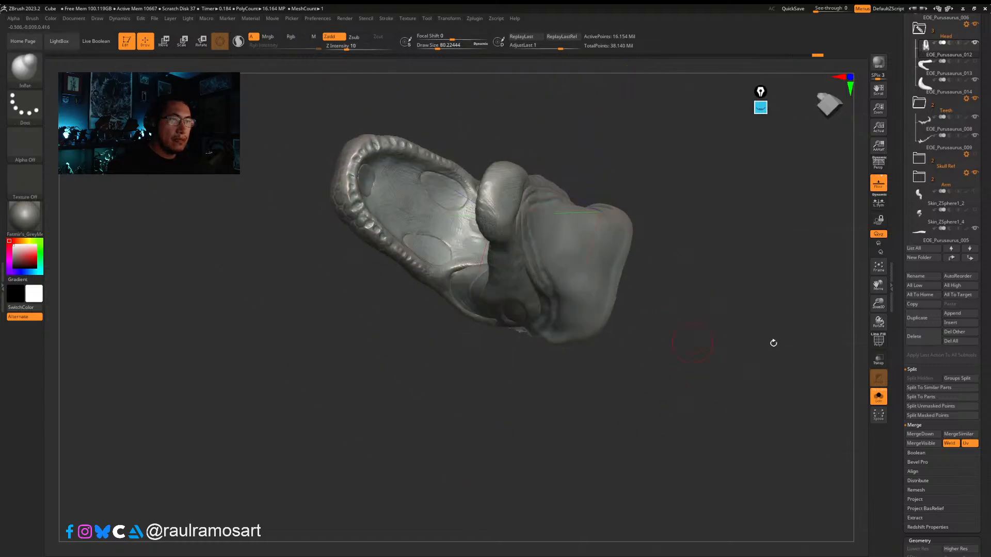
# Step: Turn off Solo mode to show the body, arms and teeth together with the merged head again
pyautogui.click(880, 397)
pyautogui.moveTo(547, 310)
pyautogui.mouseDown(button='right')
pyautogui.moveTo(538, 336)
pyautogui.moveTo(542, 413)
pyautogui.moveTo(520, 253)
pyautogui.moveTo(557, 422)
pyautogui.mouseUp(button='right')
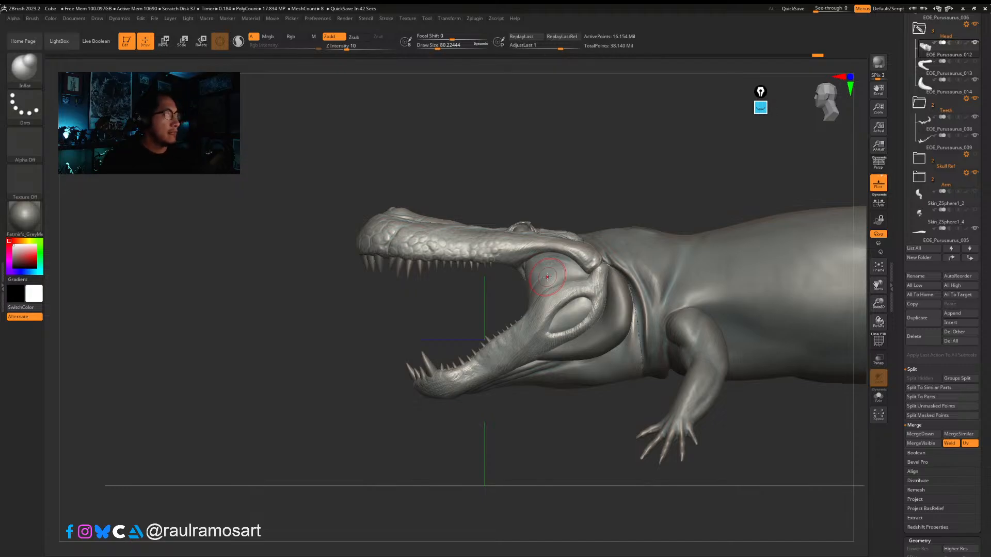
# Step: Examine the skull anatomy, skeletal proportion and body-size images of Purussaurus on the reference board beside the model
pyautogui.moveTo(0, 374); pyautogui.dragTo(433, 236, button='right')
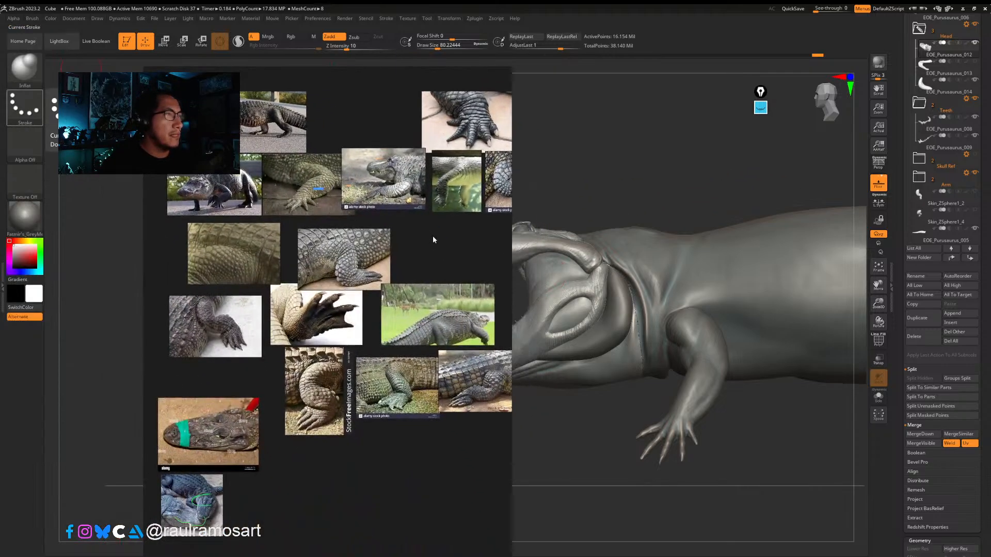
pyautogui.scroll(-5, 433, 240)
pyautogui.moveTo(240, 119); pyautogui.dragTo(281, 287, button='middle')
pyautogui.scroll(7, 314, 215)
pyautogui.scroll(4, 314, 214)
pyautogui.scroll(-4, 284, 287)
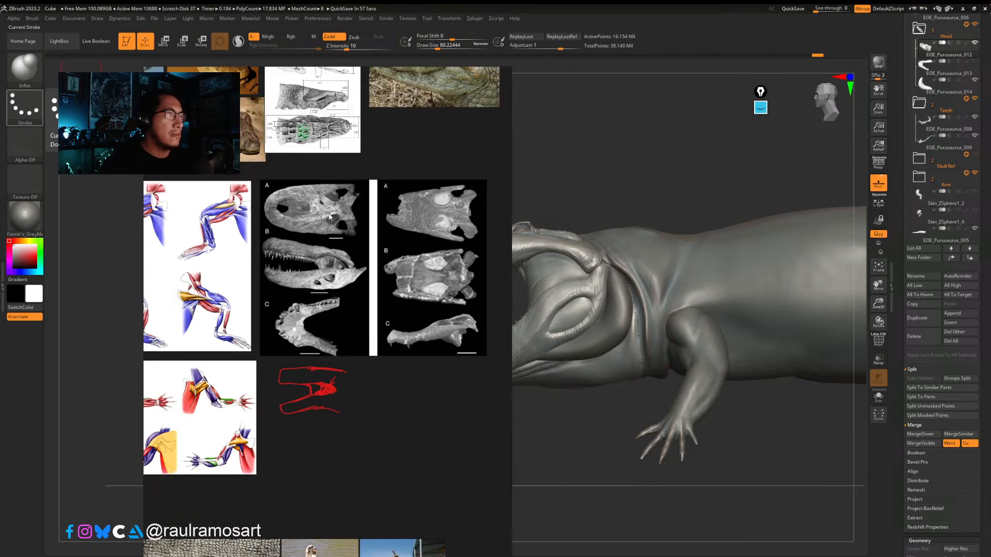
pyautogui.moveTo(330, 217); pyautogui.dragTo(366, 283, button='middle')
pyautogui.scroll(-5, 361, 361)
pyautogui.moveTo(393, 519); pyautogui.dragTo(429, 291, button='middle')
pyautogui.moveTo(366, 315); pyautogui.dragTo(434, 345, button='middle')
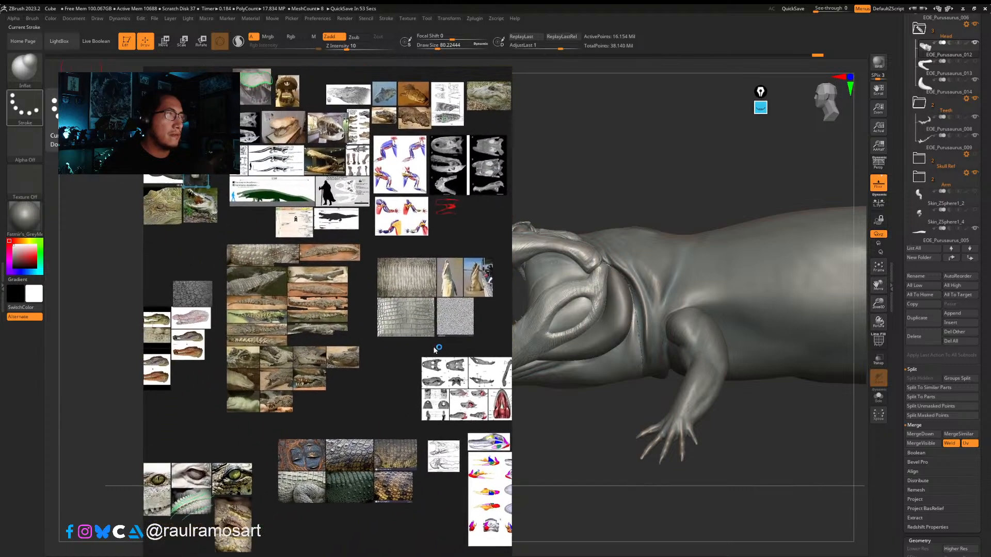
pyautogui.moveTo(288, 192); pyautogui.dragTo(341, 244, button='middle')
pyautogui.scroll(3, 325, 220)
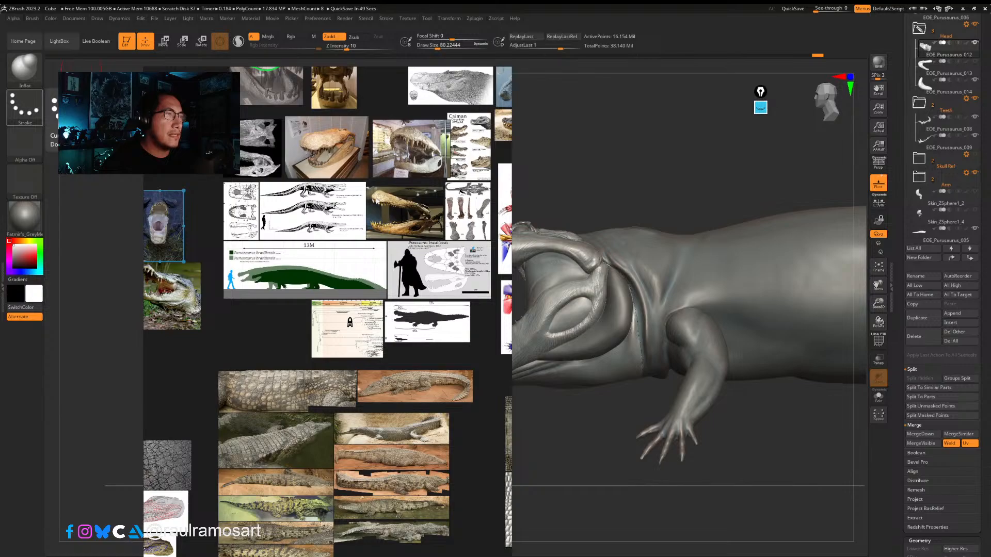
pyautogui.scroll(2, 377, 202)
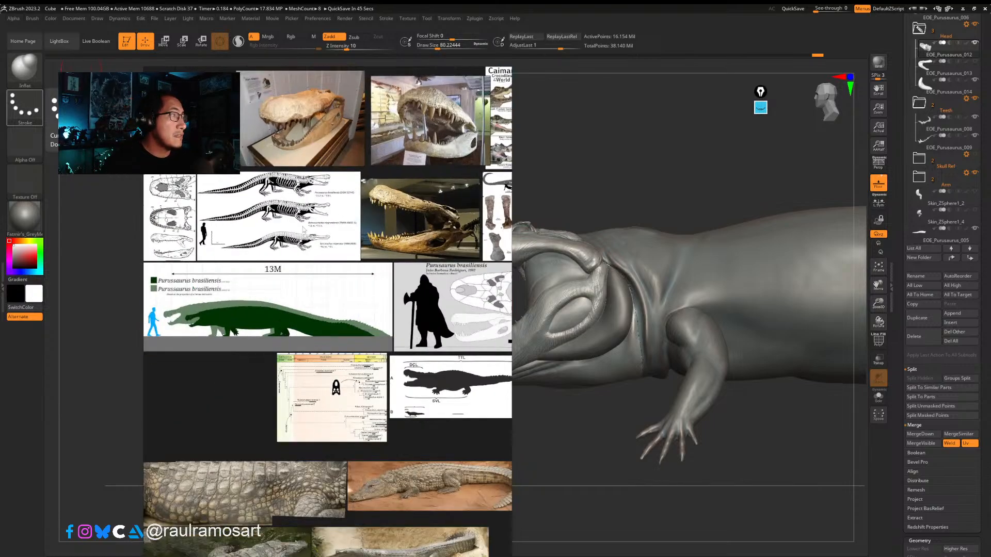
pyautogui.scroll(1, 152, 239)
pyautogui.moveTo(152, 238); pyautogui.dragTo(221, 252, button='middle')
pyautogui.scroll(2, 223, 254)
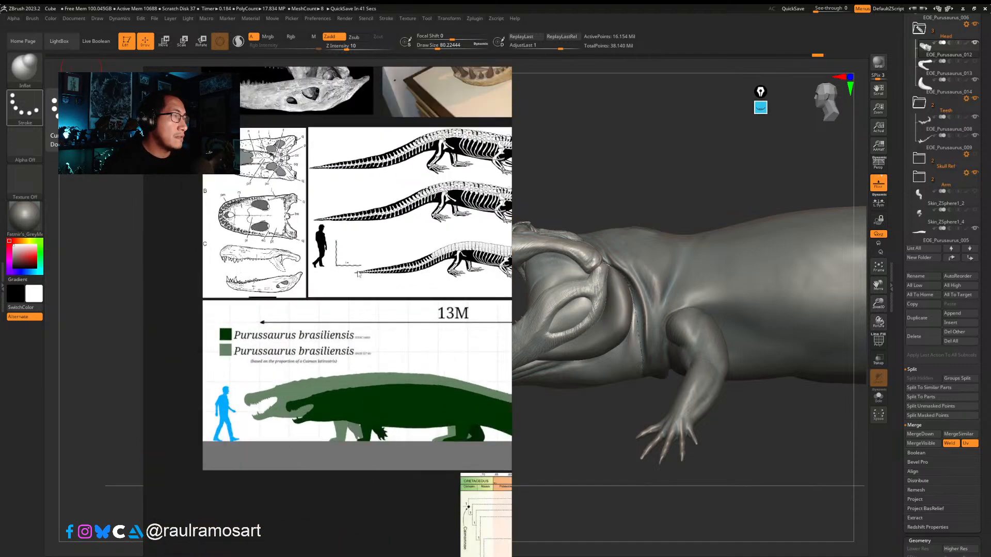
pyautogui.scroll(-2, 359, 275)
pyautogui.moveTo(434, 284)
pyautogui.mouseDown(button='right')
pyautogui.moveTo(276, 241)
pyautogui.moveTo(0, 236)
pyautogui.mouseUp(button='right')
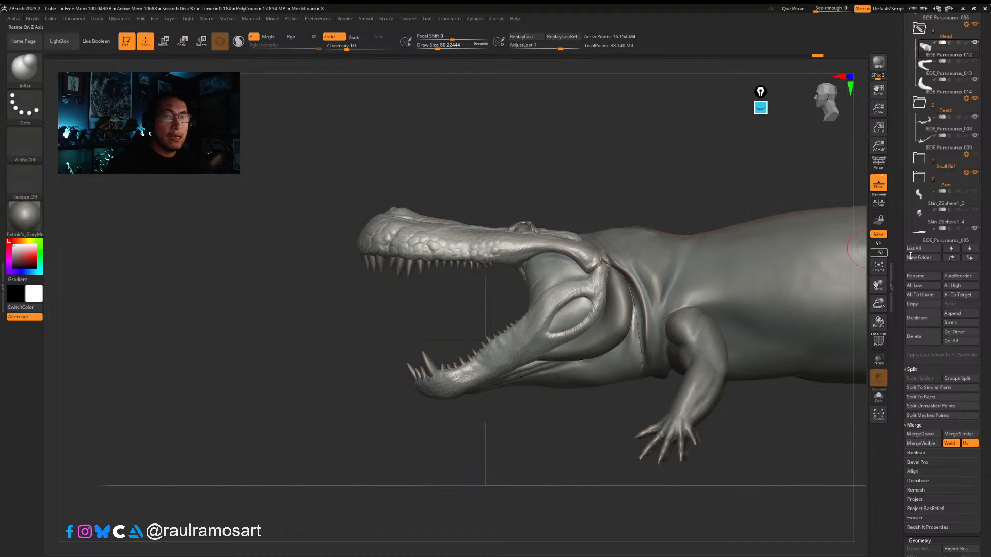
# Step: Open the merged head's DynaMesh settings, turn off Groups and check the mesh with the polyframe display
pyautogui.scroll(-10, 918, 256)
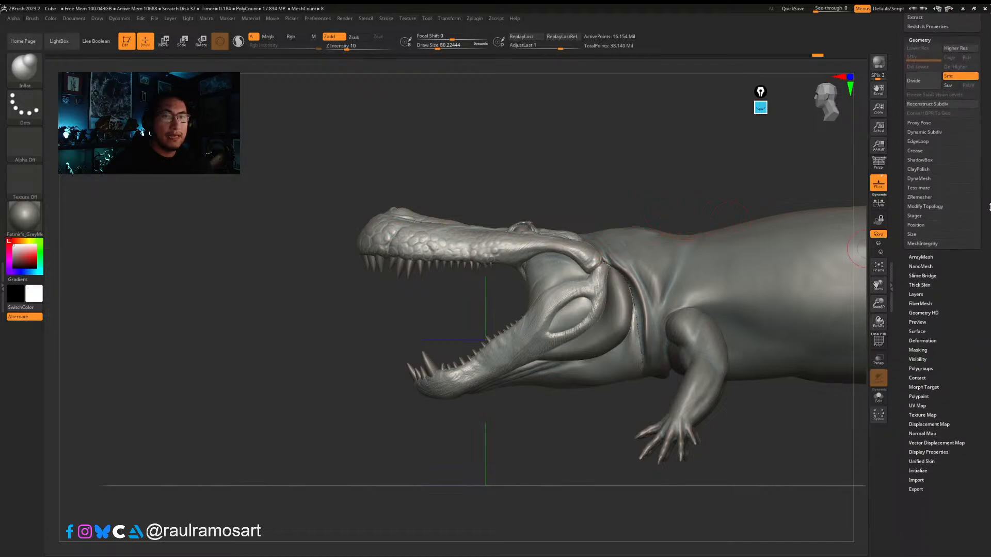
pyautogui.moveTo(533, 195); pyautogui.dragTo(556, 176)
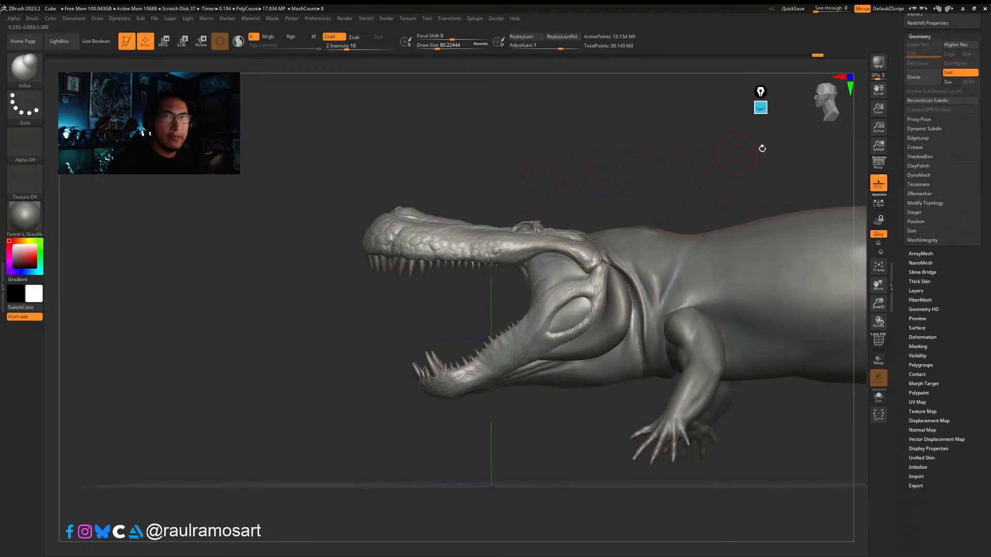
pyautogui.press('shift')
pyautogui.click(919, 174)
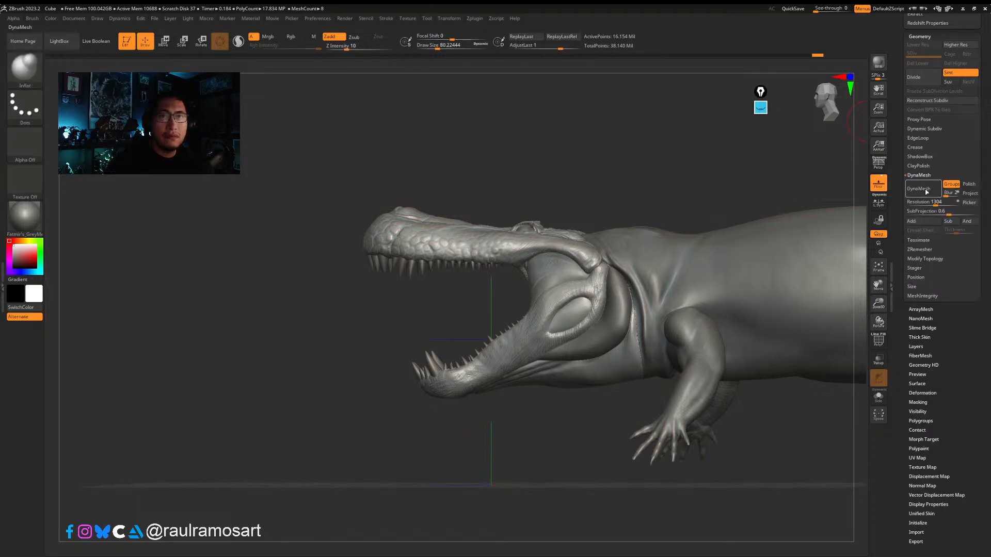
pyautogui.moveTo(665, 188); pyautogui.dragTo(687, 181)
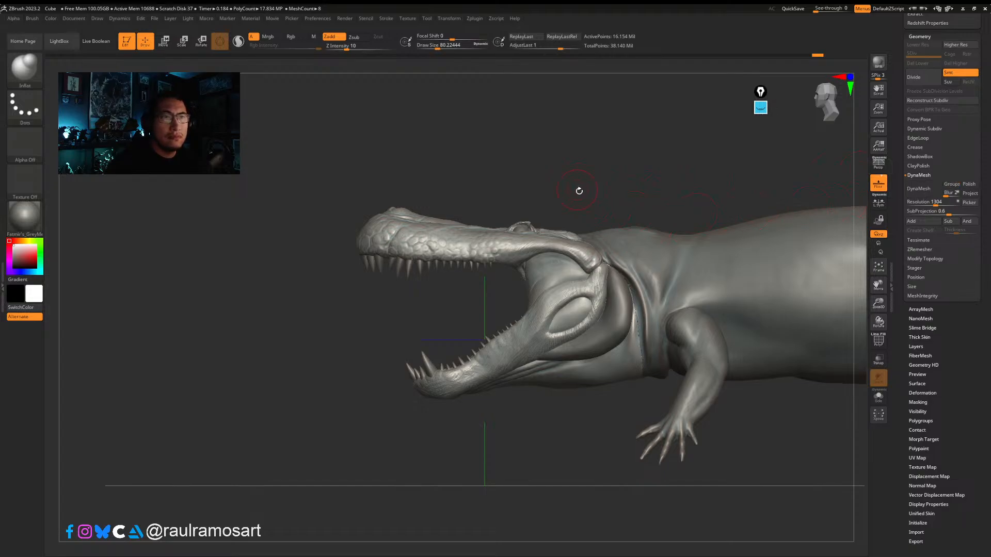
pyautogui.hotkey('shift', 'f')
pyautogui.keyDown('ctrl'); pyautogui.moveTo(591, 159); pyautogui.dragTo(619, 208); pyautogui.keyUp('ctrl')
pyautogui.hotkey('shift', 'f')
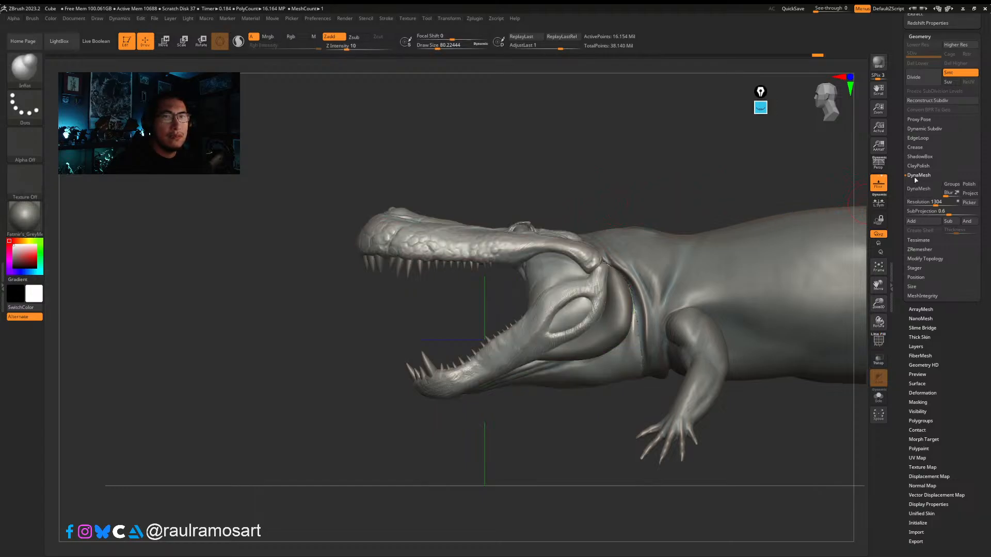
# Step: Remesh the crocodile mesh with DynaMesh at resolution 3120 and smooth the surface at the corner of its mouth
pyautogui.moveTo(935, 205); pyautogui.dragTo(947, 205)
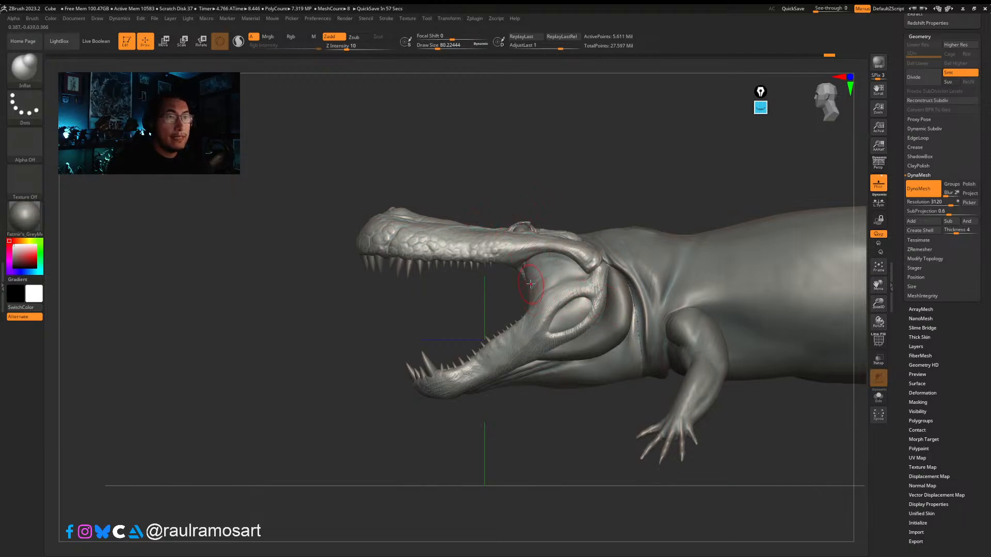
pyautogui.moveTo(548, 282)
pyautogui.keyDown('shift'); pyautogui.mouseDown()
pyautogui.moveTo(553, 256)
pyautogui.moveTo(543, 274)
pyautogui.mouseUp(); pyautogui.keyUp('shift')
pyautogui.press('b')
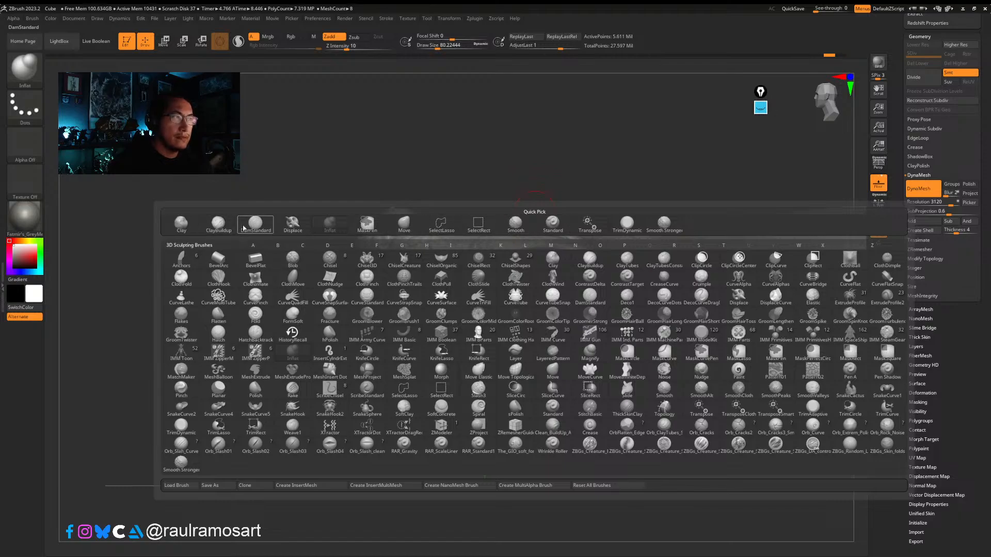
pyautogui.moveTo(572, 182)
pyautogui.mouseDown()
pyautogui.moveTo(586, 162)
pyautogui.moveTo(584, 178)
pyautogui.mouseUp()
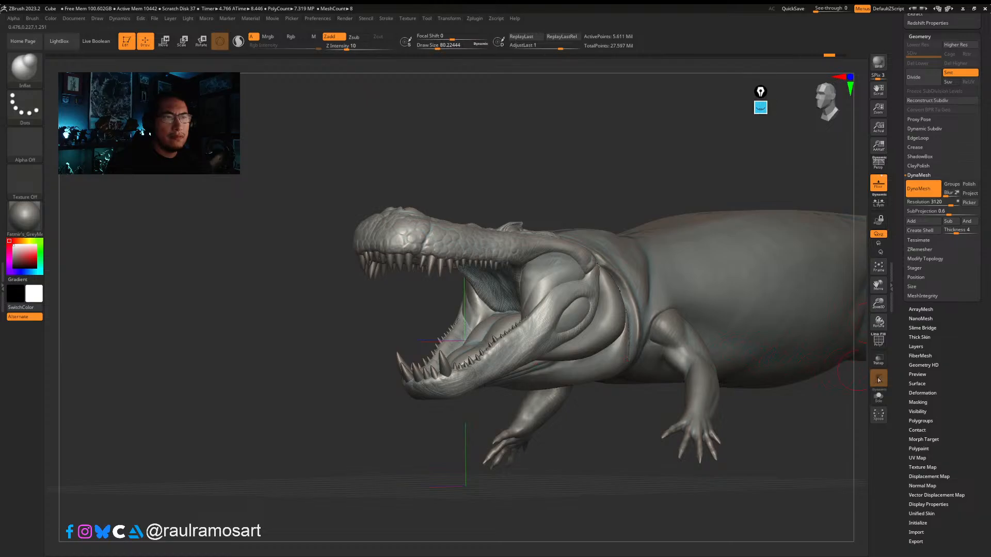
# Step: Isolate the head and smooth the neck opening's edge with a draw size of about 172, continuing over the lower-jaw folds at about 120
pyautogui.click(878, 396)
pyautogui.moveTo(628, 307); pyautogui.dragTo(602, 295)
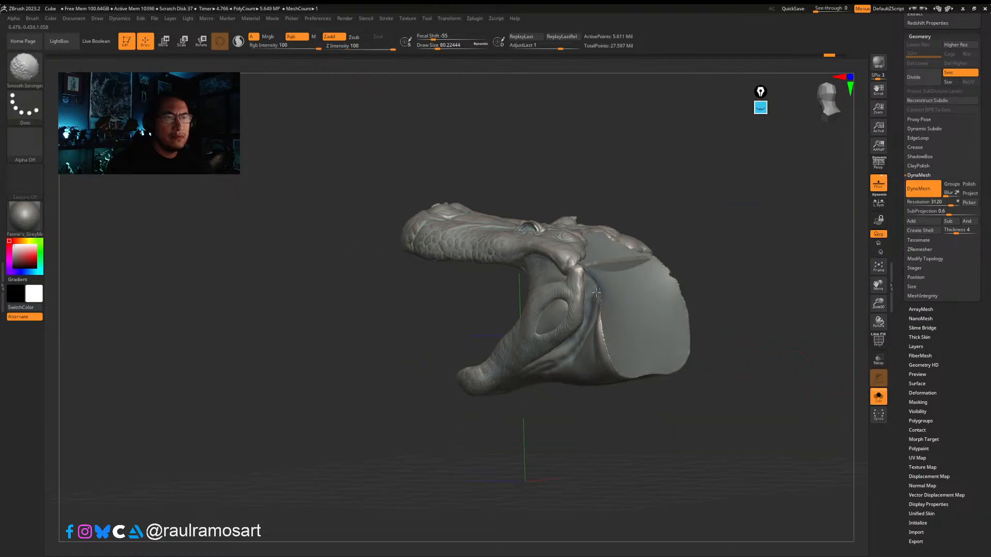
pyautogui.moveTo(606, 349)
pyautogui.keyDown('shift'); pyautogui.mouseDown()
pyautogui.moveTo(620, 370)
pyautogui.moveTo(609, 351)
pyautogui.mouseUp(); pyautogui.keyUp('shift')
pyautogui.press('s')
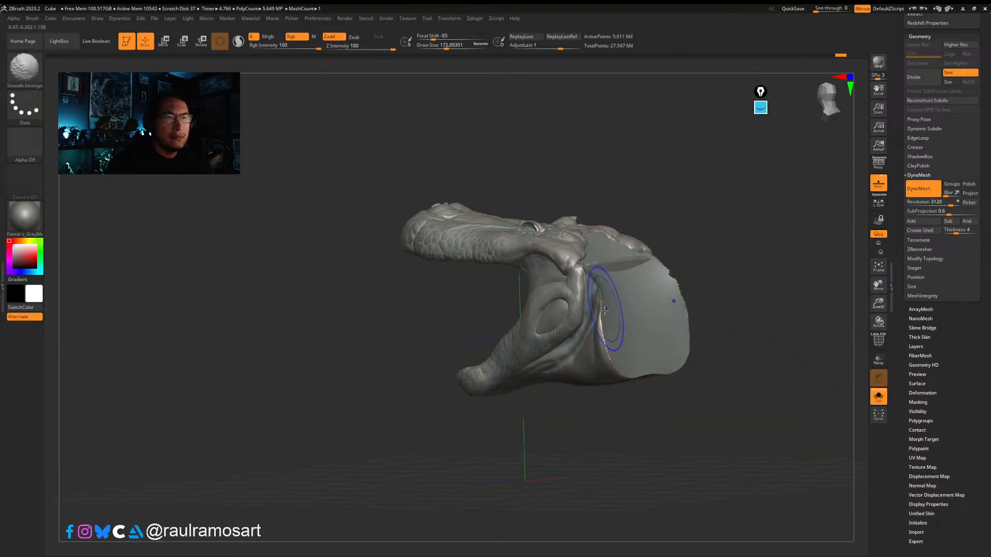
pyautogui.keyDown('shift'); pyautogui.moveTo(605, 308); pyautogui.dragTo(638, 376); pyautogui.keyUp('shift')
pyautogui.moveTo(604, 365); pyautogui.dragTo(602, 321, button='right')
pyautogui.press('s')
pyautogui.moveTo(577, 330); pyautogui.dragTo(568, 330)
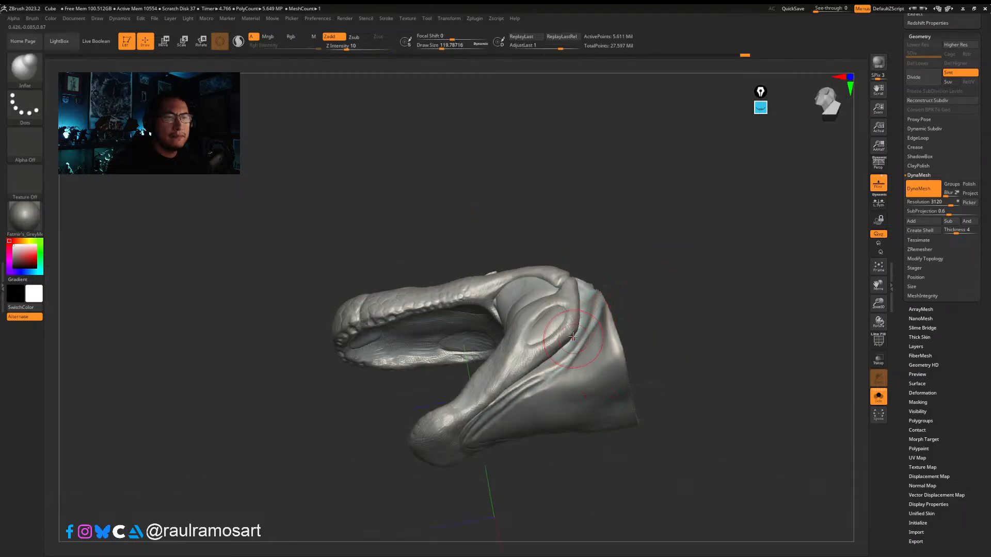
pyautogui.moveTo(569, 330); pyautogui.dragTo(586, 315, button='right')
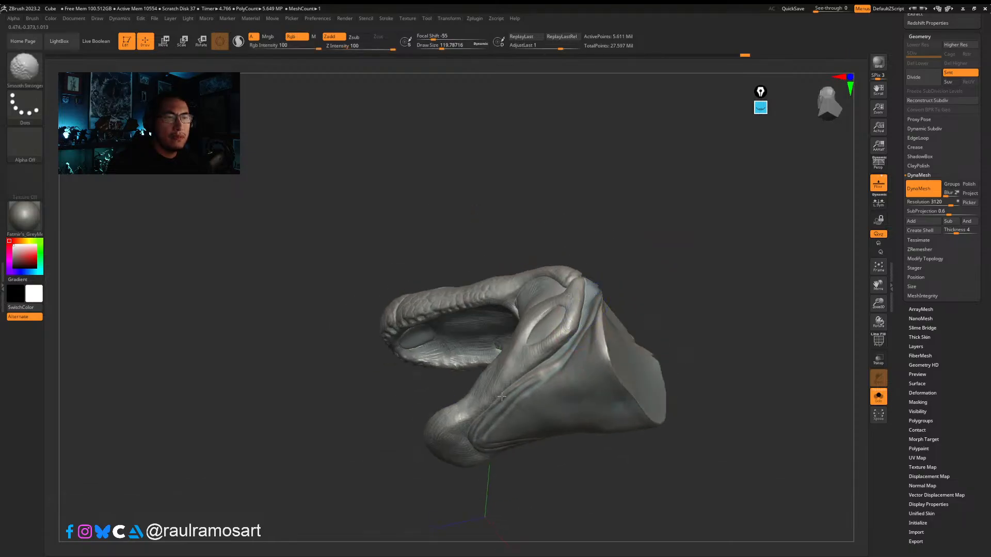
pyautogui.moveTo(501, 396)
pyautogui.mouseDown(button='right')
pyautogui.moveTo(536, 375)
pyautogui.moveTo(512, 400)
pyautogui.moveTo(494, 401)
pyautogui.moveTo(505, 344)
pyautogui.moveTo(498, 273)
pyautogui.moveTo(521, 259)
pyautogui.moveTo(567, 280)
pyautogui.moveTo(591, 203)
pyautogui.moveTo(531, 285)
pyautogui.moveTo(559, 286)
pyautogui.mouseUp(button='right')
# Step: Switch to the Inflat brush and work over the mouth interior, reducing the draw size to about 80
pyautogui.press('b')
pyautogui.press('i')
pyautogui.press('n')
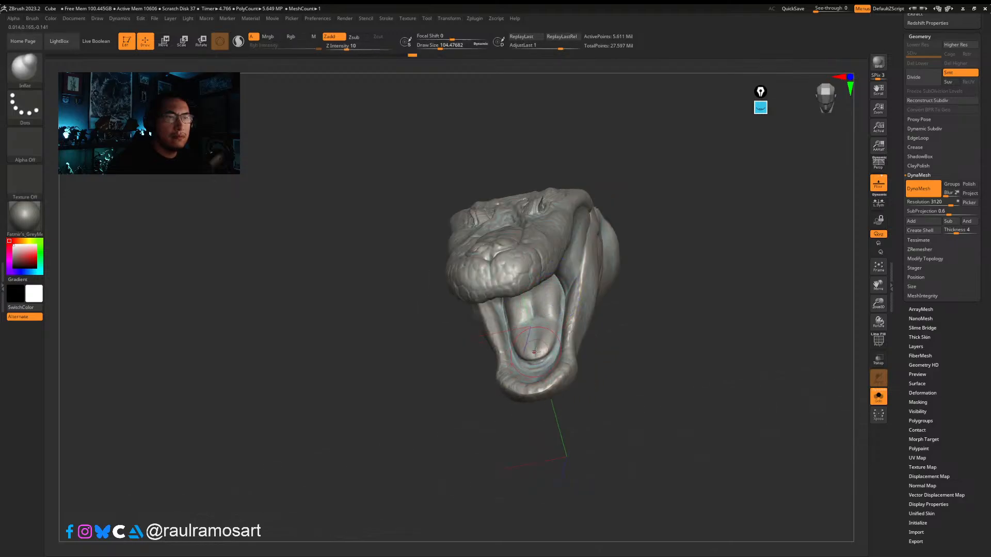
pyautogui.moveTo(557, 346); pyautogui.dragTo(469, 282, button='right')
pyautogui.press('s')
pyautogui.moveTo(469, 282); pyautogui.dragTo(471, 281)
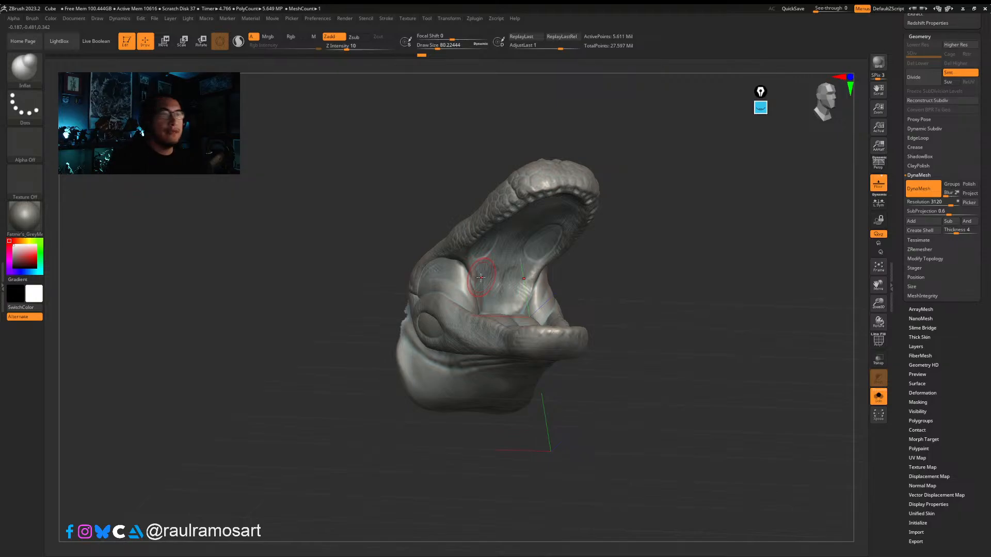
pyautogui.moveTo(481, 278)
pyautogui.mouseDown(button='right')
pyautogui.moveTo(549, 260)
pyautogui.moveTo(536, 242)
pyautogui.moveTo(516, 255)
pyautogui.mouseUp(button='right')
# Step: Smooth the creases around the eyes and the bumps at the back of the skull, using draw sizes of about 39 and 33
pyautogui.press('s')
pyautogui.moveTo(516, 256); pyautogui.dragTo(513, 253)
pyautogui.press('shift')
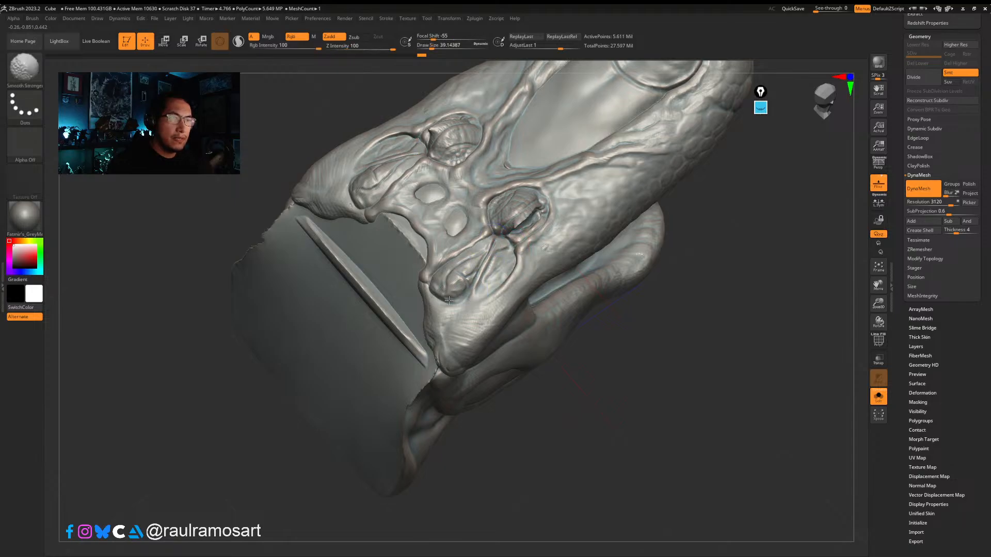
pyautogui.keyDown('shift'); pyautogui.moveTo(449, 300); pyautogui.dragTo(436, 267); pyautogui.keyUp('shift')
pyautogui.press('s')
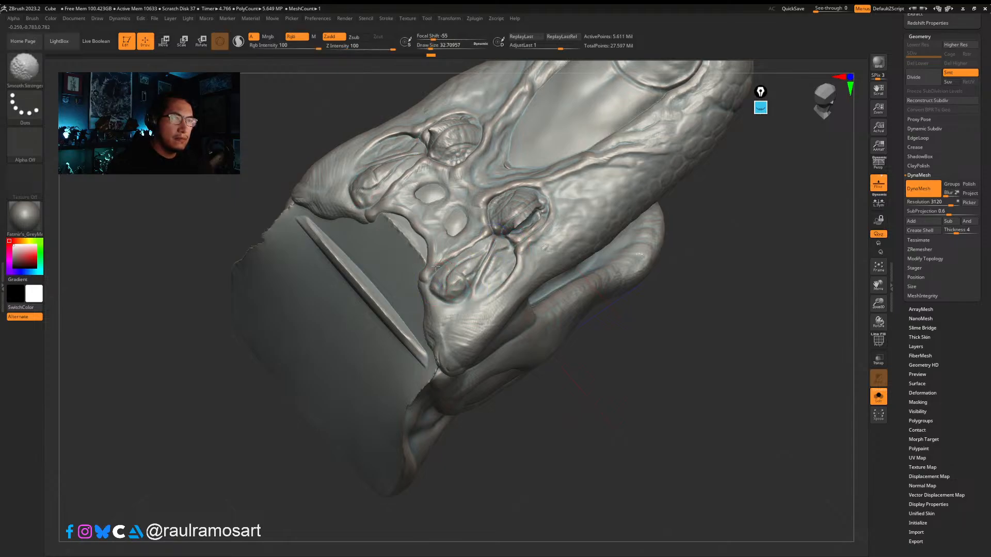
pyautogui.moveTo(504, 228)
pyautogui.mouseDown(button='right')
pyautogui.moveTo(504, 210)
pyautogui.moveTo(467, 183)
pyautogui.mouseUp(button='right')
pyautogui.moveTo(523, 187)
pyautogui.keyDown('shift'); pyautogui.mouseDown()
pyautogui.moveTo(537, 199)
pyautogui.moveTo(519, 243)
pyautogui.mouseUp(); pyautogui.keyUp('shift')
pyautogui.moveTo(542, 247); pyautogui.dragTo(544, 242, button='right')
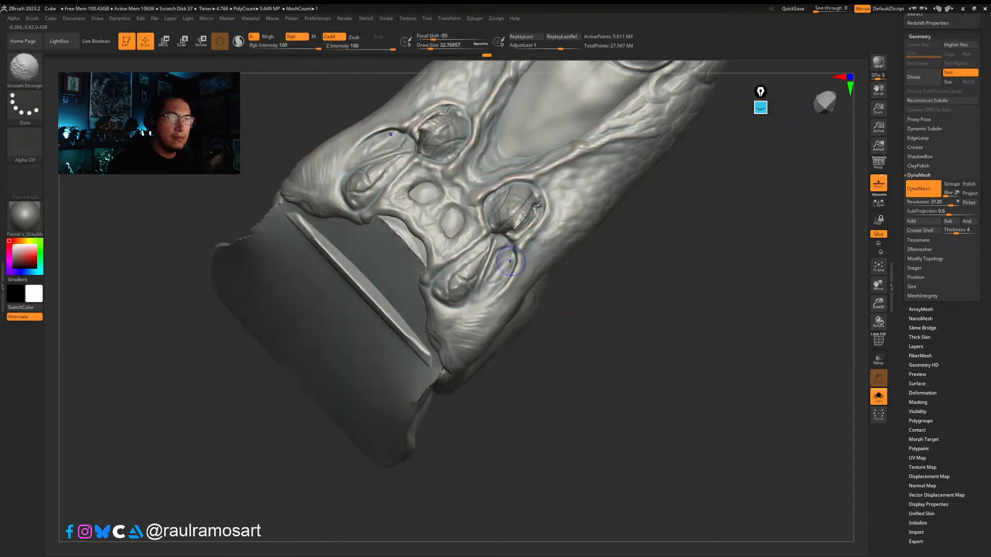
pyautogui.moveTo(442, 210)
pyautogui.keyDown('shift'); pyautogui.mouseDown()
pyautogui.moveTo(431, 188)
pyautogui.moveTo(460, 216)
pyautogui.mouseUp(); pyautogui.keyUp('shift')
# Step: Smooth the oval recess at the front of the palate and blend it in with the ClayBuildup brush at a draw size of about 62
pyautogui.moveTo(462, 178)
pyautogui.mouseDown(button='right')
pyautogui.moveTo(485, 242)
pyautogui.moveTo(607, 201)
pyautogui.moveTo(591, 193)
pyautogui.moveTo(574, 150)
pyautogui.mouseUp(button='right')
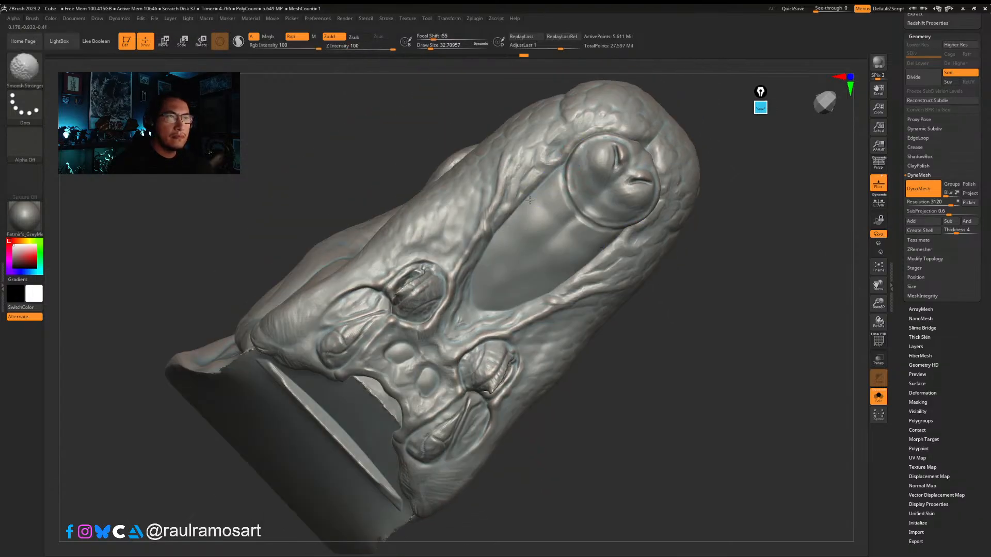
pyautogui.moveTo(642, 210)
pyautogui.mouseDown(button='right')
pyautogui.moveTo(646, 153)
pyautogui.moveTo(618, 275)
pyautogui.mouseUp(button='right')
pyautogui.moveTo(653, 225); pyautogui.dragTo(640, 217, button='right')
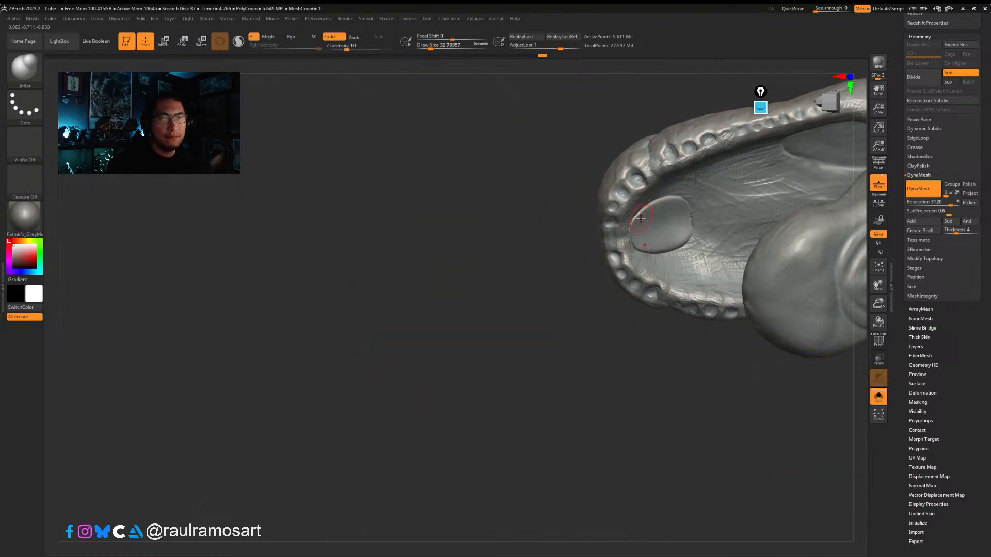
pyautogui.press('shift')
pyautogui.press('b')
pyautogui.press('b')
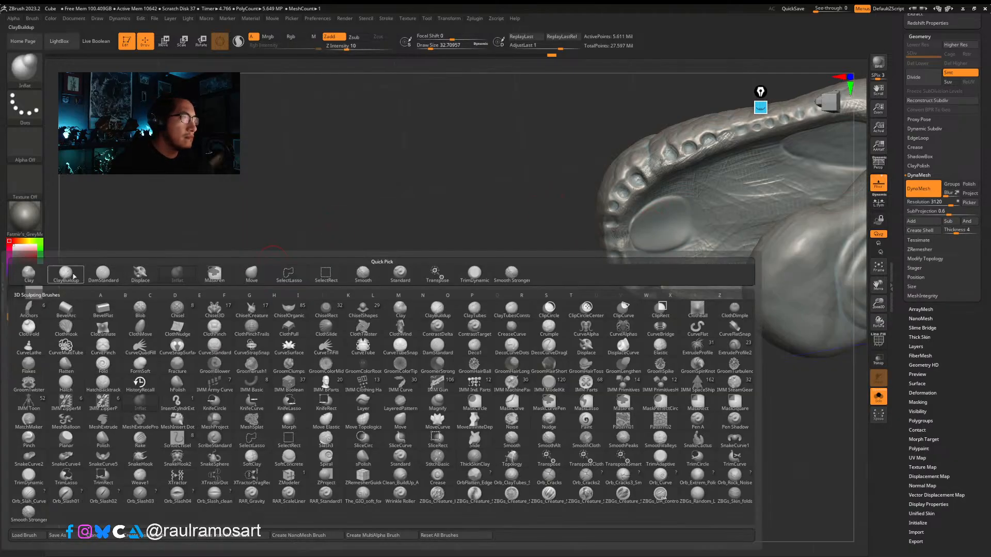
pyautogui.click(65, 273)
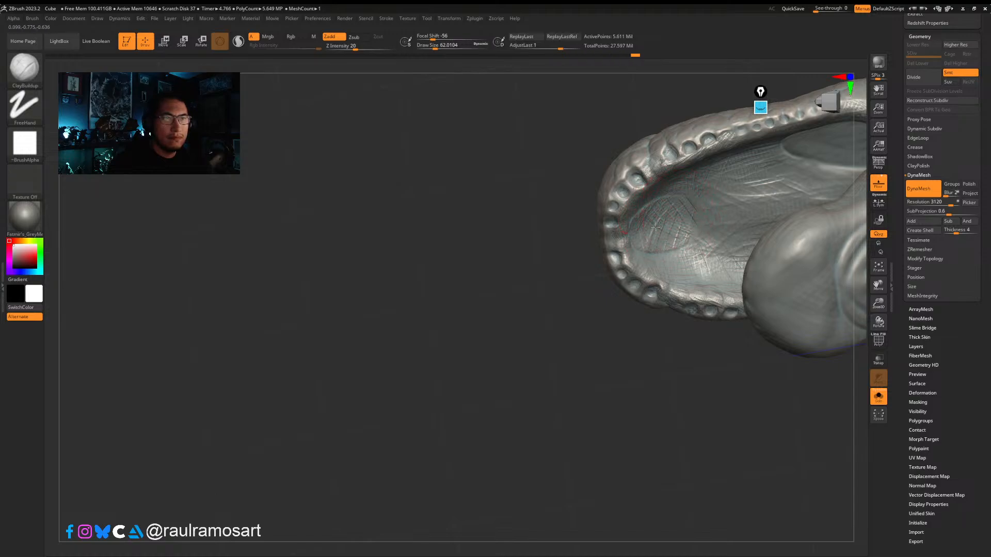
# Step: End the head's isolation and return to a side view of the whole crocodile
pyautogui.moveTo(691, 233)
pyautogui.mouseDown(button='right')
pyautogui.moveTo(650, 241)
pyautogui.moveTo(676, 463)
pyautogui.moveTo(746, 449)
pyautogui.moveTo(762, 427)
pyautogui.mouseUp(button='right')
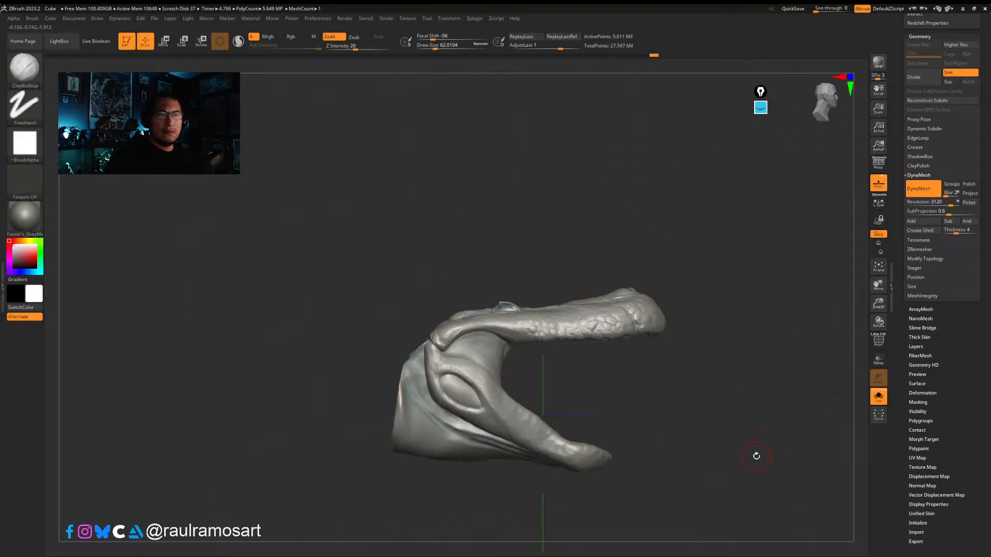
pyautogui.click(884, 401)
pyautogui.moveTo(707, 393)
pyautogui.mouseDown(button='right')
pyautogui.moveTo(676, 397)
pyautogui.moveTo(471, 278)
pyautogui.mouseUp(button='right')
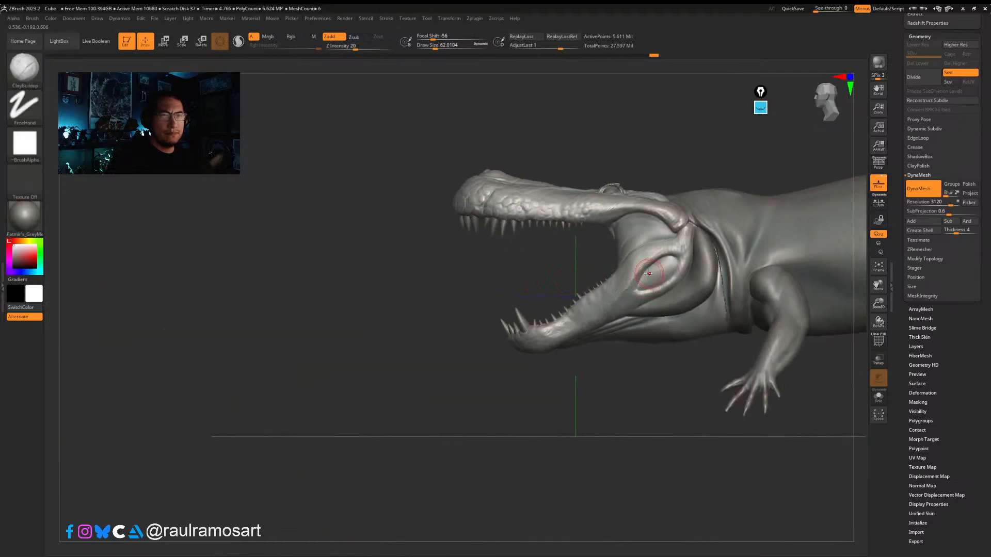
pyautogui.moveTo(648, 274)
pyautogui.mouseDown(button='right')
pyautogui.moveTo(654, 258)
pyautogui.moveTo(636, 274)
pyautogui.moveTo(645, 320)
pyautogui.moveTo(619, 361)
pyautogui.moveTo(665, 405)
pyautogui.moveTo(637, 312)
pyautogui.mouseUp(button='right')
# Step: Reshape the throat and lower jaw with the Move brush, using a draw size of about 239 and a smaller one of about 97
pyautogui.press('b')
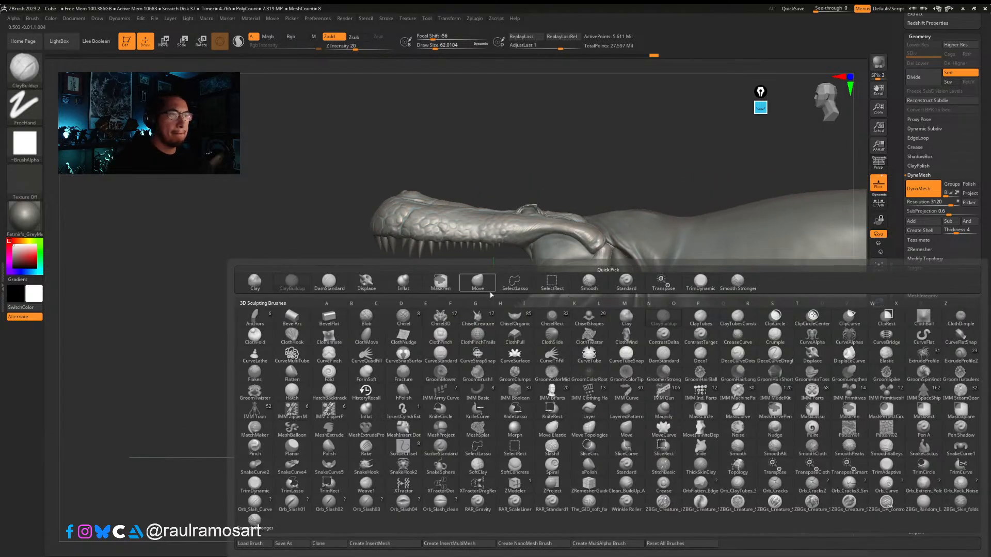
pyautogui.press('m')
pyautogui.press('v')
pyautogui.press('s')
pyautogui.moveTo(652, 285); pyautogui.dragTo(640, 340)
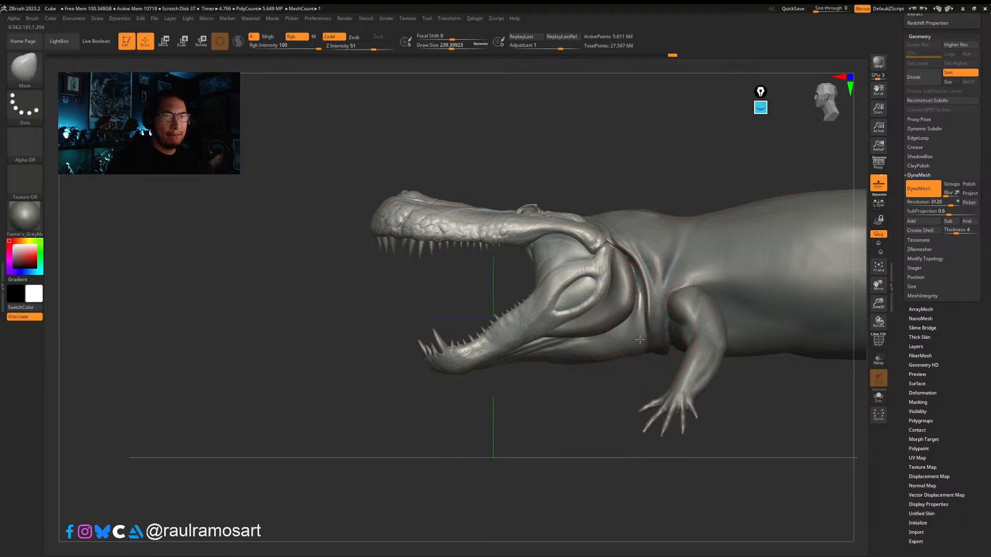
pyautogui.moveTo(559, 381)
pyautogui.mouseDown()
pyautogui.moveTo(560, 398)
pyautogui.moveTo(569, 356)
pyautogui.mouseUp()
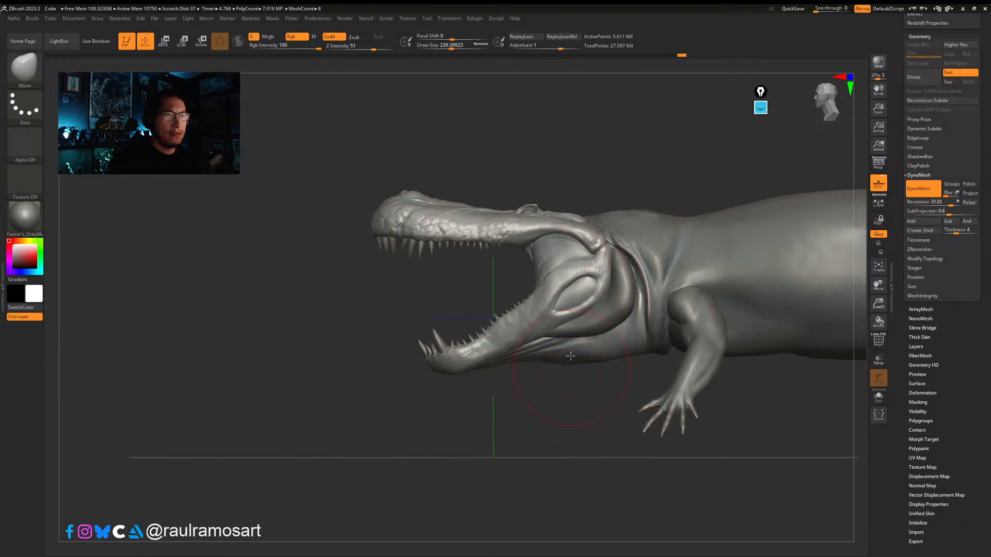
pyautogui.press('s')
pyautogui.moveTo(512, 314); pyautogui.dragTo(497, 321)
pyautogui.moveTo(497, 321)
pyautogui.mouseDown(button='right')
pyautogui.moveTo(521, 341)
pyautogui.moveTo(504, 340)
pyautogui.mouseUp(button='right')
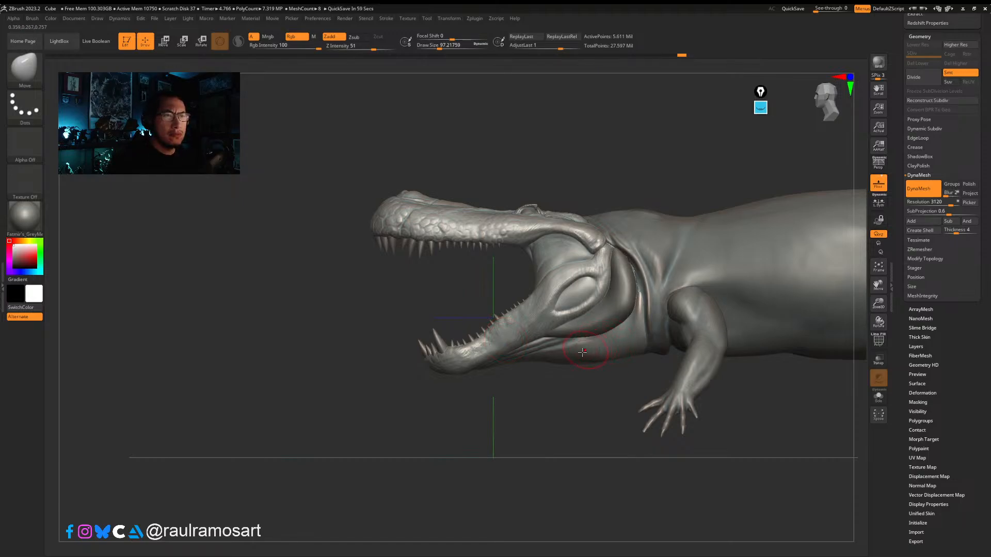
# Step: Mask the lower jaw with the MaskLasso brush and invert the mask so only the jaw stays editable
pyautogui.hotkey('ctrl', 'b')
pyautogui.press('m')
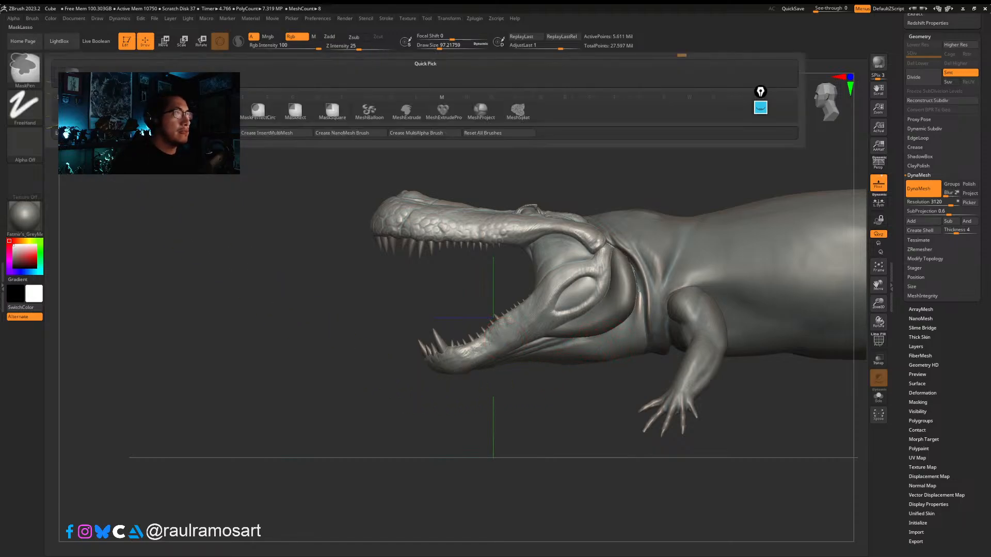
pyautogui.press('l')
pyautogui.moveTo(418, 402)
pyautogui.keyDown('ctrl'); pyautogui.mouseDown()
pyautogui.moveTo(493, 405)
pyautogui.moveTo(627, 276)
pyautogui.moveTo(616, 247)
pyautogui.mouseUp(); pyautogui.keyUp('ctrl')
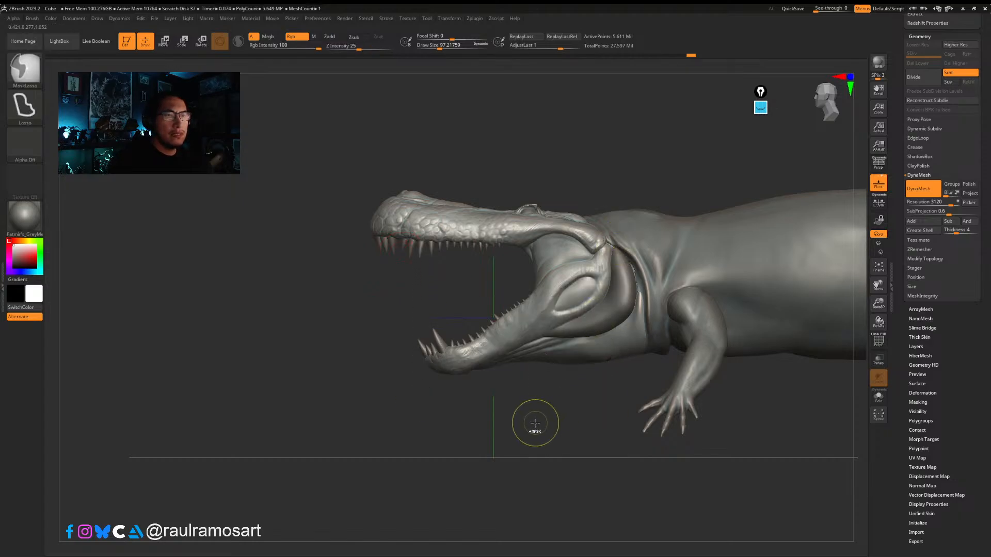
pyautogui.moveTo(550, 424)
pyautogui.keyDown('ctrl'); pyautogui.mouseDown()
pyautogui.moveTo(609, 300)
pyautogui.moveTo(617, 243)
pyautogui.moveTo(510, 289)
pyautogui.moveTo(376, 442)
pyautogui.moveTo(439, 434)
pyautogui.mouseUp(); pyautogui.keyUp('ctrl')
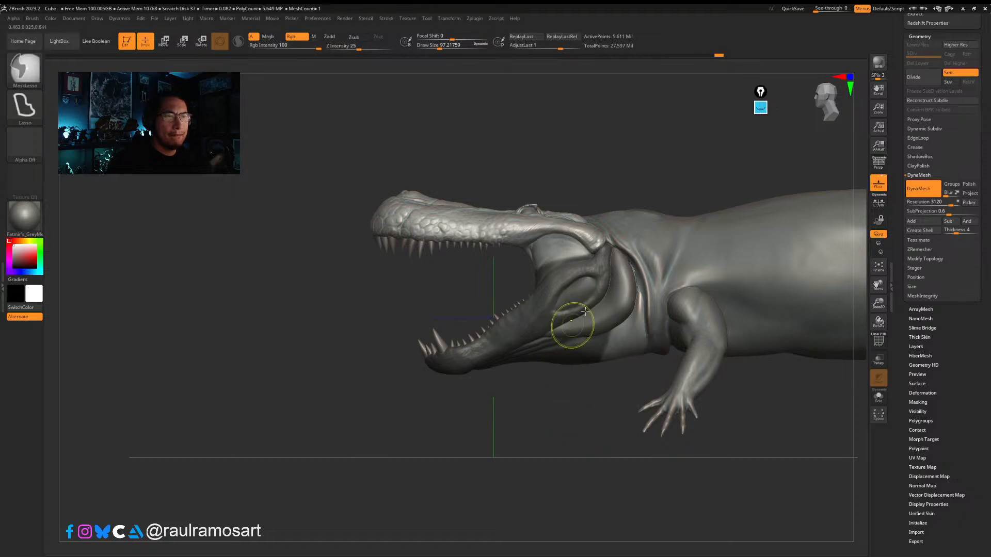
pyautogui.keyDown('ctrl'); pyautogui.click(553, 408); pyautogui.keyUp('ctrl')
# Step: Place the transform gizmo on the jaw hinge, rotate the lower jaw closed and reset the gizmo's orientation
pyautogui.press('w')
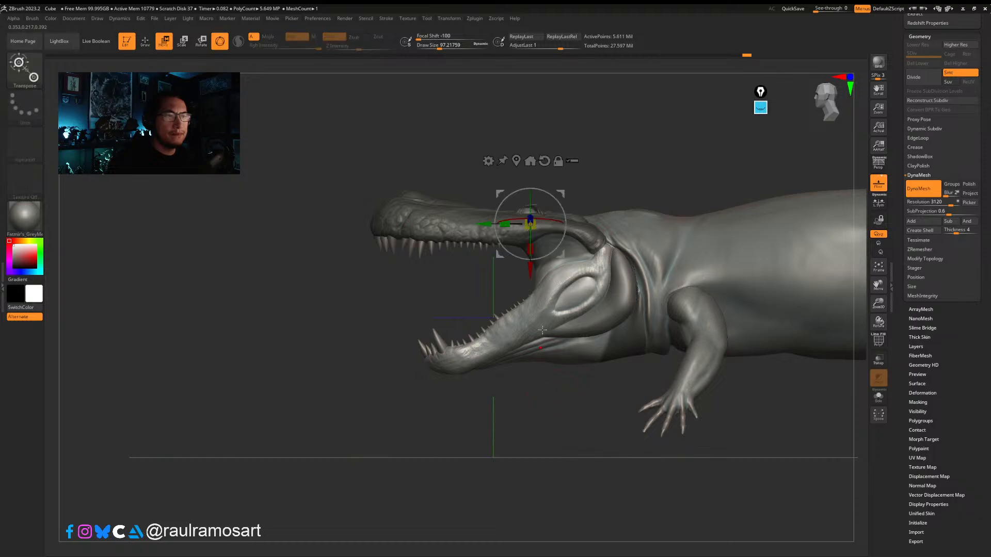
pyautogui.keyDown('alt'); pyautogui.moveTo(560, 195); pyautogui.dragTo(642, 268); pyautogui.keyUp('alt')
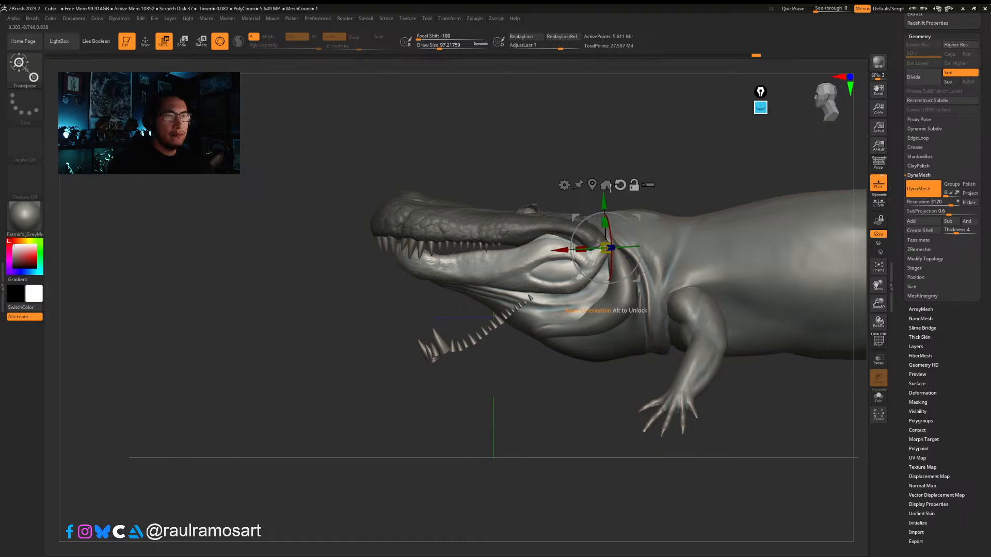
pyautogui.click(620, 186)
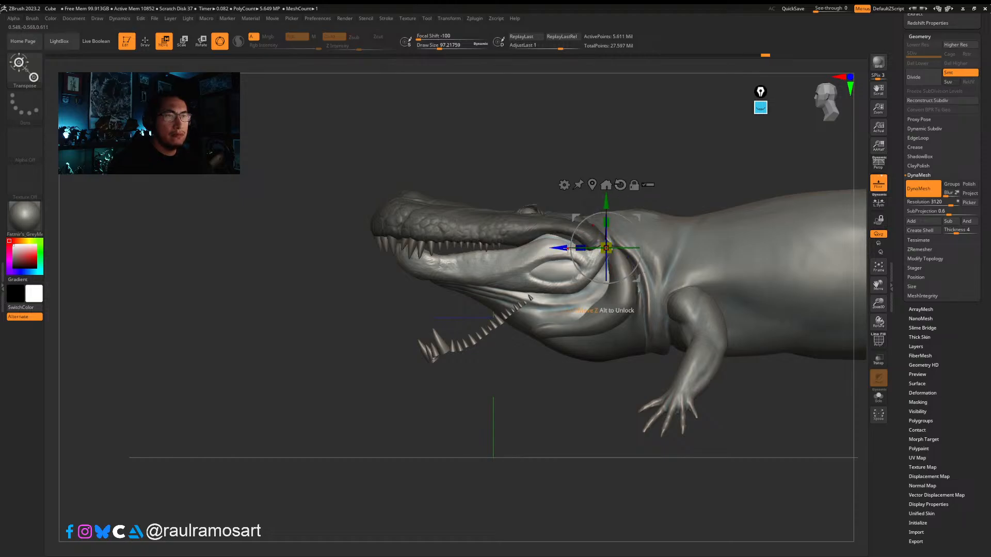
pyautogui.moveTo(574, 246); pyautogui.dragTo(573, 242)
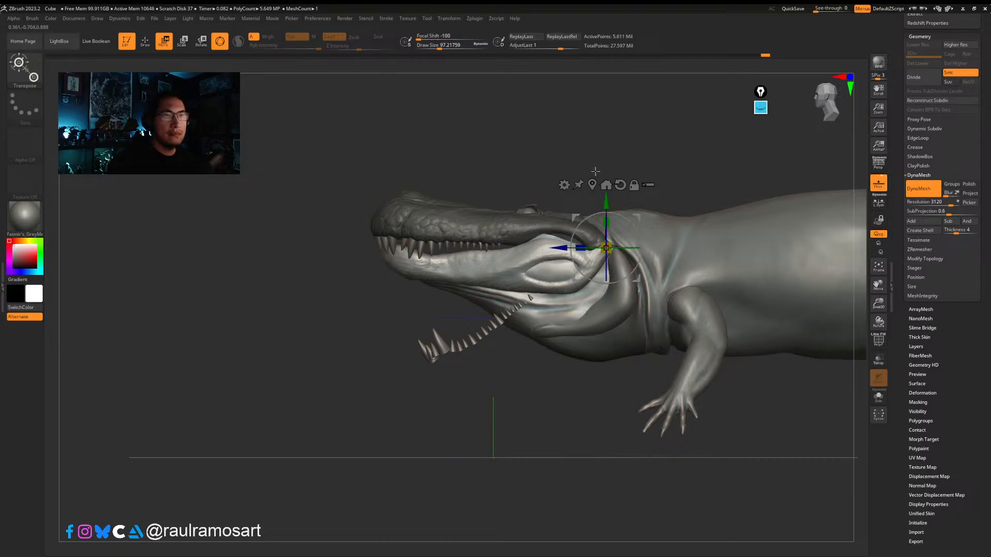
# Step: Try rotating the lower jaw back open by 30 degrees, and undo the jaw transformations
pyautogui.moveTo(640, 233); pyautogui.dragTo(628, 214)
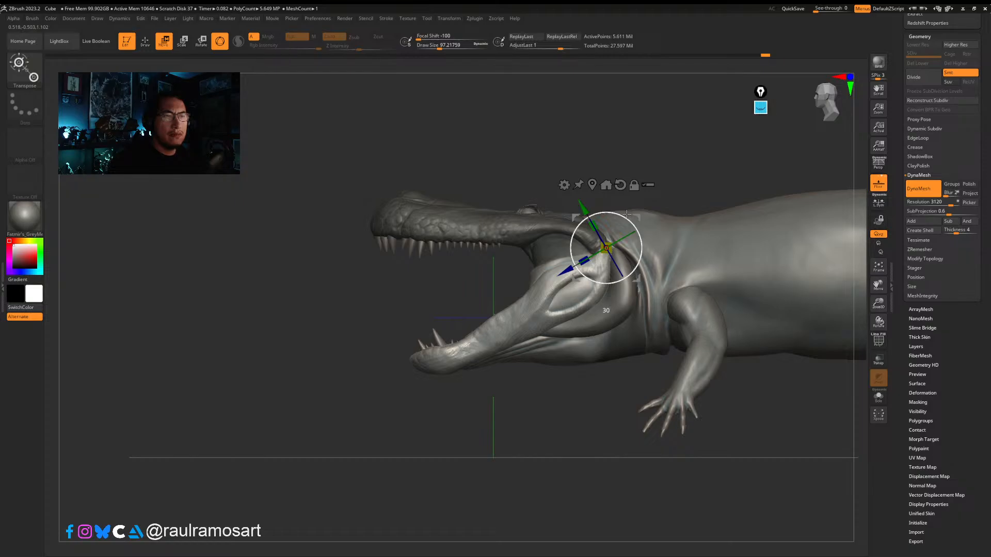
pyautogui.moveTo(626, 213); pyautogui.dragTo(627, 213)
pyautogui.press('q')
pyautogui.moveTo(542, 284)
pyautogui.mouseDown(button='right')
pyautogui.moveTo(595, 275)
pyautogui.moveTo(581, 249)
pyautogui.mouseUp(button='right')
pyautogui.moveTo(538, 273)
pyautogui.mouseDown(button='right')
pyautogui.moveTo(528, 273)
pyautogui.moveTo(594, 287)
pyautogui.moveTo(544, 297)
pyautogui.mouseUp(button='right')
pyautogui.hotkey('ctrl', 'z')
pyautogui.hotkey('ctrl', 'z')
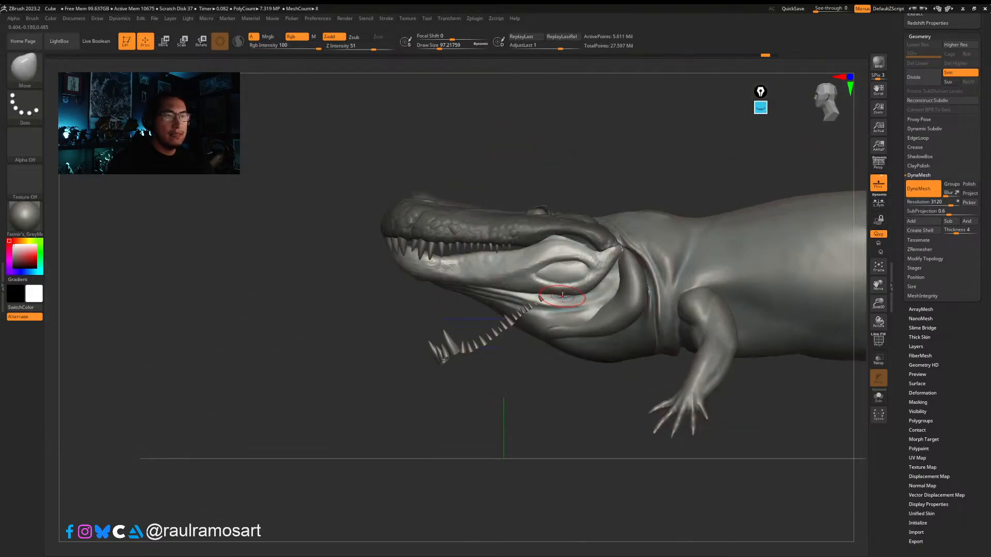
pyautogui.press('ctrl')
pyautogui.press('ctrl')
pyautogui.press('ctrl')
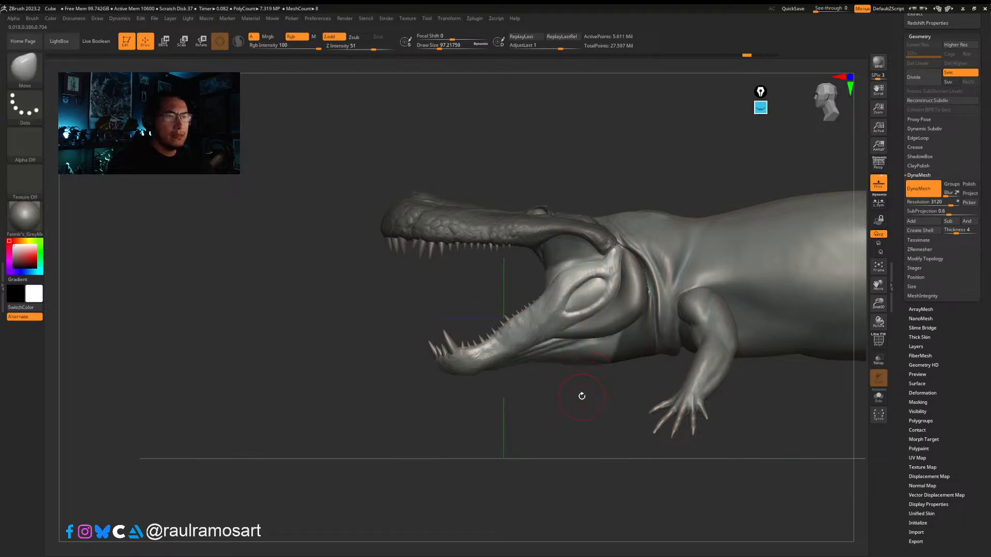
# Step: Rotate the masked crocodile's lower jaw closed by about 31.7 degrees around its hinge and reset the gizmo's orientation
pyautogui.press('w')
pyautogui.moveTo(646, 225); pyautogui.dragTo(652, 254)
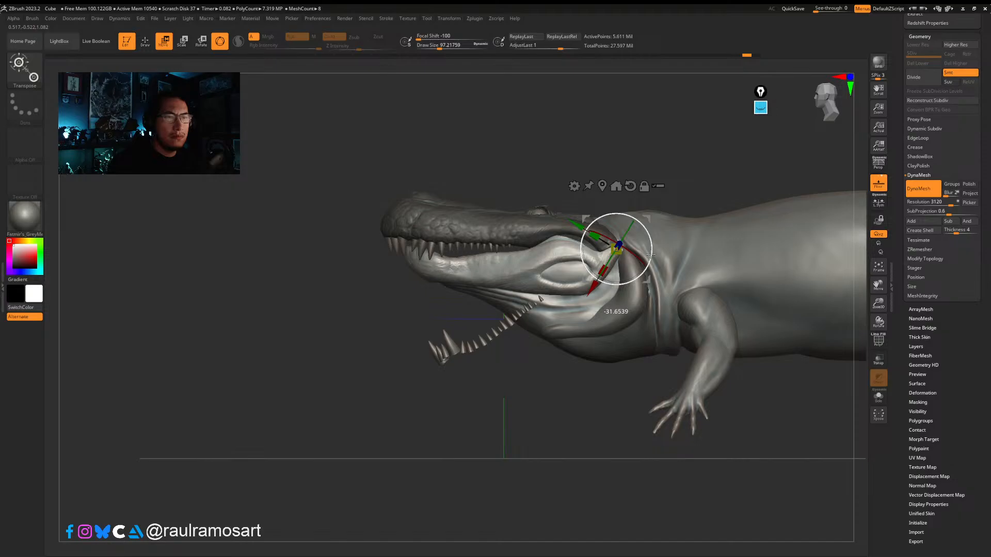
pyautogui.moveTo(651, 254); pyautogui.dragTo(652, 254)
pyautogui.keyDown('alt'); pyautogui.click(630, 186); pyautogui.keyUp('alt')
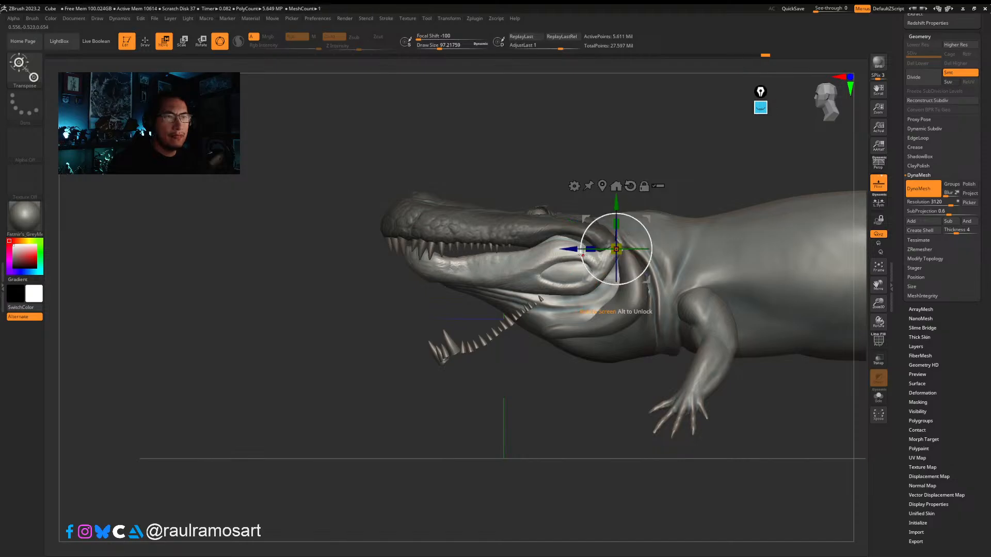
# Step: Rotate the lower jaw back open by about 31.4 degrees and clear the mask
pyautogui.moveTo(583, 251); pyautogui.dragTo(588, 247)
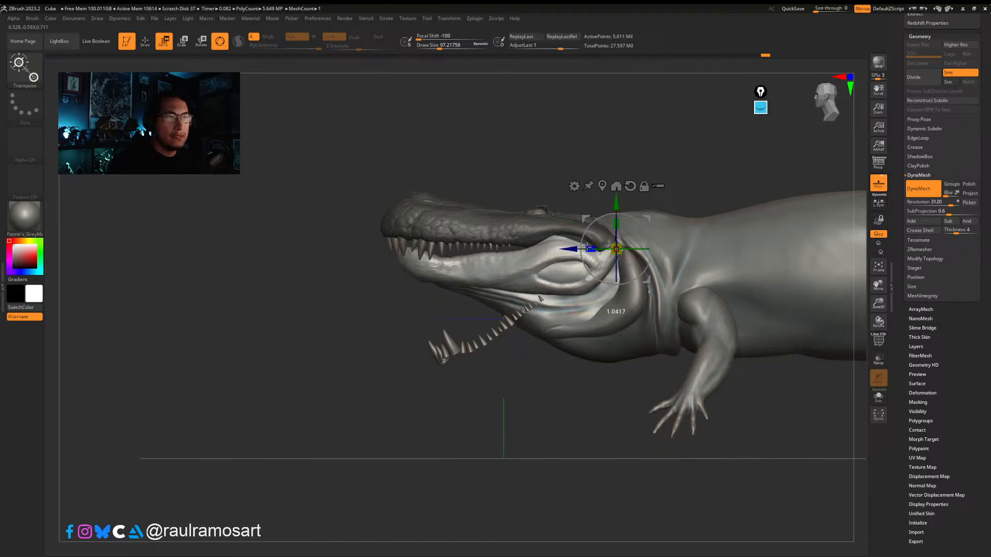
pyautogui.moveTo(648, 234); pyautogui.dragTo(637, 218)
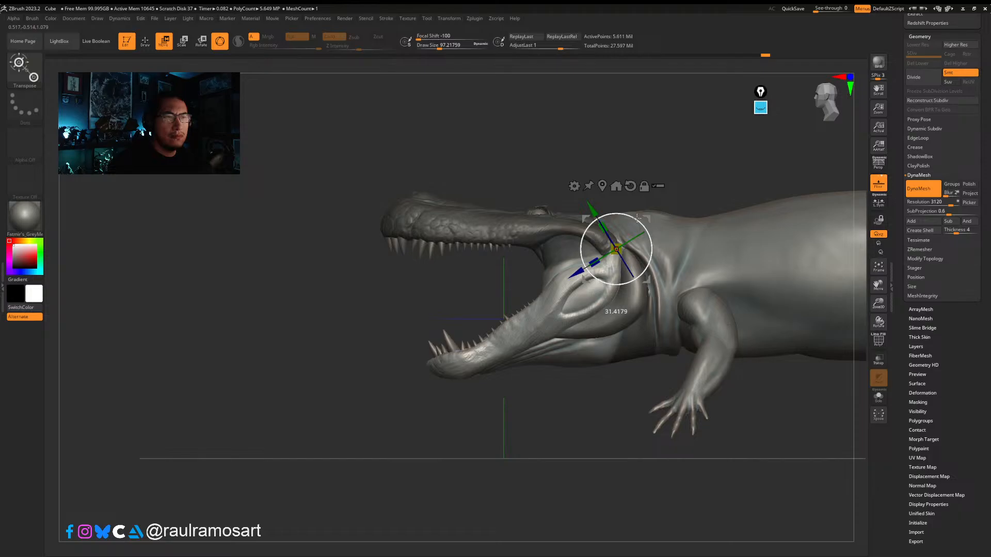
pyautogui.moveTo(637, 217); pyautogui.dragTo(637, 217)
pyautogui.press('q')
pyautogui.keyDown('ctrl'); pyautogui.moveTo(642, 162); pyautogui.dragTo(652, 173); pyautogui.keyUp('ctrl')
# Step: Select the lower teeth and move them forward along the open lower jaw so they fit its rim
pyautogui.moveTo(570, 334); pyautogui.dragTo(558, 290, button='right')
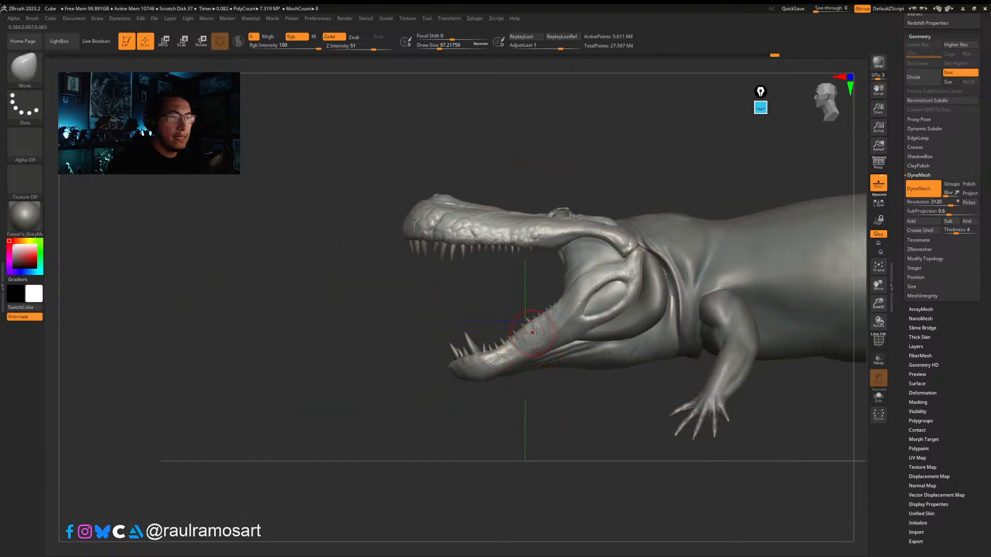
pyautogui.keyDown('alt'); pyautogui.click(468, 349); pyautogui.keyUp('alt')
pyautogui.press('w')
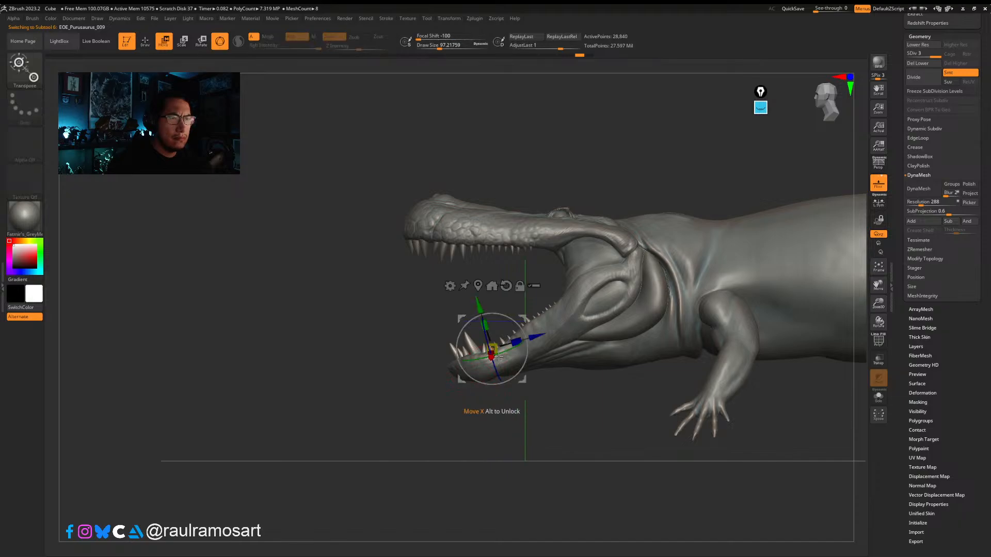
pyautogui.moveTo(537, 334); pyautogui.dragTo(524, 340)
pyautogui.press('q')
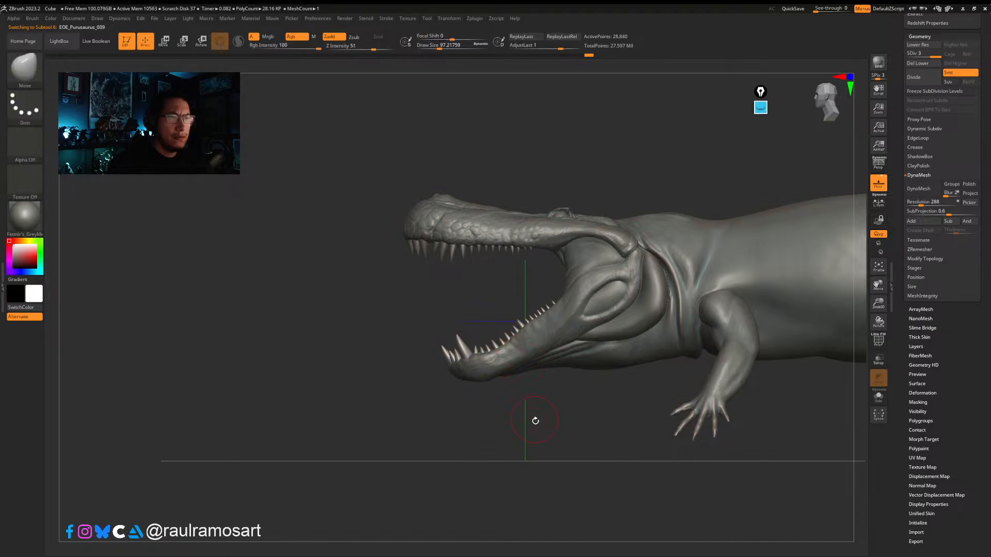
pyautogui.moveTo(535, 421)
pyautogui.mouseDown()
pyautogui.moveTo(549, 426)
pyautogui.moveTo(535, 442)
pyautogui.mouseUp()
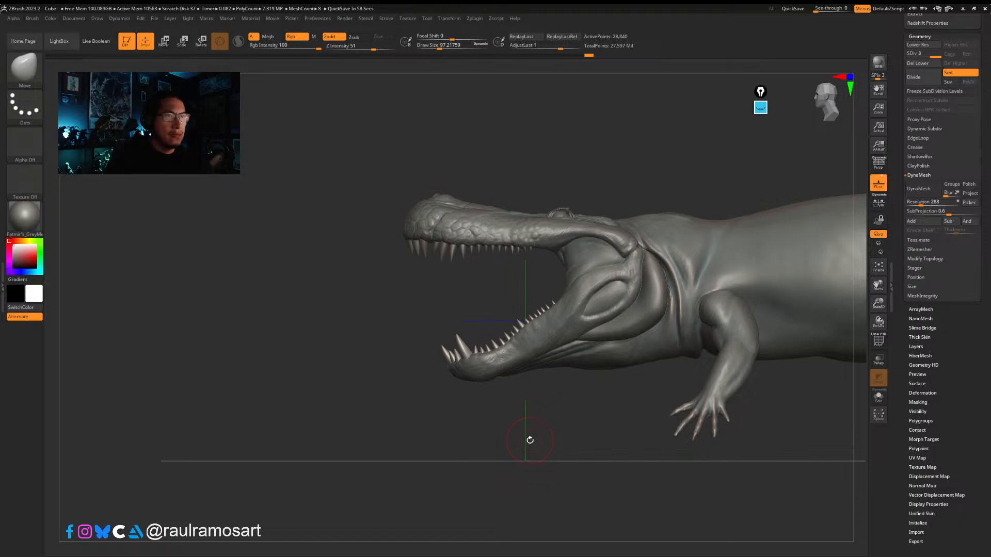
pyautogui.press('w')
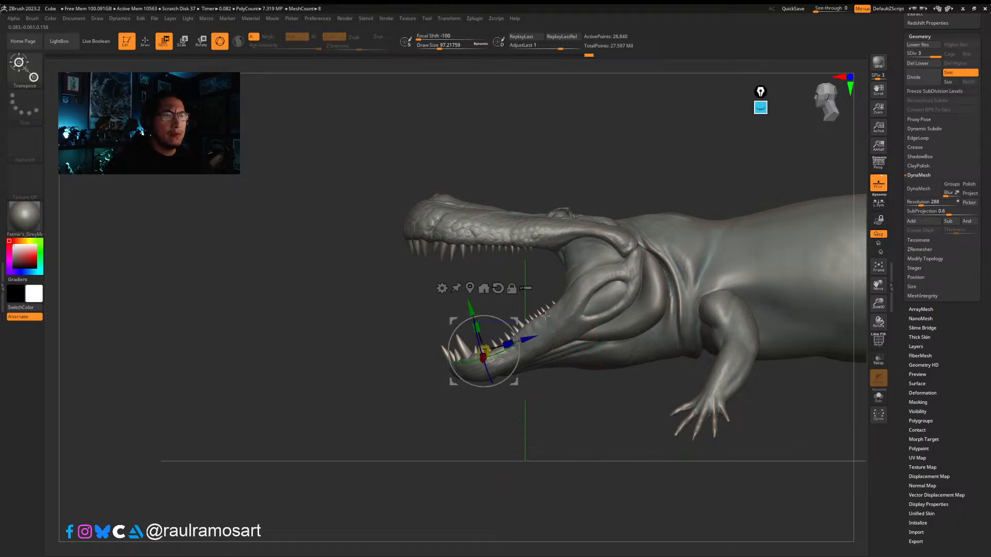
# Step: Select the head mesh and build up the back of the mouth with the ClayBuildup brush at draw sizes of about 62 and 71
pyautogui.keyDown('alt'); pyautogui.click(573, 316); pyautogui.keyUp('alt')
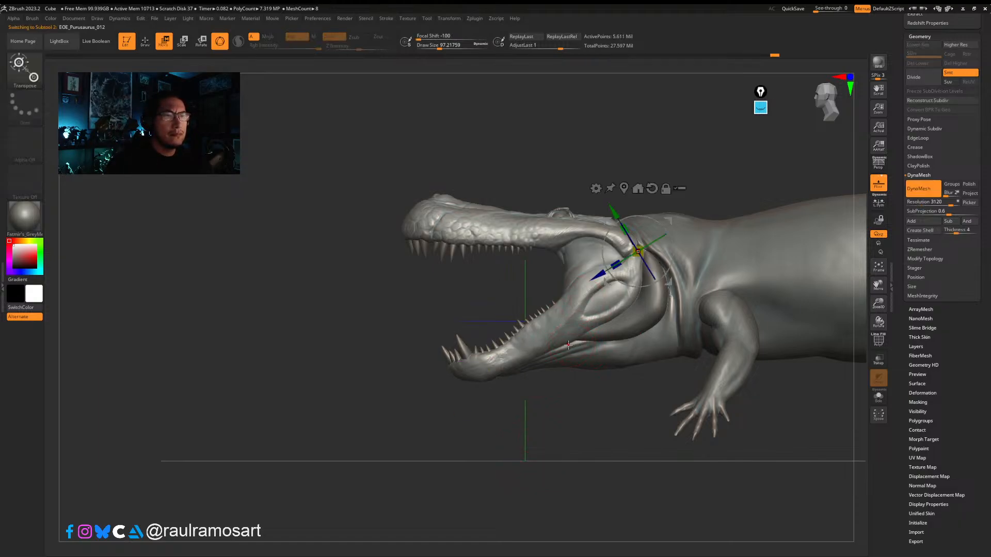
pyautogui.moveTo(608, 394)
pyautogui.keyDown('ctrl'); pyautogui.mouseDown(button='right')
pyautogui.moveTo(571, 329)
pyautogui.moveTo(571, 338)
pyautogui.mouseUp(button='right'); pyautogui.keyUp('ctrl')
pyautogui.moveTo(630, 332)
pyautogui.keyDown('ctrl'); pyautogui.mouseDown(button='right')
pyautogui.moveTo(674, 458)
pyautogui.moveTo(624, 400)
pyautogui.mouseUp(button='right'); pyautogui.keyUp('ctrl')
pyautogui.press('q')
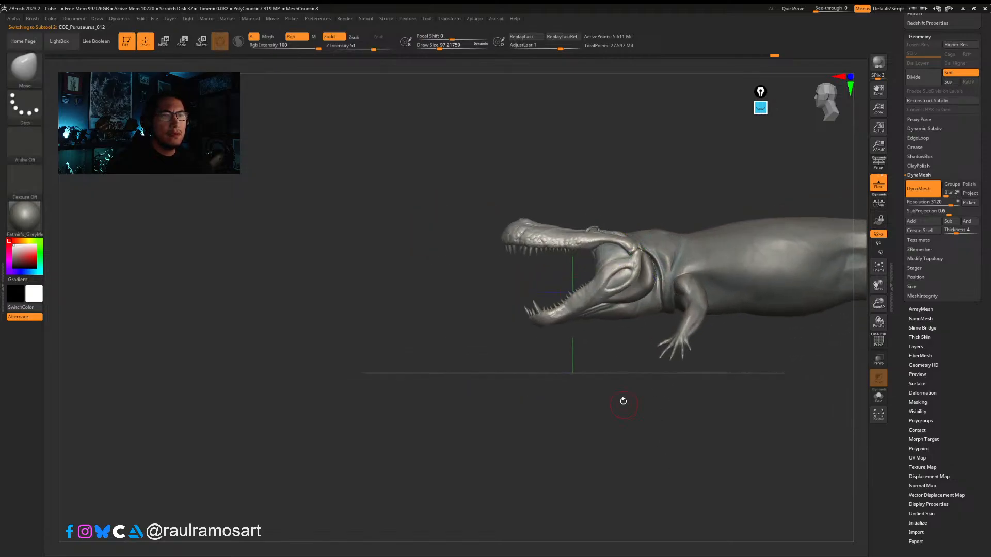
pyautogui.moveTo(604, 291)
pyautogui.keyDown('ctrl'); pyautogui.mouseDown(button='right')
pyautogui.moveTo(575, 316)
pyautogui.moveTo(640, 325)
pyautogui.moveTo(583, 327)
pyautogui.mouseUp(button='right'); pyautogui.keyUp('ctrl')
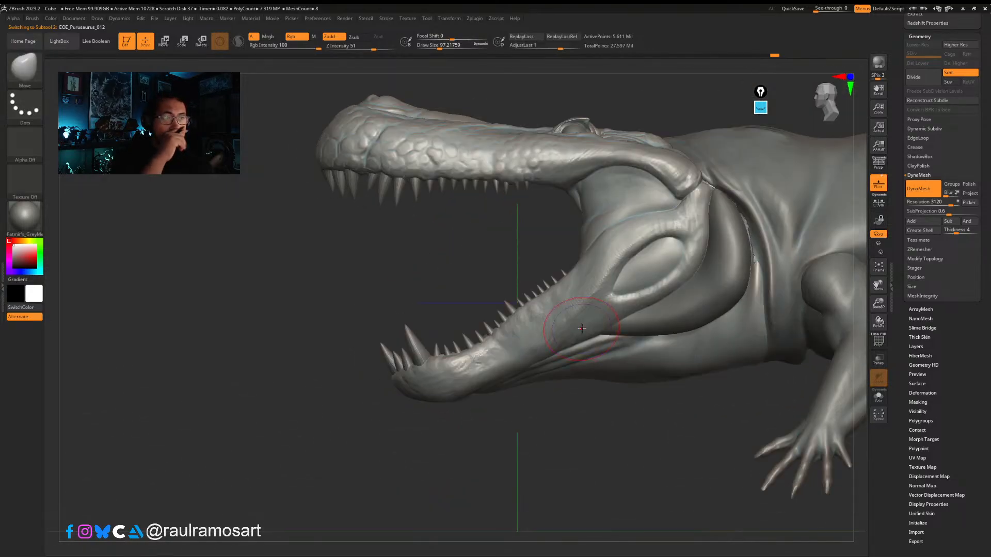
pyautogui.moveTo(577, 232)
pyautogui.mouseDown(button='right')
pyautogui.moveTo(618, 211)
pyautogui.moveTo(552, 221)
pyautogui.mouseUp(button='right')
pyautogui.press('b')
pyautogui.press('c')
pyautogui.press('b')
pyautogui.press('s')
pyautogui.moveTo(552, 221); pyautogui.dragTo(545, 221)
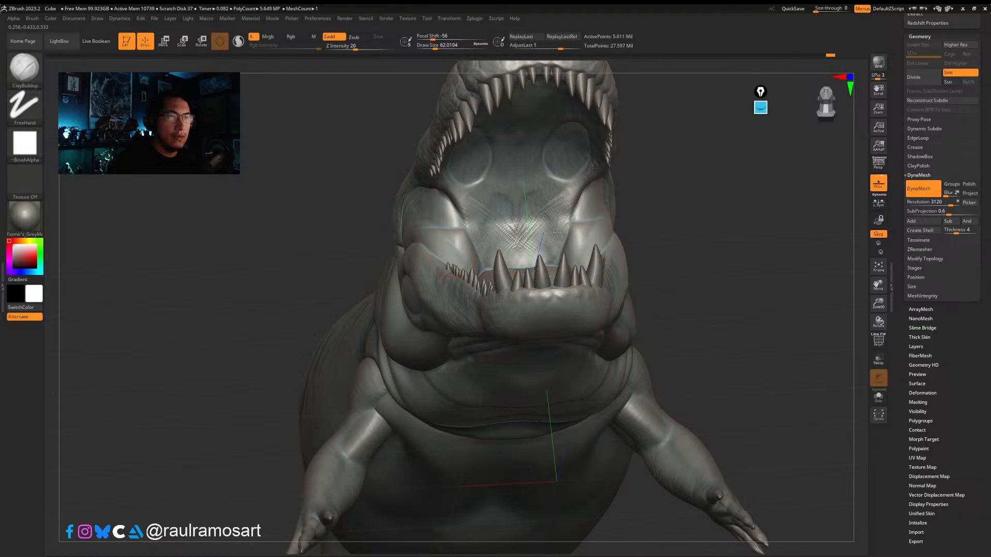
pyautogui.moveTo(557, 232); pyautogui.dragTo(518, 216, button='right')
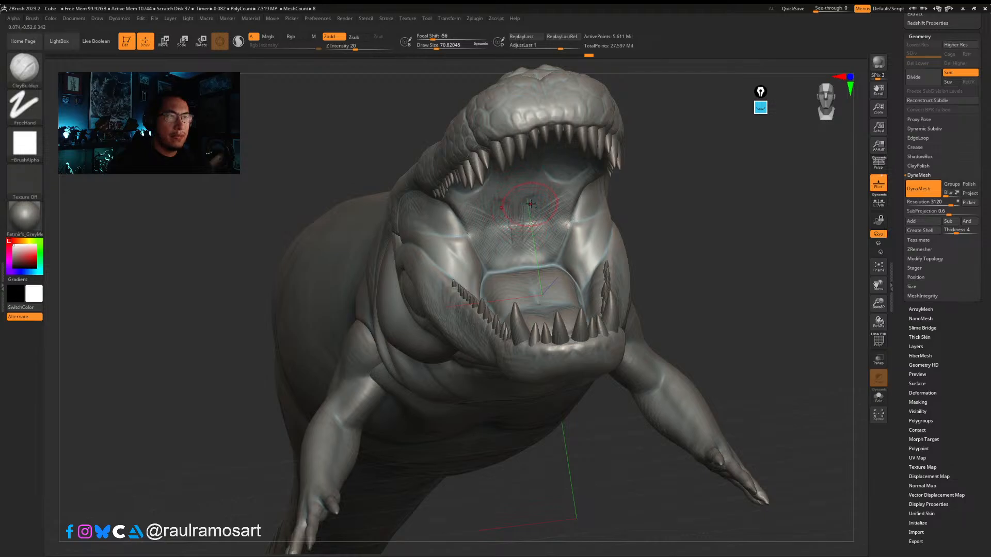
pyautogui.moveTo(530, 204); pyautogui.dragTo(531, 258)
# Step: Check the head's polygroup colouring and build up the cheek muscles inside both mouth corners with ClayBuildup strokes
pyautogui.hotkey('shift', 'f')
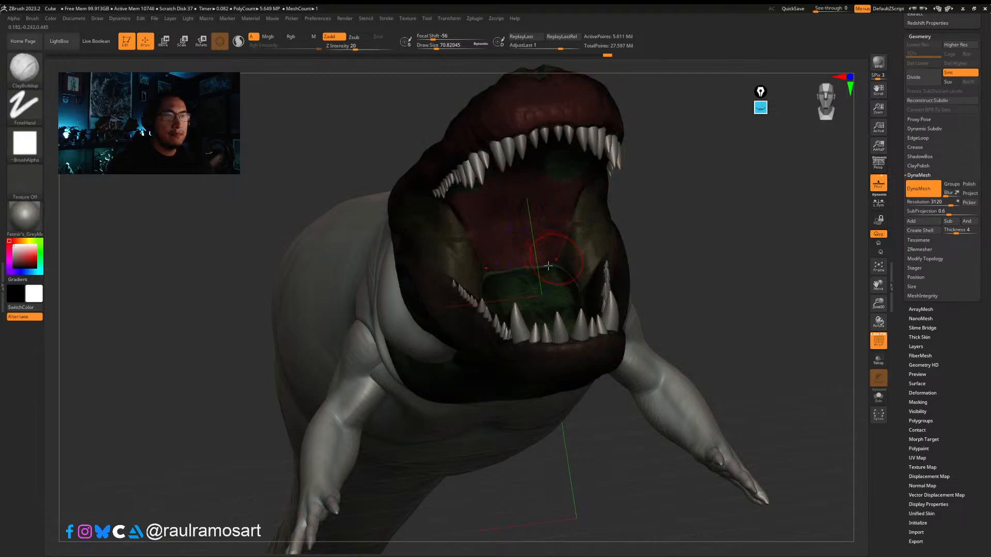
pyautogui.moveTo(531, 258)
pyautogui.mouseDown(button='right')
pyautogui.moveTo(516, 275)
pyautogui.moveTo(534, 267)
pyautogui.mouseUp(button='right')
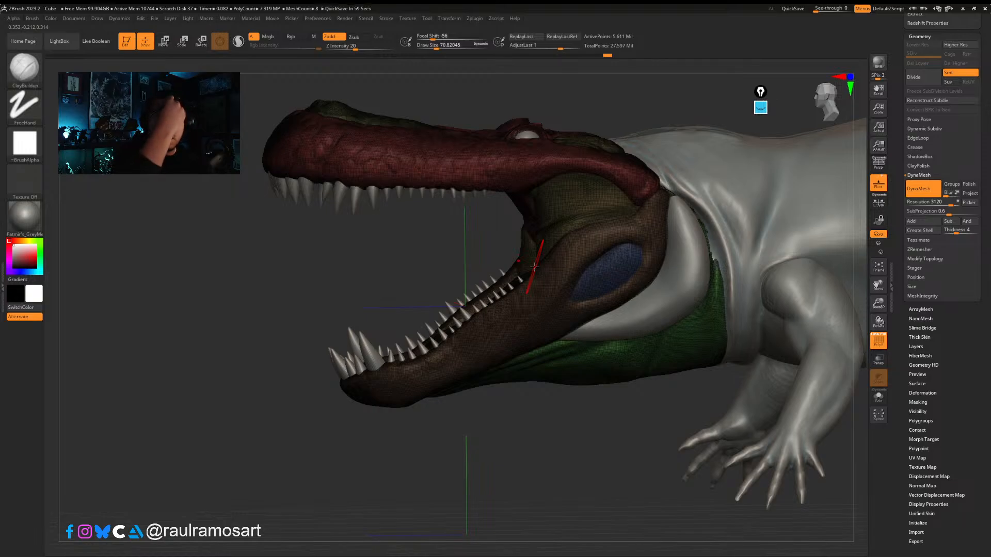
pyautogui.press('shift')
pyautogui.hotkey('shift', 'f')
pyautogui.moveTo(534, 267); pyautogui.dragTo(515, 242, button='right')
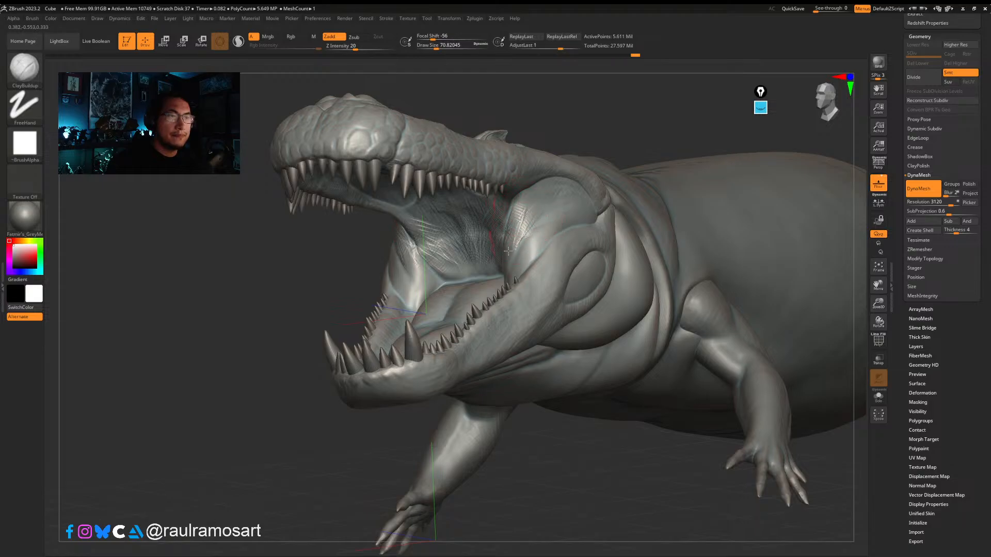
pyautogui.moveTo(534, 238)
pyautogui.mouseDown(button='right')
pyautogui.moveTo(553, 199)
pyautogui.moveTo(546, 209)
pyautogui.mouseUp(button='right')
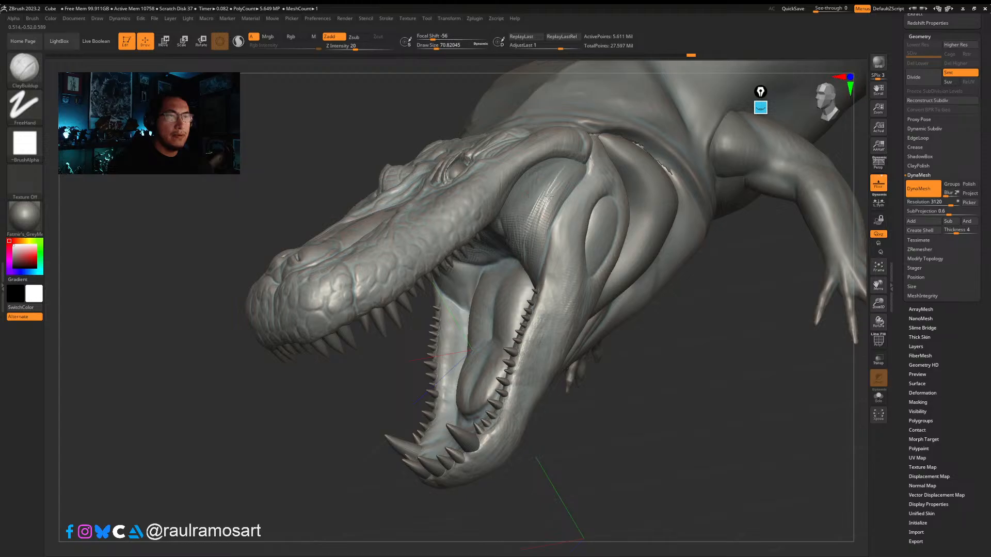
pyautogui.moveTo(535, 273)
pyautogui.mouseDown(button='right')
pyautogui.moveTo(518, 217)
pyautogui.moveTo(502, 208)
pyautogui.moveTo(511, 249)
pyautogui.mouseUp(button='right')
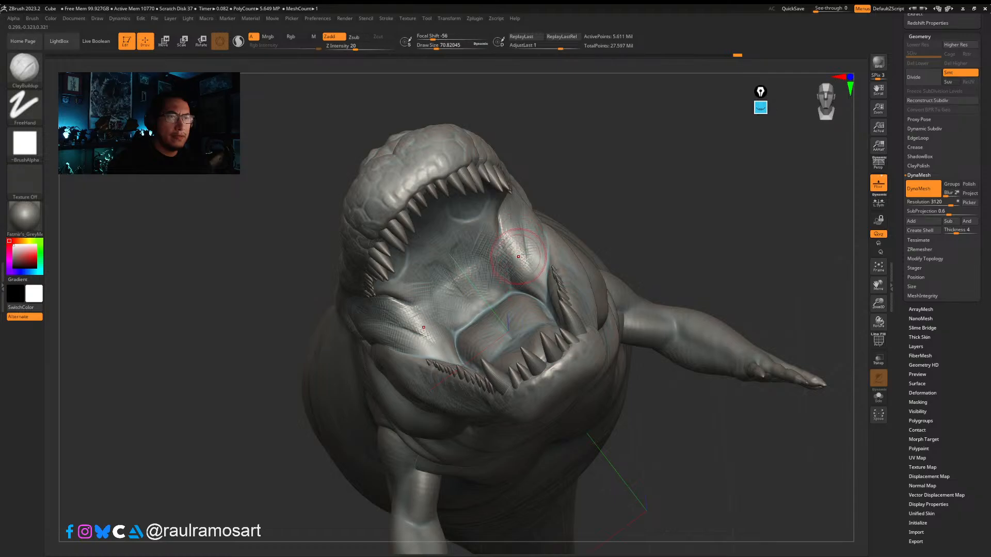
pyautogui.moveTo(518, 256)
pyautogui.mouseDown(button='right')
pyautogui.moveTo(509, 224)
pyautogui.moveTo(496, 247)
pyautogui.moveTo(521, 224)
pyautogui.mouseUp(button='right')
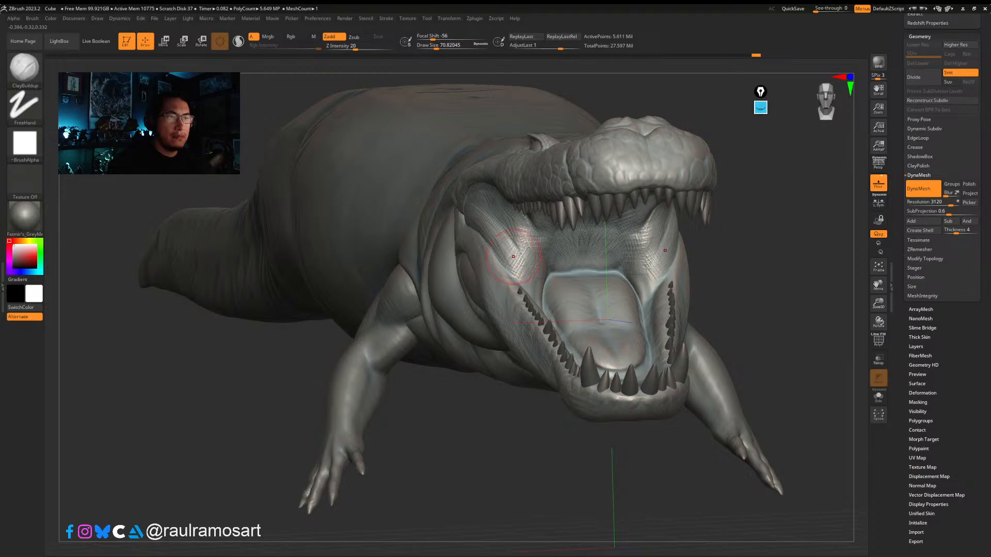
# Step: Add ClayBuildup strokes to the jaw muscle below the cheekbone, from the outer side of the head
pyautogui.moveTo(525, 265); pyautogui.dragTo(513, 246, button='right')
pyautogui.moveTo(451, 196); pyautogui.dragTo(462, 210, button='right')
pyautogui.moveTo(468, 209); pyautogui.dragTo(460, 226)
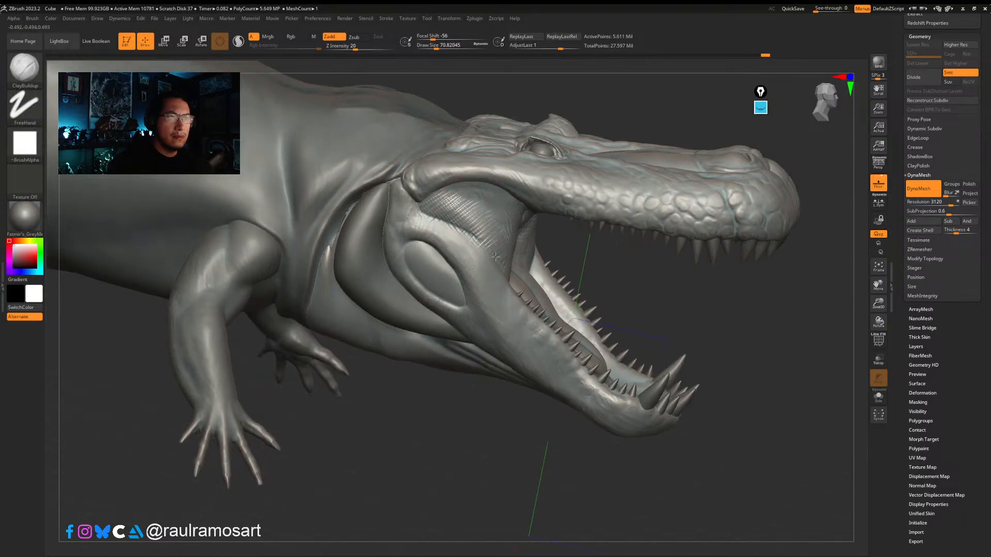
pyautogui.moveTo(495, 257)
pyautogui.mouseDown(button='right')
pyautogui.moveTo(418, 198)
pyautogui.moveTo(409, 182)
pyautogui.moveTo(428, 182)
pyautogui.moveTo(421, 170)
pyautogui.moveTo(415, 181)
pyautogui.moveTo(406, 136)
pyautogui.mouseUp(button='right')
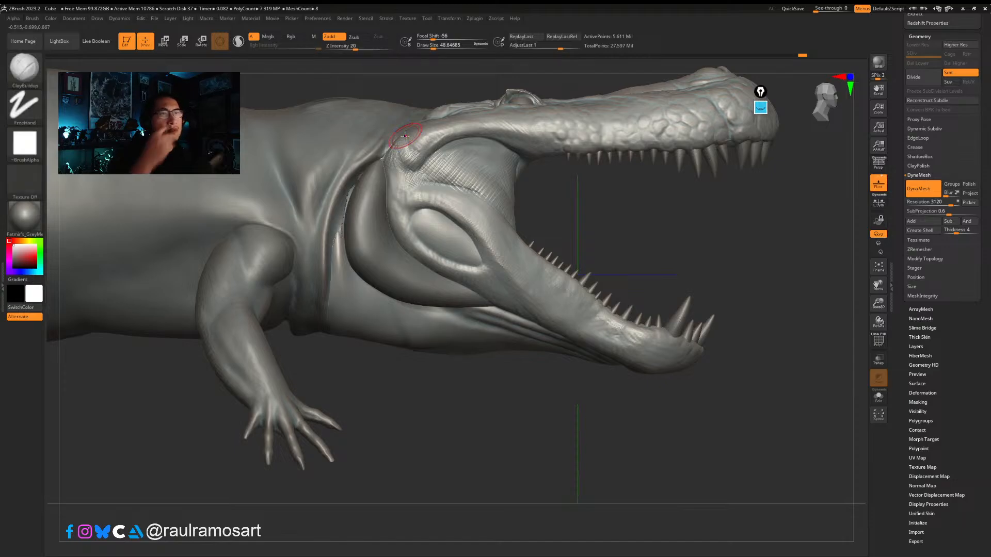
# Step: Select the body mesh and pull its neck edge against the back of the skull using the Move brush at a draw size of about 128
pyautogui.moveTo(575, 243)
pyautogui.mouseDown(button='right')
pyautogui.moveTo(550, 235)
pyautogui.moveTo(625, 232)
pyautogui.moveTo(525, 250)
pyautogui.moveTo(672, 282)
pyautogui.mouseUp(button='right')
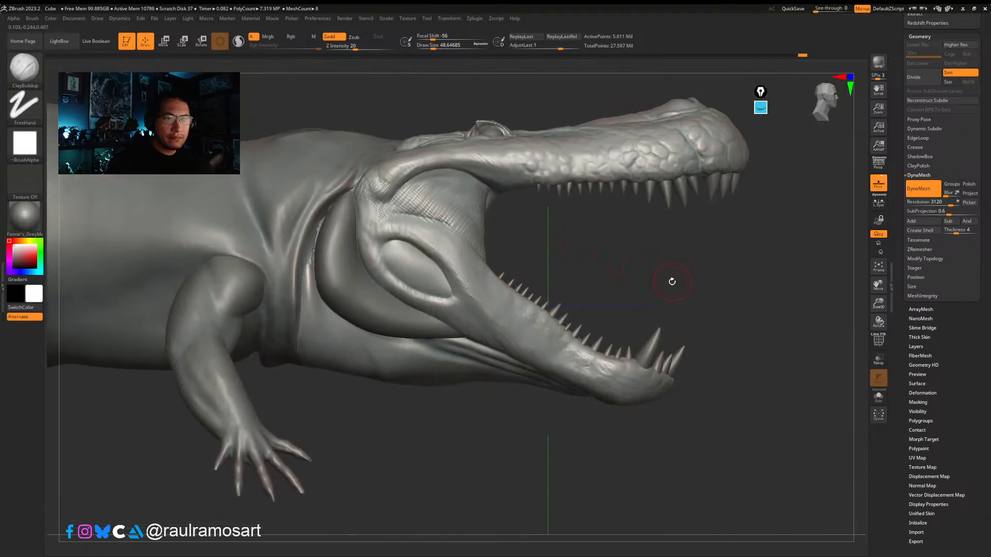
pyautogui.moveTo(679, 235)
pyautogui.mouseDown(button='right')
pyautogui.moveTo(681, 253)
pyautogui.moveTo(631, 316)
pyautogui.moveTo(611, 368)
pyautogui.mouseUp(button='right')
pyautogui.press('s')
pyautogui.moveTo(594, 194); pyautogui.dragTo(602, 194)
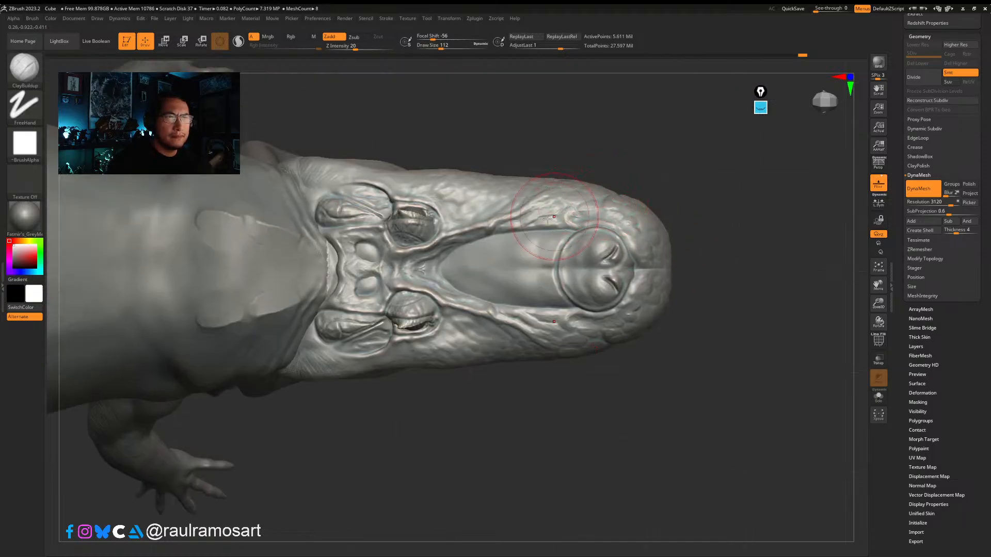
pyautogui.press('s')
pyautogui.moveTo(338, 250); pyautogui.dragTo(328, 253)
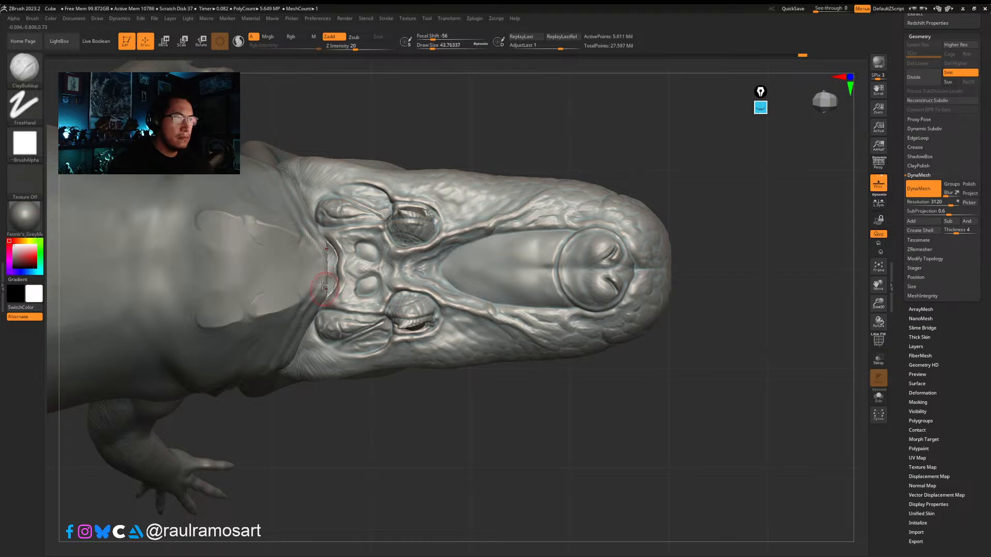
pyautogui.keyDown('alt'); pyautogui.click(300, 285); pyautogui.keyUp('alt')
pyautogui.press('b')
pyautogui.click(289, 283)
pyautogui.press('s')
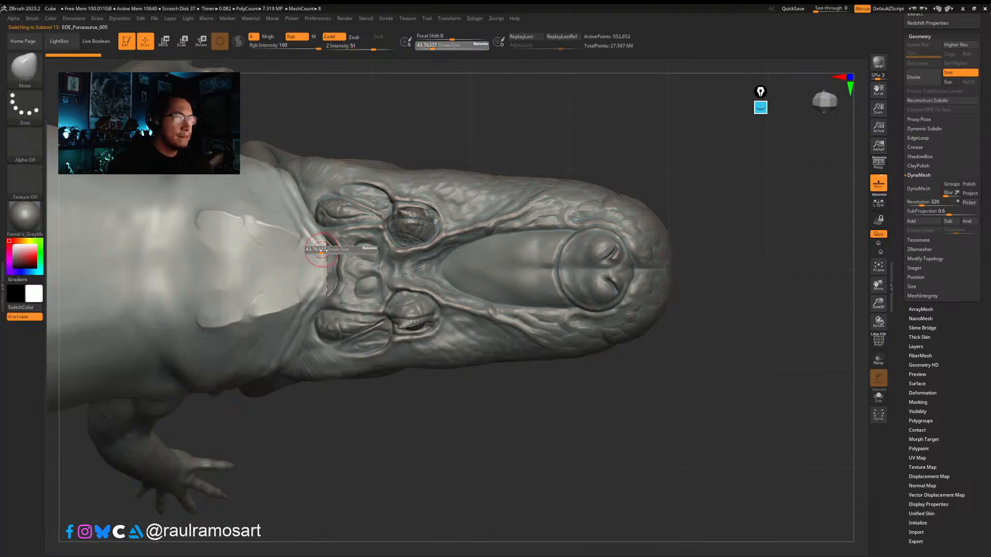
pyautogui.moveTo(321, 250); pyautogui.dragTo(332, 250)
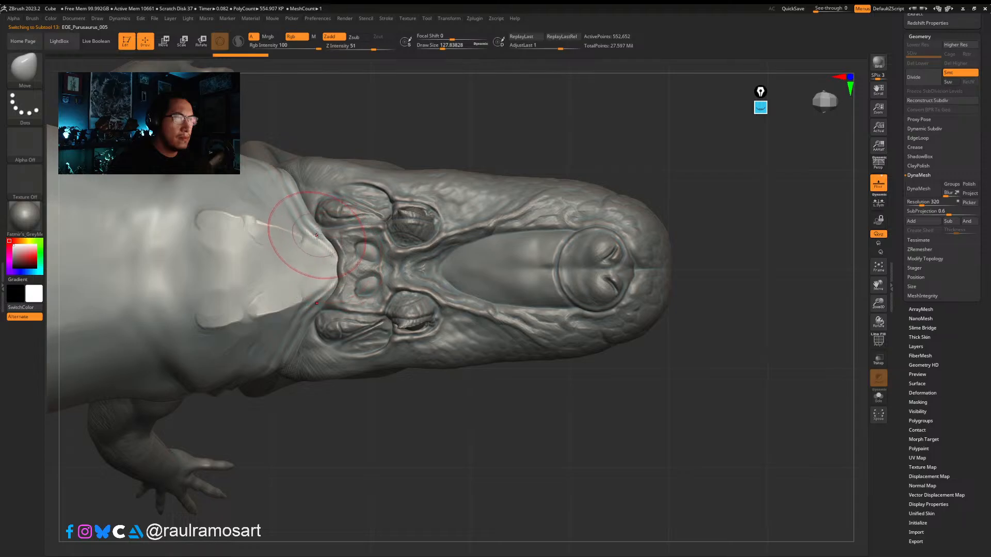
pyautogui.moveTo(307, 219); pyautogui.dragTo(312, 223)
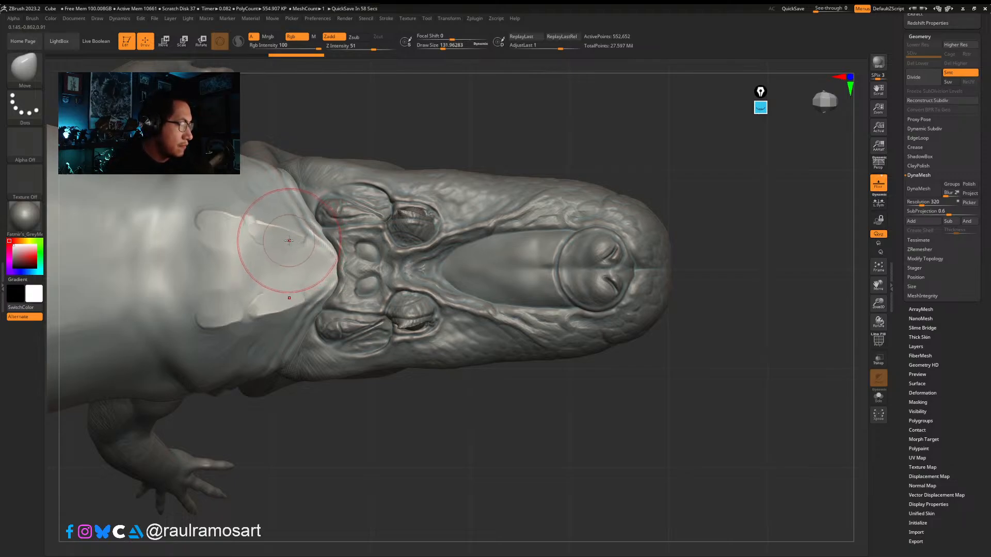
# Step: Select the head mesh, isolate it in Solo mode and view it from above and behind
pyautogui.moveTo(595, 405); pyautogui.dragTo(580, 373)
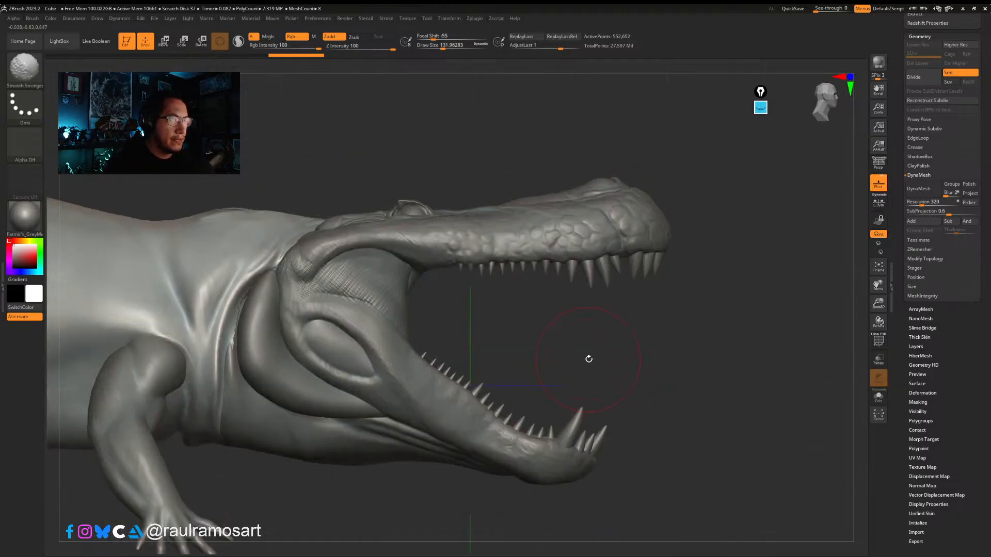
pyautogui.keyDown('shift'); pyautogui.moveTo(575, 330); pyautogui.dragTo(511, 259); pyautogui.keyUp('shift')
pyautogui.keyDown('alt'); pyautogui.click(511, 259); pyautogui.keyUp('alt')
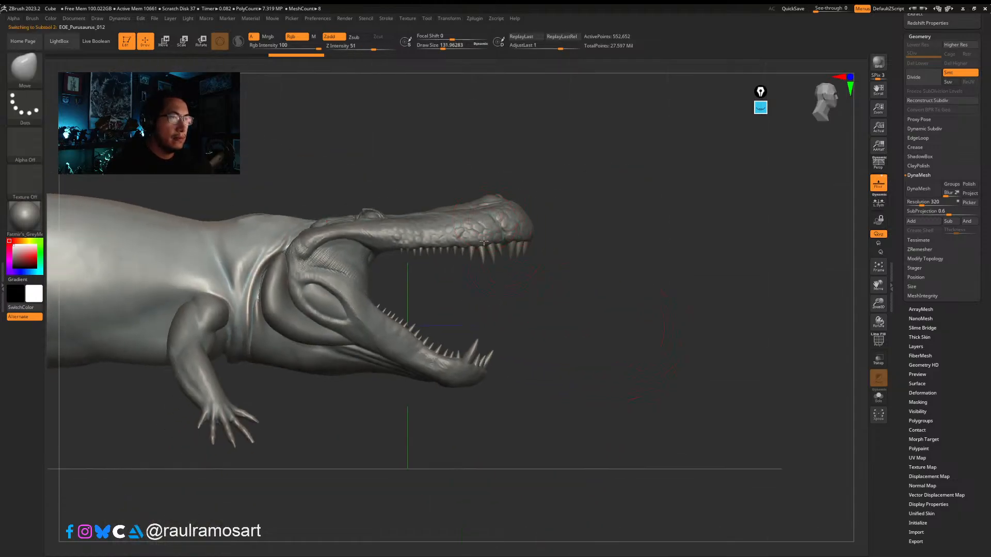
pyautogui.click(879, 396)
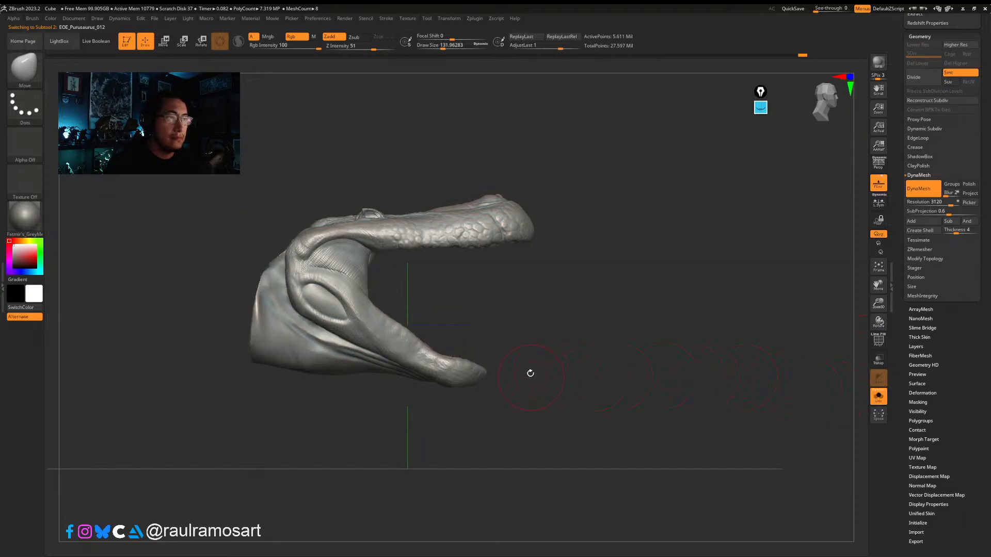
pyautogui.moveTo(531, 372)
pyautogui.mouseDown()
pyautogui.moveTo(582, 350)
pyautogui.moveTo(571, 364)
pyautogui.moveTo(573, 436)
pyautogui.moveTo(571, 423)
pyautogui.mouseUp()
# Step: Flatten the crease across the back of the head with the TrimDynamic brush at a draw size of about 172
pyautogui.press('b')
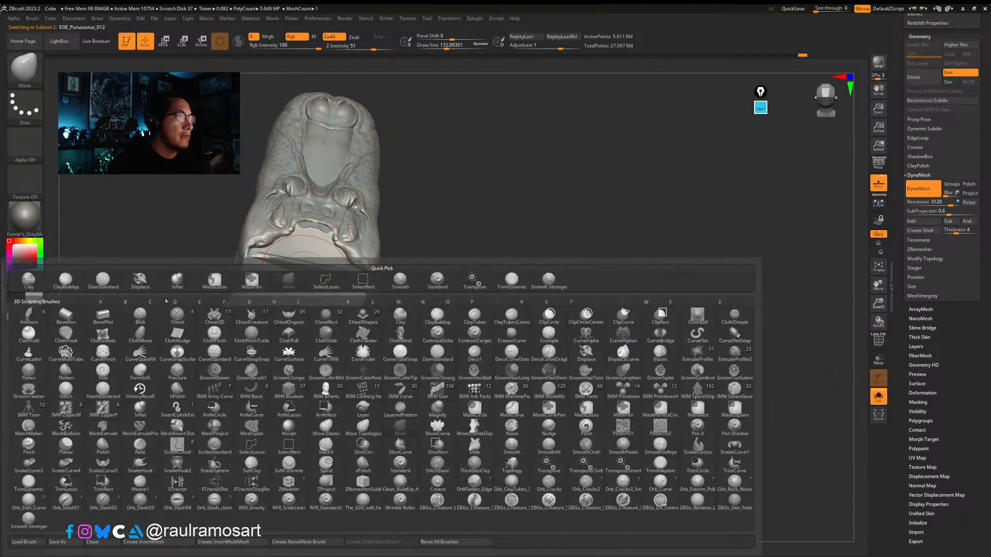
pyautogui.click(500, 286)
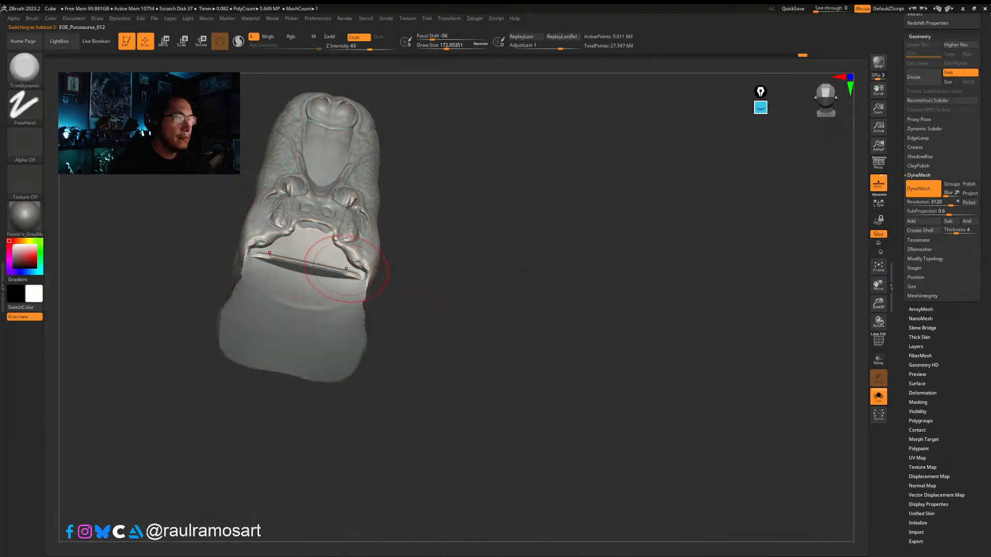
pyautogui.moveTo(317, 266)
pyautogui.mouseDown()
pyautogui.moveTo(289, 260)
pyautogui.moveTo(310, 265)
pyautogui.mouseUp()
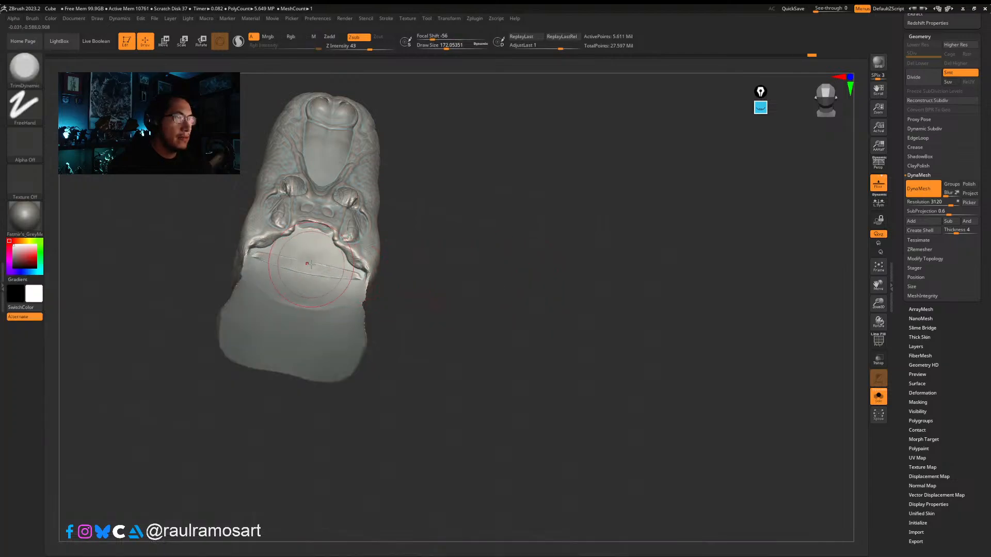
pyautogui.press('s')
pyautogui.moveTo(331, 280); pyautogui.dragTo(503, 284, button='right')
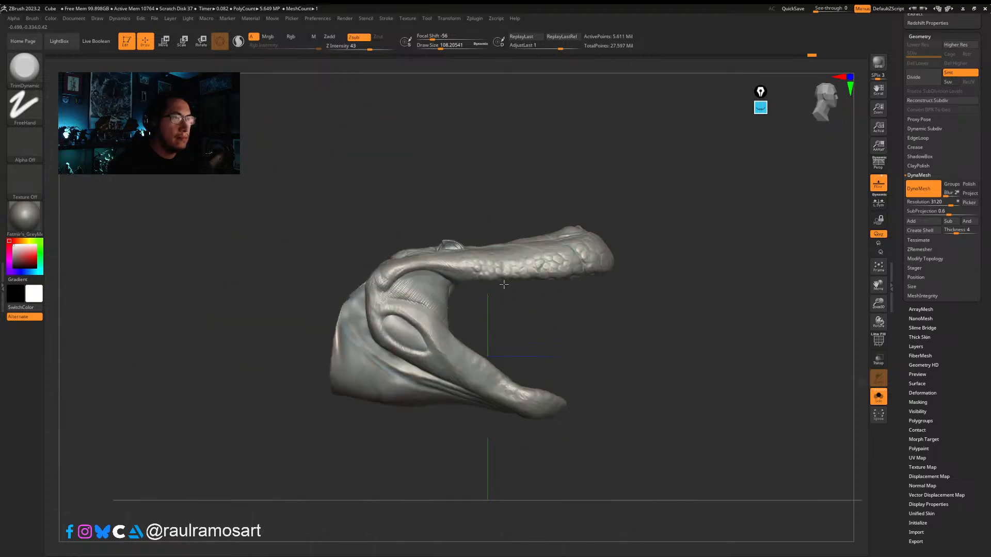
# Step: Leave Solo mode and hide the body mesh and the Arm folder, keeping the head, jaw muscles and teeth displayed
pyautogui.click(879, 396)
pyautogui.scroll(5, 986, 175)
pyautogui.scroll(5, 986, 174)
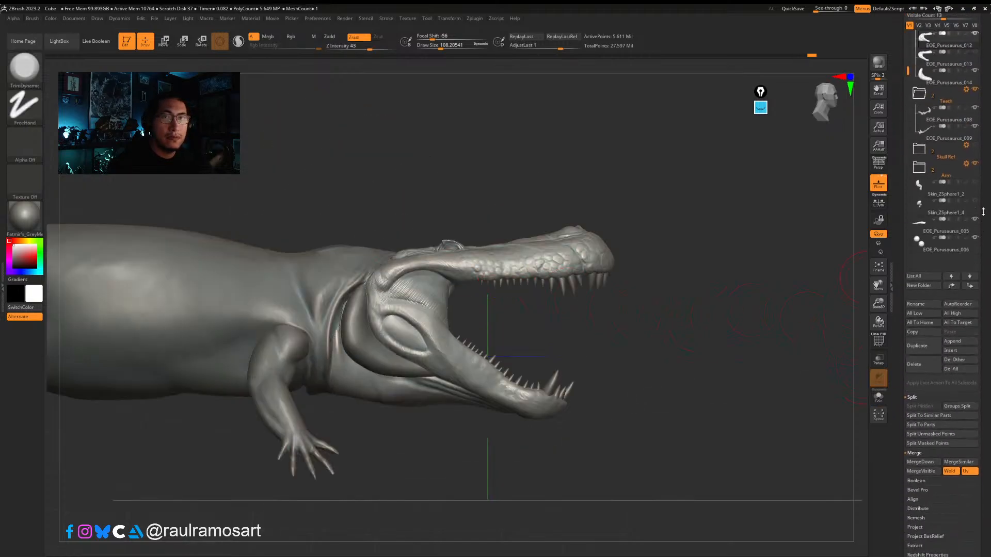
pyautogui.click(977, 261)
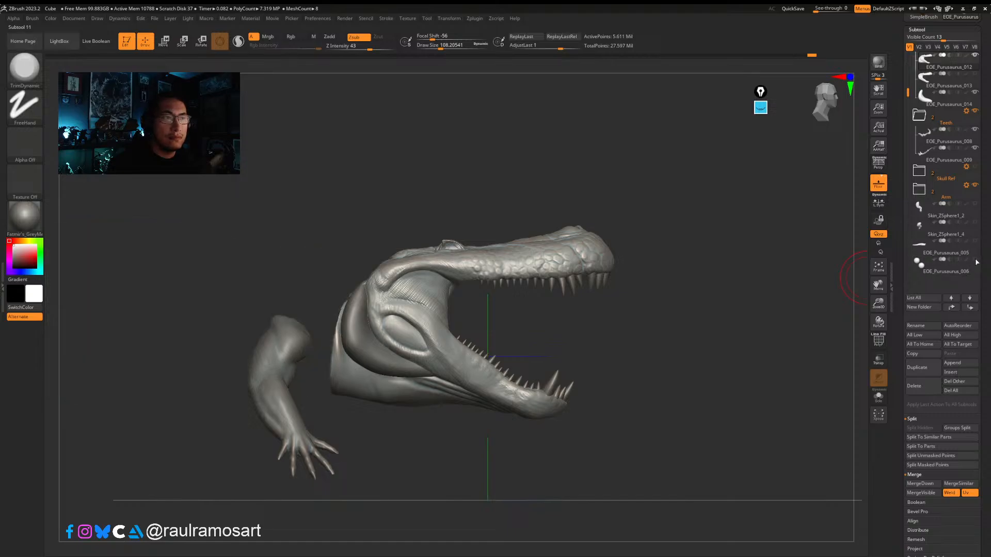
pyautogui.click(959, 216)
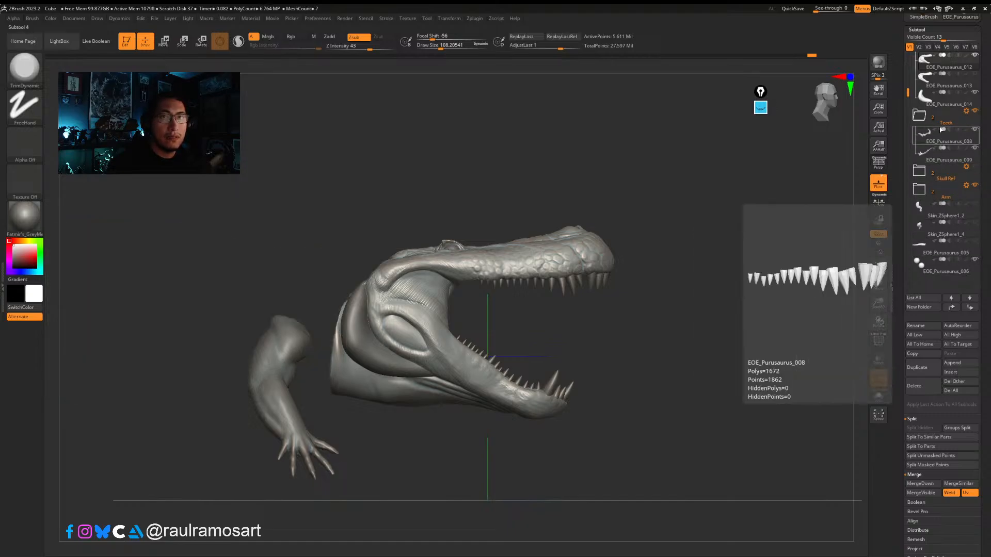
pyautogui.click(975, 188)
pyautogui.click(971, 189)
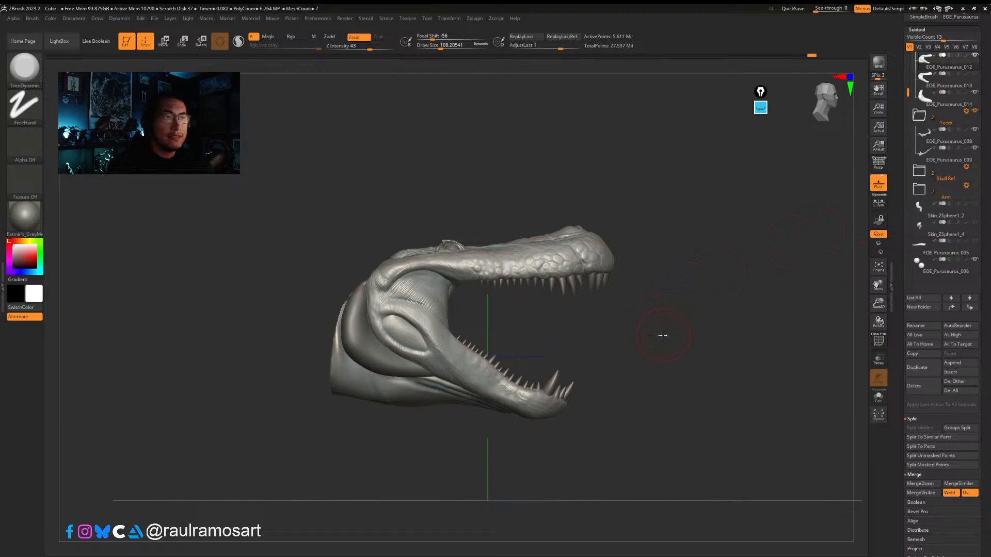
pyautogui.moveTo(659, 336); pyautogui.dragTo(644, 378)
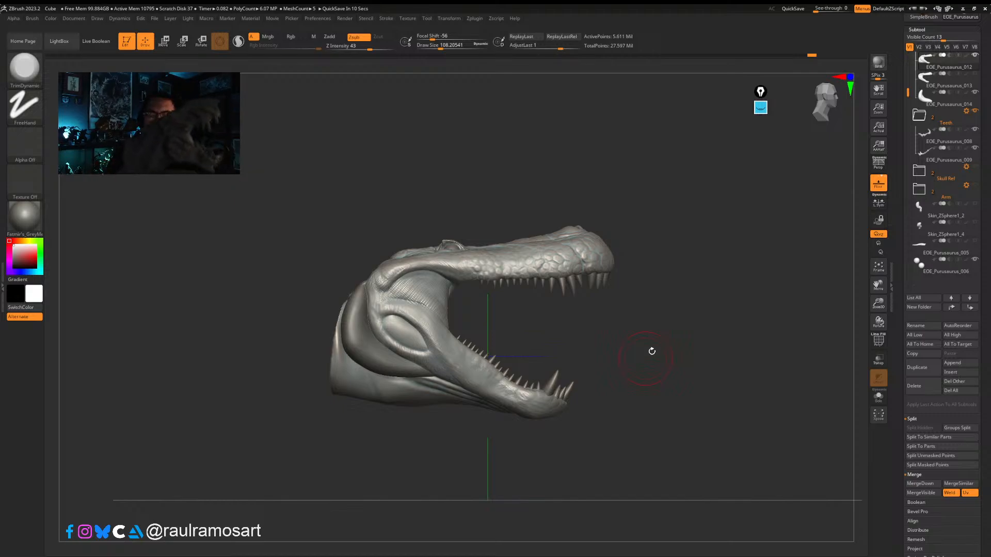
pyautogui.click(25, 107)
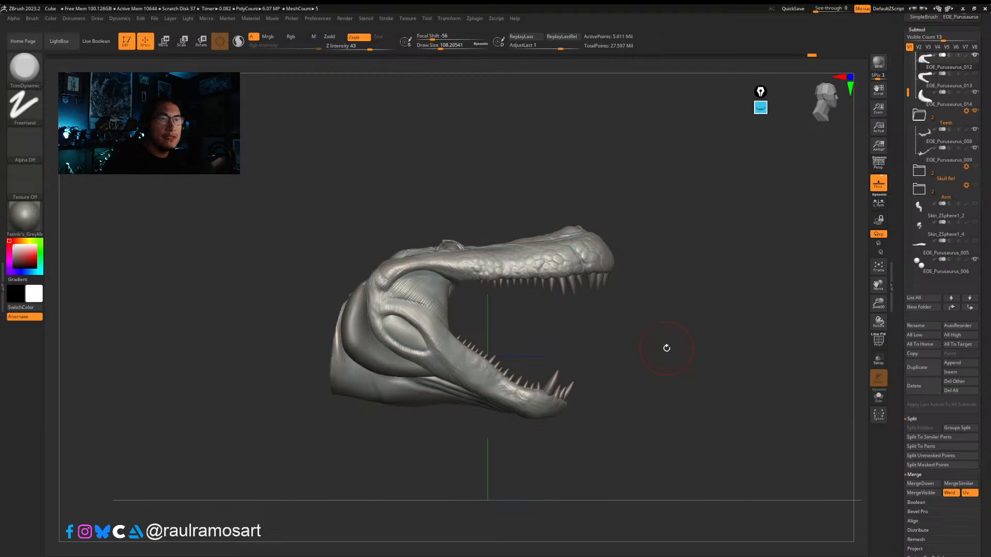
# Step: Build up the jaw hinge behind the cheekbone using ClayBuildup at a draw size of about 54
pyautogui.moveTo(665, 348)
pyautogui.mouseDown()
pyautogui.moveTo(704, 362)
pyautogui.moveTo(668, 387)
pyautogui.moveTo(644, 374)
pyautogui.moveTo(718, 294)
pyautogui.mouseUp()
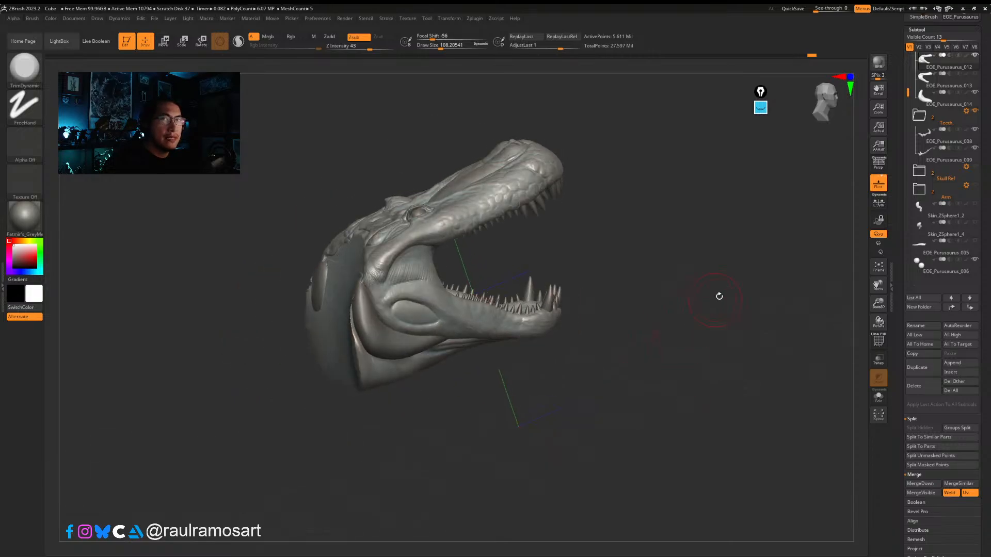
pyautogui.moveTo(715, 341); pyautogui.dragTo(555, 274)
pyautogui.keyDown('ctrl'); pyautogui.moveTo(555, 273); pyautogui.dragTo(498, 278, button='right'); pyautogui.keyUp('ctrl')
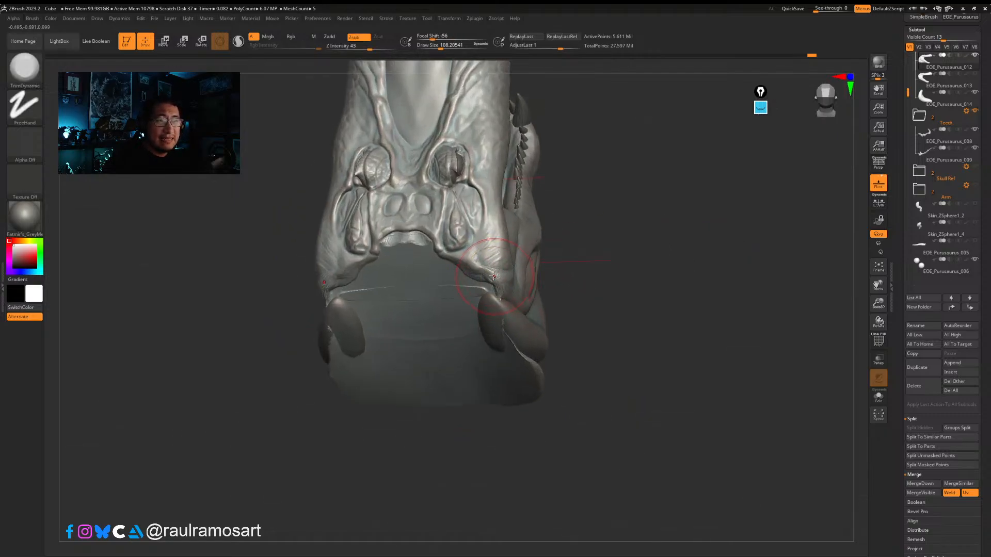
pyautogui.press('b')
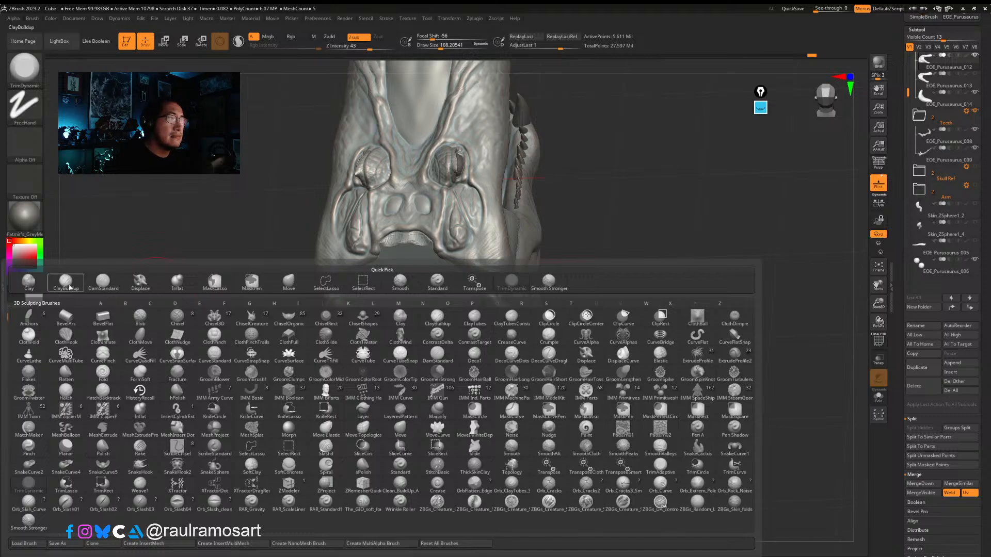
pyautogui.press('c')
pyautogui.press('b')
pyautogui.press('s')
pyautogui.moveTo(478, 253); pyautogui.dragTo(477, 253)
pyautogui.moveTo(477, 253)
pyautogui.mouseDown(button='right')
pyautogui.moveTo(508, 253)
pyautogui.moveTo(532, 282)
pyautogui.mouseUp(button='right')
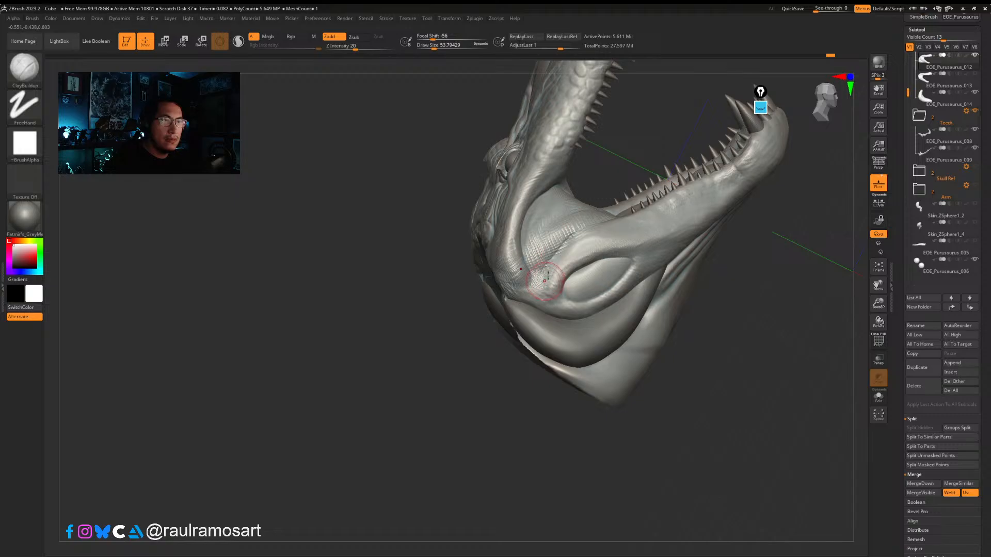
pyautogui.moveTo(535, 284); pyautogui.dragTo(550, 292)
pyautogui.moveTo(555, 290); pyautogui.dragTo(556, 308, button='right')
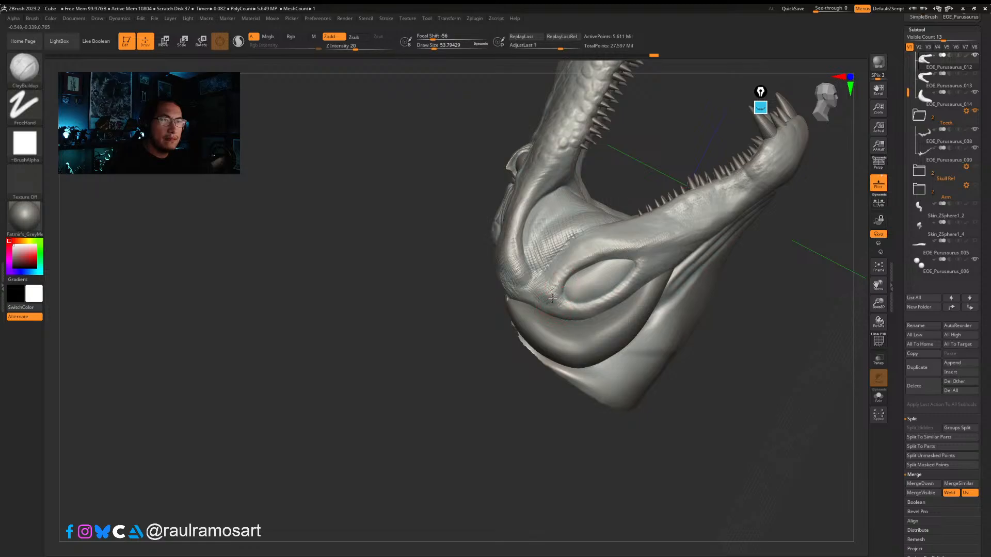
# Step: Add ClayBuildup strokes across the muscle stretched between the upper and lower jaws, and smooth its surface beneath the cheekbone
pyautogui.moveTo(565, 280)
pyautogui.mouseDown(button='right')
pyautogui.moveTo(555, 261)
pyautogui.moveTo(592, 222)
pyautogui.mouseUp(button='right')
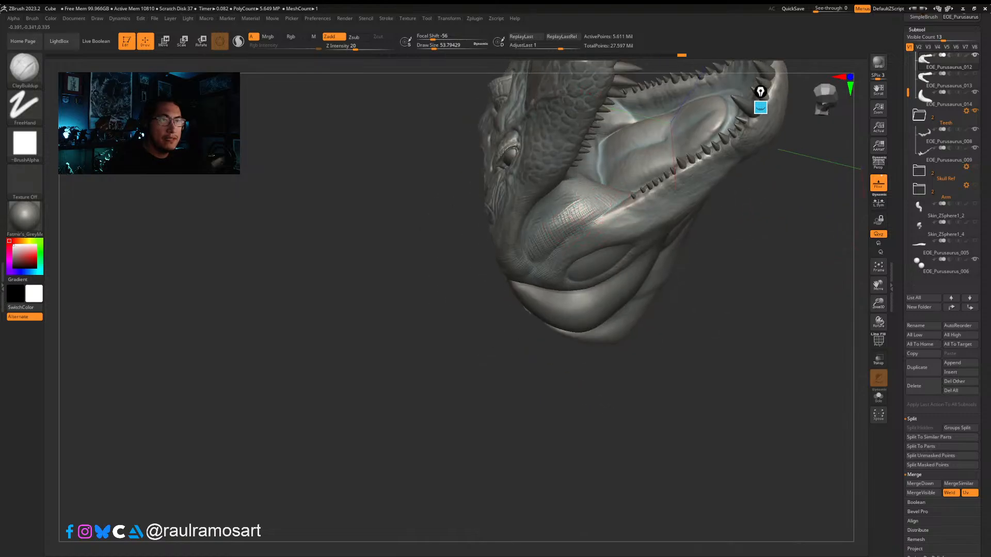
pyautogui.moveTo(570, 212)
pyautogui.mouseDown()
pyautogui.moveTo(603, 192)
pyautogui.moveTo(554, 230)
pyautogui.moveTo(611, 204)
pyautogui.moveTo(597, 191)
pyautogui.moveTo(589, 205)
pyautogui.mouseUp()
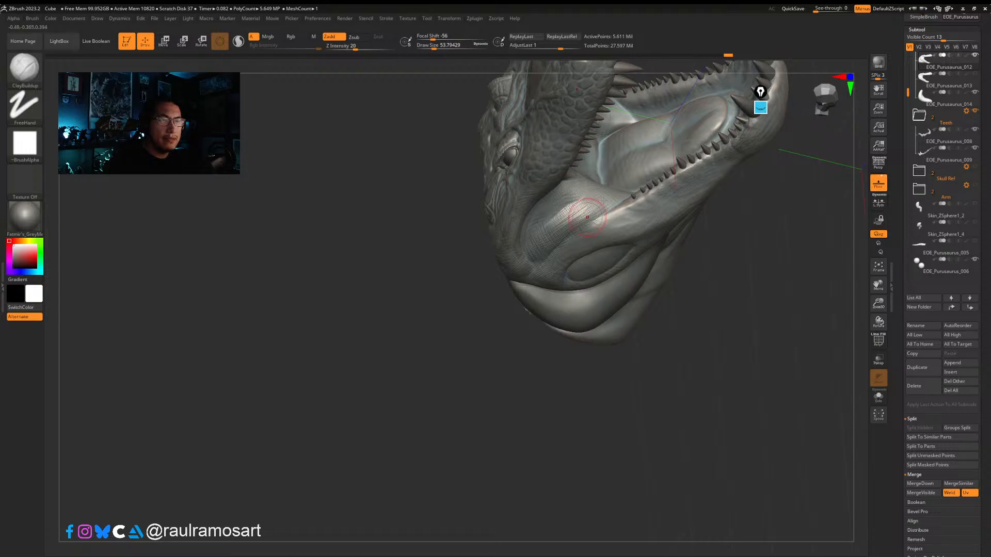
pyautogui.moveTo(610, 212); pyautogui.dragTo(602, 221, button='right')
pyautogui.moveTo(589, 228)
pyautogui.mouseDown()
pyautogui.moveTo(556, 255)
pyautogui.moveTo(588, 232)
pyautogui.mouseUp()
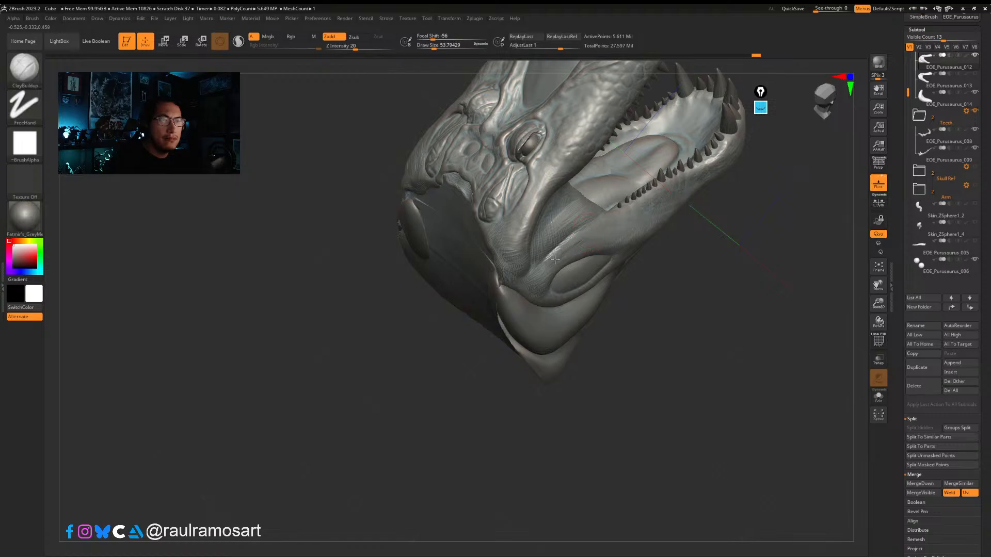
pyautogui.moveTo(547, 271)
pyautogui.mouseDown(button='right')
pyautogui.moveTo(573, 246)
pyautogui.moveTo(548, 232)
pyautogui.mouseUp(button='right')
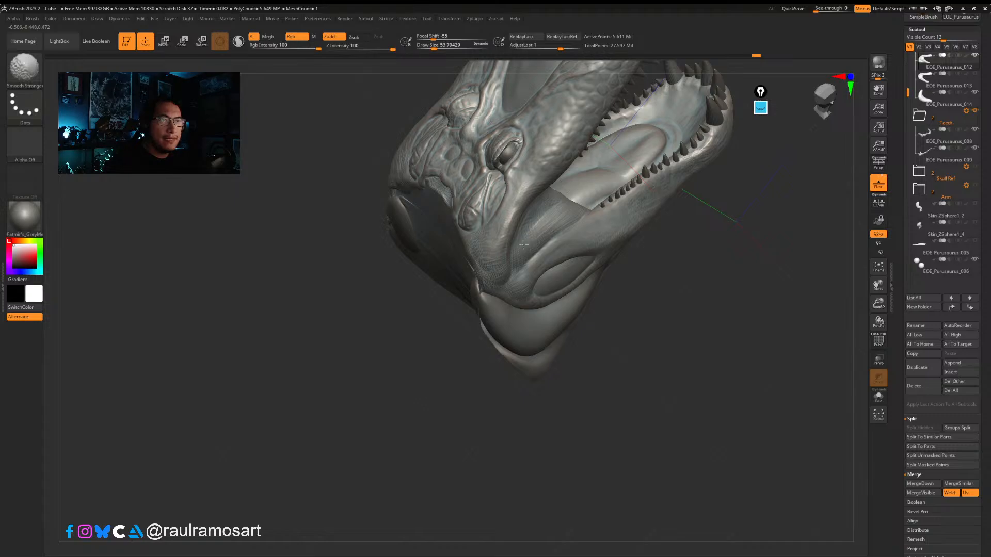
pyautogui.keyDown('shift'); pyautogui.moveTo(523, 245); pyautogui.dragTo(531, 235); pyautogui.keyUp('shift')
pyautogui.moveTo(531, 236)
pyautogui.mouseDown(button='right')
pyautogui.moveTo(517, 210)
pyautogui.moveTo(516, 229)
pyautogui.moveTo(555, 231)
pyautogui.moveTo(508, 233)
pyautogui.moveTo(526, 230)
pyautogui.moveTo(549, 199)
pyautogui.moveTo(578, 226)
pyautogui.moveTo(602, 219)
pyautogui.mouseUp(button='right')
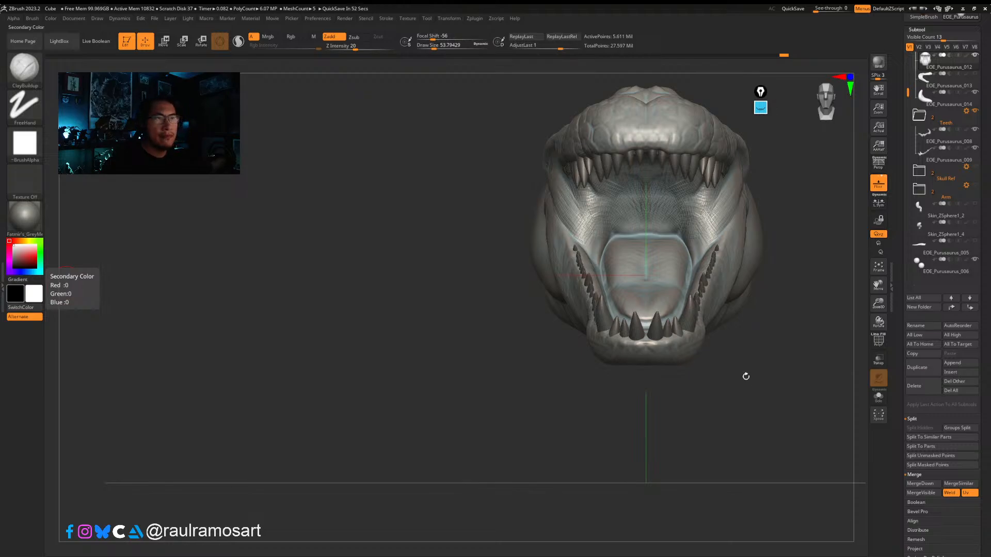
# Step: Deepen the fold between the tongue and the inner cheek using the GIO soft brush at a draw size of about 39
pyautogui.press('b')
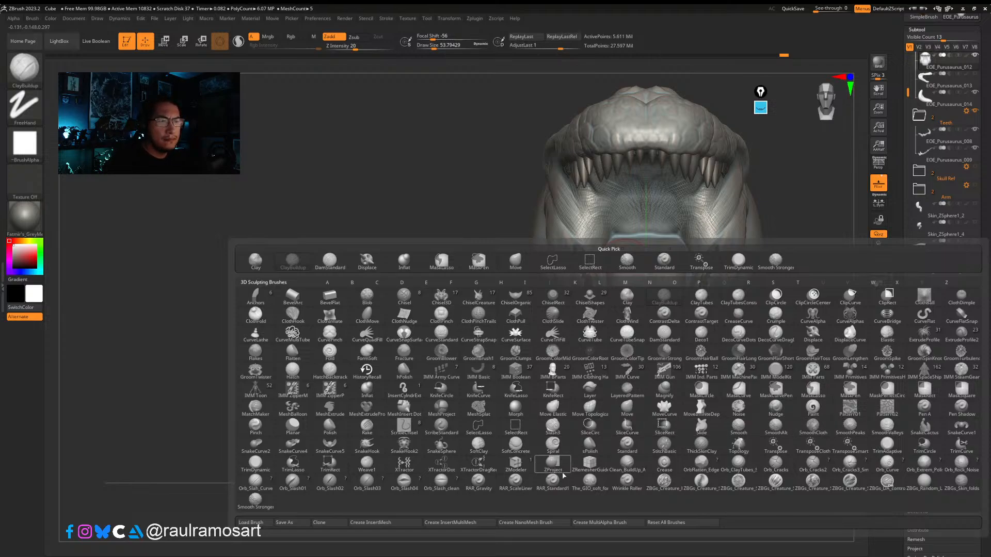
pyautogui.click(590, 480)
pyautogui.keyDown('ctrl'); pyautogui.moveTo(623, 235); pyautogui.dragTo(593, 211, button='right'); pyautogui.keyUp('ctrl')
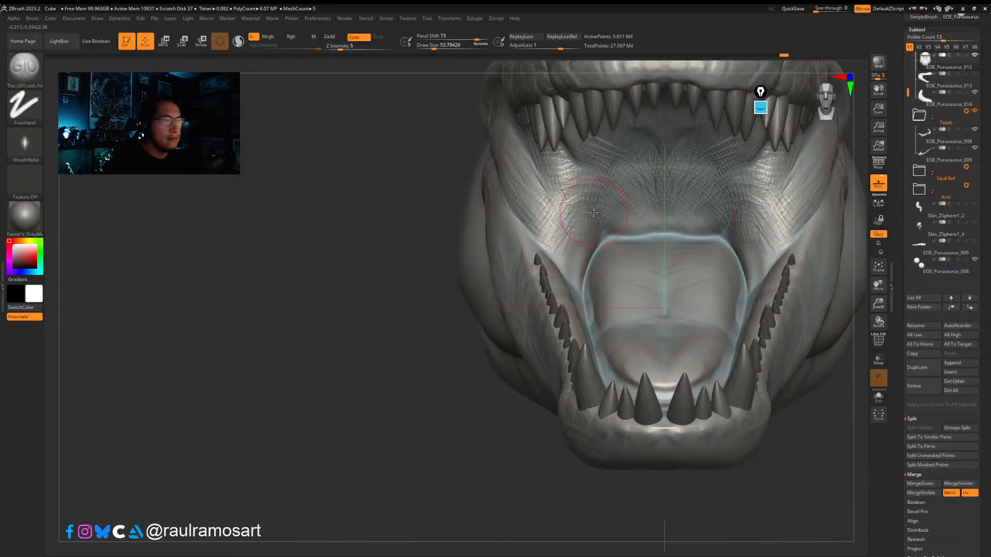
pyautogui.press('s')
pyautogui.moveTo(593, 197)
pyautogui.mouseDown()
pyautogui.moveTo(566, 187)
pyautogui.moveTo(592, 198)
pyautogui.moveTo(608, 235)
pyautogui.moveTo(678, 233)
pyautogui.mouseUp()
pyautogui.moveTo(662, 269)
pyautogui.mouseDown(button='right')
pyautogui.moveTo(656, 300)
pyautogui.moveTo(620, 339)
pyautogui.mouseUp(button='right')
pyautogui.moveTo(644, 322); pyautogui.dragTo(617, 340)
pyautogui.moveTo(614, 339); pyautogui.dragTo(618, 320, button='right')
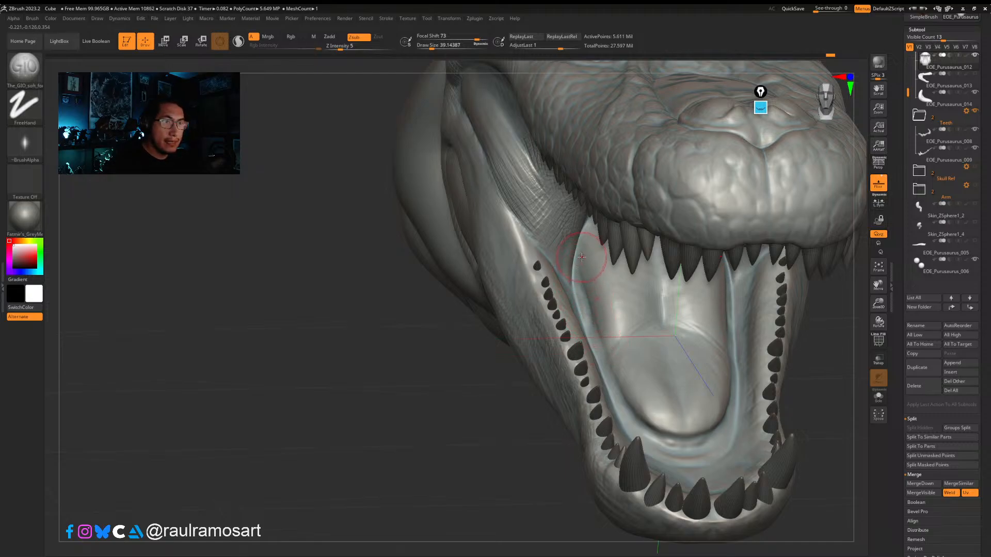
pyautogui.moveTo(581, 257)
pyautogui.mouseDown()
pyautogui.moveTo(589, 280)
pyautogui.moveTo(574, 341)
pyautogui.moveTo(595, 329)
pyautogui.moveTo(585, 305)
pyautogui.moveTo(593, 310)
pyautogui.mouseUp()
# Step: Carve the groove between the tongue's edge and the lower teeth row with GIO soft brush strokes
pyautogui.moveTo(539, 288)
pyautogui.keyDown('alt'); pyautogui.mouseDown(button='right')
pyautogui.moveTo(464, 211)
pyautogui.moveTo(356, 217)
pyautogui.moveTo(357, 230)
pyautogui.mouseUp(button='right'); pyautogui.keyUp('alt')
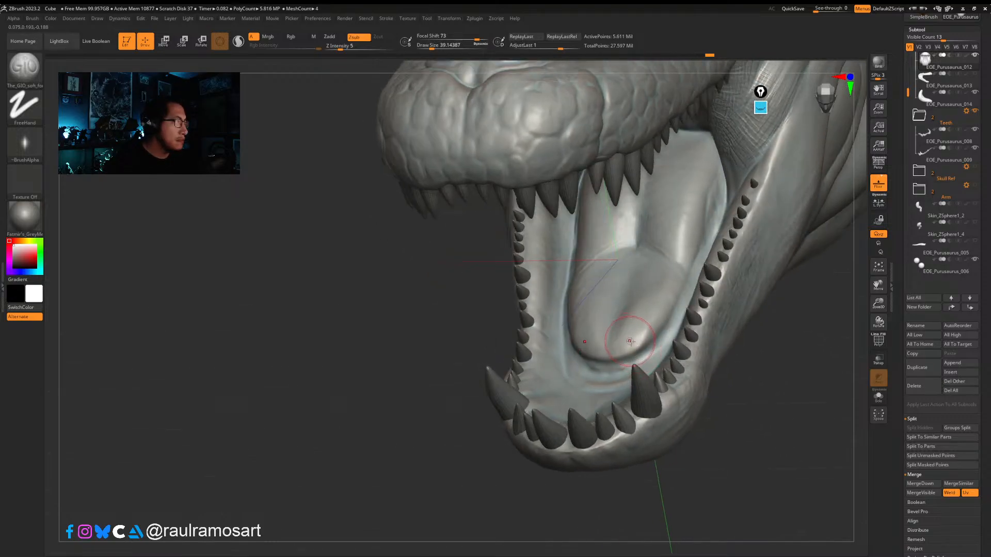
pyautogui.moveTo(629, 341); pyautogui.dragTo(630, 357, button='right')
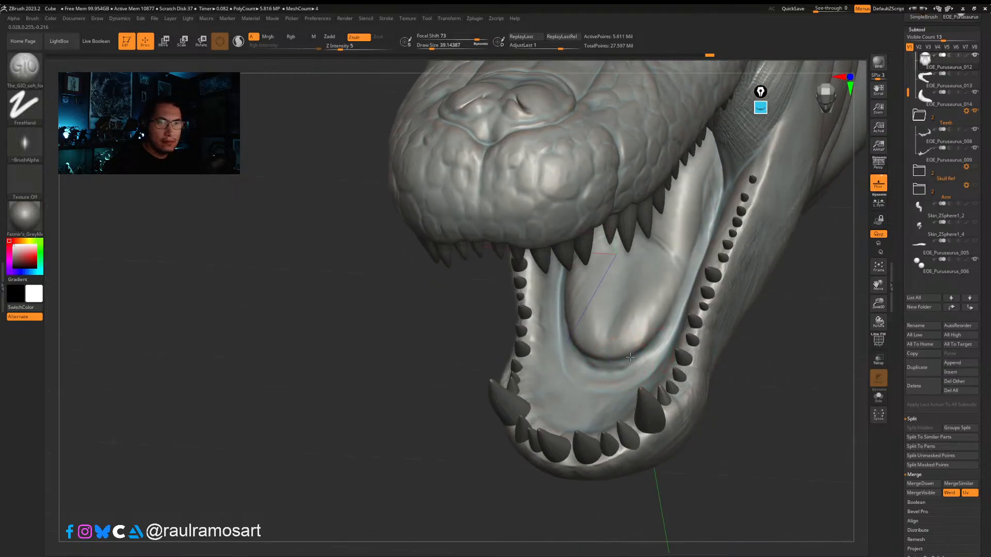
pyautogui.moveTo(658, 330); pyautogui.dragTo(671, 300)
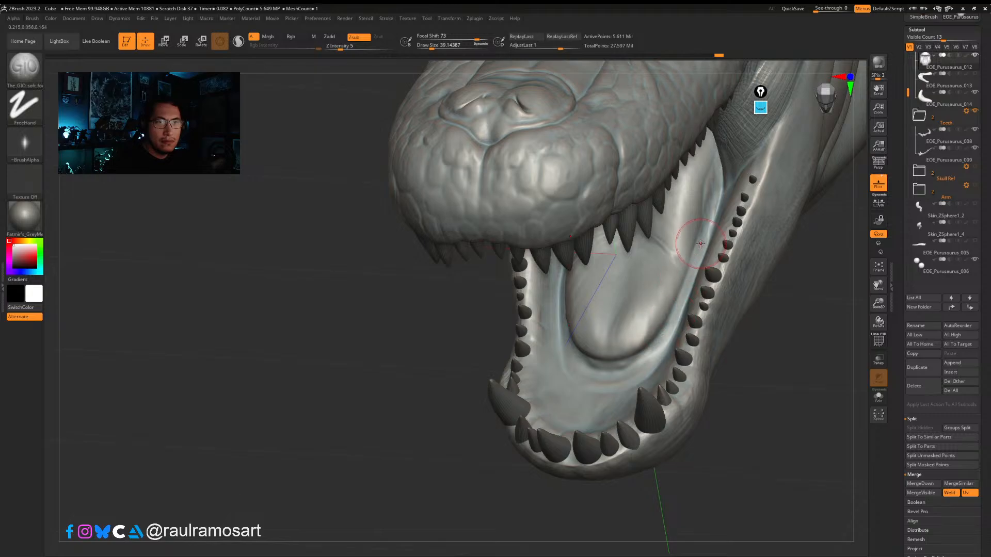
pyautogui.moveTo(700, 244)
pyautogui.mouseDown()
pyautogui.moveTo(663, 345)
pyautogui.moveTo(636, 370)
pyautogui.moveTo(671, 289)
pyautogui.mouseUp()
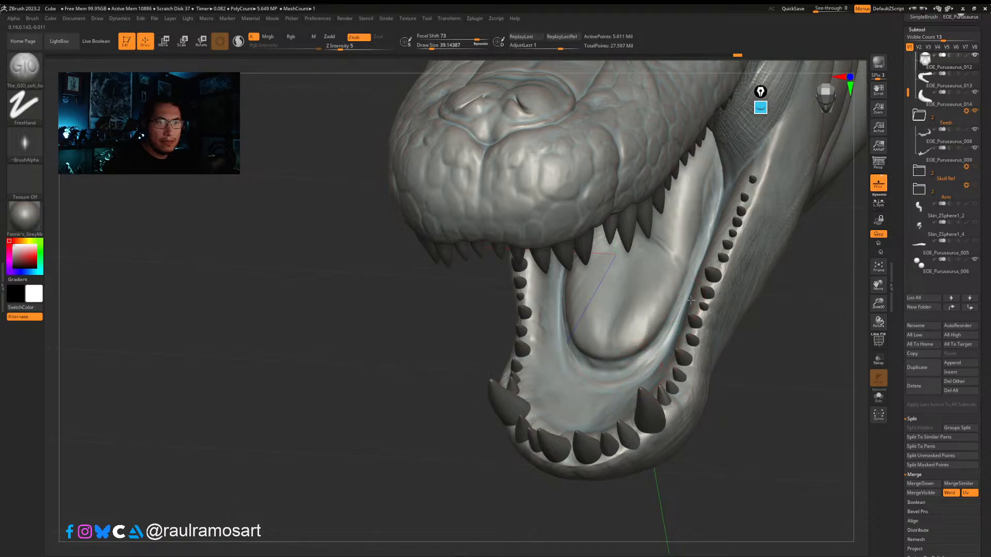
pyautogui.moveTo(690, 300); pyautogui.dragTo(758, 309, button='right')
pyautogui.moveTo(628, 384)
pyautogui.mouseDown(button='right')
pyautogui.moveTo(570, 373)
pyautogui.moveTo(562, 364)
pyautogui.moveTo(569, 356)
pyautogui.mouseUp(button='right')
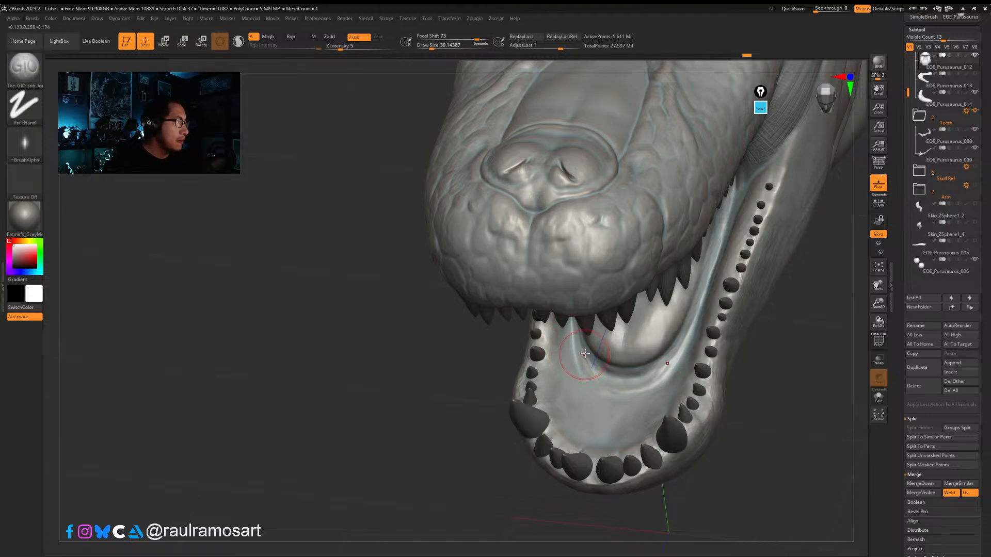
# Step: Build up a raised, curved throat flap behind the base of the tongue with the ClayBuildup brush
pyautogui.moveTo(567, 356); pyautogui.dragTo(630, 235, button='right')
pyautogui.moveTo(624, 198)
pyautogui.mouseDown(button='right')
pyautogui.moveTo(588, 168)
pyautogui.moveTo(599, 305)
pyautogui.moveTo(404, 296)
pyautogui.mouseUp(button='right')
pyautogui.press('b')
pyautogui.click(214, 284)
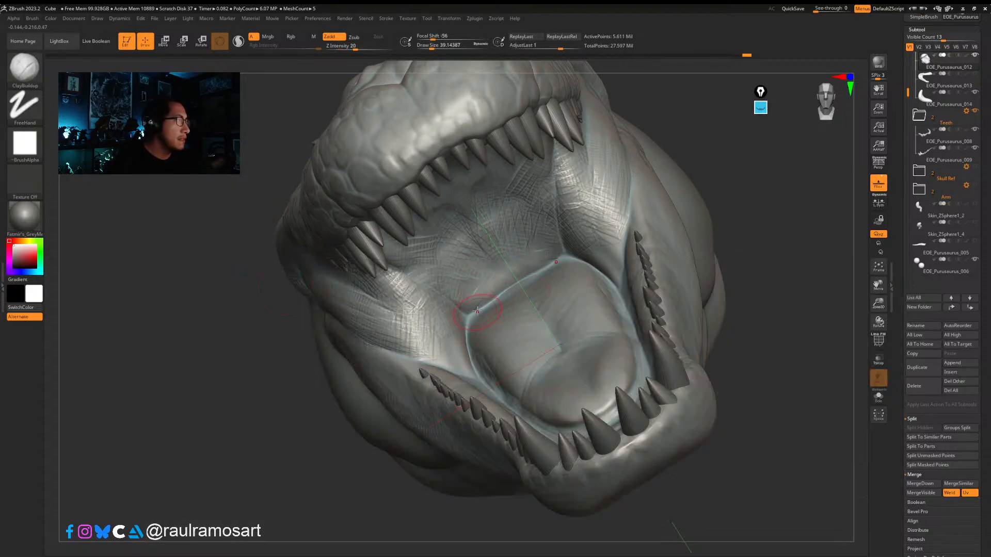
pyautogui.moveTo(481, 305); pyautogui.dragTo(466, 314)
pyautogui.moveTo(503, 277); pyautogui.dragTo(521, 264)
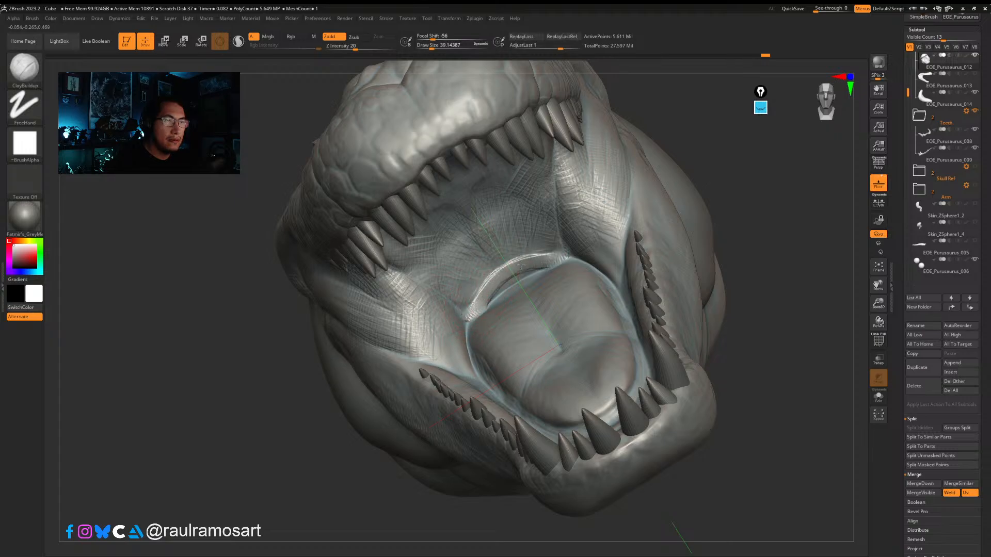
pyautogui.moveTo(506, 280)
pyautogui.mouseDown(button='right')
pyautogui.moveTo(524, 284)
pyautogui.moveTo(544, 267)
pyautogui.mouseUp(button='right')
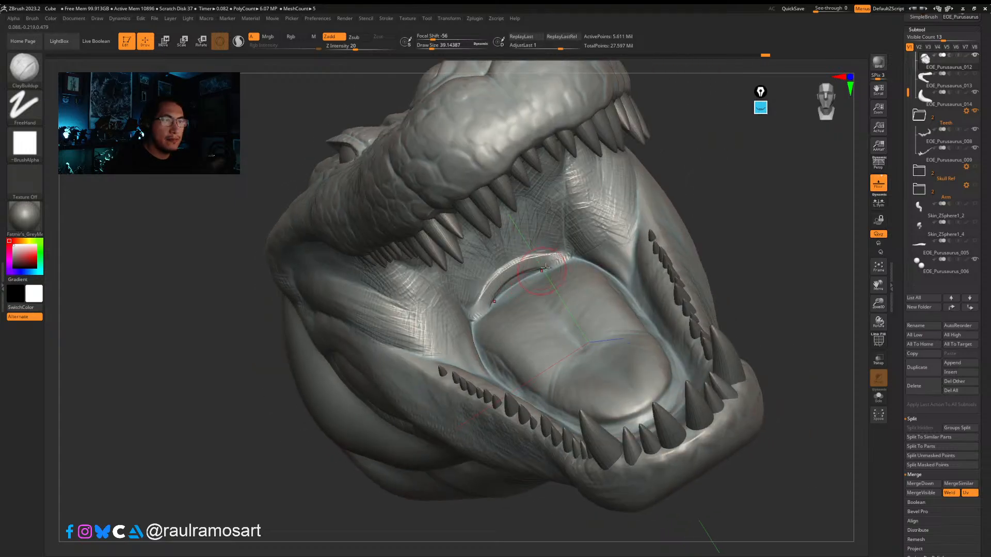
pyautogui.moveTo(514, 279); pyautogui.dragTo(550, 266)
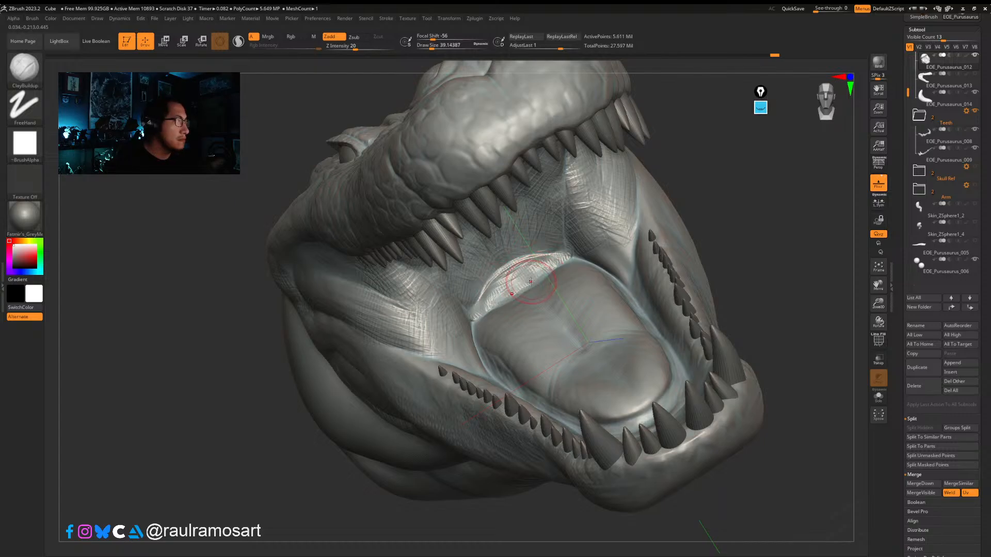
pyautogui.moveTo(532, 282)
pyautogui.mouseDown(button='right')
pyautogui.moveTo(495, 313)
pyautogui.moveTo(508, 308)
pyautogui.mouseUp(button='right')
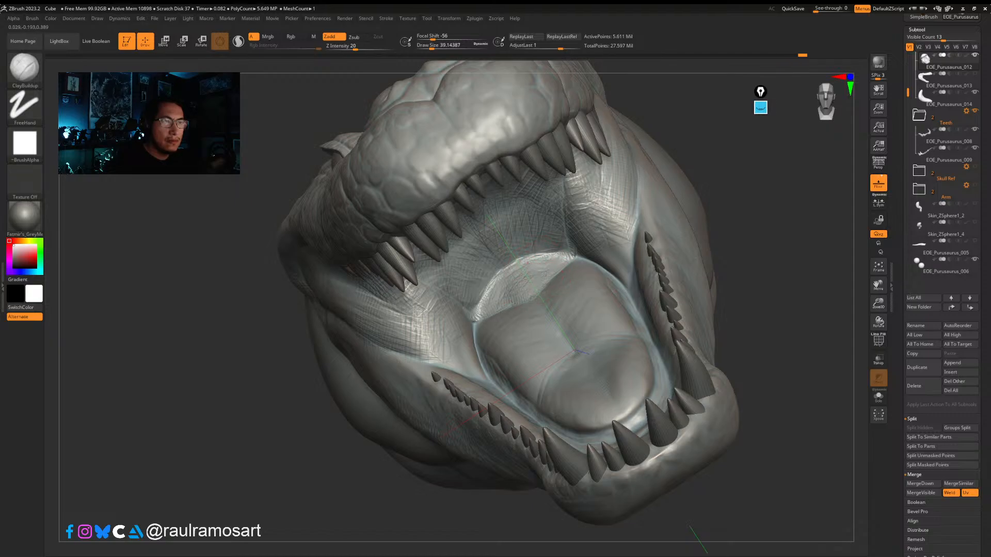
# Step: Refine the rim and surface of the throat flap behind the tongue using ClayBuildup at draw sizes of about 18 and 20
pyautogui.press('s')
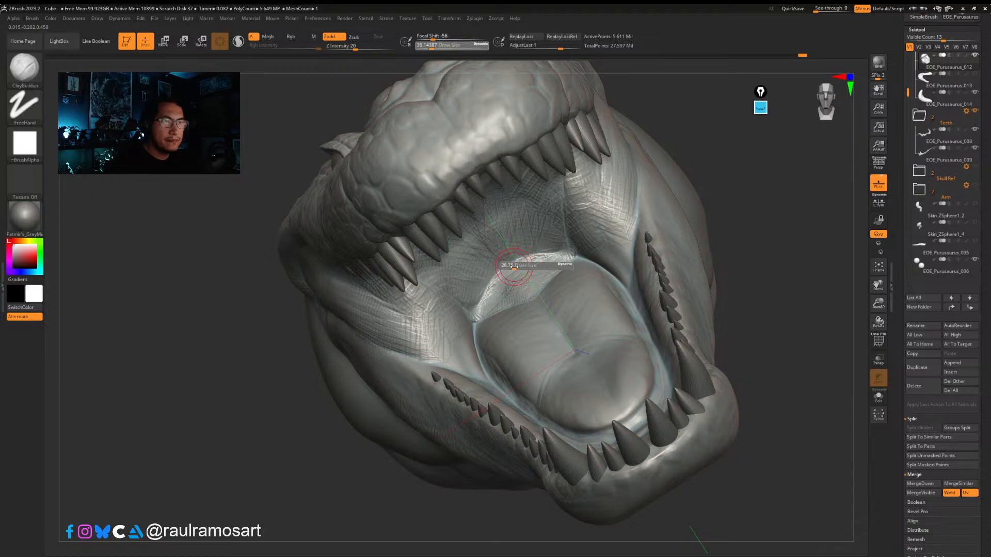
pyautogui.moveTo(512, 268)
pyautogui.mouseDown()
pyautogui.moveTo(535, 258)
pyautogui.moveTo(479, 304)
pyautogui.mouseUp()
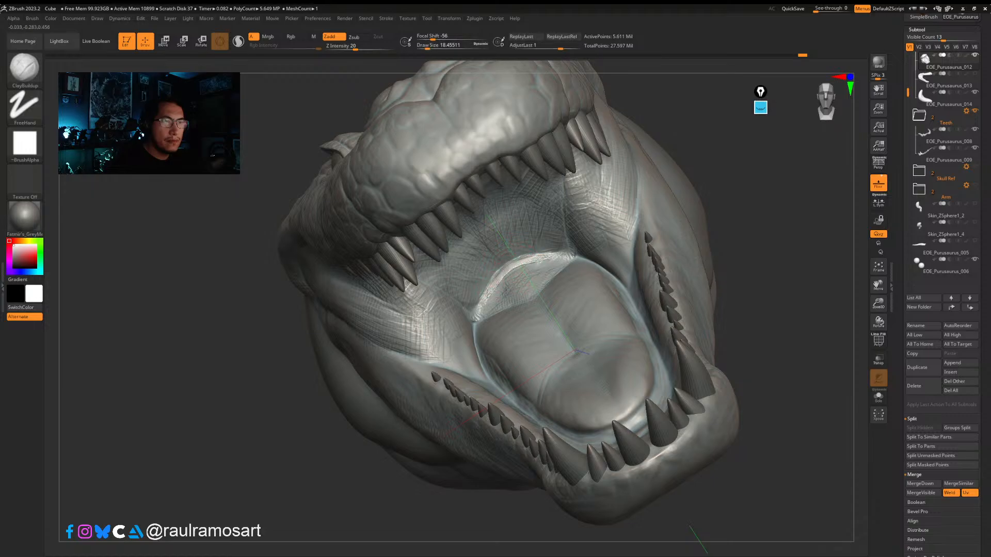
pyautogui.moveTo(490, 298)
pyautogui.mouseDown(button='right')
pyautogui.moveTo(521, 305)
pyautogui.moveTo(482, 318)
pyautogui.mouseUp(button='right')
pyautogui.press('s')
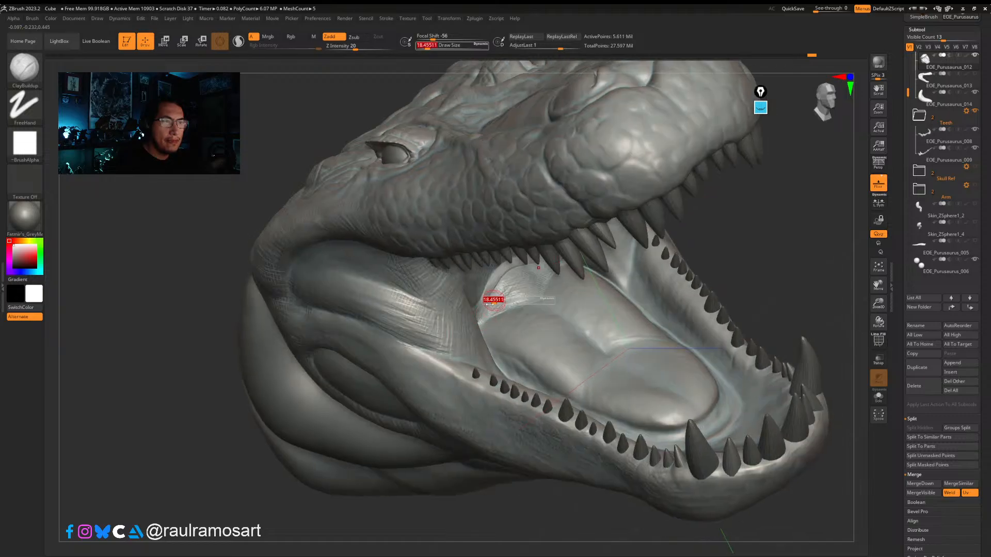
pyautogui.moveTo(495, 290)
pyautogui.mouseDown()
pyautogui.moveTo(485, 308)
pyautogui.moveTo(490, 290)
pyautogui.mouseUp()
pyautogui.press('s')
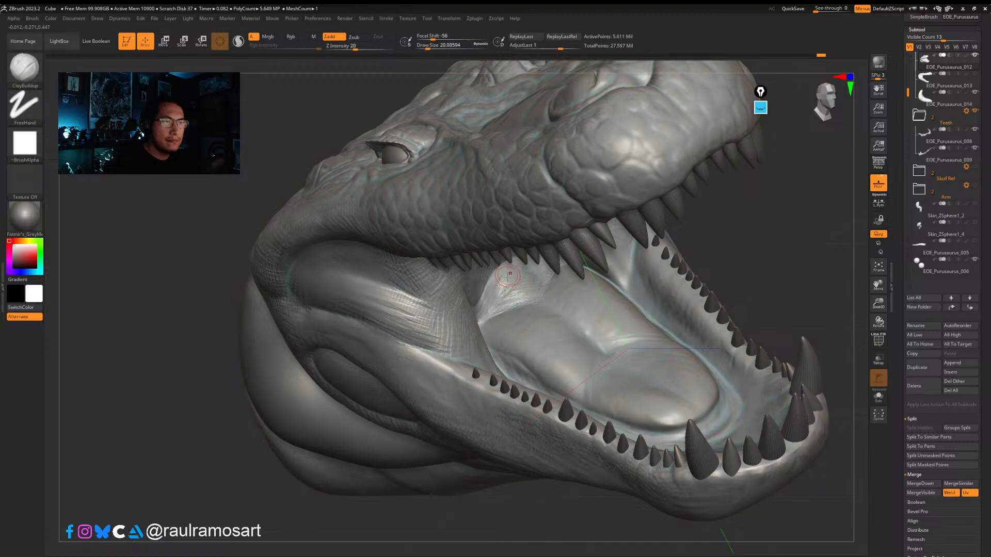
pyautogui.moveTo(508, 278); pyautogui.dragTo(512, 274, button='right')
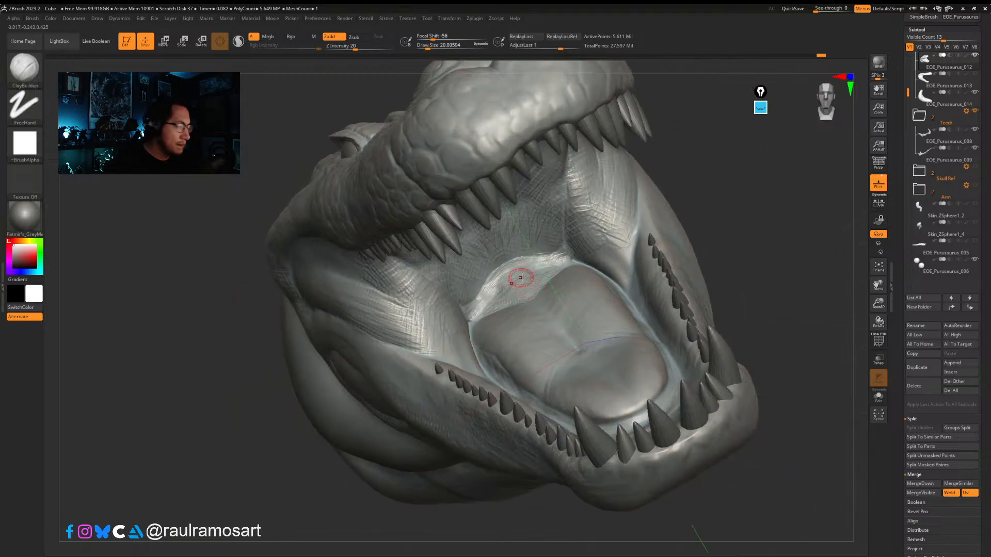
pyautogui.moveTo(516, 279); pyautogui.dragTo(503, 292, button='right')
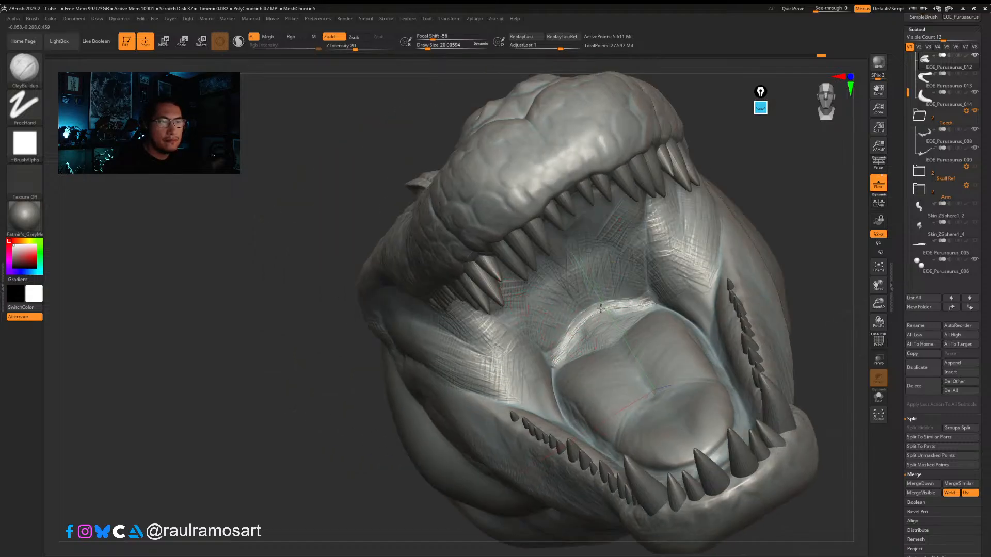
# Step: Build up the throat flap's rim behind the tongue with ClayBuildup at a draw size of about 39 and smooth it
pyautogui.moveTo(601, 308)
pyautogui.mouseDown()
pyautogui.moveTo(590, 320)
pyautogui.moveTo(612, 322)
pyautogui.mouseUp()
pyautogui.press('s')
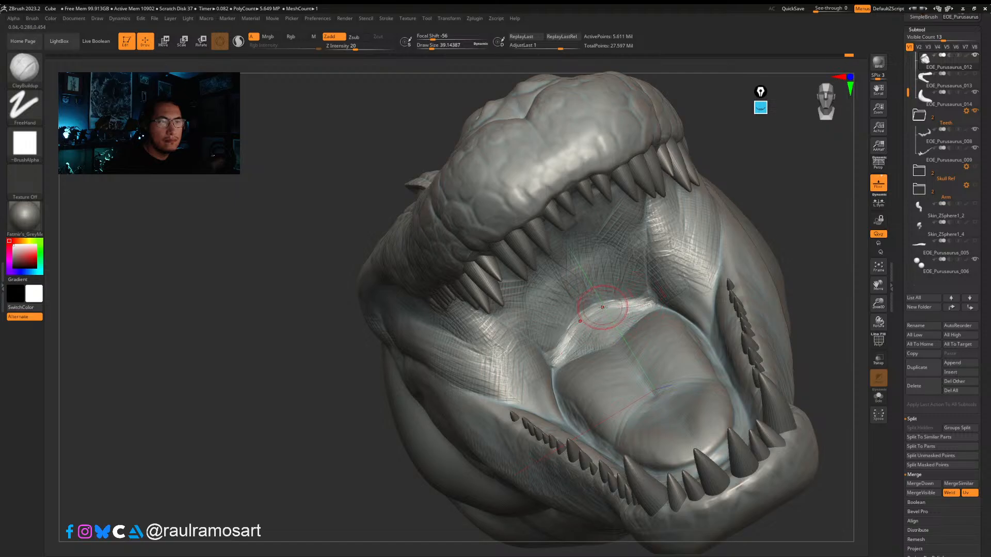
pyautogui.press('b')
pyautogui.press('d')
pyautogui.press('s')
pyautogui.moveTo(559, 345)
pyautogui.mouseDown()
pyautogui.moveTo(609, 310)
pyautogui.moveTo(624, 314)
pyautogui.mouseUp()
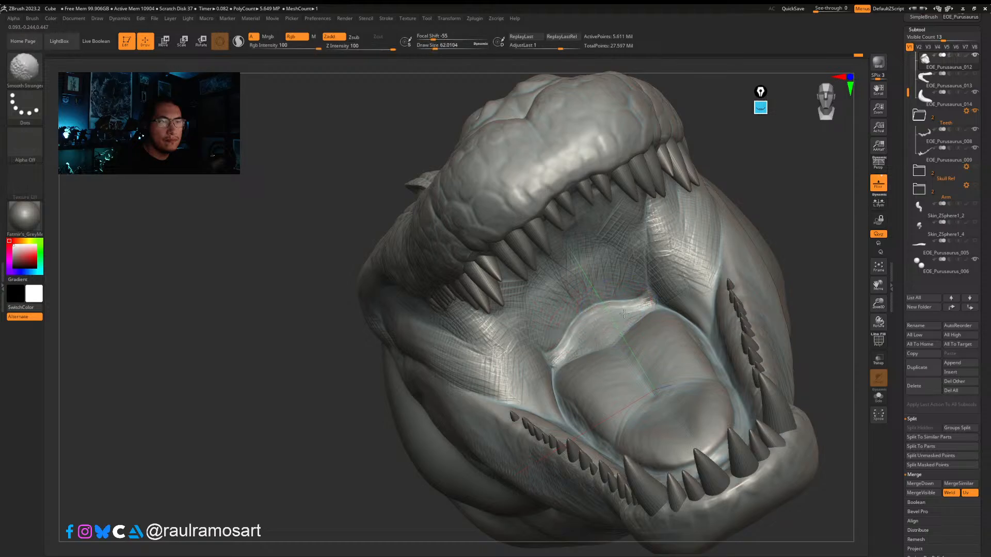
# Step: Crease the throat flap's edge with DamStandard at a draw size of about 25 and smooth its rim
pyautogui.moveTo(636, 314); pyautogui.dragTo(554, 345, button='right')
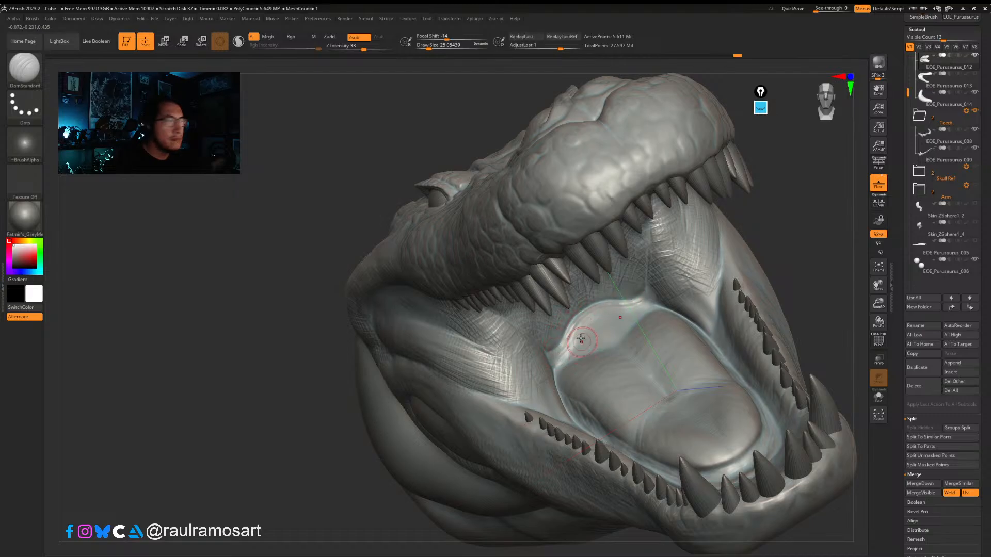
pyautogui.moveTo(573, 355); pyautogui.dragTo(517, 347, button='right')
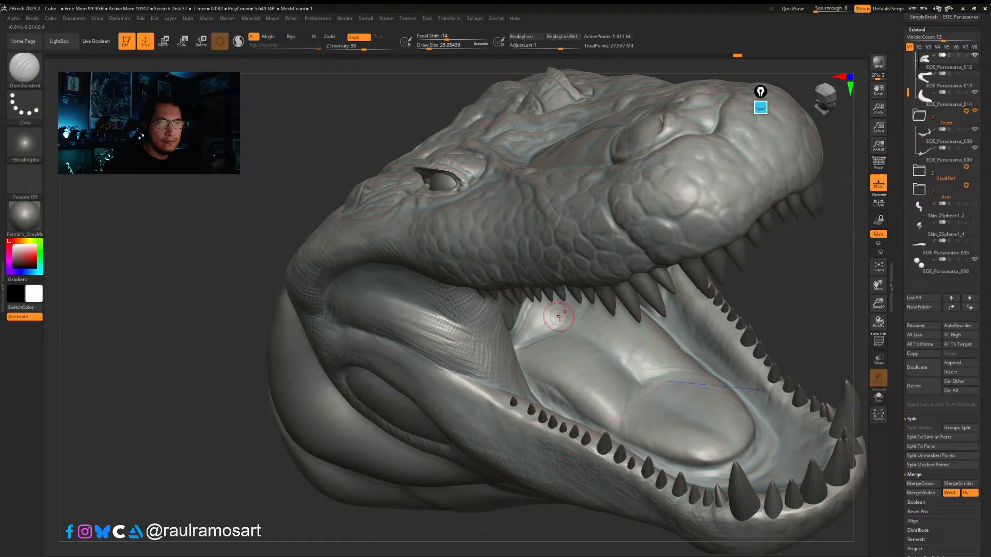
pyautogui.moveTo(558, 317); pyautogui.dragTo(568, 329, button='right')
pyautogui.press('shift')
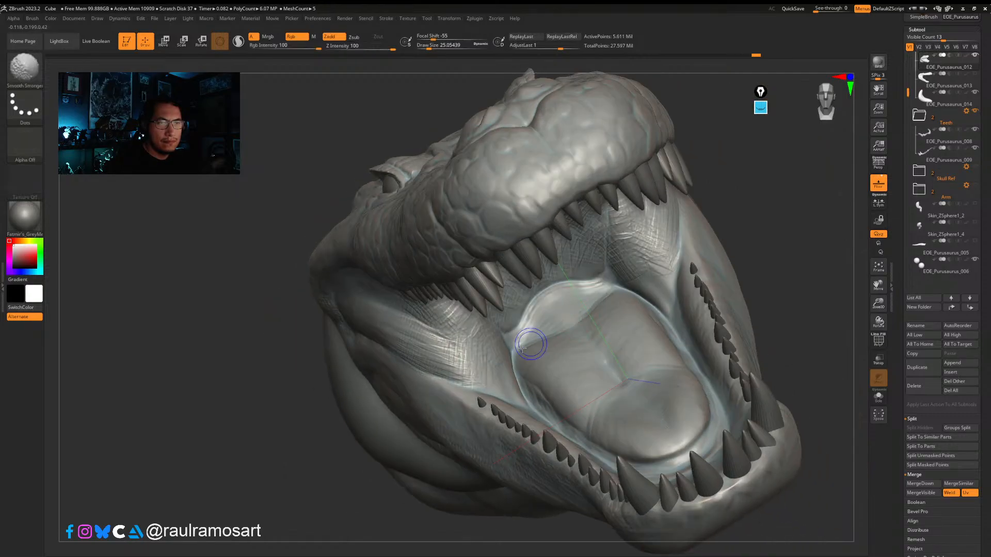
pyautogui.keyDown('shift'); pyautogui.moveTo(593, 284); pyautogui.dragTo(600, 286); pyautogui.keyUp('shift')
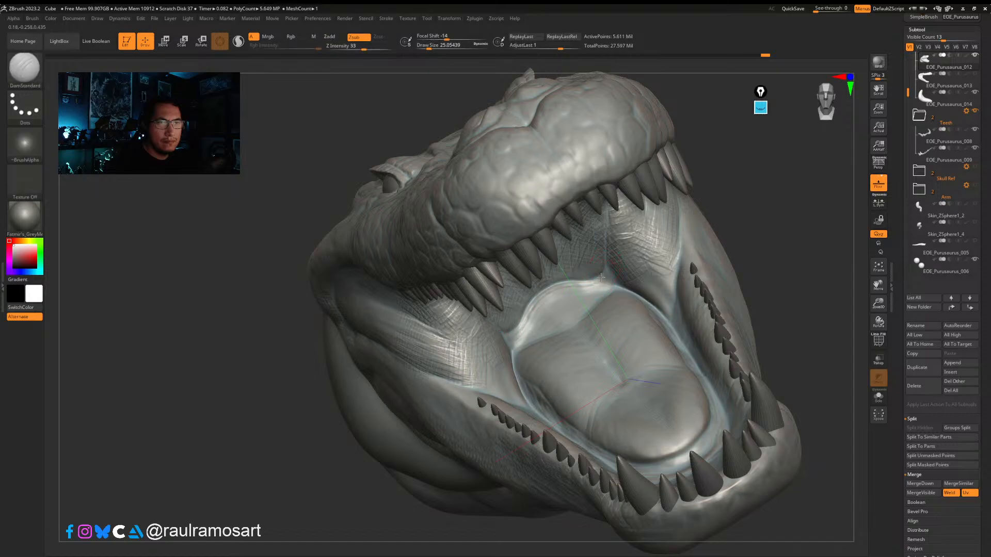
# Step: Show the body subtool EOE_Purusaurus_005 and the front and hind limbs in the Arm folder together with the head
pyautogui.press('ctrl')
pyautogui.moveTo(604, 246); pyautogui.dragTo(633, 247, button='right')
pyautogui.keyDown('ctrl'); pyautogui.moveTo(699, 271); pyautogui.dragTo(743, 287, button='right'); pyautogui.keyUp('ctrl')
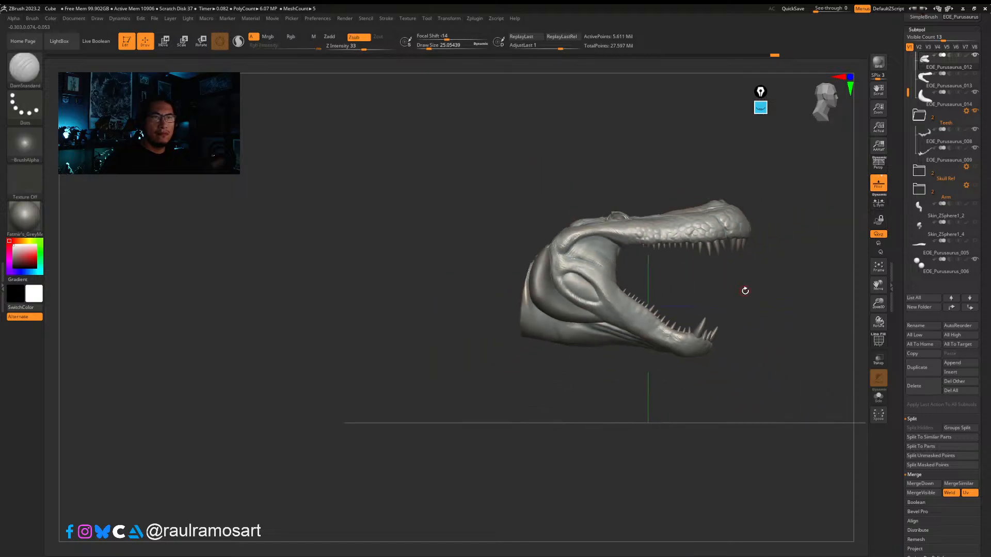
pyautogui.scroll(1, 987, 167)
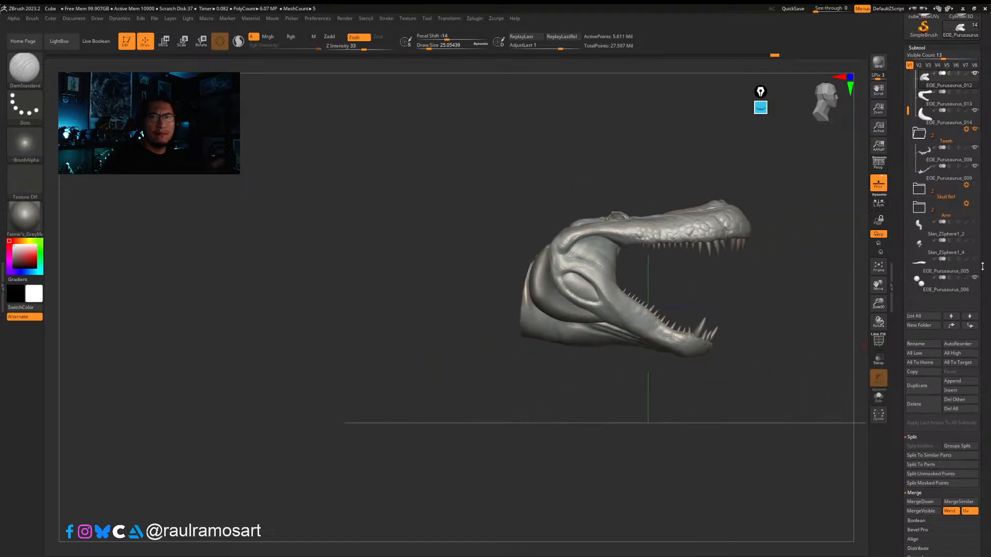
pyautogui.click(943, 275)
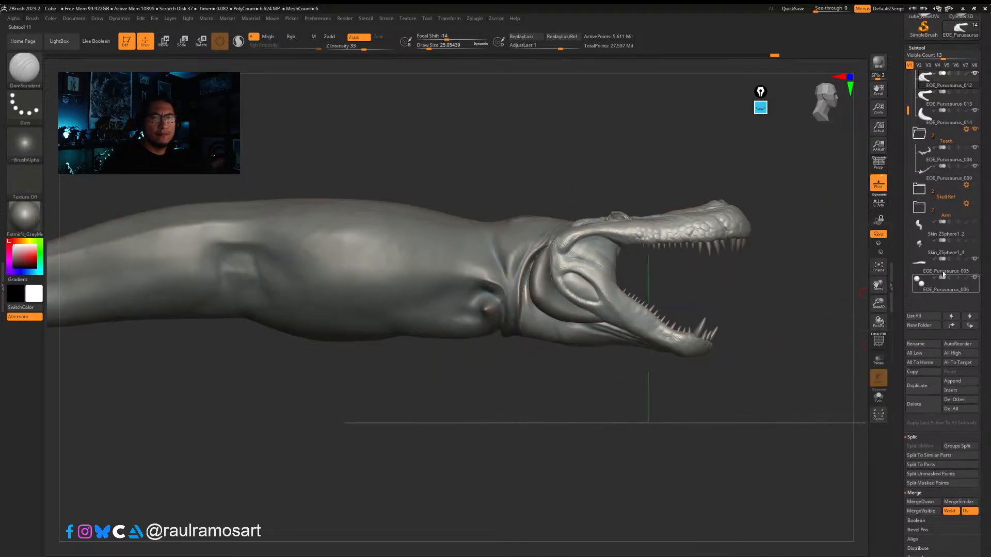
pyautogui.click(975, 204)
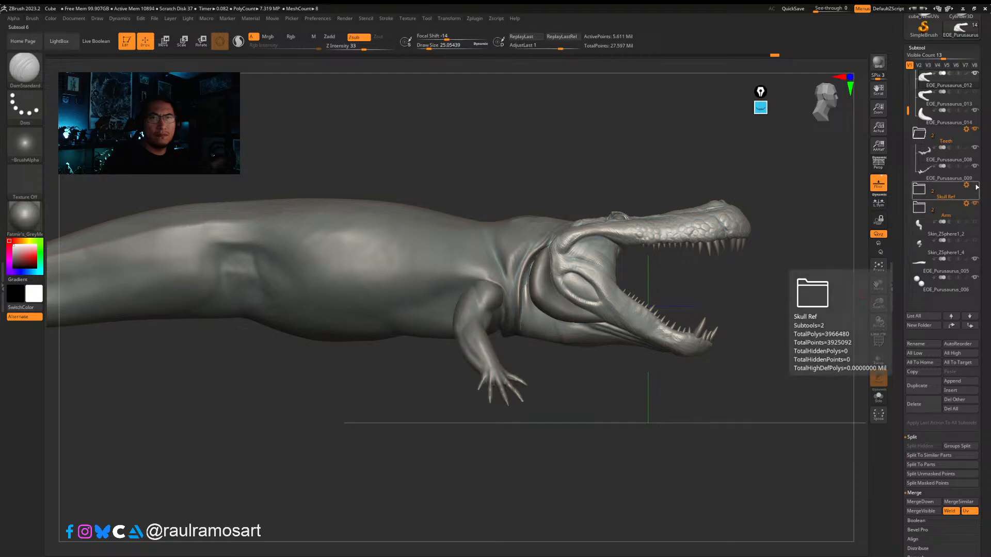
pyautogui.click(976, 243)
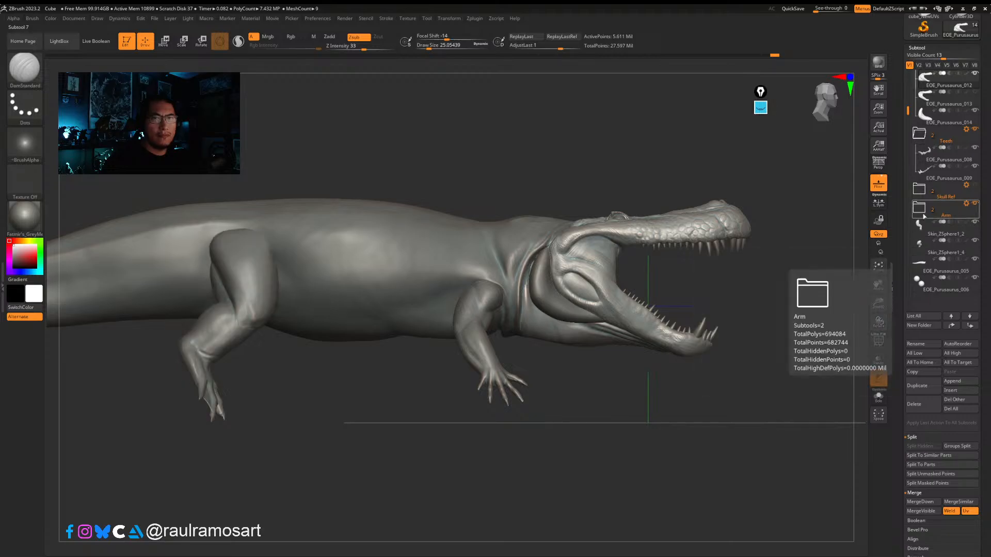
pyautogui.moveTo(836, 304); pyautogui.dragTo(653, 345)
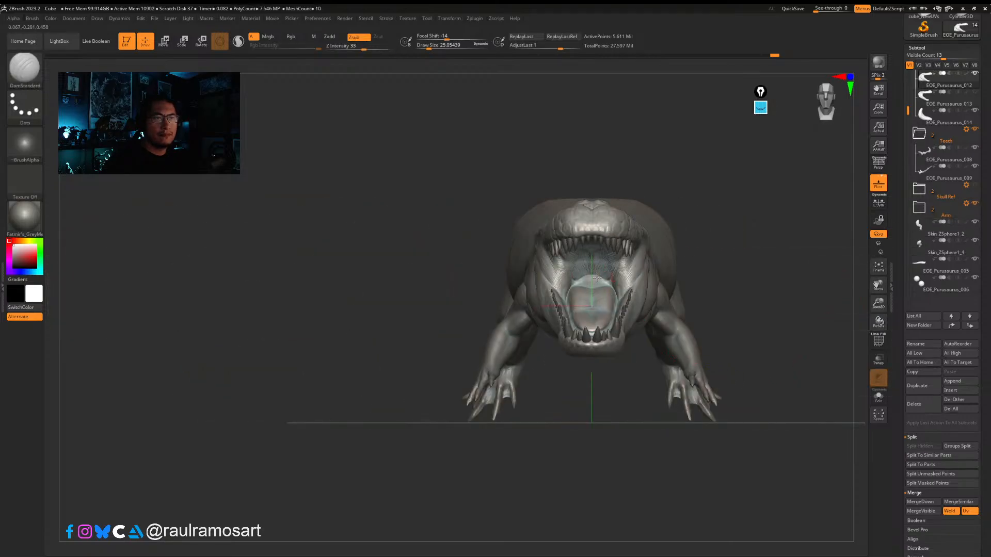
# Step: Smooth the oval muscle at the rear of the lower jaw with the Smooth Stronger brush
pyautogui.moveTo(597, 278); pyautogui.dragTo(464, 291, button='right')
pyautogui.moveTo(645, 304)
pyautogui.mouseDown(button='right')
pyautogui.moveTo(637, 297)
pyautogui.moveTo(631, 308)
pyautogui.moveTo(665, 258)
pyautogui.moveTo(640, 232)
pyautogui.moveTo(619, 282)
pyautogui.mouseUp(button='right')
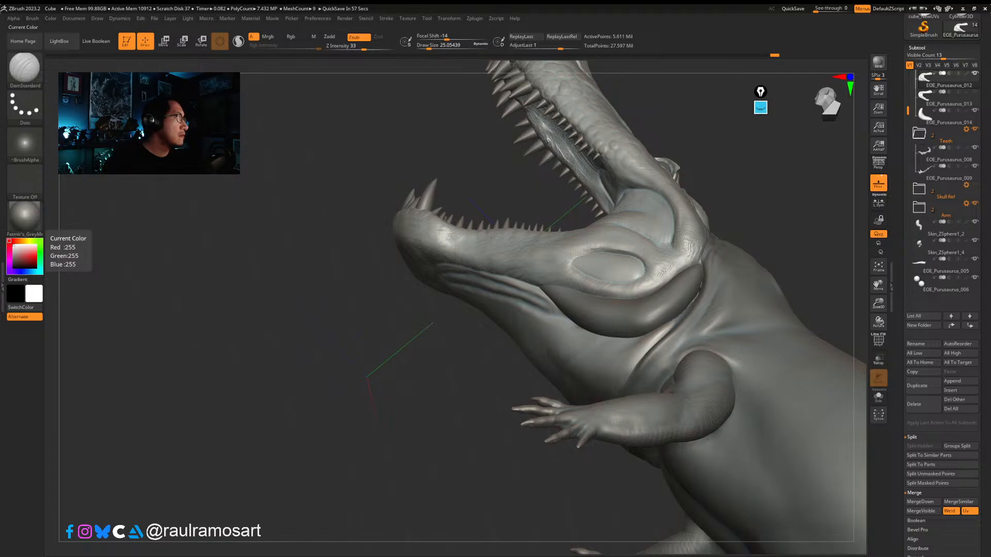
pyautogui.moveTo(607, 274); pyautogui.dragTo(609, 283, button='right')
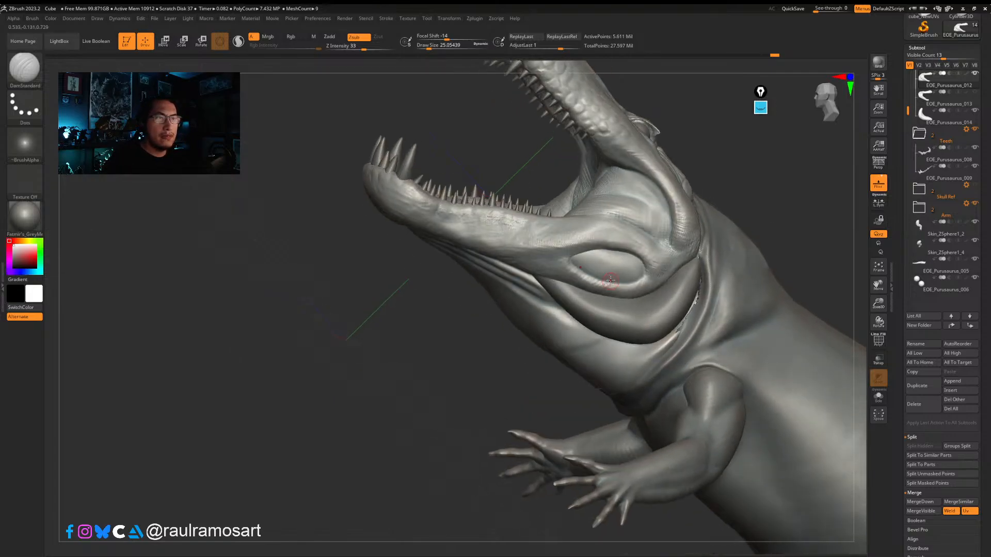
pyautogui.press('b')
pyautogui.press('shift')
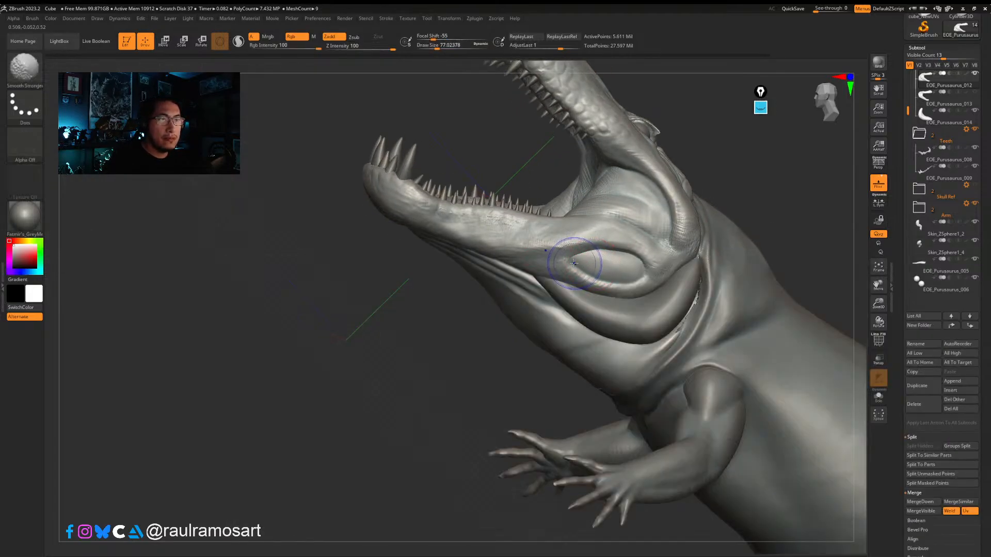
pyautogui.moveTo(619, 253)
pyautogui.keyDown('shift'); pyautogui.mouseDown()
pyautogui.moveTo(577, 259)
pyautogui.moveTo(597, 279)
pyautogui.moveTo(629, 281)
pyautogui.mouseUp(); pyautogui.keyUp('shift')
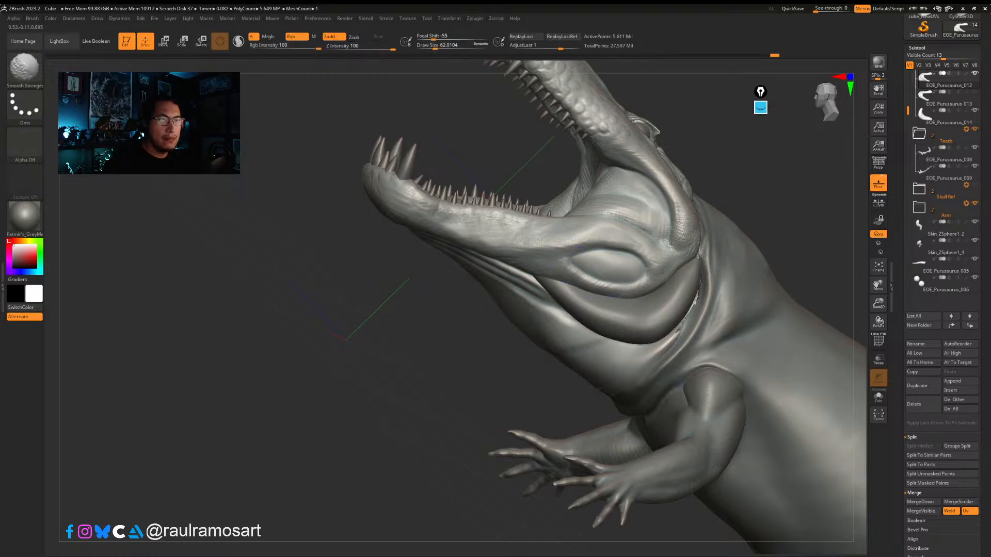
# Step: Build up the oval muscle at the rear of the lower jaw with ClayBuildup at a draw size of about 62
pyautogui.moveTo(647, 271)
pyautogui.mouseDown(button='right')
pyautogui.moveTo(625, 297)
pyautogui.moveTo(593, 268)
pyautogui.mouseUp(button='right')
pyautogui.press('b')
pyautogui.press('c')
pyautogui.press('b')
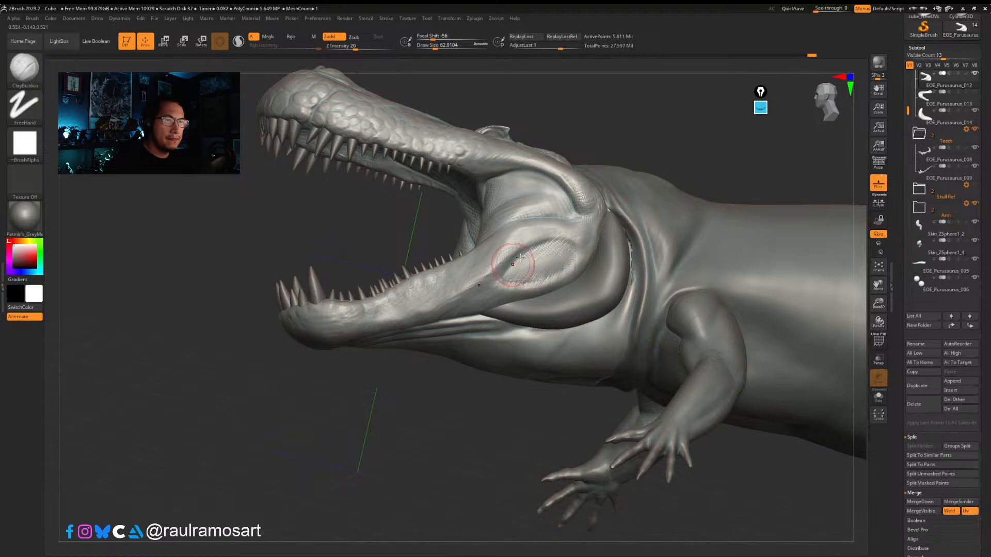
pyautogui.moveTo(530, 250)
pyautogui.mouseDown()
pyautogui.moveTo(514, 266)
pyautogui.moveTo(533, 273)
pyautogui.moveTo(568, 260)
pyautogui.moveTo(568, 237)
pyautogui.mouseUp()
pyautogui.moveTo(572, 233); pyautogui.dragTo(587, 222, button='right')
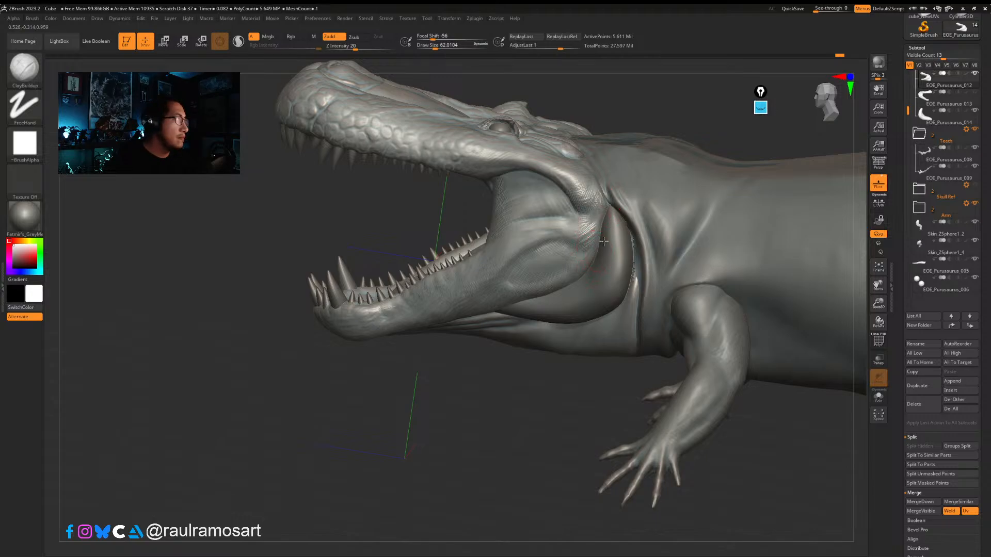
pyautogui.moveTo(598, 267); pyautogui.dragTo(595, 262, button='right')
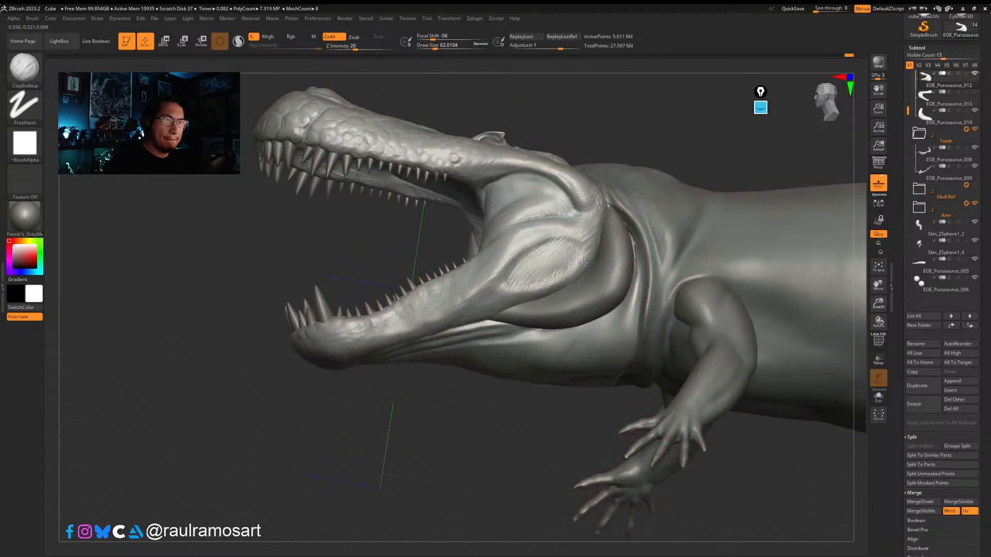
pyautogui.moveTo(583, 263); pyautogui.dragTo(573, 273)
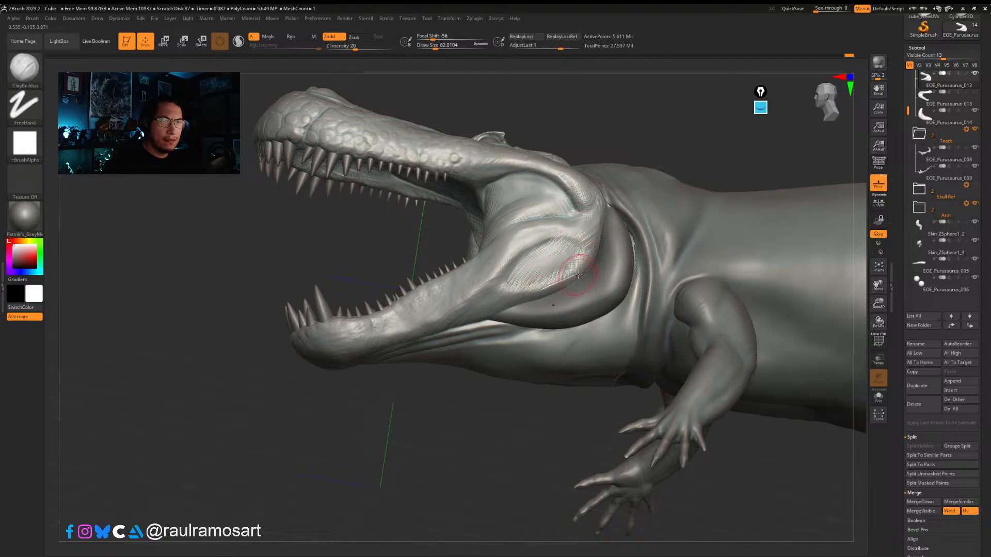
# Step: Smooth the clay strokes on the rear jaw muscle and blend them into the surrounding cheek at a draw size of about 62
pyautogui.moveTo(531, 298); pyautogui.dragTo(524, 297, button='right')
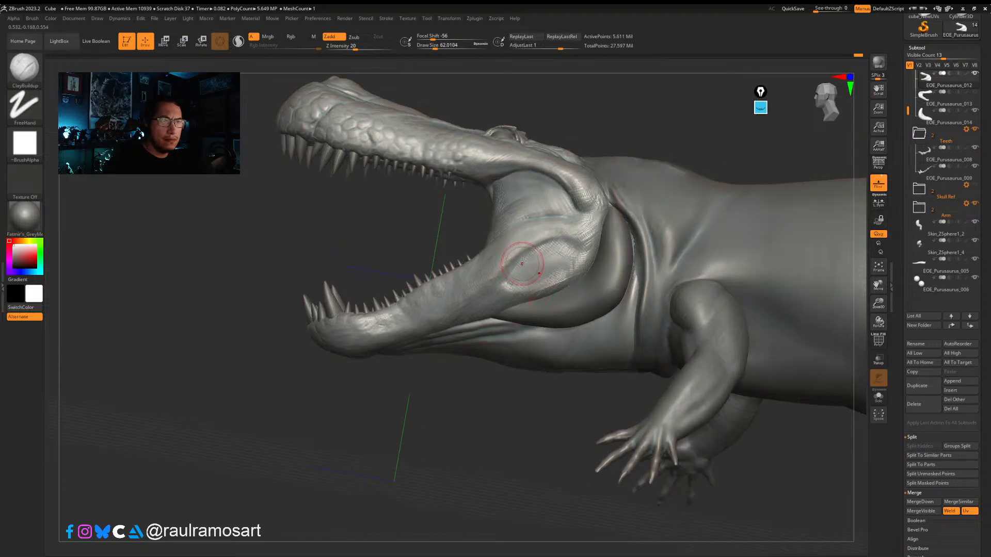
pyautogui.press('shift')
pyautogui.keyDown('shift'); pyautogui.moveTo(586, 231); pyautogui.dragTo(571, 228); pyautogui.keyUp('shift')
pyautogui.moveTo(571, 228)
pyautogui.mouseDown(button='right')
pyautogui.moveTo(541, 260)
pyautogui.moveTo(532, 252)
pyautogui.mouseUp(button='right')
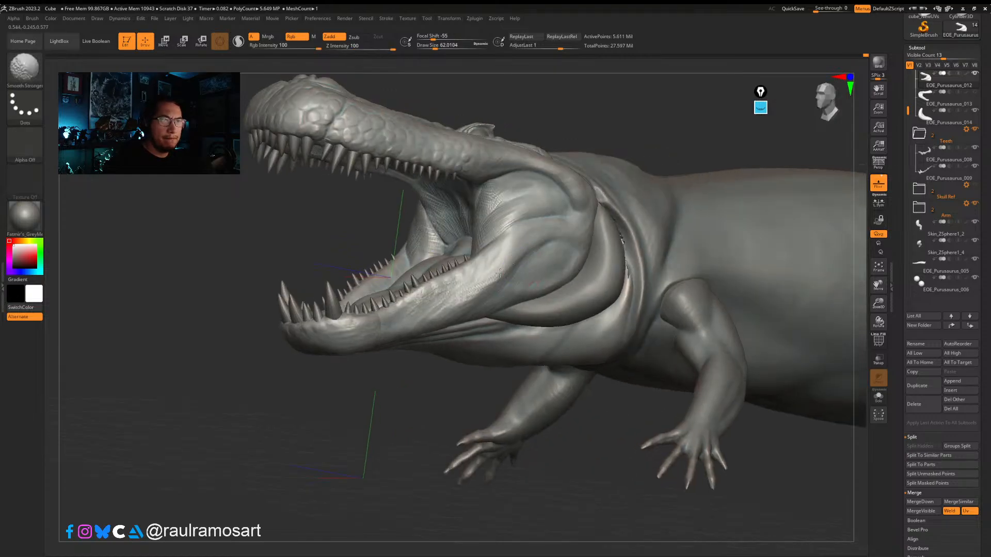
pyautogui.keyDown('shift'); pyautogui.moveTo(533, 251); pyautogui.dragTo(394, 325); pyautogui.keyUp('shift')
# Step: Build up the underside of the throat with broad ClayBuildup strokes at a draw size of about 197
pyautogui.moveTo(393, 325)
pyautogui.keyDown('ctrl'); pyautogui.mouseDown(button='right')
pyautogui.moveTo(419, 255)
pyautogui.moveTo(479, 262)
pyautogui.moveTo(437, 280)
pyautogui.moveTo(436, 309)
pyautogui.moveTo(493, 252)
pyautogui.moveTo(604, 248)
pyautogui.moveTo(646, 294)
pyautogui.moveTo(456, 306)
pyautogui.moveTo(449, 283)
pyautogui.moveTo(408, 269)
pyautogui.mouseUp(button='right'); pyautogui.keyUp('ctrl')
pyautogui.press('s')
pyautogui.moveTo(409, 269)
pyautogui.mouseDown()
pyautogui.moveTo(419, 271)
pyautogui.moveTo(404, 259)
pyautogui.moveTo(412, 255)
pyautogui.mouseUp()
pyautogui.press('s')
pyautogui.press('s')
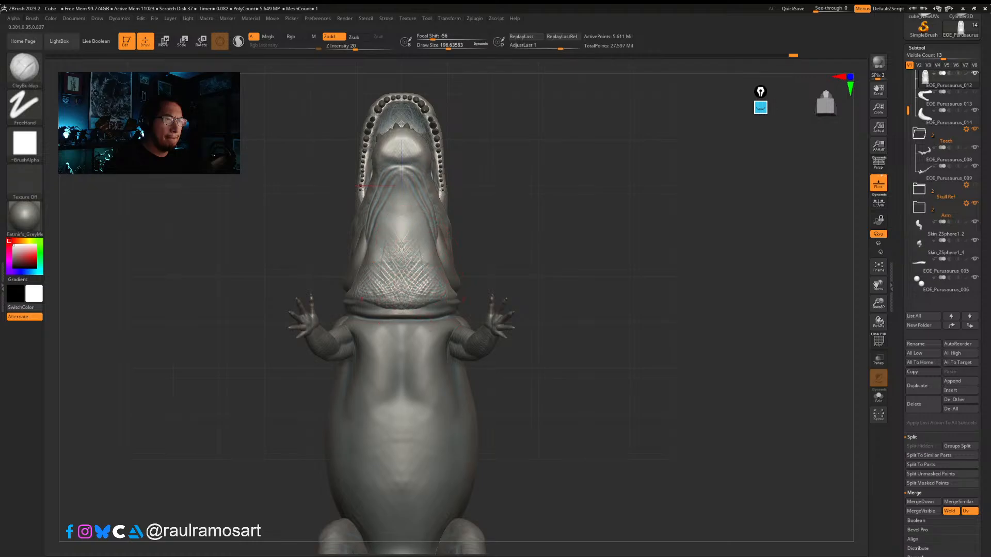
pyautogui.moveTo(397, 261); pyautogui.dragTo(412, 267)
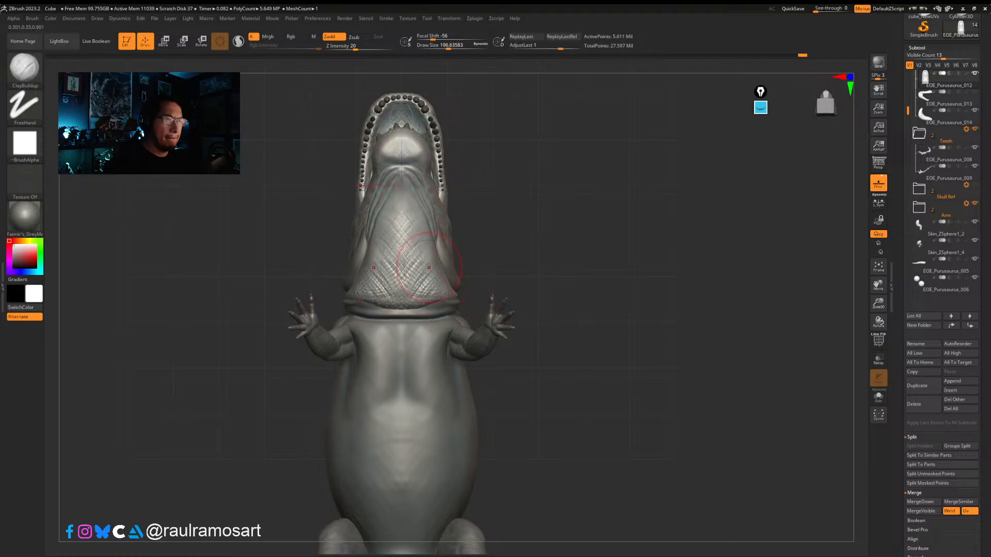
pyautogui.moveTo(422, 300)
pyautogui.mouseDown(button='right')
pyautogui.moveTo(478, 277)
pyautogui.moveTo(488, 228)
pyautogui.moveTo(584, 270)
pyautogui.moveTo(466, 293)
pyautogui.moveTo(458, 312)
pyautogui.mouseUp(button='right')
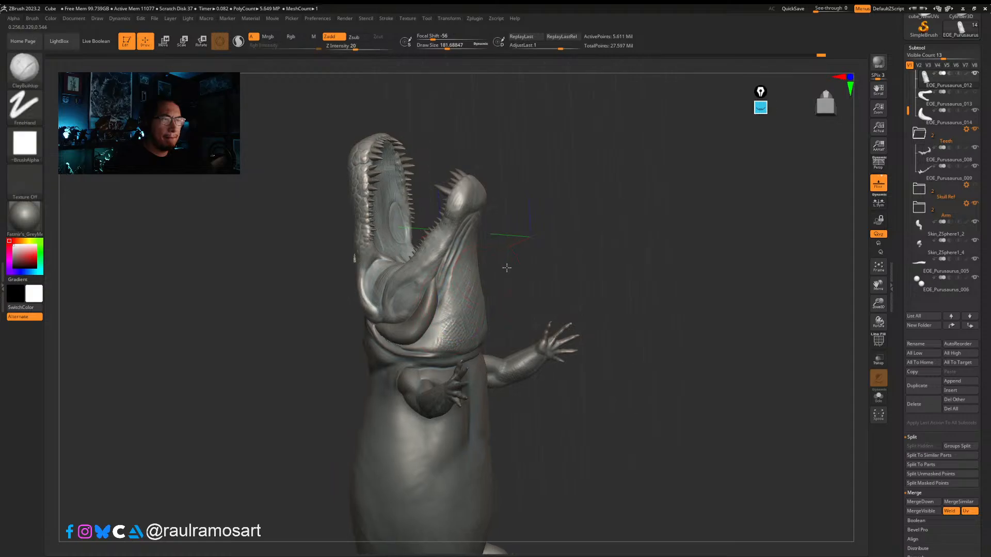
# Step: Add volume to the rear jaw muscle with ClayBuildup at draw sizes of about 83 and 120
pyautogui.moveTo(506, 270)
pyautogui.mouseDown(button='right')
pyautogui.moveTo(521, 279)
pyautogui.moveTo(670, 266)
pyautogui.mouseUp(button='right')
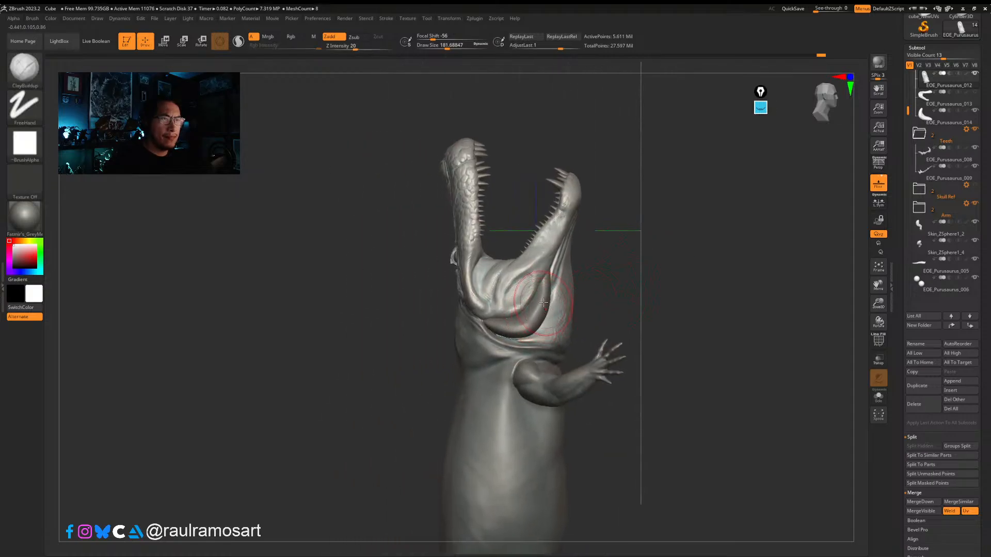
pyautogui.moveTo(543, 307)
pyautogui.mouseDown(button='right')
pyautogui.moveTo(531, 338)
pyautogui.moveTo(543, 408)
pyautogui.moveTo(535, 442)
pyautogui.moveTo(513, 391)
pyautogui.moveTo(517, 326)
pyautogui.moveTo(505, 314)
pyautogui.mouseUp(button='right')
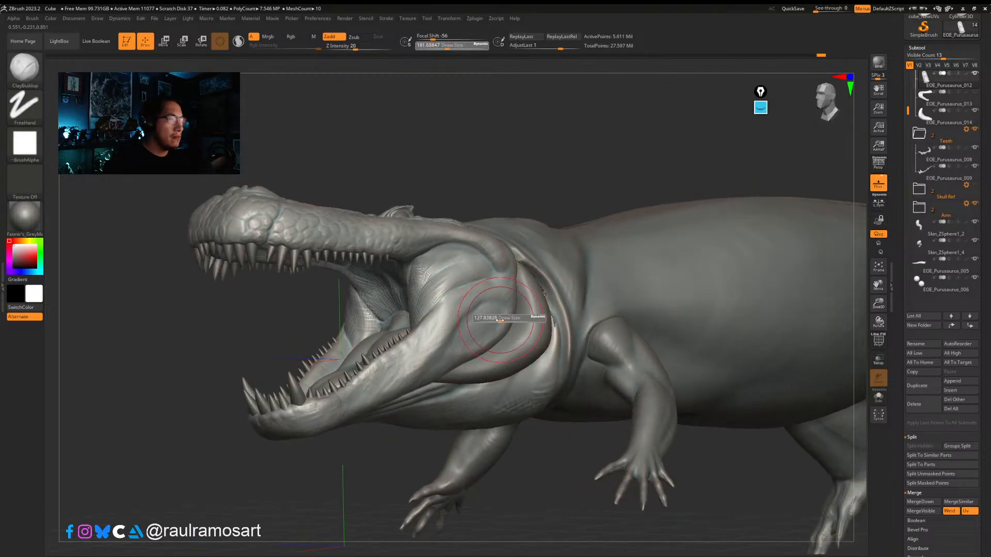
pyautogui.press('s')
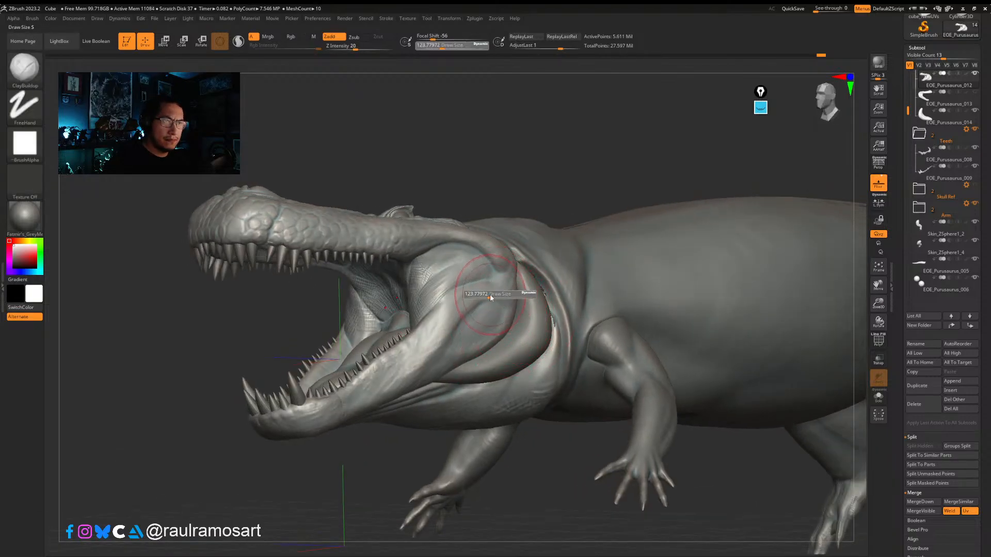
pyautogui.click(485, 298)
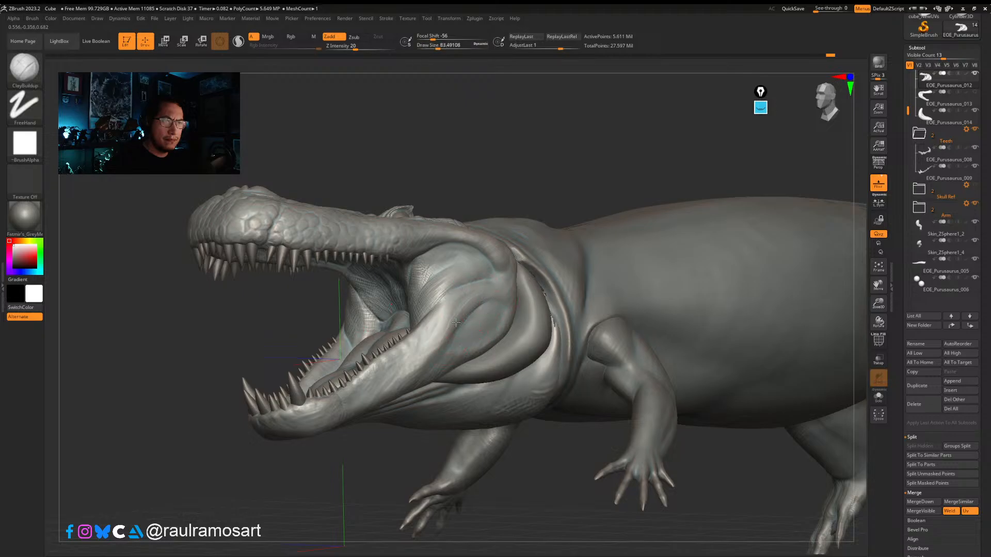
pyautogui.press('s')
pyautogui.click(466, 315)
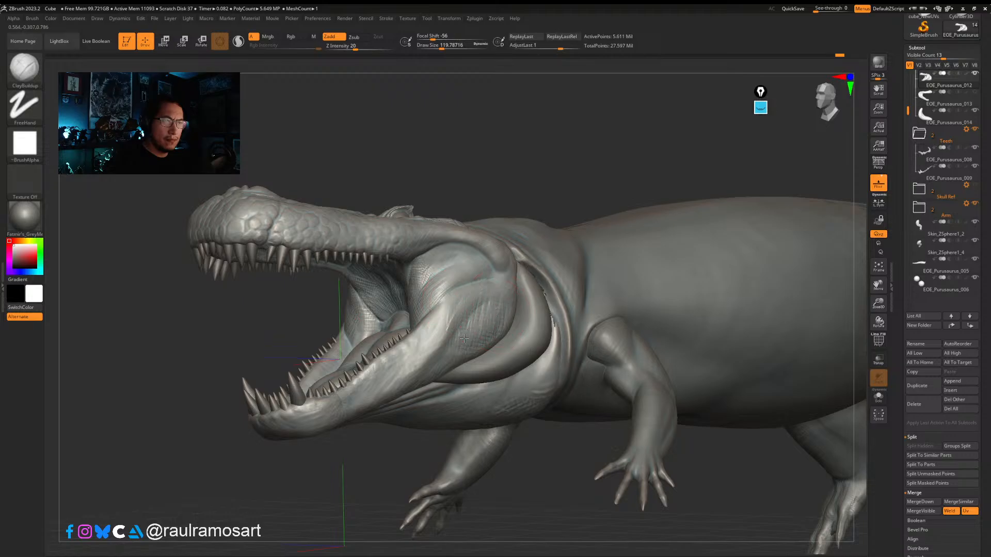
# Step: Smooth the rear jaw muscle and refine its front edge with ClayBuildup at draw sizes of about 54 and 94
pyautogui.press('shift')
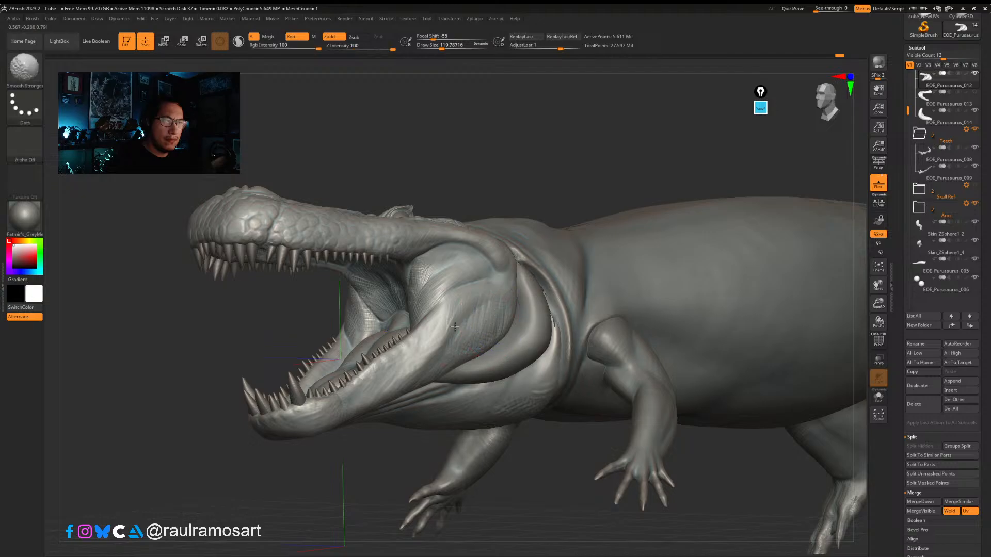
pyautogui.press('s')
pyautogui.moveTo(457, 327); pyautogui.dragTo(449, 328)
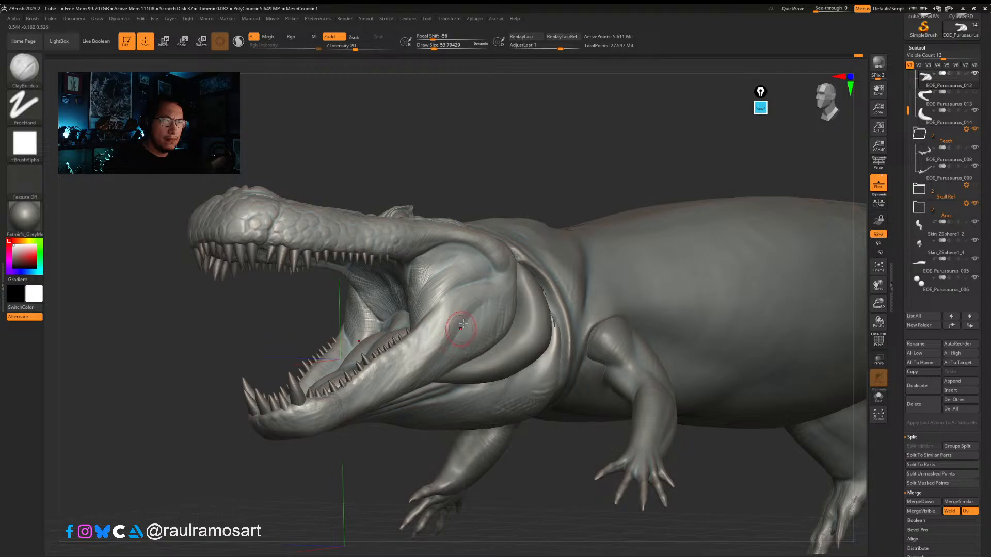
pyautogui.press('s')
pyautogui.moveTo(454, 314); pyautogui.dragTo(461, 315)
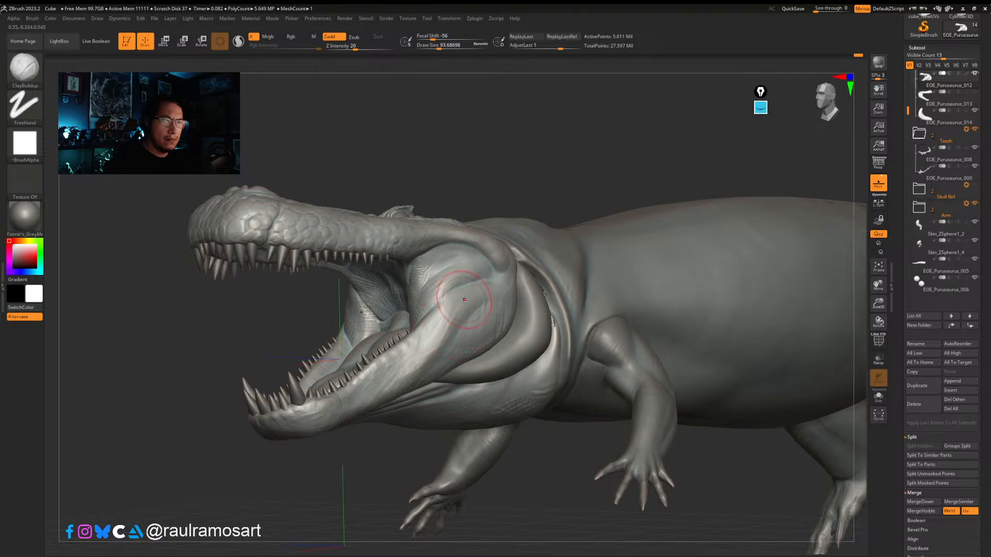
# Step: Refine the rear jaw muscle and its lower edge with ClayBuildup at a draw size of about 71
pyautogui.moveTo(491, 305); pyautogui.dragTo(493, 307, button='right')
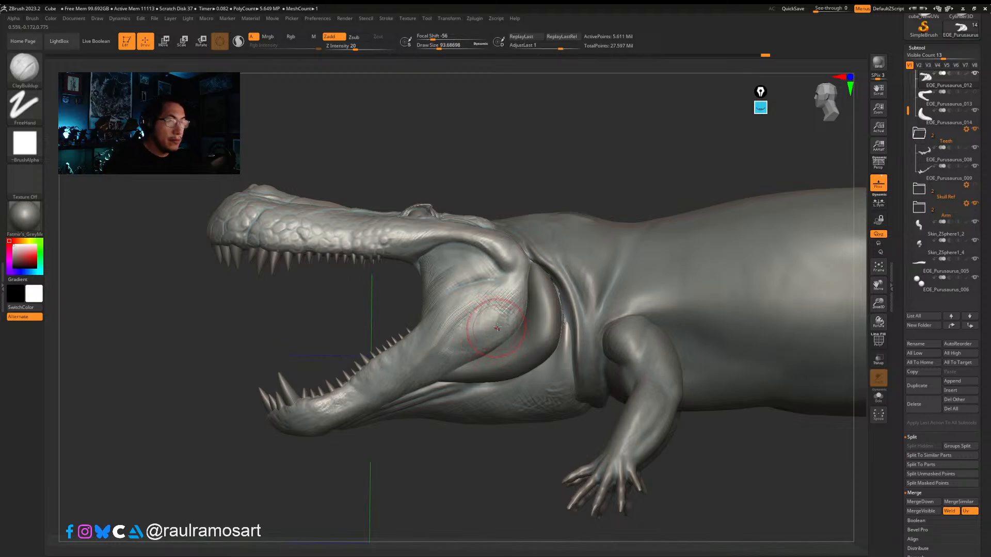
pyautogui.moveTo(491, 327); pyautogui.dragTo(511, 304, button='right')
pyautogui.press('s')
pyautogui.moveTo(507, 297); pyautogui.dragTo(492, 296)
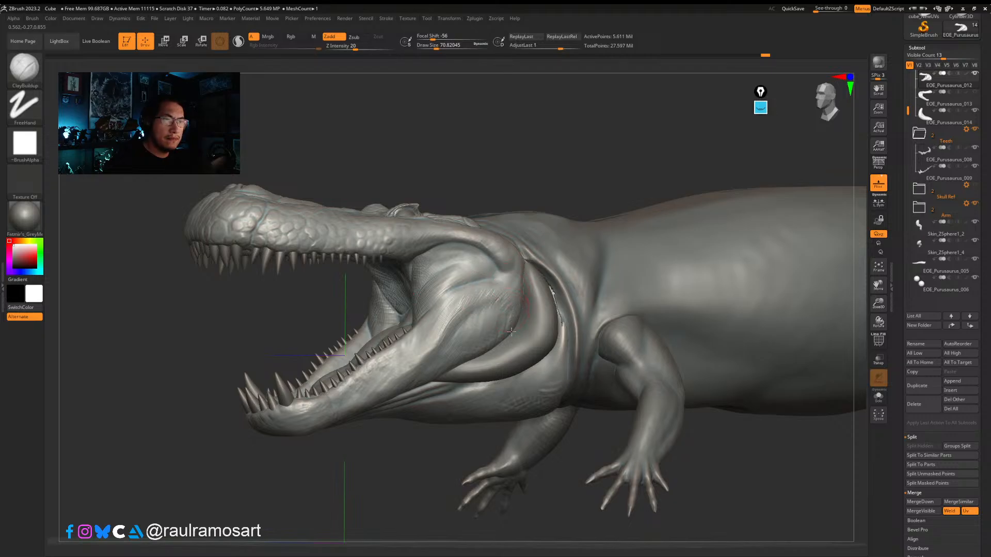
pyautogui.moveTo(476, 353); pyautogui.dragTo(458, 362)
pyautogui.moveTo(455, 382); pyautogui.dragTo(456, 350, button='right')
pyautogui.press('super')
pyautogui.press('super')
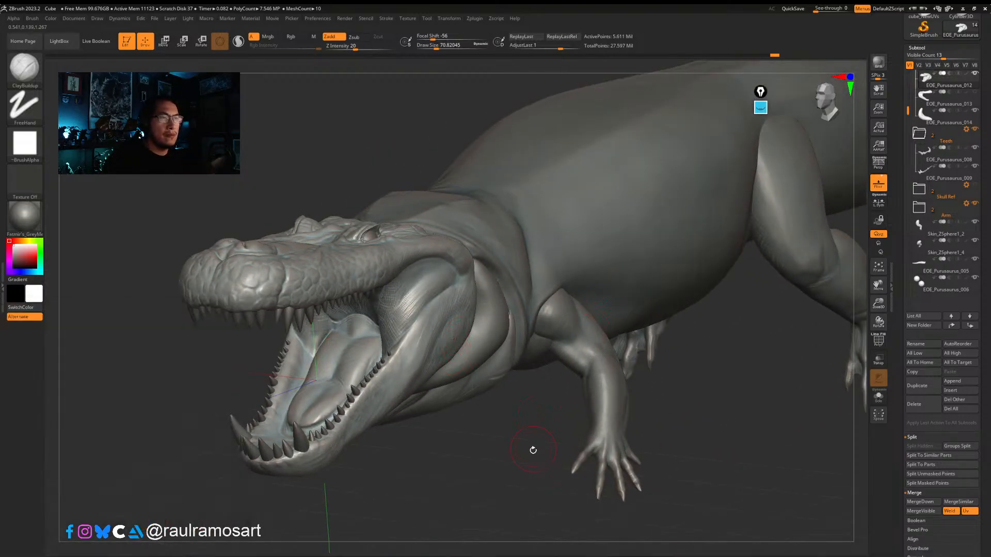
# Step: Build up the tissue behind the tongue at the back of the mouth with ClayBuildup at a draw size of about 56
pyautogui.moveTo(502, 491); pyautogui.dragTo(472, 480, button='right')
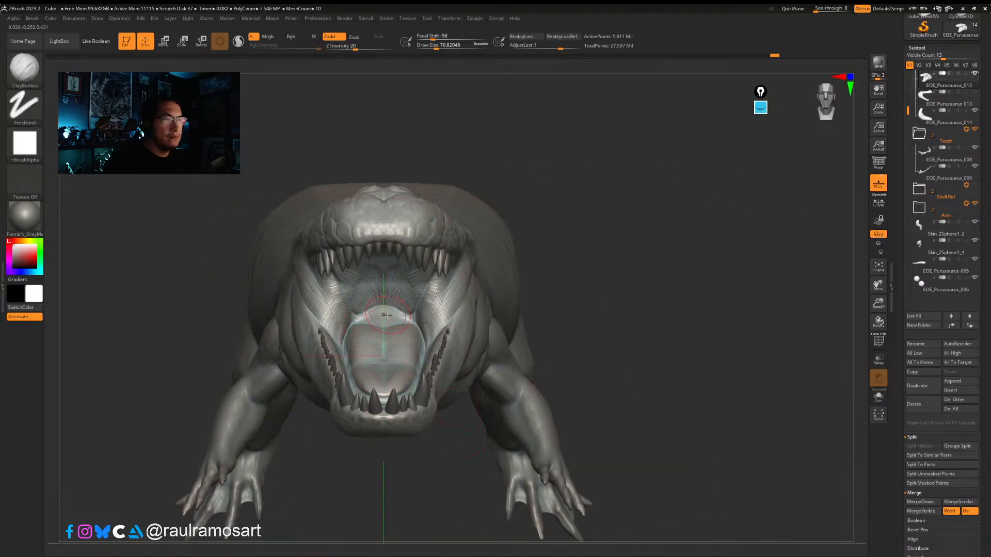
pyautogui.press('[')
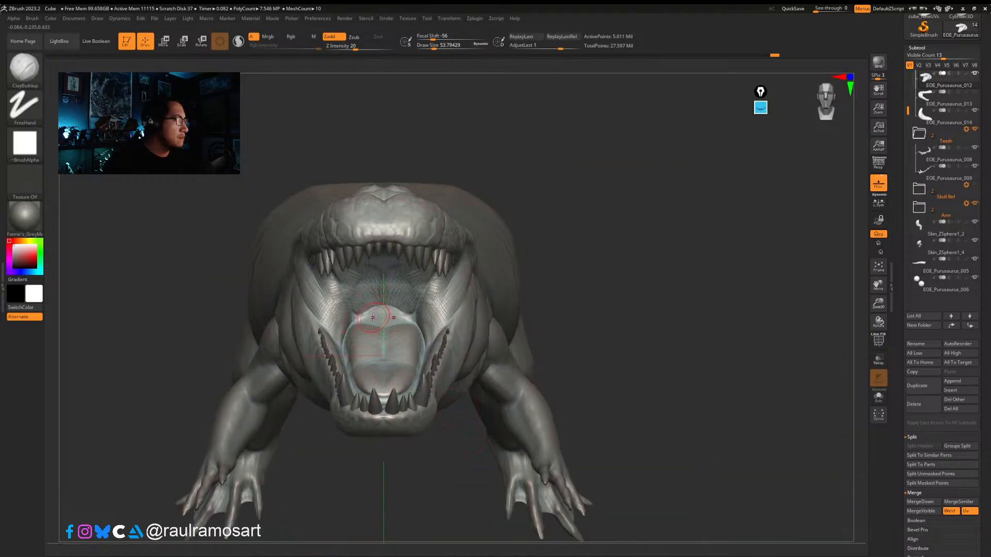
pyautogui.press('[')
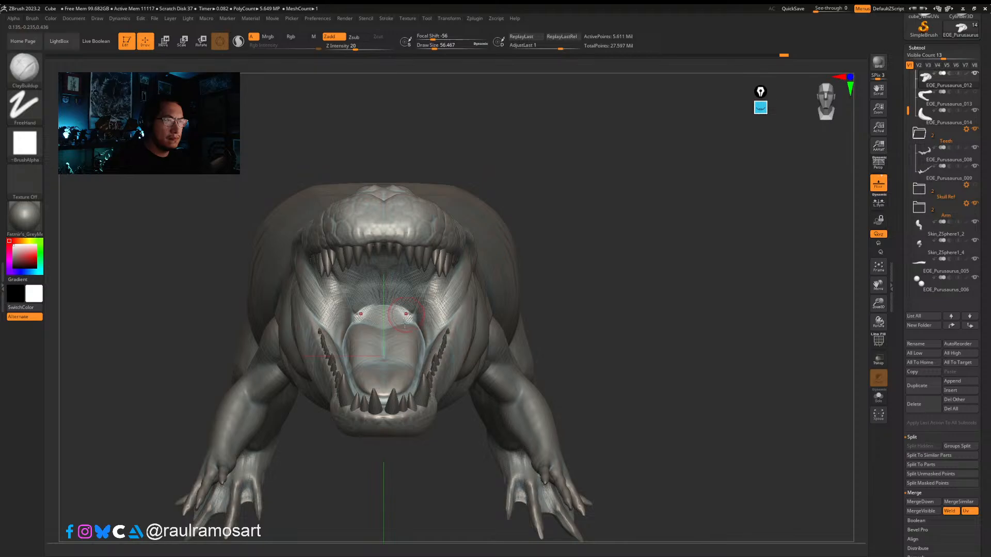
pyautogui.moveTo(383, 326)
pyautogui.mouseDown(button='right')
pyautogui.moveTo(414, 333)
pyautogui.moveTo(383, 310)
pyautogui.mouseUp(button='right')
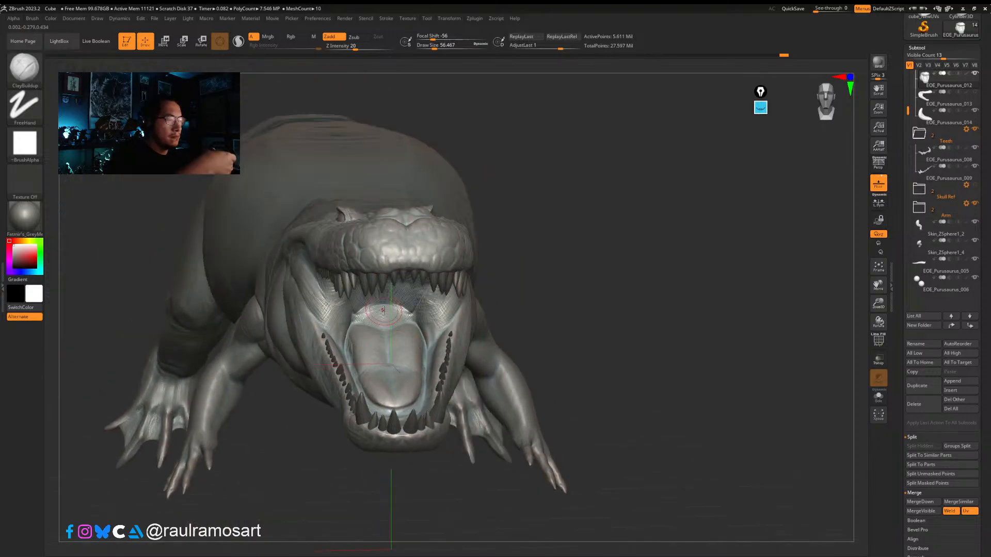
pyautogui.moveTo(451, 320); pyautogui.dragTo(384, 310, button='right')
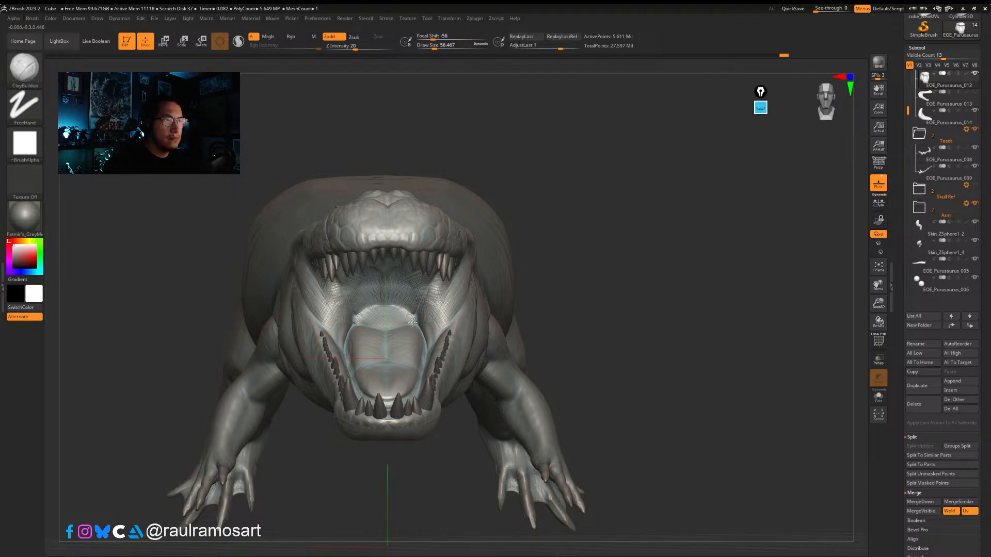
pyautogui.moveTo(413, 322); pyautogui.dragTo(395, 273, button='right')
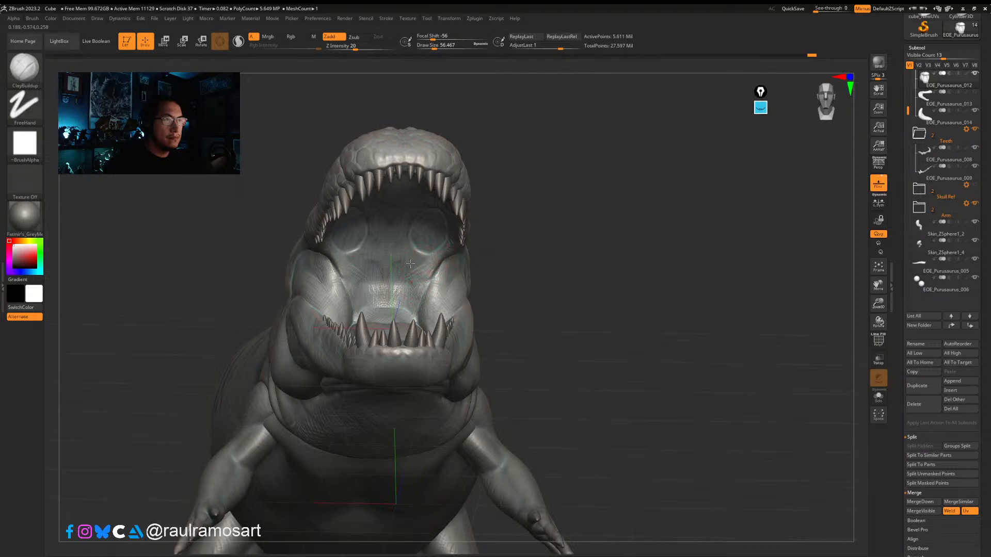
pyautogui.moveTo(420, 246)
pyautogui.mouseDown(button='right')
pyautogui.moveTo(389, 248)
pyautogui.moveTo(463, 284)
pyautogui.moveTo(490, 366)
pyautogui.moveTo(509, 247)
pyautogui.moveTo(509, 320)
pyautogui.moveTo(540, 259)
pyautogui.moveTo(562, 241)
pyautogui.moveTo(553, 241)
pyautogui.moveTo(584, 231)
pyautogui.moveTo(537, 262)
pyautogui.mouseUp(button='right')
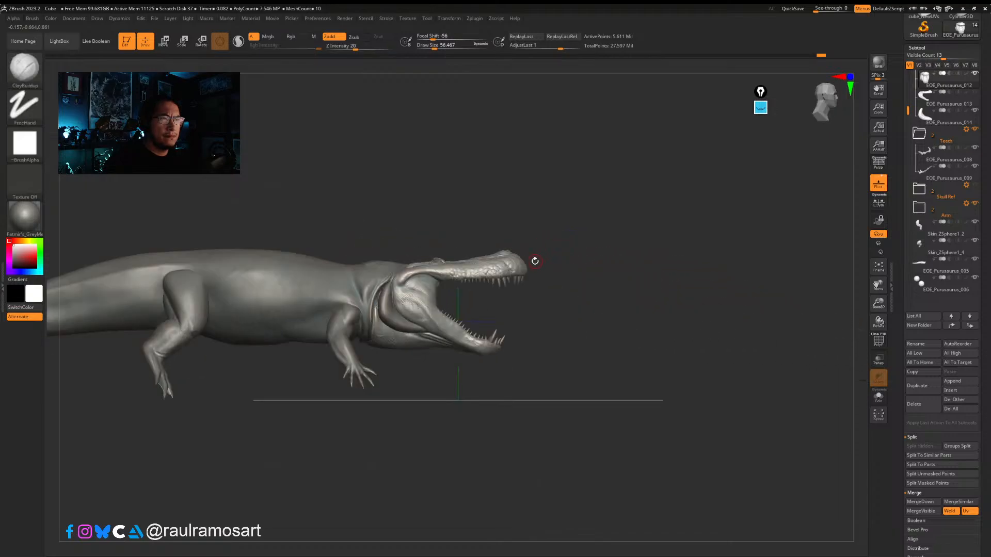
# Step: Add volume to the upper rear of the jaw muscle with ClayBuildup at a draw size of about 83
pyautogui.moveTo(557, 304); pyautogui.dragTo(444, 369, button='right')
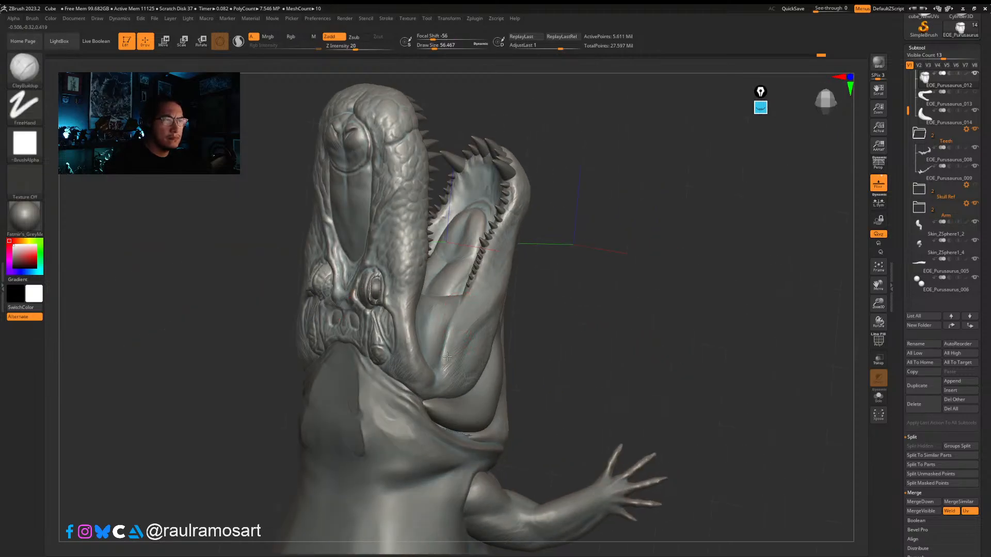
pyautogui.moveTo(442, 379)
pyautogui.mouseDown()
pyautogui.moveTo(448, 367)
pyautogui.moveTo(457, 376)
pyautogui.mouseUp()
pyautogui.press('s')
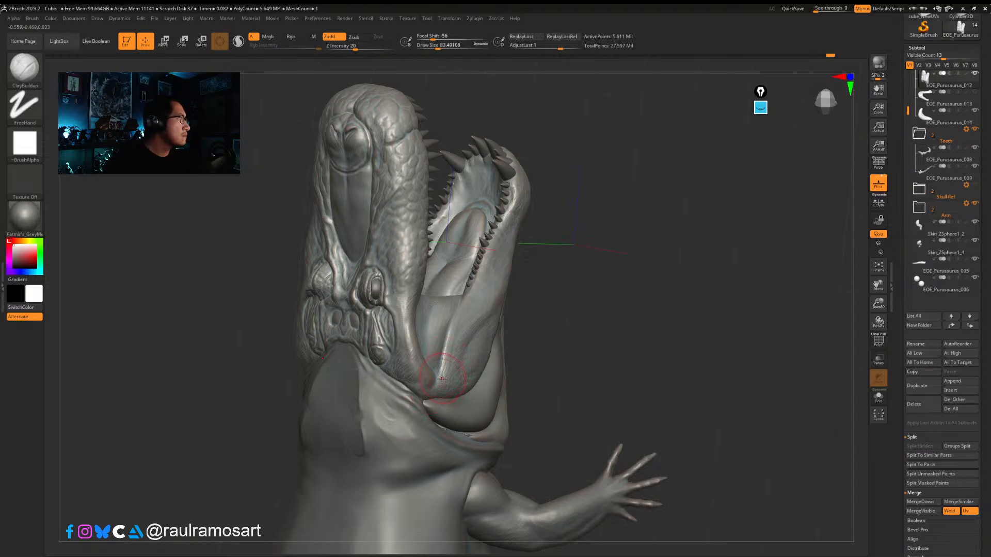
pyautogui.moveTo(433, 395)
pyautogui.mouseDown(button='right')
pyautogui.moveTo(427, 384)
pyautogui.moveTo(461, 360)
pyautogui.mouseUp(button='right')
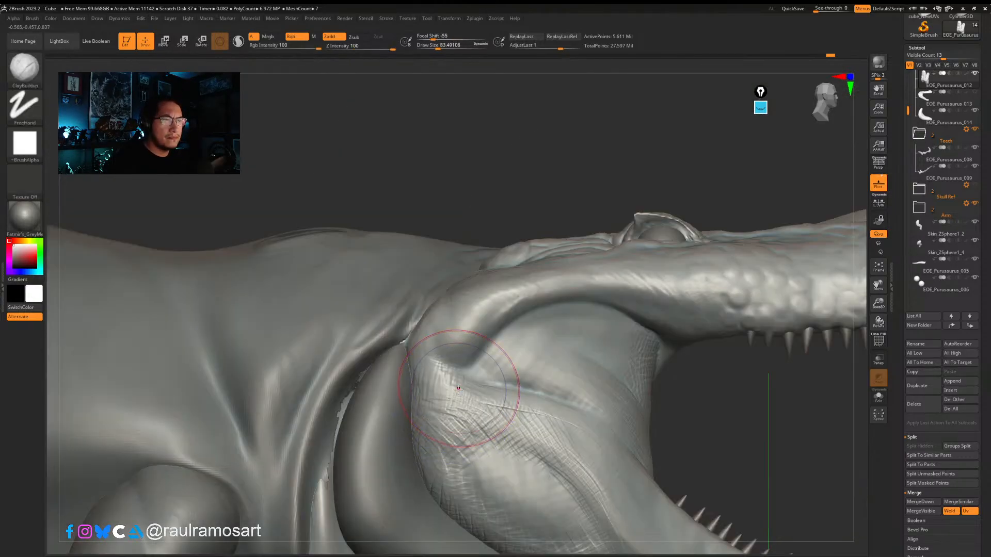
# Step: Carve soft creases where the jaw muscle meets the skull corner with the GIO soft brush at a draw size of about 33
pyautogui.press('b')
pyautogui.click(620, 283)
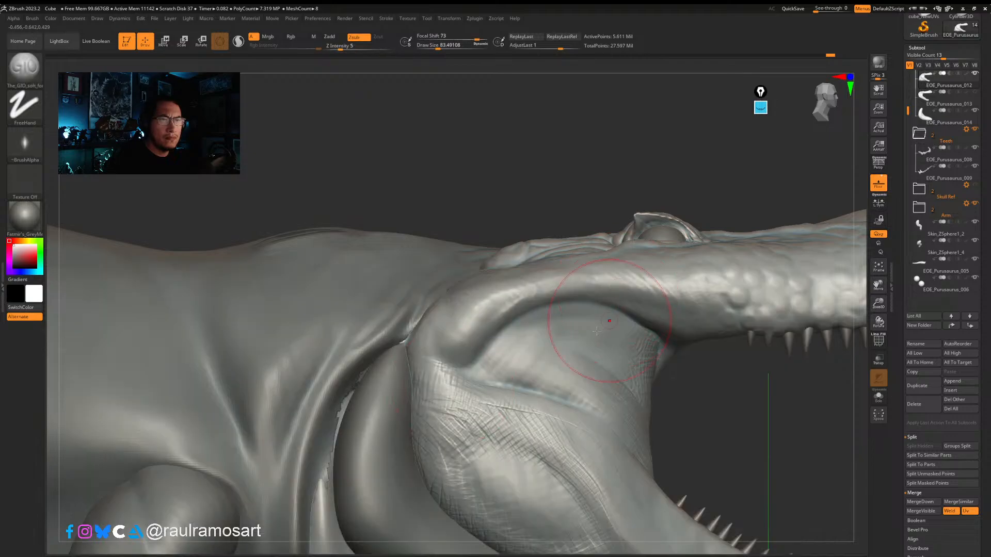
pyautogui.moveTo(560, 392)
pyautogui.mouseDown(button='right')
pyautogui.moveTo(449, 397)
pyautogui.moveTo(593, 380)
pyautogui.moveTo(408, 332)
pyautogui.mouseUp(button='right')
pyautogui.press('s')
pyautogui.moveTo(454, 323)
pyautogui.mouseDown()
pyautogui.moveTo(462, 331)
pyautogui.moveTo(479, 323)
pyautogui.moveTo(471, 335)
pyautogui.moveTo(508, 324)
pyautogui.moveTo(492, 337)
pyautogui.moveTo(460, 336)
pyautogui.mouseUp()
pyautogui.moveTo(498, 342); pyautogui.dragTo(527, 335, button='right')
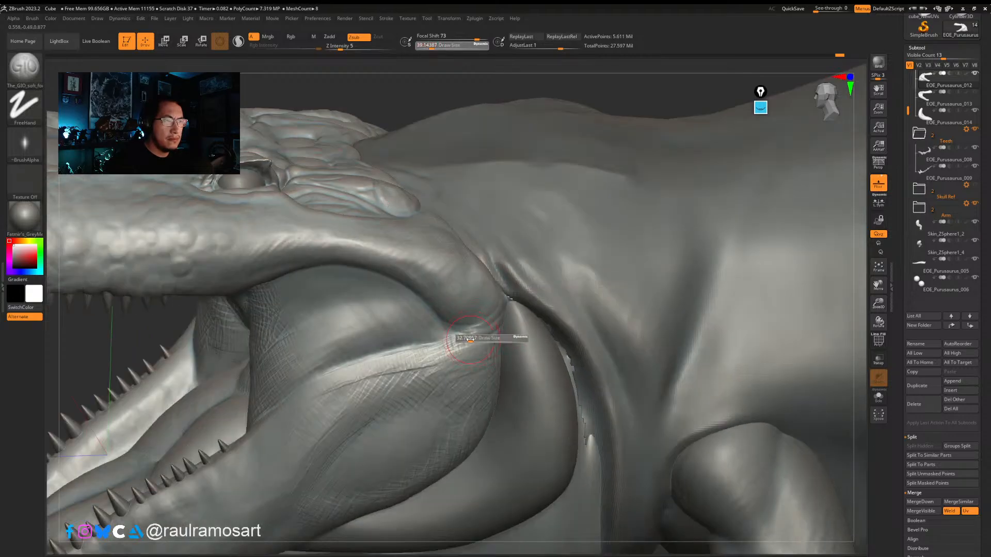
pyautogui.moveTo(526, 336); pyautogui.dragTo(461, 339)
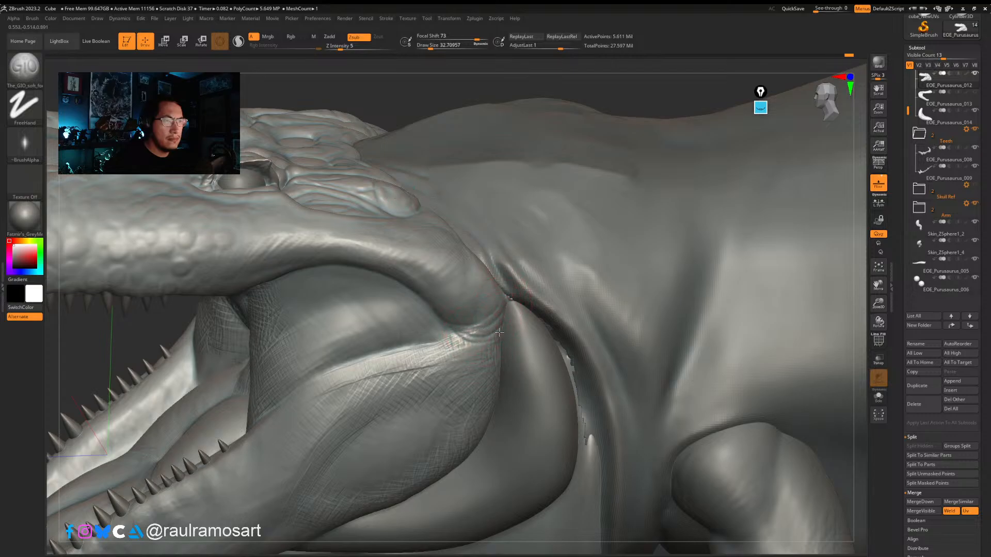
pyautogui.moveTo(475, 332); pyautogui.dragTo(477, 344)
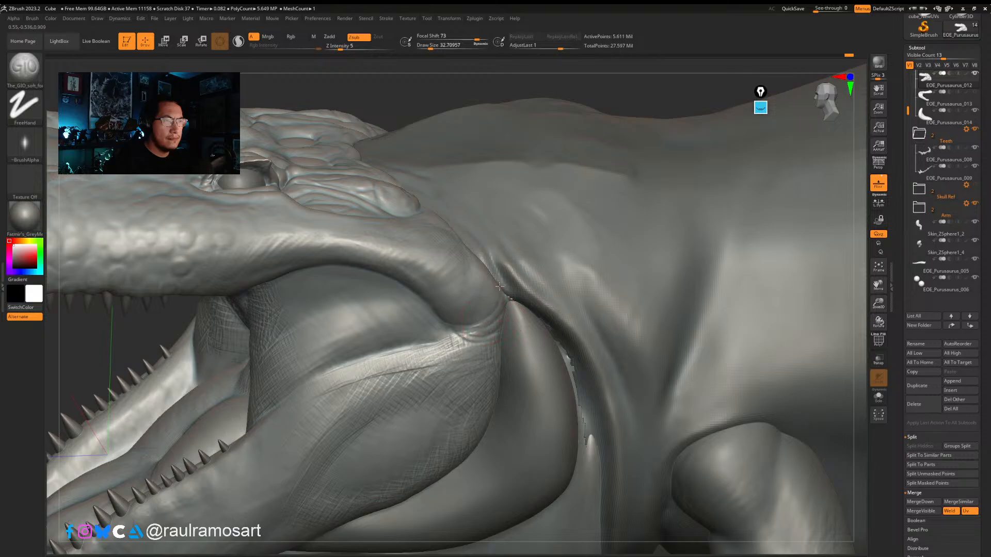
pyautogui.moveTo(499, 322); pyautogui.dragTo(494, 257, button='right')
pyautogui.moveTo(500, 315)
pyautogui.mouseDown(button='right')
pyautogui.moveTo(504, 332)
pyautogui.moveTo(516, 312)
pyautogui.mouseUp(button='right')
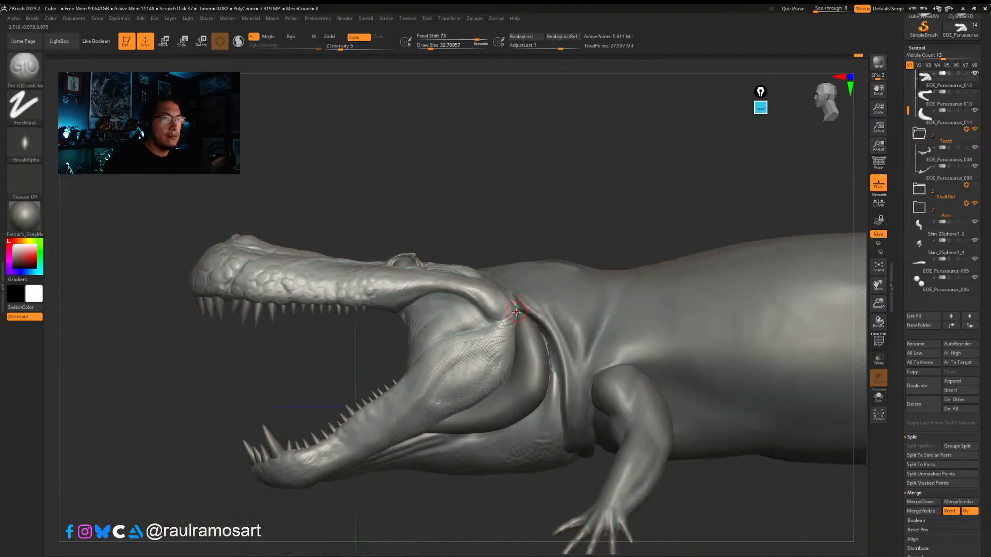
# Step: Select the separate bulge behind the jaw and reshape it with the Move brush at a draw size of about 192
pyautogui.keyDown('alt'); pyautogui.click(516, 342); pyautogui.keyUp('alt')
pyautogui.press('b')
pyautogui.press('m')
pyautogui.press('v')
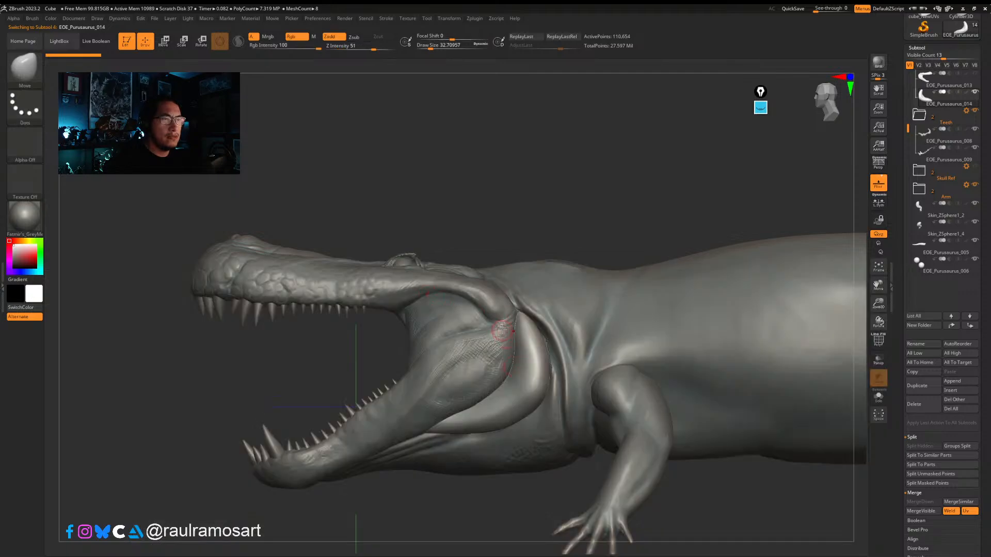
pyautogui.moveTo(501, 330)
pyautogui.mouseDown()
pyautogui.moveTo(516, 335)
pyautogui.moveTo(535, 372)
pyautogui.moveTo(519, 413)
pyautogui.moveTo(481, 436)
pyautogui.moveTo(428, 434)
pyautogui.mouseUp()
pyautogui.press('s')
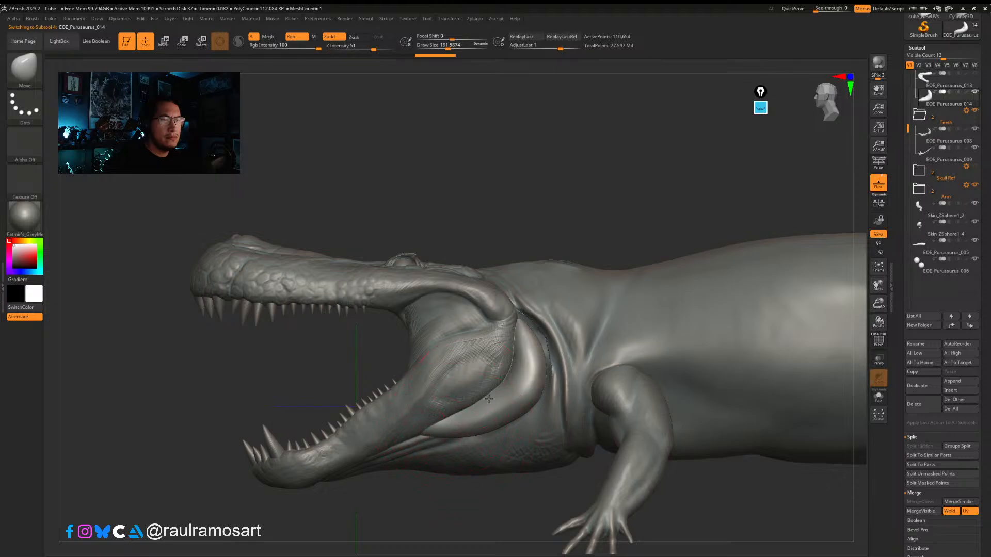
# Step: Adjust the rear contour and upper end of the bulge behind the jaw with Move at draw sizes of about 132 and 217
pyautogui.moveTo(488, 399); pyautogui.dragTo(619, 400, button='right')
pyautogui.press('s')
pyautogui.moveTo(497, 404); pyautogui.dragTo(490, 395)
pyautogui.moveTo(490, 395); pyautogui.dragTo(364, 398, button='right')
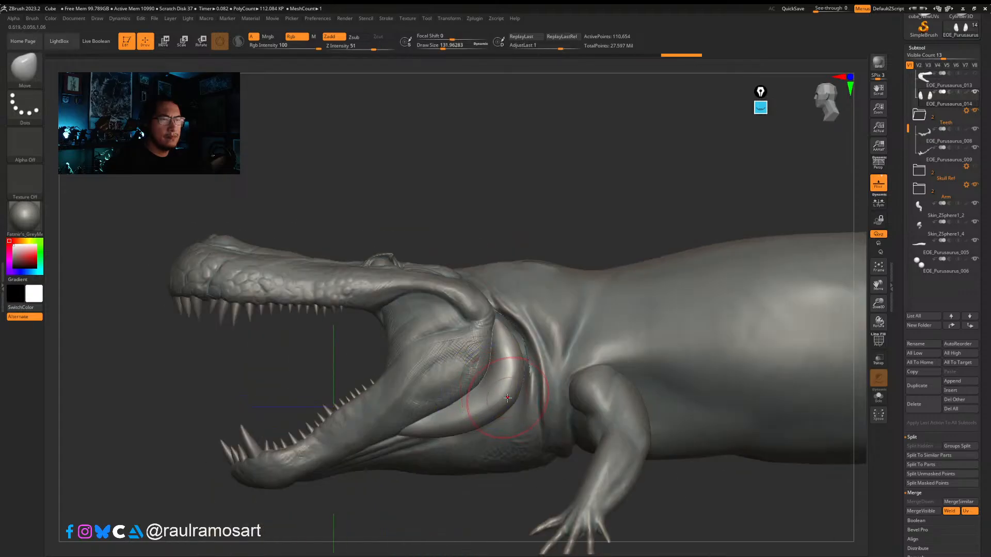
pyautogui.moveTo(507, 398); pyautogui.dragTo(506, 379)
pyautogui.press('s')
pyautogui.moveTo(495, 333); pyautogui.dragTo(507, 321)
pyautogui.moveTo(507, 320)
pyautogui.mouseDown(button='right')
pyautogui.moveTo(544, 321)
pyautogui.moveTo(505, 321)
pyautogui.moveTo(492, 248)
pyautogui.mouseUp(button='right')
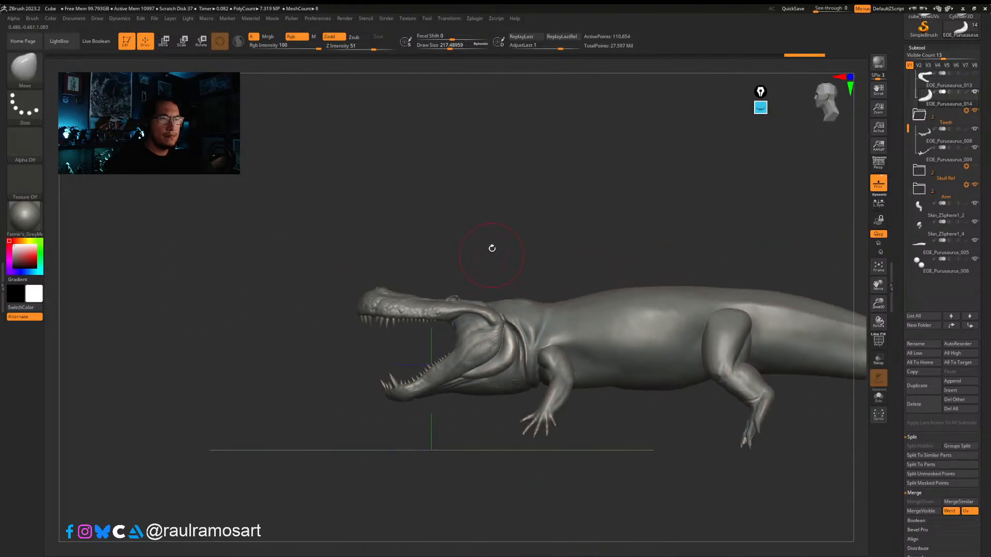
# Step: Select the body and reshape the neck behind the skull with the Move brush at draw sizes of about 311 and 192
pyautogui.hotkey('shift', 'f')
pyautogui.hotkey('shift', 'f')
pyautogui.moveTo(514, 335)
pyautogui.mouseDown(button='right')
pyautogui.moveTo(535, 346)
pyautogui.moveTo(527, 341)
pyautogui.moveTo(555, 323)
pyautogui.moveTo(539, 334)
pyautogui.moveTo(501, 330)
pyautogui.moveTo(478, 366)
pyautogui.moveTo(532, 333)
pyautogui.mouseUp(button='right')
pyautogui.keyDown('alt'); pyautogui.click(517, 343); pyautogui.keyUp('alt')
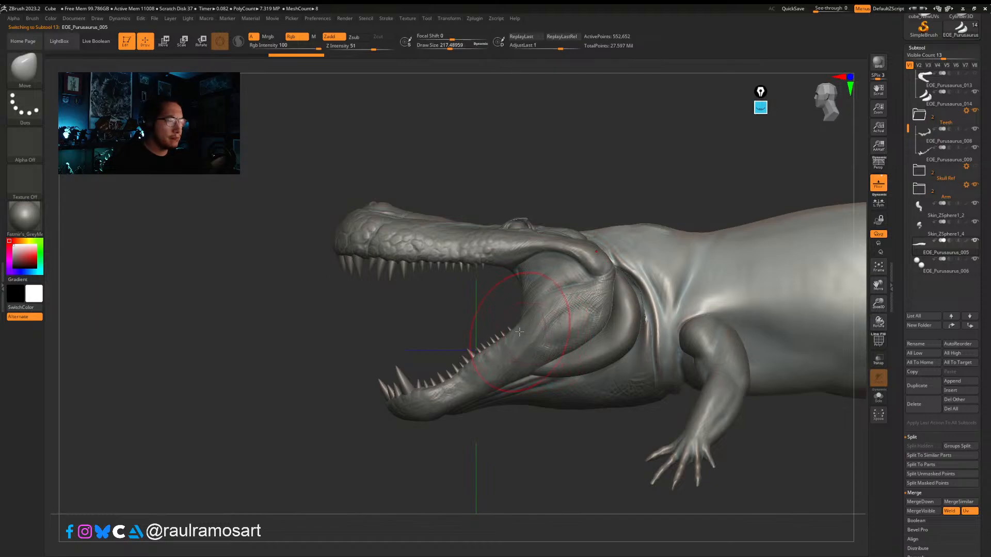
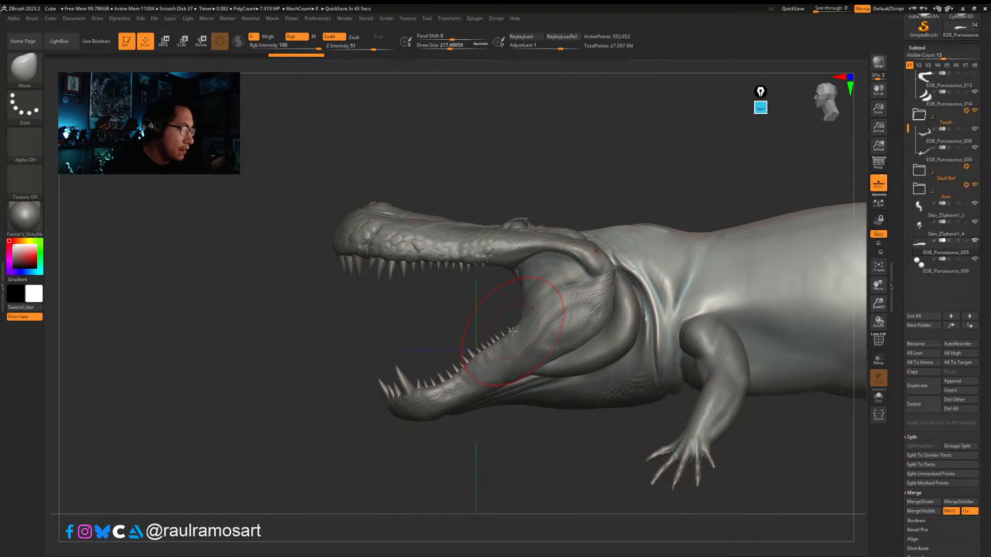
pyautogui.moveTo(612, 192); pyautogui.dragTo(610, 213)
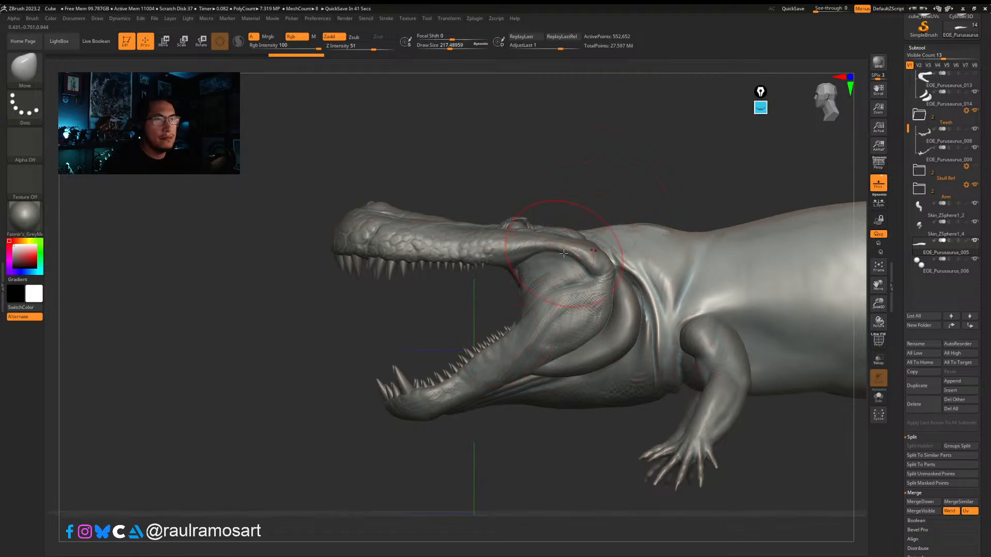
pyautogui.moveTo(491, 191); pyautogui.dragTo(575, 227)
pyautogui.moveTo(521, 154); pyautogui.dragTo(583, 230)
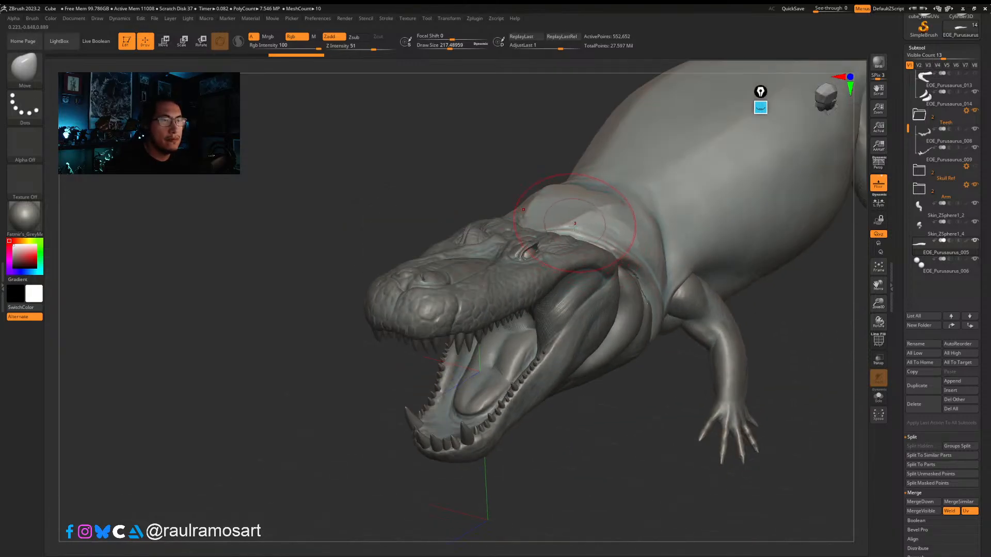
pyautogui.moveTo(575, 225)
pyautogui.mouseDown(button='right')
pyautogui.moveTo(521, 209)
pyautogui.moveTo(572, 305)
pyautogui.moveTo(553, 274)
pyautogui.mouseUp(button='right')
pyautogui.press('b')
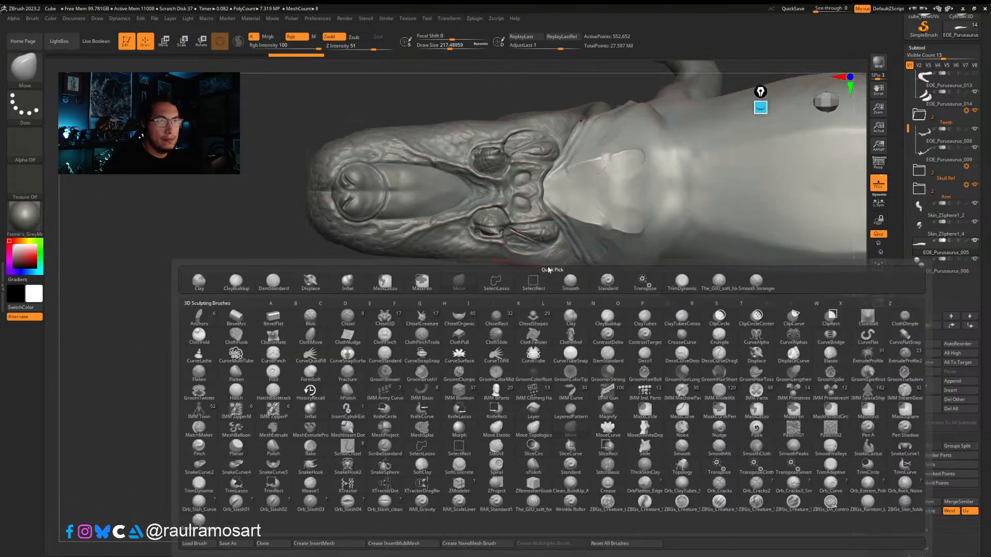
pyautogui.click(468, 279)
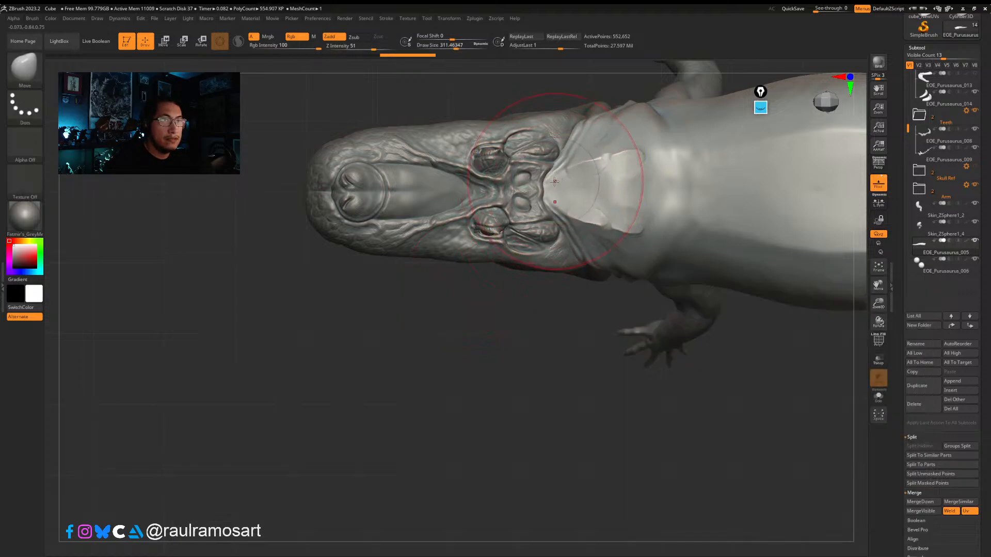
pyautogui.press('s')
pyautogui.moveTo(546, 183)
pyautogui.mouseDown()
pyautogui.moveTo(536, 184)
pyautogui.moveTo(567, 152)
pyautogui.mouseUp()
pyautogui.press('s')
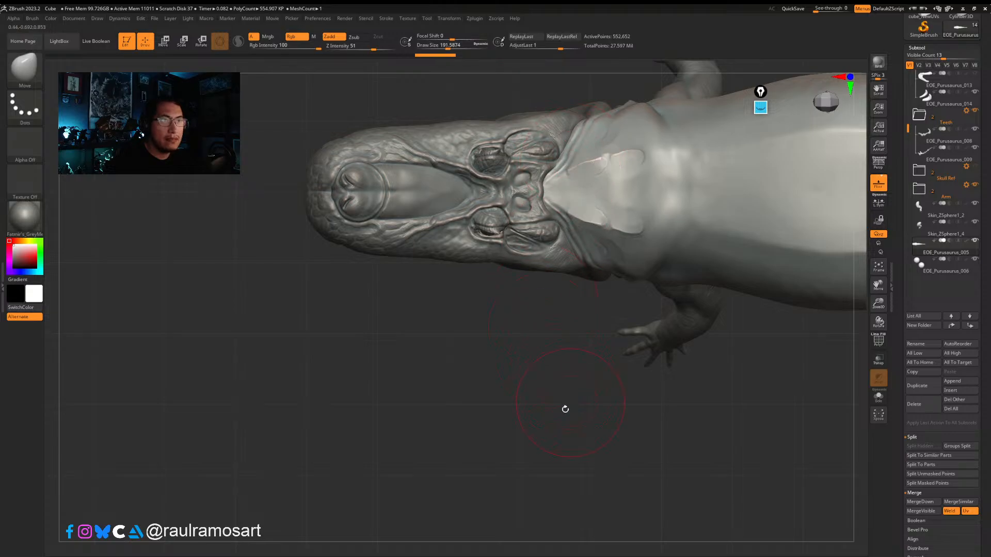
# Step: Try to reshape the neck folds behind the jaw bulge with the Move brush at a draw size of about 136
pyautogui.moveTo(566, 405); pyautogui.dragTo(524, 346)
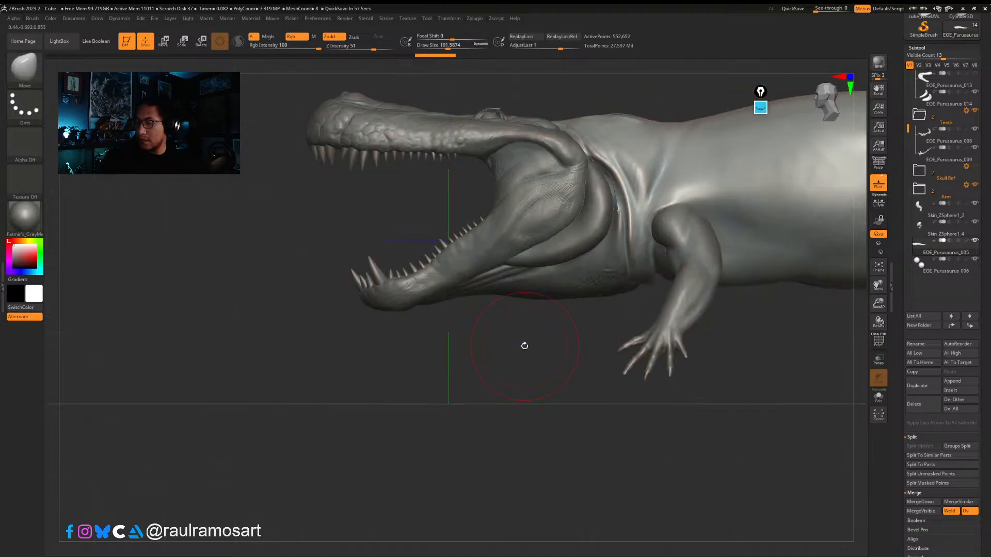
pyautogui.press('s')
pyautogui.moveTo(614, 188); pyautogui.dragTo(610, 188)
pyautogui.keyDown('shift'); pyautogui.moveTo(613, 189); pyautogui.dragTo(615, 191); pyautogui.keyUp('shift')
pyautogui.press('b')
pyautogui.press('m')
pyautogui.press('v')
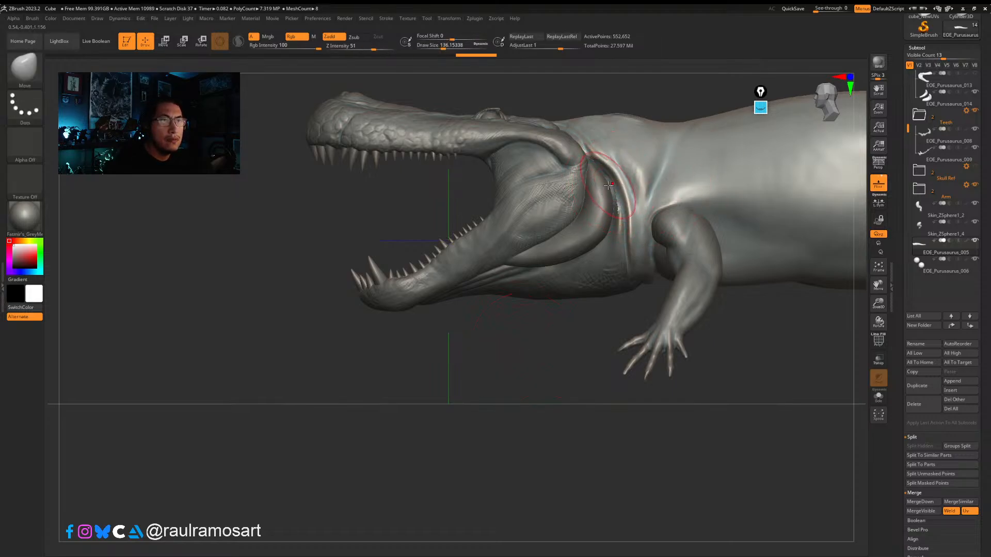
pyautogui.moveTo(602, 169); pyautogui.dragTo(592, 166, button='right')
pyautogui.keyDown('shift'); pyautogui.moveTo(592, 167); pyautogui.dragTo(613, 199); pyautogui.keyUp('shift')
pyautogui.moveTo(613, 199)
pyautogui.mouseDown(button='right')
pyautogui.moveTo(622, 166)
pyautogui.moveTo(569, 212)
pyautogui.mouseUp(button='right')
pyautogui.hotkey('ctrl', 'z')
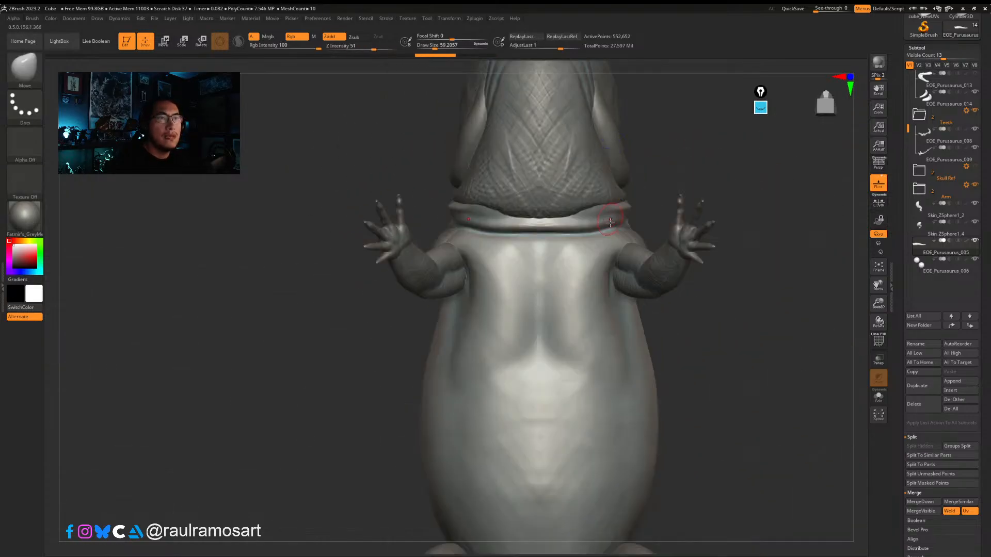
# Step: Select the head and reshape the rear sides of the throat with the Move brush at a draw size of about 140
pyautogui.press('s')
pyautogui.moveTo(570, 212); pyautogui.dragTo(572, 199)
pyautogui.keyDown('alt'); pyautogui.click(570, 199); pyautogui.keyUp('alt')
pyautogui.press('s')
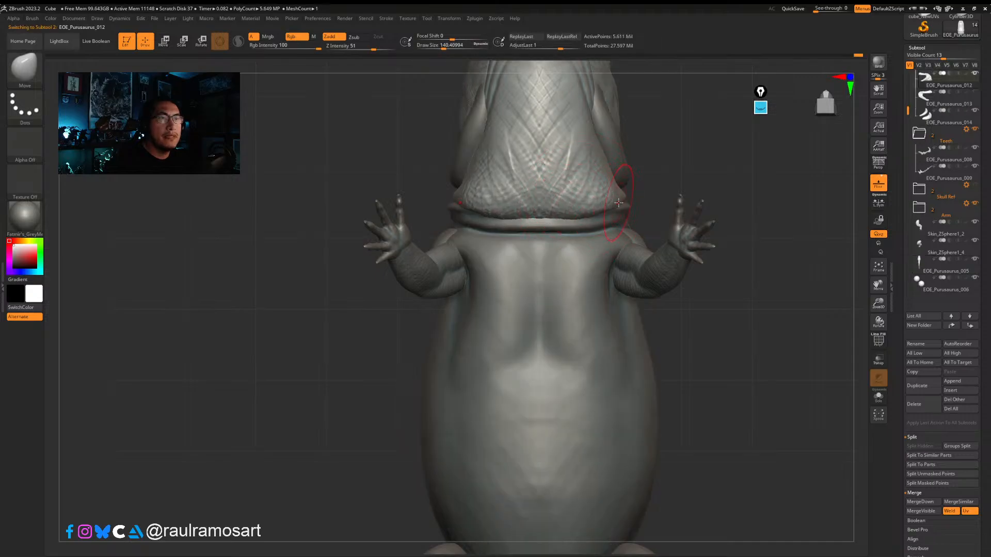
pyautogui.moveTo(608, 204); pyautogui.dragTo(576, 201, button='right')
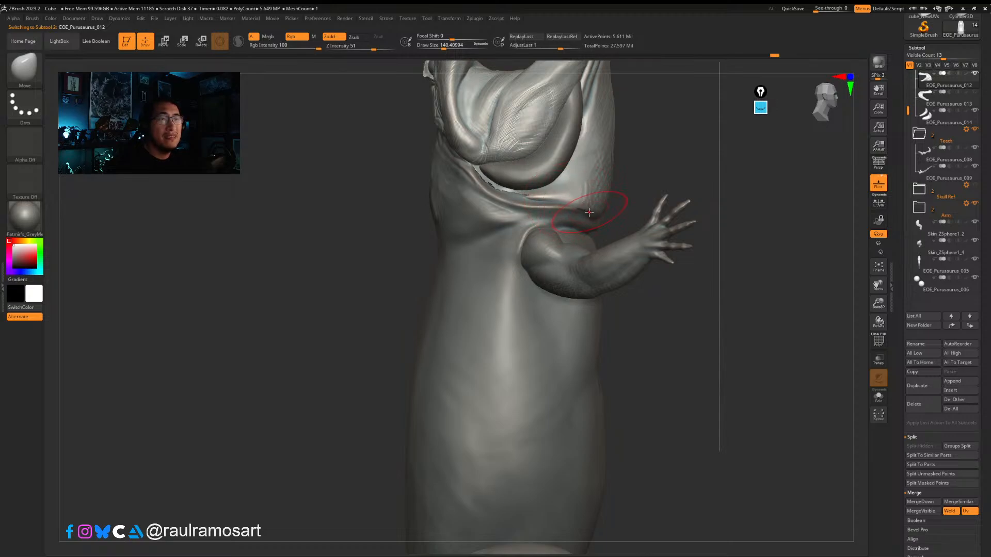
# Step: Carve soft folds along the side of the throat beneath the lower jaw with the GIO soft brush at a draw size of about 80
pyautogui.moveTo(562, 186)
pyautogui.mouseDown(button='right')
pyautogui.moveTo(567, 296)
pyautogui.moveTo(543, 326)
pyautogui.mouseUp(button='right')
pyautogui.press('b')
pyautogui.press('b')
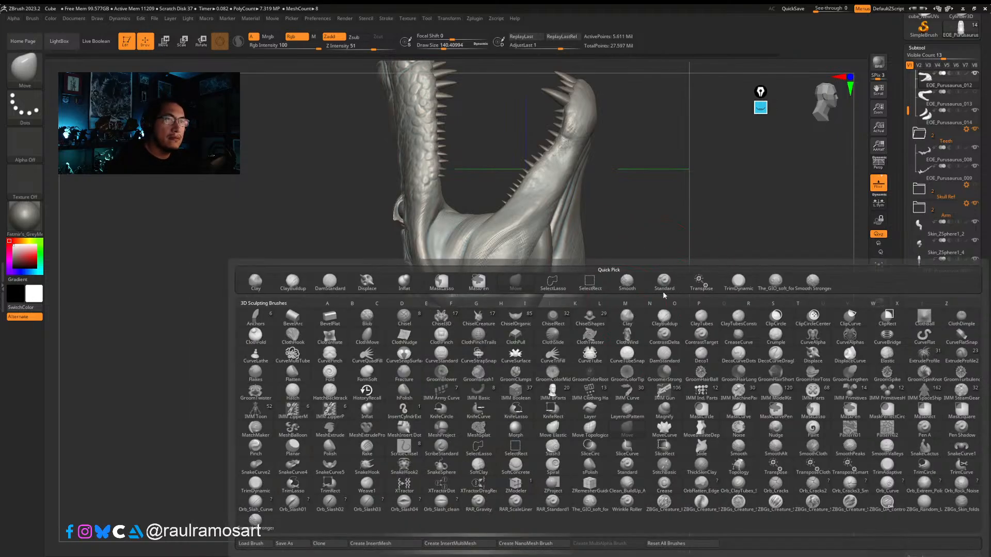
pyautogui.click(775, 281)
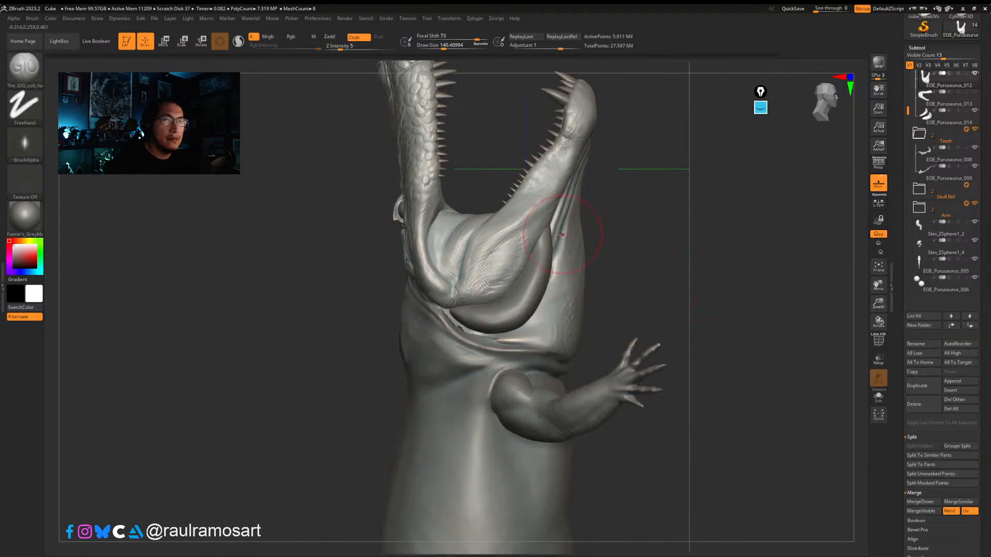
pyautogui.press('s')
pyautogui.moveTo(562, 235); pyautogui.dragTo(562, 220)
pyautogui.moveTo(558, 259); pyautogui.dragTo(548, 290)
pyautogui.moveTo(555, 267); pyautogui.dragTo(565, 234, button='right')
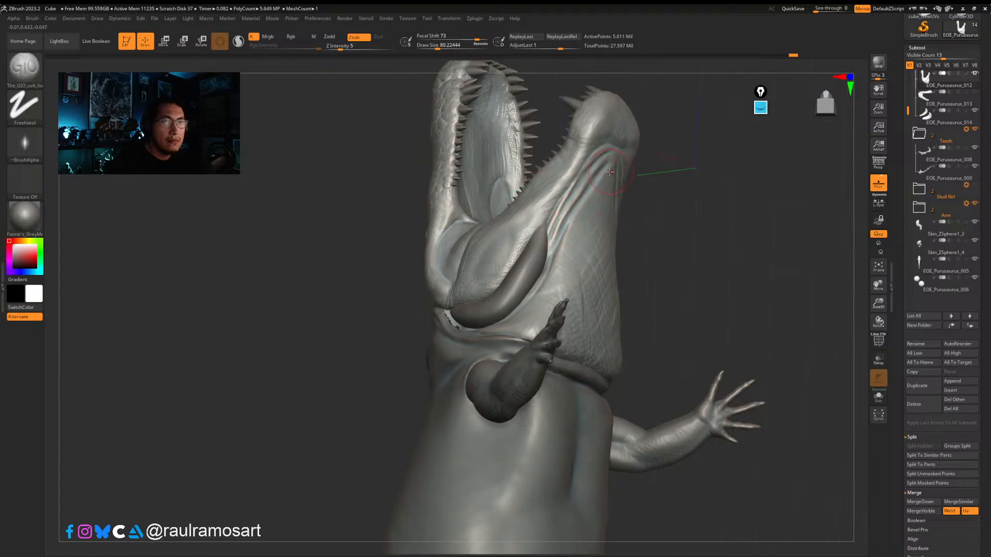
pyautogui.moveTo(597, 177); pyautogui.dragTo(576, 170, button='right')
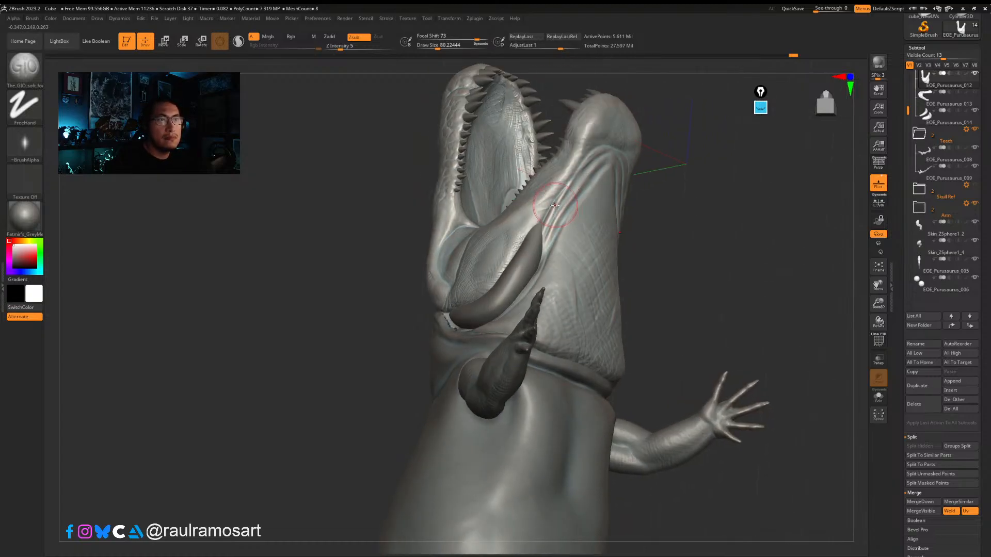
pyautogui.moveTo(582, 163); pyautogui.dragTo(584, 161)
# Step: Build up the throat skin behind the chin with the ClayBuildup brush at a draw size of about 80
pyautogui.press('b')
pyautogui.click(234, 205)
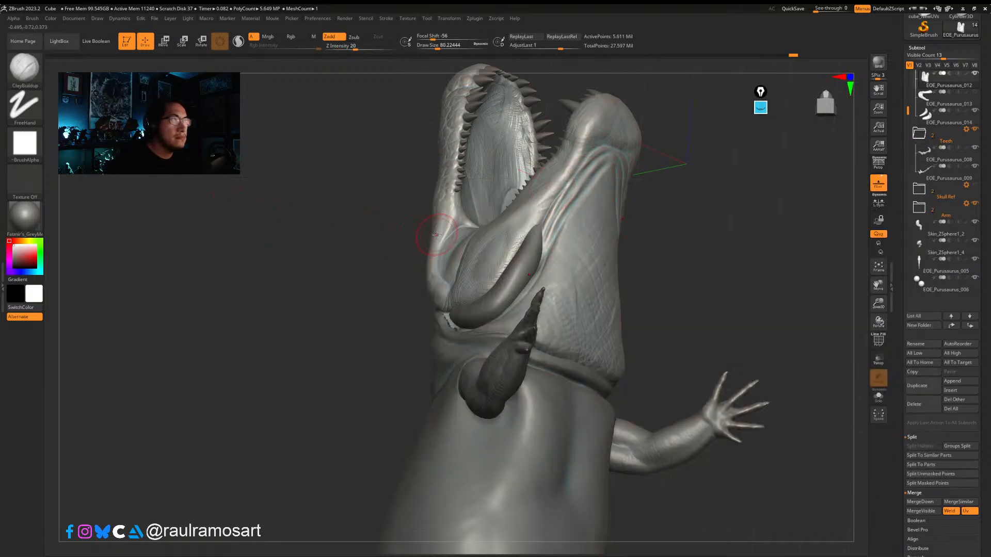
pyautogui.moveTo(708, 210)
pyautogui.mouseDown(button='right')
pyautogui.moveTo(719, 233)
pyautogui.moveTo(666, 196)
pyautogui.moveTo(583, 180)
pyautogui.mouseUp(button='right')
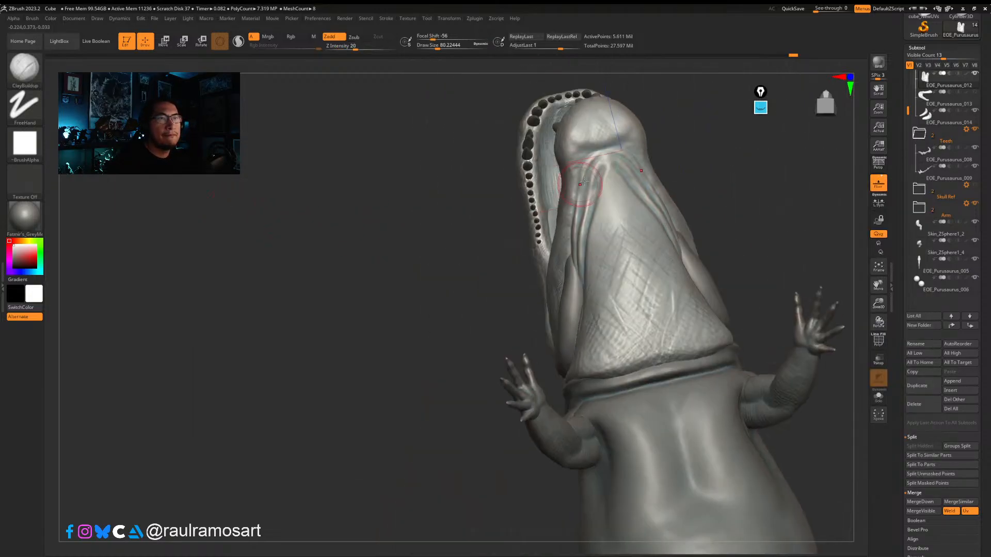
pyautogui.moveTo(580, 184)
pyautogui.mouseDown()
pyautogui.moveTo(600, 162)
pyautogui.moveTo(594, 184)
pyautogui.moveTo(608, 170)
pyautogui.moveTo(593, 167)
pyautogui.moveTo(585, 182)
pyautogui.moveTo(601, 178)
pyautogui.moveTo(588, 206)
pyautogui.moveTo(609, 189)
pyautogui.moveTo(602, 201)
pyautogui.mouseUp()
pyautogui.moveTo(602, 201); pyautogui.dragTo(605, 189, button='right')
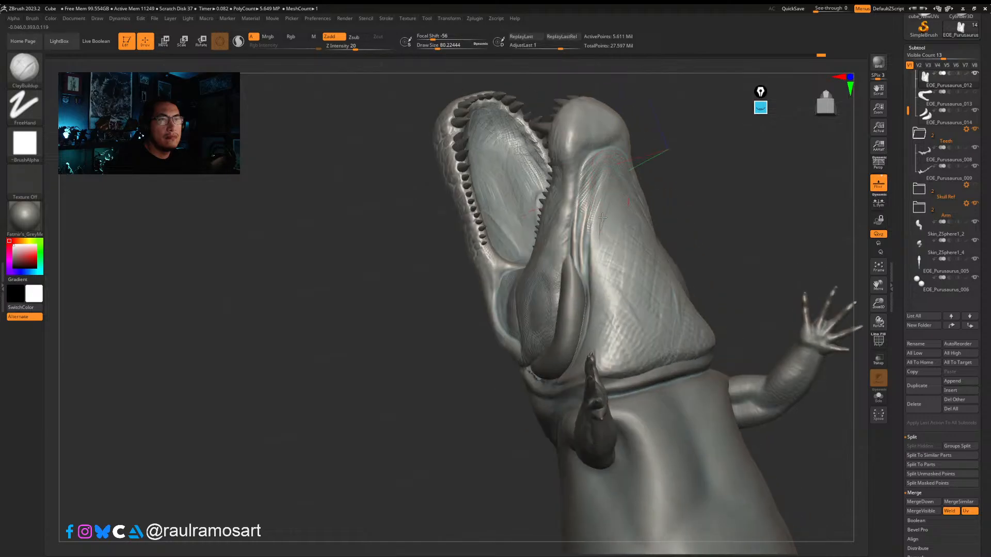
pyautogui.moveTo(602, 217)
pyautogui.mouseDown()
pyautogui.moveTo(599, 248)
pyautogui.moveTo(604, 222)
pyautogui.moveTo(624, 227)
pyautogui.moveTo(599, 267)
pyautogui.mouseUp()
# Step: Build up the side of the throat beside the jaw bulge with ClayBuildup at draw sizes of about 116 and 87
pyautogui.press('s')
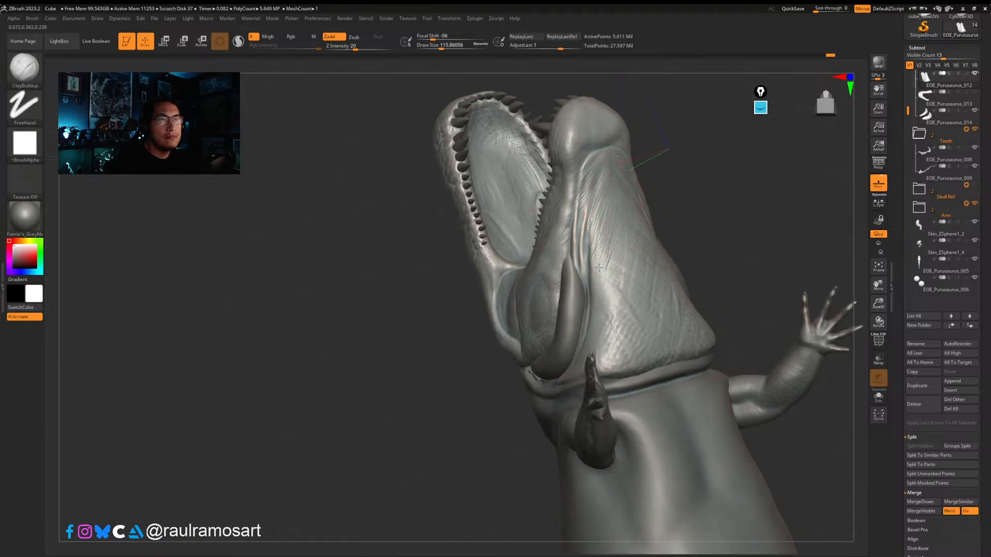
pyautogui.moveTo(604, 285); pyautogui.dragTo(597, 248, button='right')
pyautogui.press('s')
pyautogui.moveTo(598, 247); pyautogui.dragTo(596, 297)
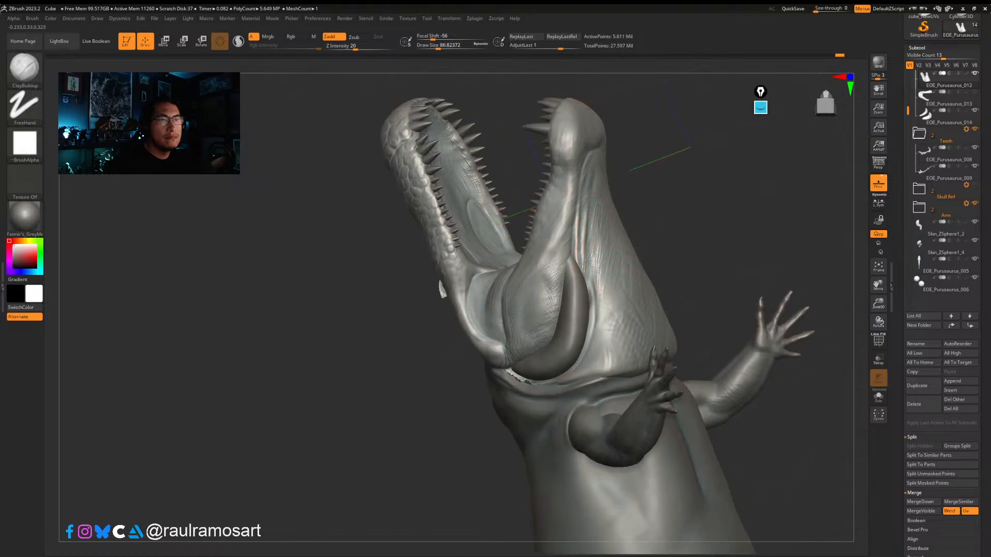
pyautogui.moveTo(587, 261); pyautogui.dragTo(597, 286)
# Step: Add ClayBuildup strokes to the throat side and around the chin at draw sizes of about 112 and 74
pyautogui.moveTo(598, 305); pyautogui.dragTo(586, 288, button='right')
pyautogui.press('s')
pyautogui.moveTo(585, 274); pyautogui.dragTo(588, 273)
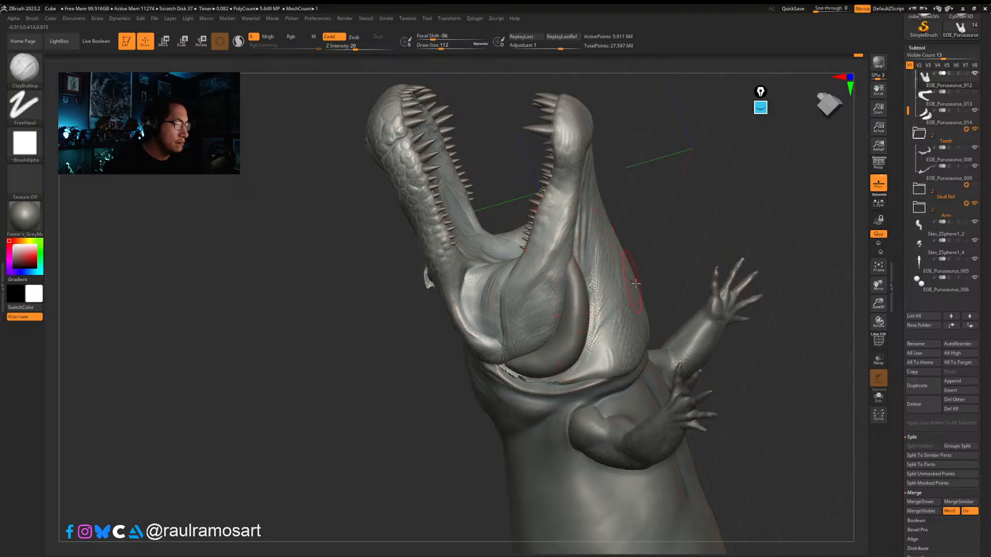
pyautogui.moveTo(624, 239)
pyautogui.mouseDown(button='right')
pyautogui.moveTo(608, 273)
pyautogui.moveTo(584, 204)
pyautogui.mouseUp(button='right')
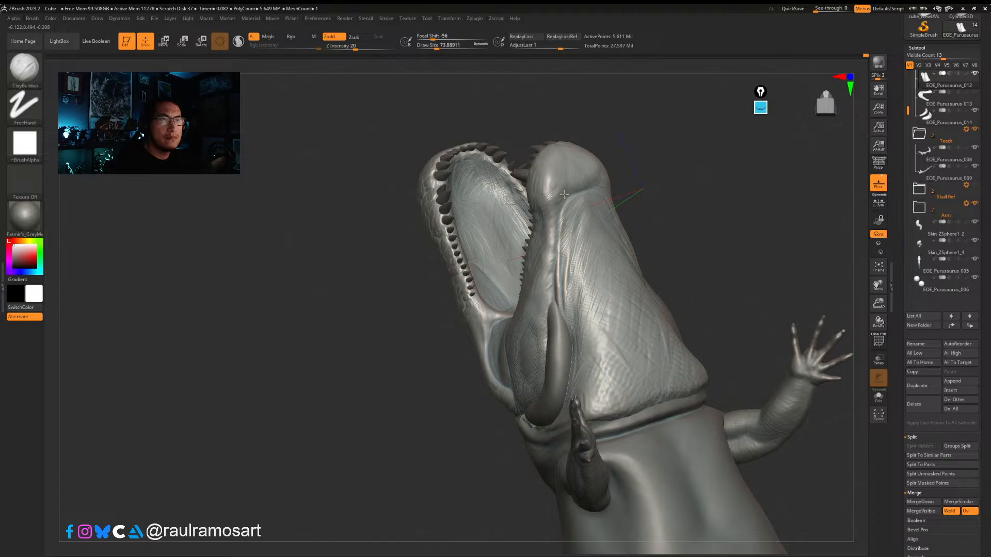
pyautogui.moveTo(559, 211); pyautogui.dragTo(544, 179, button='right')
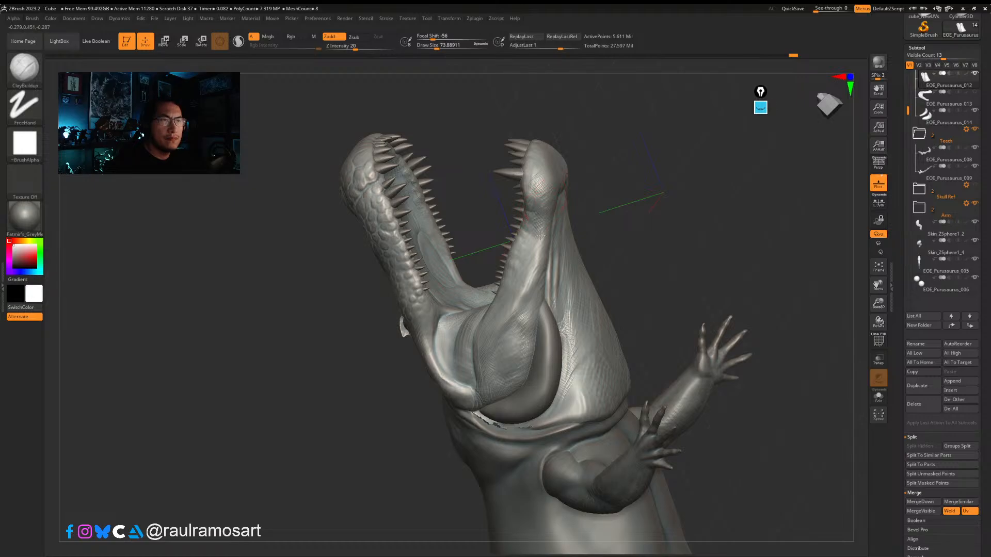
pyautogui.moveTo(544, 243); pyautogui.dragTo(649, 413, button='right')
pyautogui.press('super')
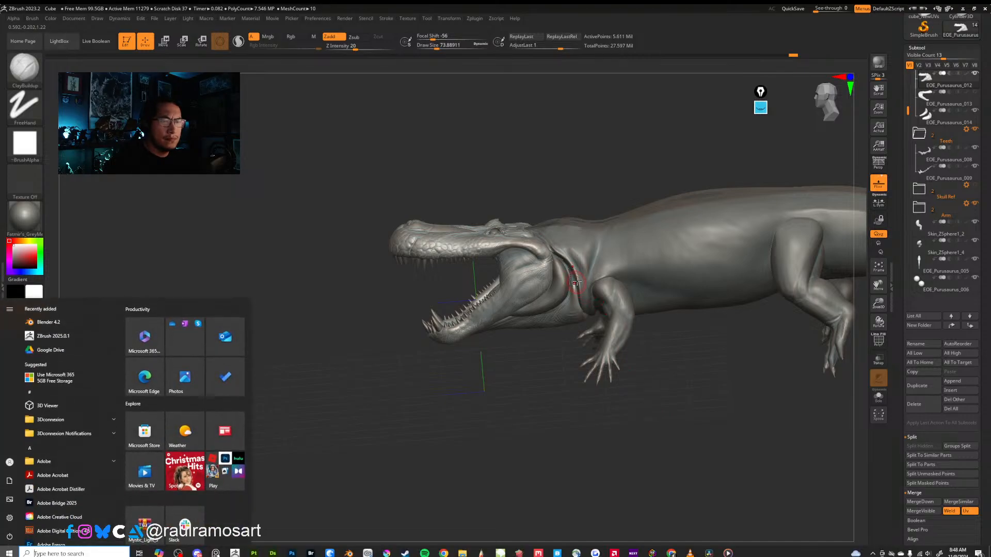
pyautogui.press('Escape')
pyautogui.moveTo(584, 272); pyautogui.dragTo(593, 290, button='right')
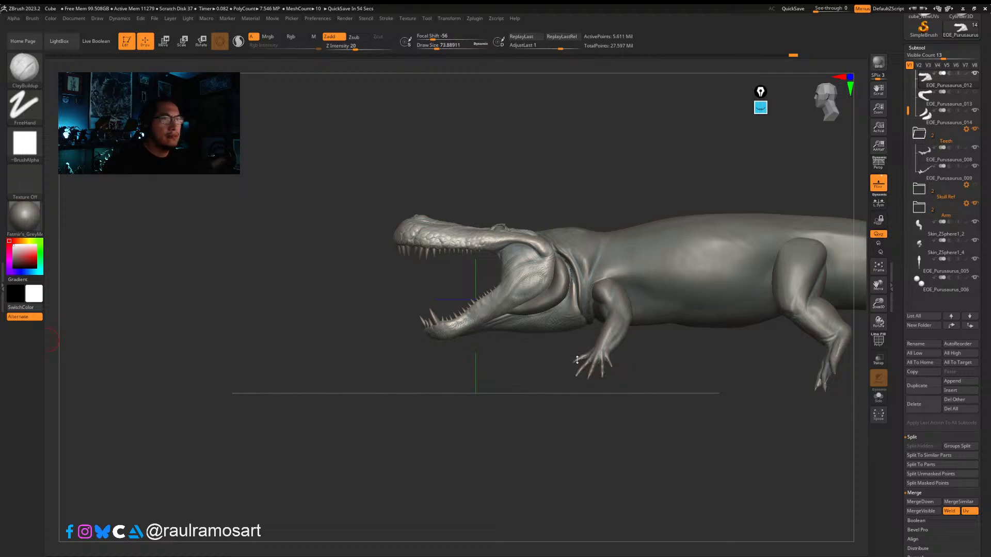
# Step: Select the body and build up both sides of the neck behind the skull with ClayBuildup at a draw size of about 120
pyautogui.moveTo(656, 387); pyautogui.dragTo(514, 241)
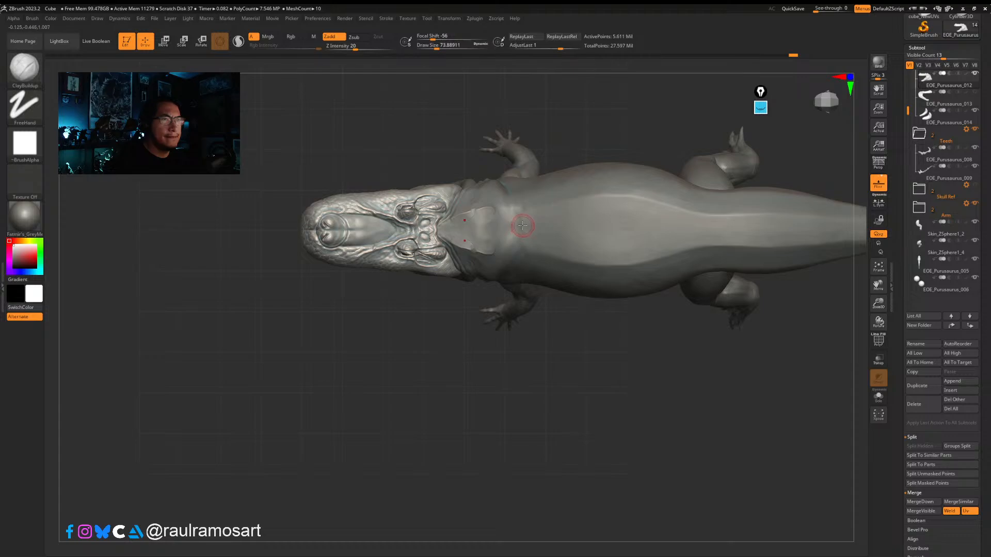
pyautogui.keyDown('alt'); pyautogui.click(522, 224); pyautogui.keyUp('alt')
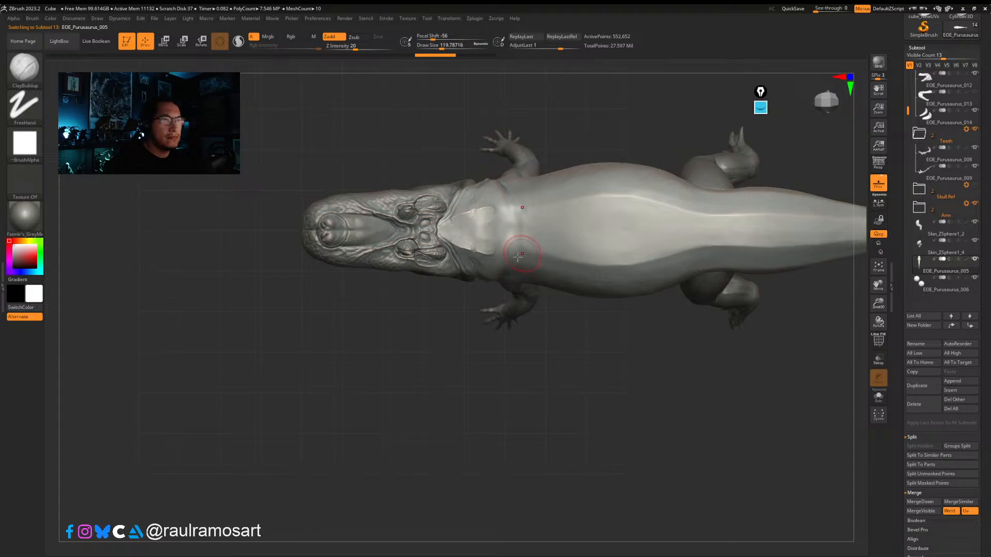
pyautogui.moveTo(516, 260)
pyautogui.mouseDown()
pyautogui.moveTo(501, 243)
pyautogui.moveTo(495, 207)
pyautogui.mouseUp()
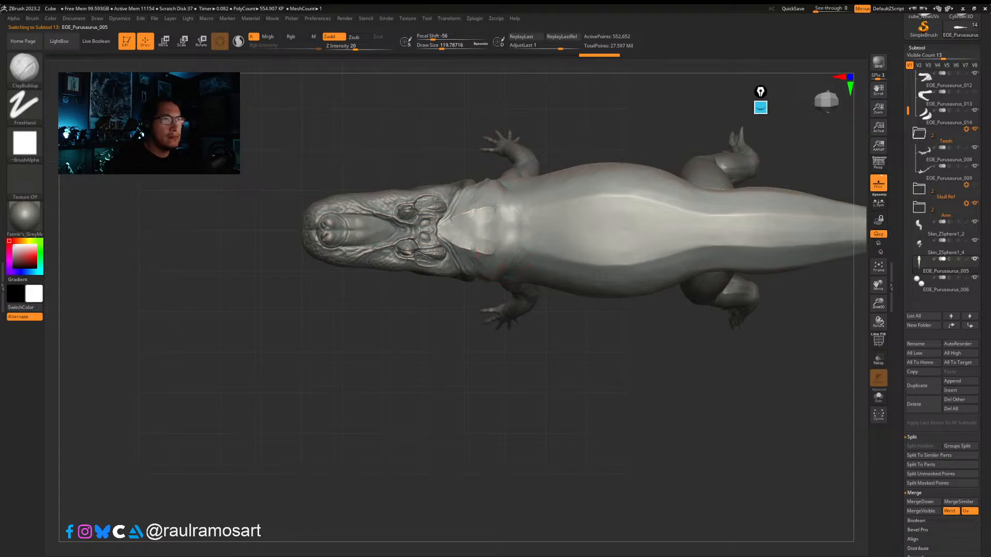
pyautogui.moveTo(495, 207); pyautogui.dragTo(485, 194, button='right')
pyautogui.moveTo(485, 193)
pyautogui.mouseDown()
pyautogui.moveTo(492, 161)
pyautogui.moveTo(485, 173)
pyautogui.moveTo(498, 178)
pyautogui.moveTo(486, 175)
pyautogui.moveTo(479, 202)
pyautogui.moveTo(504, 187)
pyautogui.mouseUp()
pyautogui.moveTo(503, 186); pyautogui.dragTo(496, 170, button='right')
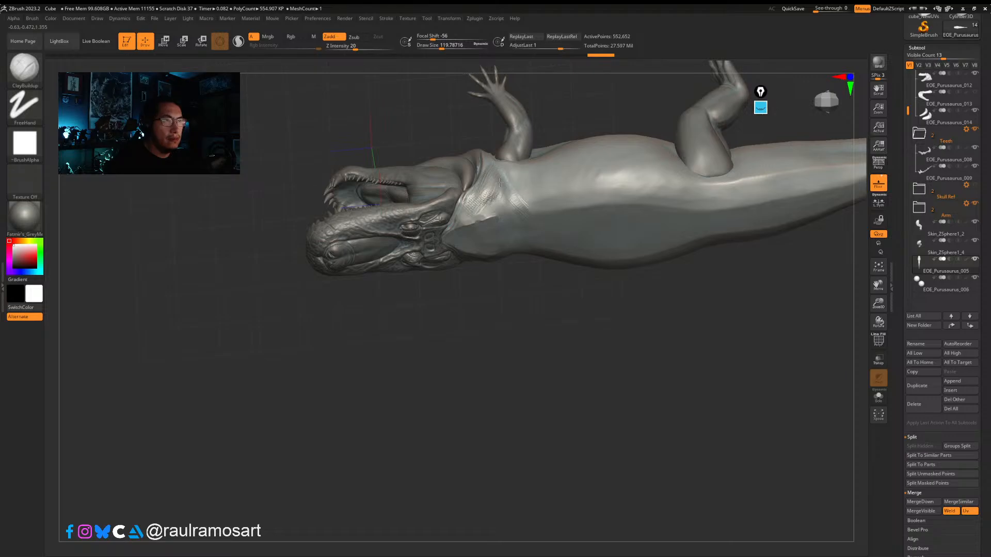
pyautogui.moveTo(490, 208)
pyautogui.mouseDown()
pyautogui.moveTo(499, 177)
pyautogui.moveTo(494, 205)
pyautogui.mouseUp()
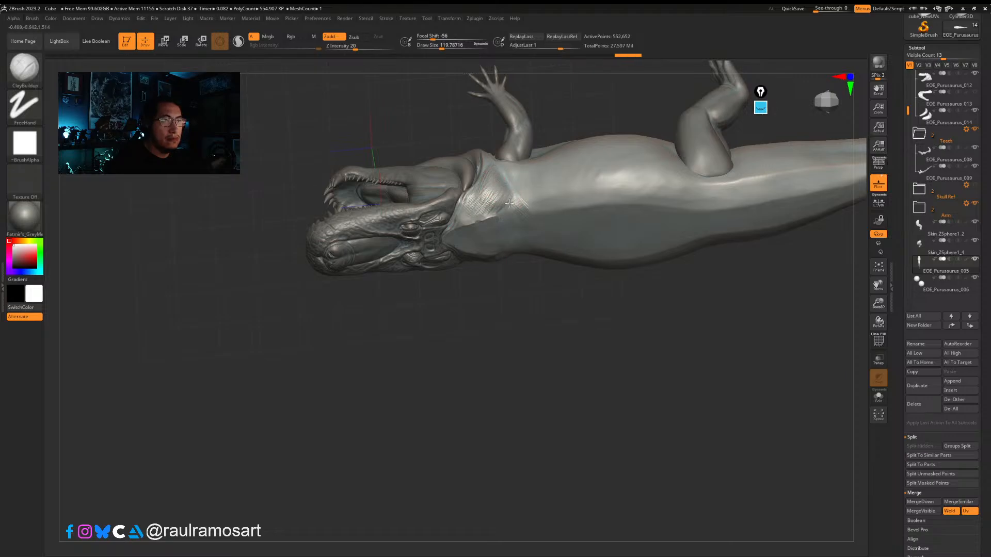
pyautogui.moveTo(509, 203)
pyautogui.mouseDown(button='right')
pyautogui.moveTo(506, 181)
pyautogui.moveTo(506, 195)
pyautogui.mouseUp(button='right')
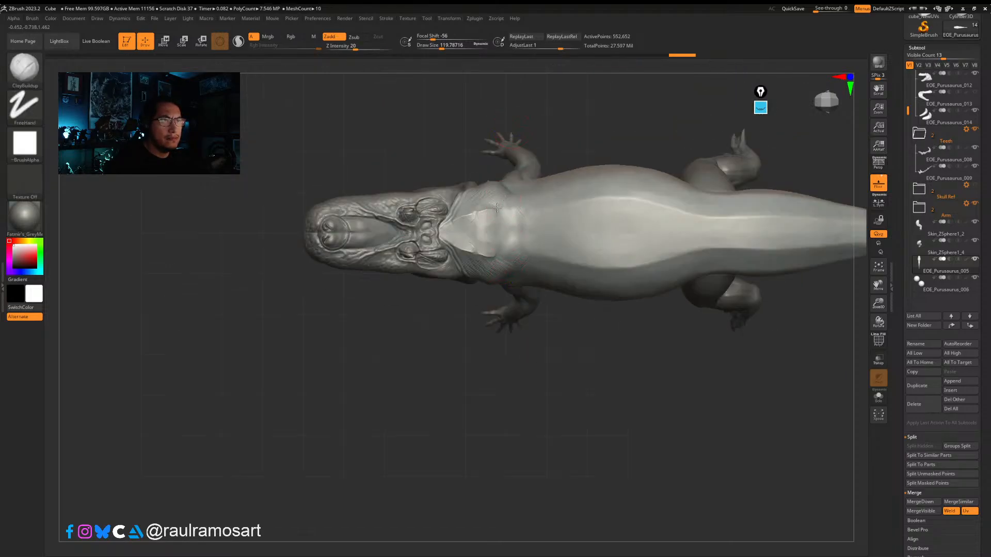
# Step: Build up the top of the neck between the skull and the back with ClayBuildup strokes at a draw size of about 120
pyautogui.moveTo(497, 207)
pyautogui.mouseDown()
pyautogui.moveTo(491, 197)
pyautogui.moveTo(518, 213)
pyautogui.mouseUp()
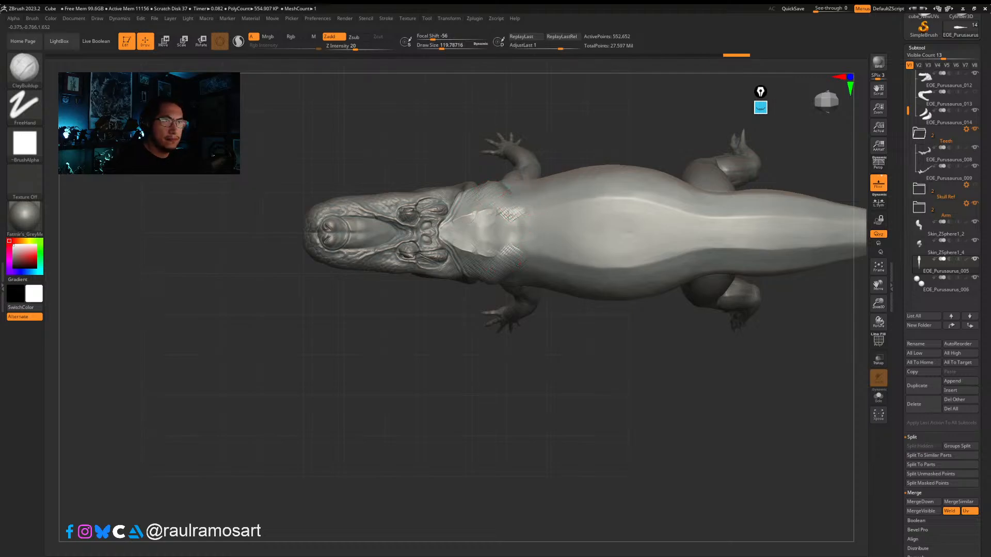
pyautogui.hotkey('ctrl', 'z')
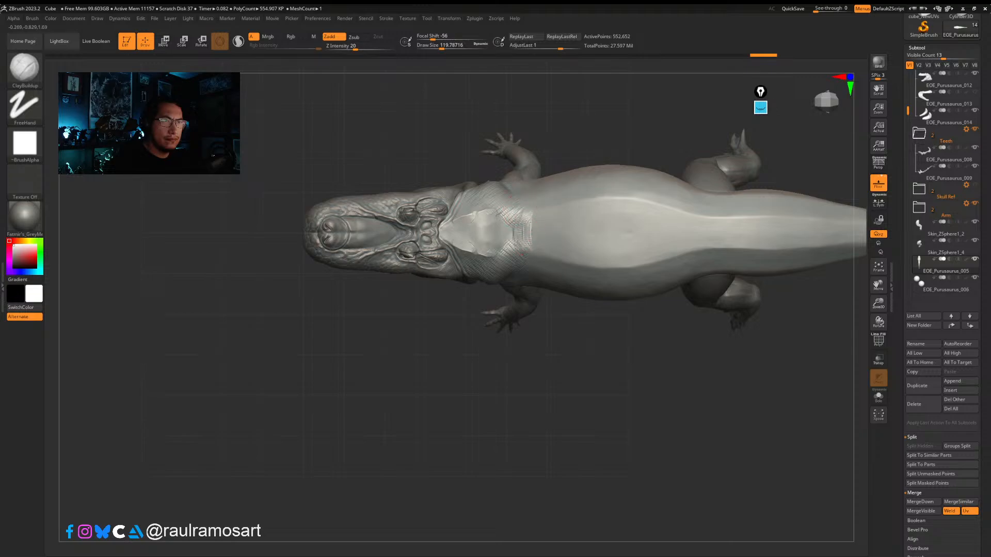
pyautogui.hotkey('ctrl', 'z')
pyautogui.hotkey('ctrl', 'shift', 'z')
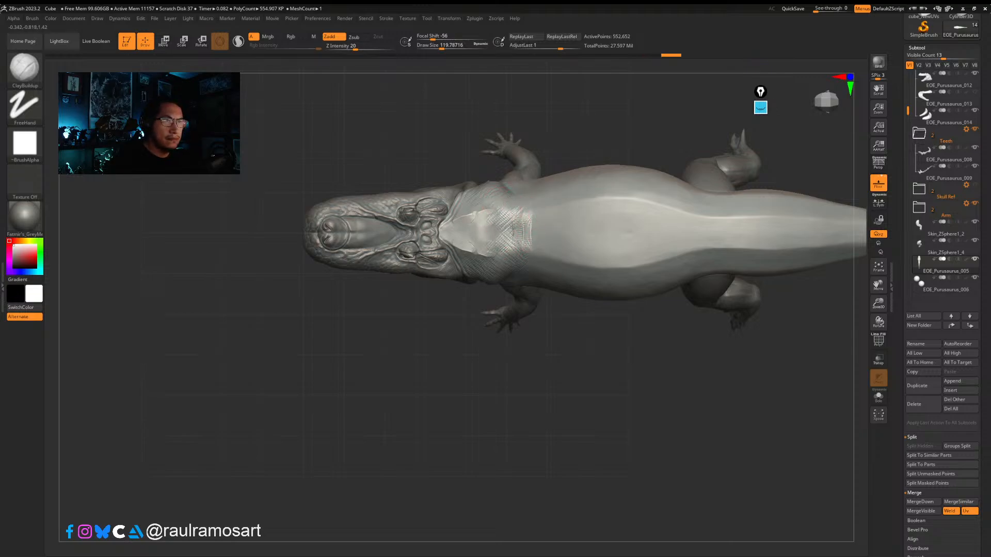
pyautogui.hotkey('ctrl', 'shift', 'z')
pyautogui.hotkey('ctrl', 'shift', 'z')
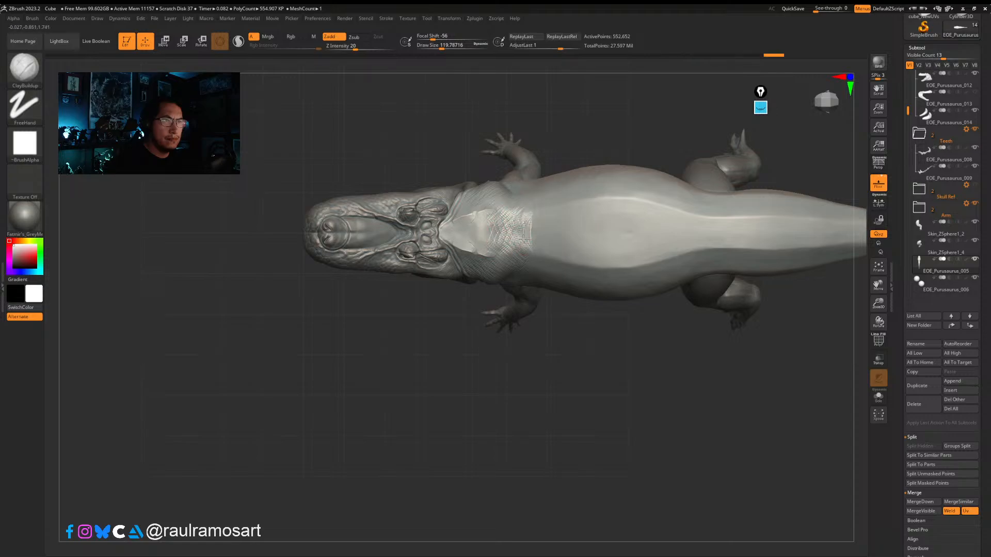
pyautogui.hotkey('ctrl', 'z')
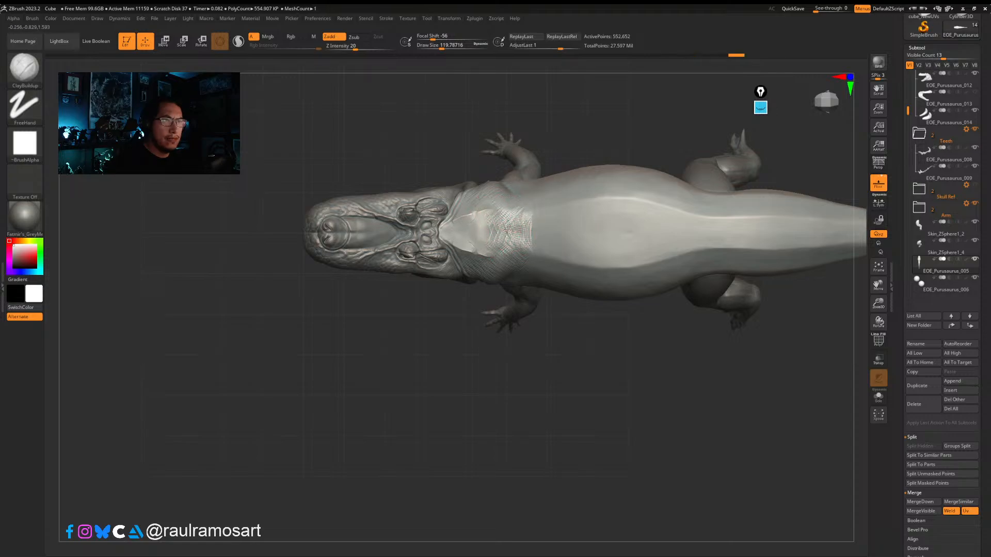
pyautogui.hotkey('ctrl', 'shift', 'z')
pyautogui.hotkey('ctrl', 'z')
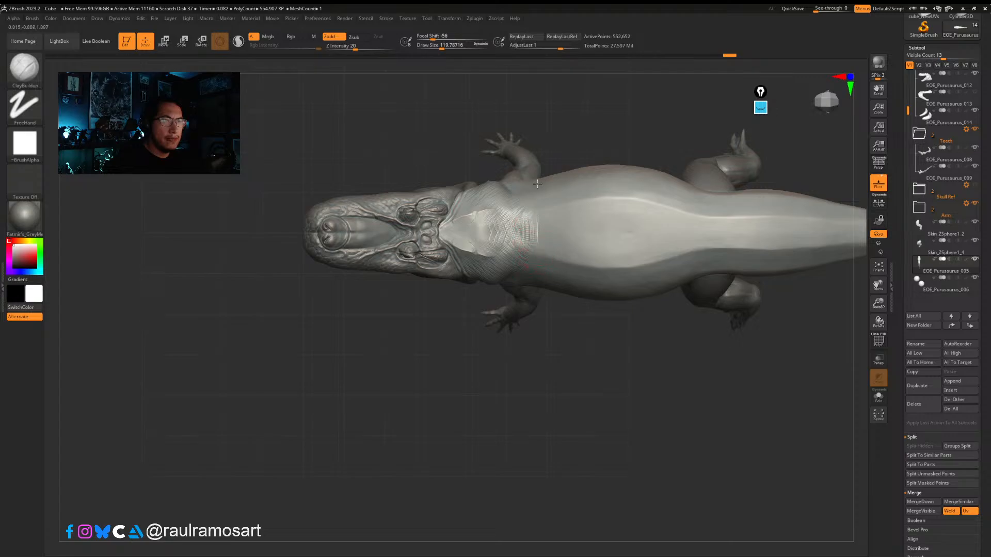
# Step: Layer further ClayBuildup strokes over the nape and its sides to thicken the transition into the back
pyautogui.keyDown('shift'); pyautogui.moveTo(537, 184); pyautogui.dragTo(529, 168, button='right'); pyautogui.keyUp('shift')
pyautogui.hotkey('ctrl', 'shift', 'z')
pyautogui.moveTo(513, 223); pyautogui.dragTo(504, 239, button='right')
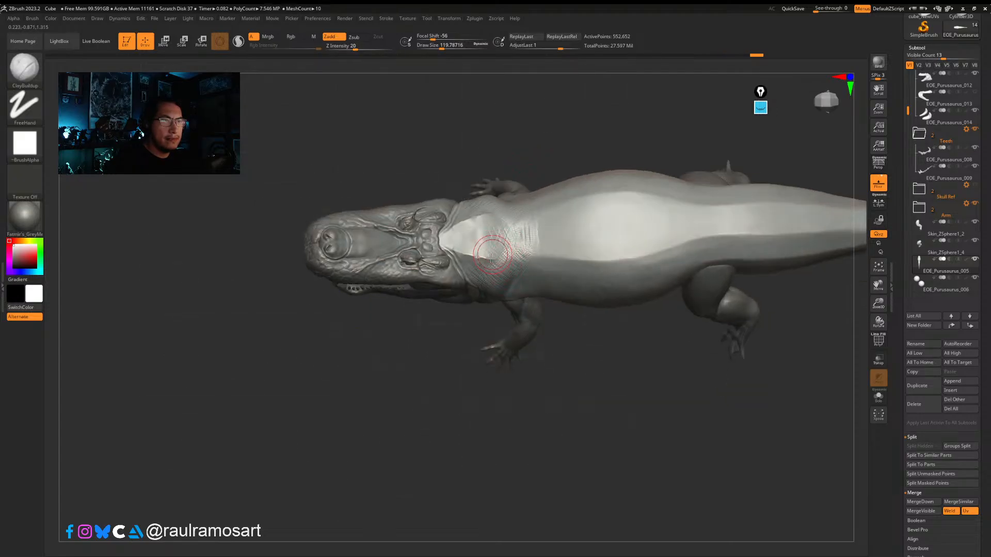
pyautogui.hotkey('ctrl', 'shift', 'z')
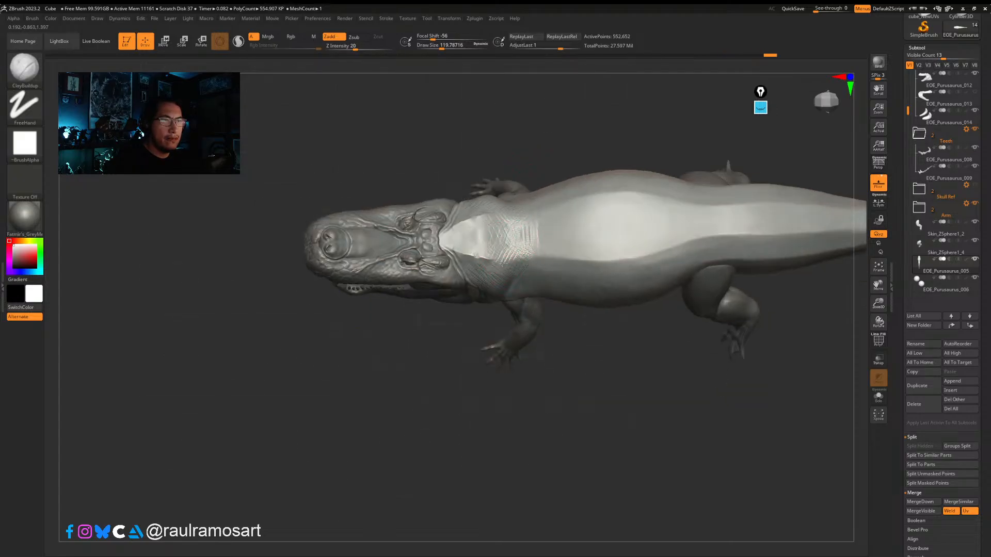
pyautogui.moveTo(496, 228); pyautogui.dragTo(478, 245, button='right')
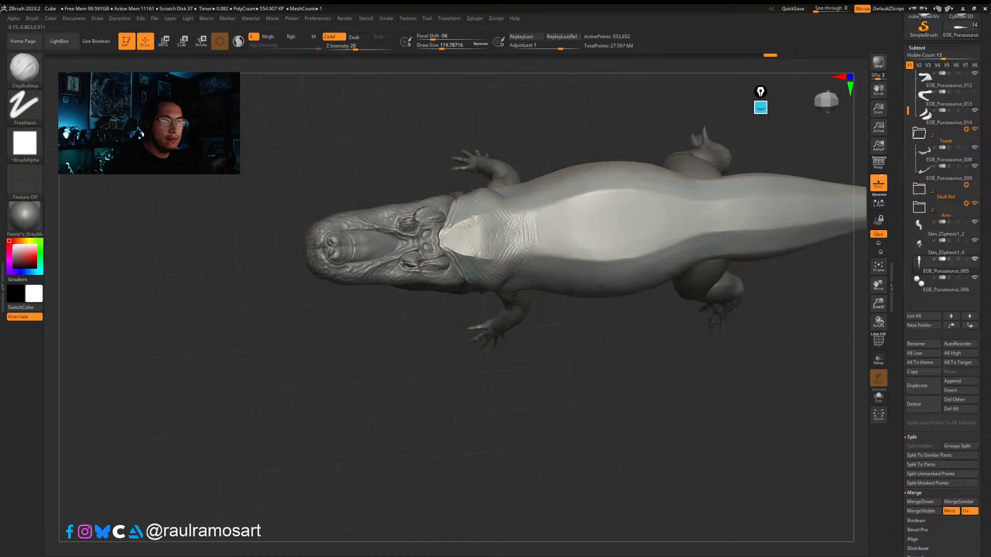
pyautogui.hotkey('ctrl', 'shift', 'z')
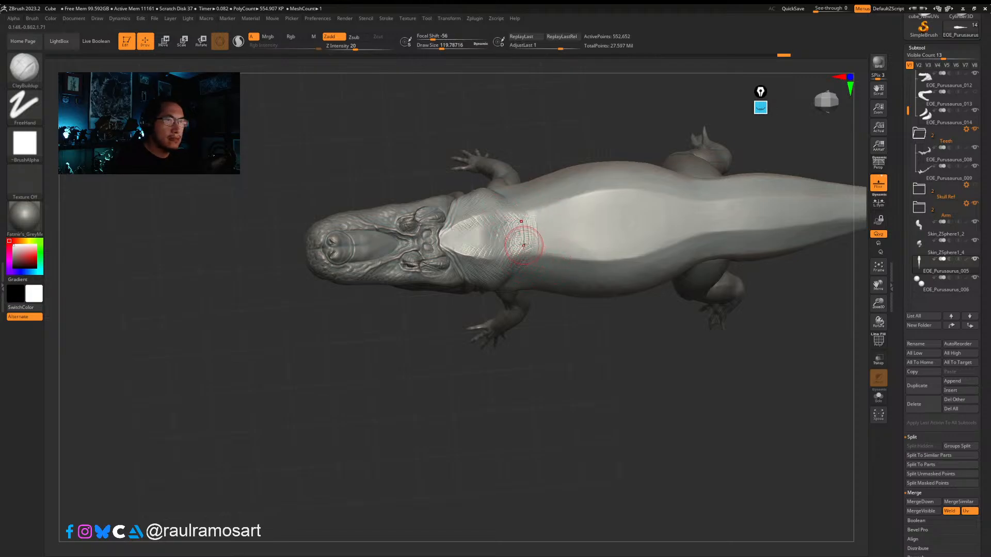
# Step: Build up the shoulder areas above the front legs with ClayBuildup at a draw size of about 158
pyautogui.press('s')
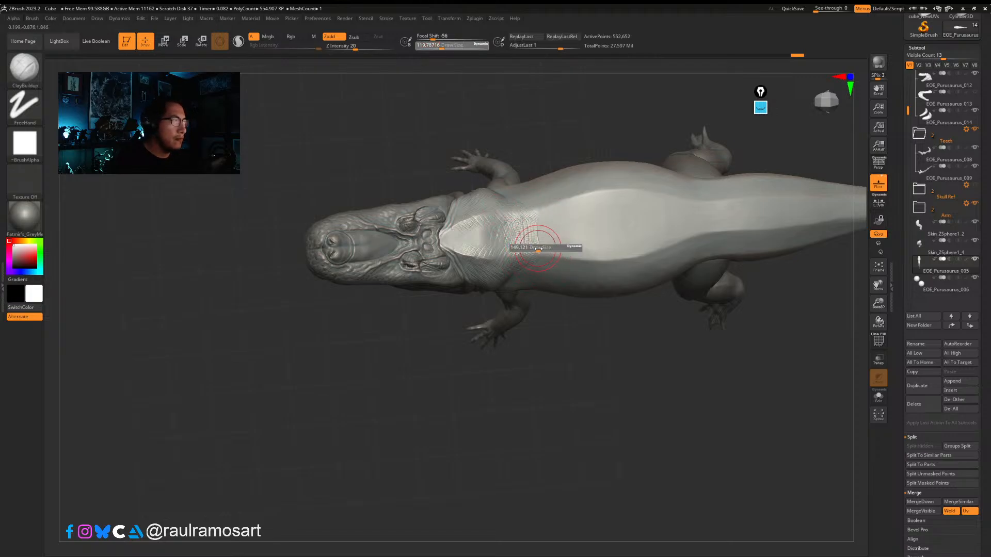
pyautogui.click(537, 247)
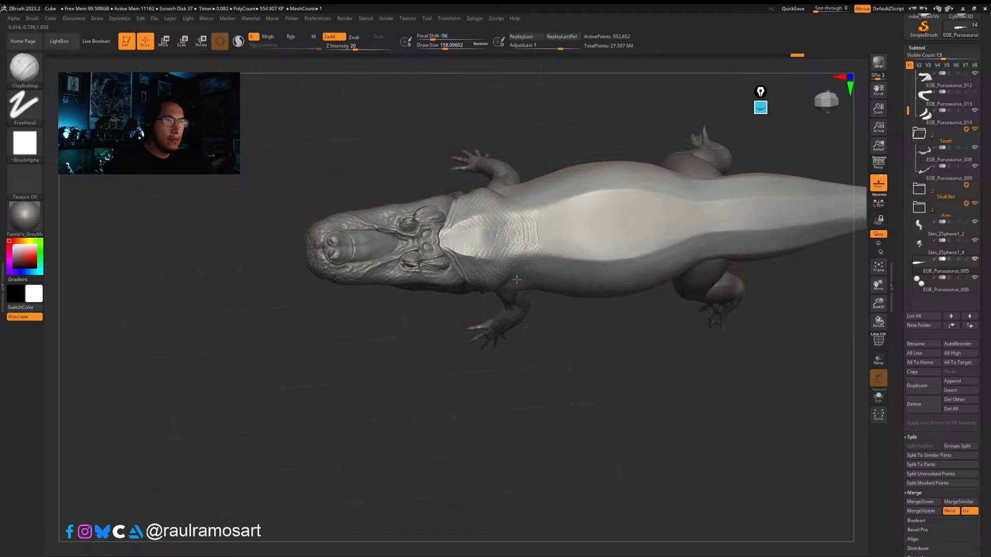
pyautogui.moveTo(519, 268); pyautogui.dragTo(519, 274)
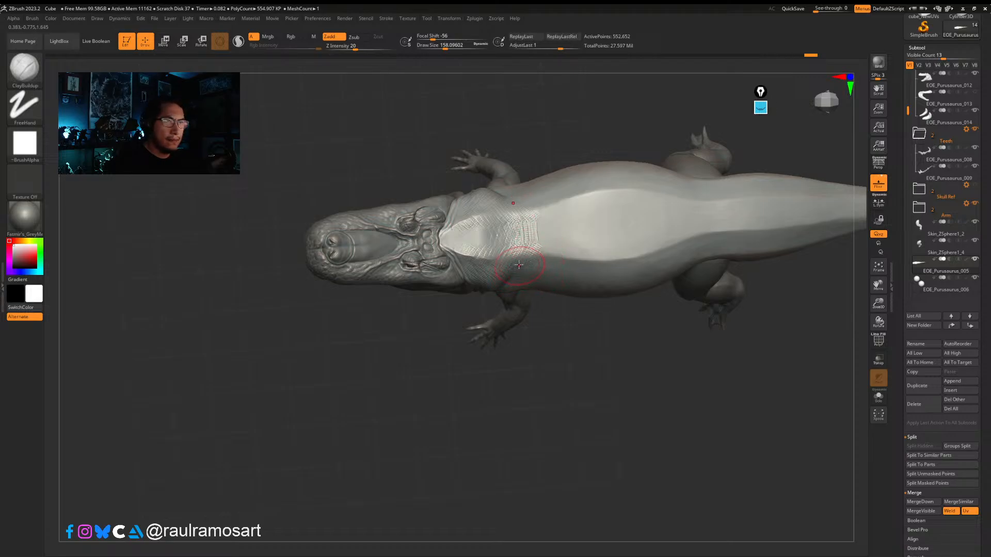
pyautogui.moveTo(527, 262); pyautogui.dragTo(525, 268)
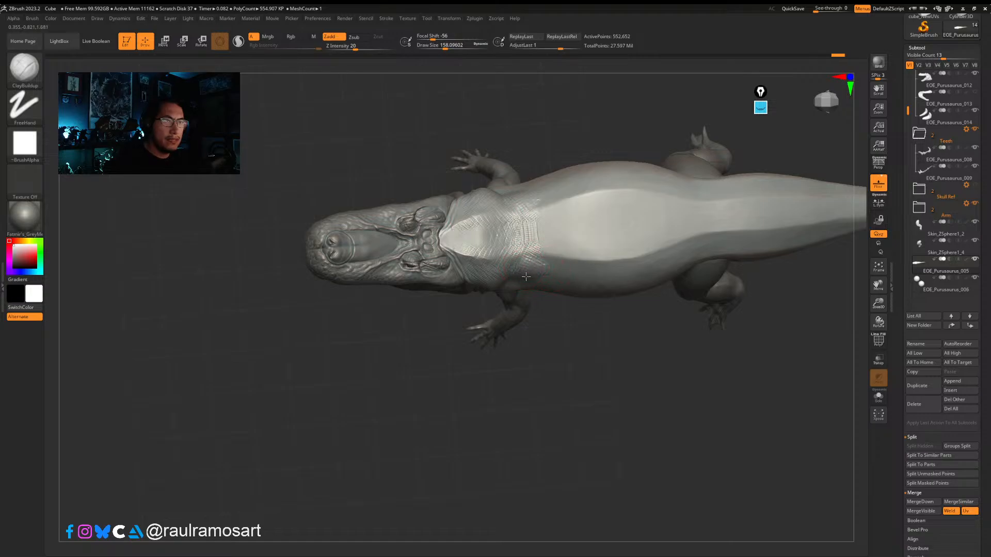
pyautogui.hotkey('ctrl', 'z')
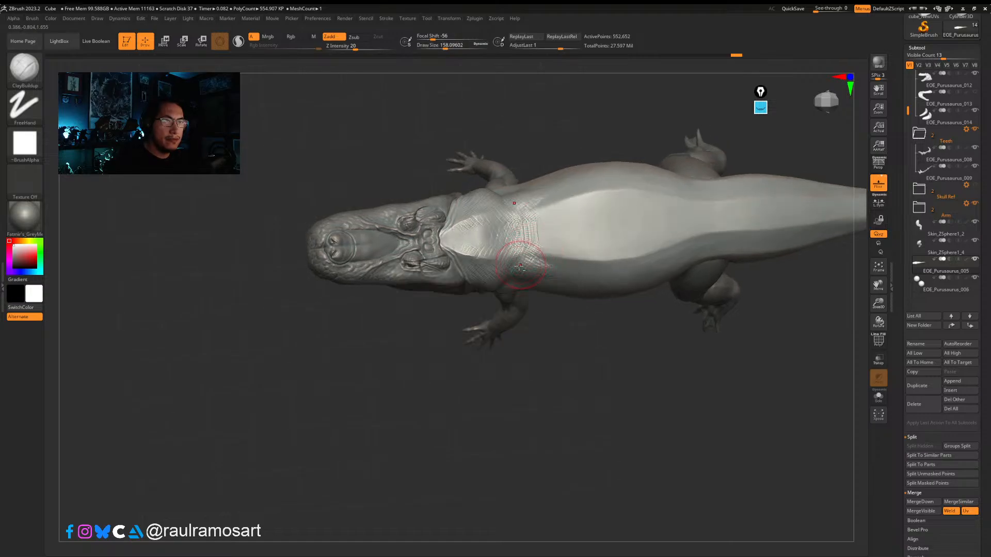
# Step: Add ClayBuildup strokes across the upper back and shoulders behind the neck at a draw size of about 158, stepping through recent strokes
pyautogui.moveTo(533, 261); pyautogui.dragTo(544, 264)
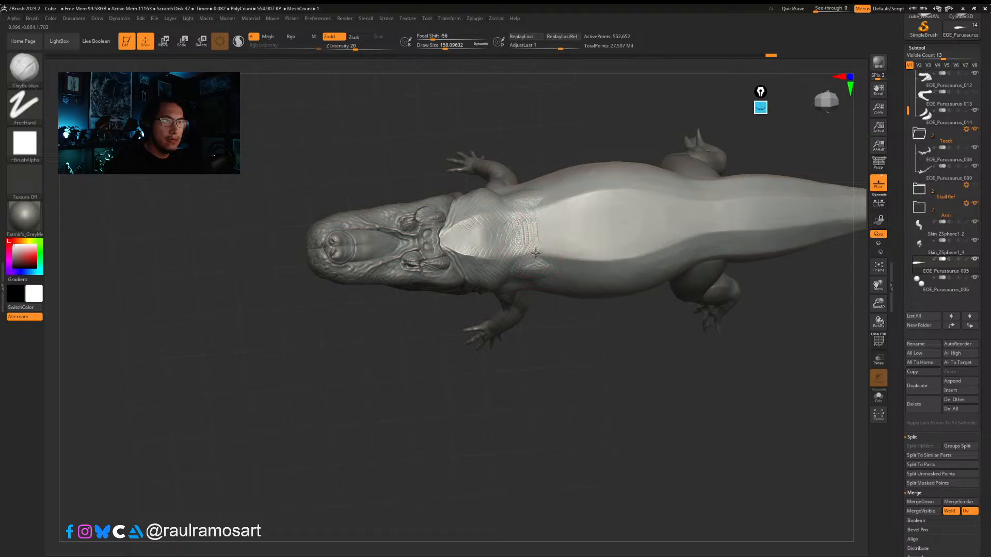
pyautogui.hotkey('ctrl', 'shift', 'z')
pyautogui.hotkey('ctrl', 'shift', 'z')
pyautogui.hotkey('ctrl', 'shift', 'z')
pyautogui.moveTo(525, 277); pyautogui.dragTo(533, 261, button='right')
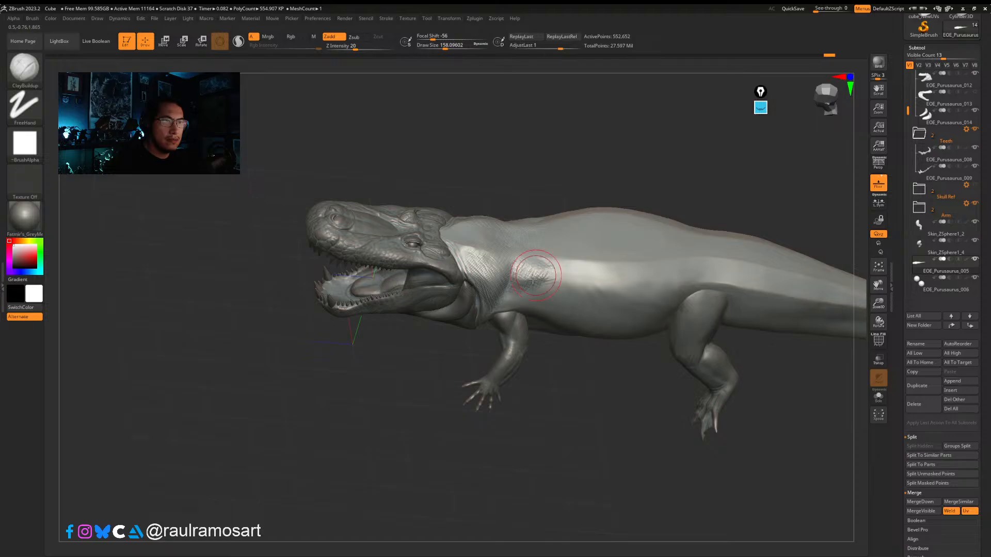
pyautogui.hotkey('ctrl', 'z')
pyautogui.hotkey('ctrl', 'z')
pyautogui.hotkey('ctrl', 'z')
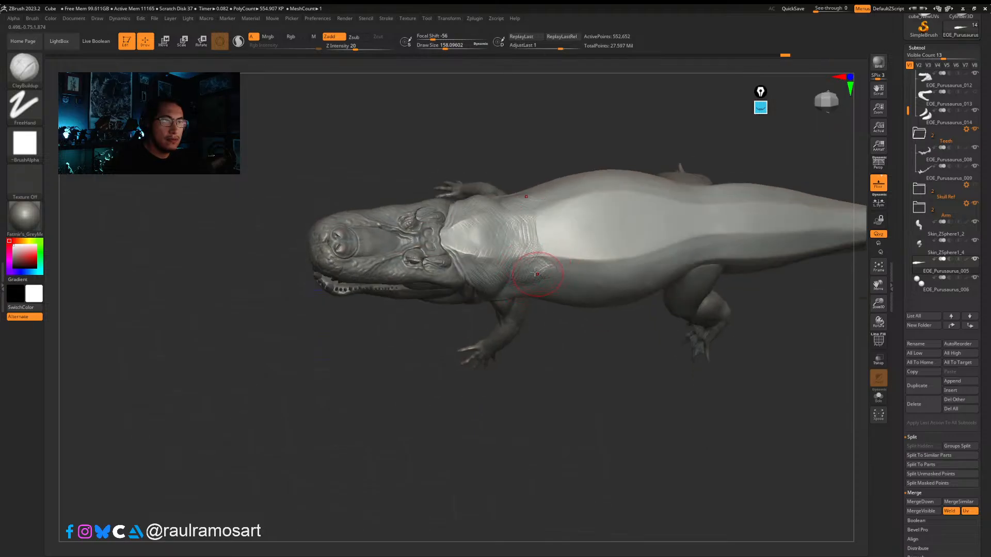
pyautogui.hotkey('ctrl', 'shift', 'z')
pyautogui.hotkey('ctrl', 'shift', 'z')
pyautogui.hotkey('ctrl', 'shift', 'z')
# Step: Build up the side of the body behind the front leg's shoulder with ClayBuildup, redoing recent strokes as needed
pyautogui.moveTo(545, 284)
pyautogui.mouseDown(button='right')
pyautogui.moveTo(548, 243)
pyautogui.moveTo(515, 283)
pyautogui.moveTo(593, 249)
pyautogui.moveTo(537, 258)
pyautogui.moveTo(548, 259)
pyautogui.mouseUp(button='right')
pyautogui.hotkey('ctrl', 'shift', 'z')
pyautogui.hotkey('ctrl', 'z')
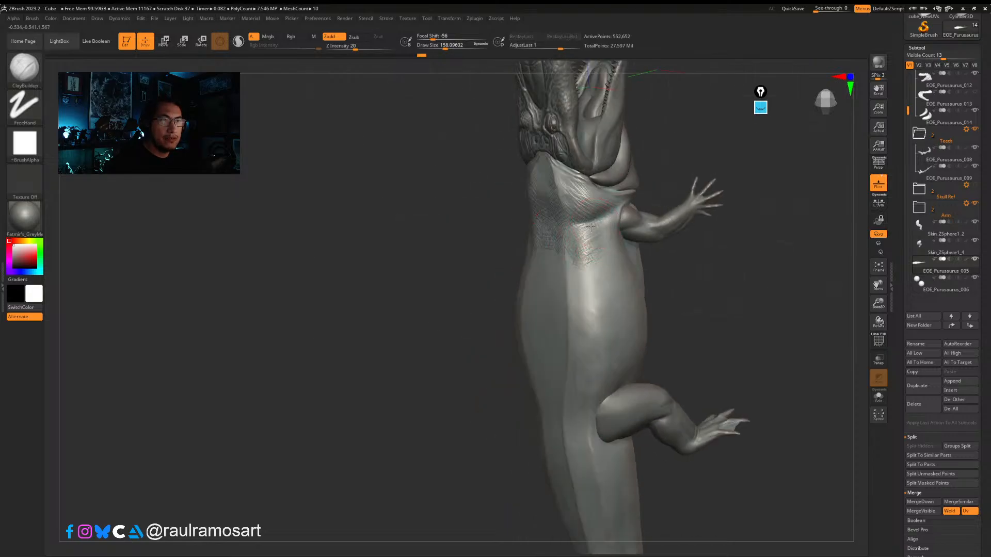
pyautogui.hotkey('ctrl', 'shift', 'z')
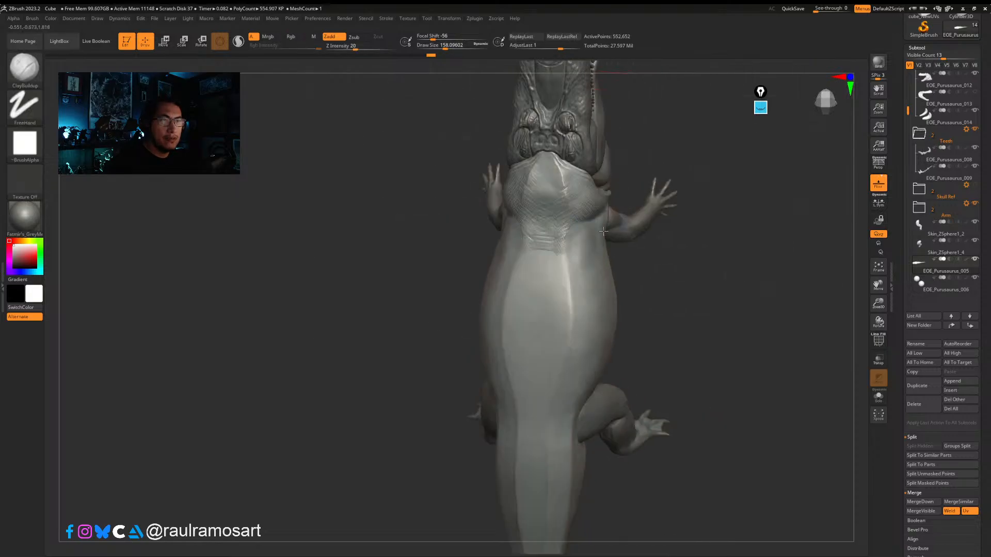
pyautogui.hotkey('ctrl', 'shift', 'z')
pyautogui.hotkey('ctrl', 'shift', 'z')
pyautogui.hotkey('ctrl', 'shift', 'z')
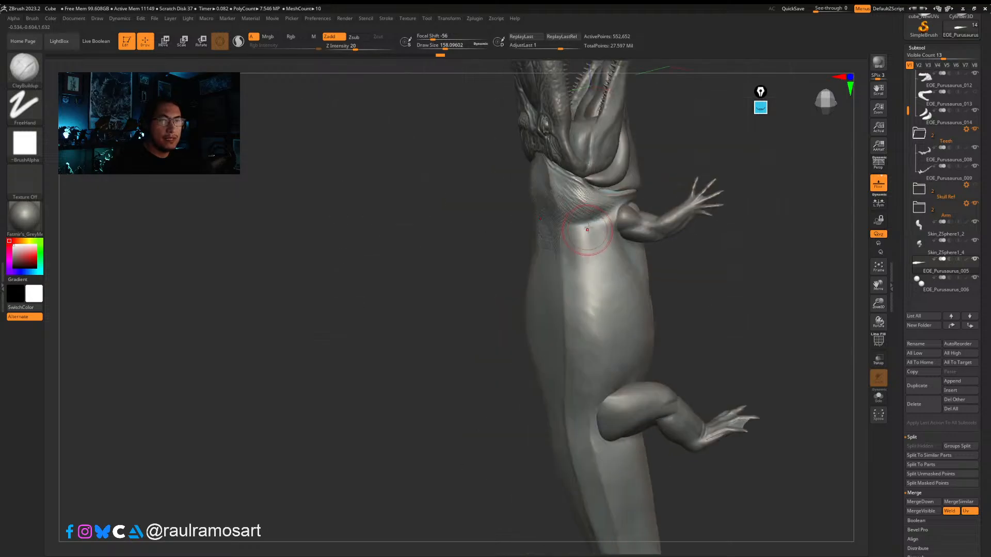
# Step: Extend the ClayBuildup strokes from the lower neck around the front leg and onto the underside of the chest
pyautogui.moveTo(594, 214); pyautogui.dragTo(593, 216)
pyautogui.moveTo(613, 215); pyautogui.dragTo(633, 217, button='right')
pyautogui.moveTo(759, 310); pyautogui.dragTo(489, 211)
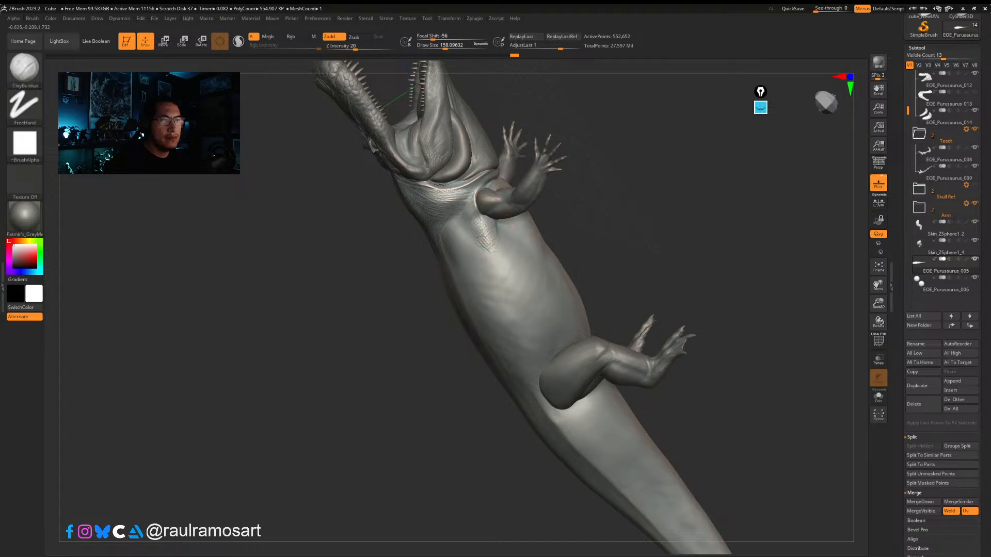
pyautogui.moveTo(484, 251); pyautogui.dragTo(484, 221)
pyautogui.moveTo(485, 221); pyautogui.dragTo(462, 212, button='right')
pyautogui.moveTo(464, 178)
pyautogui.mouseDown(button='right')
pyautogui.moveTo(644, 404)
pyautogui.moveTo(621, 416)
pyautogui.moveTo(506, 307)
pyautogui.moveTo(518, 324)
pyautogui.moveTo(513, 336)
pyautogui.moveTo(503, 332)
pyautogui.mouseUp(button='right')
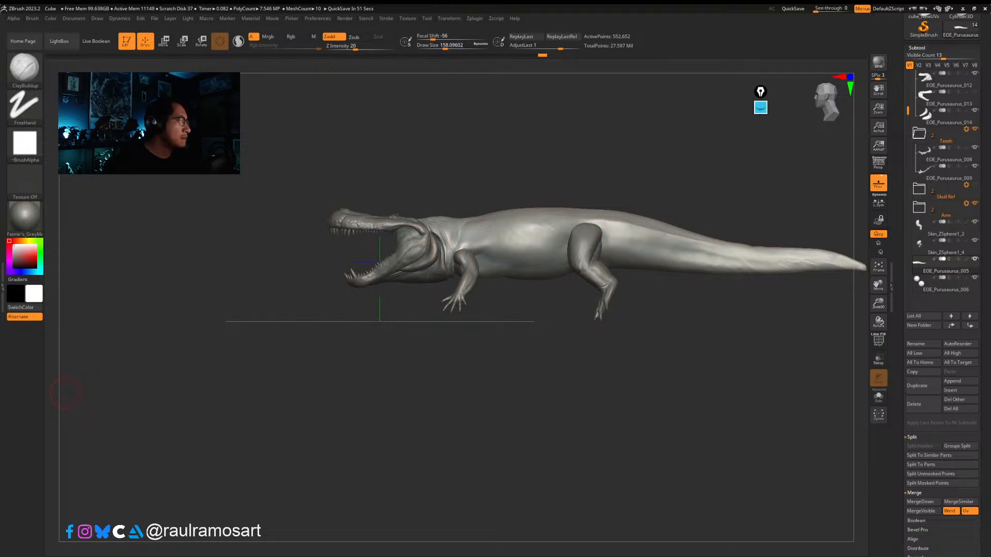
# Step: Set the draw size to about 422 and lasso-mask the body from behind the neck to the tail
pyautogui.press('s')
pyautogui.moveTo(484, 284); pyautogui.dragTo(499, 285)
pyautogui.keyDown('alt'); pyautogui.moveTo(692, 343); pyautogui.dragTo(627, 356); pyautogui.keyUp('alt')
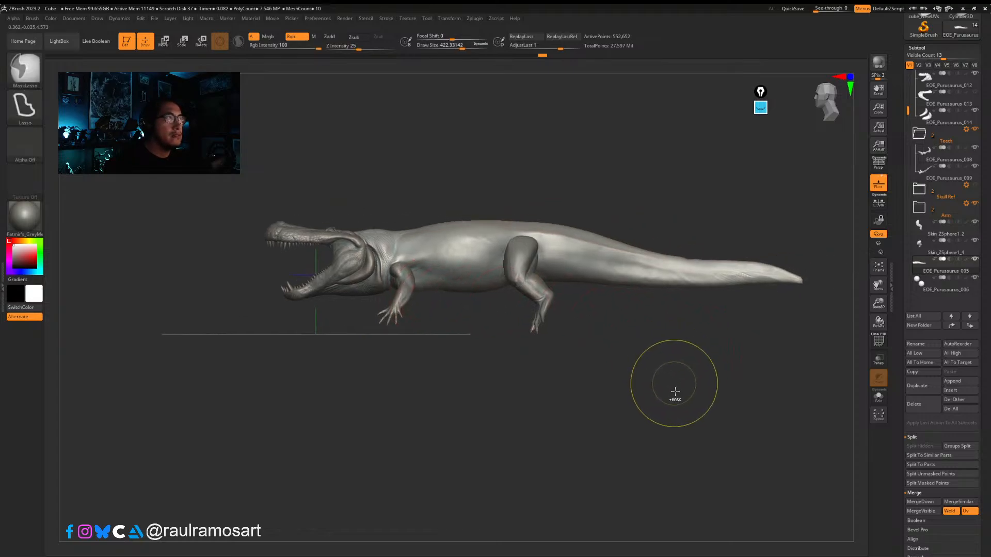
pyautogui.moveTo(677, 398)
pyautogui.keyDown('ctrl'); pyautogui.mouseDown()
pyautogui.moveTo(816, 257)
pyautogui.moveTo(465, 208)
pyautogui.moveTo(397, 215)
pyautogui.moveTo(388, 279)
pyautogui.moveTo(418, 382)
pyautogui.mouseUp(); pyautogui.keyUp('ctrl')
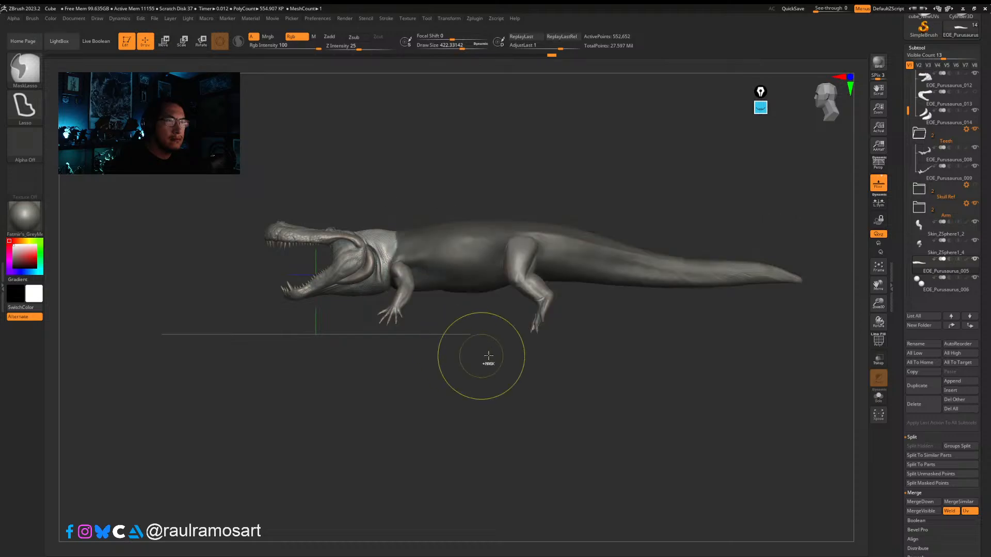
# Step: Enable Transpose All Selected Subtools and include all visible parts of the crocodile in the selection
pyautogui.press('w')
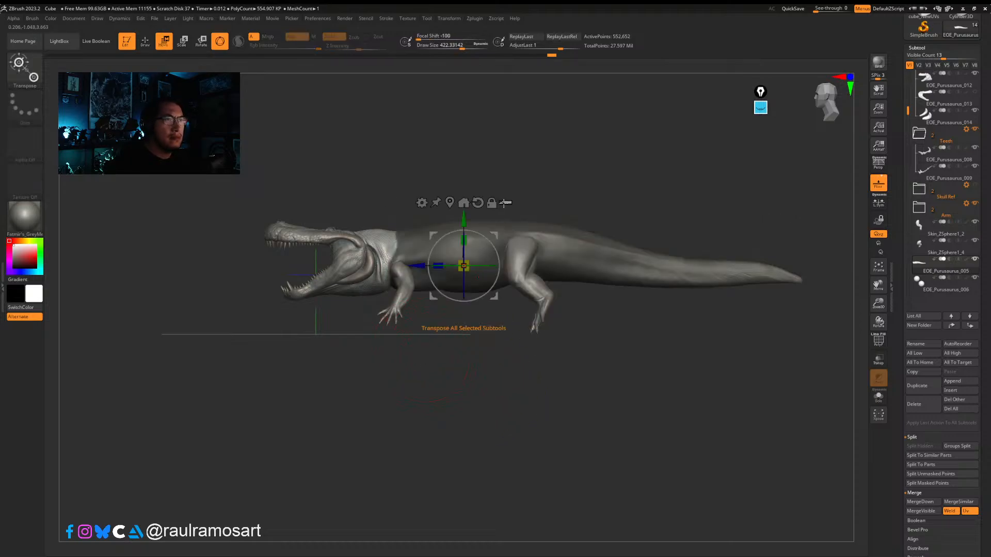
pyautogui.press('ctrl')
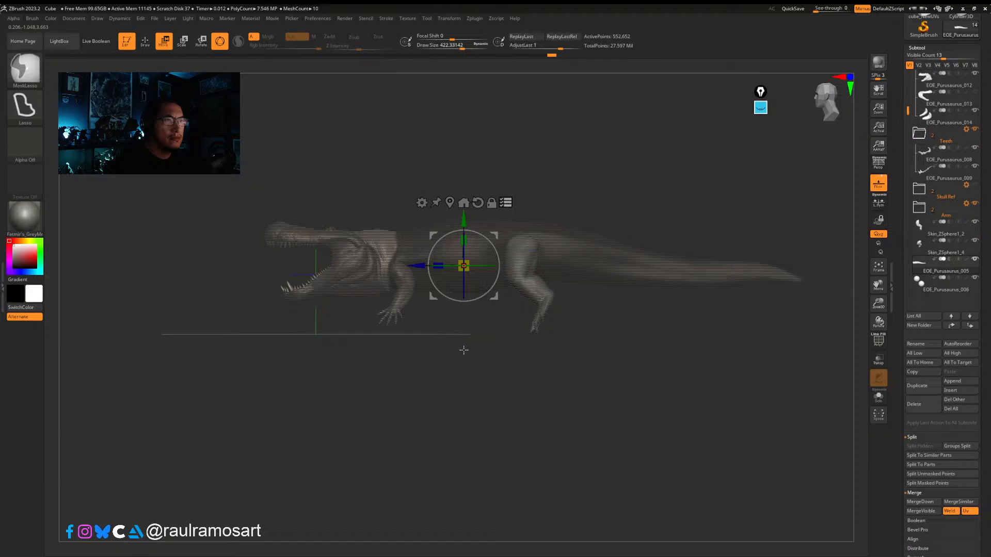
pyautogui.moveTo(416, 385)
pyautogui.keyDown('alt'); pyautogui.mouseDown(button='right')
pyautogui.moveTo(438, 371)
pyautogui.moveTo(390, 339)
pyautogui.mouseUp(button='right'); pyautogui.keyUp('alt')
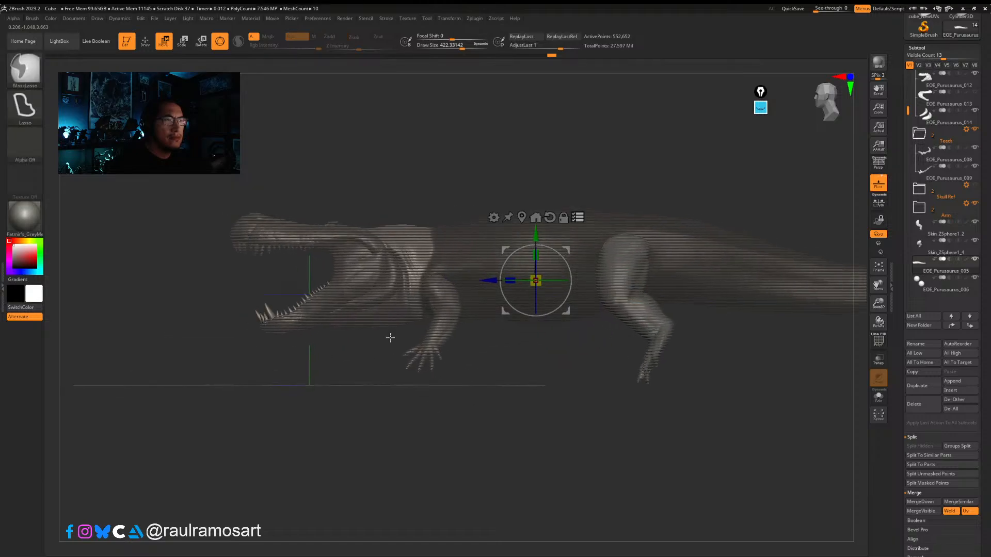
pyautogui.keyDown('ctrl'); pyautogui.keyDown('alt'); pyautogui.keyDown('shift'); pyautogui.moveTo(235, 190); pyautogui.dragTo(272, 250); pyautogui.keyUp('shift'); pyautogui.keyUp('alt'); pyautogui.keyUp('ctrl')
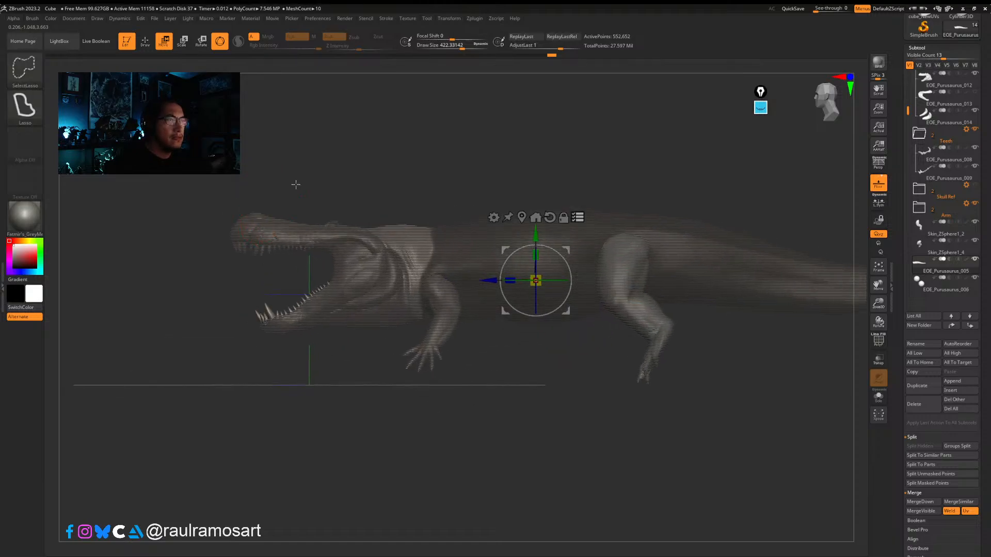
pyautogui.keyDown('ctrl'); pyautogui.keyDown('shift'); pyautogui.moveTo(545, 162); pyautogui.dragTo(535, 167); pyautogui.keyUp('shift'); pyautogui.keyUp('ctrl')
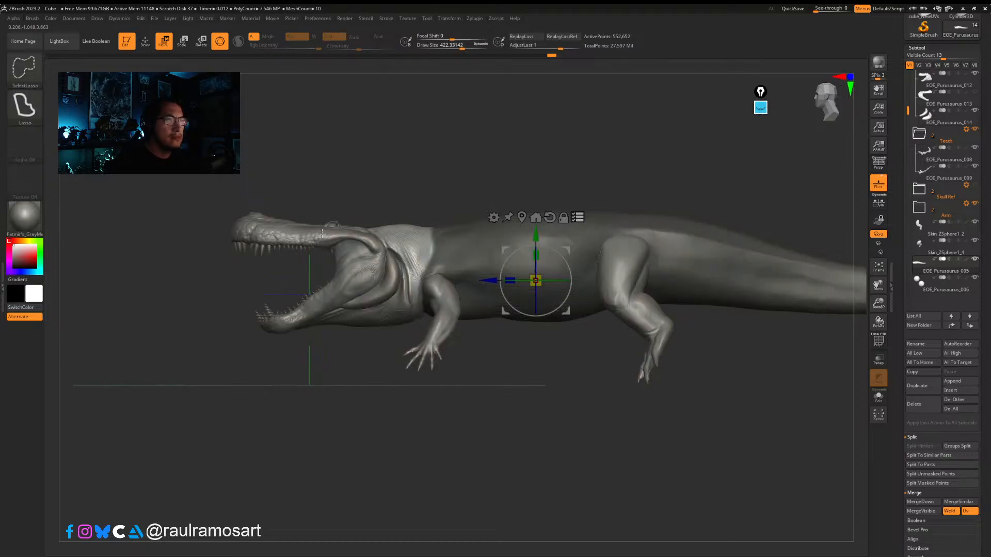
pyautogui.moveTo(641, 125)
pyautogui.keyDown('ctrl'); pyautogui.keyDown('shift'); pyautogui.mouseDown()
pyautogui.moveTo(517, 199)
pyautogui.moveTo(438, 331)
pyautogui.moveTo(759, 227)
pyautogui.mouseUp(); pyautogui.keyUp('shift'); pyautogui.keyUp('ctrl')
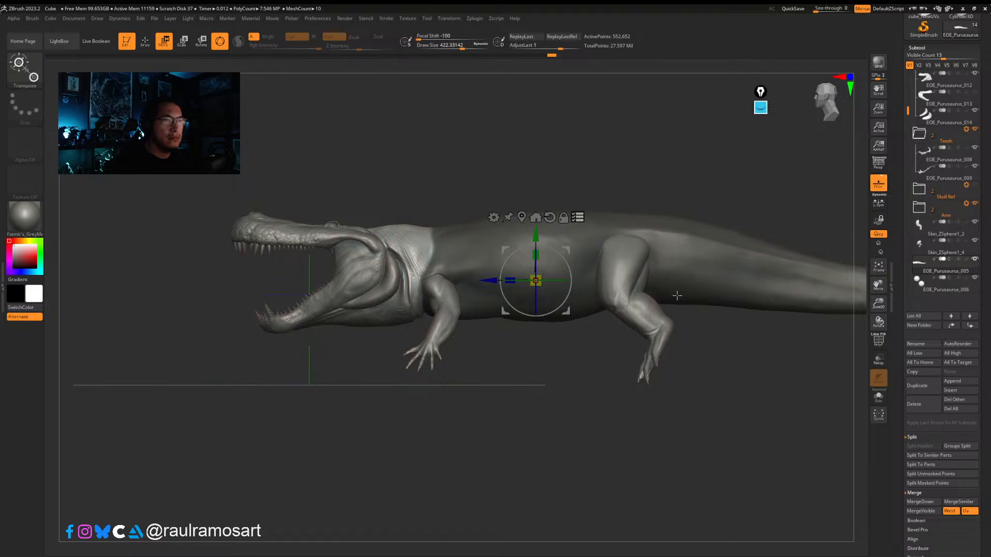
# Step: Exclude the head, jaw and teeth subtools from the transpose selection and invert the mask to protect the neck
pyautogui.hotkey('ctrl', 'shift')
pyautogui.moveTo(221, 201)
pyautogui.keyDown('ctrl'); pyautogui.keyDown('alt'); pyautogui.keyDown('shift'); pyautogui.mouseDown()
pyautogui.moveTo(243, 233)
pyautogui.moveTo(263, 190)
pyautogui.mouseUp(); pyautogui.keyUp('shift'); pyautogui.keyUp('alt'); pyautogui.keyUp('ctrl')
pyautogui.keyDown('ctrl'); pyautogui.keyDown('alt'); pyautogui.keyDown('shift'); pyautogui.moveTo(320, 395); pyautogui.dragTo(314, 329); pyautogui.keyUp('shift'); pyautogui.keyUp('alt'); pyautogui.keyUp('ctrl')
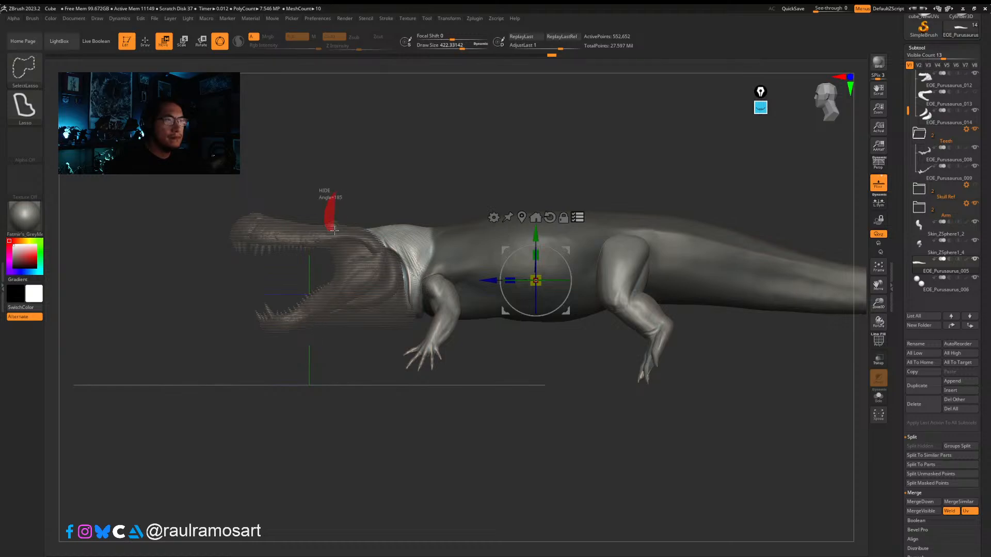
pyautogui.moveTo(457, 429)
pyautogui.mouseDown()
pyautogui.moveTo(484, 361)
pyautogui.moveTo(498, 409)
pyautogui.moveTo(511, 412)
pyautogui.moveTo(474, 420)
pyautogui.moveTo(455, 361)
pyautogui.mouseUp()
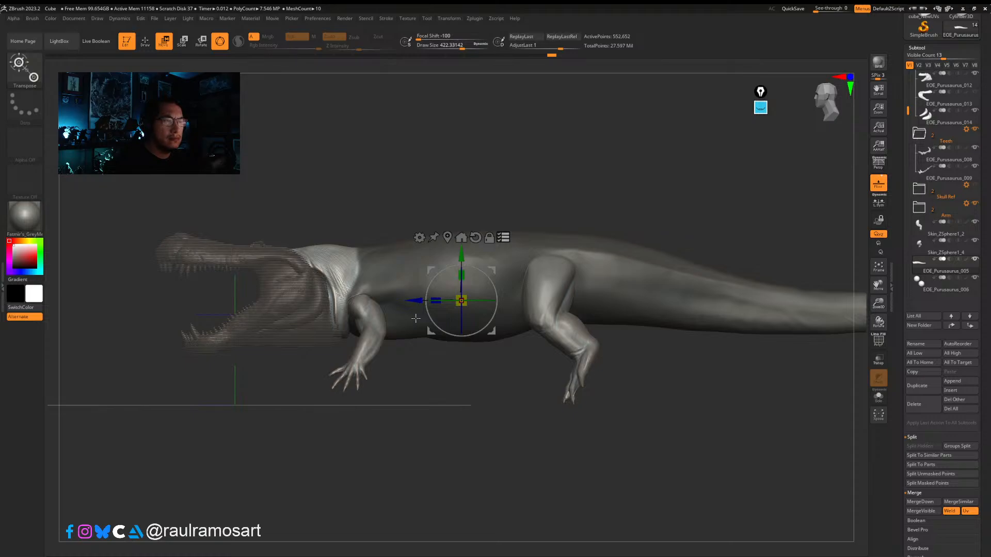
pyautogui.press('q')
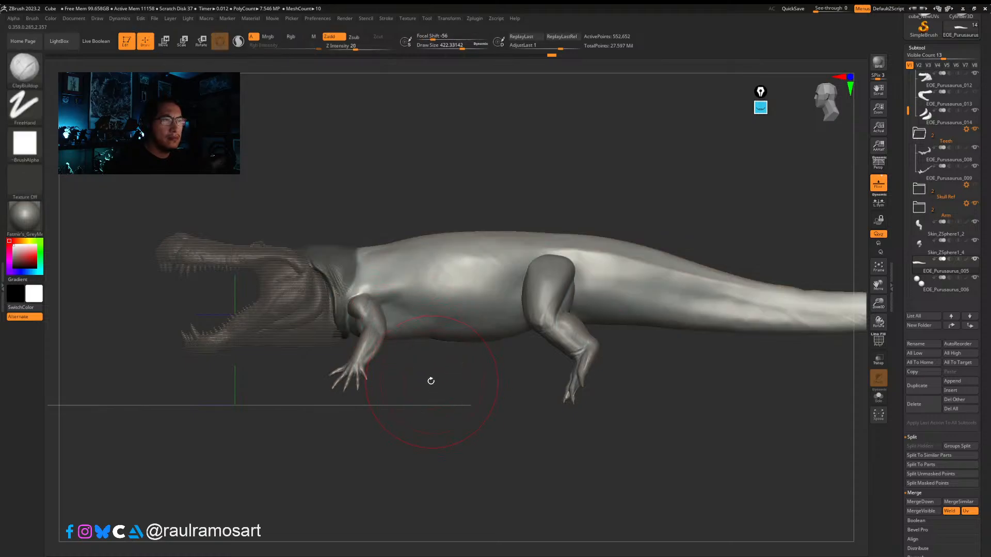
# Step: Try moving the unmasked body and legs back from the head by about 0.15, check the shape, and undo the move
pyautogui.press('w')
pyautogui.moveTo(419, 301); pyautogui.dragTo(430, 301)
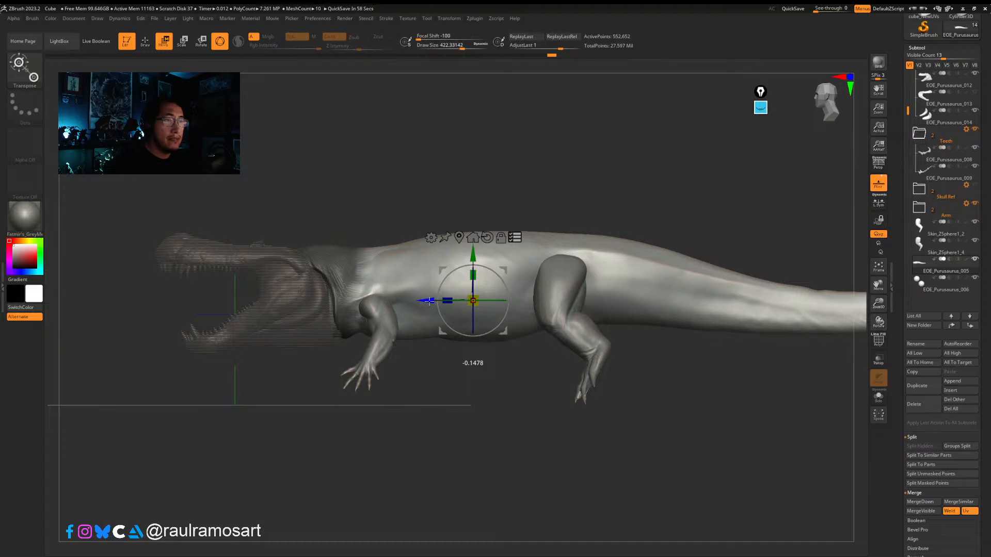
pyautogui.moveTo(429, 301); pyautogui.dragTo(430, 300)
pyautogui.press('q')
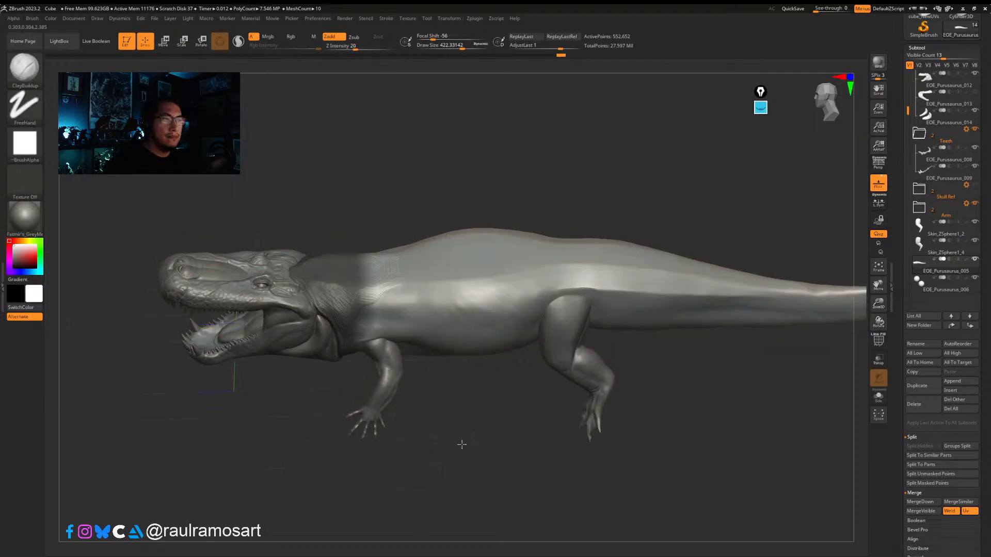
pyautogui.keyDown('shift'); pyautogui.moveTo(457, 392); pyautogui.dragTo(457, 396); pyautogui.keyUp('shift')
pyautogui.hotkey('ctrl', 'z')
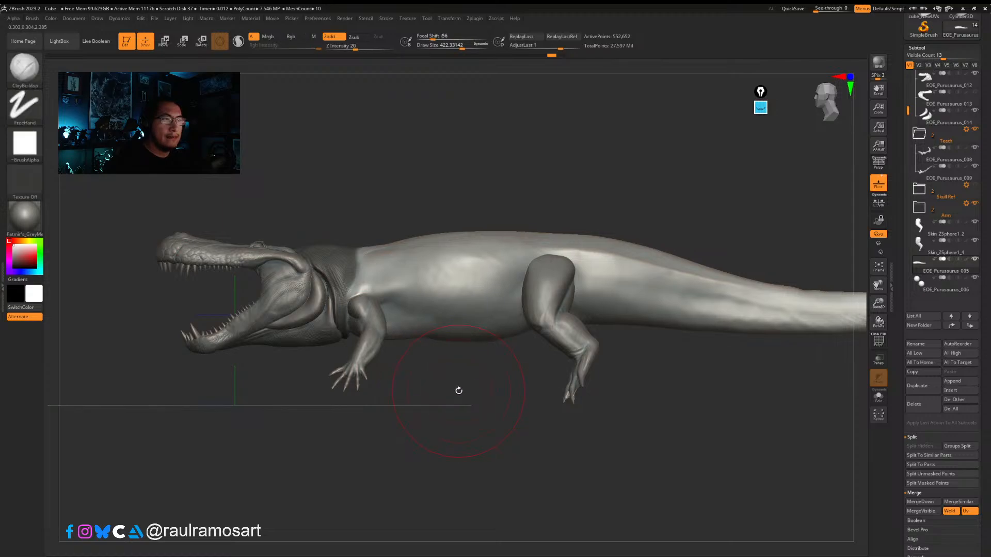
# Step: Move the unmasked body and legs slightly back from the head to lengthen the neck, and clear the mask
pyautogui.press('w')
pyautogui.moveTo(420, 300); pyautogui.dragTo(430, 299)
pyautogui.press('q')
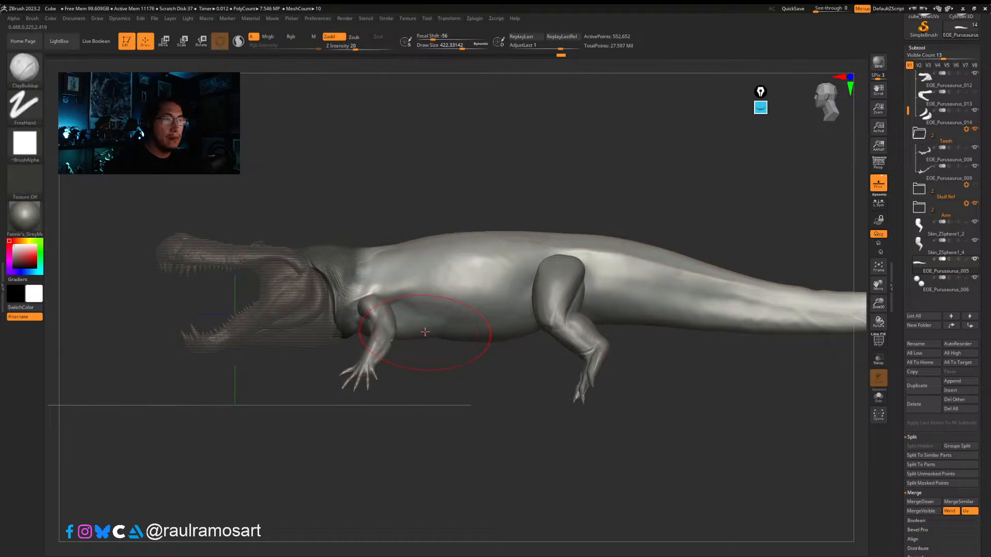
pyautogui.press('w')
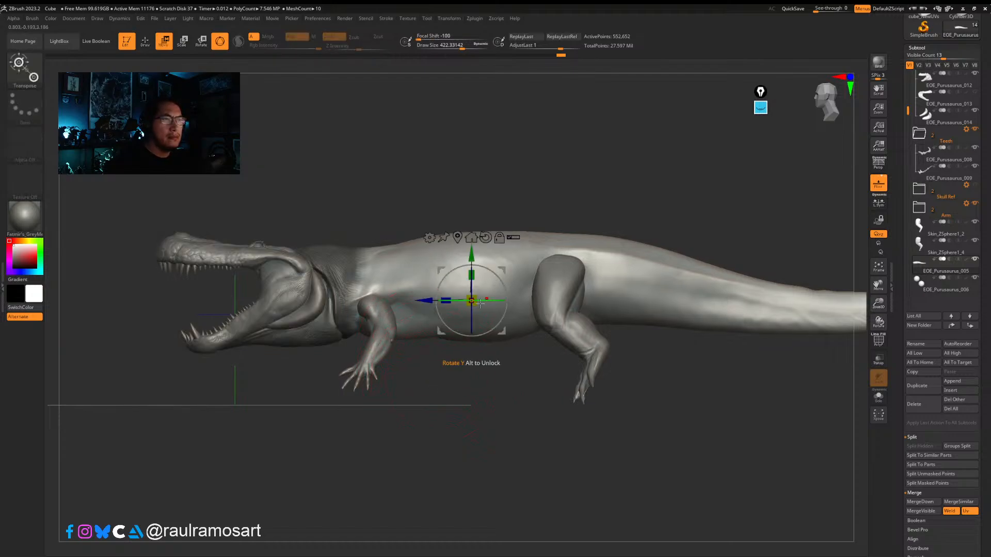
pyautogui.press('q')
pyautogui.moveTo(458, 407); pyautogui.dragTo(453, 434)
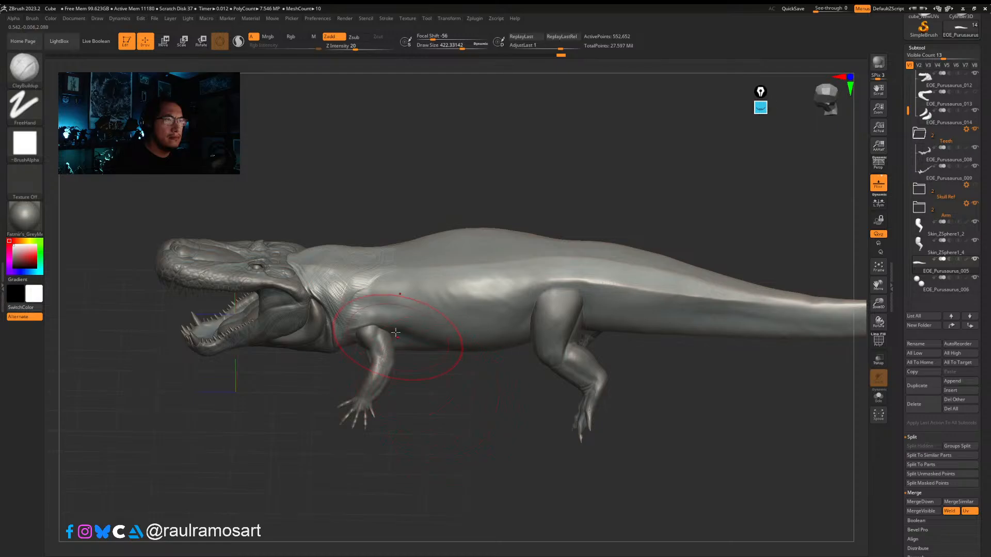
# Step: Build up the transition between the neck and shoulder with ClayBuildup at a draw size of about 163
pyautogui.press('b')
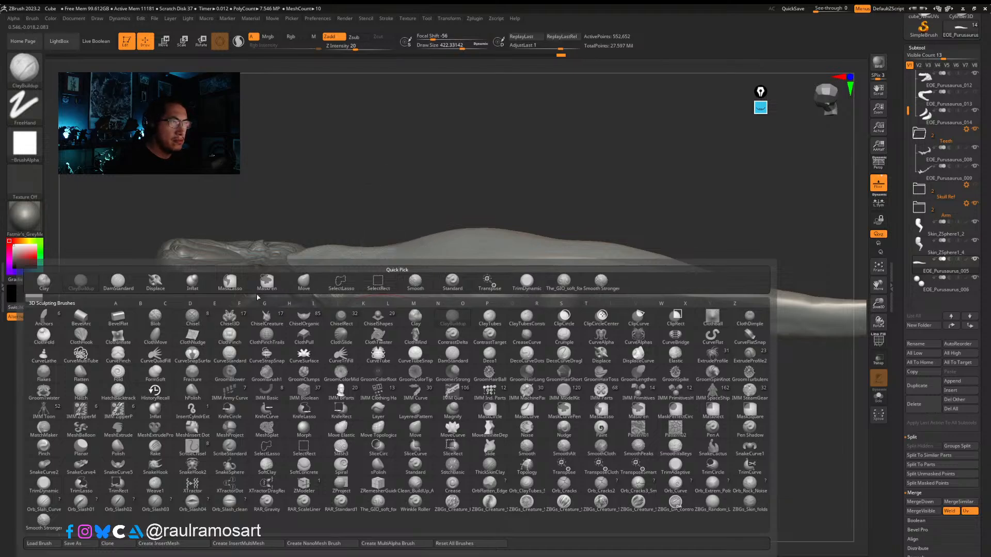
pyautogui.press('Escape')
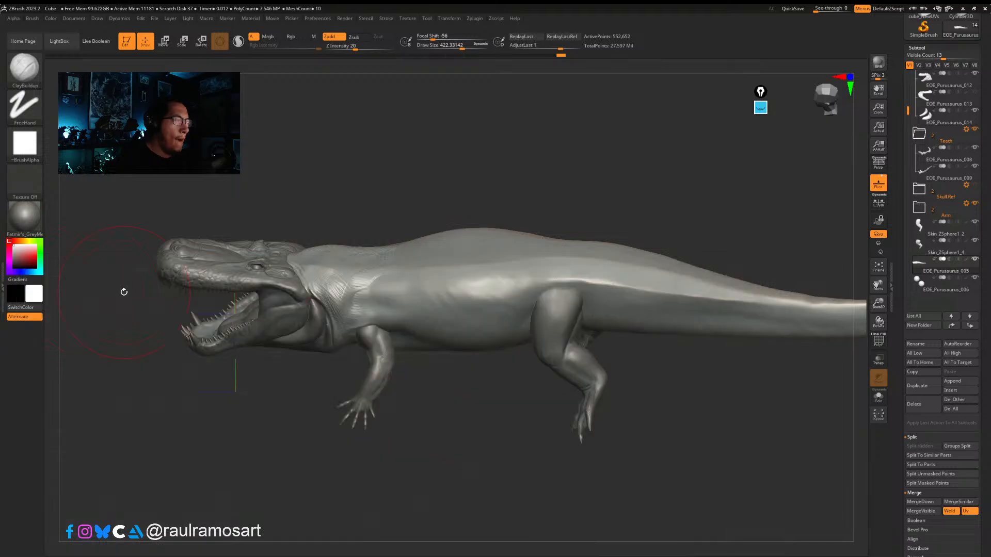
pyautogui.press('s')
pyautogui.moveTo(362, 293); pyautogui.dragTo(348, 293)
pyautogui.moveTo(348, 293); pyautogui.dragTo(383, 310, button='right')
pyautogui.press('s')
pyautogui.moveTo(352, 311); pyautogui.dragTo(350, 311)
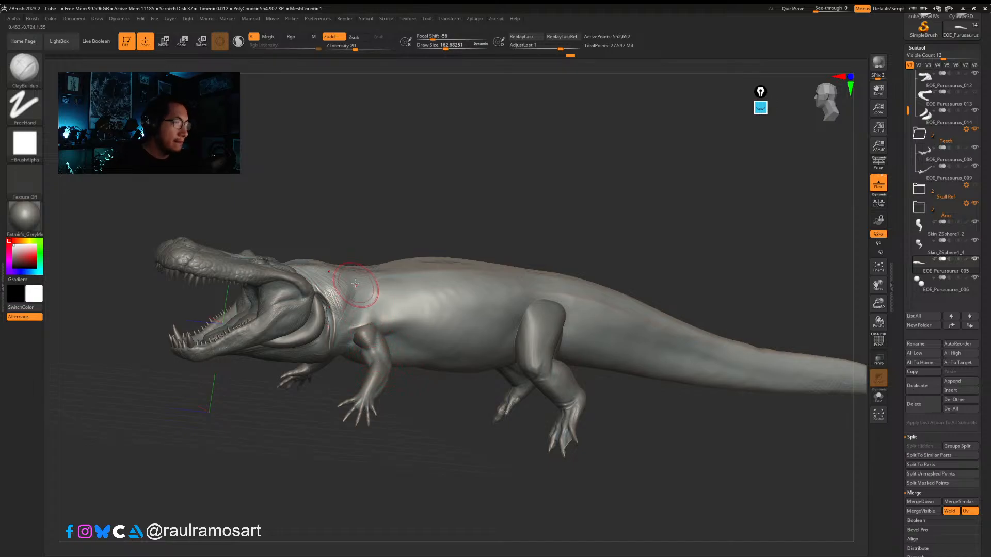
pyautogui.moveTo(356, 281); pyautogui.dragTo(341, 263)
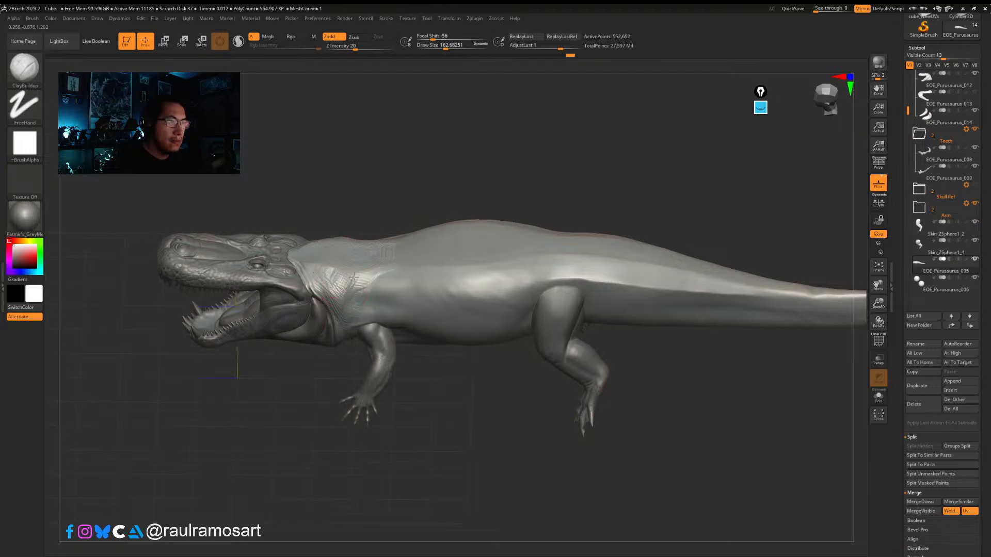
pyautogui.moveTo(356, 283); pyautogui.dragTo(333, 272, button='right')
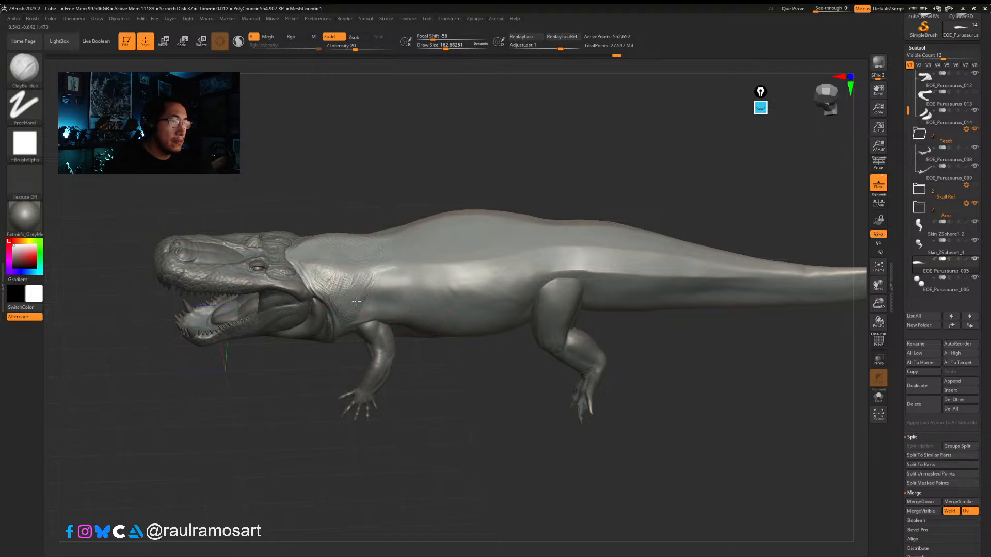
# Step: Layer ClayBuildup strokes over the side of the lengthened neck and across the nape toward the upper back
pyautogui.moveTo(357, 302); pyautogui.dragTo(349, 322)
pyautogui.moveTo(356, 279)
pyautogui.mouseDown(button='right')
pyautogui.moveTo(347, 296)
pyautogui.moveTo(353, 263)
pyautogui.mouseUp(button='right')
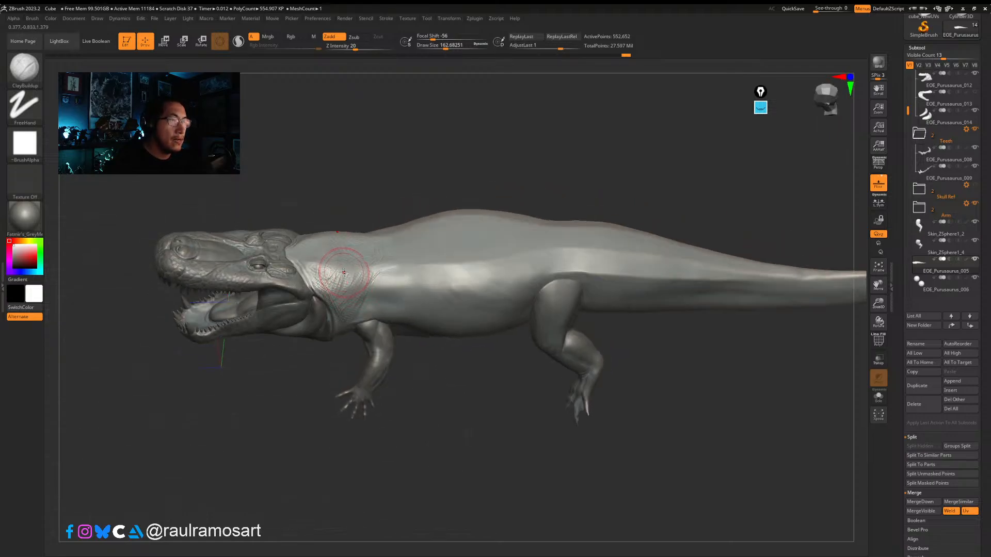
pyautogui.moveTo(344, 272)
pyautogui.mouseDown()
pyautogui.moveTo(341, 280)
pyautogui.moveTo(365, 269)
pyautogui.mouseUp()
pyautogui.moveTo(365, 263); pyautogui.dragTo(356, 289, button='right')
pyautogui.moveTo(355, 247)
pyautogui.mouseDown()
pyautogui.moveTo(340, 262)
pyautogui.moveTo(383, 256)
pyautogui.mouseUp()
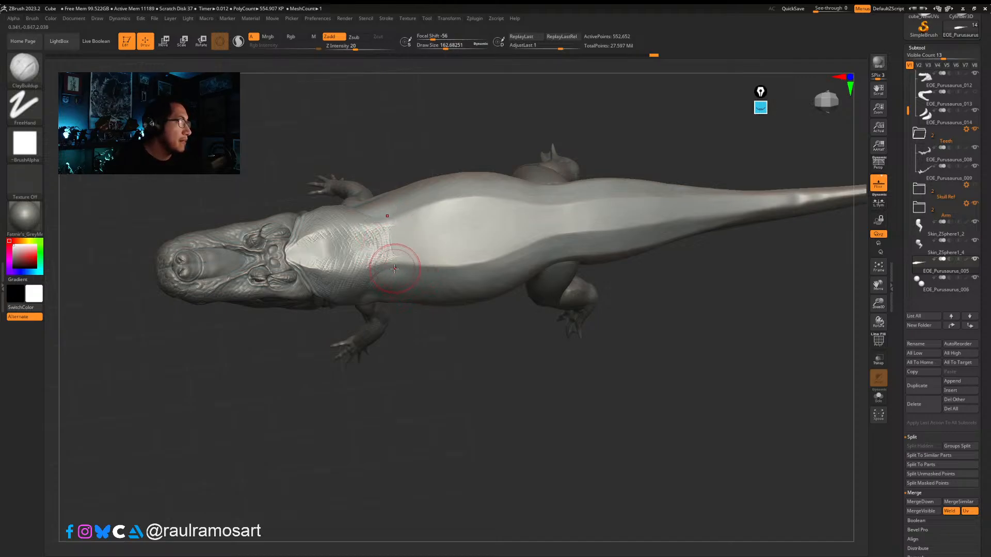
pyautogui.moveTo(393, 254); pyautogui.dragTo(396, 269)
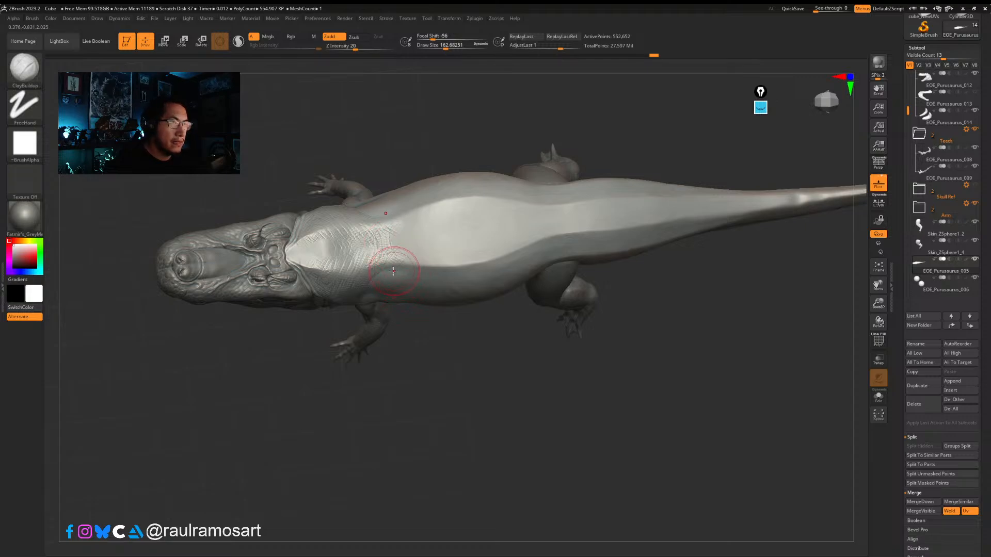
# Step: Build up the base of the neck just in front of the front leg with ClayBuildup
pyautogui.moveTo(393, 277); pyautogui.dragTo(362, 306, button='right')
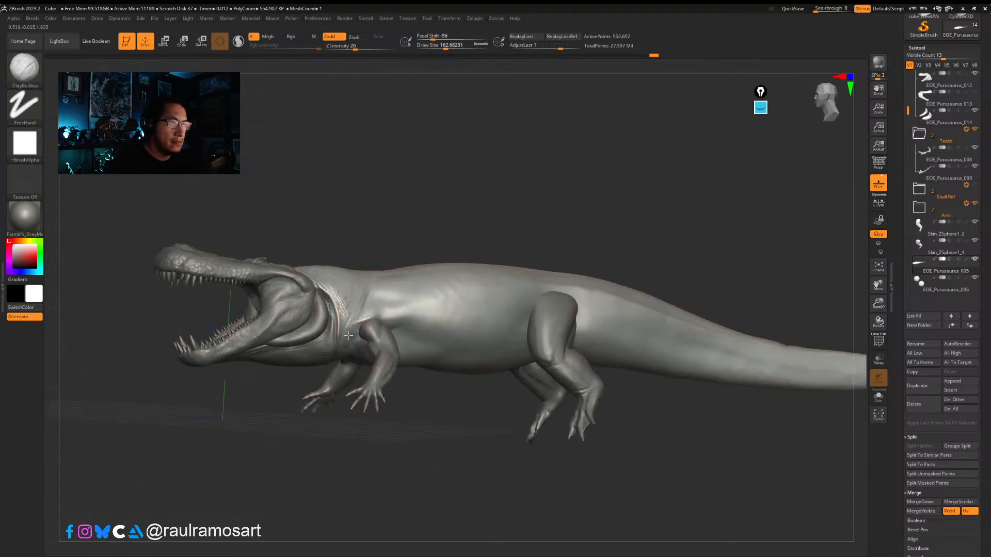
pyautogui.moveTo(362, 305)
pyautogui.mouseDown()
pyautogui.moveTo(363, 325)
pyautogui.moveTo(356, 313)
pyautogui.moveTo(349, 334)
pyautogui.mouseUp()
pyautogui.moveTo(348, 303); pyautogui.dragTo(355, 332, button='right')
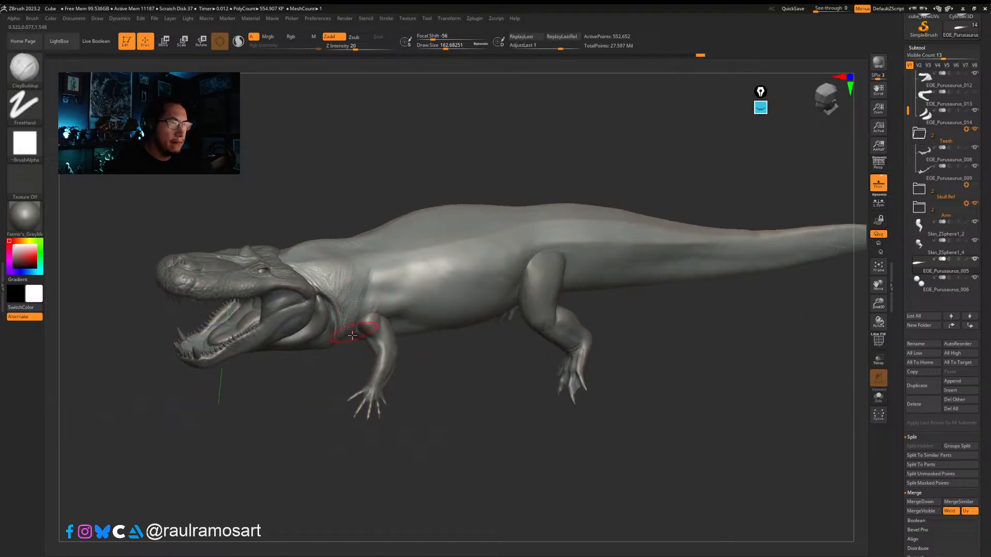
# Step: Build up the side of the neck above and in front of the front leg with ClayBuildup strokes
pyautogui.moveTo(366, 270)
pyautogui.mouseDown()
pyautogui.moveTo(360, 291)
pyautogui.moveTo(336, 297)
pyautogui.mouseUp()
pyautogui.moveTo(350, 324); pyautogui.dragTo(338, 247, button='right')
pyautogui.moveTo(361, 273); pyautogui.dragTo(346, 324)
pyautogui.moveTo(352, 332); pyautogui.dragTo(355, 305, button='right')
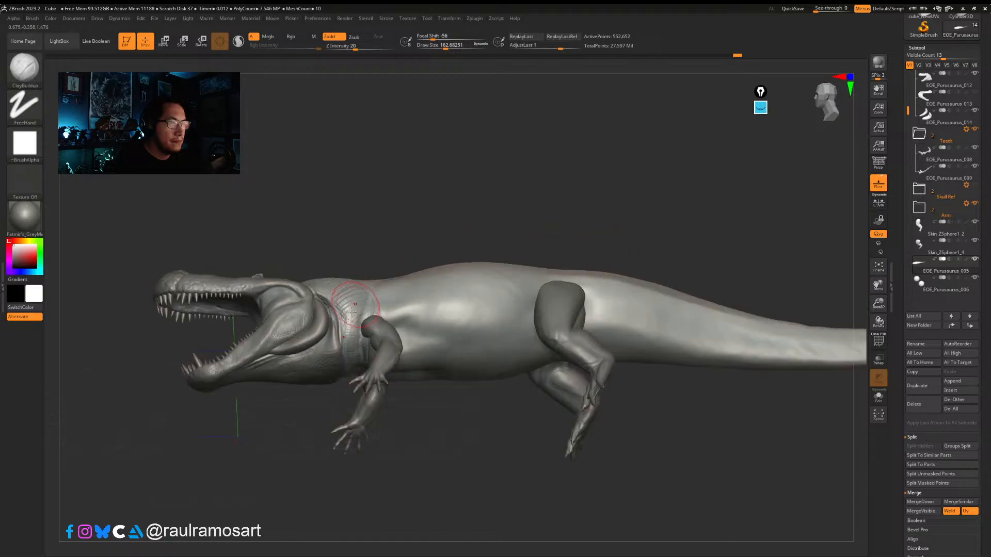
pyautogui.moveTo(366, 351)
pyautogui.mouseDown(button='right')
pyautogui.moveTo(351, 326)
pyautogui.moveTo(513, 502)
pyautogui.moveTo(520, 465)
pyautogui.mouseUp(button='right')
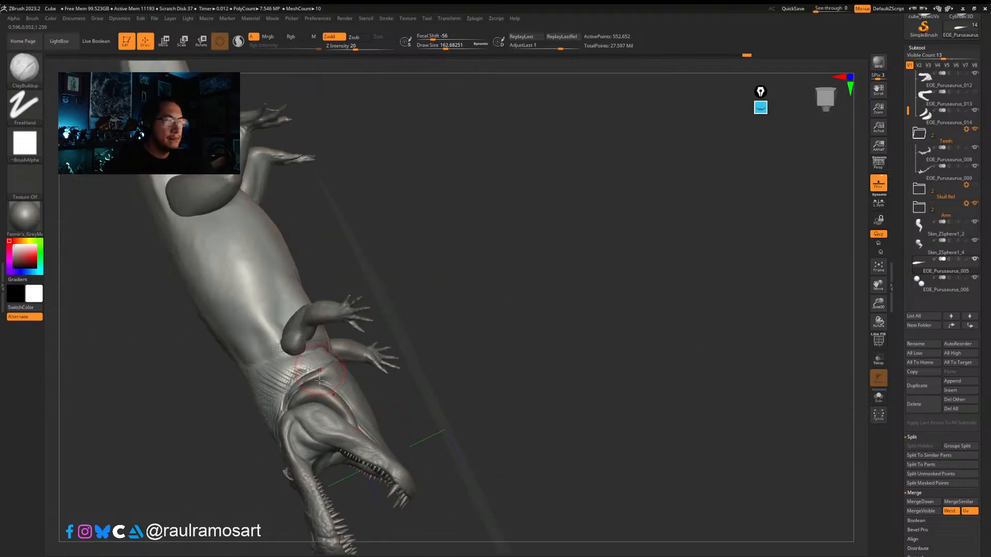
# Step: Layer ClayBuildup strokes across the underside of the neck behind the throat and up over the nape
pyautogui.moveTo(320, 381); pyautogui.dragTo(357, 350, button='right')
pyautogui.moveTo(380, 317); pyautogui.dragTo(330, 348)
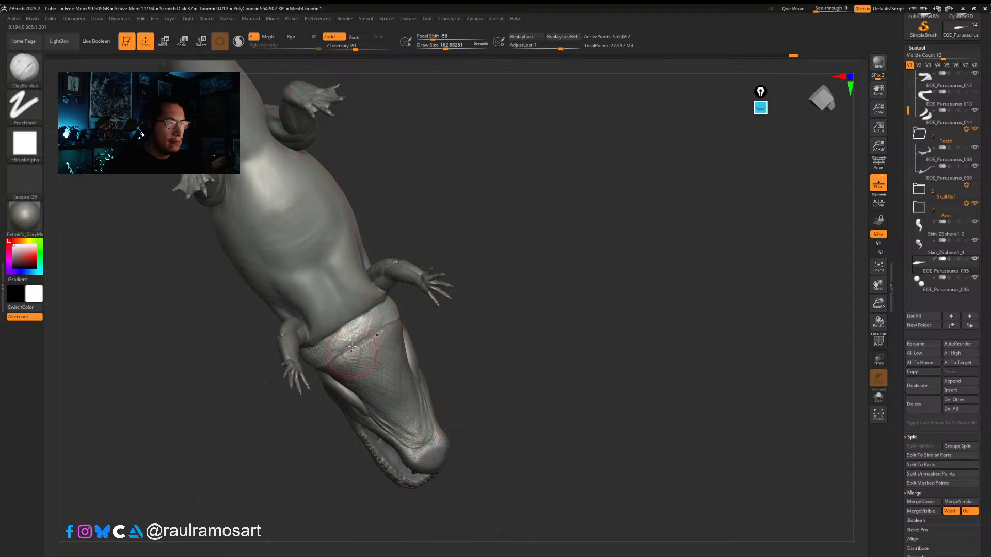
pyautogui.moveTo(333, 345)
pyautogui.mouseDown(button='right')
pyautogui.moveTo(354, 354)
pyautogui.moveTo(321, 360)
pyautogui.moveTo(327, 348)
pyautogui.mouseUp(button='right')
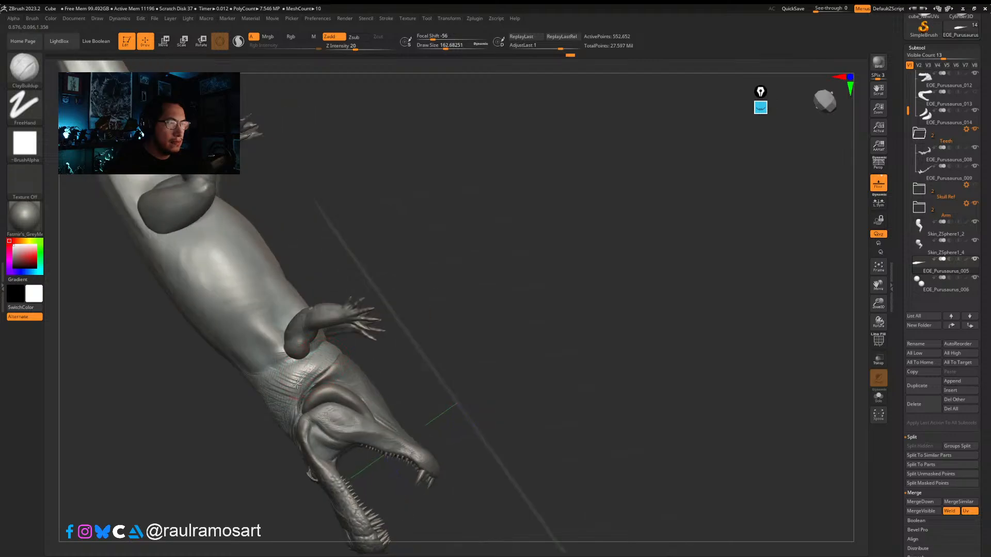
pyautogui.moveTo(297, 383); pyautogui.dragTo(416, 369, button='right')
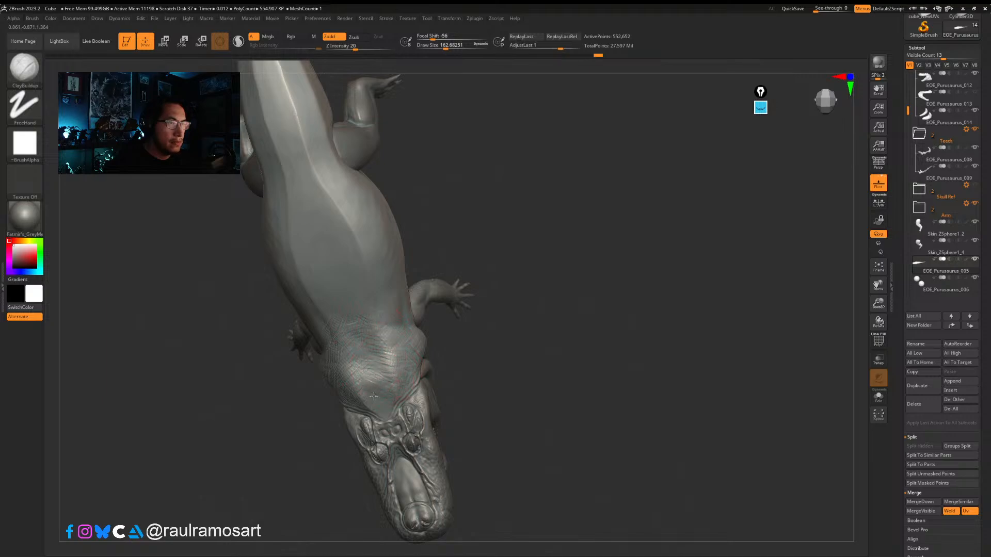
pyautogui.moveTo(405, 375)
pyautogui.mouseDown(button='right')
pyautogui.moveTo(381, 386)
pyautogui.moveTo(585, 354)
pyautogui.moveTo(426, 397)
pyautogui.moveTo(452, 287)
pyautogui.moveTo(429, 311)
pyautogui.mouseUp(button='right')
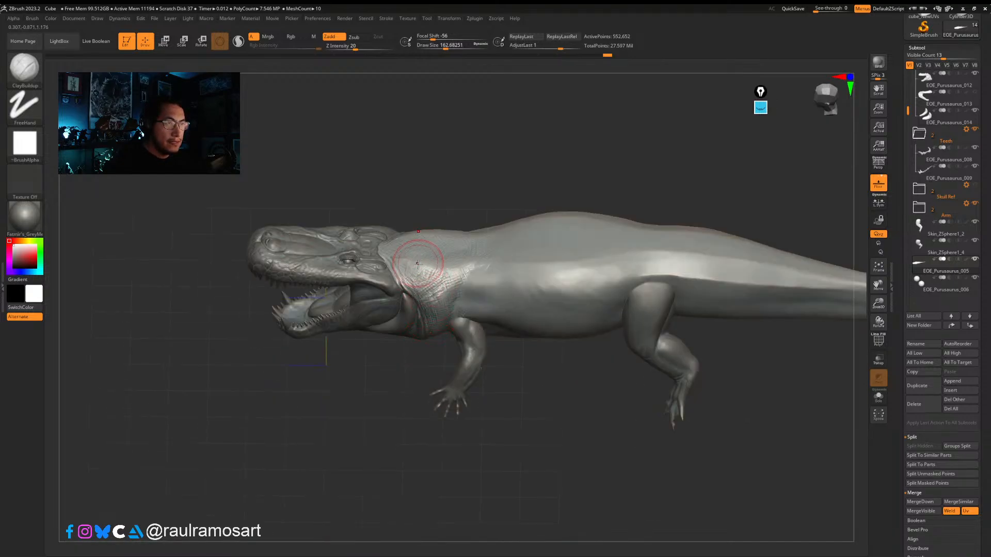
# Step: Fill the neck area between the jaw corner and the front leg with ClayBuildup, continuing down to the chest
pyautogui.moveTo(419, 264)
pyautogui.mouseDown(button='right')
pyautogui.moveTo(408, 263)
pyautogui.moveTo(449, 279)
pyautogui.moveTo(442, 296)
pyautogui.mouseUp(button='right')
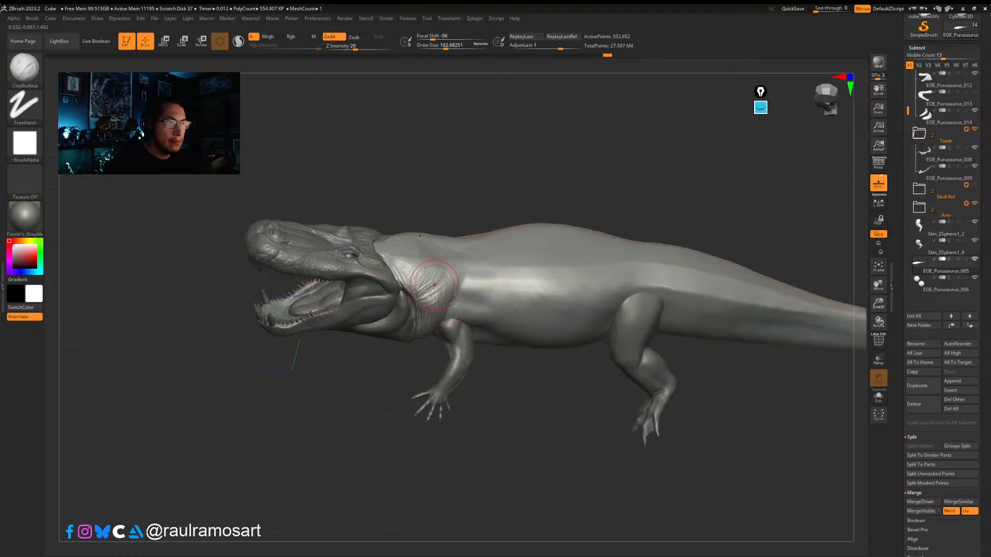
pyautogui.moveTo(434, 285); pyautogui.dragTo(424, 295)
pyautogui.moveTo(428, 304); pyautogui.dragTo(438, 305, button='right')
pyautogui.moveTo(438, 301); pyautogui.dragTo(431, 312)
pyautogui.moveTo(431, 311); pyautogui.dragTo(426, 340, button='right')
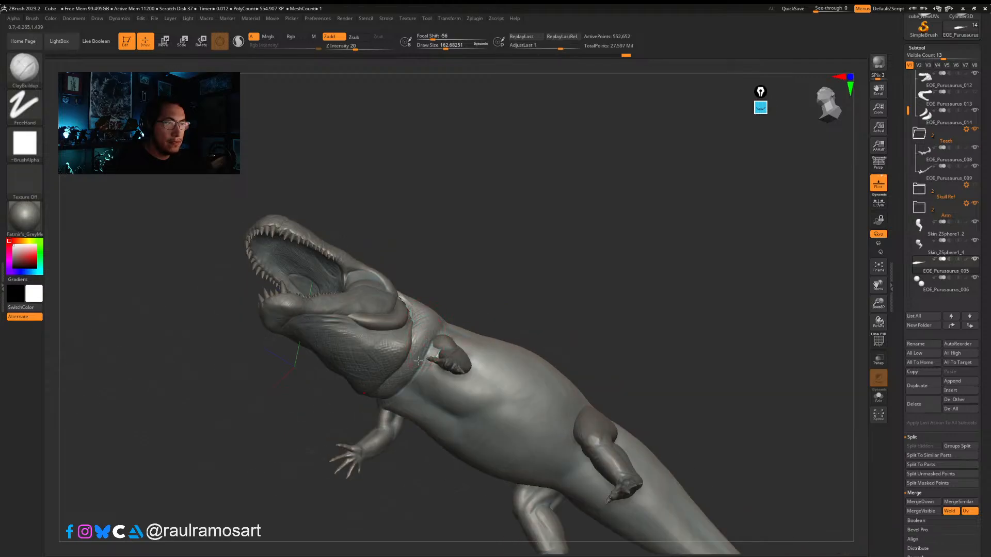
pyautogui.moveTo(418, 360); pyautogui.dragTo(433, 349)
pyautogui.moveTo(432, 351); pyautogui.dragTo(440, 264, button='right')
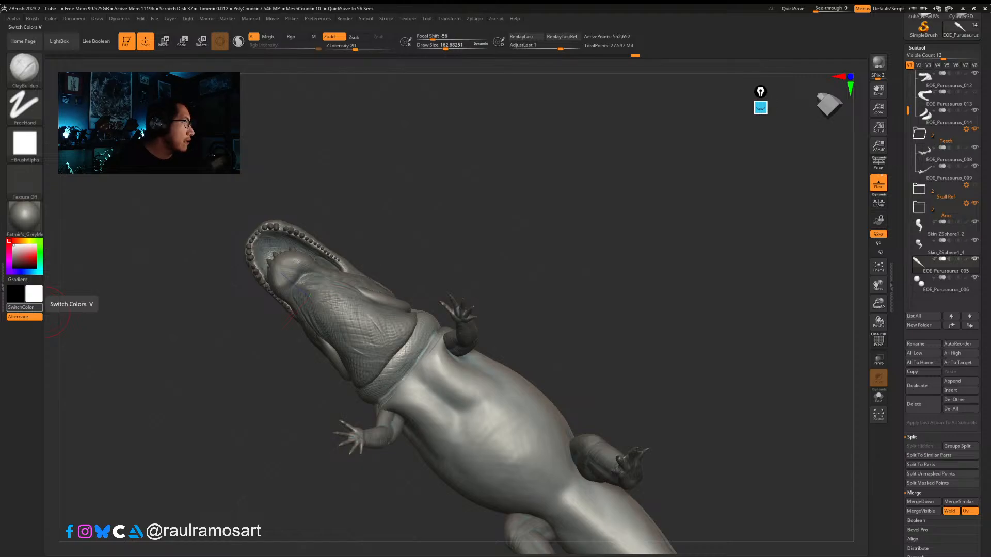
# Step: Cut a crease where the side of the neck meets the shoulder, using the Crease brush at a draw size of about 101
pyautogui.moveTo(539, 299); pyautogui.dragTo(516, 333, button='right')
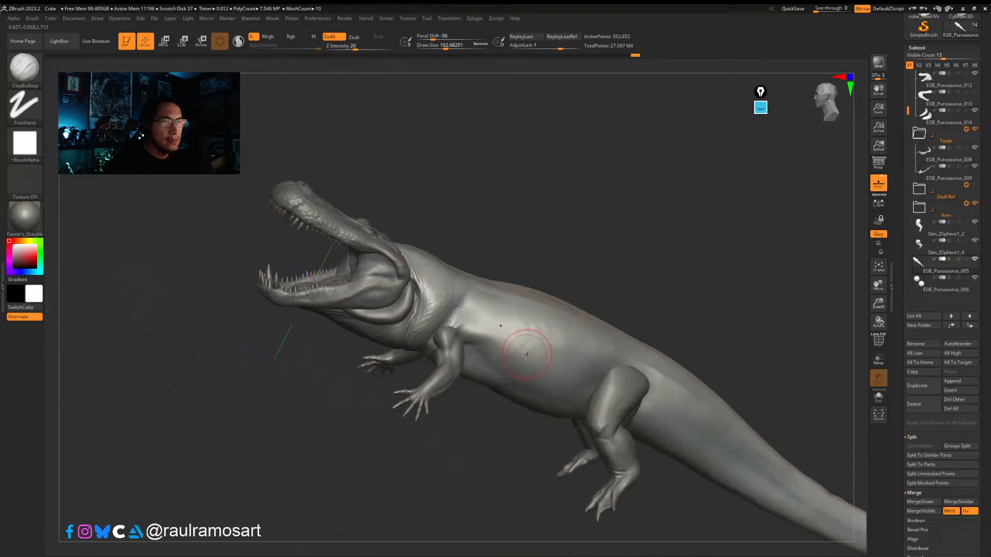
pyautogui.press('b')
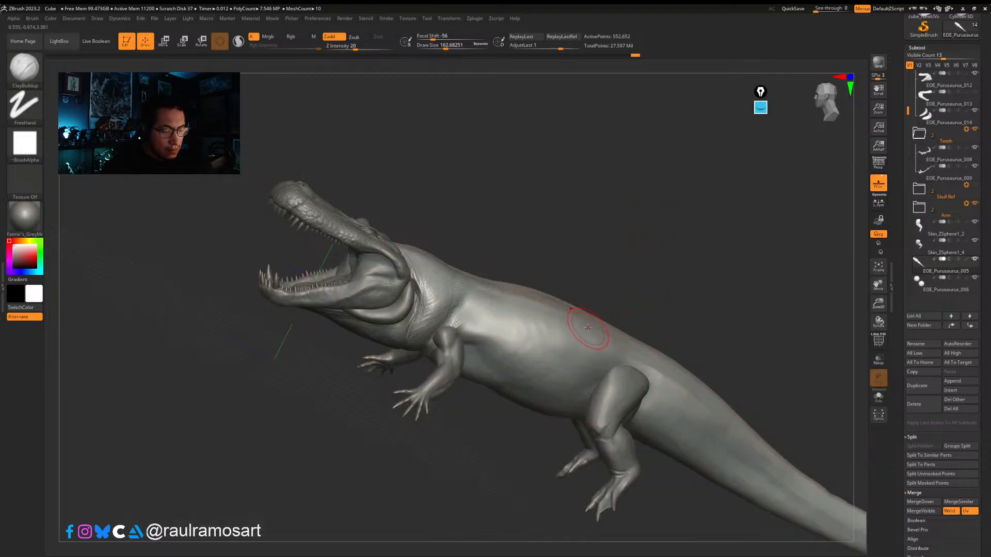
pyautogui.press('b')
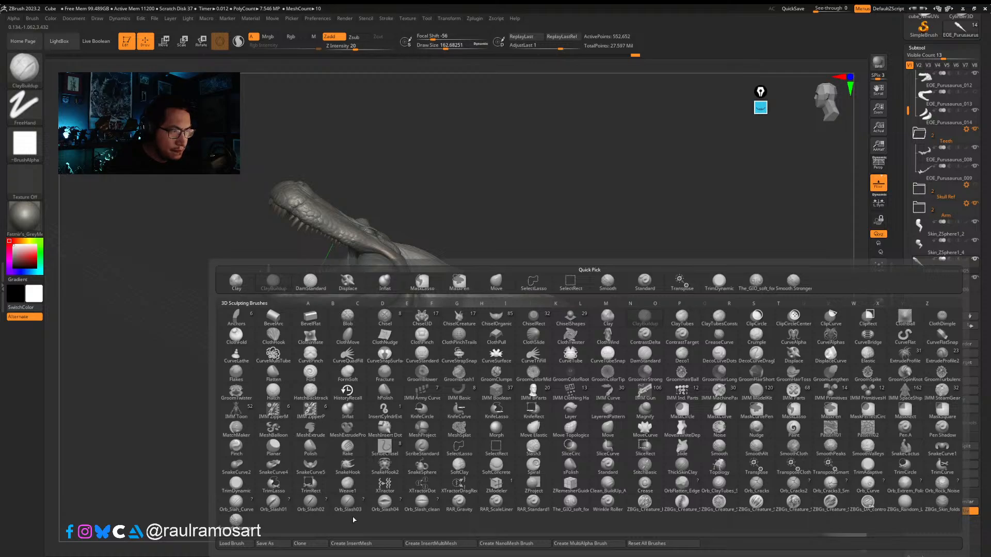
pyautogui.click(854, 509)
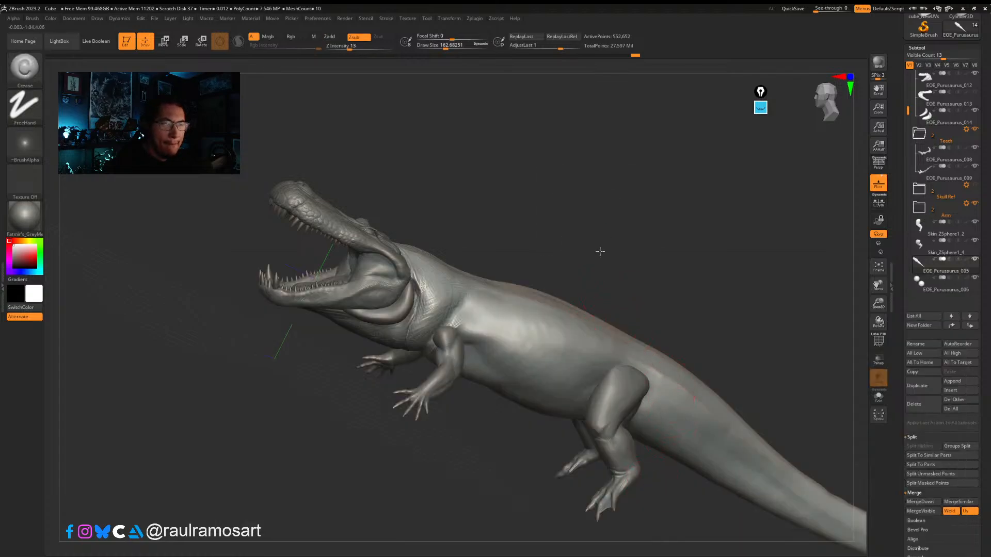
pyautogui.moveTo(600, 251)
pyautogui.mouseDown()
pyautogui.moveTo(508, 318)
pyautogui.moveTo(516, 335)
pyautogui.mouseUp()
pyautogui.press('ctrl')
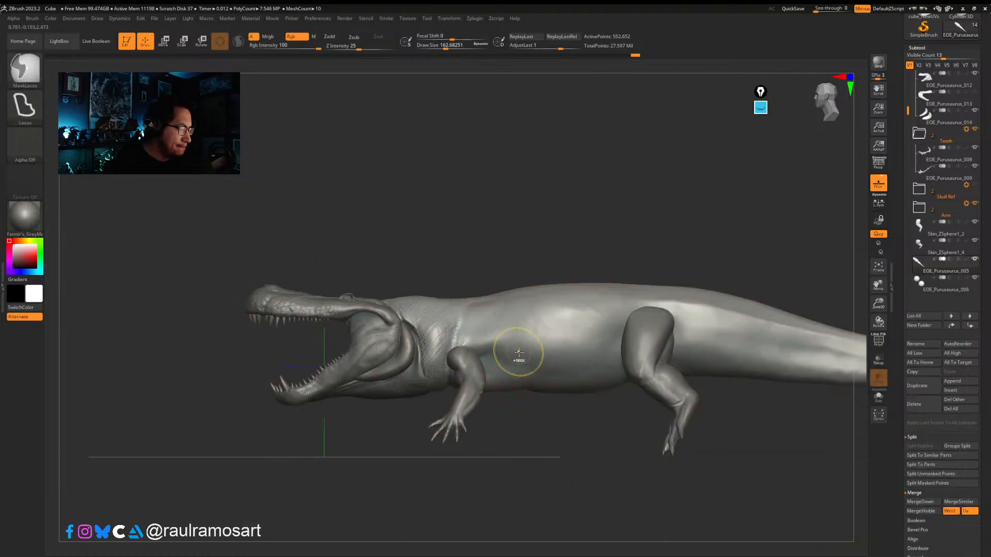
pyautogui.keyDown('ctrl'); pyautogui.moveTo(519, 352); pyautogui.dragTo(513, 371, button='right'); pyautogui.keyUp('ctrl')
pyautogui.keyDown('ctrl'); pyautogui.moveTo(494, 336); pyautogui.dragTo(451, 289, button='right'); pyautogui.keyUp('ctrl')
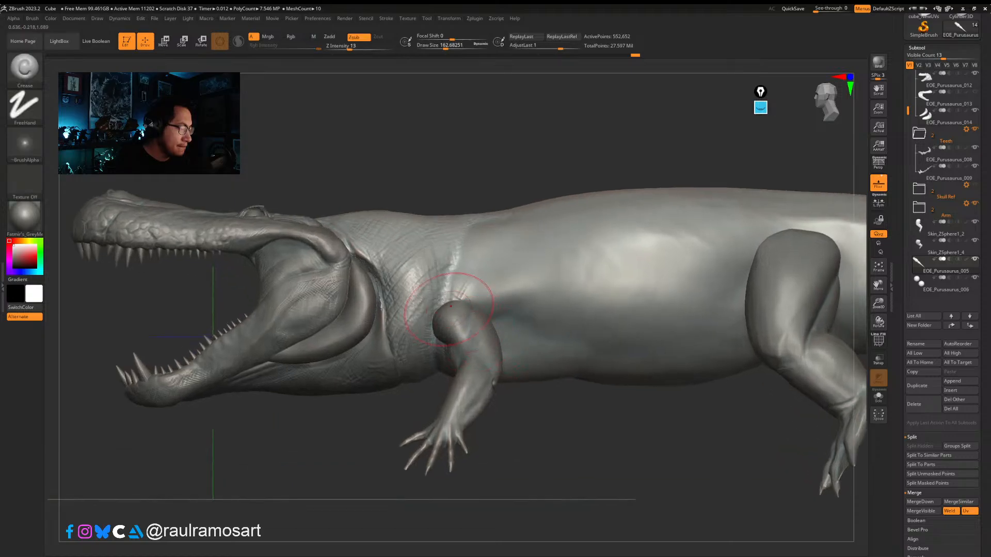
pyautogui.press('s')
pyautogui.moveTo(451, 289); pyautogui.dragTo(447, 289)
pyautogui.moveTo(447, 289); pyautogui.dragTo(458, 258, button='right')
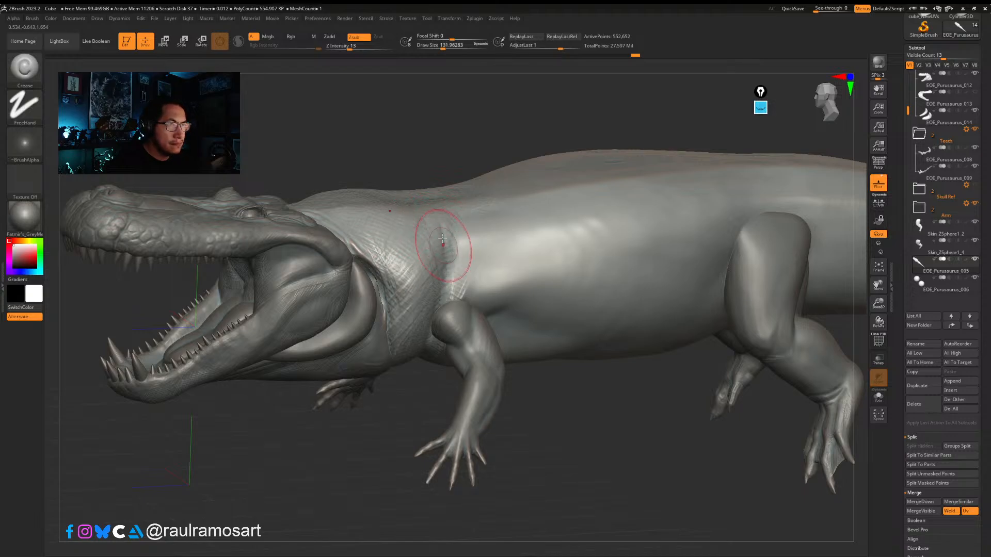
pyautogui.press('s')
pyautogui.moveTo(446, 261); pyautogui.dragTo(442, 260)
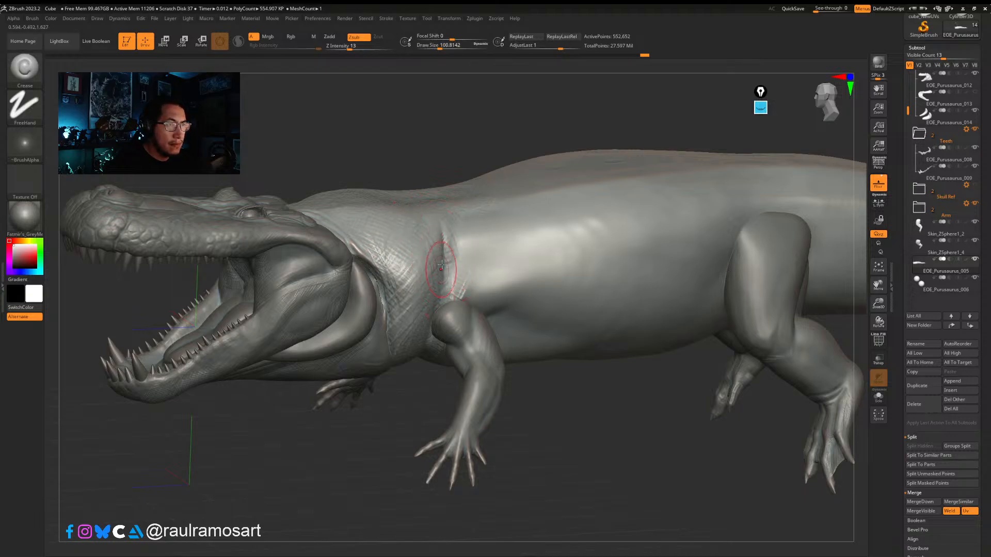
# Step: Continue the Crease strokes along the neck fold under the throat and around the side above the front leg
pyautogui.moveTo(441, 265); pyautogui.dragTo(423, 349, button='right')
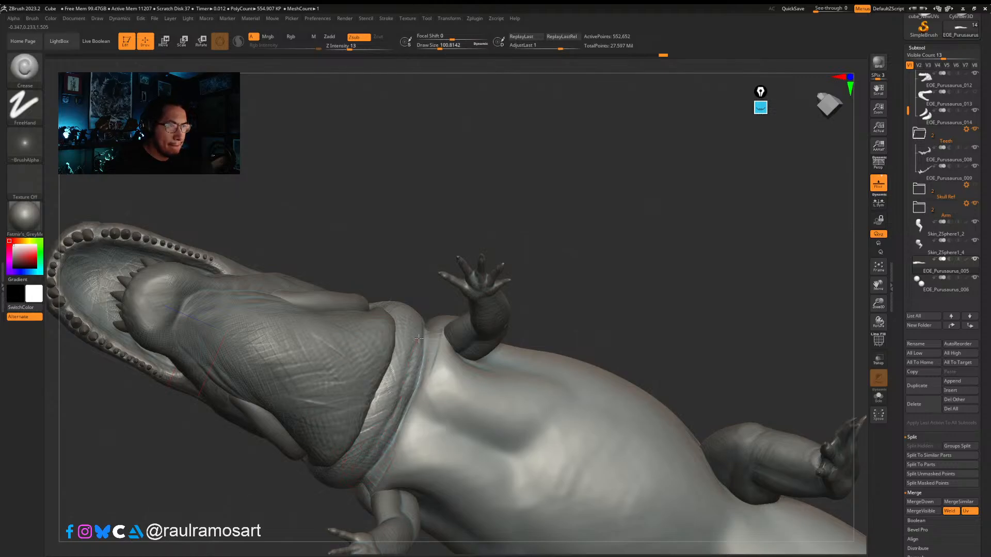
pyautogui.moveTo(420, 348); pyautogui.dragTo(428, 372, button='right')
pyautogui.moveTo(397, 444); pyautogui.dragTo(376, 438, button='right')
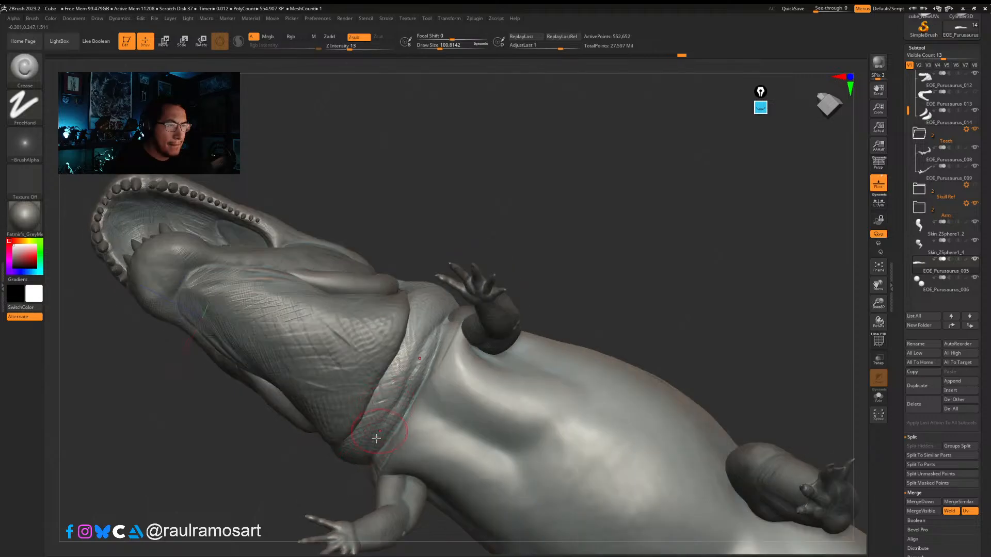
pyautogui.moveTo(449, 317); pyautogui.dragTo(480, 230, button='right')
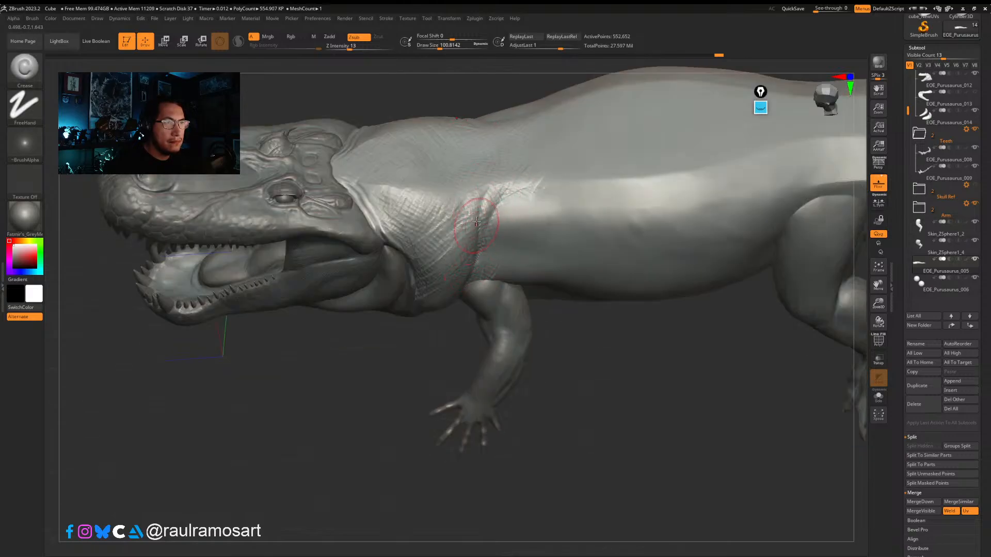
pyautogui.moveTo(476, 222); pyautogui.dragTo(478, 207, button='right')
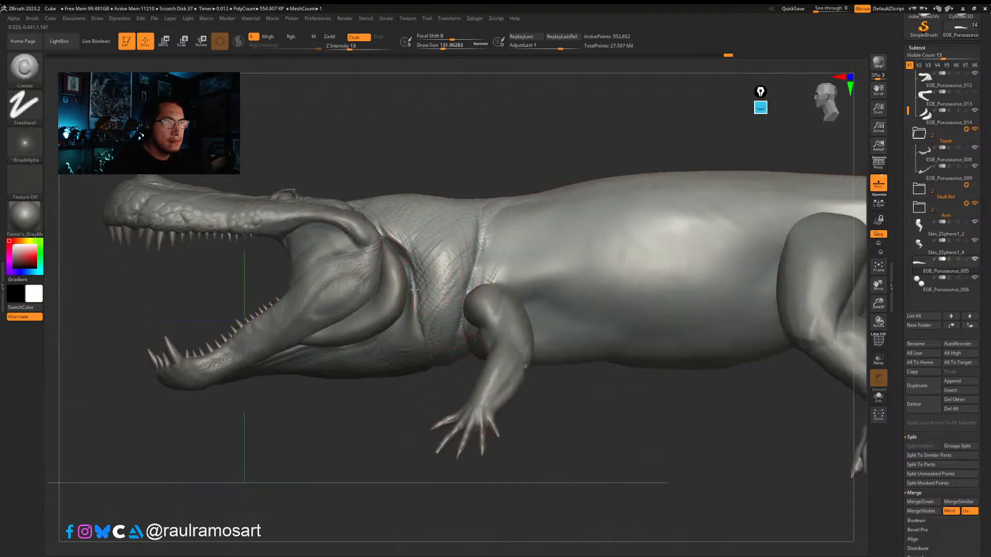
# Step: Reshape the neck skin behind the jaw with the Move brush, starting at a draw size of about 207
pyautogui.press('b')
pyautogui.press('m')
pyautogui.press('v')
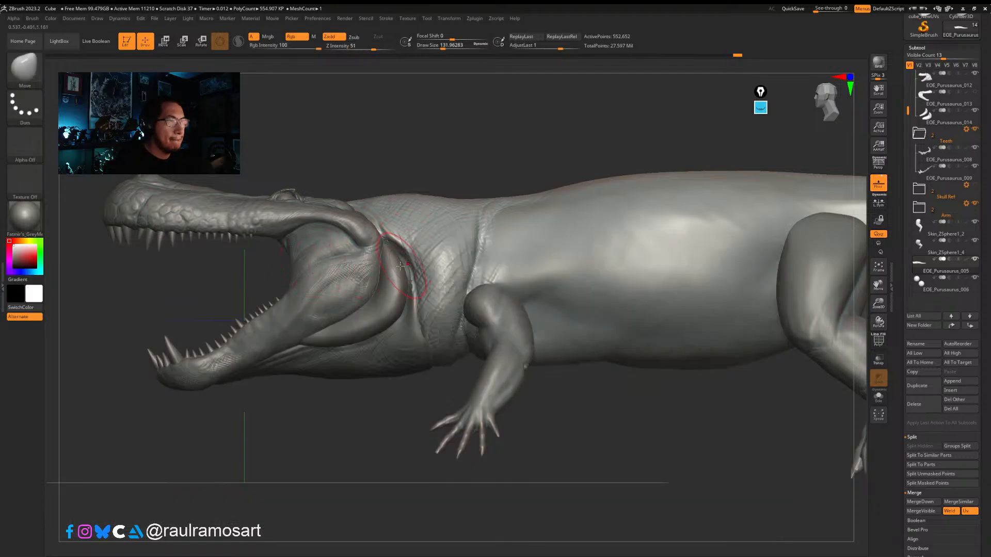
pyautogui.press('s')
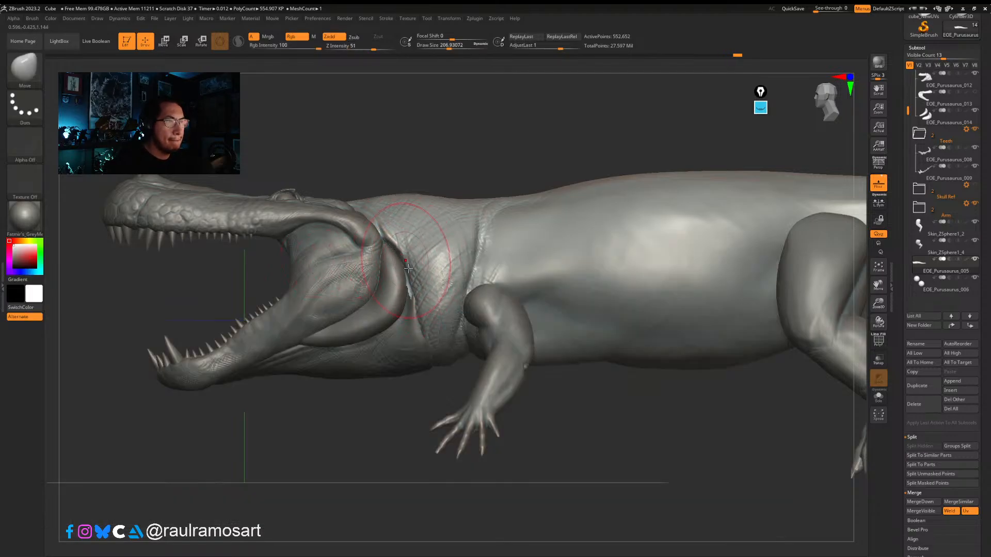
pyautogui.moveTo(401, 254)
pyautogui.keyDown('ctrl'); pyautogui.mouseDown(button='right')
pyautogui.moveTo(401, 227)
pyautogui.moveTo(454, 243)
pyautogui.moveTo(387, 251)
pyautogui.moveTo(390, 239)
pyautogui.moveTo(391, 258)
pyautogui.moveTo(440, 265)
pyautogui.mouseUp(button='right'); pyautogui.keyUp('ctrl')
pyautogui.keyDown('ctrl'); pyautogui.moveTo(473, 314); pyautogui.dragTo(478, 348, button='right'); pyautogui.keyUp('ctrl')
pyautogui.press('s')
pyautogui.moveTo(470, 310); pyautogui.dragTo(460, 309)
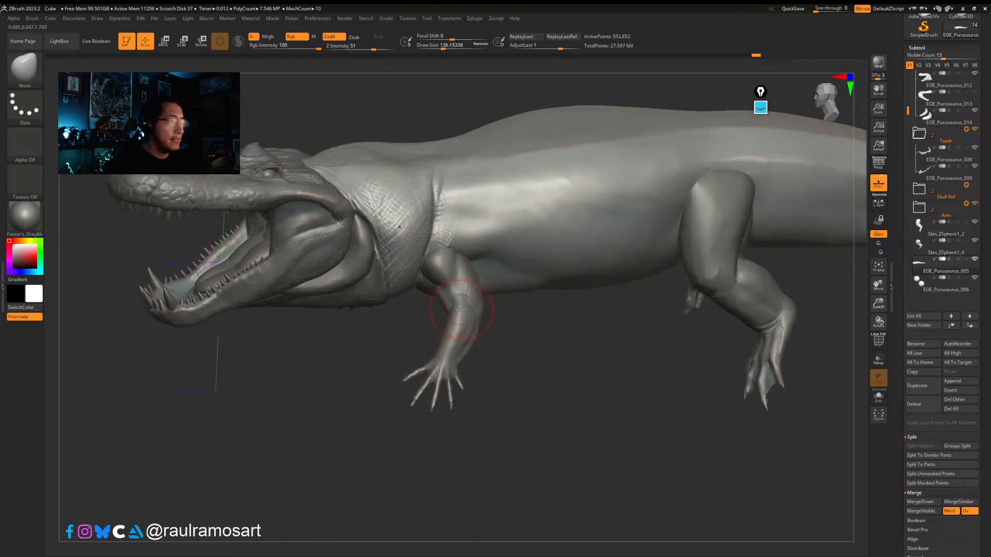
# Step: Make the front legs the active subtool and reduce the Move brush's draw size to about 74
pyautogui.keyDown('alt'); pyautogui.click(463, 333); pyautogui.keyUp('alt')
pyautogui.moveTo(463, 333); pyautogui.dragTo(565, 420, button='right')
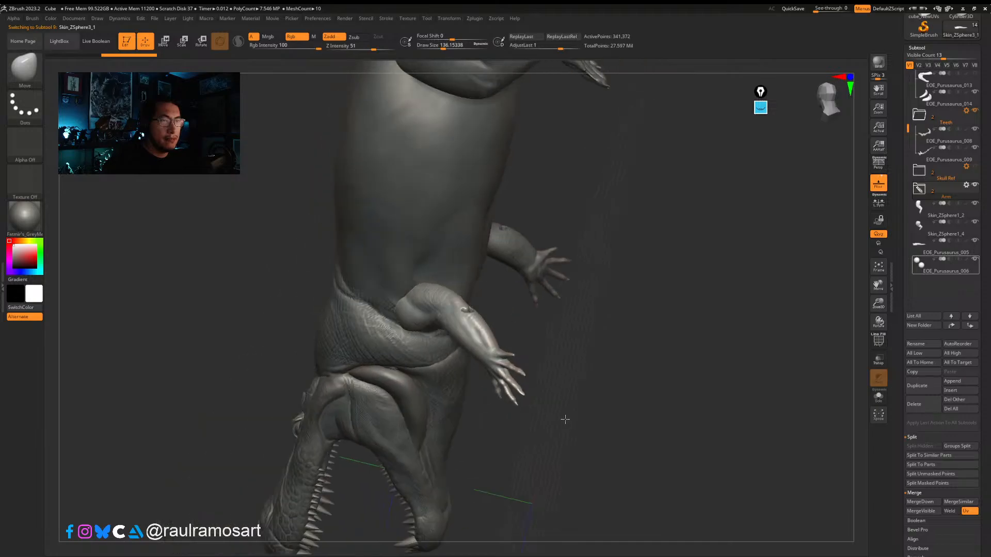
pyautogui.moveTo(558, 369)
pyautogui.mouseDown(button='right')
pyautogui.moveTo(465, 316)
pyautogui.moveTo(479, 317)
pyautogui.mouseUp(button='right')
pyautogui.press('s')
pyautogui.moveTo(480, 318)
pyautogui.mouseDown()
pyautogui.moveTo(471, 317)
pyautogui.moveTo(479, 321)
pyautogui.mouseUp()
pyautogui.press('s')
pyautogui.moveTo(456, 389)
pyautogui.mouseDown(button='right')
pyautogui.moveTo(473, 330)
pyautogui.moveTo(607, 359)
pyautogui.mouseUp(button='right')
pyautogui.moveTo(607, 359)
pyautogui.keyDown('ctrl'); pyautogui.mouseDown()
pyautogui.moveTo(607, 418)
pyautogui.moveTo(626, 418)
pyautogui.mouseUp(); pyautogui.keyUp('ctrl')
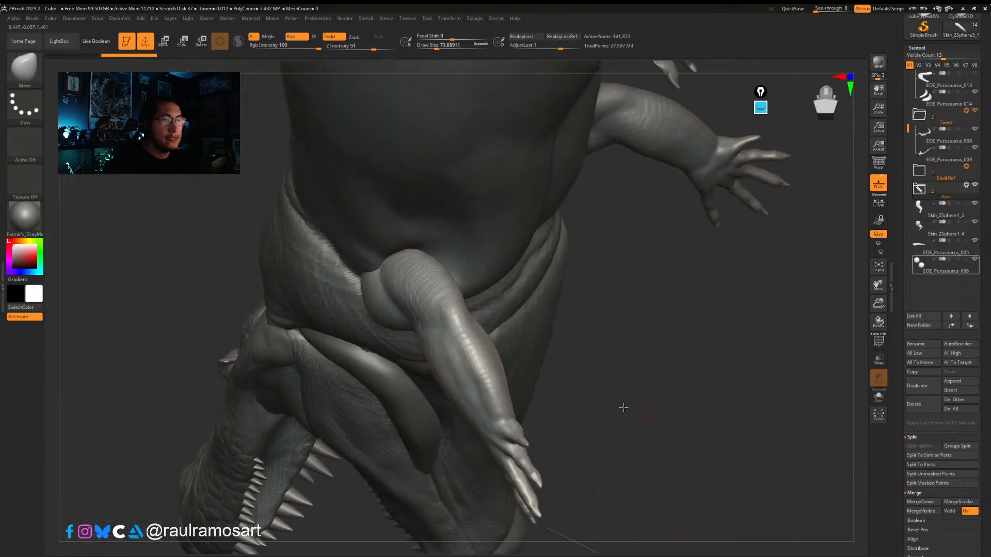
pyautogui.moveTo(624, 407)
pyautogui.mouseDown(button='right')
pyautogui.moveTo(661, 390)
pyautogui.moveTo(580, 337)
pyautogui.mouseUp(button='right')
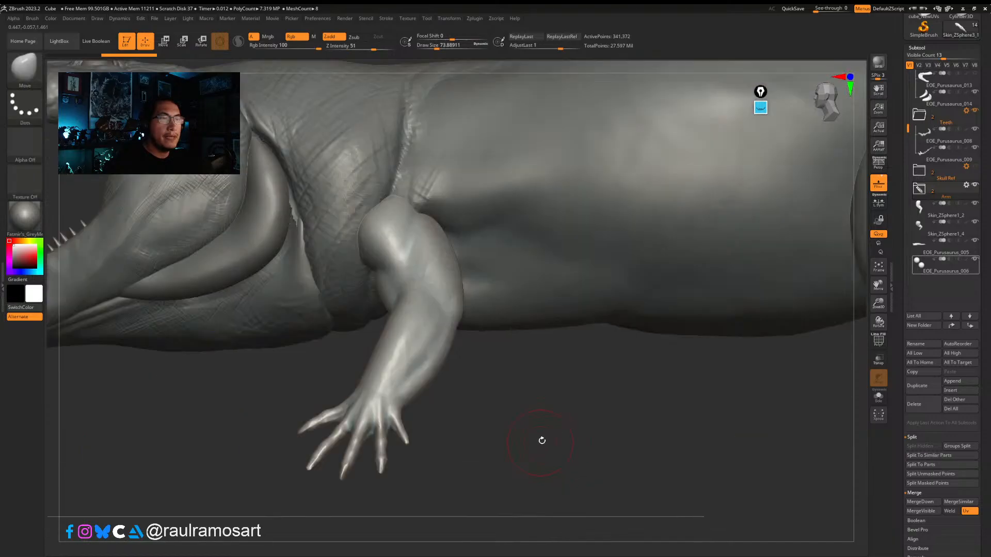
# Step: Try to move the near front leg slightly back along the body
pyautogui.press('w')
pyautogui.keyDown('ctrl'); pyautogui.moveTo(496, 365); pyautogui.dragTo(497, 405, button='right'); pyautogui.keyUp('ctrl')
pyautogui.keyDown('ctrl'); pyautogui.moveTo(487, 342); pyautogui.dragTo(424, 155, button='right'); pyautogui.keyUp('ctrl')
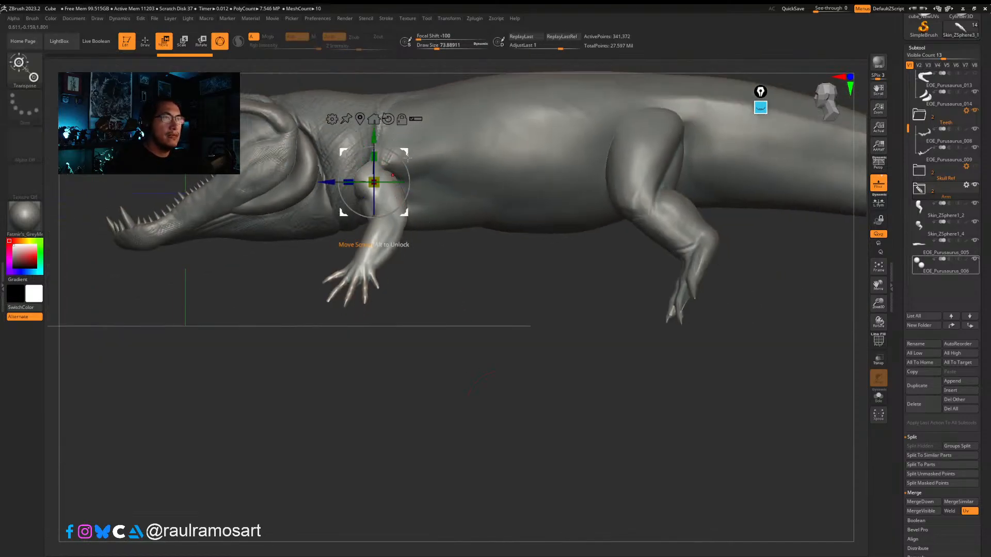
pyautogui.moveTo(327, 184); pyautogui.dragTo(351, 189)
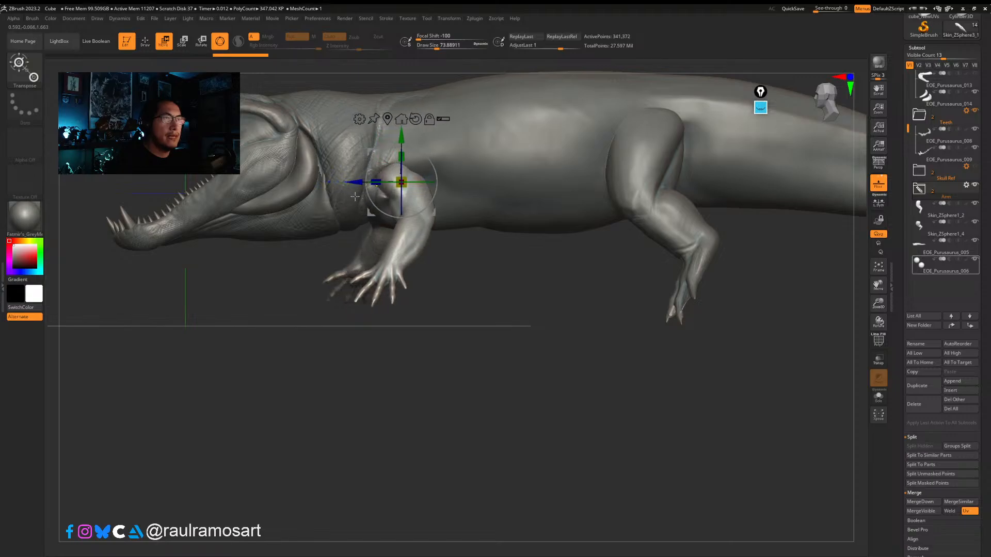
pyautogui.hotkey('ctrl', 'z')
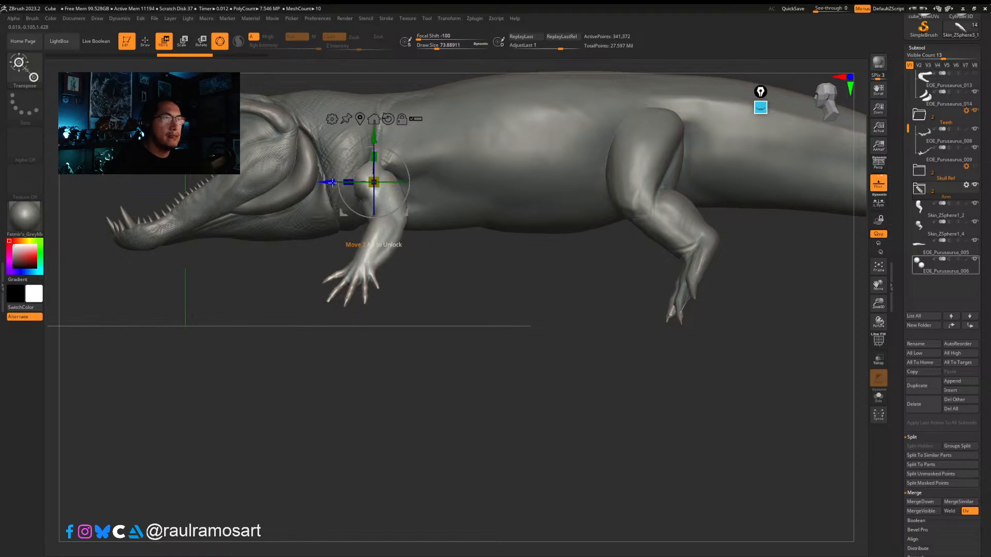
pyautogui.moveTo(333, 184)
pyautogui.mouseDown()
pyautogui.moveTo(361, 191)
pyautogui.moveTo(349, 192)
pyautogui.mouseUp()
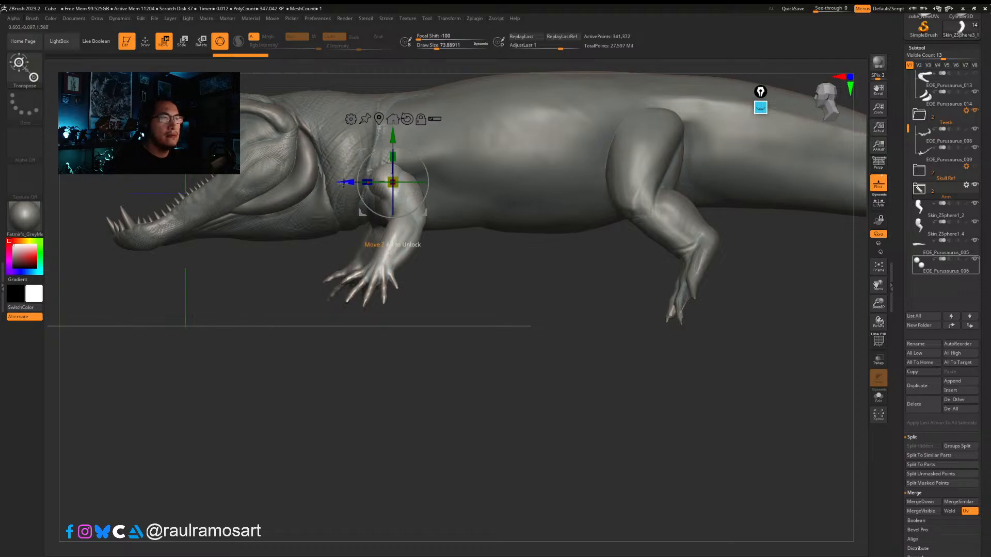
pyautogui.moveTo(344, 184)
pyautogui.mouseDown()
pyautogui.moveTo(329, 184)
pyautogui.moveTo(351, 187)
pyautogui.mouseUp()
pyautogui.hotkey('ctrl', 'z')
pyautogui.hotkey('ctrl', 'z')
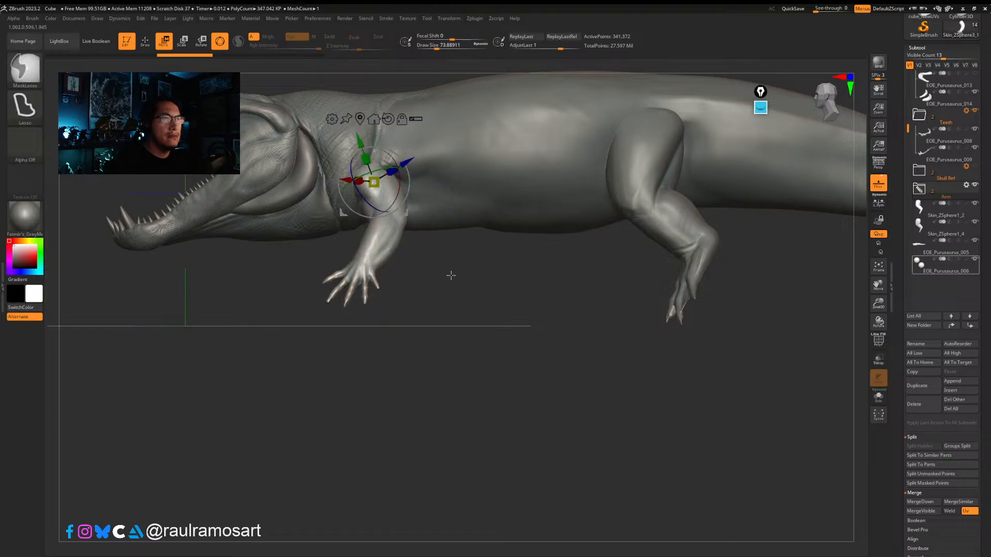
# Step: Undo the preceding edits on the front legs and return to the Move brush in draw mode
pyautogui.hotkey('ctrl', 'z')
pyautogui.hotkey('ctrl', 'z')
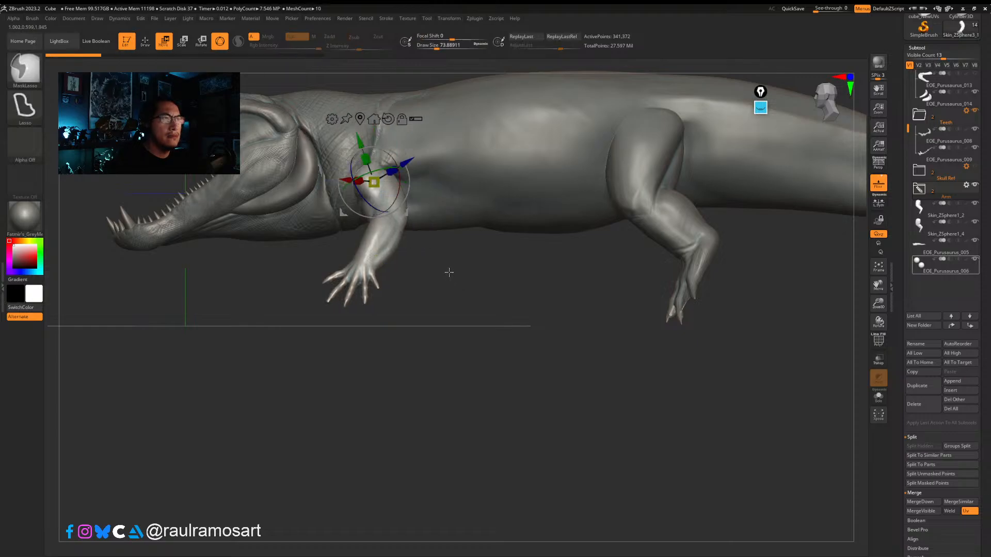
pyautogui.press('q')
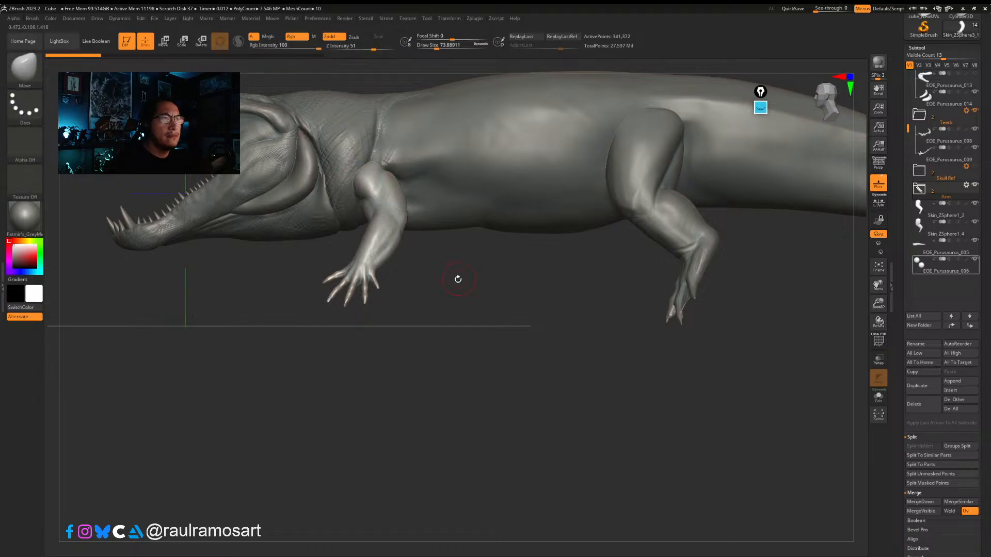
pyautogui.moveTo(458, 280)
pyautogui.mouseDown()
pyautogui.moveTo(424, 280)
pyautogui.moveTo(460, 281)
pyautogui.moveTo(431, 298)
pyautogui.moveTo(464, 294)
pyautogui.moveTo(455, 313)
pyautogui.moveTo(471, 290)
pyautogui.moveTo(654, 250)
pyautogui.mouseUp()
pyautogui.click(917, 249)
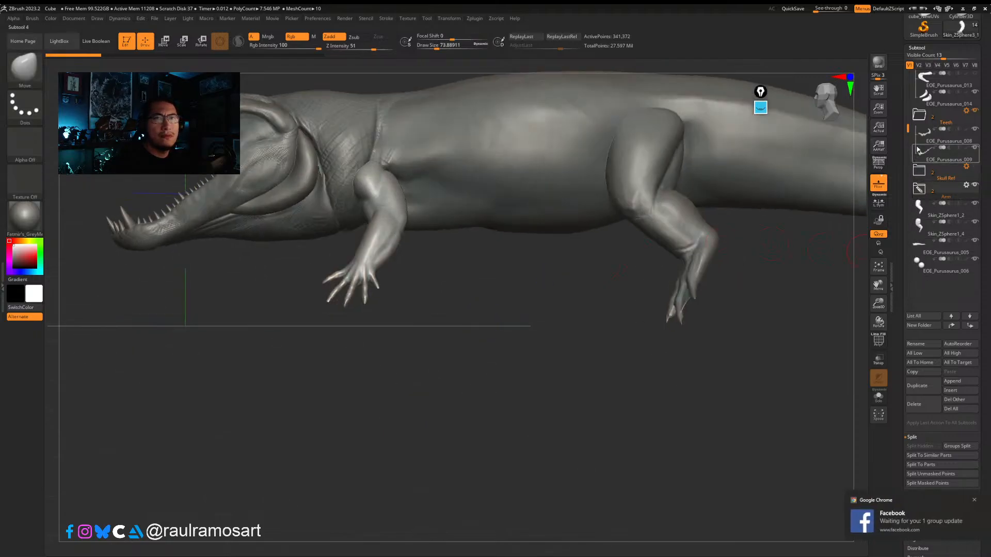
# Step: Expand the arm subtool folder and hide the duplicate arm Skin_ZSphere3_2
pyautogui.click(929, 132)
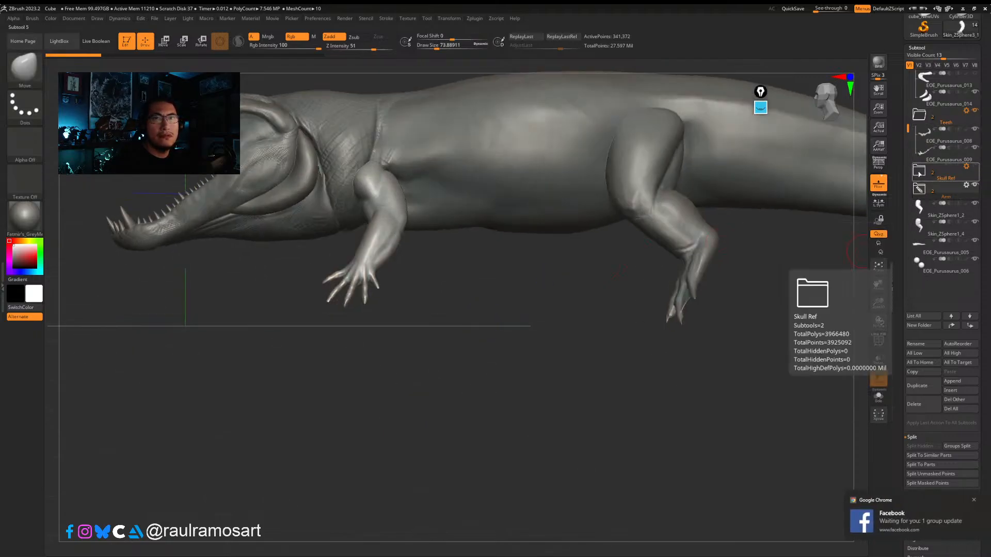
pyautogui.click(921, 189)
pyautogui.click(943, 217)
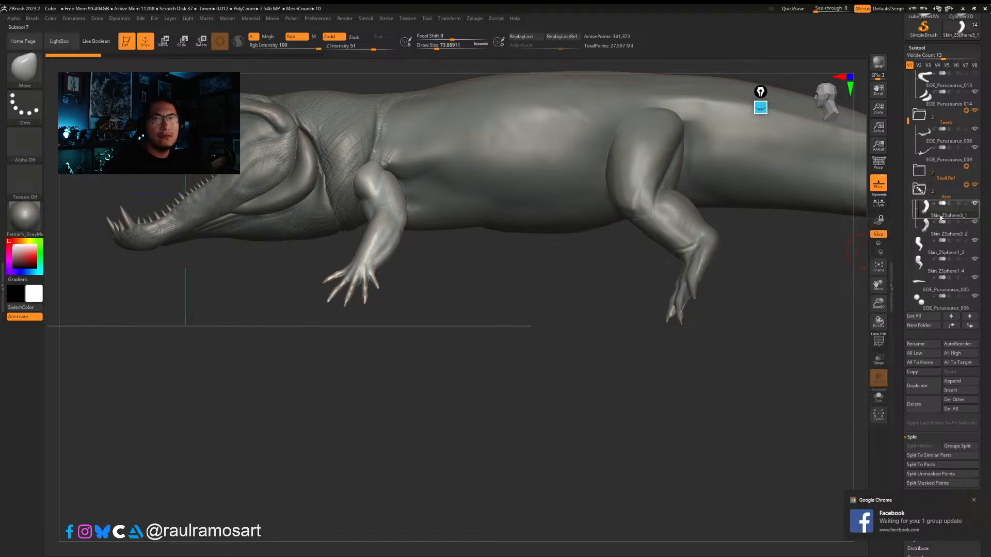
pyautogui.moveTo(940, 234)
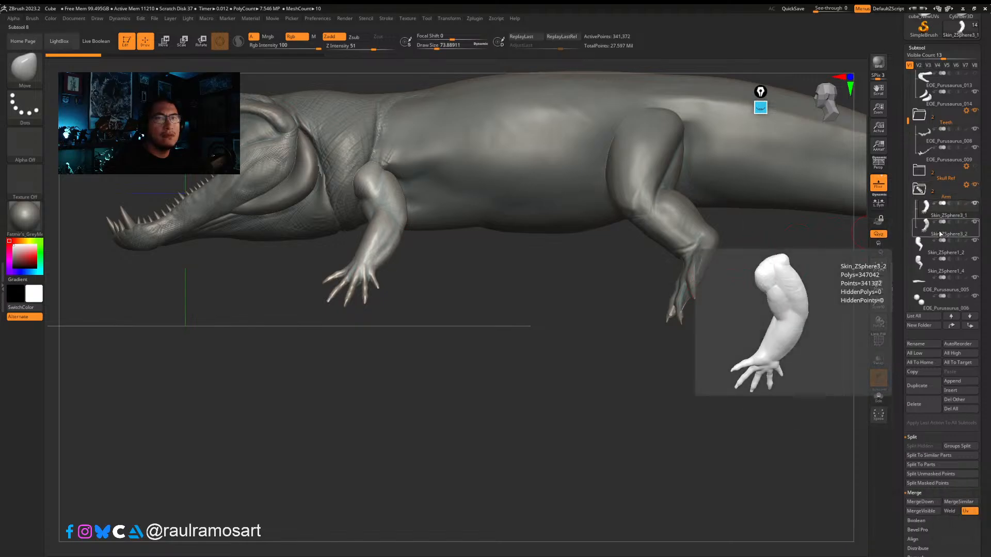
pyautogui.click(975, 222)
# Step: Reset the transform gizmo's orientation and shift the near front leg slightly back along the body, returning to draw mode
pyautogui.press('w')
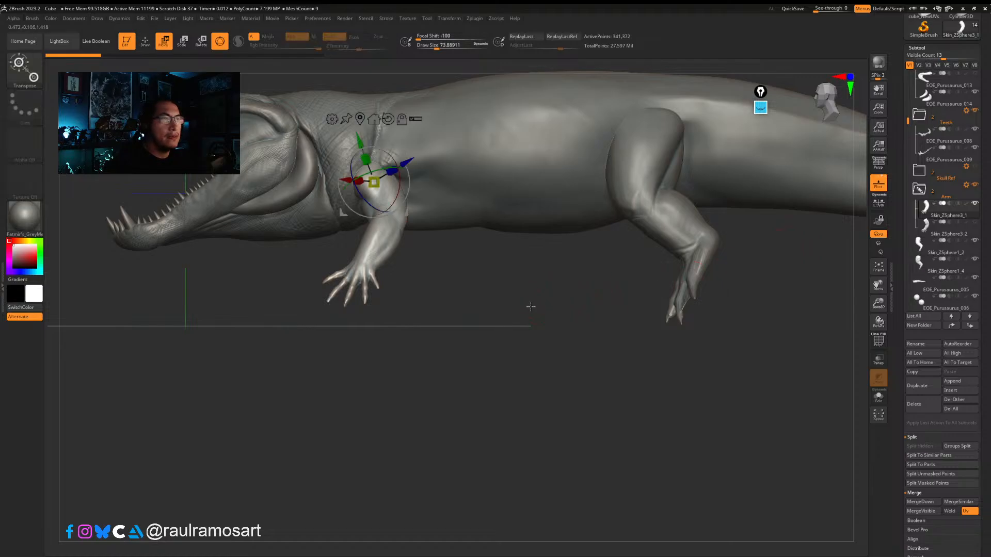
pyautogui.click(388, 119)
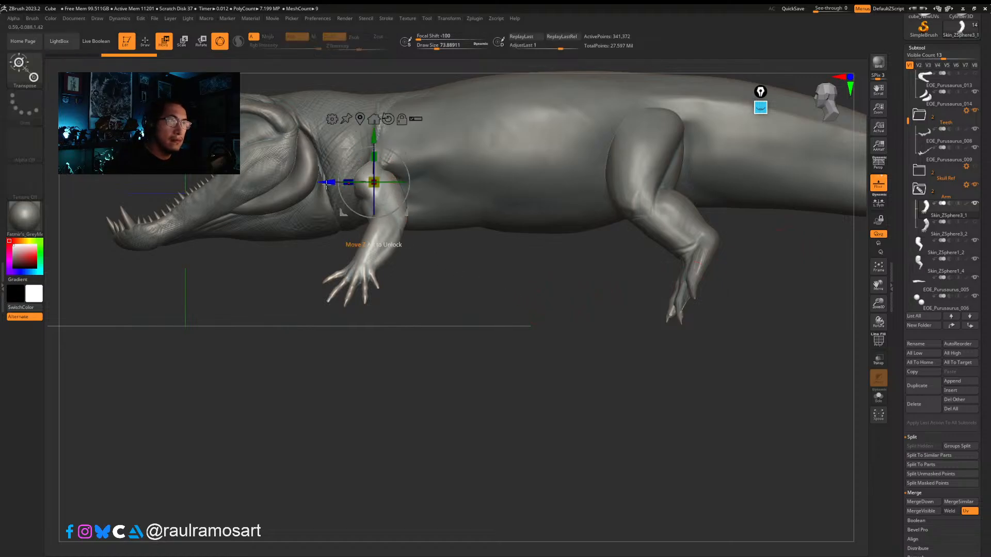
pyautogui.moveTo(329, 184); pyautogui.dragTo(348, 188)
pyautogui.hotkey('ctrl', 'z')
pyautogui.press('q')
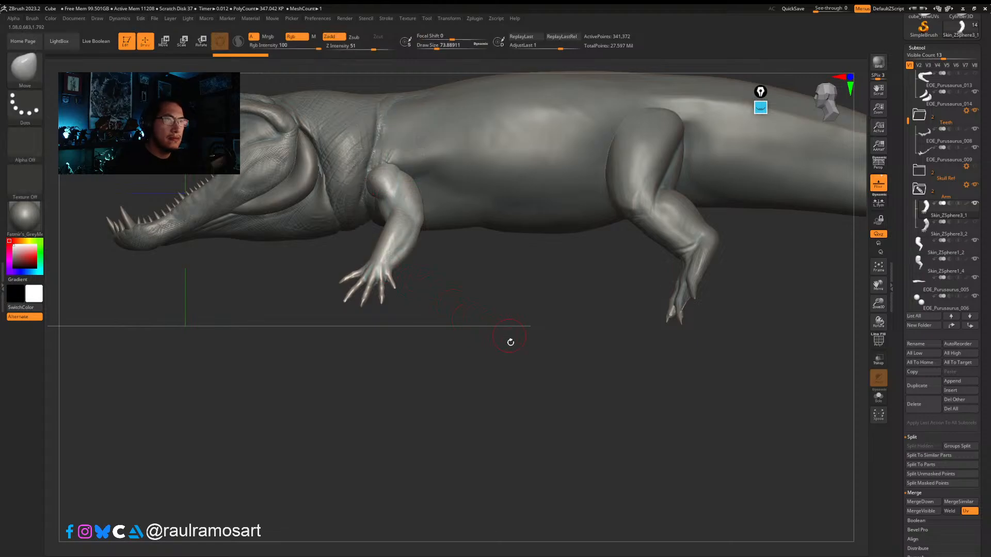
# Step: Mirror and weld the repositioned front leg to the other side of the body
pyautogui.moveTo(464, 290)
pyautogui.keyDown('ctrl'); pyautogui.mouseDown(button='right')
pyautogui.moveTo(466, 301)
pyautogui.moveTo(509, 288)
pyautogui.moveTo(489, 329)
pyautogui.mouseUp(button='right'); pyautogui.keyUp('ctrl')
pyautogui.scroll(-6, 986, 228)
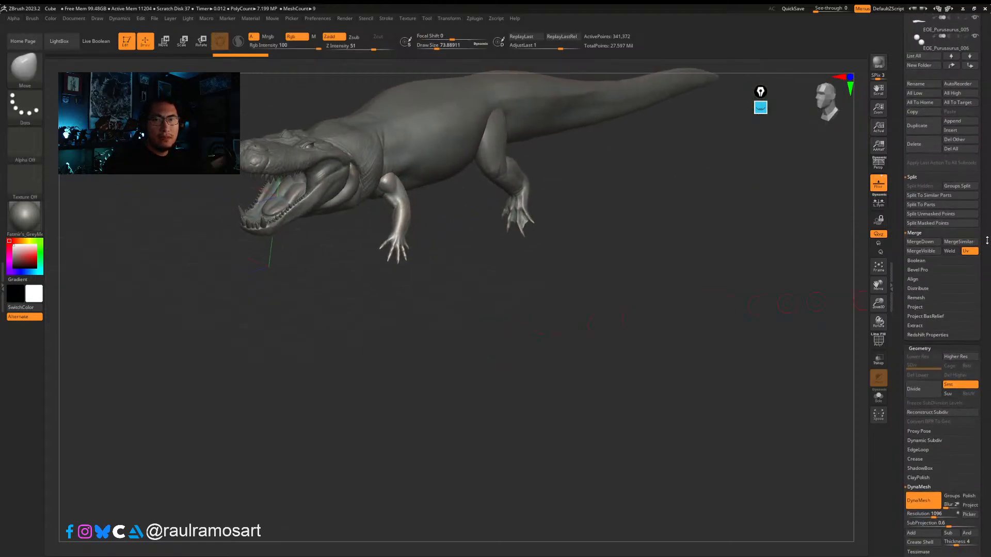
pyautogui.scroll(-4, 987, 227)
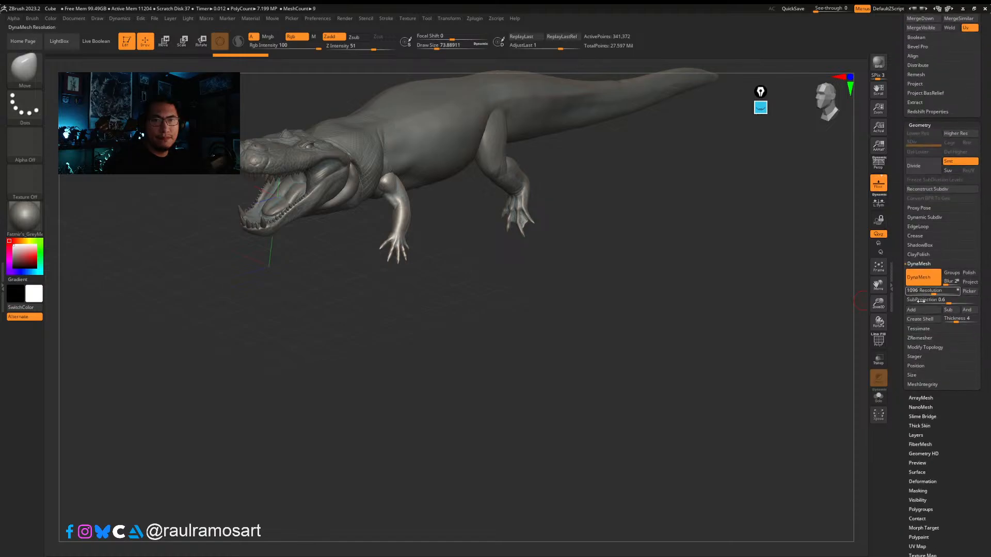
pyautogui.click(927, 347)
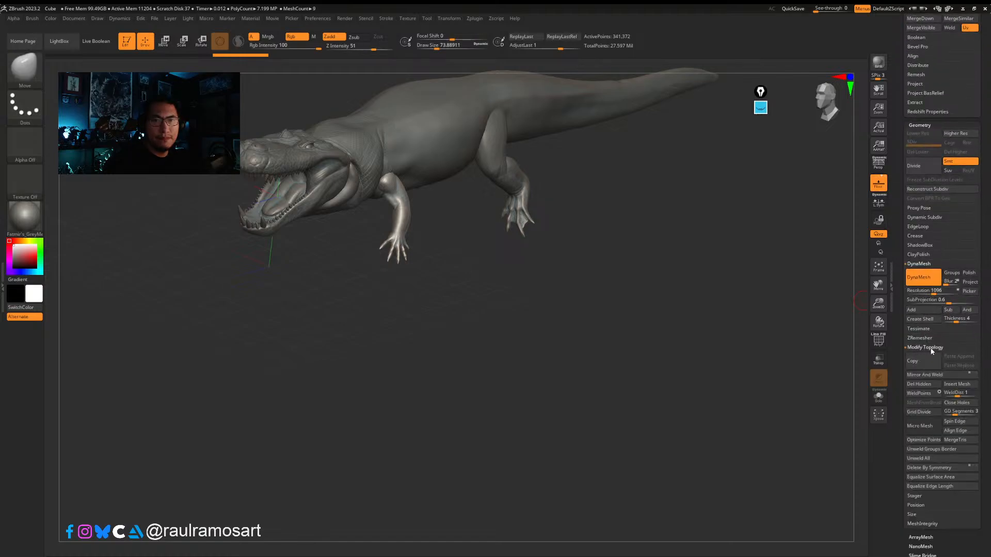
pyautogui.click(924, 375)
pyautogui.moveTo(615, 442); pyautogui.dragTo(637, 364)
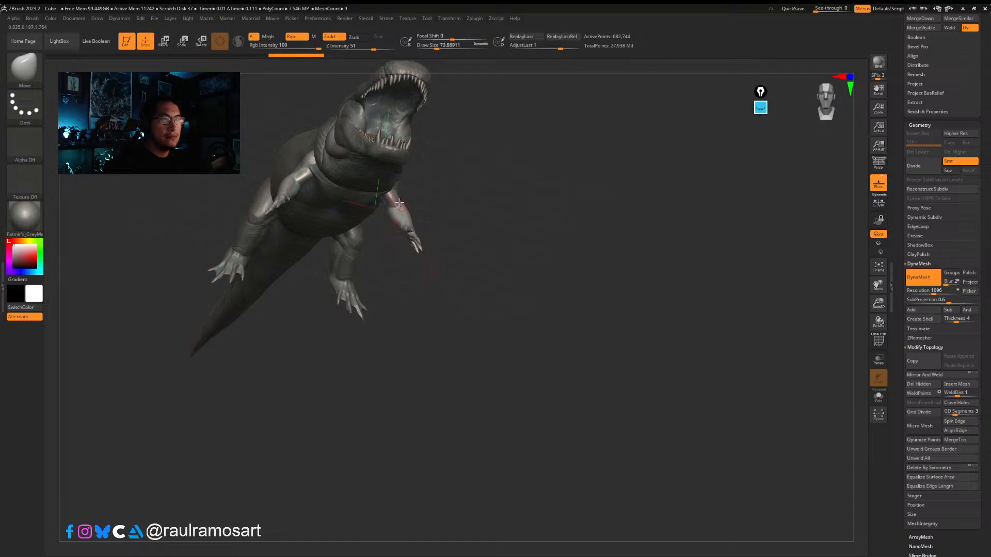
# Step: Reduce the Move brush's draw size to about 37 and examine the near front leg up close
pyautogui.moveTo(400, 205)
pyautogui.mouseDown(button='right')
pyautogui.moveTo(382, 239)
pyautogui.moveTo(431, 239)
pyautogui.moveTo(435, 296)
pyautogui.moveTo(413, 289)
pyautogui.mouseUp(button='right')
pyautogui.press('s')
pyautogui.moveTo(413, 241); pyautogui.dragTo(405, 242)
pyautogui.keyDown('ctrl'); pyautogui.moveTo(401, 227); pyautogui.dragTo(402, 252, button='right'); pyautogui.keyUp('ctrl')
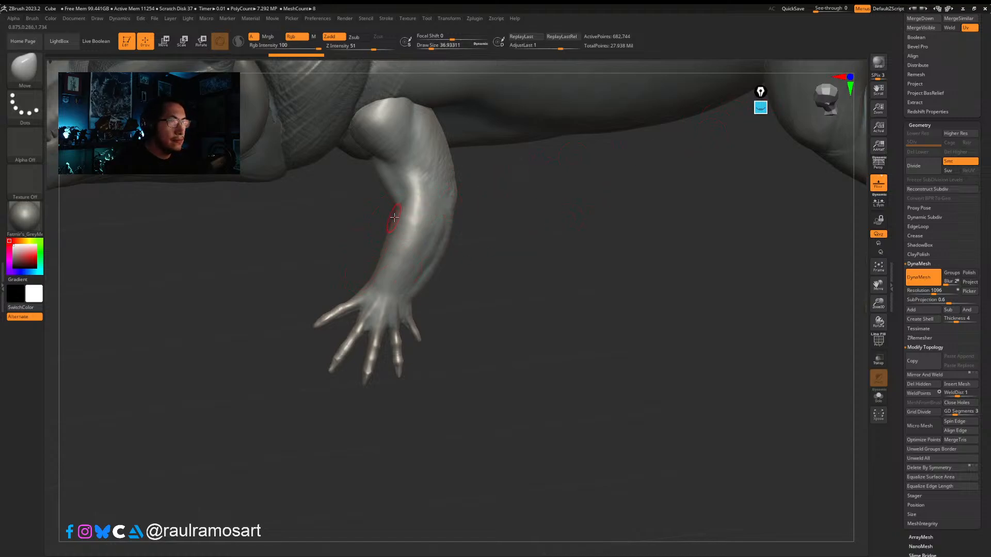
pyautogui.moveTo(409, 207); pyautogui.dragTo(402, 160, button='right')
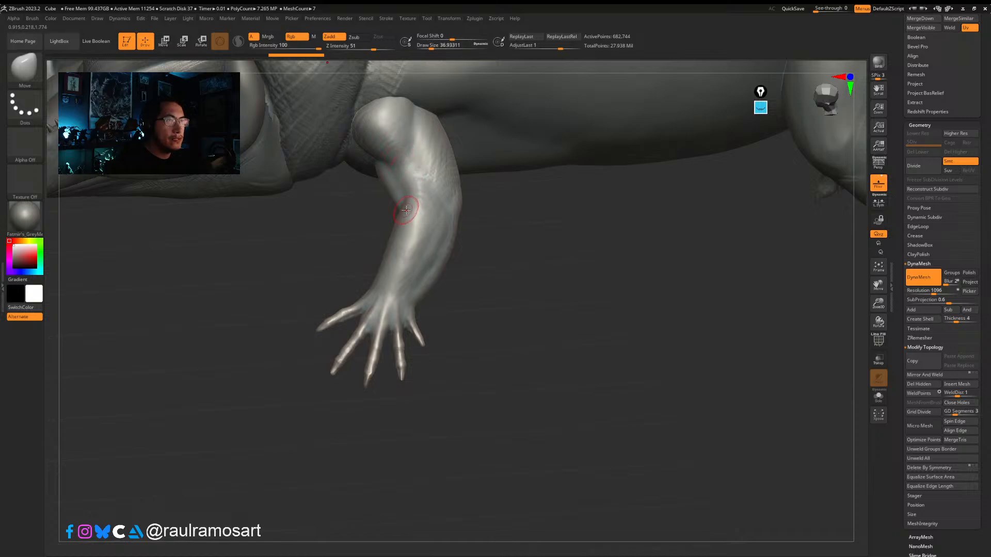
pyautogui.moveTo(406, 210); pyautogui.dragTo(412, 204, button='right')
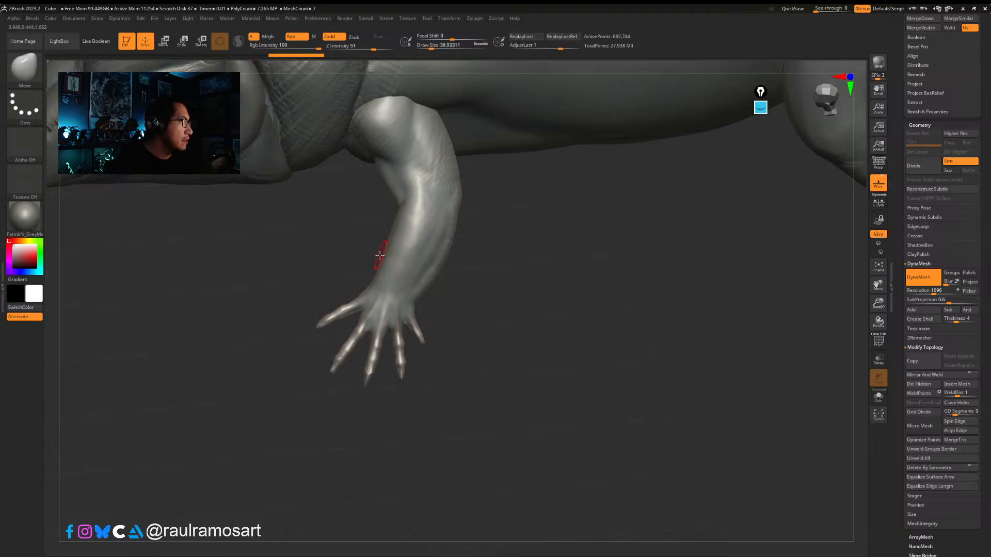
pyautogui.moveTo(417, 191); pyautogui.dragTo(400, 210, button='right')
# Step: Make the body subtool EOE_Purusaurus_005 active, set the draw size to about 87 and choose the ClayBuildup brush
pyautogui.keyDown('alt'); pyautogui.click(385, 196); pyautogui.keyUp('alt')
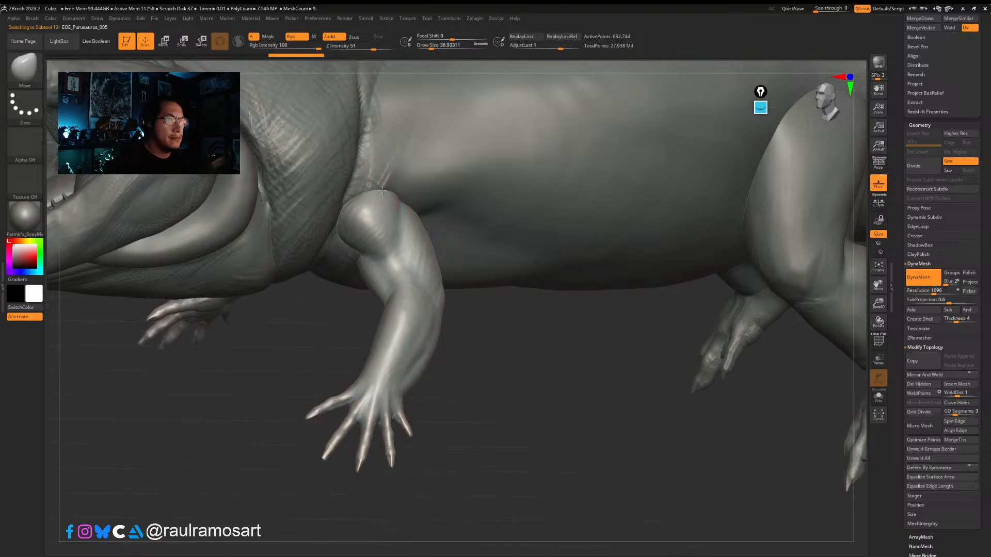
pyautogui.press('s')
pyautogui.moveTo(369, 186); pyautogui.dragTo(374, 186)
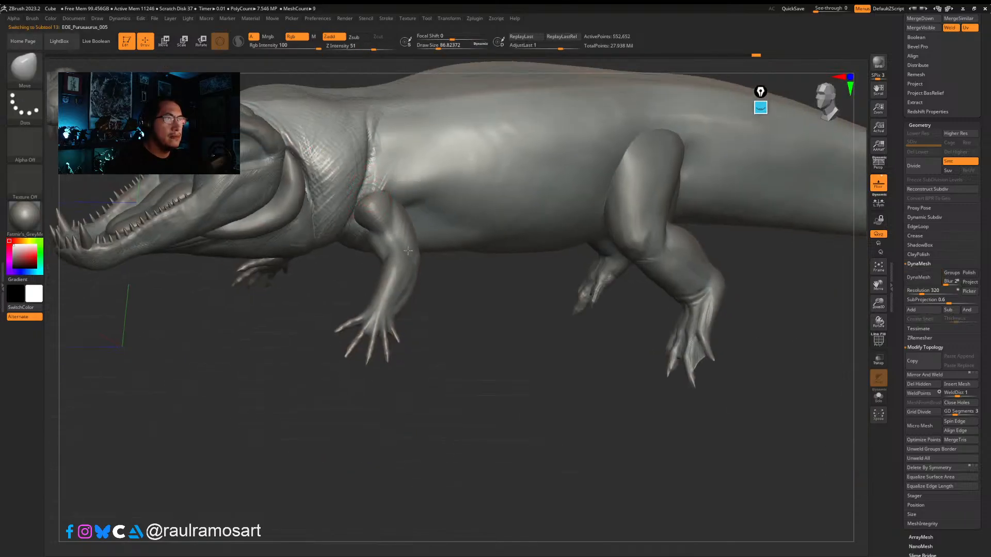
pyautogui.moveTo(374, 186)
pyautogui.keyDown('alt'); pyautogui.mouseDown(button='right')
pyautogui.moveTo(442, 266)
pyautogui.moveTo(450, 289)
pyautogui.moveTo(436, 250)
pyautogui.mouseUp(button='right'); pyautogui.keyUp('alt')
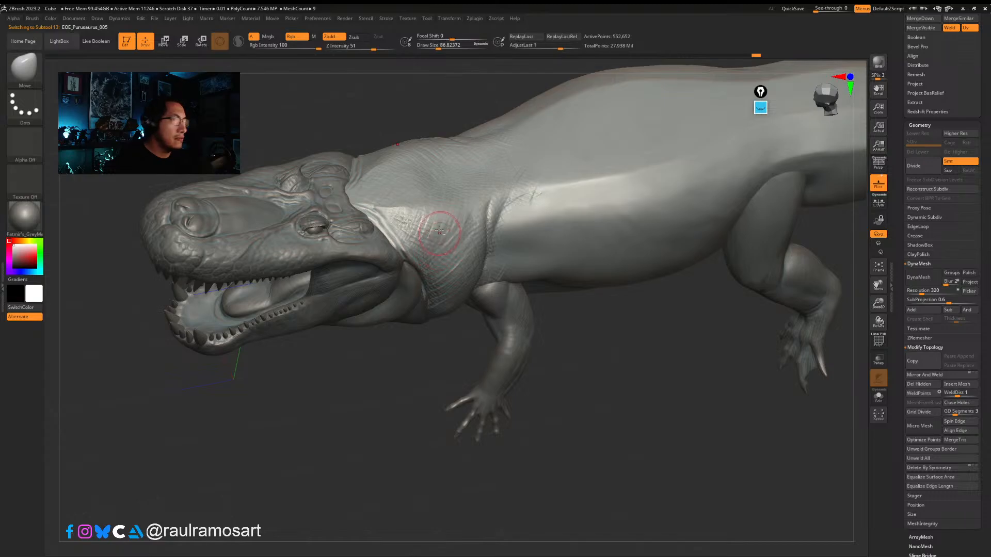
pyautogui.press('b')
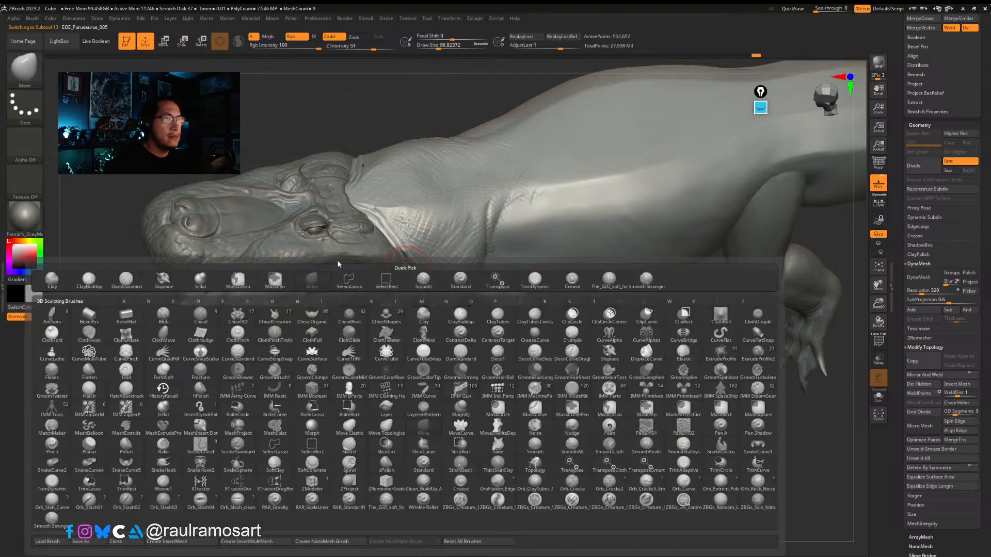
pyautogui.click(97, 285)
# Step: Build up the side of the neck behind the jaw with ClayBuildup strokes
pyautogui.moveTo(408, 224)
pyautogui.mouseDown()
pyautogui.moveTo(387, 221)
pyautogui.moveTo(439, 238)
pyautogui.moveTo(426, 258)
pyautogui.moveTo(476, 230)
pyautogui.moveTo(428, 230)
pyautogui.moveTo(418, 246)
pyautogui.moveTo(407, 236)
pyautogui.mouseUp()
pyautogui.press('super')
pyautogui.press('super')
pyautogui.moveTo(410, 241); pyautogui.dragTo(425, 237, button='right')
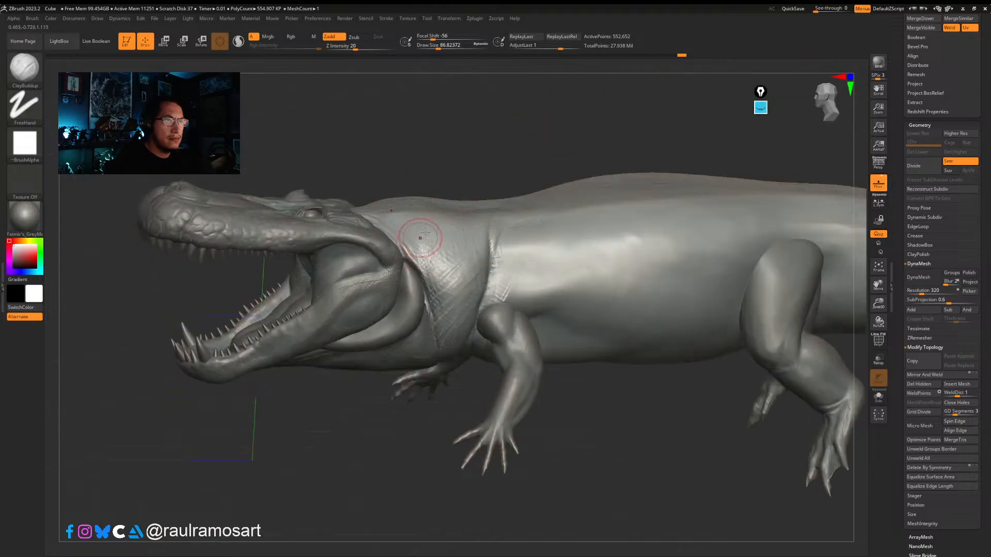
pyautogui.moveTo(421, 244)
pyautogui.mouseDown()
pyautogui.moveTo(427, 258)
pyautogui.moveTo(445, 256)
pyautogui.mouseUp()
# Step: Increase ClayBuildup's draw size to about 120 and build up the neck in front of the shoulder and beneath the throat
pyautogui.moveTo(448, 275); pyautogui.dragTo(454, 248, button='right')
pyautogui.press('s')
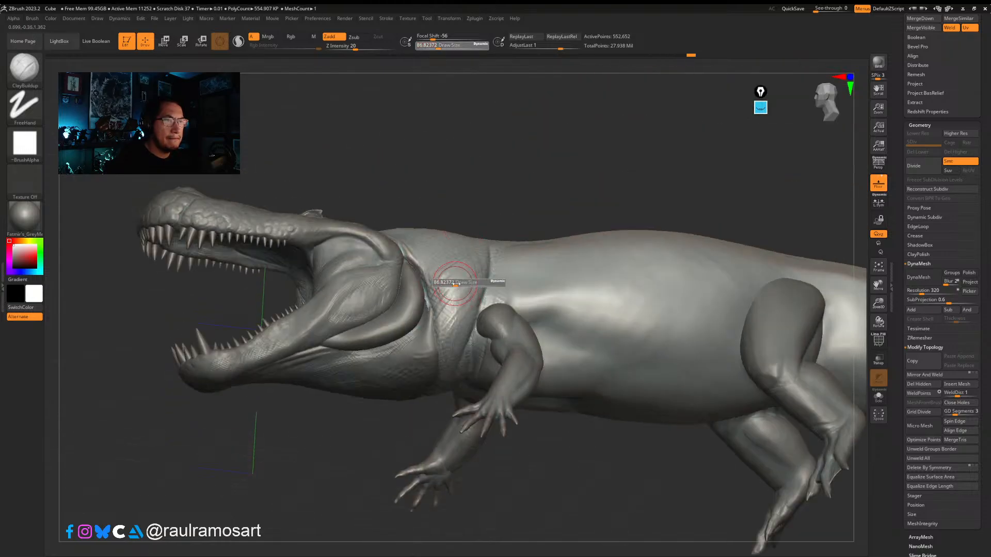
pyautogui.moveTo(459, 283); pyautogui.dragTo(462, 284)
pyautogui.moveTo(463, 271); pyautogui.dragTo(469, 270)
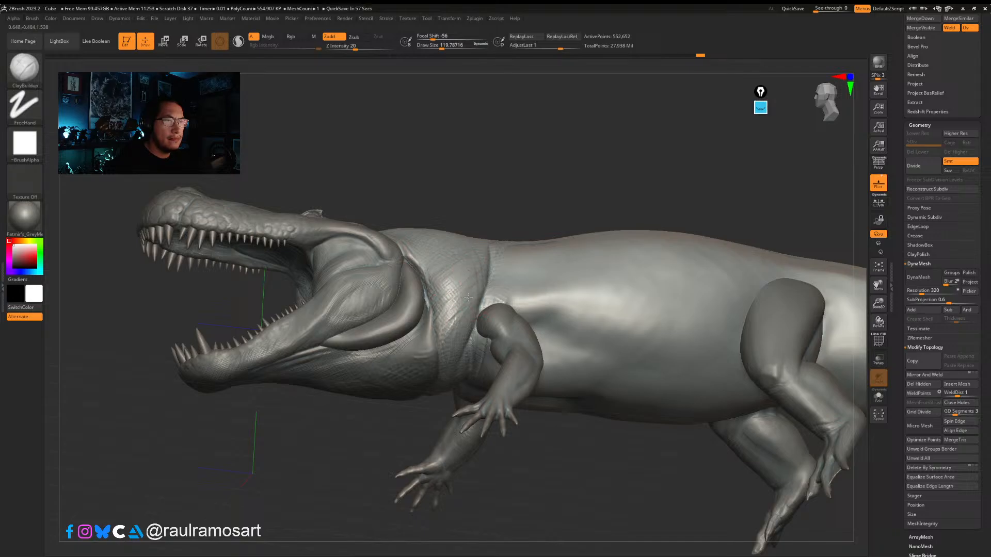
pyautogui.moveTo(449, 353)
pyautogui.mouseDown(button='right')
pyautogui.moveTo(459, 310)
pyautogui.moveTo(458, 341)
pyautogui.mouseUp(button='right')
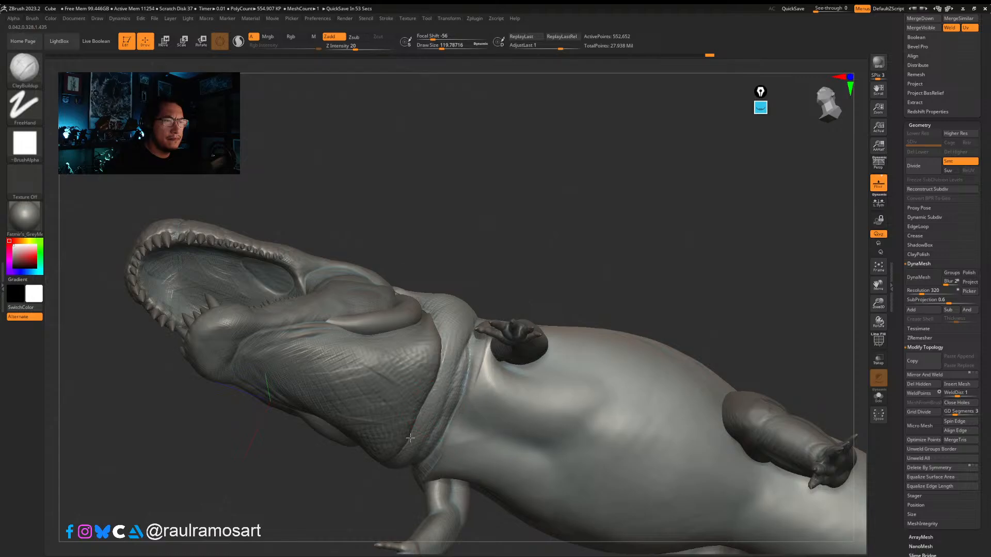
pyautogui.moveTo(410, 438)
pyautogui.mouseDown(button='right')
pyautogui.moveTo(474, 297)
pyautogui.moveTo(430, 235)
pyautogui.moveTo(452, 233)
pyautogui.mouseUp(button='right')
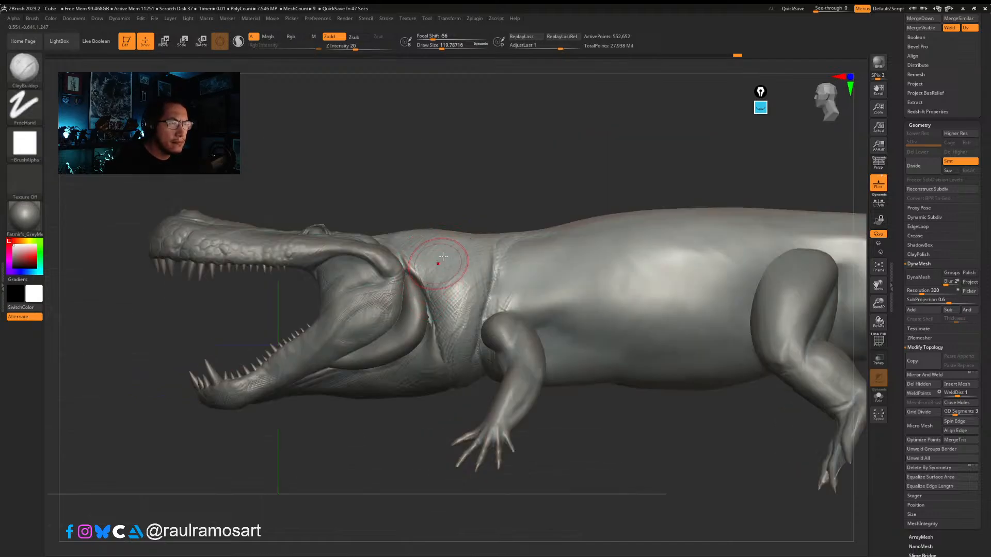
# Step: Reduce the ClayBuildup brush's draw size to about 68
pyautogui.click(317, 19)
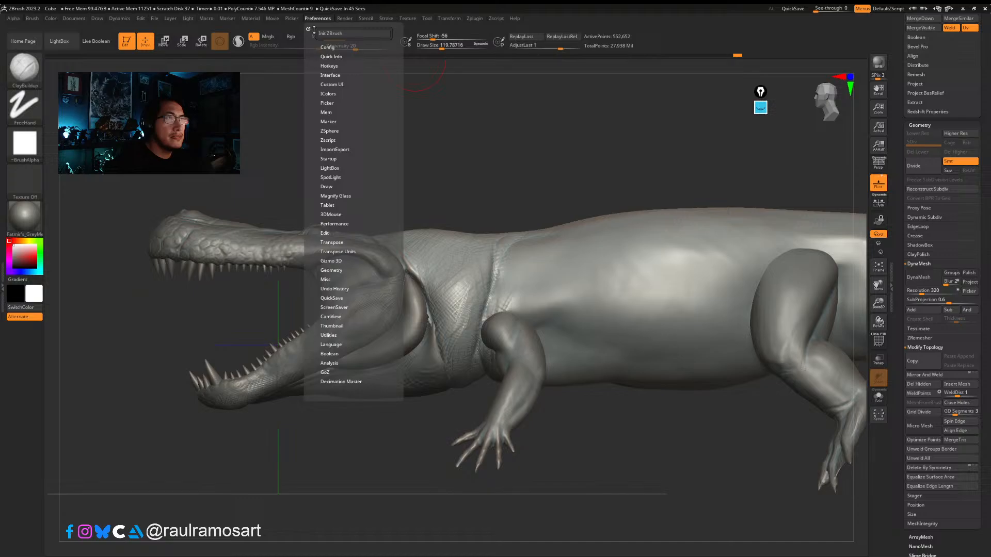
pyautogui.click(325, 233)
pyautogui.moveTo(361, 380); pyautogui.dragTo(393, 382)
# Step: Examine the crocodile's overall proportions, neck transition and leg placement from the side, at an angle and from above
pyautogui.moveTo(622, 465)
pyautogui.mouseDown(button='right')
pyautogui.moveTo(603, 470)
pyautogui.moveTo(569, 405)
pyautogui.moveTo(579, 427)
pyautogui.moveTo(464, 309)
pyautogui.moveTo(457, 347)
pyautogui.moveTo(424, 335)
pyautogui.mouseUp(button='right')
pyautogui.moveTo(381, 266)
pyautogui.keyDown('ctrl'); pyautogui.mouseDown(button='right')
pyautogui.moveTo(388, 280)
pyautogui.moveTo(389, 222)
pyautogui.mouseUp(button='right'); pyautogui.keyUp('ctrl')
pyautogui.moveTo(387, 339); pyautogui.dragTo(389, 306, button='right')
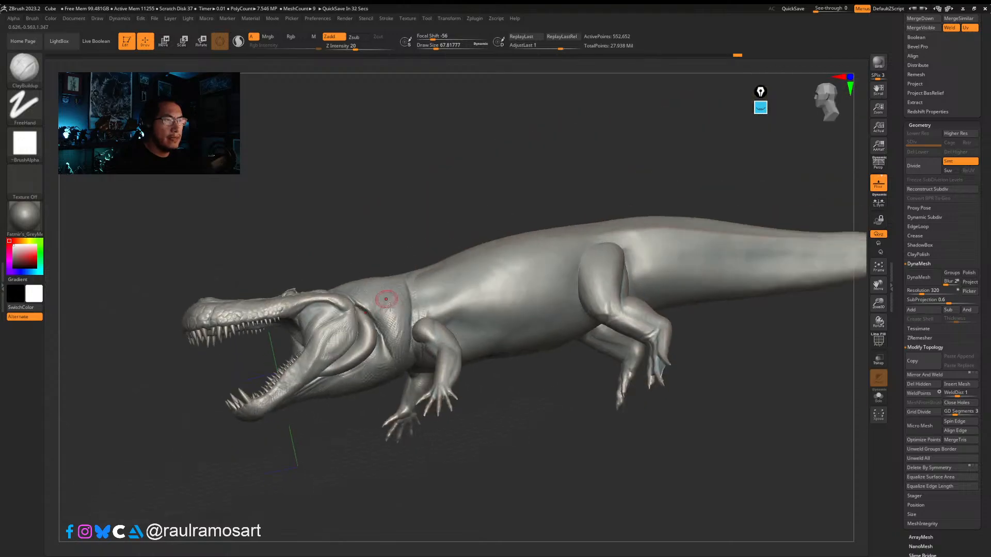
pyautogui.moveTo(376, 356); pyautogui.dragTo(429, 321, button='right')
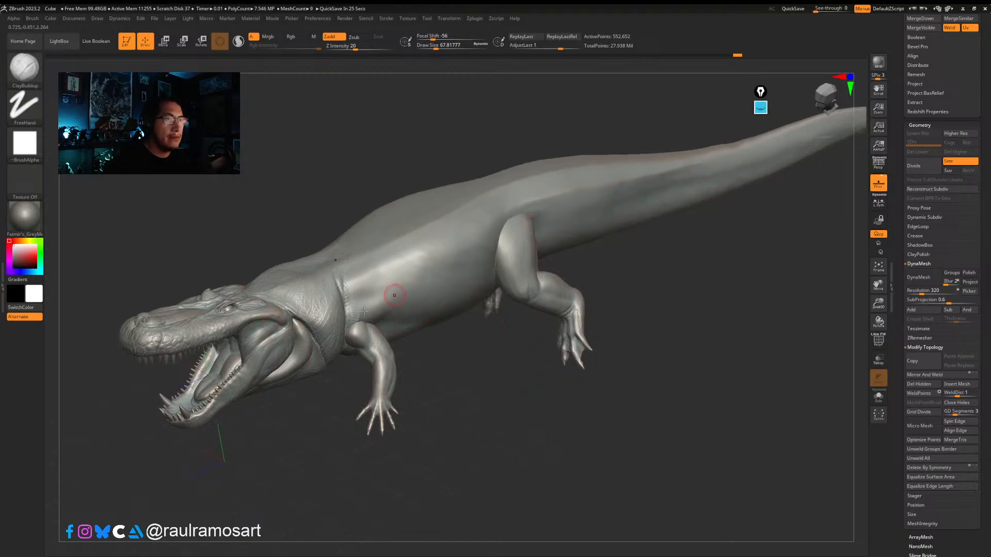
pyautogui.moveTo(509, 394); pyautogui.dragTo(490, 401, button='right')
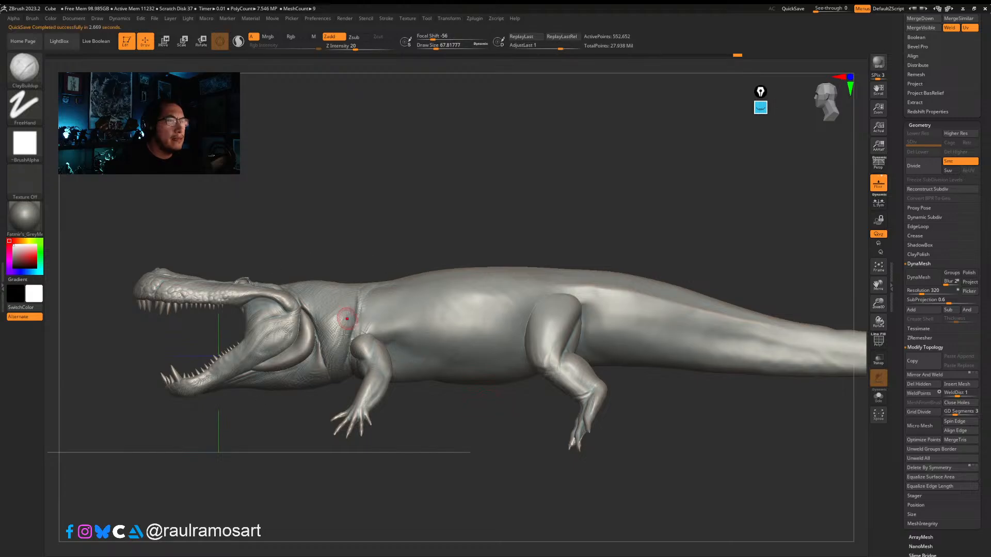
pyautogui.moveTo(368, 314); pyautogui.dragTo(344, 304, button='right')
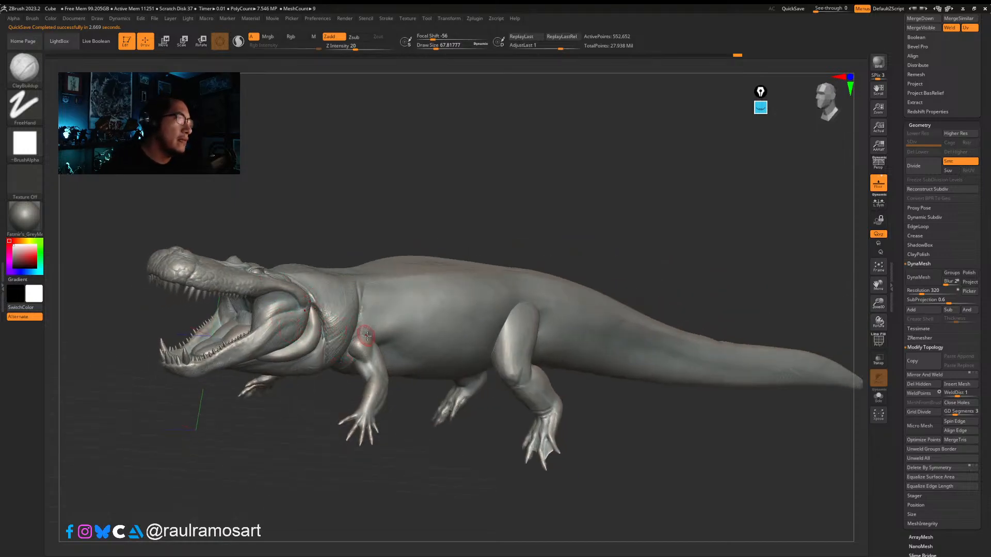
pyautogui.moveTo(364, 329); pyautogui.dragTo(320, 314, button='right')
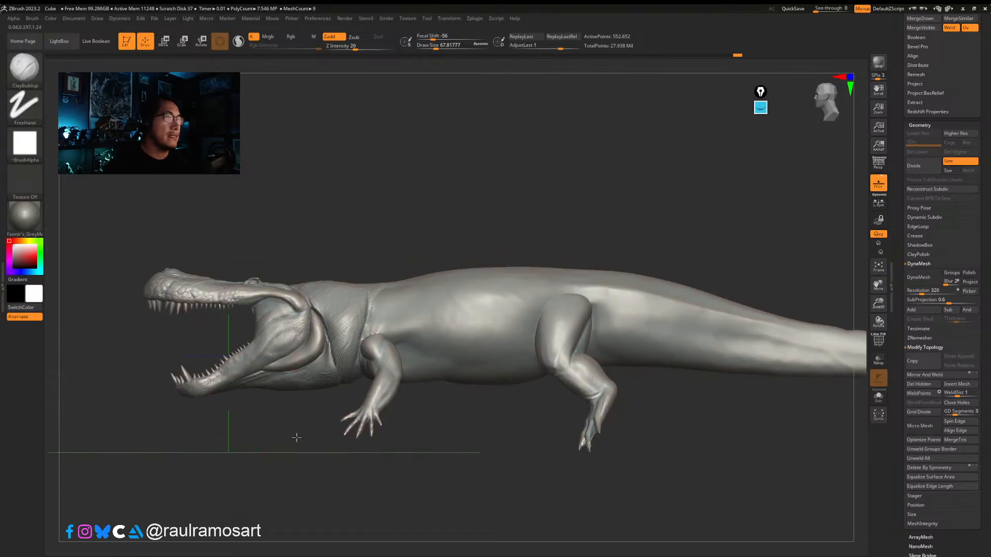
pyautogui.keyDown('alt'); pyautogui.moveTo(296, 438); pyautogui.dragTo(413, 411, button='right'); pyautogui.keyUp('alt')
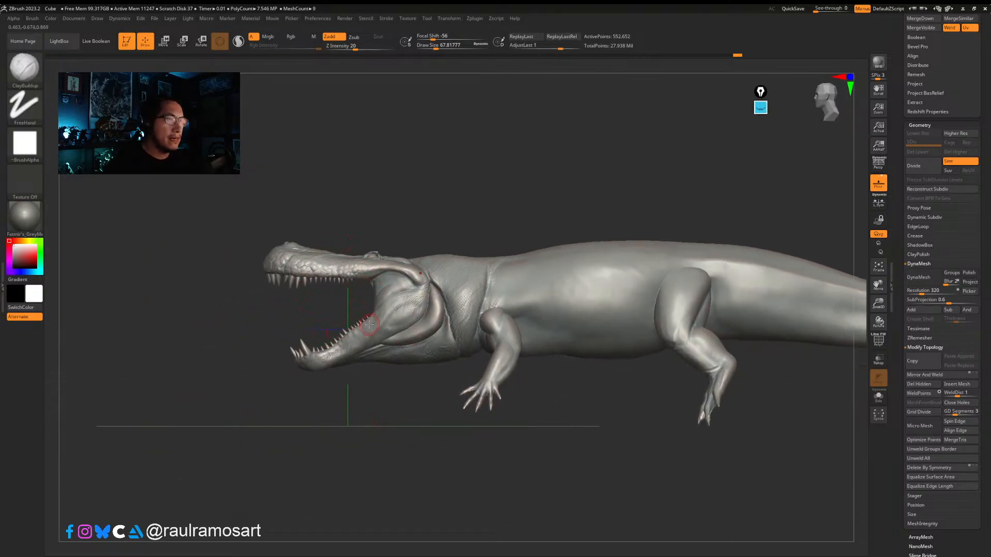
pyautogui.moveTo(390, 300); pyautogui.dragTo(336, 308, button='right')
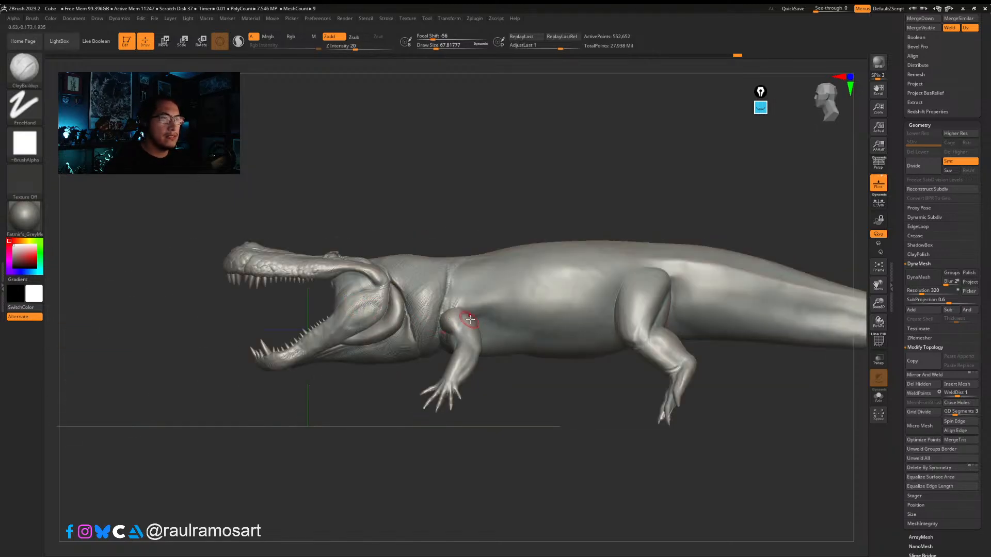
pyautogui.keyDown('ctrl'); pyautogui.moveTo(469, 318); pyautogui.dragTo(482, 285, button='right'); pyautogui.keyUp('ctrl')
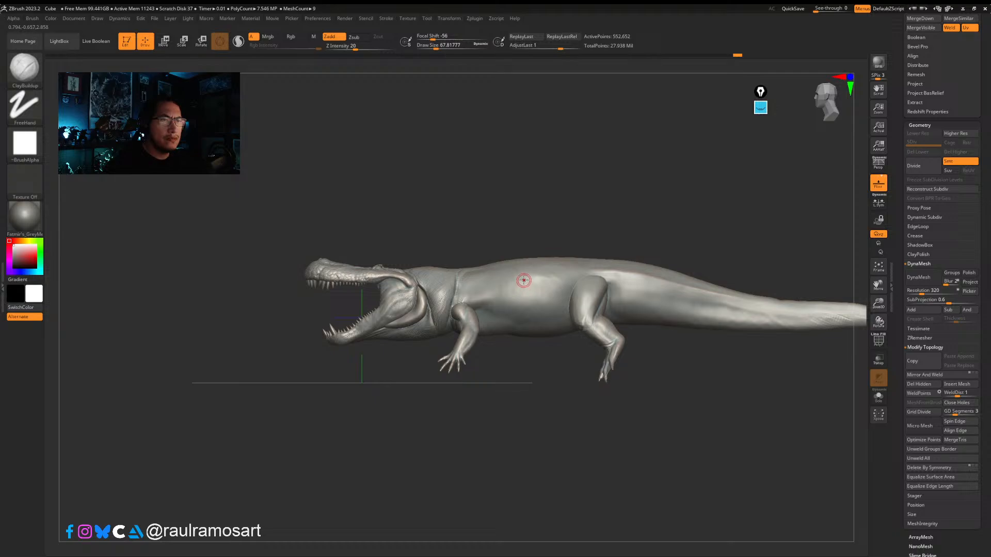
pyautogui.moveTo(522, 272)
pyautogui.mouseDown(button='right')
pyautogui.moveTo(531, 360)
pyautogui.moveTo(518, 339)
pyautogui.moveTo(619, 446)
pyautogui.mouseUp(button='right')
pyautogui.keyDown('ctrl'); pyautogui.moveTo(473, 284); pyautogui.dragTo(502, 304, button='right'); pyautogui.keyUp('ctrl')
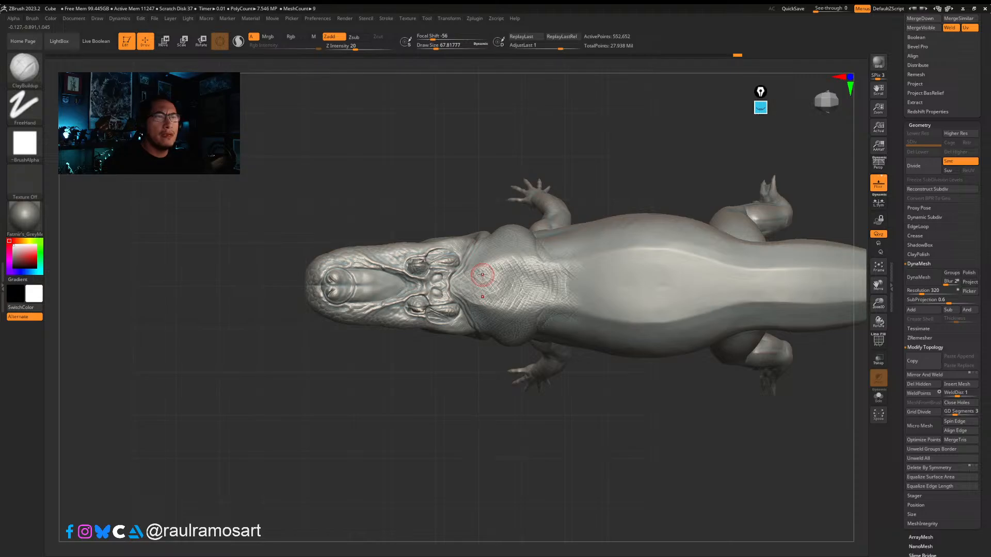
pyautogui.moveTo(448, 173); pyautogui.dragTo(453, 139, button='right')
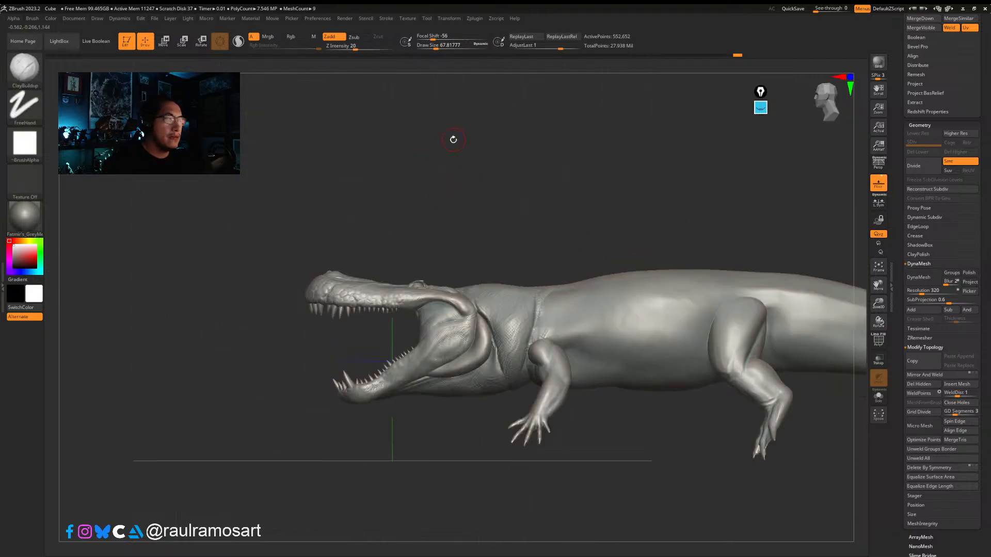